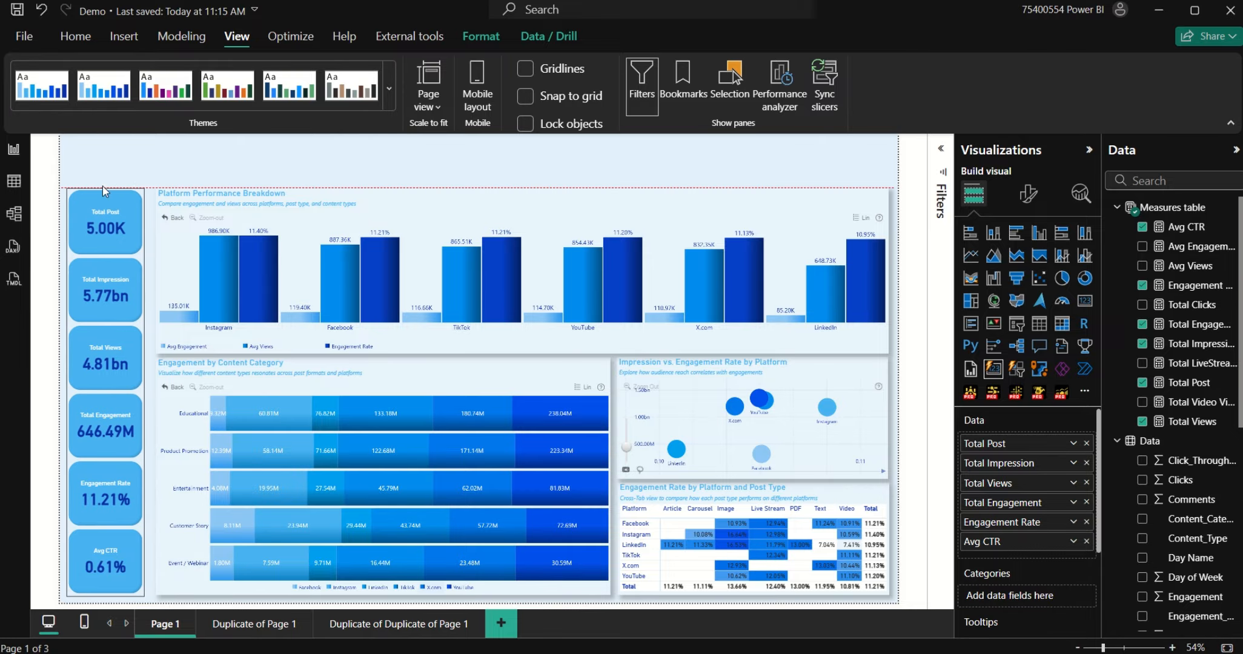
# Step: Insert a text box, shrink its height and place it in the header area above the KPI cards
pyautogui.click(153, 163)
pyautogui.click(124, 35)
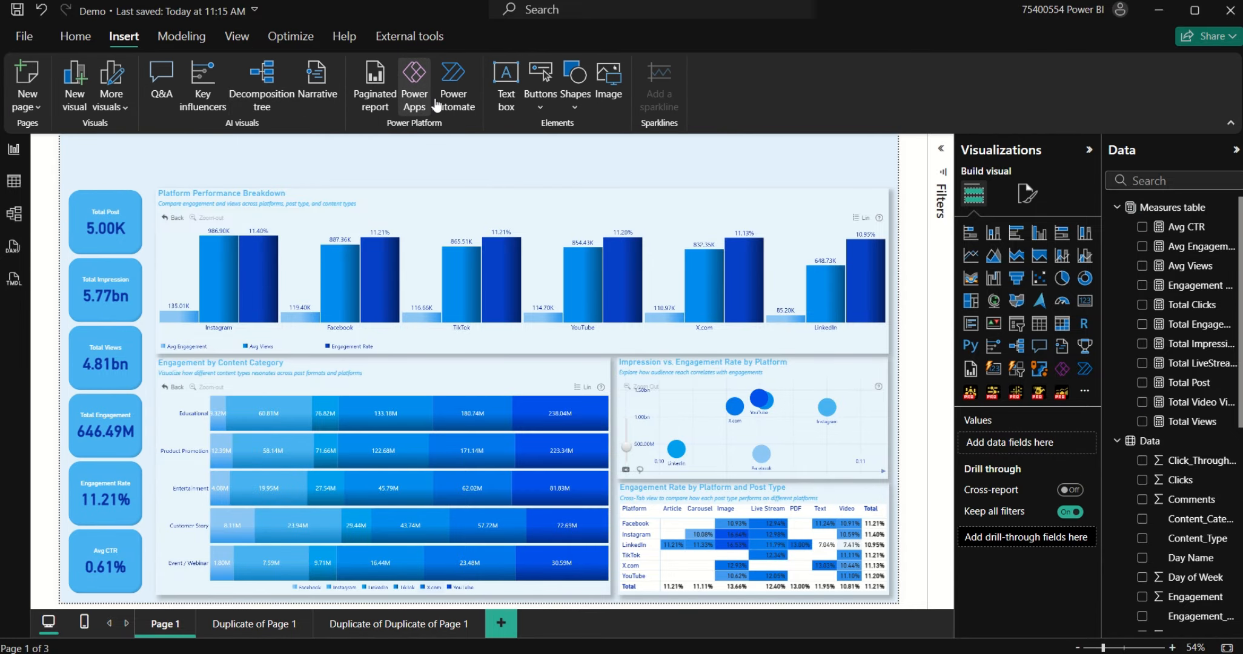
pyautogui.click(532, 102)
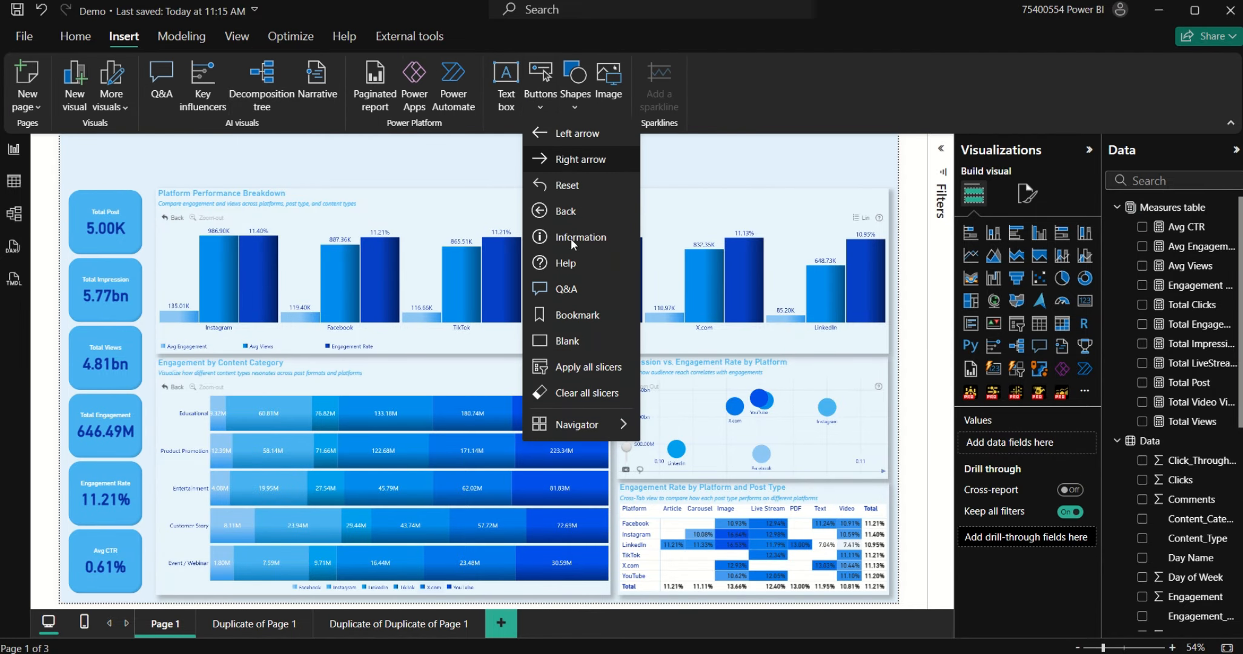
pyautogui.click(503, 84)
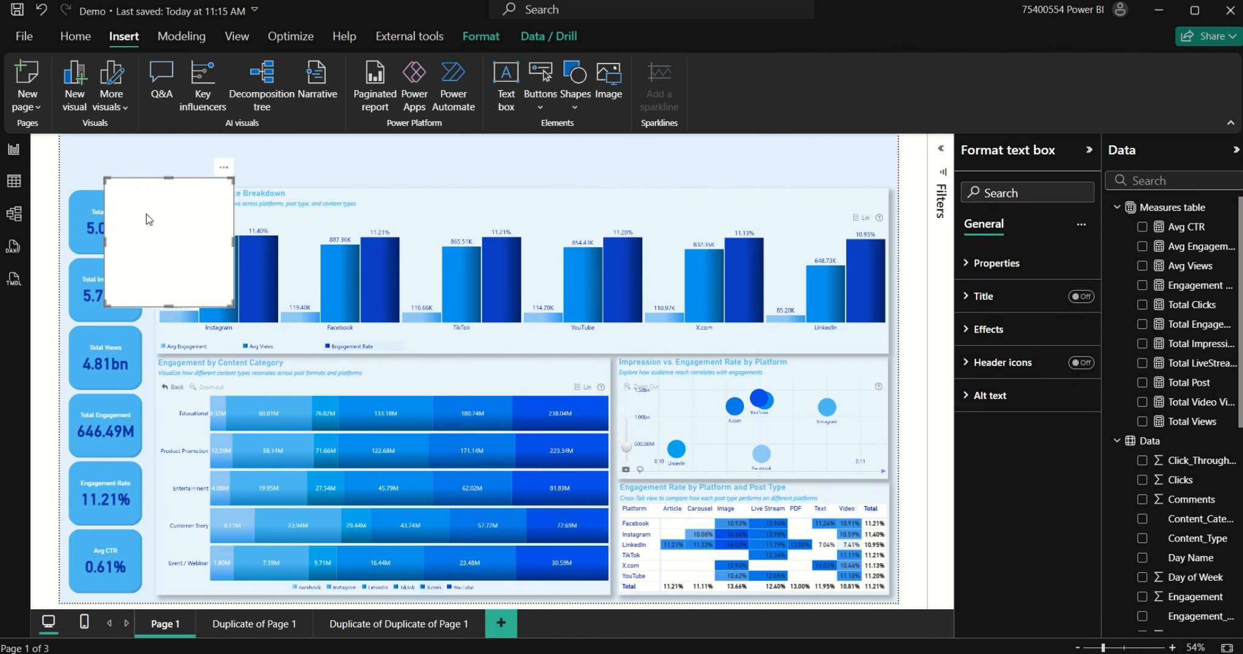
pyautogui.moveTo(183, 305); pyautogui.dragTo(189, 193)
# Step: Enable the text box's title and set its text to "Content & Platform Performance Overview"
pyautogui.click(1082, 296)
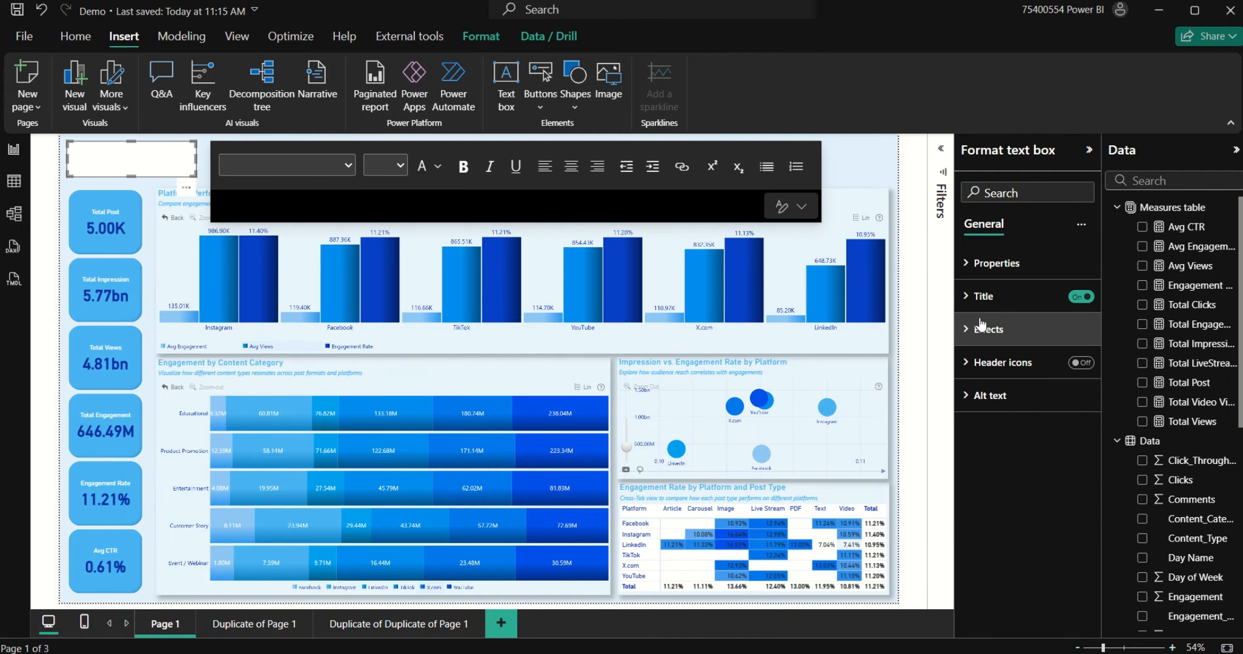
pyautogui.click(1011, 379)
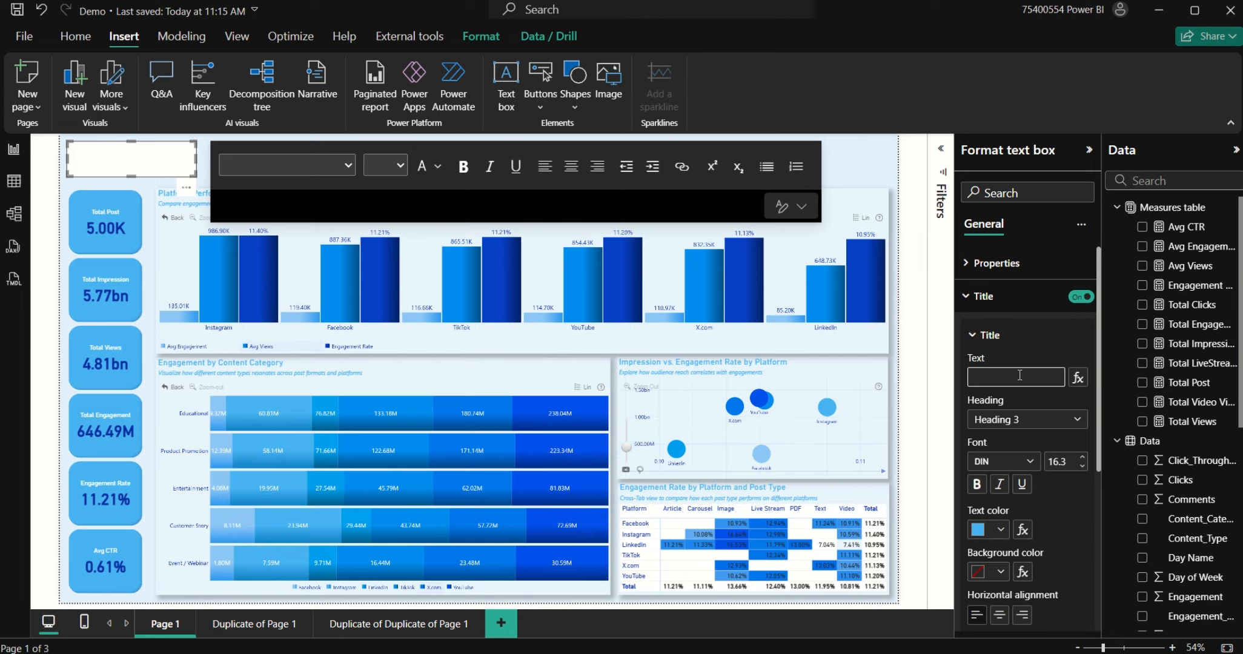
pyautogui.write('CO')
pyautogui.press('BackSpace')
pyautogui.write('ontent & Pl')
pyautogui.press('BackSpace')
pyautogui.write('atform')
pyautogui.write(' Perf')
pyautogui.write('ormance Over')
pyautogui.write('view')
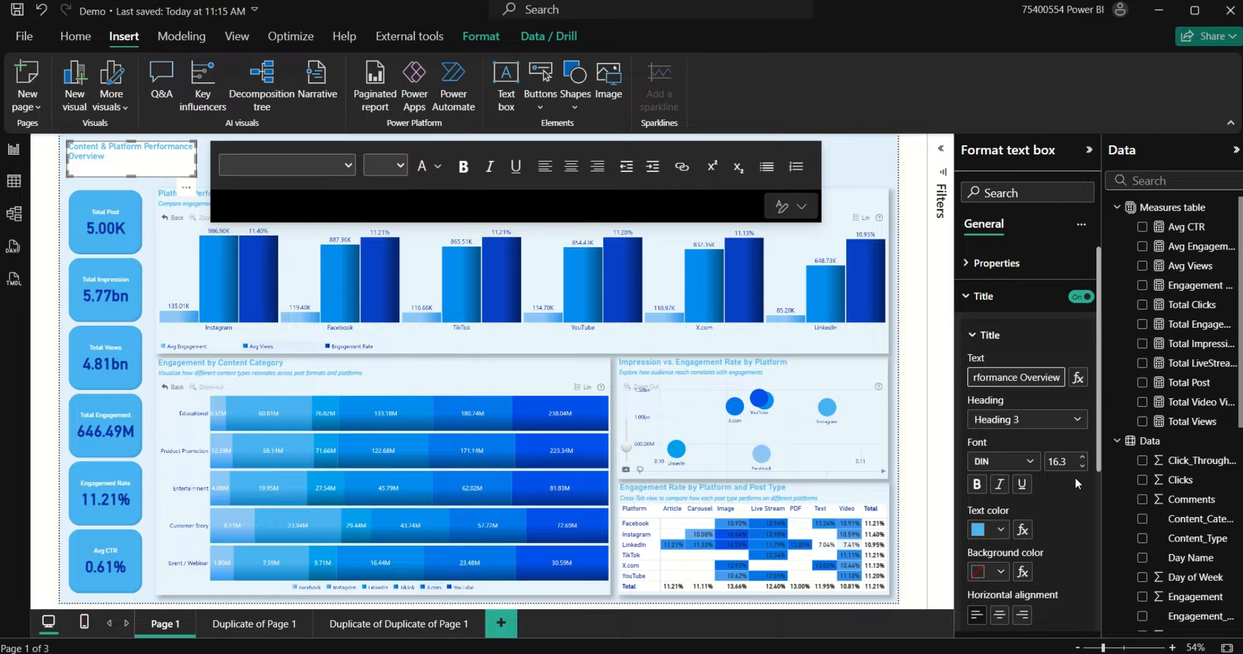
# Step: Enable the text box's subtitle with the text "Screams which platform-format combos TRULY pull weight."
pyautogui.scroll(-5, 1001, 464)
pyautogui.click(1074, 406)
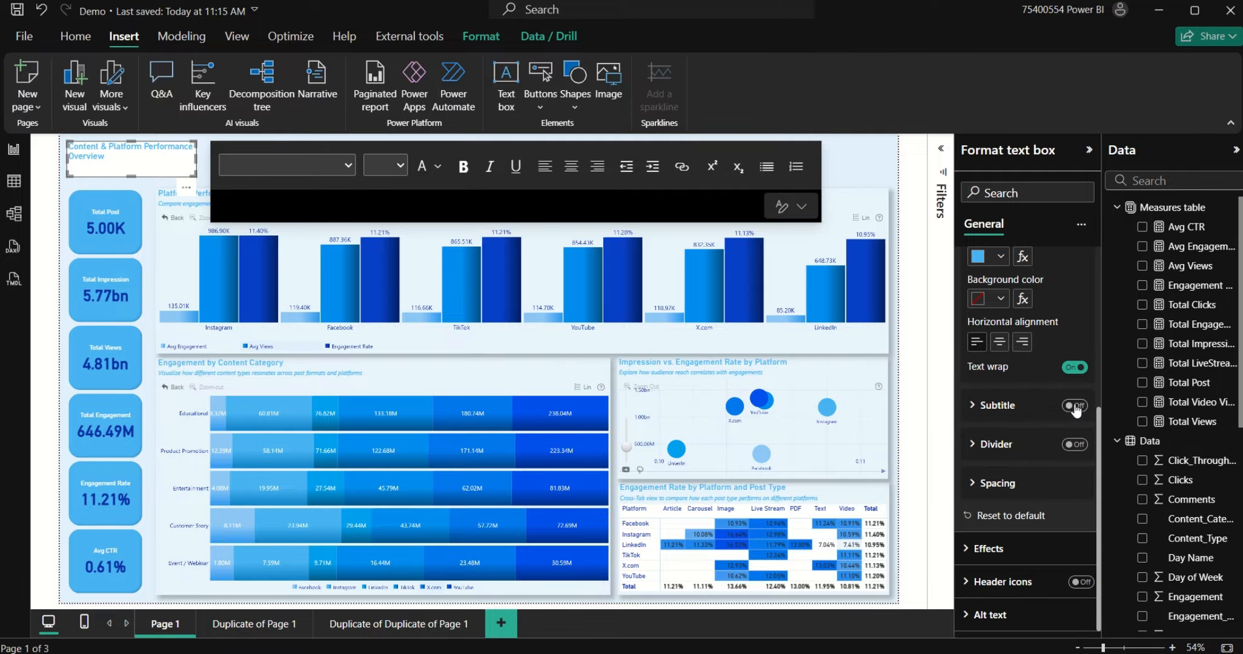
pyautogui.click(1024, 409)
pyautogui.click(1001, 447)
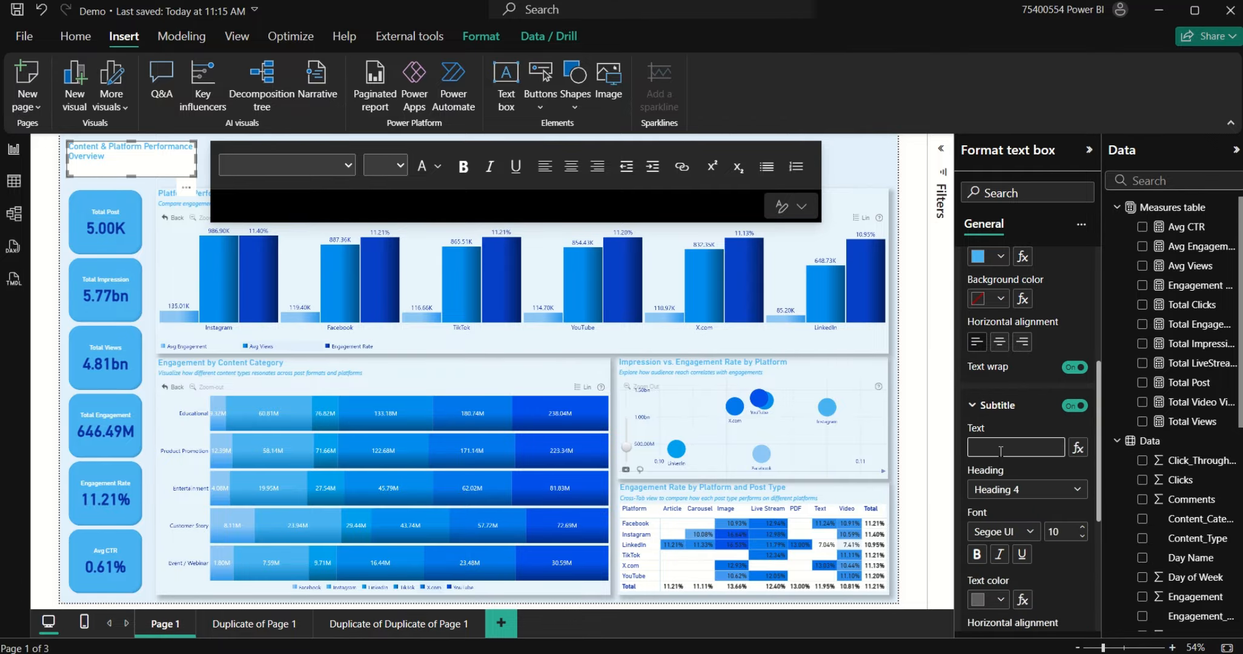
pyautogui.write('Screams which plar')
pyautogui.press('BackSpace')
pyautogui.write('t')
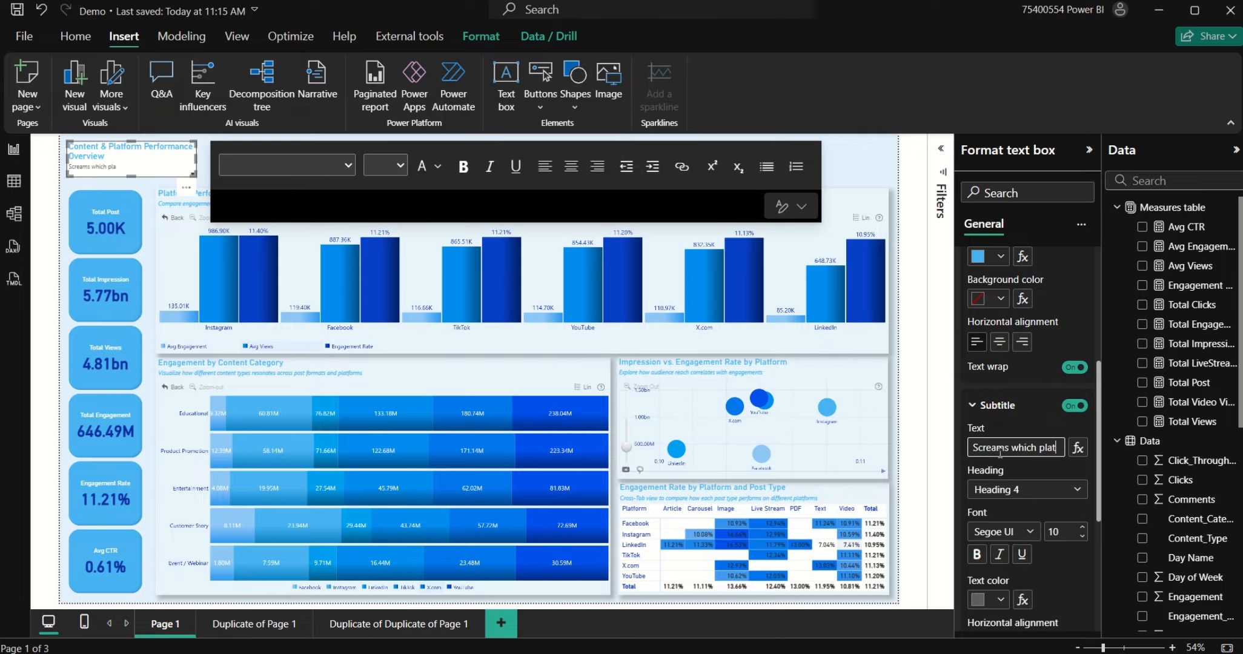
pyautogui.write('form')
pyautogui.write('-format')
pyautogui.write(' com')
pyautogui.write('bo')
pyautogui.write('s T')
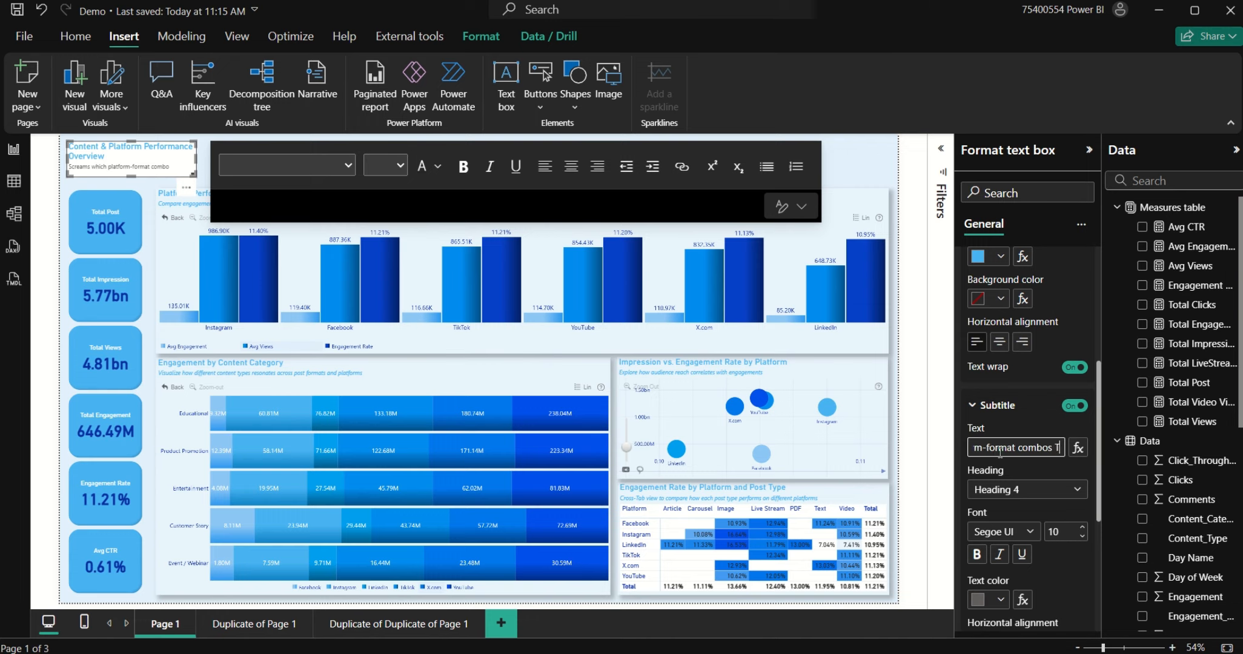
pyautogui.write('RULY pull weight.')
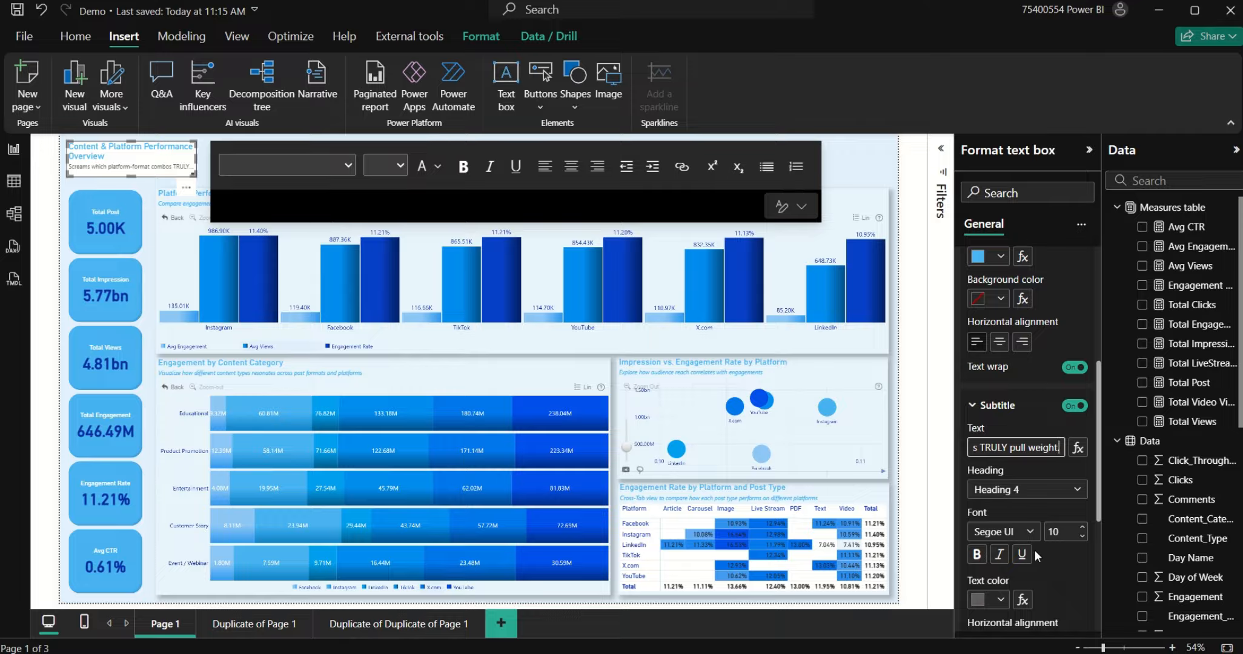
# Step: Set the subtitle's text color to light blue and the title's text color to dark blue
pyautogui.click(997, 600)
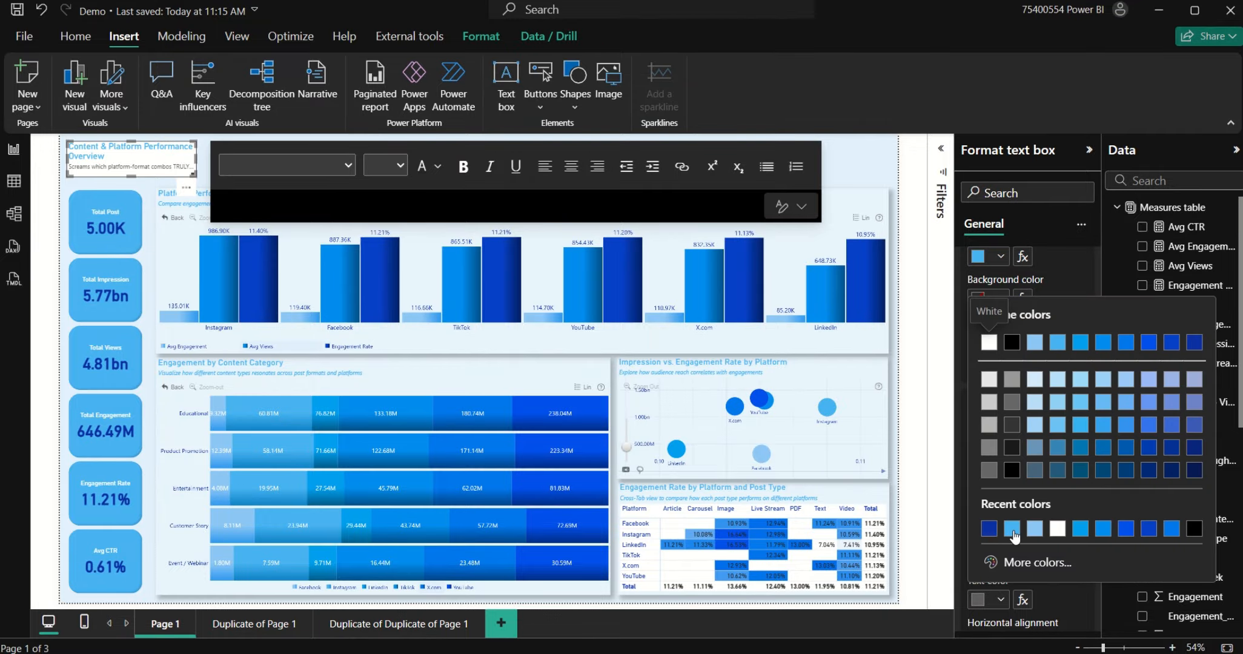
pyautogui.click(988, 538)
pyautogui.scroll(5, 1006, 497)
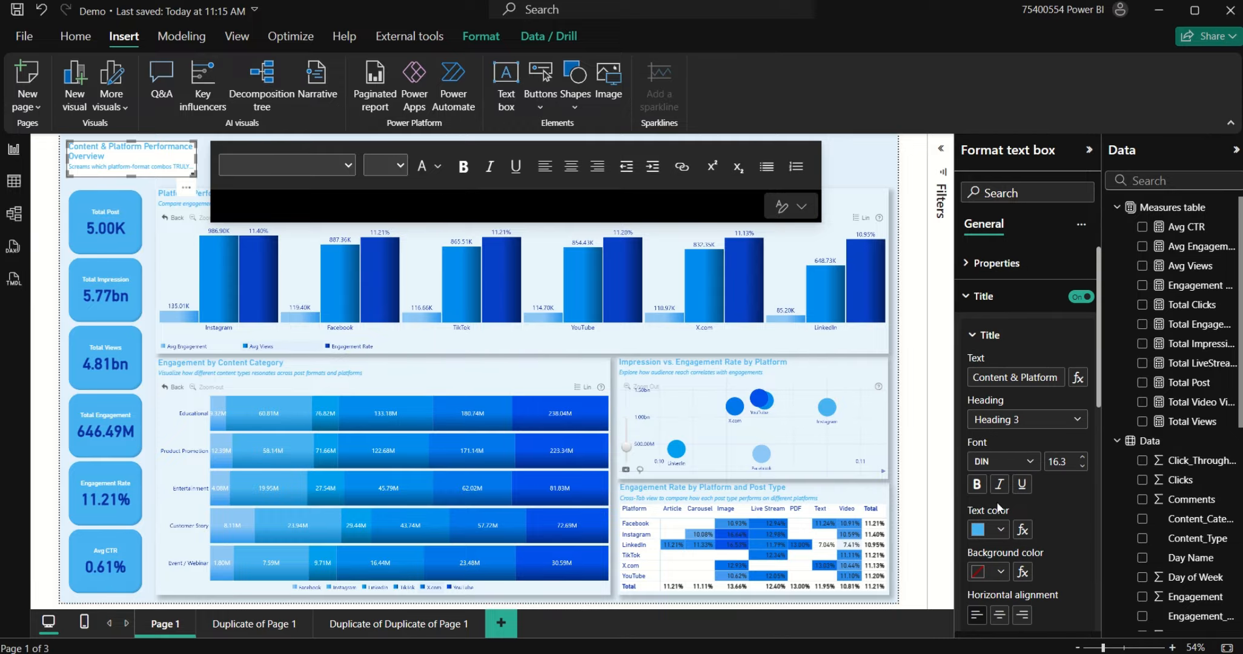
pyautogui.click(997, 529)
pyautogui.click(1003, 453)
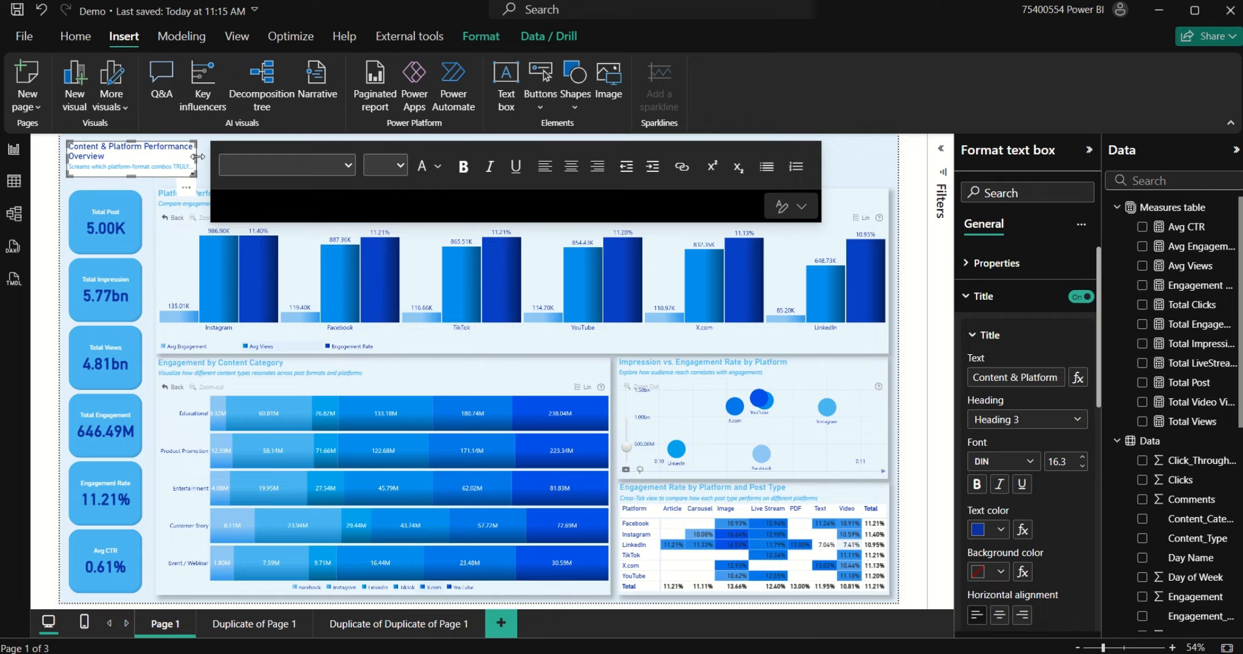
# Step: Widen the text box so the title fits on one line and turn off its background
pyautogui.moveTo(194, 156); pyautogui.dragTo(310, 162)
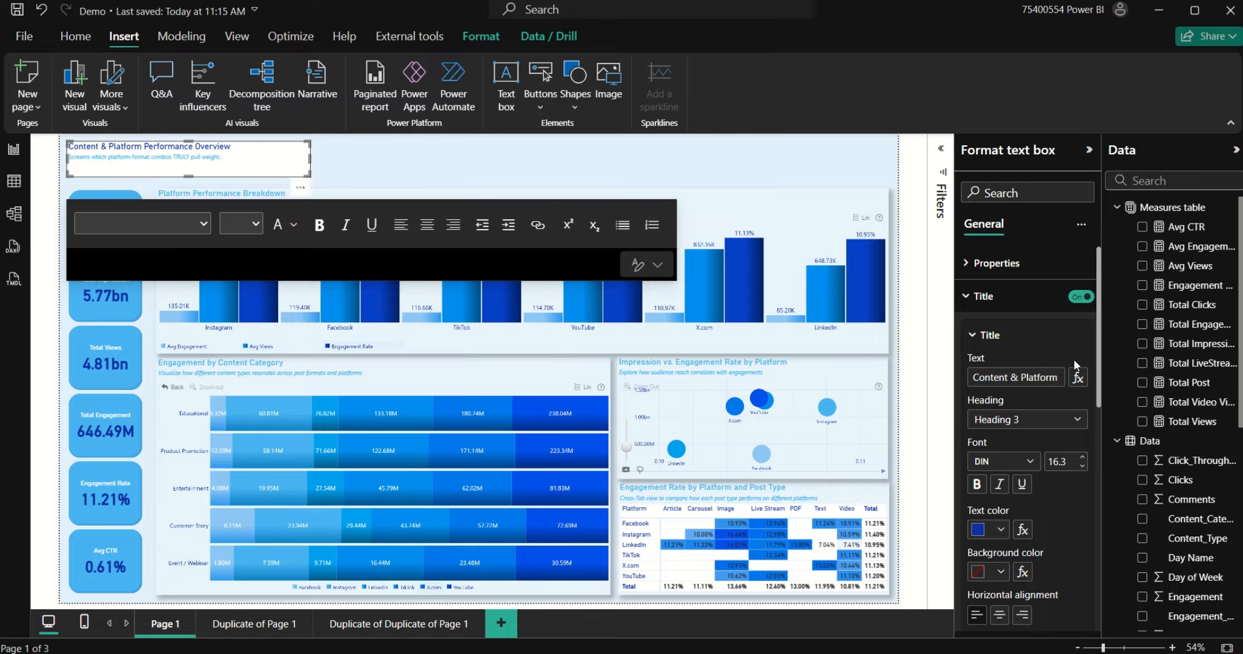
pyautogui.scroll(-5, 1021, 424)
pyautogui.scroll(-3, 1031, 383)
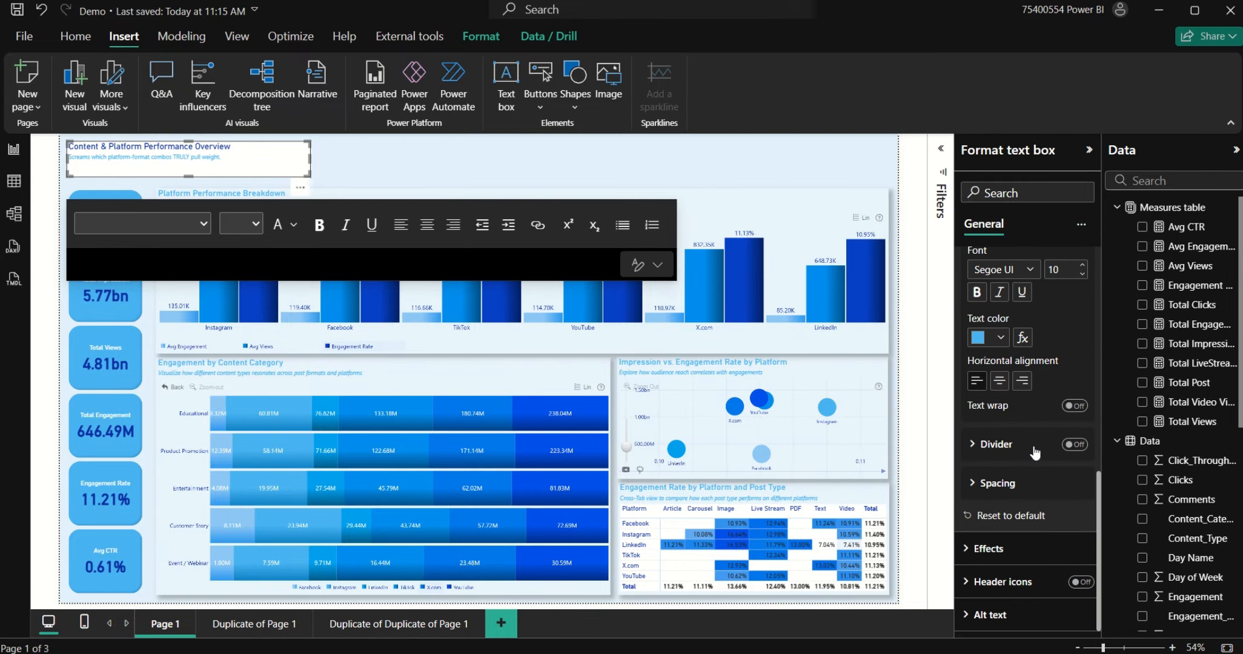
pyautogui.click(1024, 548)
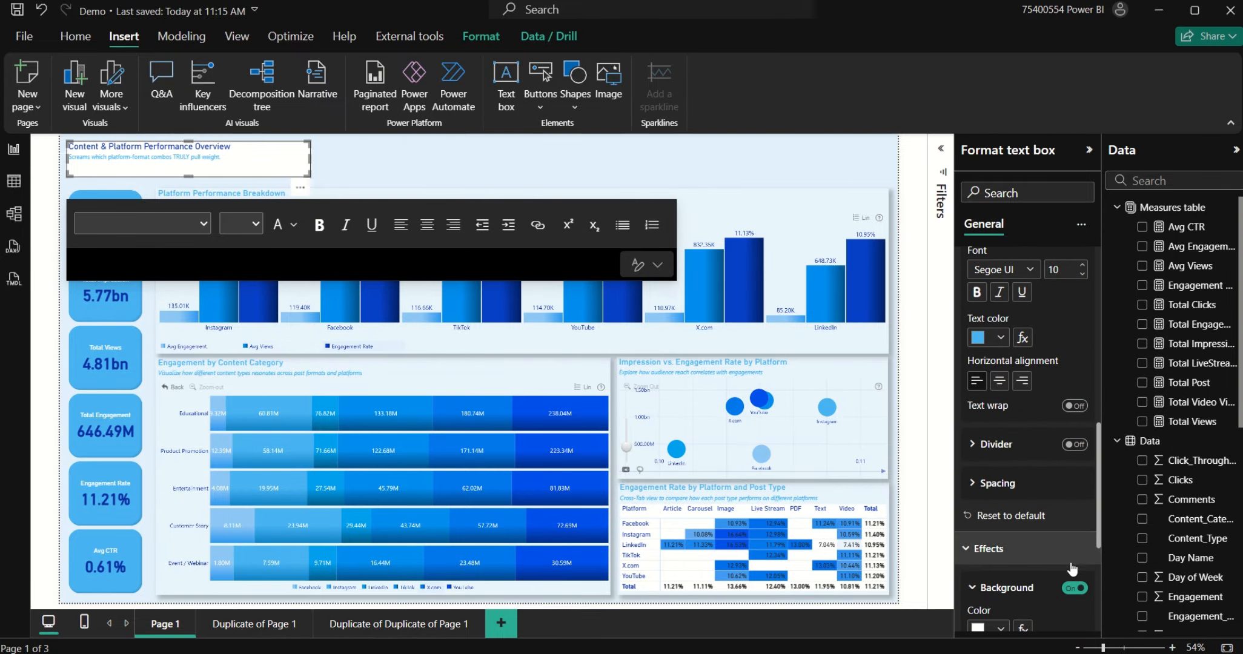
pyautogui.scroll(-2, 1070, 589)
pyautogui.scroll(1, 1066, 570)
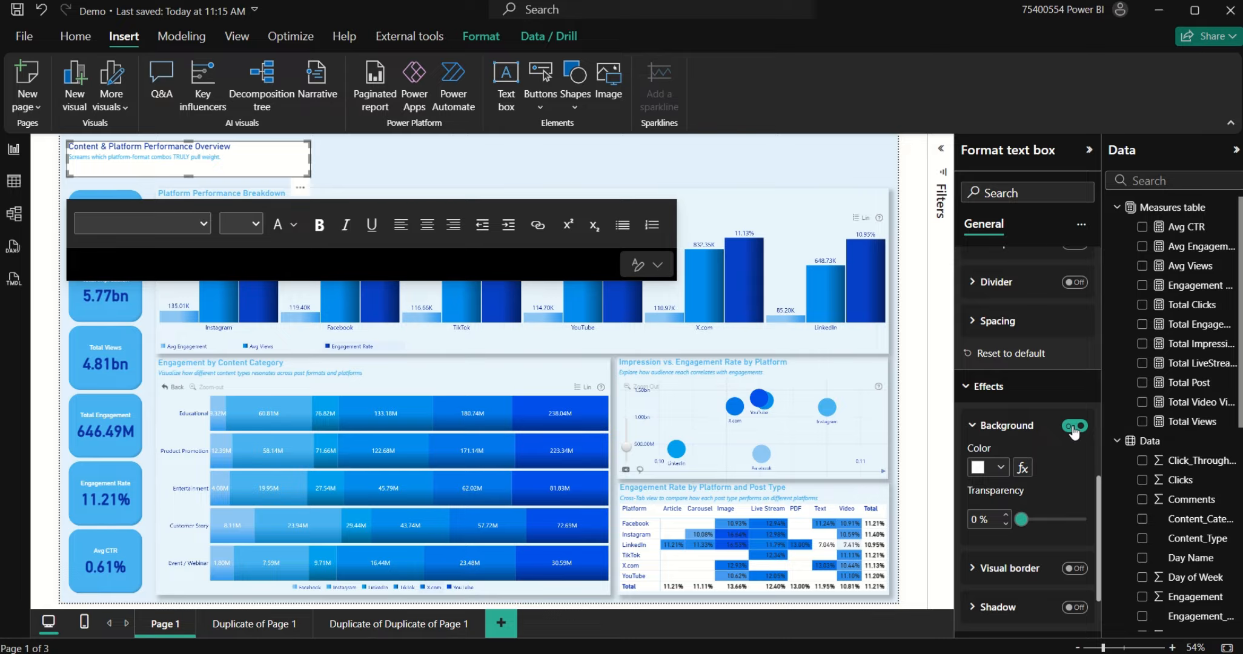
pyautogui.click(1074, 426)
pyautogui.scroll(6, 1039, 428)
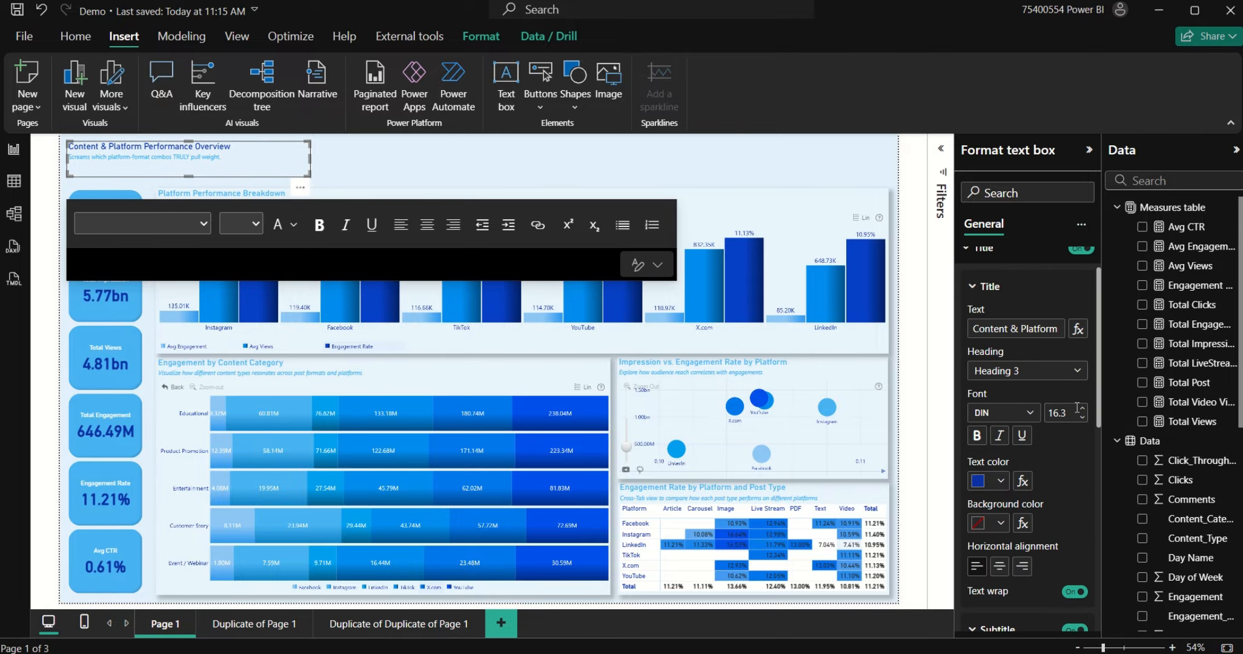
# Step: Set the title's font size to 30 and widen the text box until the title fits on one line again
pyautogui.click(1066, 418)
pyautogui.write('30')
pyautogui.press('Return')
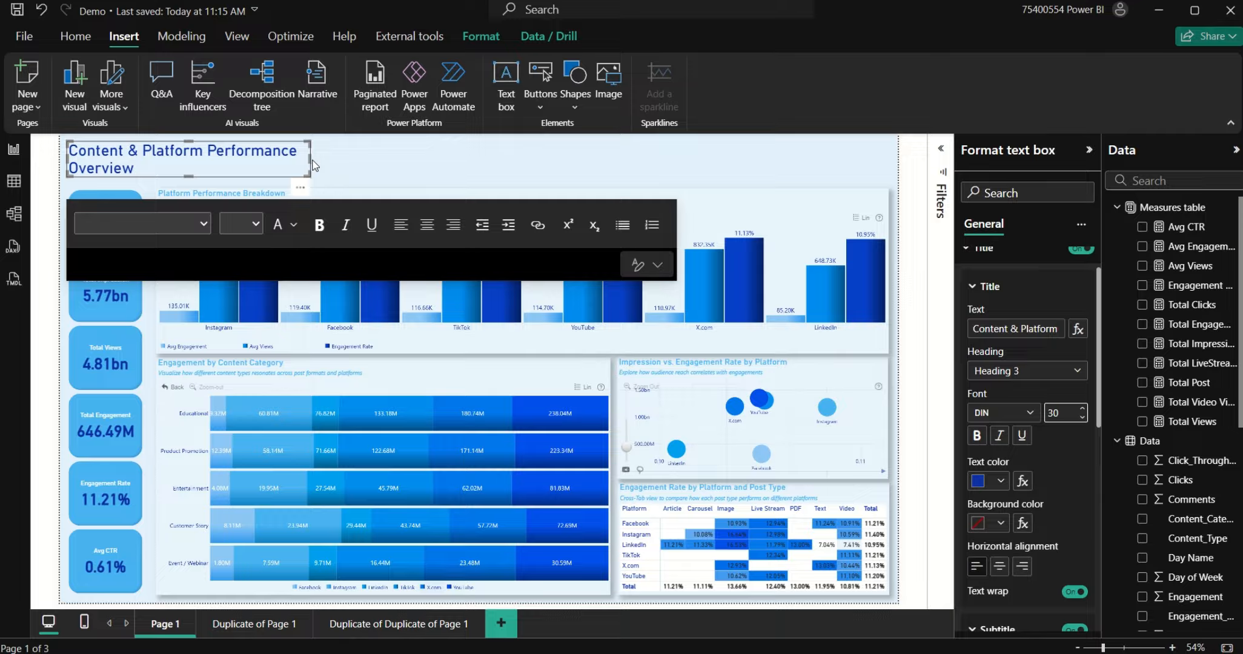
pyautogui.moveTo(309, 162); pyautogui.dragTo(424, 178)
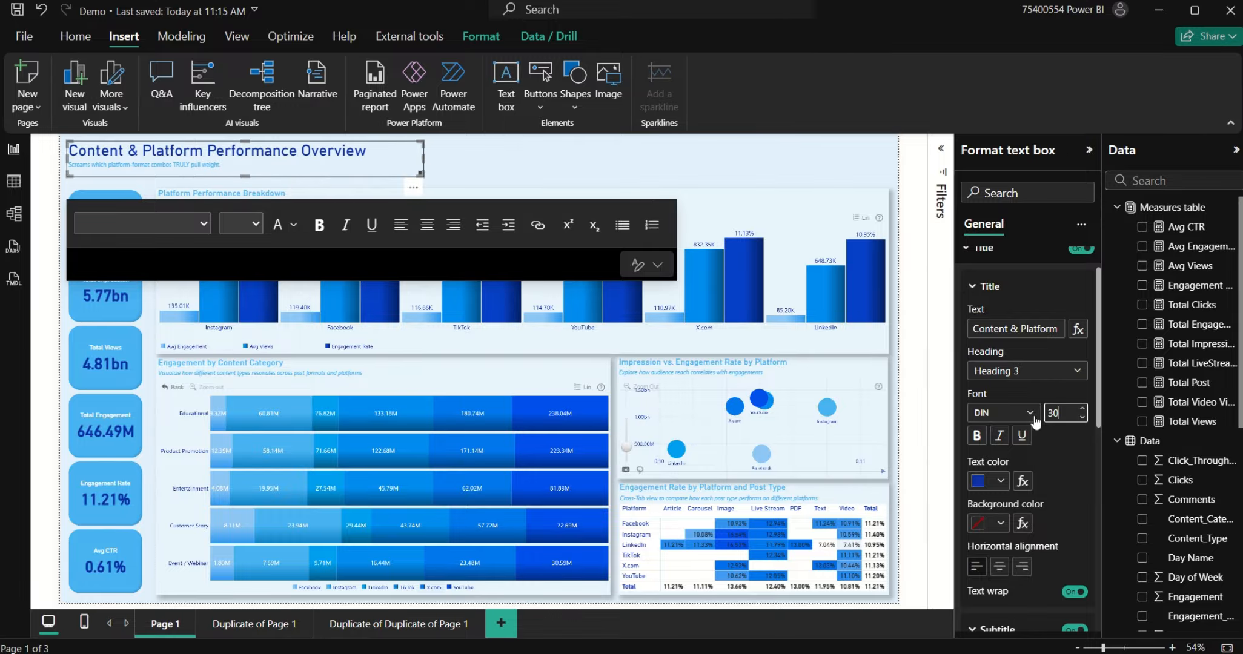
# Step: Make the title bold, center it horizontally and set its font size to 35
pyautogui.click(977, 435)
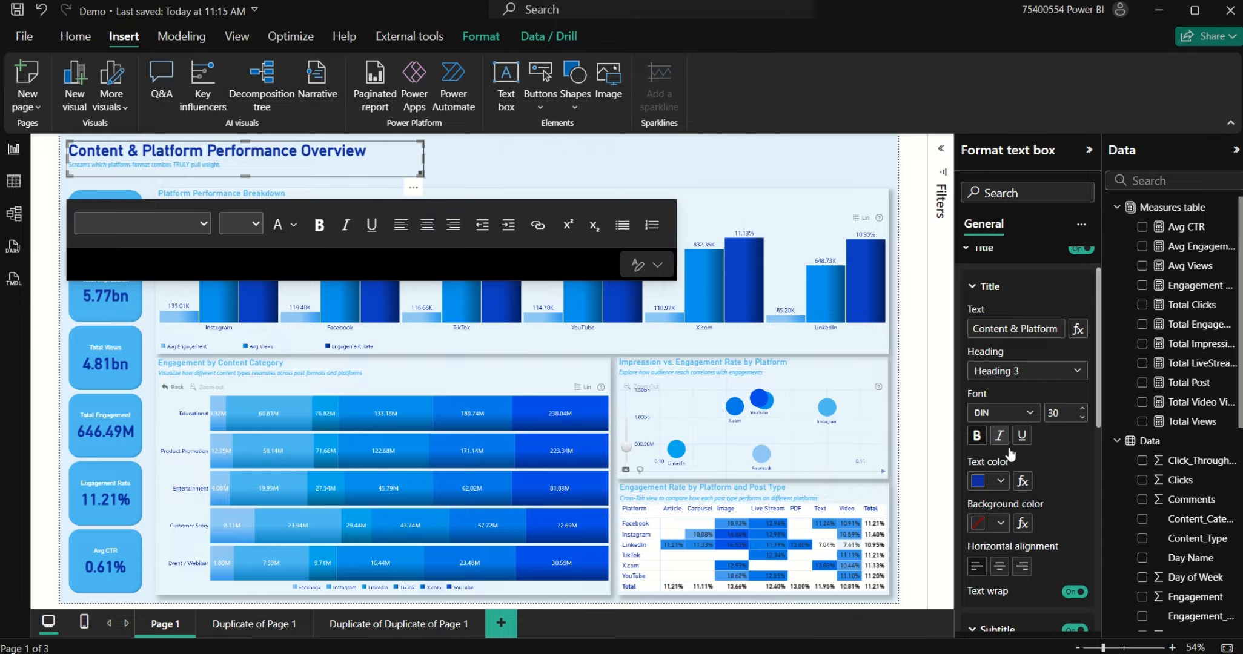
pyautogui.click(1000, 566)
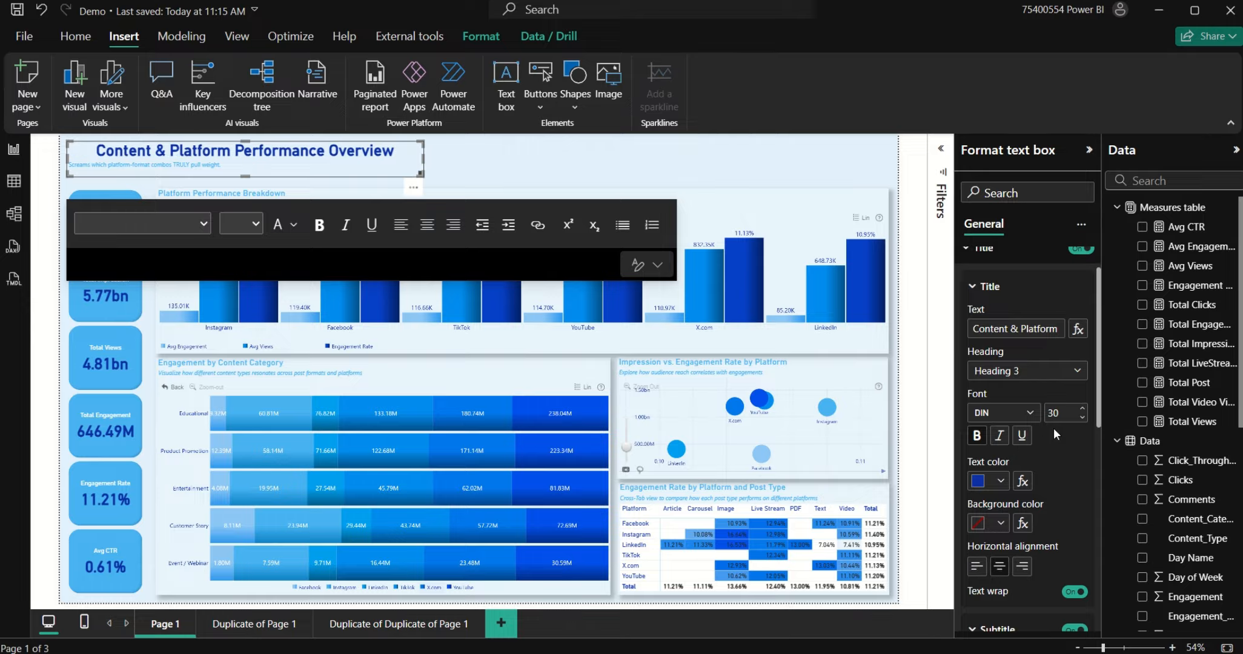
pyautogui.click(1082, 410)
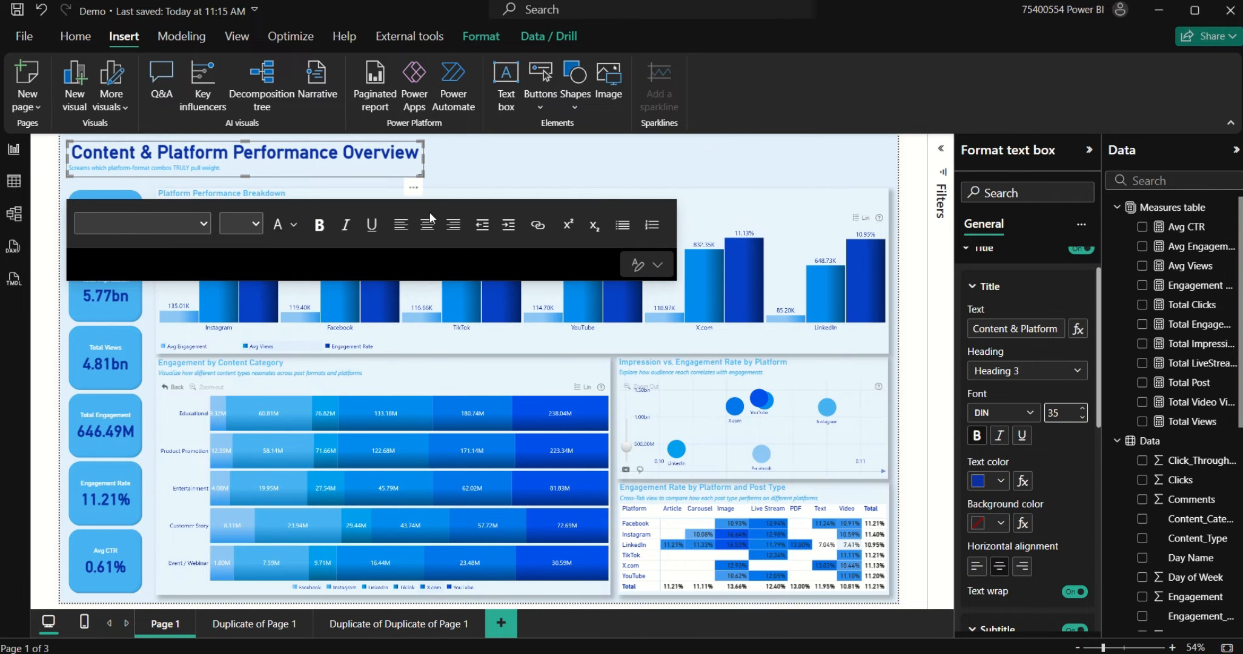
# Step: Center the subtitle horizontally beneath the title and deselect the text box
pyautogui.scroll(-3, 1049, 456)
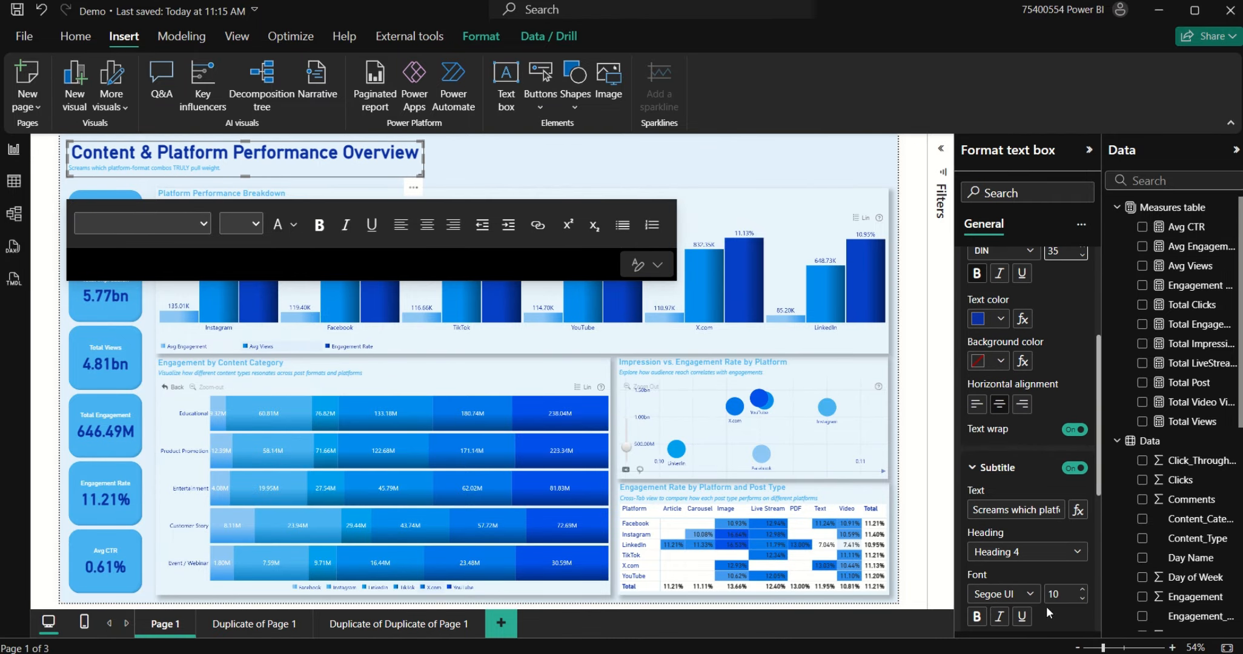
pyautogui.scroll(-2, 1011, 600)
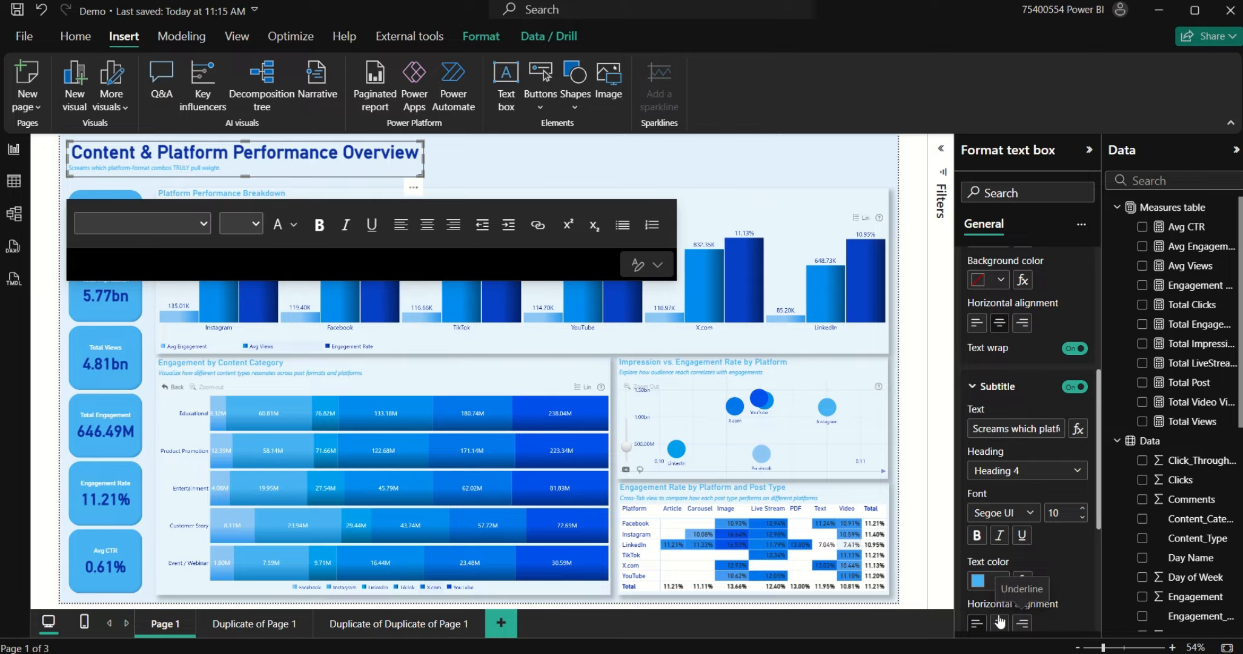
pyautogui.click(1000, 622)
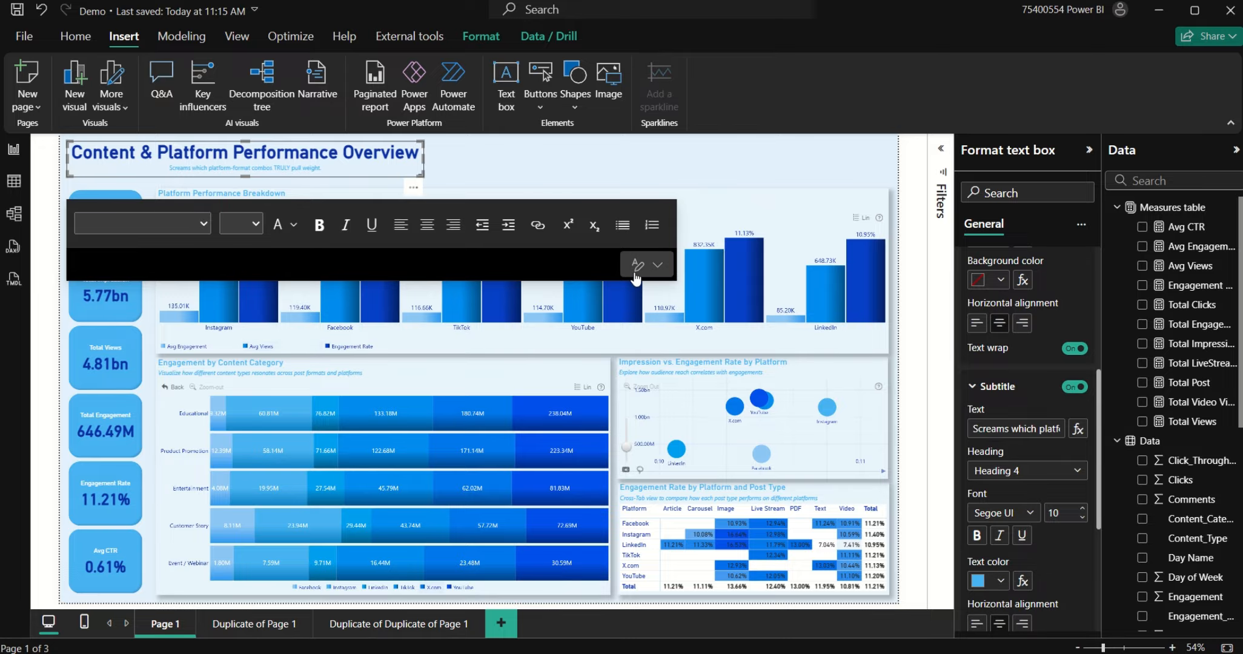
pyautogui.click(566, 147)
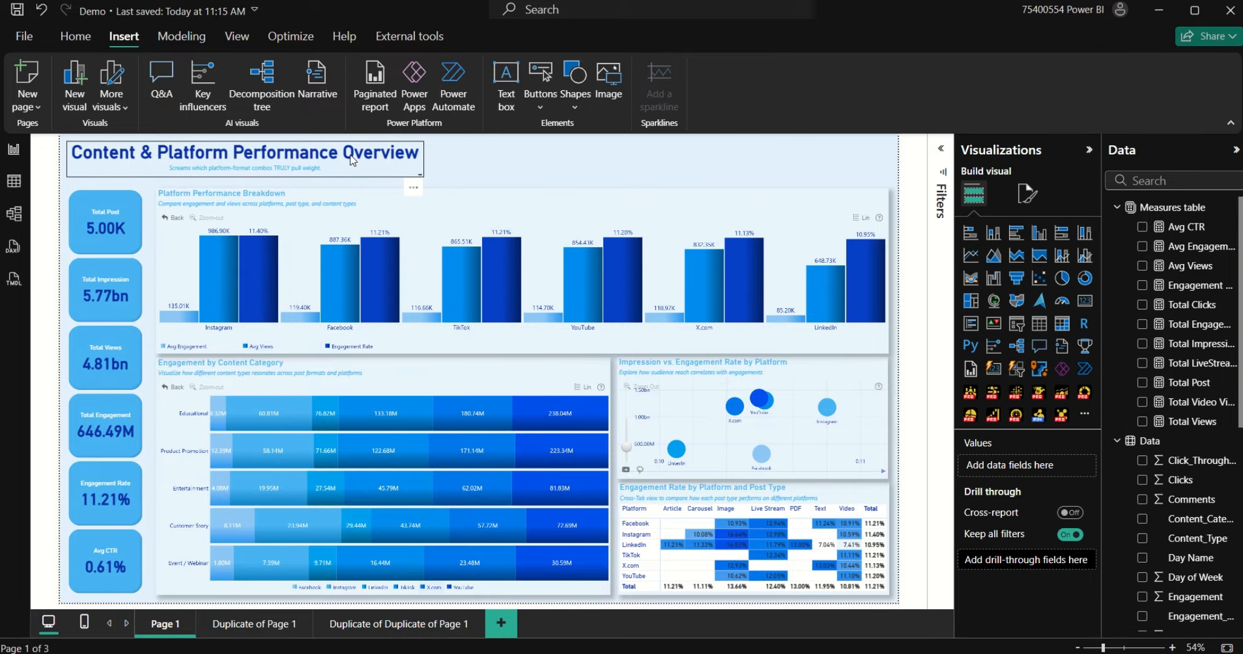
pyautogui.click(316, 154)
pyautogui.click(574, 170)
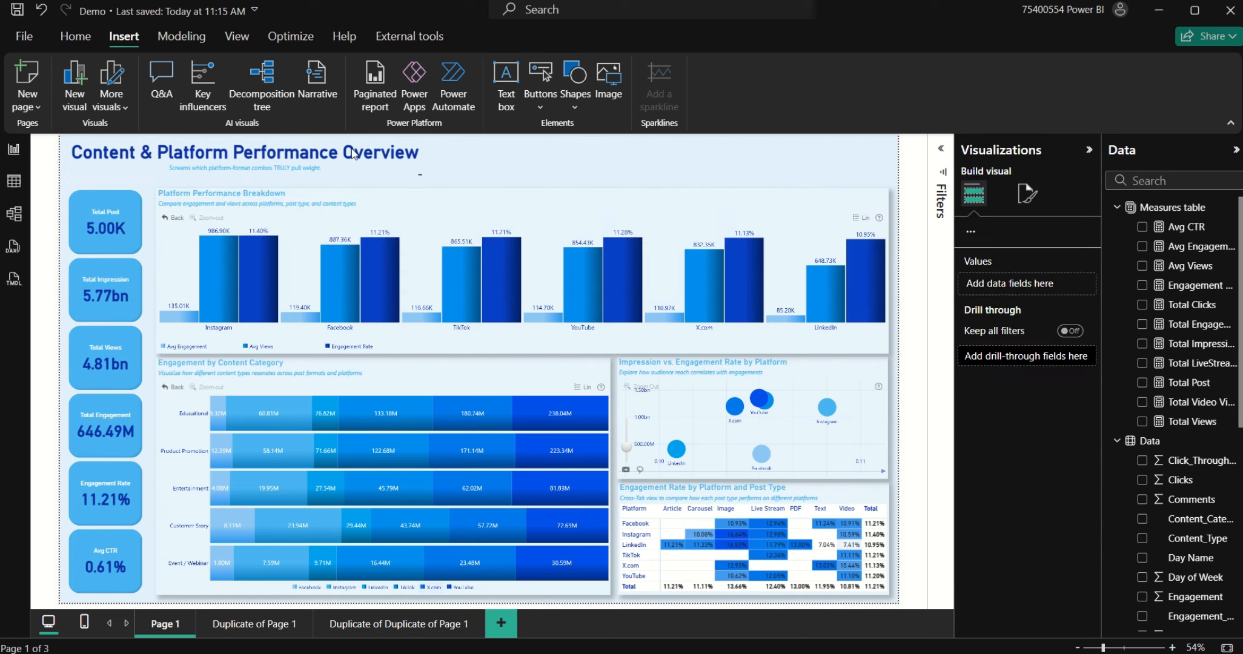
# Step: Reduce the title text box's height slightly so it fits closely around the title and subtitle, and deselect it
pyautogui.click(416, 175)
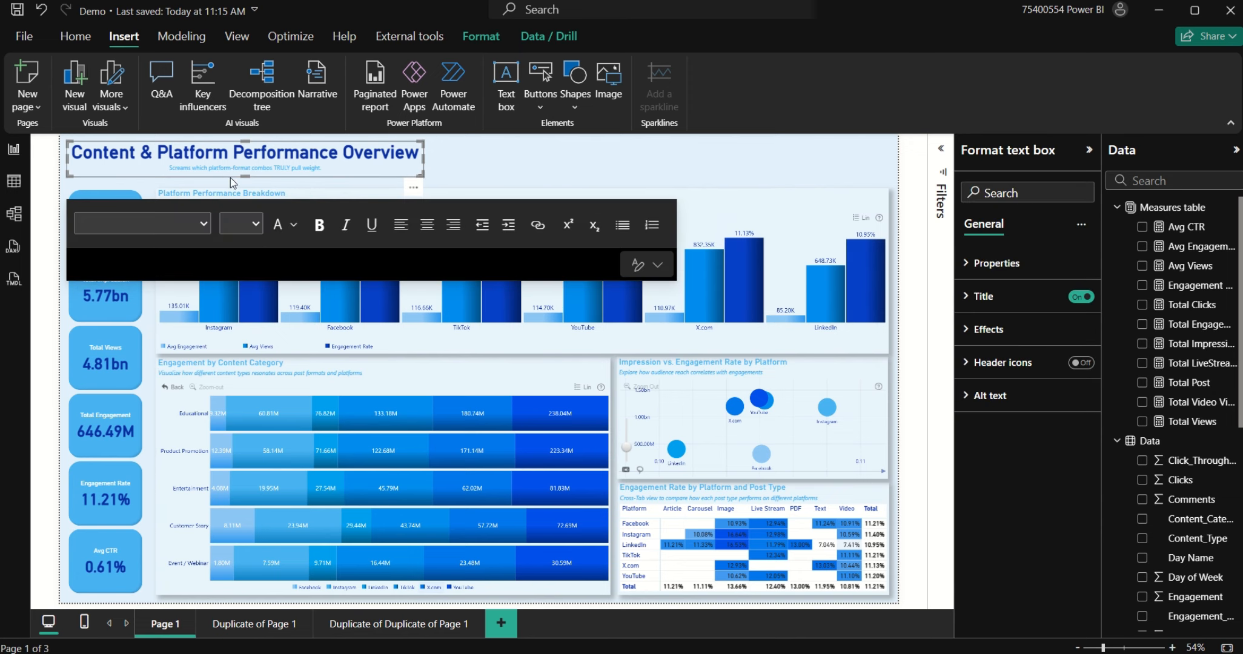
pyautogui.moveTo(241, 176)
pyautogui.mouseDown()
pyautogui.moveTo(243, 187)
pyautogui.moveTo(245, 173)
pyautogui.mouseUp()
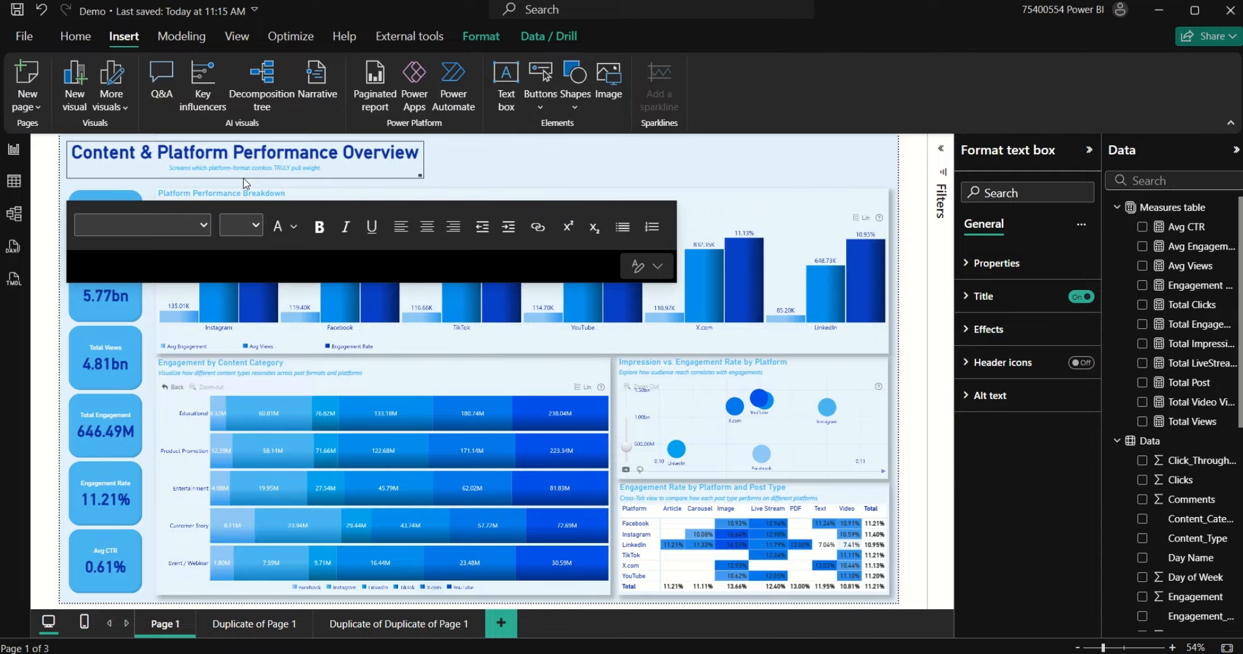
pyautogui.click(505, 174)
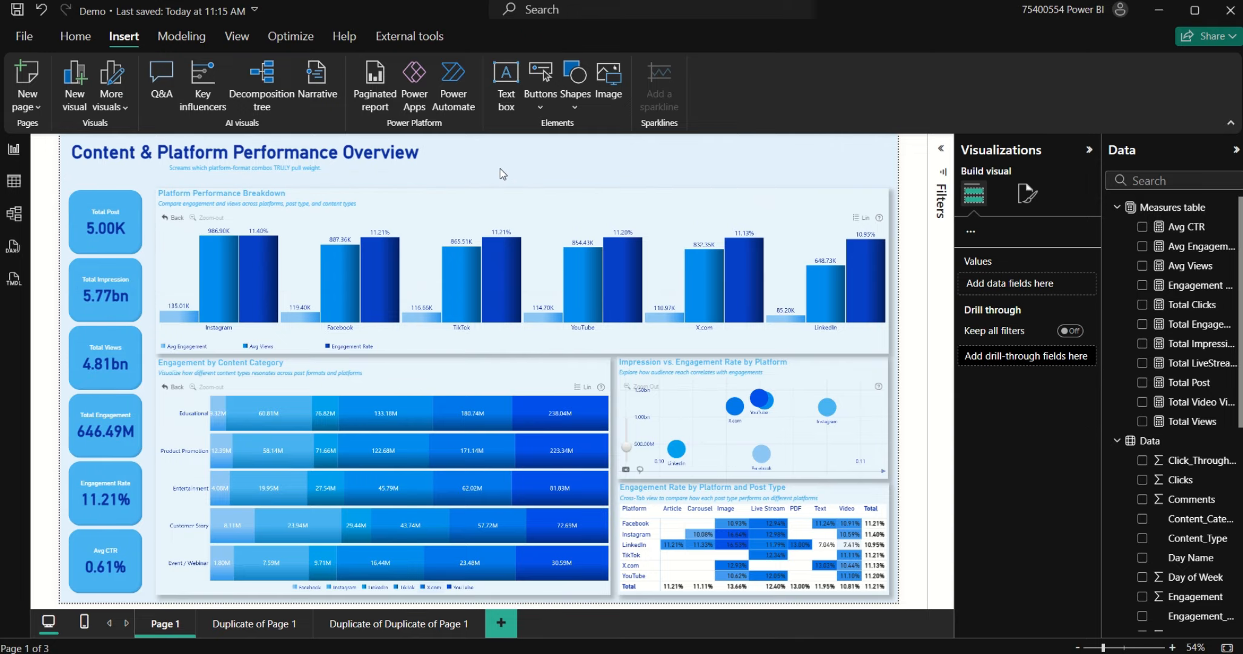
pyautogui.click(352, 159)
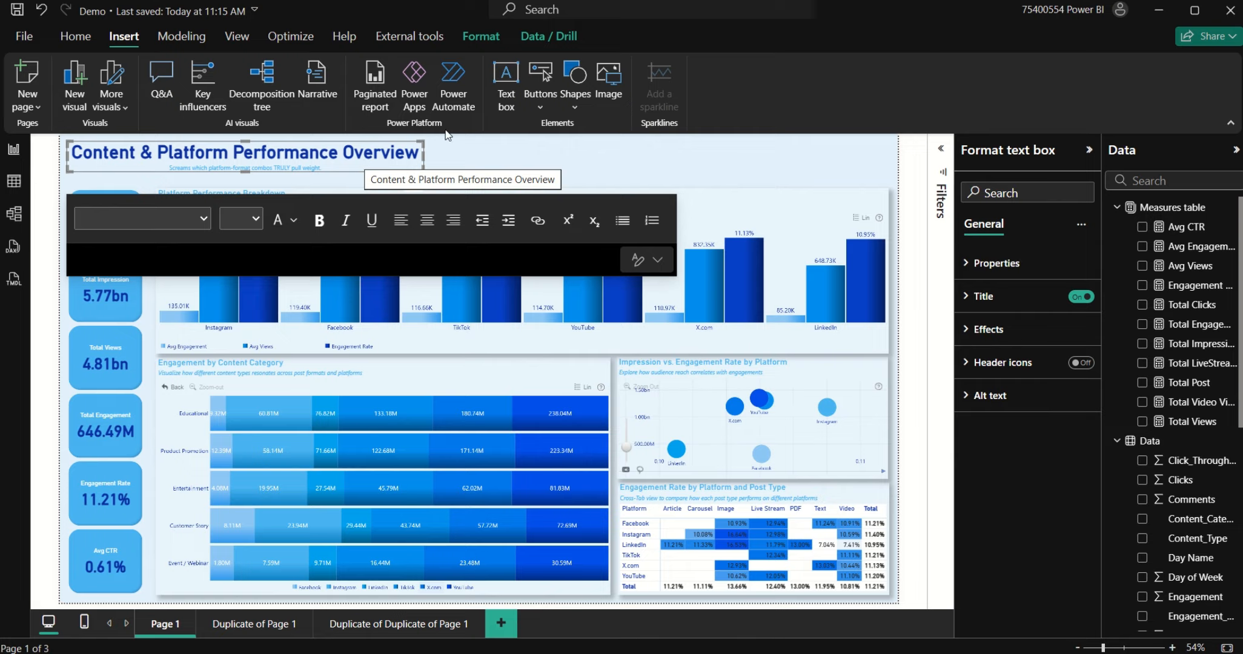
pyautogui.click(543, 186)
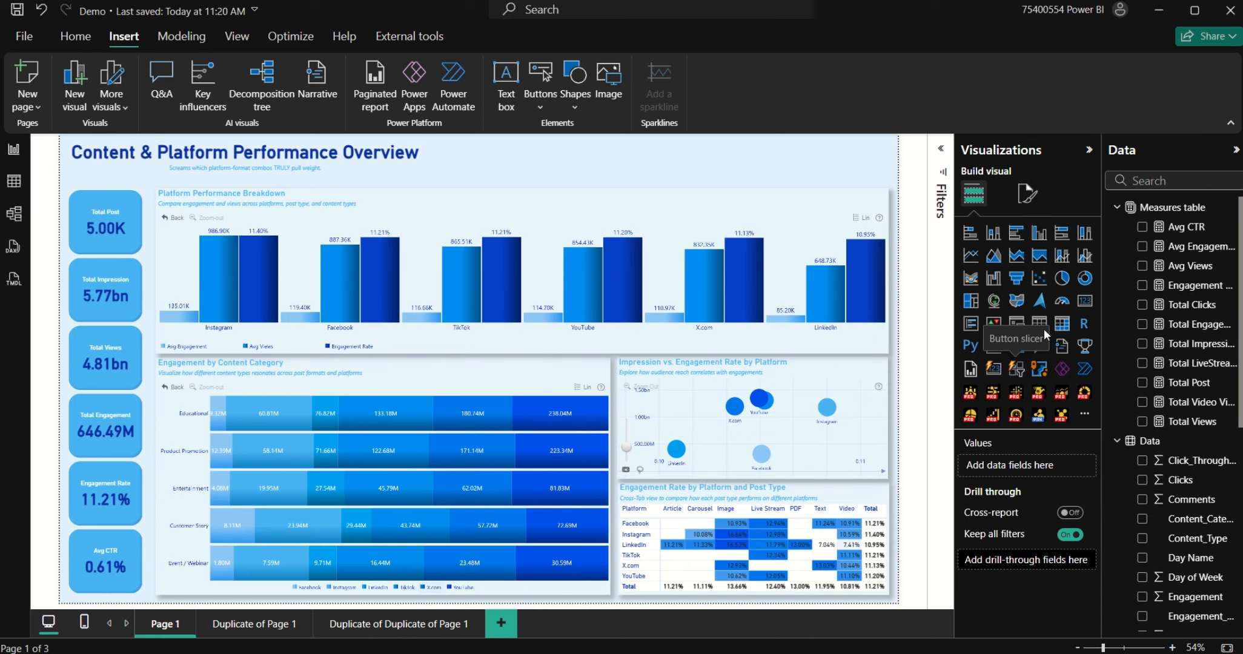
pyautogui.click(1024, 325)
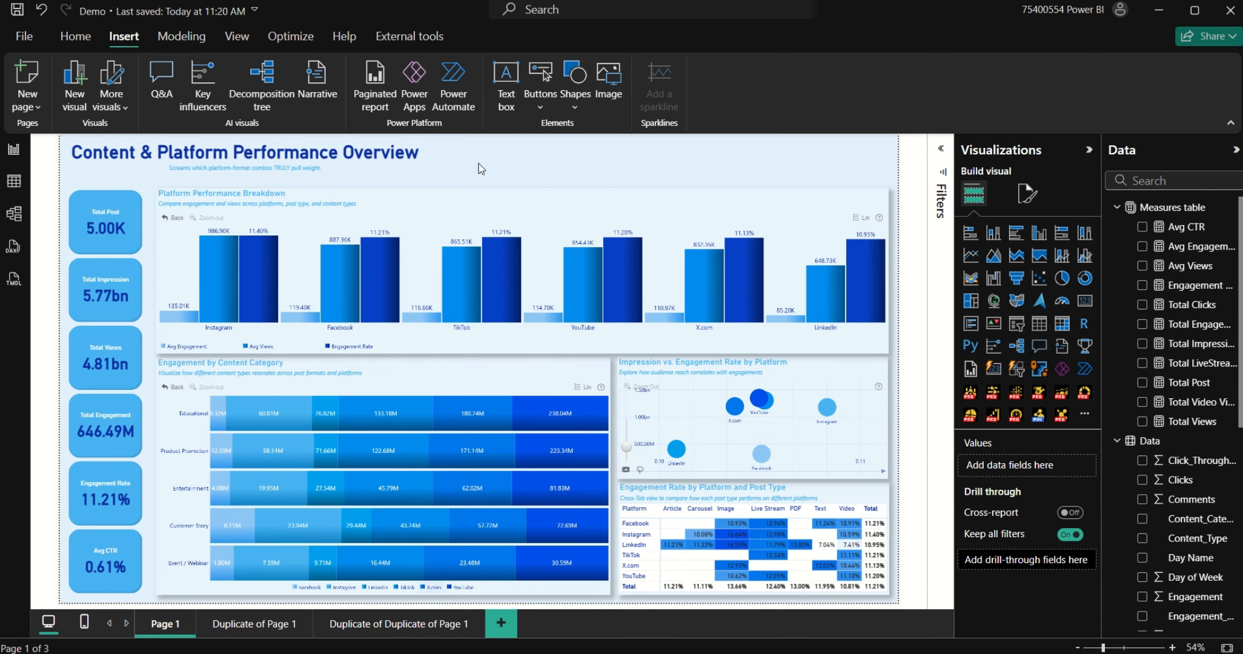
# Step: Add a compact slicer for the Region field beside the dashboard title, sized to fit the header's height
pyautogui.moveTo(215, 194); pyautogui.dragTo(628, 162)
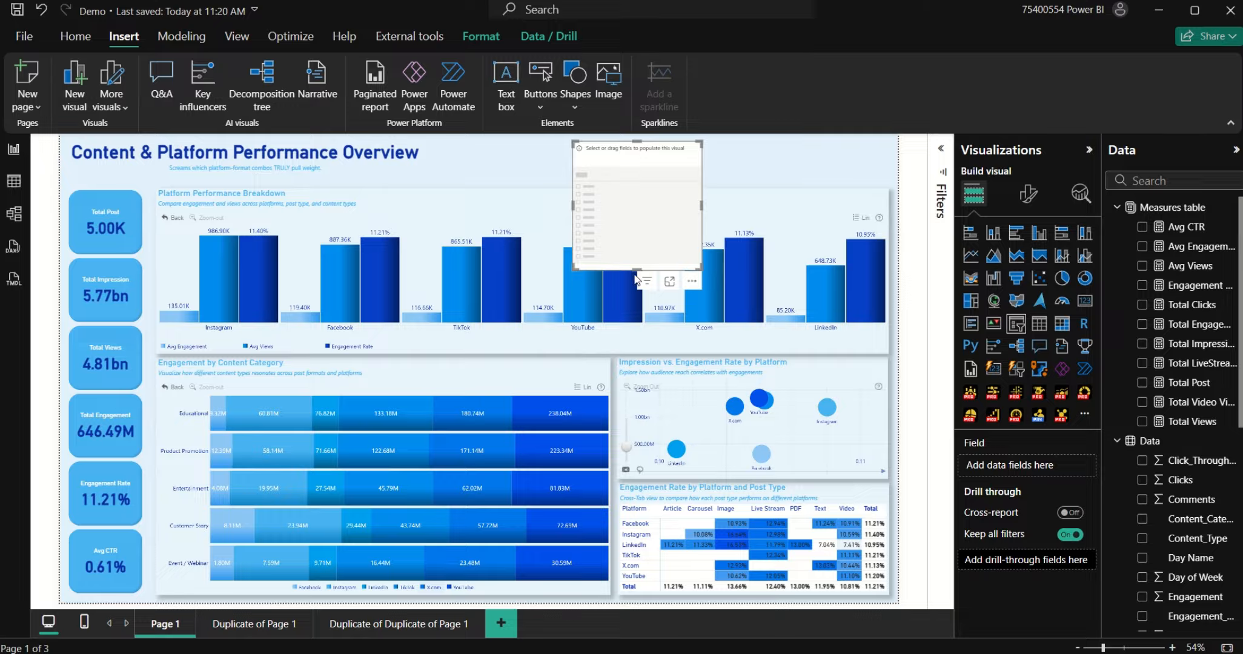
pyautogui.moveTo(636, 268); pyautogui.dragTo(560, 150)
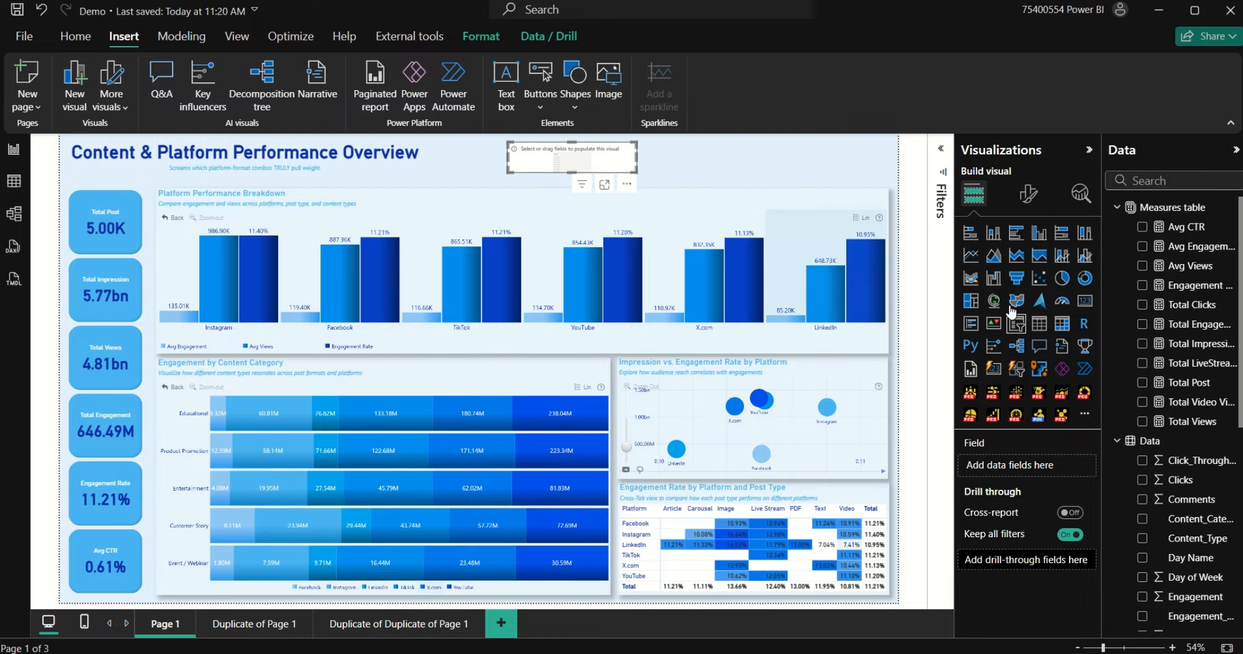
pyautogui.scroll(-5, 1209, 587)
pyautogui.rightClick(1209, 583)
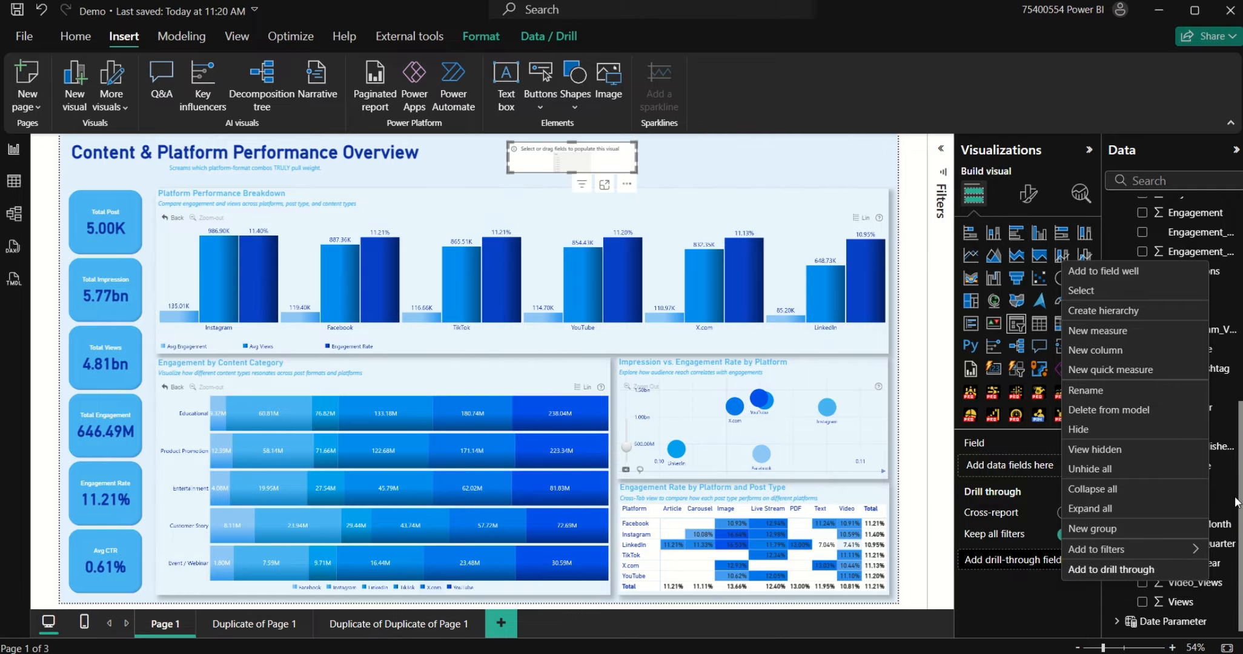
pyautogui.click(1142, 628)
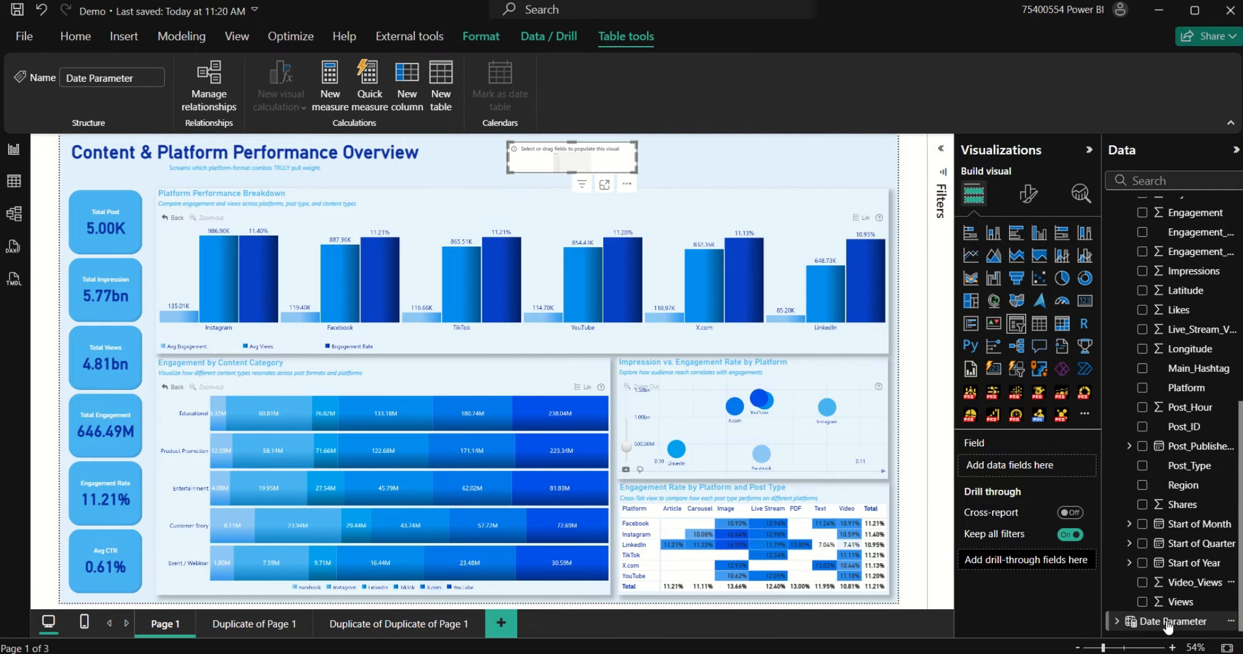
pyautogui.moveTo(1192, 490); pyautogui.dragTo(1006, 465)
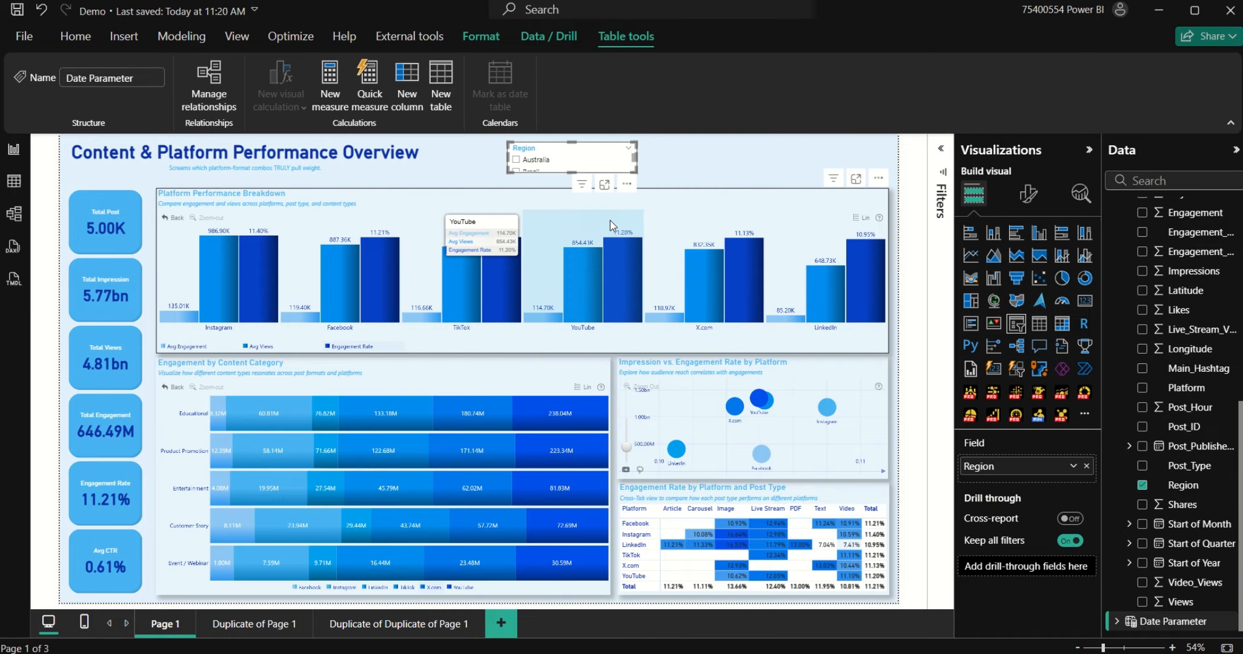
# Step: Turn off the background of the Region slicer
pyautogui.click(1029, 203)
pyautogui.click(1027, 266)
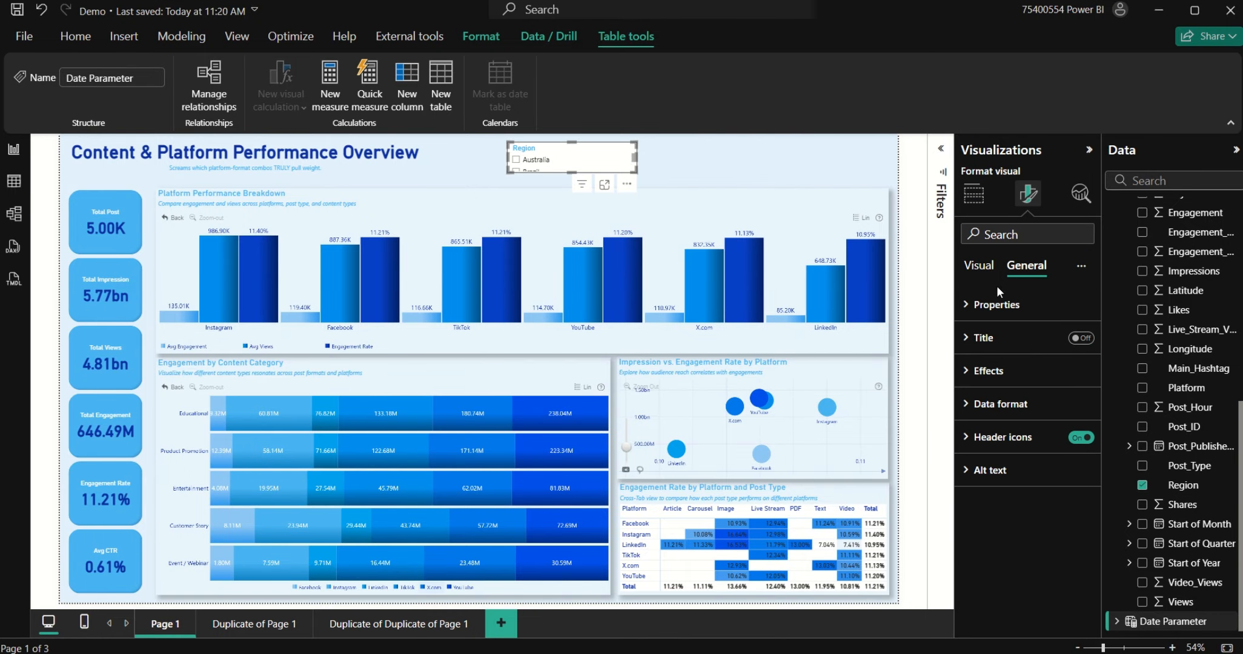
pyautogui.click(979, 267)
pyautogui.click(1027, 266)
pyautogui.click(986, 370)
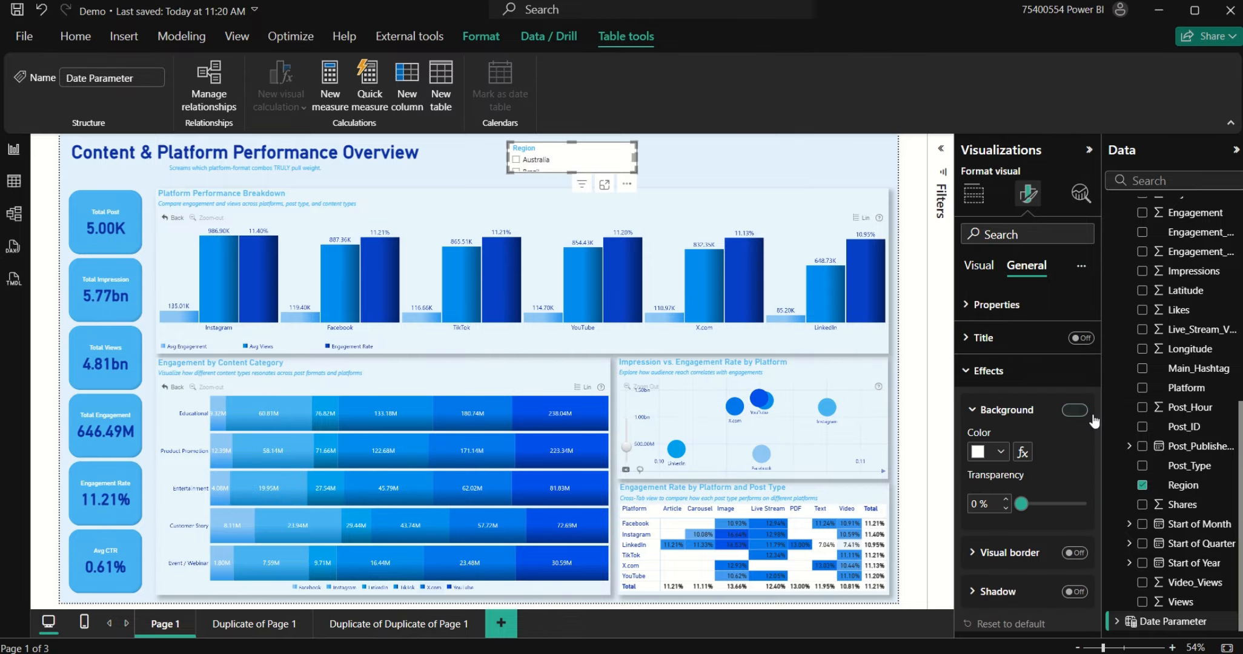
pyautogui.click(1074, 411)
pyautogui.click(987, 370)
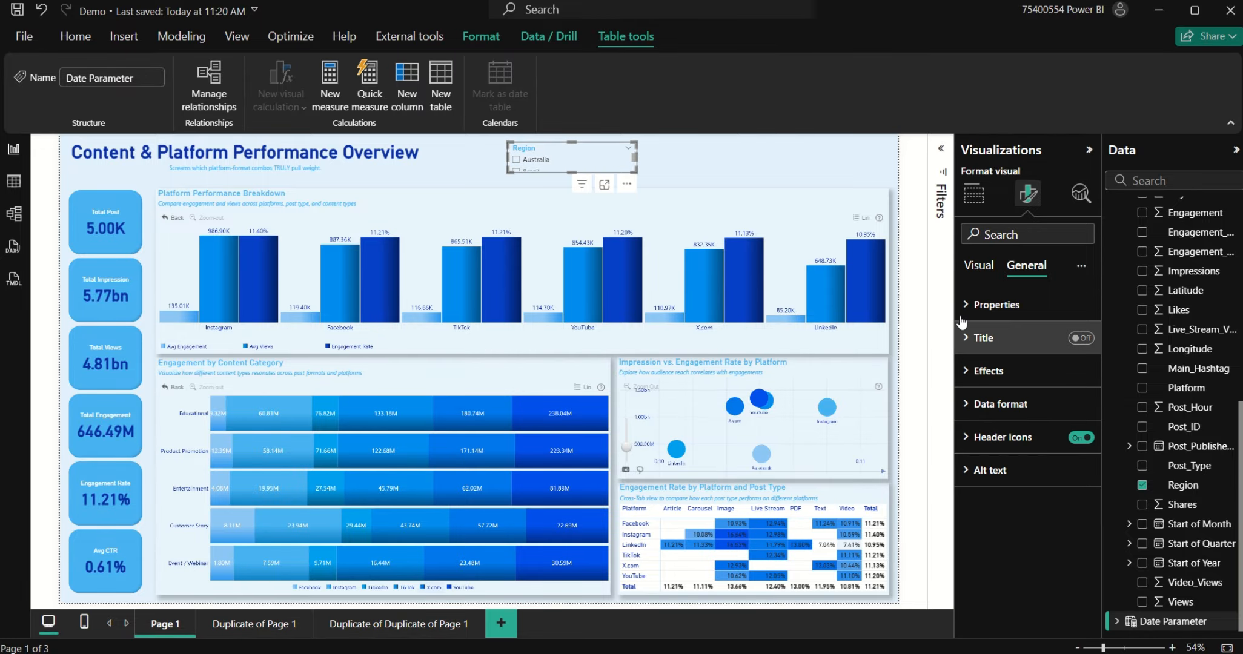
# Step: Change the Region slicer's style from a vertical list to Dropdown
pyautogui.click(980, 267)
pyautogui.click(1021, 312)
pyautogui.click(1030, 386)
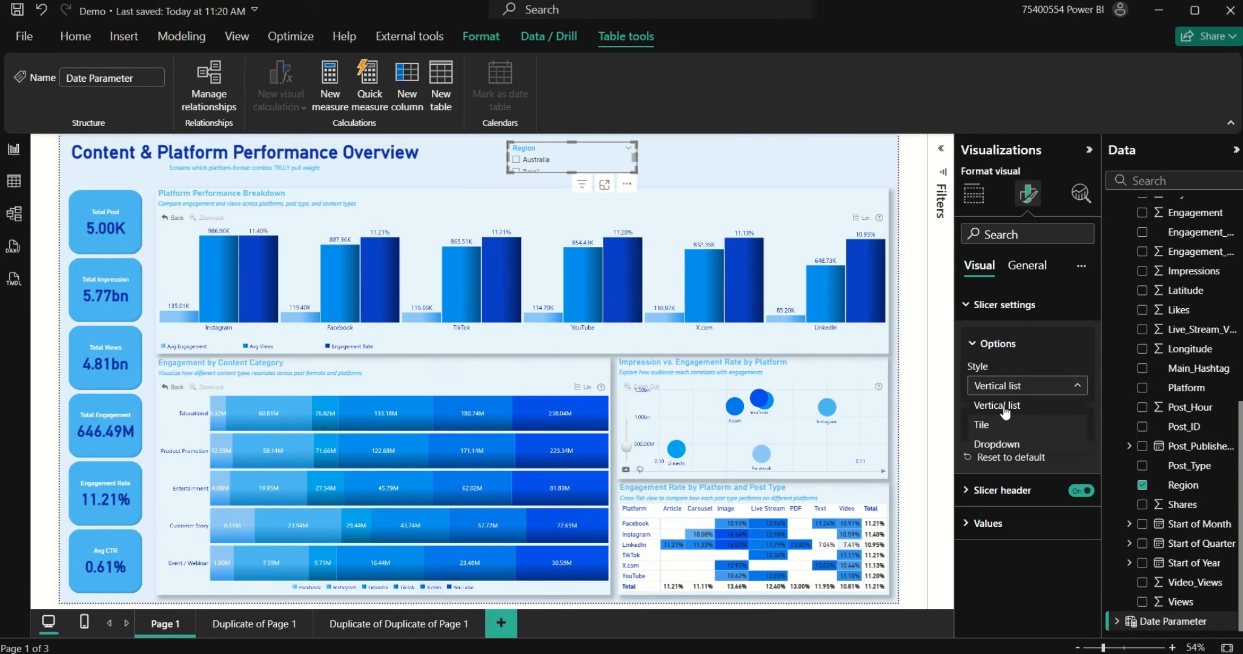
pyautogui.click(1018, 444)
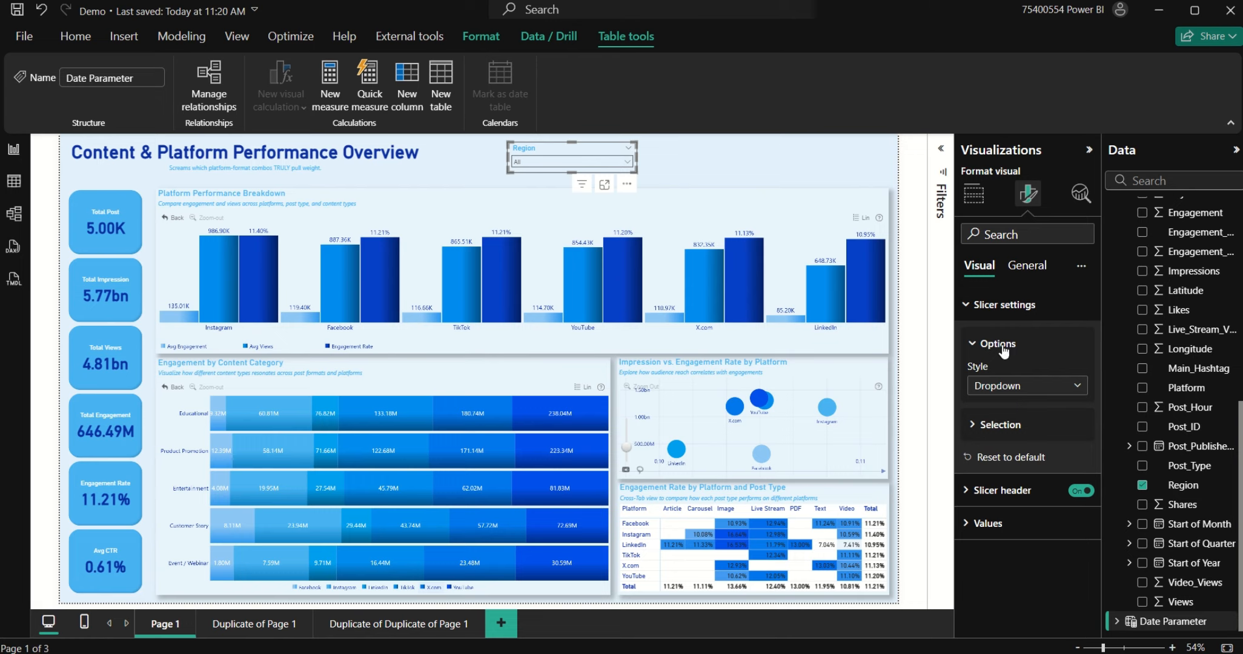
# Step: Set the font color of the Region slicer's values to dark blue
pyautogui.click(1002, 345)
pyautogui.click(1009, 385)
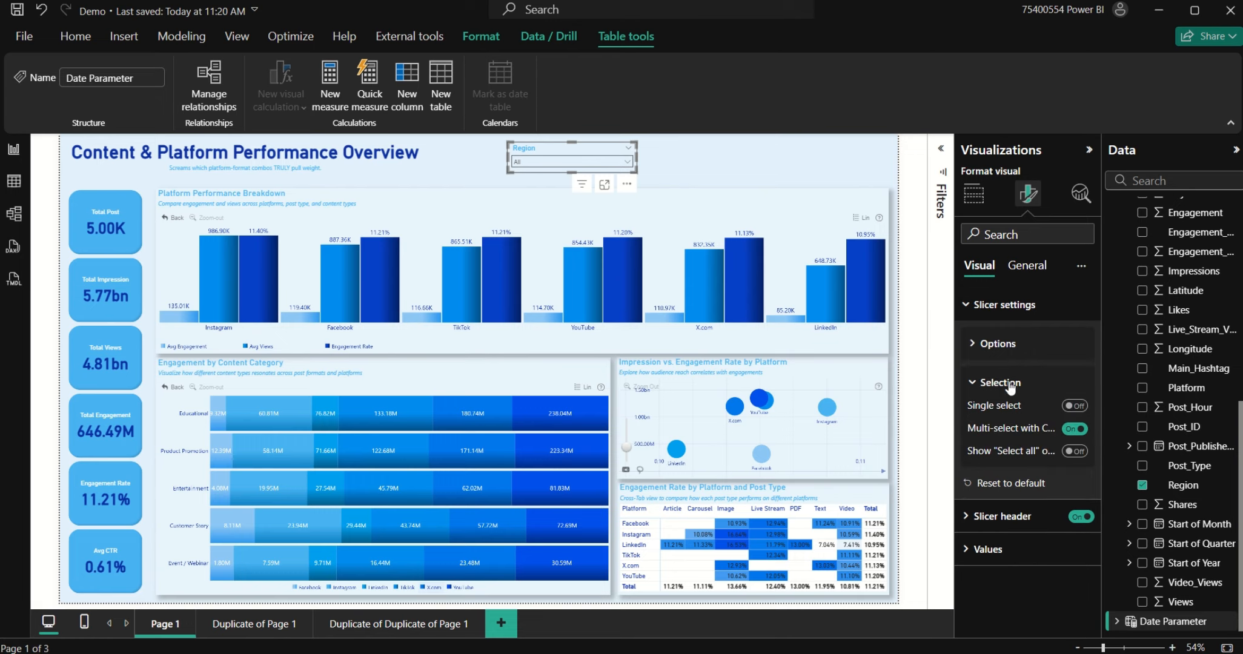
pyautogui.click(1010, 384)
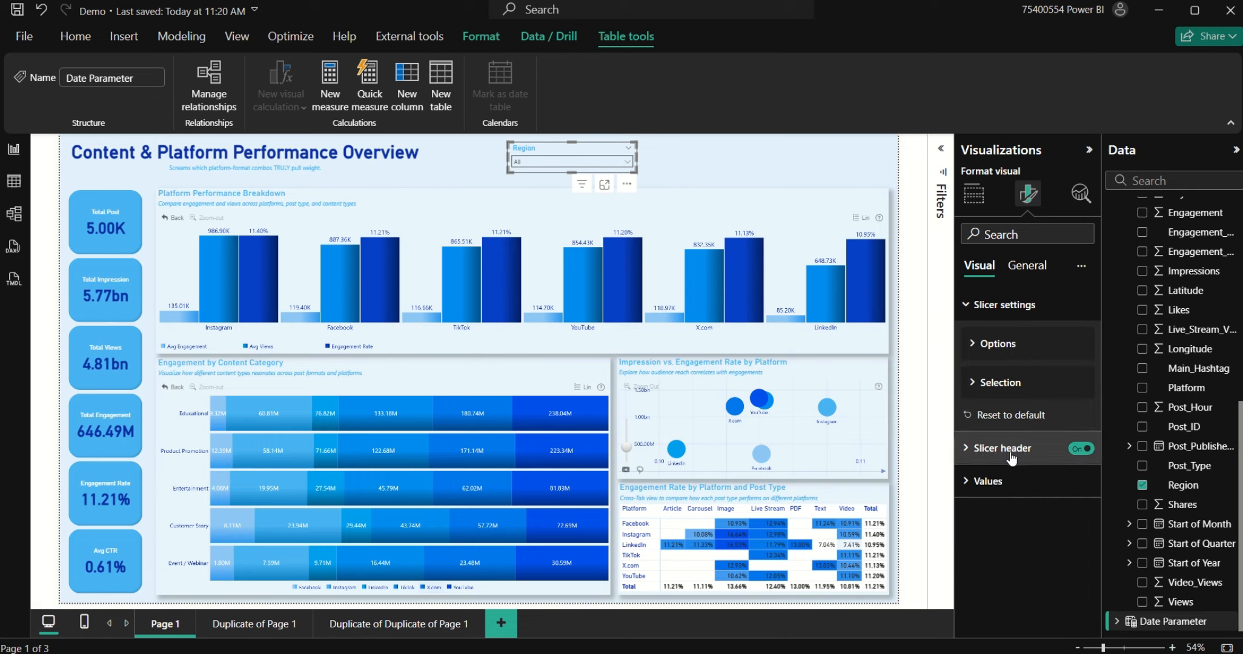
pyautogui.click(1006, 482)
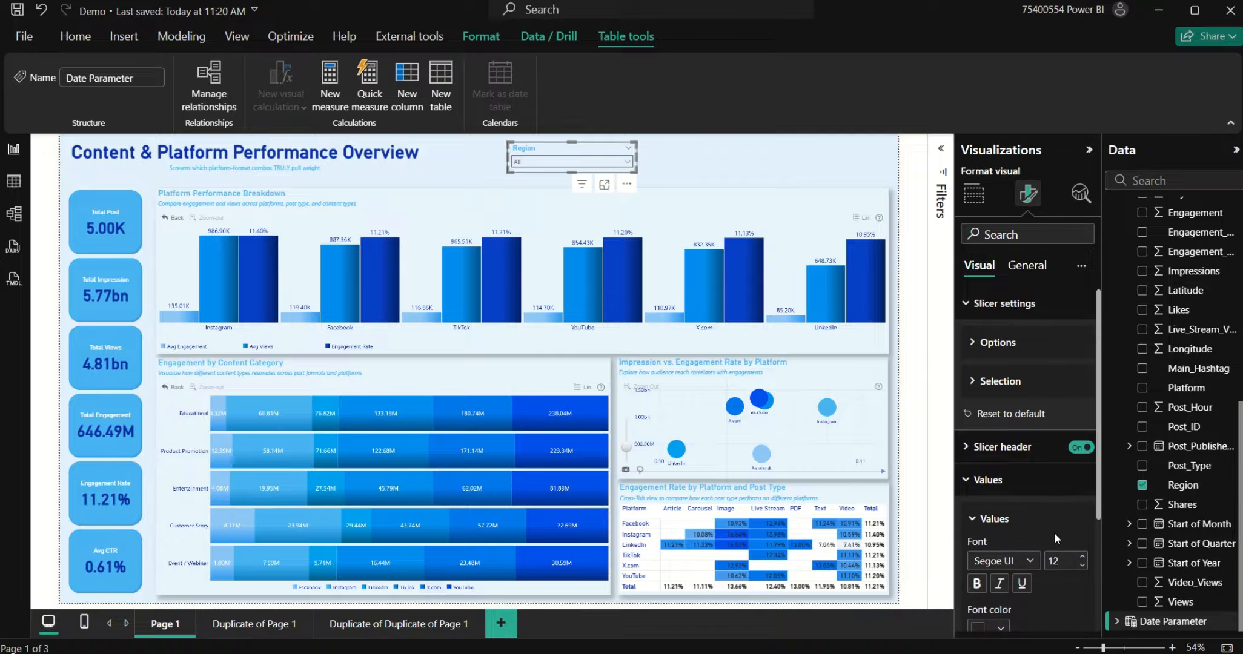
pyautogui.scroll(-3, 1055, 535)
pyautogui.click(1001, 470)
pyautogui.click(994, 402)
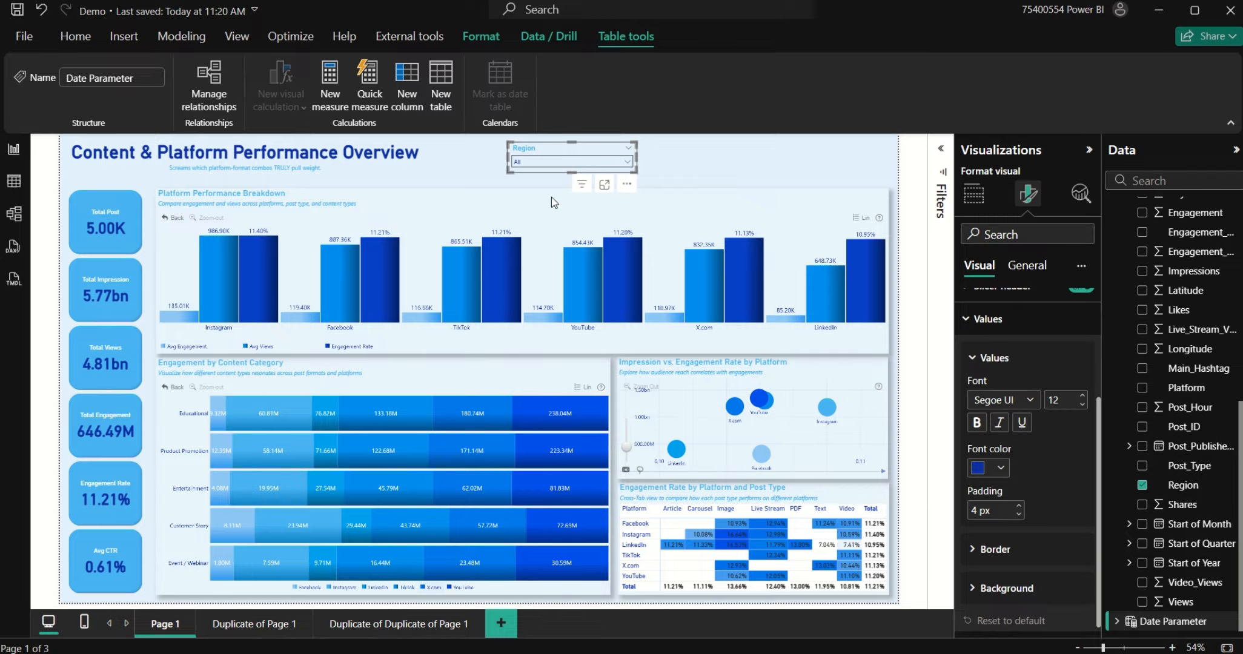
# Step: Narrow the Region slicer to about half its width, test it with India, Germany, Canada, UK, USA and Australia, and clear the selection
pyautogui.click(557, 163)
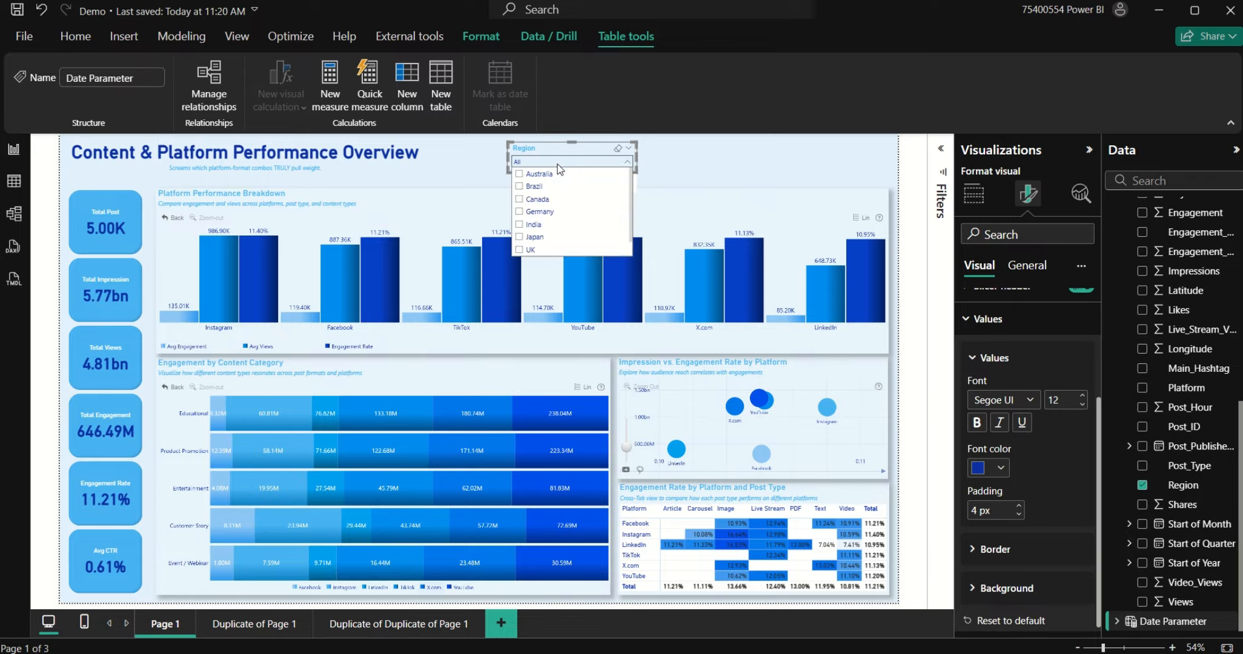
pyautogui.click(557, 164)
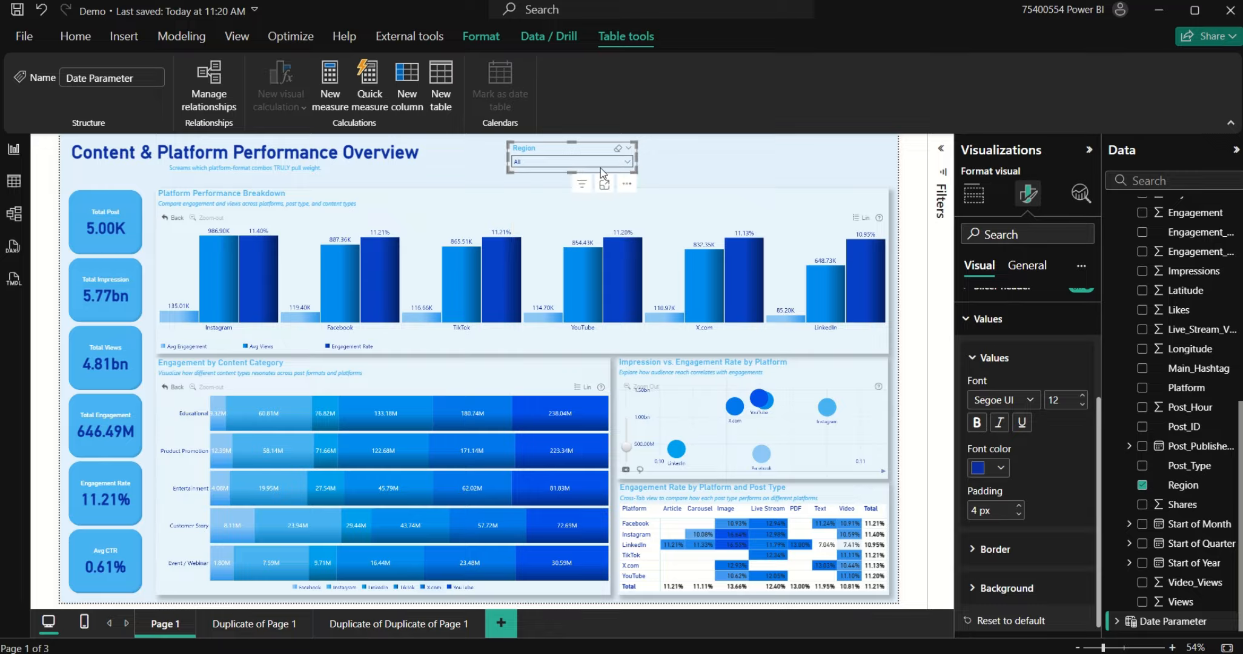
pyautogui.click(552, 163)
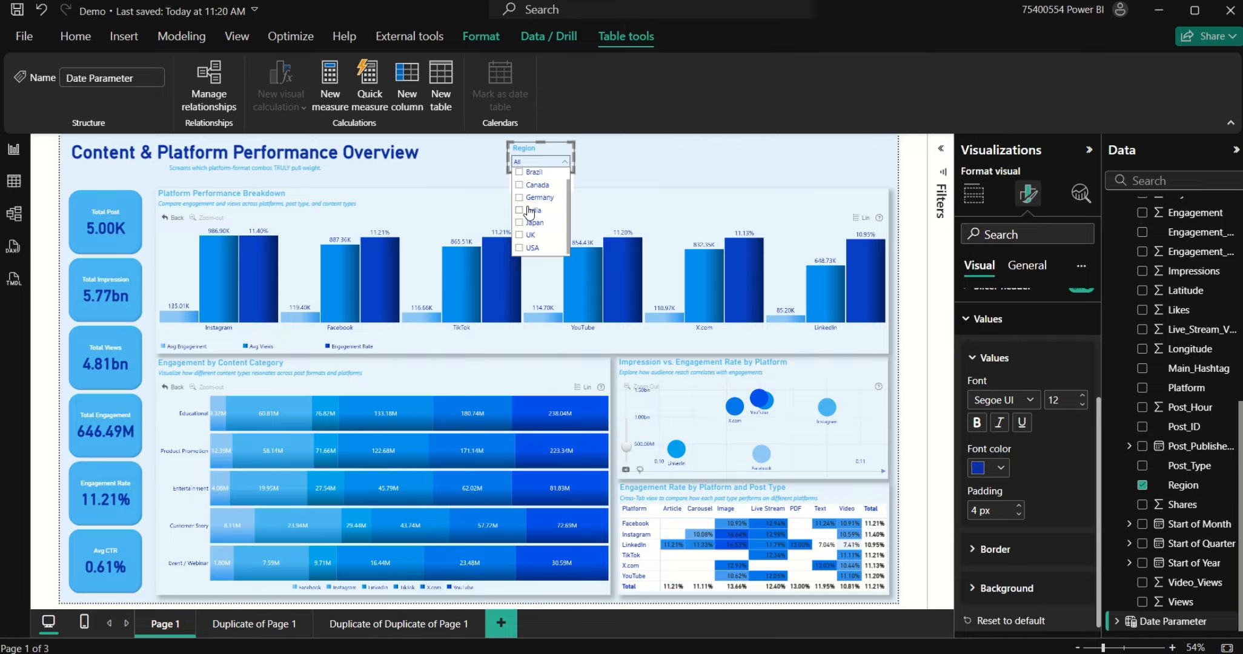
pyautogui.click(529, 210)
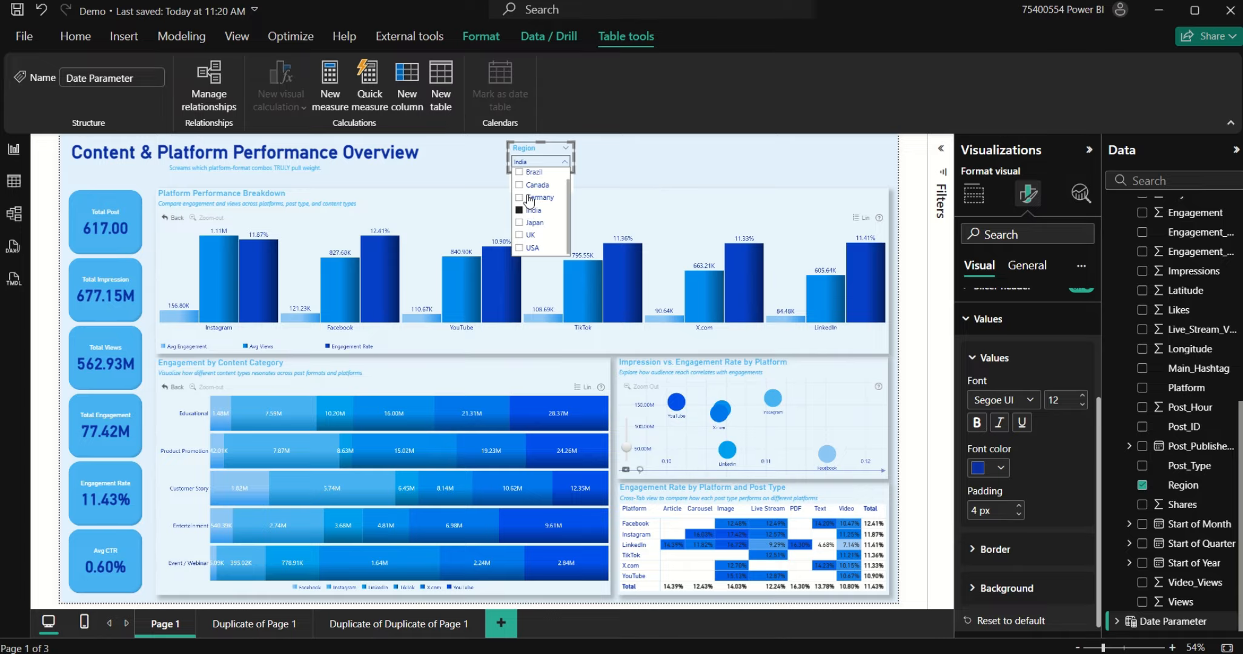
pyautogui.click(529, 198)
pyautogui.click(533, 185)
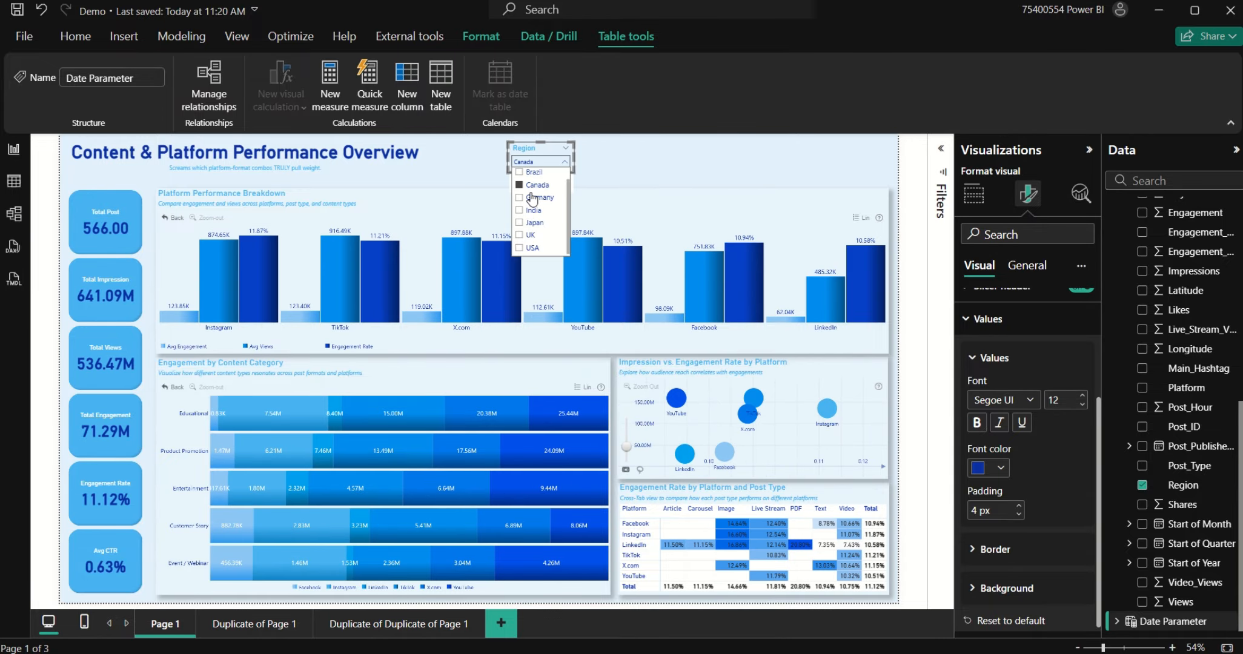
pyautogui.click(530, 235)
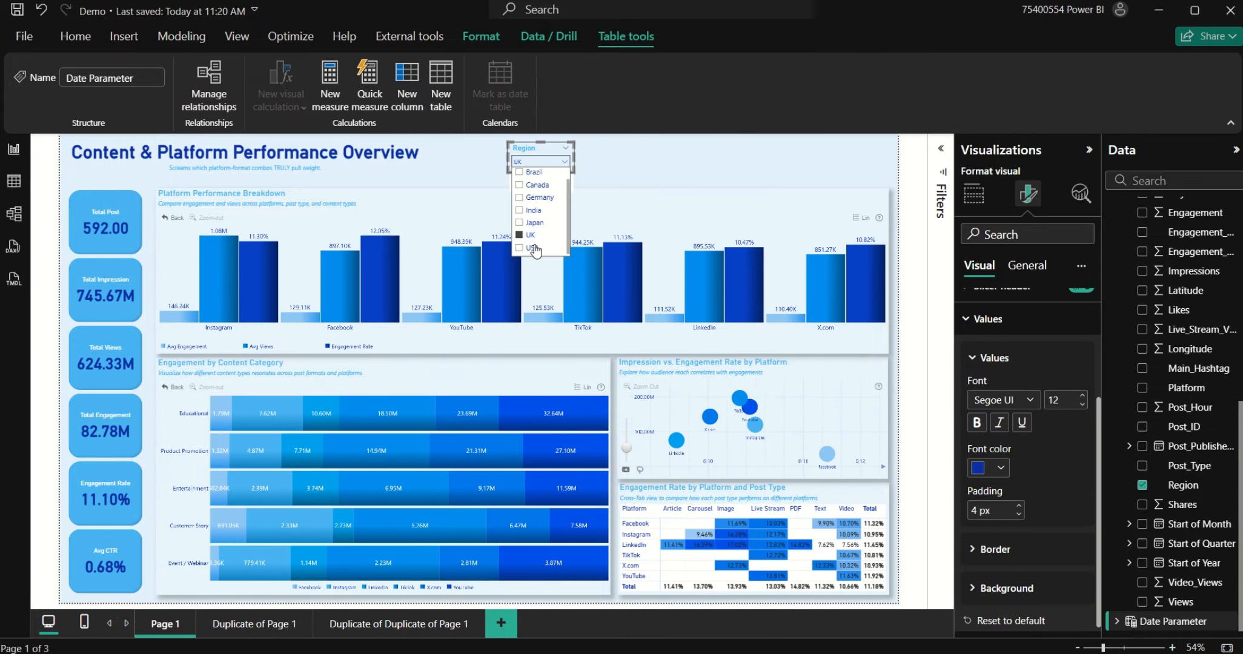
pyautogui.click(535, 249)
pyautogui.scroll(1, 529, 181)
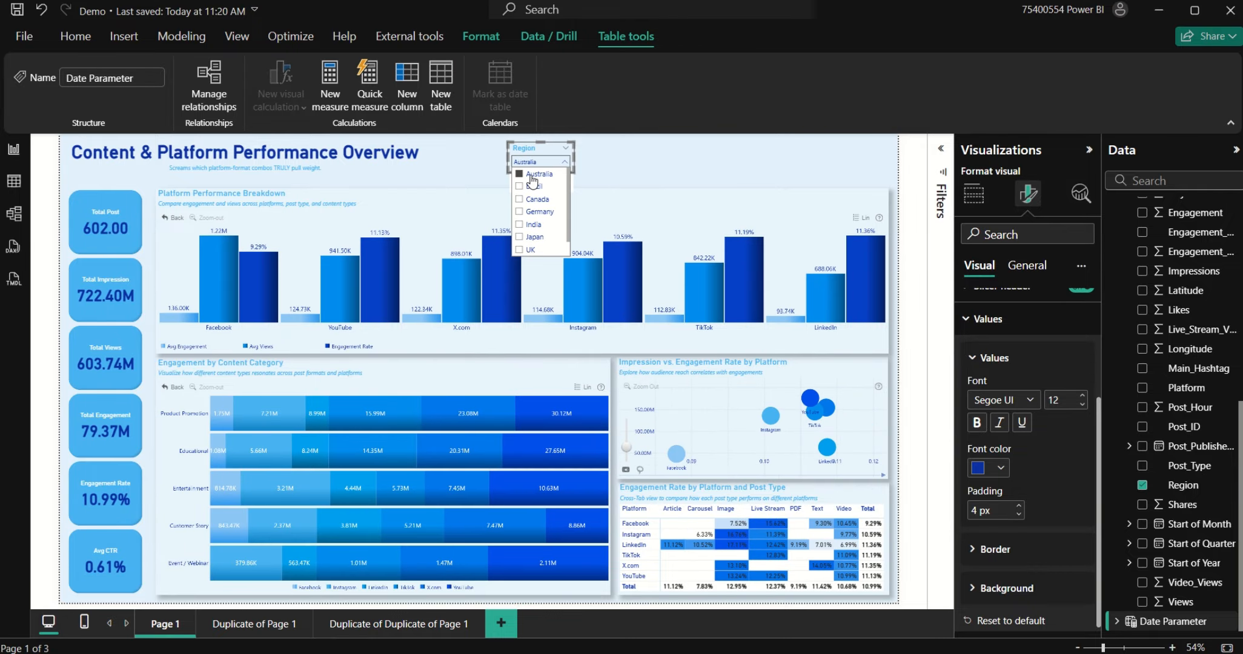
pyautogui.click(532, 175)
# Step: Move the Region slicer further along the header, duplicate it and place the copy directly beside the original
pyautogui.moveTo(539, 148); pyautogui.dragTo(678, 155)
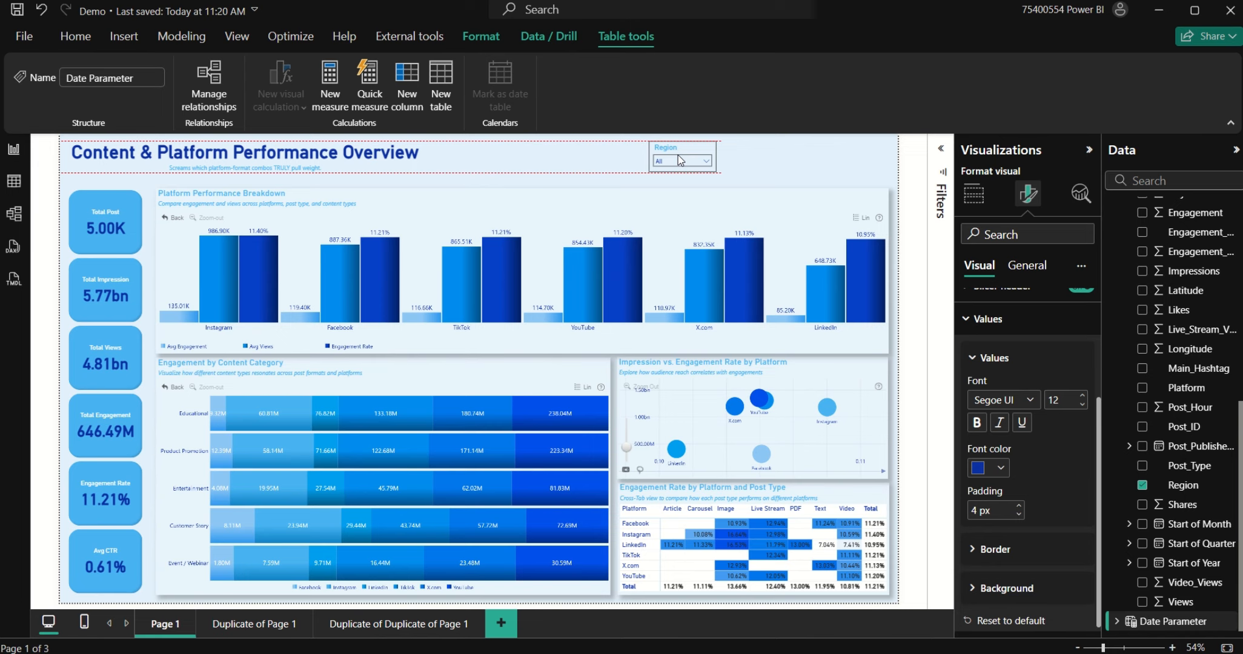
pyautogui.moveTo(678, 155); pyautogui.dragTo(643, 156)
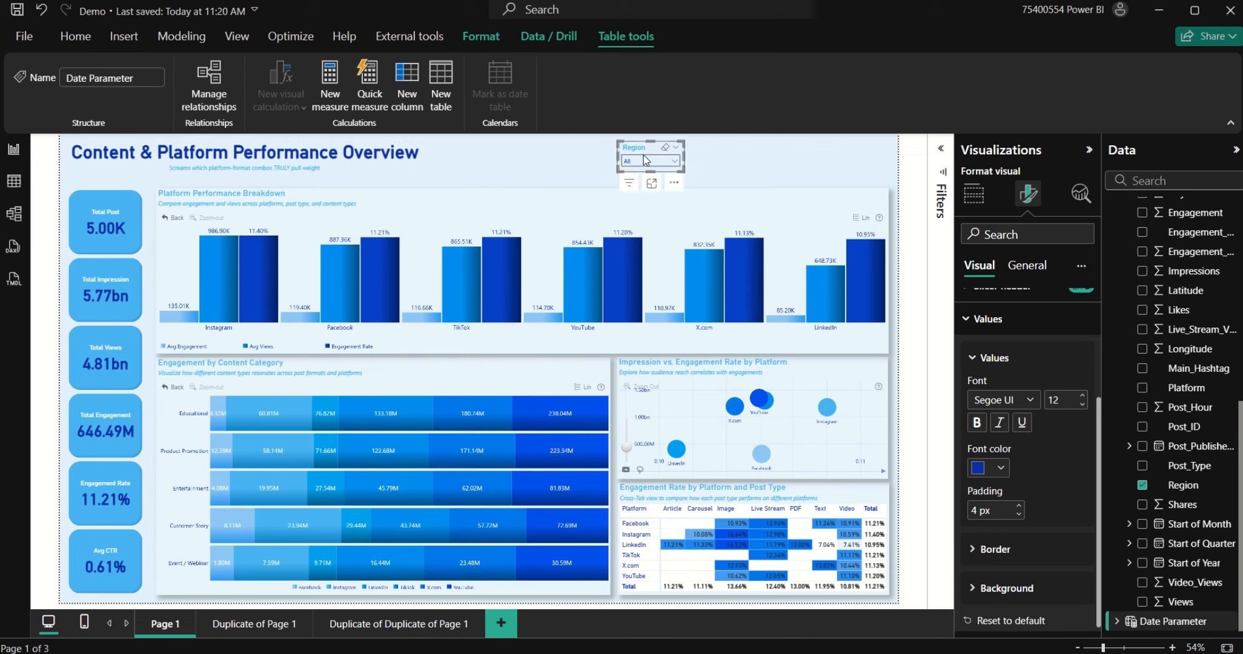
pyautogui.click(644, 155)
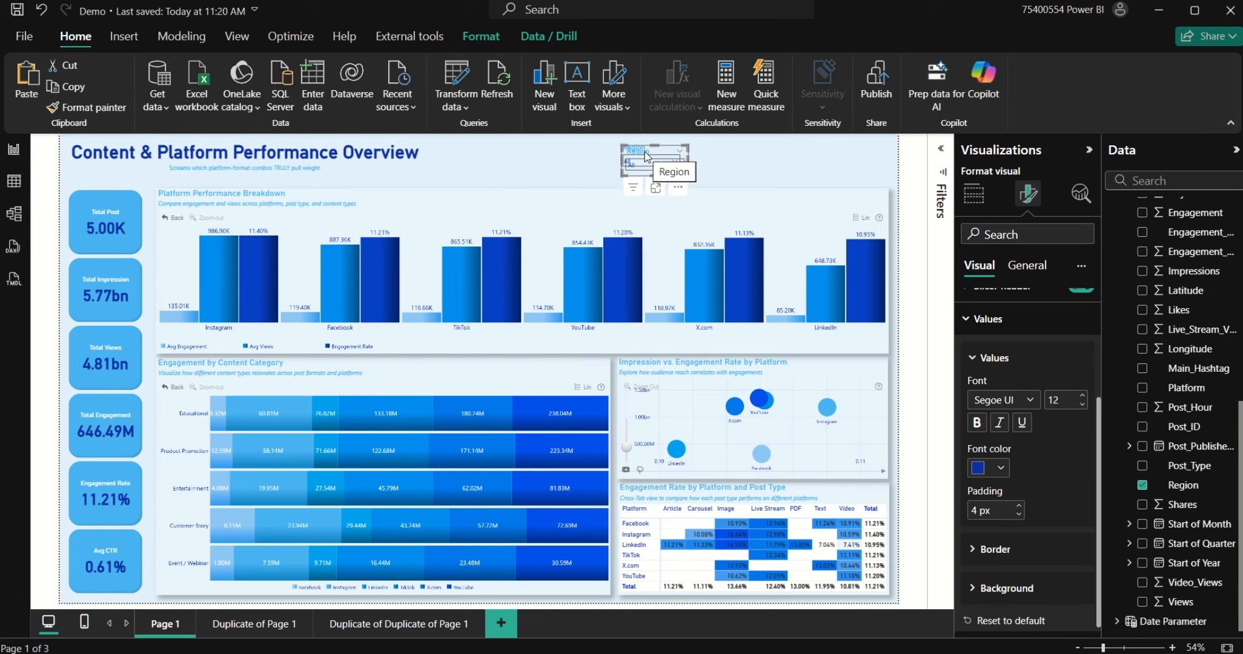
pyautogui.moveTo(647, 157); pyautogui.dragTo(710, 151)
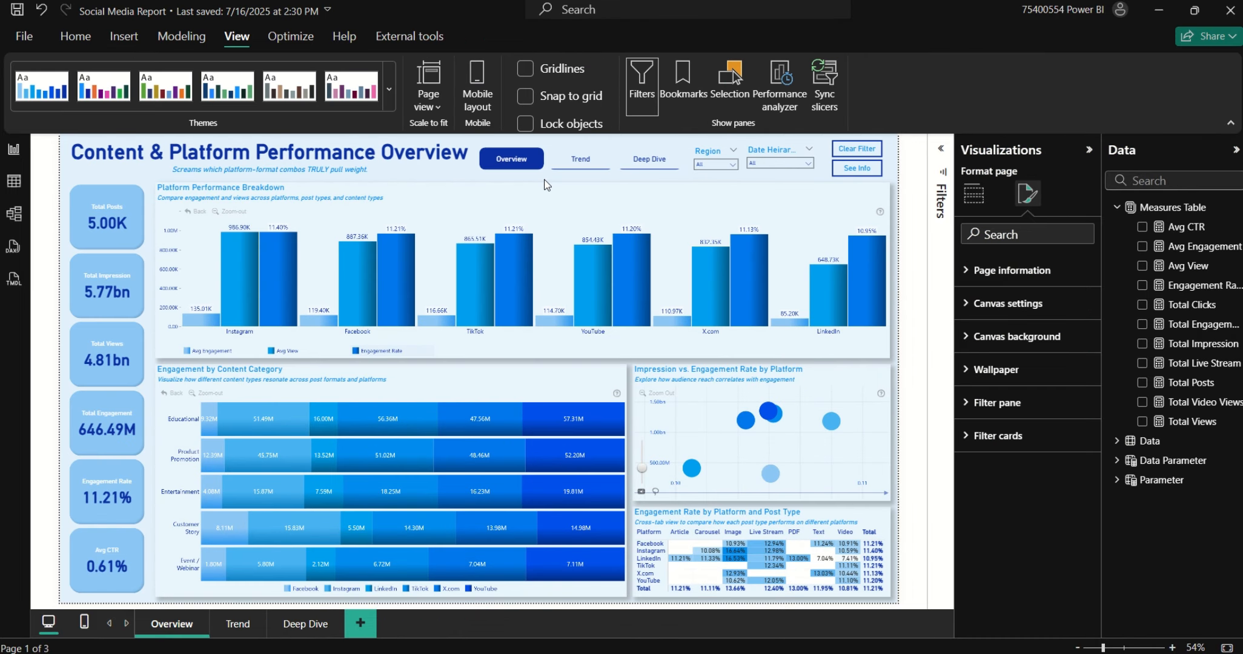
# Step: Inspect which fields the date hierarchy slicer uses in the Social Media Report
pyautogui.click(776, 151)
pyautogui.click(973, 193)
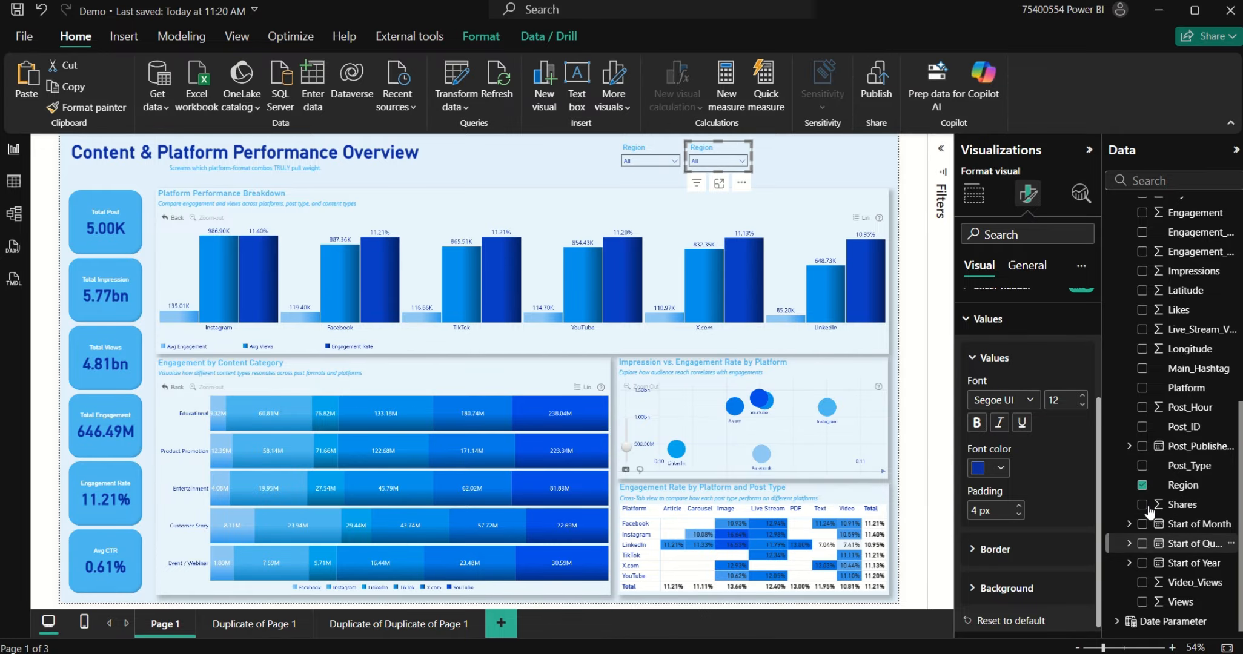
# Step: Replace Region in the copied slicer with the Date Hierarchy of the Post_Published_At field
pyautogui.scroll(6, 1150, 512)
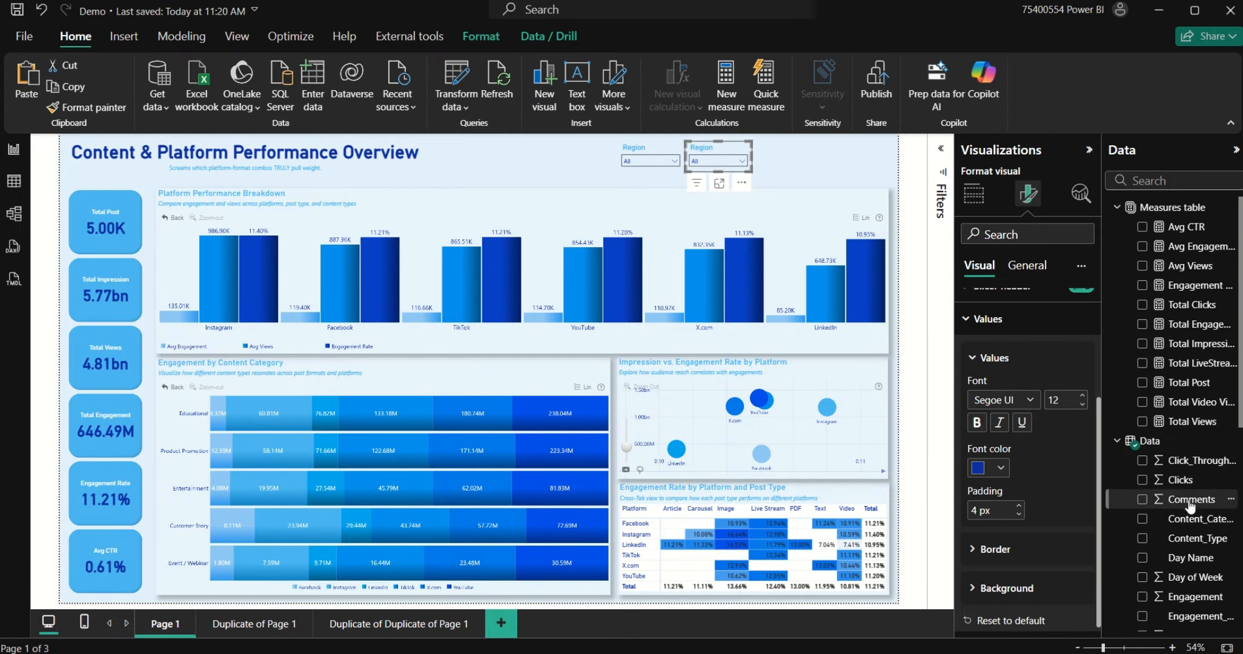
pyautogui.scroll(-5, 1191, 506)
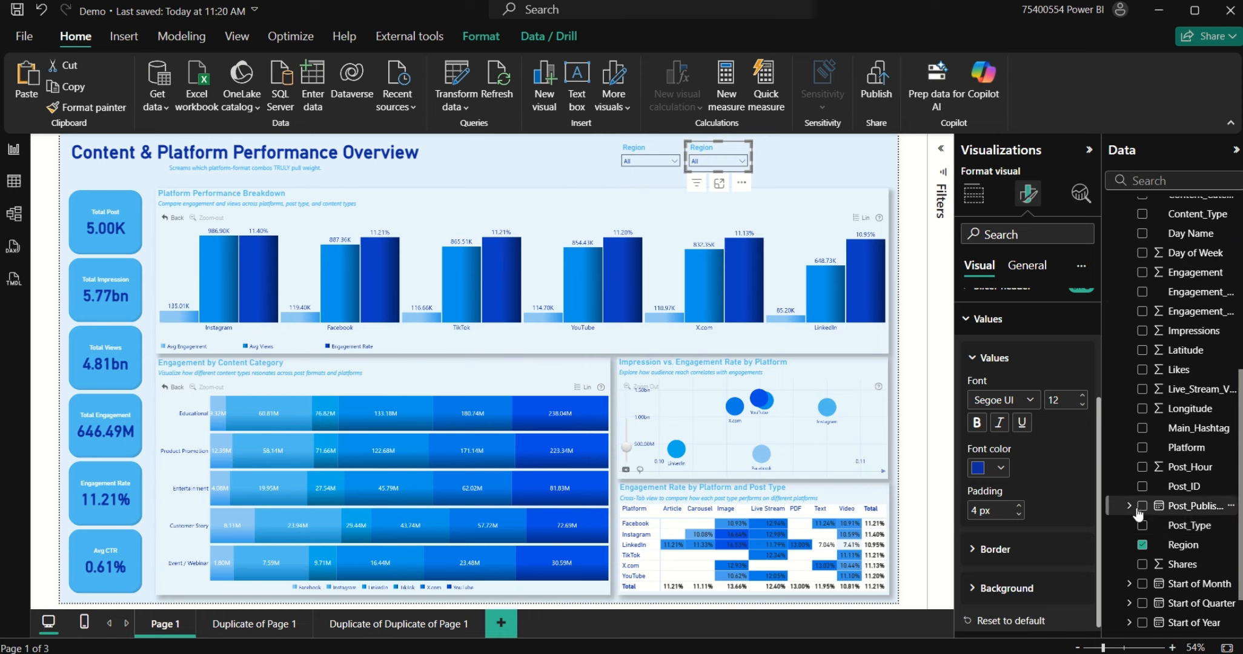
pyautogui.click(1130, 506)
pyautogui.moveTo(1154, 519)
pyautogui.mouseDown()
pyautogui.moveTo(1027, 482)
pyautogui.moveTo(1175, 520)
pyautogui.moveTo(1166, 525)
pyautogui.mouseUp()
pyautogui.click(1156, 526)
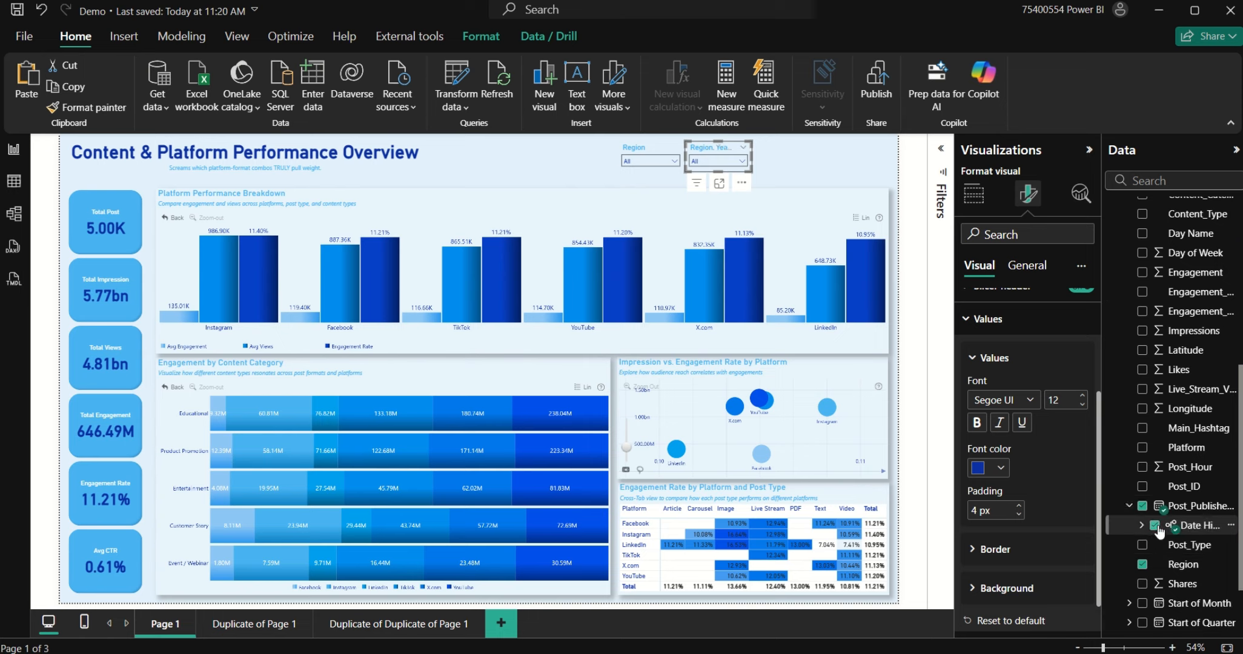
pyautogui.click(973, 194)
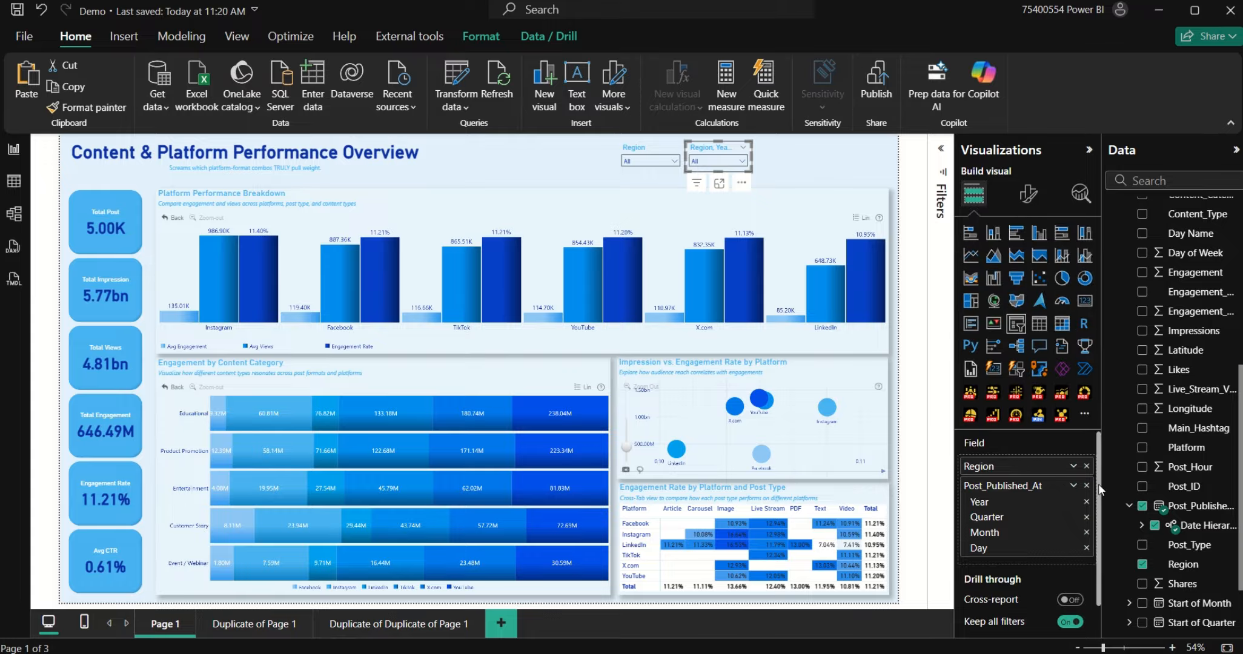
pyautogui.click(1087, 465)
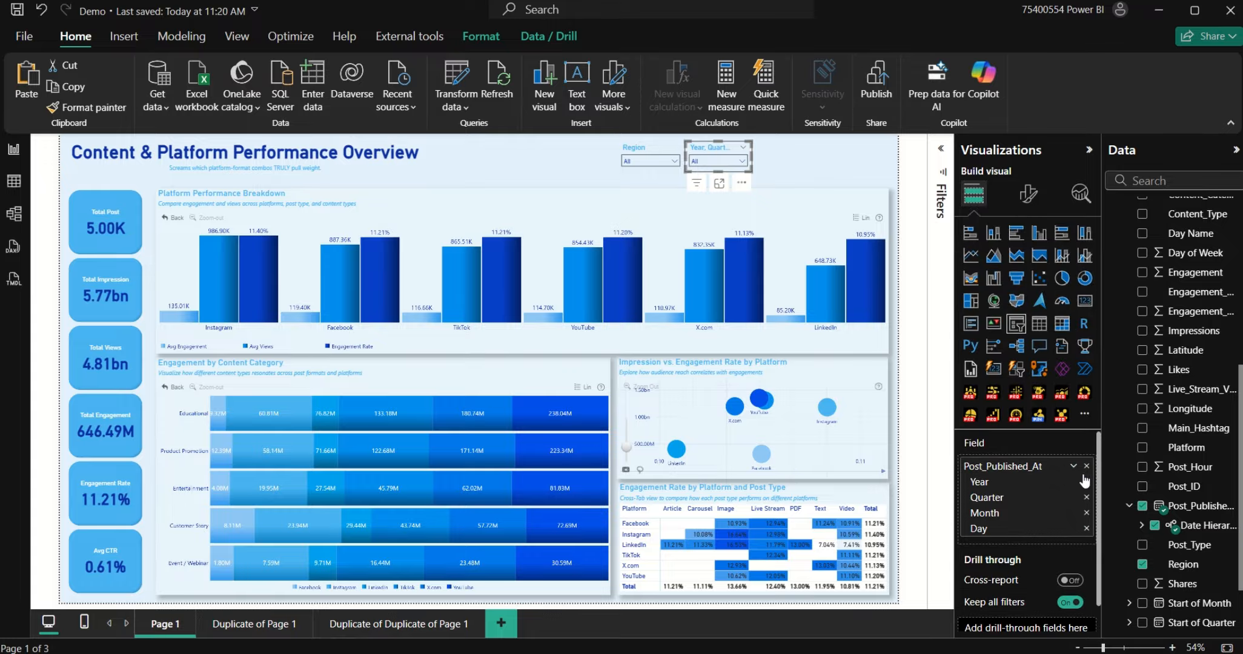
# Step: Test the date hierarchy slicer with 2024, 2025 and Qtr 1 of 2024, then clear the selection and collapse the year
pyautogui.click(731, 163)
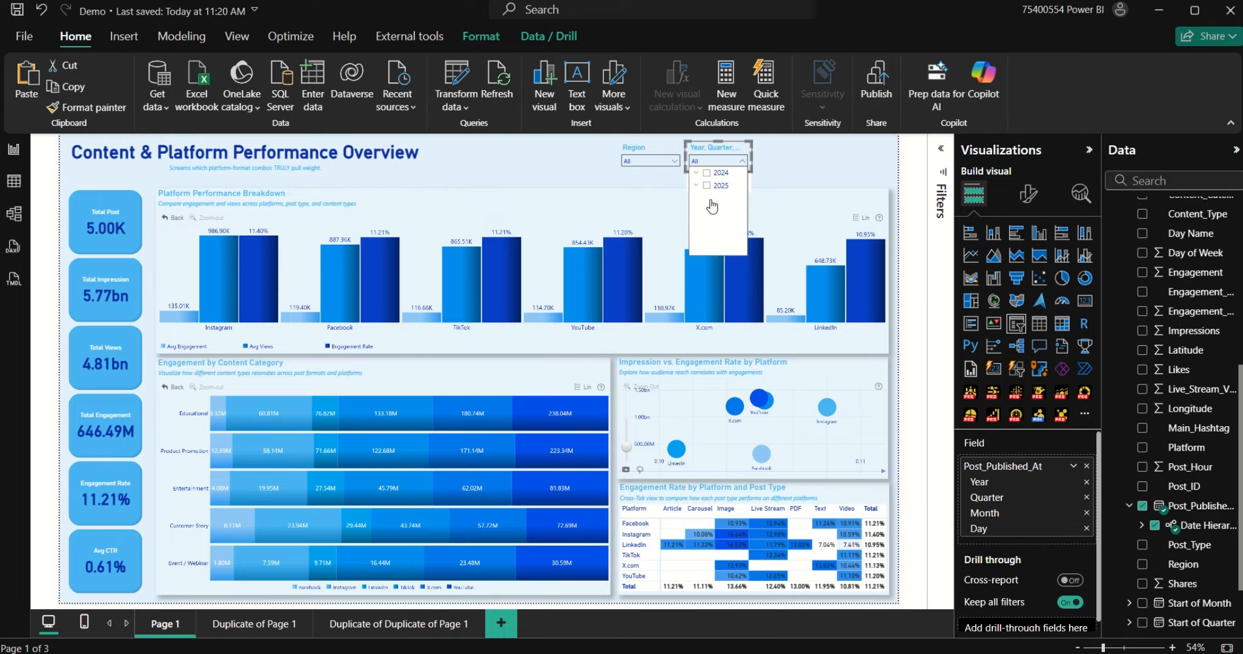
pyautogui.click(706, 174)
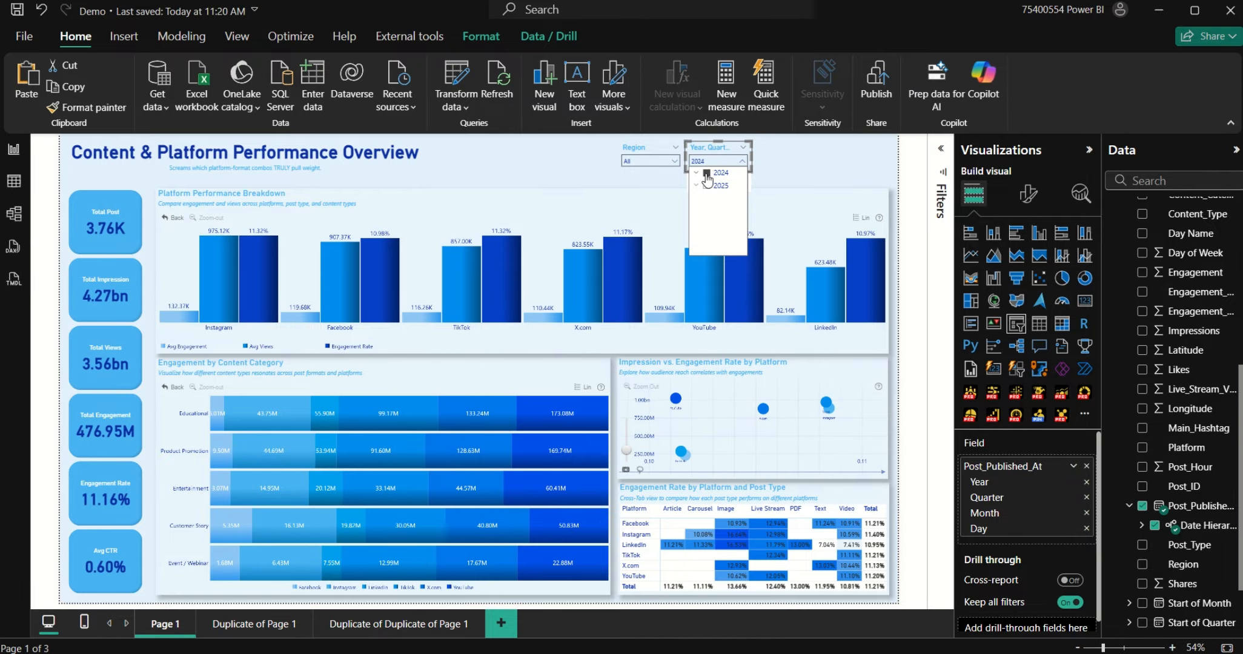
pyautogui.click(707, 186)
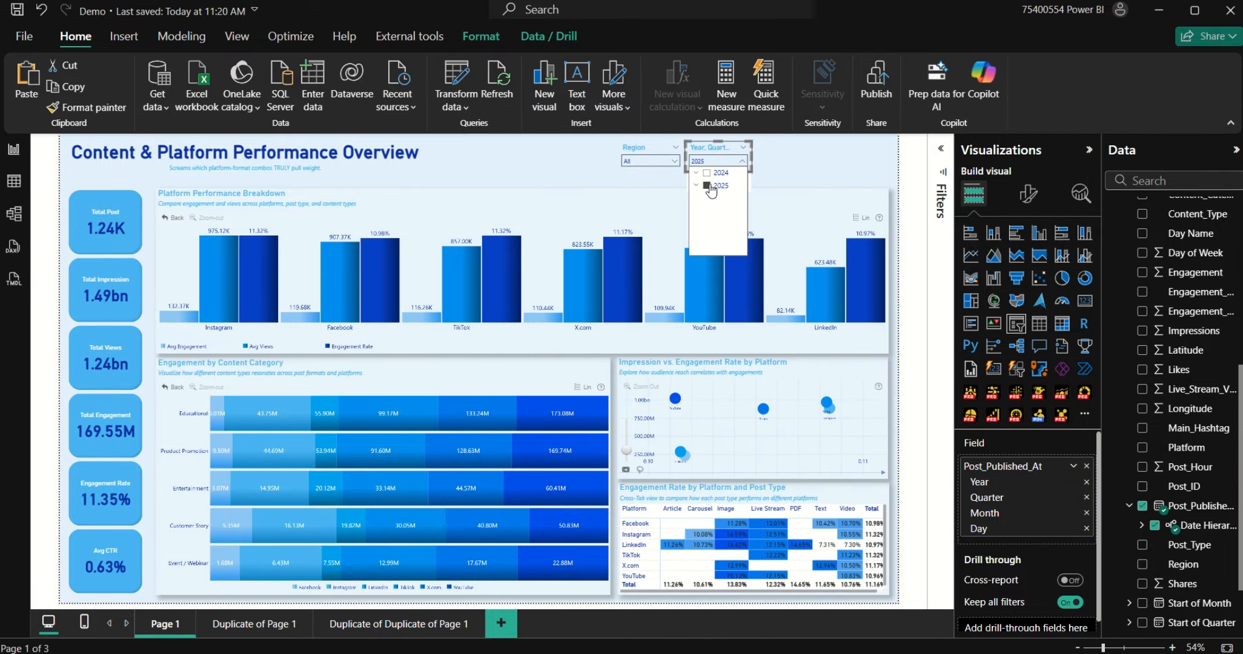
pyautogui.click(699, 174)
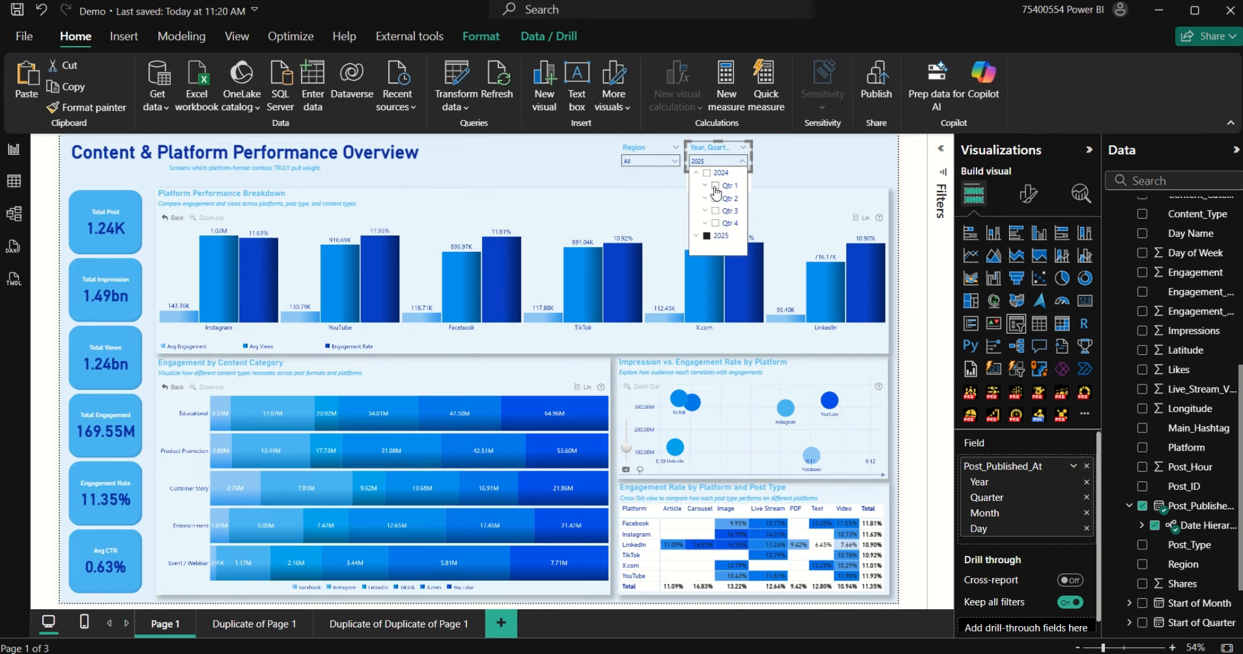
pyautogui.click(715, 187)
pyautogui.click(715, 187)
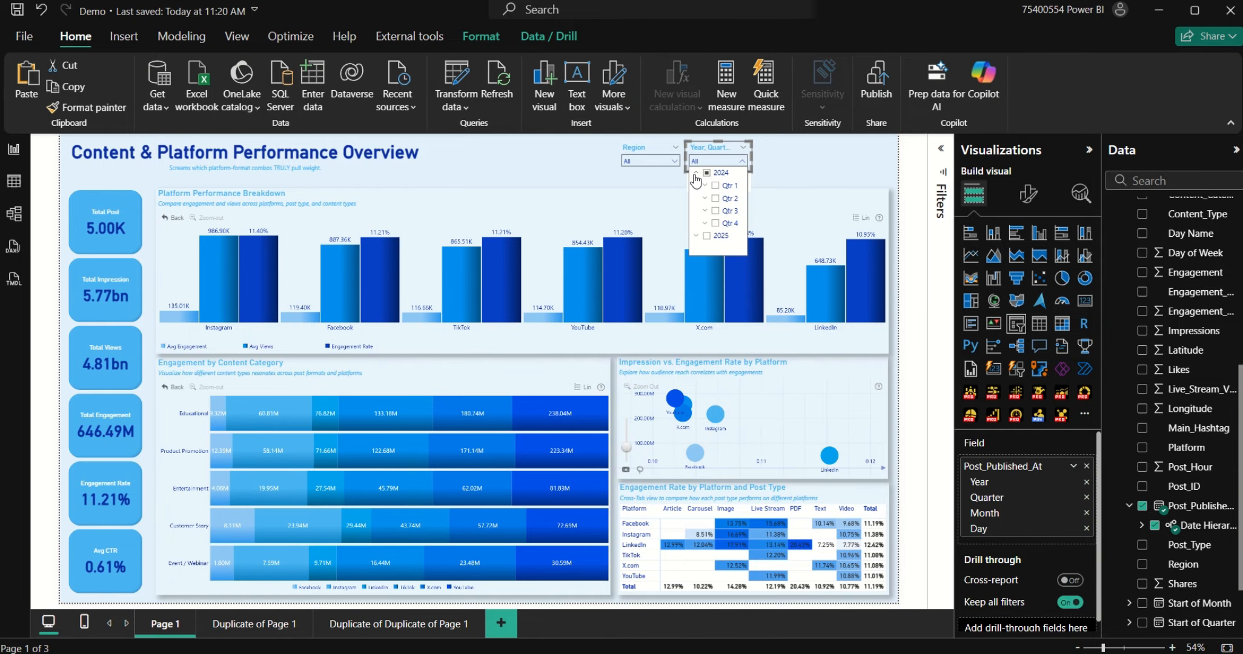
pyautogui.click(698, 175)
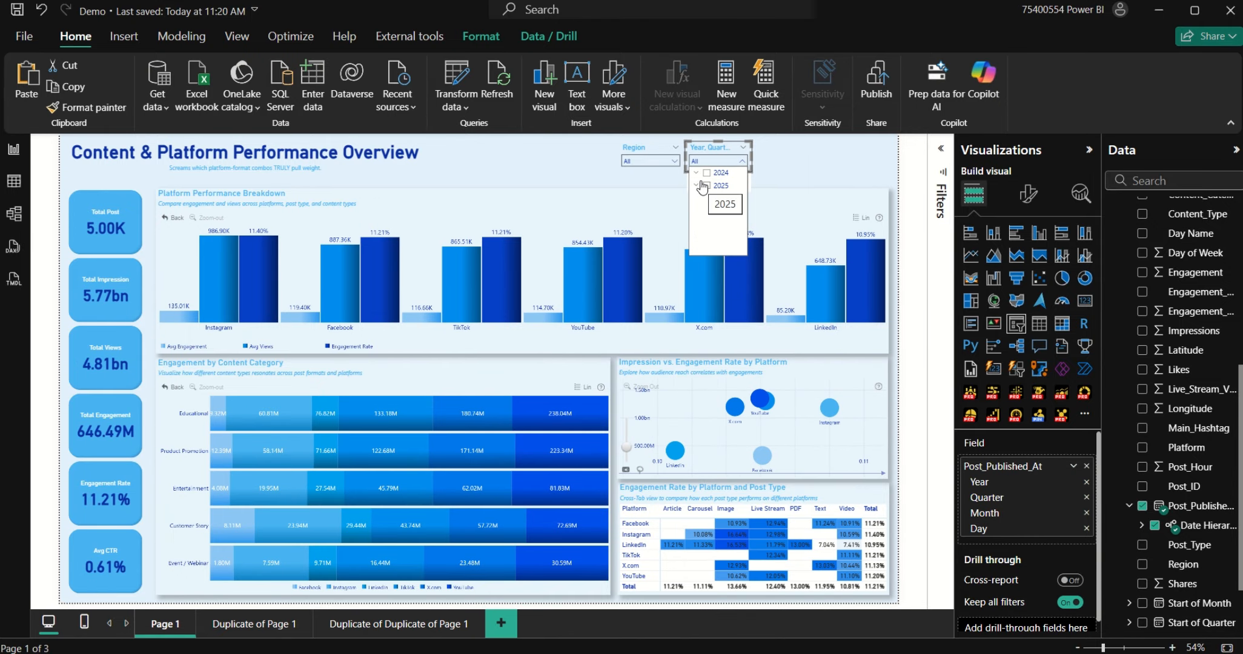
# Step: Change the date slicer's header title text to Date Hierarchy and deselect the slicer
pyautogui.click(1028, 194)
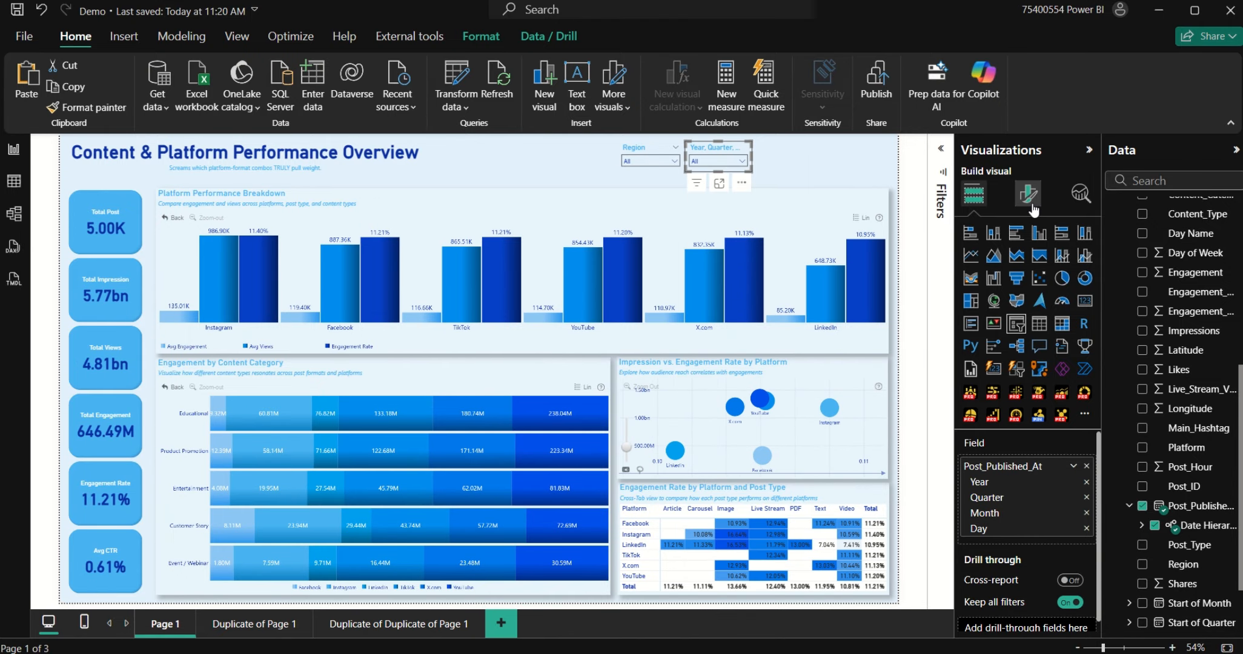
pyautogui.click(1006, 338)
pyautogui.click(1027, 415)
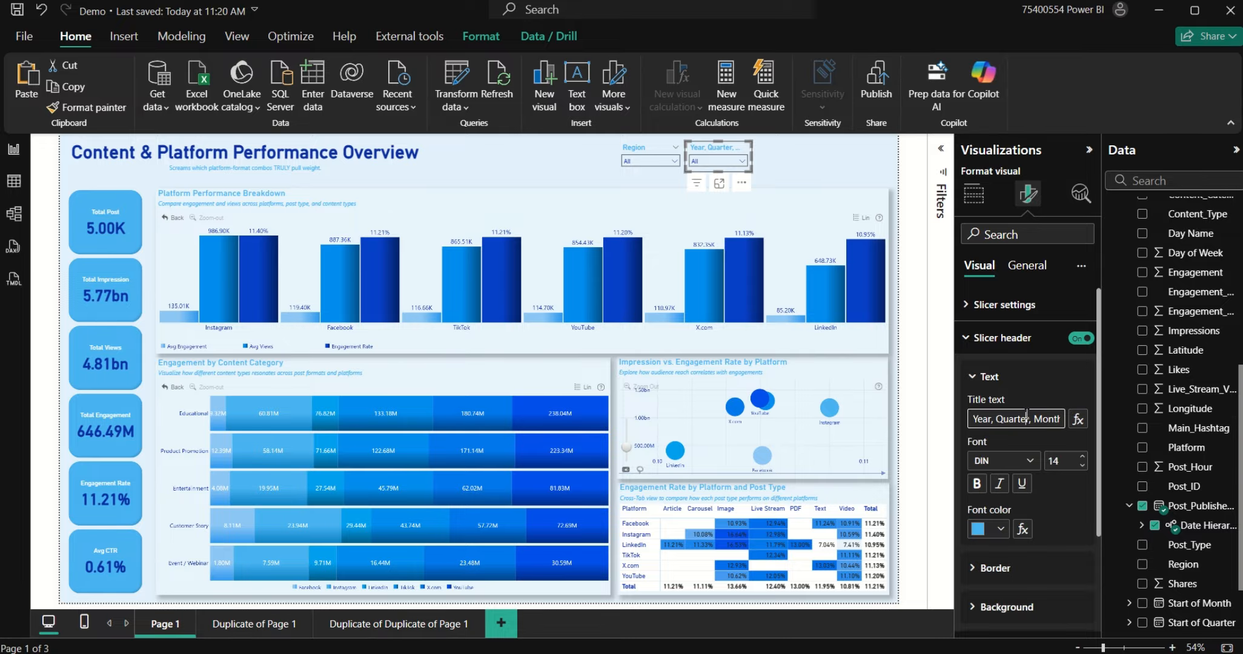
pyautogui.hotkey('ctrl', 'a')
pyautogui.write('D')
pyautogui.click(1067, 388)
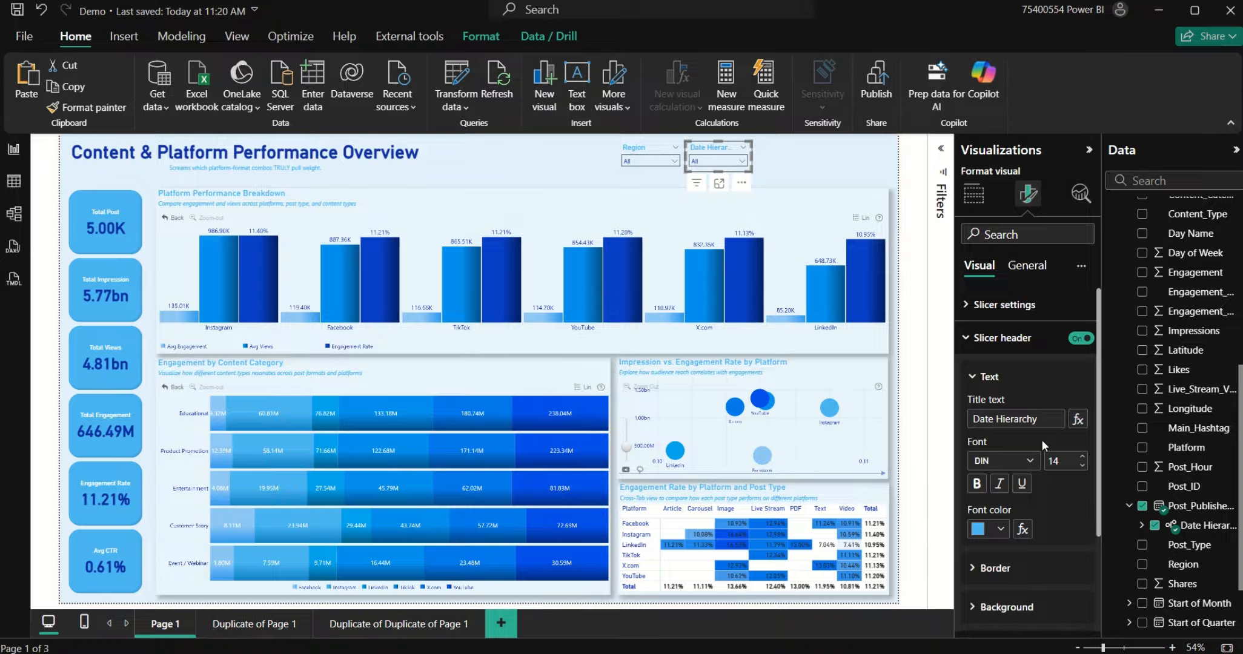
pyautogui.click(761, 182)
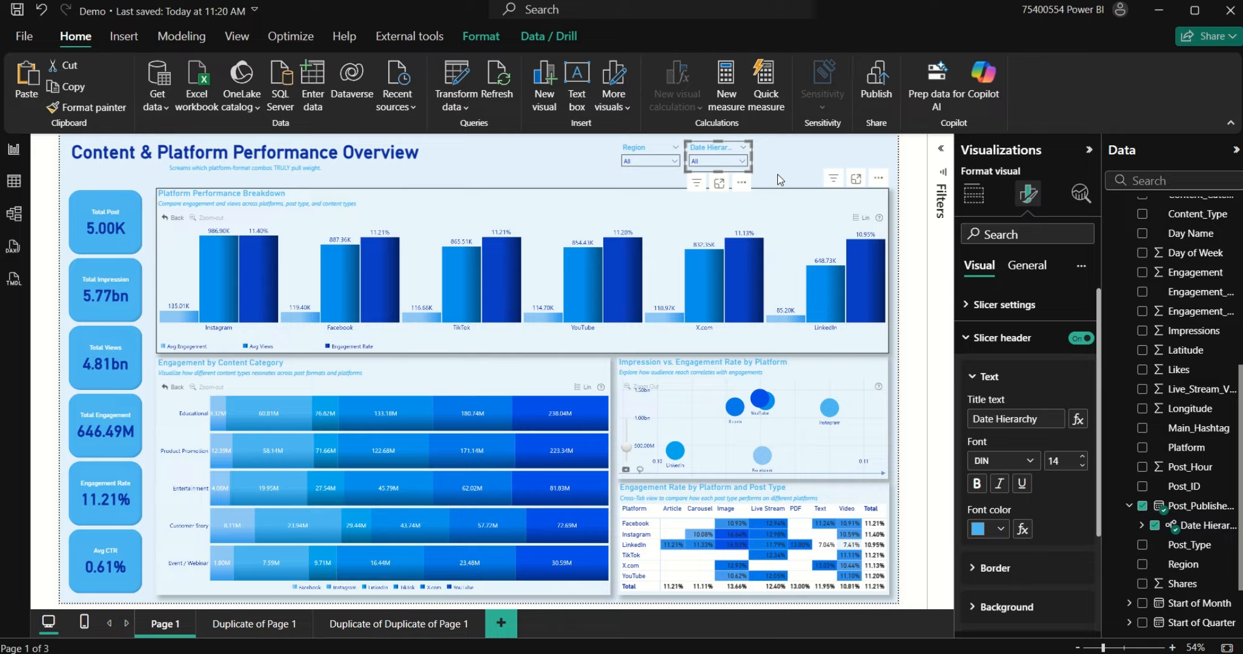
pyautogui.click(750, 159)
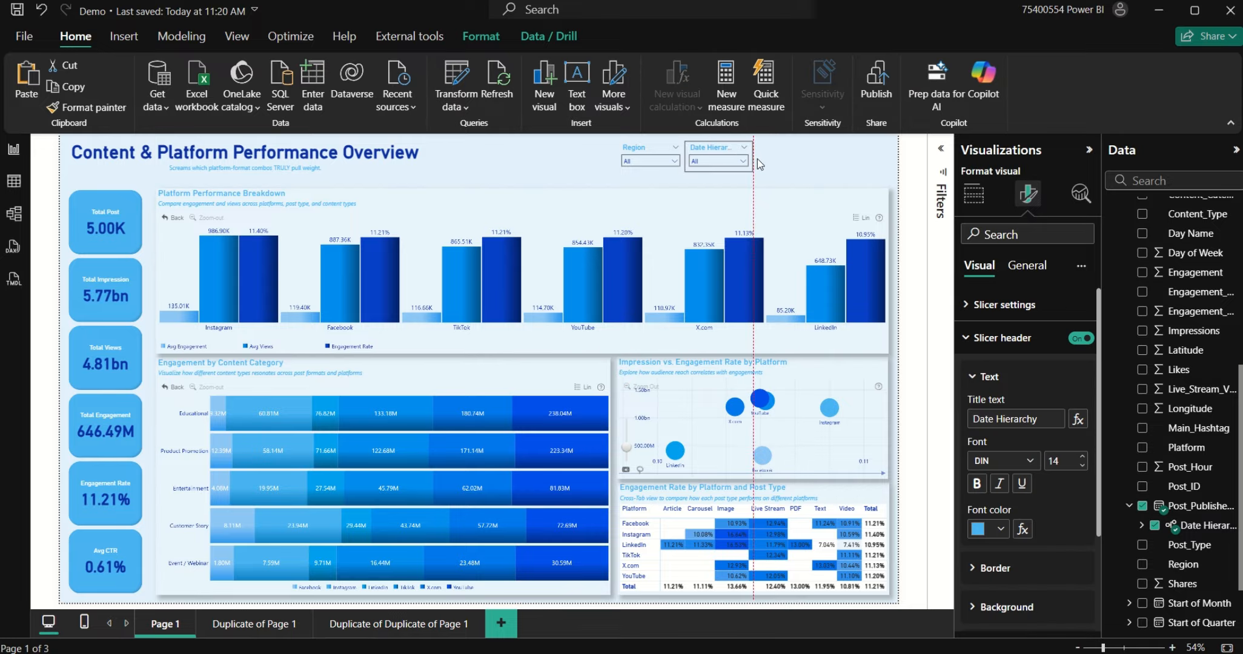
pyautogui.click(826, 182)
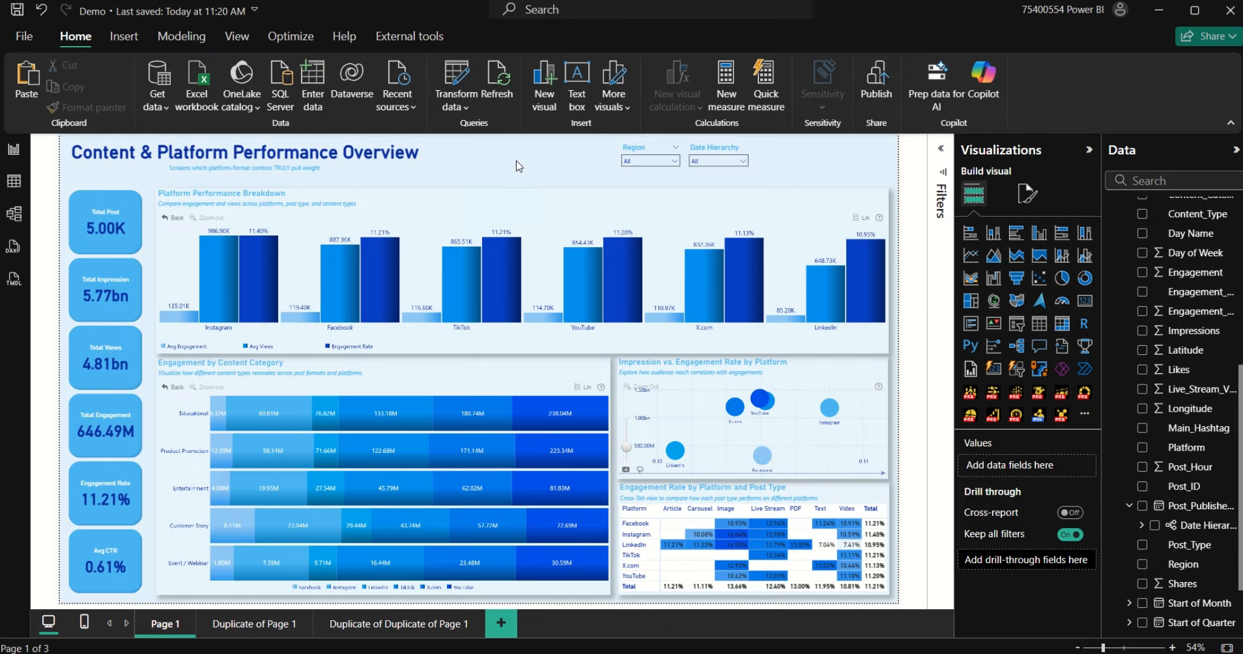
# Step: Save the report with the two finished header slicers
pyautogui.hotkey('ctrl', 's')
pyautogui.click(744, 168)
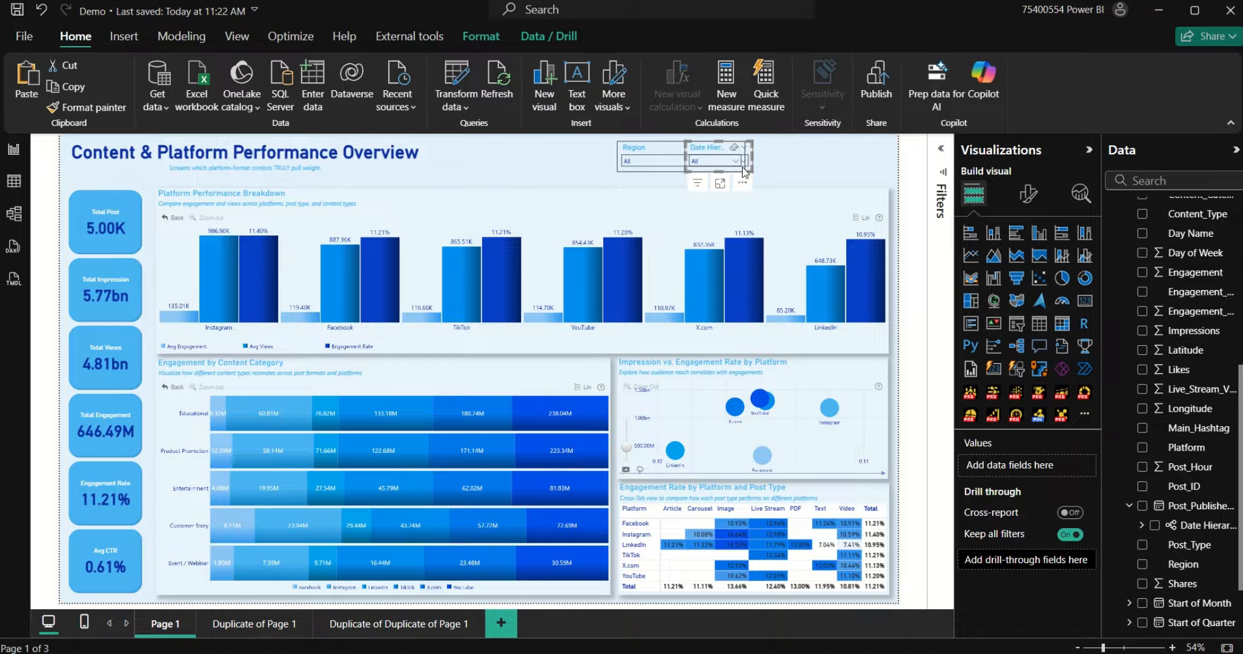
pyautogui.click(677, 169)
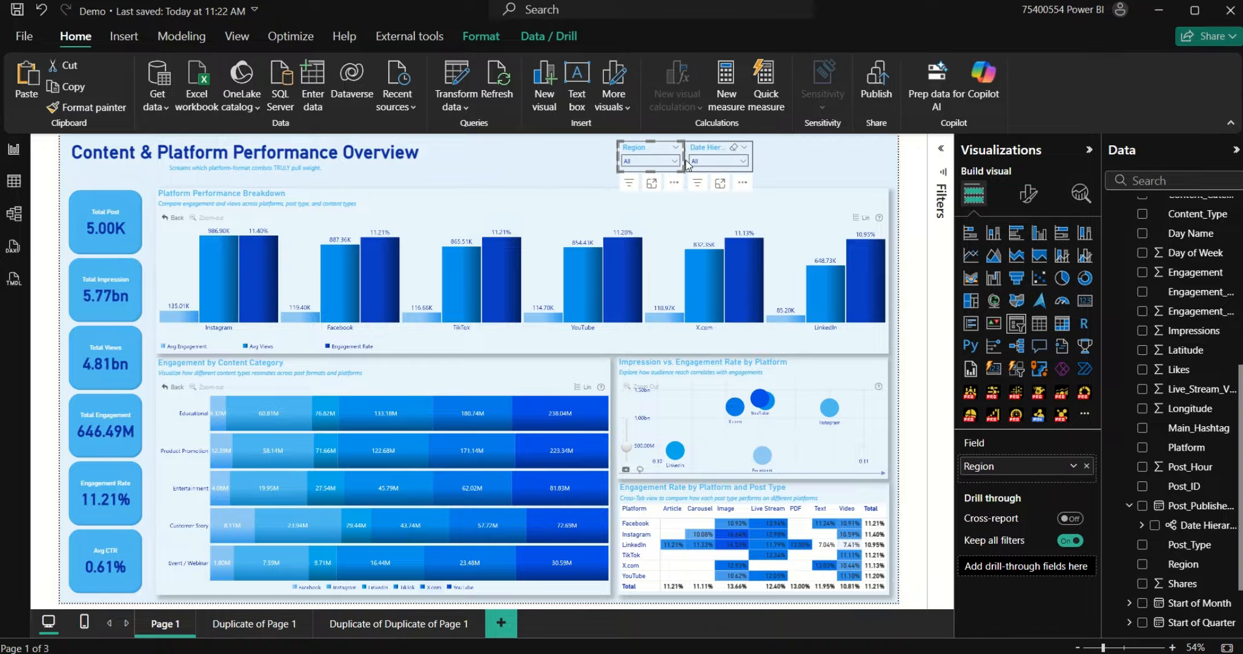
pyautogui.click(775, 154)
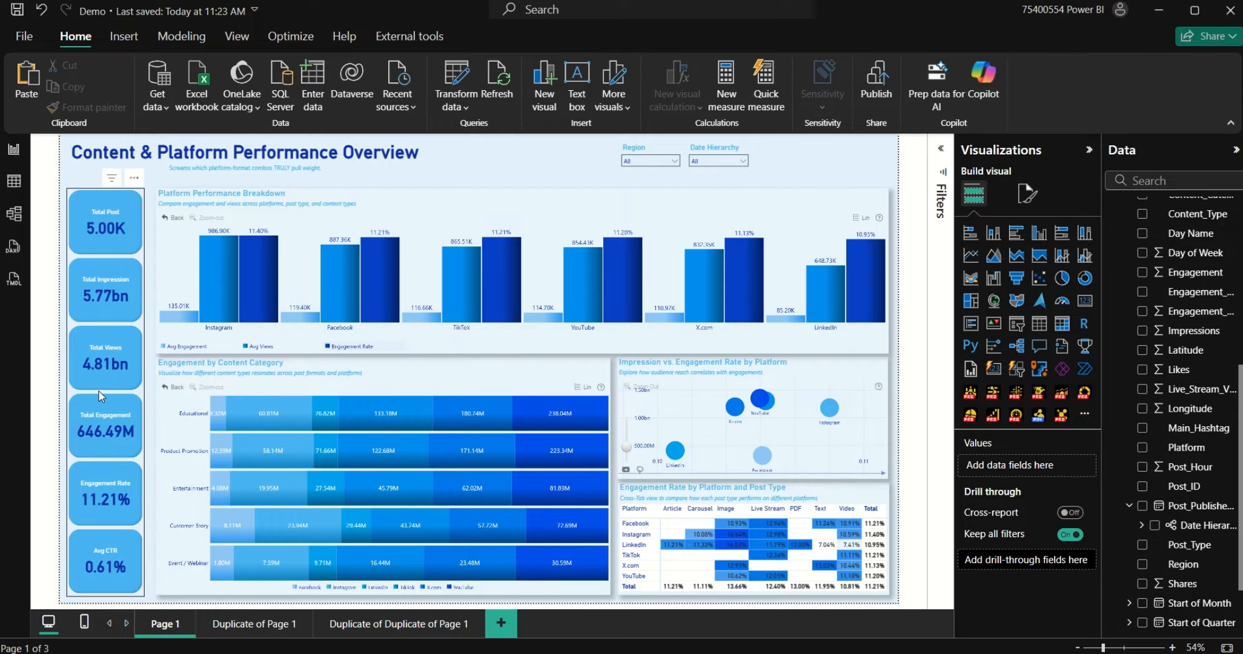
# Step: Copy the styled KPI card from Page 1 to Duplicate of Page 1 and place it beside the old unstyled card
pyautogui.click(102, 375)
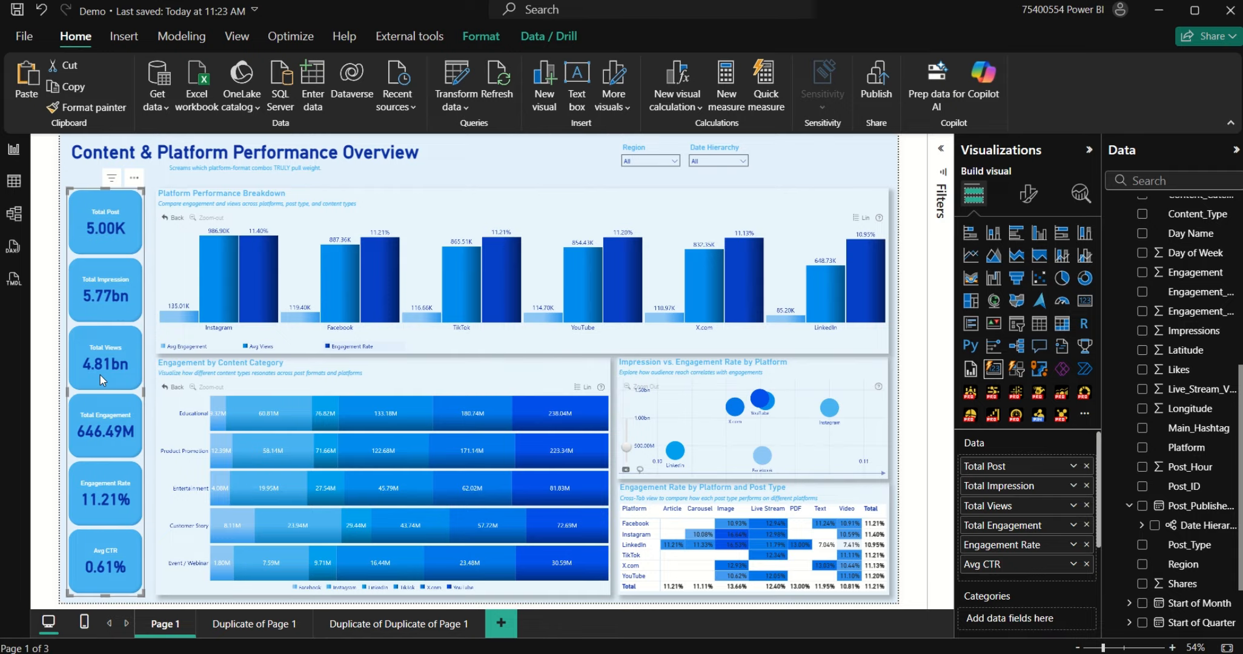
pyautogui.click(270, 618)
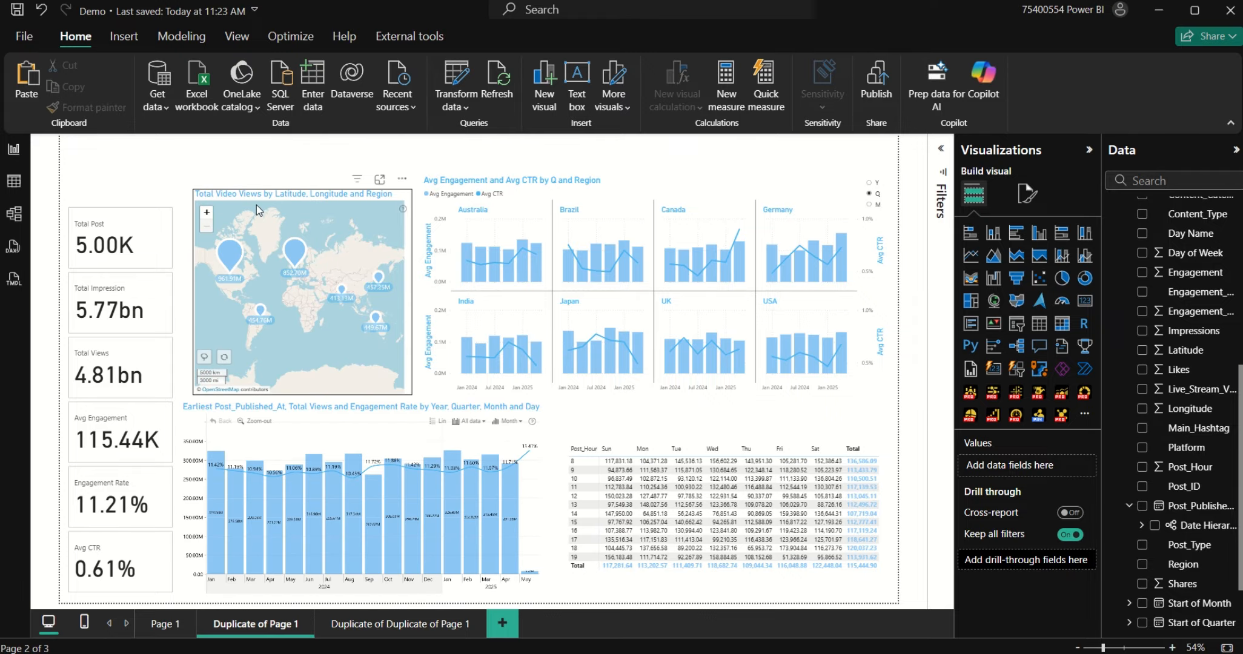
pyautogui.click(112, 202)
pyautogui.moveTo(113, 202); pyautogui.dragTo(249, 212)
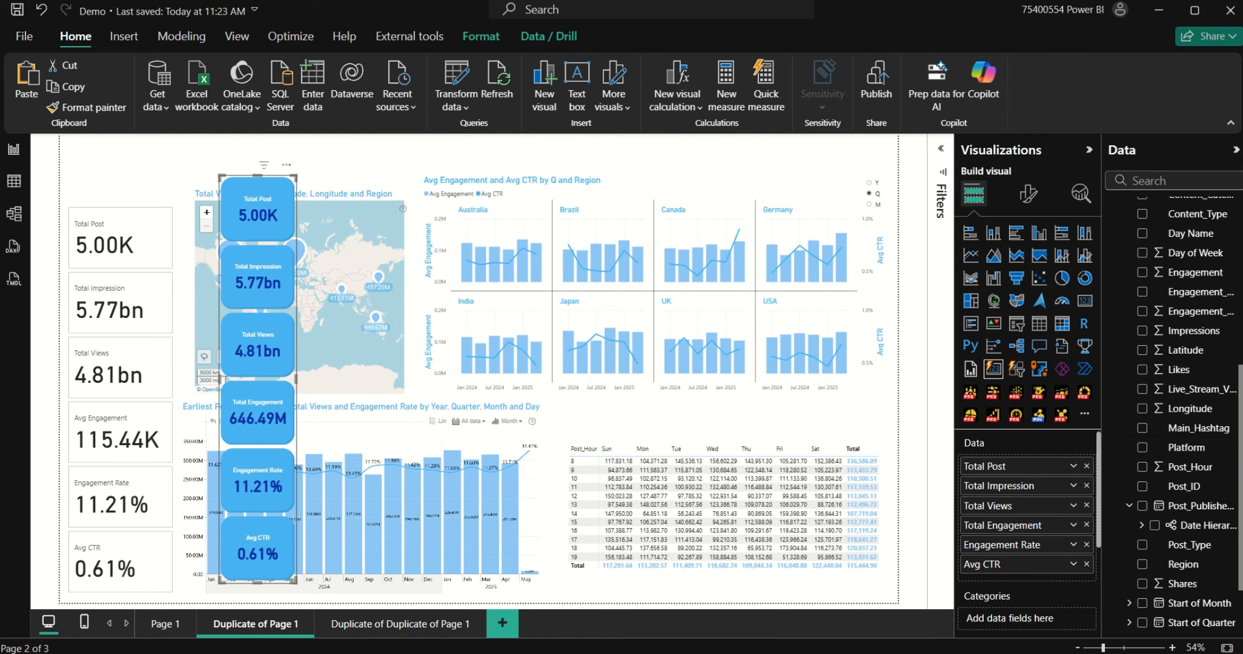
# Step: Replace Total Engagement with Avg Engagement in the pasted KPI card, keeping it between Total Views and Engagement Rate
pyautogui.scroll(5, 1178, 335)
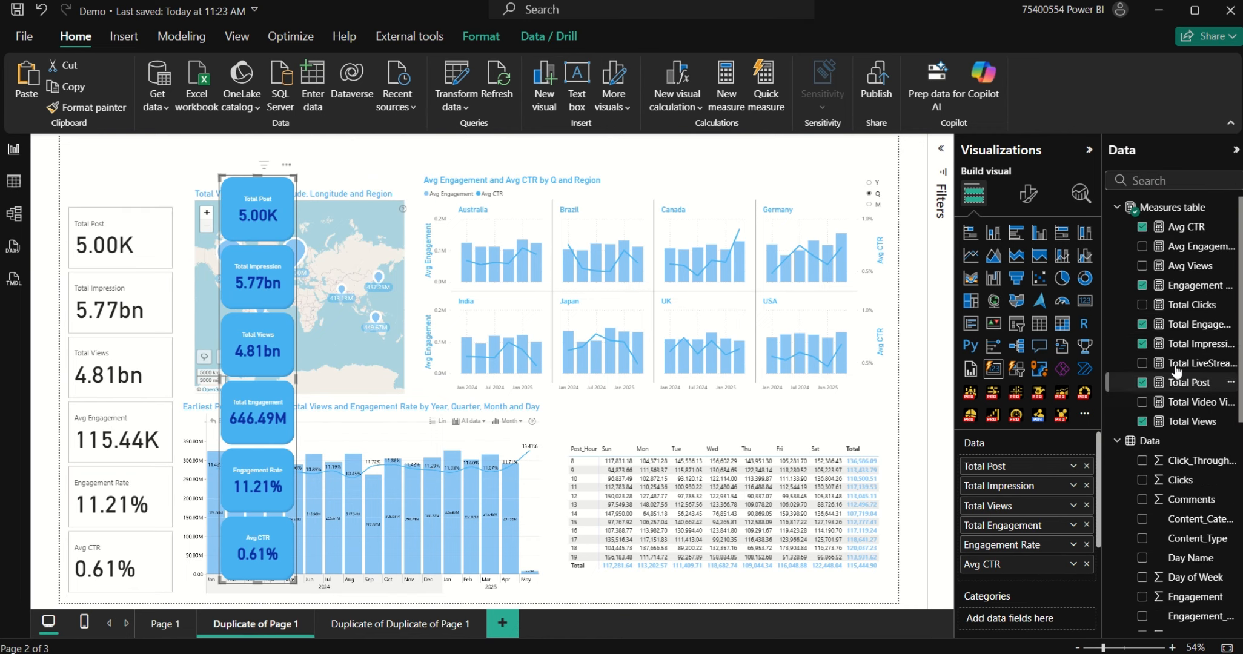
pyautogui.moveTo(1199, 248); pyautogui.dragTo(1079, 519)
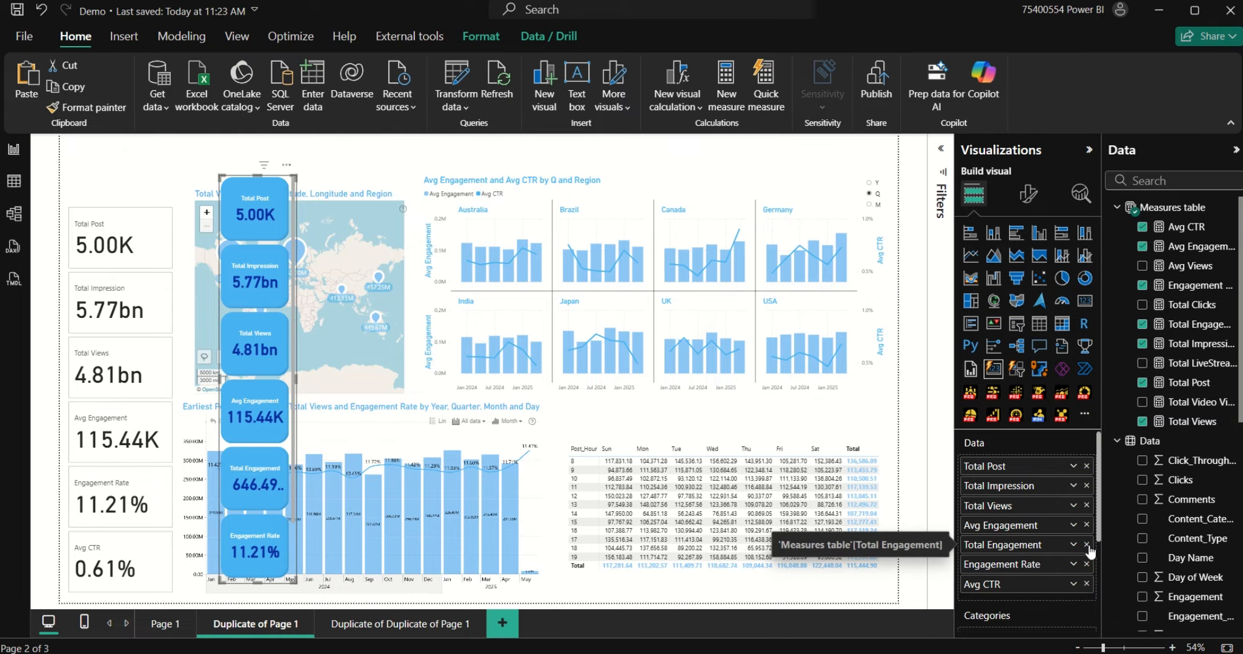
pyautogui.click(1086, 545)
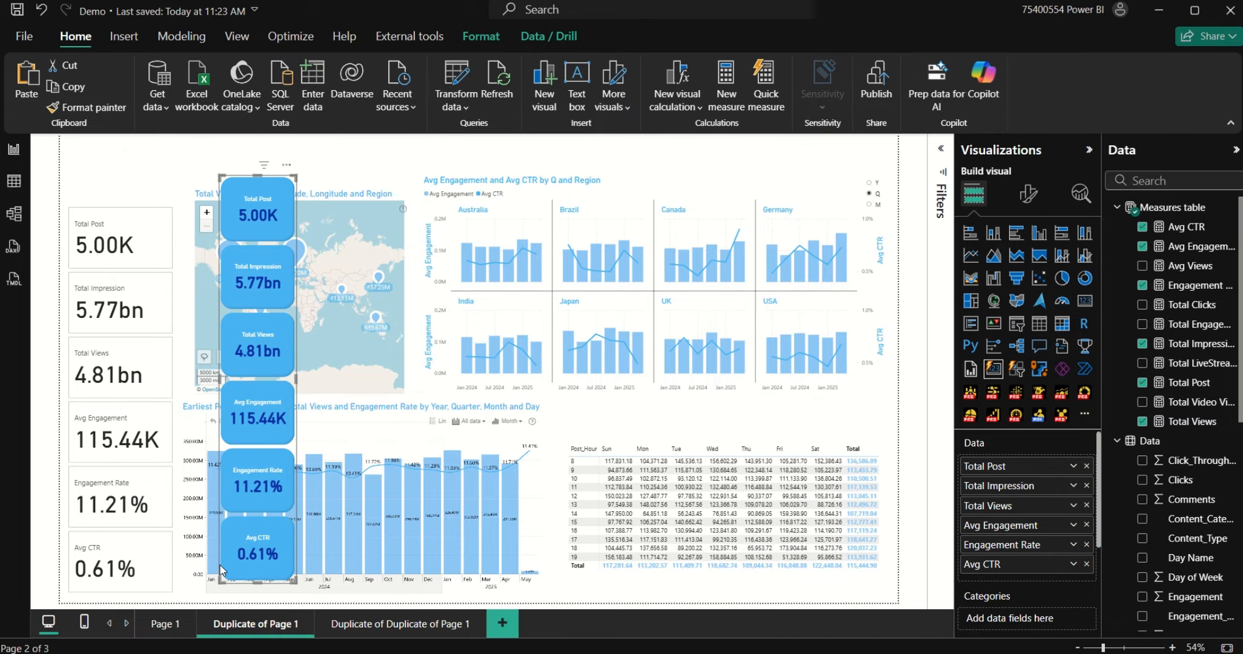
# Step: Delete the old unstyled KPI card and move the styled card into its place along the page's edge
pyautogui.click(141, 562)
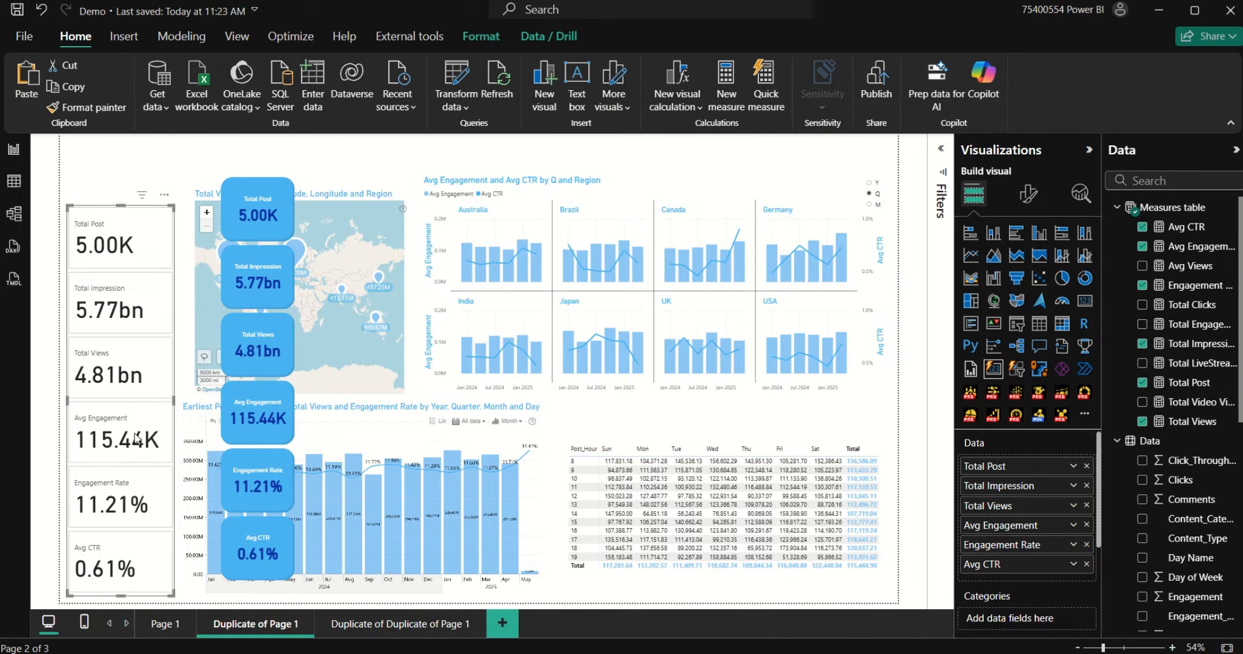
pyautogui.press('Delete')
pyautogui.moveTo(248, 316); pyautogui.dragTo(105, 314)
pyautogui.click(166, 300)
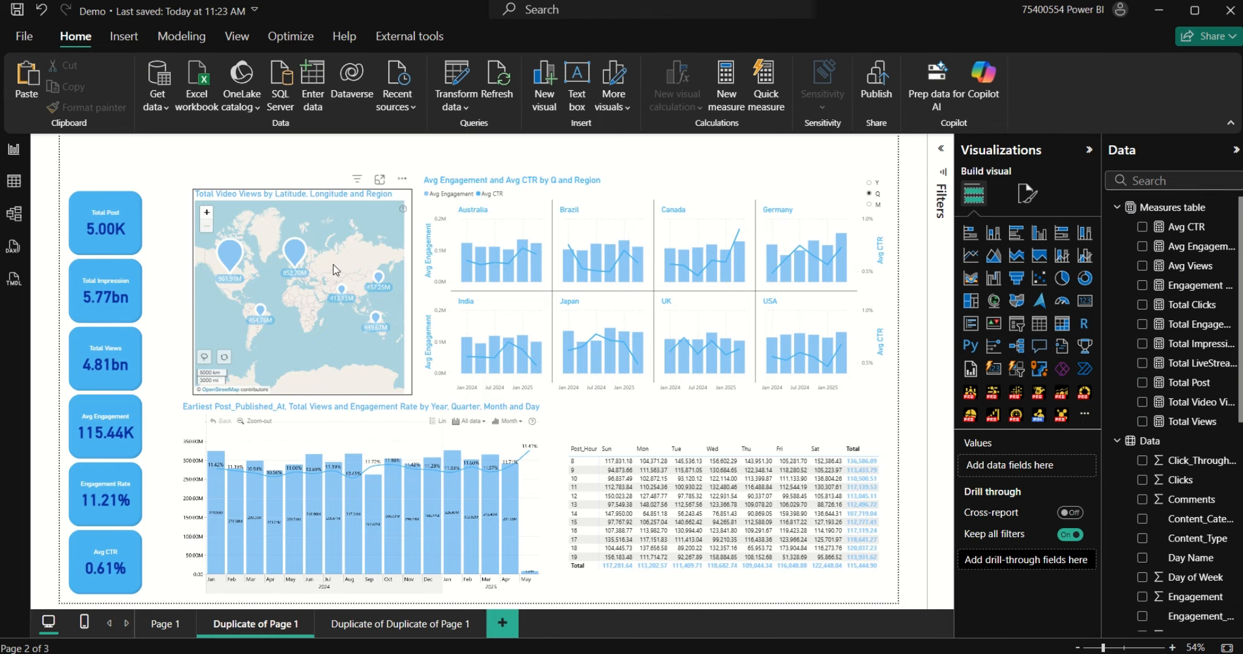
# Step: Give the page a light blue canvas background at 75% transparency and compare it with Page 1
pyautogui.click(1026, 195)
pyautogui.click(1044, 339)
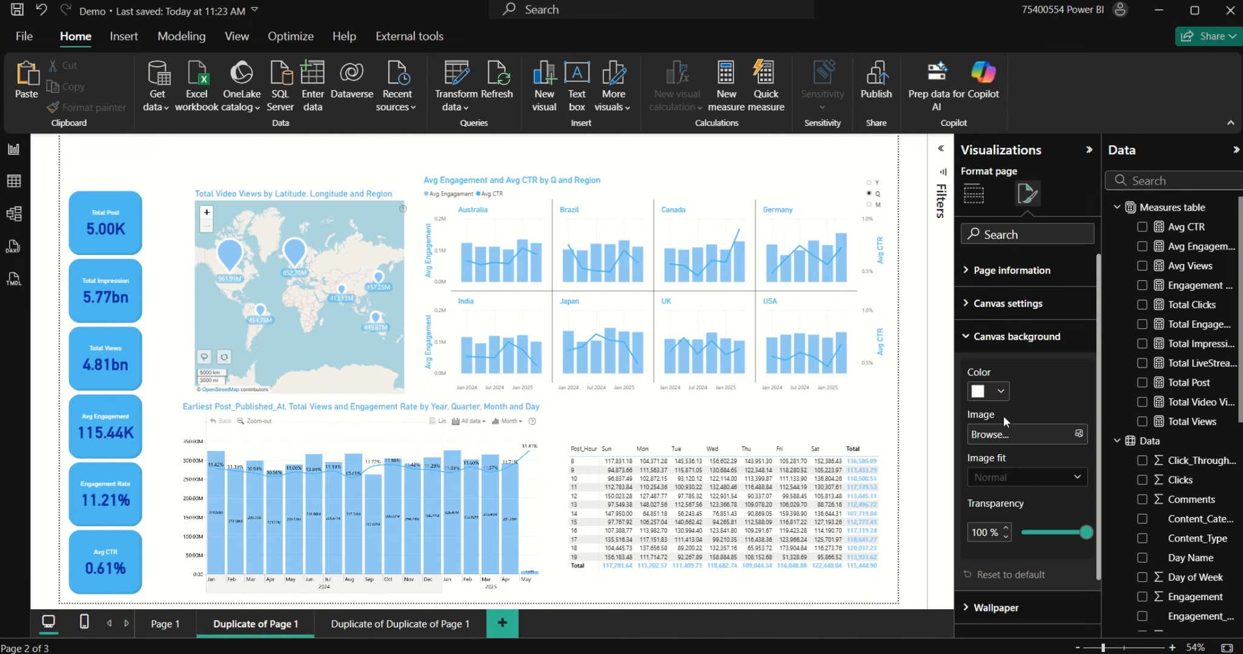
pyautogui.click(999, 391)
pyautogui.click(1024, 330)
pyautogui.moveTo(1084, 534); pyautogui.dragTo(1049, 539)
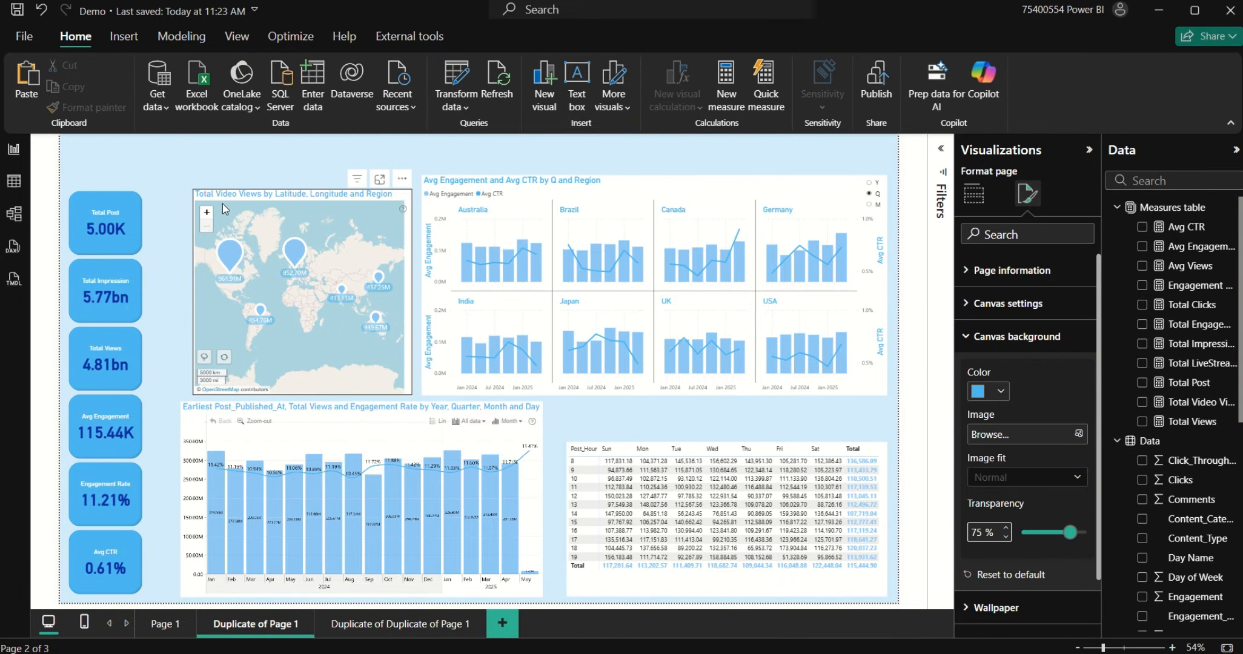
pyautogui.click(172, 626)
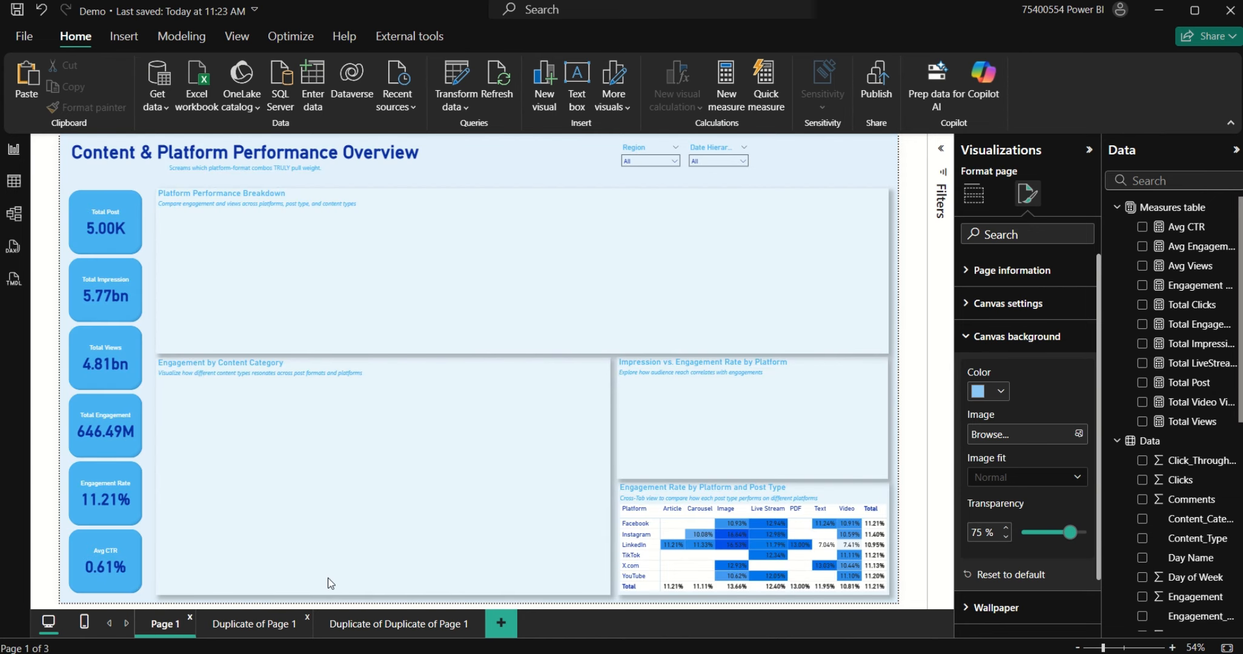
pyautogui.click(233, 629)
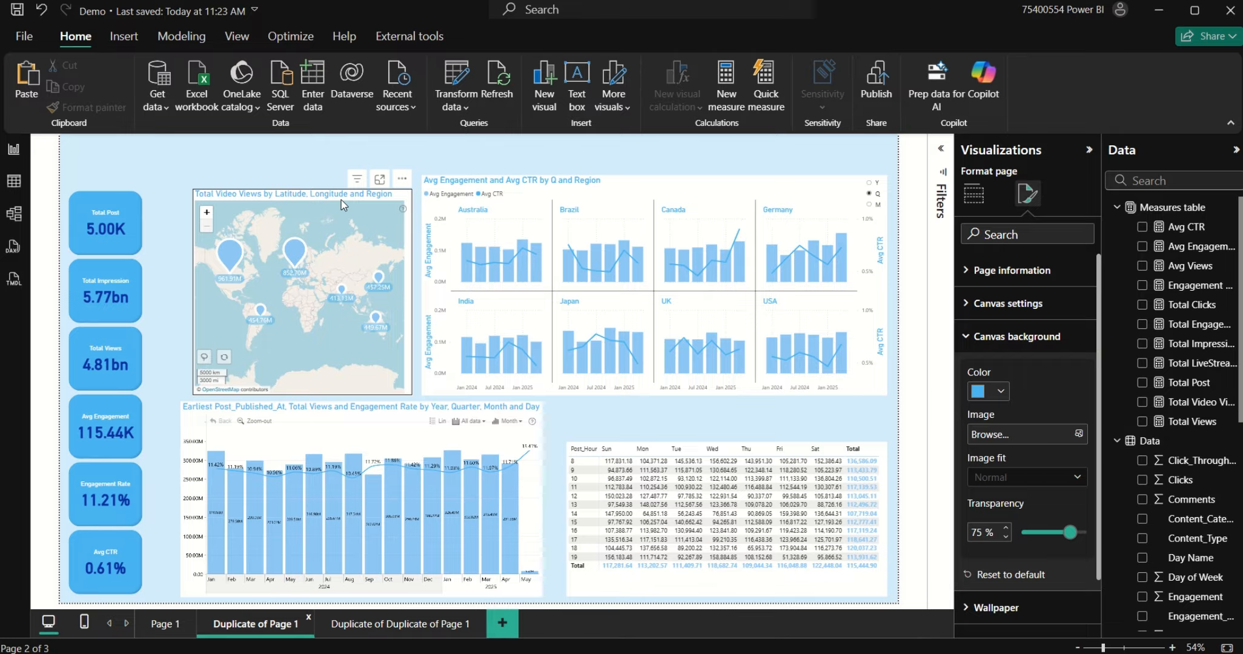
# Step: Set the background transparency of the Total Video Views map to 80%
pyautogui.click(342, 196)
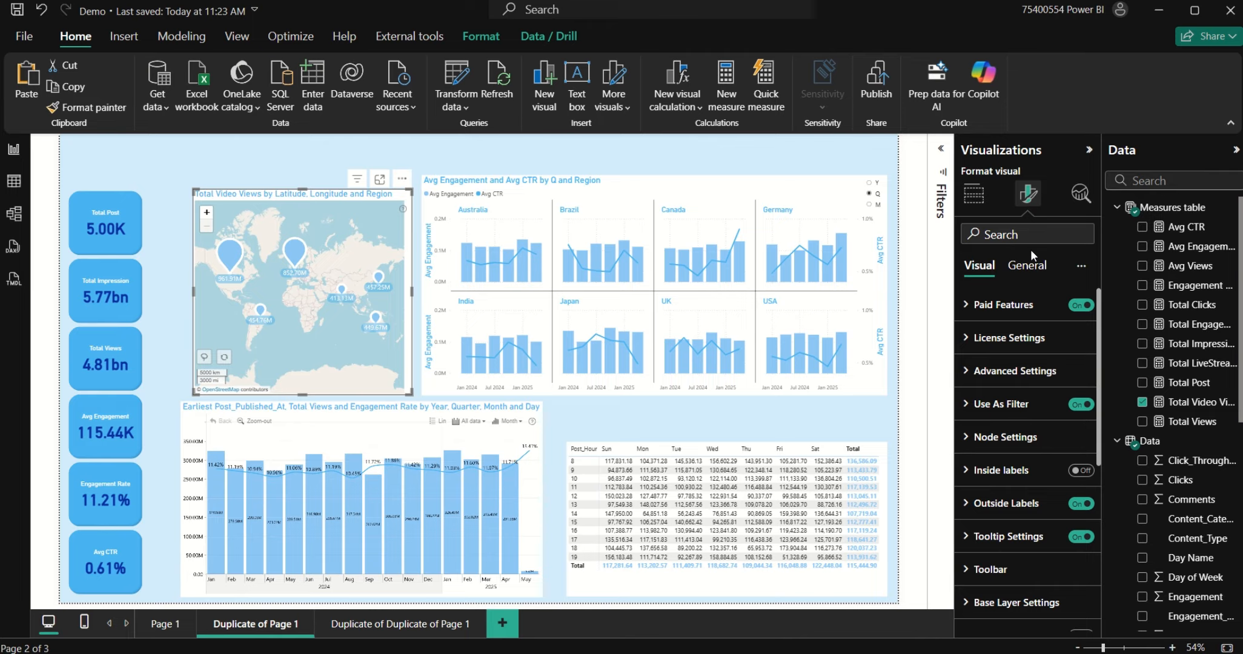
pyautogui.click(1028, 265)
pyautogui.click(1005, 370)
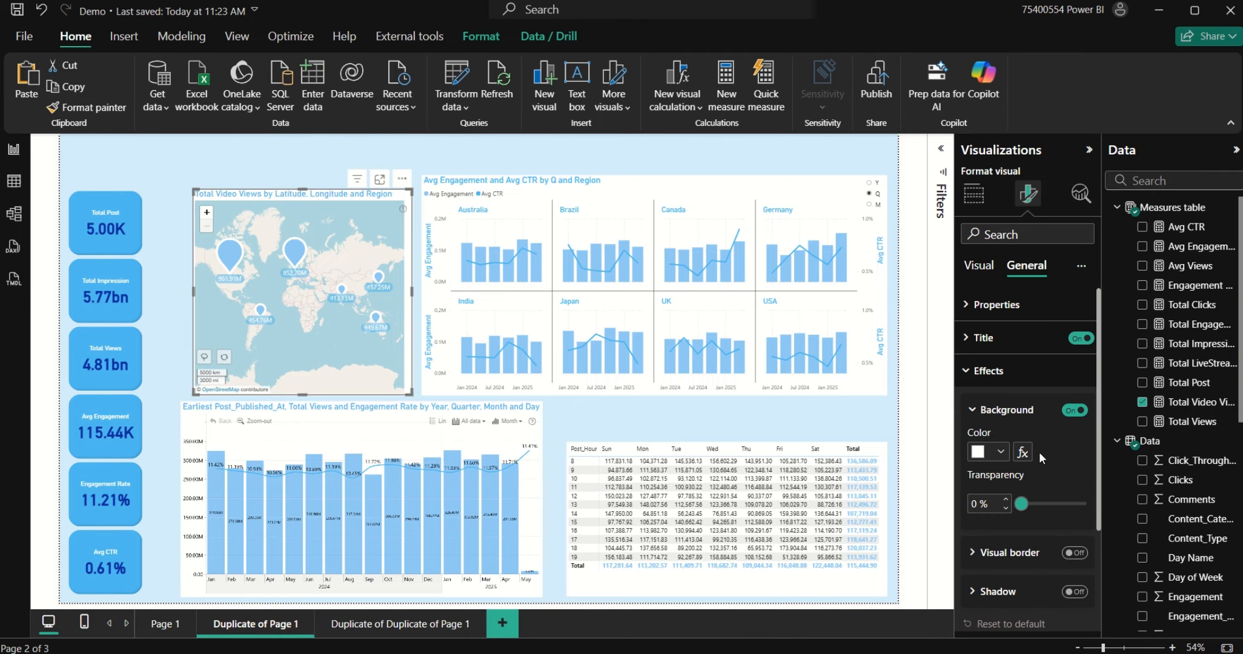
pyautogui.click(1065, 504)
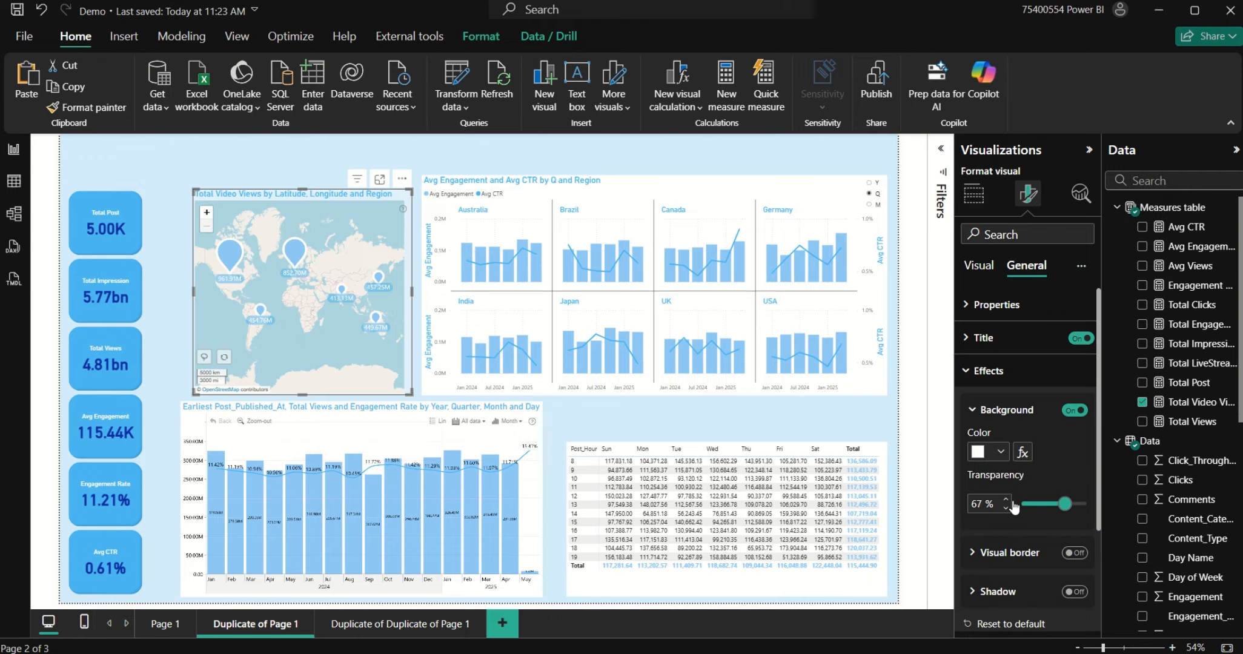
pyautogui.click(1078, 504)
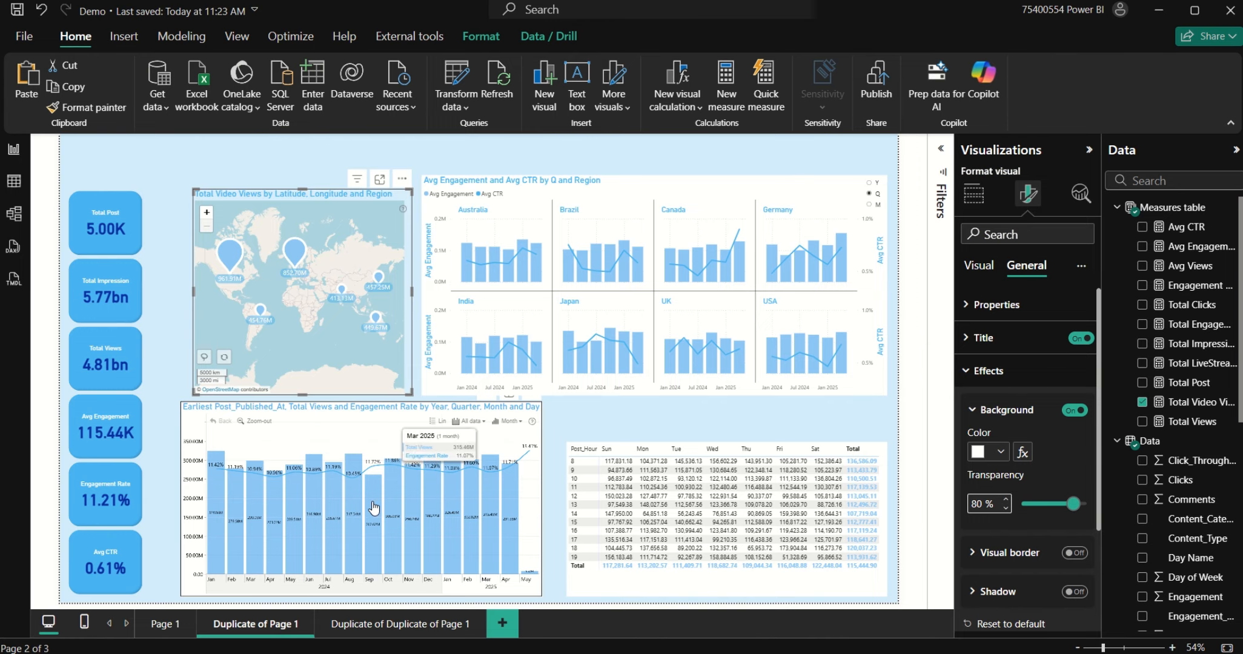
# Step: Set the background transparency of the Total Views and Engagement Rate combo chart to 80%
pyautogui.click(403, 436)
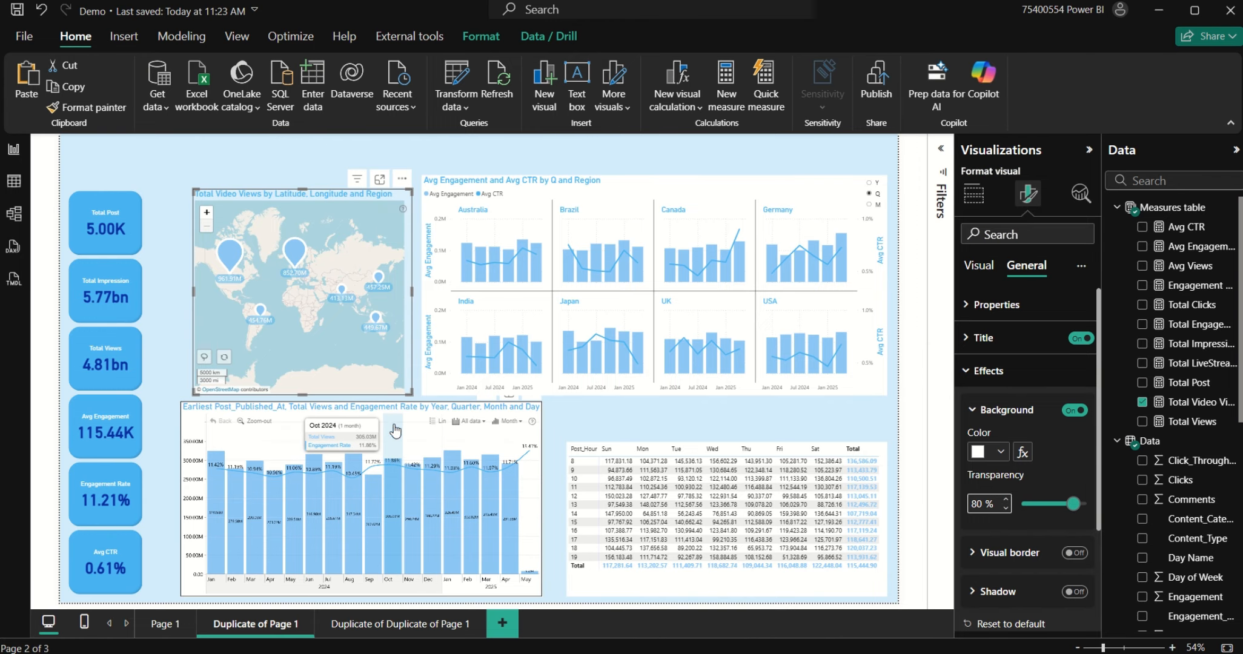
pyautogui.click(1073, 504)
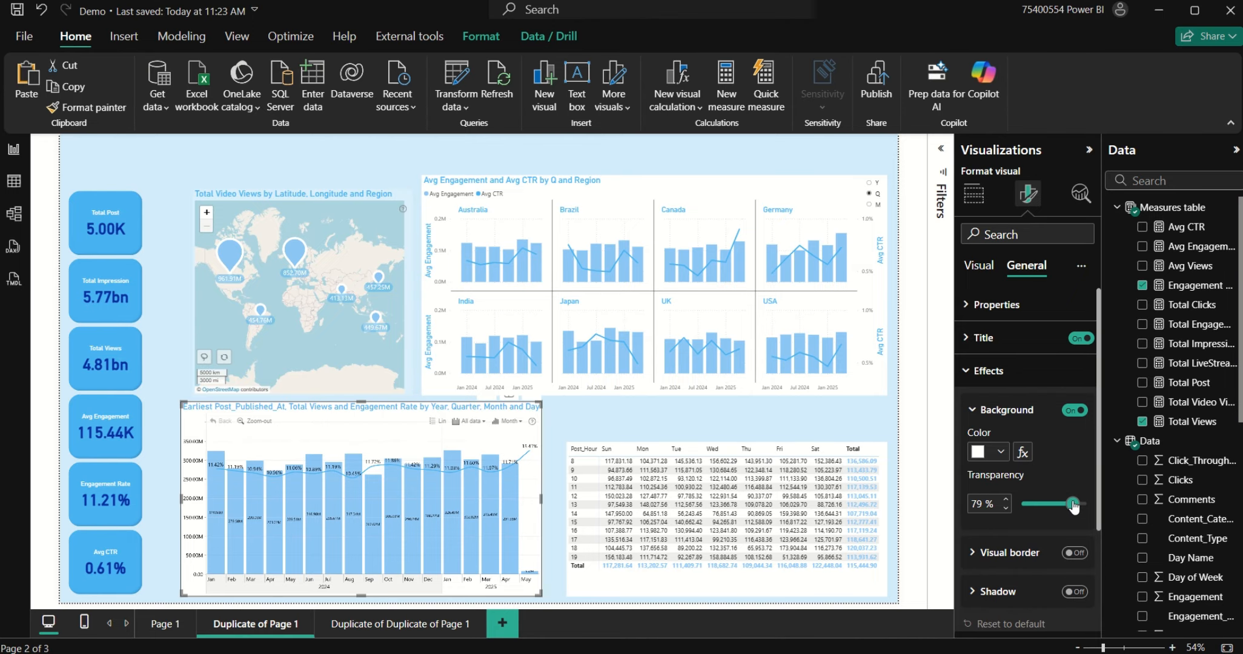
pyautogui.click(1005, 500)
# Step: Set the Post_Hour matrix's background transparency to 80% and make the Avg Engagement and Avg CTR small-multiples chart's background similarly transparent
pyautogui.click(863, 456)
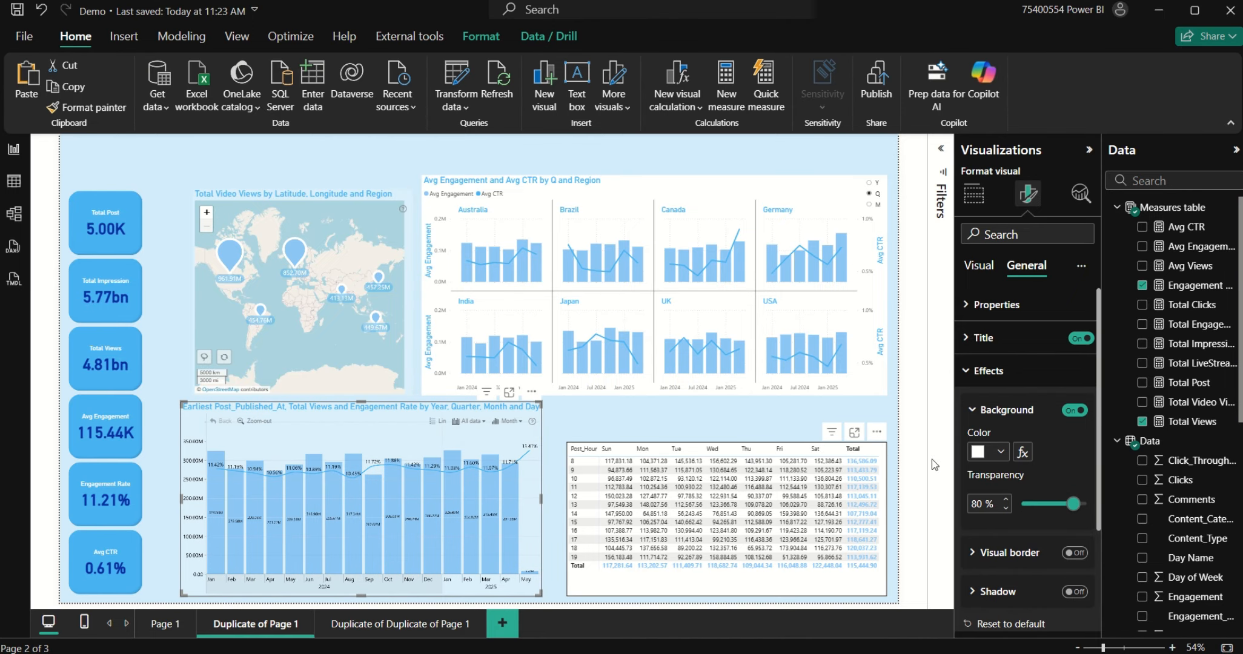
pyautogui.click(1078, 505)
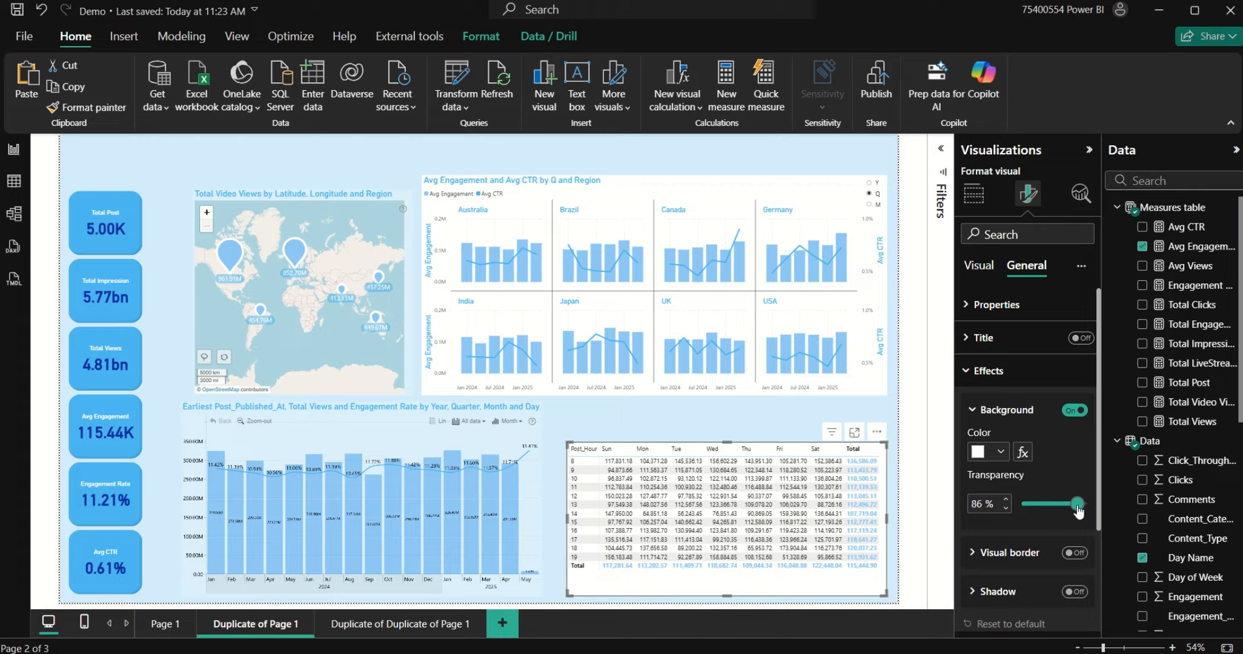
pyautogui.click(1004, 508)
pyautogui.click(1004, 509)
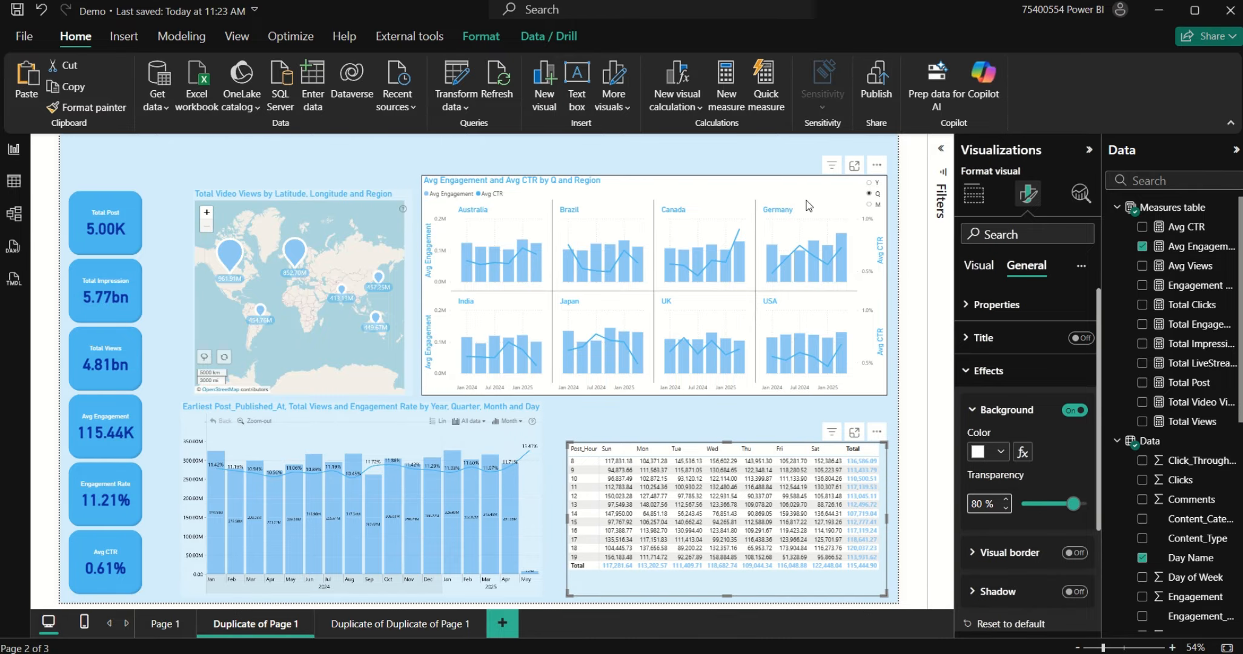
pyautogui.click(835, 185)
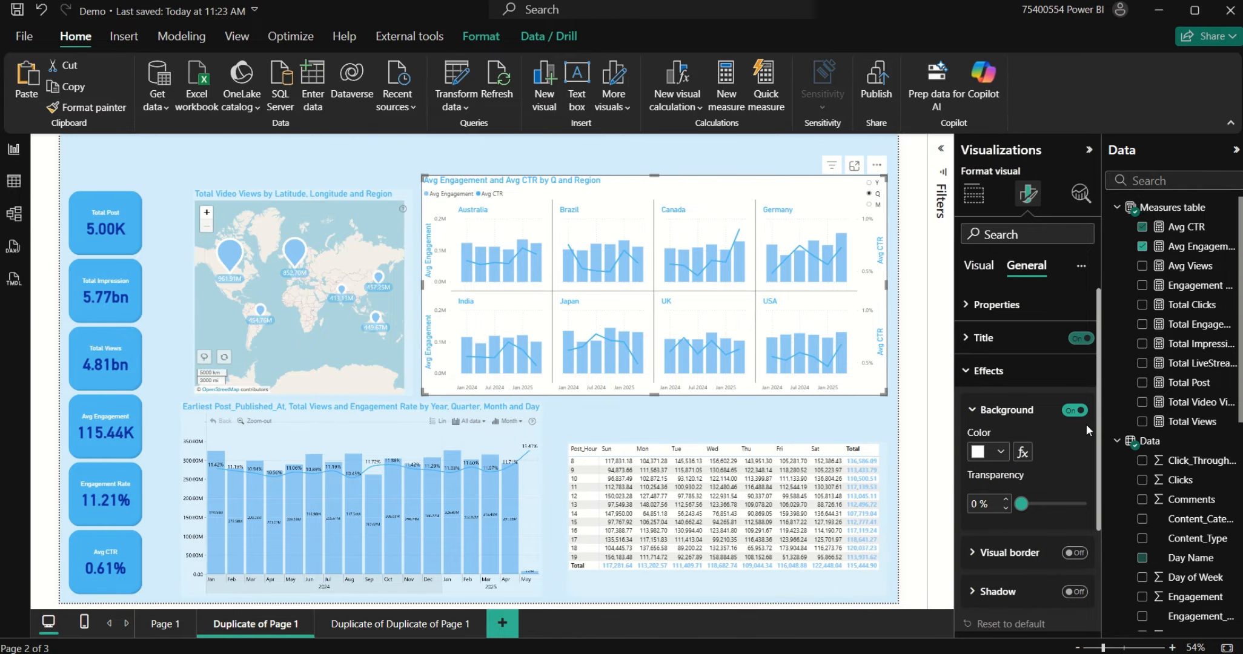
pyautogui.click(1069, 505)
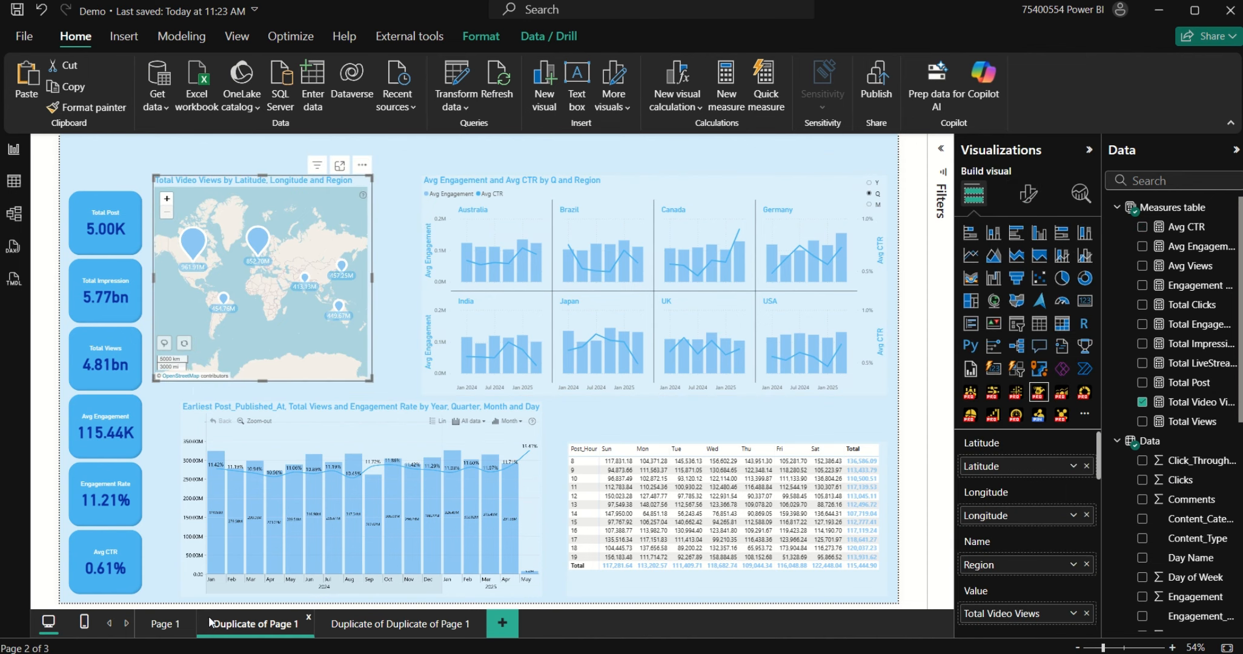
# Step: Make the Total Video Views map taller and stretch the small-multiples chart across the space between the map and the page's edge
pyautogui.moveTo(262, 381); pyautogui.dragTo(247, 407)
pyautogui.moveTo(566, 187); pyautogui.dragTo(522, 183)
pyautogui.moveTo(840, 284); pyautogui.dragTo(892, 282)
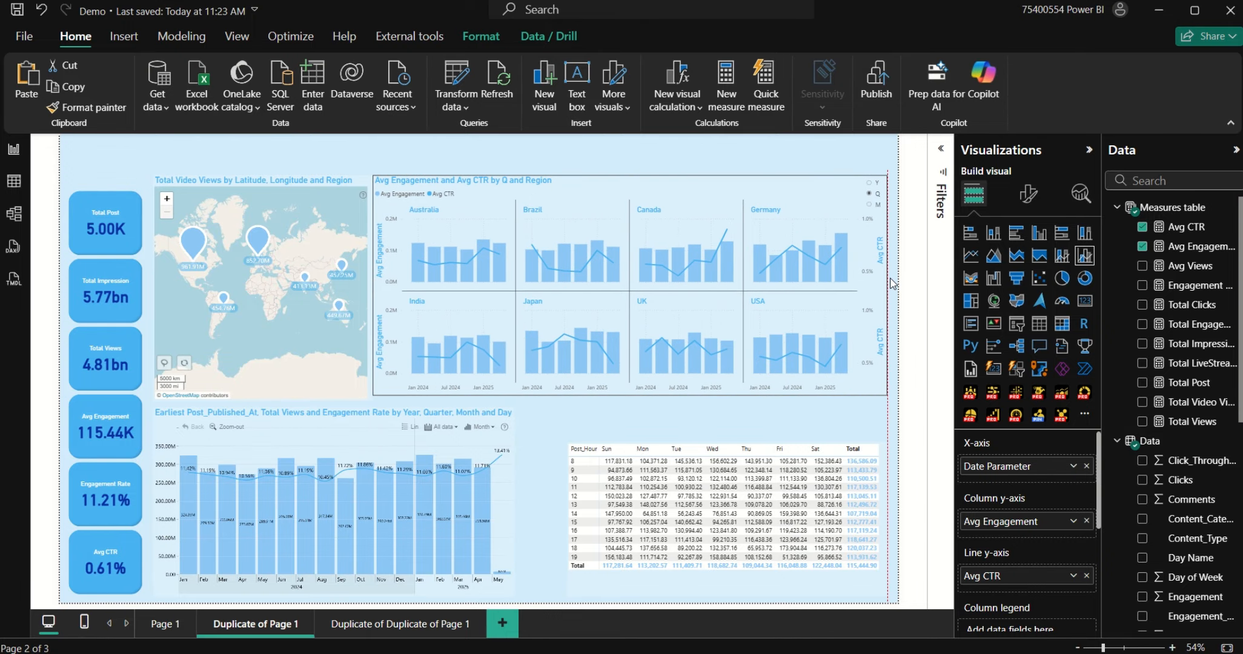
# Step: Widen the Total Views and Engagement Rate chart slightly, lower its upper edge and extend the map down close to it
pyautogui.click(481, 418)
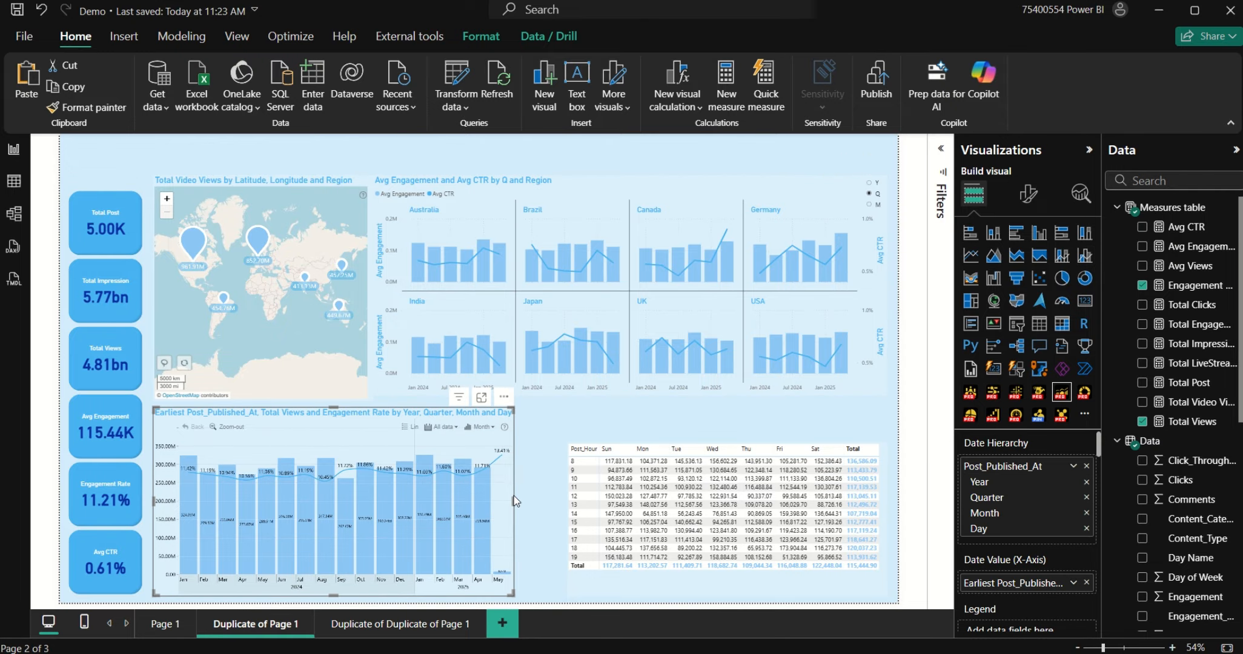
pyautogui.moveTo(527, 506); pyautogui.dragTo(532, 506)
pyautogui.moveTo(343, 408); pyautogui.dragTo(343, 431)
pyautogui.click(314, 393)
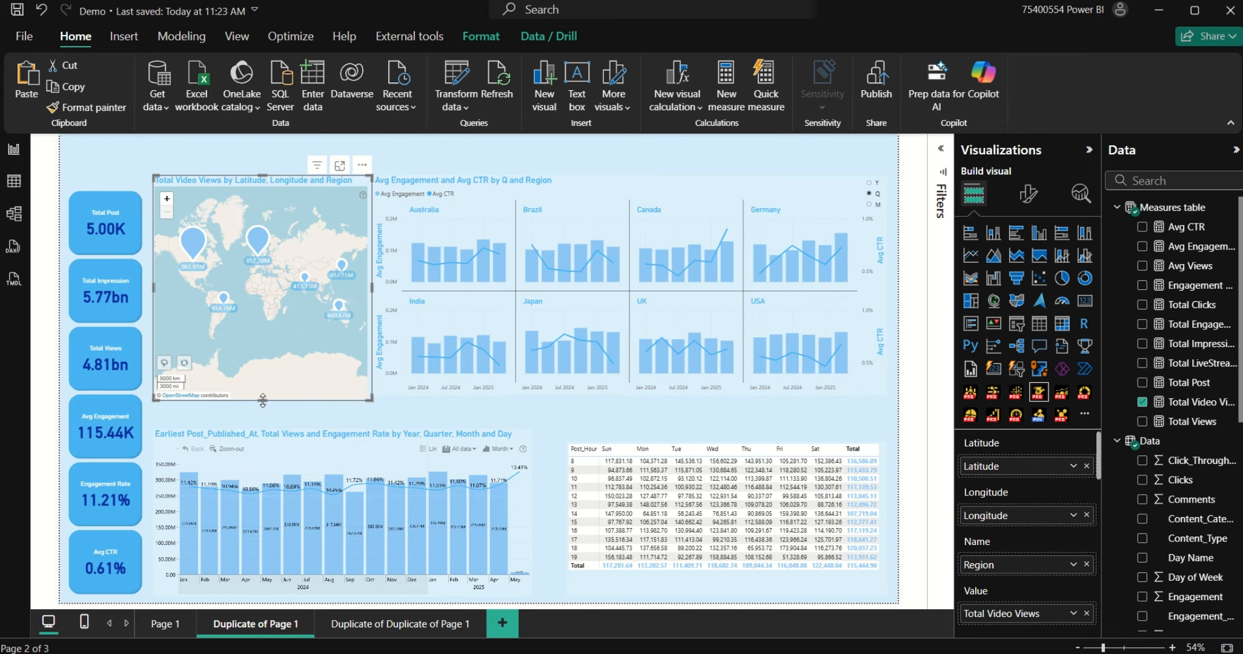
pyautogui.moveTo(263, 401); pyautogui.dragTo(265, 414)
pyautogui.click(339, 436)
pyautogui.moveTo(343, 429); pyautogui.dragTo(343, 421)
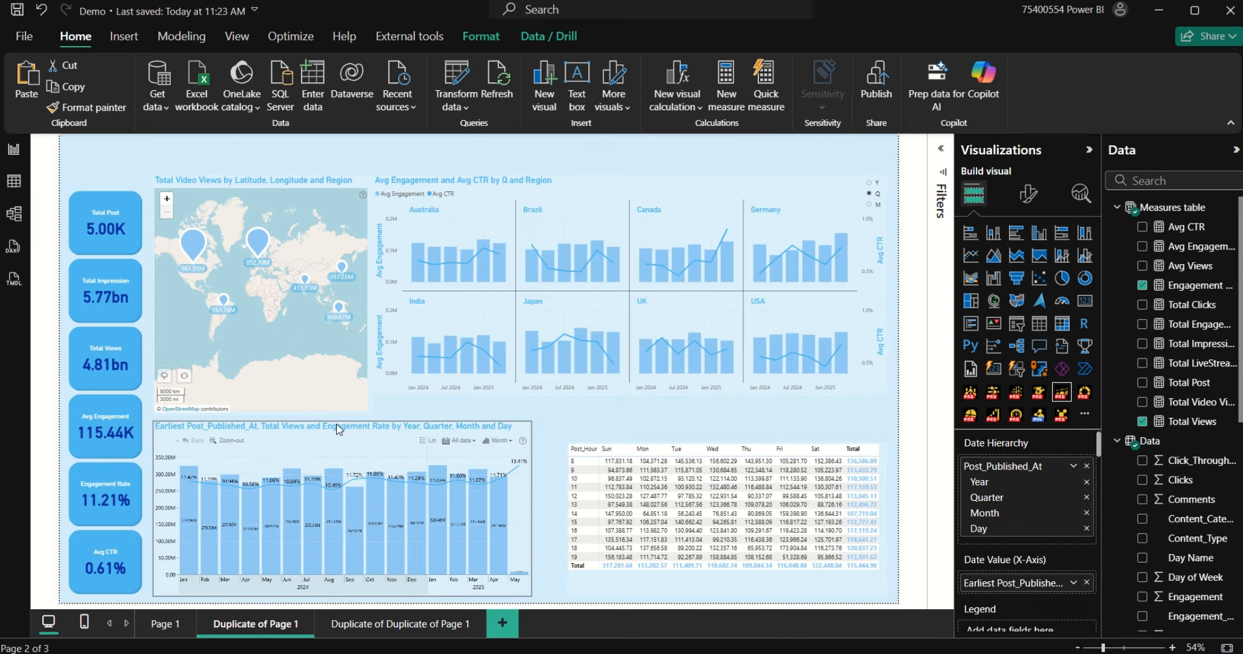
# Step: Extend the small-multiples chart down to the map's lower edge and leave a narrow gap between the two visuals
pyautogui.click(655, 219)
pyautogui.moveTo(631, 395); pyautogui.dragTo(633, 414)
pyautogui.moveTo(377, 298); pyautogui.dragTo(386, 299)
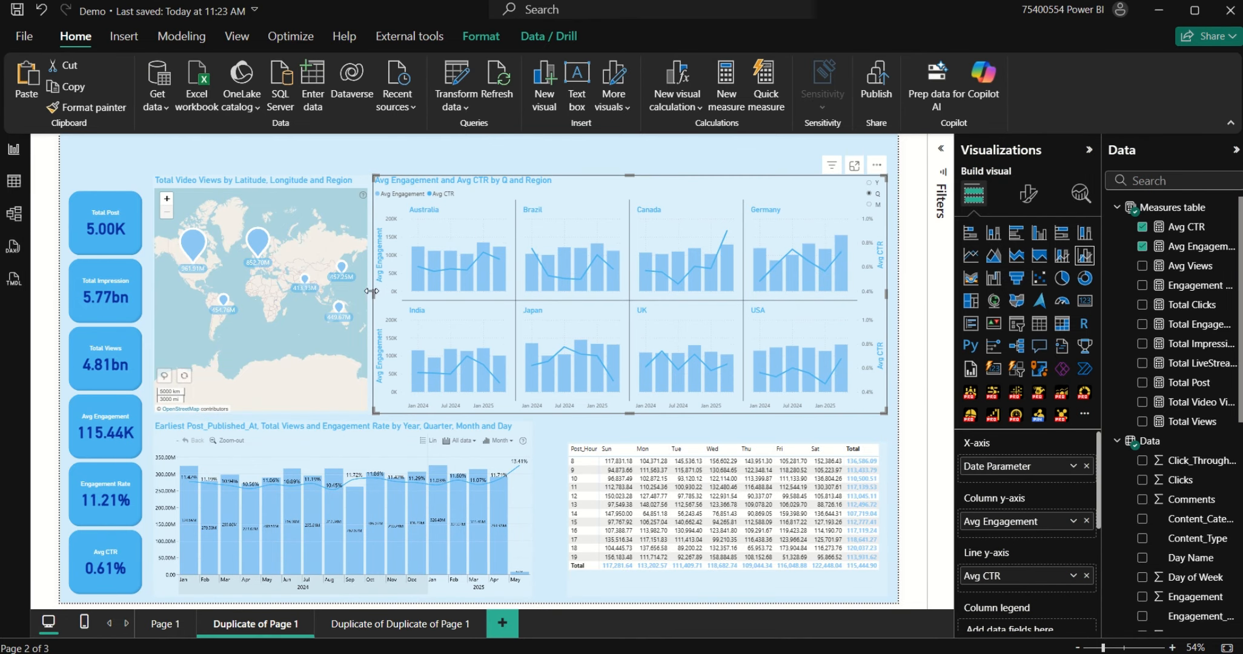
# Step: Adjust the upper edge of the Post_Hour matrix, keeping an empty strip between it and the small-multiples chart
pyautogui.click(689, 572)
pyautogui.moveTo(726, 443); pyautogui.dragTo(727, 423)
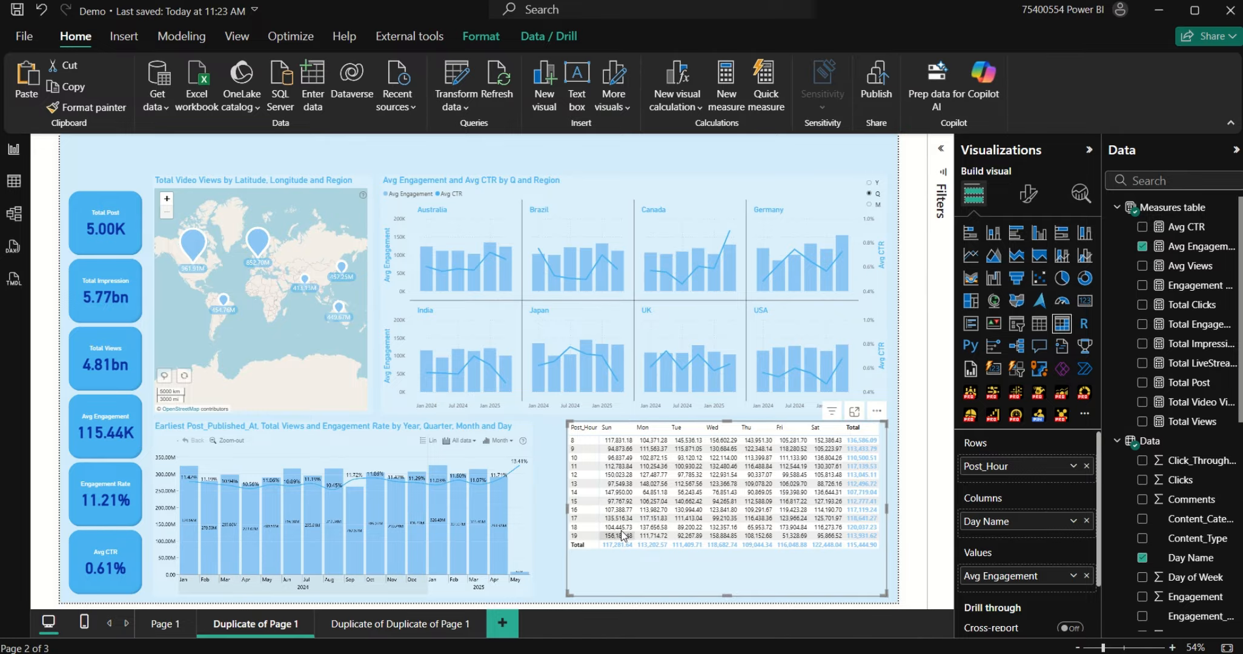
pyautogui.moveTo(727, 423); pyautogui.dragTo(735, 451)
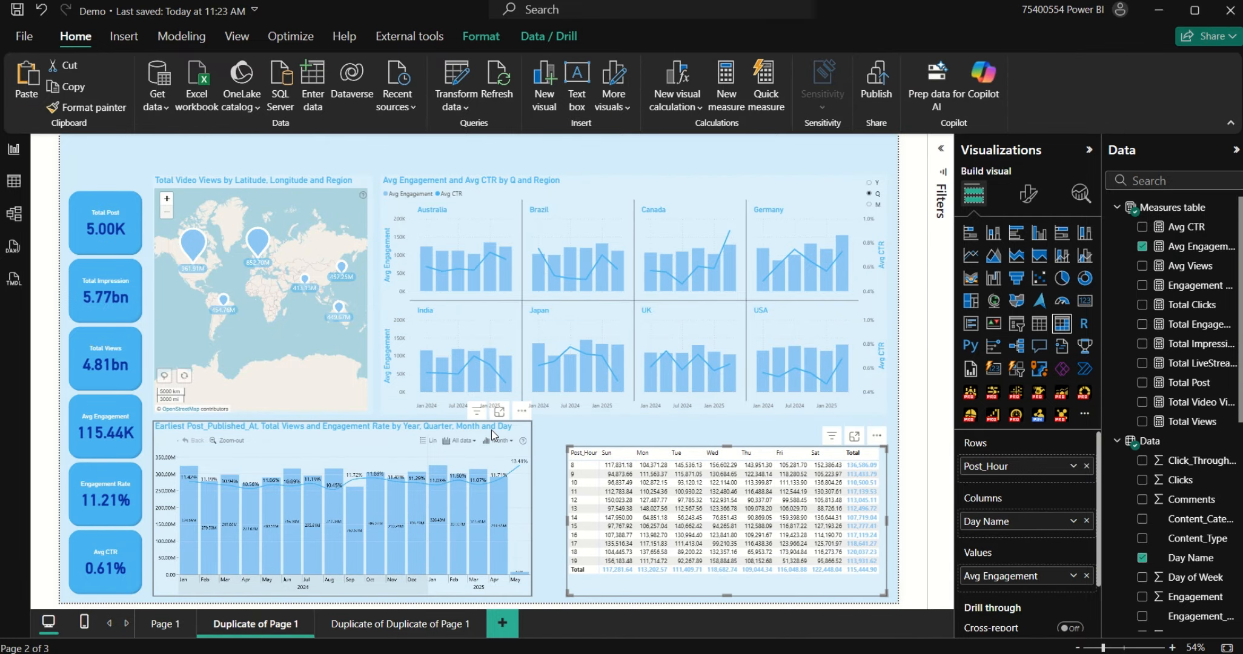
# Step: Widen the Total Views and Engagement Rate chart until it reaches the Post_Hour matrix and save the report
pyautogui.click(502, 489)
pyautogui.moveTo(534, 507); pyautogui.dragTo(559, 507)
pyautogui.click(589, 433)
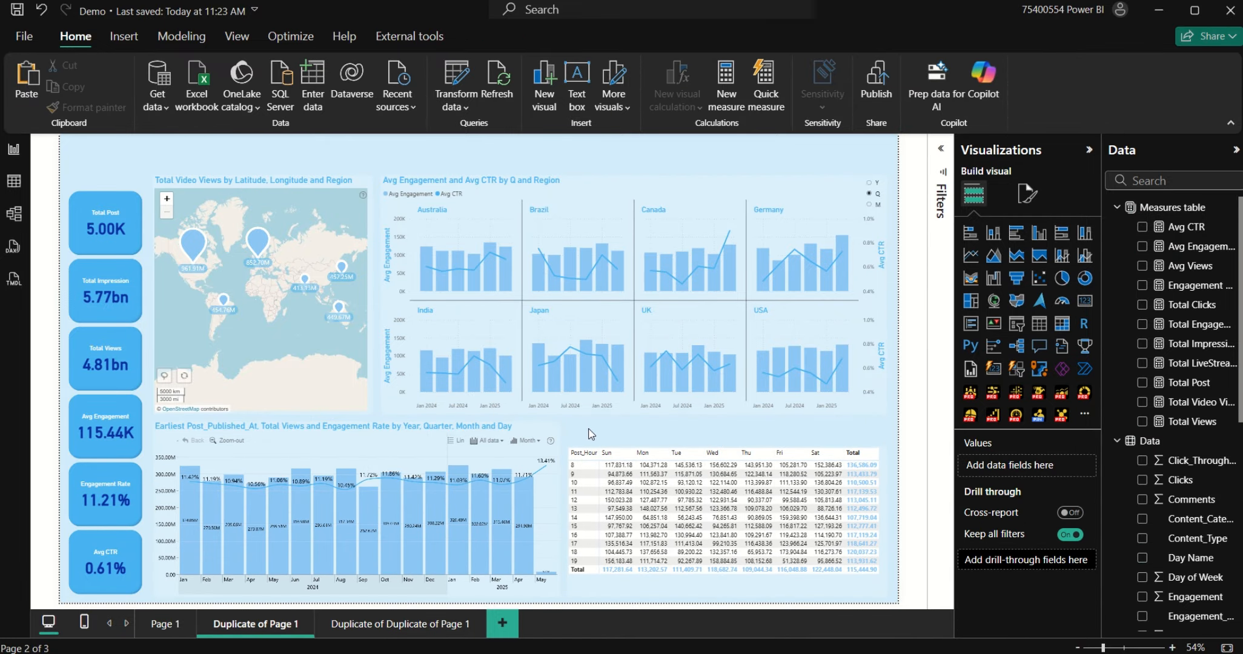
pyautogui.hotkey('ctrl', 's')
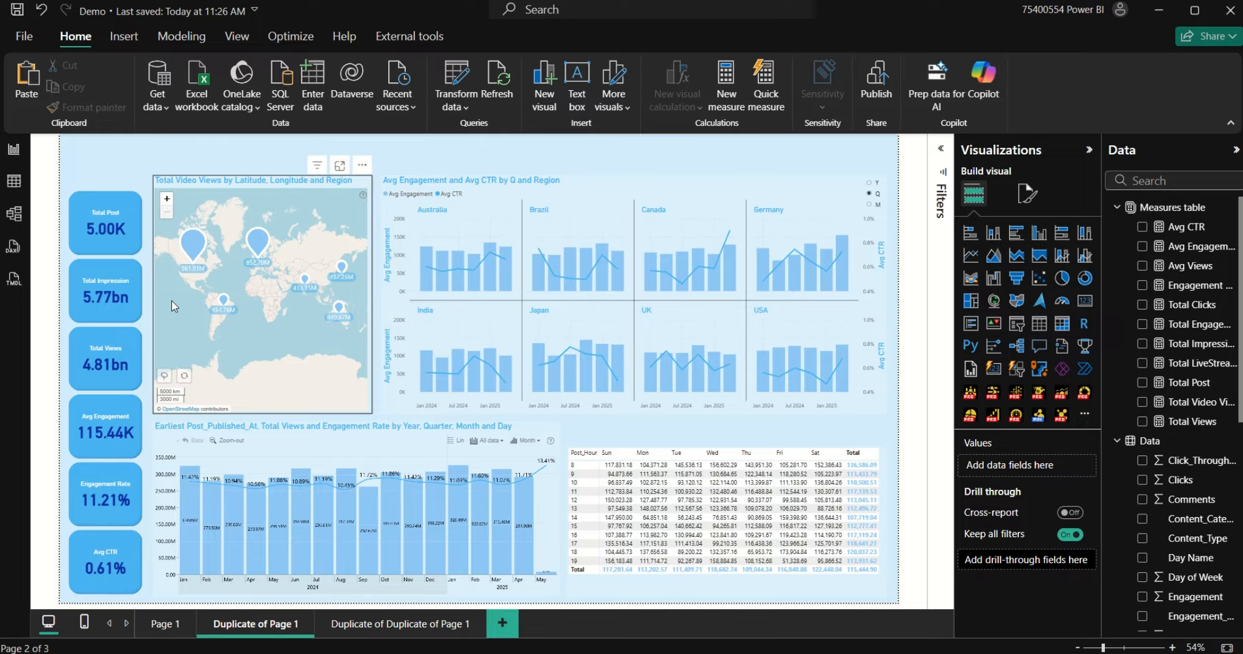
# Step: Give the outside labels of the Total Video Views map a dark blue background color
pyautogui.click(311, 197)
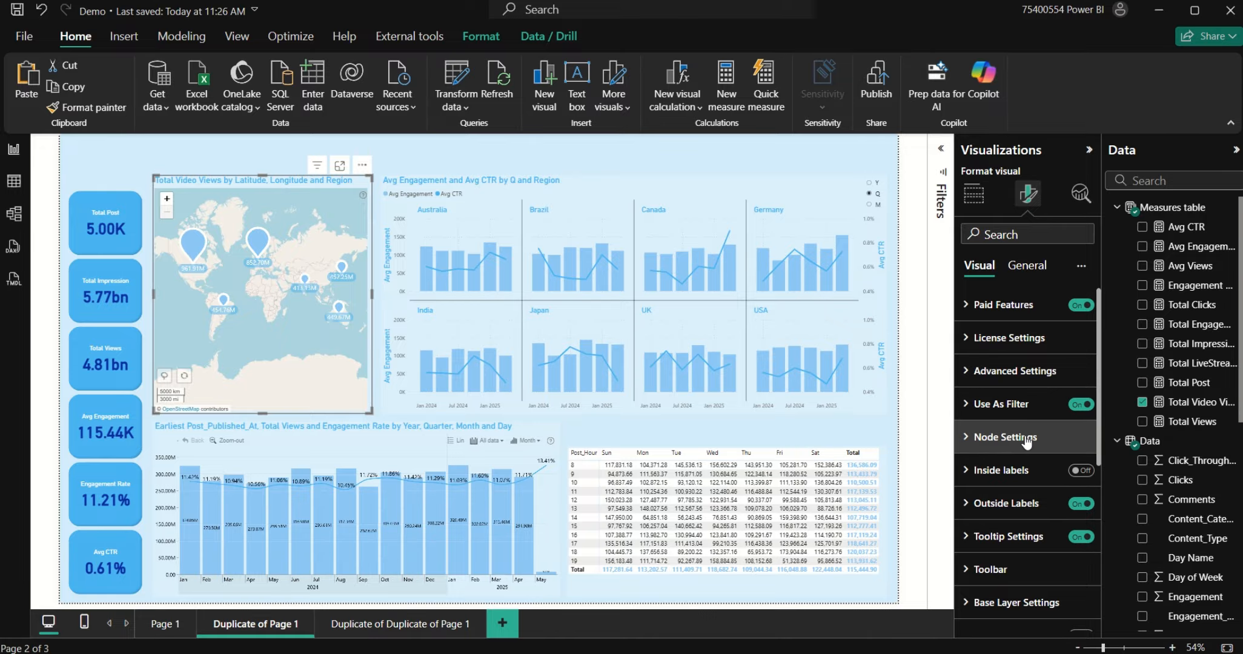
pyautogui.click(1005, 501)
pyautogui.scroll(-5, 1060, 577)
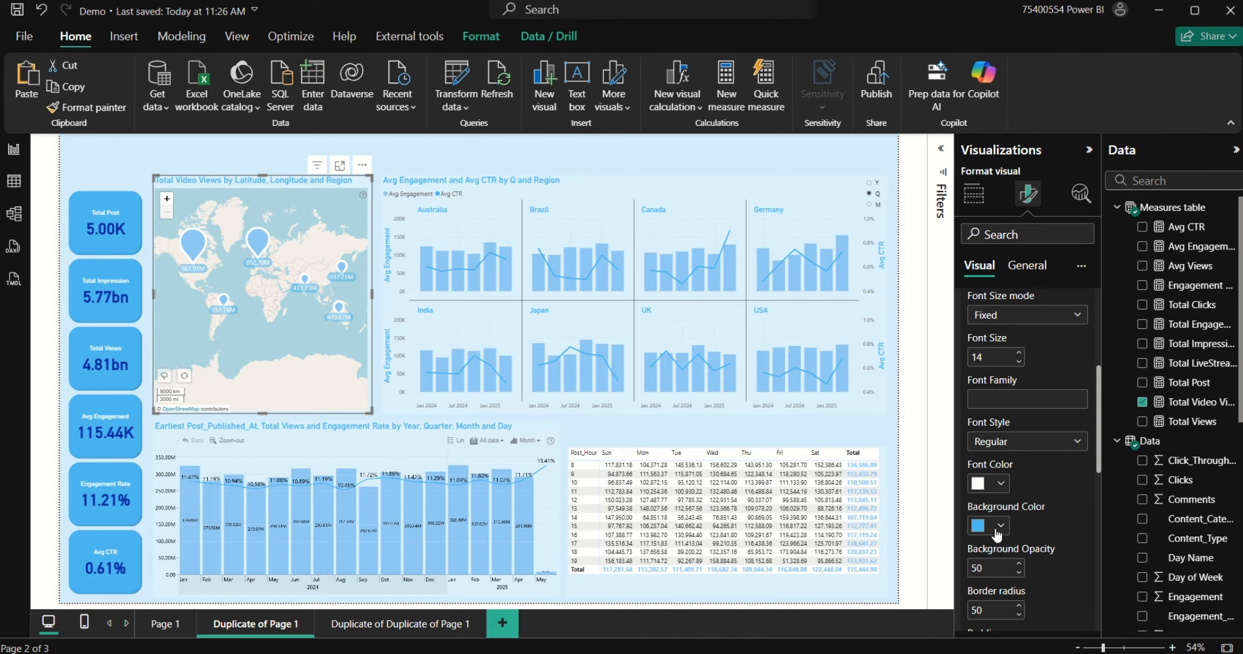
pyautogui.click(997, 527)
pyautogui.click(1012, 455)
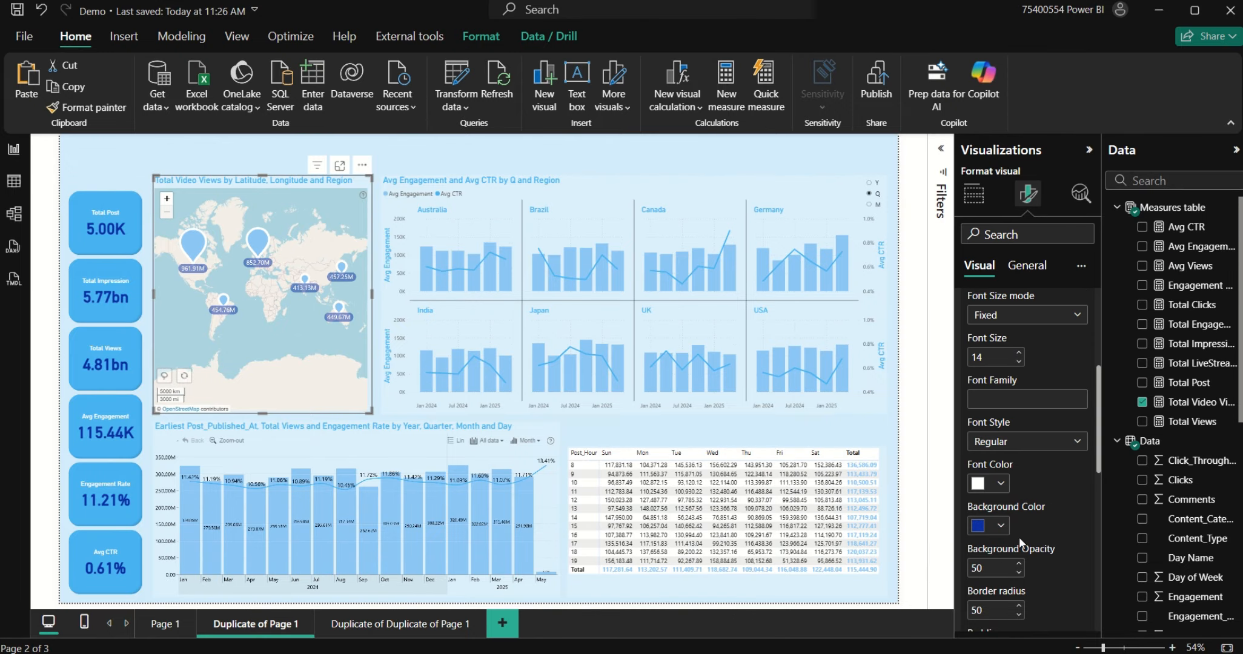
# Step: Set the background opacity of the map's outside labels to 70
pyautogui.write('20')
pyautogui.press('BackSpace')
pyautogui.press('BackSpace')
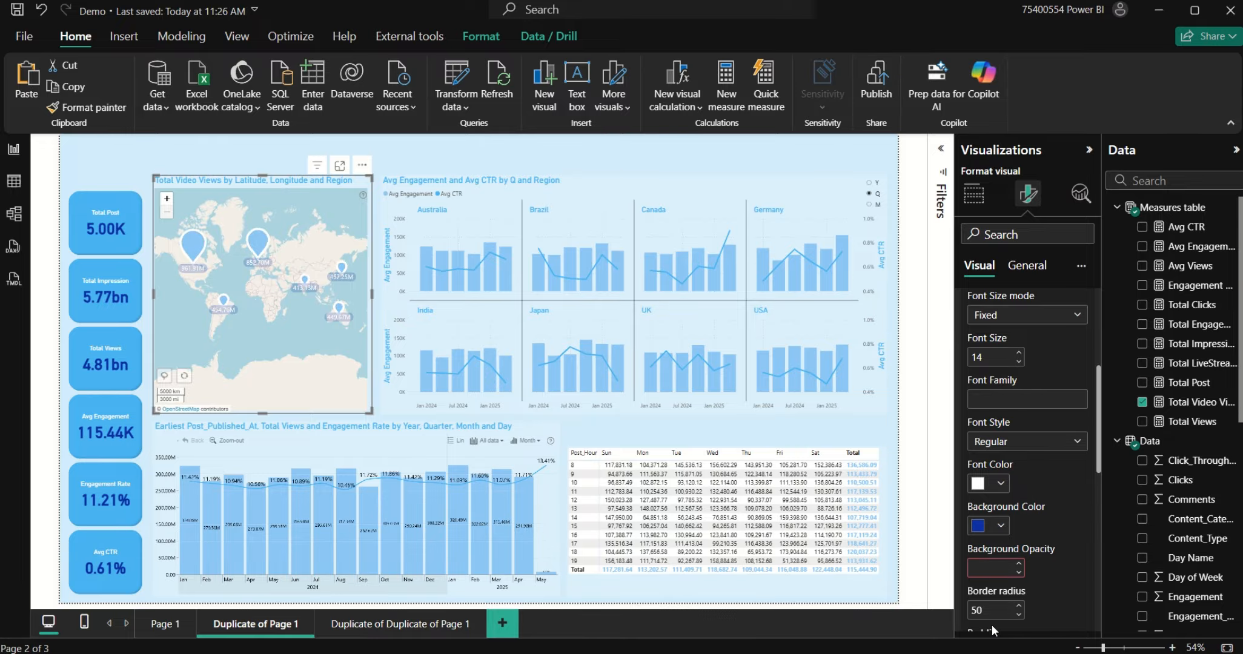
pyautogui.write('70')
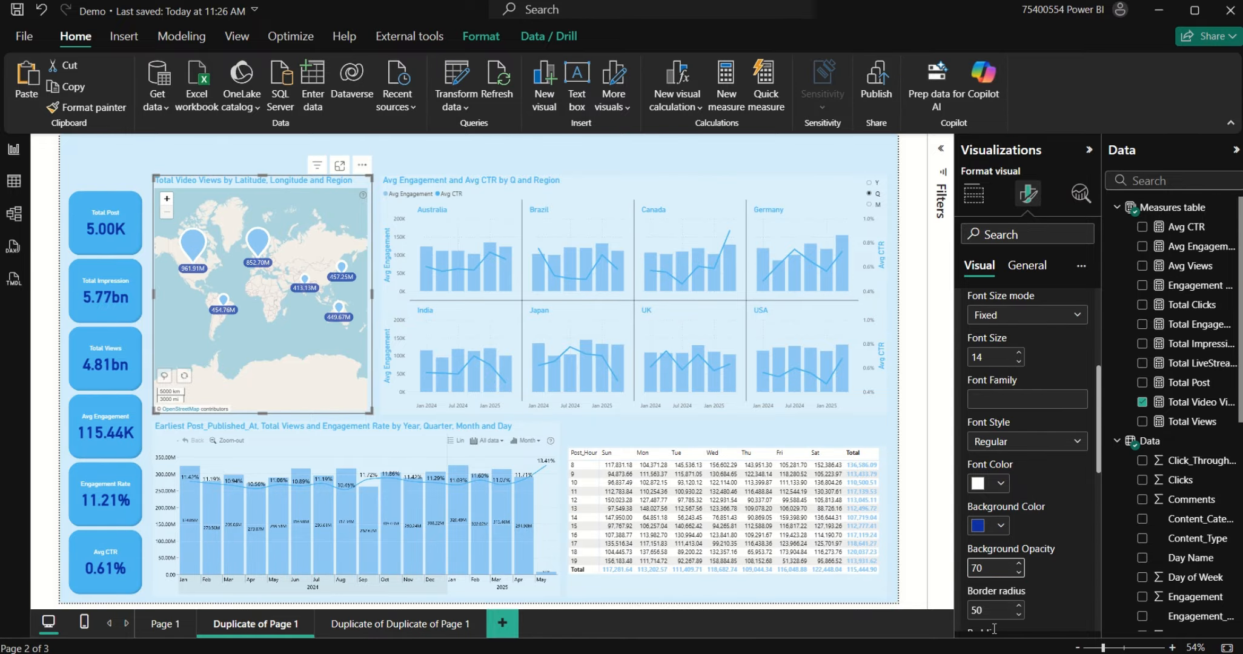
pyautogui.click(1018, 574)
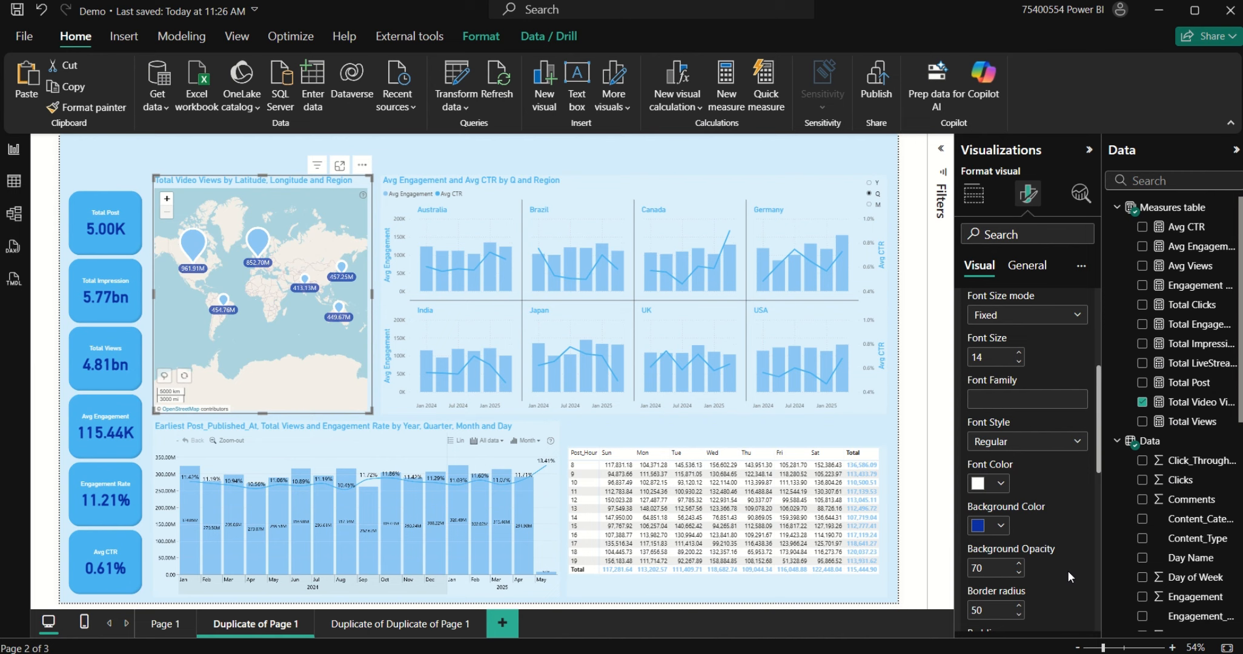
pyautogui.click(1019, 564)
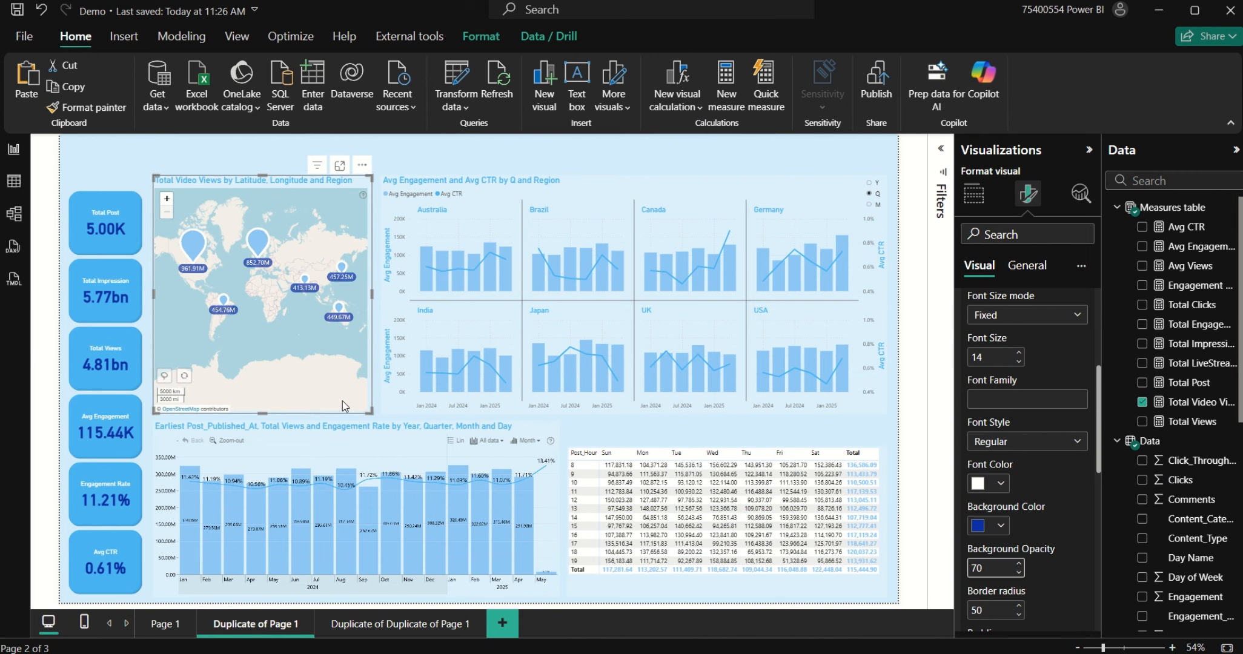
# Step: Look through the series, line style, join type and interpolation options for the small-multiples chart's lines
pyautogui.click(446, 189)
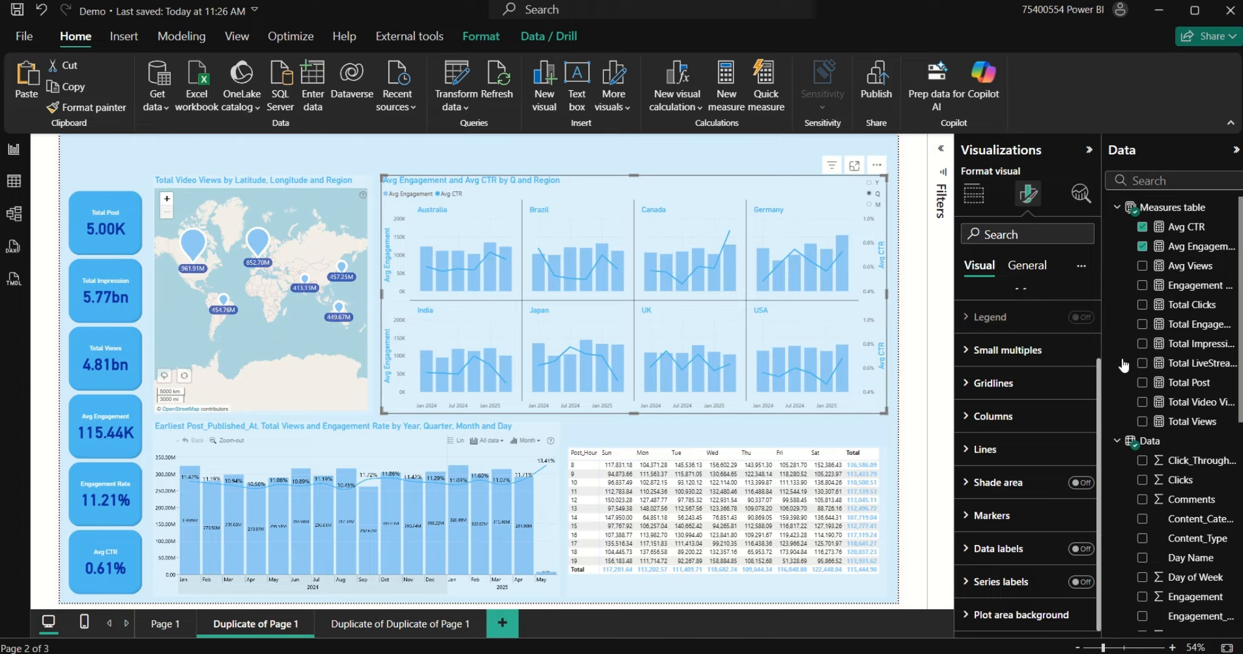
pyautogui.click(1015, 455)
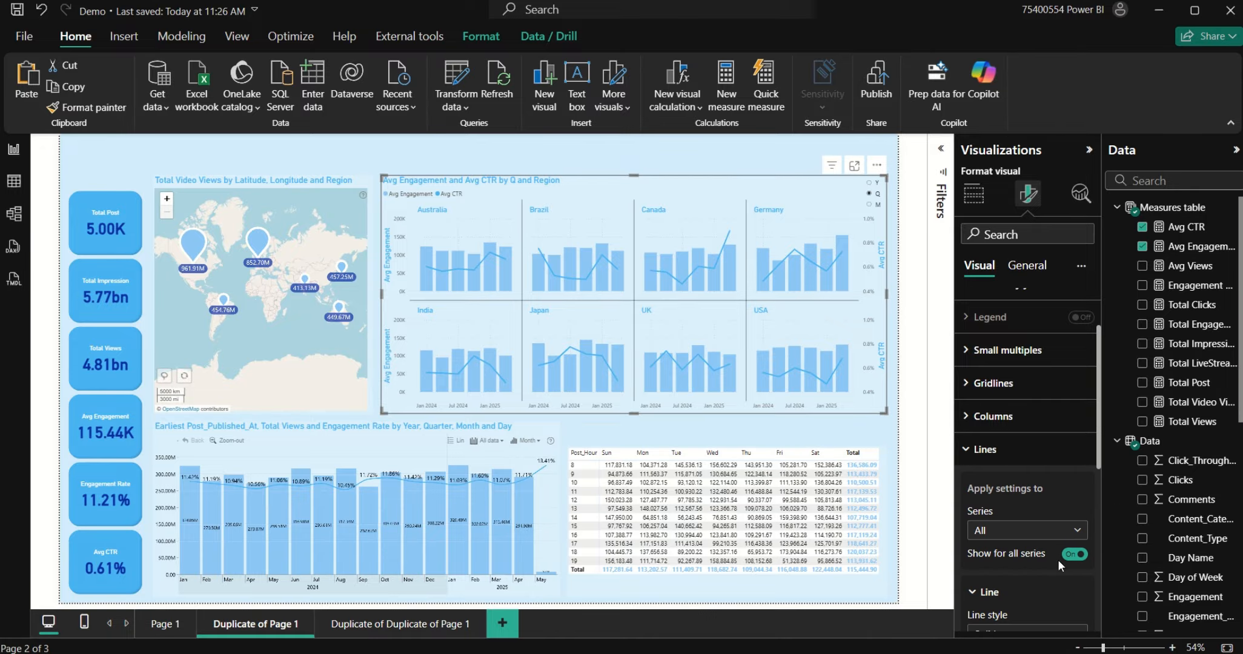
pyautogui.scroll(-2, 1020, 537)
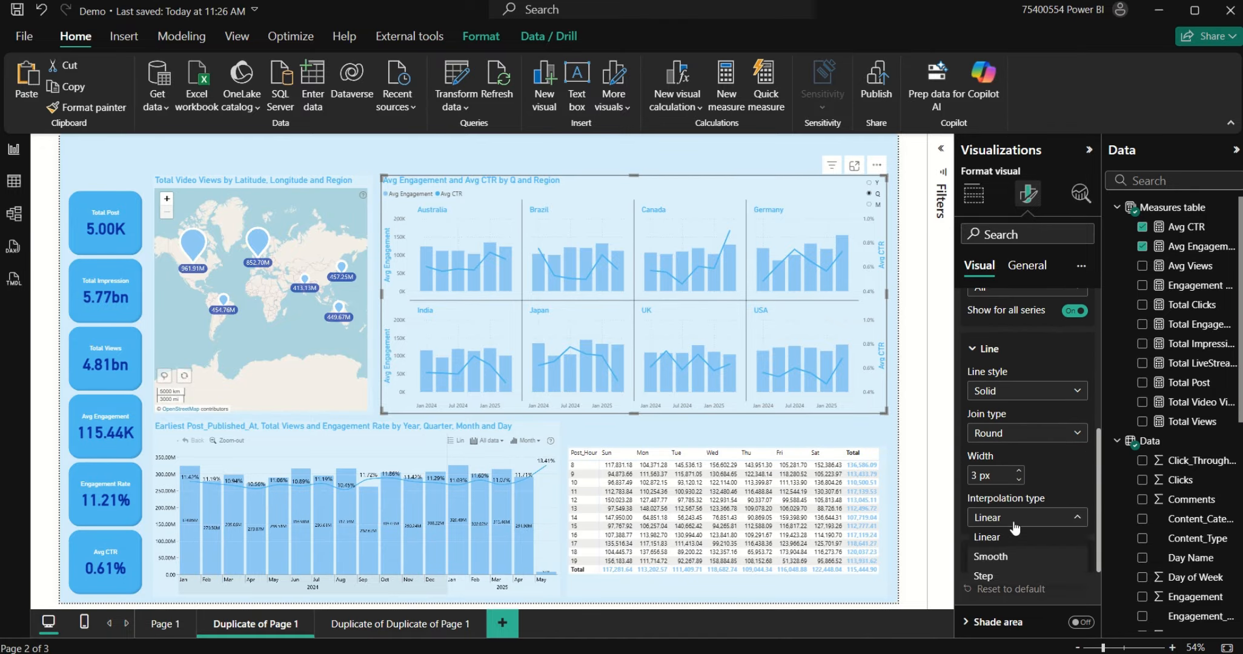
pyautogui.scroll(6, 1000, 431)
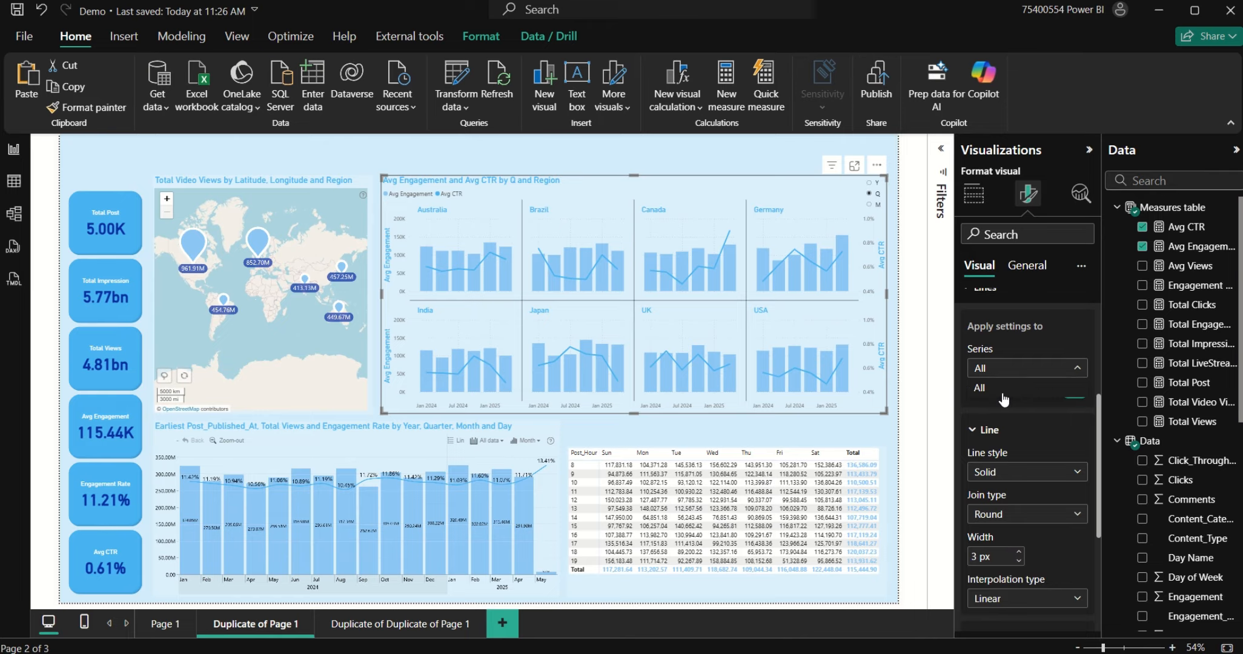
pyautogui.scroll(-2, 1030, 545)
pyautogui.click(1034, 553)
pyautogui.click(1034, 553)
pyautogui.scroll(-2, 1037, 546)
pyautogui.click(1039, 474)
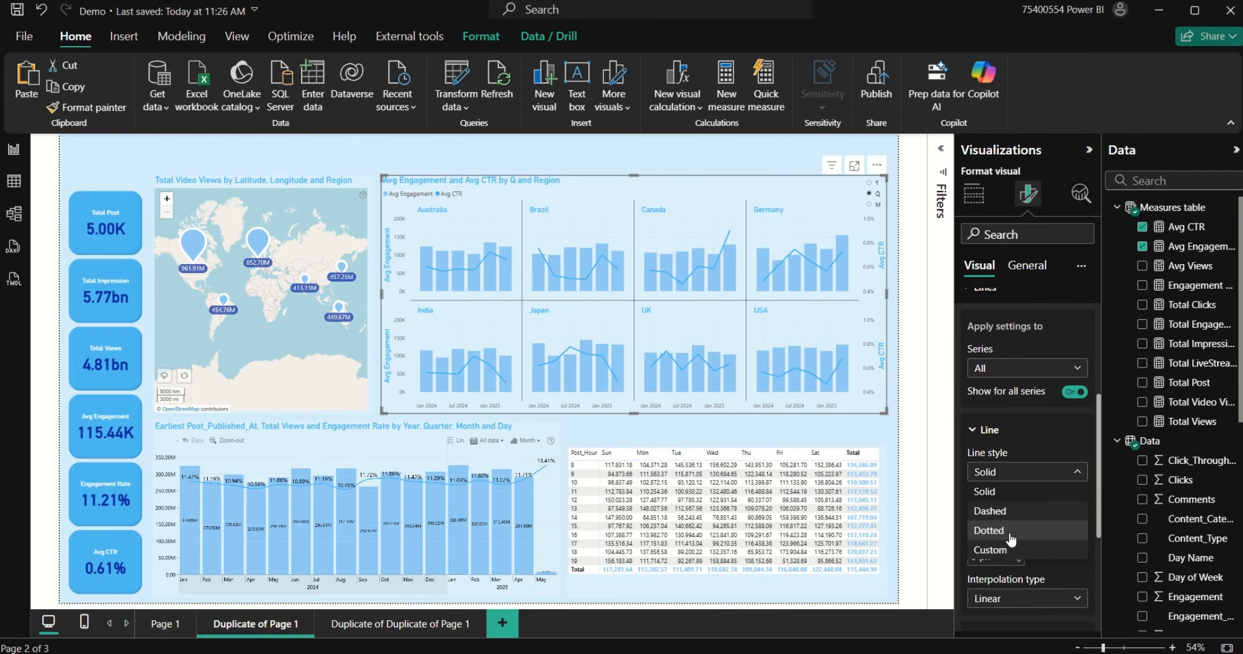
pyautogui.click(1010, 533)
pyautogui.click(1053, 473)
pyautogui.click(1019, 549)
pyautogui.click(1033, 517)
pyautogui.click(1021, 554)
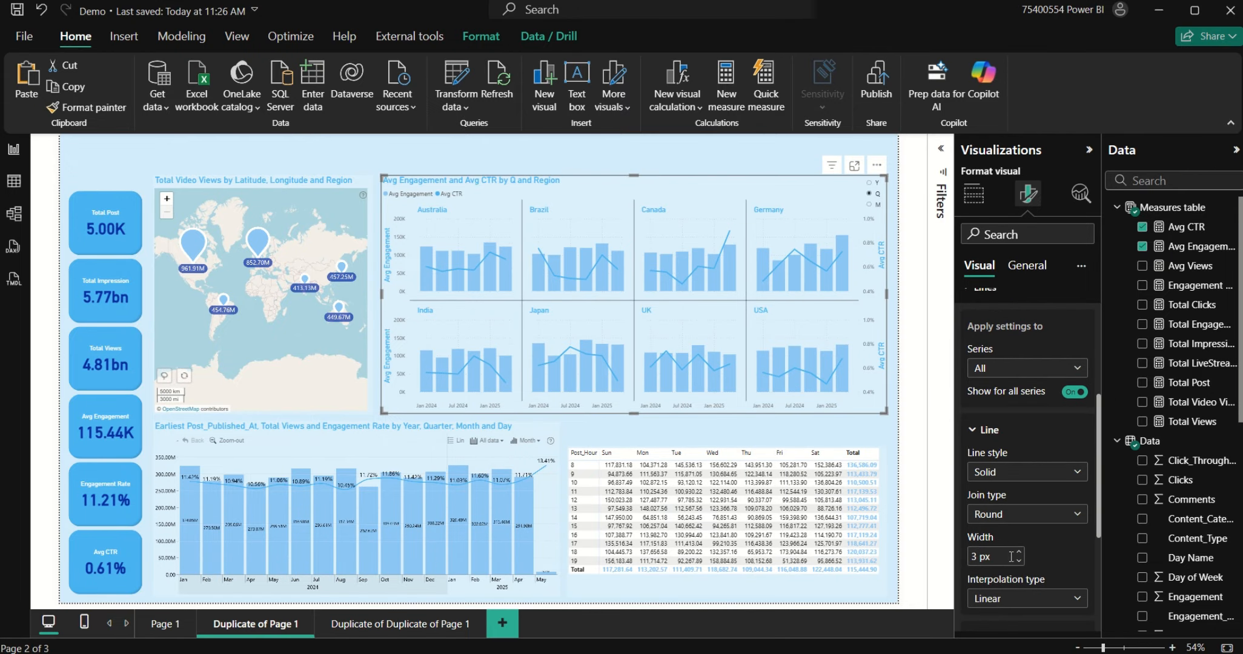
# Step: Turn on markers for all categories on the lines of the Avg Engagement and Avg CTR small-multiples chart
pyautogui.scroll(-4, 1019, 561)
pyautogui.click(1018, 525)
pyautogui.scroll(-2, 1019, 529)
pyautogui.click(1070, 540)
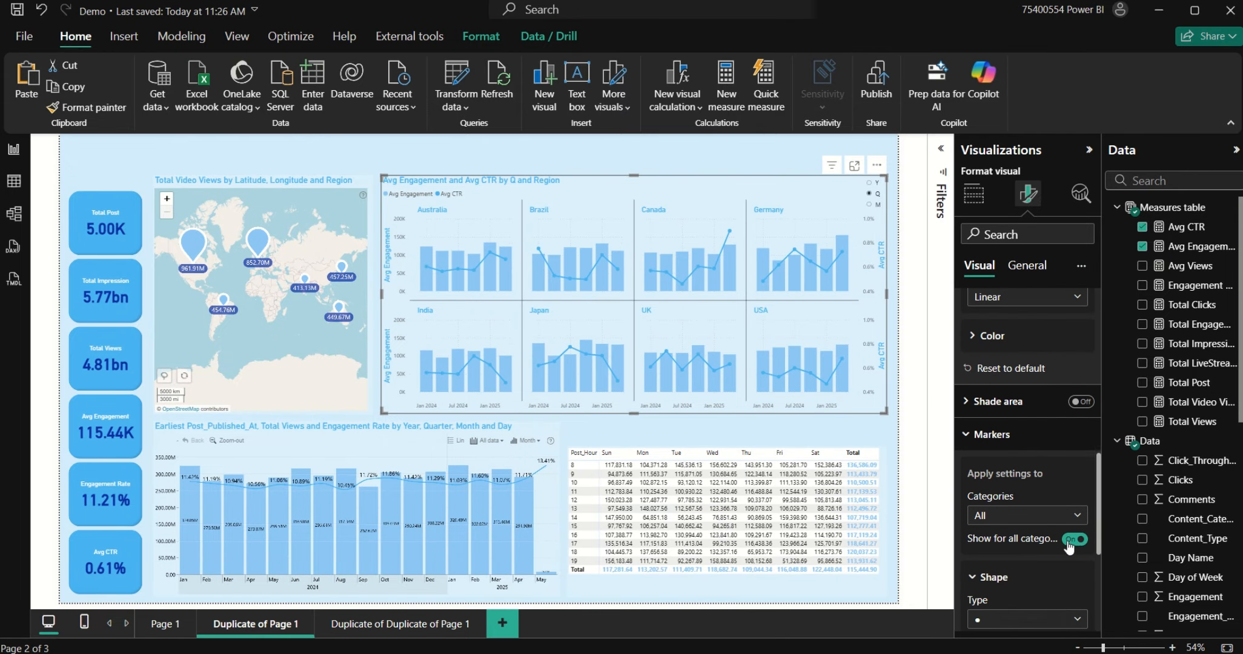
# Step: Try several blues for the Avg CTR line in the small-multiples chart and apply a bright medium blue
pyautogui.scroll(7, 1016, 526)
pyautogui.scroll(-3, 1005, 533)
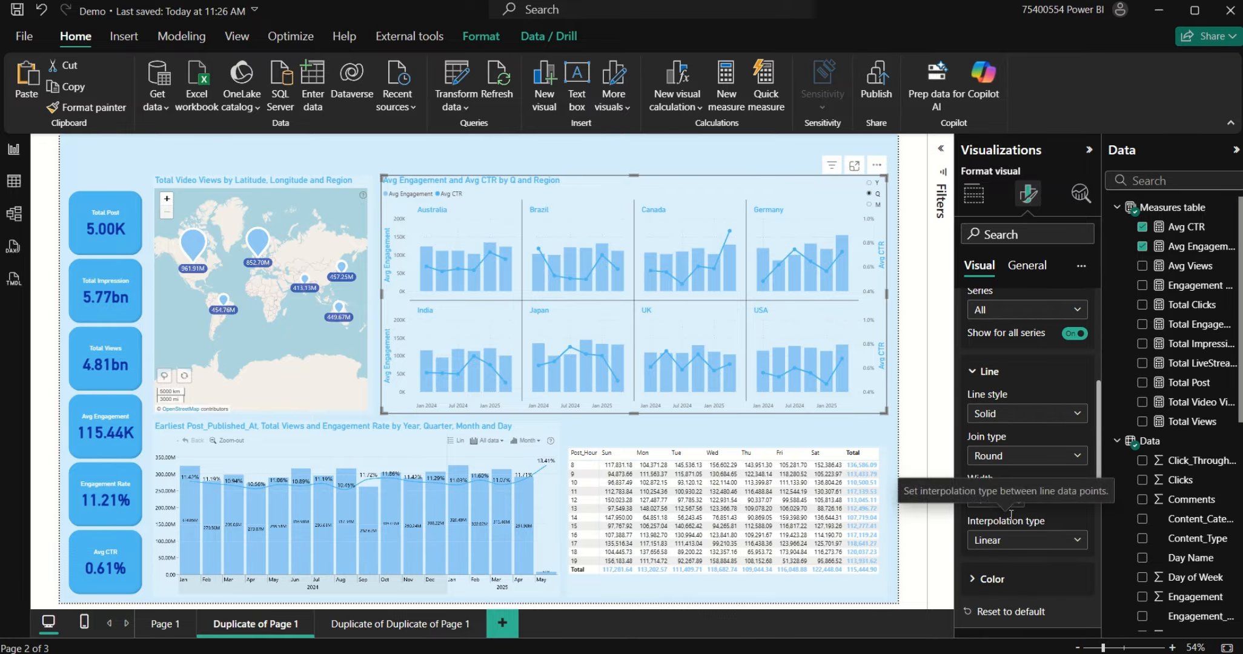
pyautogui.click(999, 541)
pyautogui.click(985, 474)
pyautogui.click(1000, 539)
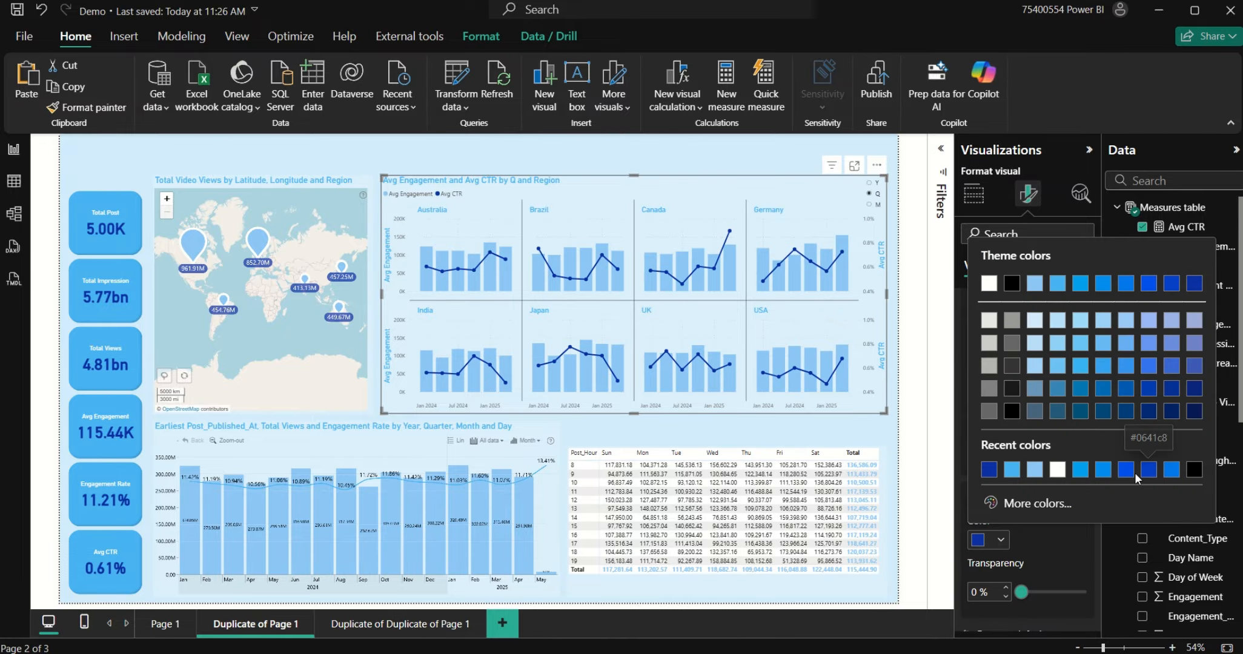
pyautogui.click(981, 474)
pyautogui.click(985, 541)
pyautogui.click(1036, 471)
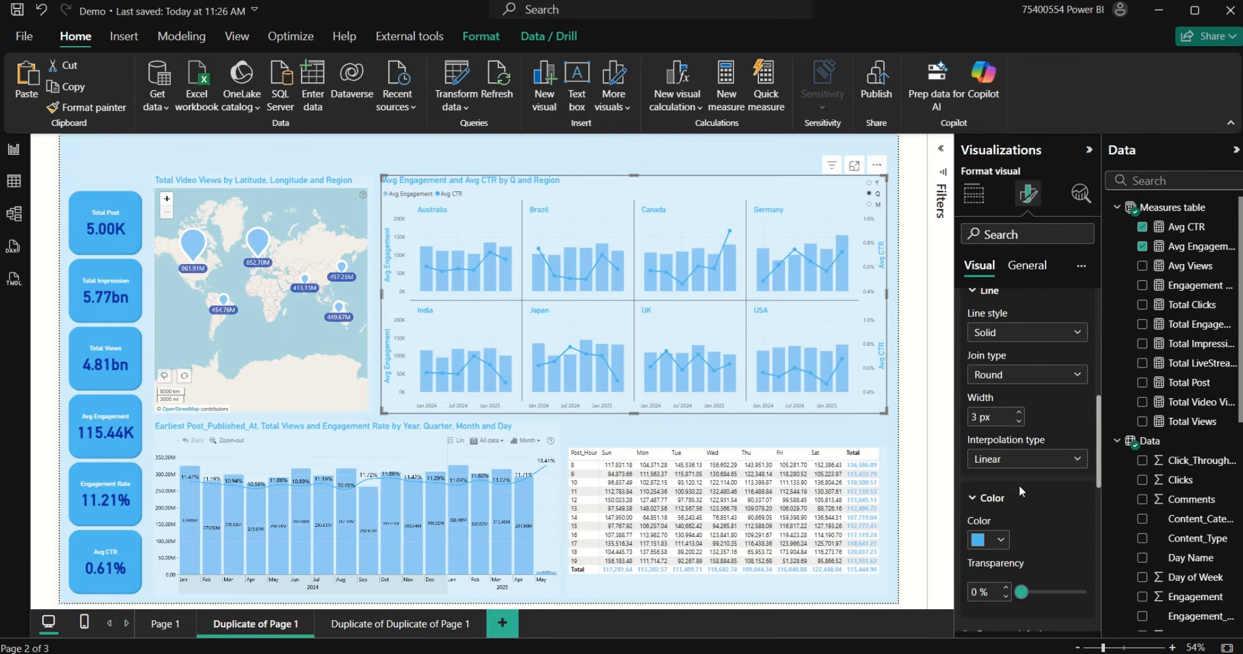
pyautogui.click(983, 539)
pyautogui.click(1058, 471)
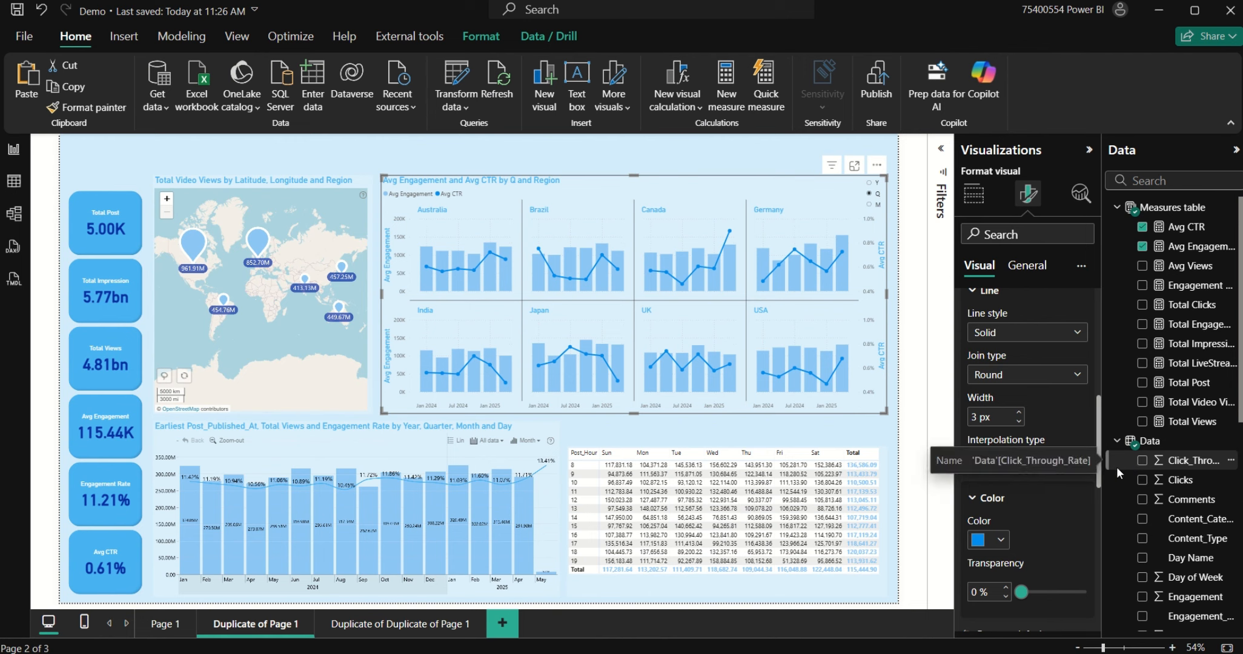
# Step: Color the Y-axis values of the Avg Engagement and Avg CTR small-multiples chart dark blue
pyautogui.scroll(5, 1016, 424)
pyautogui.click(1015, 426)
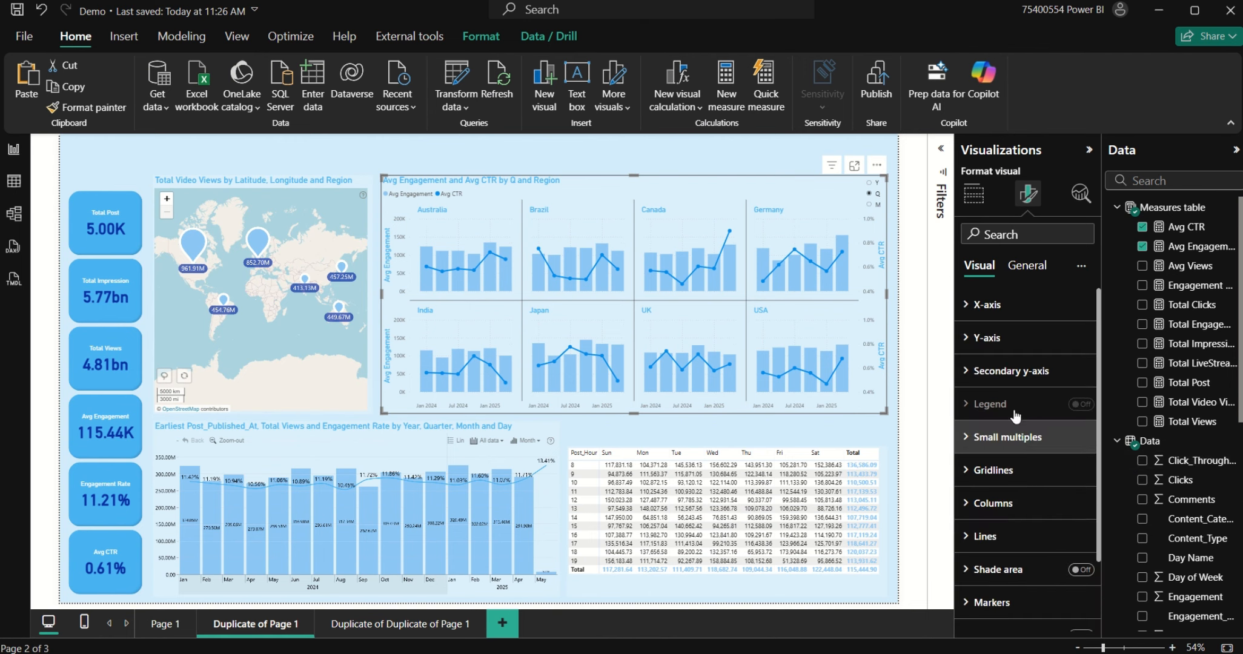
pyautogui.click(993, 338)
pyautogui.scroll(-3, 1030, 549)
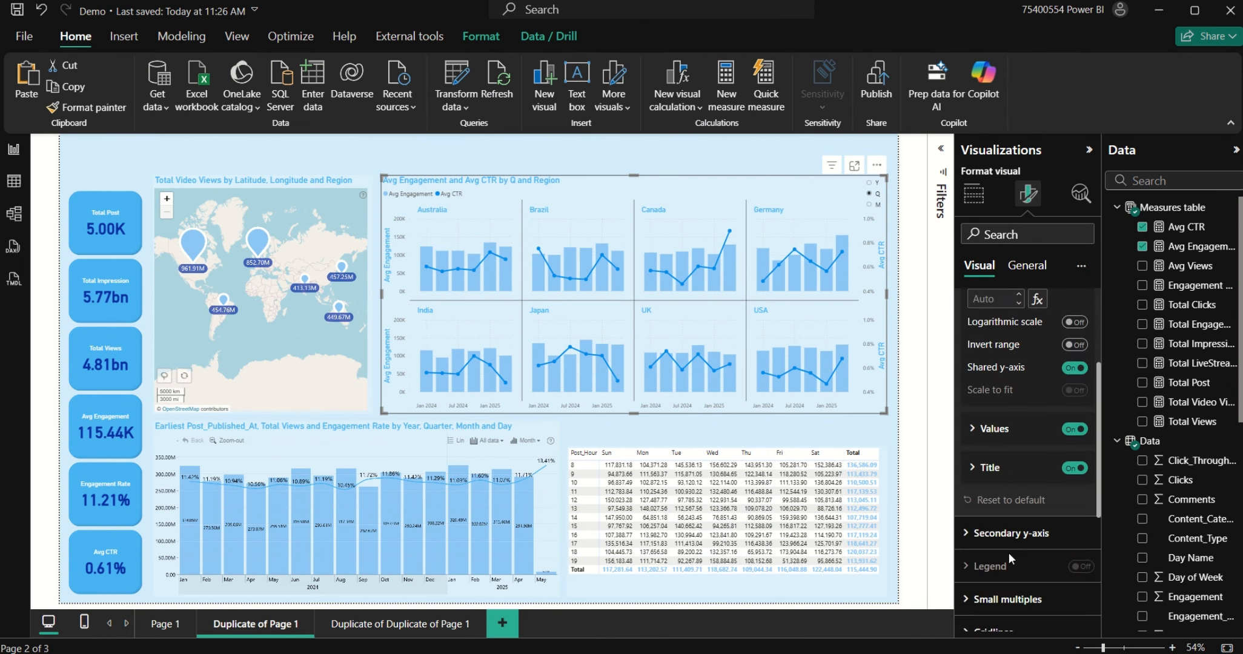
pyautogui.click(1005, 430)
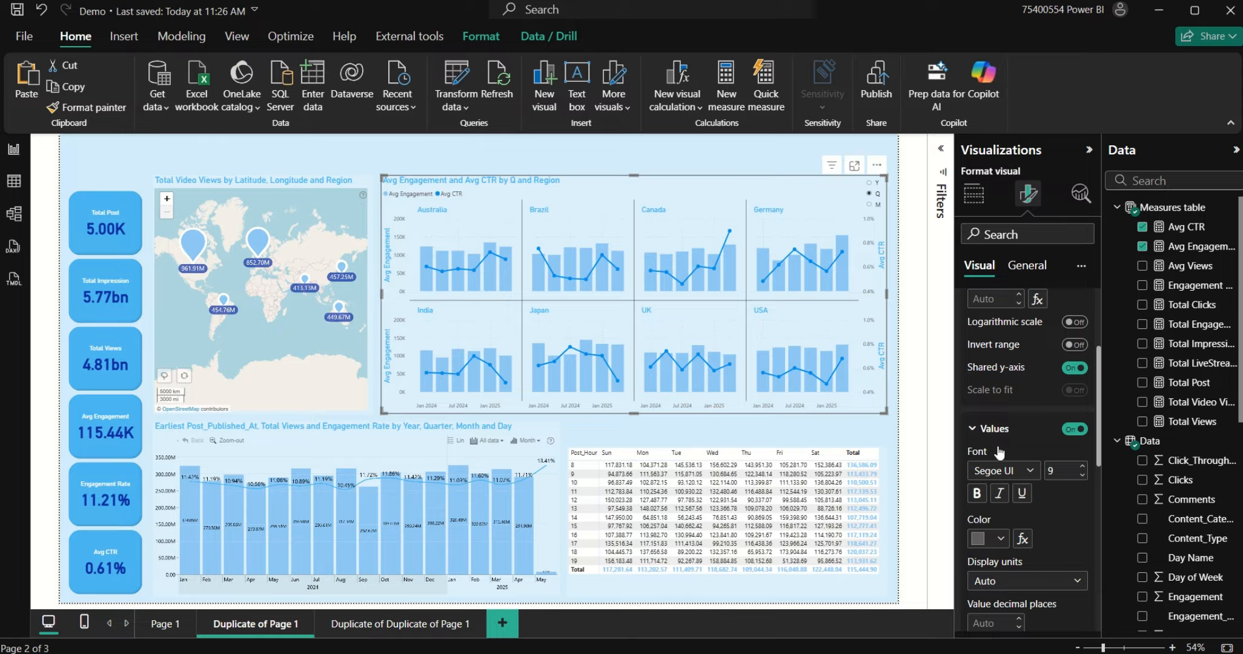
pyautogui.click(990, 538)
pyautogui.click(1054, 468)
pyautogui.click(1018, 429)
# Step: Color the Y-axis title of the small-multiples chart dark blue
pyautogui.click(1027, 468)
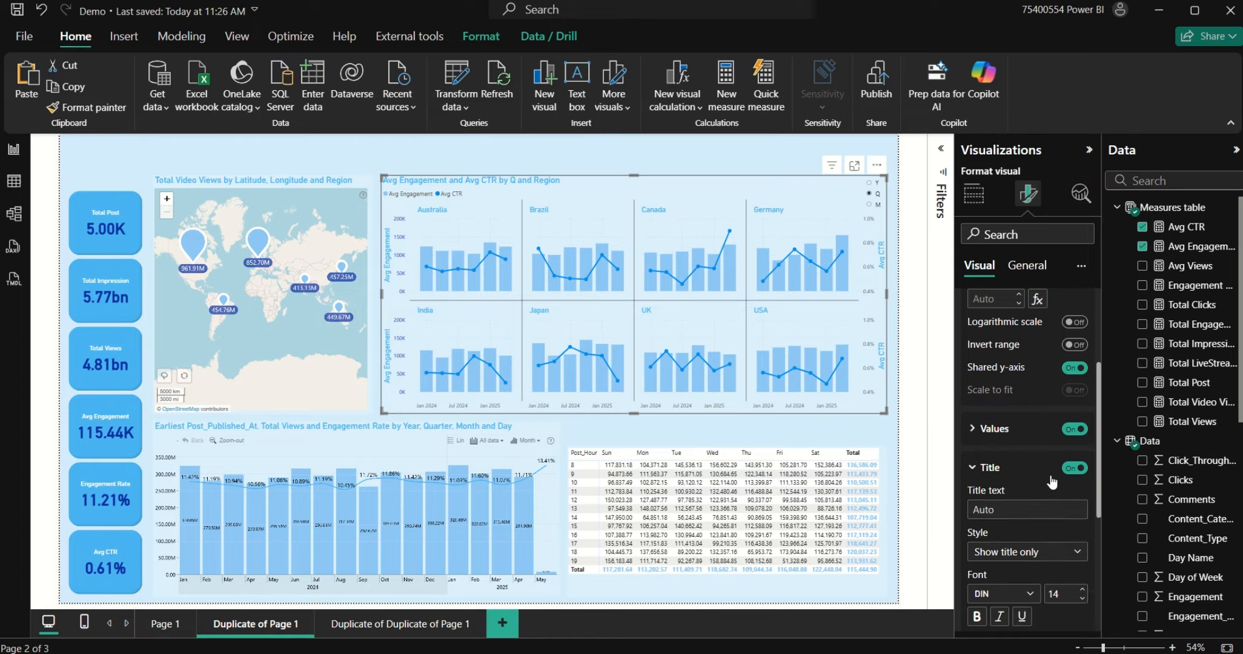
pyautogui.scroll(-2, 1051, 483)
pyautogui.click(998, 500)
pyautogui.click(984, 441)
pyautogui.click(987, 307)
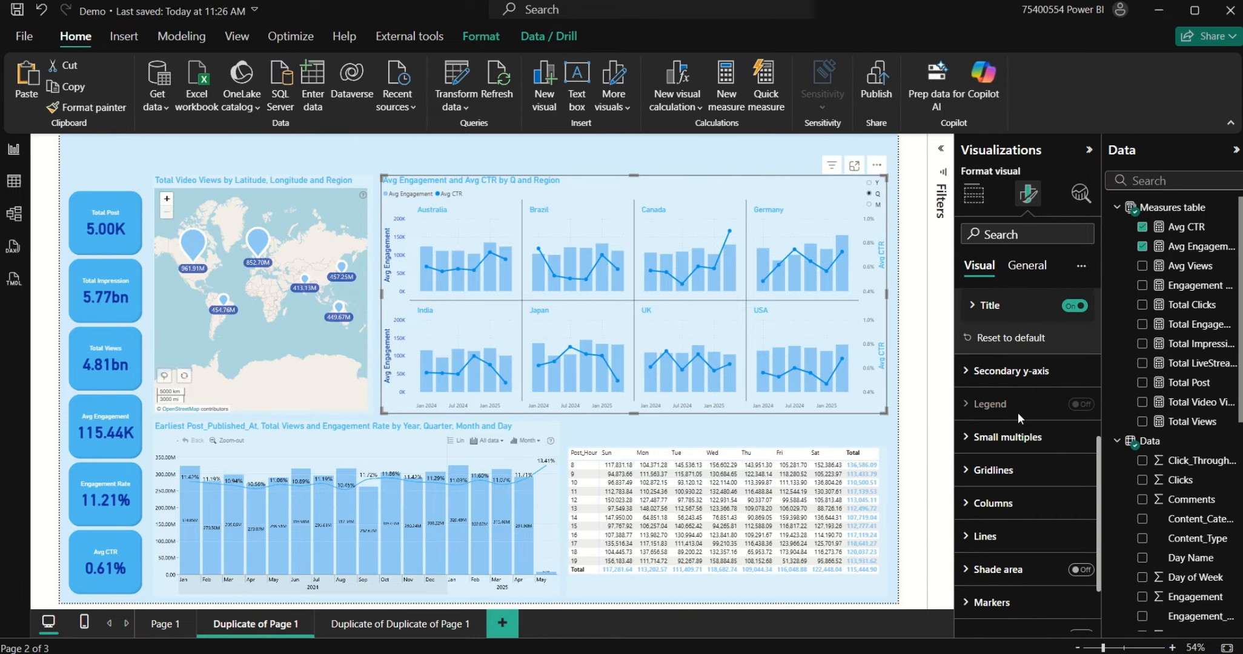
# Step: Color the X-axis values of the small-multiples chart dark blue
pyautogui.scroll(3, 1009, 439)
pyautogui.click(1007, 299)
pyautogui.scroll(1, 1009, 309)
pyautogui.click(1015, 336)
pyautogui.click(1022, 307)
pyautogui.scroll(-1, 1024, 497)
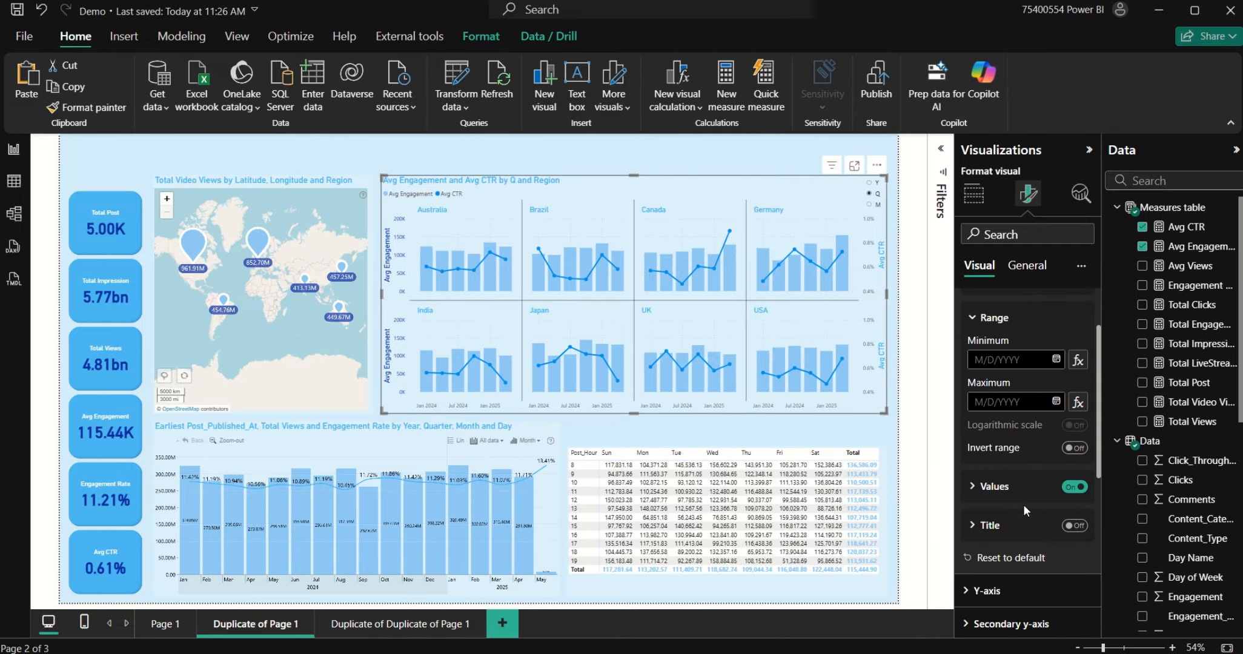
pyautogui.click(1024, 488)
pyautogui.scroll(-2, 1024, 484)
pyautogui.click(994, 516)
pyautogui.click(991, 440)
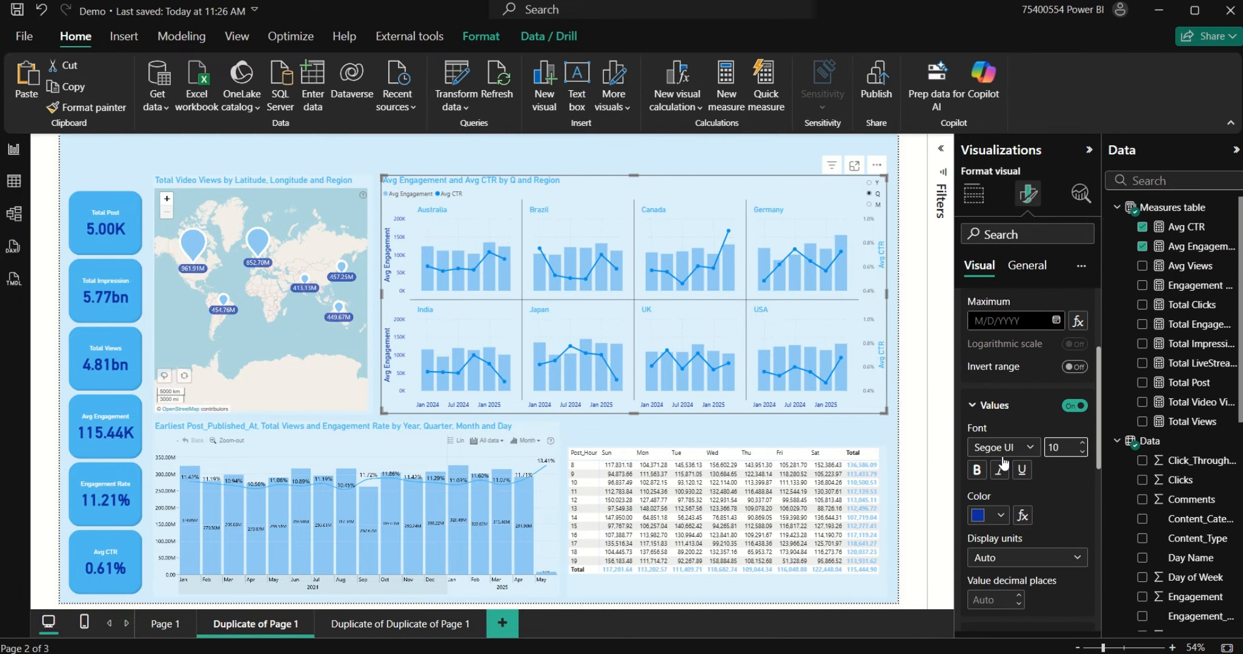
# Step: Set the small-multiples chart's X-axis values to the DIN font at size 11
pyautogui.click(1027, 451)
pyautogui.click(972, 326)
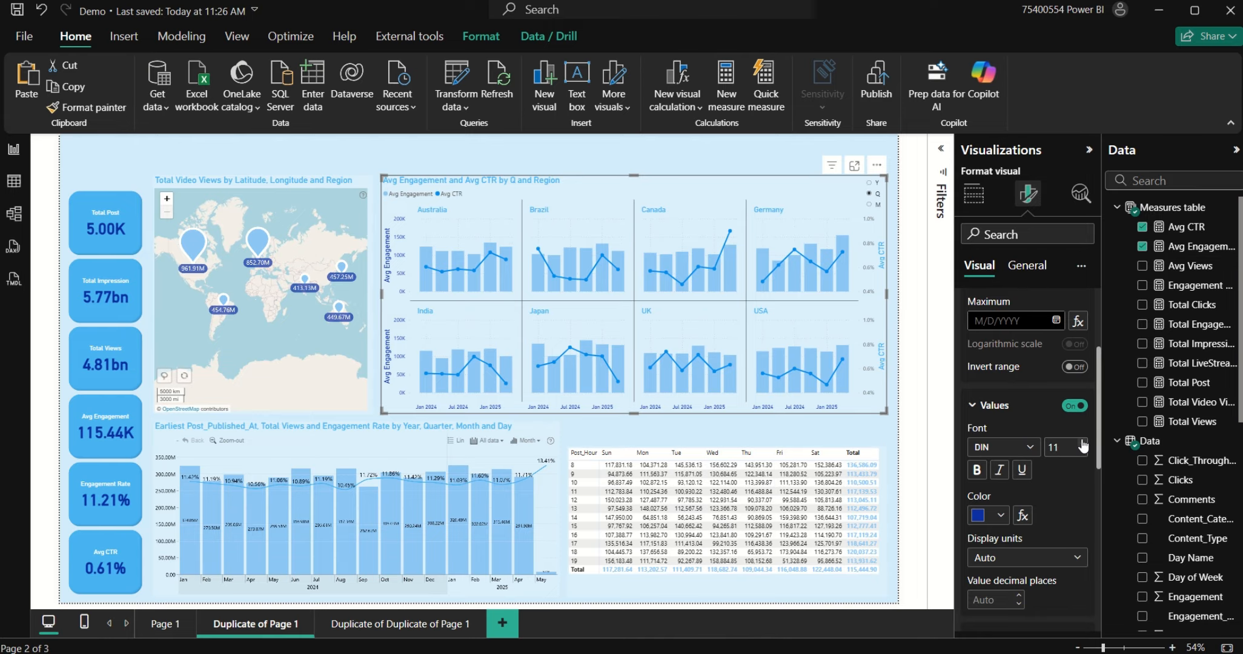
pyautogui.click(987, 405)
# Step: Color the secondary Y-axis values of the small-multiples chart dark blue
pyautogui.click(1030, 578)
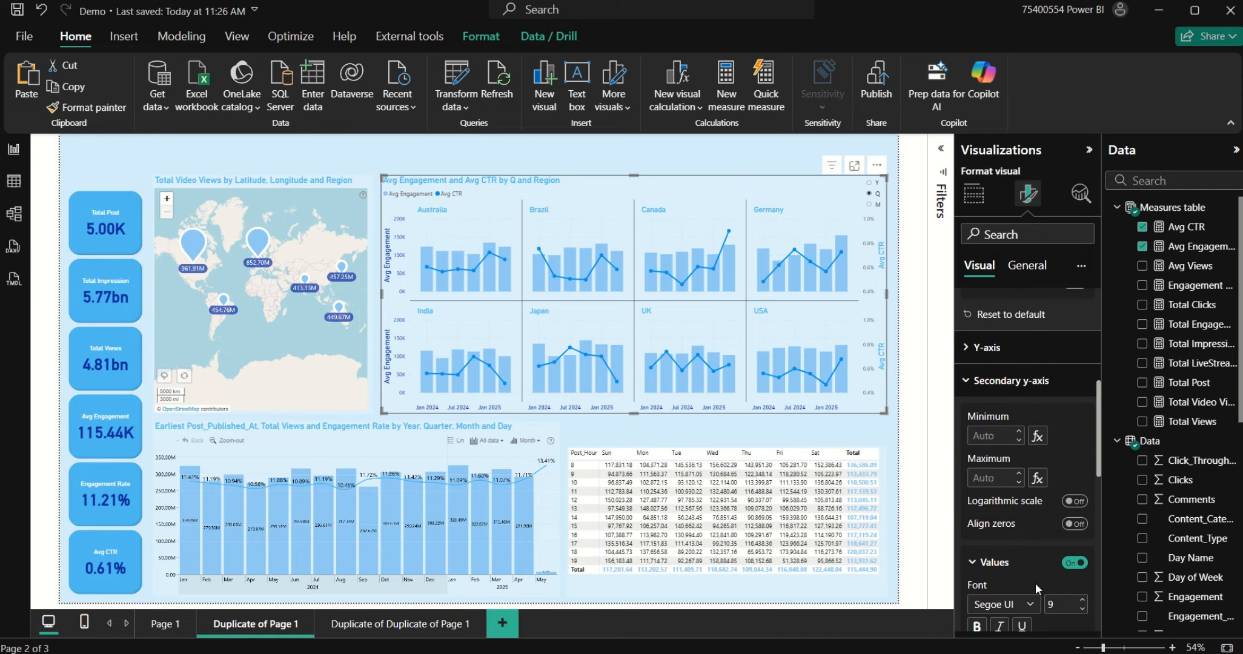
pyautogui.scroll(-3, 1030, 545)
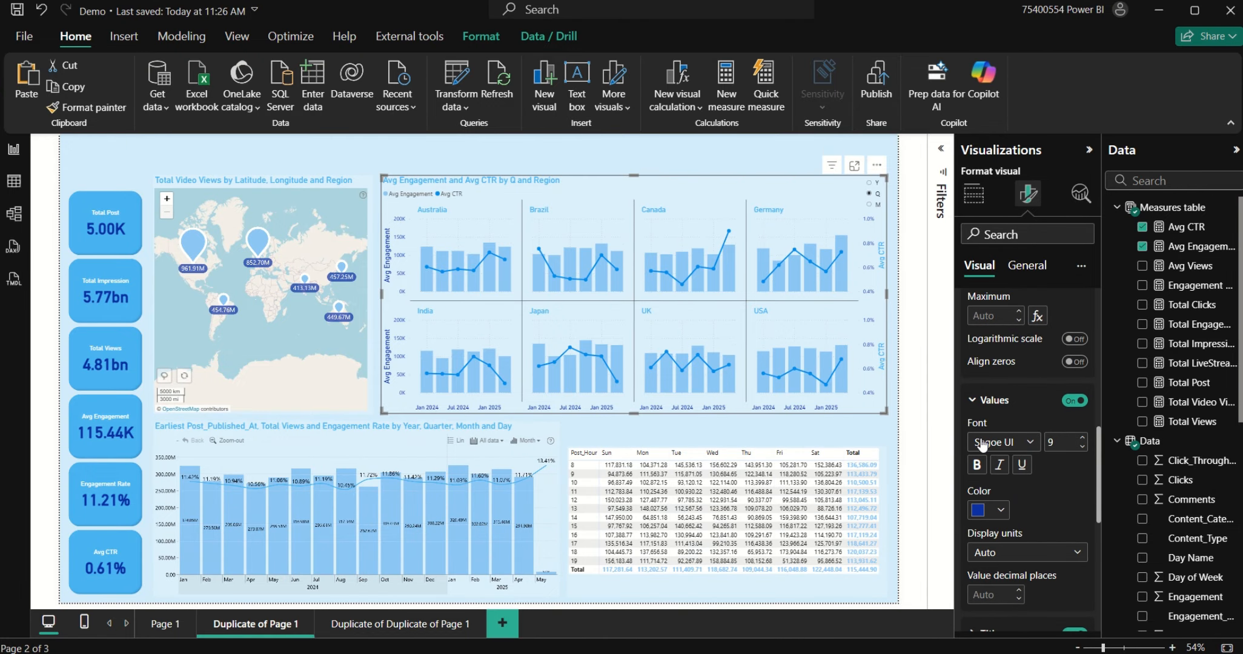
pyautogui.scroll(4, 998, 339)
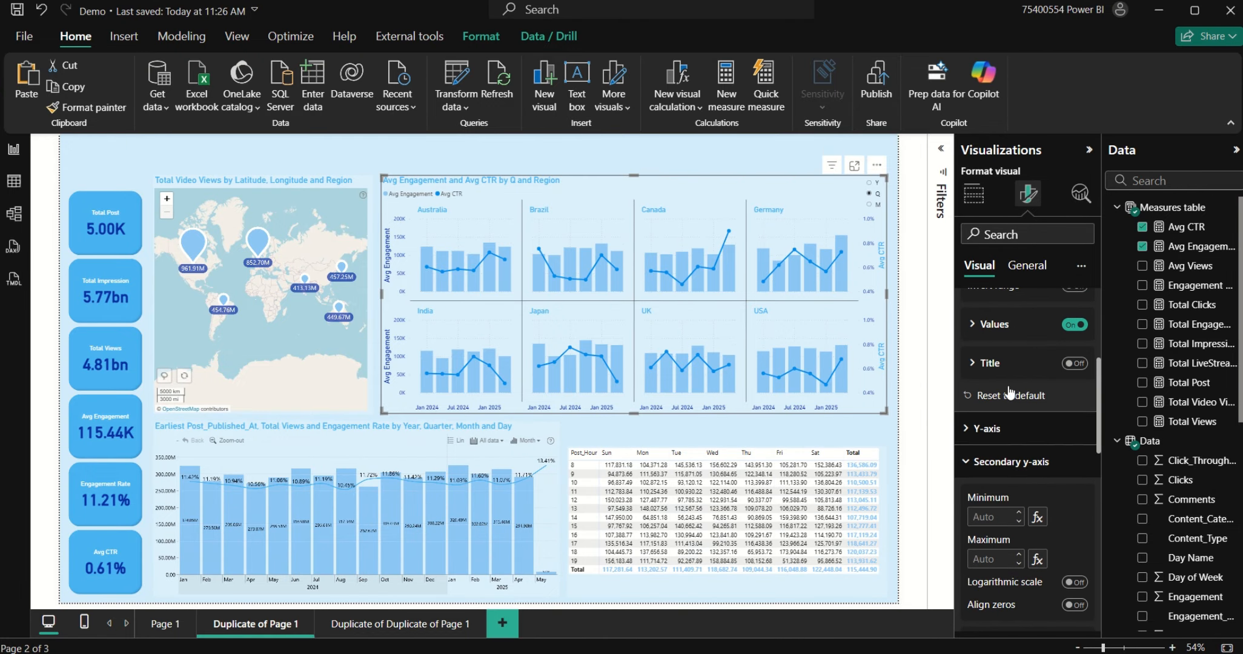
pyautogui.click(1012, 462)
# Step: Turn off the horizontal and vertical gridlines of the small-multiples chart
pyautogui.click(1010, 563)
pyautogui.click(1029, 588)
pyautogui.scroll(-3, 1033, 557)
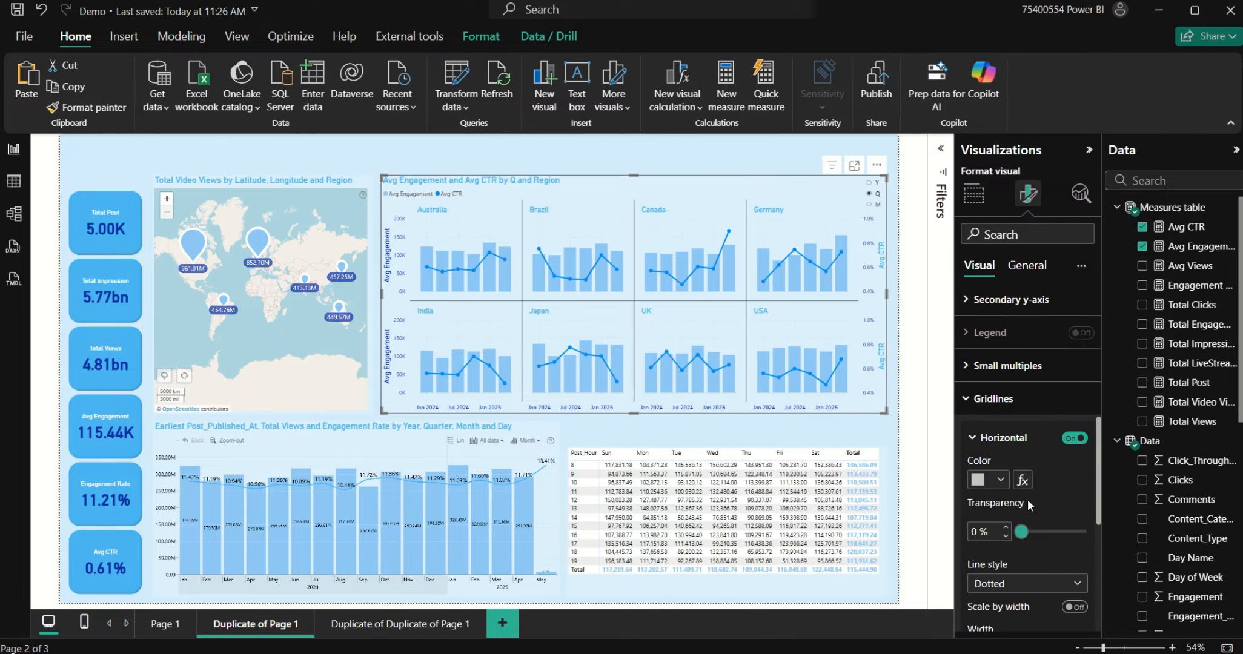
pyautogui.click(1076, 439)
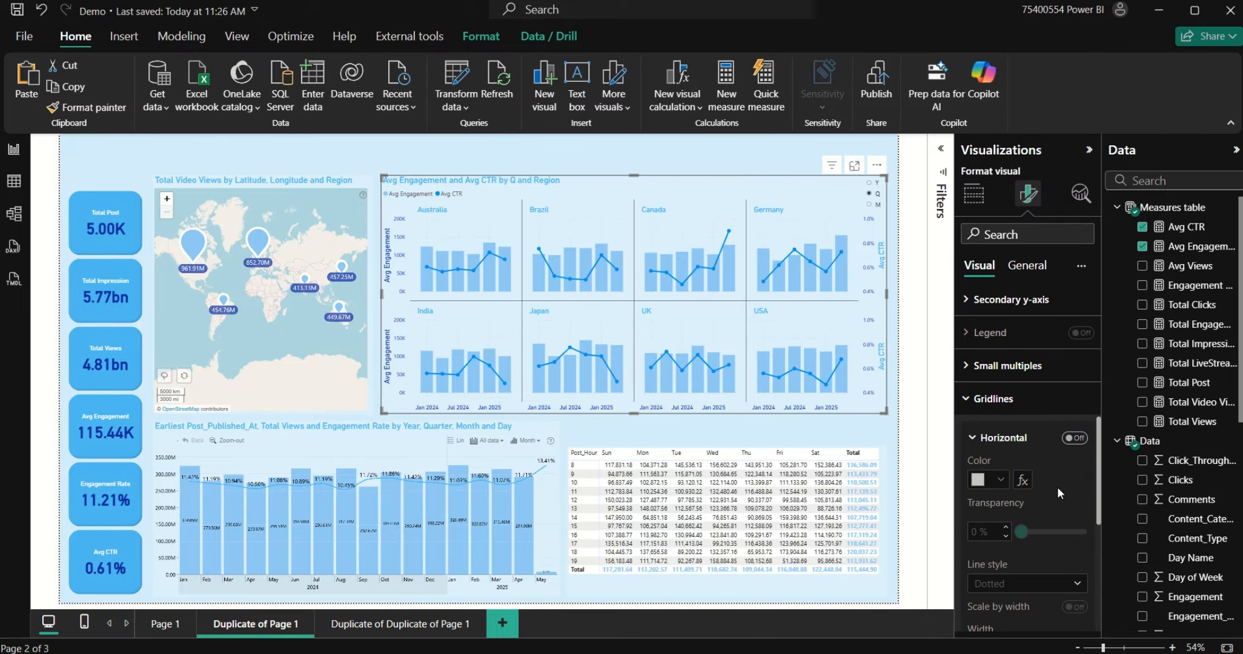
pyautogui.scroll(-4, 1058, 492)
pyautogui.click(1076, 445)
pyautogui.scroll(5, 1040, 451)
pyautogui.click(1007, 416)
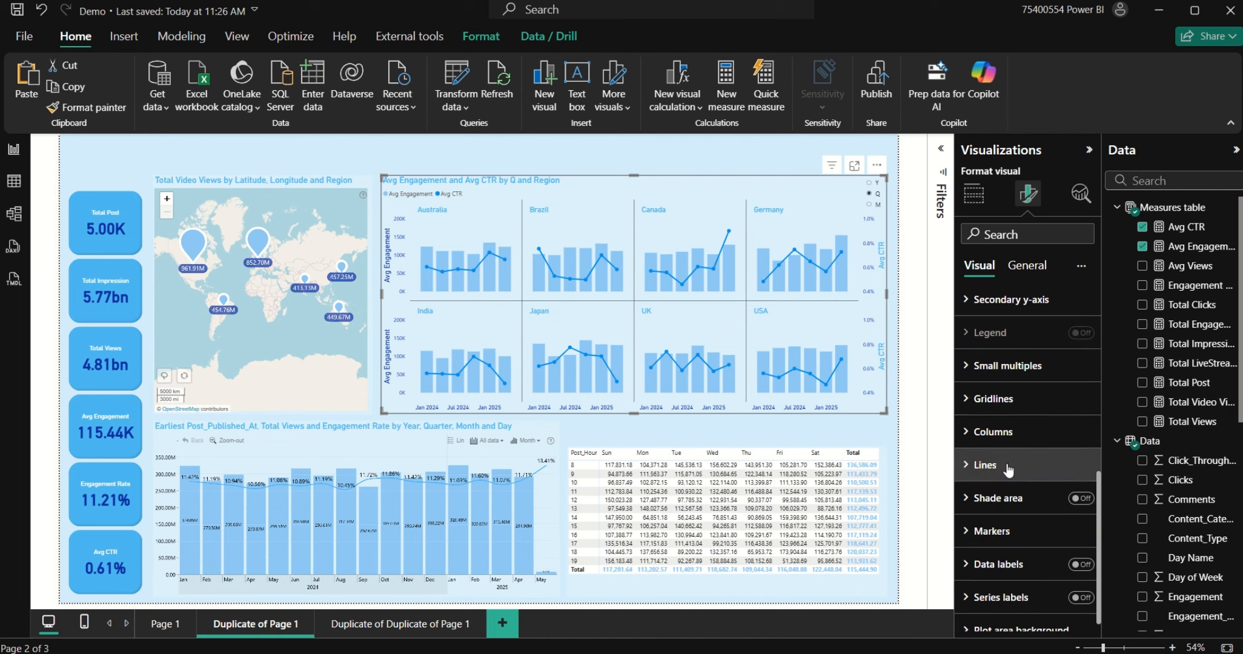
# Step: Make the border lines between the small multiples dark blue and 2 px wide
pyautogui.scroll(-1, 1030, 585)
pyautogui.scroll(3, 1049, 415)
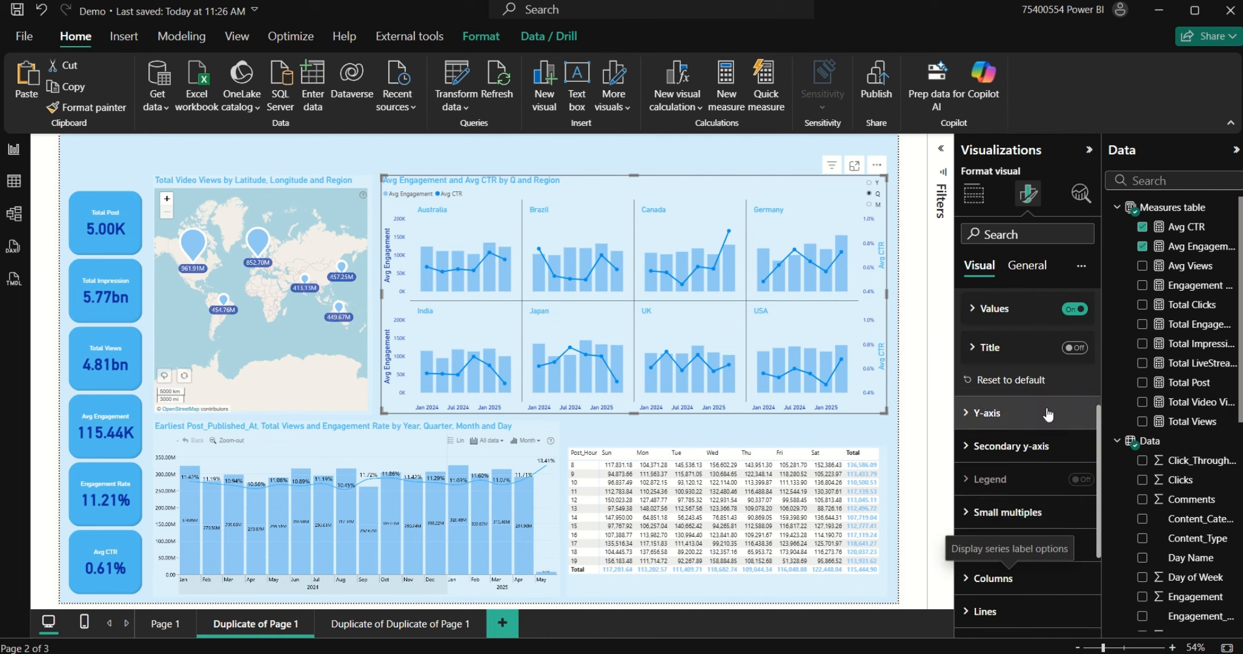
pyautogui.click(1027, 512)
pyautogui.scroll(-4, 1032, 510)
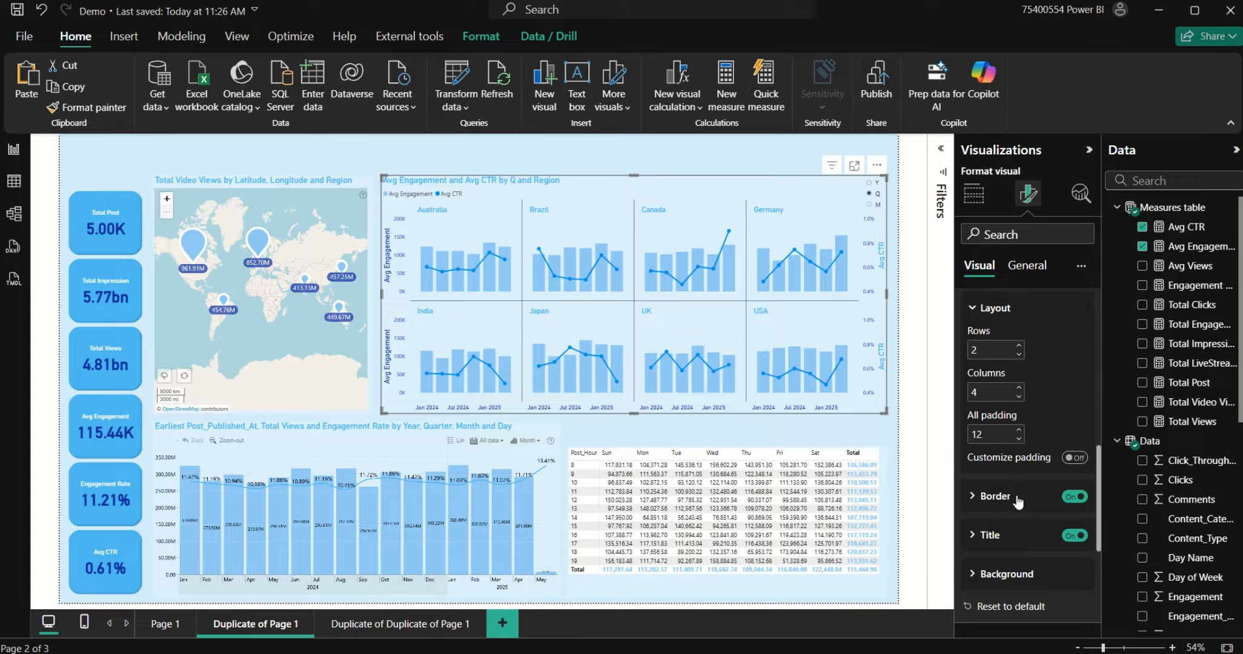
pyautogui.click(1018, 498)
pyautogui.scroll(-1, 1012, 533)
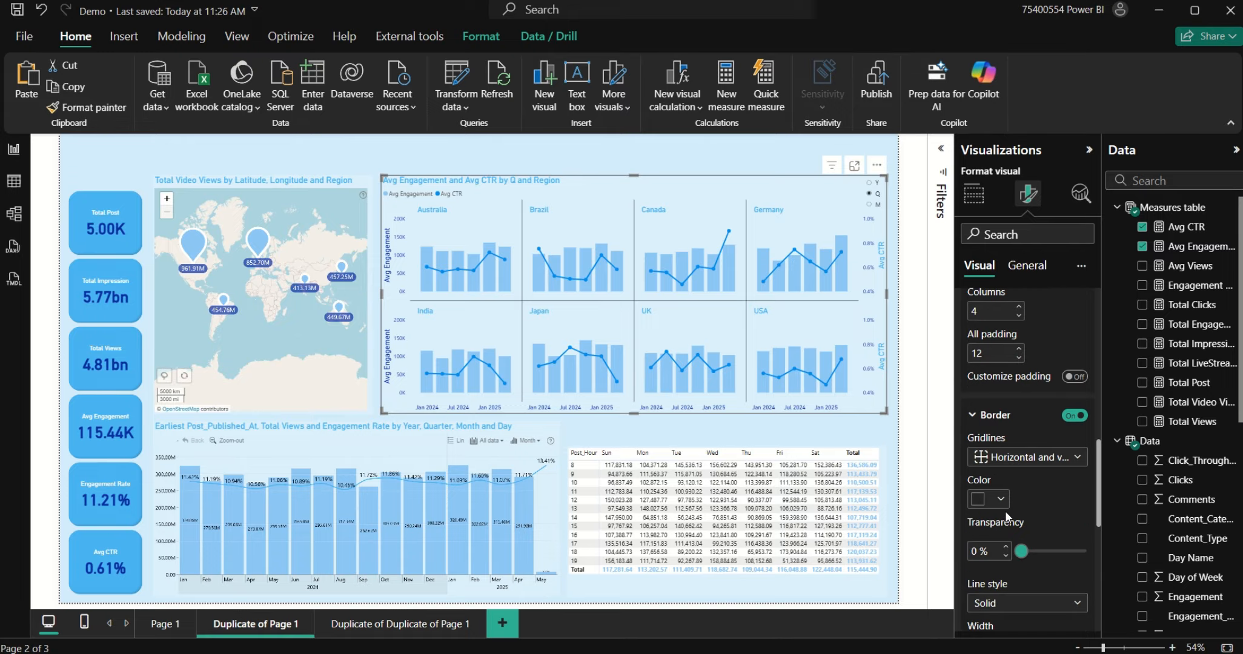
pyautogui.click(1001, 499)
pyautogui.click(990, 431)
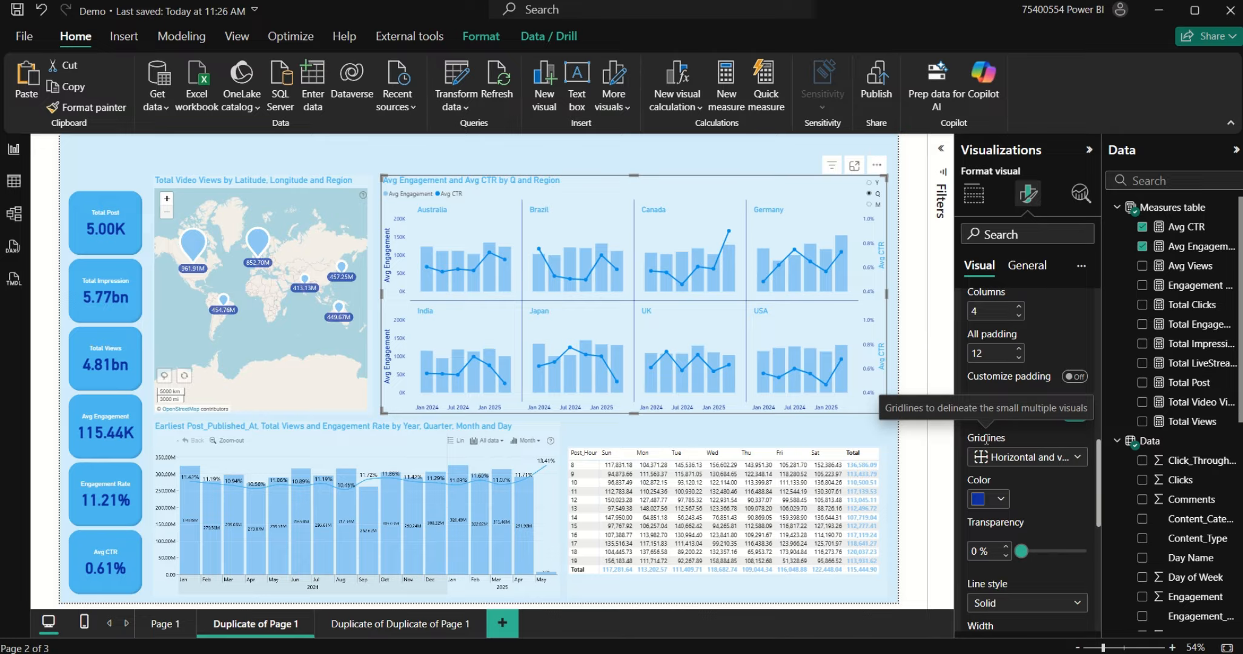
pyautogui.scroll(-3, 1000, 582)
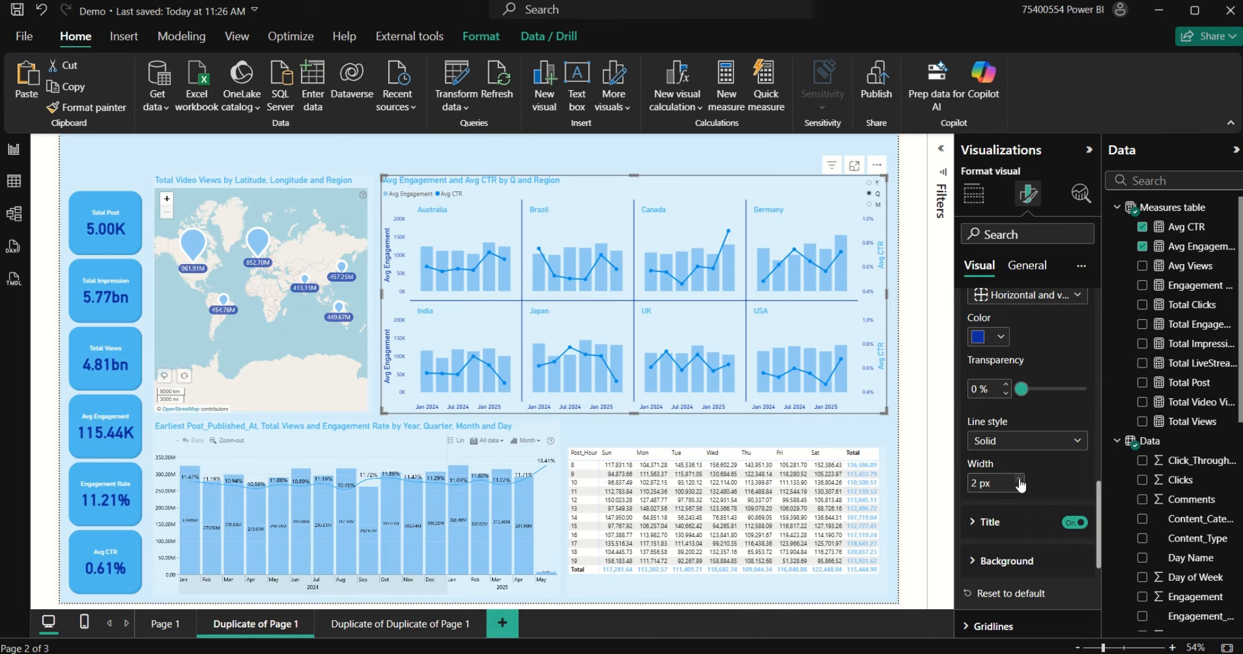
pyautogui.click(608, 157)
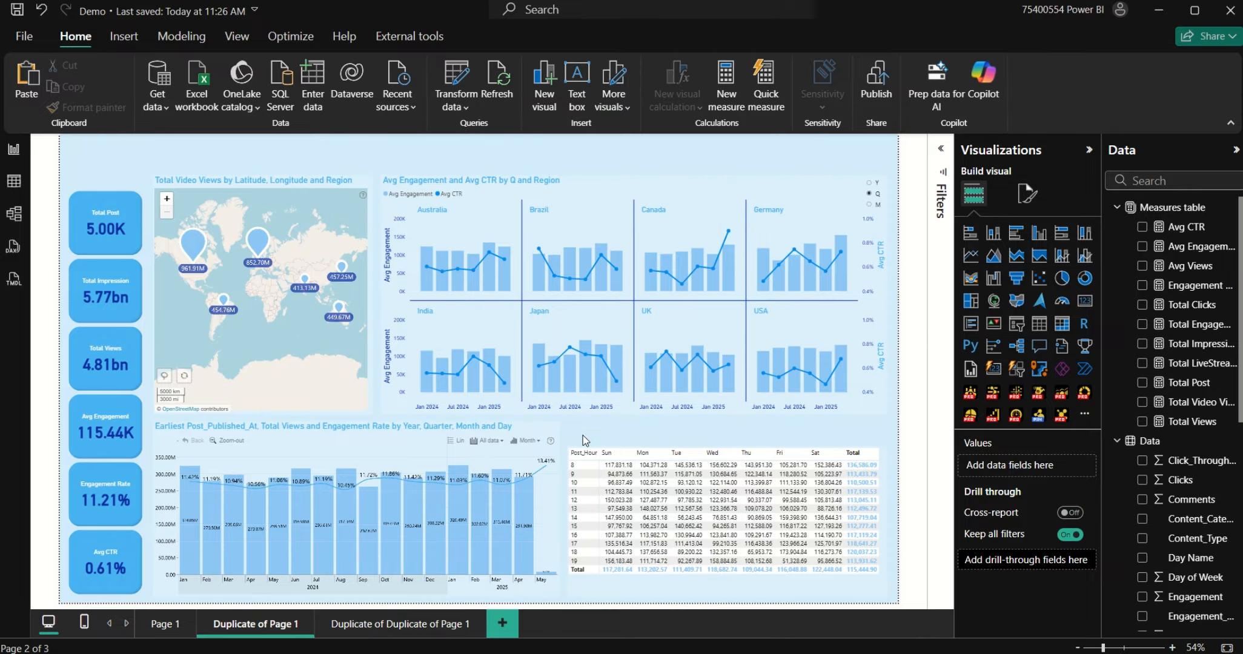
# Step: Set the outline color of the Engagement Rate line in the Total Views timeline chart to bright medium blue
pyautogui.click(426, 432)
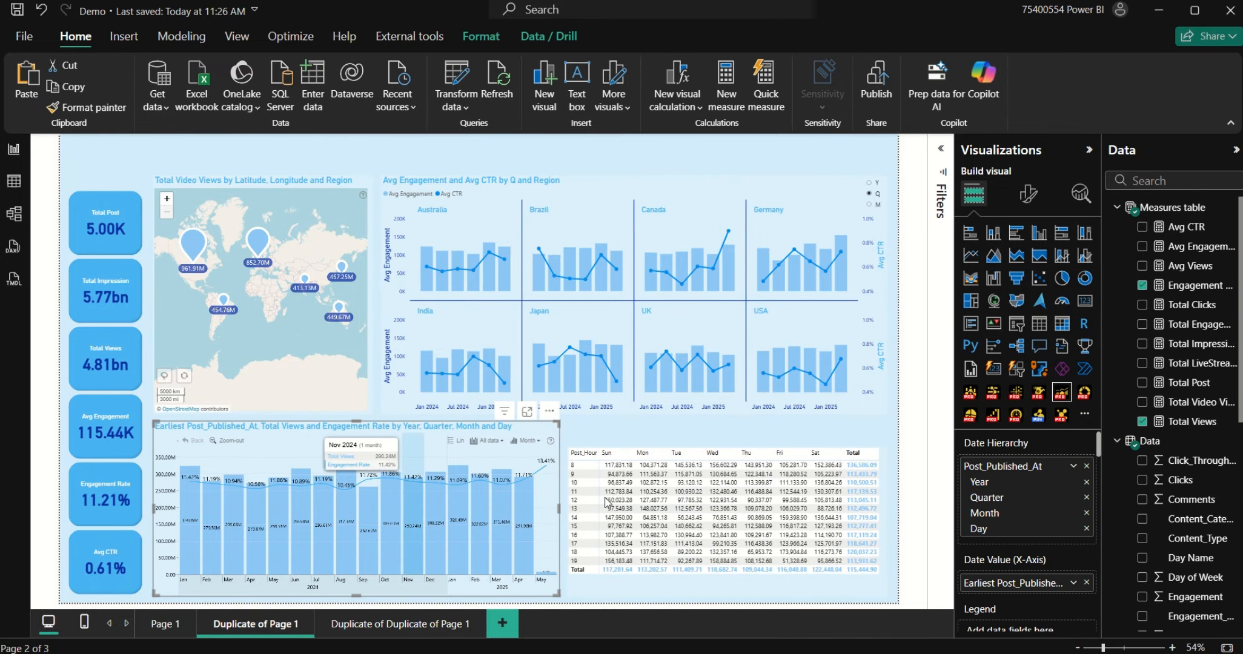
pyautogui.click(1028, 194)
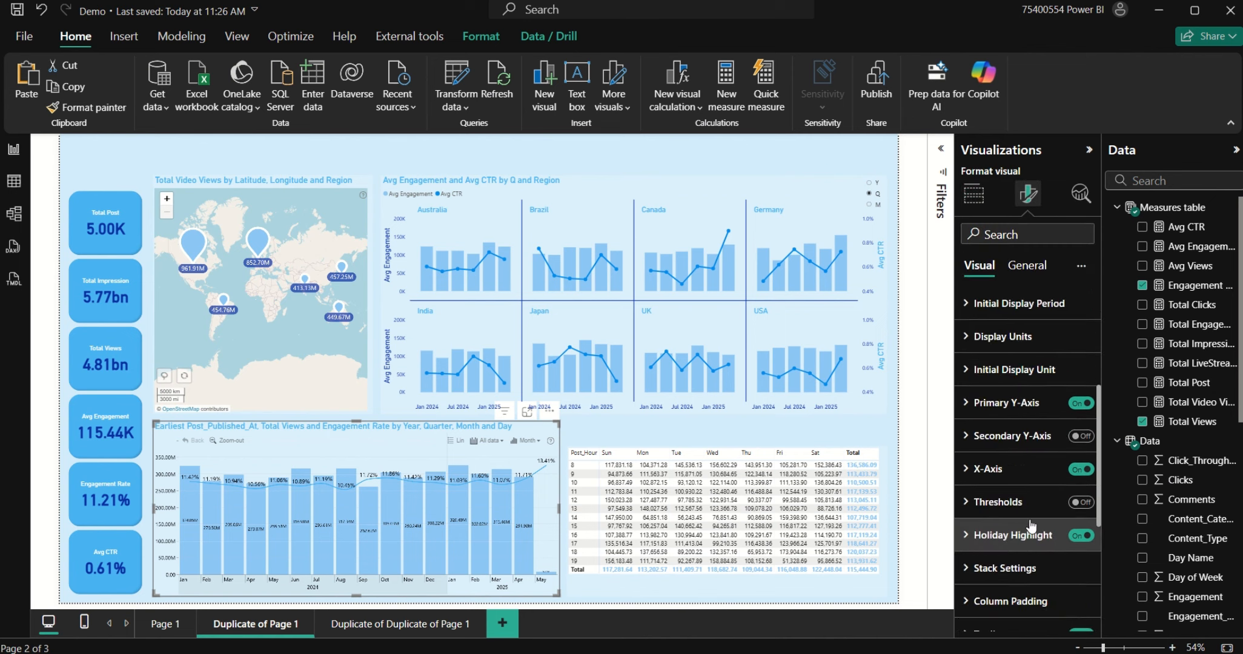
pyautogui.scroll(-5, 1033, 545)
pyautogui.click(1032, 587)
pyautogui.scroll(-5, 1034, 615)
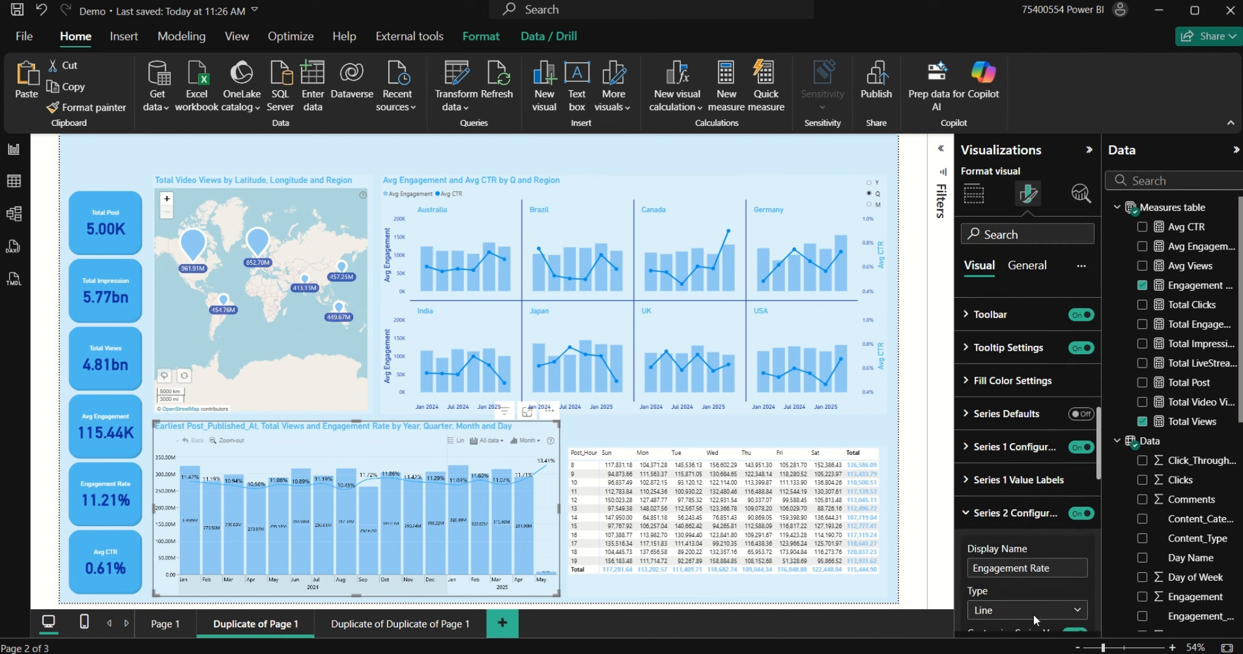
pyautogui.click(1001, 418)
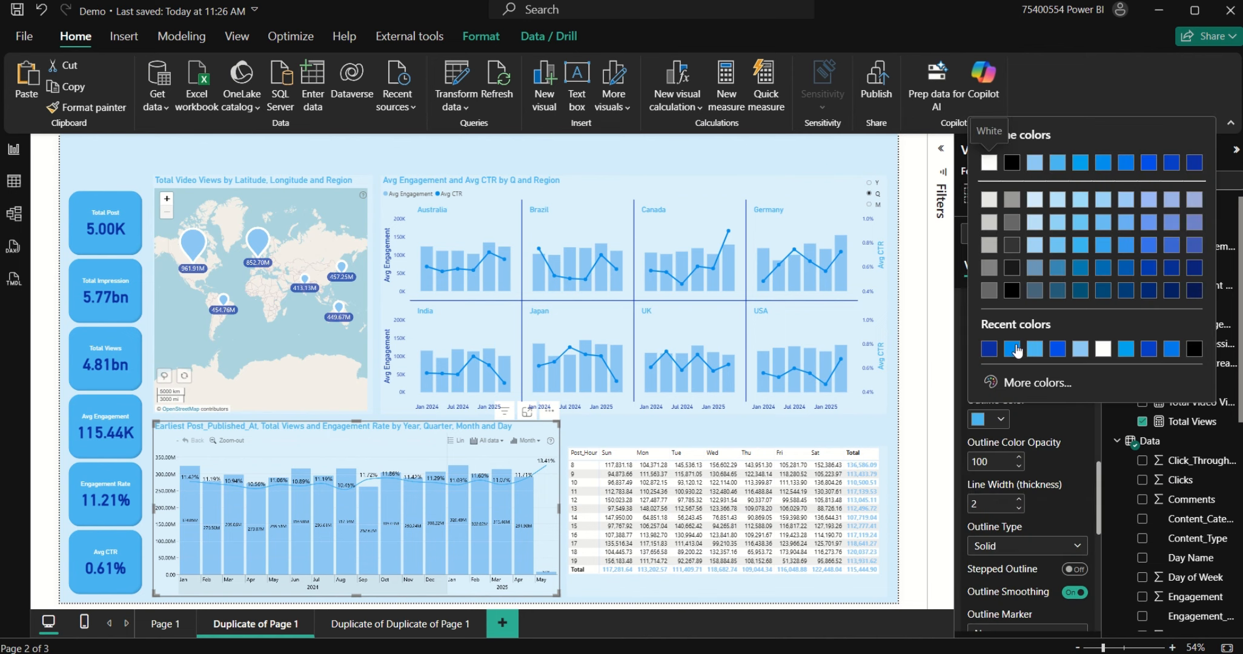
pyautogui.click(1013, 350)
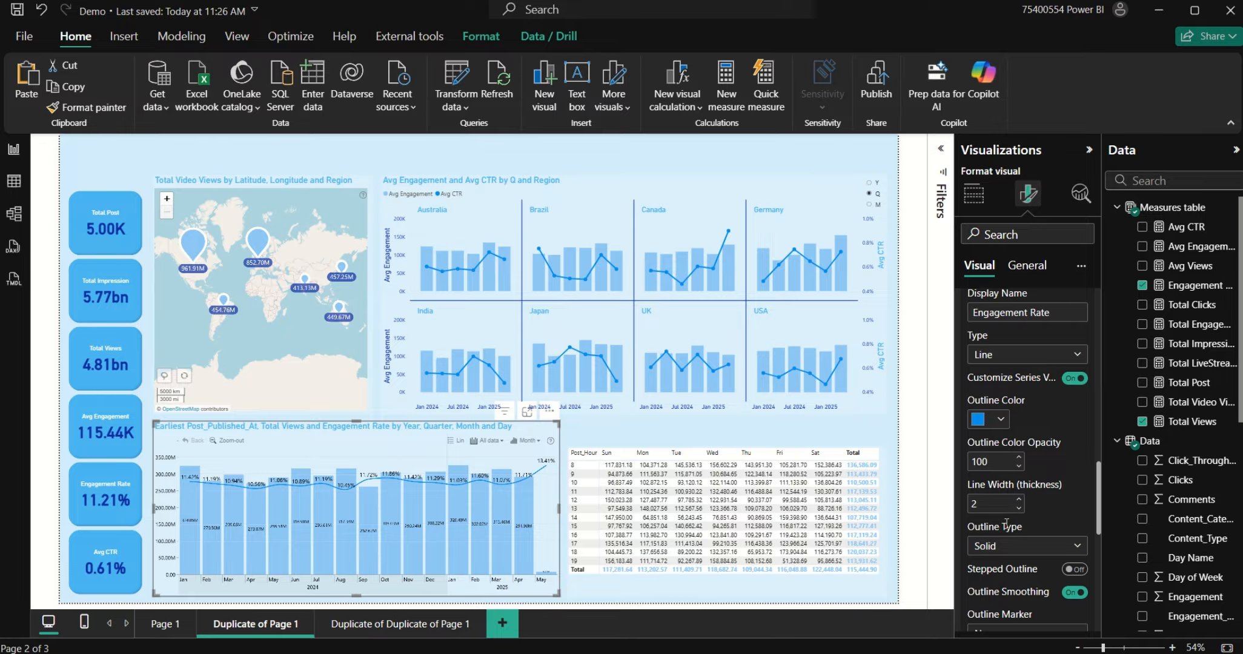
# Step: Set the font color of the Series 1 value labels in the timeline chart to dark blue
pyautogui.click(1059, 556)
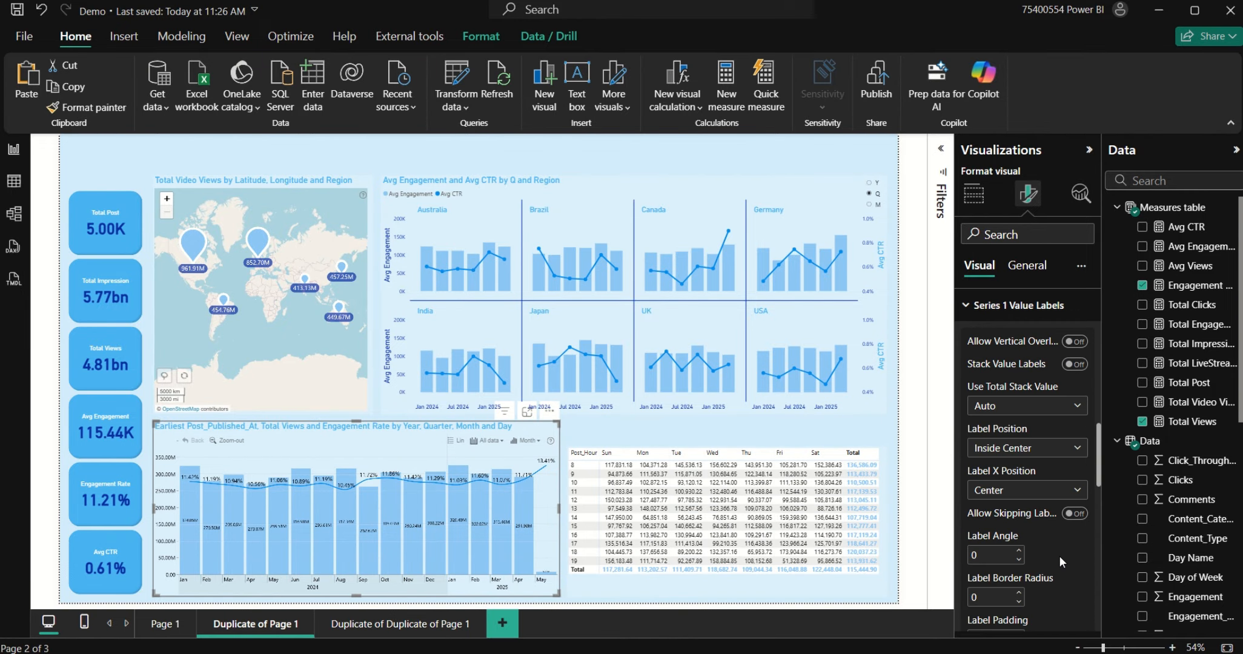
pyautogui.scroll(-5, 1047, 530)
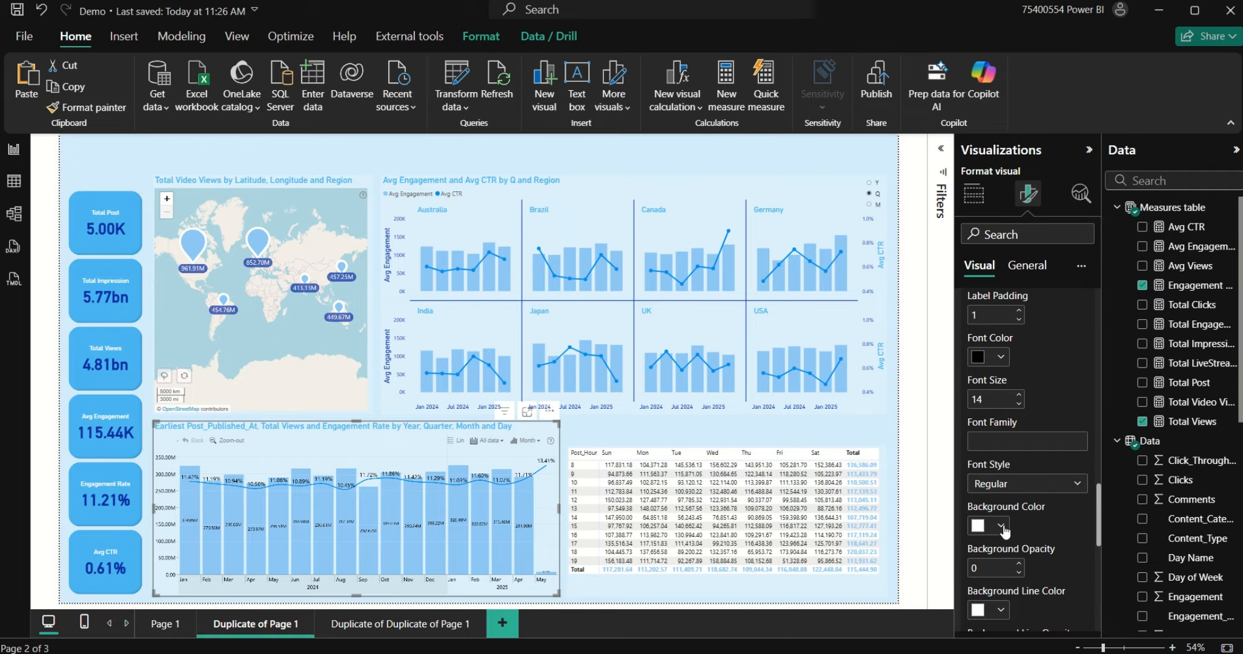
pyautogui.scroll(-3, 1000, 599)
pyautogui.scroll(-4, 997, 588)
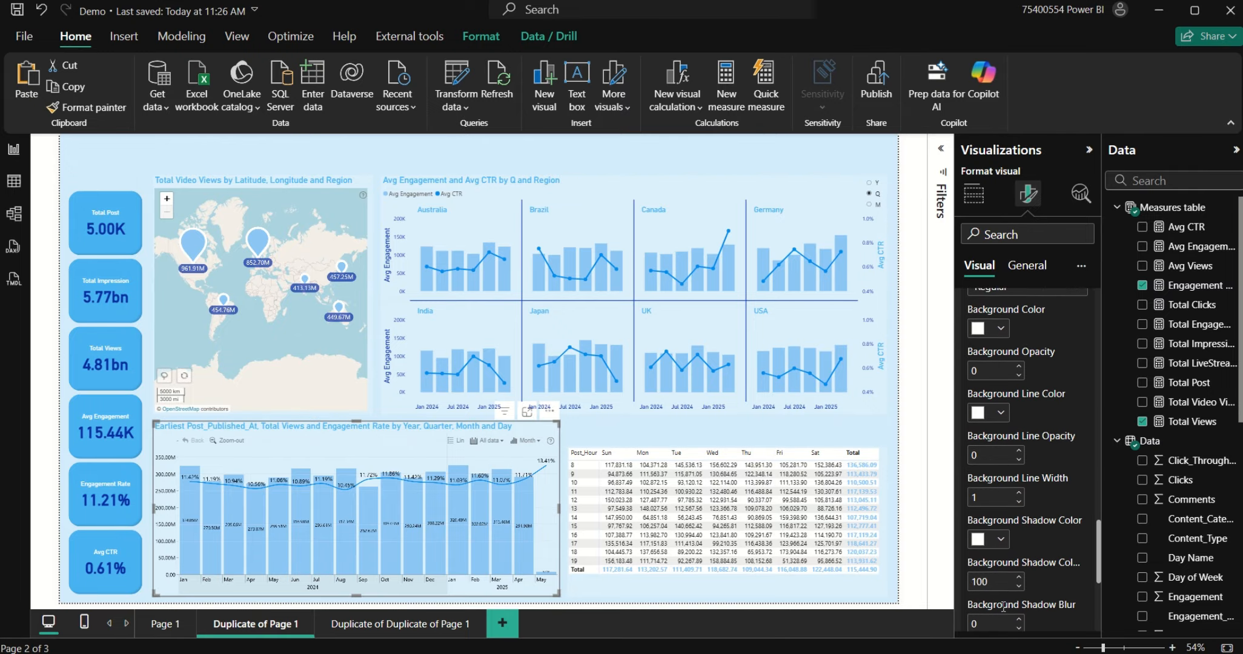
pyautogui.rightClick(1000, 590)
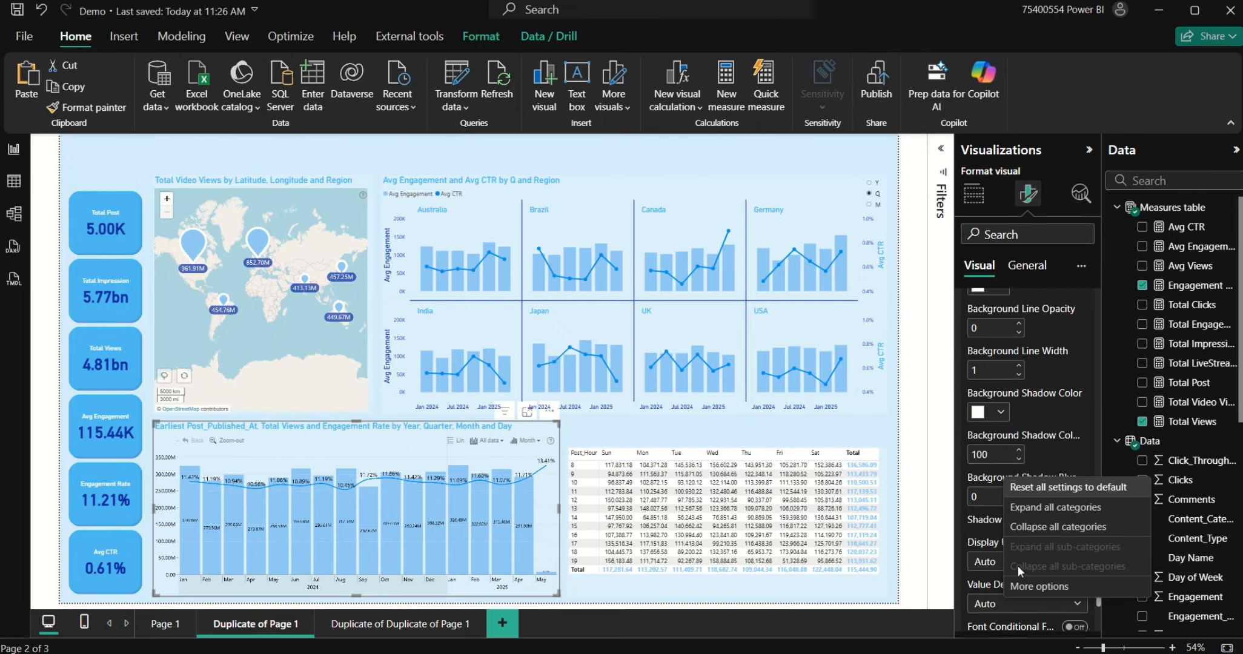
pyautogui.click(1087, 417)
pyautogui.scroll(-2, 1024, 453)
pyautogui.scroll(5, 1010, 454)
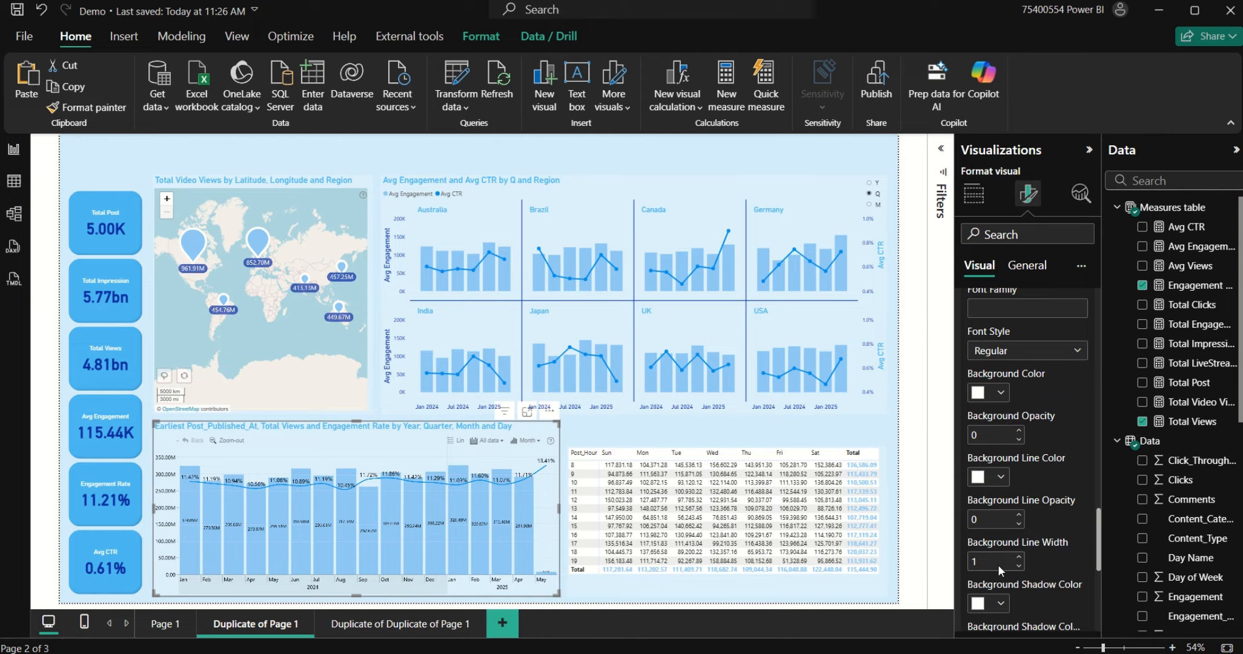
pyautogui.scroll(-5, 997, 564)
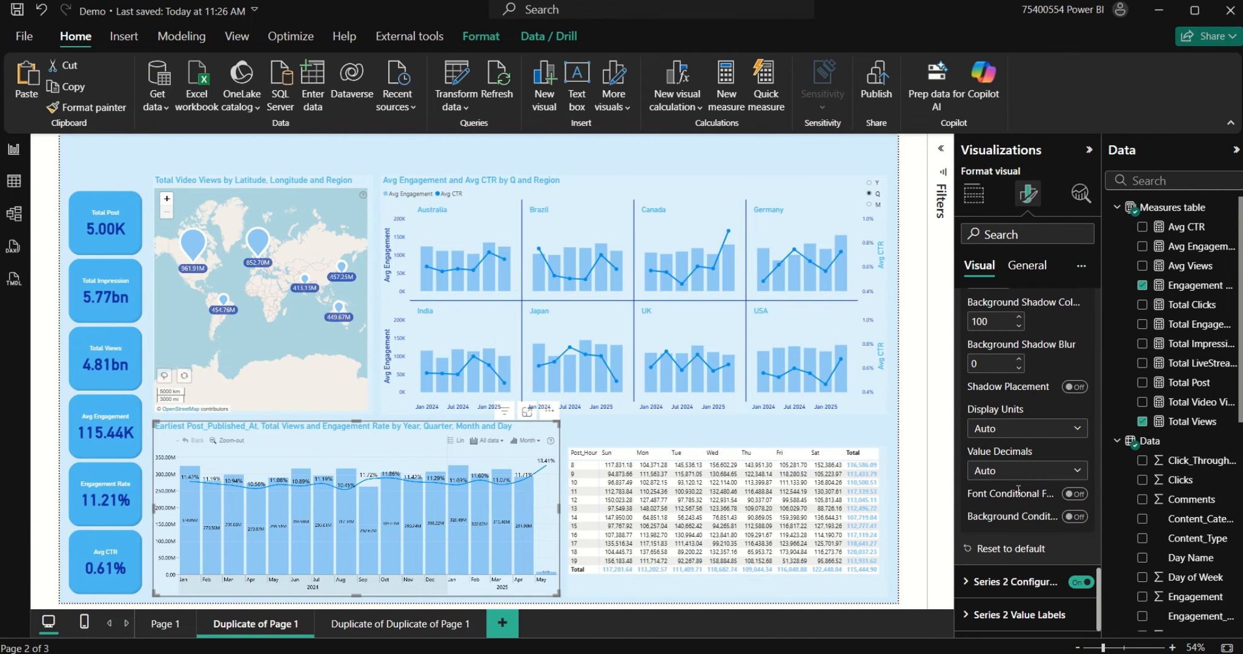
pyautogui.scroll(4, 1019, 490)
pyautogui.click(982, 386)
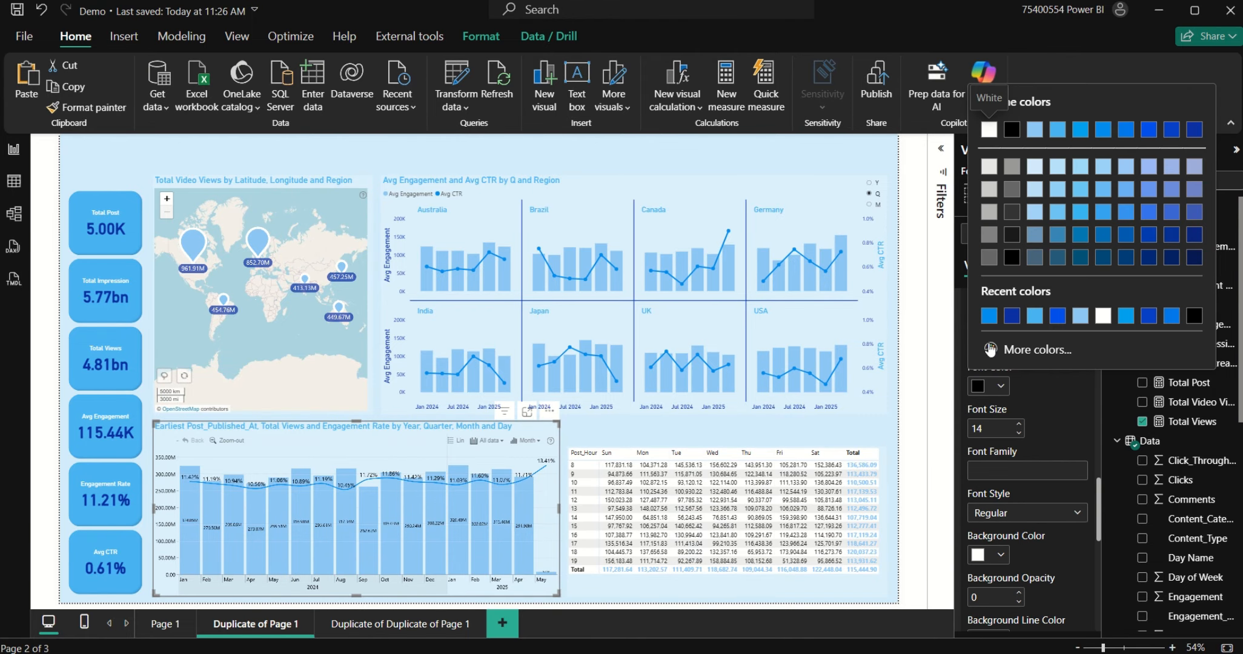
pyautogui.click(1012, 315)
# Step: Set the font color of the Series 2 value labels in the timeline chart to dark blue
pyautogui.scroll(-5, 1025, 585)
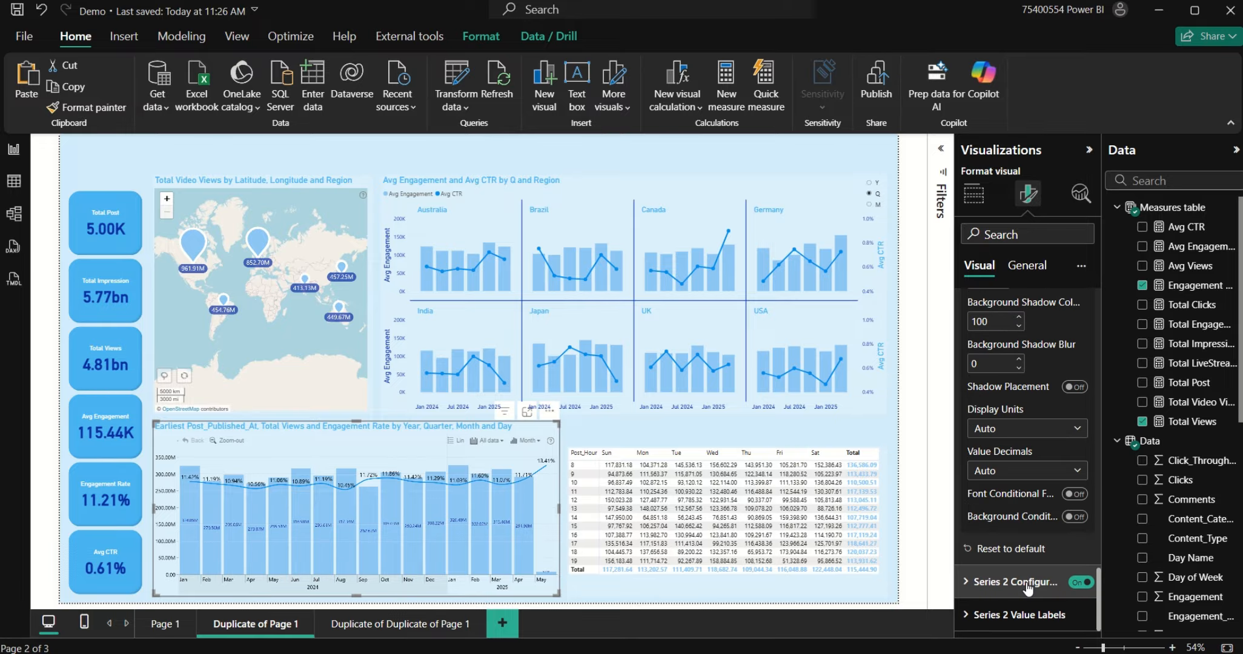
pyautogui.scroll(-5, 1022, 617)
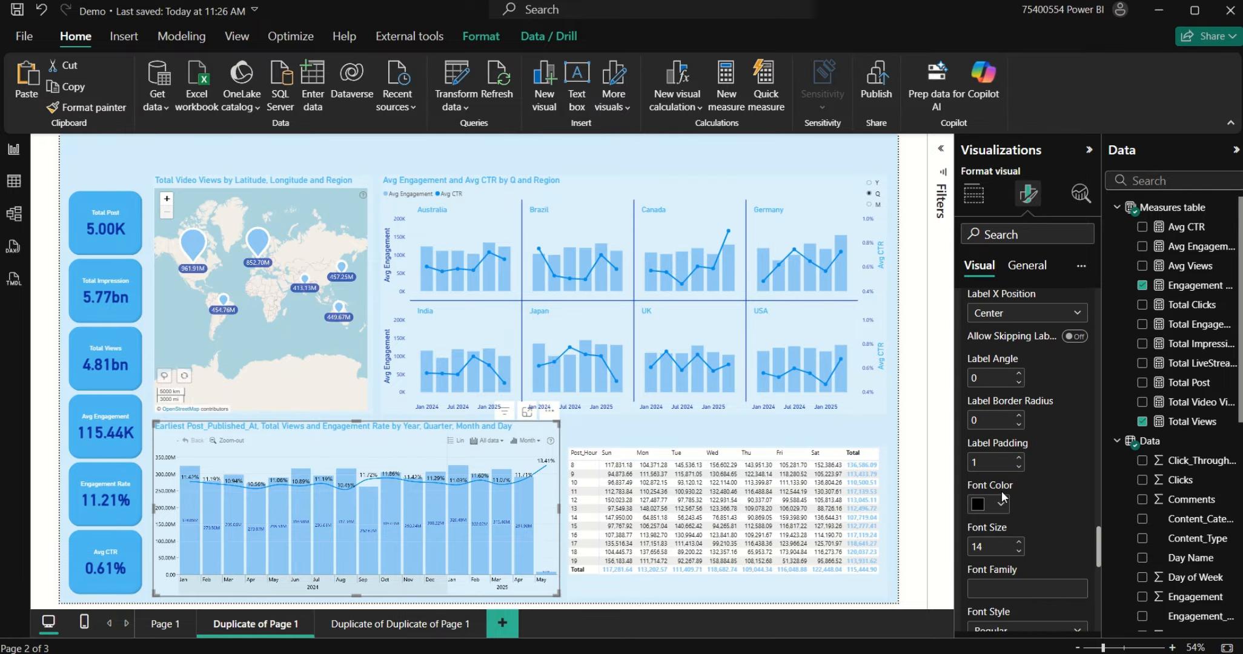
pyautogui.click(1000, 503)
pyautogui.click(987, 434)
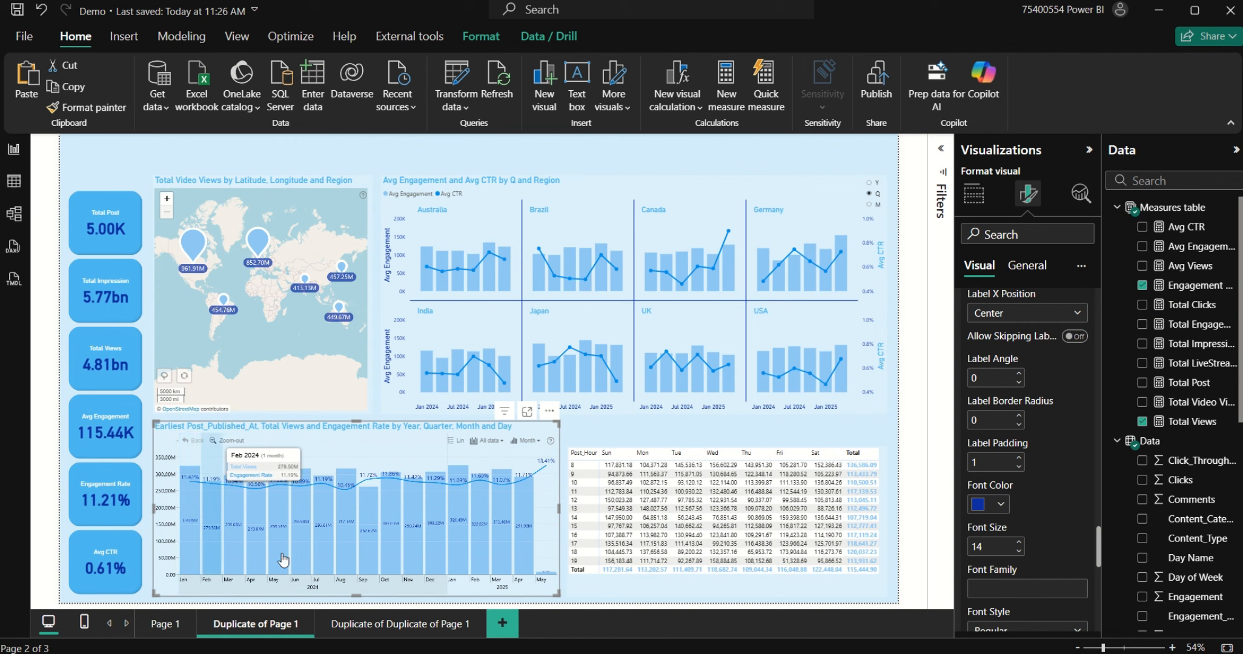
# Step: Widen the Total Views timeline chart slightly toward the matrix beside it
pyautogui.scroll(-5, 1047, 500)
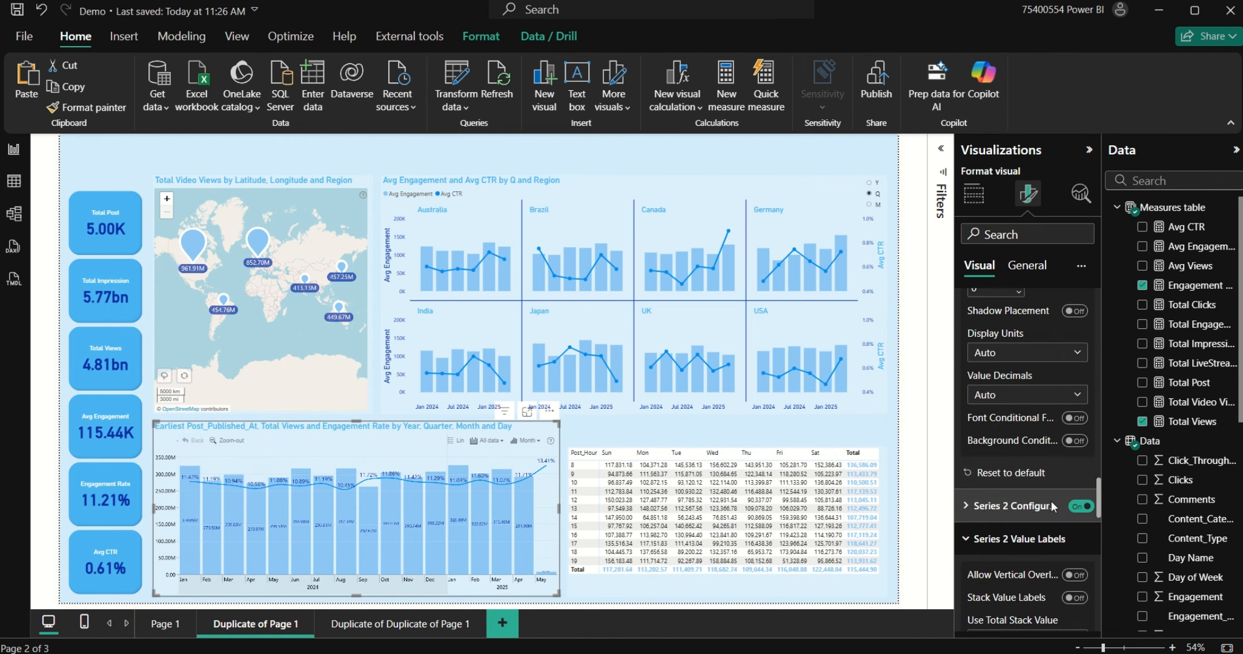
pyautogui.scroll(-3, 1040, 501)
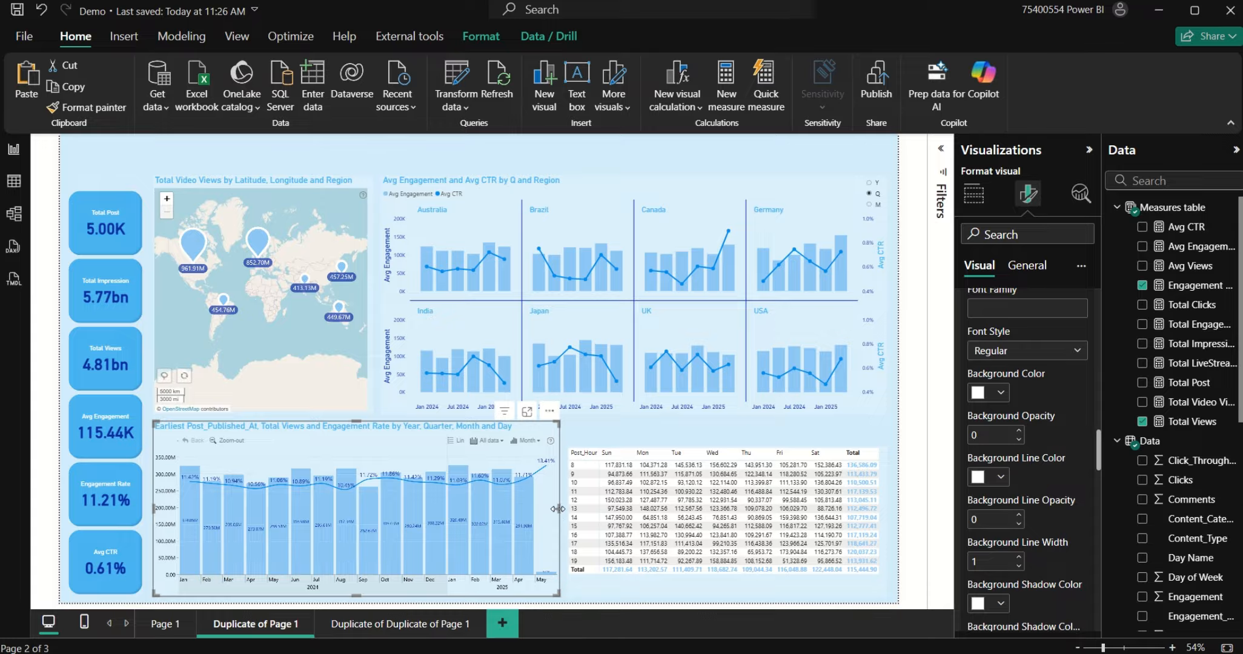
pyautogui.moveTo(557, 509); pyautogui.dragTo(570, 508)
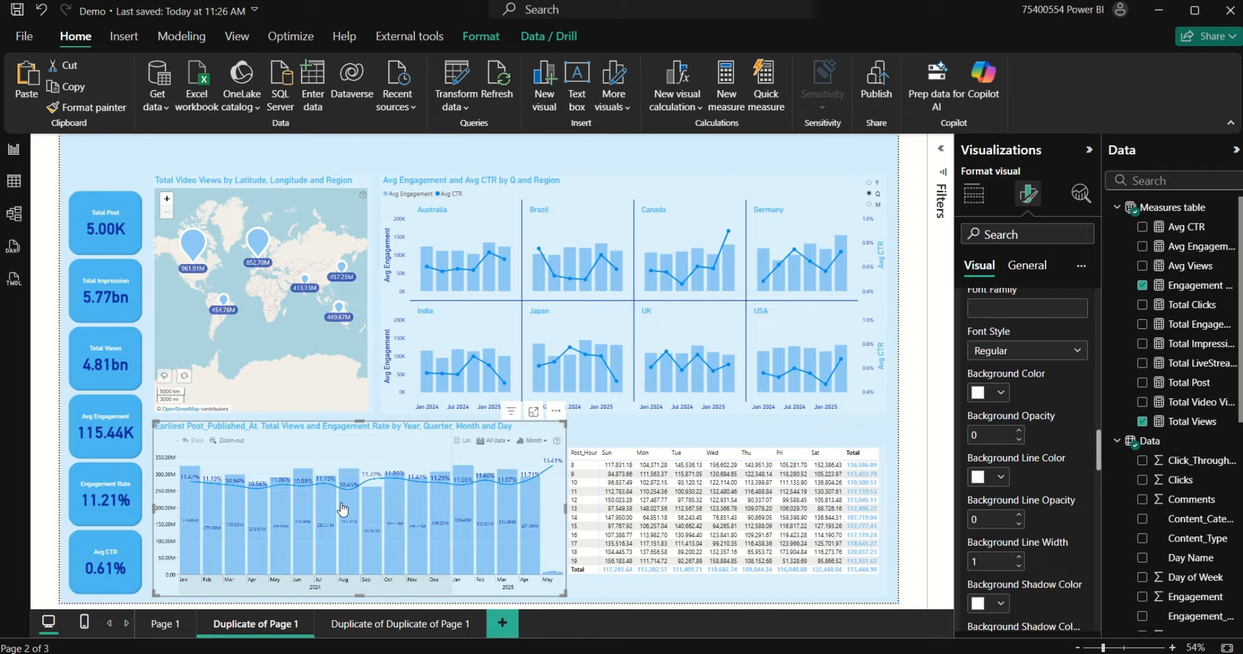
# Step: Pull the matrix's near edge away from the timeline chart and set its width to 722
pyautogui.click(832, 591)
pyautogui.moveTo(566, 521); pyautogui.dragTo(576, 528)
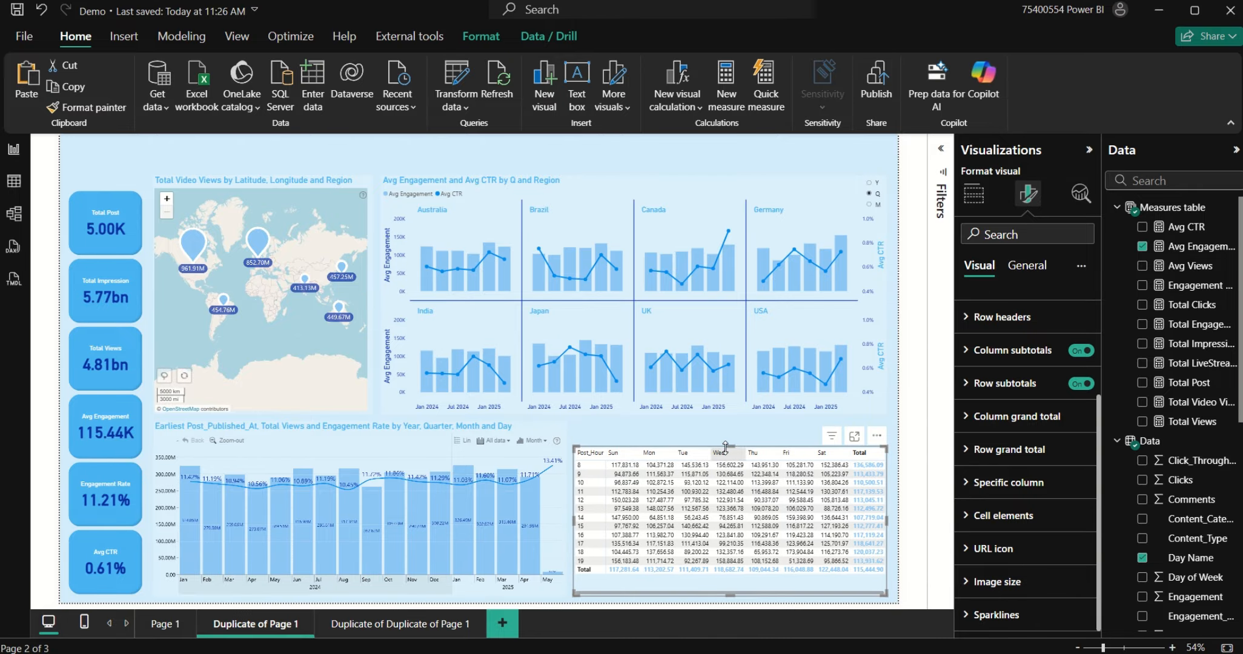
pyautogui.moveTo(726, 447)
pyautogui.mouseDown()
pyautogui.moveTo(726, 436)
pyautogui.moveTo(726, 446)
pyautogui.mouseUp()
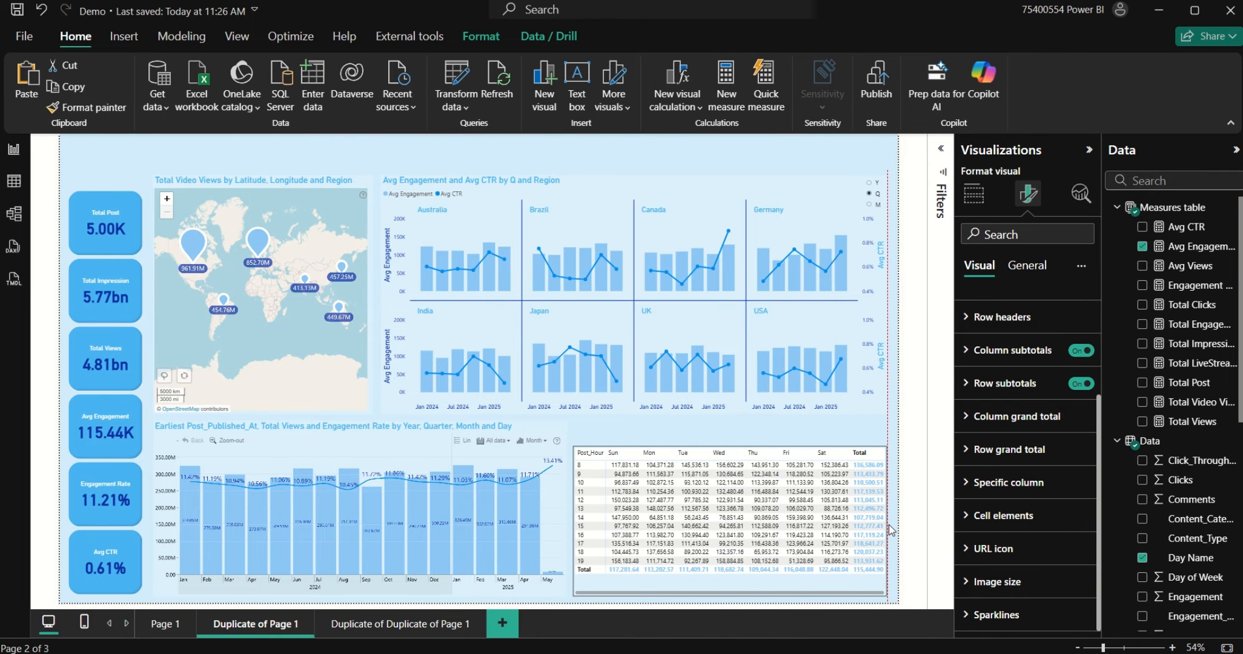
pyautogui.moveTo(892, 528)
pyautogui.mouseDown()
pyautogui.moveTo(852, 525)
pyautogui.moveTo(891, 528)
pyautogui.mouseUp()
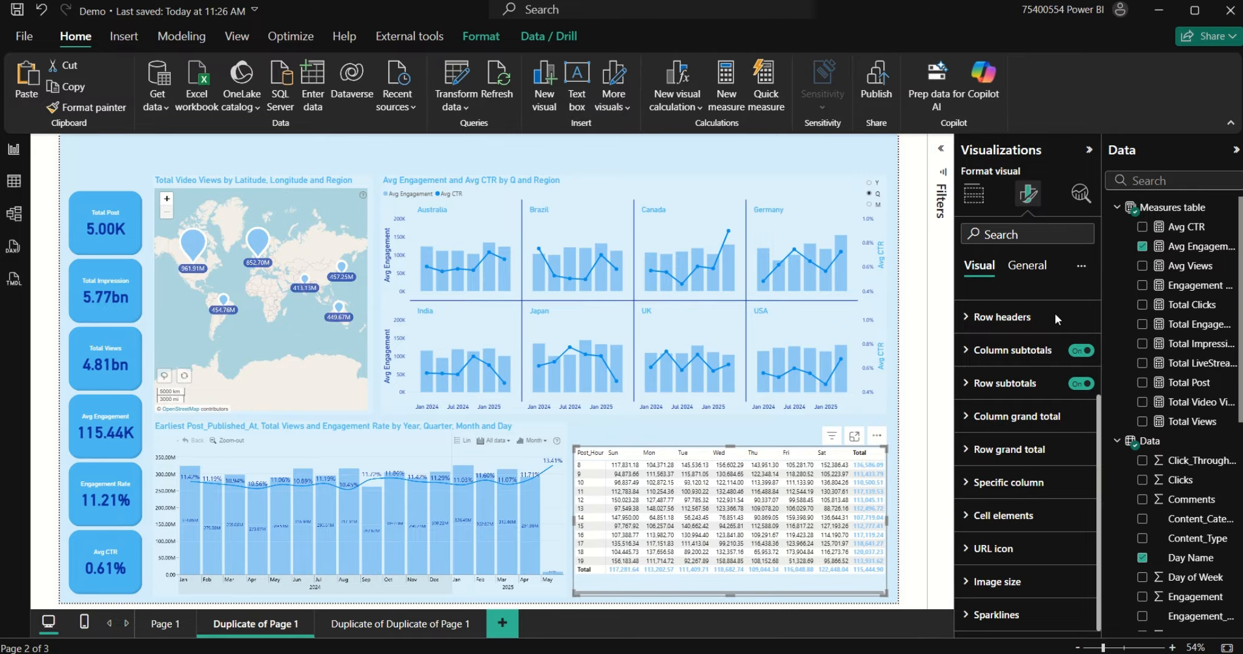
pyautogui.click(1028, 266)
pyautogui.click(1025, 319)
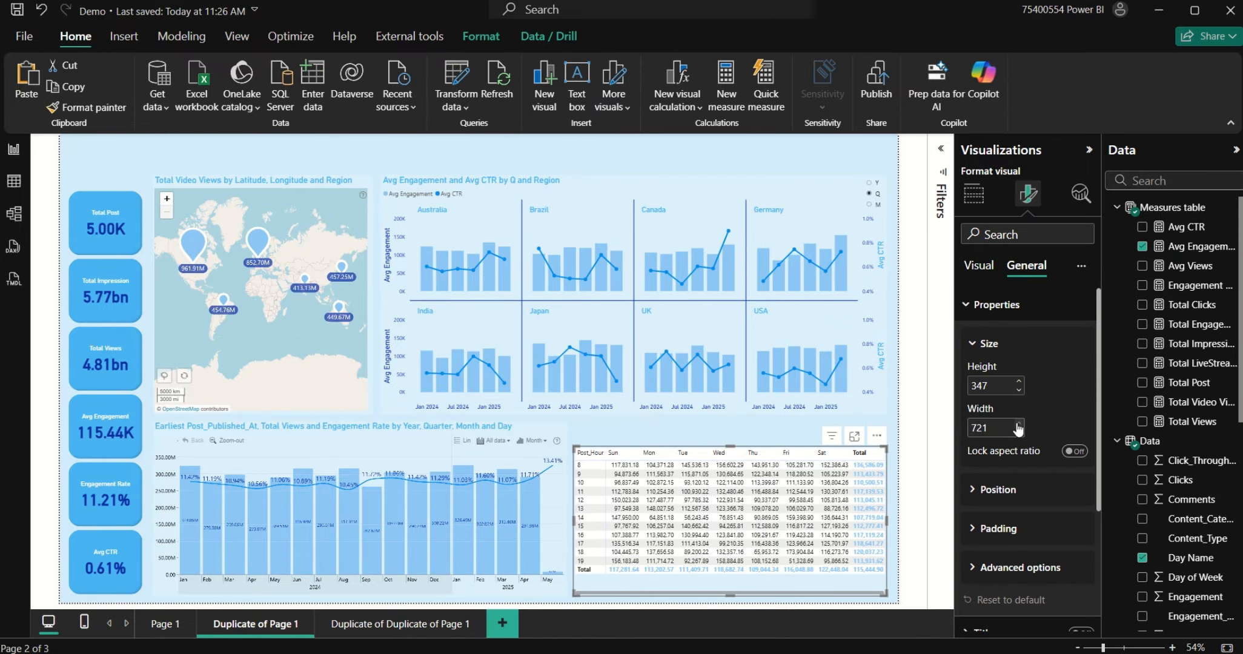
pyautogui.click(1018, 423)
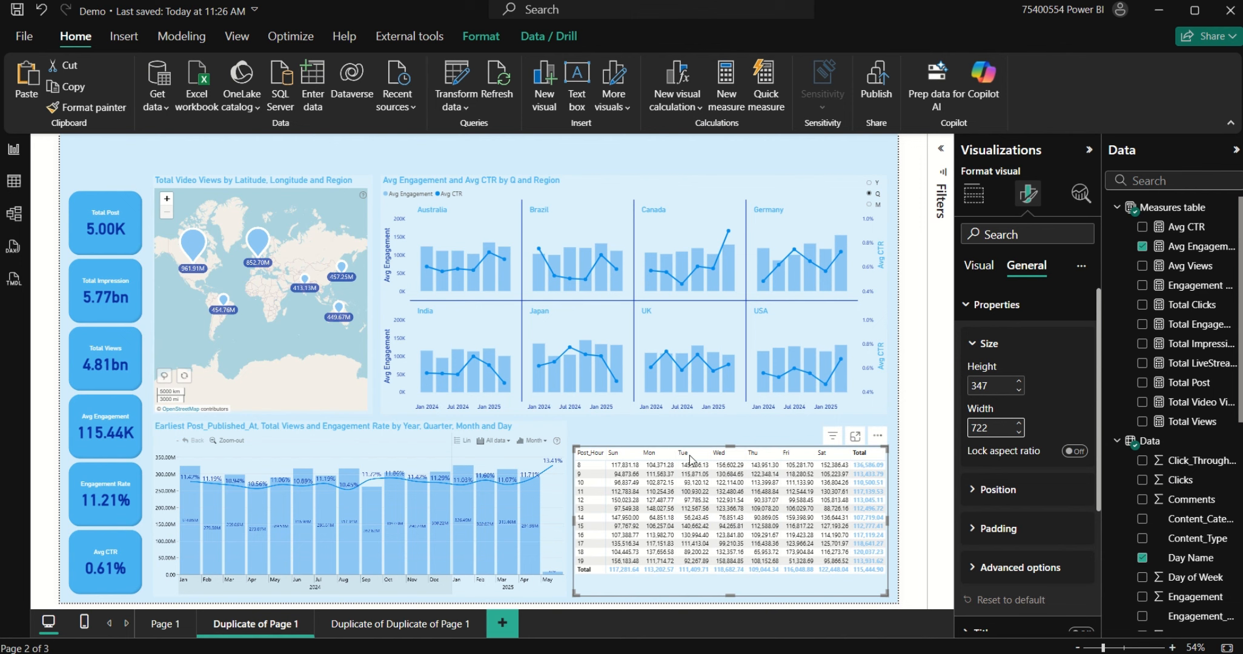
pyautogui.click(647, 432)
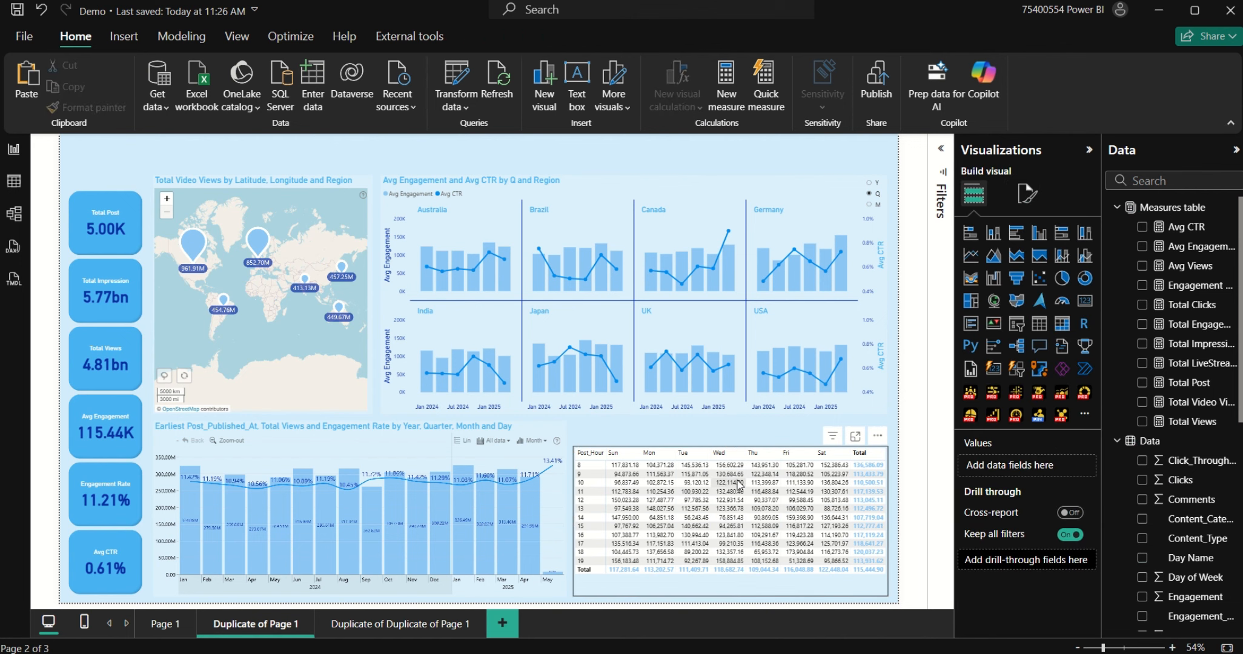
# Step: Set the matrix's style preset to None
pyautogui.click(644, 587)
pyautogui.click(1026, 194)
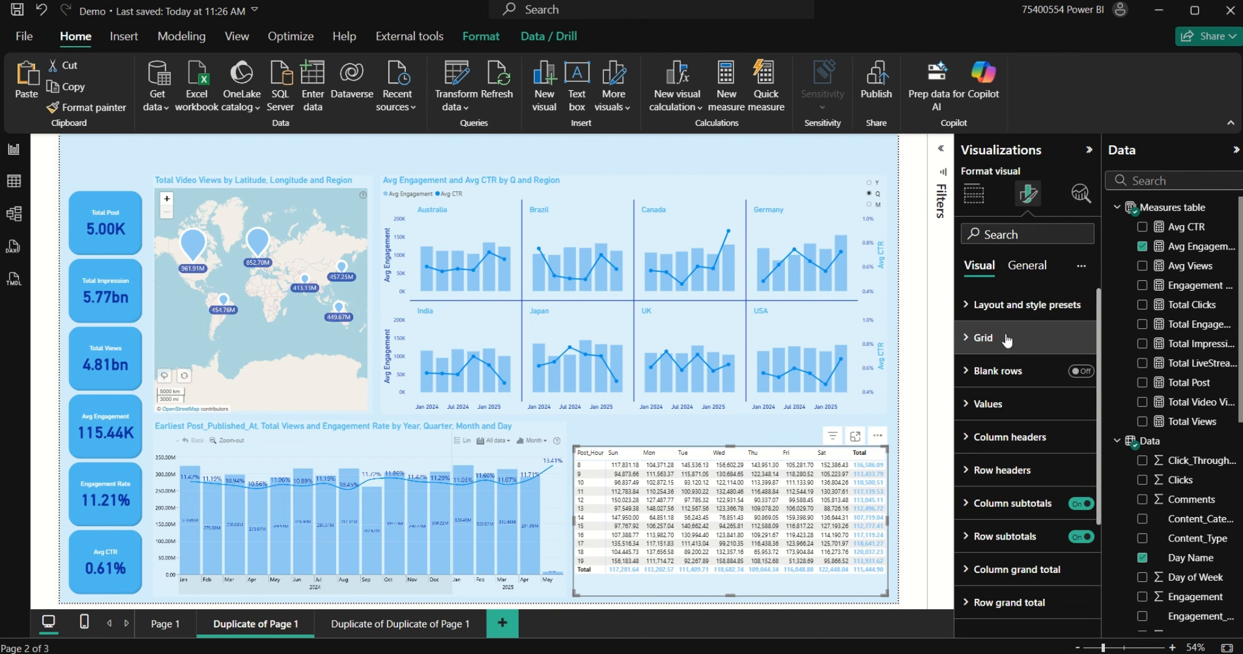
pyautogui.click(1027, 305)
pyautogui.click(1016, 363)
pyautogui.click(1006, 405)
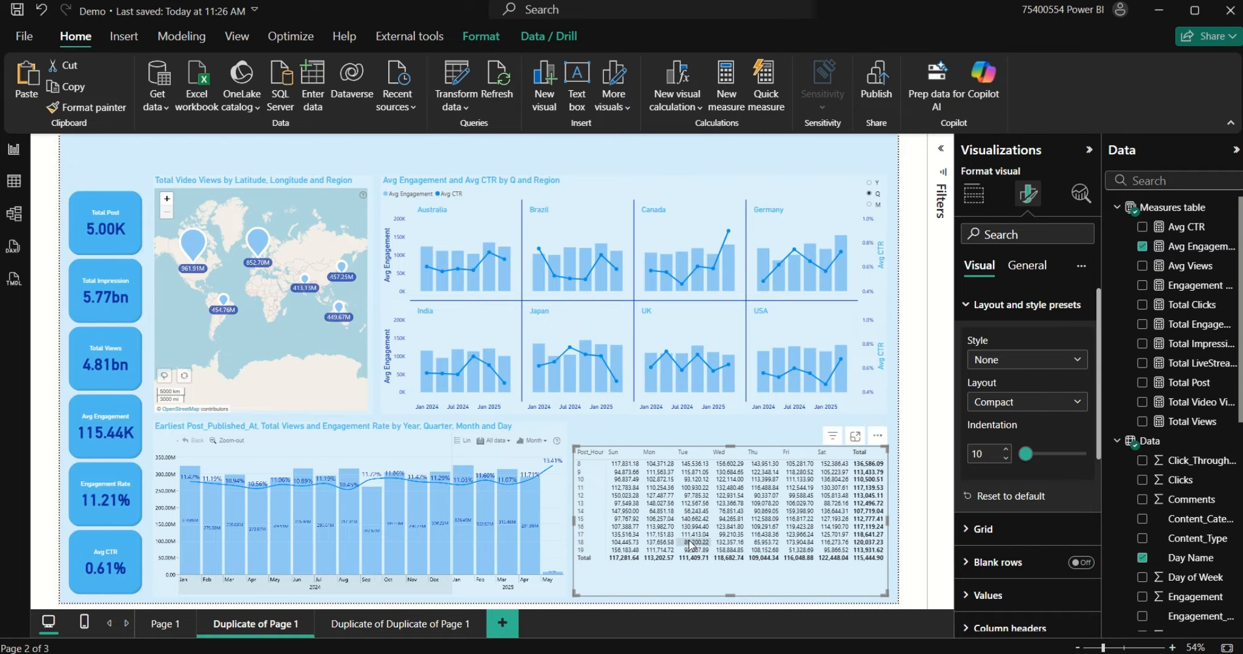
# Step: Turn on background color formatting for the matrix's Avg Engagement cells
pyautogui.scroll(-5, 1000, 521)
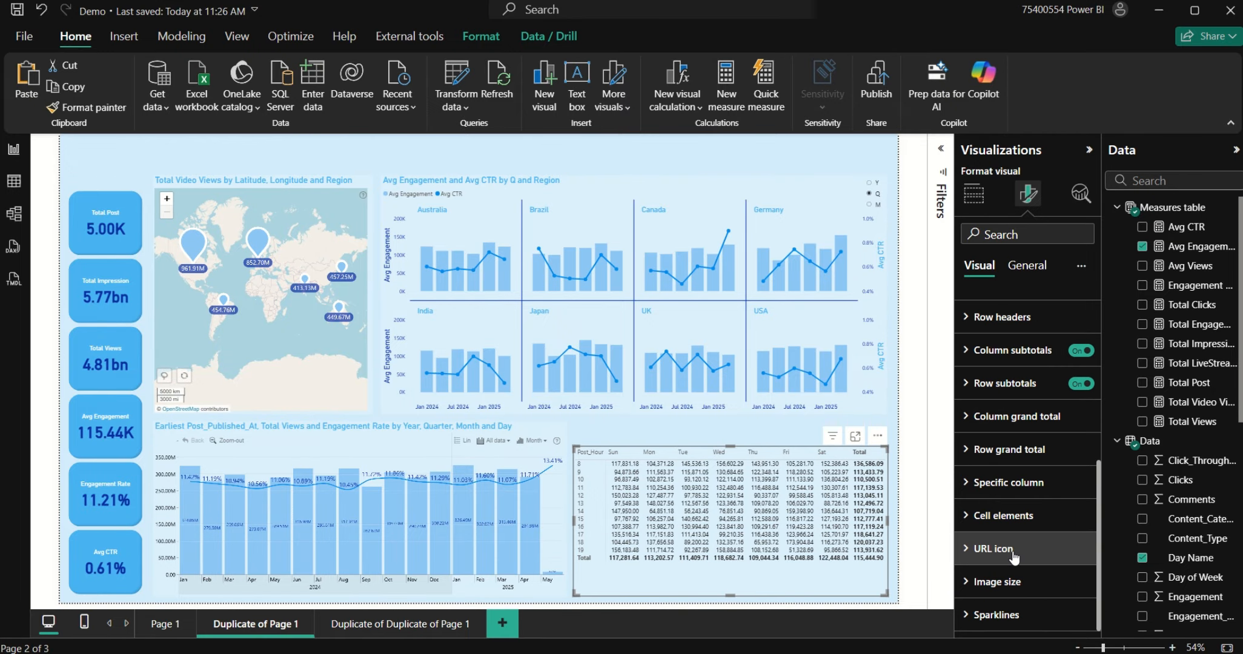
pyautogui.click(1012, 515)
pyautogui.scroll(-3, 1028, 530)
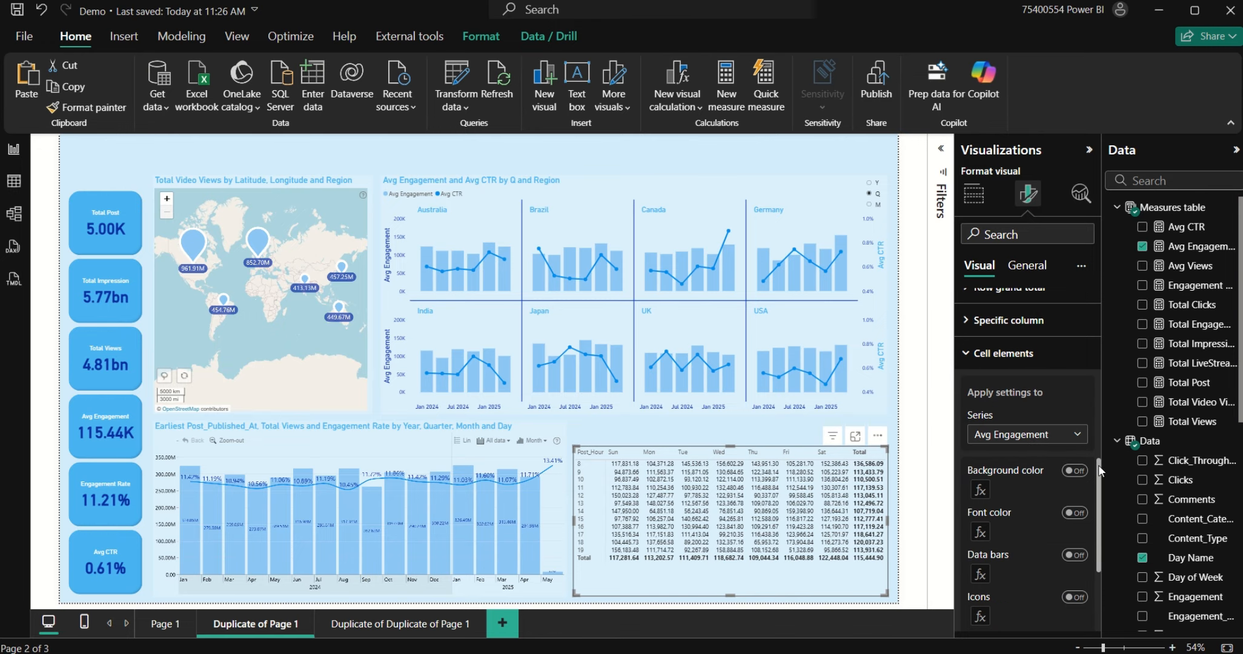
pyautogui.click(1075, 471)
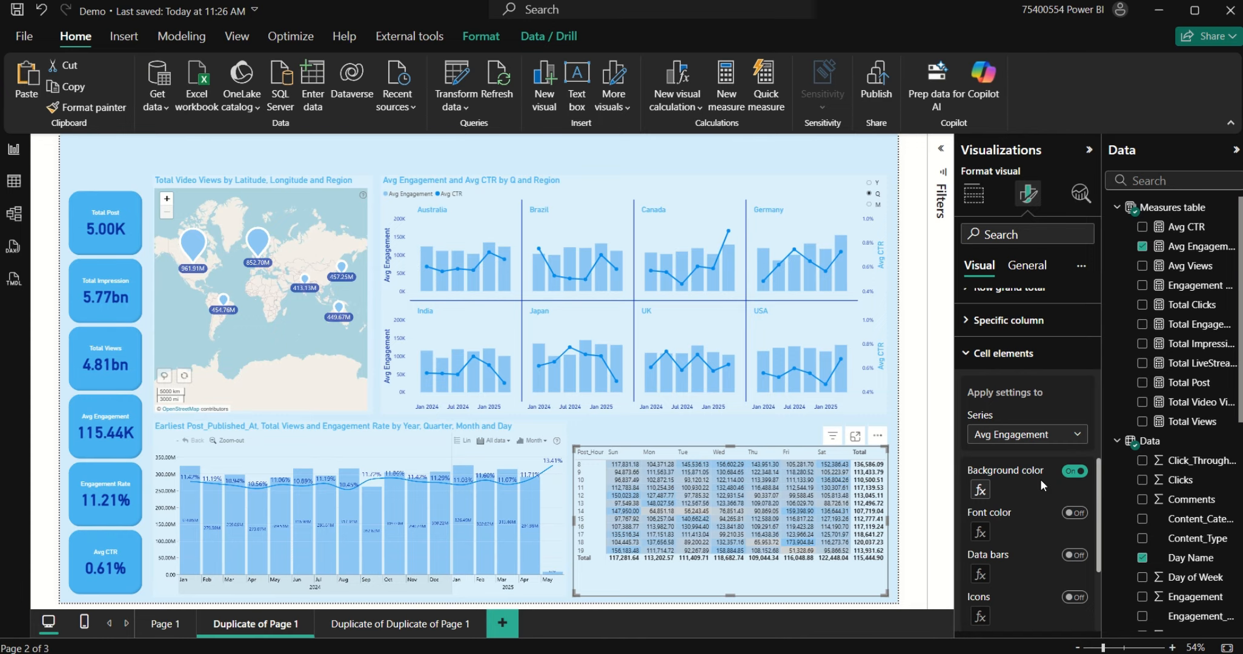
# Step: Set the Avg Engagement background gradient to pale blue for the lowest value and dark blue #0B31A5 for the highest
pyautogui.click(981, 489)
pyautogui.click(953, 301)
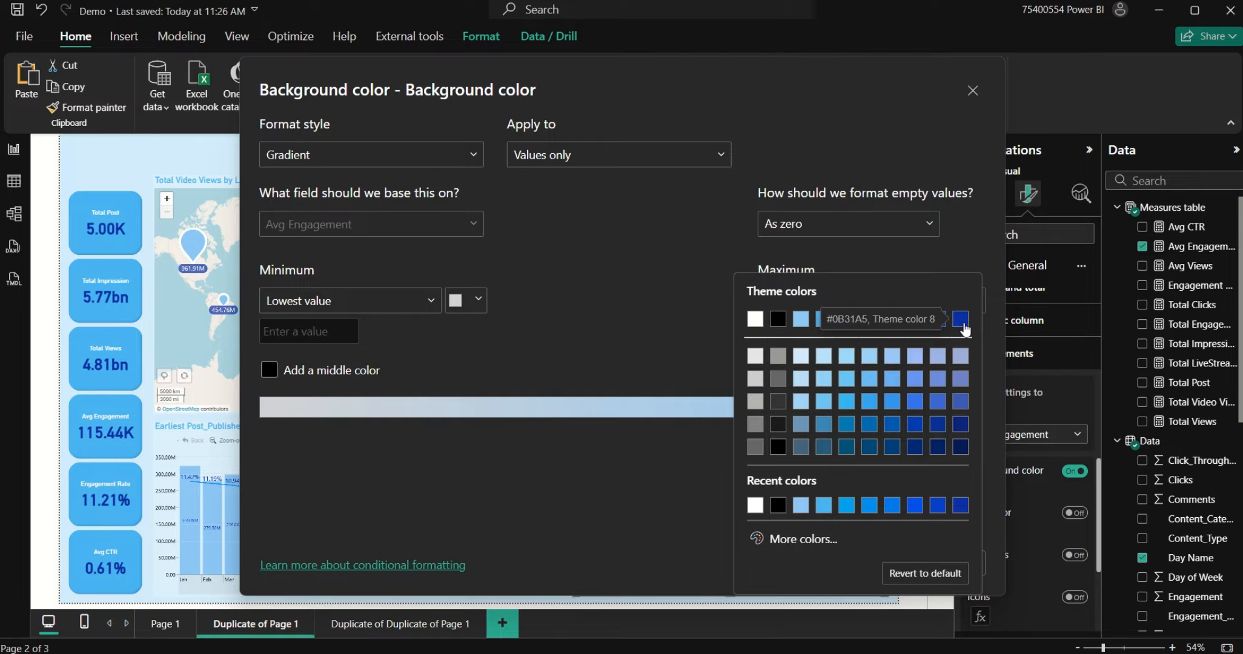
pyautogui.click(961, 319)
pyautogui.click(472, 301)
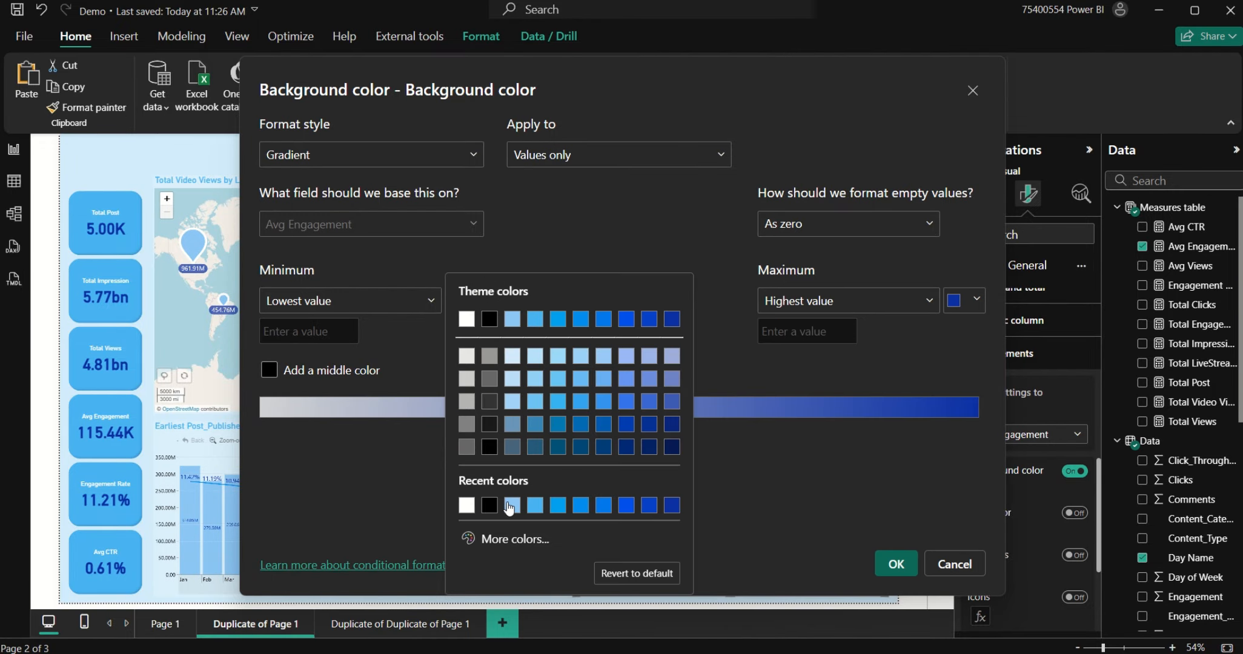
pyautogui.click(512, 357)
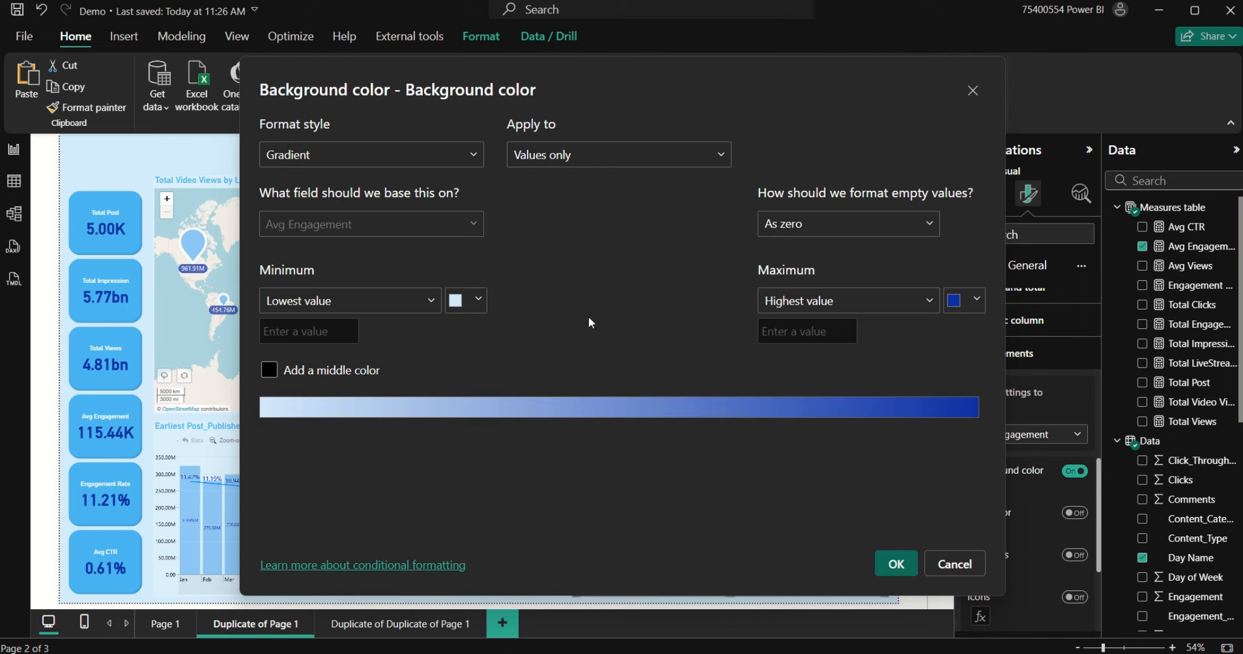
# Step: Add a bright medium blue middle color to the background gradient and apply the conditional formatting to the matrix
pyautogui.click(286, 365)
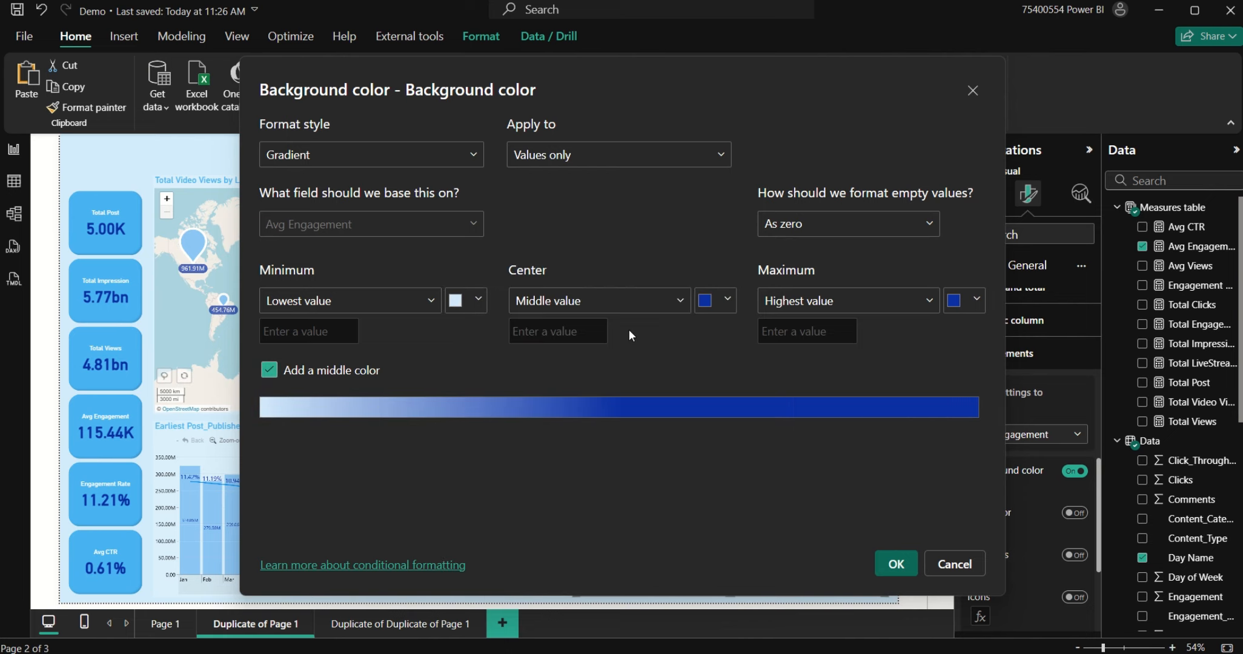
pyautogui.click(724, 318)
pyautogui.click(830, 505)
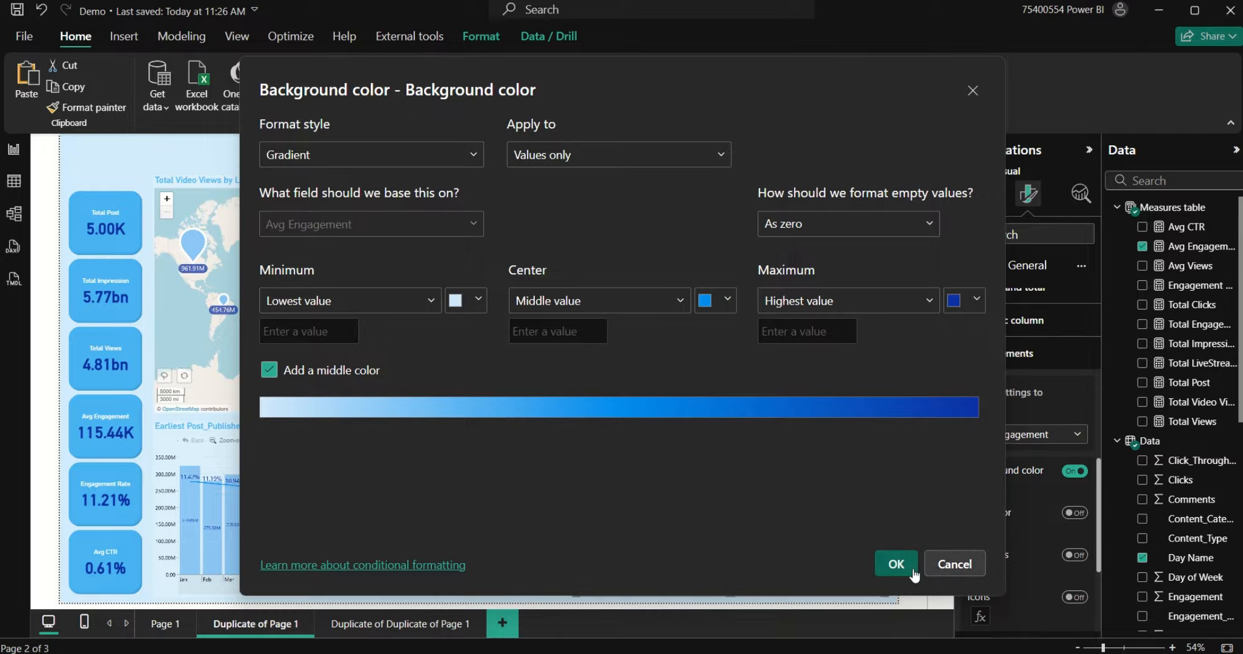
pyautogui.click(890, 566)
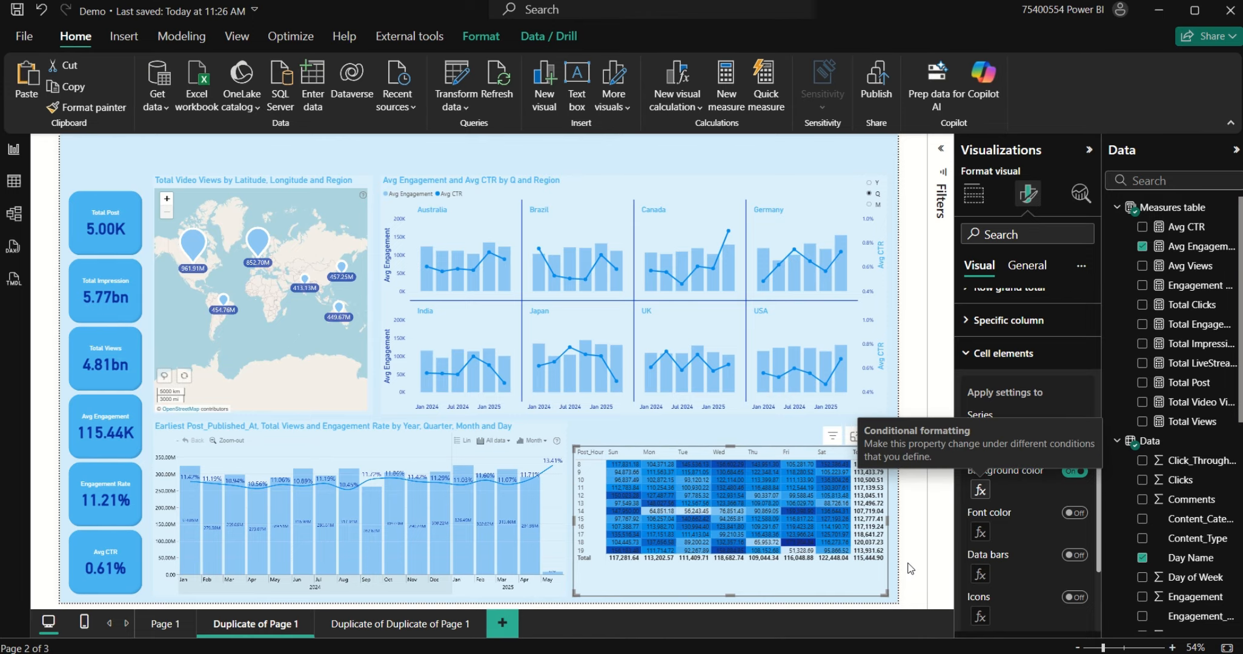
pyautogui.click(1003, 353)
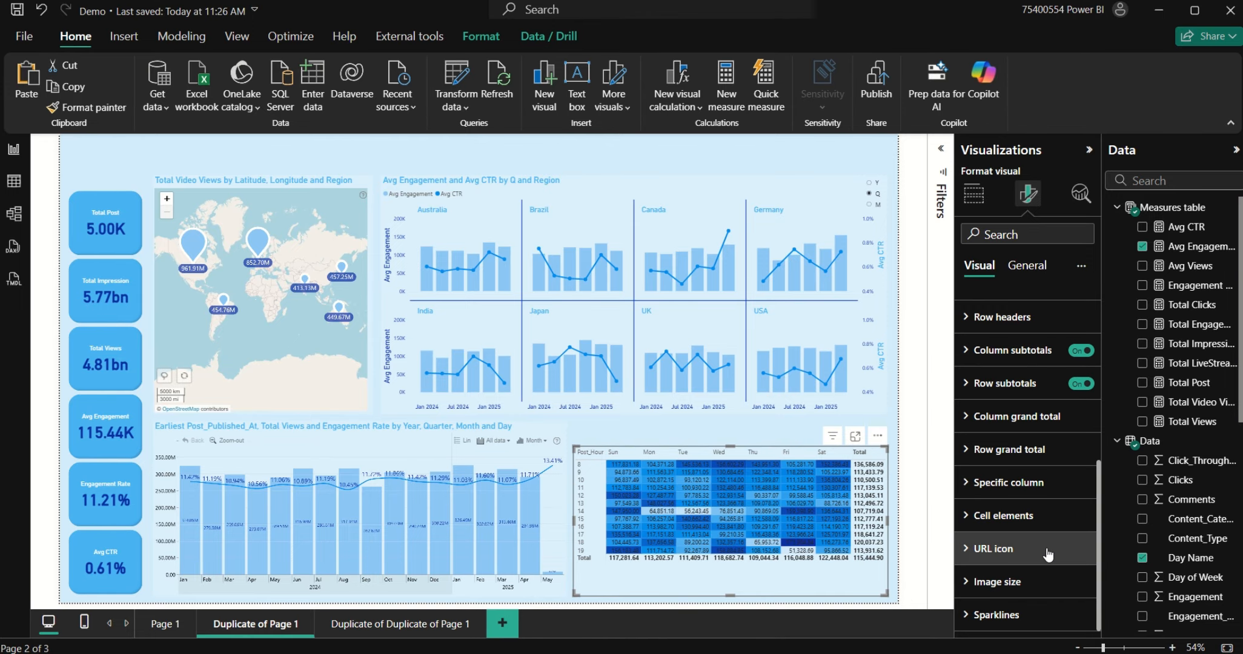
# Step: Set the text color and alternate text color of the matrix values to white
pyautogui.scroll(5, 1001, 383)
pyautogui.scroll(1, 1001, 383)
pyautogui.click(994, 483)
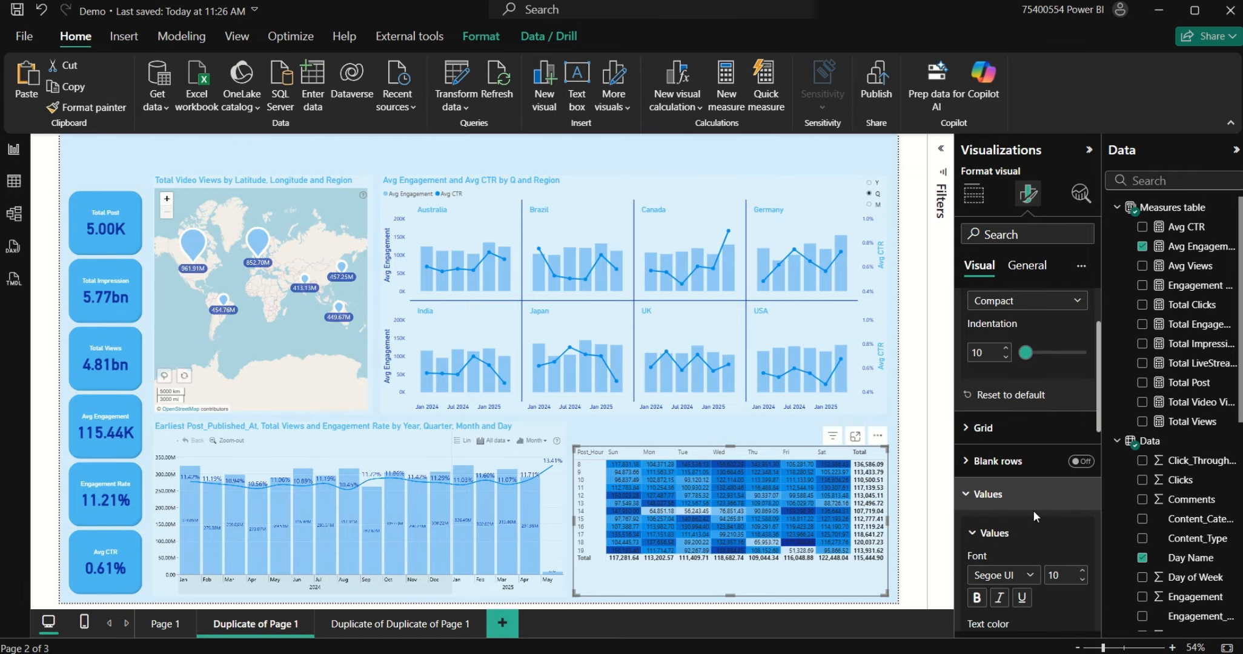
pyautogui.scroll(-3, 1002, 522)
pyautogui.click(994, 482)
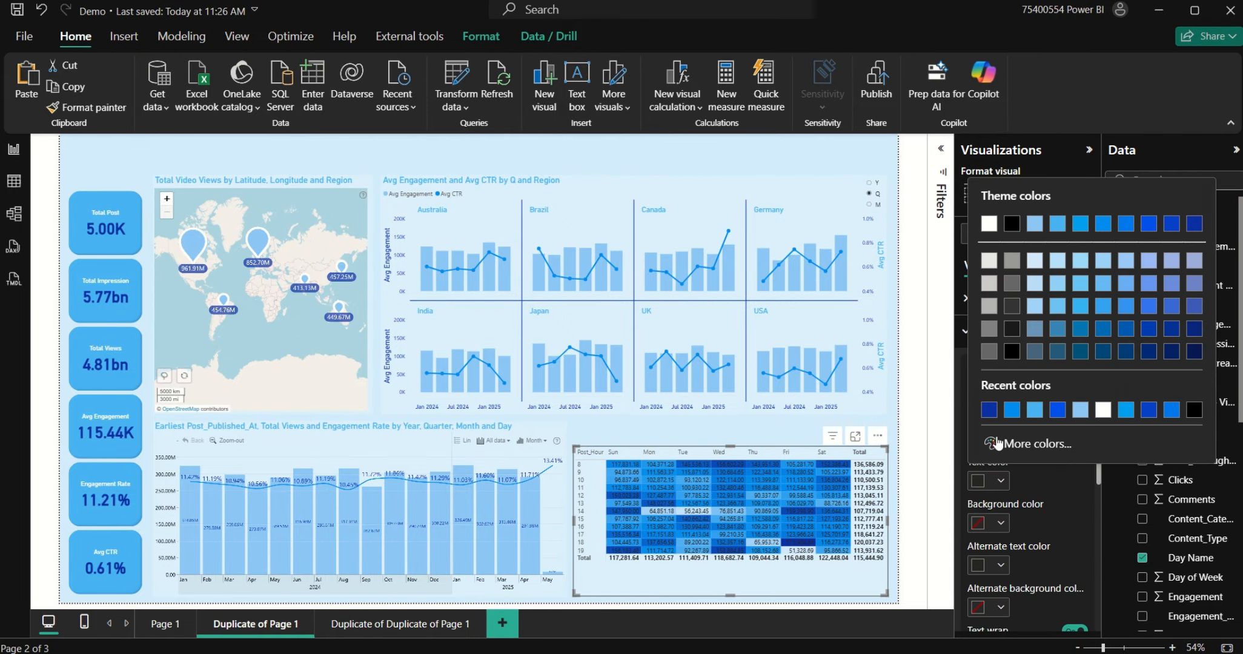
pyautogui.click(1105, 417)
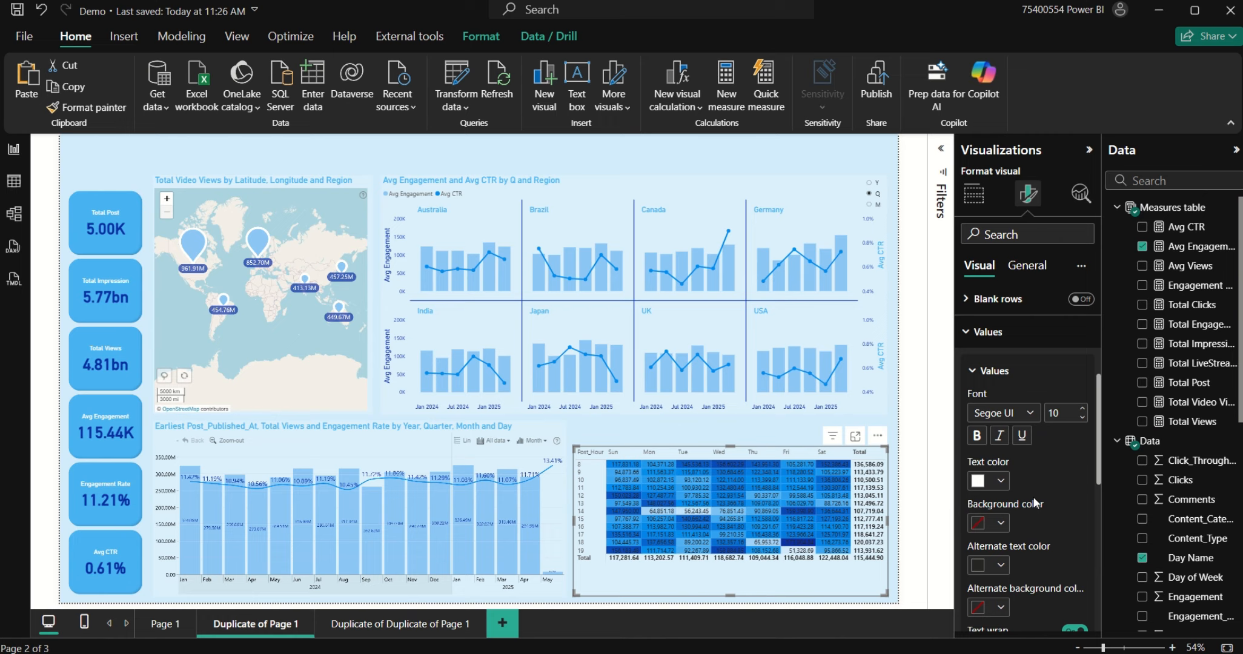
pyautogui.click(988, 565)
pyautogui.click(989, 495)
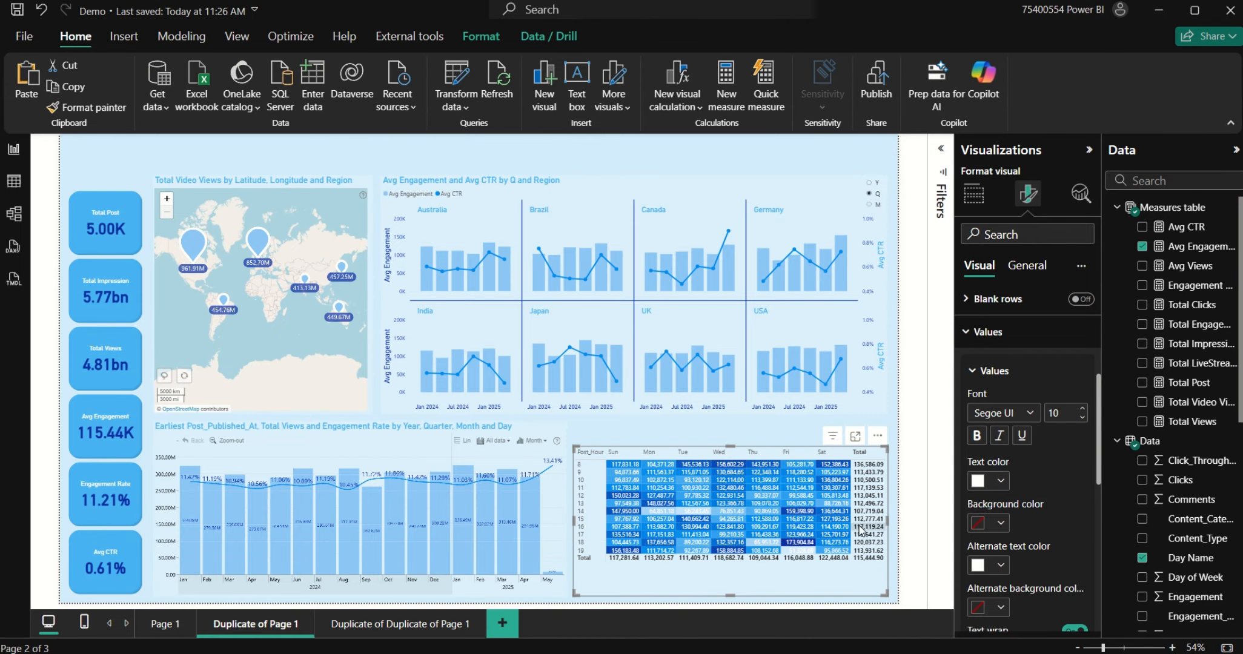
# Step: Turn off the matrix's column subtotals and row subtotals
pyautogui.scroll(3, 1043, 483)
pyautogui.click(1000, 511)
pyautogui.scroll(2, 1024, 431)
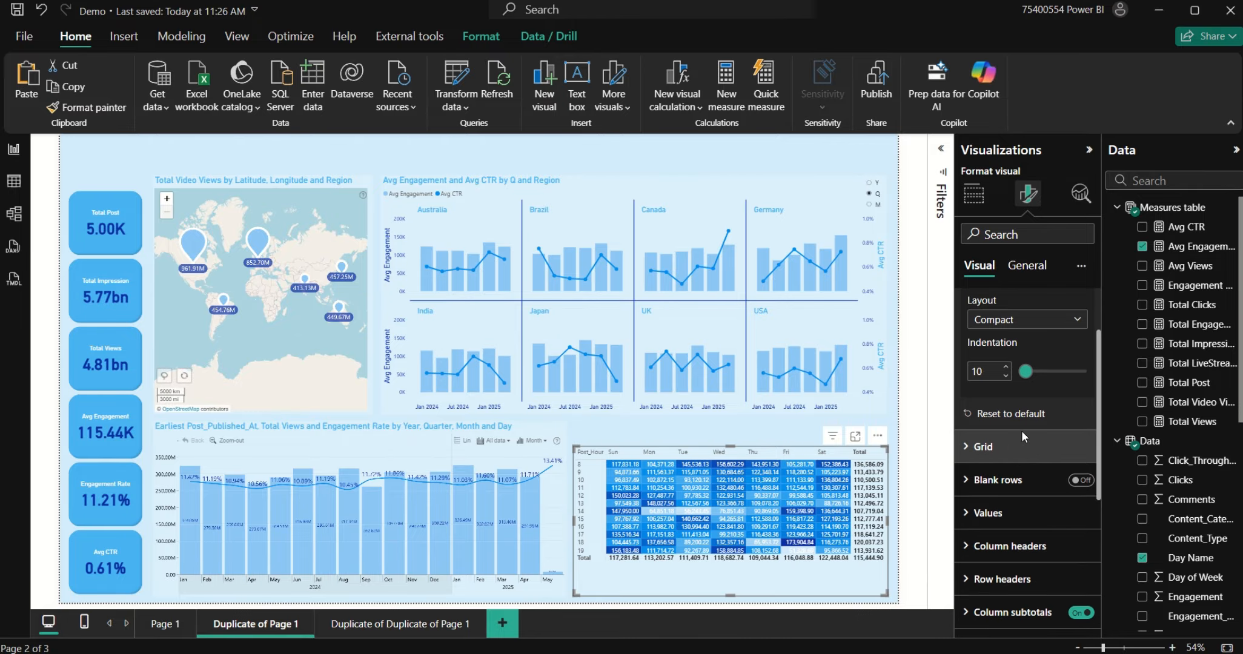
pyautogui.click(1028, 310)
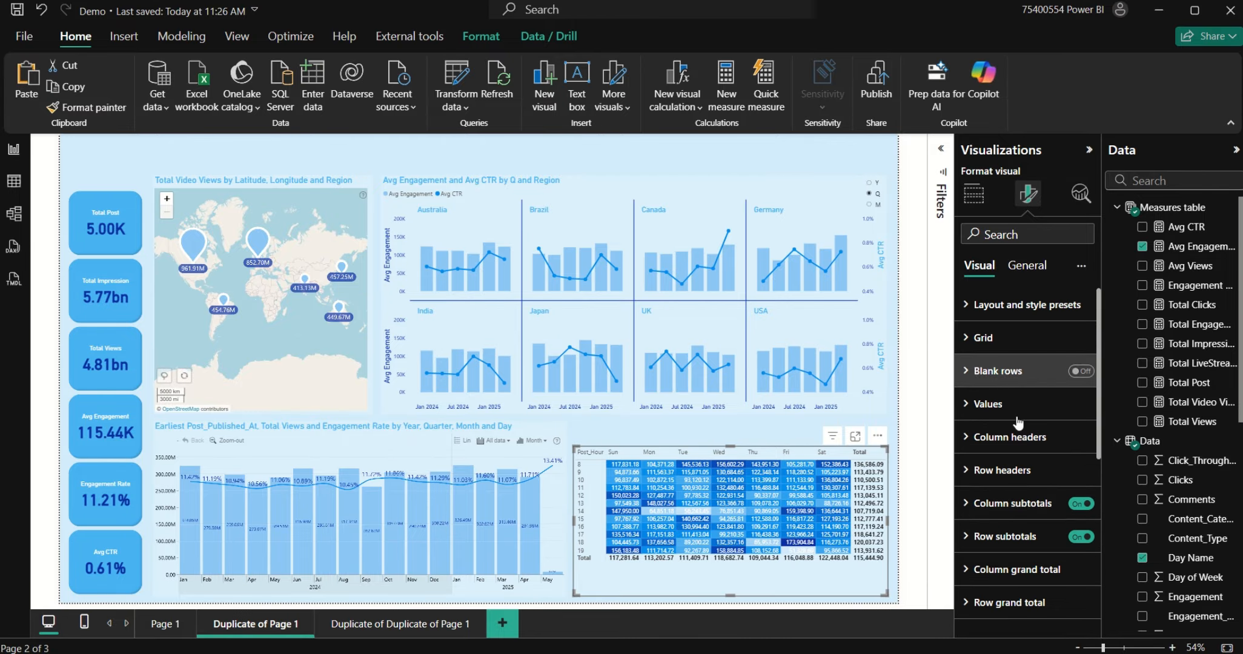
pyautogui.click(1084, 504)
pyautogui.click(1082, 537)
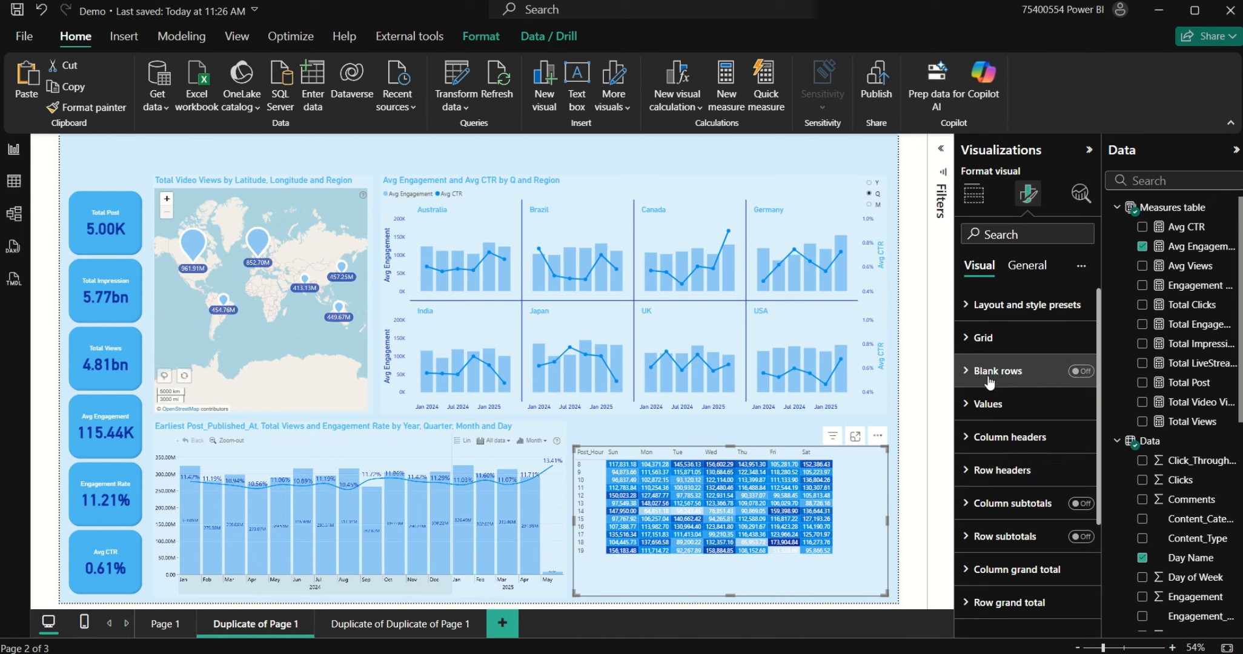
# Step: Try the Minimal style preset on the matrix and switch it to Default, keeping the Compact layout
pyautogui.click(1030, 306)
pyautogui.click(1023, 362)
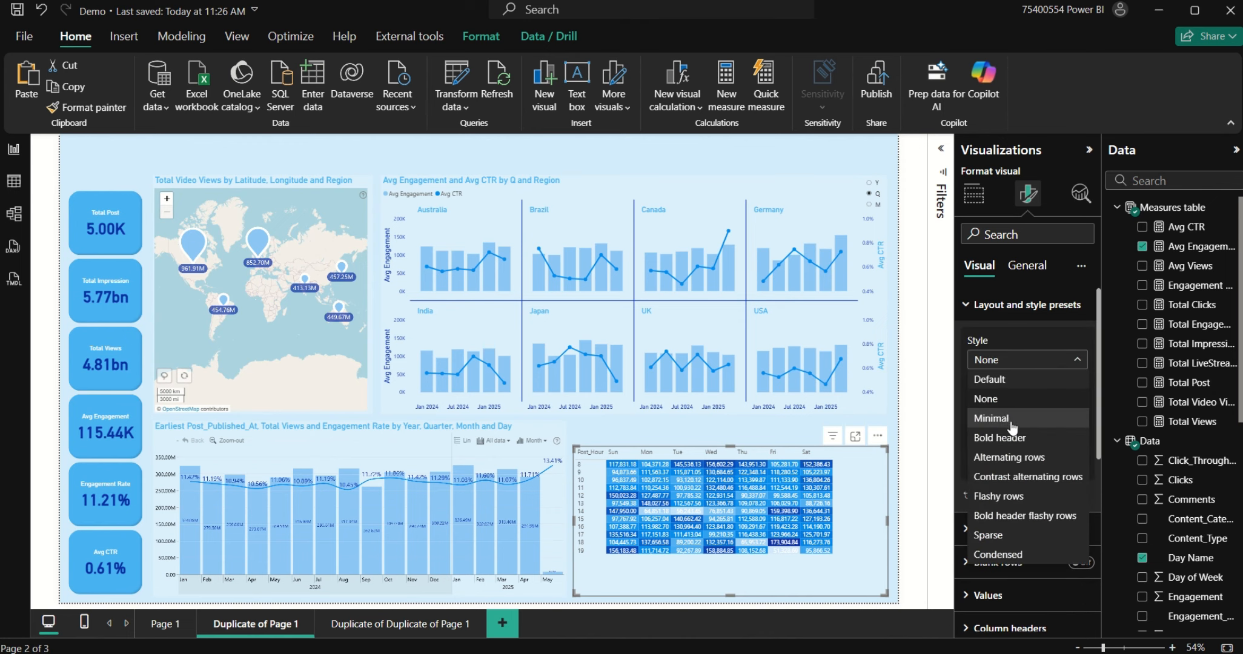
pyautogui.click(1012, 418)
pyautogui.click(1024, 360)
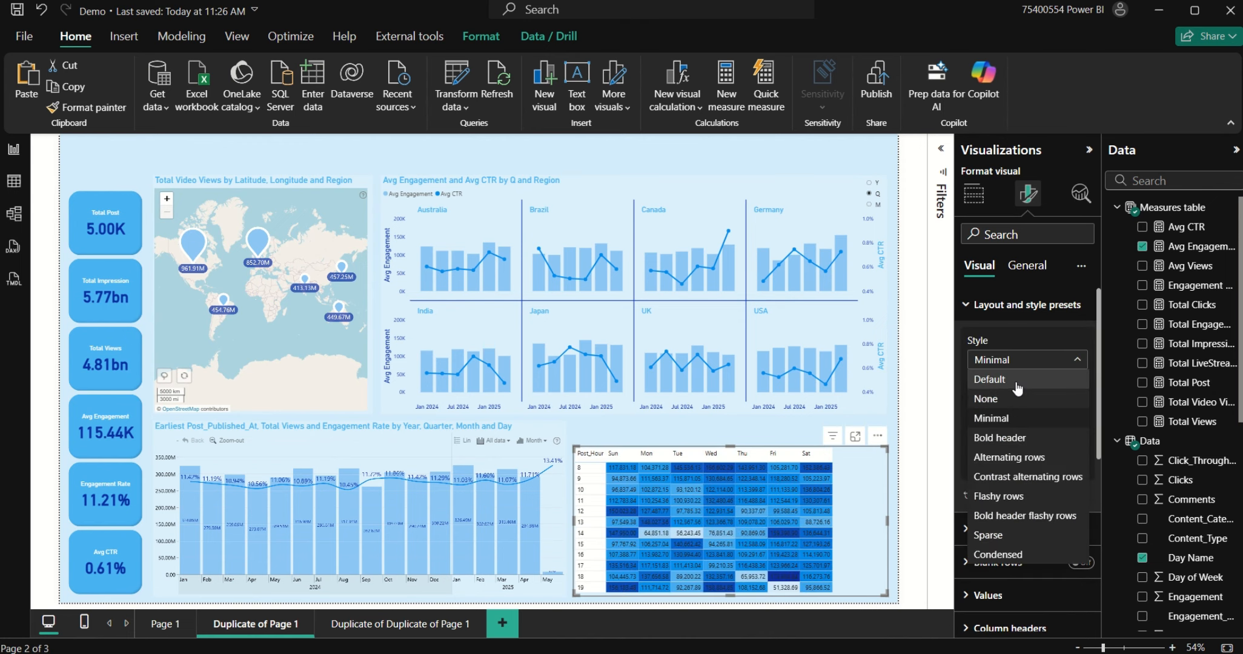
pyautogui.click(1016, 381)
pyautogui.click(1016, 405)
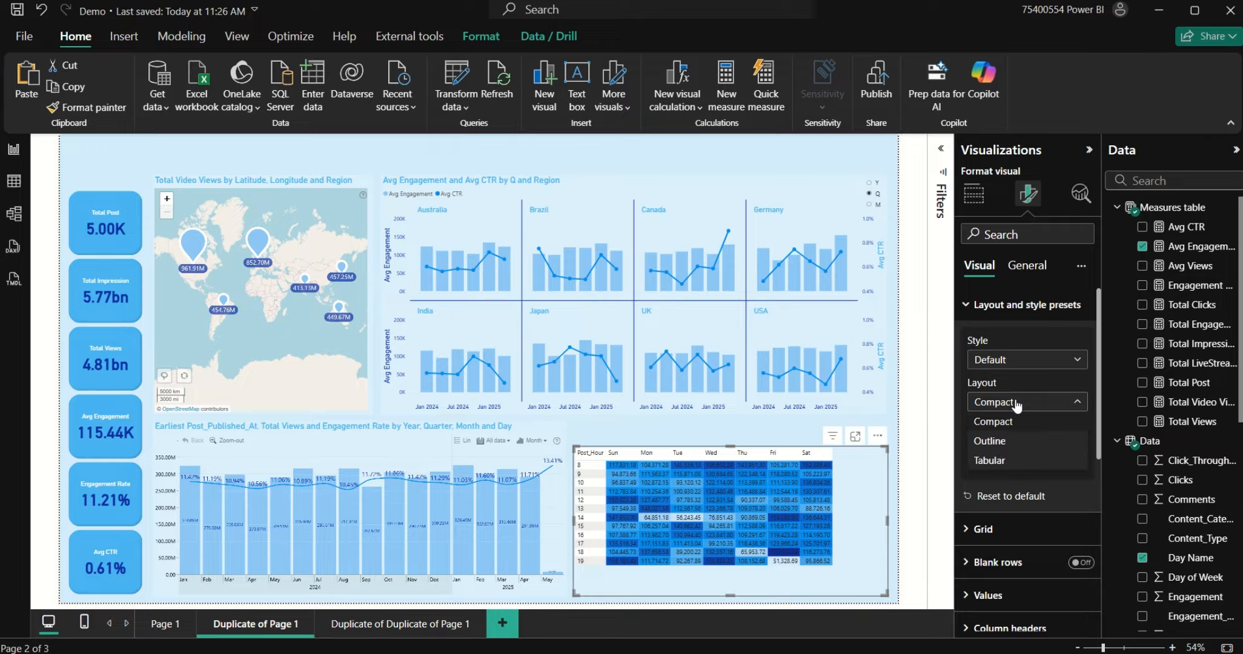
pyautogui.click(1016, 406)
# Step: Set the matrix's indentation to 68 and the font size of its values to 11
pyautogui.click(1051, 454)
pyautogui.scroll(-1, 978, 567)
pyautogui.click(1014, 521)
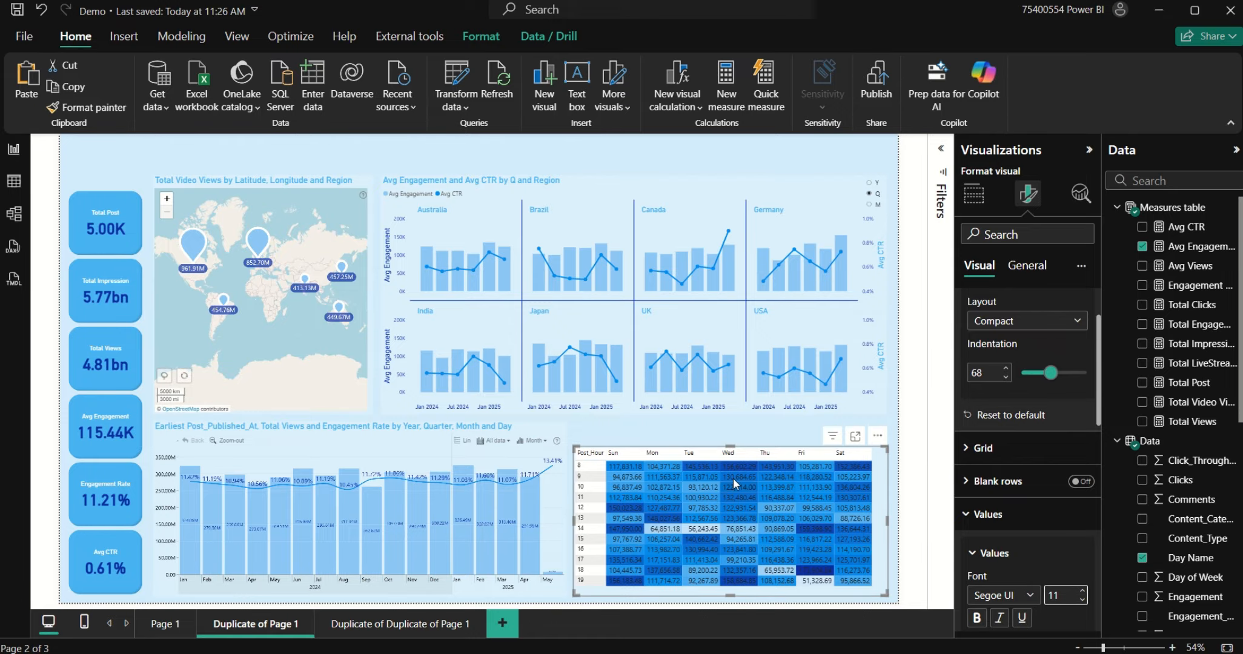
# Step: Shorten the matrix from above and turn on its title with the text "Engagement Patterns by Time of Posting"
pyautogui.moveTo(732, 446); pyautogui.dragTo(735, 454)
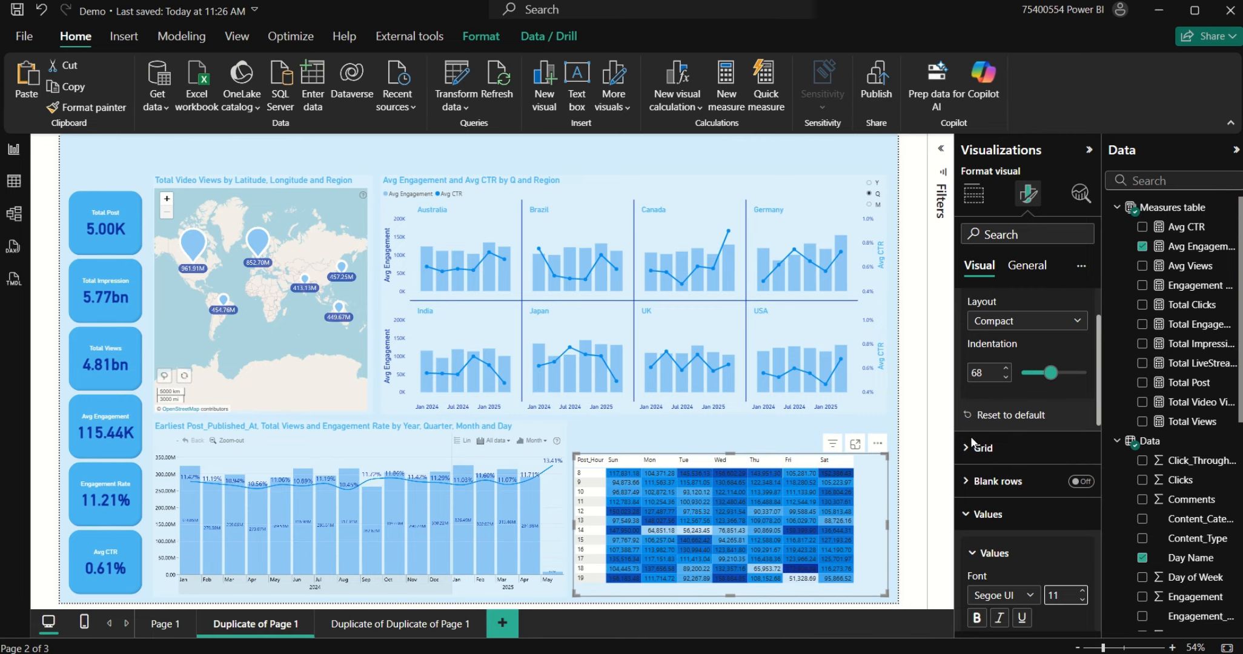
pyautogui.click(1026, 265)
pyautogui.click(1054, 338)
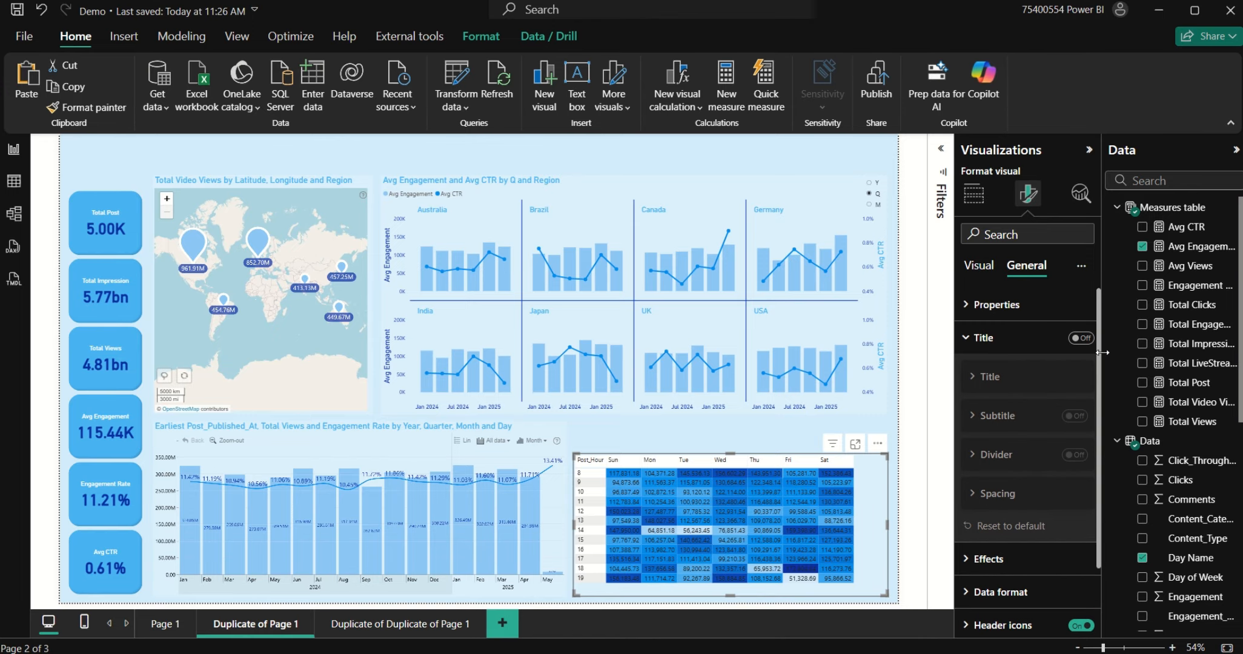
pyautogui.click(1081, 350)
pyautogui.click(1082, 338)
pyautogui.click(1007, 349)
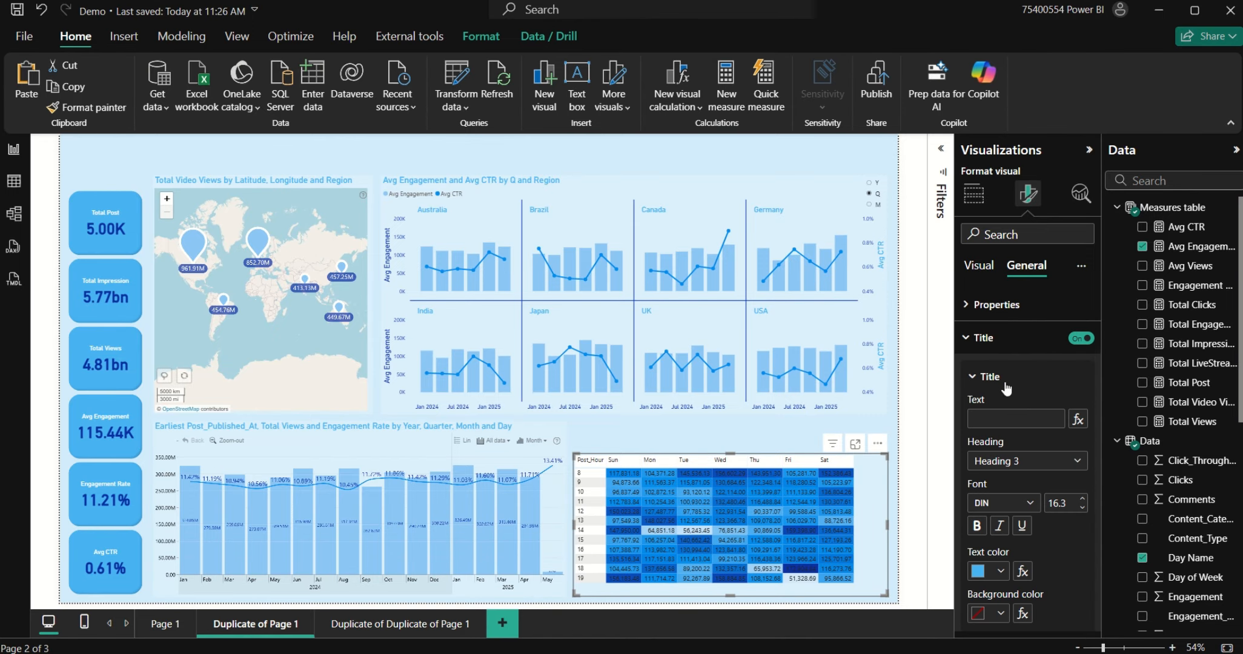
pyautogui.click(1011, 415)
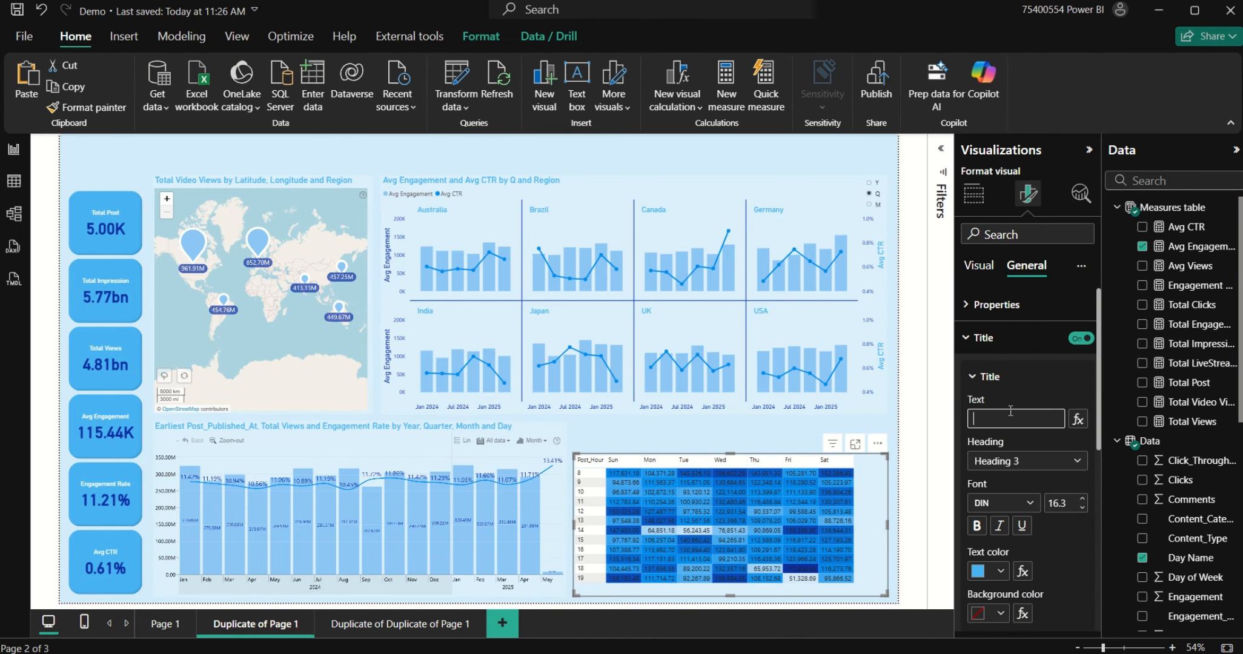
pyautogui.write('Enge')
pyautogui.press('BackSpace')
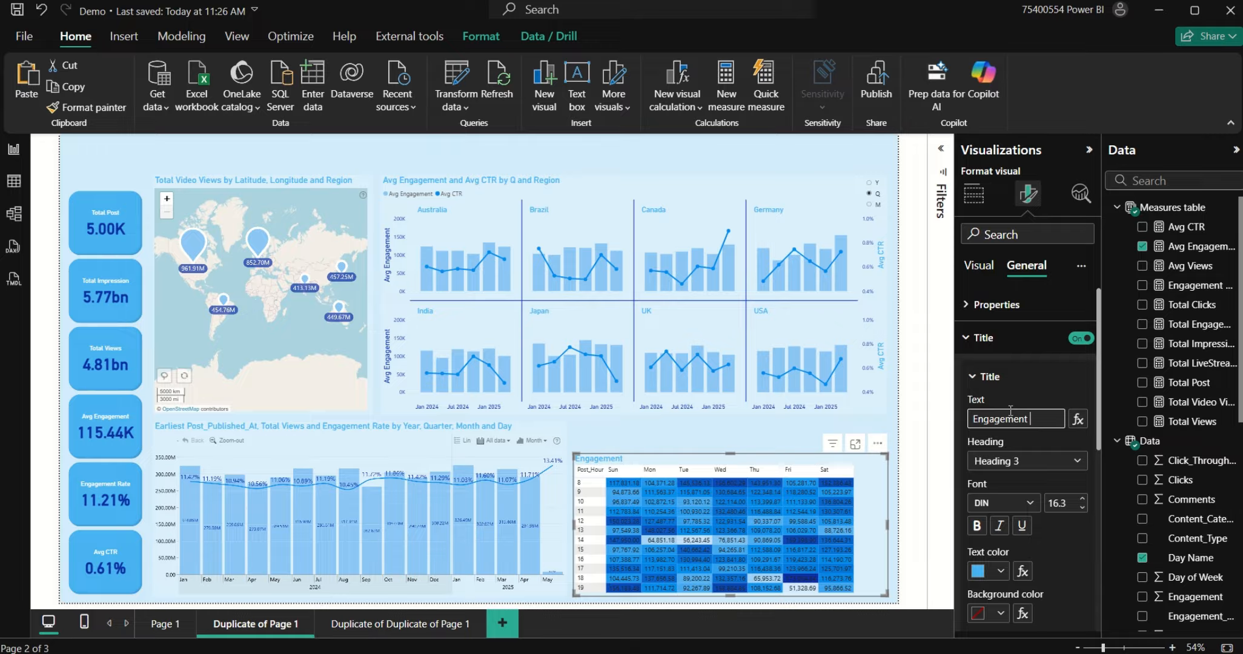
pyautogui.write('agement Patterns by')
pyautogui.write(' Time')
pyautogui.write(' of Posting')
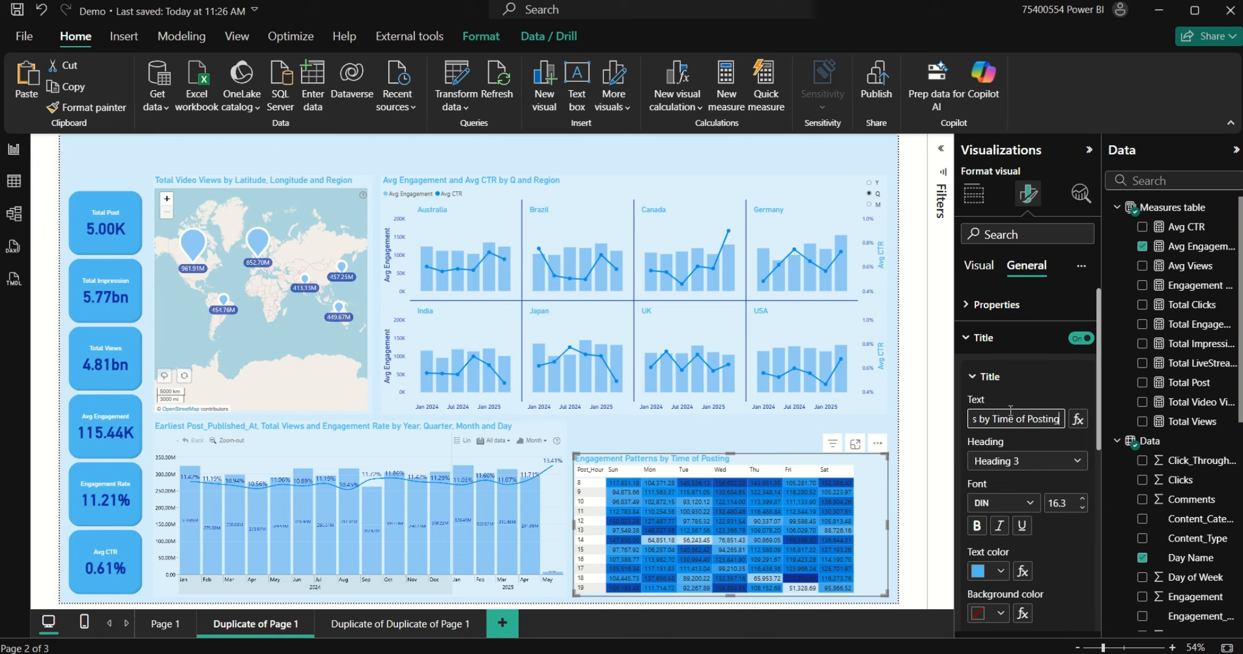
# Step: Turn on the matrix's subtitle with the text "Average engagement by hour and day of the week."
pyautogui.scroll(-5, 1025, 485)
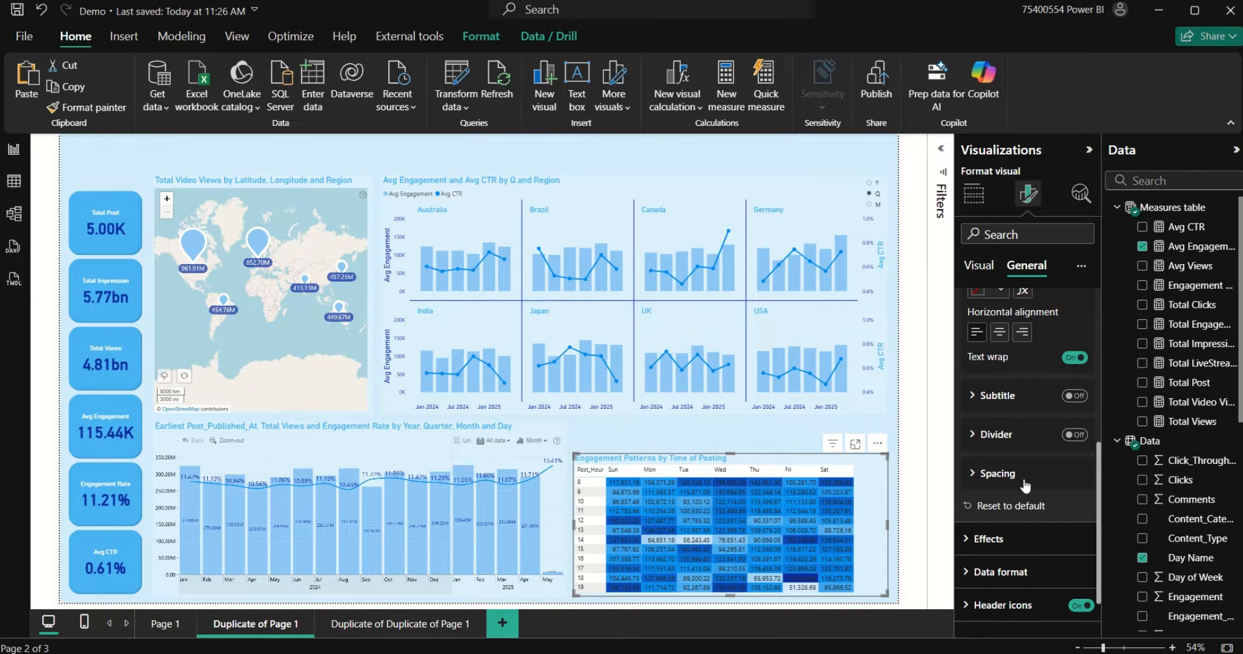
pyautogui.click(994, 397)
pyautogui.click(1074, 396)
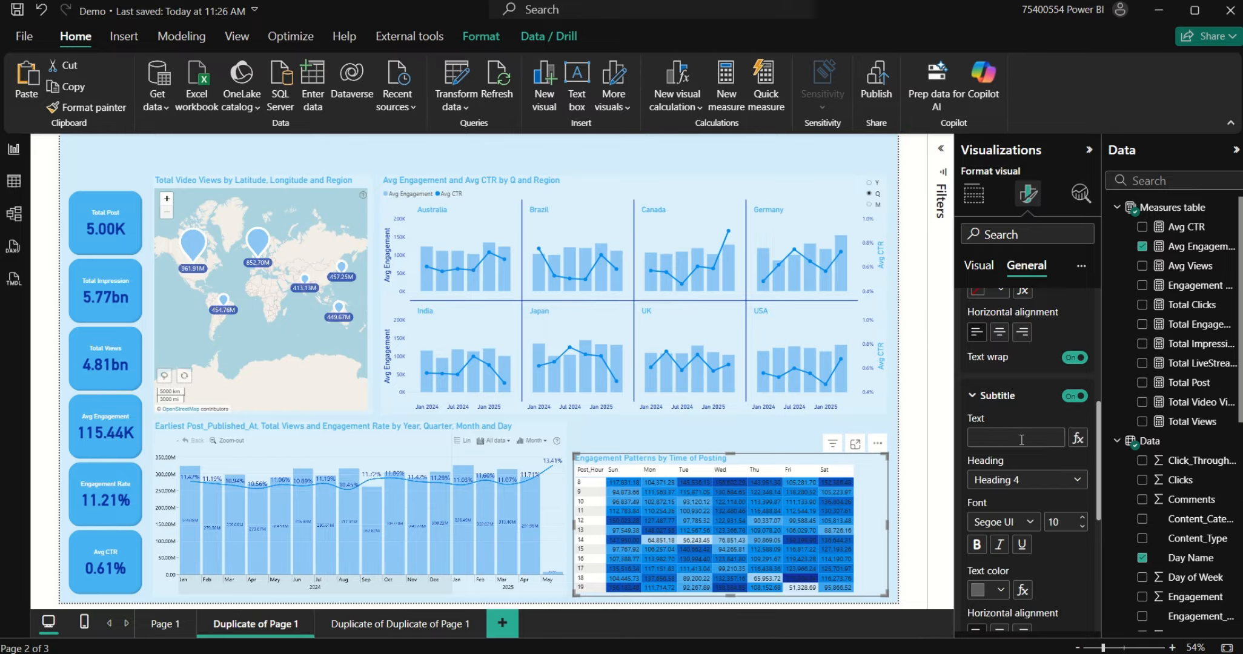
pyautogui.click(1021, 438)
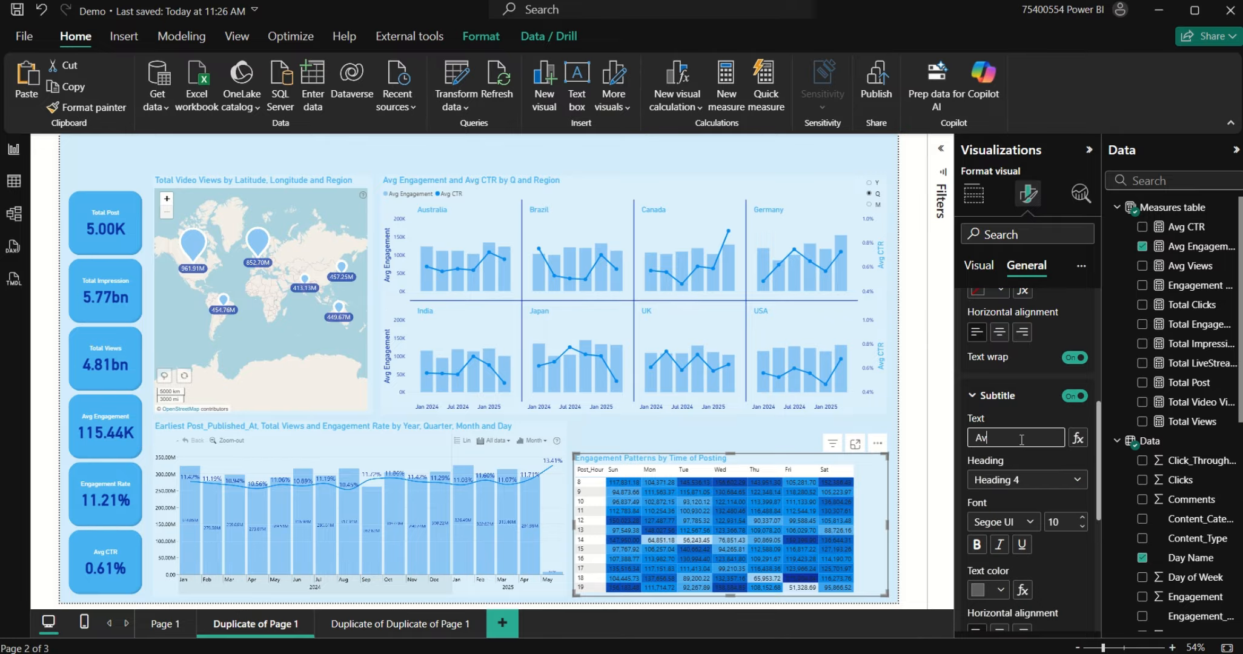
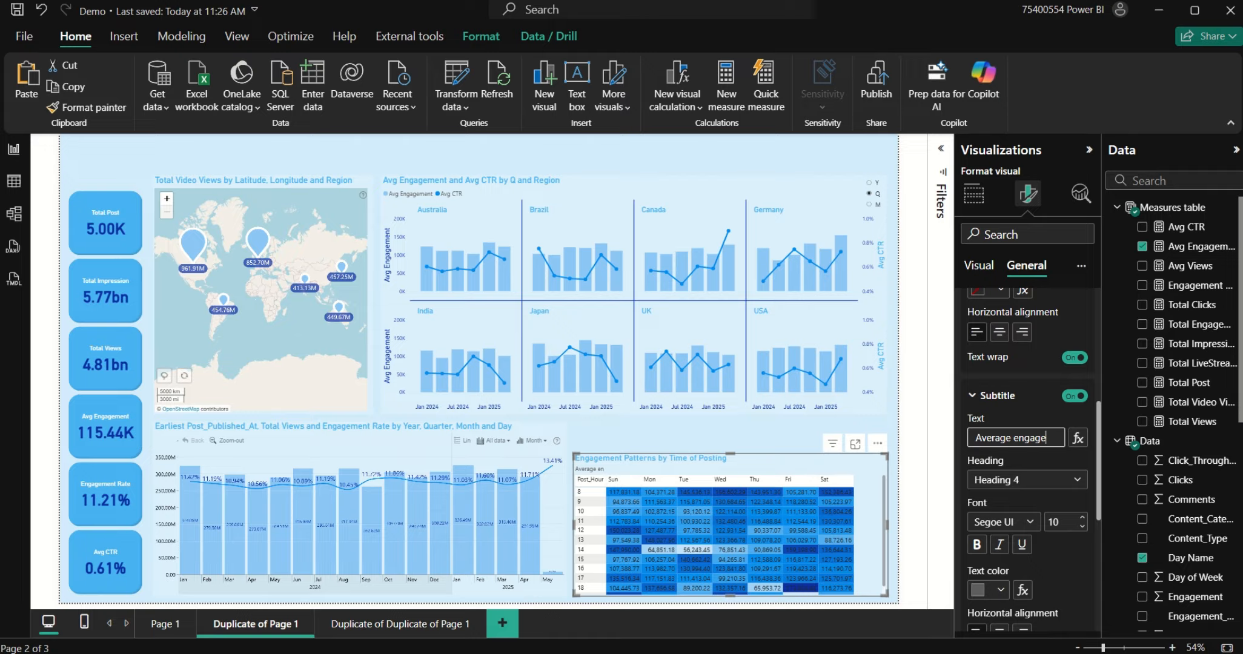
pyautogui.write('ment by hour and')
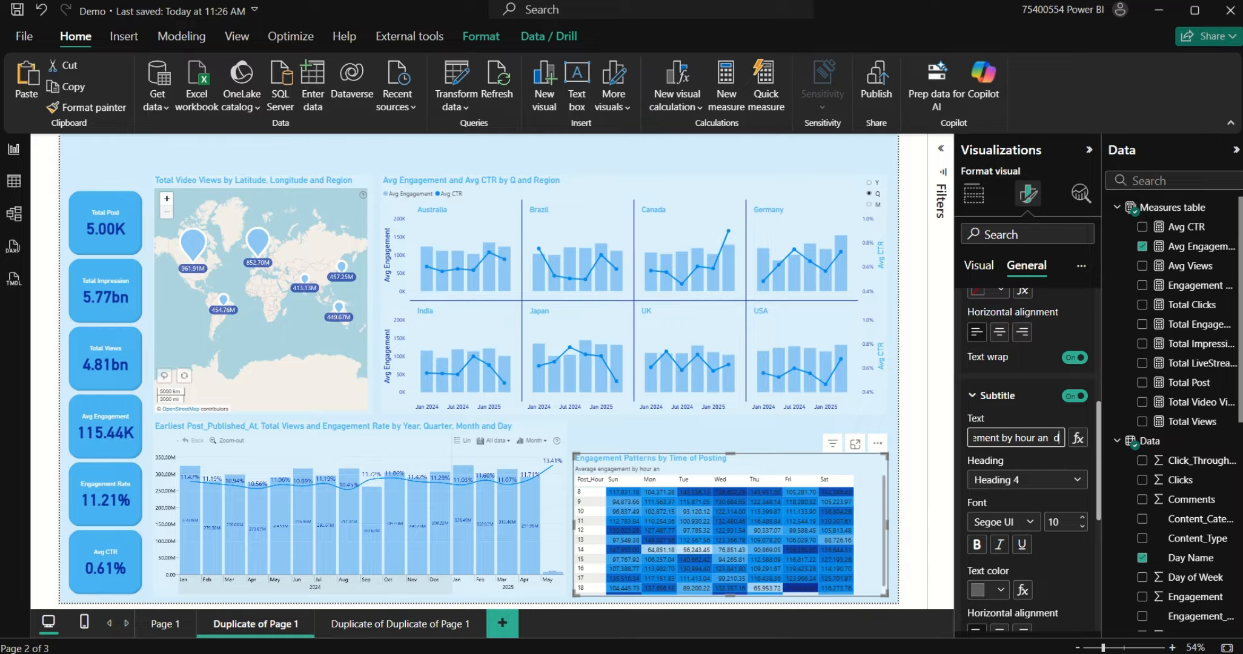
pyautogui.write(' day')
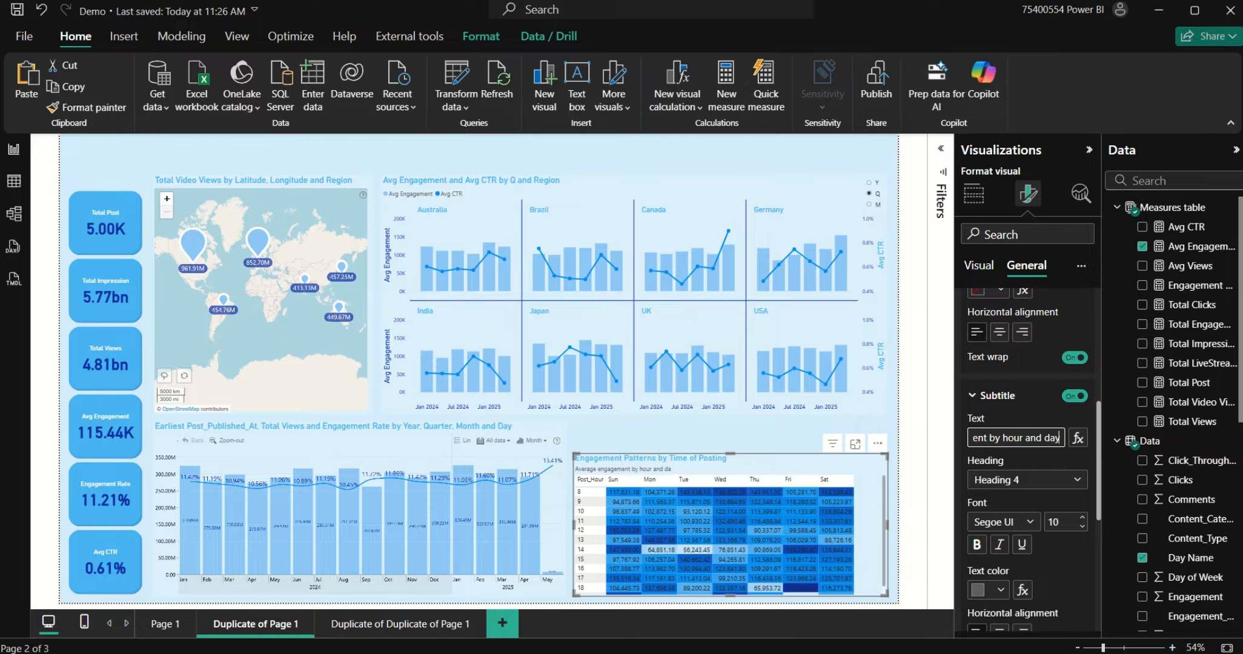
pyautogui.write(' of the week.')
# Step: Italicize the matrix's subtitle and set its text color to light blue, matching the title
pyautogui.click(999, 551)
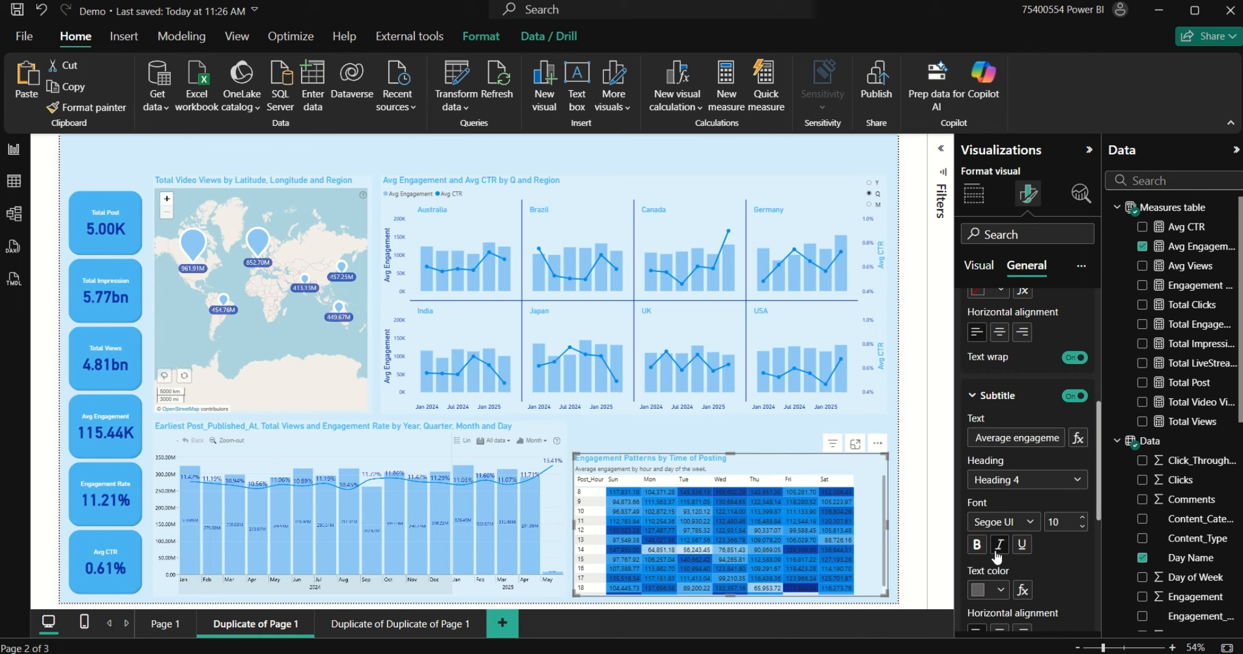
pyautogui.click(1000, 589)
pyautogui.click(1034, 518)
pyautogui.click(1000, 589)
pyautogui.click(1058, 519)
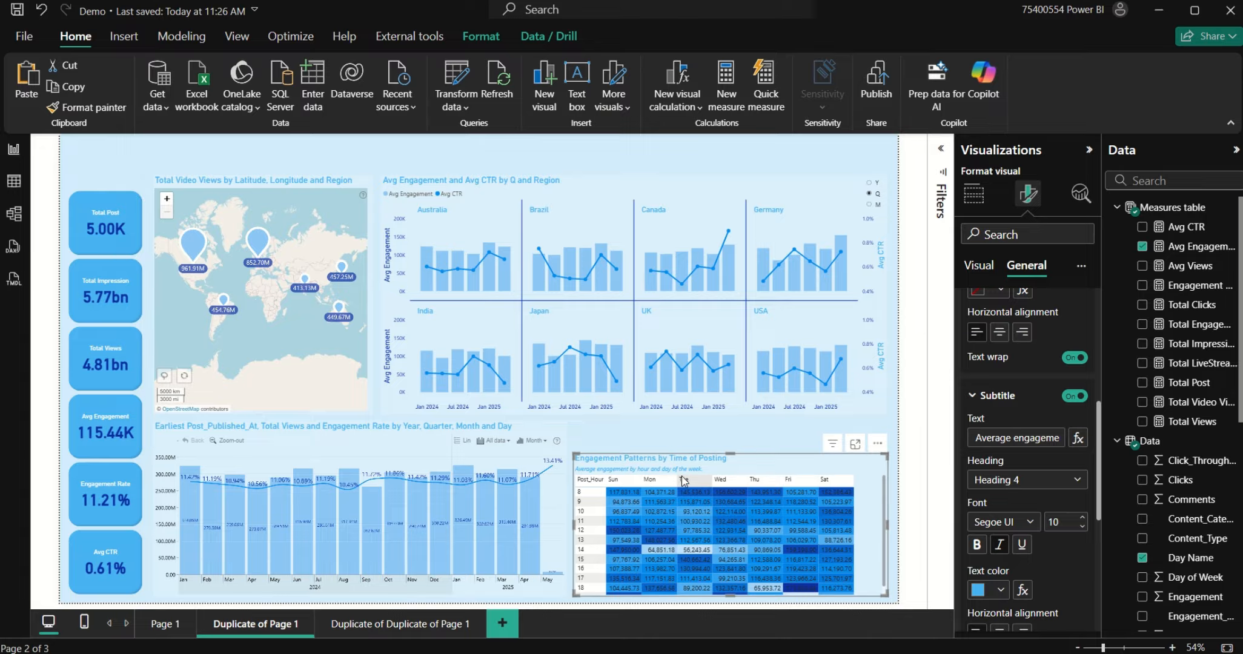
# Step: Extend the matrix slightly upward and narrow it from its left edge to fit the table columns
pyautogui.moveTo(730, 454); pyautogui.dragTo(731, 447)
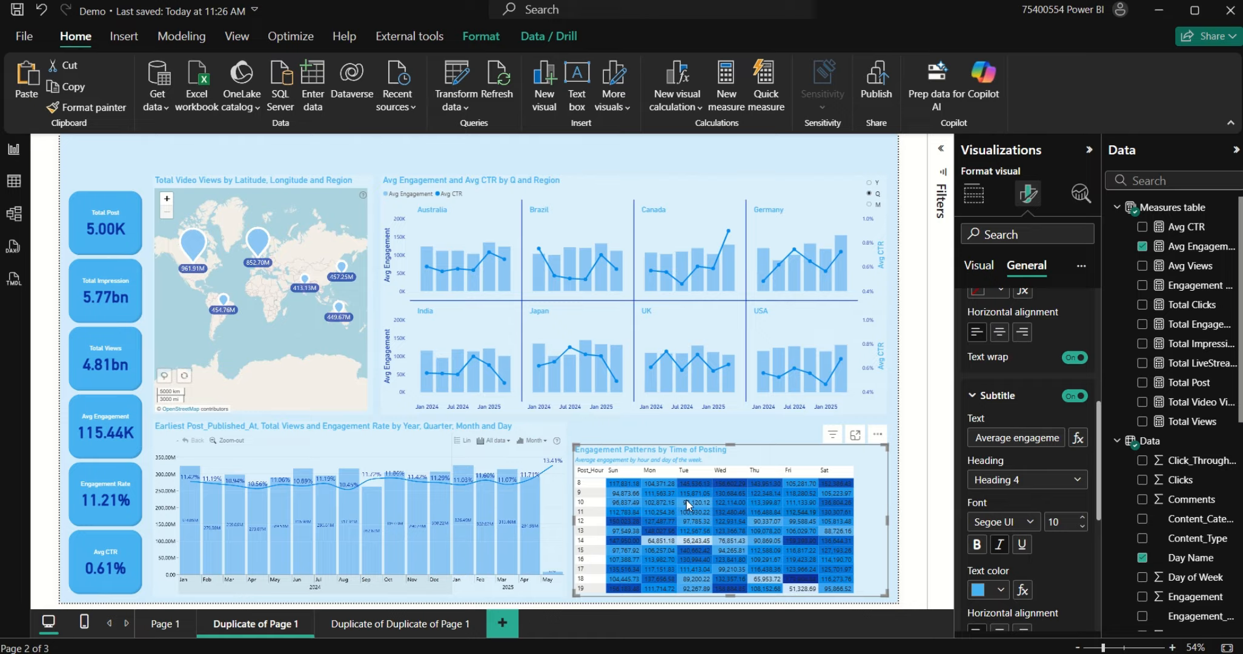
pyautogui.moveTo(571, 518); pyautogui.dragTo(603, 518)
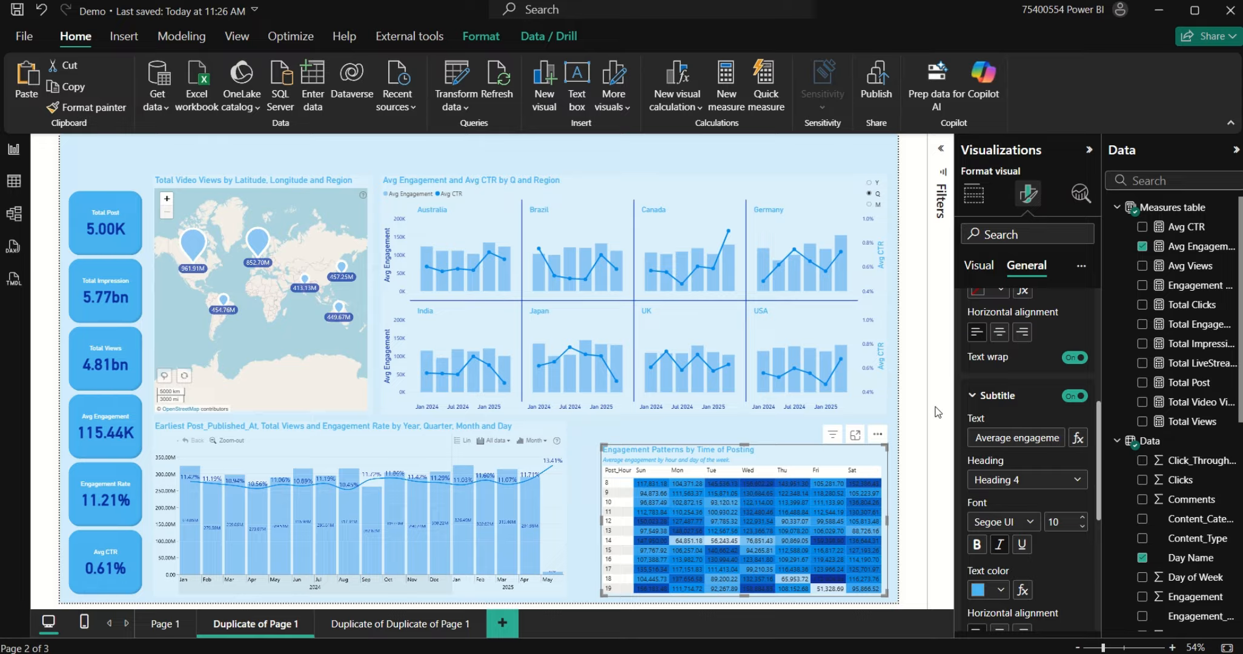
pyautogui.scroll(6, 1039, 415)
pyautogui.click(1006, 339)
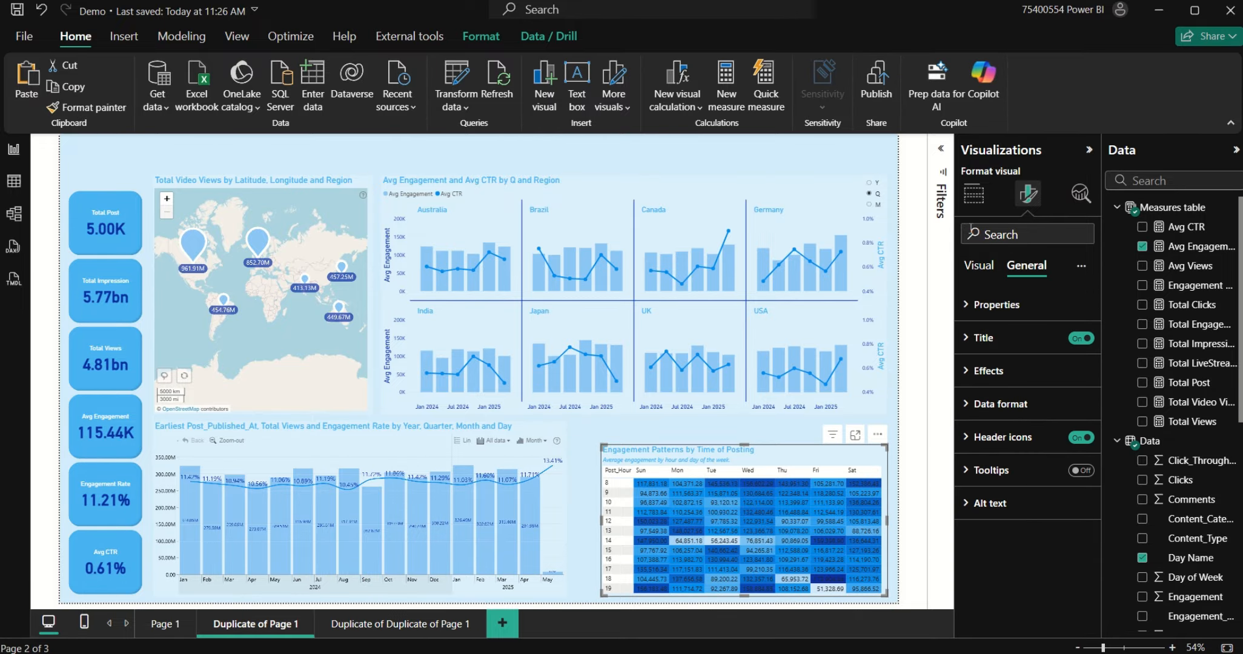
# Step: Set the background color of the matrix's column headers to the blue #008cee
pyautogui.click(979, 266)
pyautogui.click(1021, 306)
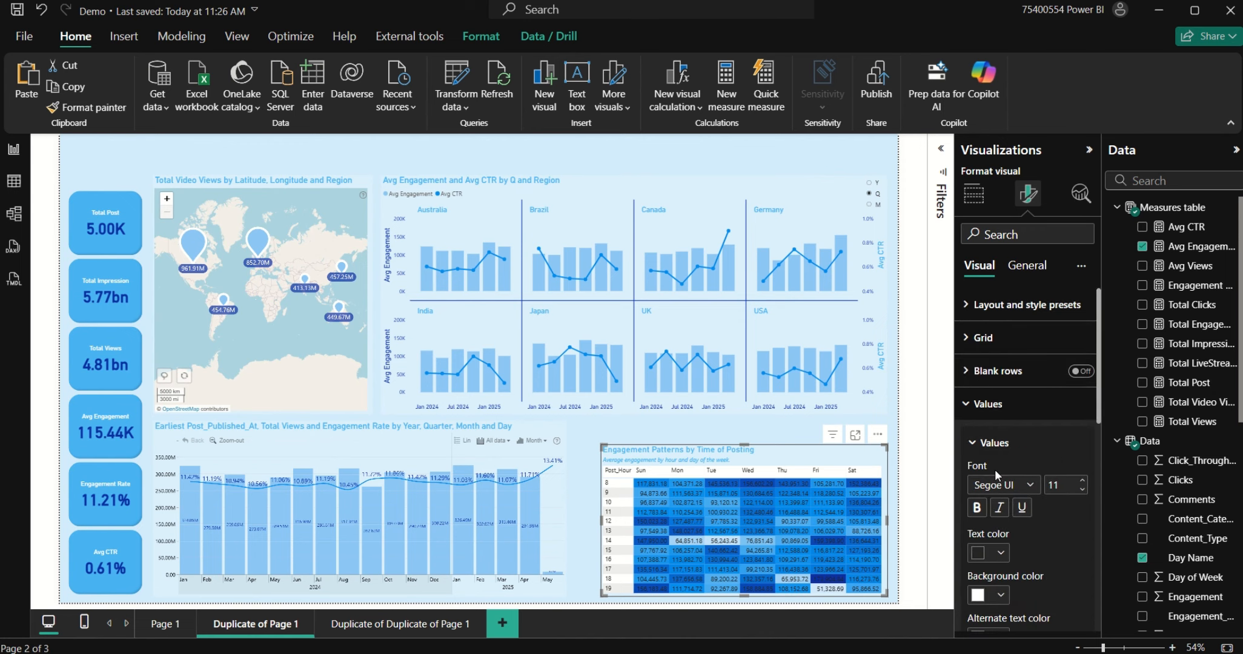
pyautogui.click(994, 404)
pyautogui.click(1006, 437)
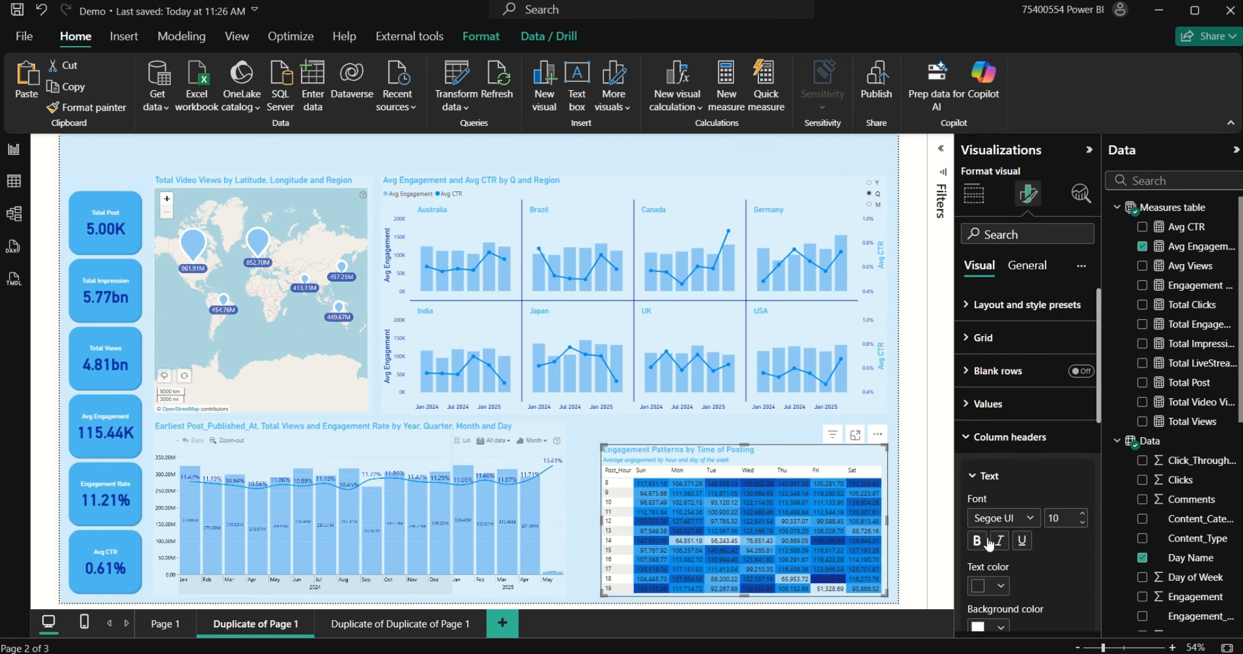
pyautogui.scroll(-2, 1039, 534)
pyautogui.click(999, 547)
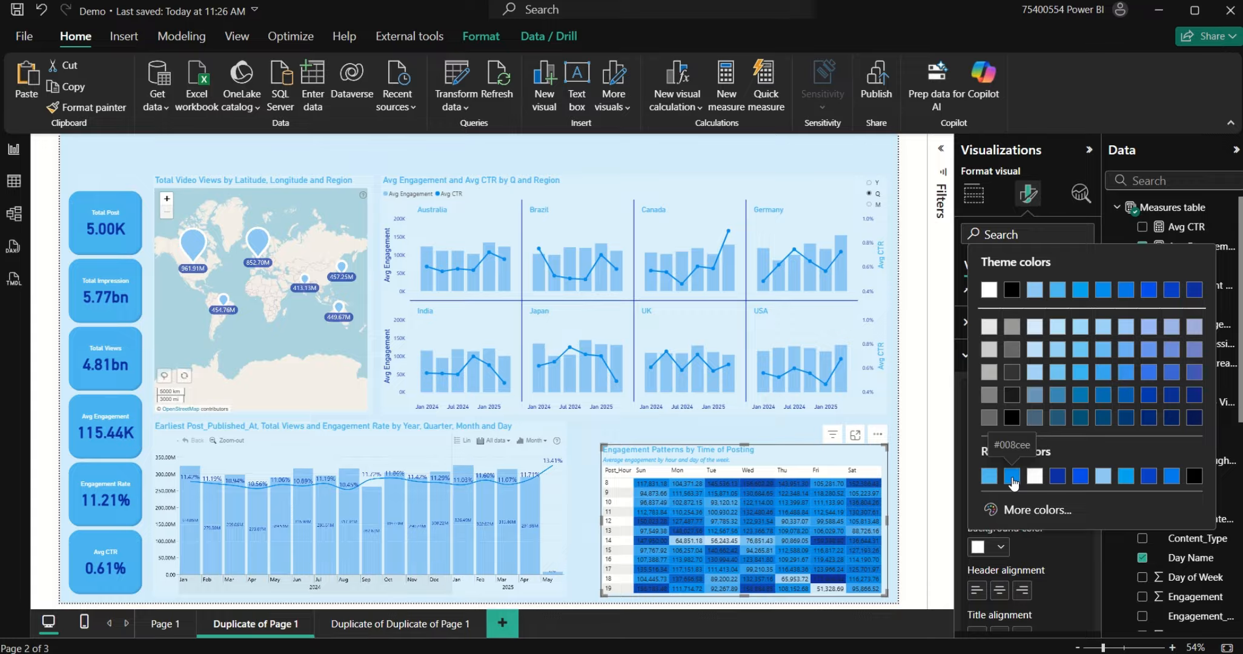
pyautogui.click(1013, 478)
# Step: Set the background color of the matrix's row headers to the same blue as the column headers
pyautogui.click(1005, 356)
pyautogui.click(1000, 390)
pyautogui.click(996, 538)
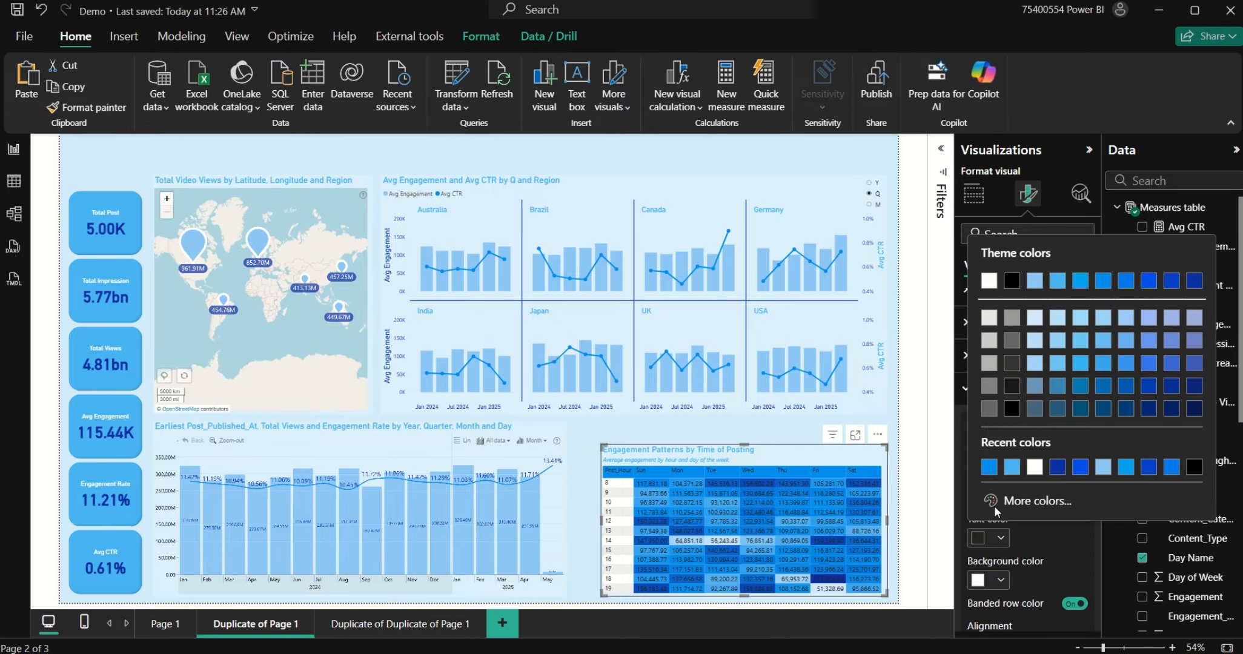
pyautogui.click(1001, 580)
pyautogui.click(990, 513)
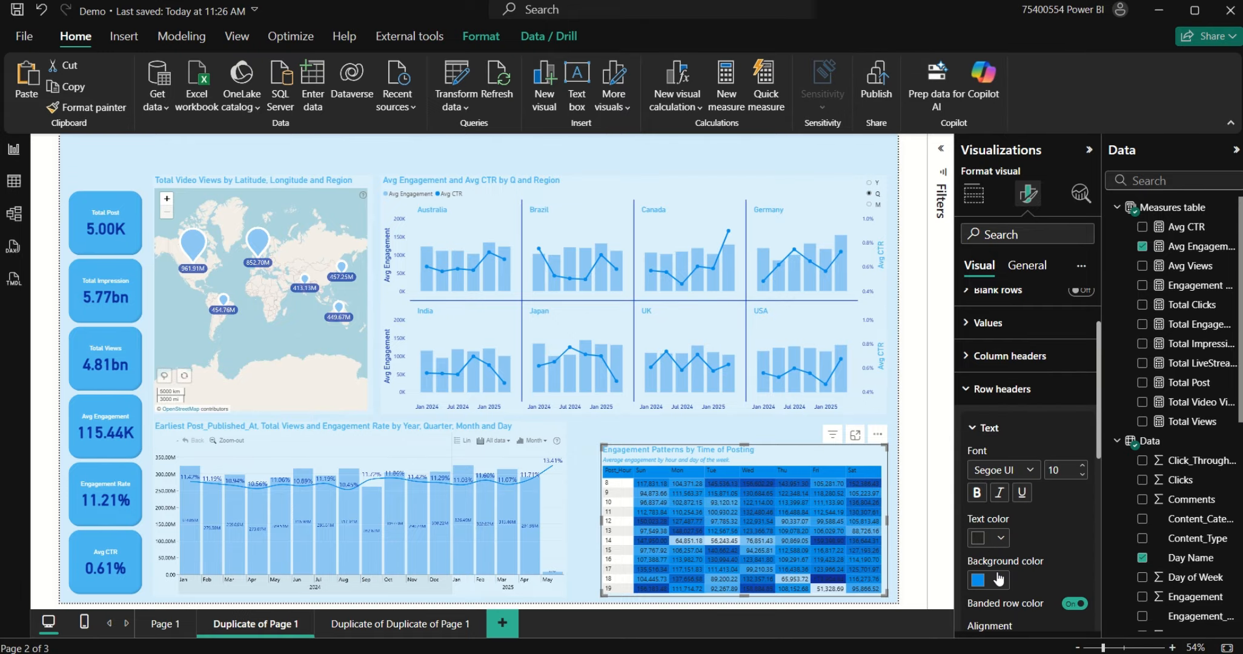
# Step: Try dark blue text on the row headers, turn off their banded row color and center-align them
pyautogui.scroll(-3, 1004, 442)
pyautogui.click(997, 457)
pyautogui.click(1081, 386)
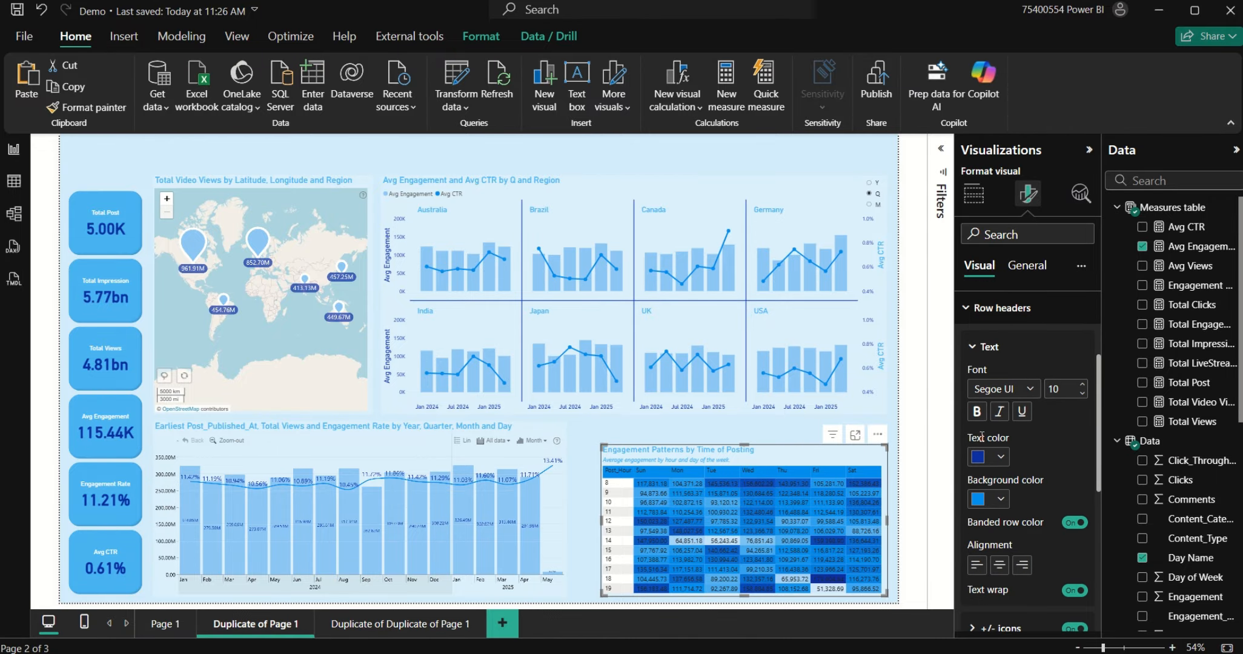
pyautogui.click(1001, 499)
pyautogui.click(1072, 524)
# Step: Make the matrix's row header text bold and white
pyautogui.click(998, 458)
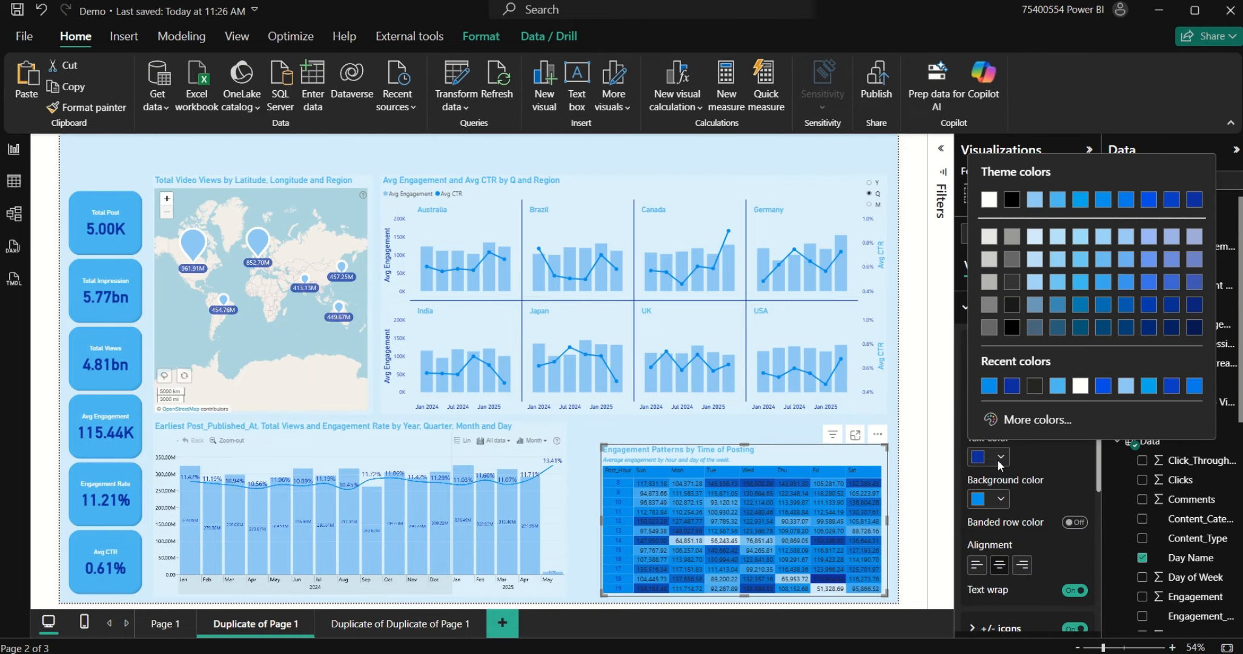
pyautogui.click(1017, 378)
pyautogui.click(978, 413)
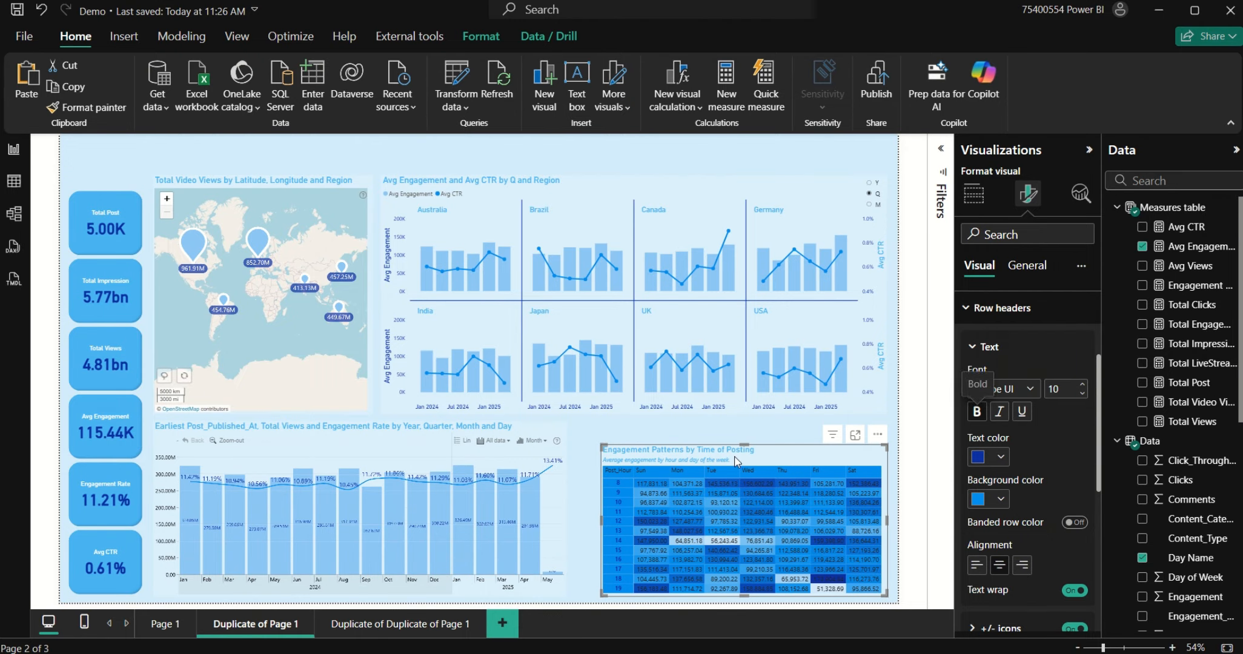
pyautogui.click(1001, 458)
pyautogui.click(1077, 387)
pyautogui.scroll(-1, 1018, 524)
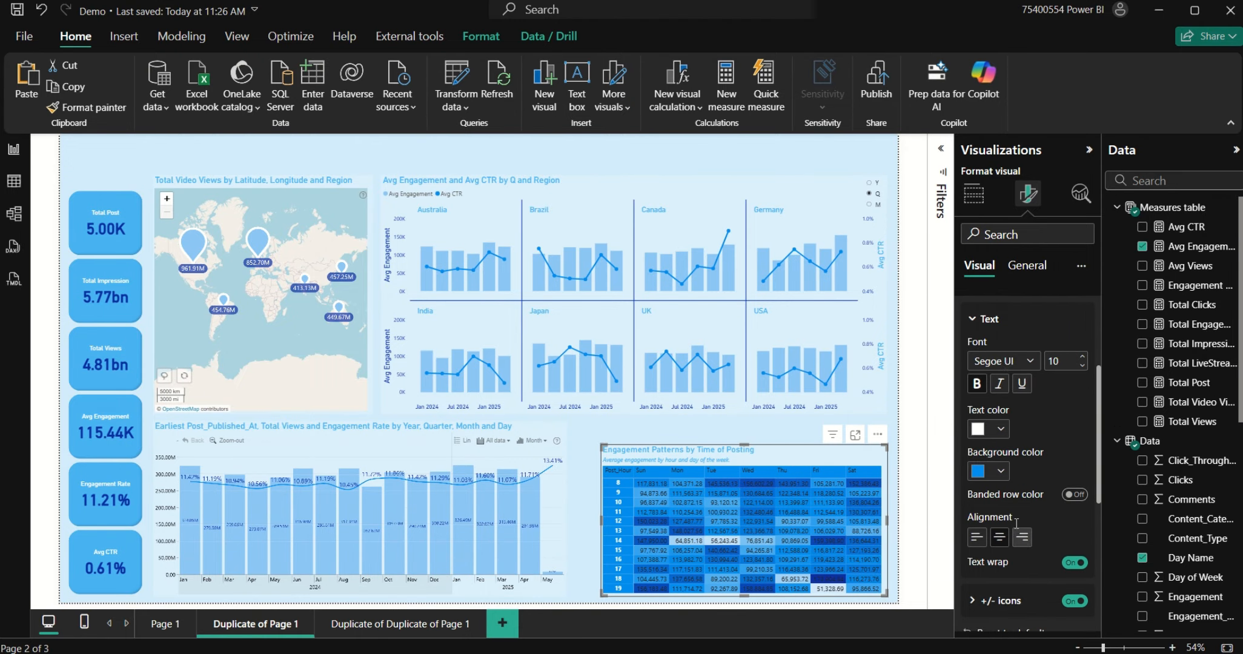
# Step: Set both the text color and the alternate text color of the matrix's values to white
pyautogui.scroll(3, 1016, 522)
pyautogui.click(991, 403)
pyautogui.click(1001, 551)
pyautogui.click(989, 296)
pyautogui.scroll(-2, 993, 533)
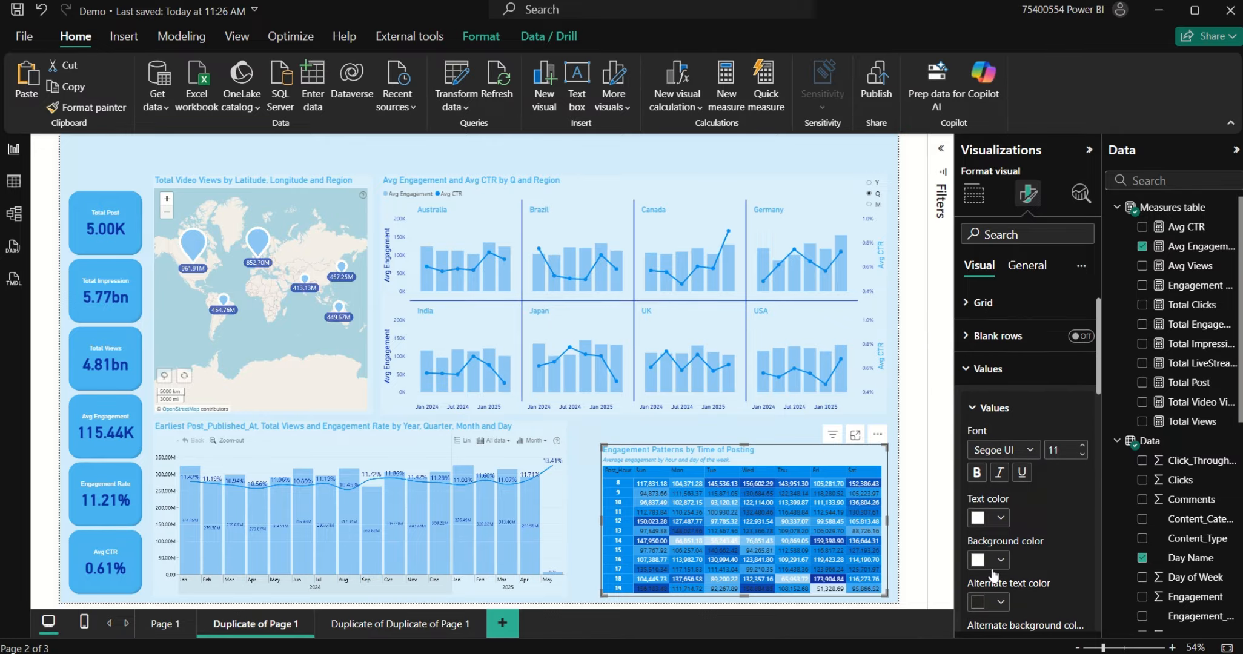
pyautogui.click(999, 557)
pyautogui.click(987, 483)
# Step: Center the header and title alignment of the matrix's column headers and set their text color to white
pyautogui.click(1010, 335)
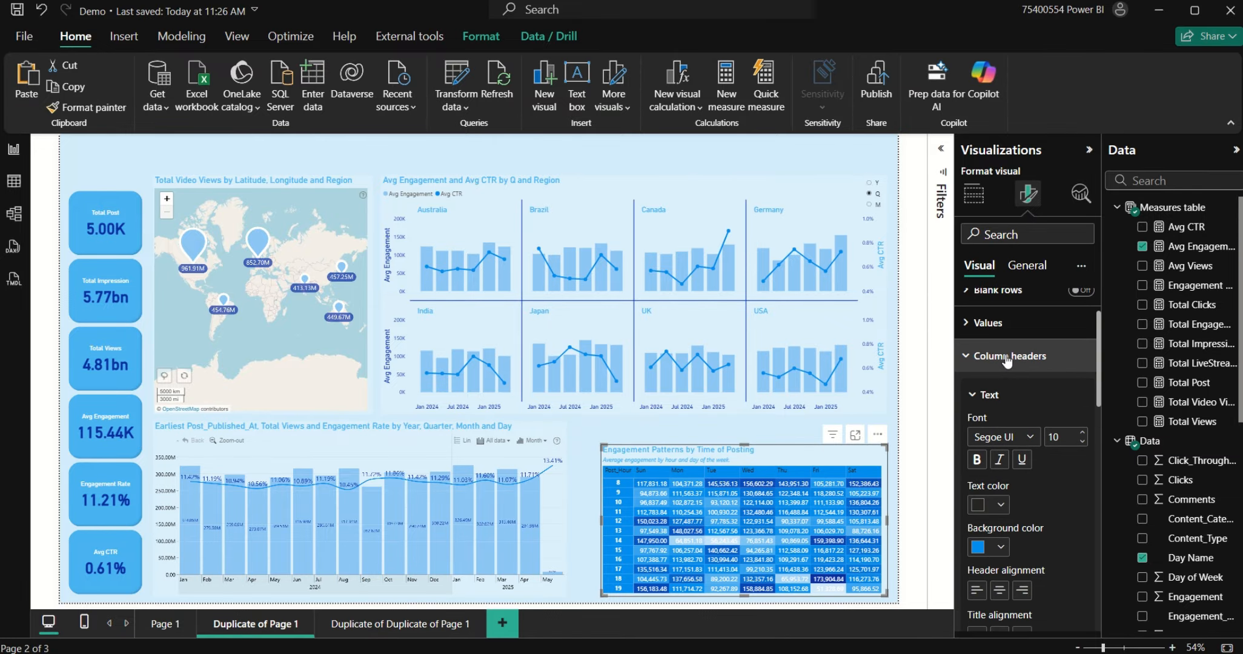
pyautogui.click(999, 591)
pyautogui.scroll(-1, 1001, 563)
pyautogui.click(1001, 424)
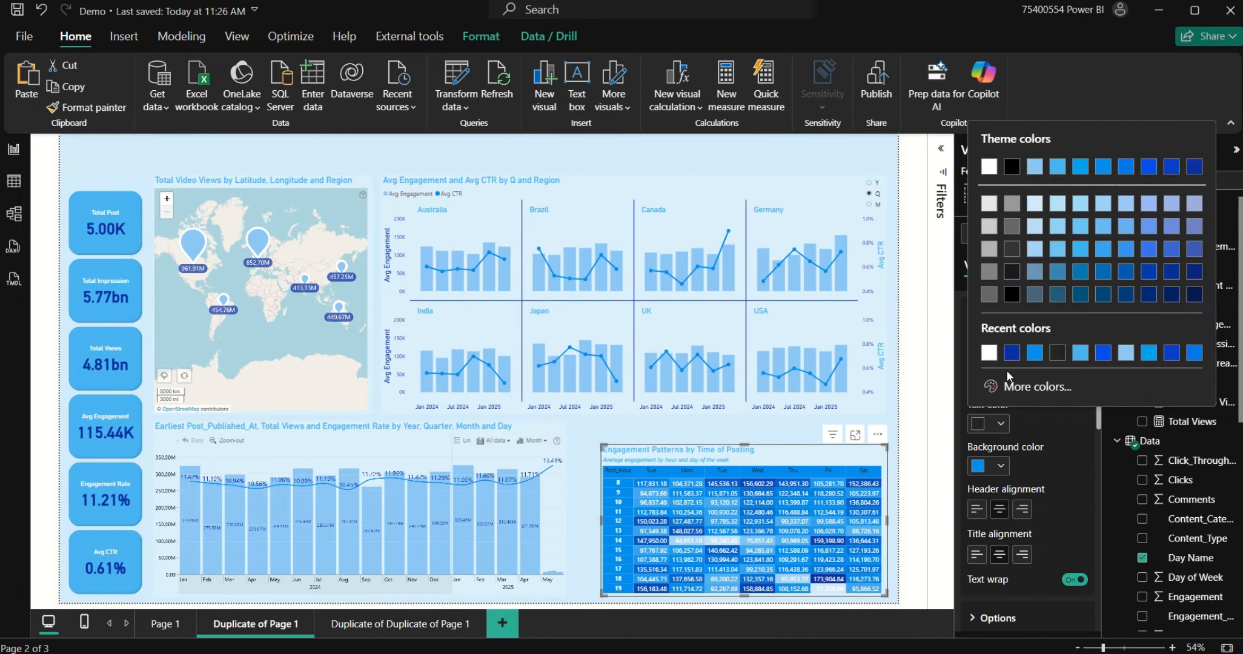
pyautogui.click(984, 349)
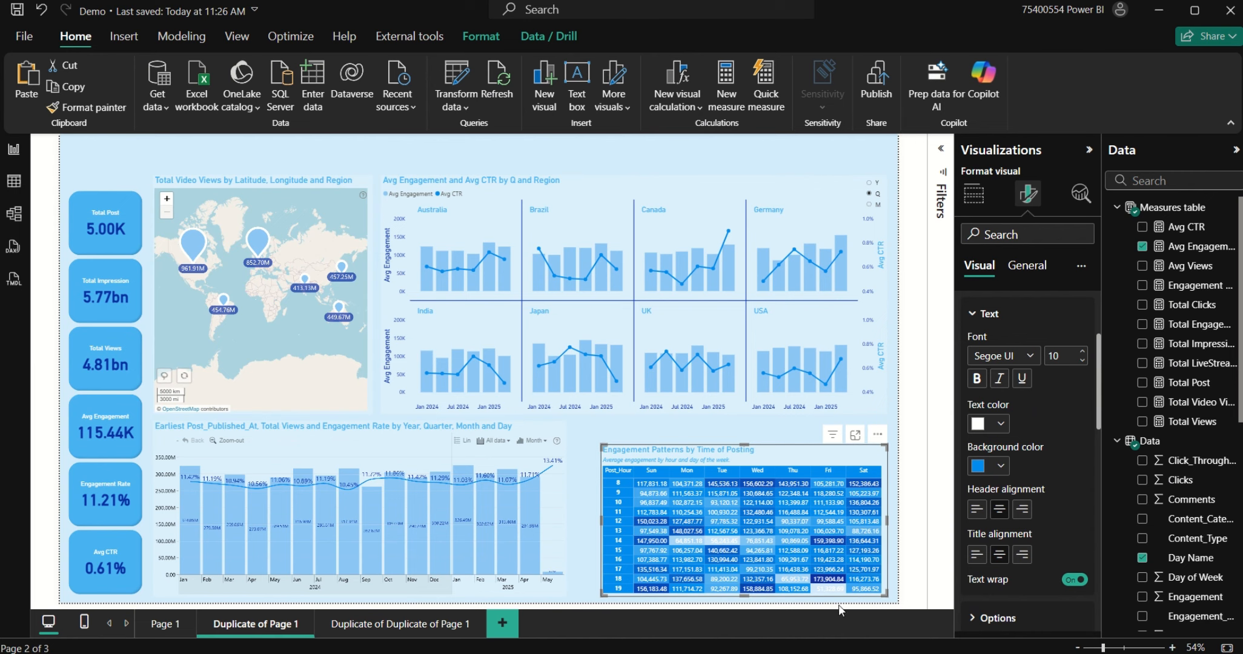
pyautogui.click(1028, 321)
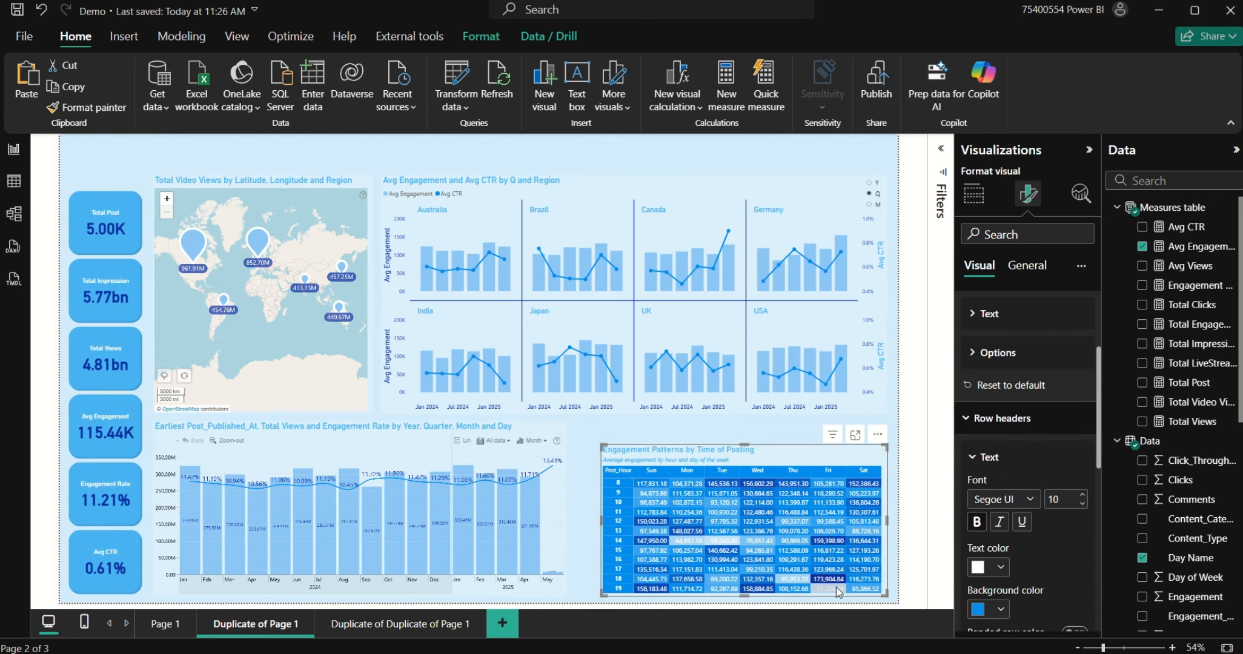
# Step: Set the minimum color of the matrix's background gradient to a slightly darker light blue and save the report
pyautogui.scroll(-10, 1057, 565)
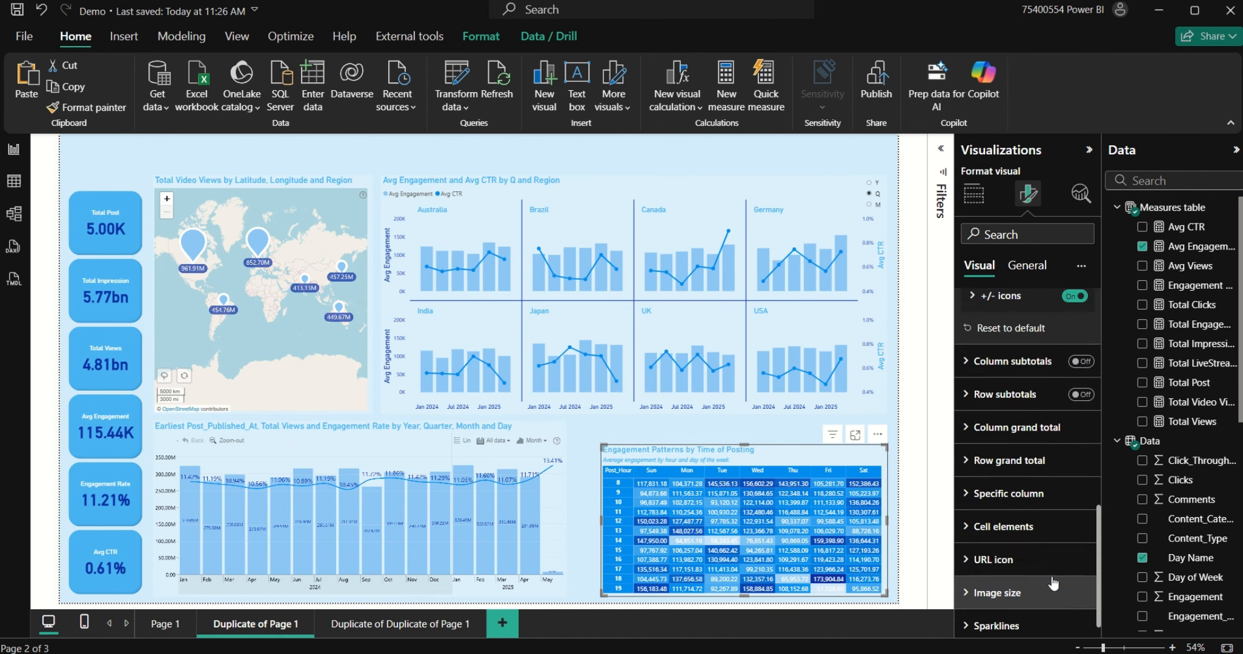
pyautogui.click(1003, 515)
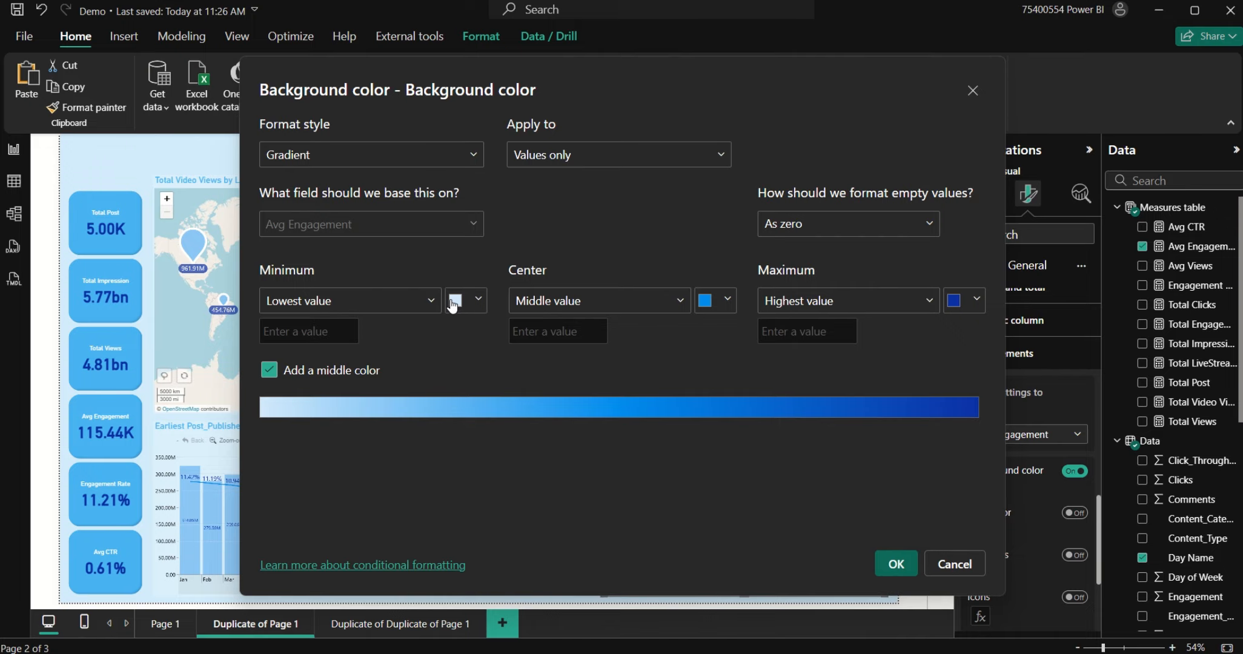
pyautogui.click(453, 303)
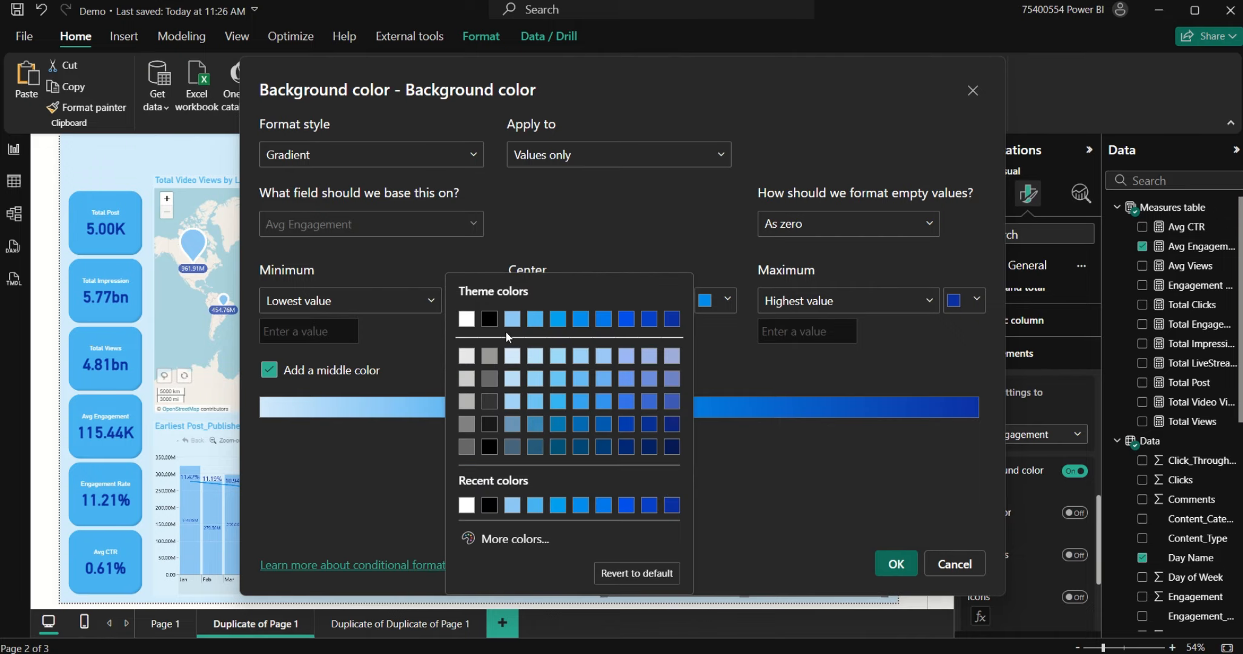
pyautogui.click(512, 402)
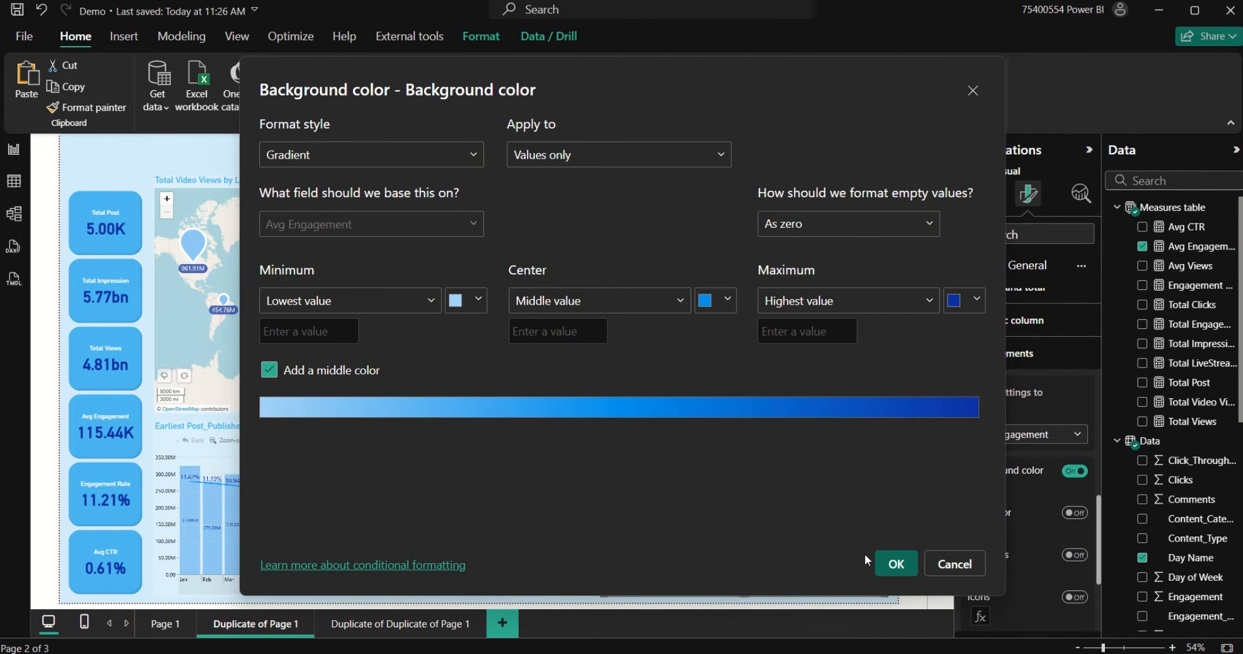
pyautogui.click(880, 562)
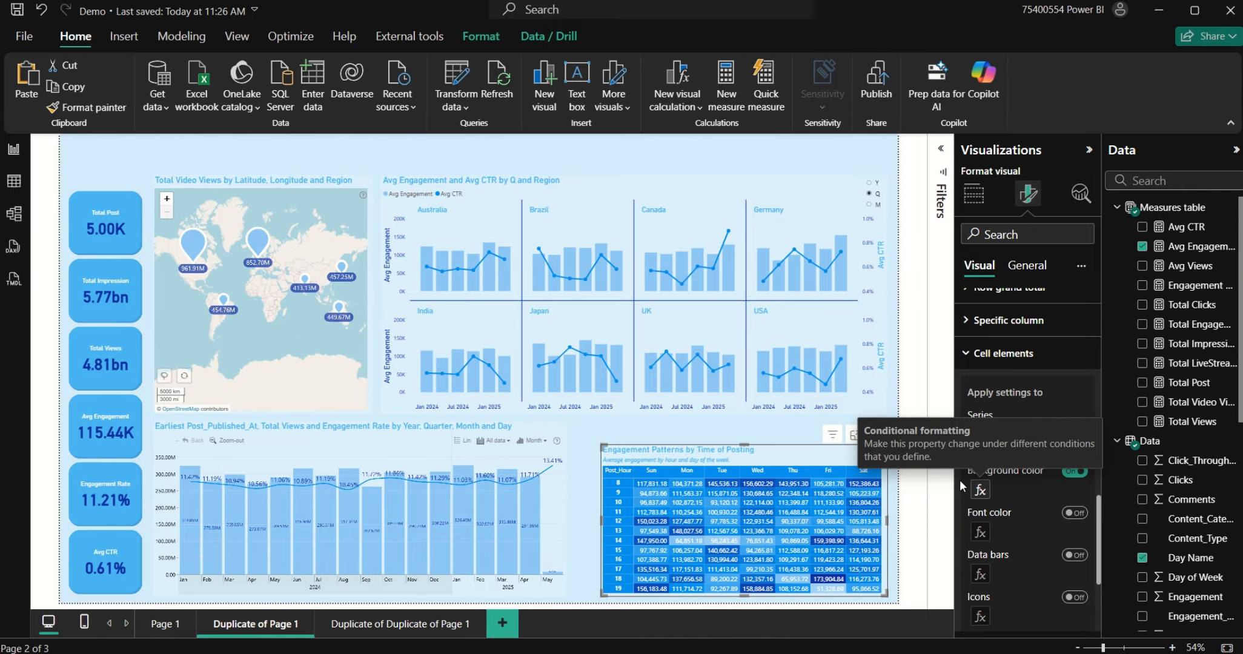
pyautogui.click(721, 412)
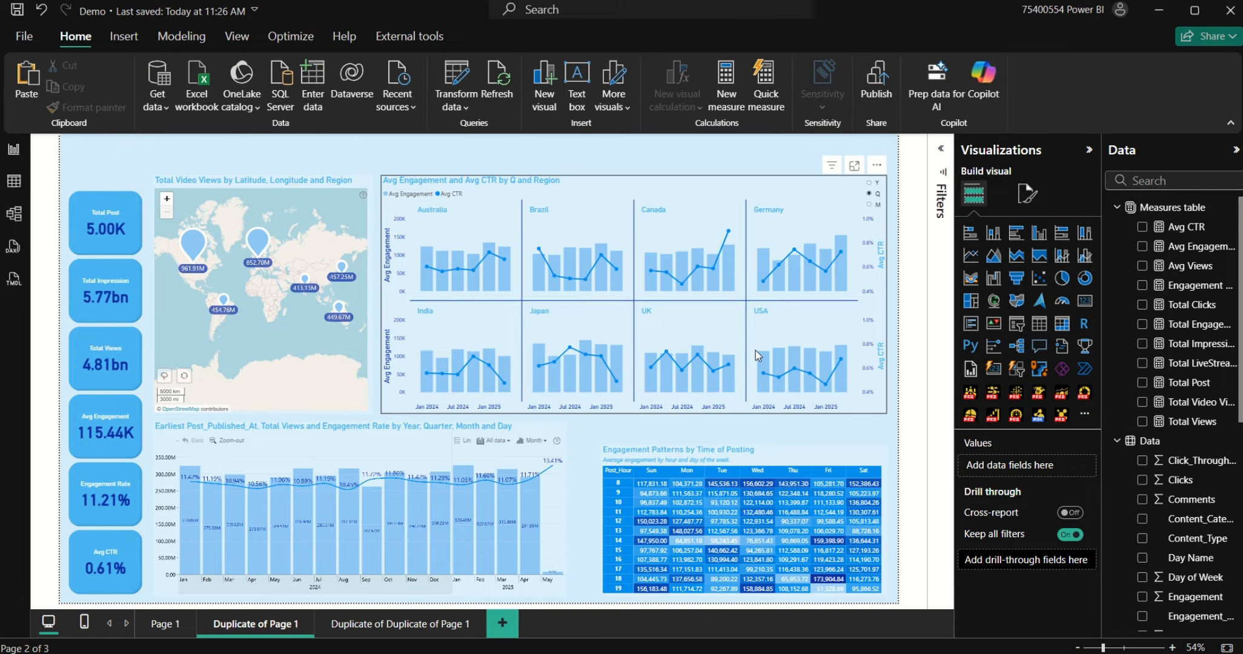
pyautogui.hotkey('ctrl', 's')
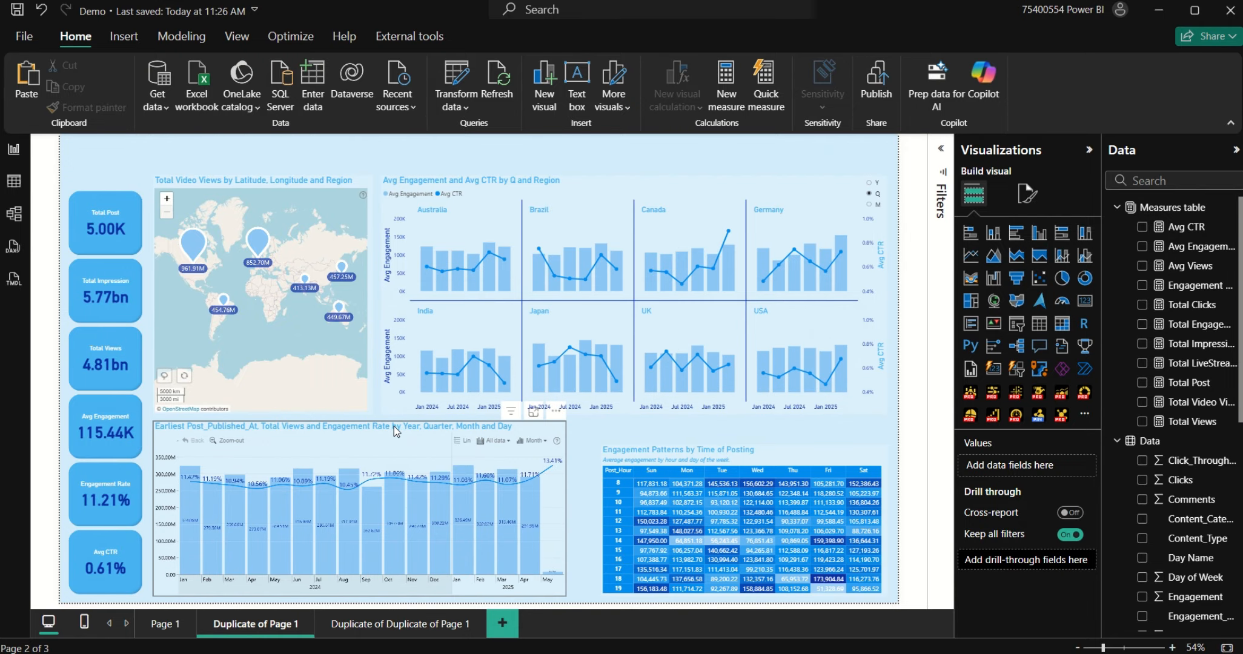
# Step: Resize the views and engagement rate timeline chart, lowering its top edge level with the heatmap and widening it toward the heatmap
pyautogui.click(393, 426)
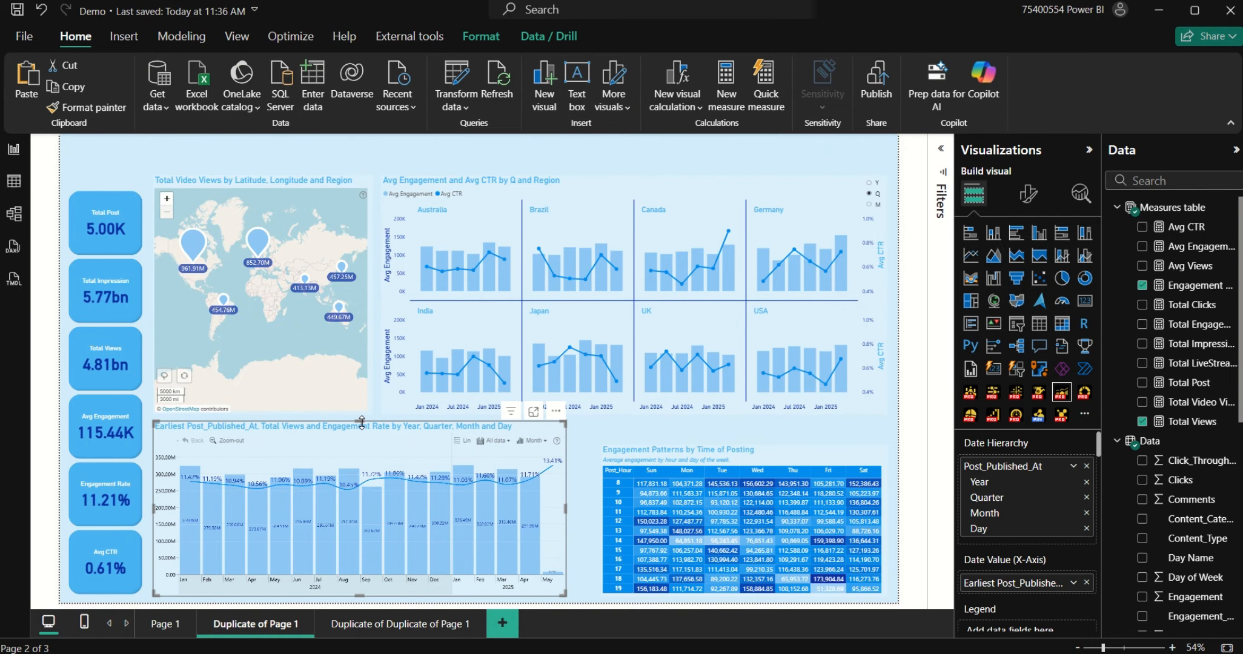
pyautogui.moveTo(330, 421); pyautogui.dragTo(362, 449)
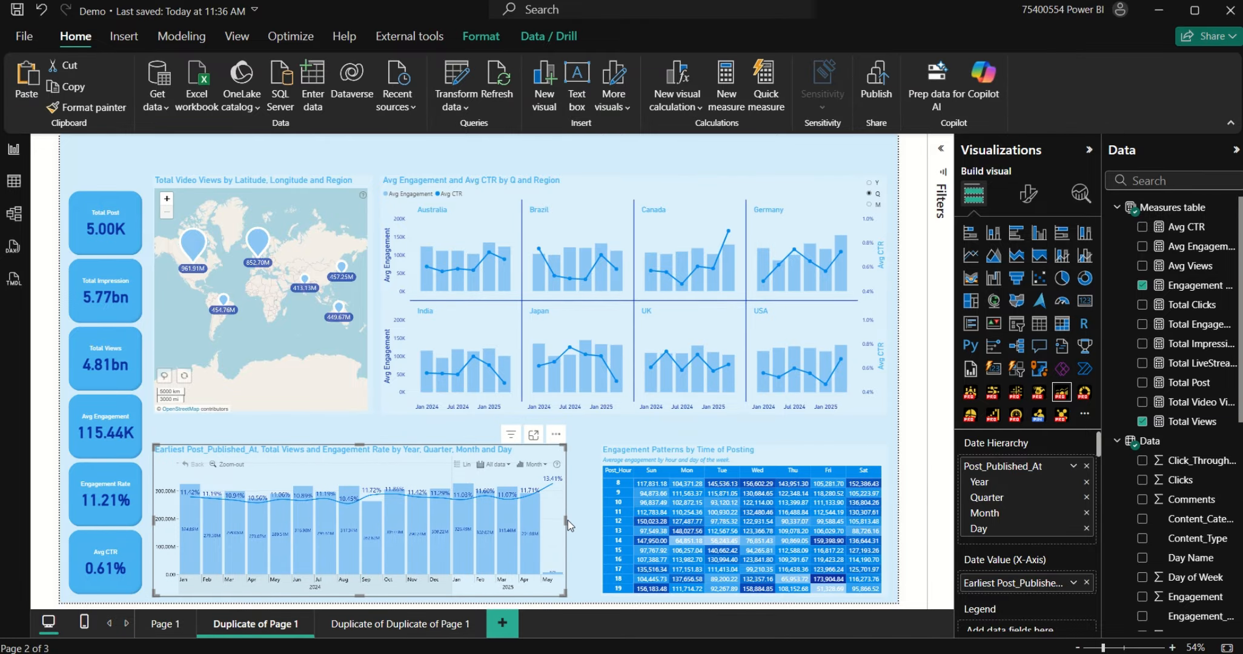
pyautogui.click(591, 520)
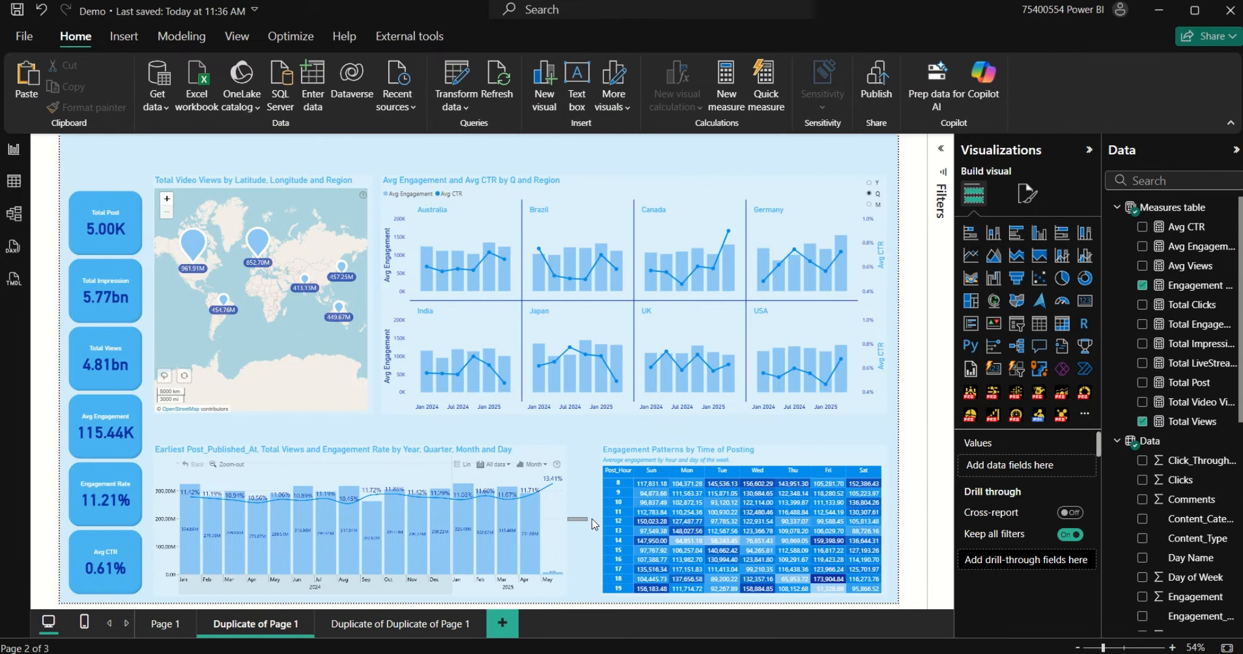
pyautogui.click(547, 459)
pyautogui.moveTo(566, 523); pyautogui.dragTo(594, 532)
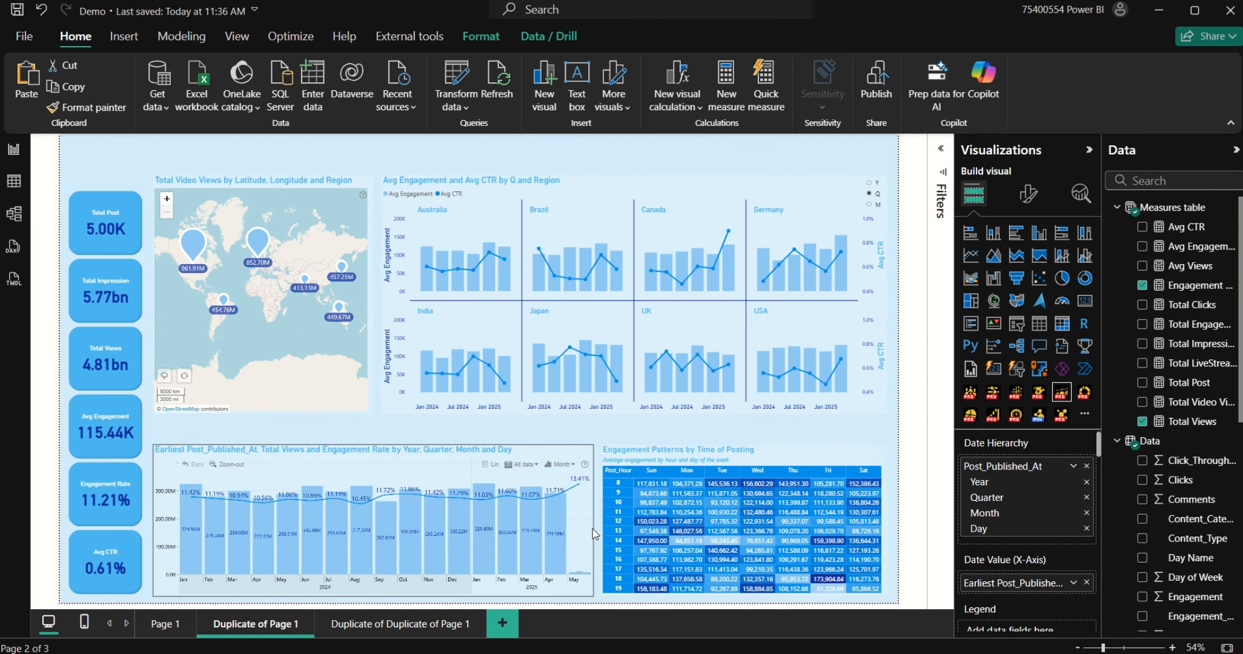
# Step: Extend the map and the regional small-multiples chart downward to just above the lower row of visuals
pyautogui.click(263, 412)
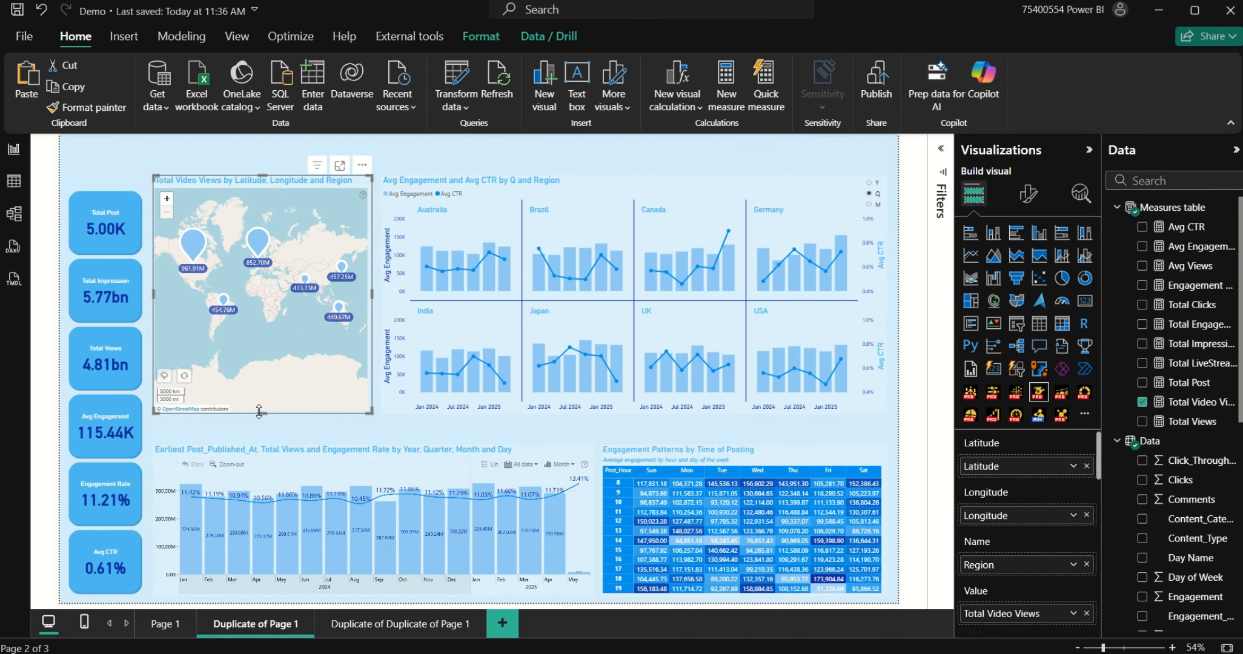
pyautogui.moveTo(263, 414); pyautogui.dragTo(265, 437)
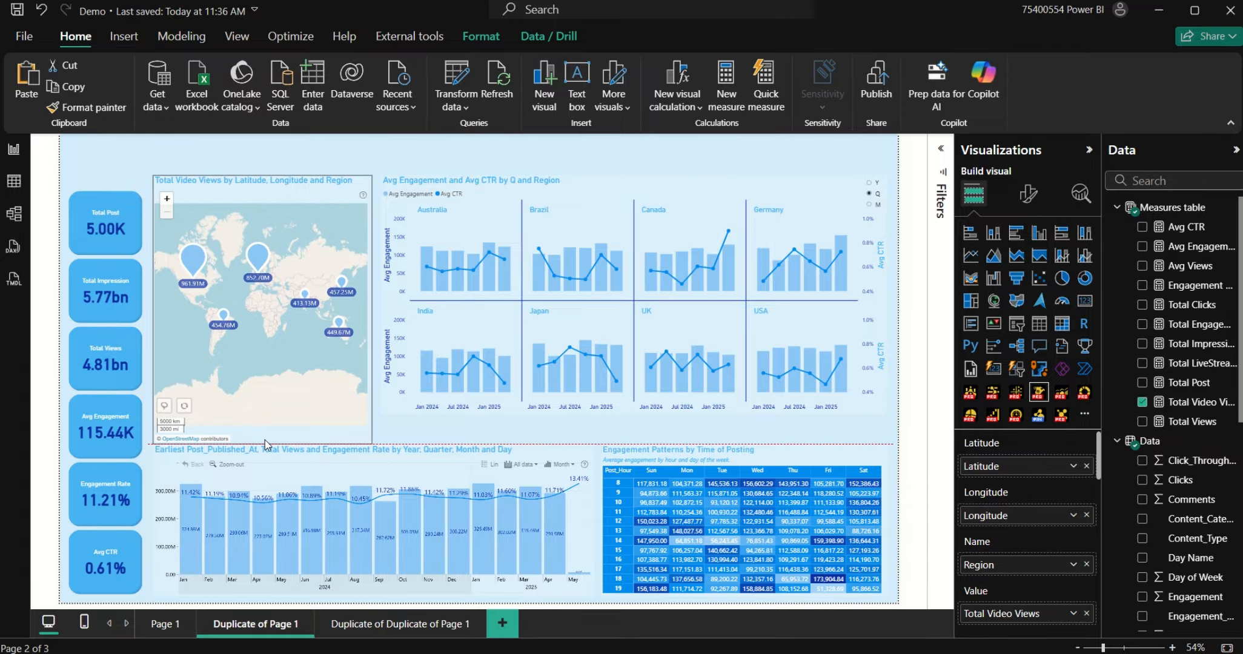
pyautogui.click(599, 192)
pyautogui.moveTo(635, 414); pyautogui.dragTo(635, 435)
pyautogui.click(679, 157)
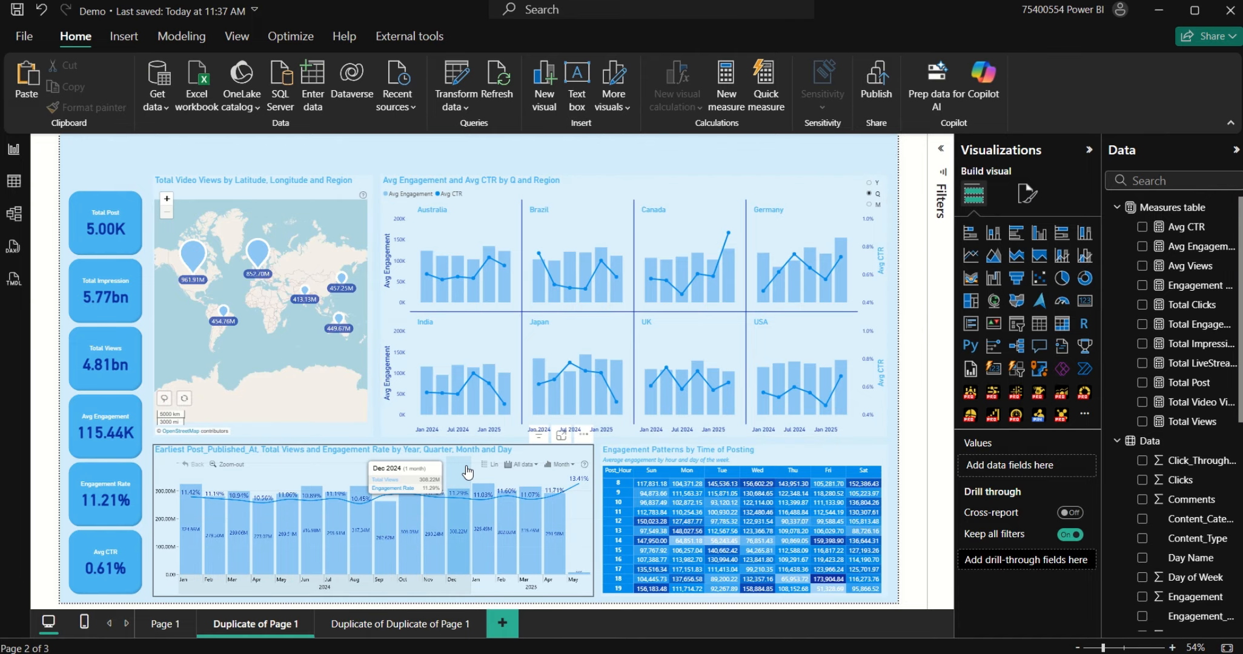
# Step: Turn off the primary Y-axis of the views and engagement rate timeline chart
pyautogui.click(481, 452)
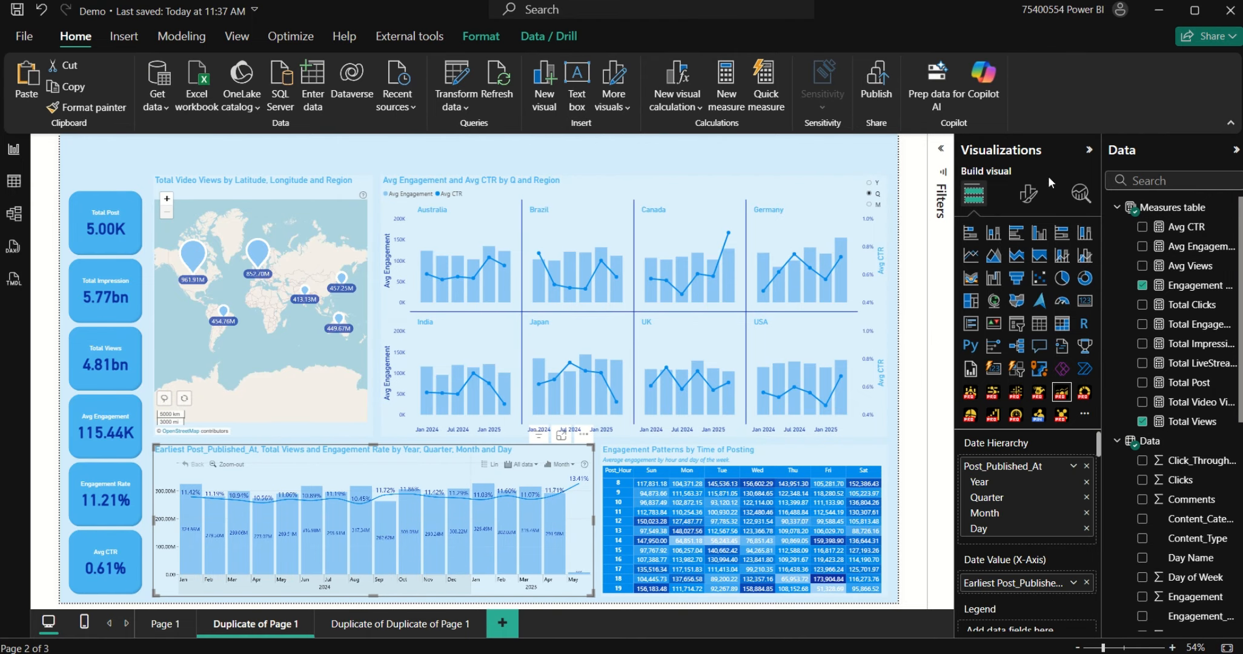
pyautogui.click(1035, 194)
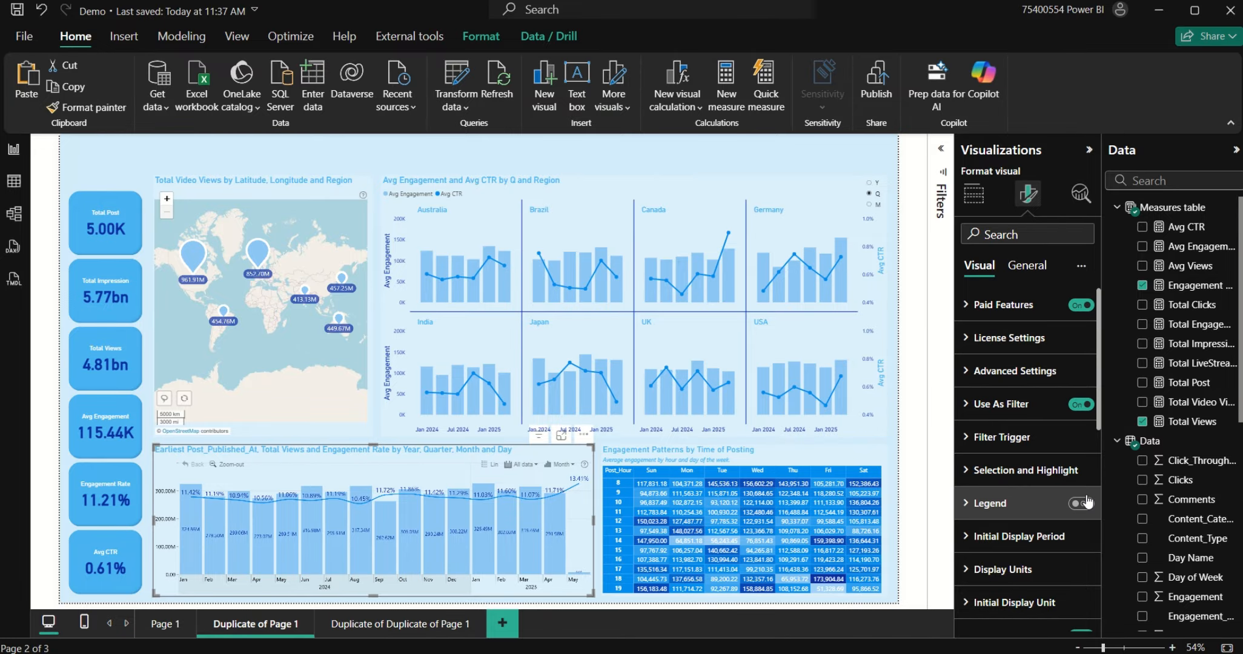
pyautogui.scroll(-3, 1091, 492)
pyautogui.click(1081, 474)
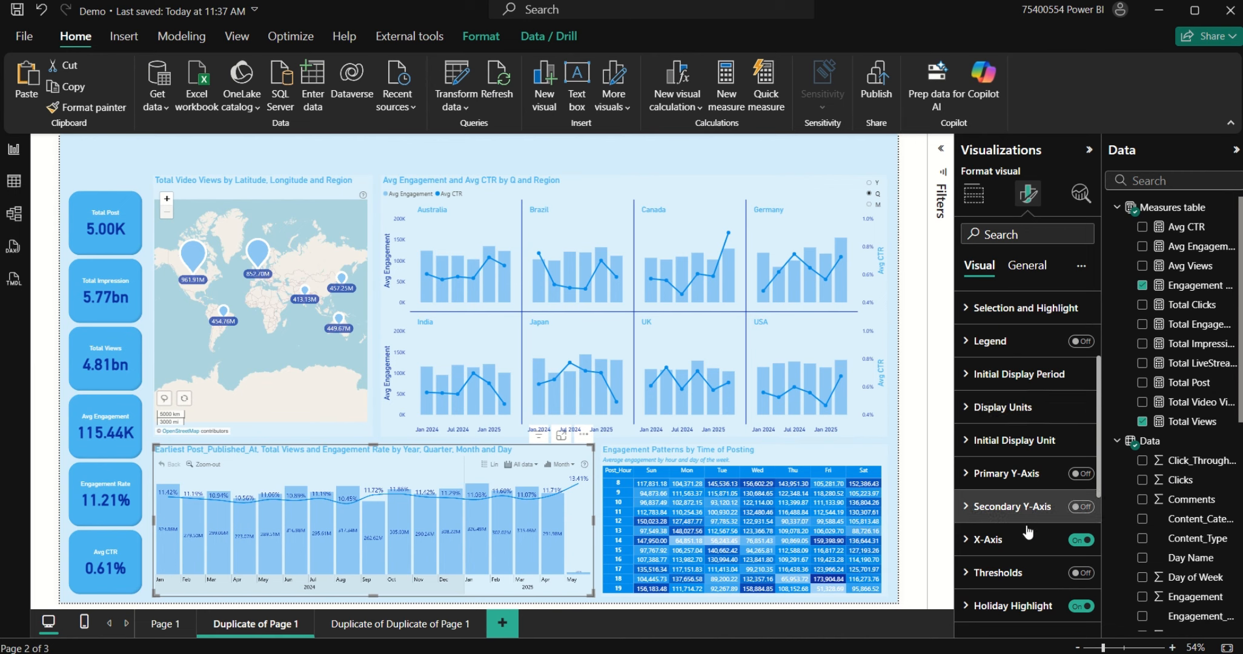
# Step: Set the font color of the timeline chart's X-axis to dark blue
pyautogui.click(1021, 547)
pyautogui.scroll(-5, 1057, 577)
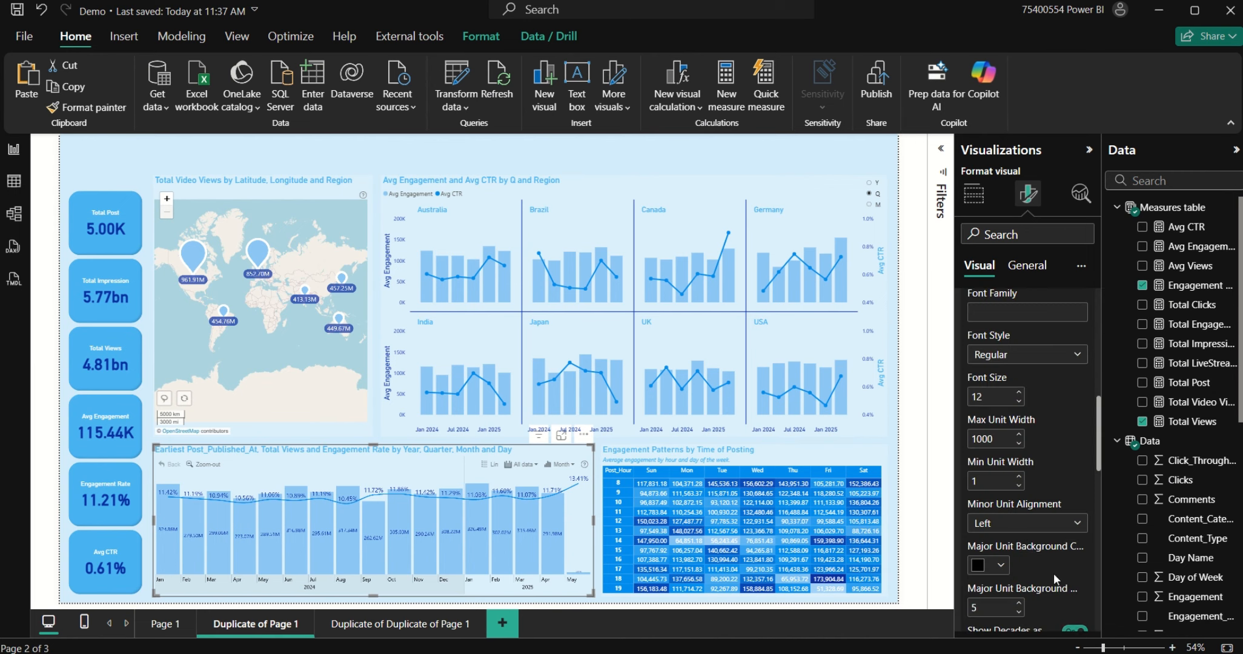
pyautogui.click(997, 564)
pyautogui.scroll(-1, 1048, 567)
pyautogui.scroll(-1, 1048, 567)
pyautogui.scroll(3, 1012, 558)
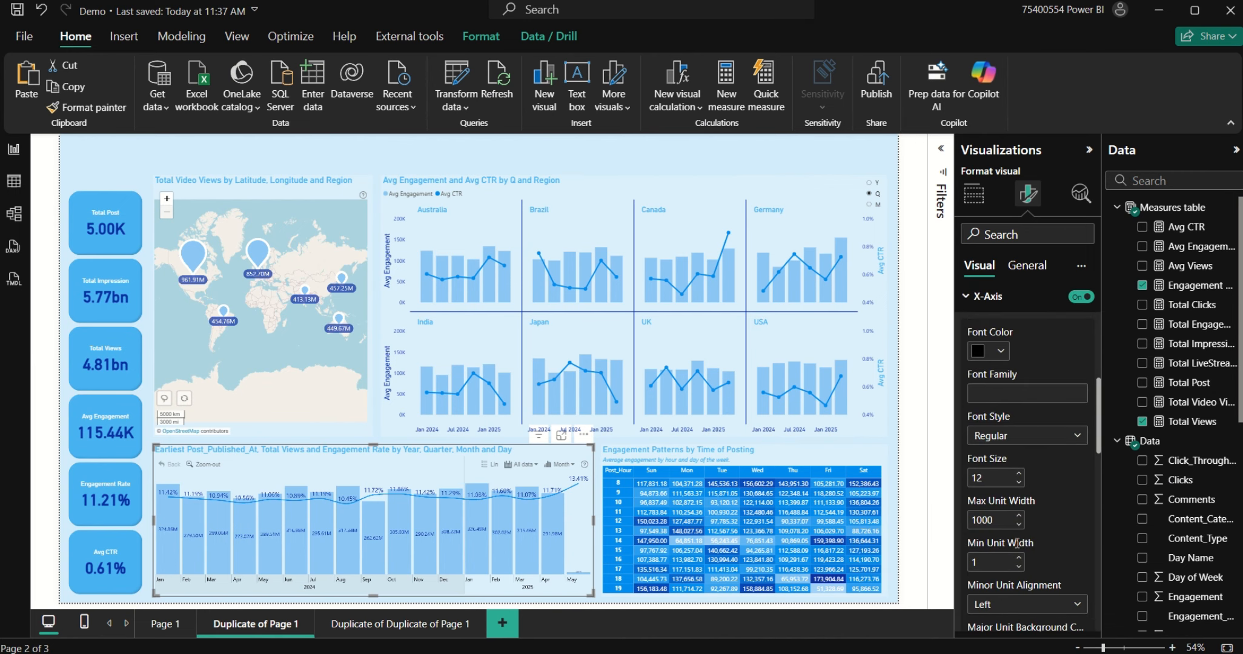
pyautogui.click(1002, 349)
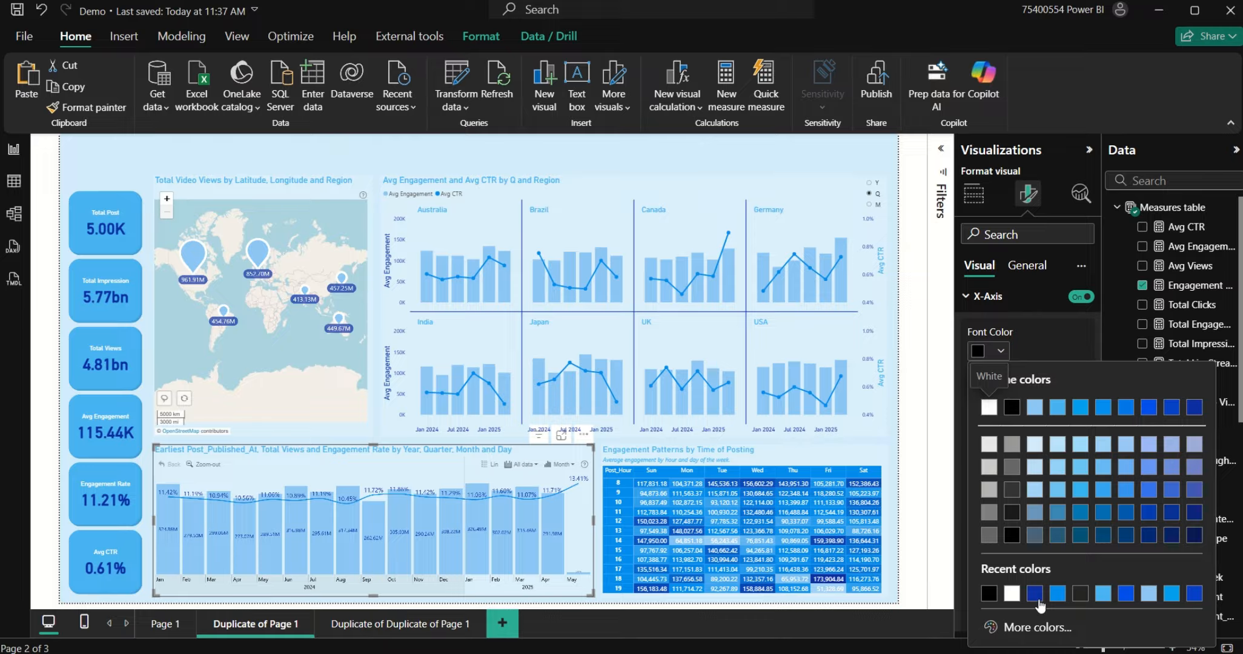
pyautogui.click(1038, 598)
# Step: Turn off the timeline chart's X-axis gridlines and set its minor unit alignment to Center
pyautogui.scroll(-5, 1029, 513)
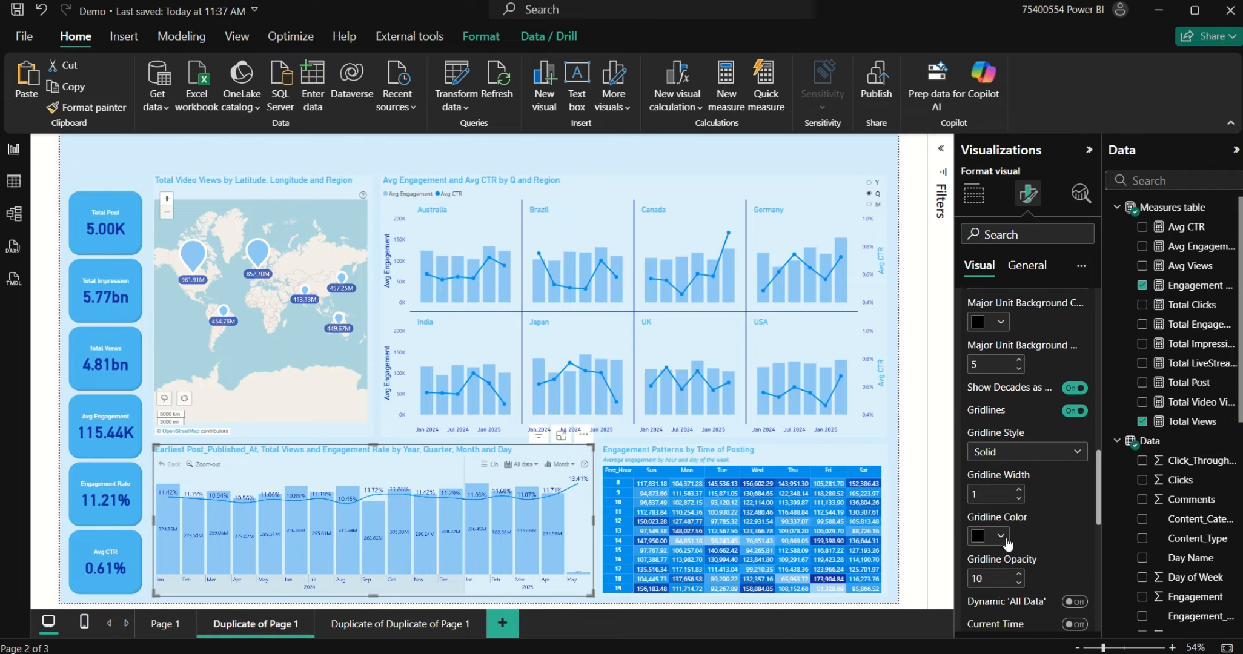
pyautogui.click(1075, 410)
pyautogui.scroll(-2, 1032, 506)
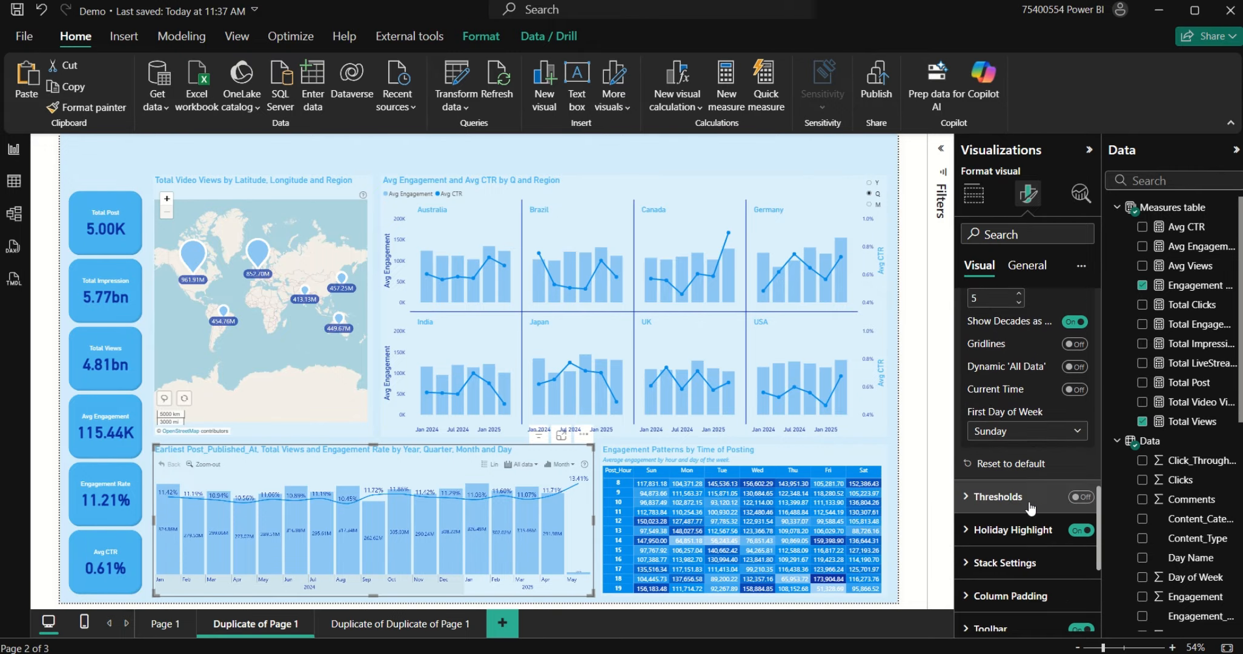
pyautogui.scroll(2, 1032, 507)
pyautogui.scroll(3, 1032, 508)
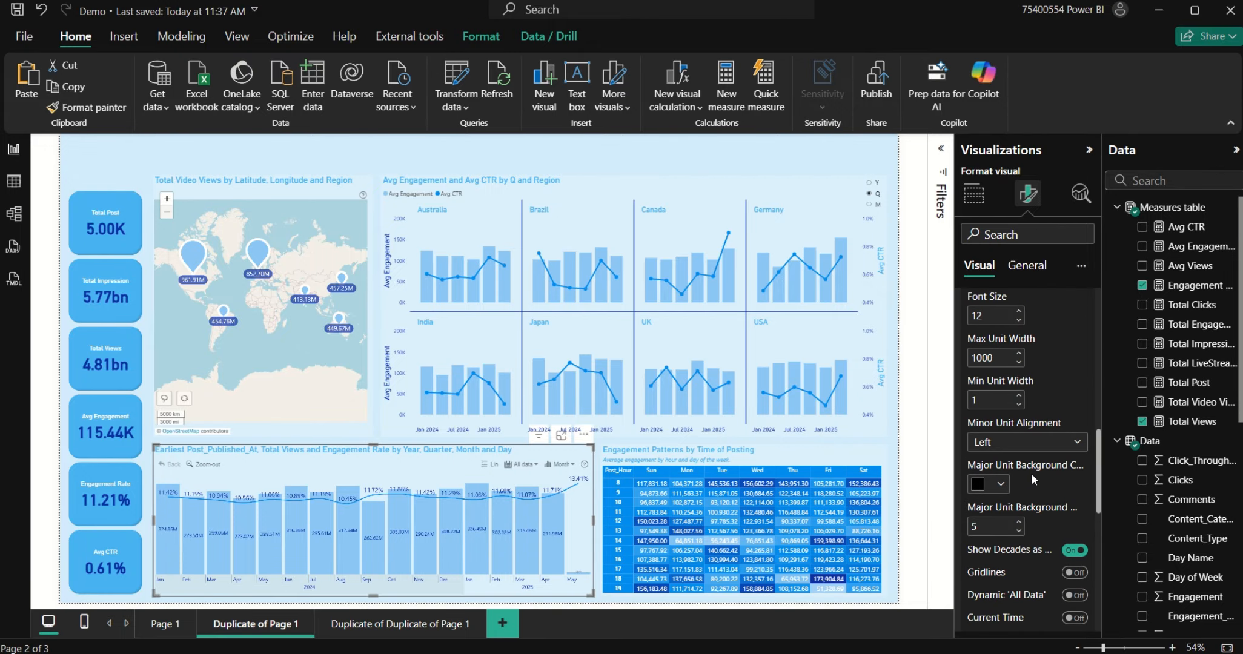
pyautogui.click(992, 444)
pyautogui.click(984, 484)
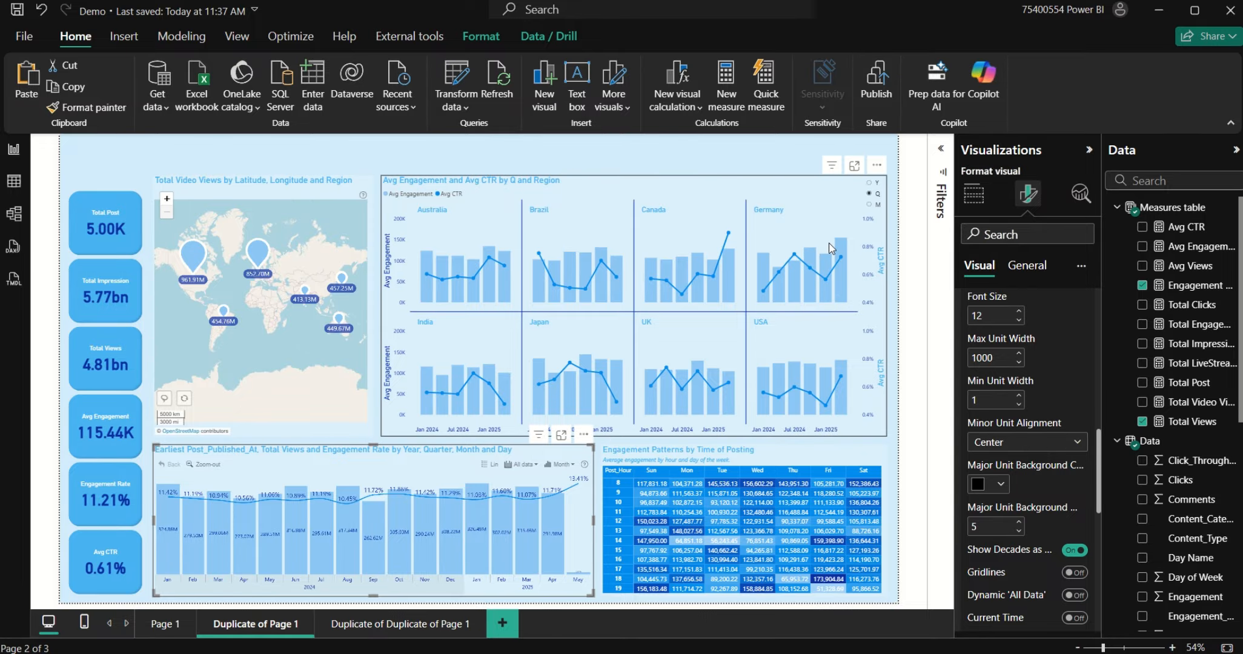
# Step: Set the font color of the Y/Q/M date slicer's values to dark blue
pyautogui.click(879, 204)
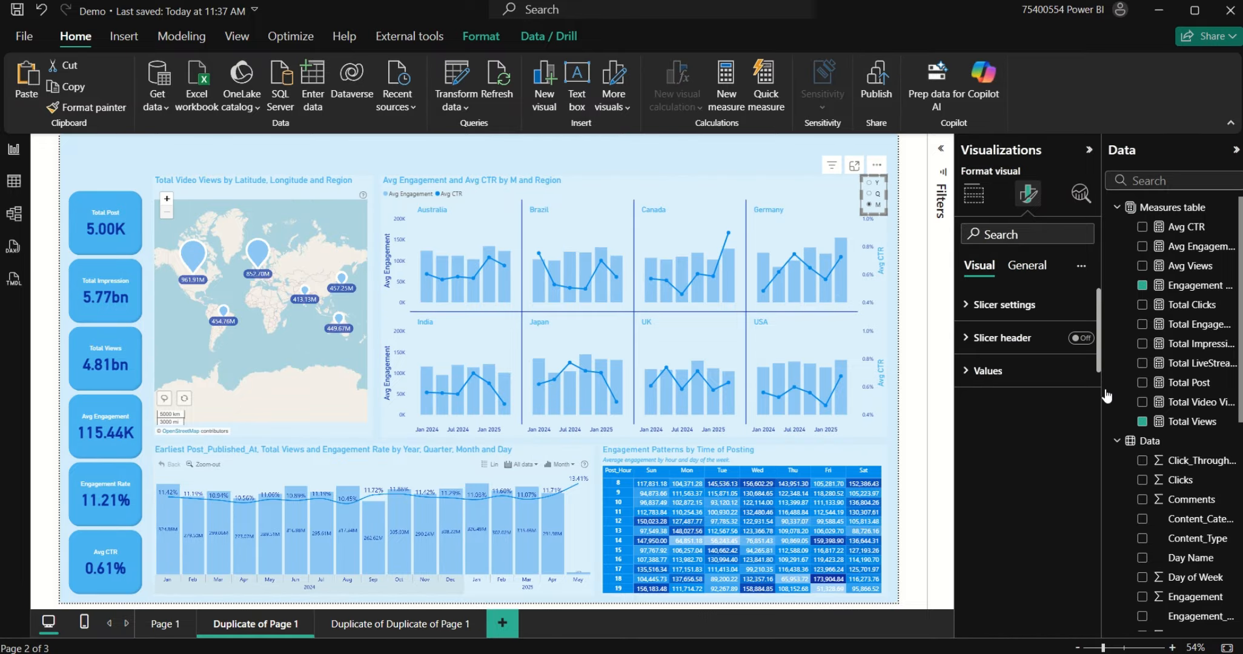
pyautogui.click(1030, 371)
pyautogui.click(996, 522)
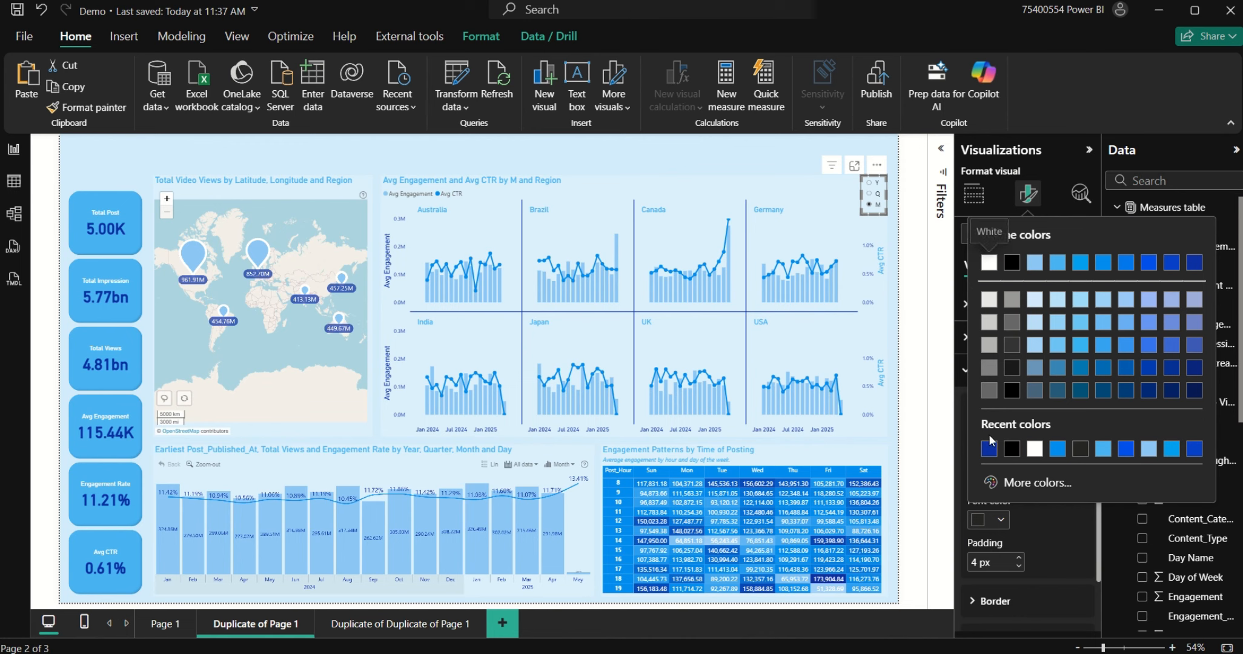
pyautogui.click(990, 451)
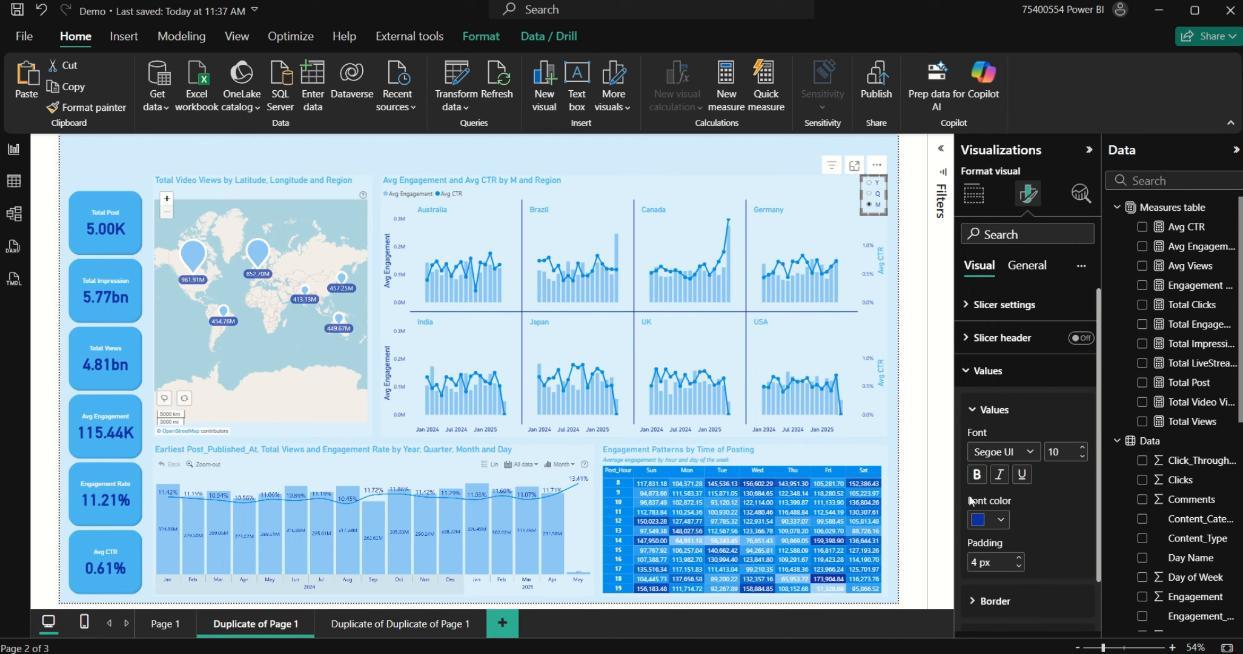
pyautogui.click(763, 164)
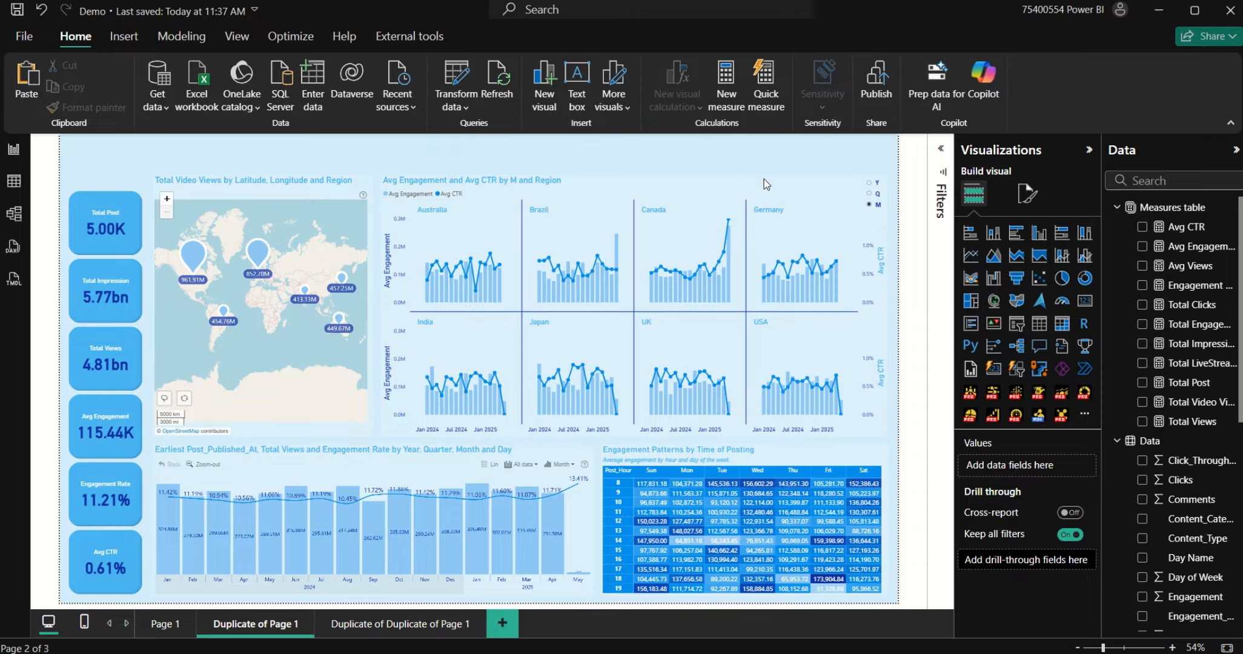
# Step: Try the yearly option in the date slicer and switch it back to Q
pyautogui.click(872, 198)
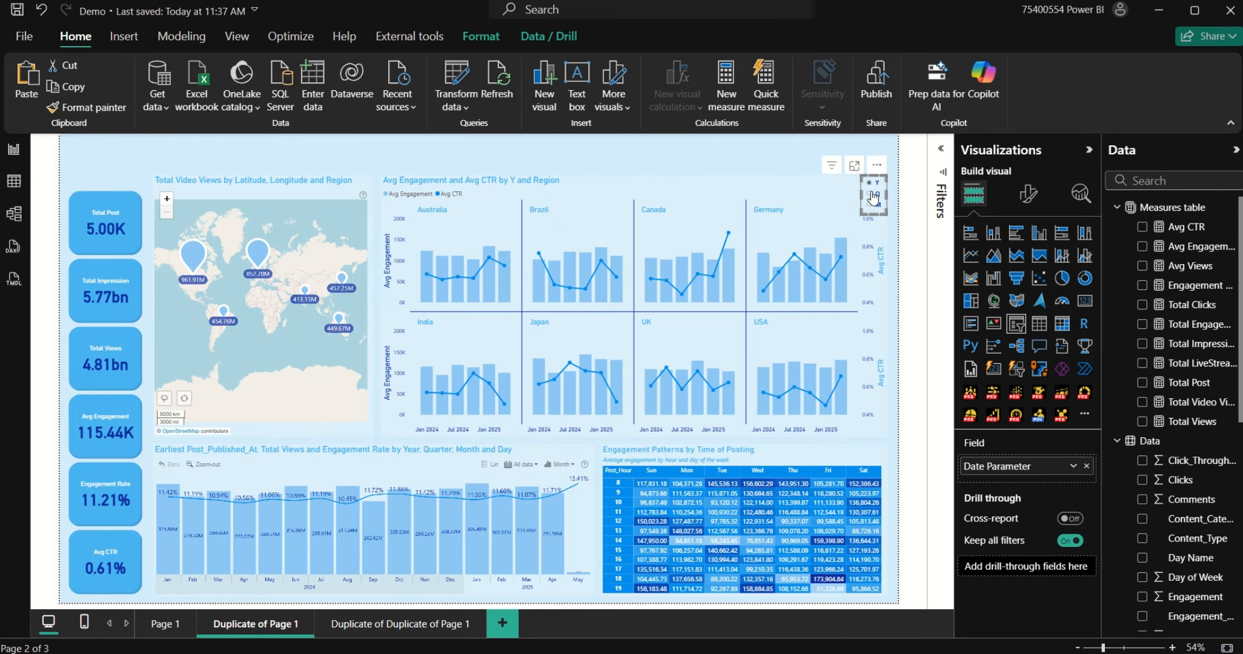
pyautogui.click(872, 194)
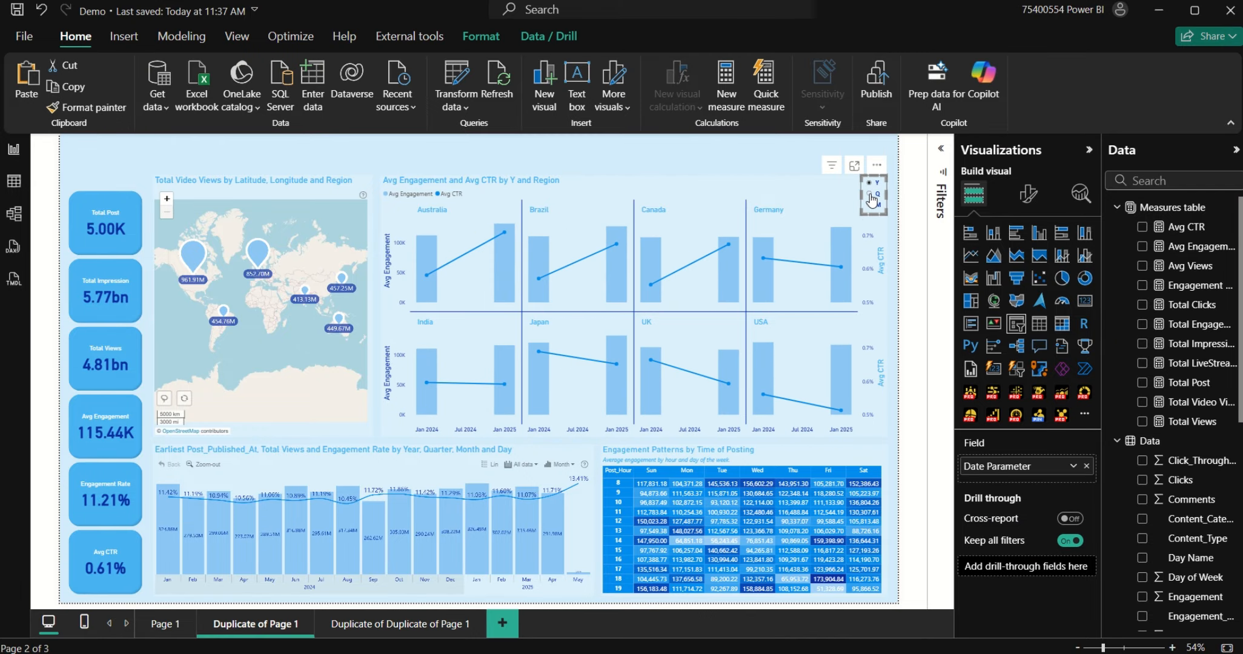
pyautogui.click(763, 168)
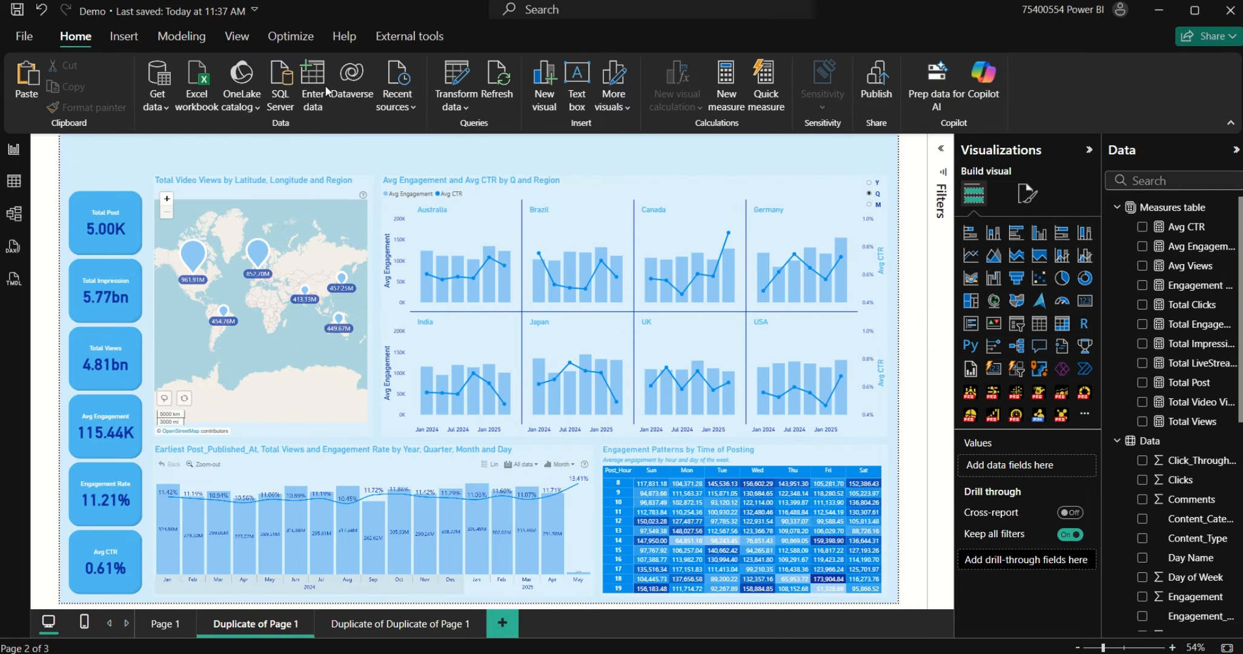
# Step: Lower the top edges of the map and the regional small-multiples chart to line up with the top KPI card
pyautogui.click(121, 198)
pyautogui.click(177, 184)
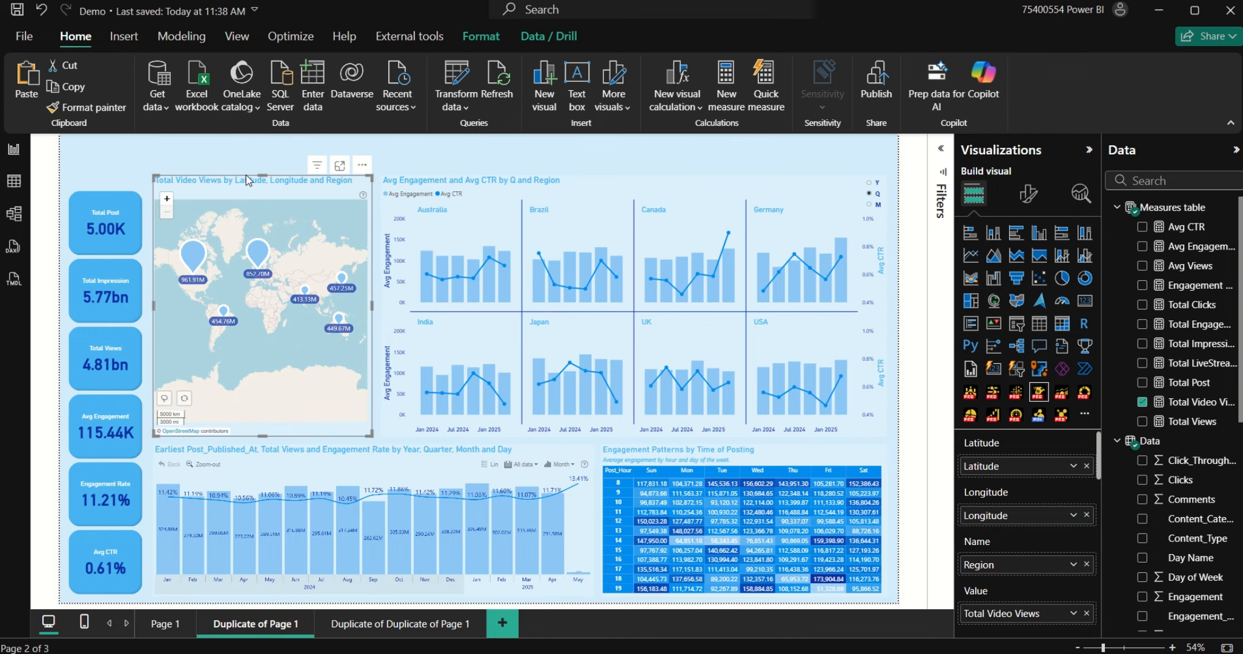
pyautogui.moveTo(262, 175); pyautogui.dragTo(263, 189)
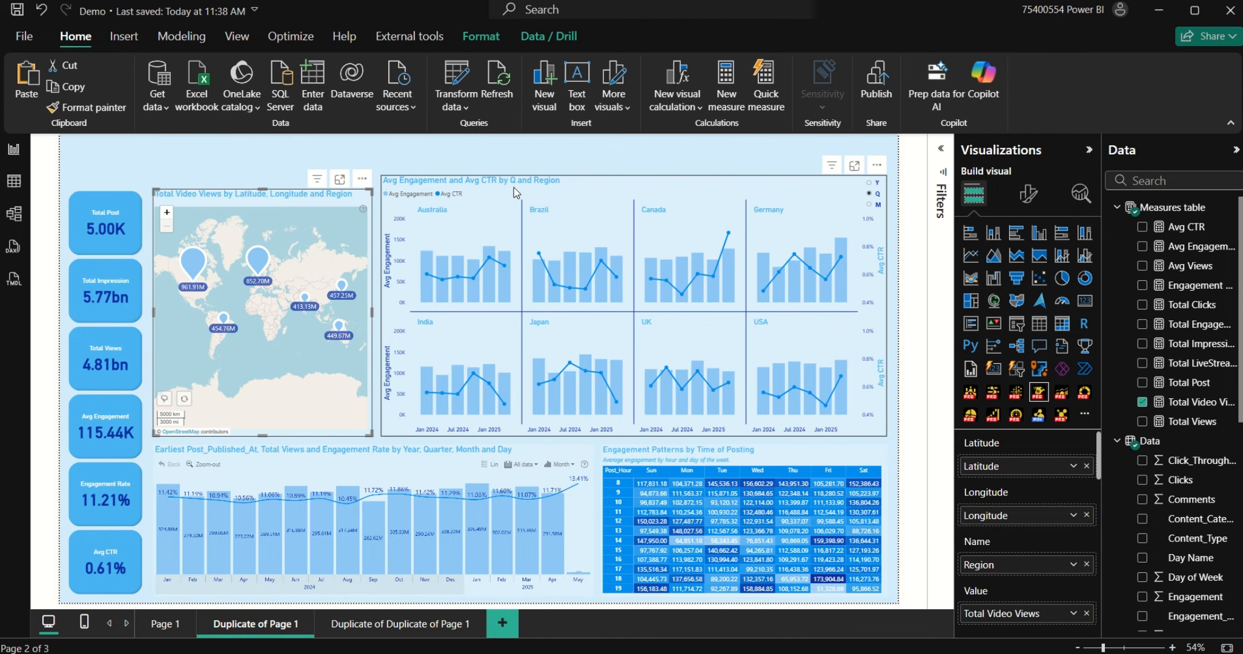
pyautogui.click(657, 190)
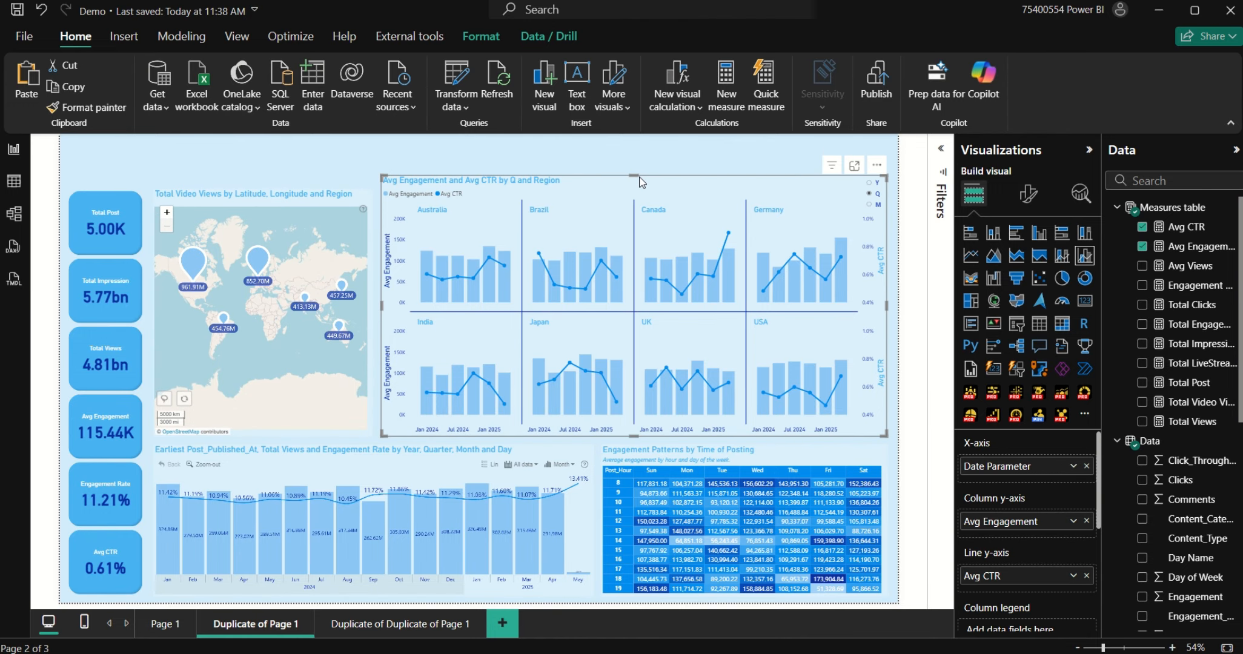
pyautogui.moveTo(634, 178); pyautogui.dragTo(634, 197)
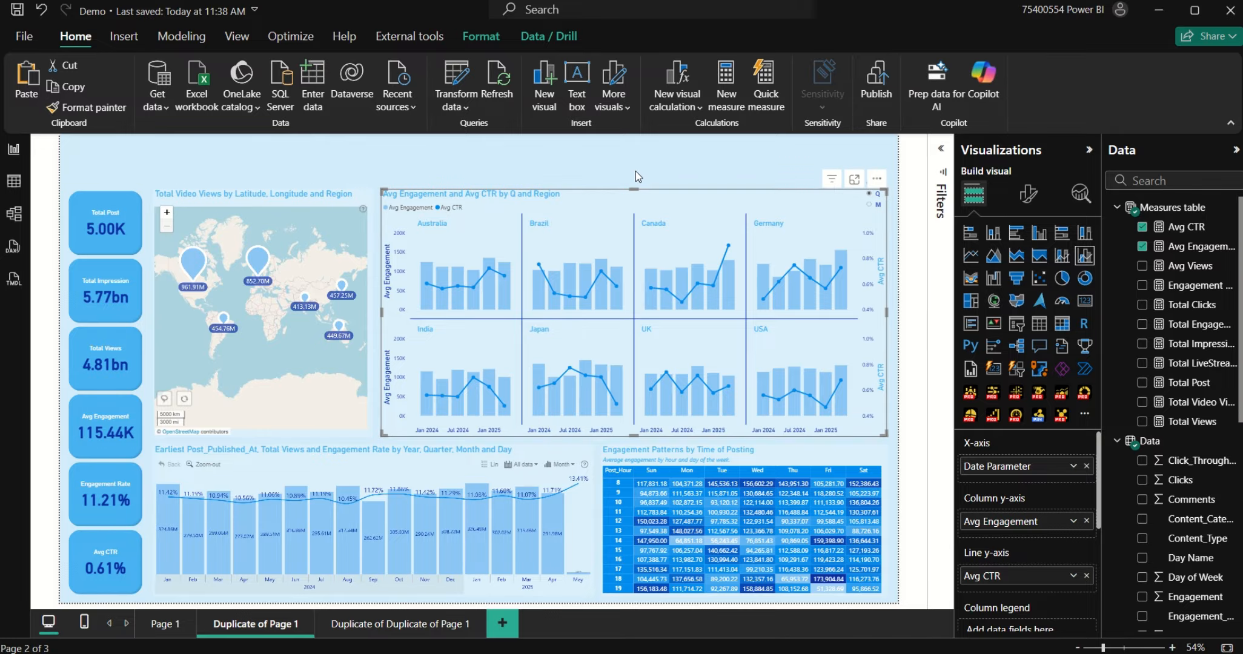
# Step: Move the Y/Q/M date slicer slightly down at the upper corner of the regional small-multiples chart
pyautogui.click(635, 170)
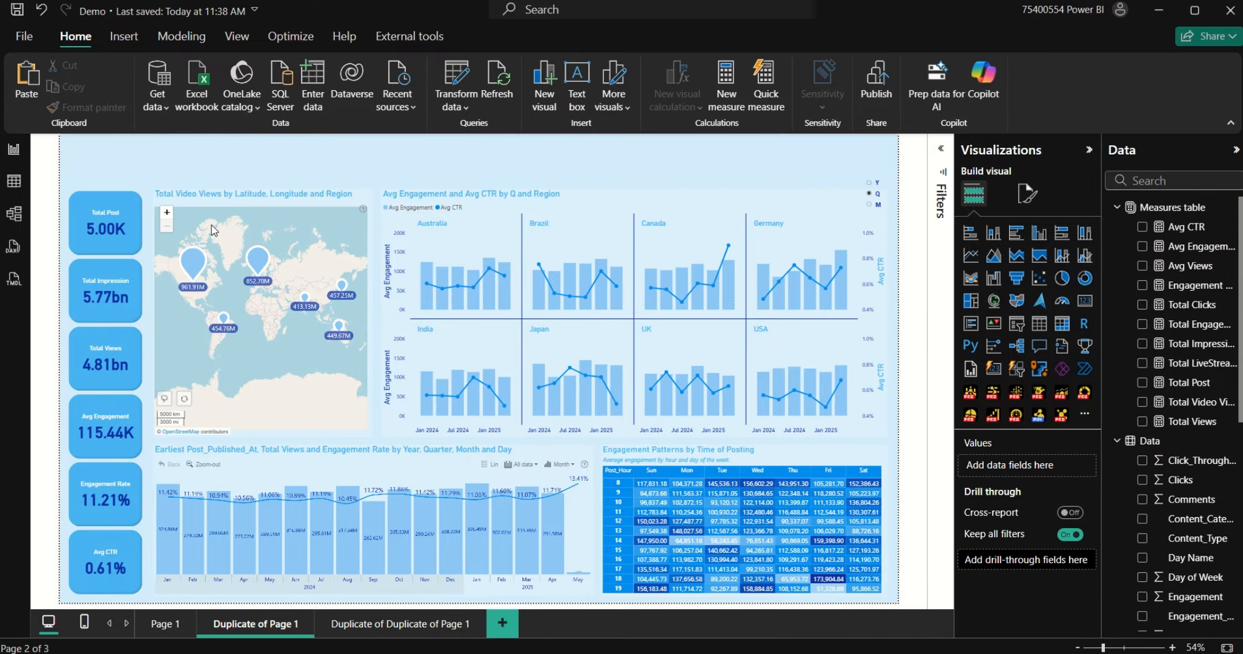
pyautogui.click(876, 202)
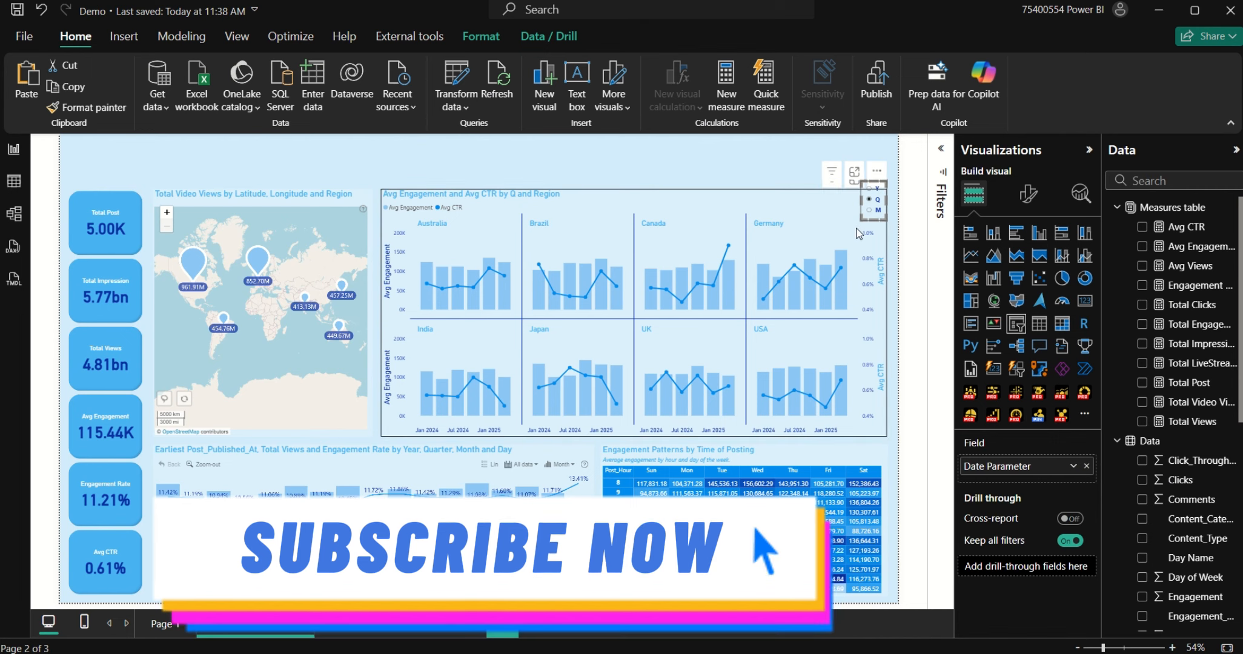
pyautogui.moveTo(878, 206); pyautogui.dragTo(879, 217)
pyautogui.click(860, 159)
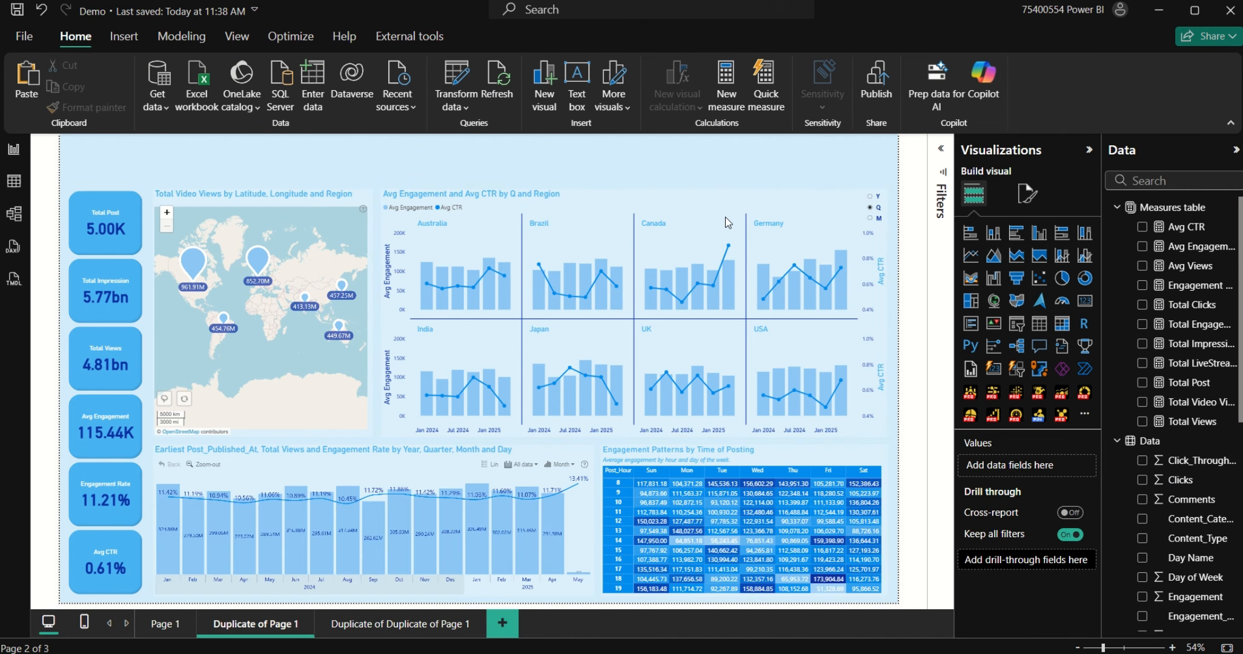
# Step: Turn on the shadow effect for the regional Avg Engagement and Avg CTR chart
pyautogui.click(659, 201)
pyautogui.click(1029, 194)
pyautogui.click(1024, 270)
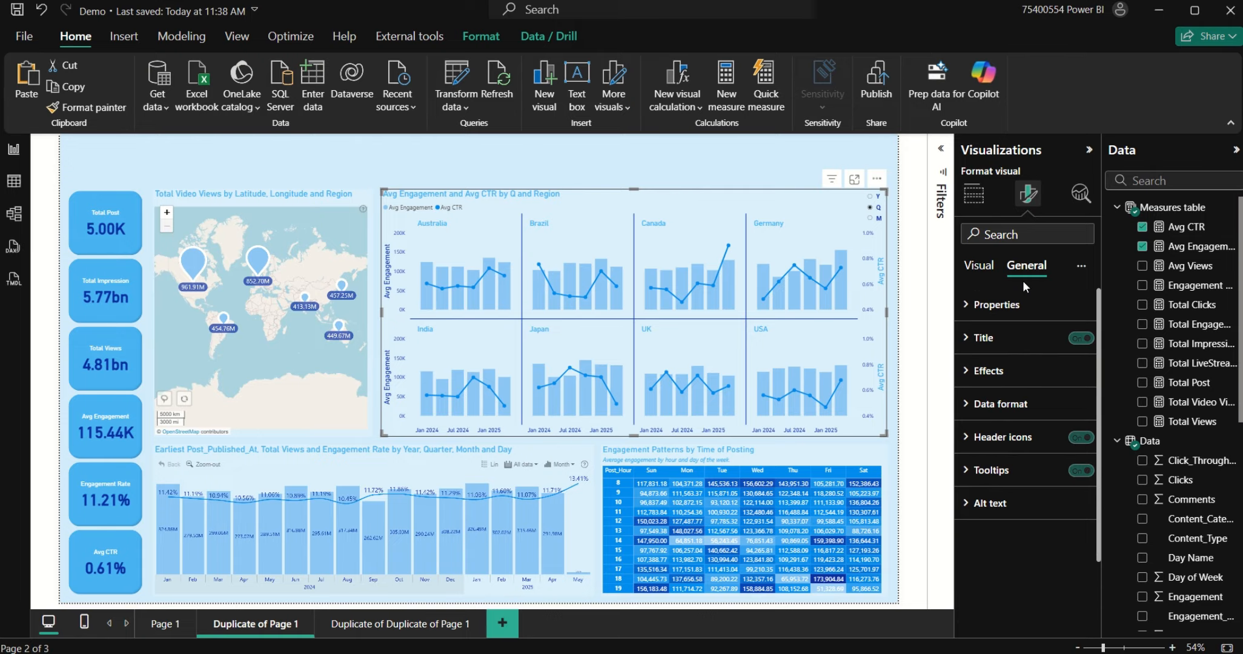
pyautogui.click(1022, 382)
pyautogui.scroll(-3, 1024, 394)
pyautogui.click(1075, 450)
# Step: Turn on the shadow effect for the heatmap table, the timeline chart and the map
pyautogui.click(830, 453)
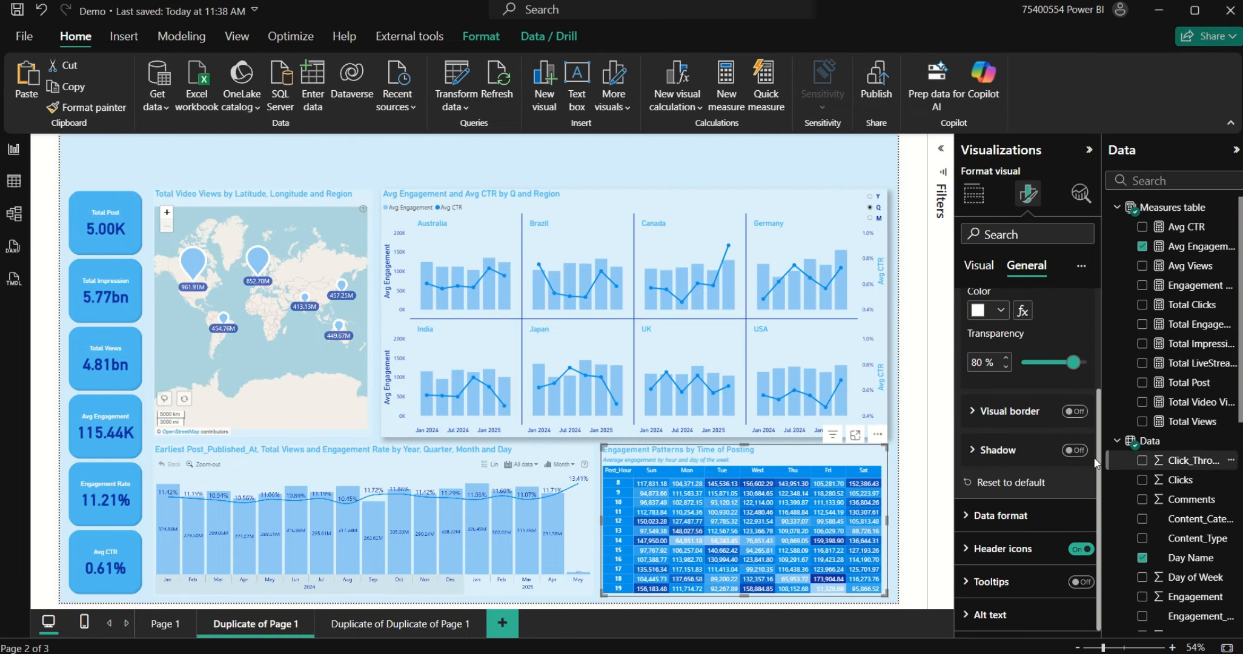
pyautogui.click(1076, 451)
pyautogui.click(453, 452)
pyautogui.click(1076, 450)
pyautogui.click(227, 199)
pyautogui.click(1075, 451)
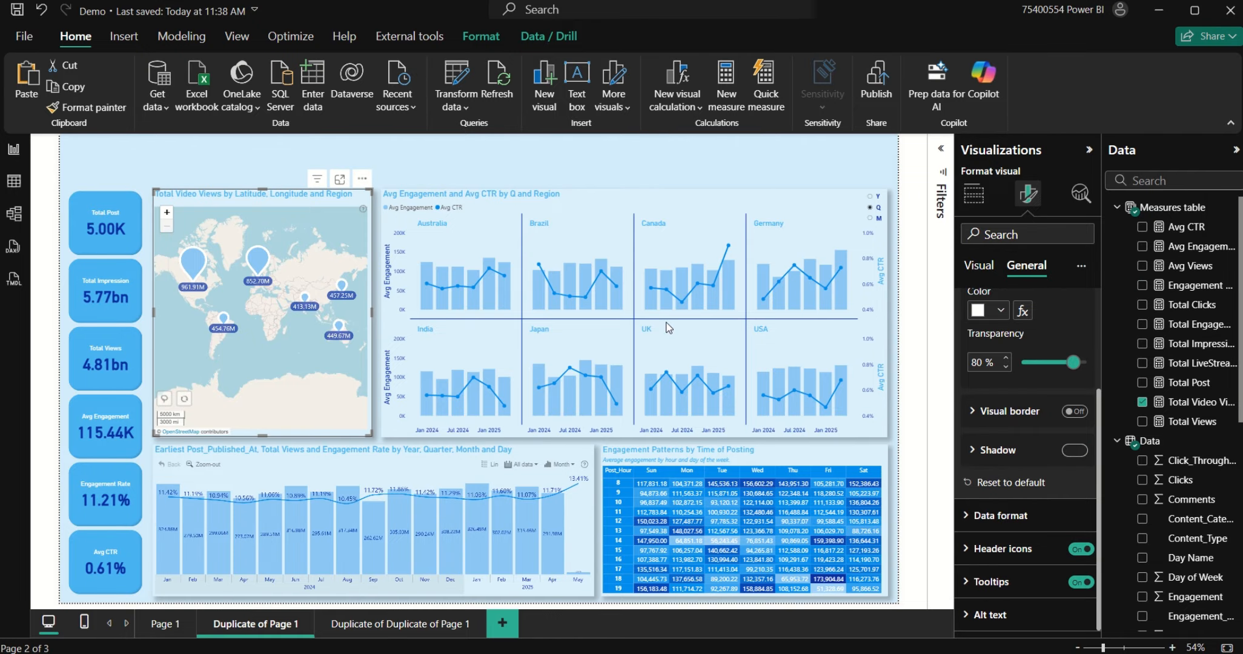
pyautogui.click(569, 162)
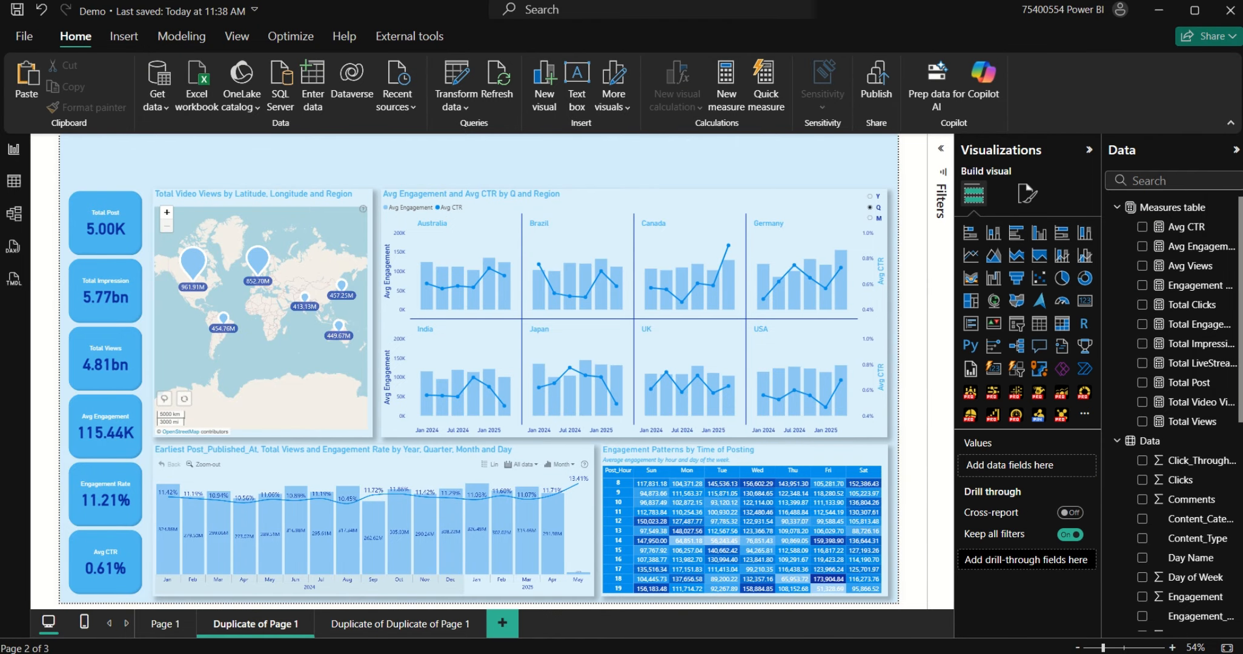
# Step: Copy the title text box and the Region and Date Hierarchy slicers from Page 1 to the Duplicate of Page 1 page
pyautogui.click(158, 630)
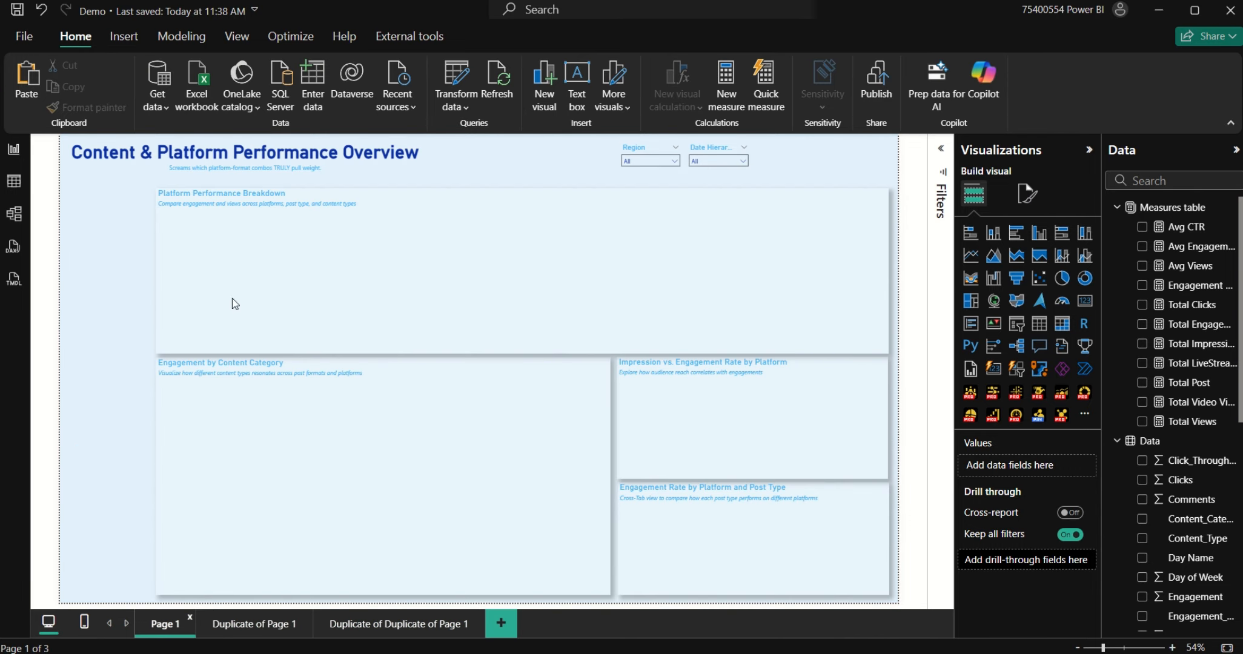
pyautogui.click(403, 153)
pyautogui.click(715, 148)
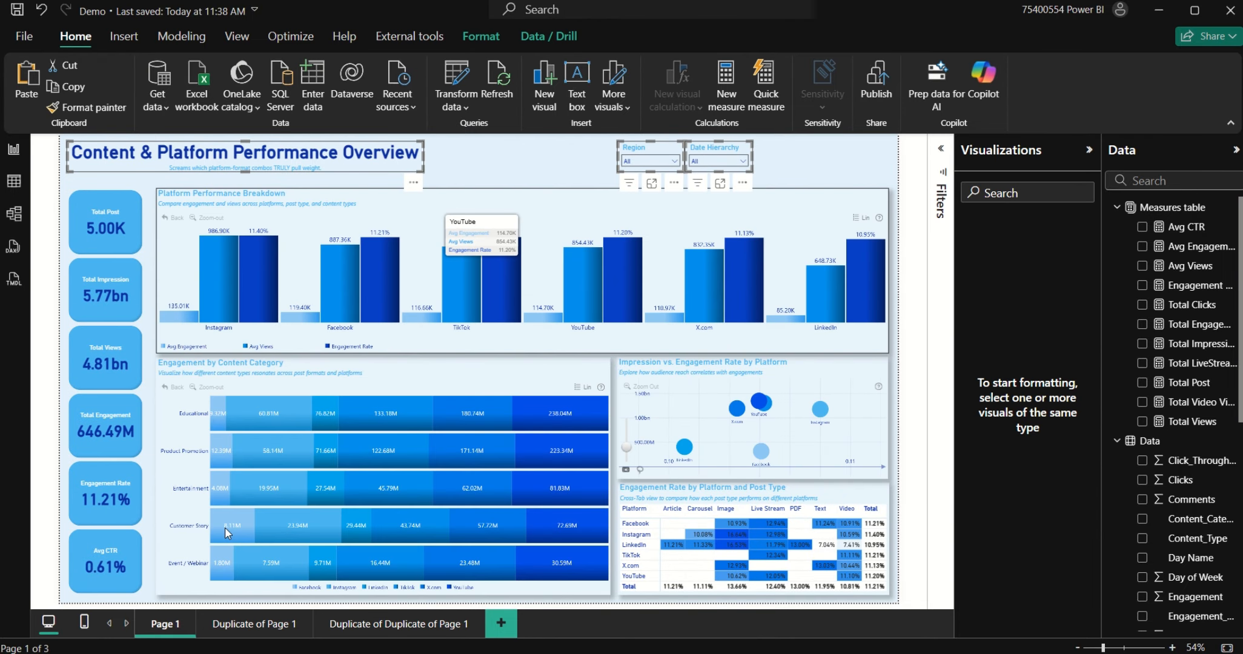
pyautogui.click(254, 624)
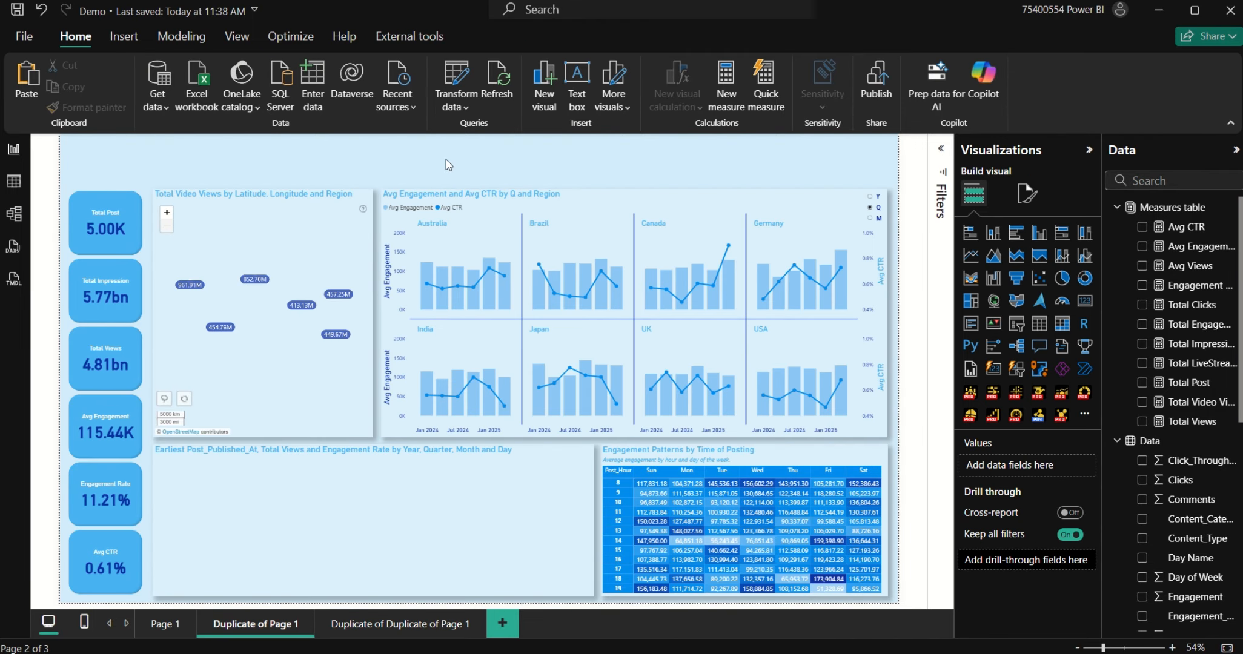
pyautogui.hotkey('ctrl', 'v')
pyautogui.click(724, 374)
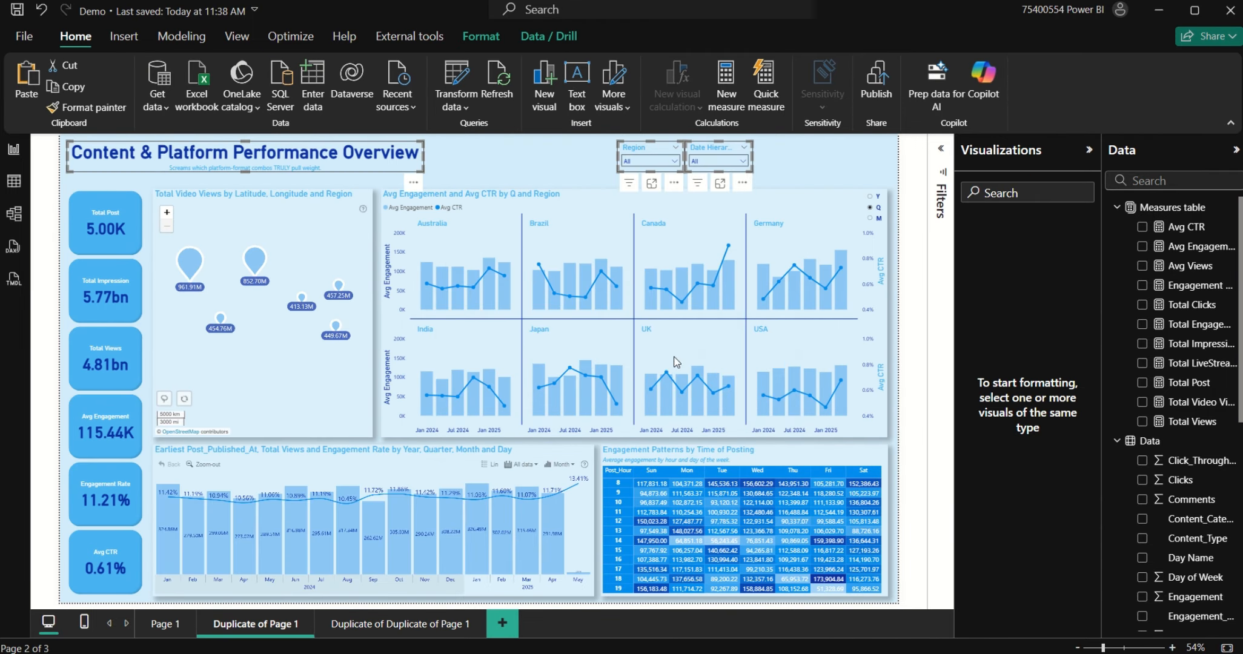
# Step: View the options in the pasted Region slicer
pyautogui.click(263, 157)
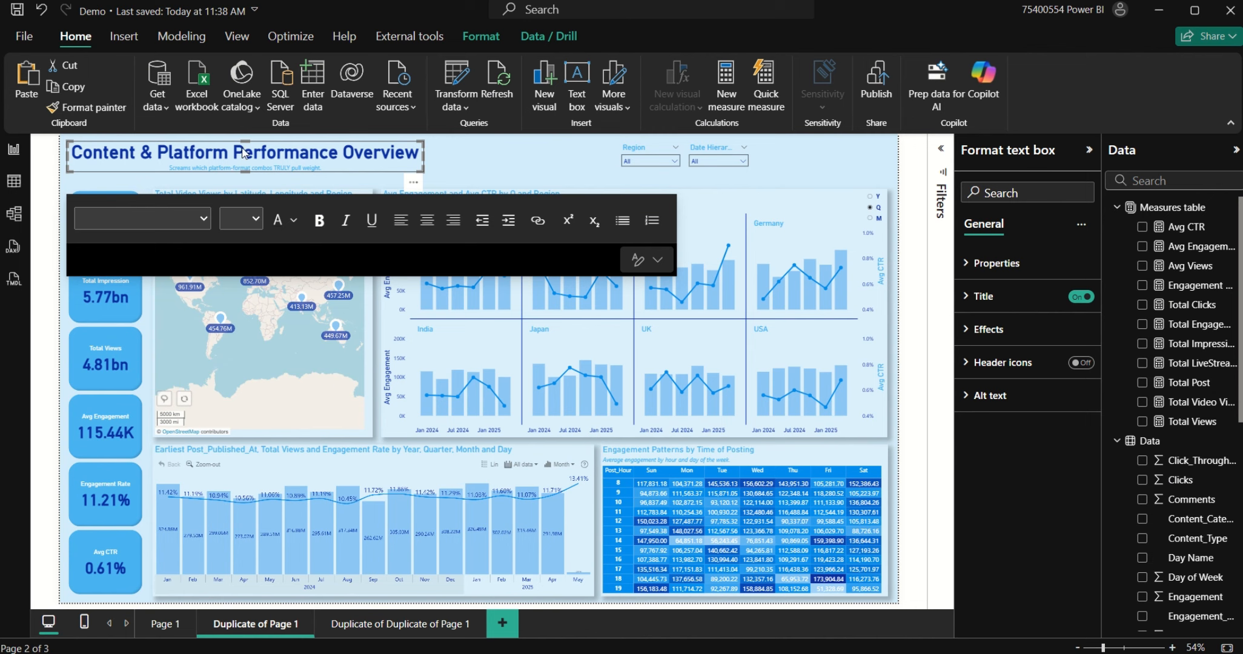
pyautogui.click(473, 168)
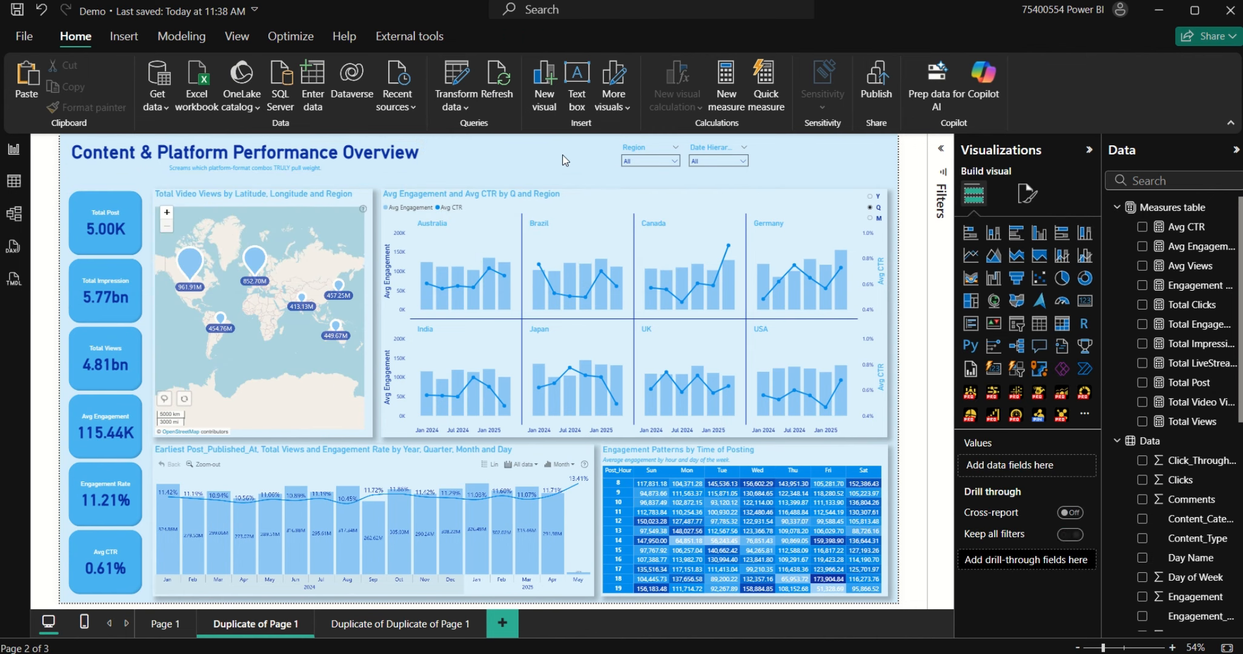
pyautogui.click(665, 164)
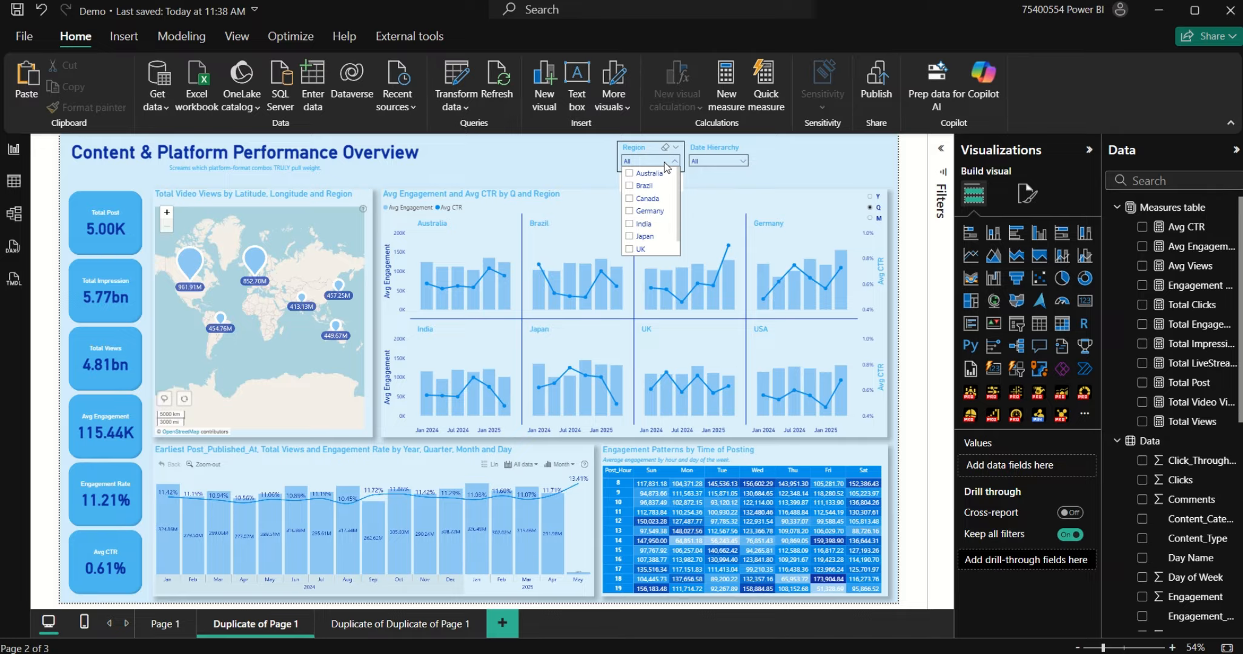
# Step: Change the pasted text box's title to "Regional & Temporal Trends"
pyautogui.click(246, 161)
pyautogui.click(245, 162)
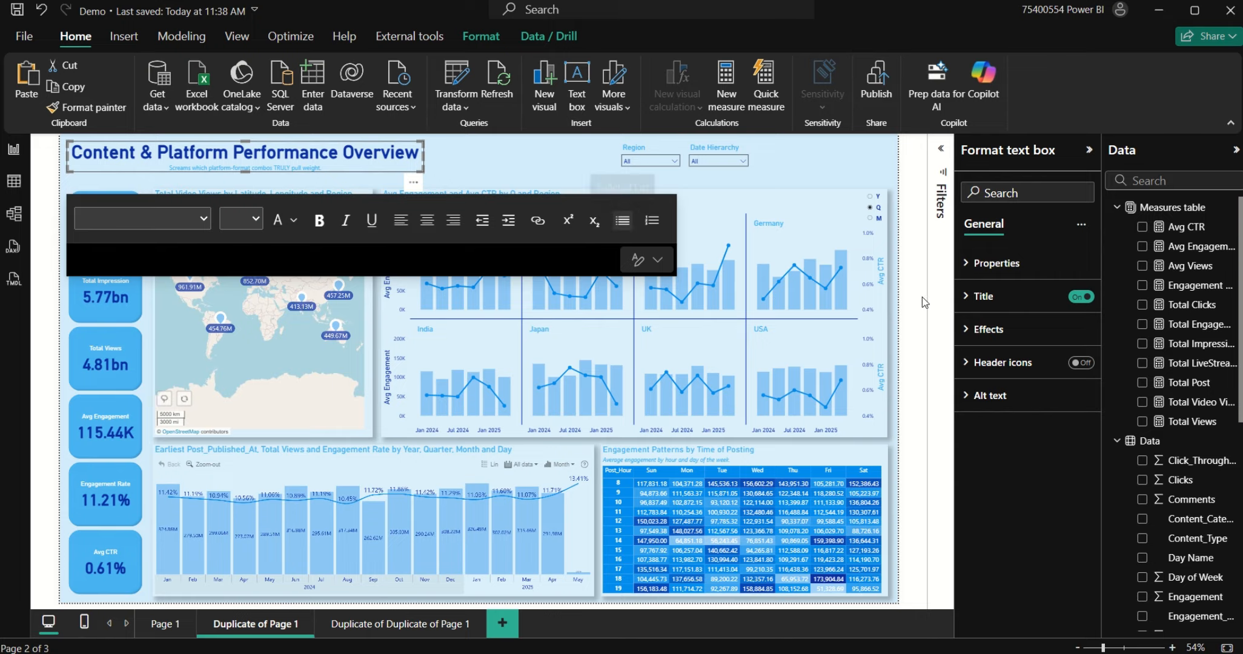
pyautogui.click(983, 297)
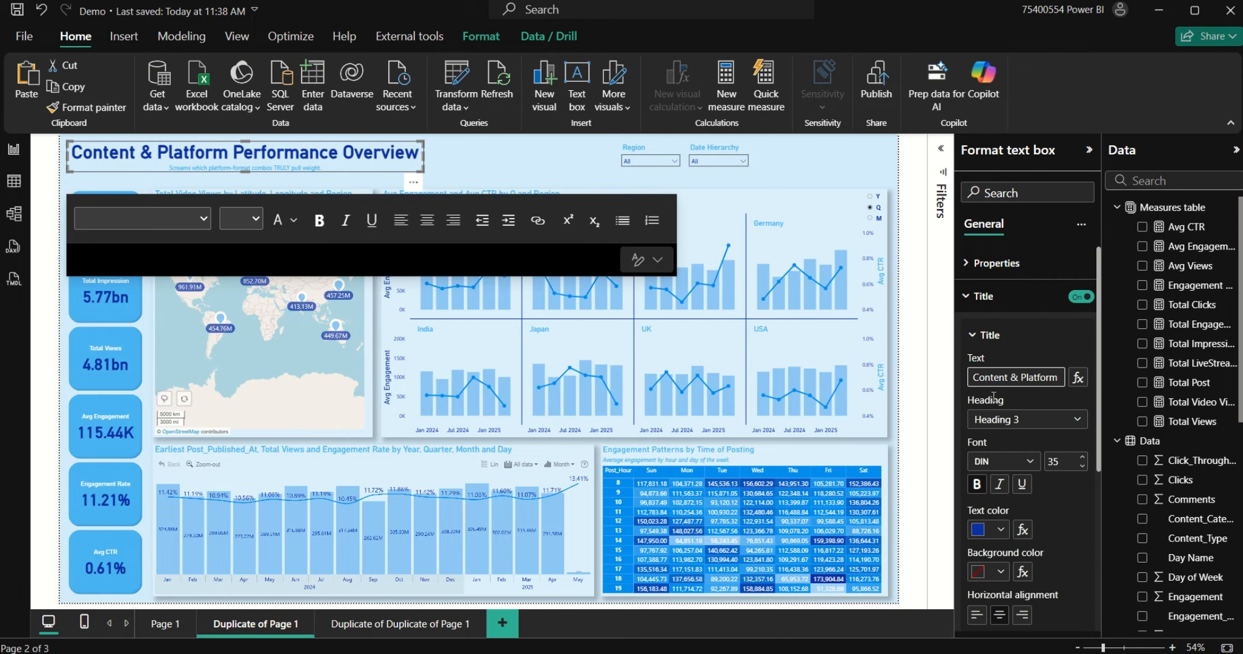
pyautogui.write('Re')
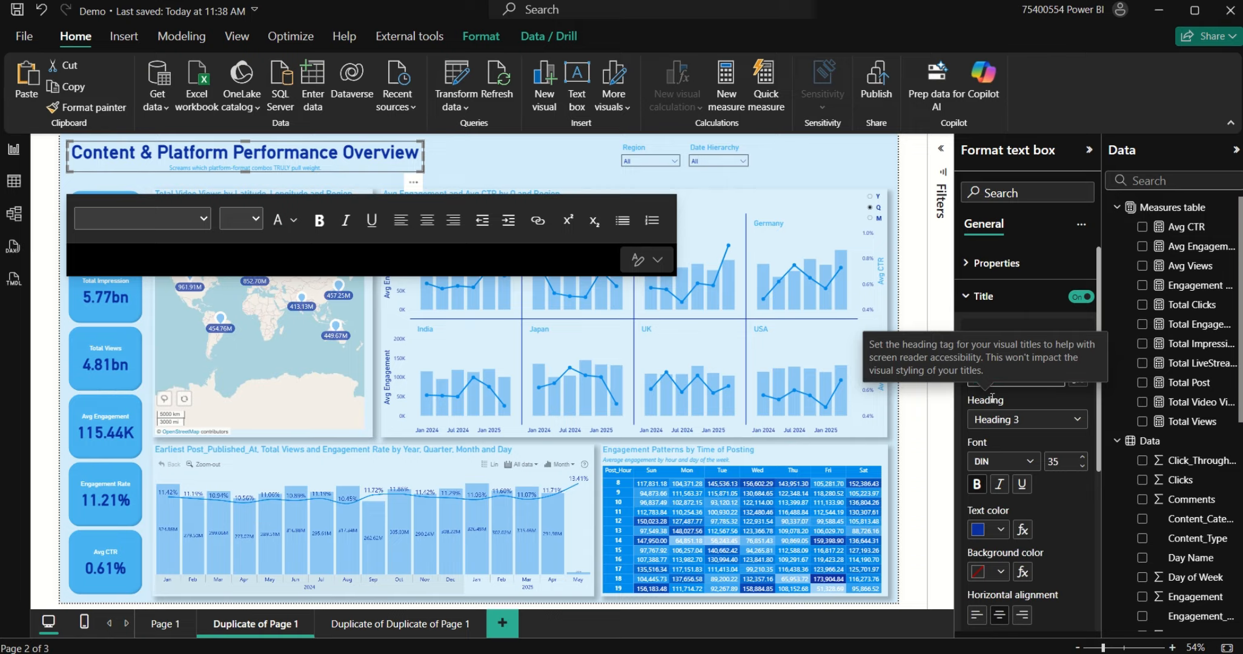
pyautogui.write('gional')
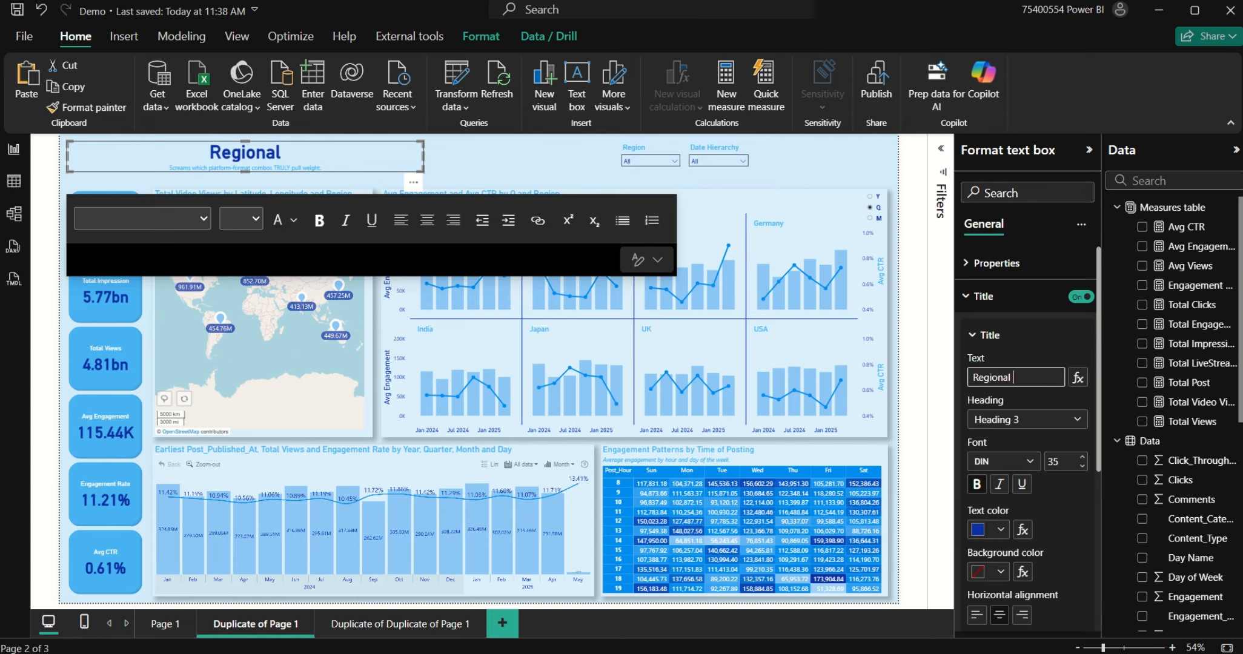
pyautogui.write(' & Temp')
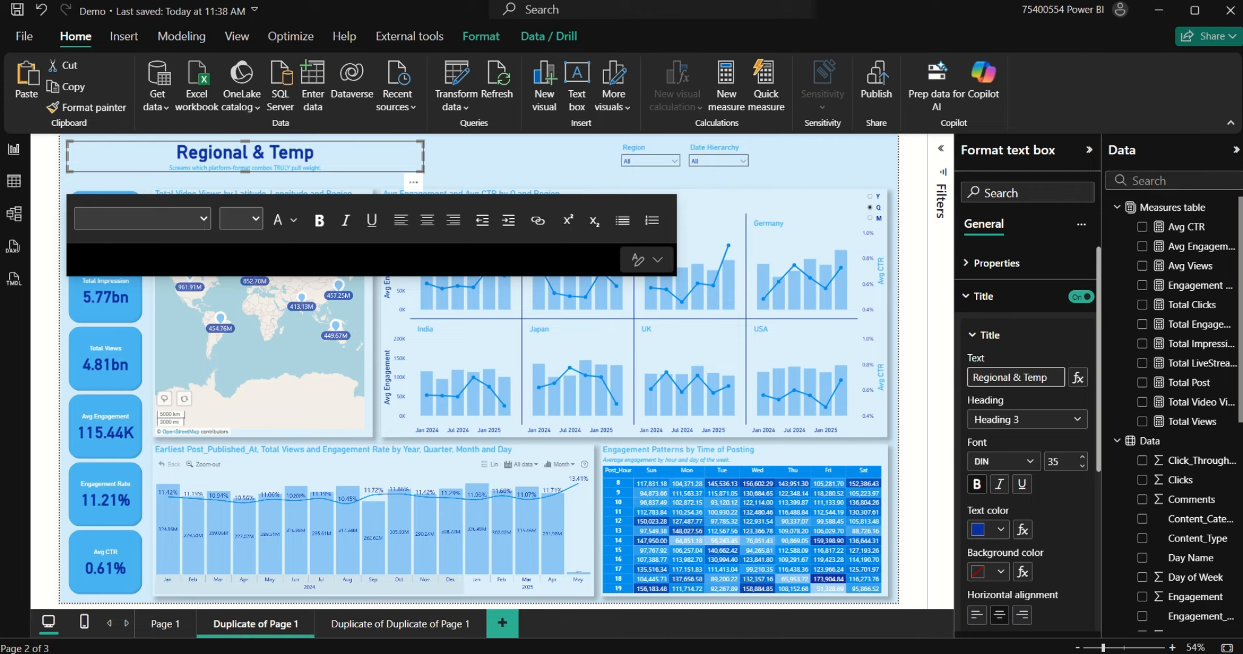
pyautogui.write('oral Trends')
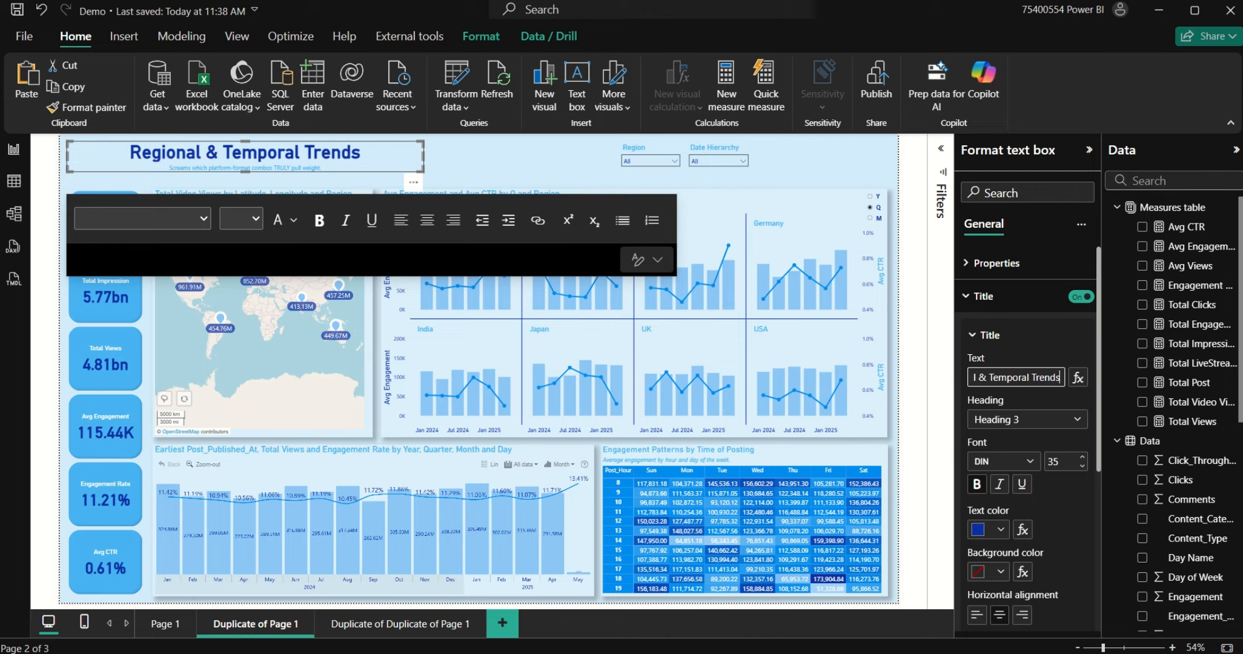
# Step: Set the subtitle to "Separate 'reach waves' from 'quality tides' while exposing reliable time slots" and narrow the title text box
pyautogui.scroll(-5, 1002, 589)
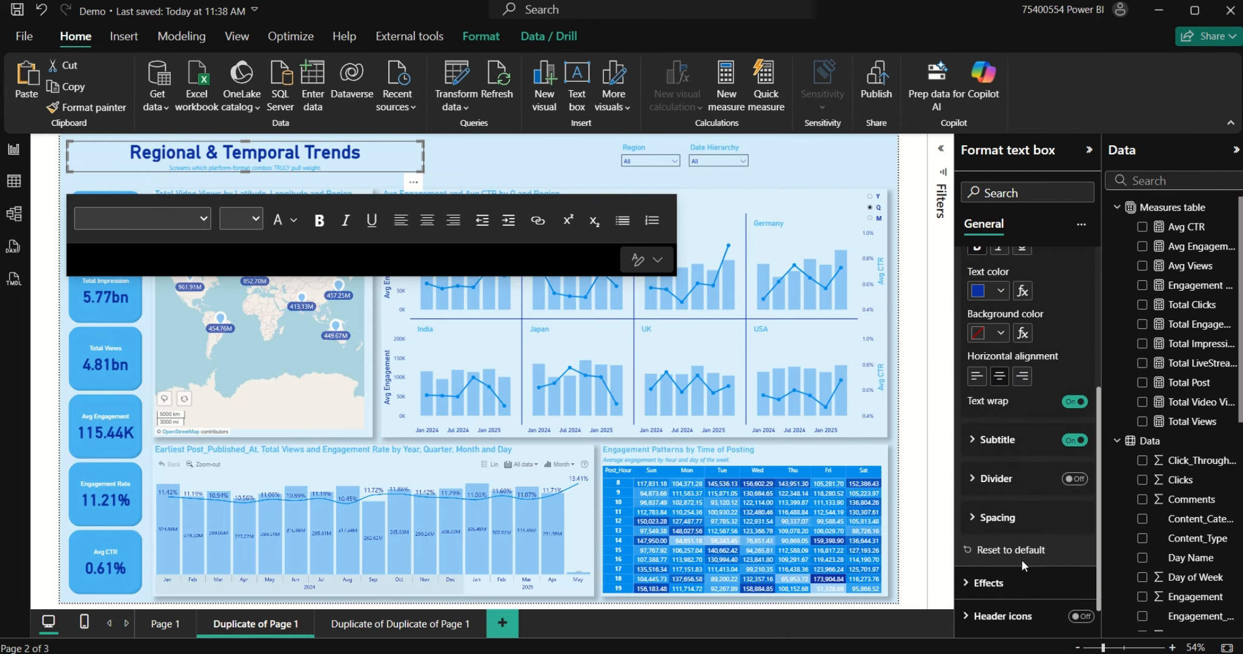
pyautogui.click(993, 445)
pyautogui.click(998, 479)
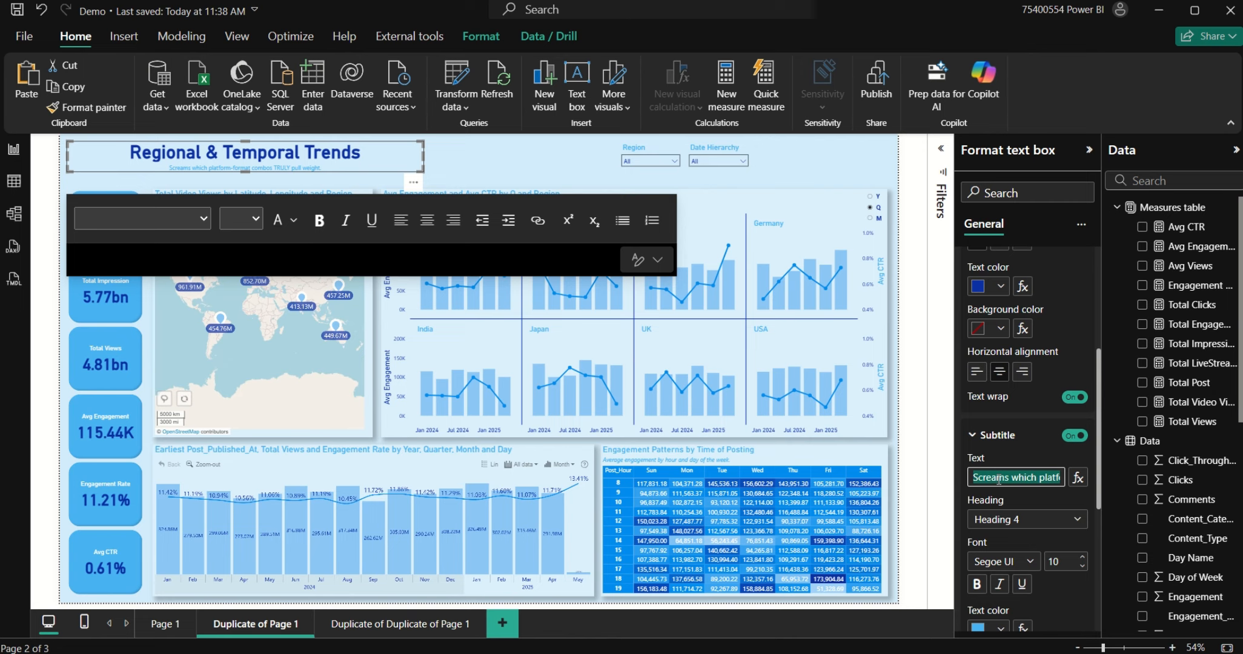
pyautogui.write('Seperate')
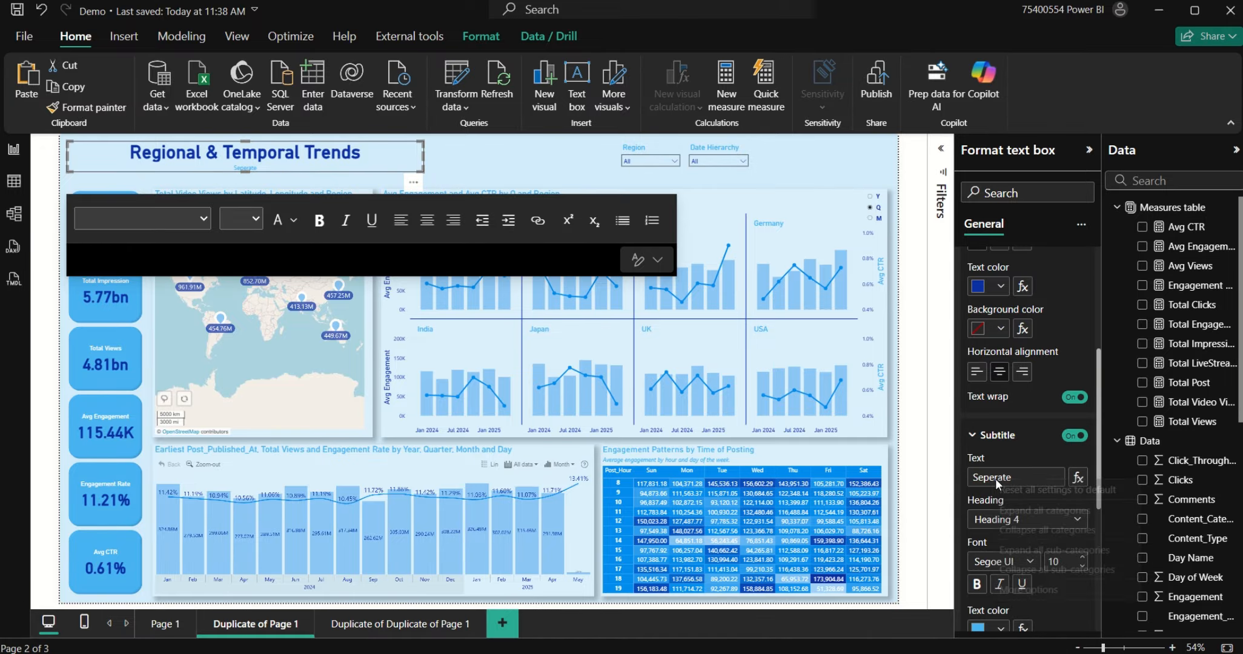
pyautogui.rightClick(996, 480)
pyautogui.click(984, 479)
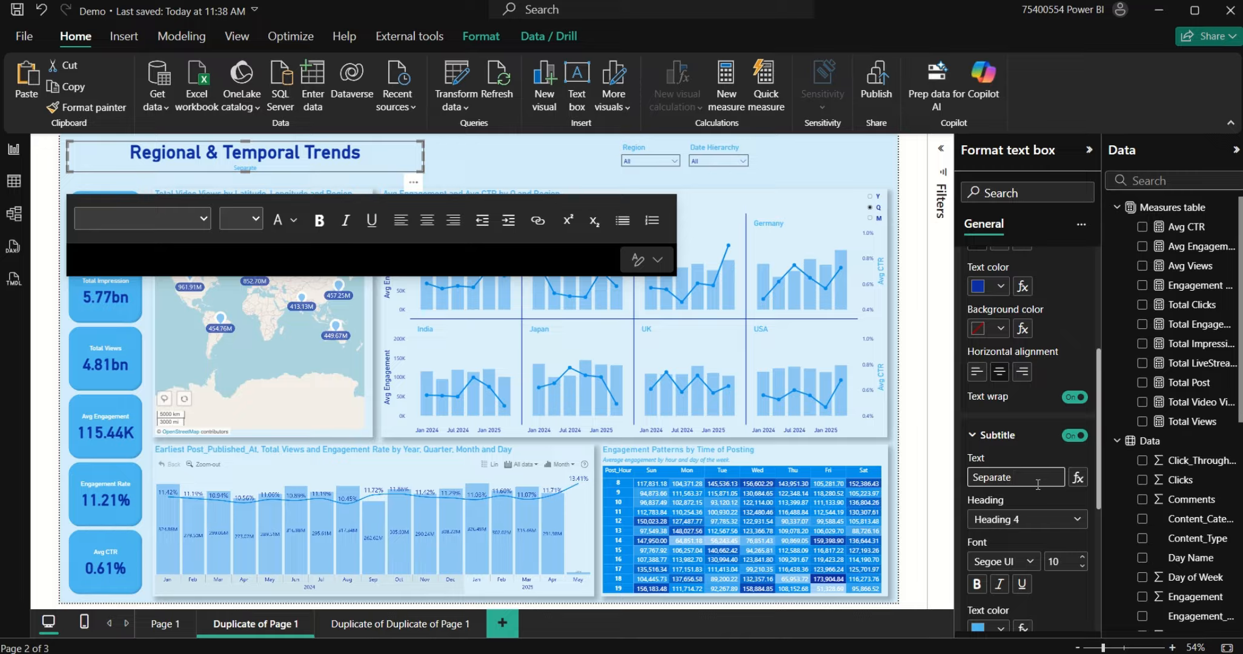
pyautogui.write("'reach")
pyautogui.write(' waves')
pyautogui.write("' from 'qual")
pyautogui.write('ity')
pyautogui.write(' tid')
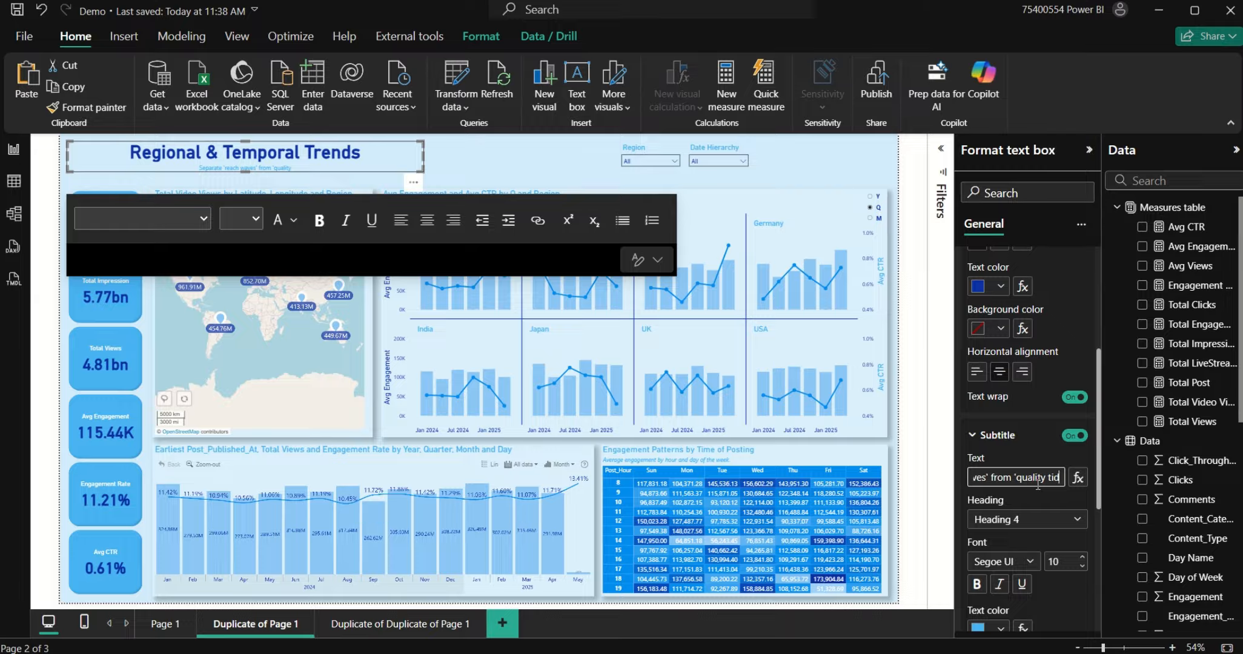
pyautogui.write("es' while")
pyautogui.write(' exposing')
pyautogui.write(' reliable')
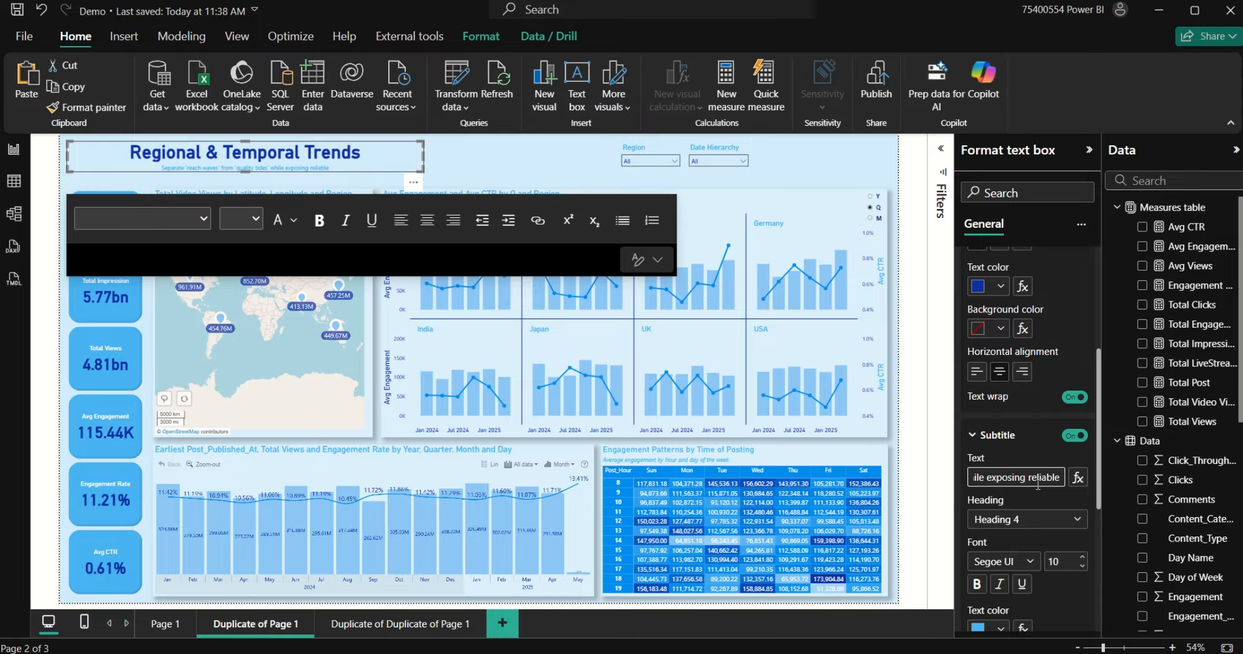
pyautogui.write(' time slots')
pyautogui.click(1065, 588)
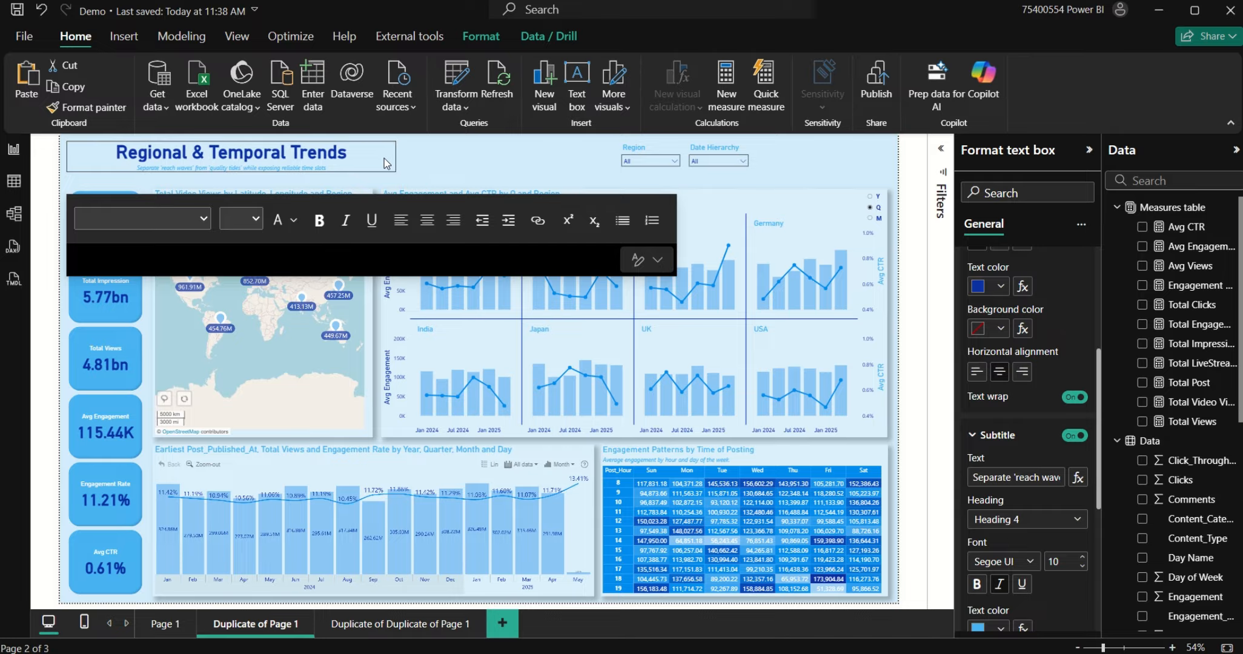
# Step: Narrow the regional small-multiples chart from its left edge and widen the map into the freed space
pyautogui.click(457, 209)
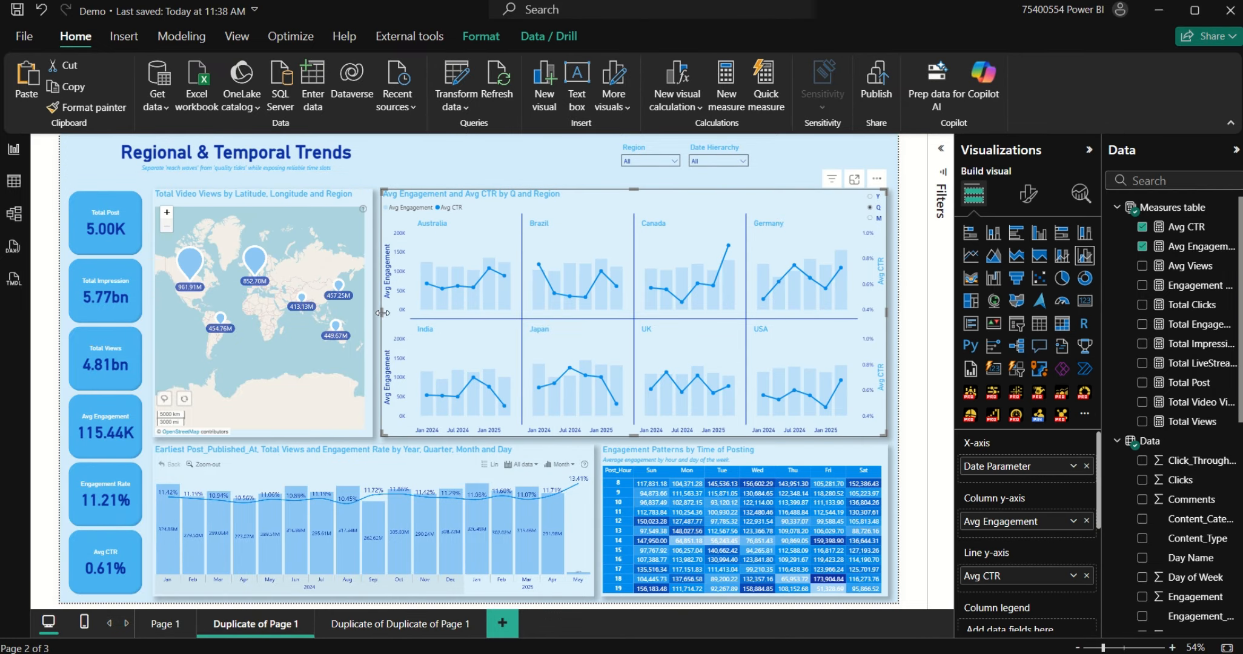
pyautogui.moveTo(382, 313); pyautogui.dragTo(395, 312)
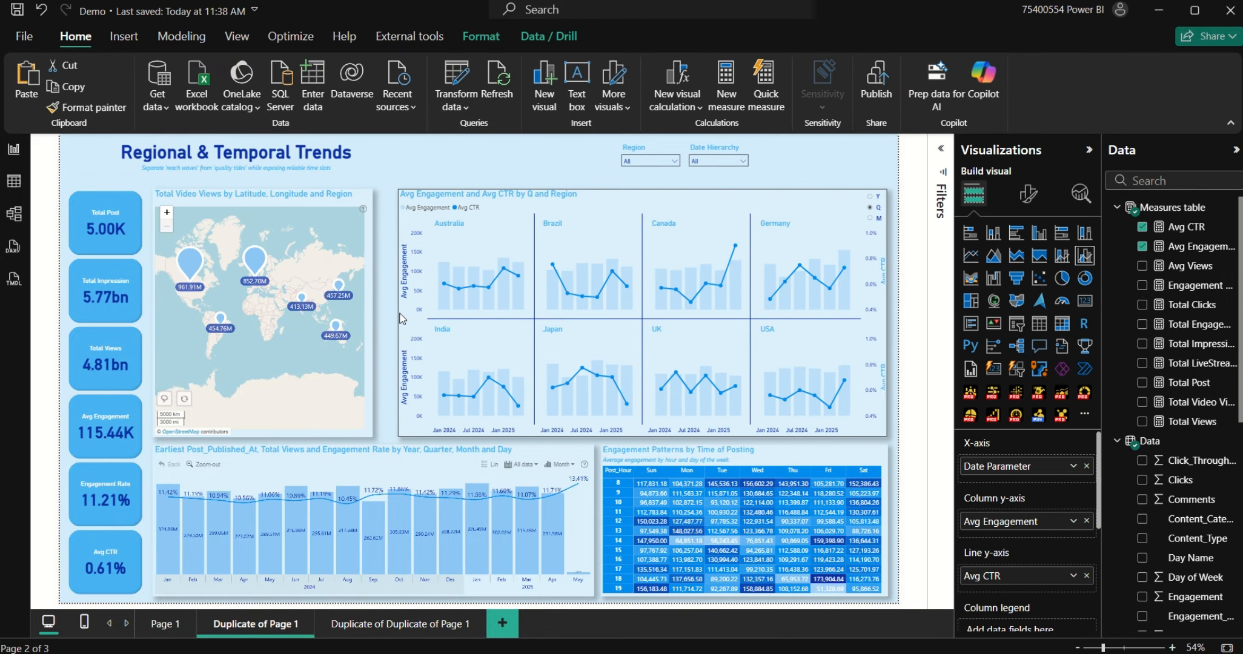
pyautogui.click(337, 195)
pyautogui.moveTo(370, 306); pyautogui.dragTo(393, 313)
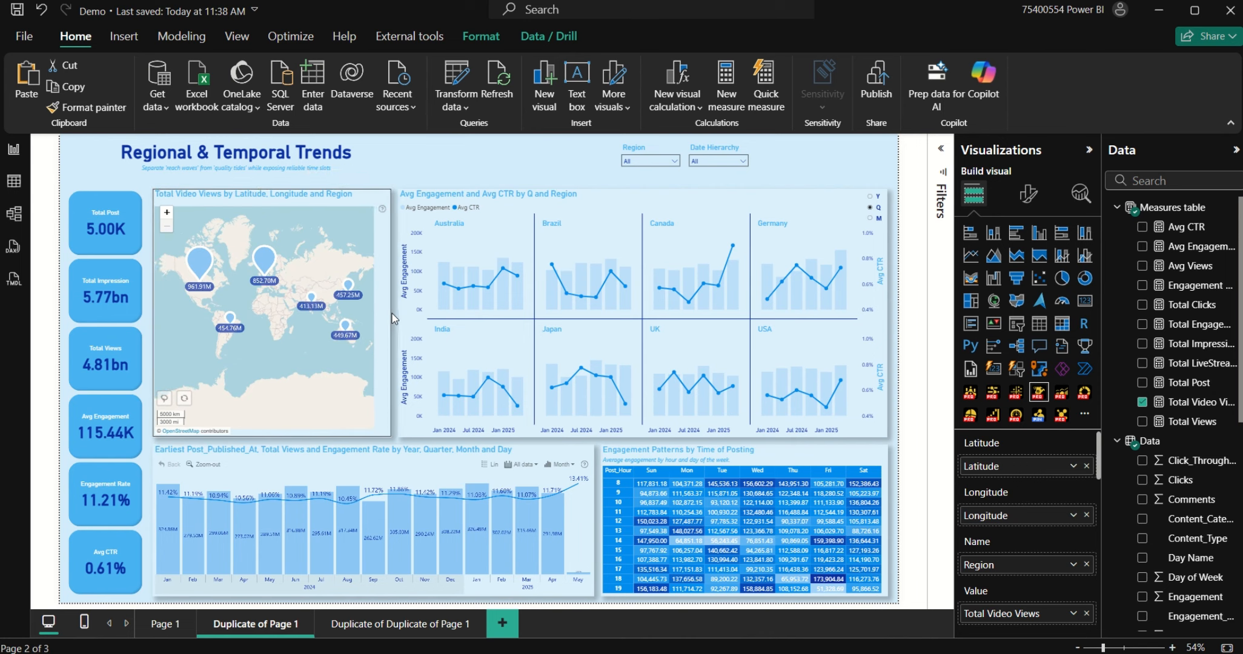
pyautogui.click(401, 159)
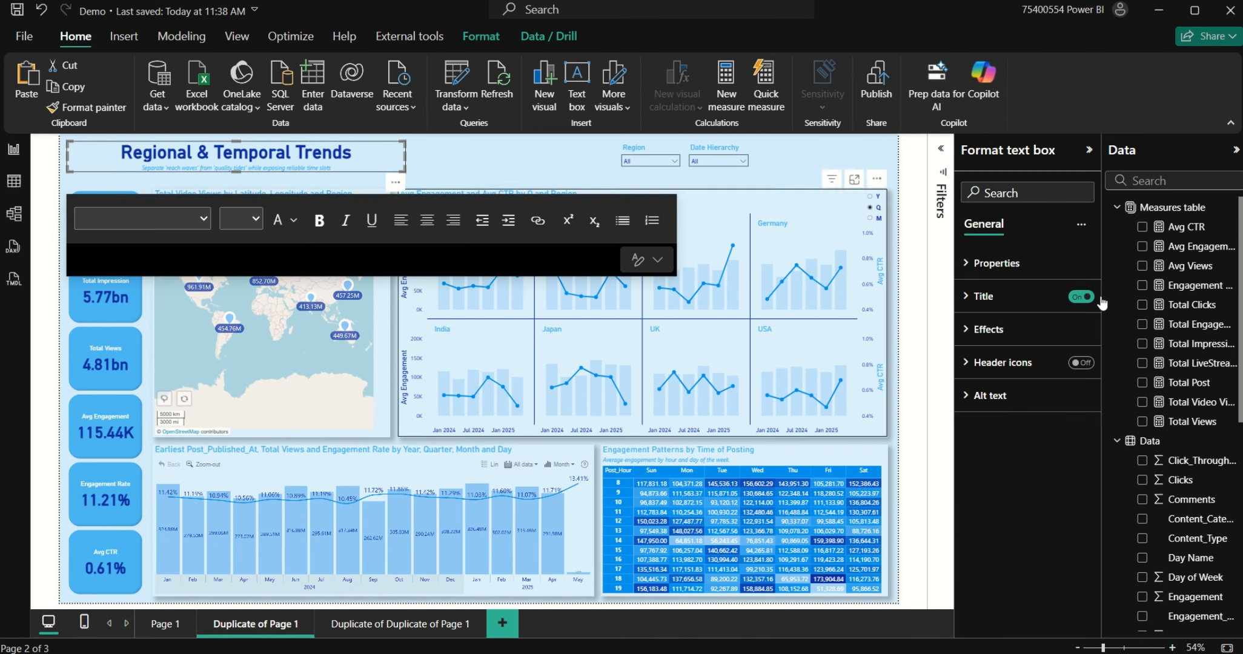
pyautogui.click(472, 168)
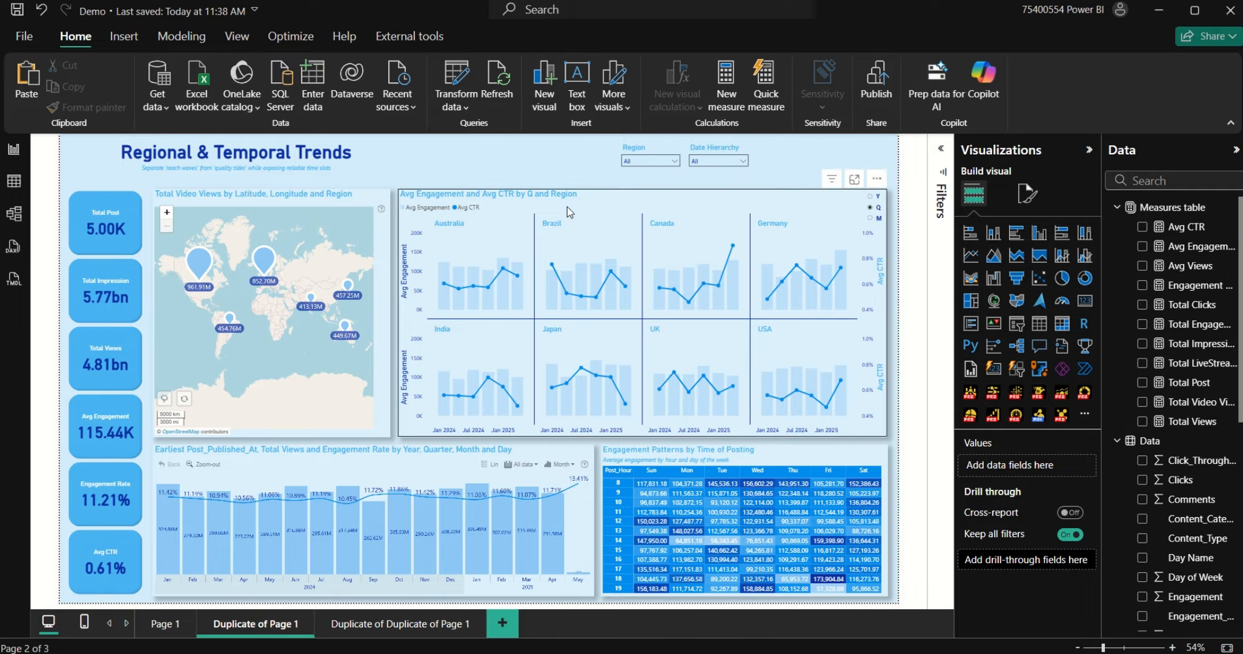
# Step: Replace the Region slicer's field with Content_Category, then widen the slicer and shift it away from the date slicer
pyautogui.click(644, 151)
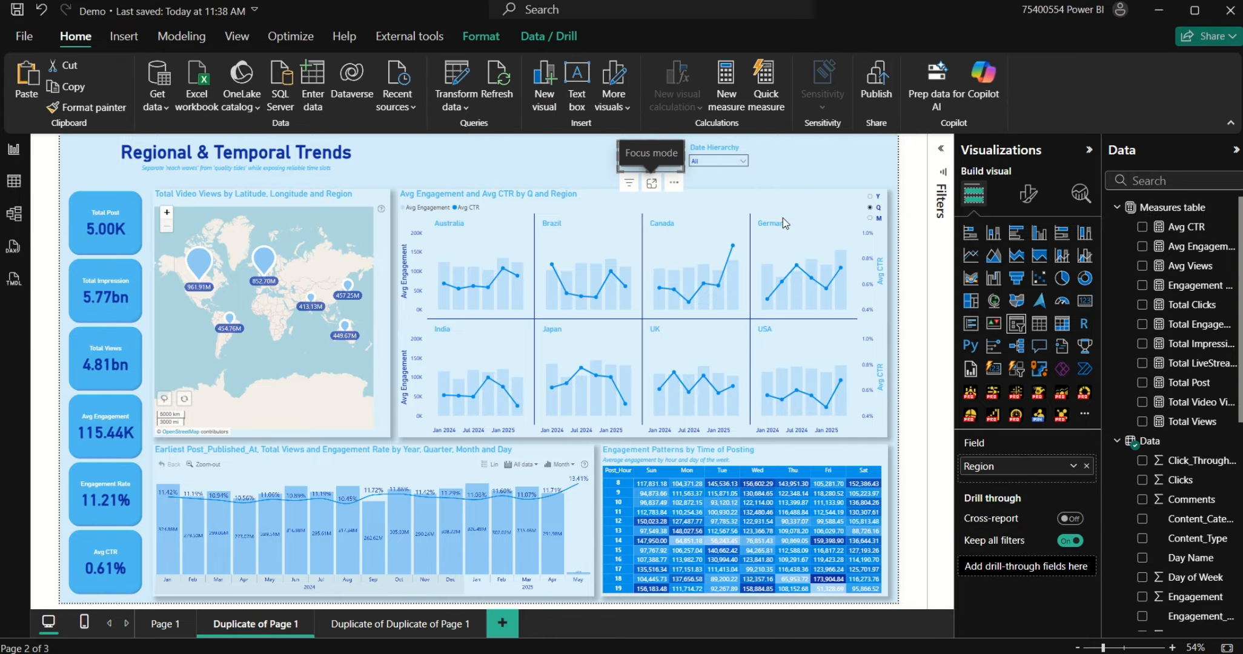
pyautogui.moveTo(1190, 519); pyautogui.dragTo(1030, 485)
pyautogui.click(1087, 466)
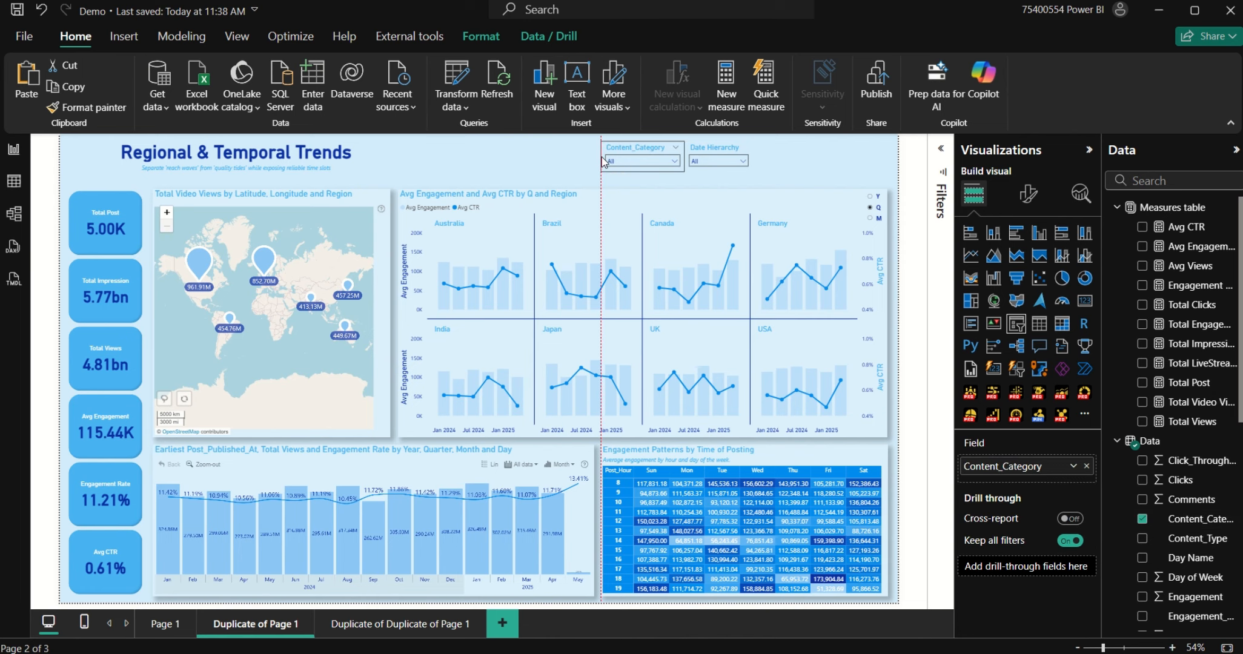
pyautogui.moveTo(627, 148); pyautogui.dragTo(603, 144)
pyautogui.click(709, 154)
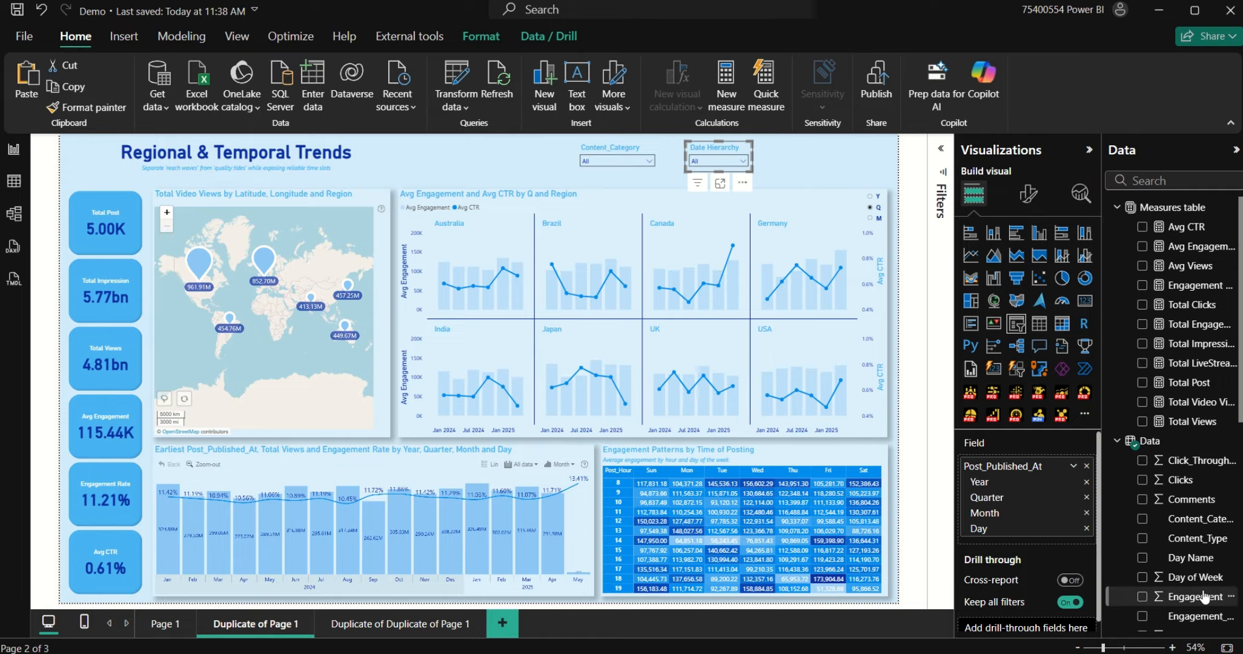
# Step: Test cross-filtering by selecting 2024 and Sep 2024 - May 2025 on the monthly views timeline, and clear the date selection
pyautogui.scroll(-5, 1205, 597)
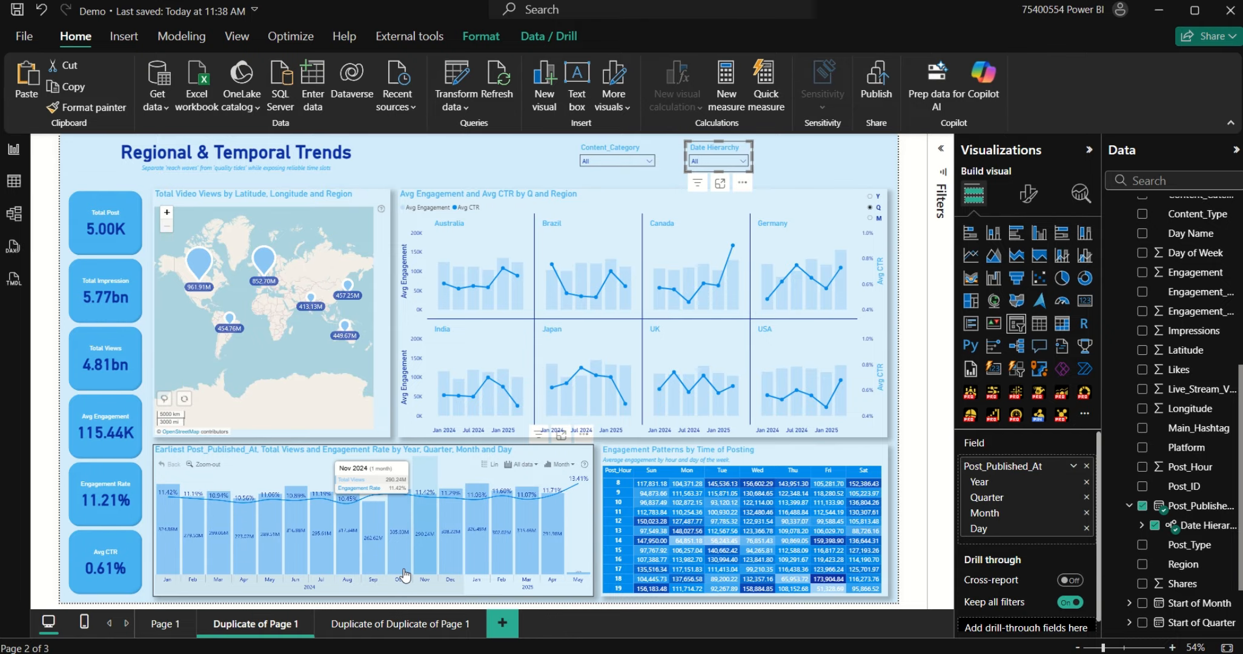
pyautogui.click(311, 588)
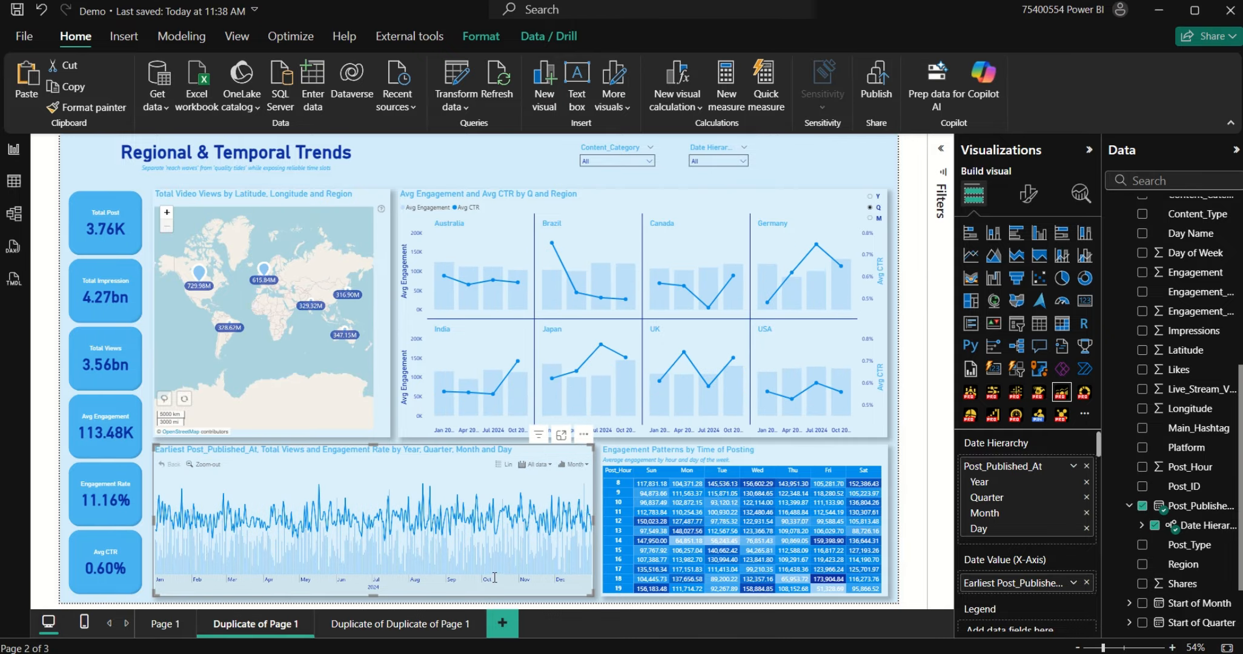
pyautogui.moveTo(494, 578); pyautogui.dragTo(597, 580)
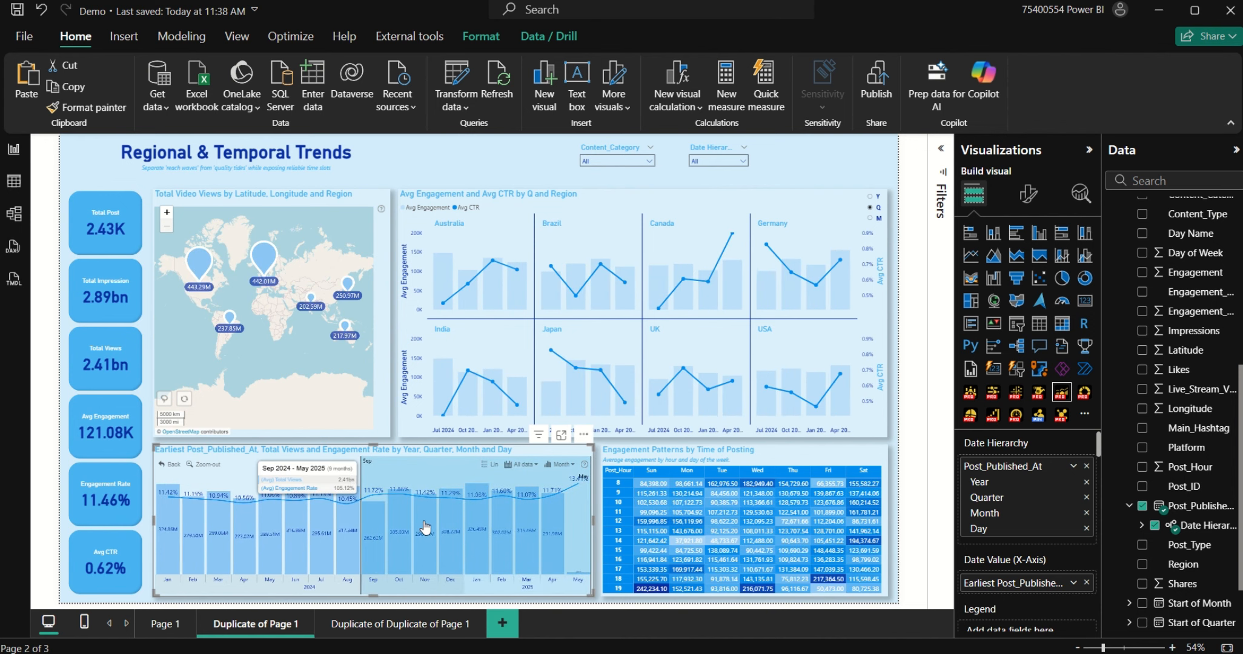
pyautogui.click(170, 466)
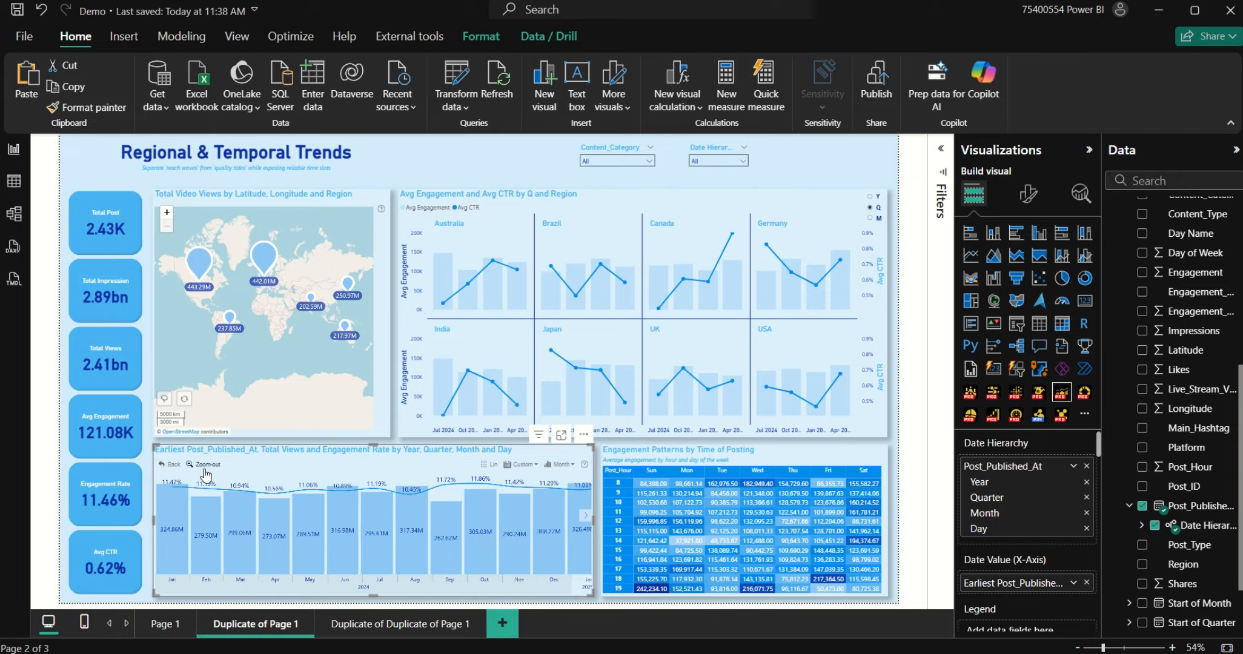
pyautogui.click(170, 465)
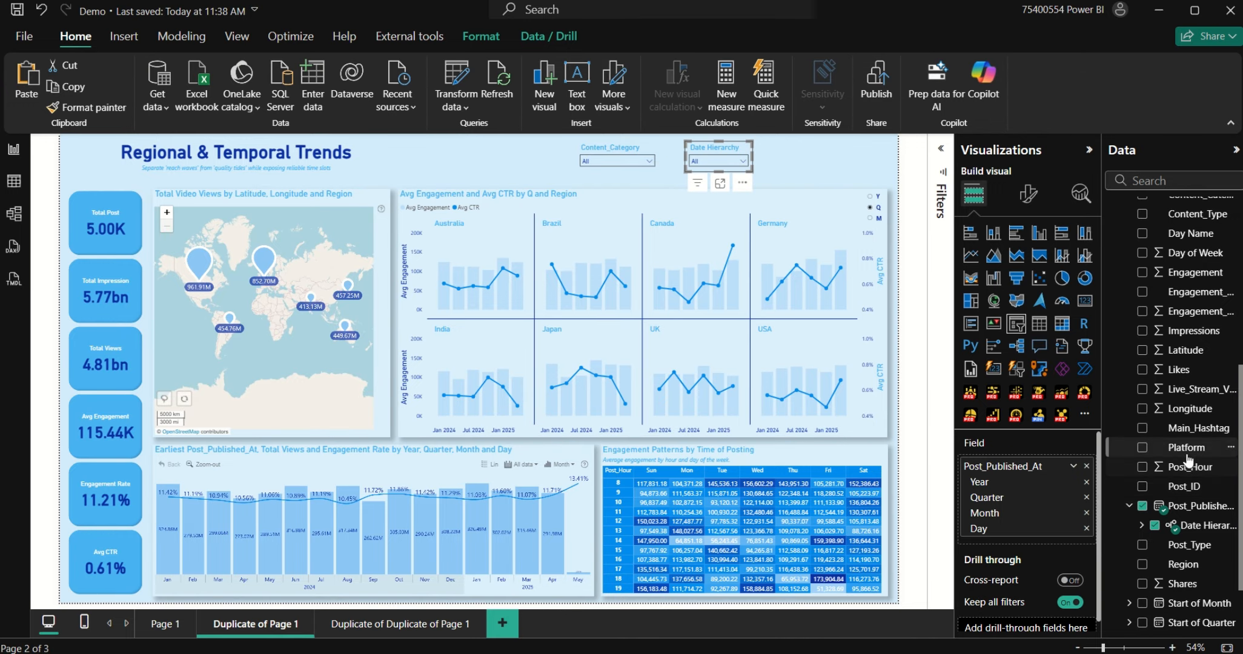
# Step: Replace the date hierarchy slicer's field with Platform and move the slicer closer to the Content_Category slicer
pyautogui.moveTo(1186, 450); pyautogui.dragTo(1061, 474)
pyautogui.click(1085, 485)
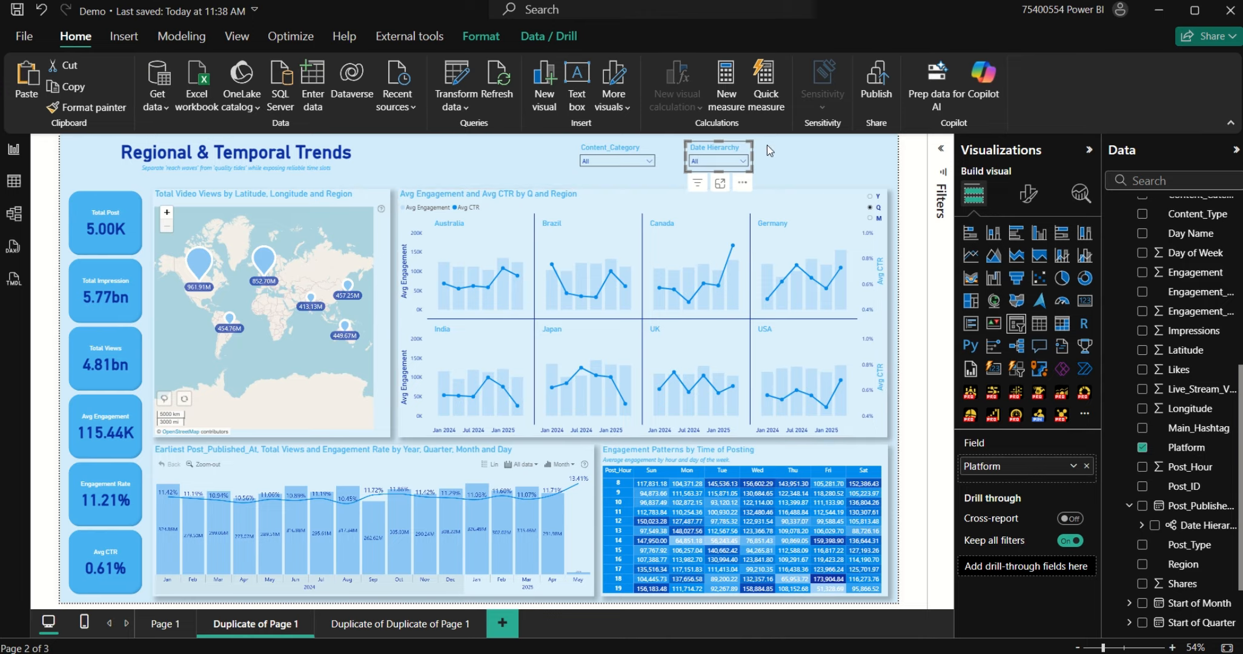
pyautogui.moveTo(710, 147); pyautogui.dragTo(672, 147)
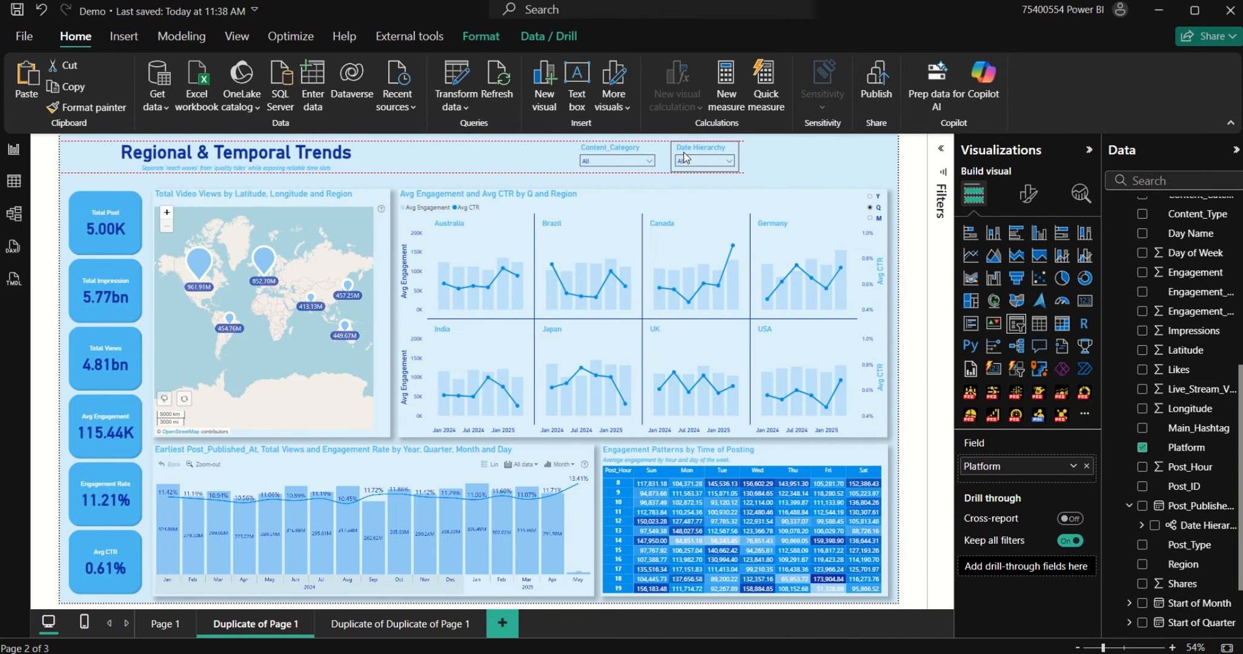
# Step: Set the moved slicer's header title to "Platform" and narrow the slicer
pyautogui.click(696, 158)
pyautogui.click(696, 158)
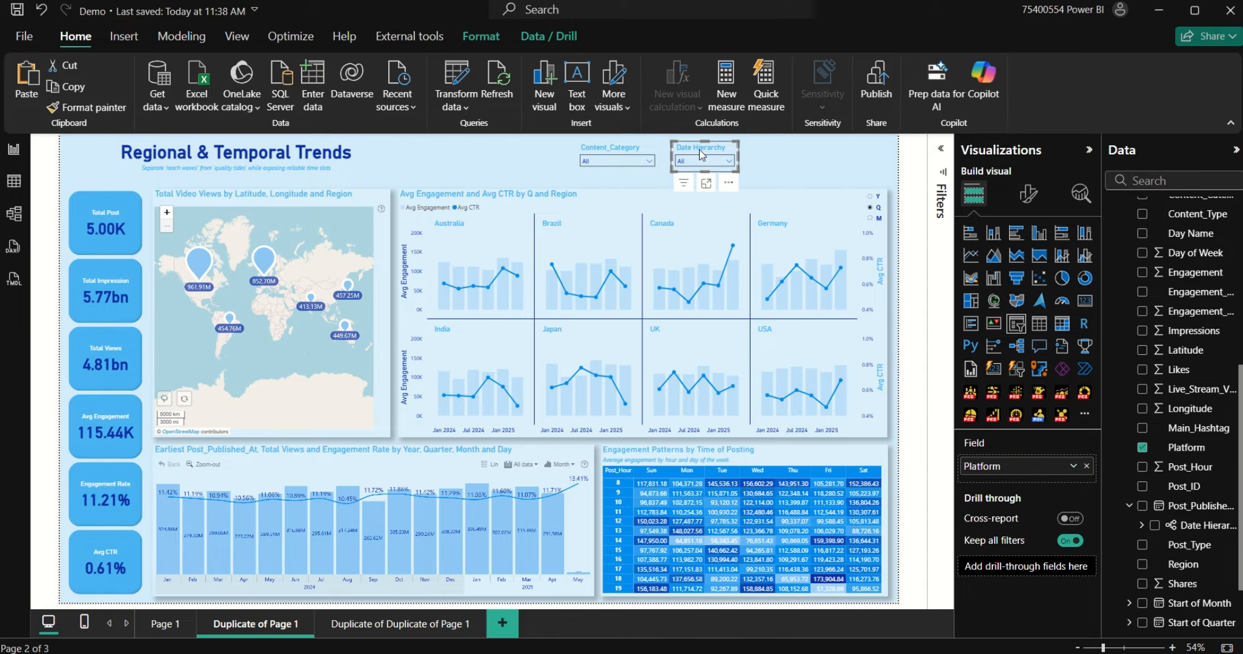
pyautogui.click(1028, 194)
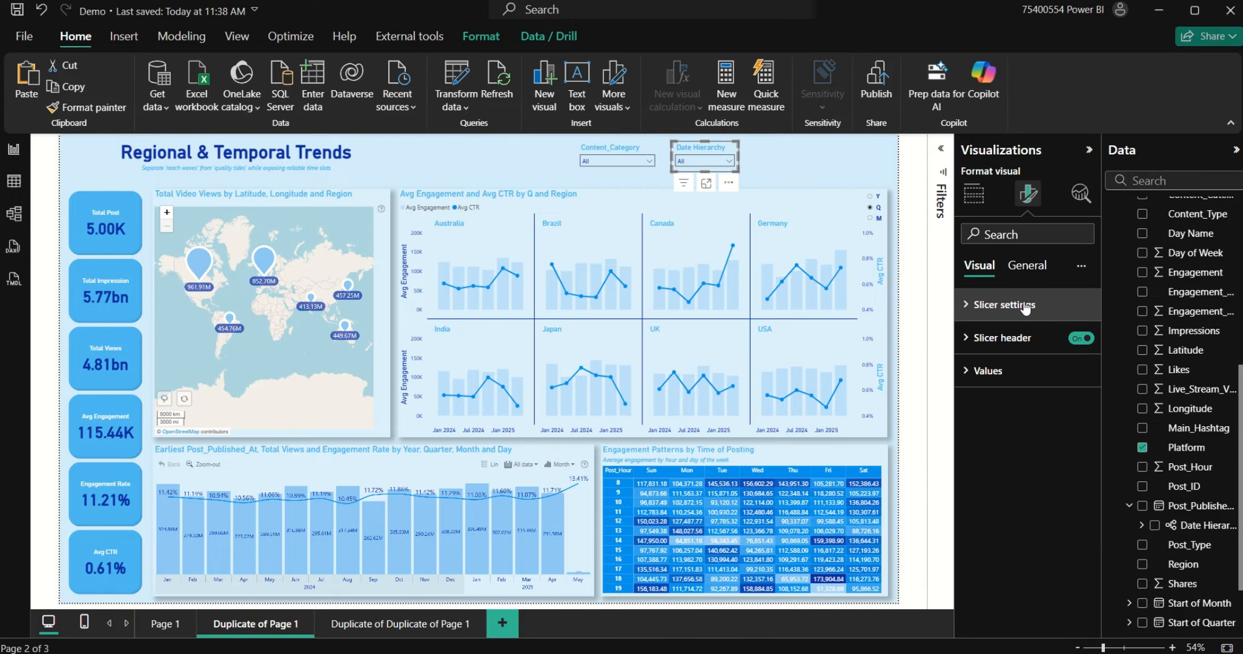
pyautogui.click(1030, 338)
pyautogui.tripleClick(1026, 428)
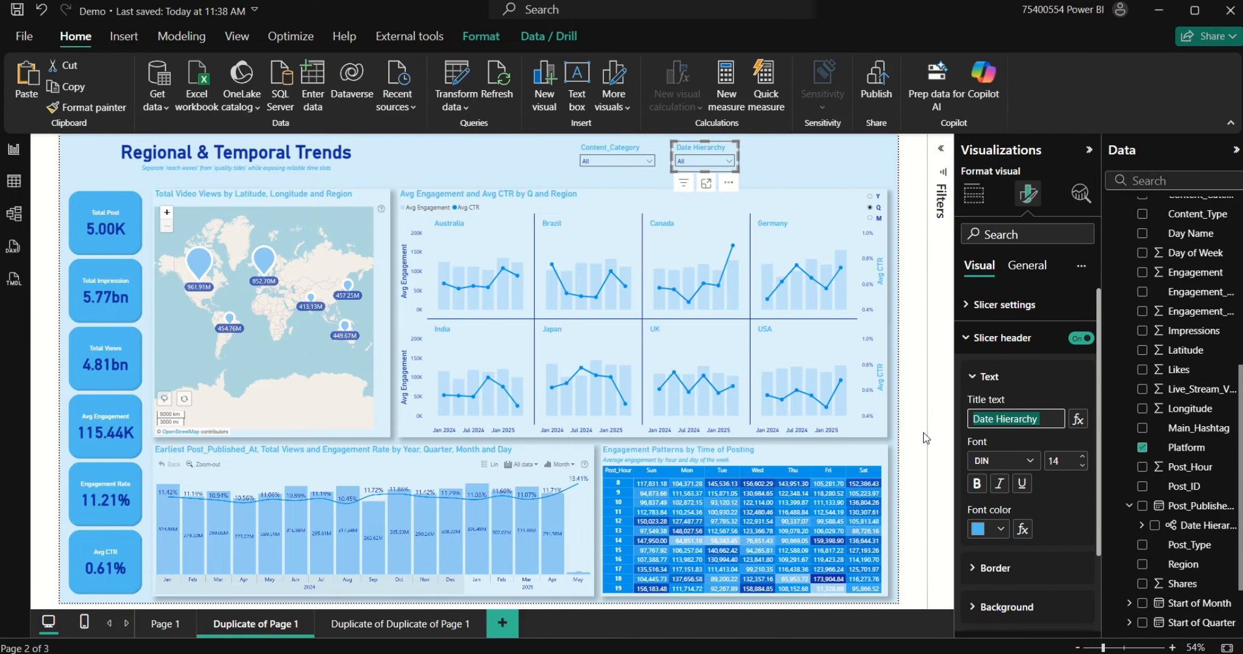
pyautogui.write('Platform')
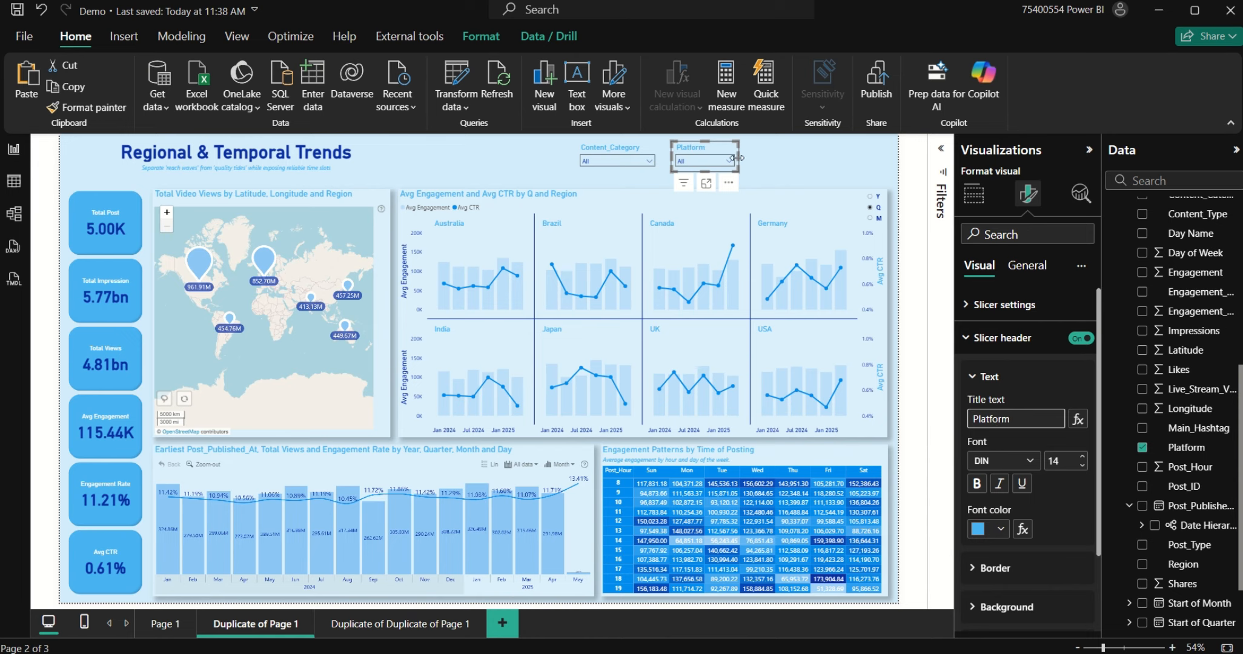
pyautogui.moveTo(739, 159)
pyautogui.mouseDown()
pyautogui.moveTo(679, 156)
pyautogui.moveTo(731, 148)
pyautogui.mouseUp()
# Step: Duplicate the Platform slicer beside the original and replace the copy's field with Content_Type
pyautogui.hotkey('ctrl', 'c')
pyautogui.hotkey('ctrl', 'v')
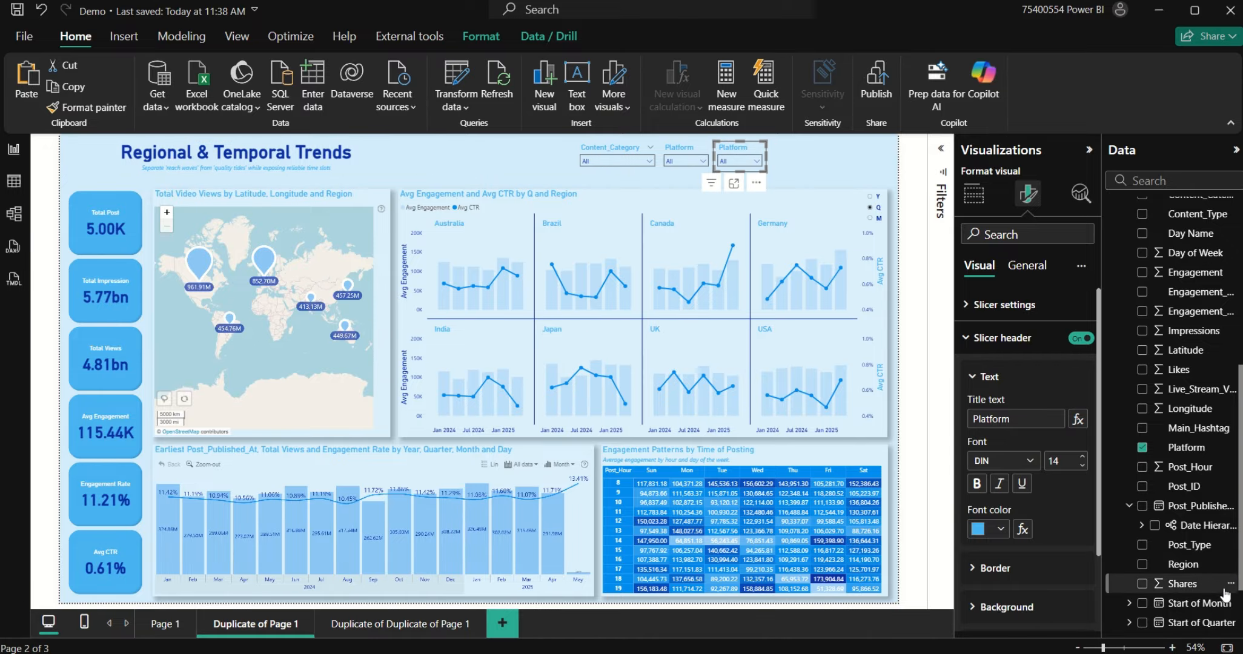
pyautogui.scroll(2, 1190, 364)
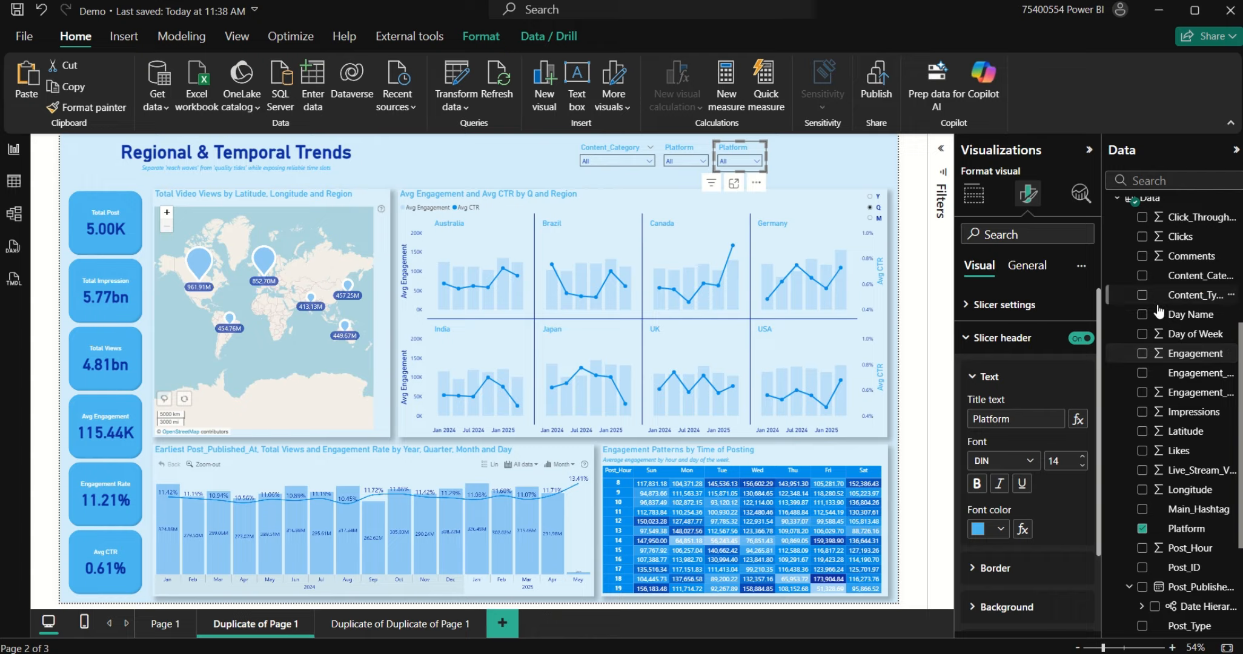
pyautogui.click(1143, 295)
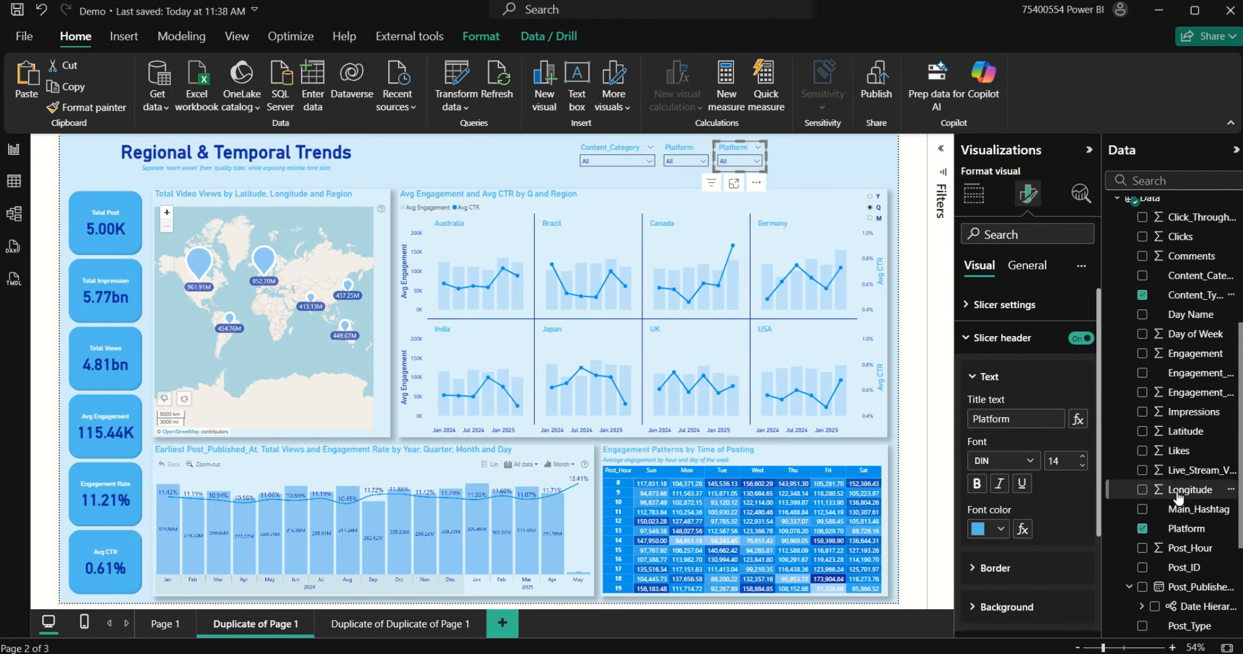
pyautogui.scroll(-2, 1142, 448)
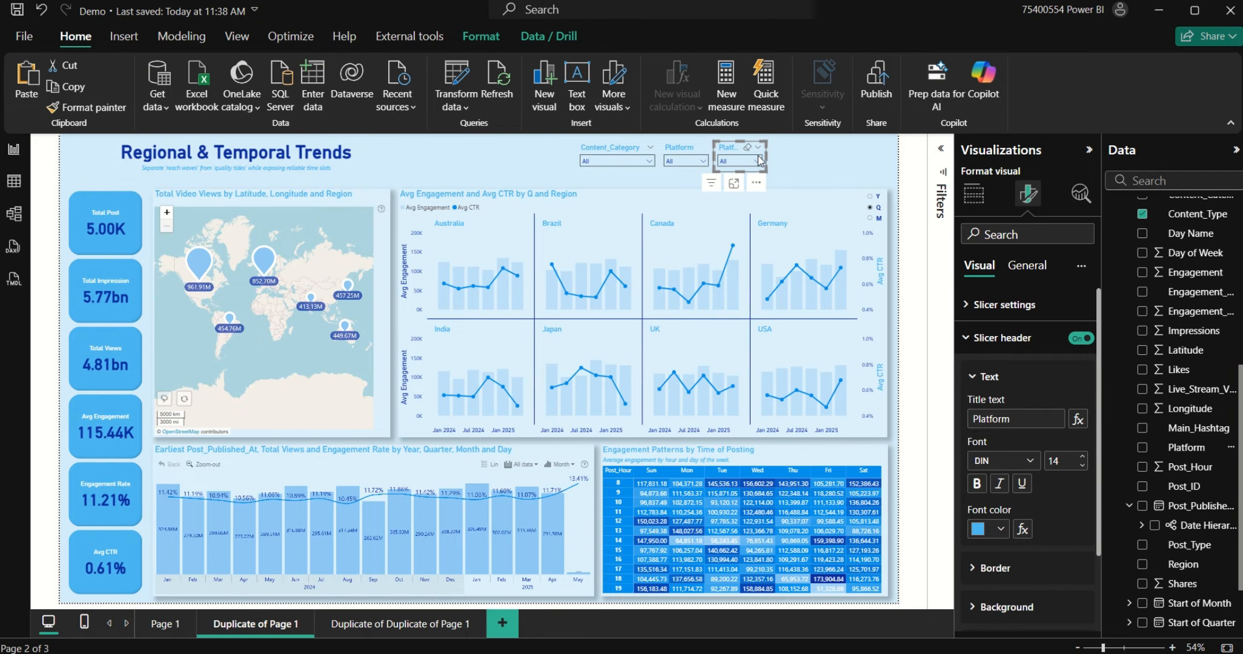
# Step: Set the copied slicer's header title to "Content Type" and widen the slicer slightly
pyautogui.doubleClick(1000, 418)
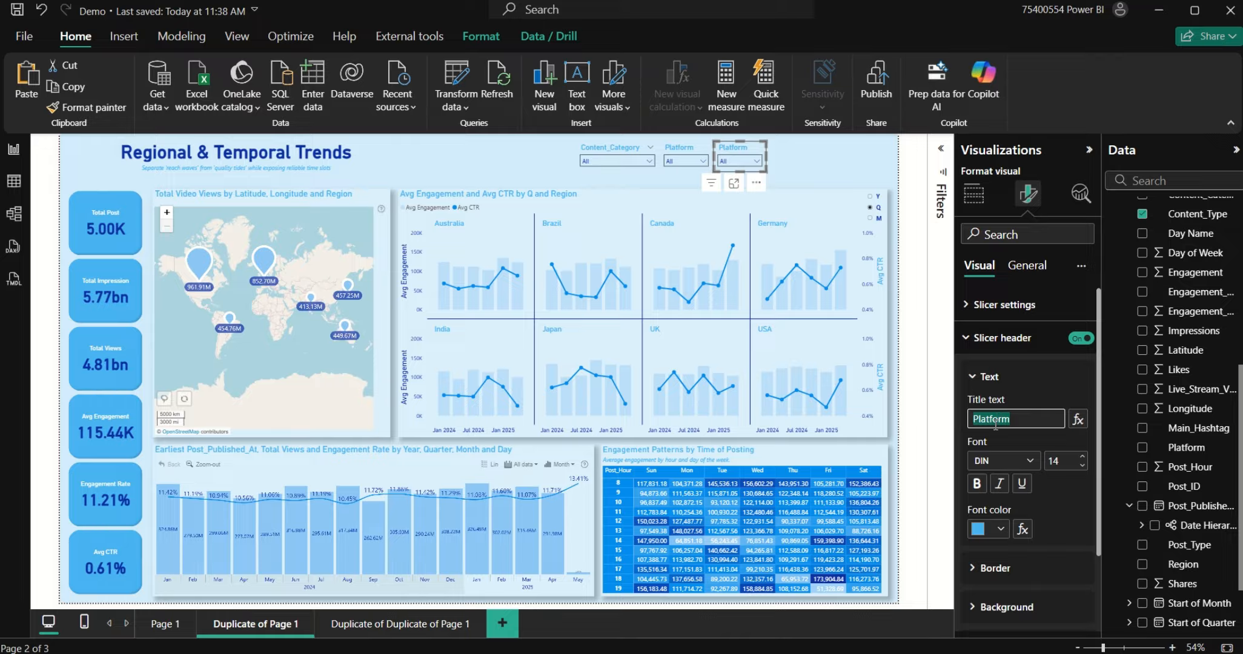
pyautogui.write('Content Type')
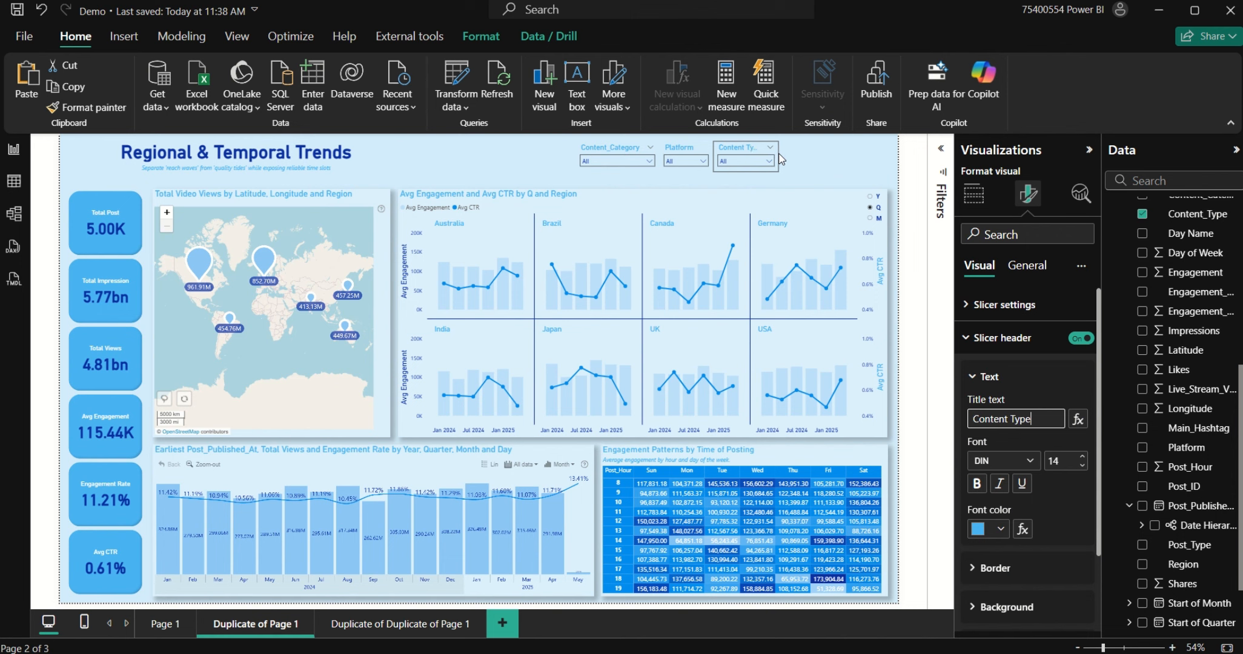
pyautogui.click(767, 180)
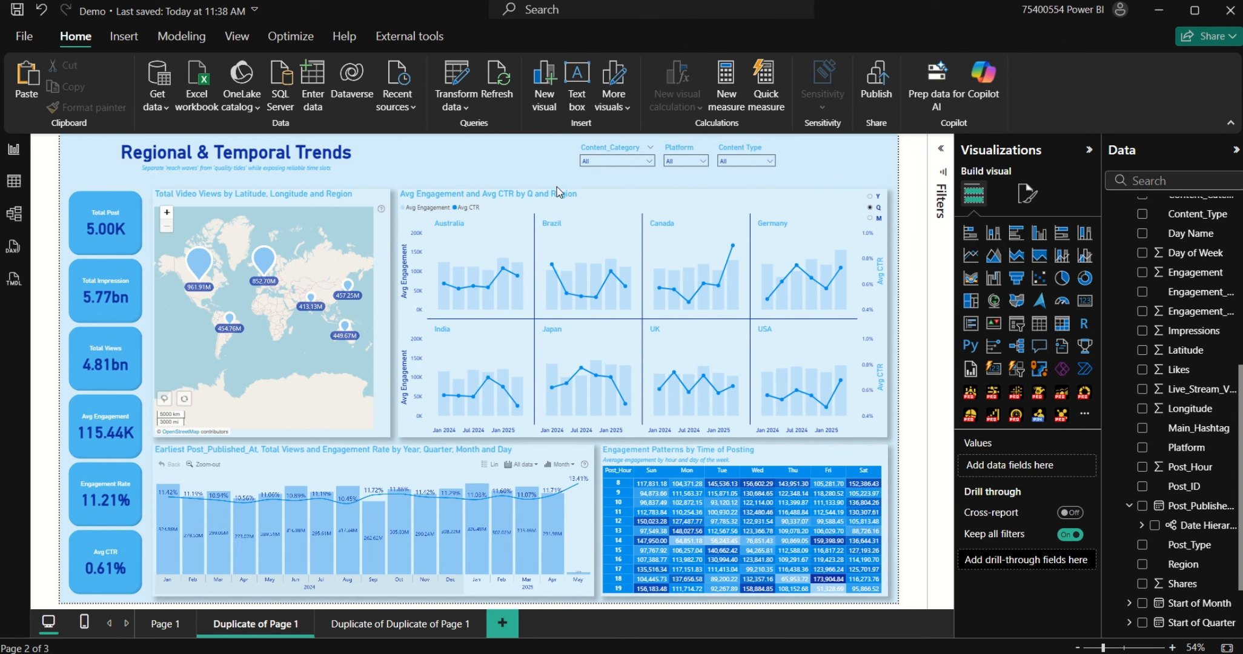
# Step: Test the Content Type slicer with Sponsored and Organic, and highlight the Avg Engagement series in the regional small-multiples chart
pyautogui.click(748, 164)
pyautogui.click(755, 186)
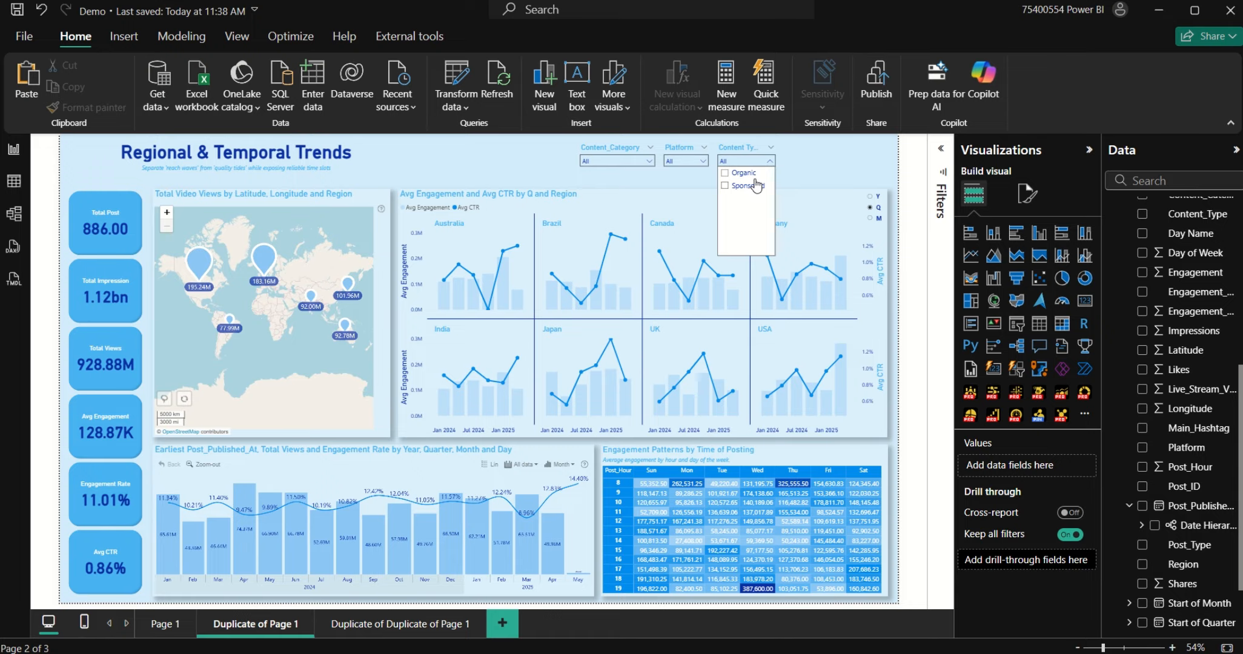
pyautogui.click(753, 174)
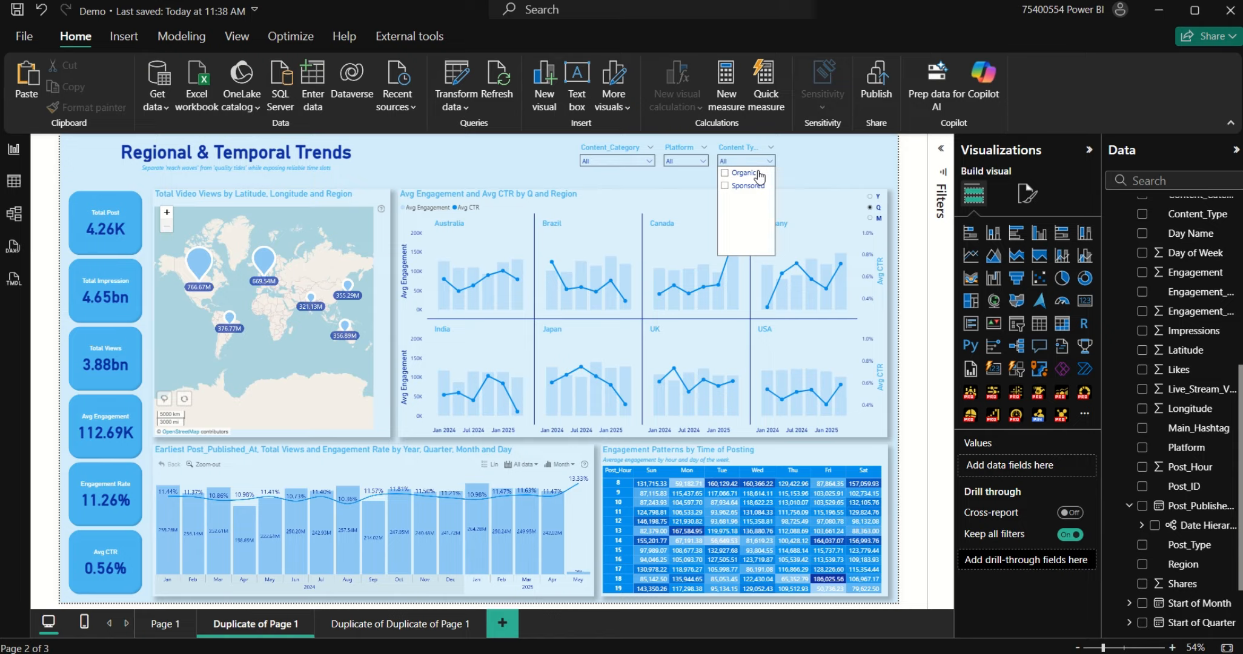
pyautogui.click(811, 155)
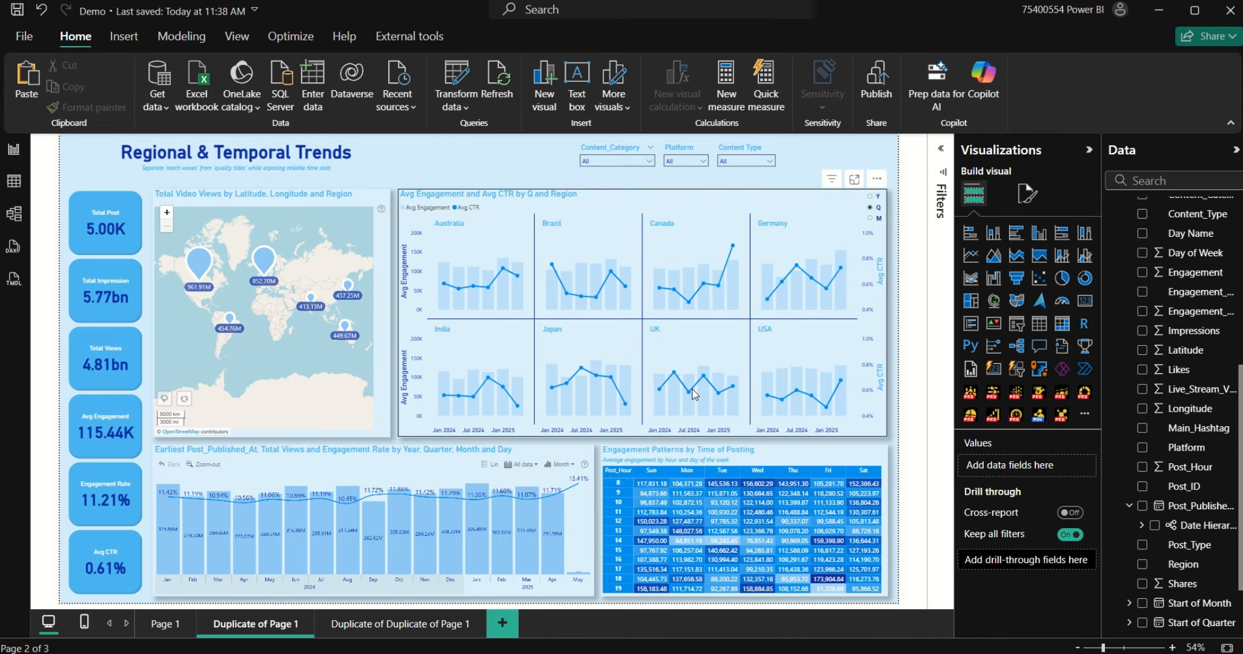
pyautogui.click(439, 210)
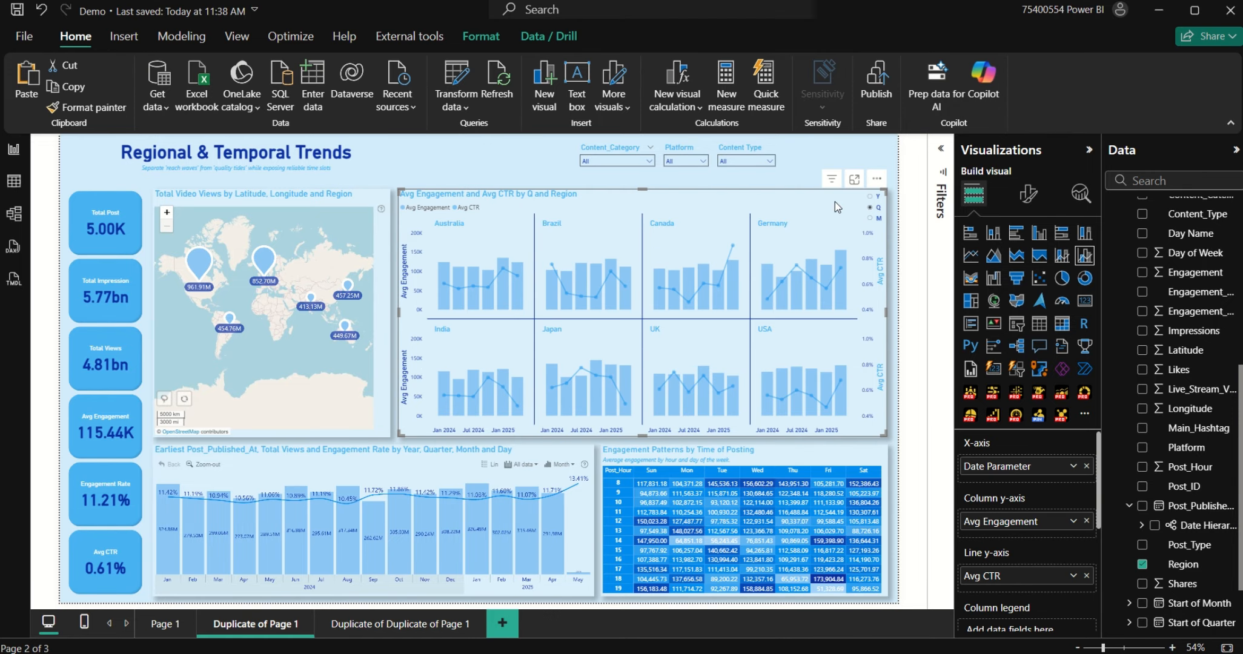
pyautogui.click(547, 172)
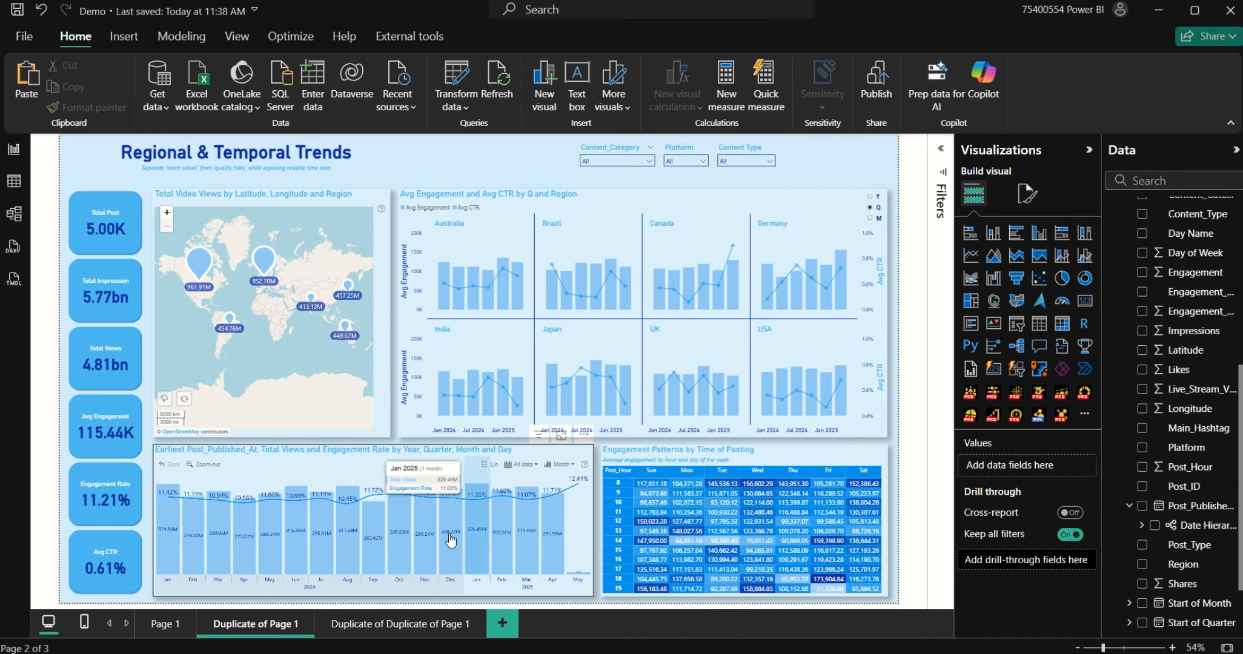
# Step: Select the KPI card visual on the regional trends page and return to the page "Duplicate of Duplicate of Page 1"
pyautogui.click(388, 623)
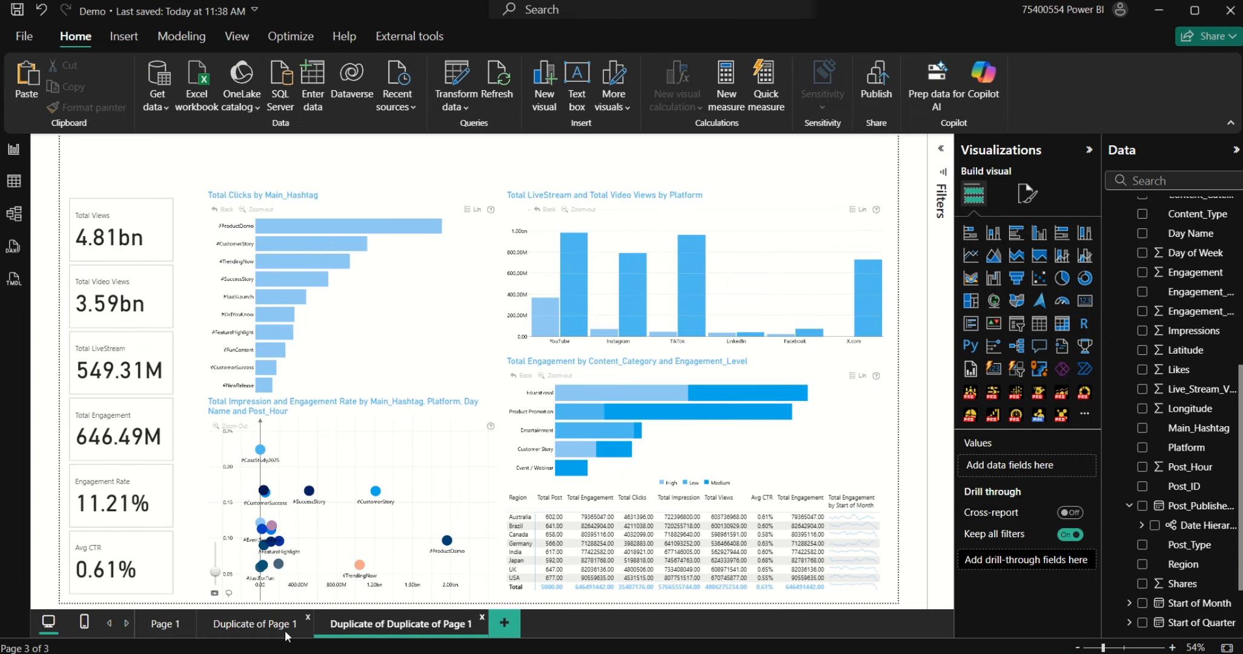
pyautogui.click(264, 624)
pyautogui.click(107, 341)
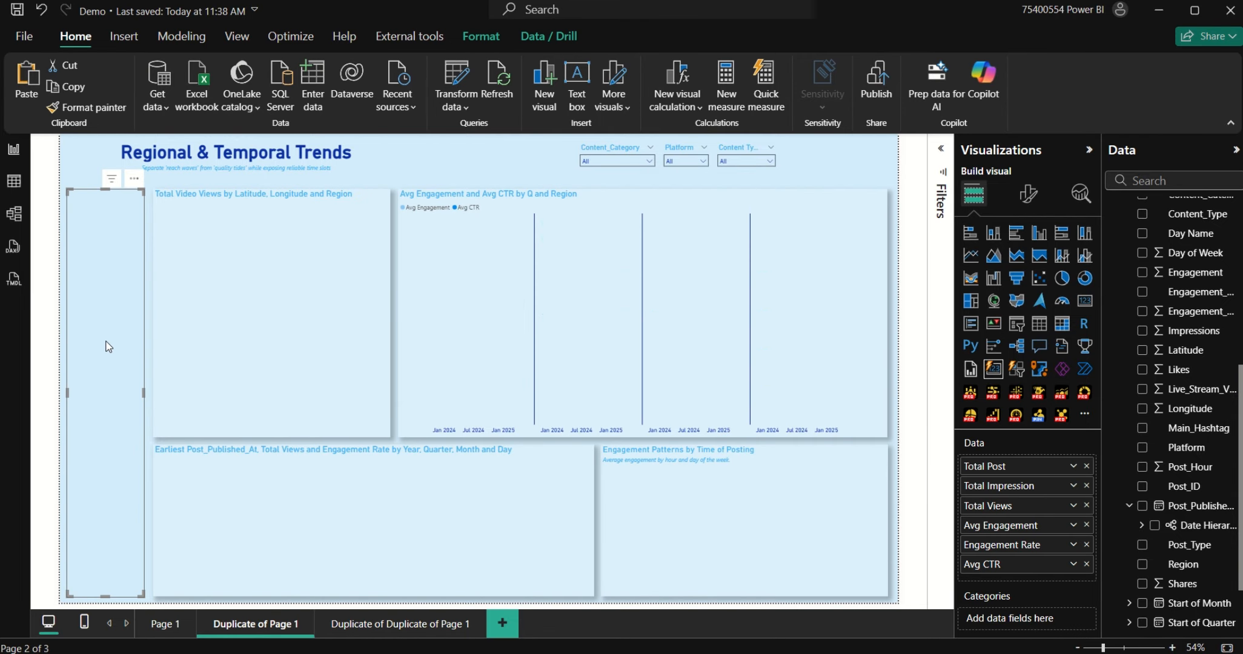
pyautogui.click(433, 624)
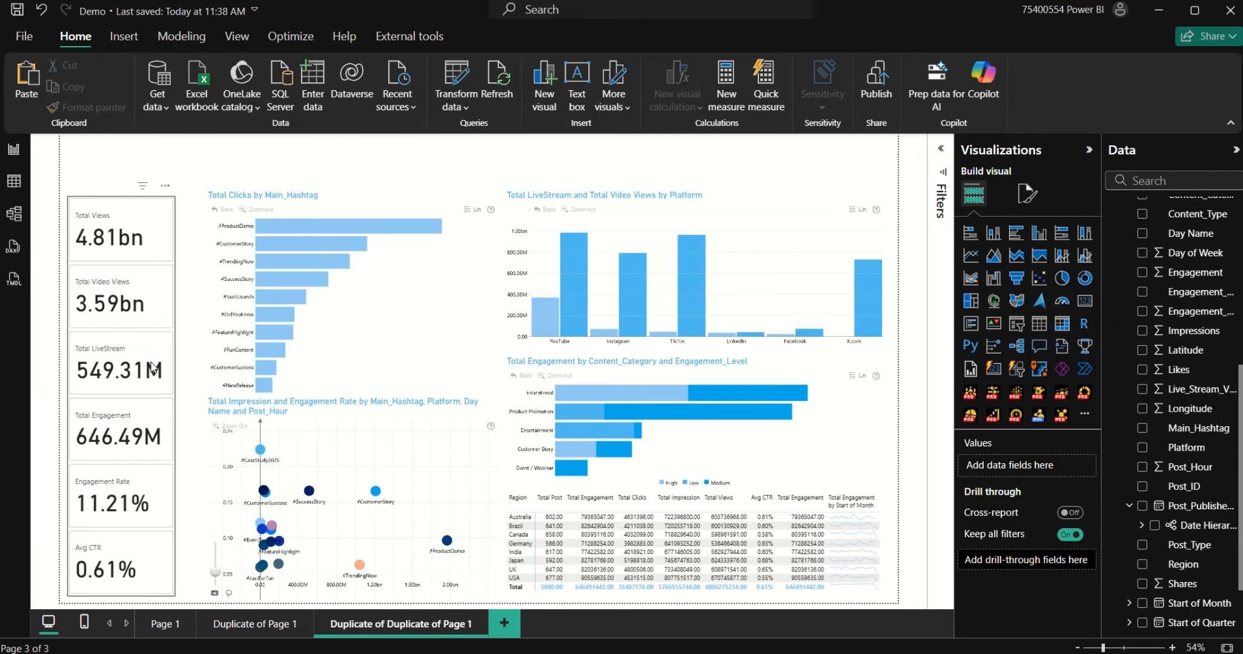
# Step: Move the plain card visual off the blue KPI cards and place it just beside them for reference
pyautogui.click(137, 324)
pyautogui.click(149, 277)
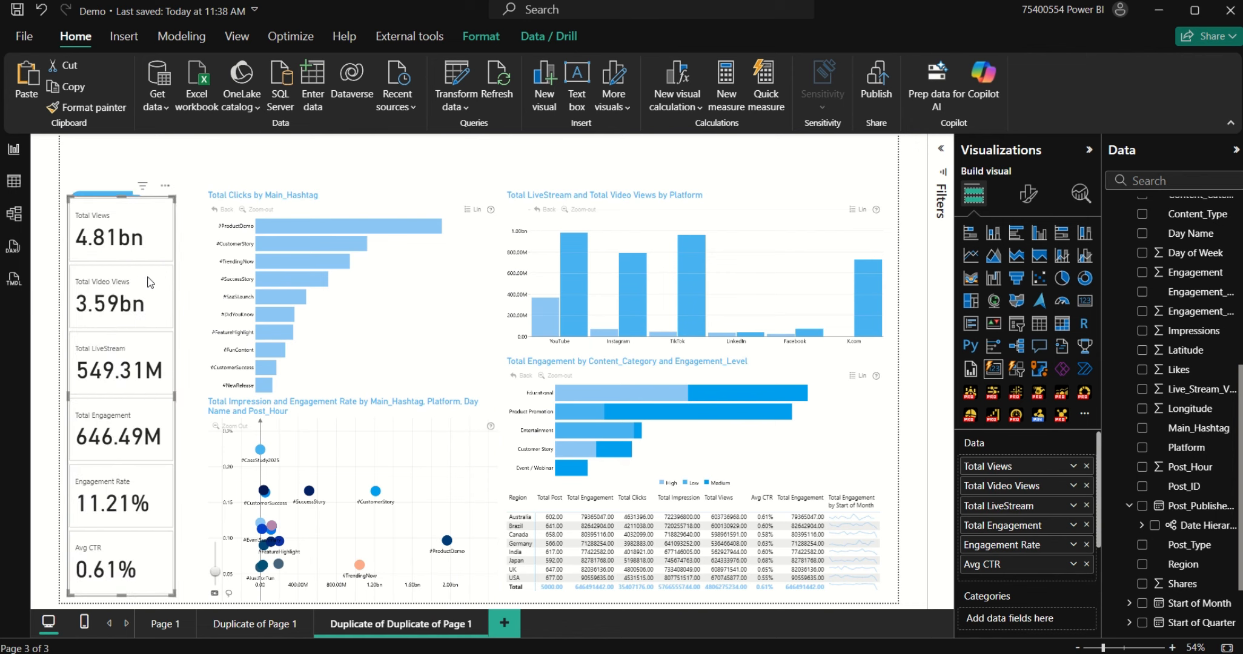
pyautogui.moveTo(149, 277); pyautogui.dragTo(281, 292)
pyautogui.click(109, 298)
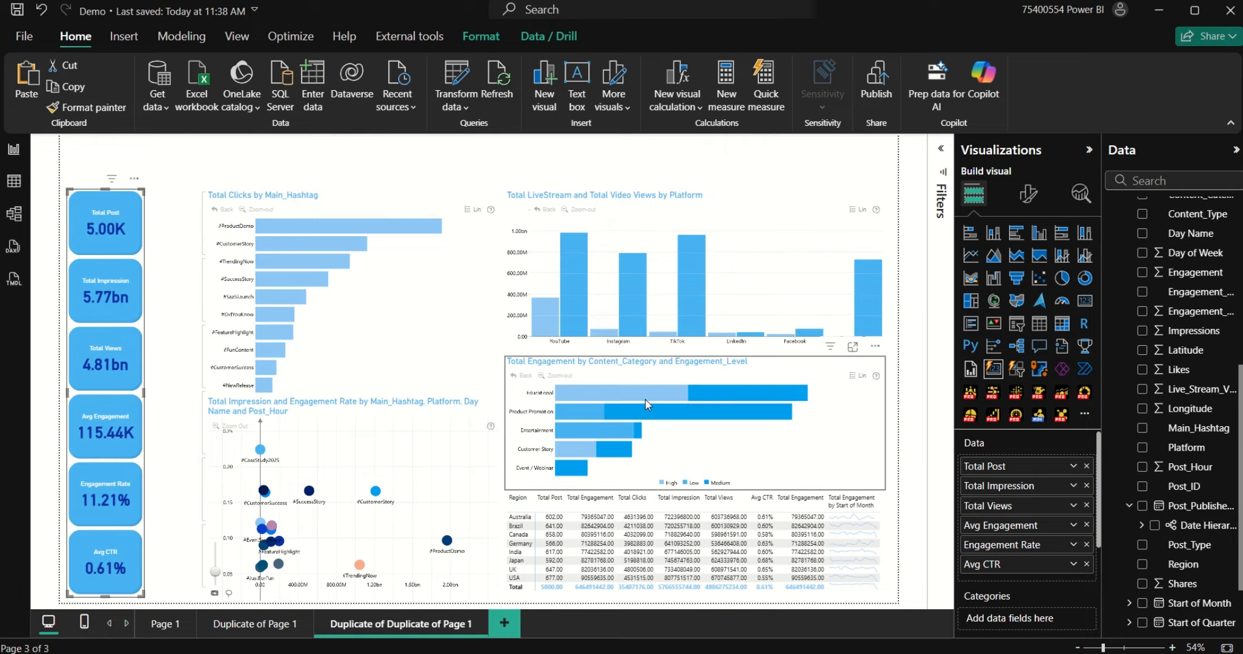
pyautogui.click(211, 187)
pyautogui.click(205, 198)
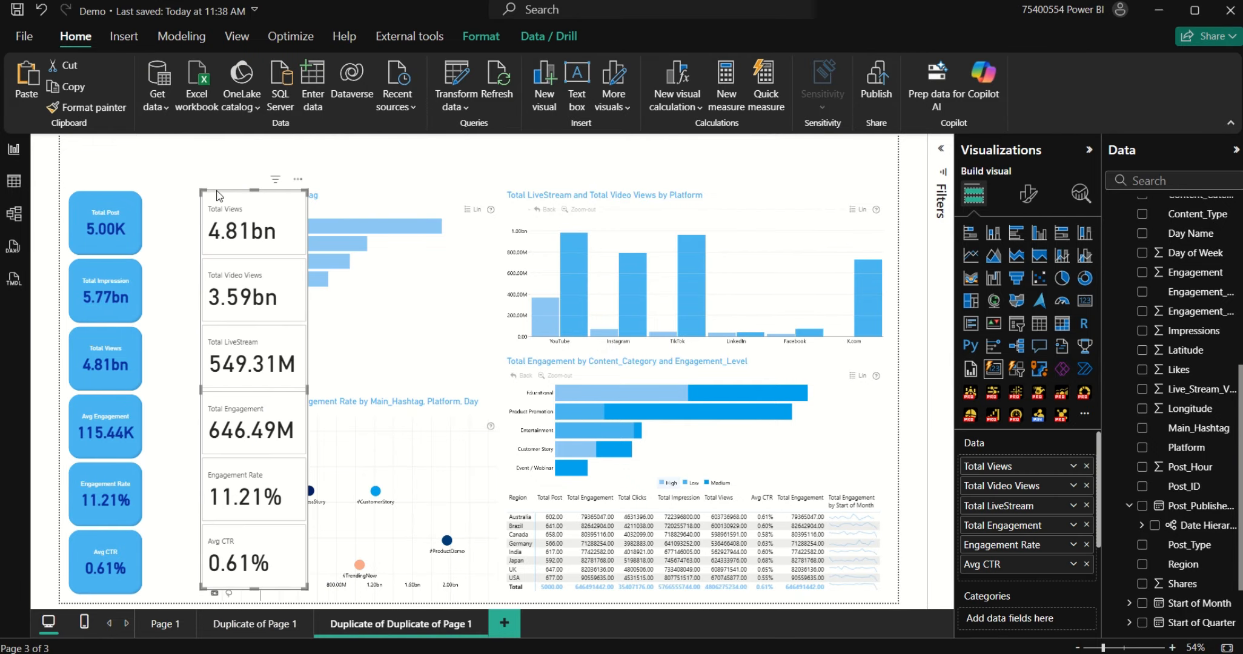
pyautogui.moveTo(204, 199); pyautogui.dragTo(169, 187)
# Step: In the blue card visual, put Total Views first and replace Total Post with Total Video Views directly below it
pyautogui.click(108, 203)
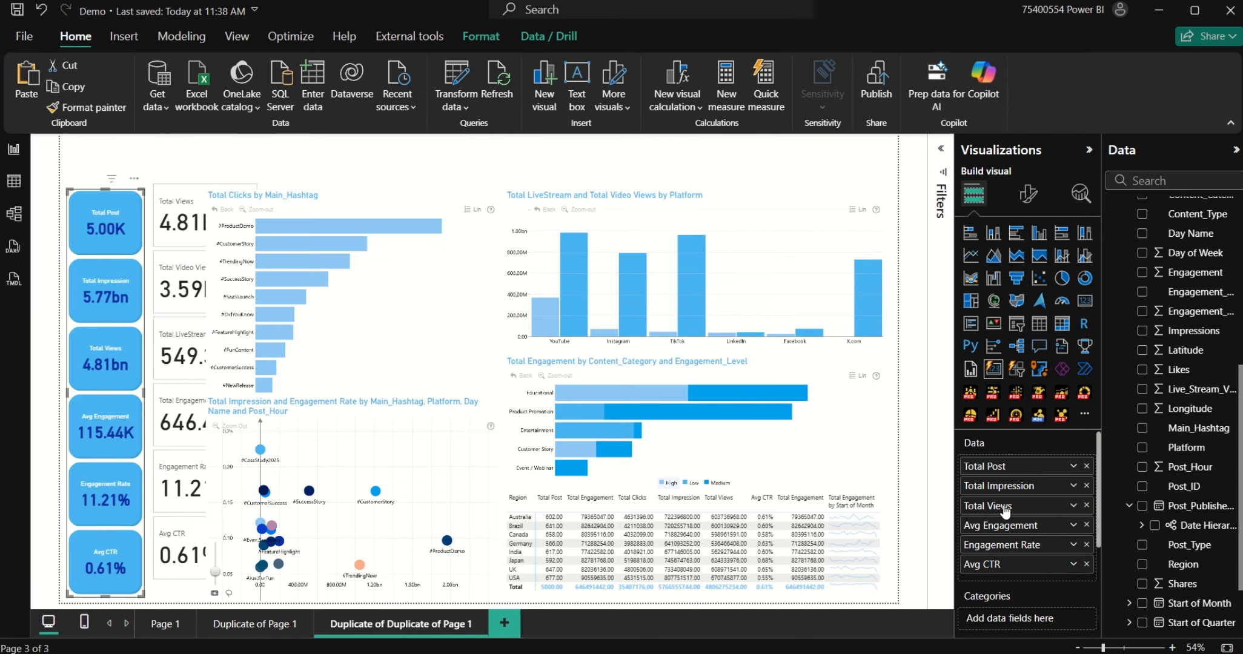
pyautogui.moveTo(1006, 508); pyautogui.dragTo(1009, 478)
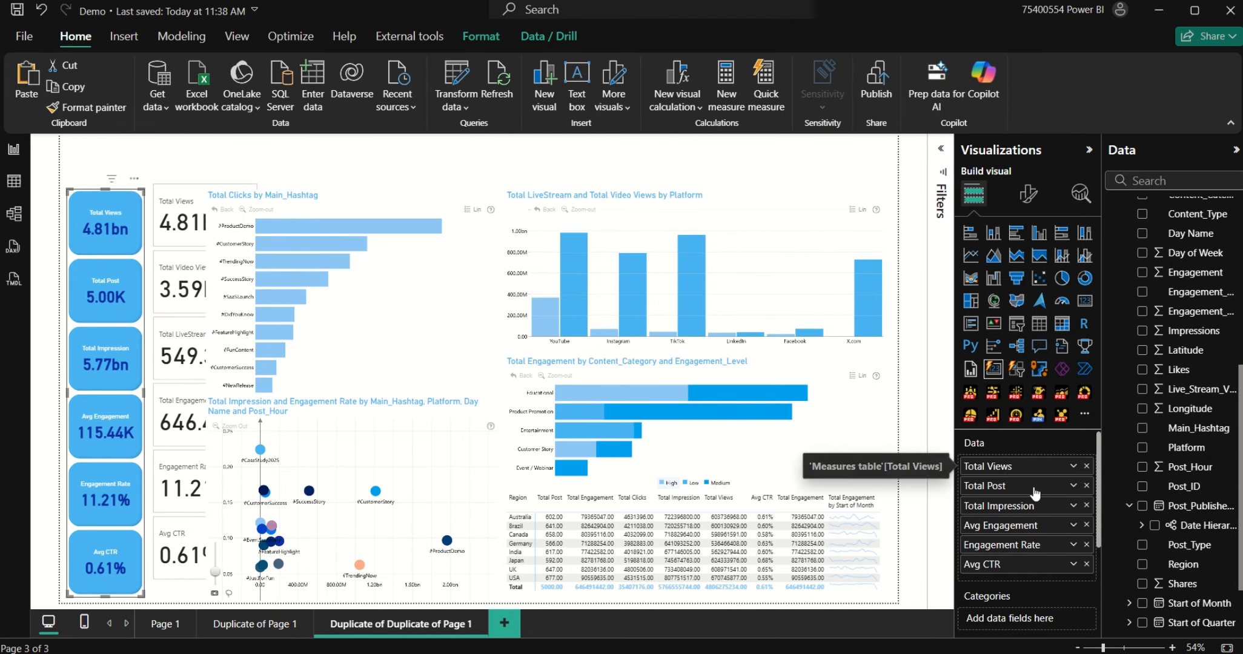
pyautogui.click(1086, 485)
pyautogui.scroll(5, 1225, 335)
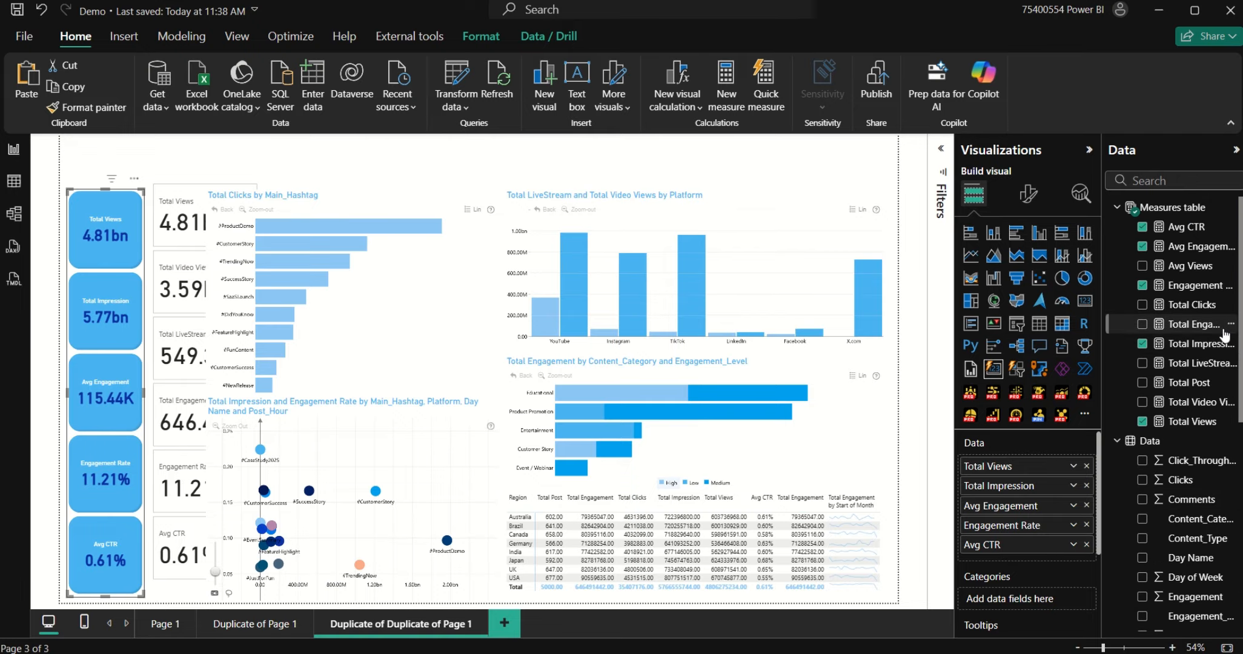
pyautogui.moveTo(1210, 405); pyautogui.dragTo(1078, 480)
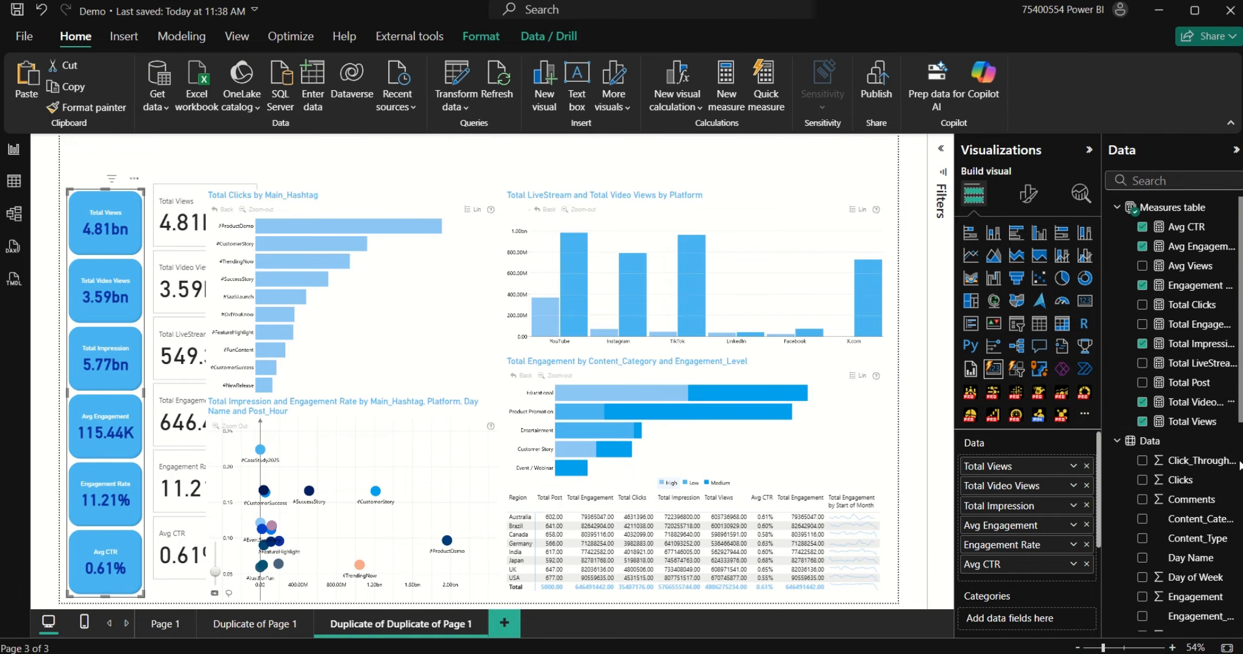
# Step: Add Total LiveStream and Total Engagement after Total Video Views in the blue card visual, and remove Avg Engagement and Total Impression
pyautogui.moveTo(1182, 363); pyautogui.dragTo(1071, 504)
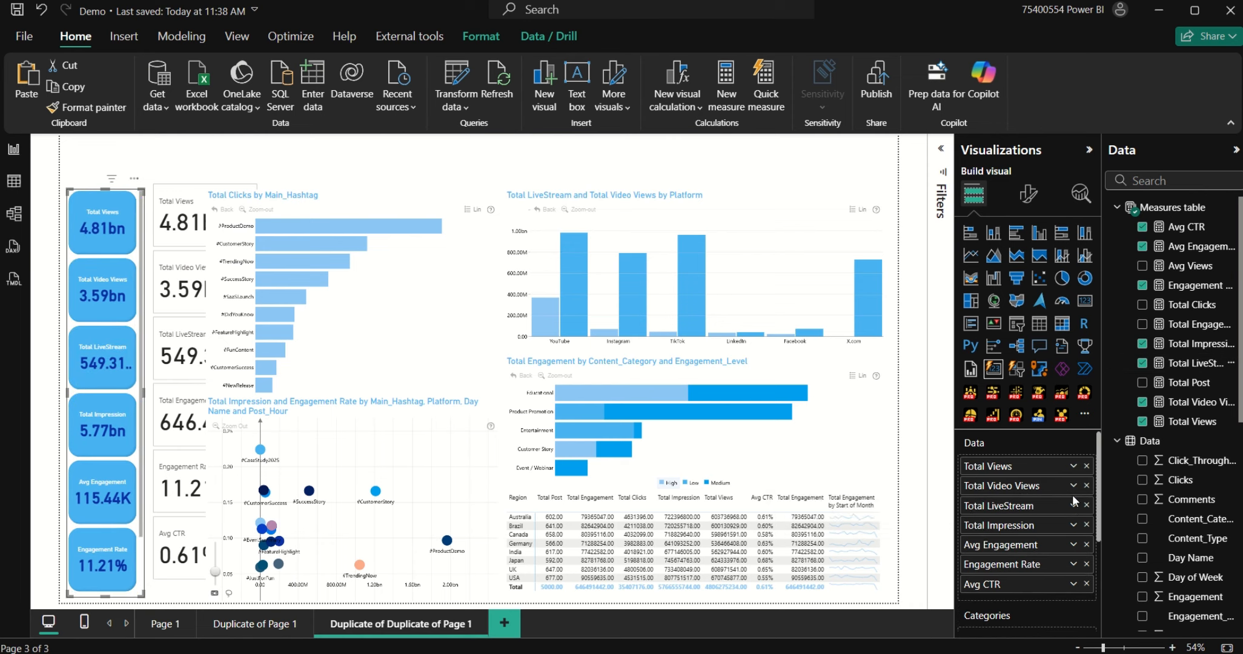
pyautogui.moveTo(1202, 324); pyautogui.dragTo(1066, 524)
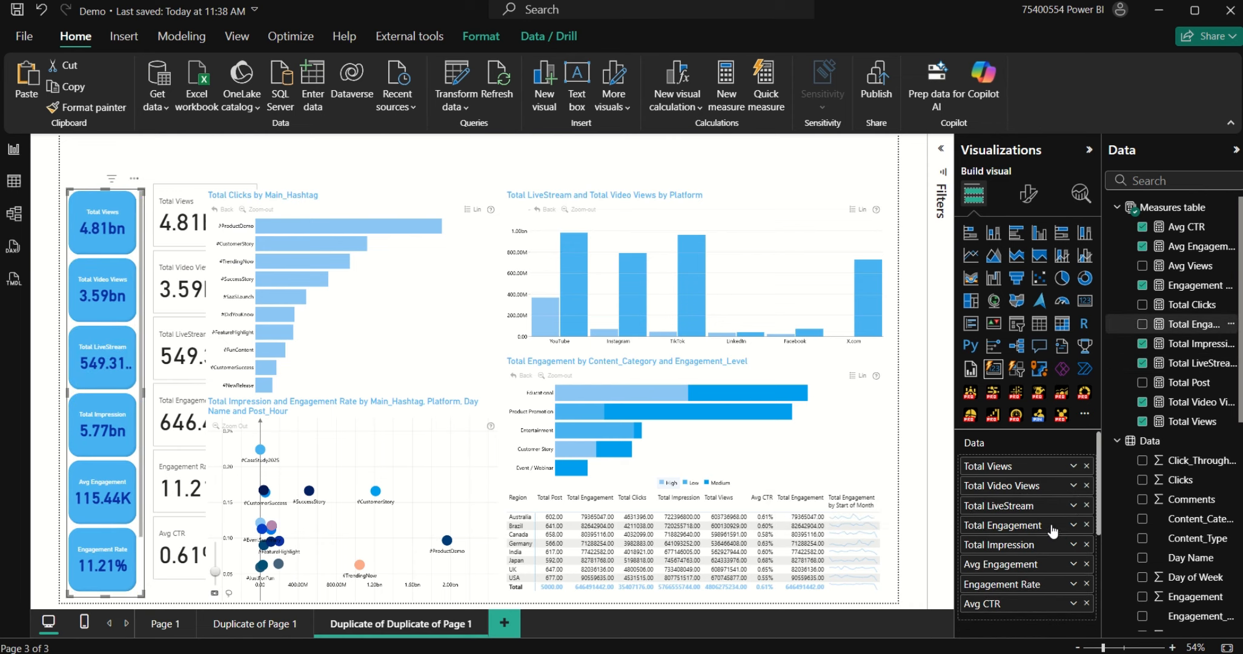
pyautogui.click(1086, 565)
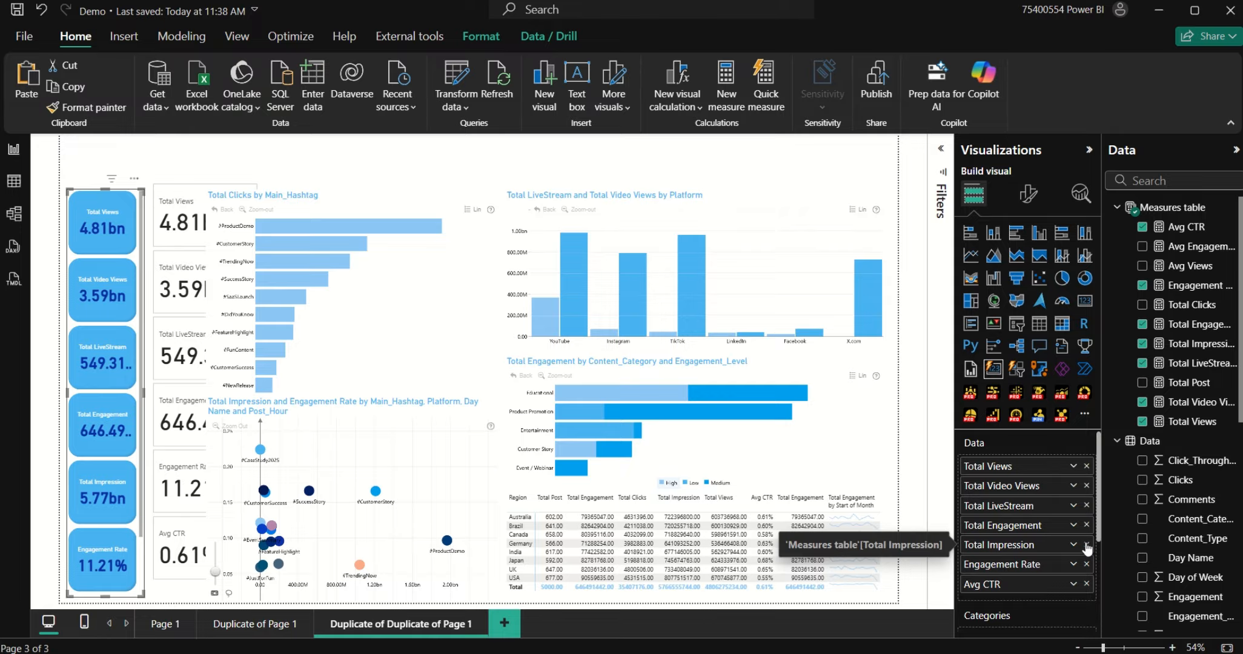
pyautogui.click(1087, 545)
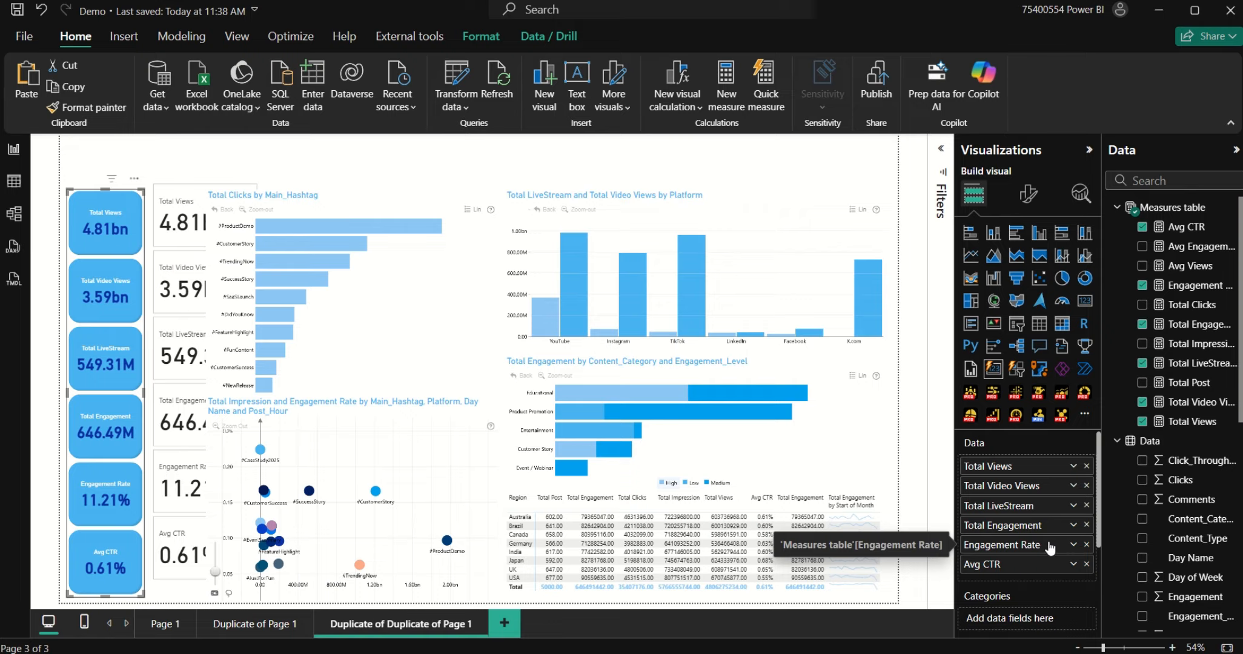
# Step: Delete the plain card visual and shift the Total Clicks and Total Impression charts close to the blue cards
pyautogui.click(192, 390)
pyautogui.press('Delete')
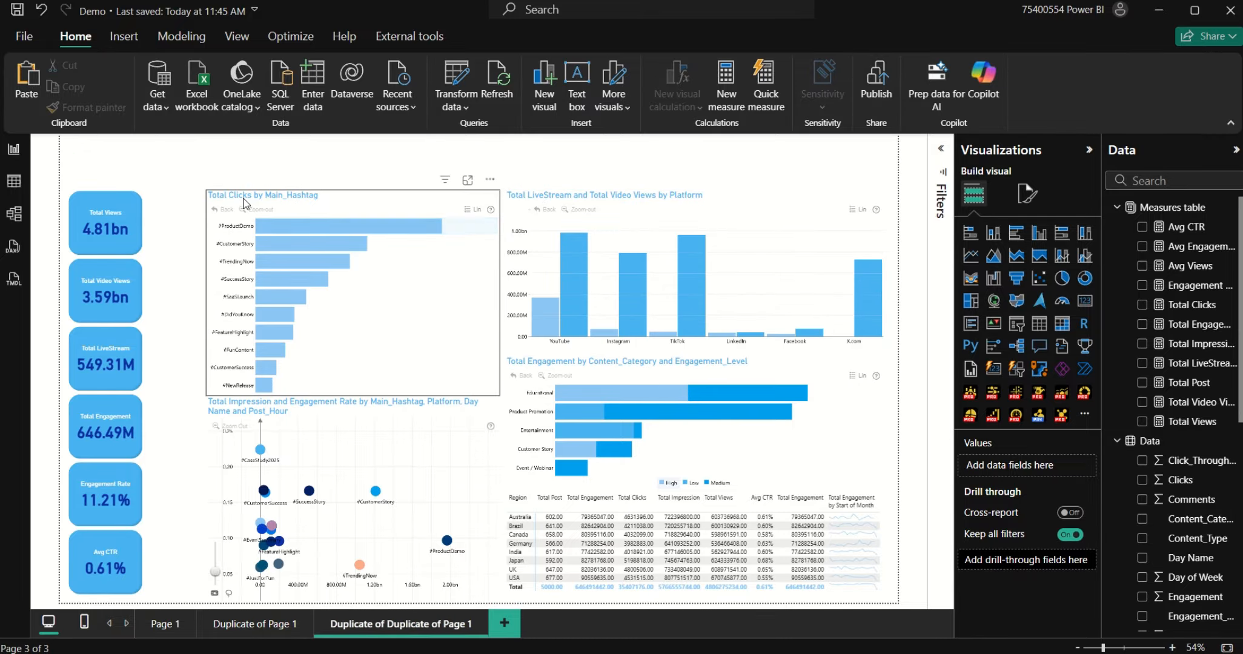
pyautogui.moveTo(242, 194); pyautogui.dragTo(193, 200)
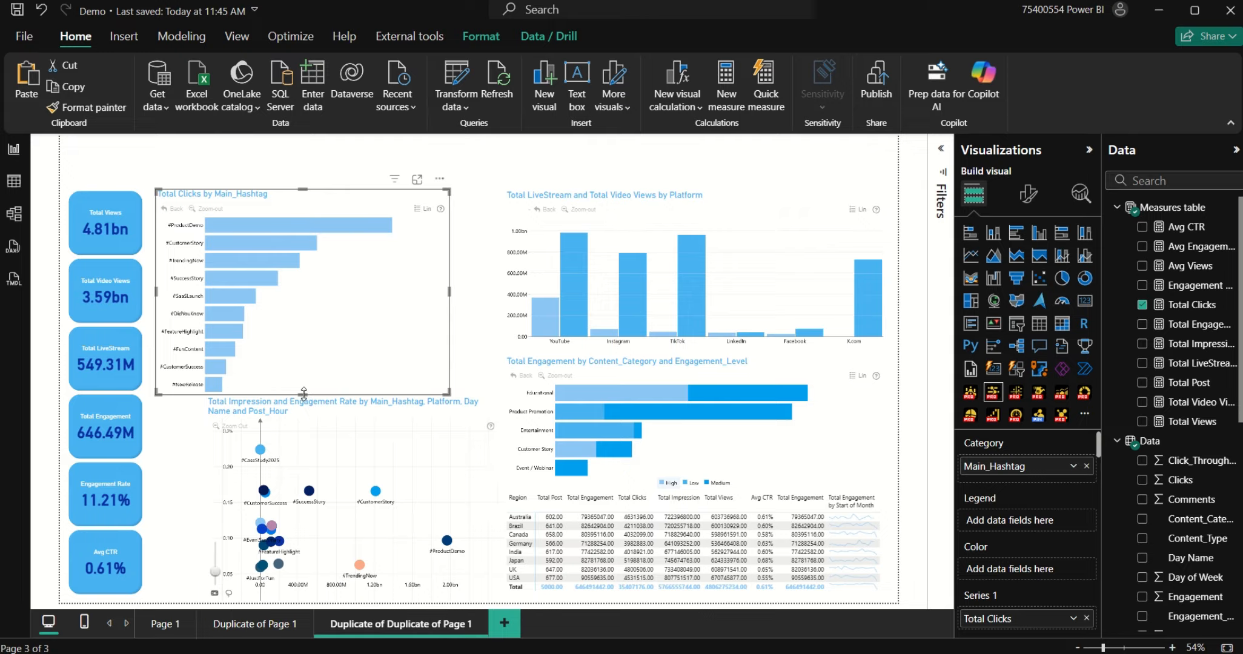
pyautogui.moveTo(302, 394); pyautogui.dragTo(250, 389)
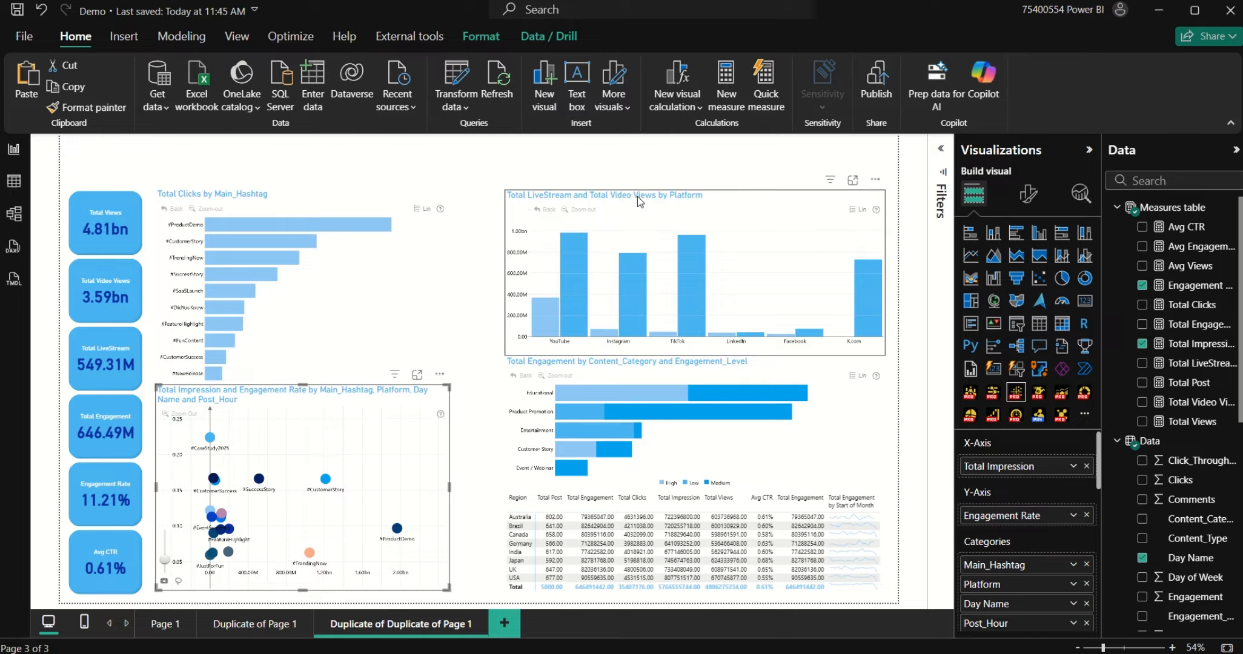
# Step: Widen the Total LiveStream and Total Video Views chart toward the hashtag chart and reduce its height slightly
pyautogui.click(506, 266)
pyautogui.moveTo(505, 267); pyautogui.dragTo(459, 276)
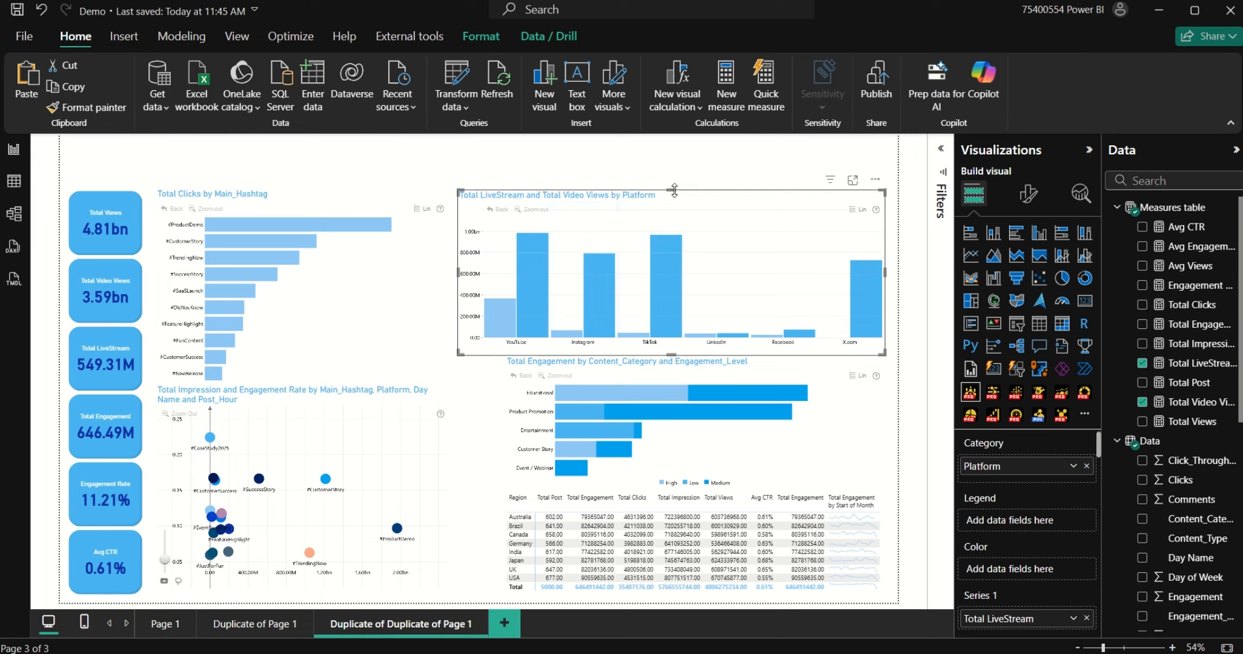
pyautogui.moveTo(672, 191); pyautogui.dragTo(672, 190)
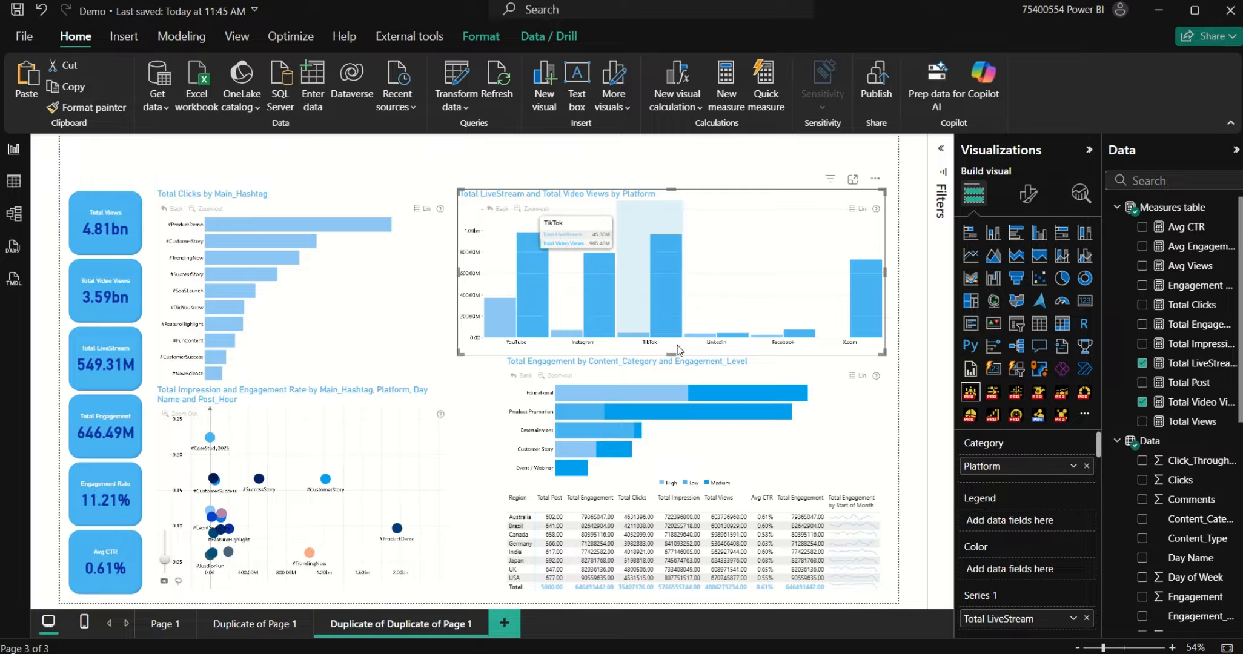
pyautogui.moveTo(672, 353); pyautogui.dragTo(676, 341)
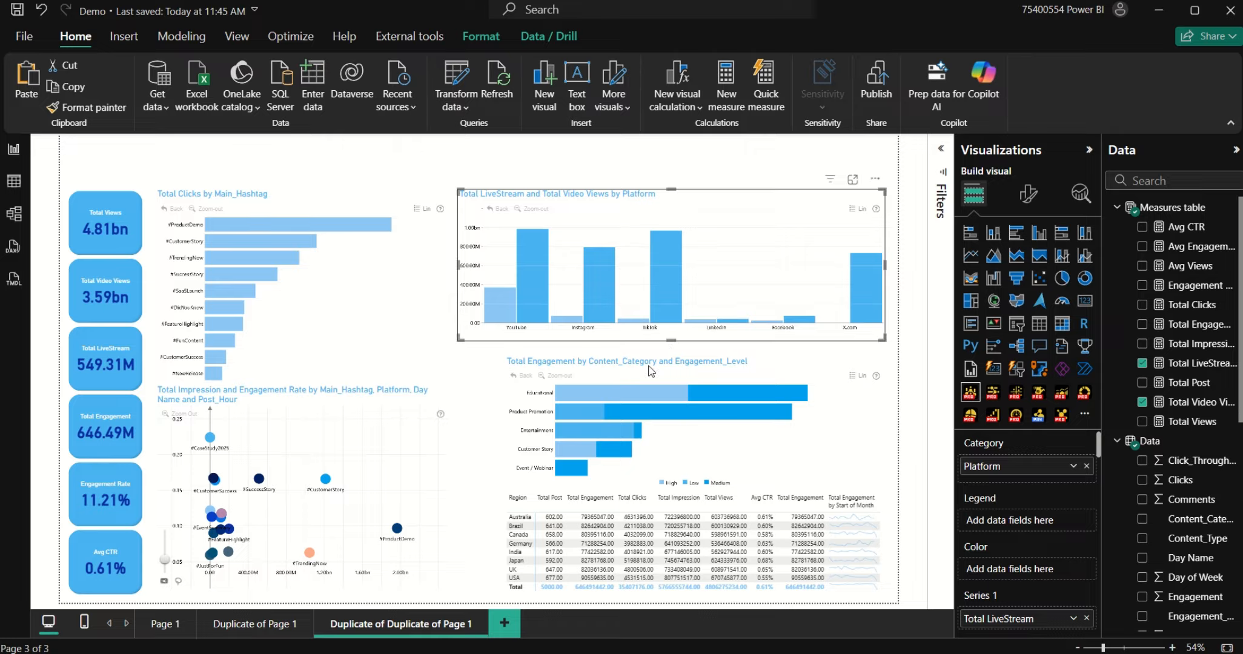
# Step: Align the Total Engagement by Content_Category chart under the platform chart, matching its width and trimming its height
pyautogui.click(601, 364)
pyautogui.moveTo(601, 364); pyautogui.dragTo(552, 353)
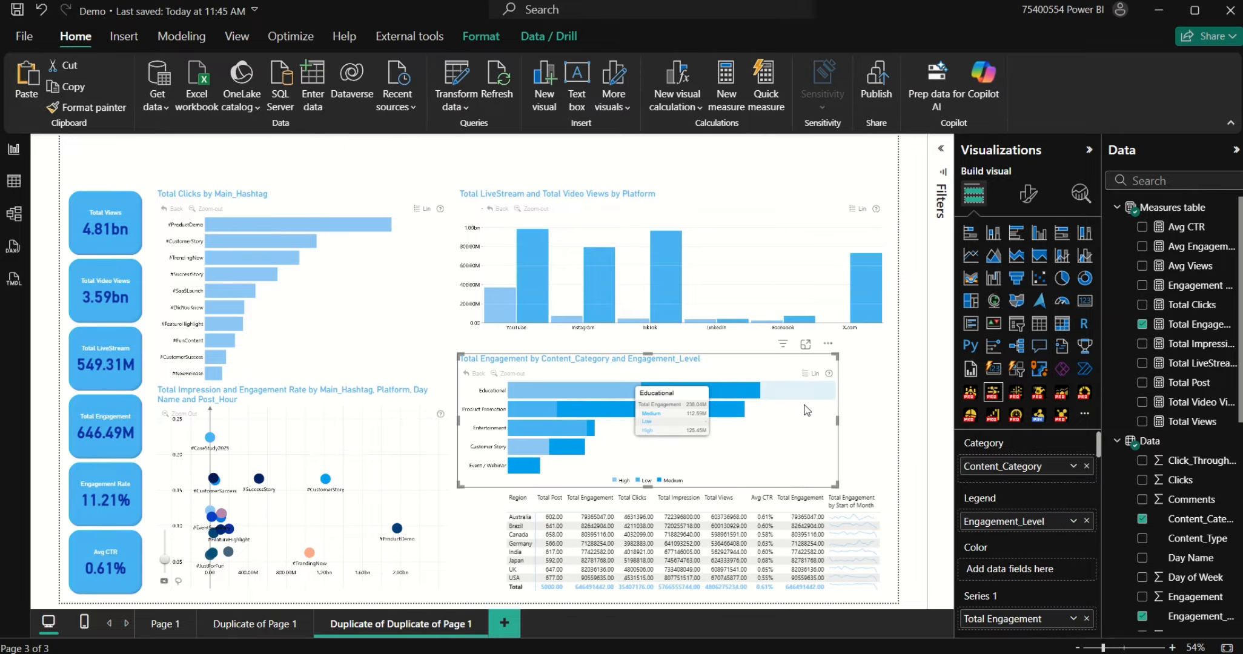
pyautogui.moveTo(837, 420); pyautogui.dragTo(886, 423)
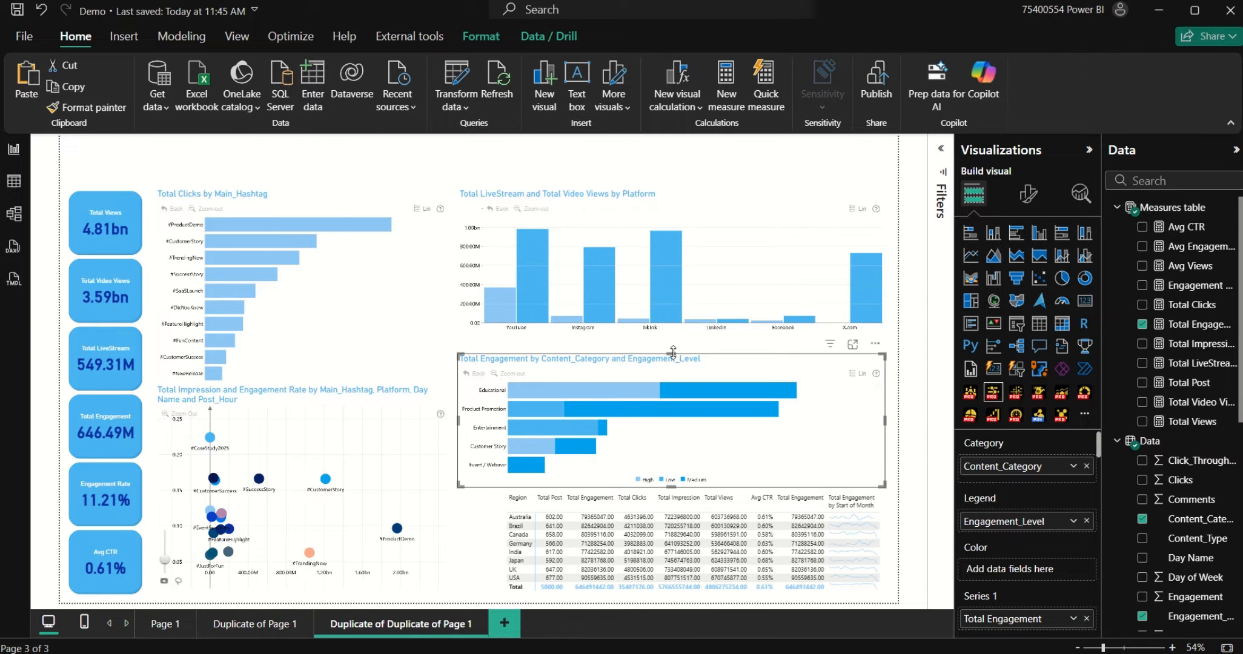
pyautogui.moveTo(673, 352); pyautogui.dragTo(678, 353)
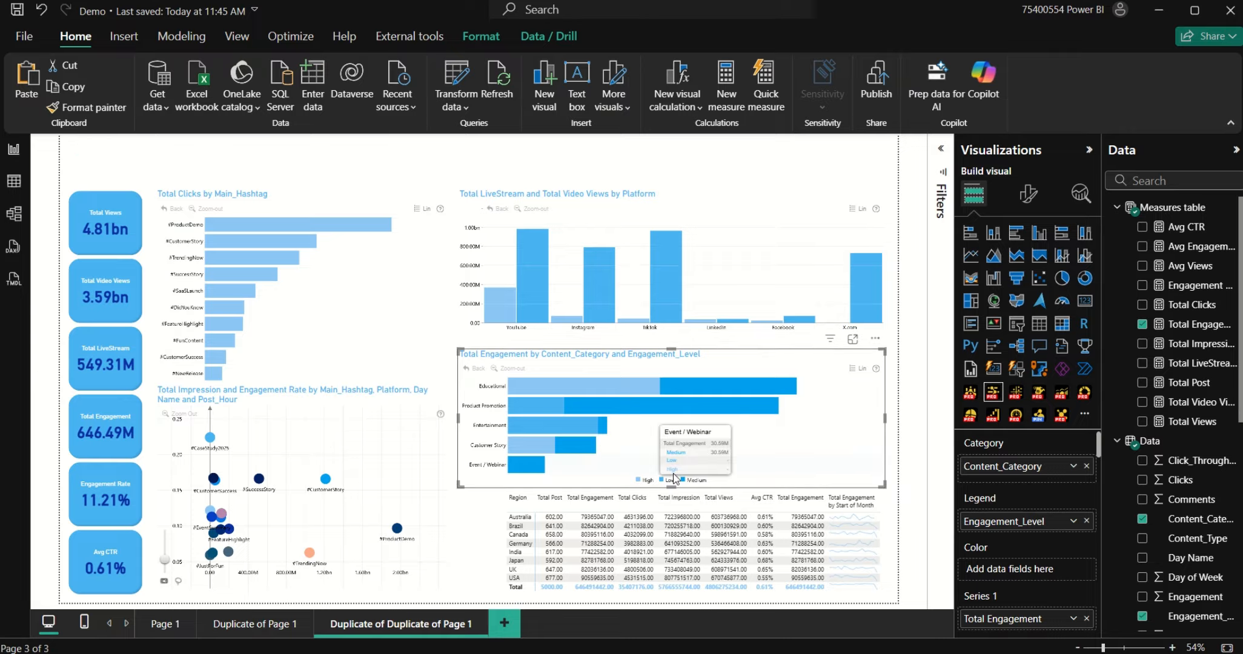
pyautogui.moveTo(670, 481); pyautogui.dragTo(671, 472)
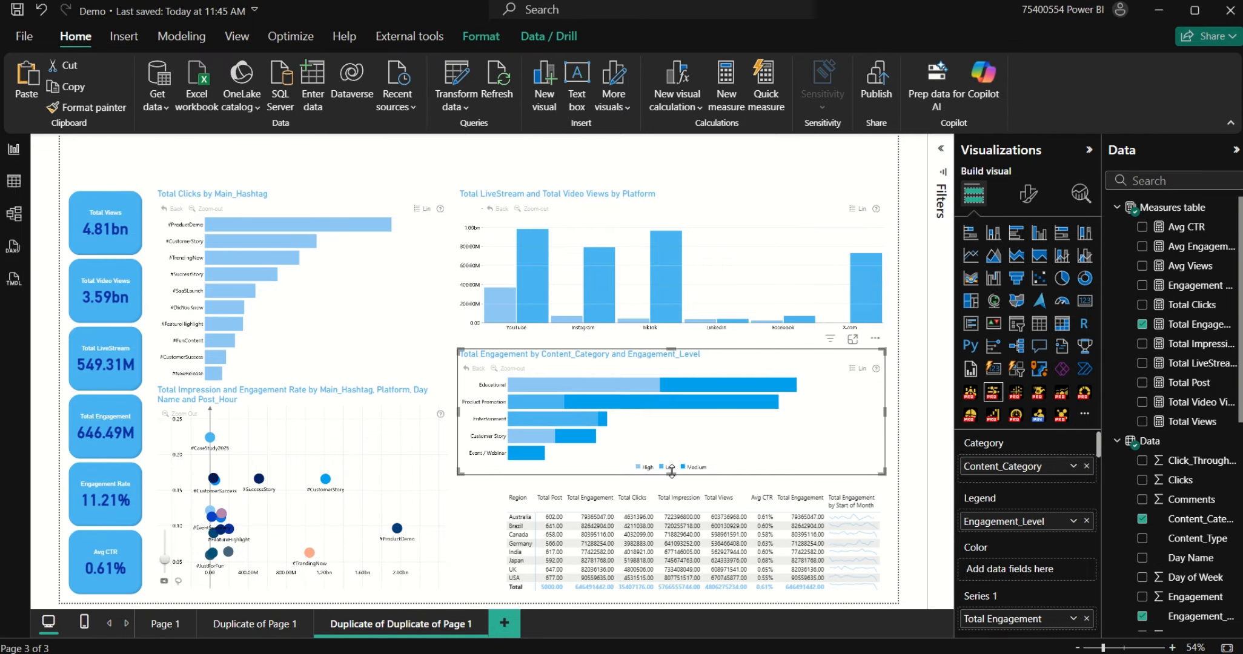
# Step: Add thousands separators to the Total Post and Total Clicks measures used in the region matrix
pyautogui.click(880, 500)
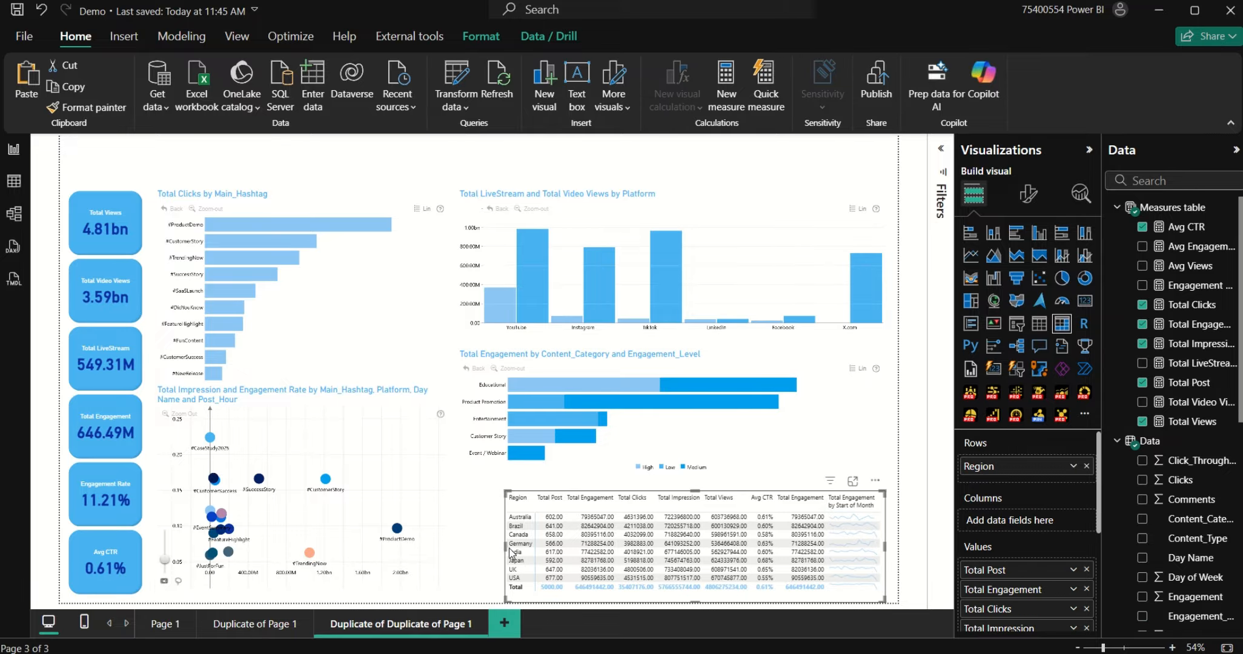
pyautogui.moveTo(507, 548); pyautogui.dragTo(507, 550)
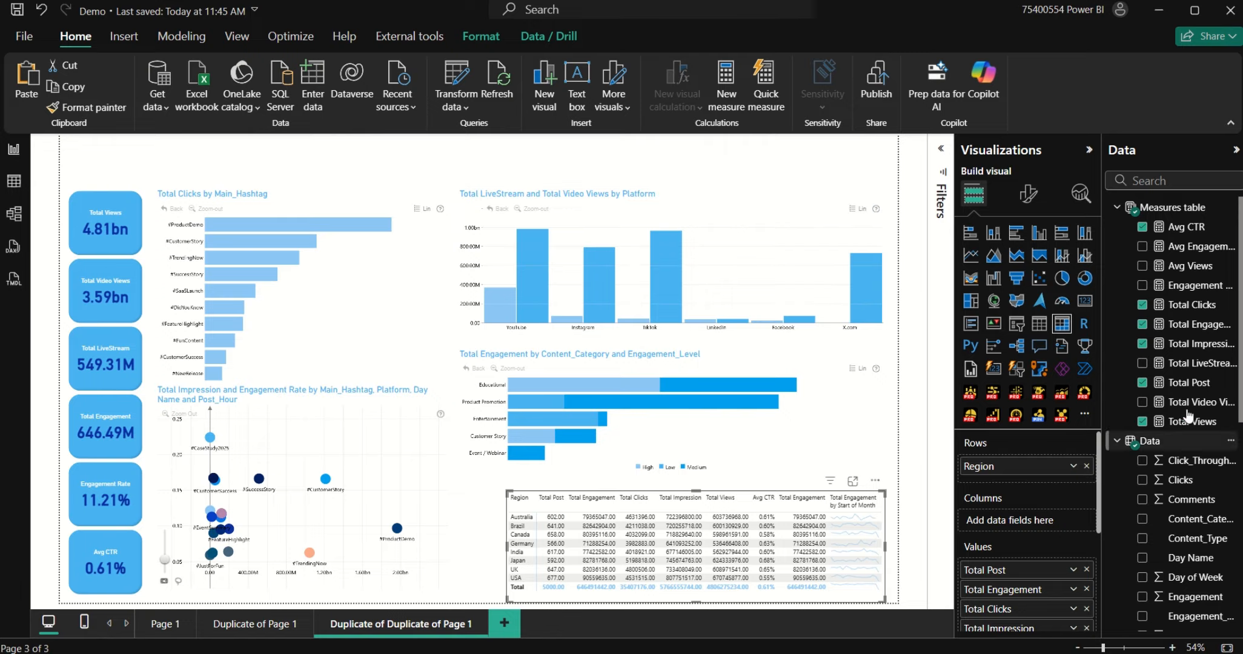
pyautogui.click(1189, 382)
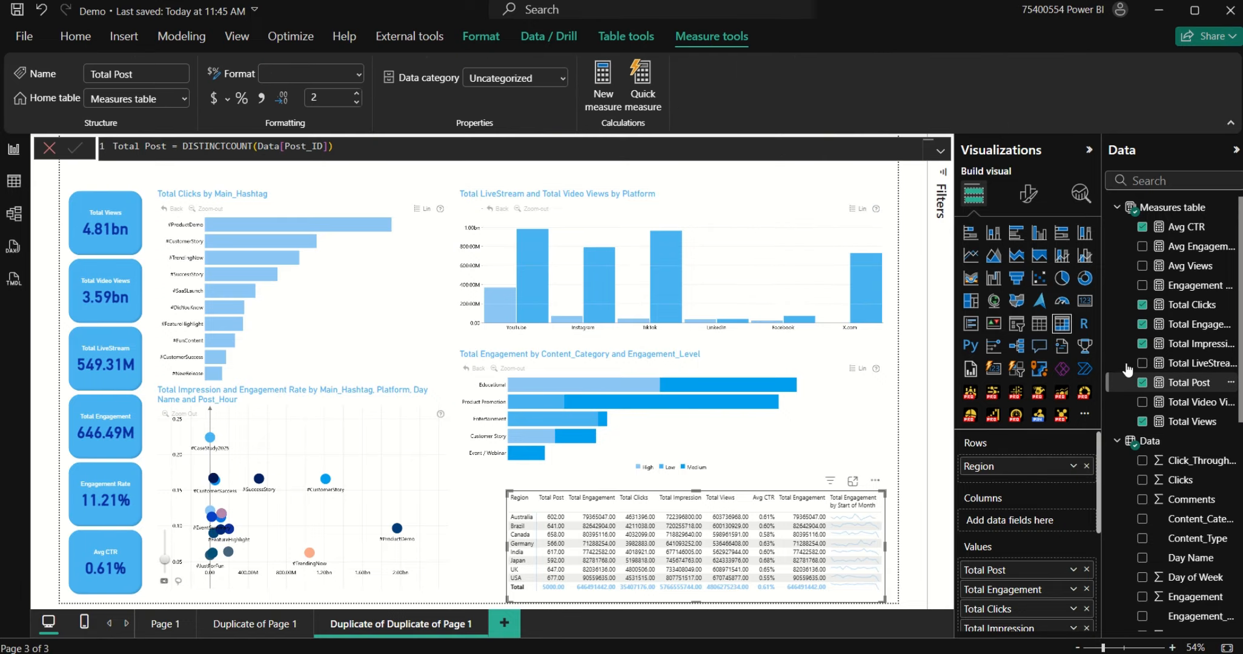
pyautogui.click(1189, 246)
pyautogui.click(1188, 265)
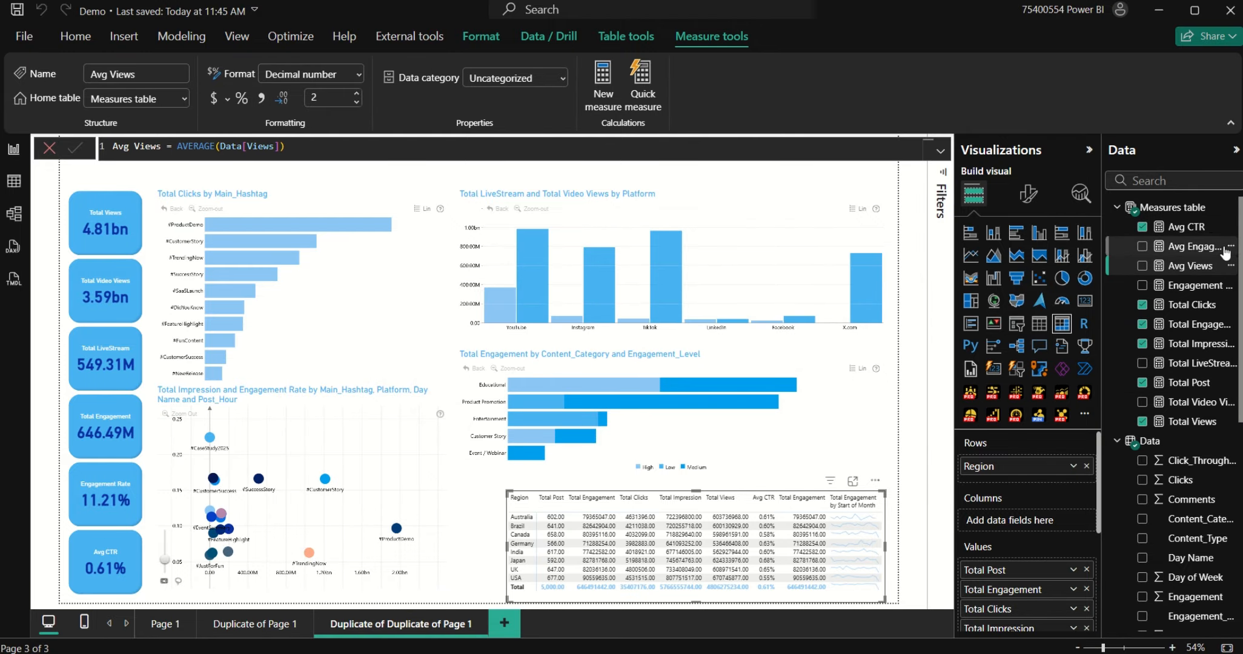
pyautogui.click(1189, 286)
pyautogui.click(1189, 305)
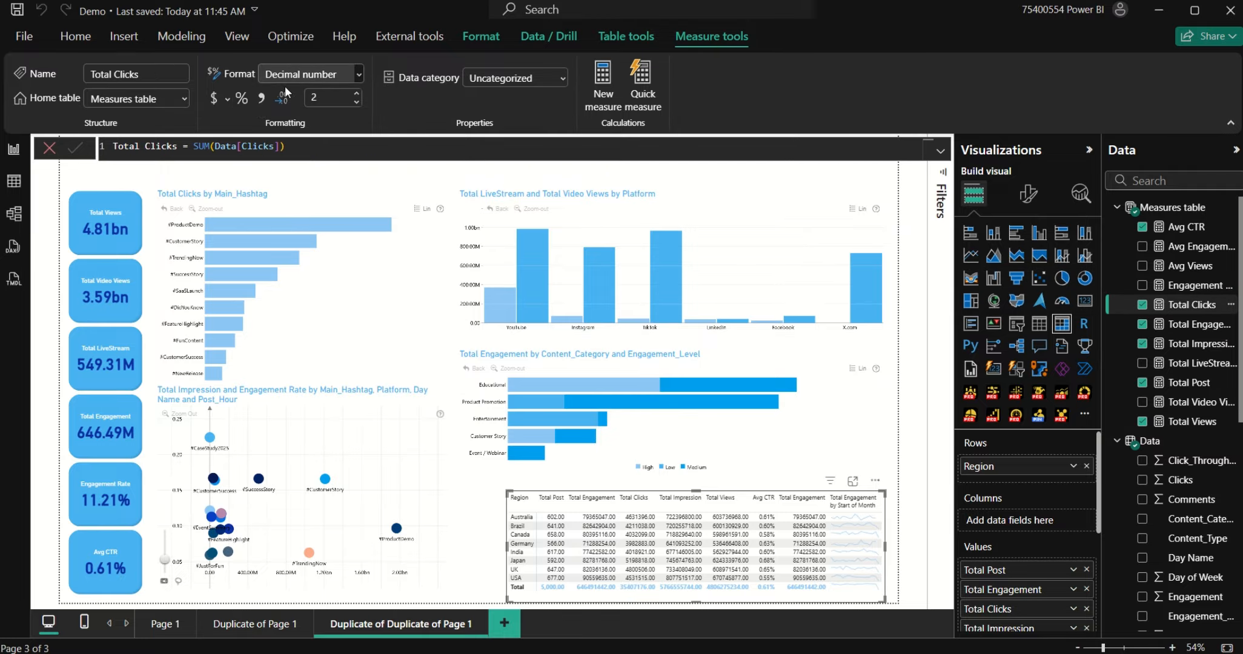
# Step: Add thousands separators to the Total Engagement, Total Impression, Total LiveStream, Total Video Views and Total Views measures
pyautogui.click(1196, 324)
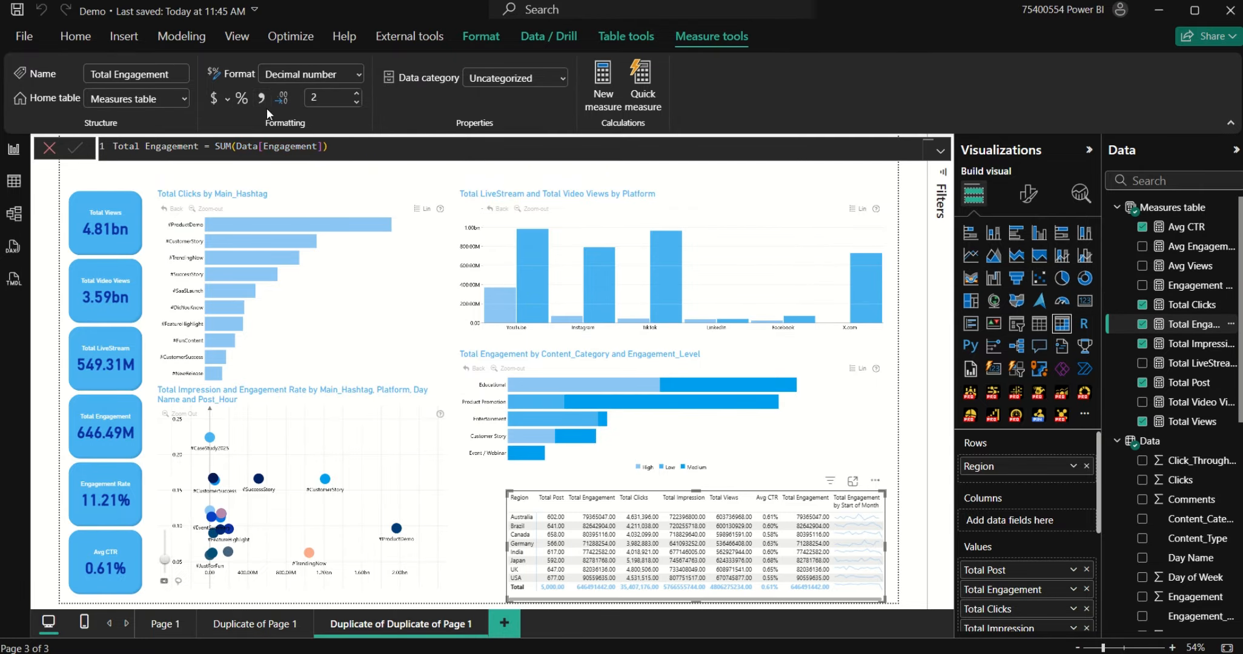
pyautogui.click(1208, 343)
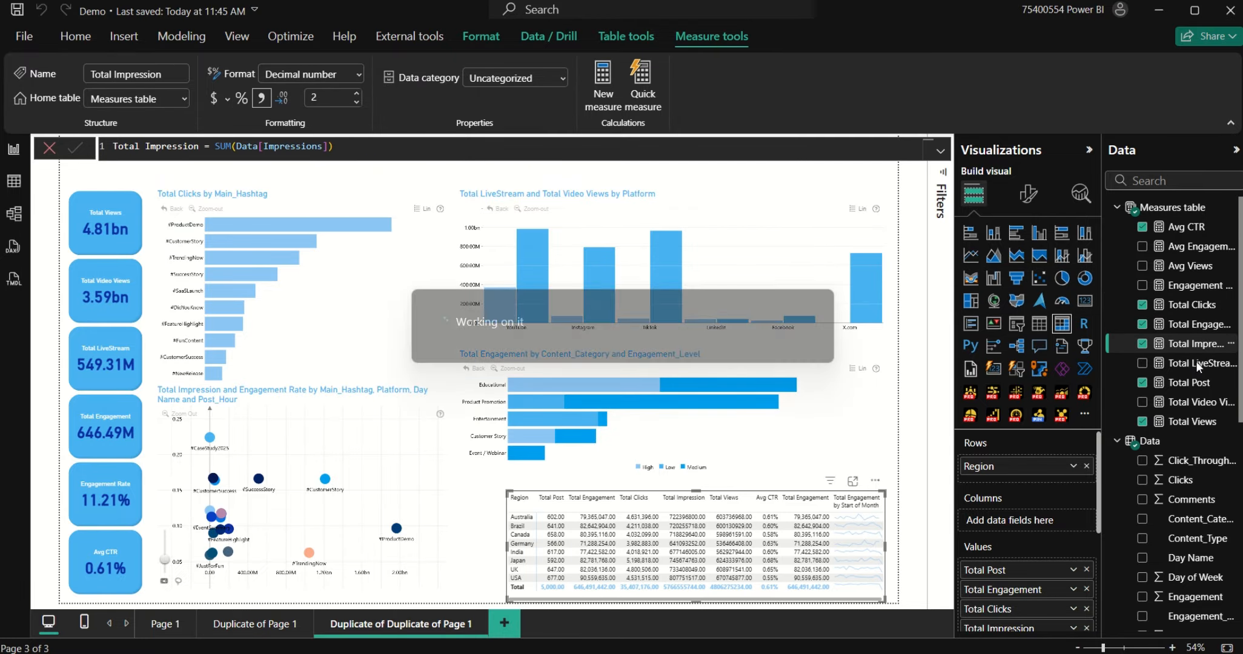
pyautogui.click(1198, 363)
pyautogui.click(1200, 380)
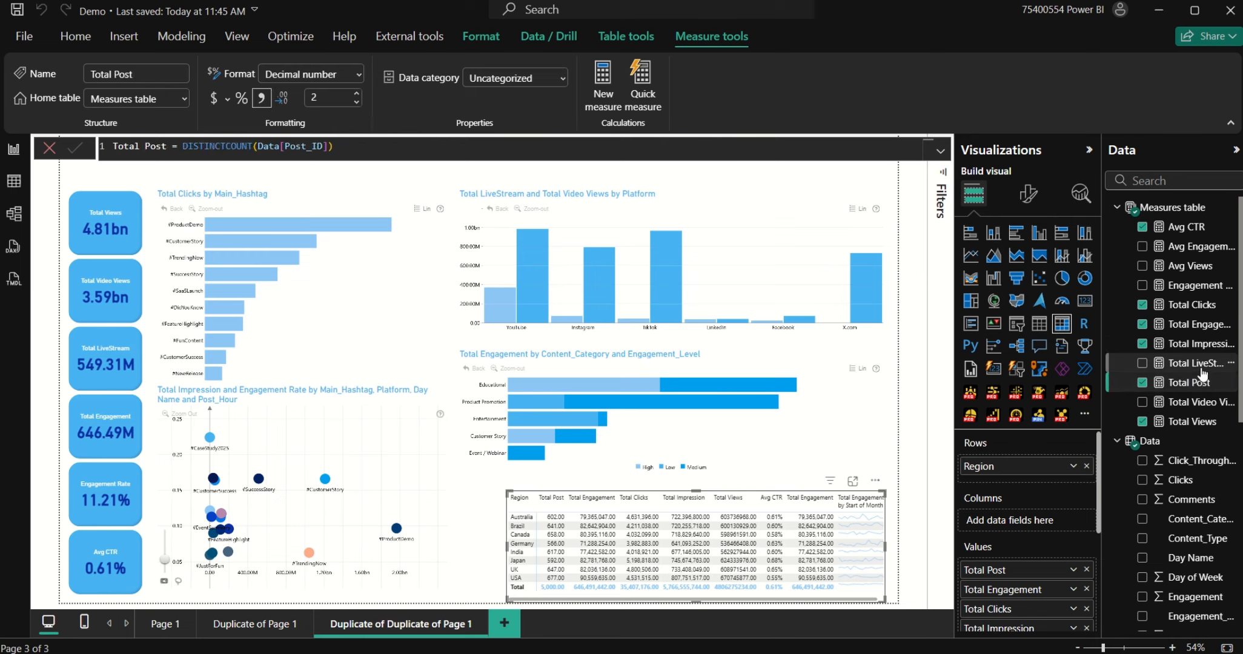
pyautogui.click(1201, 366)
pyautogui.click(1205, 402)
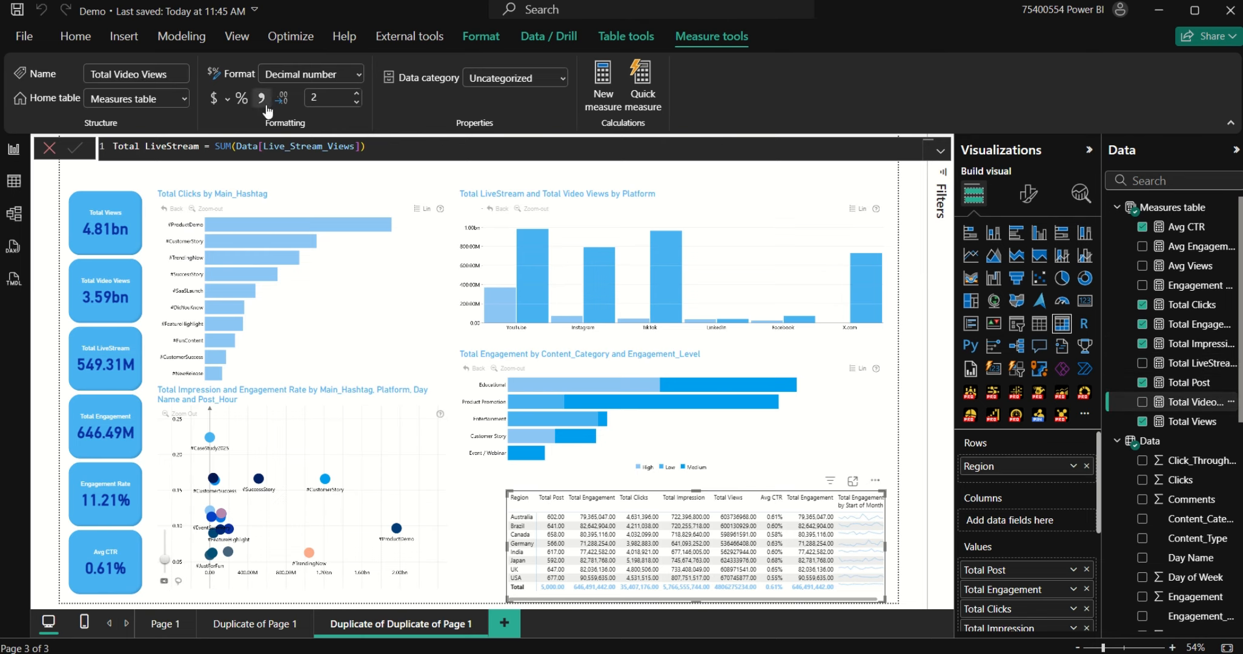
pyautogui.click(1187, 419)
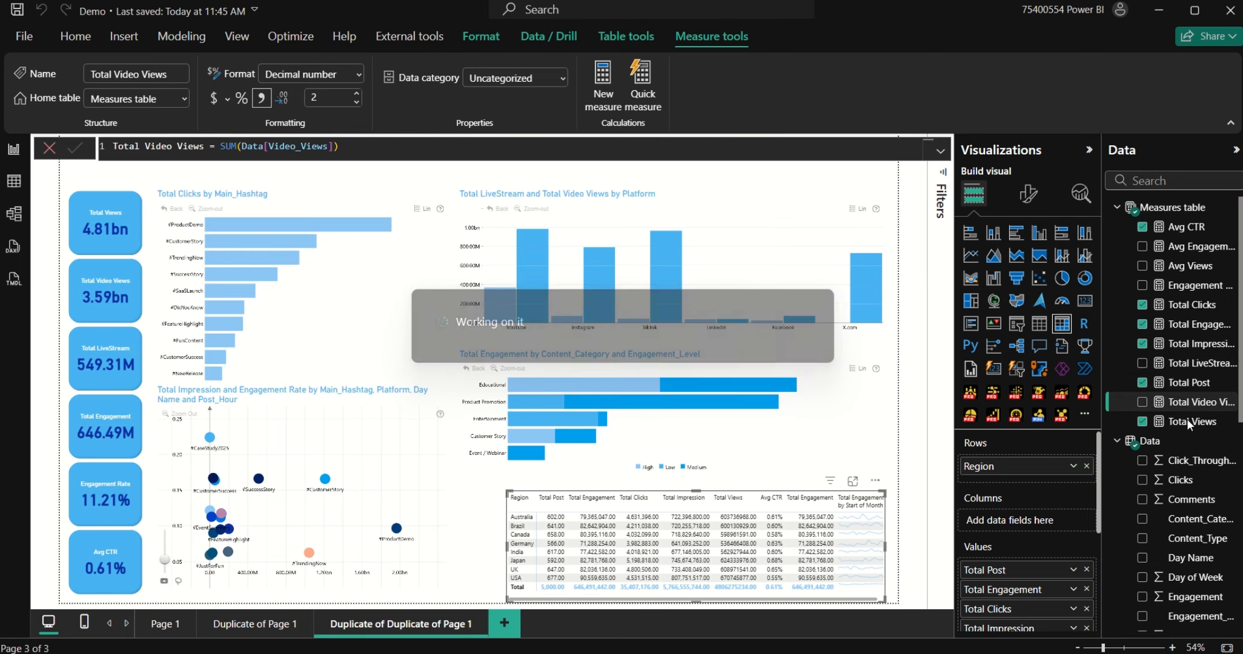
pyautogui.click(261, 100)
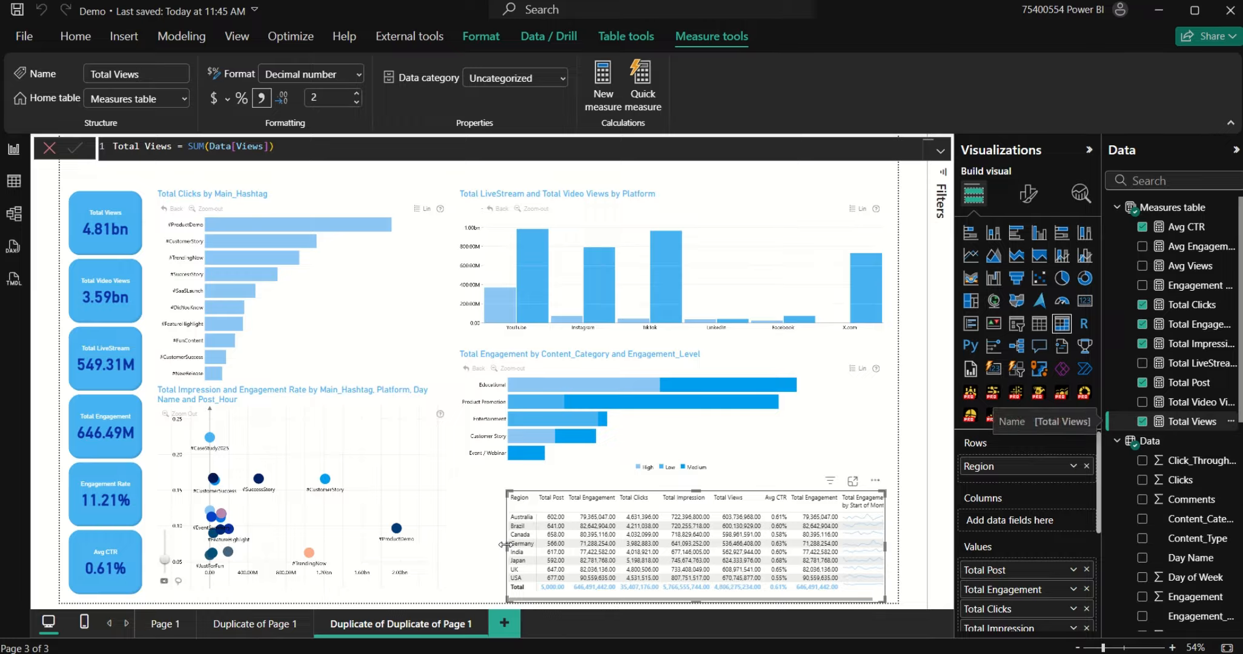
# Step: Widen the region matrix toward the scatter chart so that all its columns fit, and deselect it
pyautogui.moveTo(502, 545); pyautogui.dragTo(479, 547)
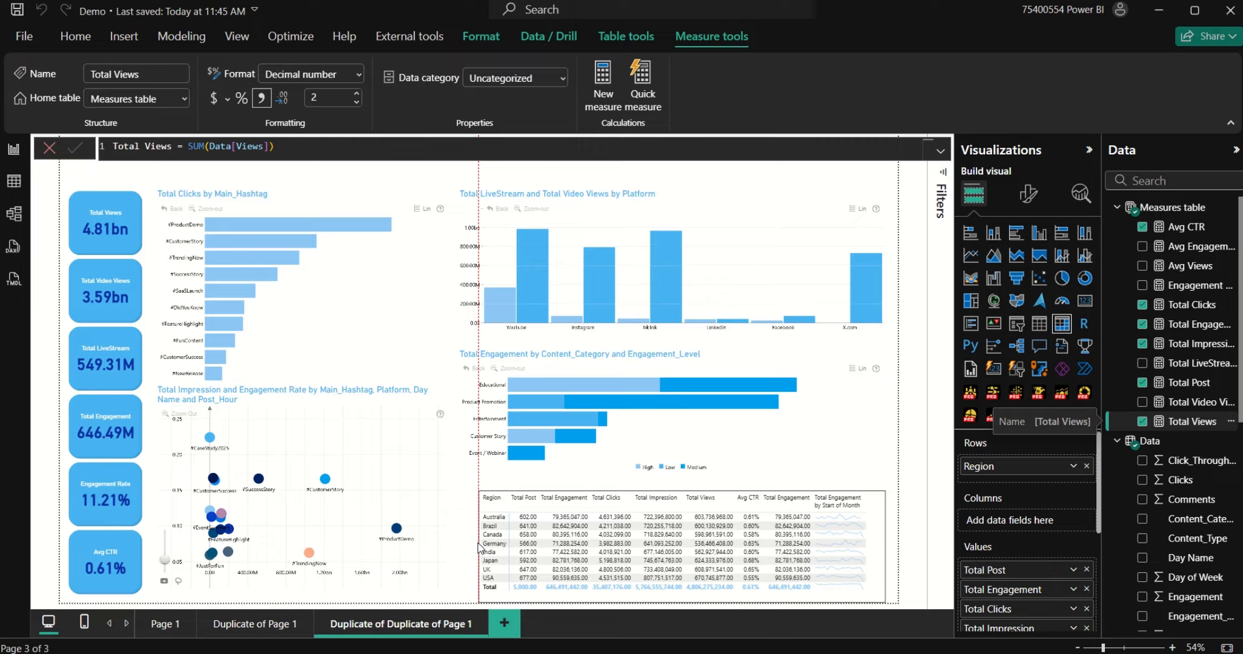
pyautogui.click(896, 514)
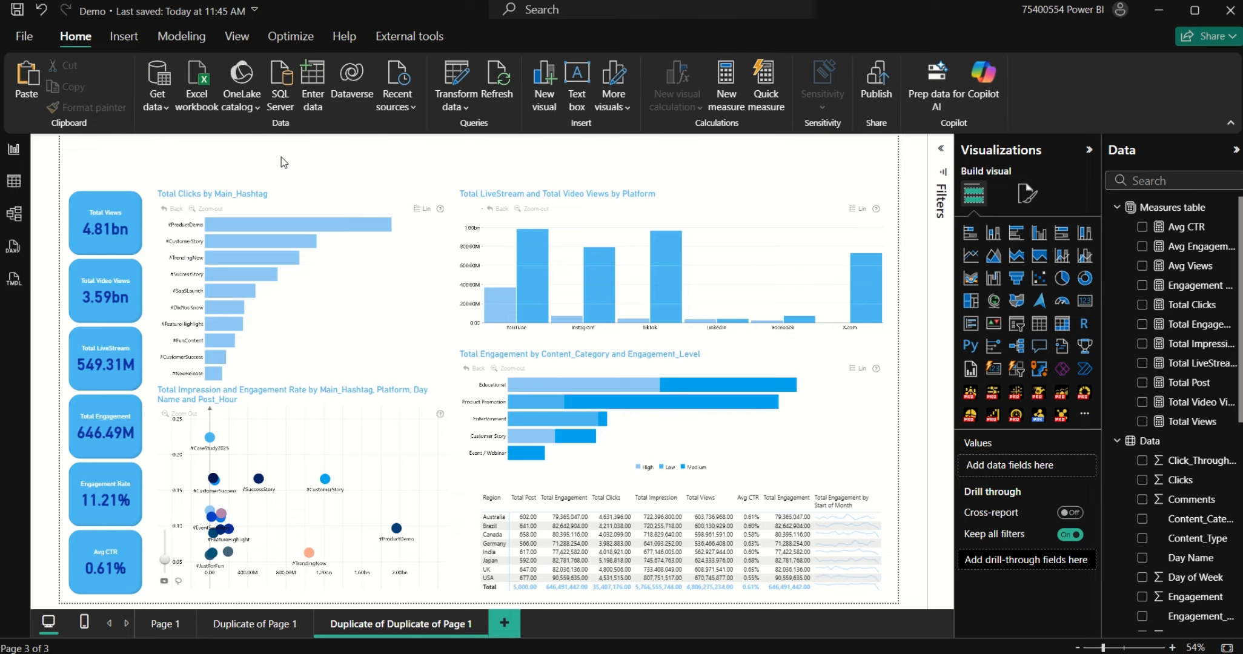
# Step: Set the page's canvas background to a light blue theme colour at 75% transparency
pyautogui.click(1028, 195)
pyautogui.click(1006, 336)
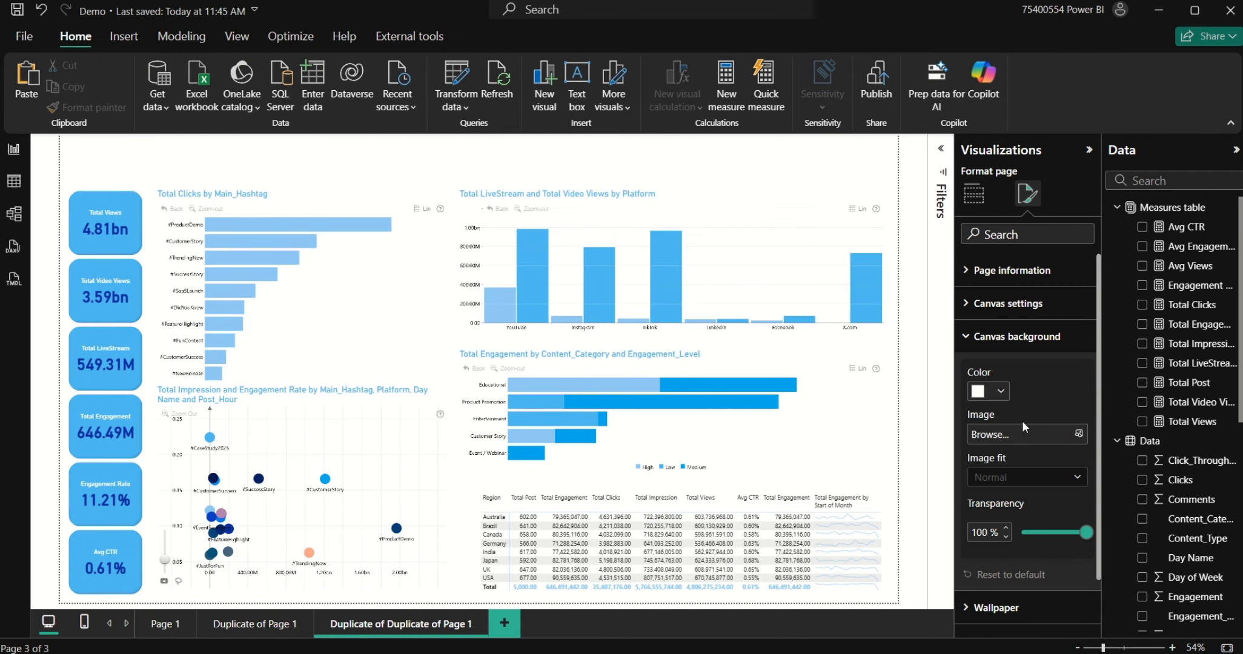
pyautogui.click(976, 392)
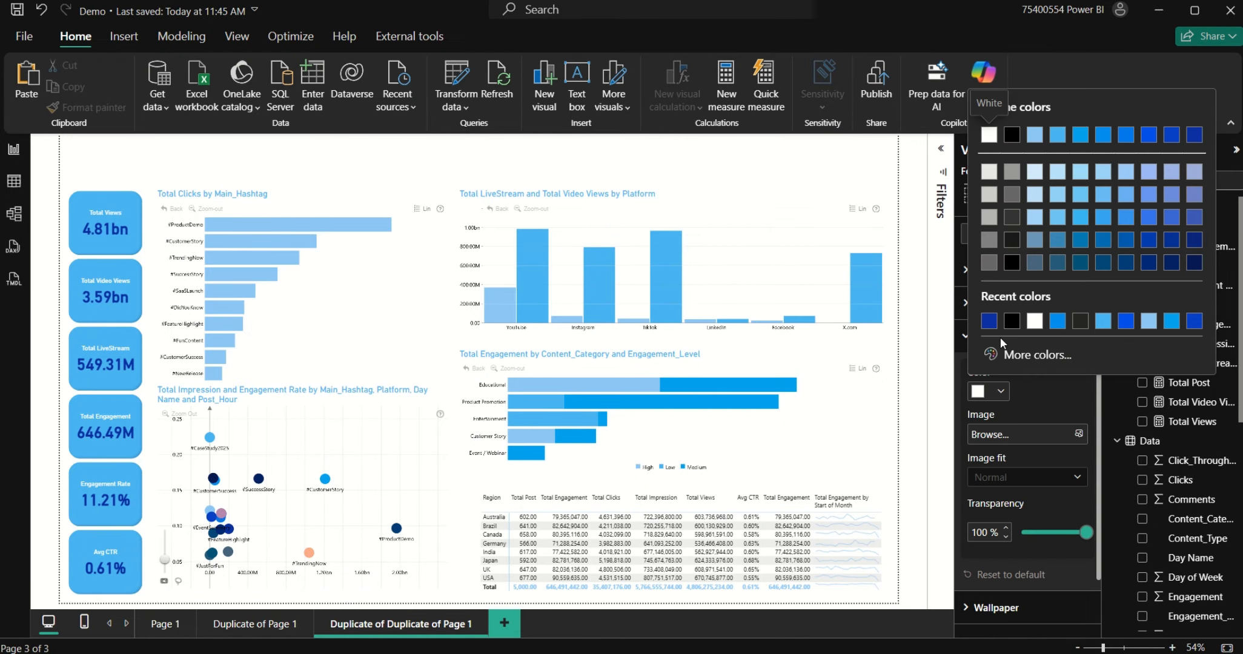
pyautogui.click(1102, 321)
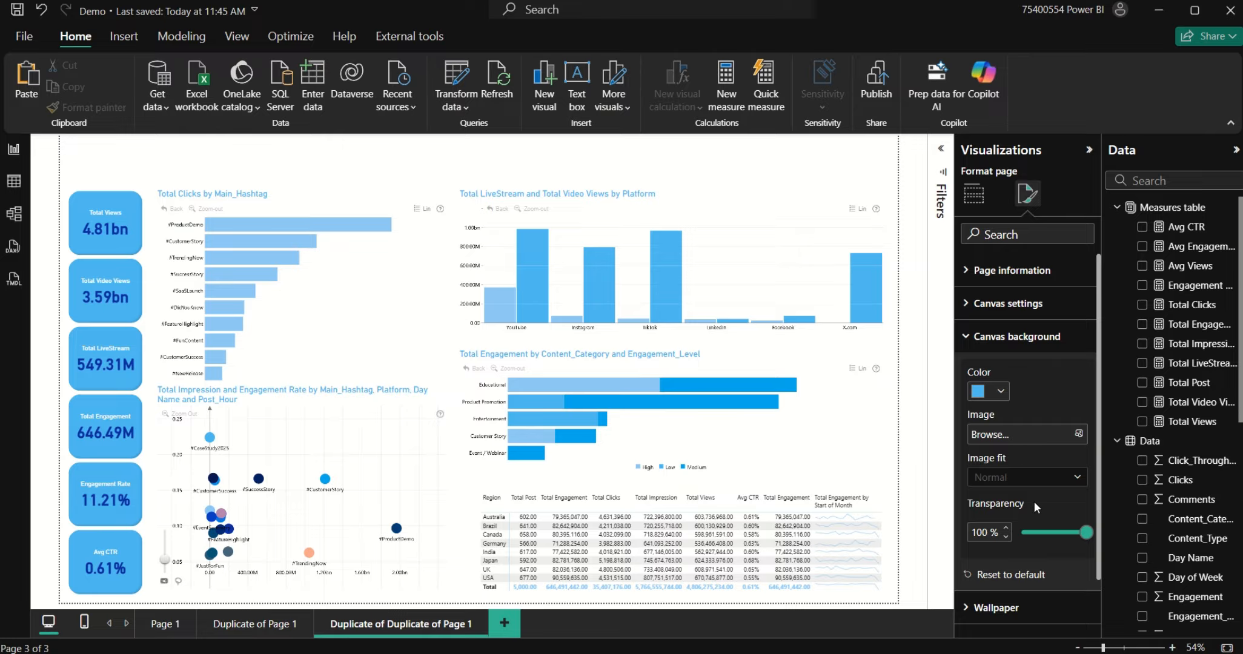
pyautogui.moveTo(1071, 539); pyautogui.dragTo(1066, 539)
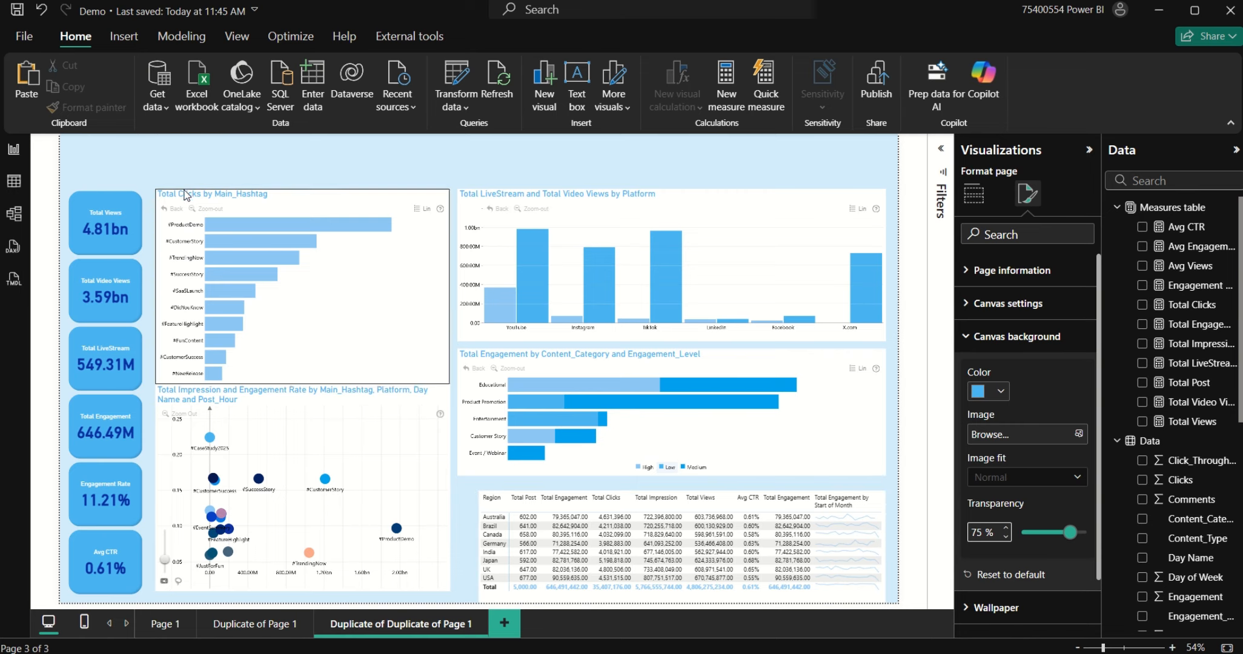
# Step: Set the Total Clicks by Main_Hashtag chart's background transparency to 80% and turn on its shadow
pyautogui.click(394, 339)
pyautogui.click(1027, 265)
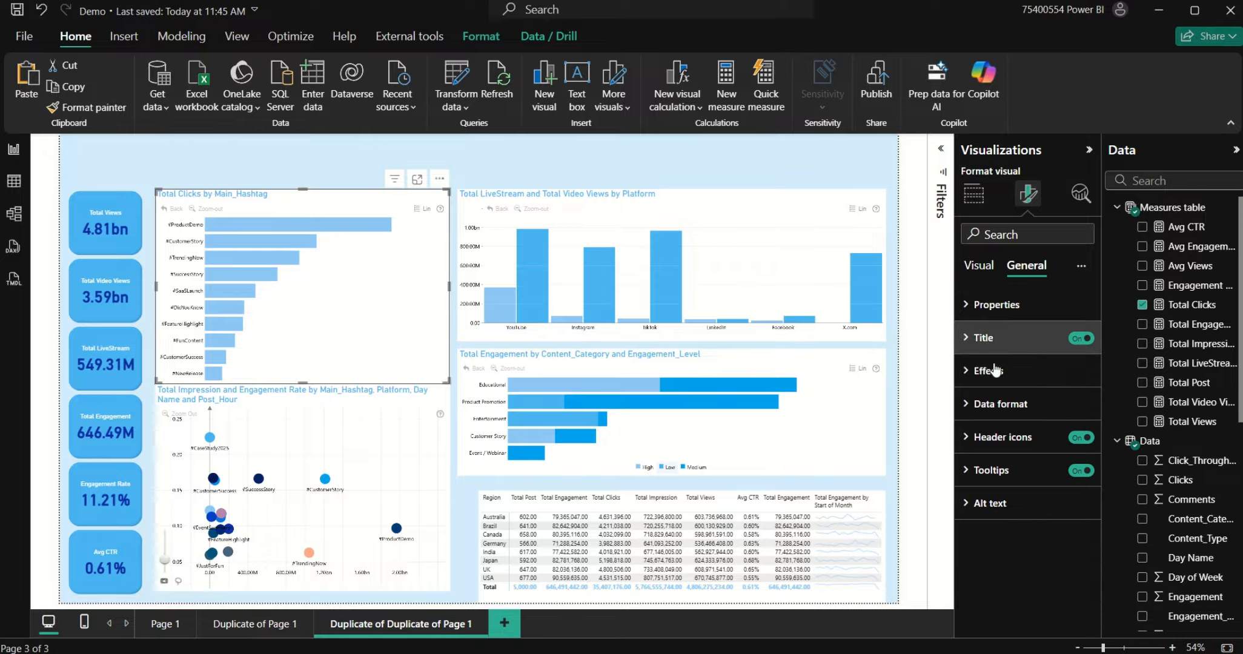
pyautogui.click(1023, 371)
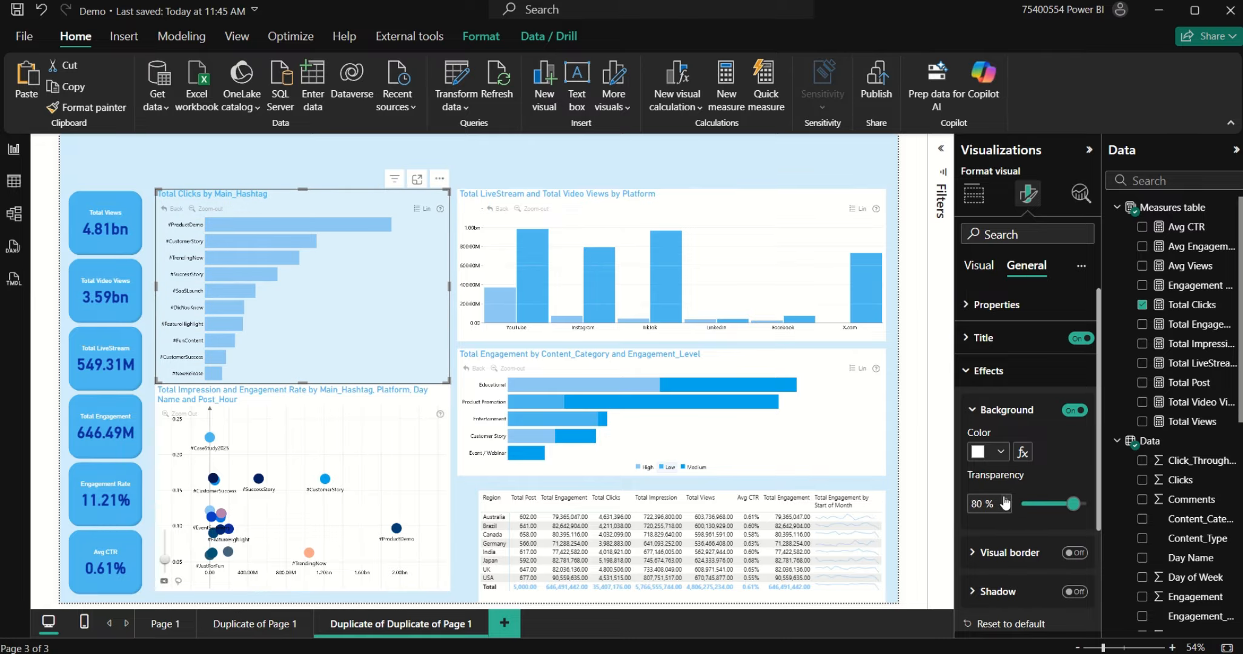
pyautogui.click(1075, 592)
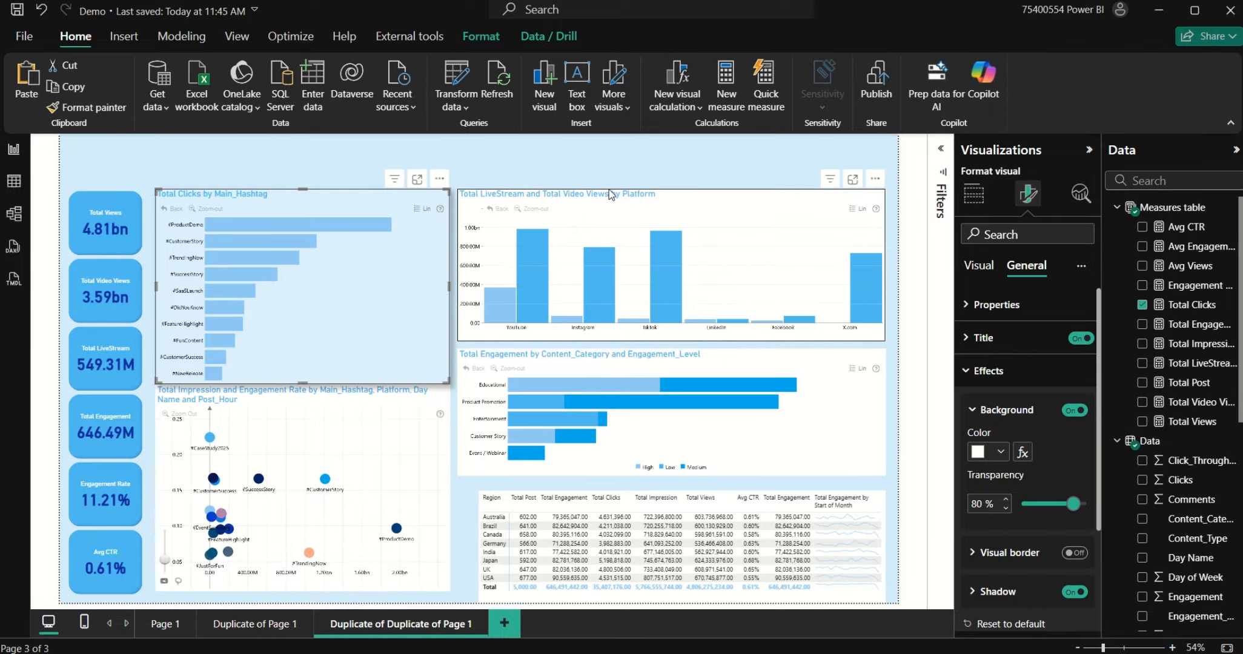
# Step: Give the platform chart and the Content_Category chart shadows and backgrounds as transparent as the clicks chart's
pyautogui.click(611, 192)
pyautogui.click(1075, 592)
pyautogui.moveTo(1026, 504); pyautogui.dragTo(1070, 504)
pyautogui.click(634, 455)
pyautogui.click(1075, 592)
# Step: Turn on the region matrix's shadow and make its background as transparent as the other charts'
pyautogui.click(744, 499)
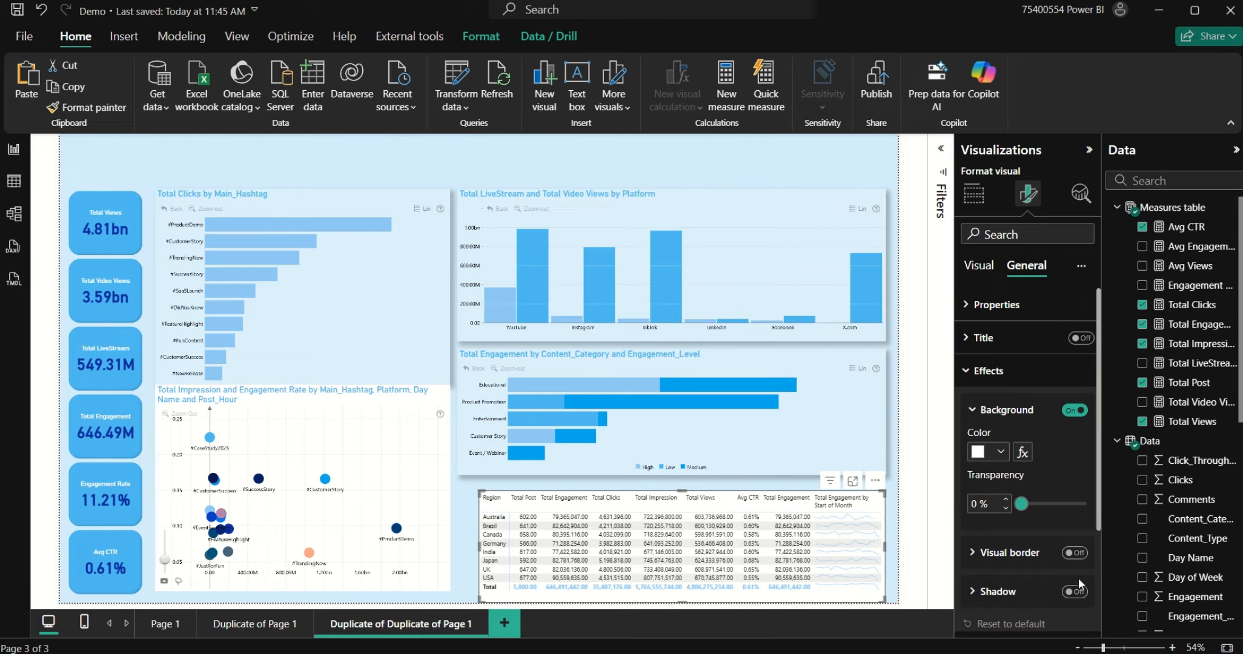
pyautogui.click(1076, 591)
pyautogui.click(1071, 505)
pyautogui.click(1005, 500)
pyautogui.click(1005, 500)
pyautogui.click(1005, 500)
# Step: Set the impression scatter chart's background transparency to 80%, turn on its shadow and deselect it
pyautogui.click(355, 408)
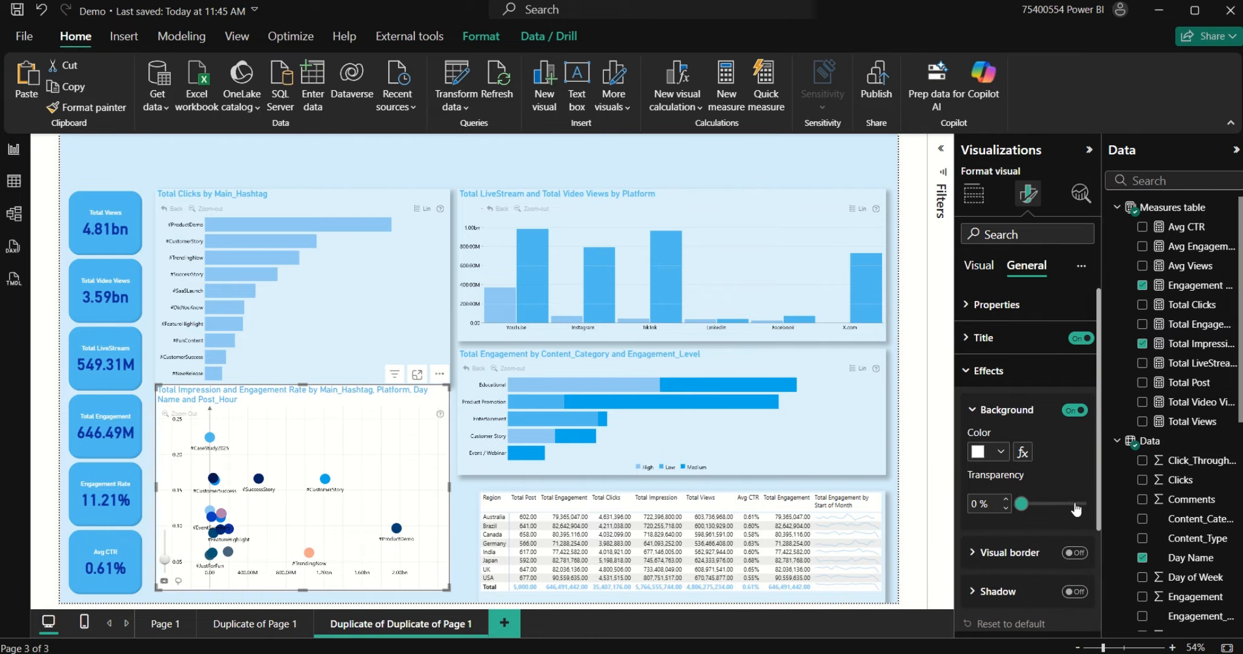
pyautogui.click(1074, 505)
pyautogui.click(1006, 508)
pyautogui.click(1076, 592)
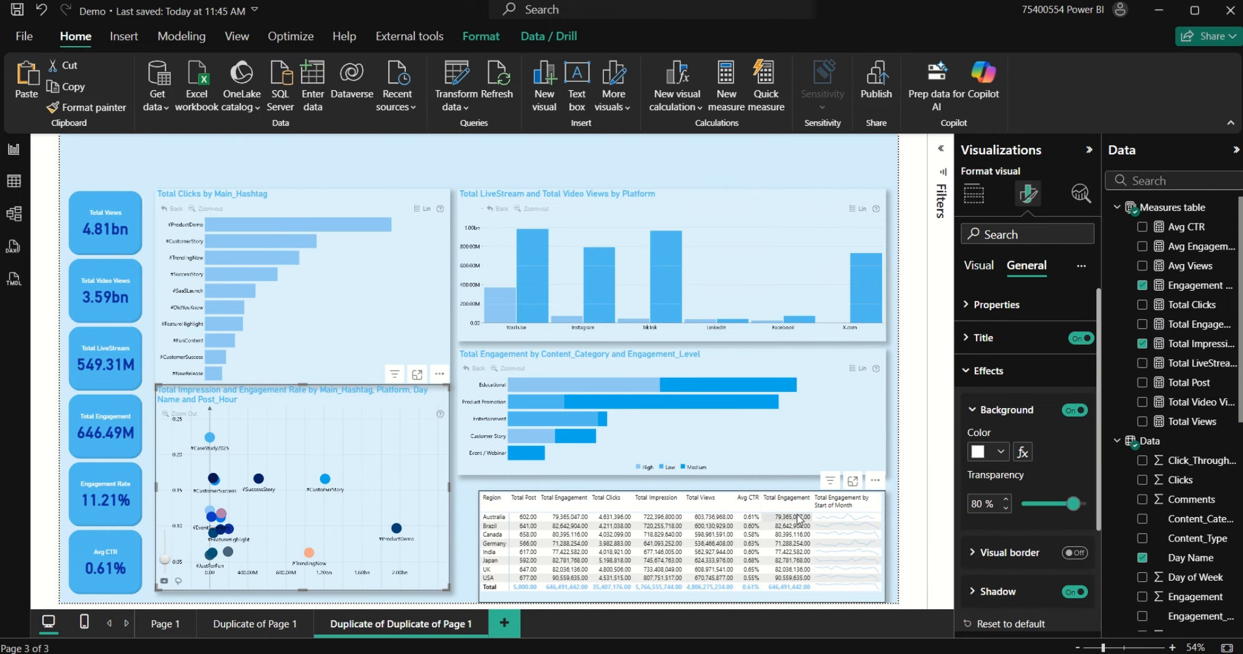
pyautogui.click(366, 158)
# Step: Narrow the platform and Content_Category charts to line up with the region matrix, and widen the clicks chart toward them
pyautogui.click(472, 441)
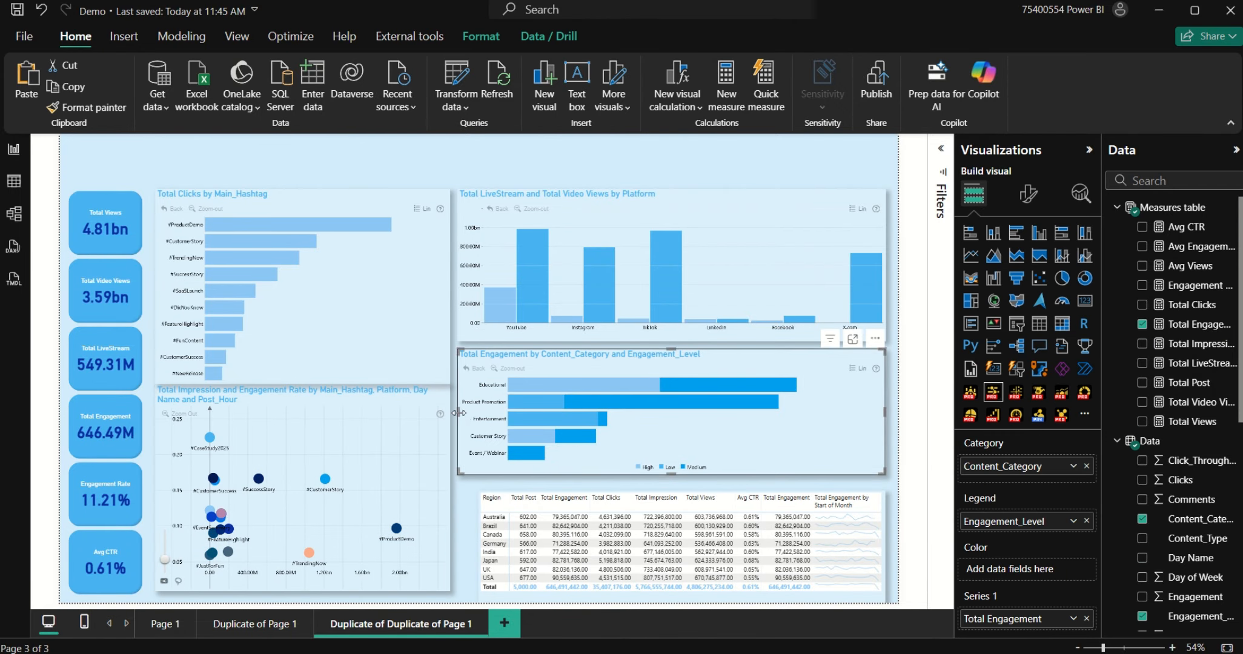
pyautogui.click(494, 274)
pyautogui.moveTo(477, 266); pyautogui.dragTo(472, 290)
pyautogui.click(446, 274)
# Step: Widen the scatter chart to match the clicks chart above and lower its upper edge to leave a gap
pyautogui.click(442, 500)
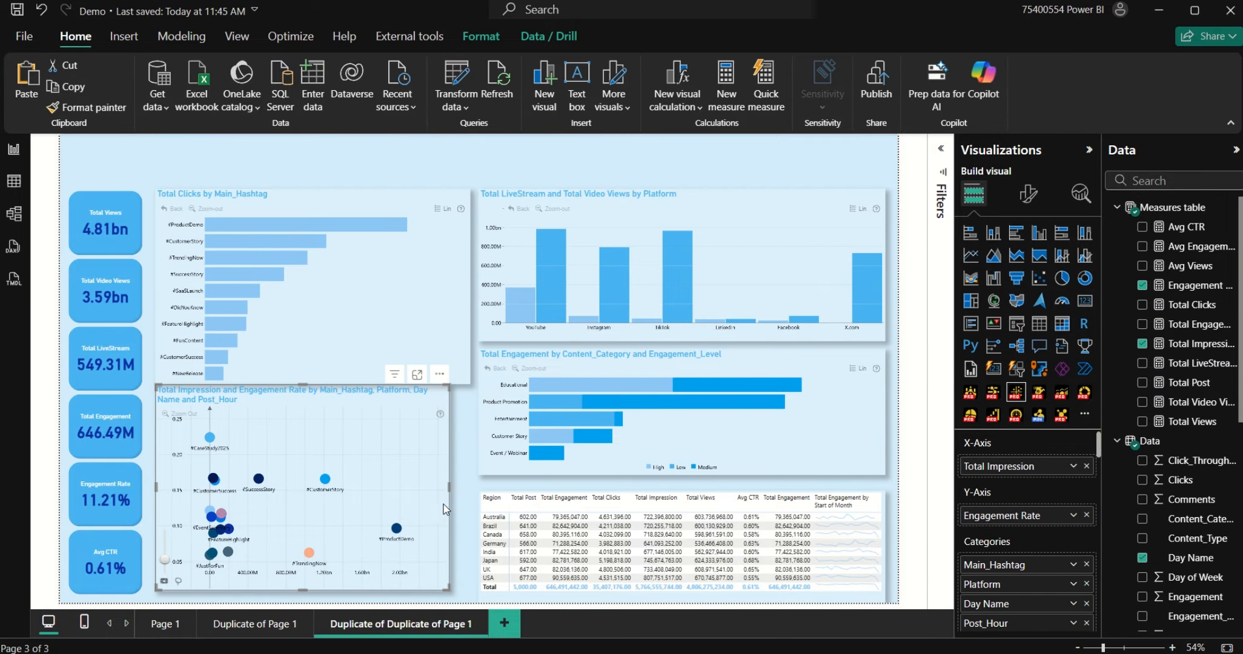
pyautogui.moveTo(451, 490); pyautogui.dragTo(470, 486)
pyautogui.moveTo(318, 388); pyautogui.dragTo(321, 397)
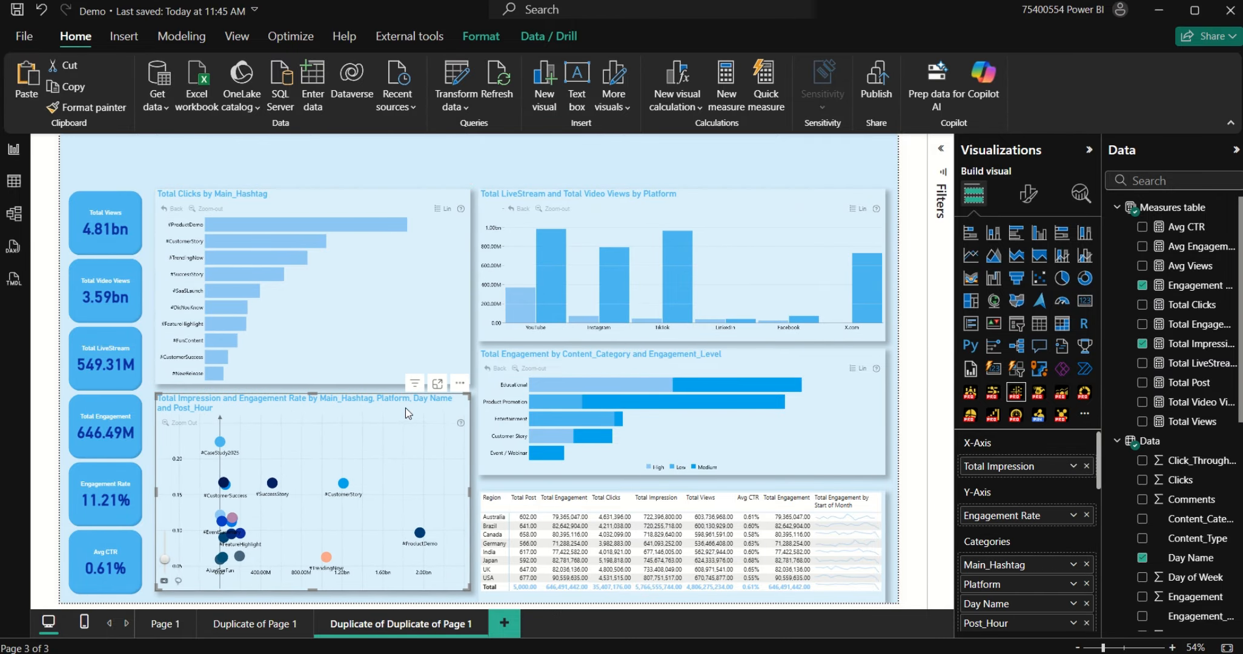
pyautogui.click(733, 600)
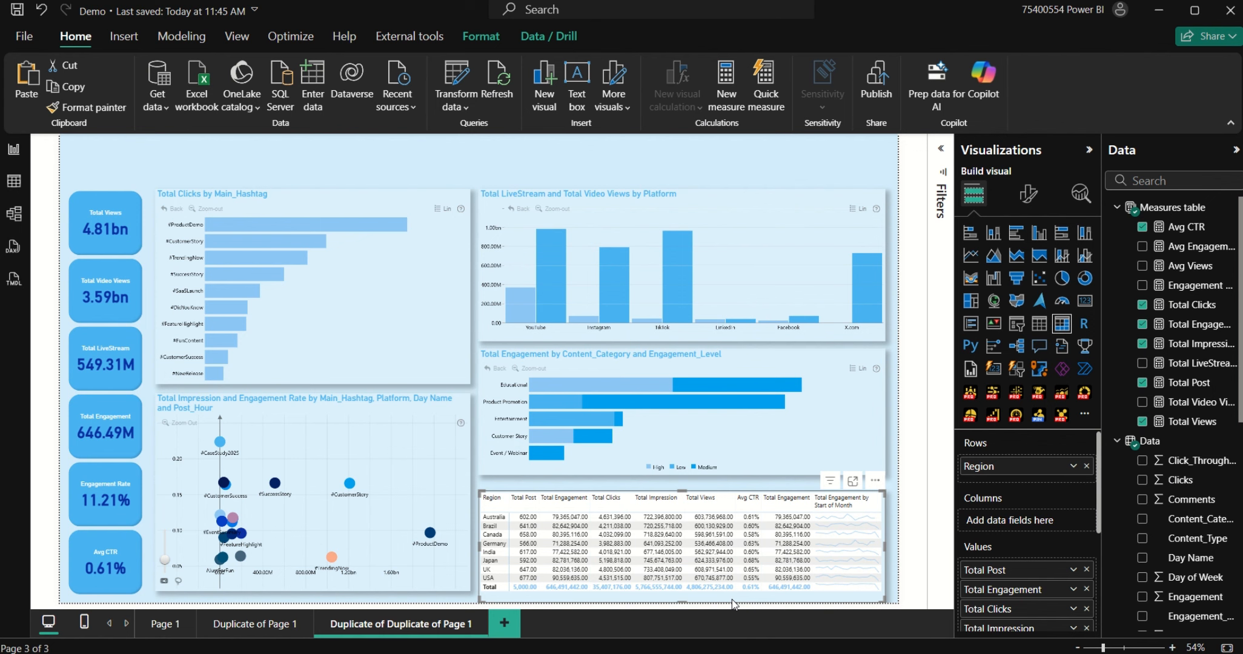
pyautogui.click(376, 198)
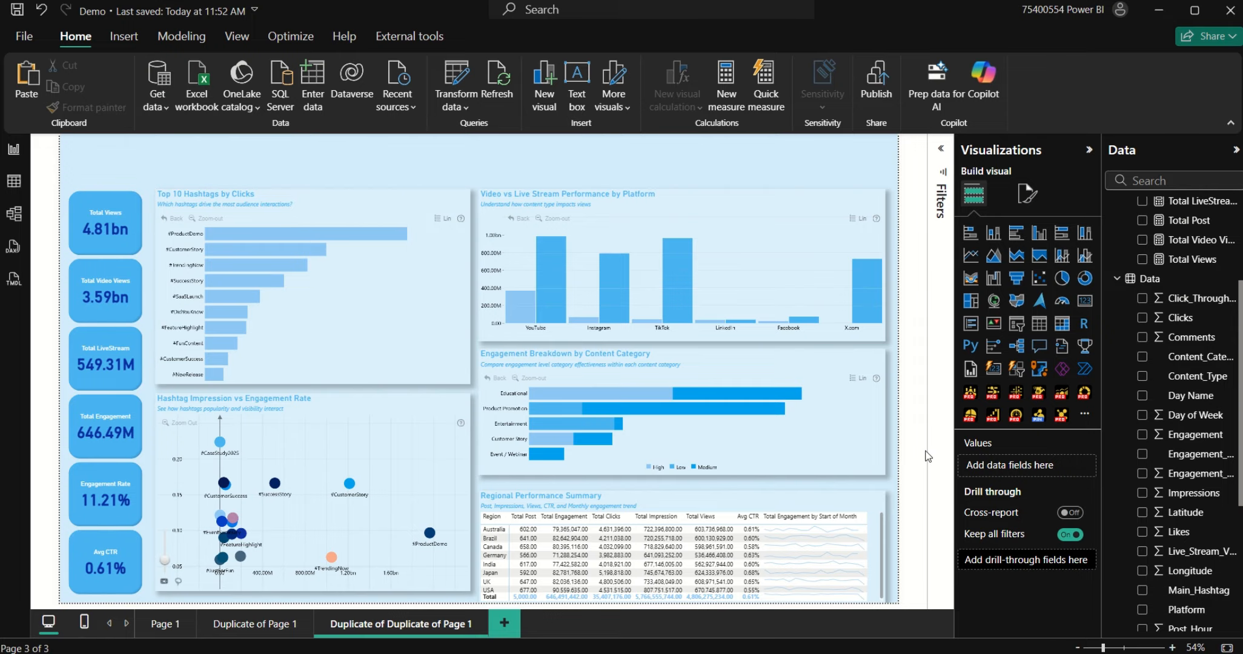
# Step: Set the Regional Performance Summary matrix's style preset to None and its column headers to DIN at size 12
pyautogui.click(740, 501)
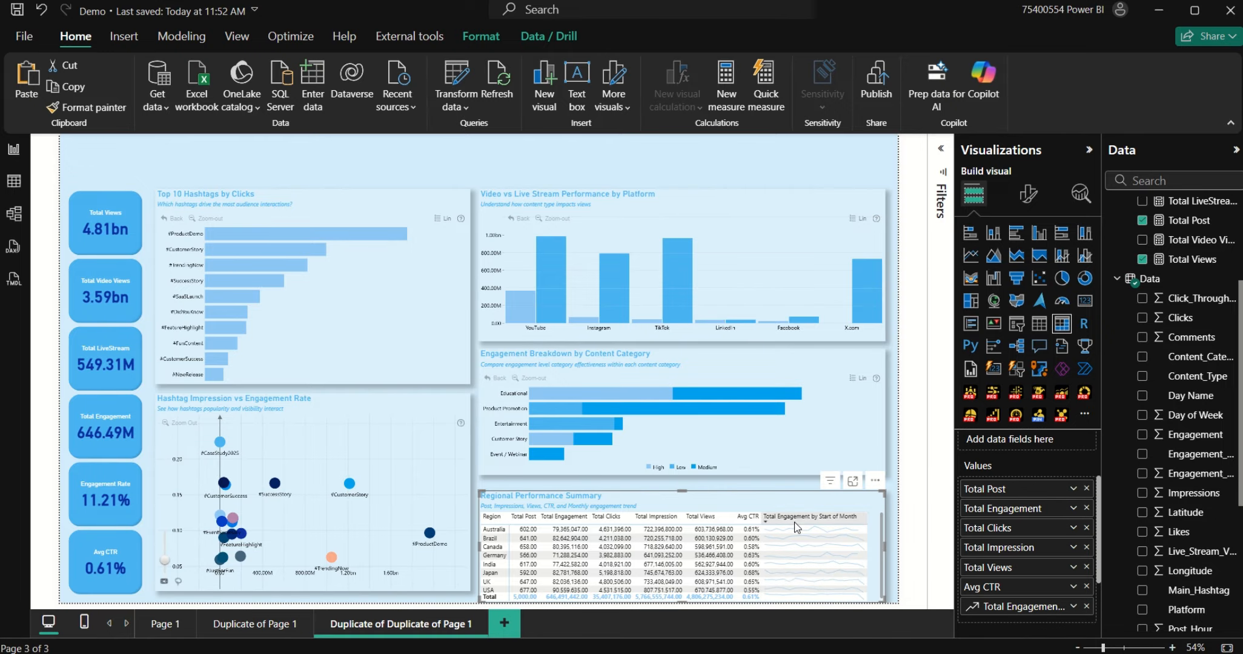
pyautogui.click(1022, 203)
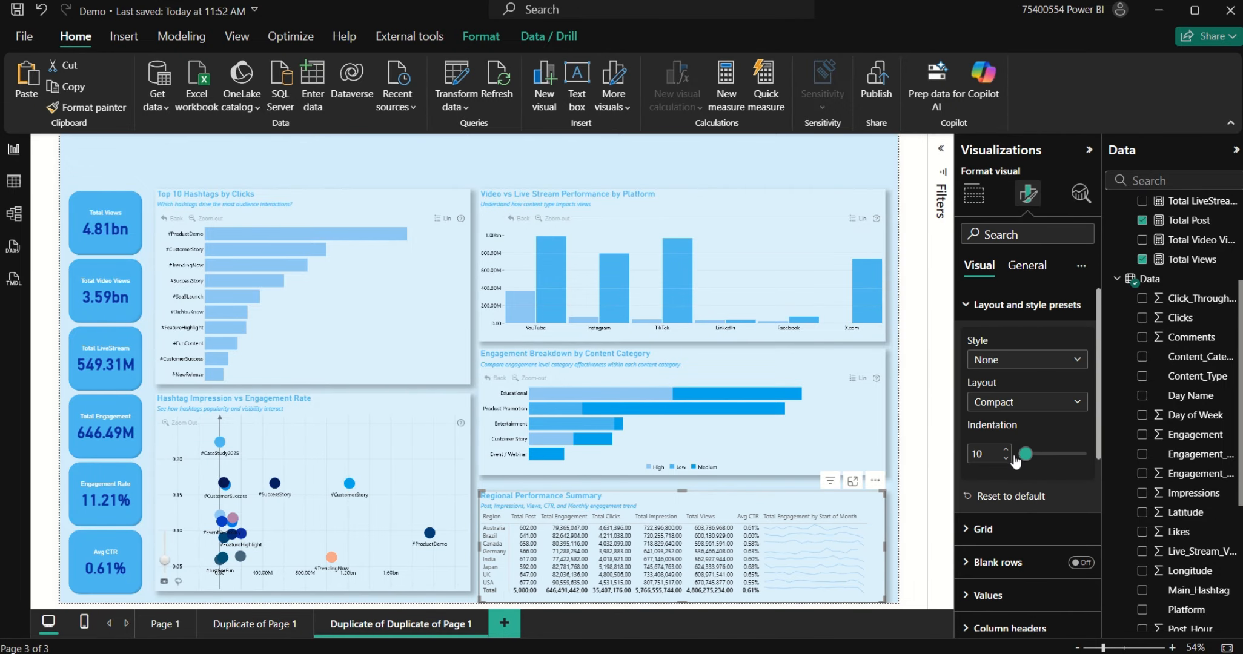
pyautogui.click(1039, 305)
pyautogui.click(1030, 427)
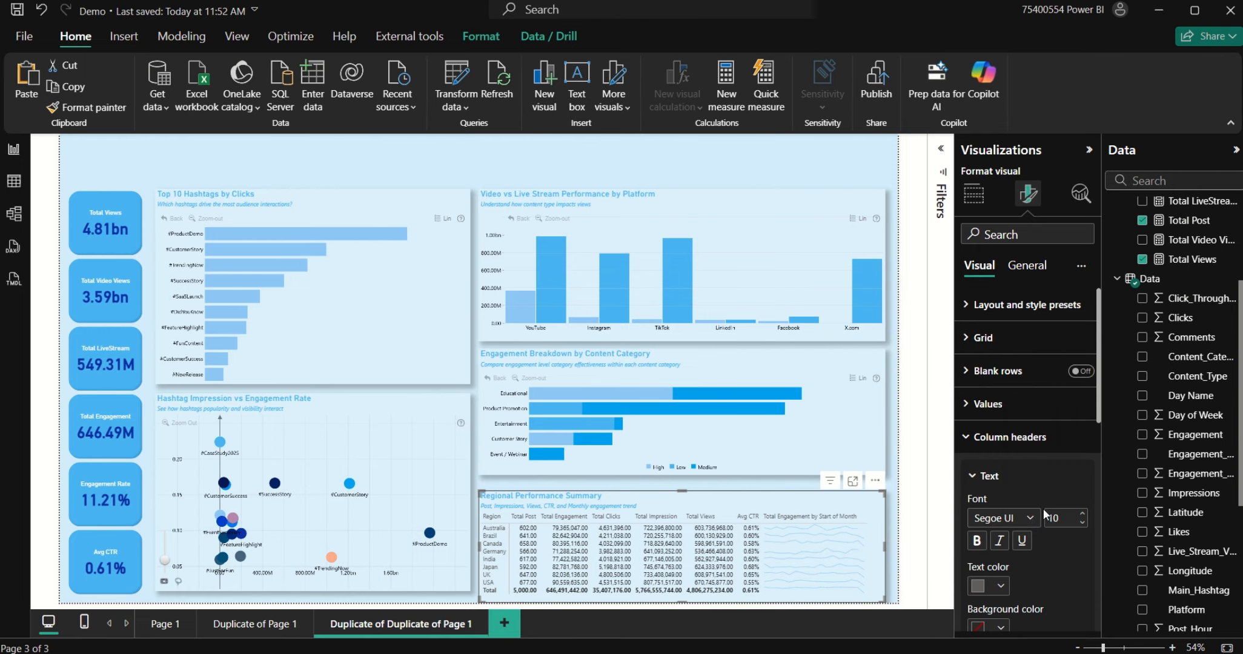
pyautogui.click(1006, 518)
pyautogui.click(983, 299)
pyautogui.click(1082, 515)
pyautogui.click(1082, 515)
# Step: Set the regional matrix's row headers to the DIN font at size 12
pyautogui.click(1005, 437)
pyautogui.click(1003, 471)
pyautogui.click(1004, 551)
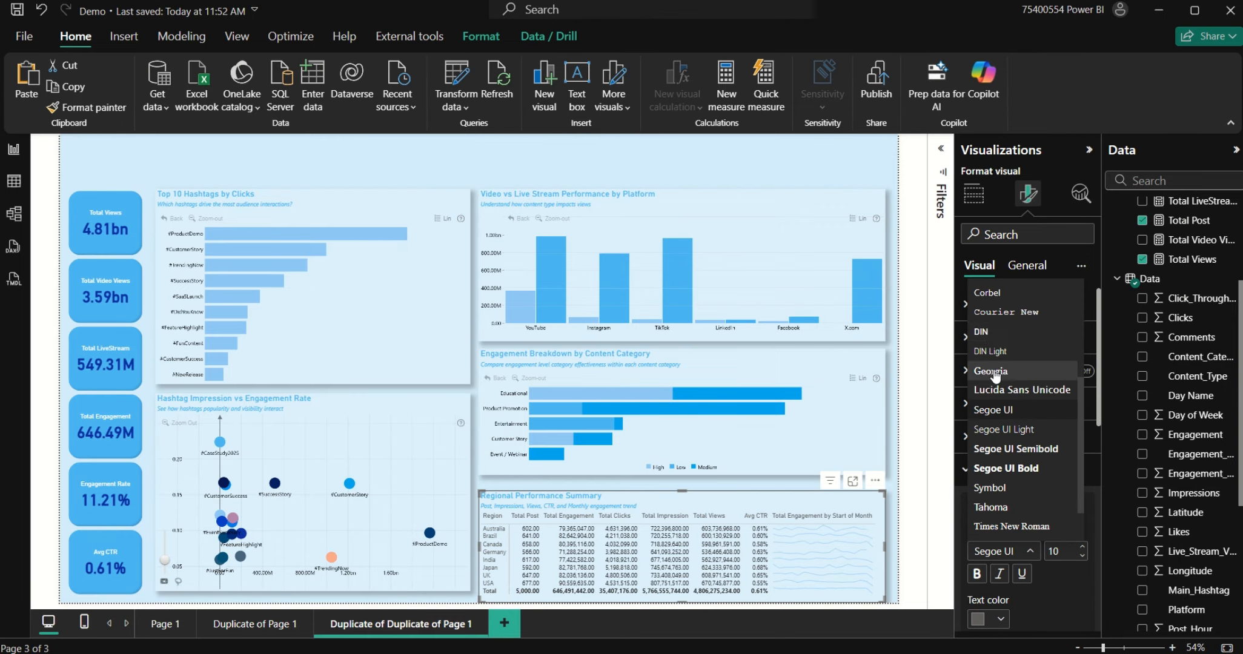
pyautogui.click(982, 332)
pyautogui.doubleClick(1081, 548)
pyautogui.click(1002, 471)
pyautogui.scroll(-3, 1020, 576)
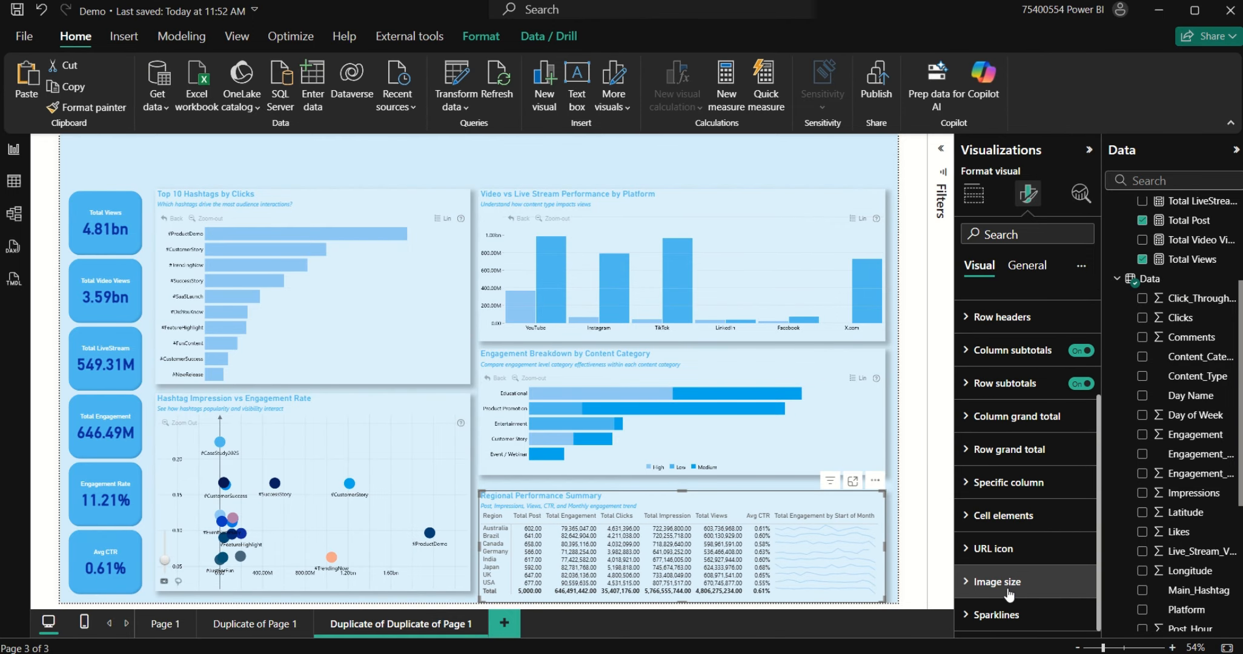
# Step: Set the regional matrix's values to the DIN font at size 12
pyautogui.scroll(3, 1008, 589)
pyautogui.click(1001, 407)
pyautogui.click(1035, 486)
pyautogui.click(984, 267)
pyautogui.doubleClick(1082, 483)
pyautogui.click(1005, 404)
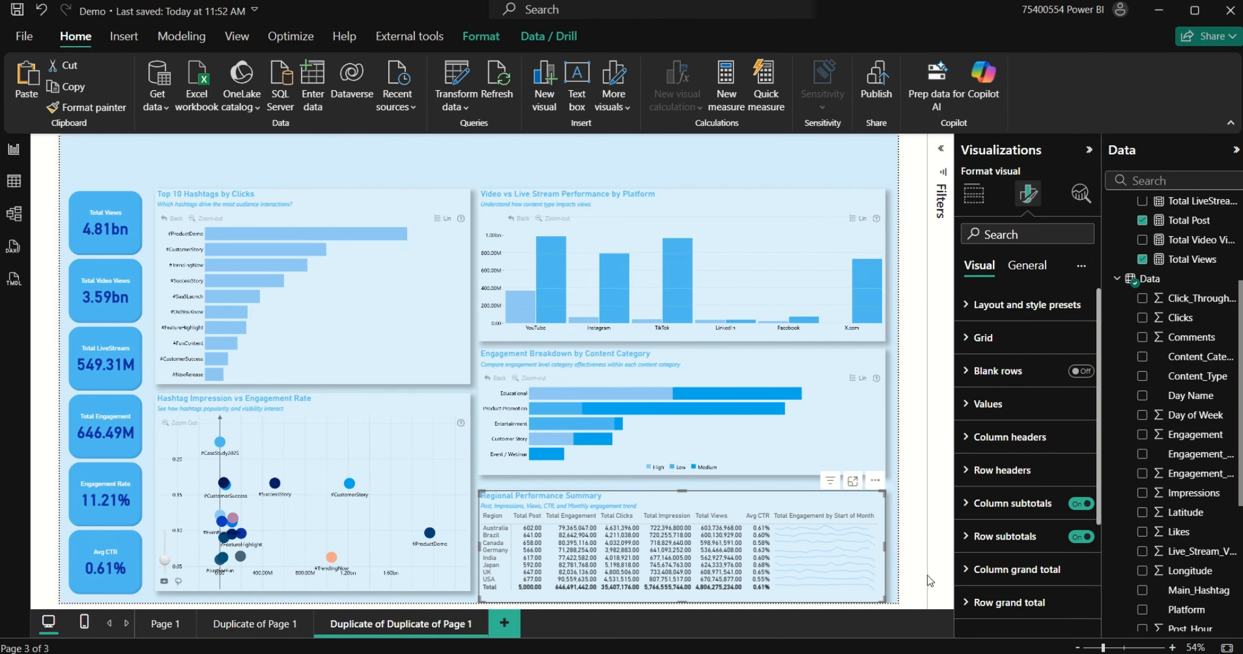
# Step: Rename the matrix's Total Engagement by Start of Month sparkline field as Engagement by Month
pyautogui.click(973, 194)
pyautogui.scroll(-5, 1052, 615)
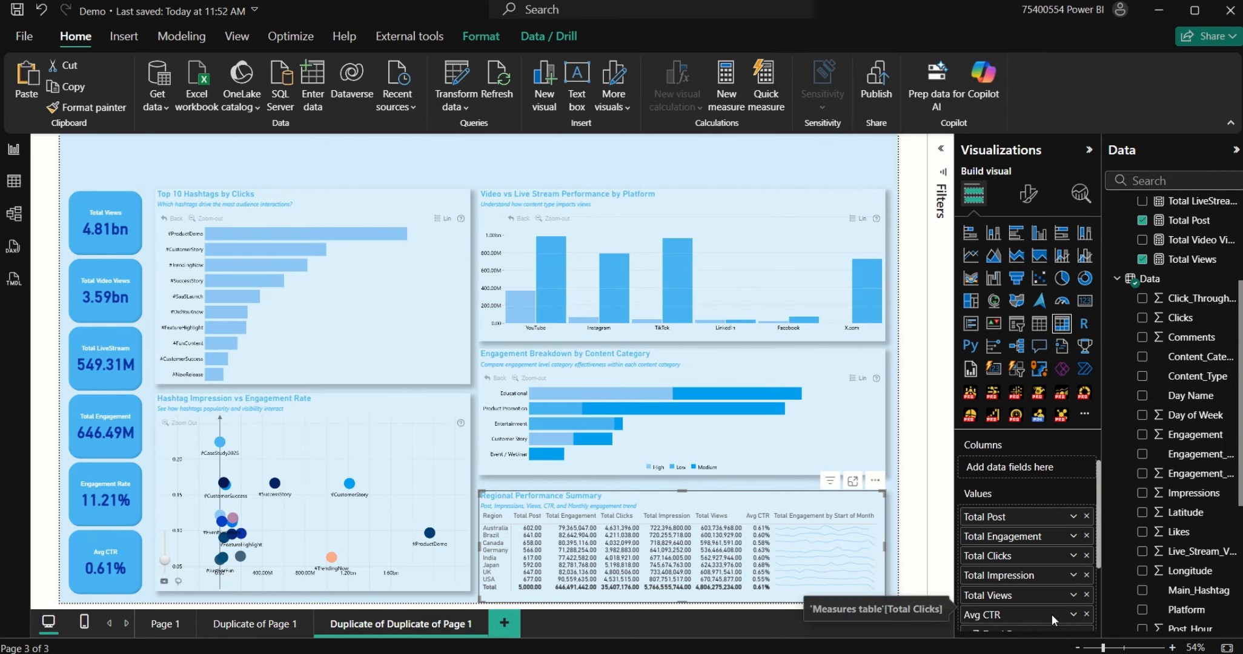
pyautogui.click(1073, 526)
pyautogui.click(1134, 549)
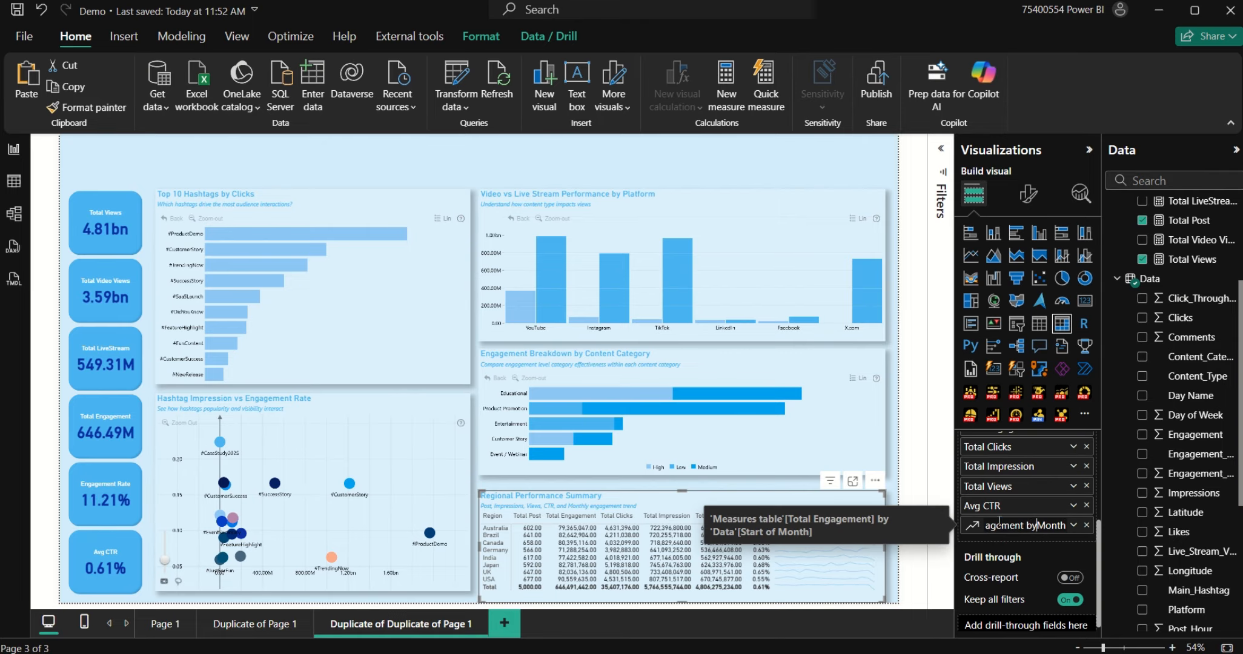
pyautogui.press('Home')
pyautogui.press('Return')
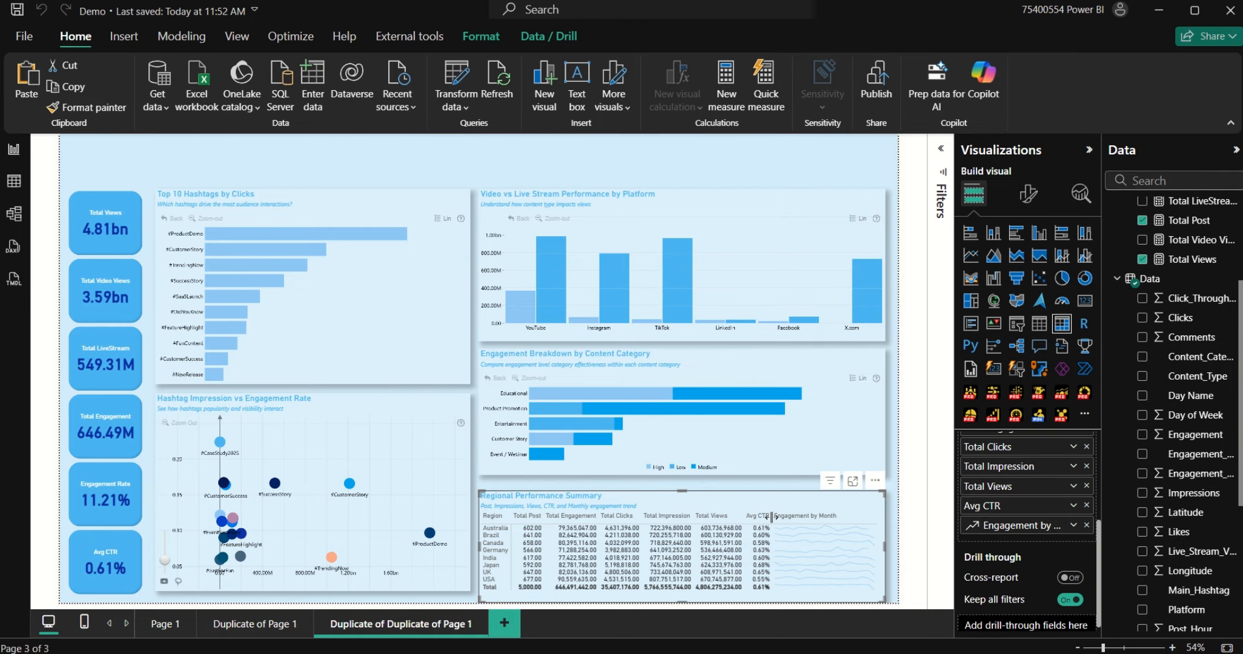
# Step: Widen the Avg CTR column and sort the matrix by Engagement by Month in descending order
pyautogui.moveTo(771, 519); pyautogui.dragTo(785, 520)
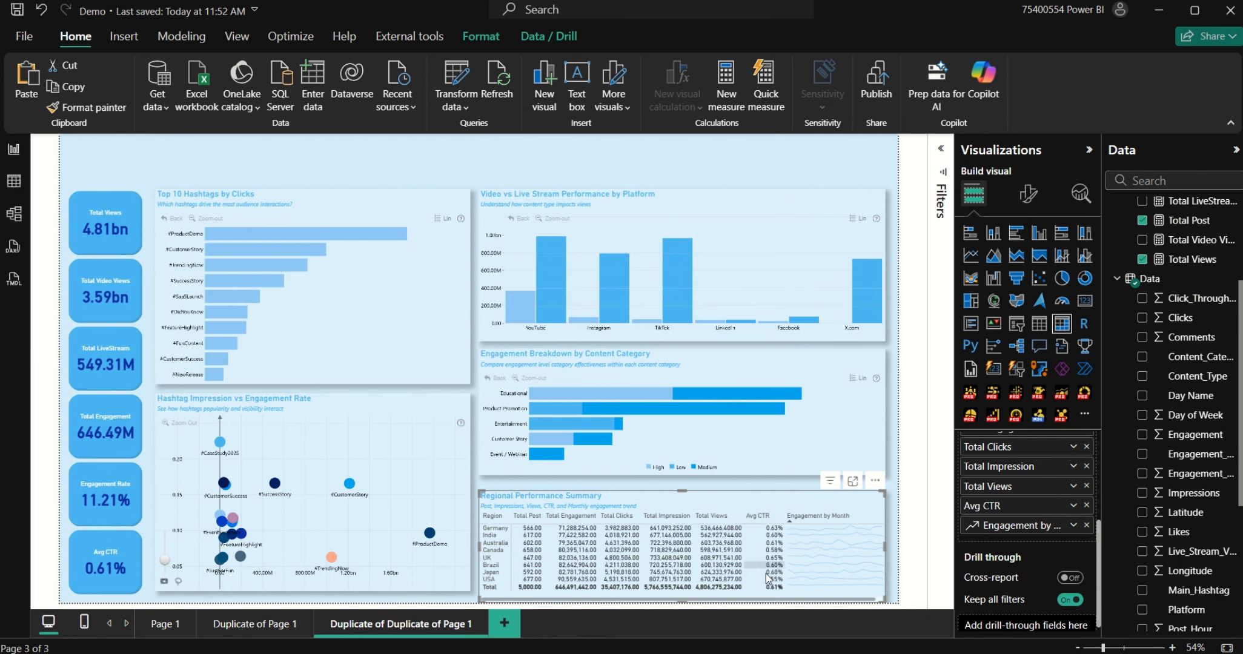
pyautogui.click(785, 516)
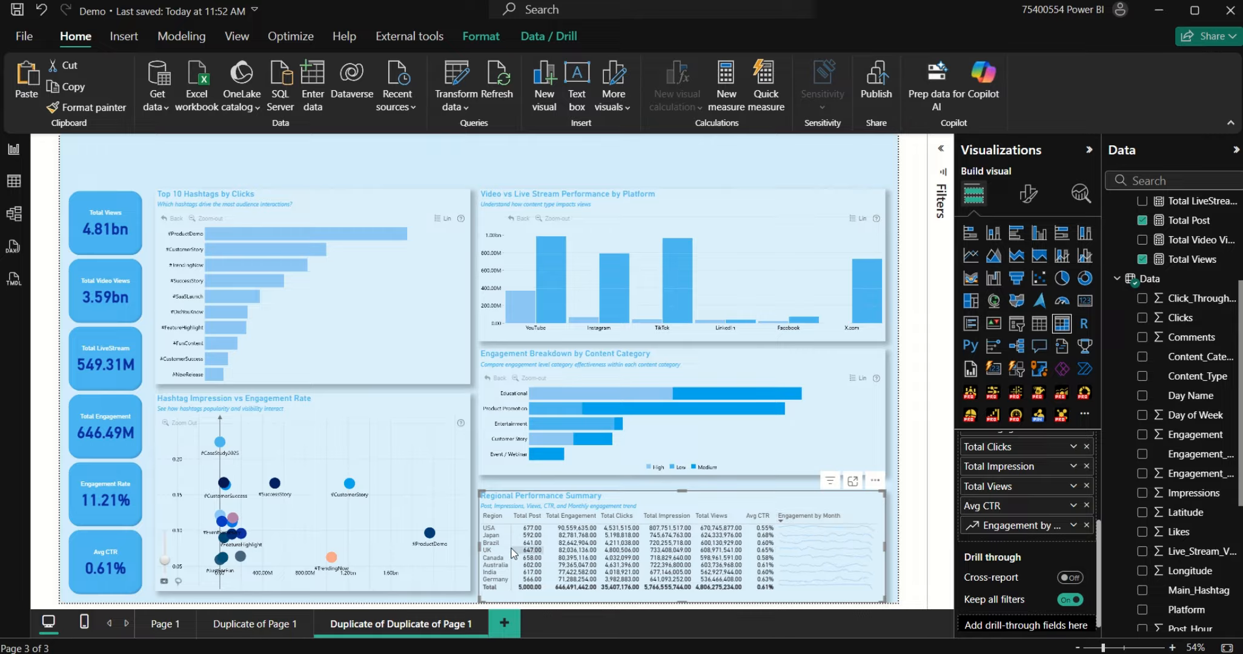
# Step: Set the text colour and alternate text colour of the matrix's values to dark blue
pyautogui.click(1030, 194)
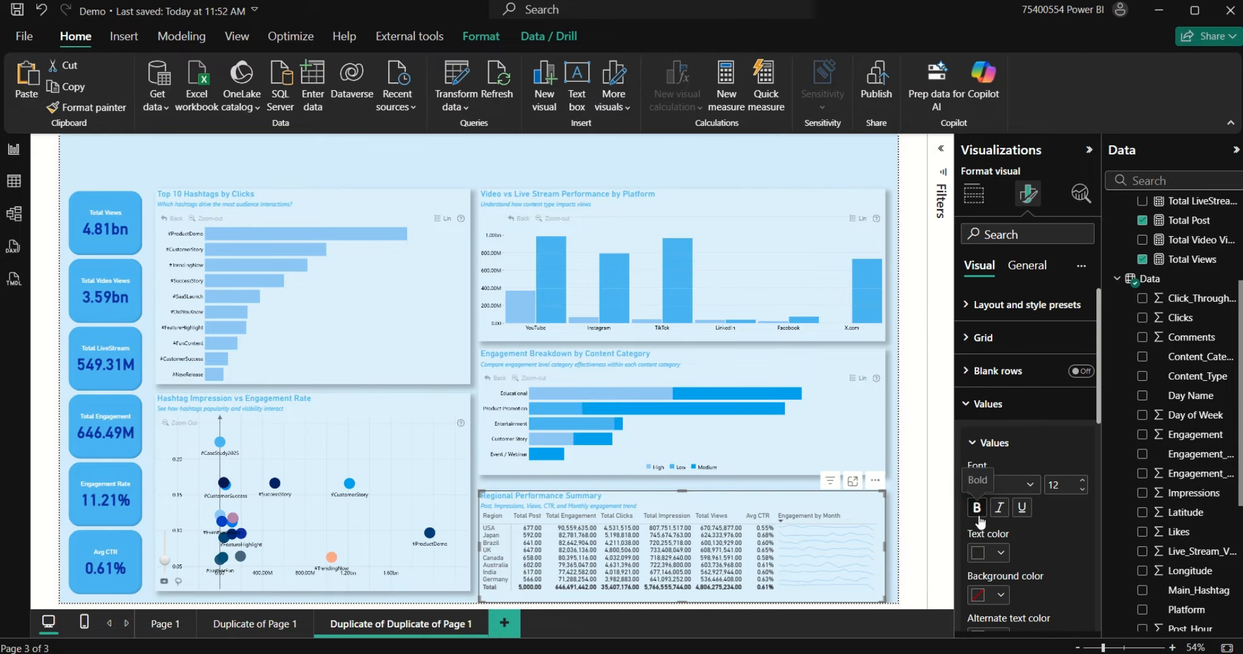
pyautogui.click(977, 513)
pyautogui.scroll(-1, 983, 509)
pyautogui.click(990, 472)
pyautogui.click(990, 399)
pyautogui.click(990, 556)
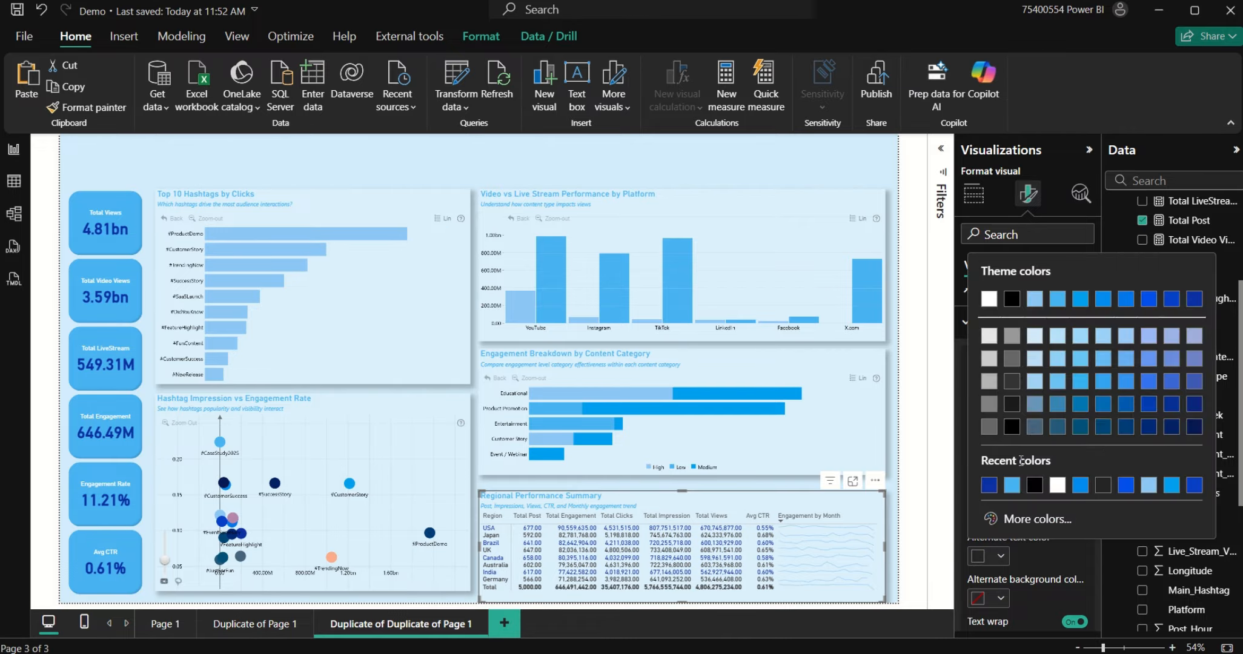
pyautogui.click(989, 485)
# Step: Set the text colour of the matrix's row headers to the same dark blue
pyautogui.click(994, 327)
pyautogui.click(1000, 389)
pyautogui.click(998, 538)
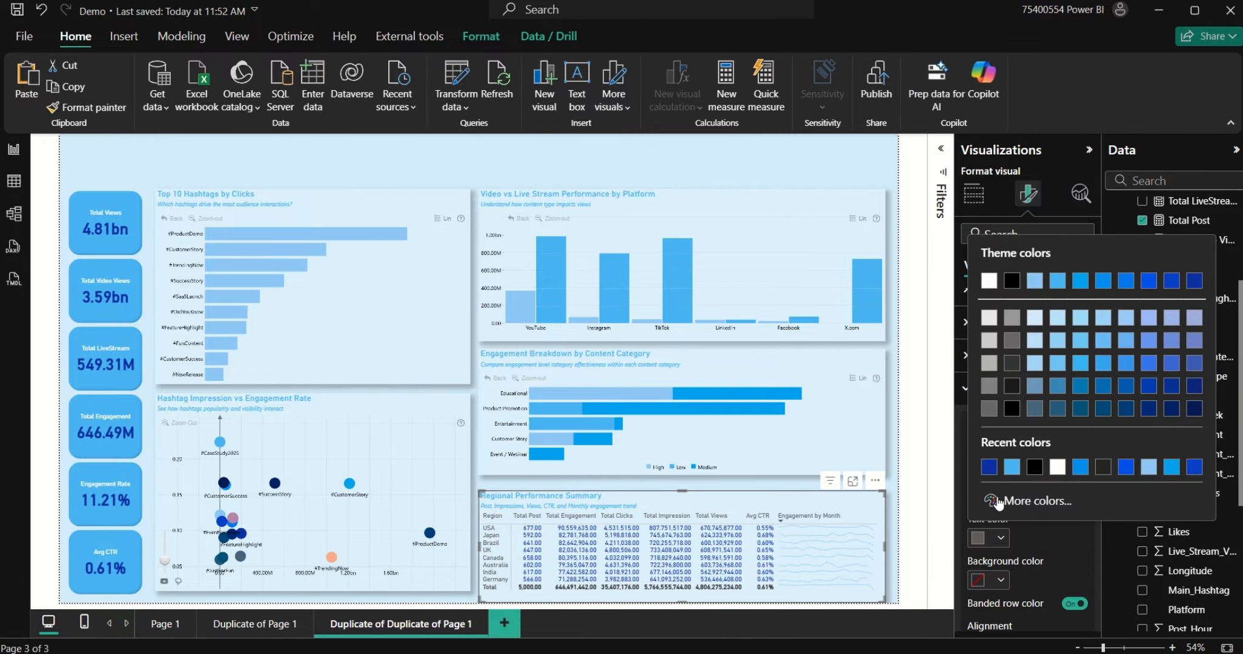
pyautogui.click(988, 467)
pyautogui.scroll(-3, 1003, 545)
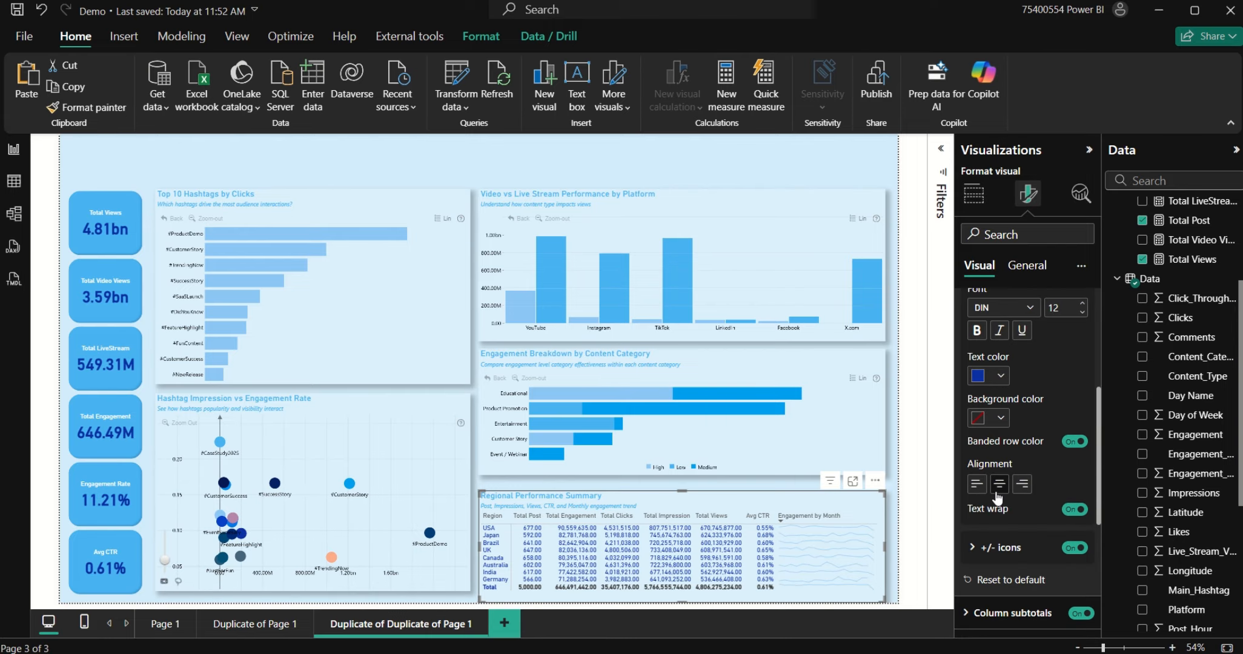
# Step: Set the text colour of the matrix's column headers to the same dark blue
pyautogui.scroll(3, 985, 505)
pyautogui.click(1008, 437)
pyautogui.click(989, 586)
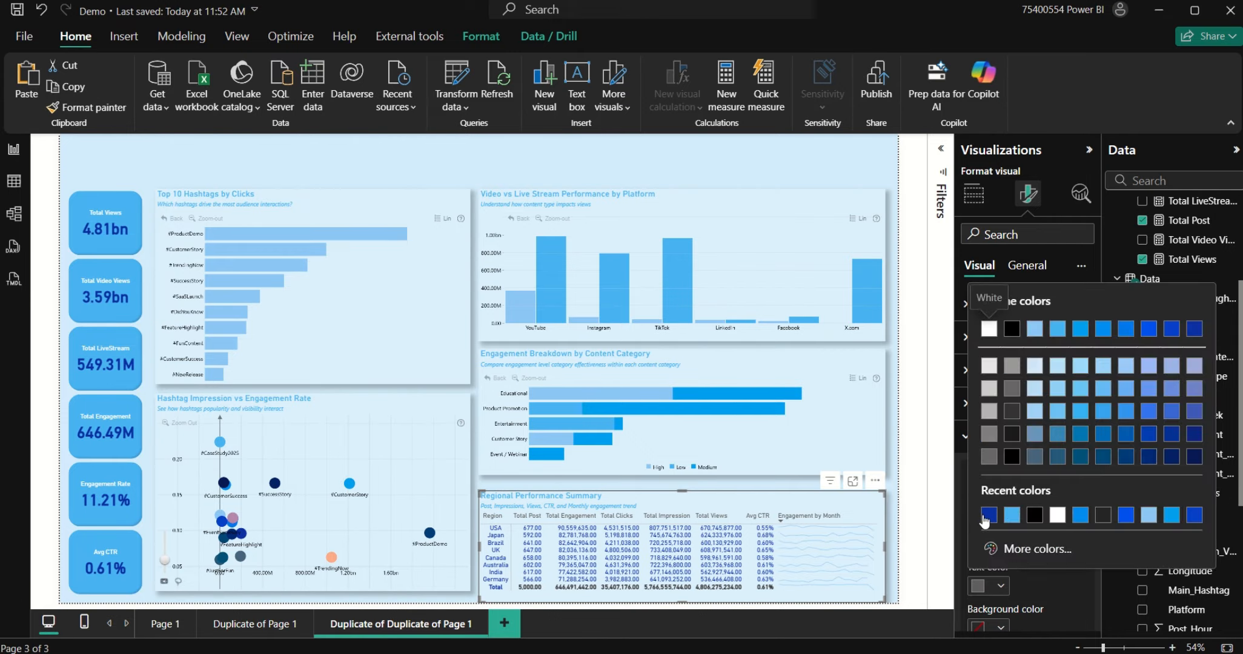
pyautogui.click(986, 521)
pyautogui.click(1009, 437)
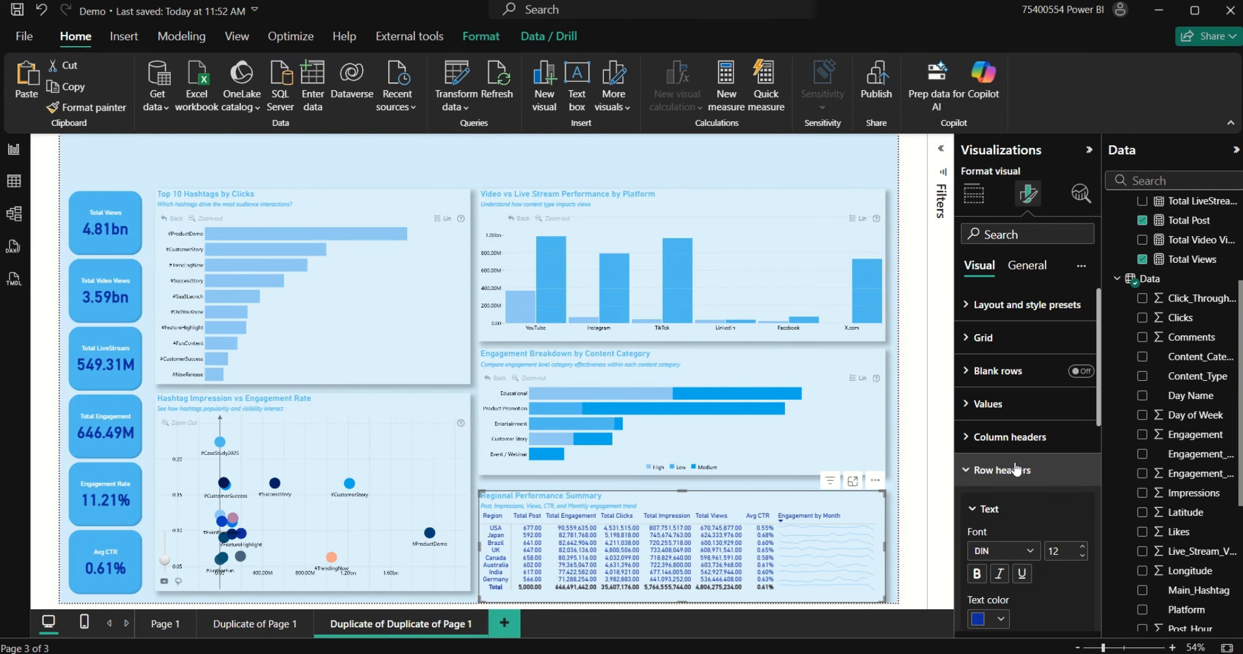
# Step: Set the text colour of the matrix's column subtotals and column grand total to the same dark blue
pyautogui.scroll(-10, 1030, 515)
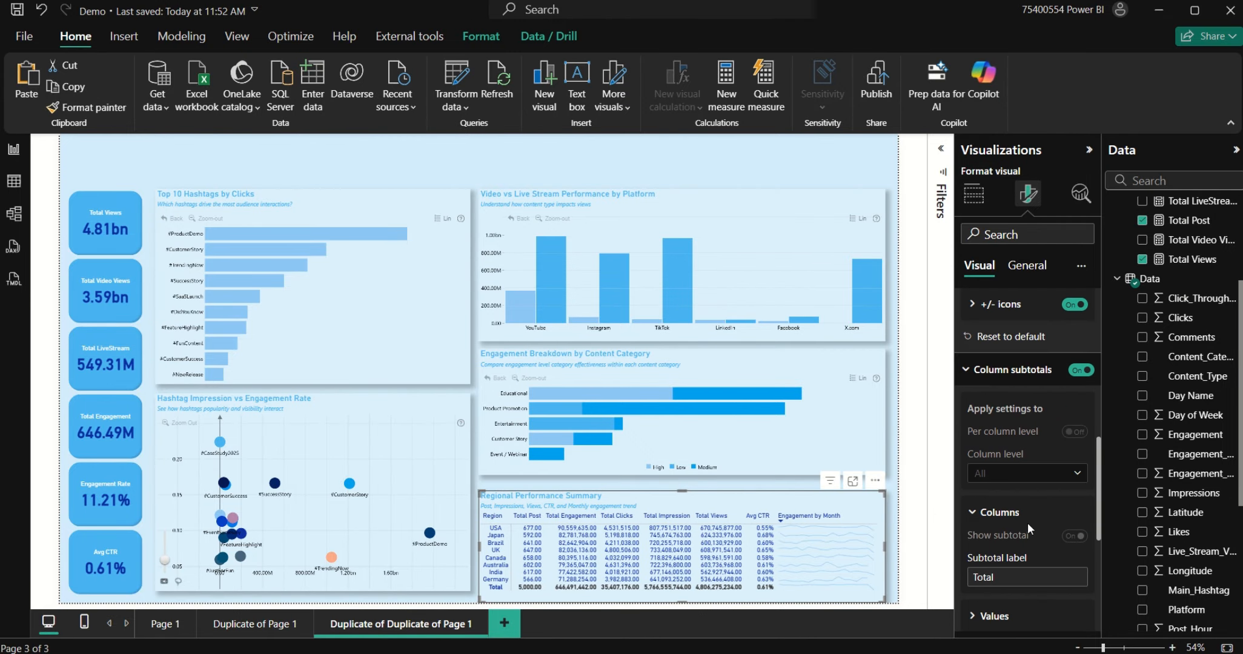
pyautogui.scroll(-2, 1013, 575)
pyautogui.click(1001, 483)
pyautogui.click(986, 417)
pyautogui.scroll(-2, 1022, 588)
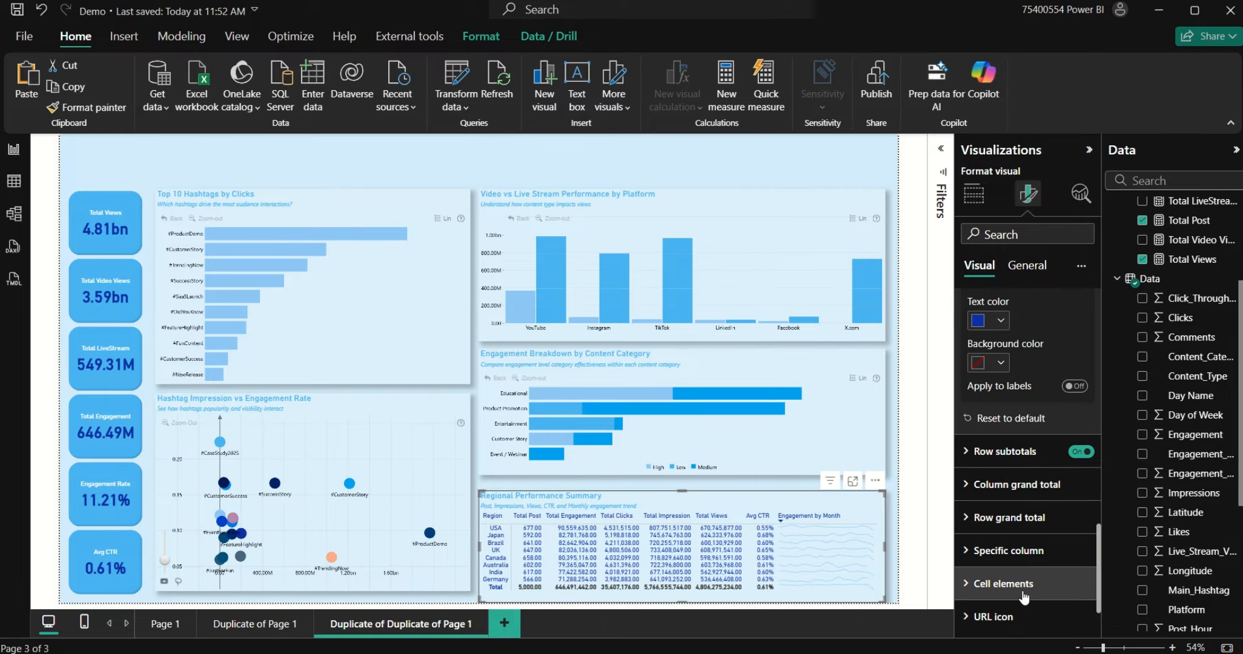
pyautogui.click(1028, 485)
pyautogui.scroll(-1, 1032, 539)
pyautogui.click(999, 552)
pyautogui.click(992, 486)
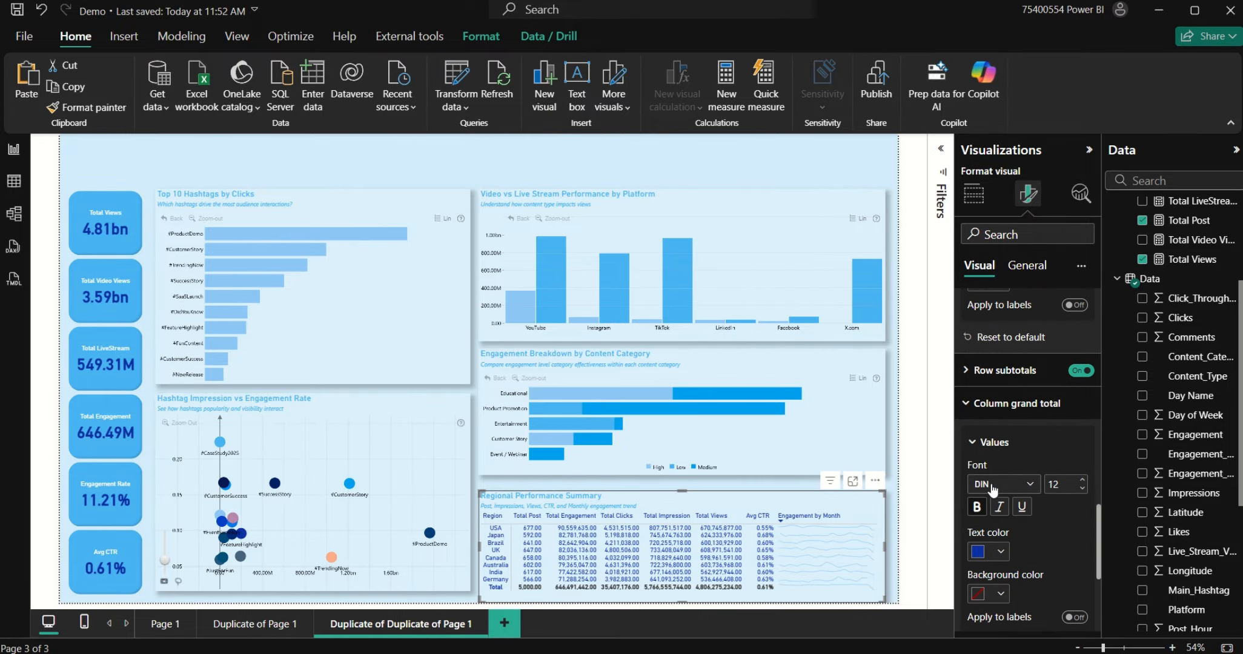
# Step: Set the text colour of the matrix's row grand total values to dark blue
pyautogui.click(1025, 406)
pyautogui.click(1022, 458)
pyautogui.scroll(-2, 1019, 464)
pyautogui.click(1003, 437)
pyautogui.click(991, 370)
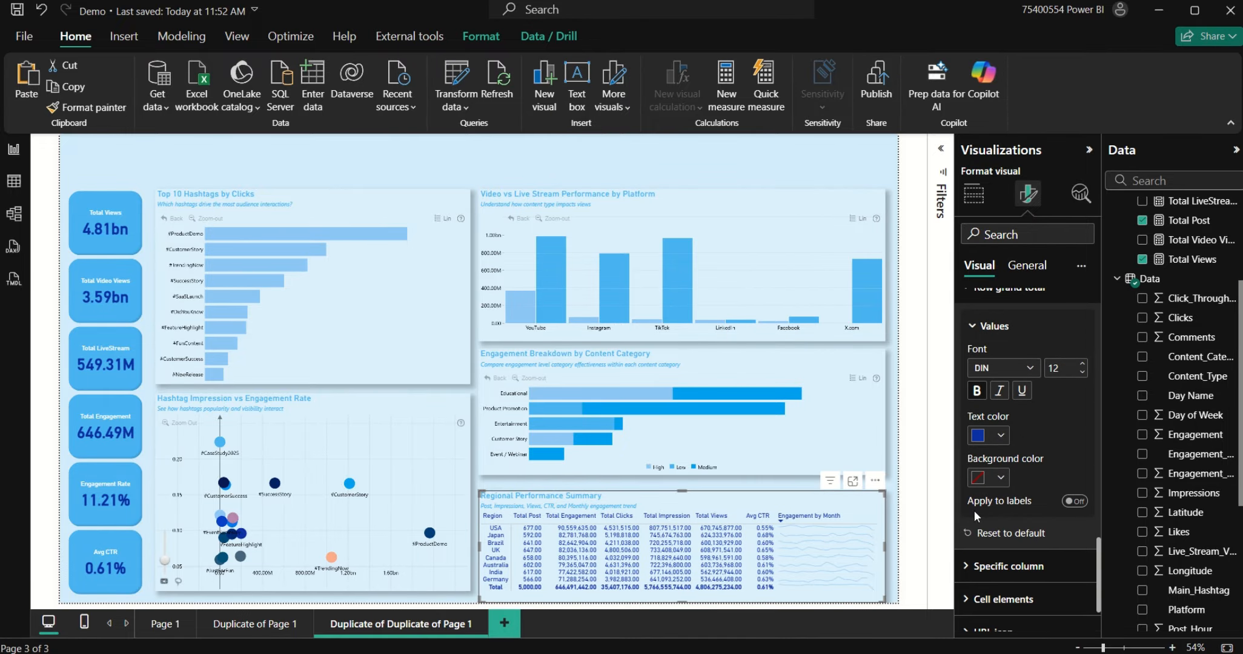
pyautogui.scroll(2, 974, 511)
pyautogui.click(1009, 446)
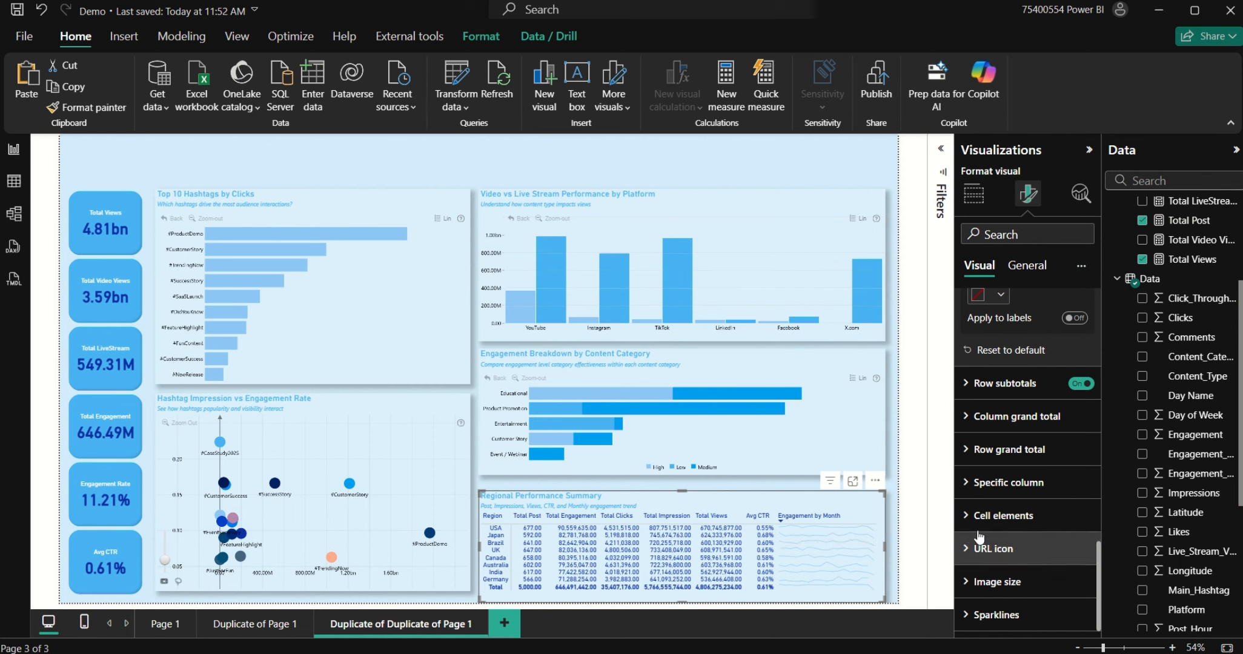
# Step: Centre-align the column headers of the regional performance matrix
pyautogui.scroll(6, 1014, 461)
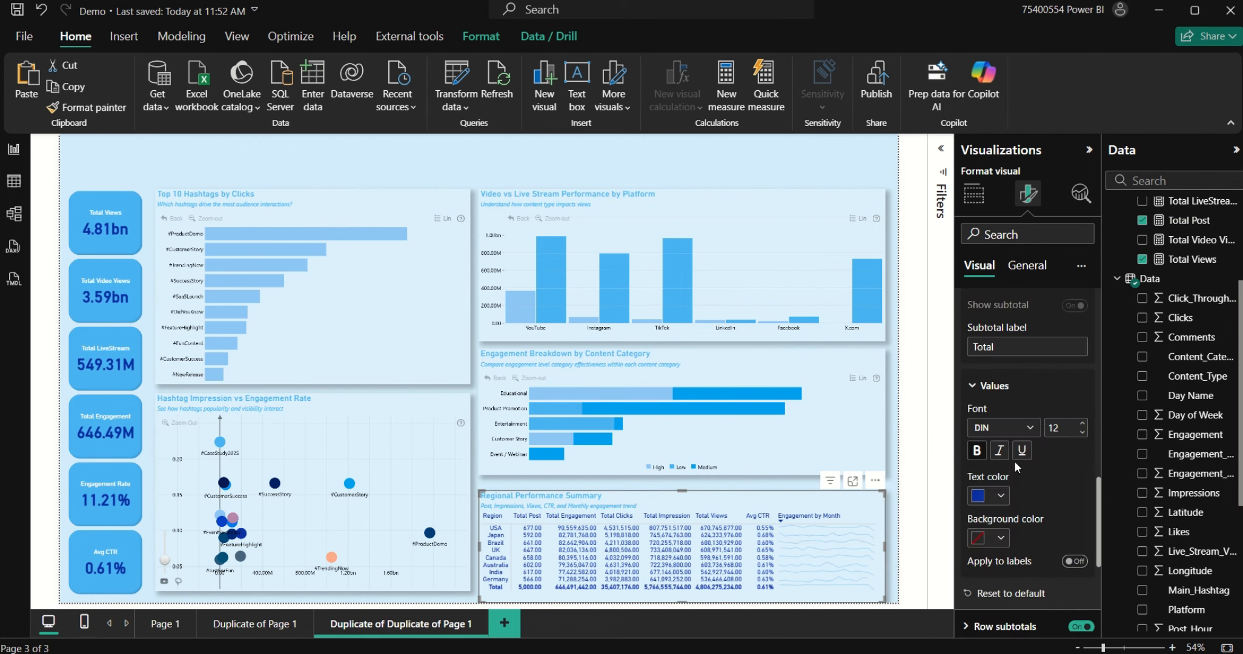
pyautogui.click(1034, 311)
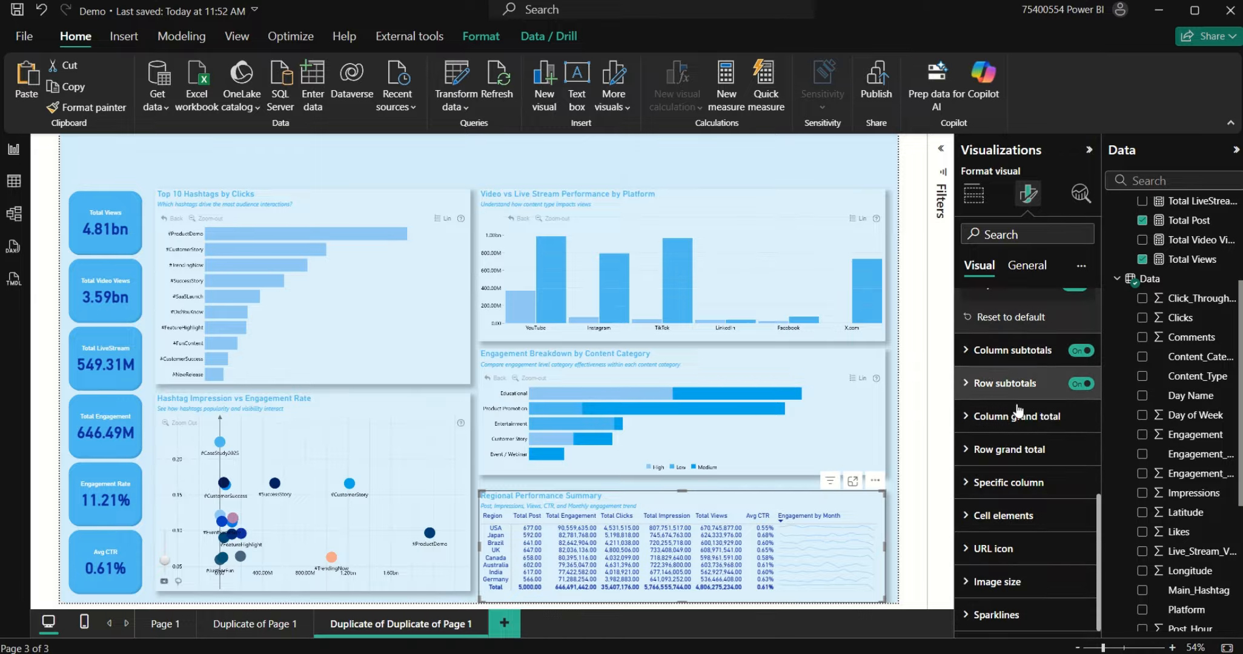
pyautogui.click(1009, 368)
pyautogui.scroll(2, 1019, 377)
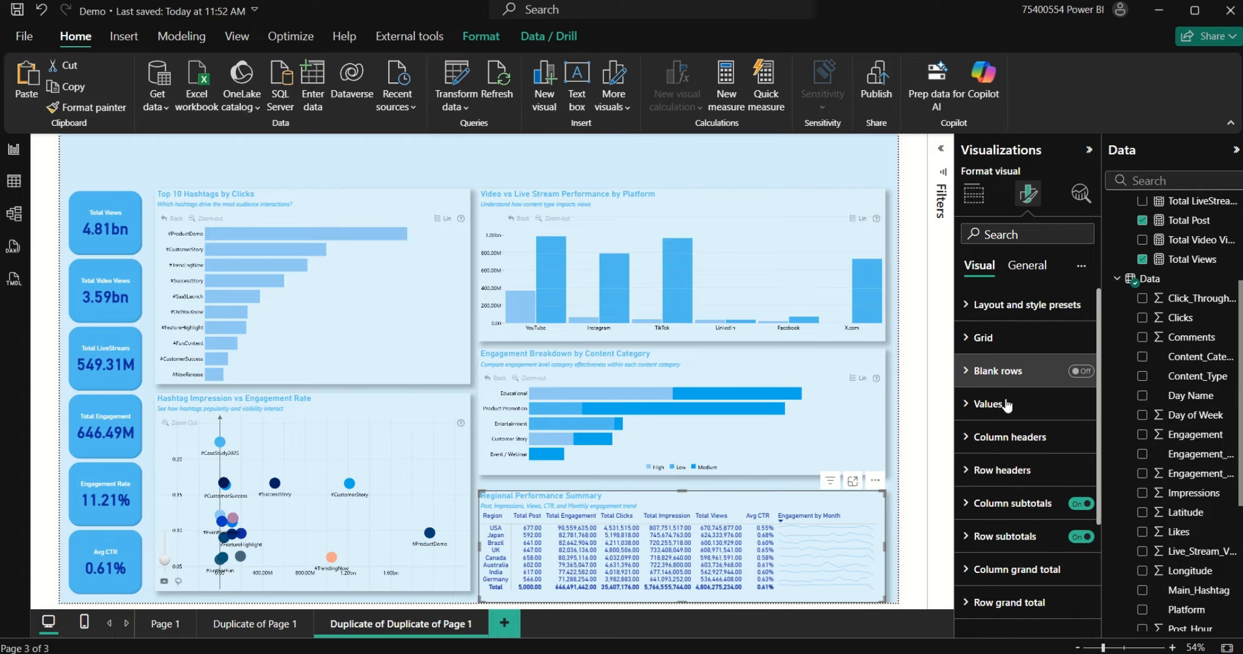
pyautogui.click(1022, 446)
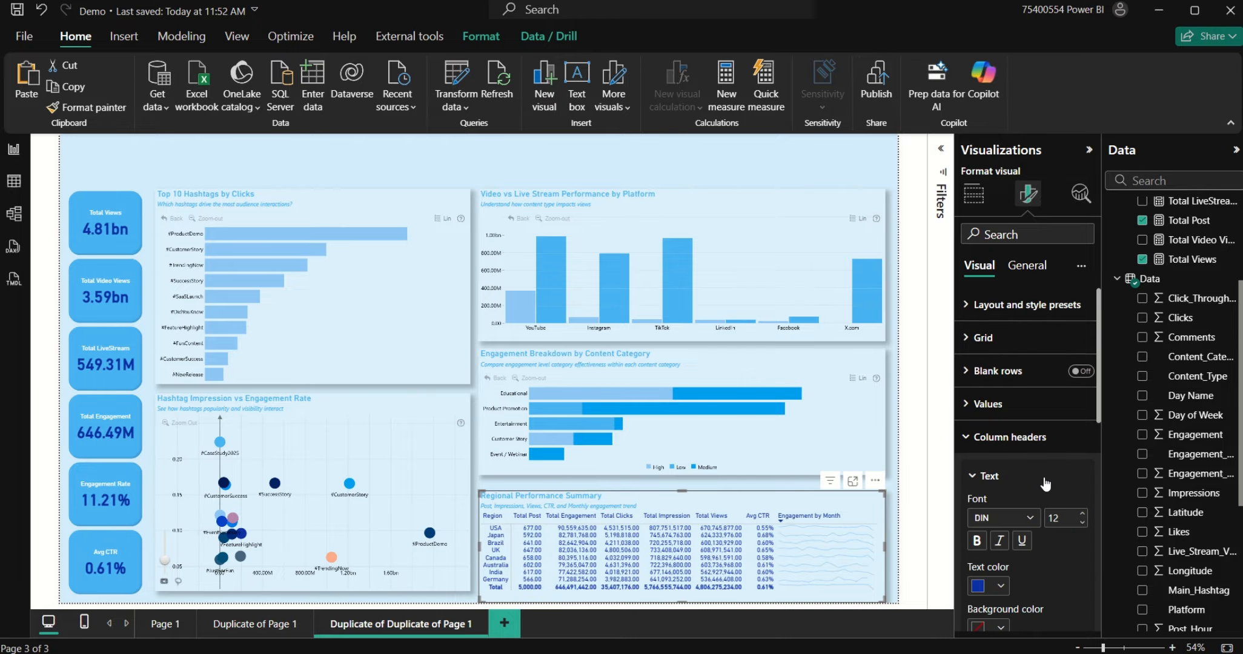
pyautogui.click(1000, 591)
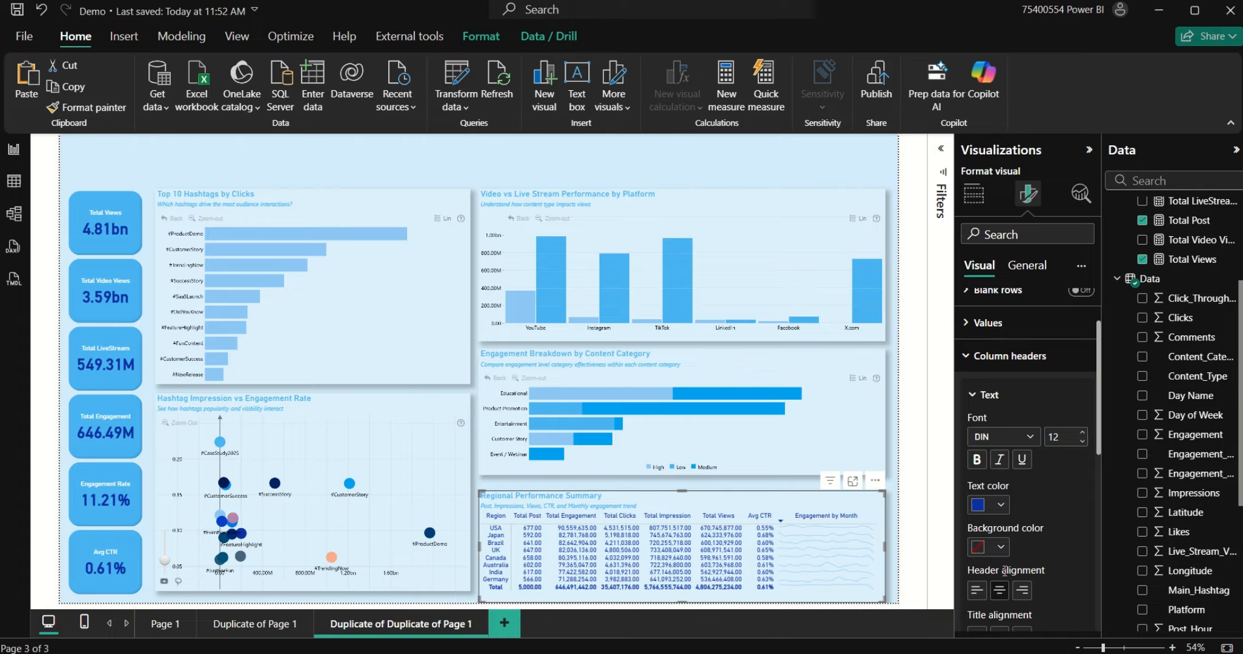
pyautogui.click(1010, 356)
# Step: Show markers on the highest points of the matrix's Engagement by Month sparklines
pyautogui.scroll(-2, 1054, 546)
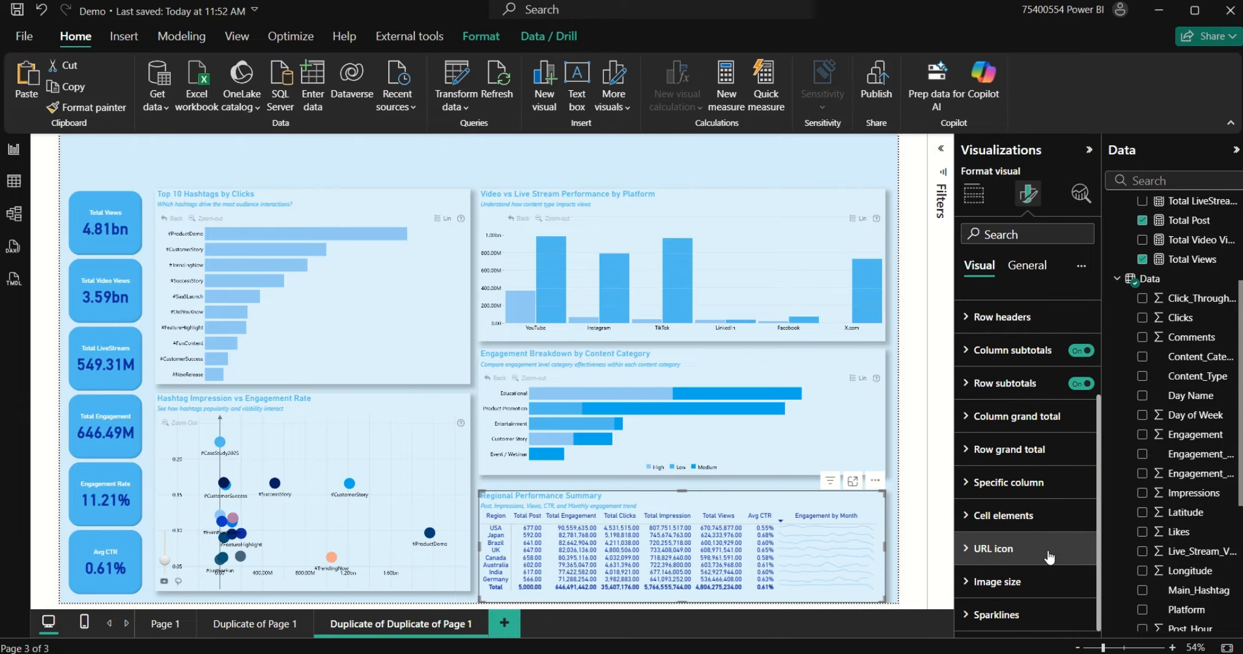
pyautogui.click(1005, 614)
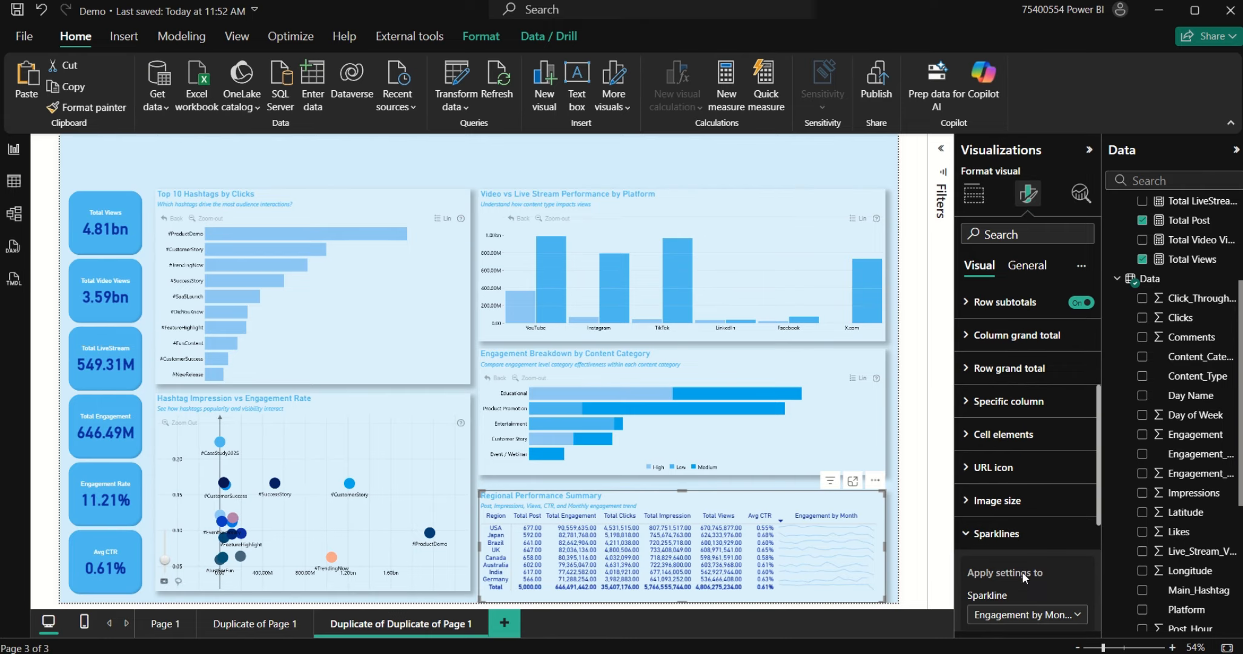
pyautogui.scroll(-2, 1018, 548)
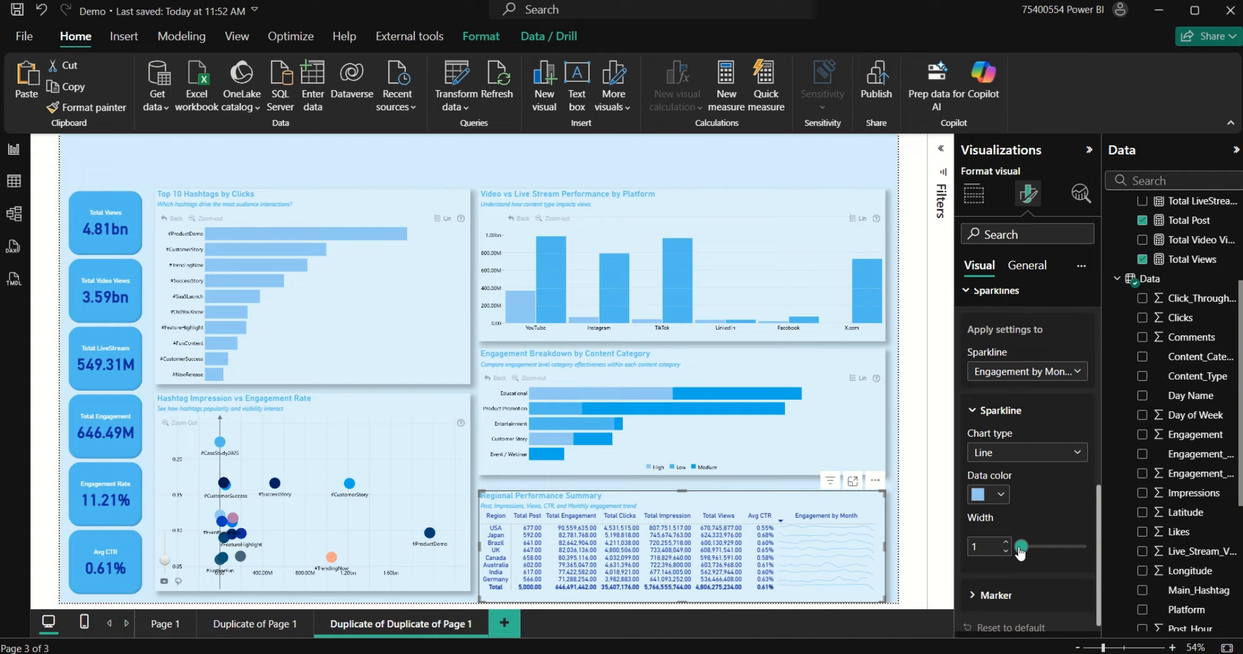
pyautogui.click(985, 582)
pyautogui.scroll(-3, 994, 548)
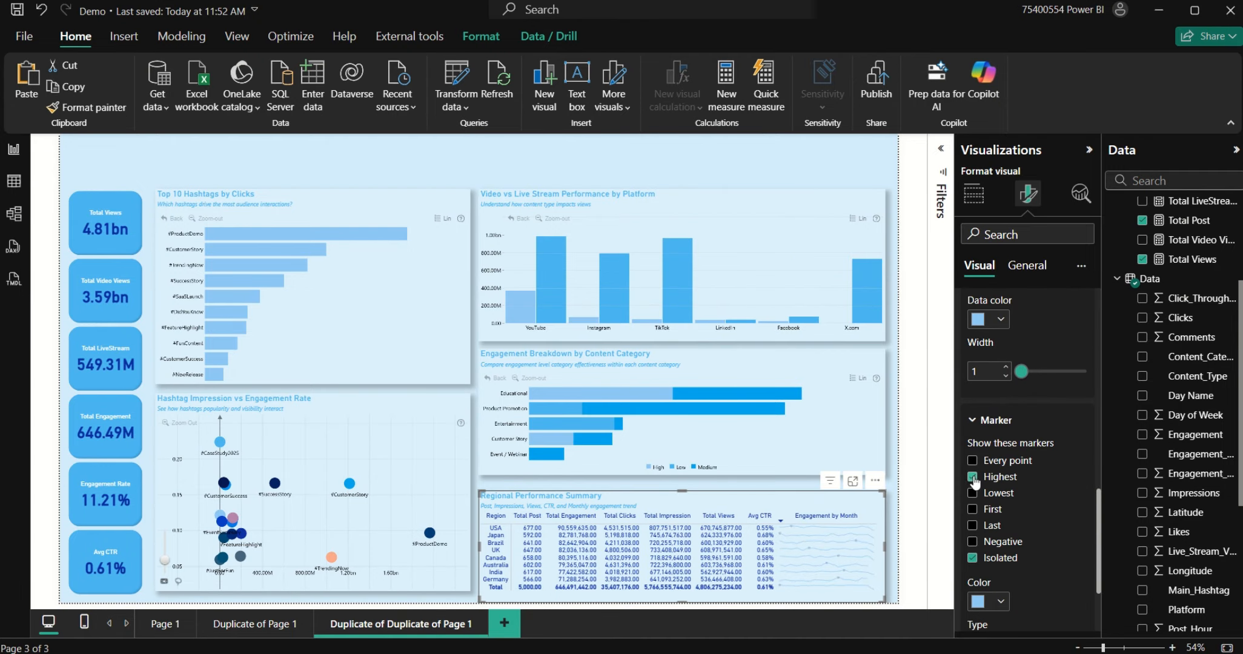
# Step: Set the marker colour of the Engagement by Month sparklines to bright blue, keeping the round marker type
pyautogui.scroll(-2, 997, 612)
pyautogui.click(994, 523)
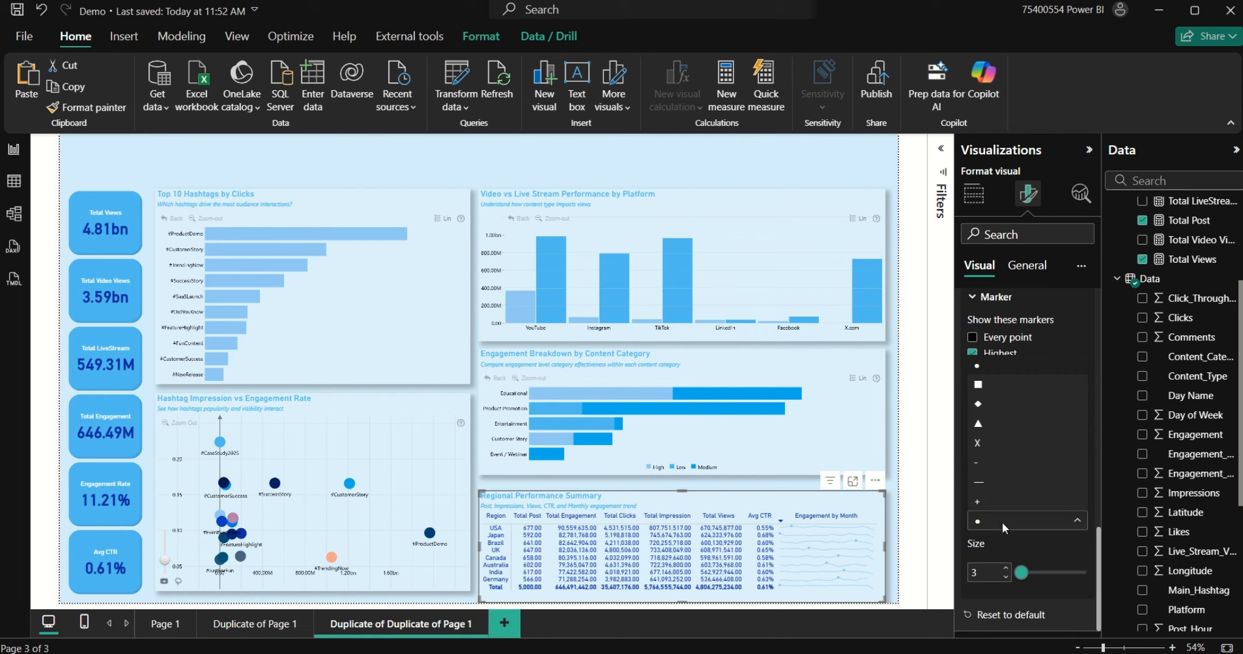
pyautogui.click(1003, 522)
pyautogui.click(1002, 478)
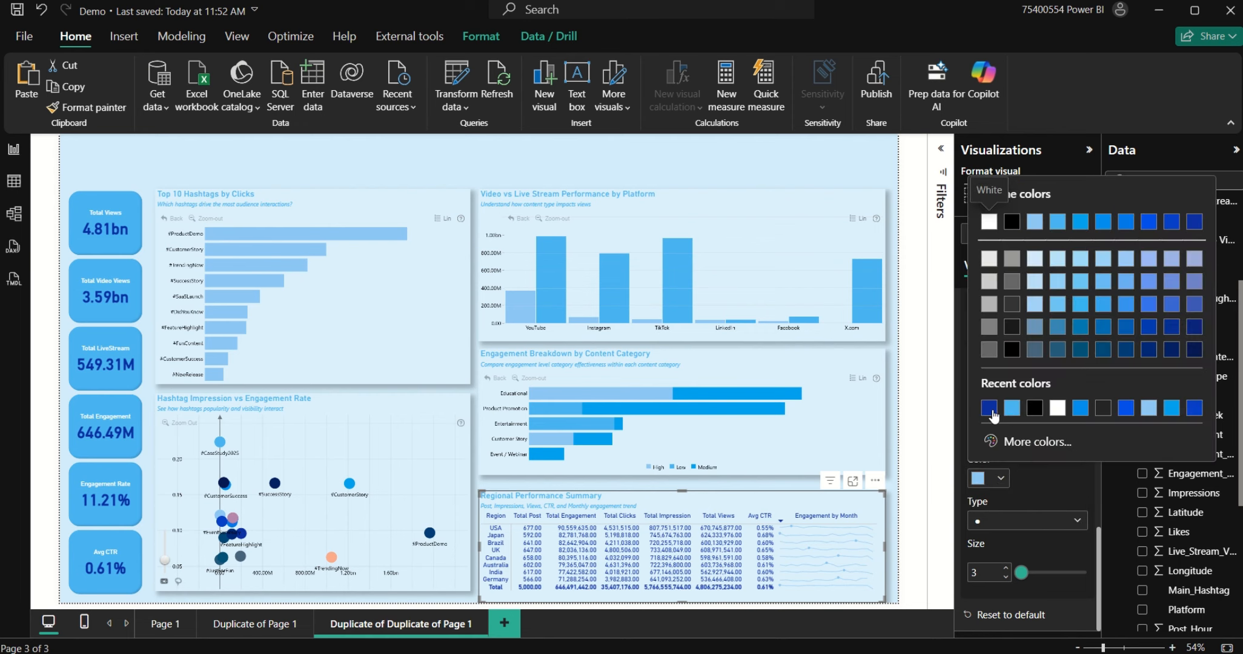
pyautogui.click(991, 415)
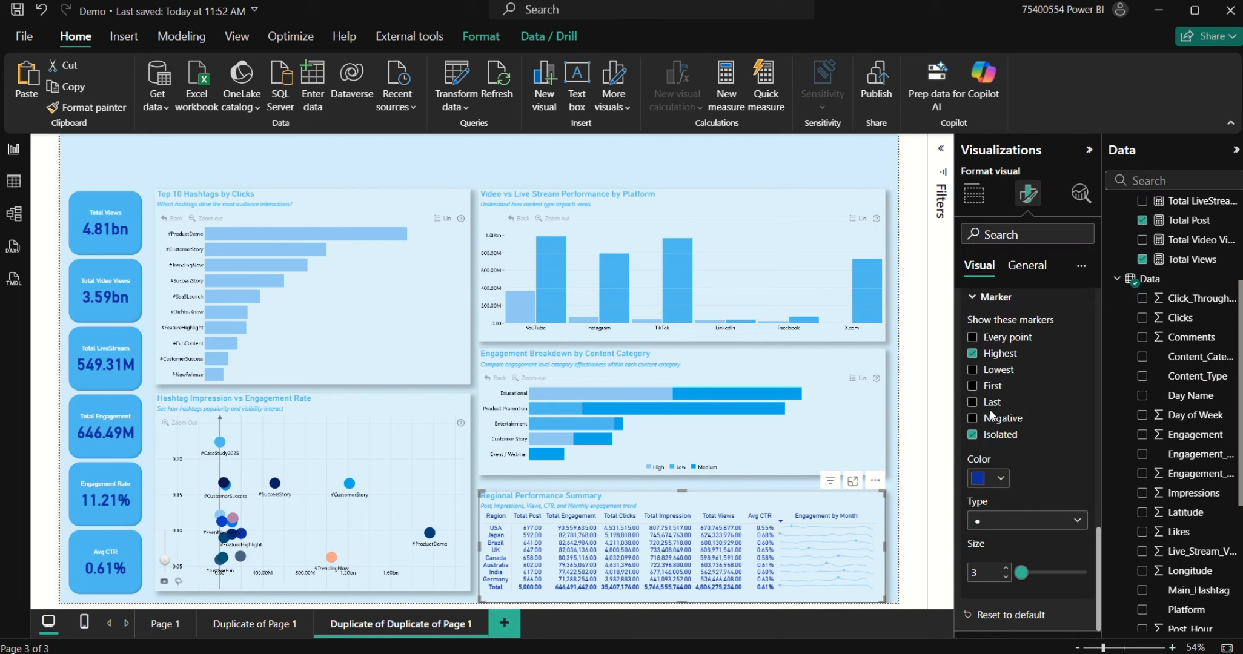
pyautogui.click(992, 479)
pyautogui.click(1086, 411)
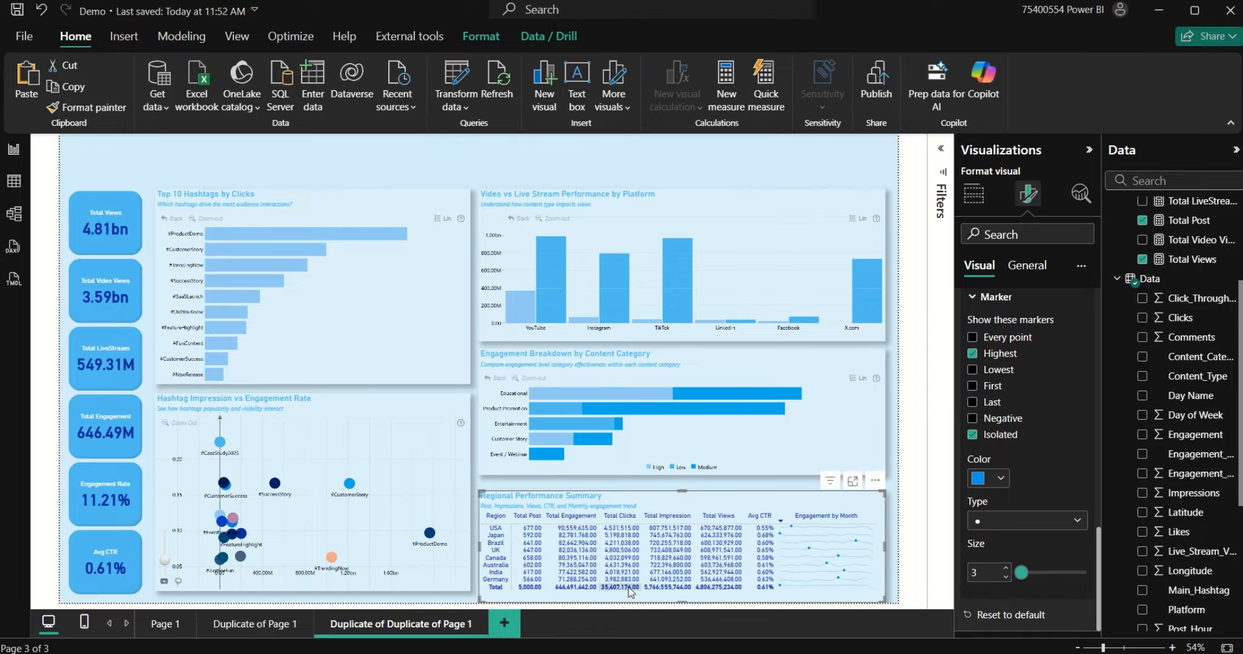
# Step: Resize the regional matrix and the Hashtag Impression vs Engagement Rate chart so their lower edges align
pyautogui.moveTo(679, 601); pyautogui.dragTo(679, 597)
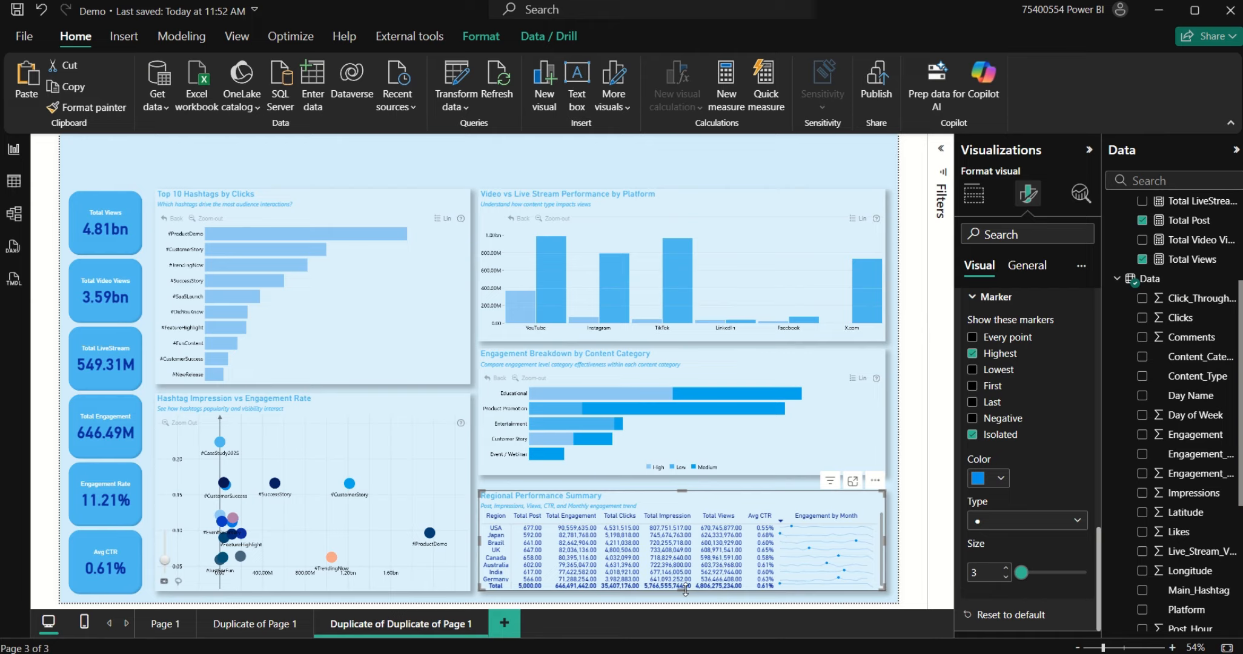
pyautogui.moveTo(687, 591); pyautogui.dragTo(687, 598)
pyautogui.click(443, 587)
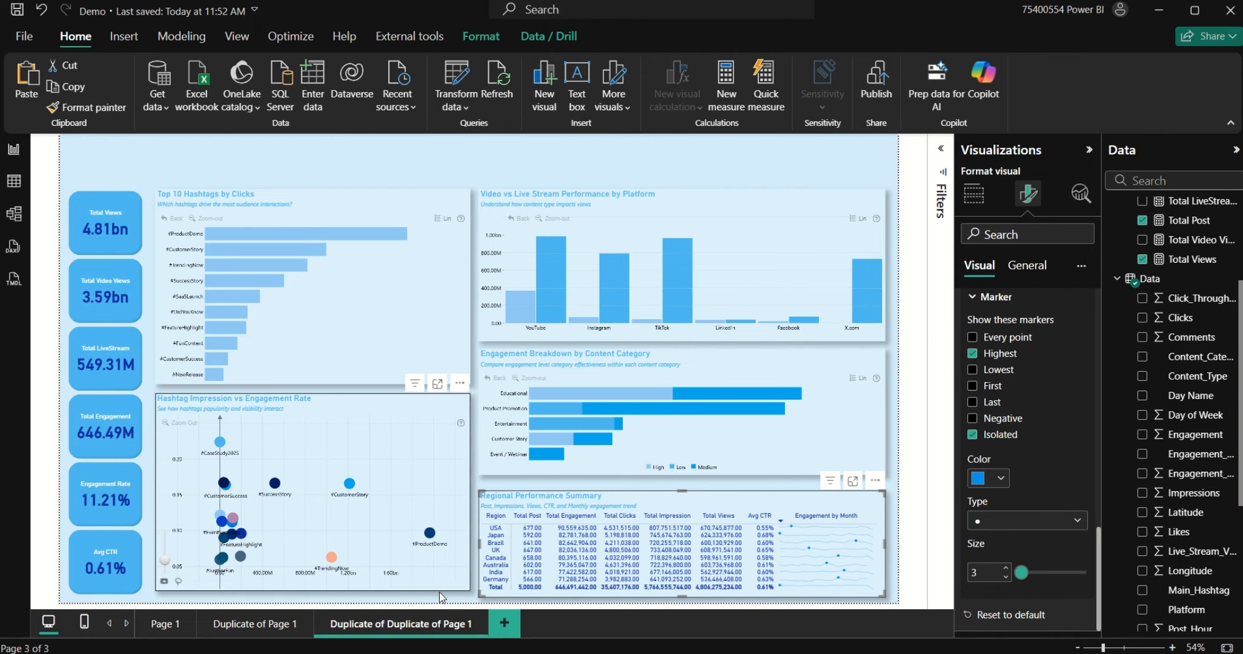
pyautogui.moveTo(311, 589); pyautogui.dragTo(311, 597)
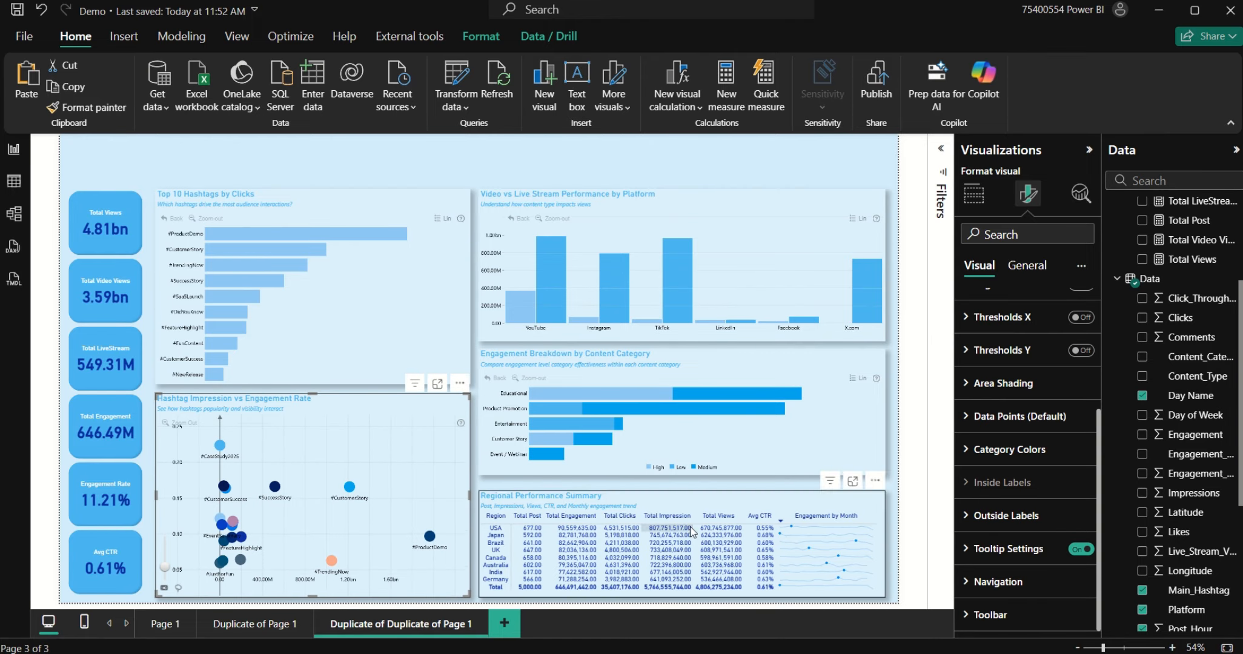
# Step: Extend the lower edge of the Engagement Breakdown chart to narrow the gap above the regional matrix
pyautogui.click(635, 469)
pyautogui.moveTo(684, 478); pyautogui.dragTo(687, 485)
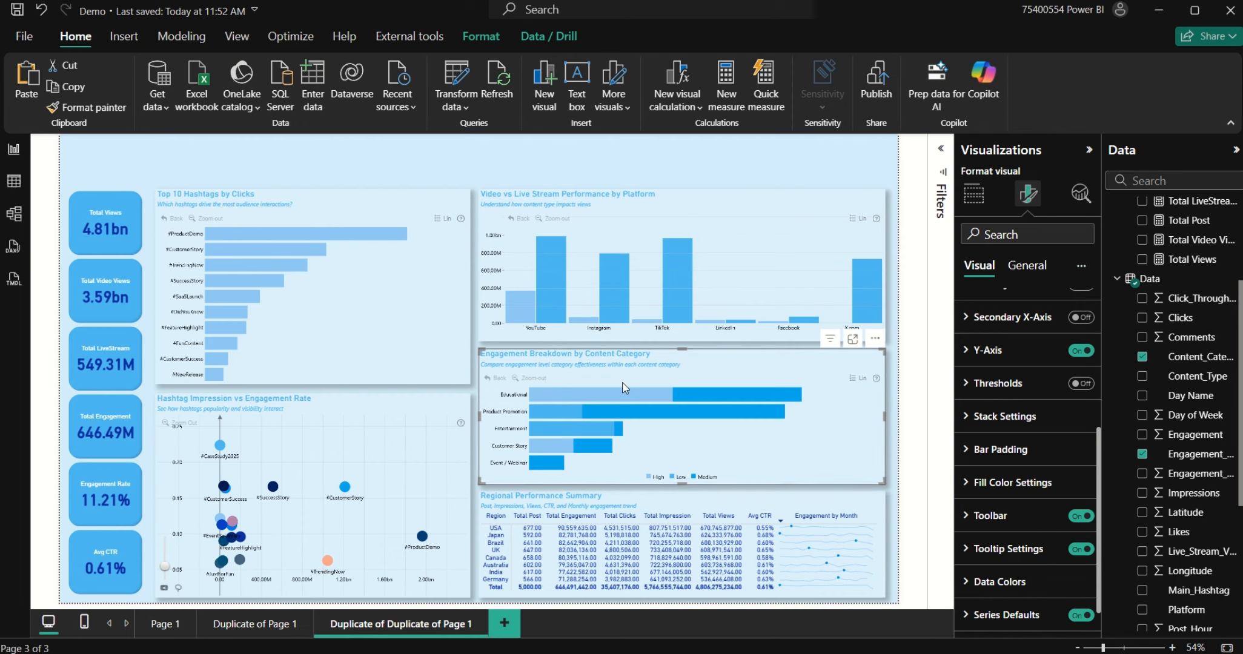
pyautogui.click(540, 166)
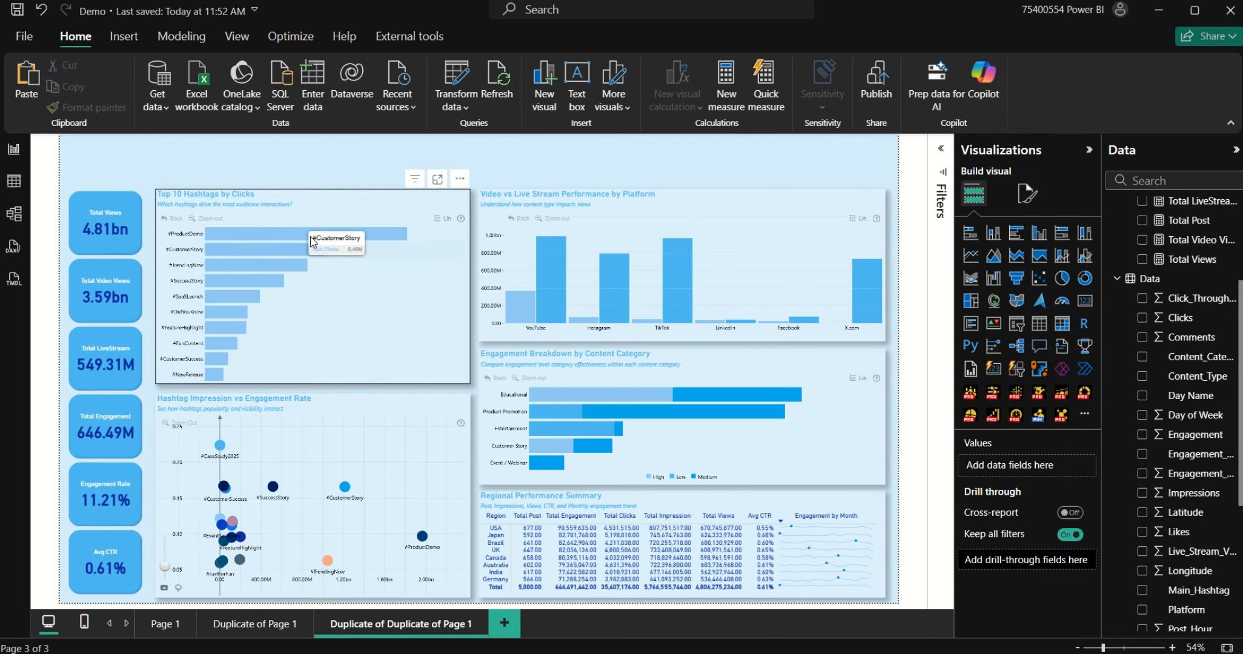
# Step: Turn on Series 1 value labels for both the Top 10 Hashtags and Engagement Breakdown charts
pyautogui.click(327, 208)
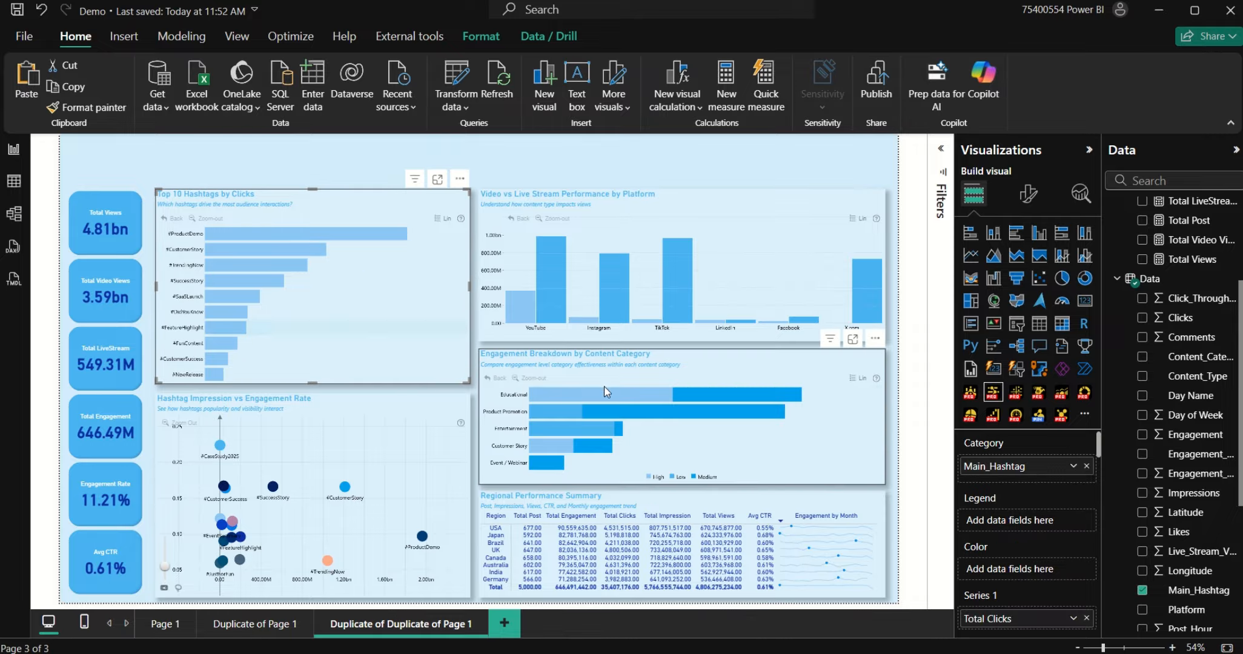
pyautogui.click(701, 361)
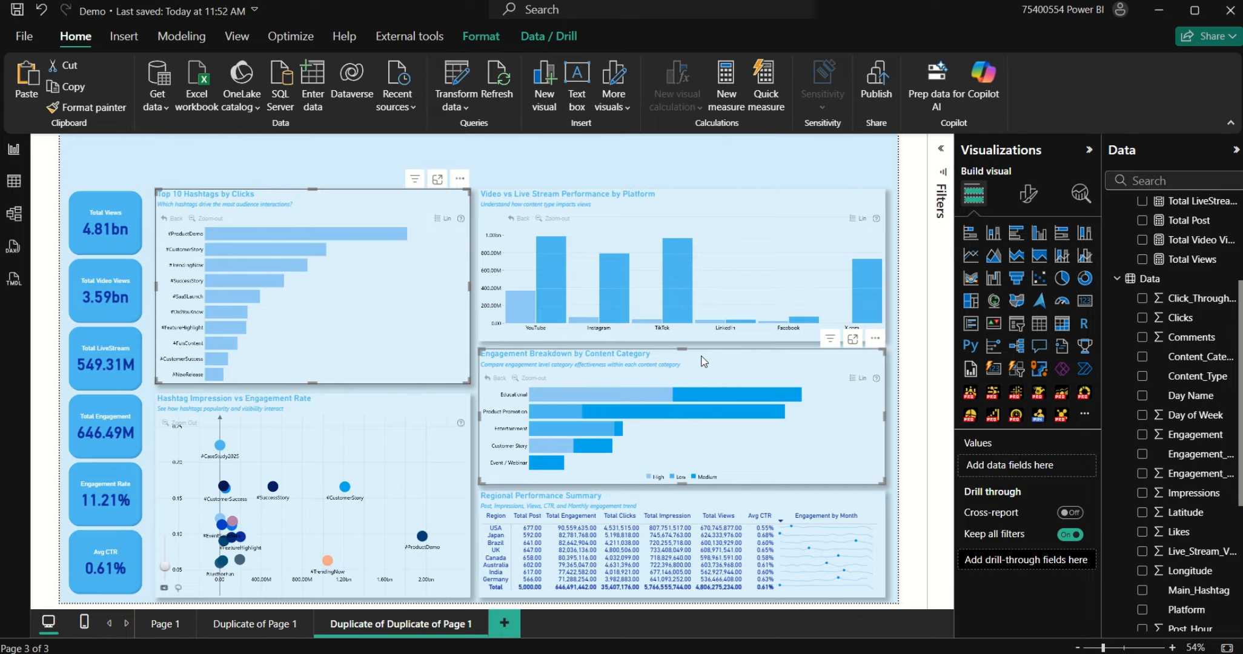
pyautogui.click(1029, 194)
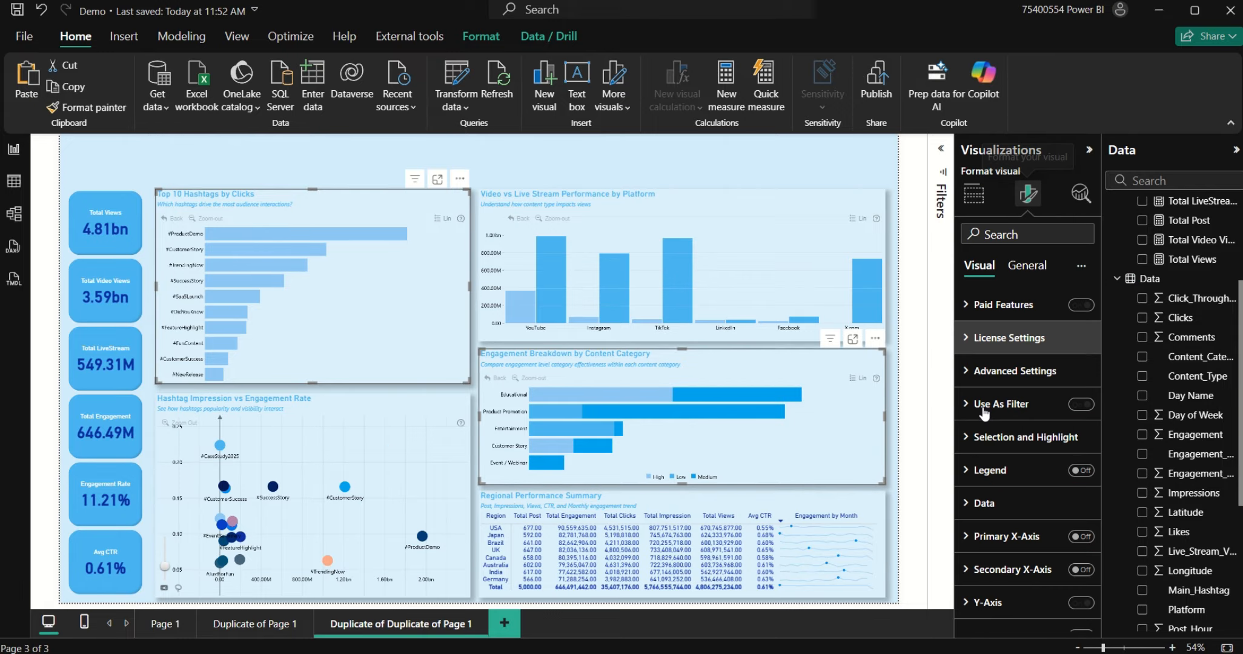
pyautogui.scroll(-5, 1033, 509)
pyautogui.scroll(-2, 1031, 506)
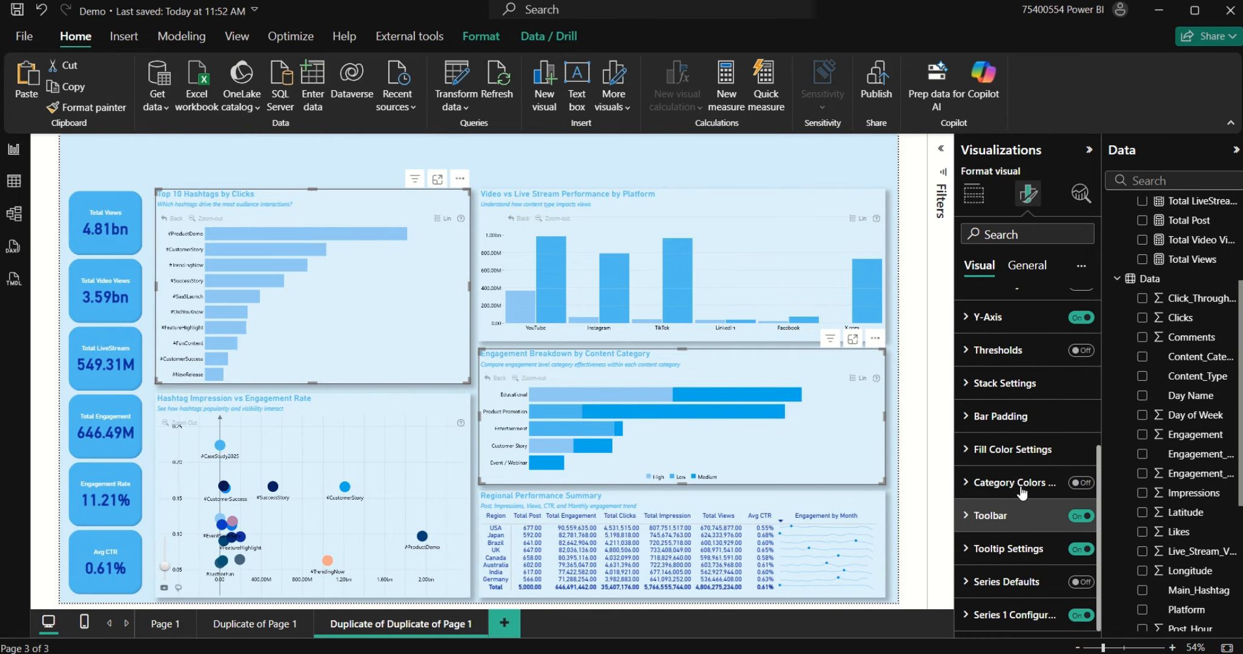
pyautogui.click(999, 617)
pyautogui.click(1071, 496)
# Step: Format both charts' value labels with dark blue text, background opacity 0 and an Outside X position
pyautogui.scroll(-8, 1018, 542)
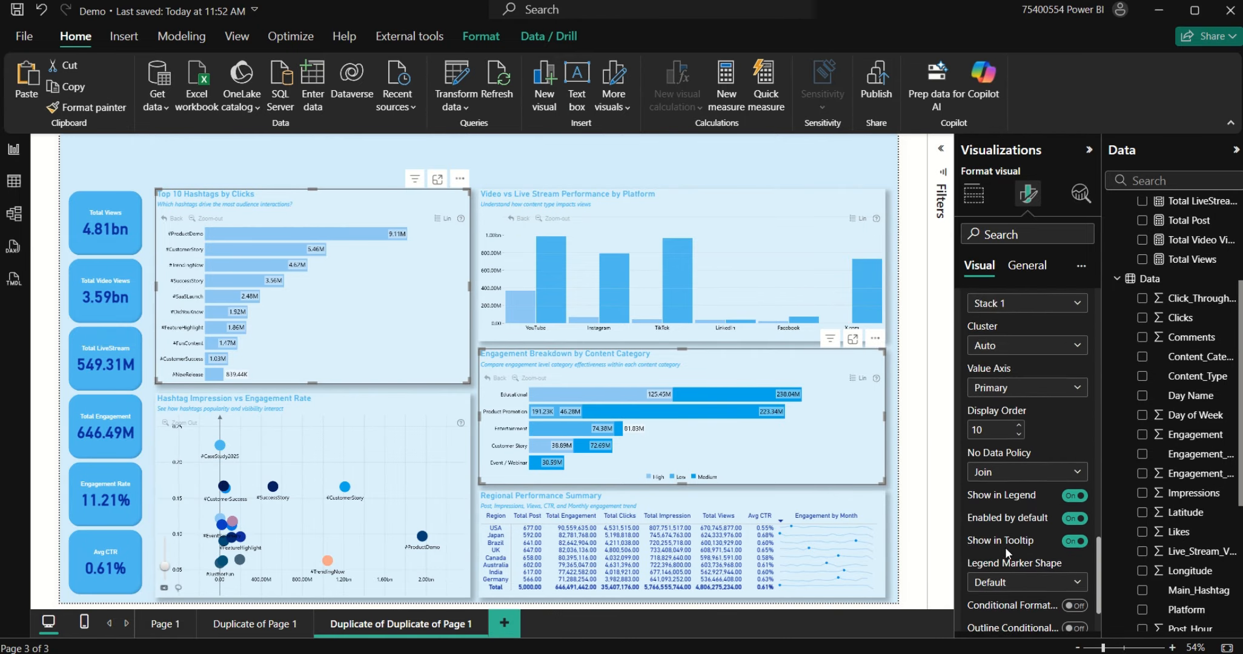
pyautogui.scroll(-5, 1000, 539)
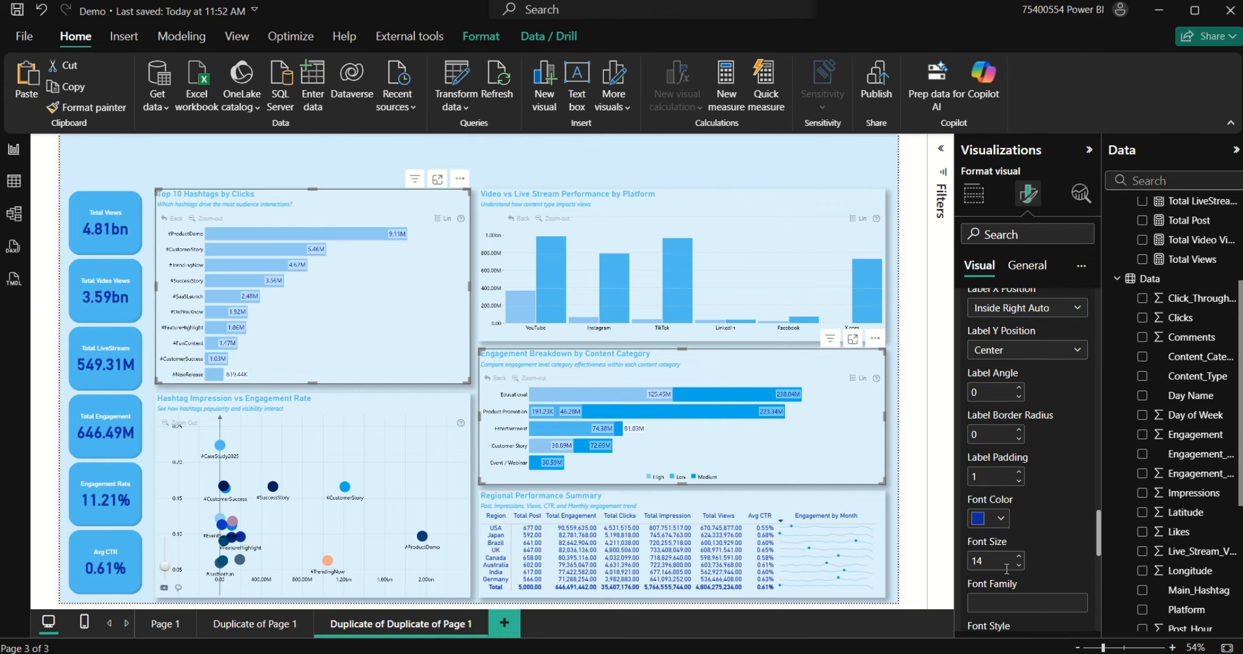
pyautogui.scroll(4, 1061, 449)
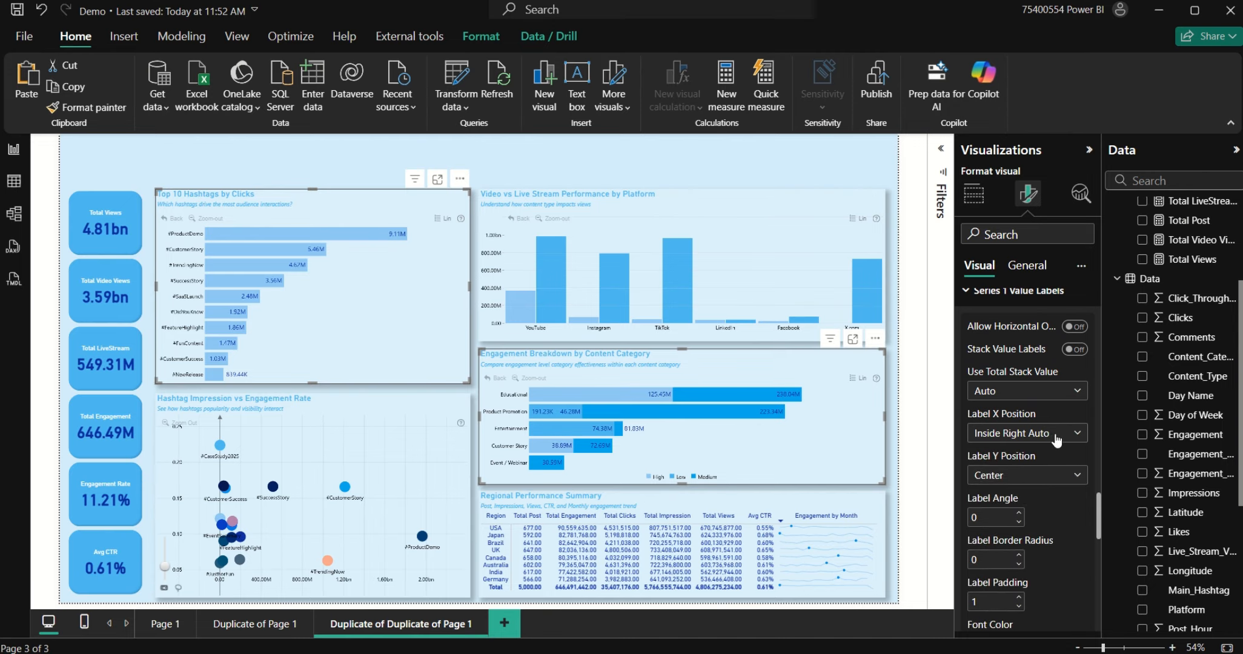
pyautogui.click(1027, 433)
pyautogui.click(1005, 527)
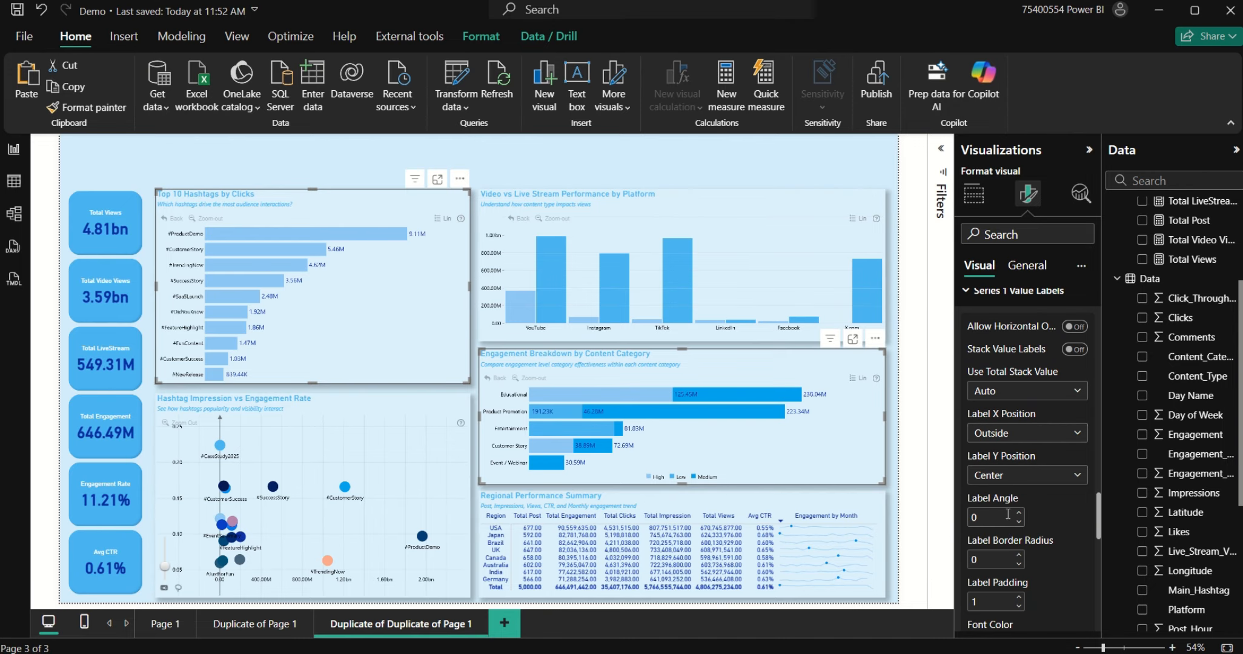
# Step: Set the Y-axis labels of both selected bar charts to dark blue with font size 14
pyautogui.scroll(15, 1004, 370)
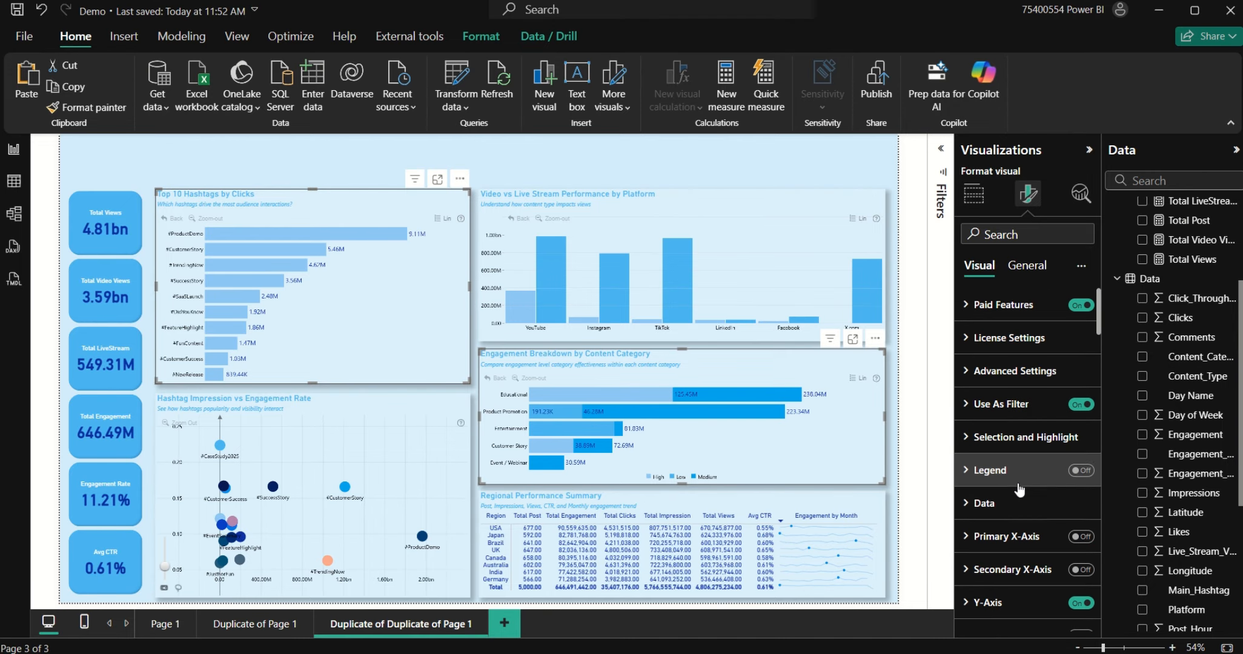
pyautogui.scroll(-1, 1020, 494)
pyautogui.click(1028, 531)
pyautogui.scroll(-5, 1023, 532)
pyautogui.click(989, 547)
pyautogui.click(989, 476)
pyautogui.scroll(-3, 1016, 537)
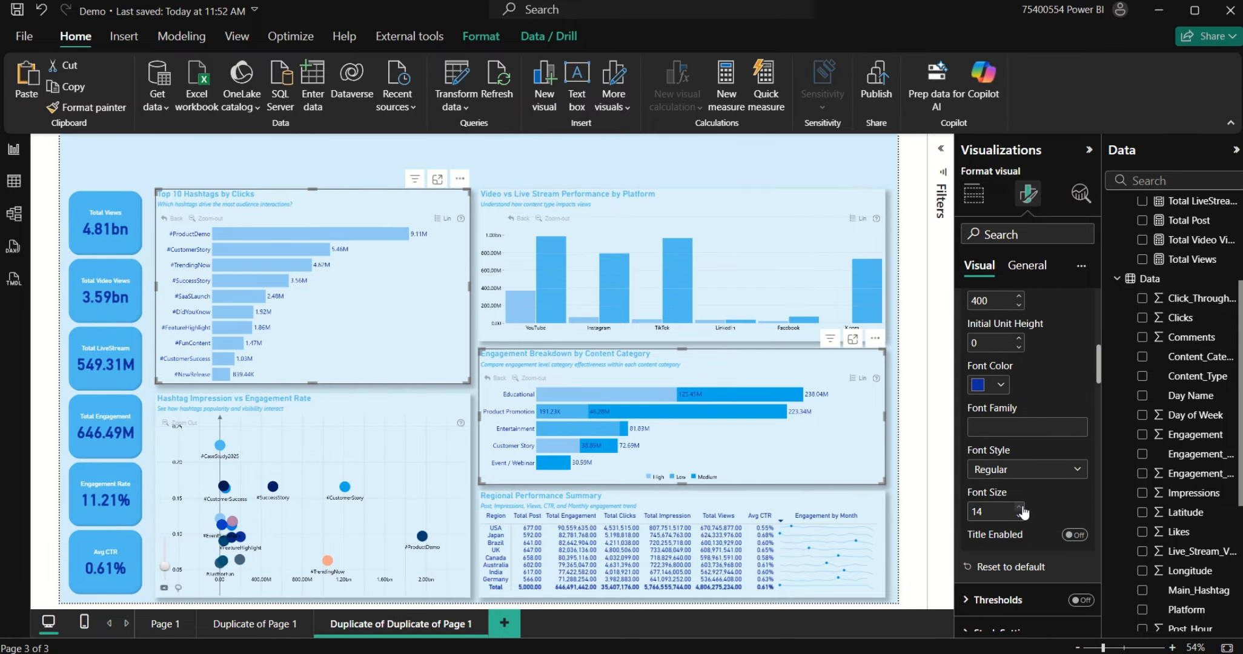
# Step: Set the value label X position of the Engagement Breakdown chart alone to Inside Center
pyautogui.click(791, 358)
pyautogui.scroll(-15, 1019, 481)
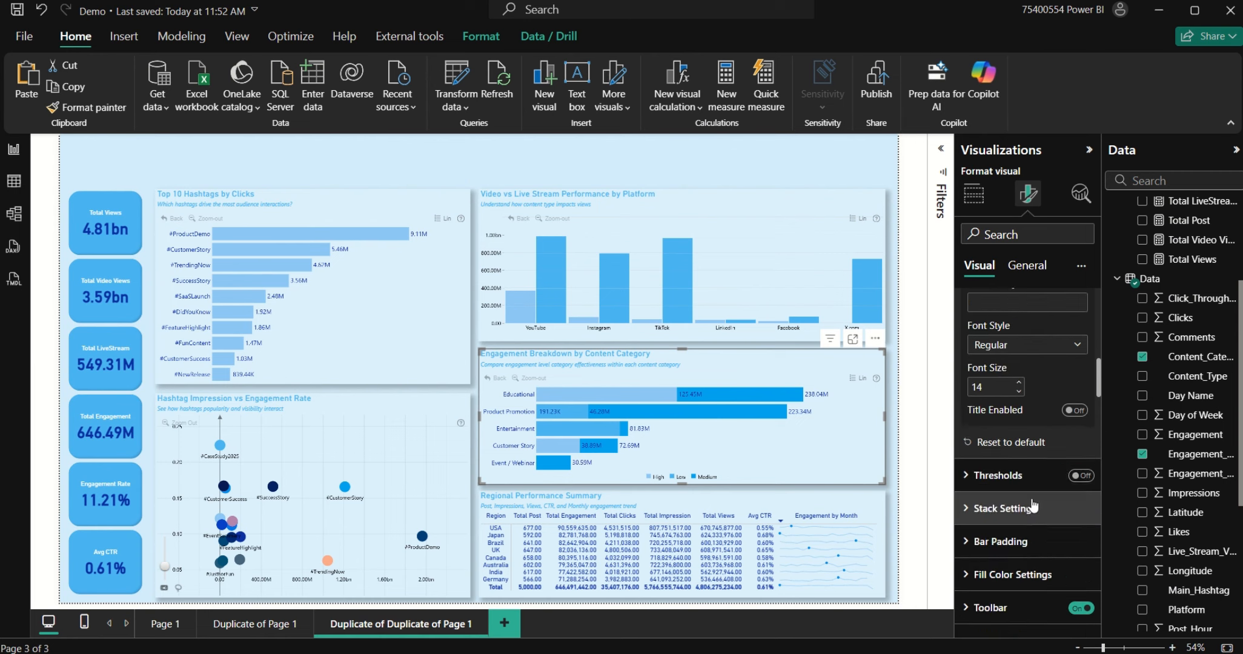
pyautogui.scroll(-8, 1028, 544)
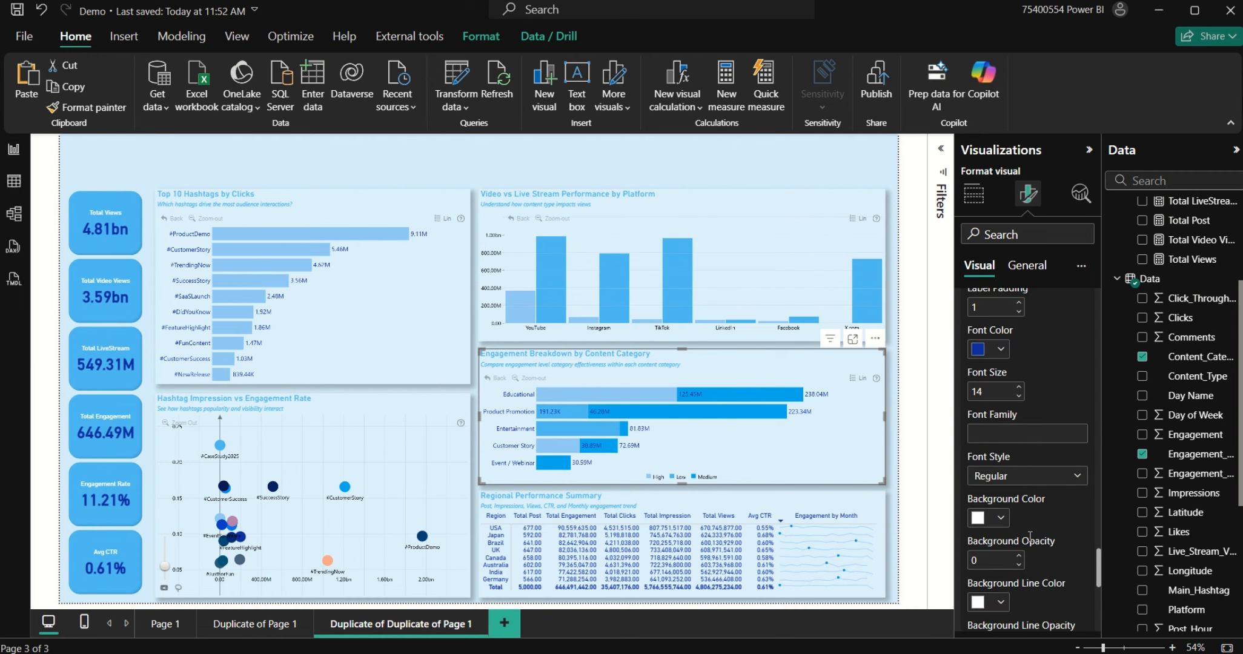
pyautogui.scroll(4, 1011, 467)
pyautogui.scroll(3, 1021, 392)
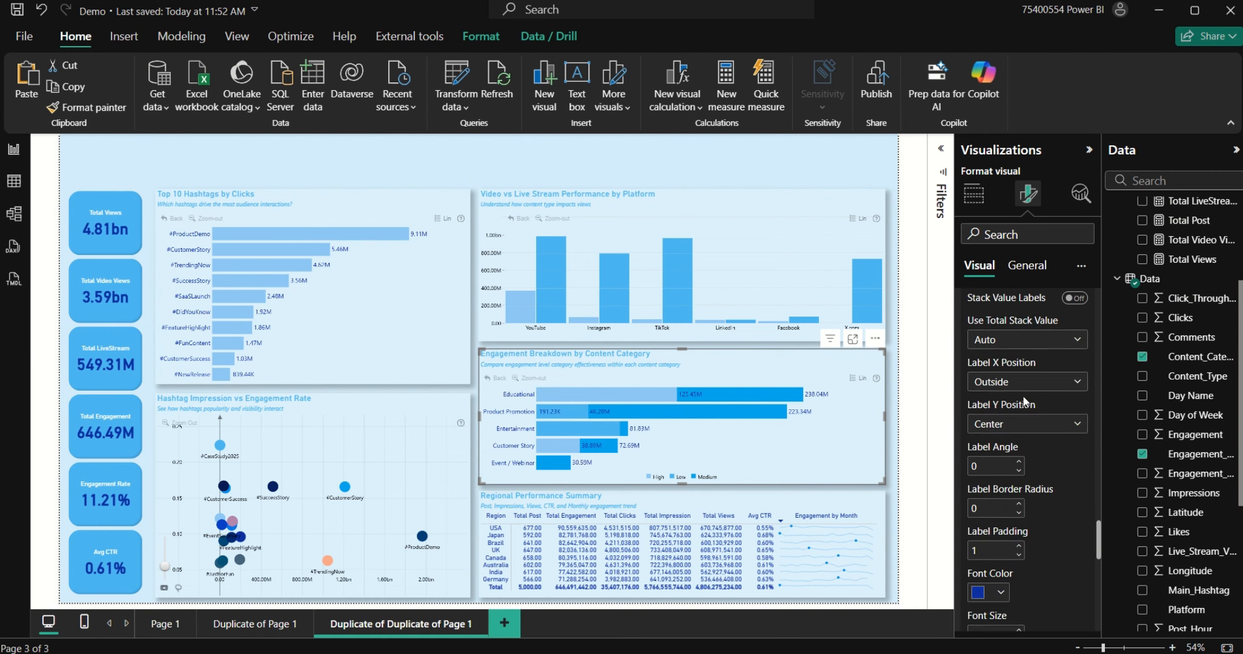
pyautogui.click(1029, 386)
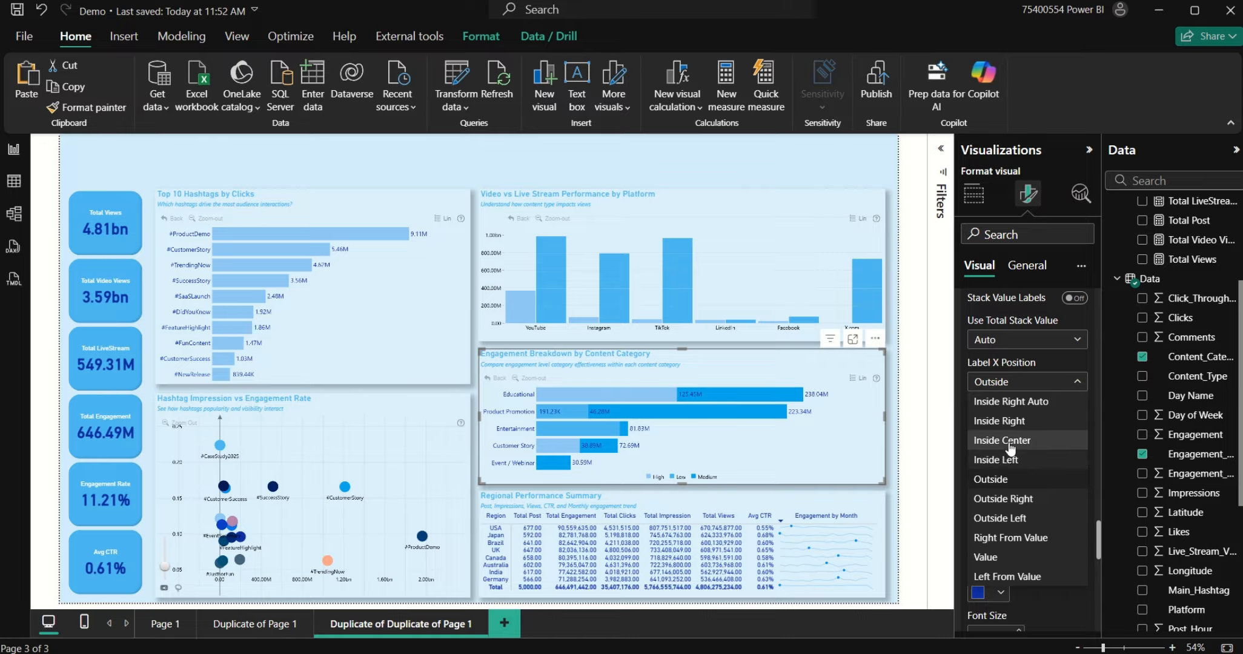
pyautogui.click(1012, 443)
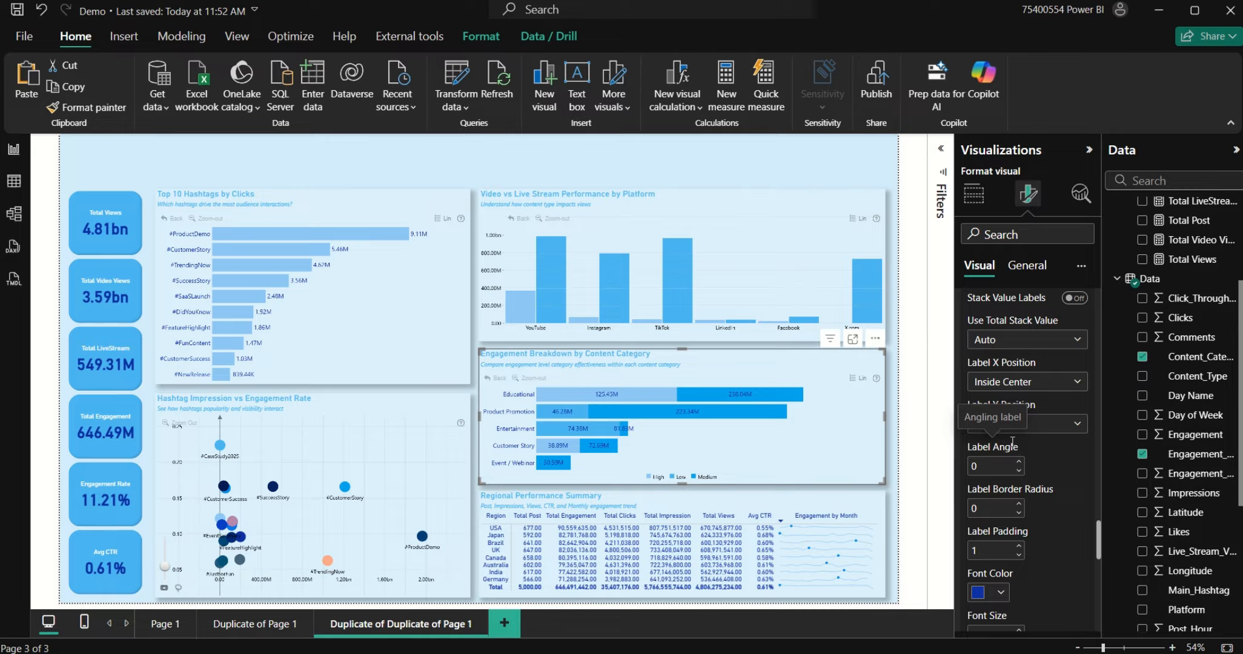
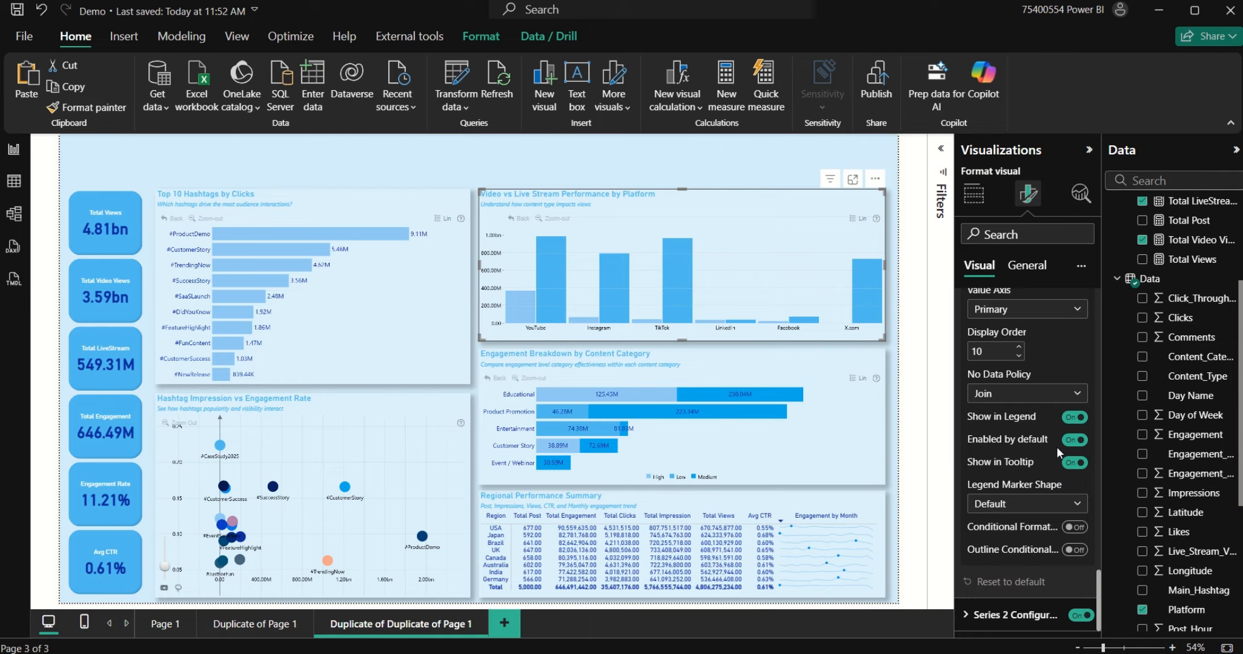
# Step: Set the fill mode of both the Top 10 Hashtags and Engagement Breakdown charts to Gradient to a derived color
pyautogui.scroll(1, 1013, 521)
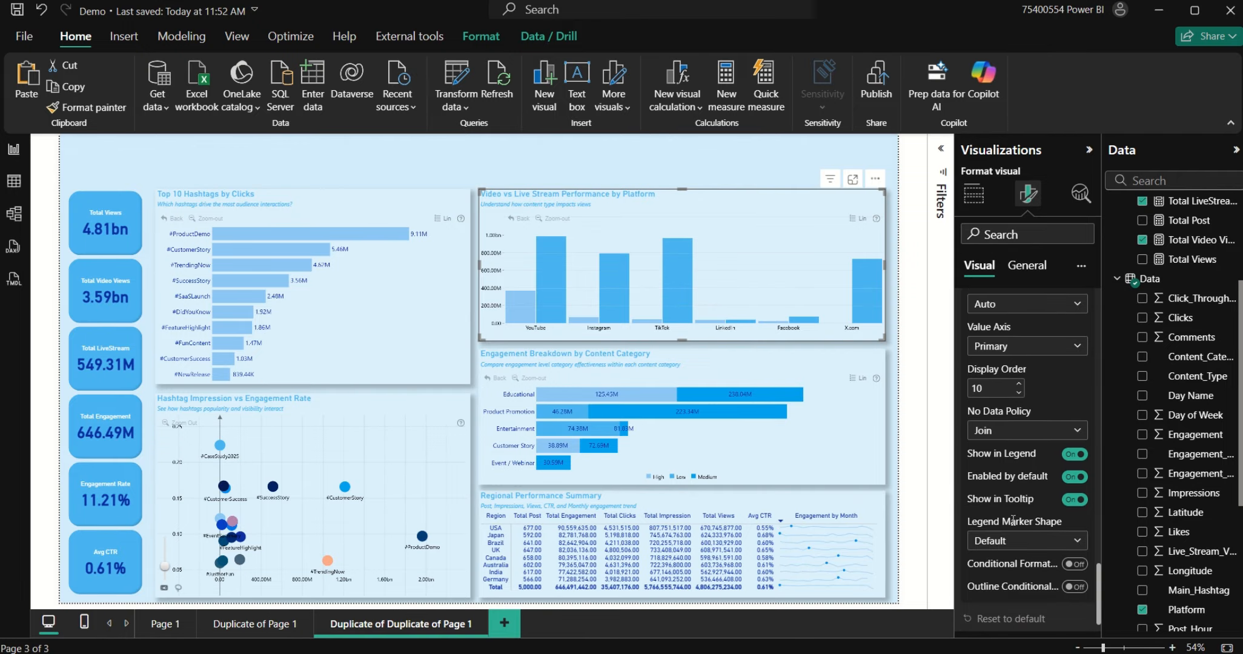
pyautogui.scroll(3, 1013, 520)
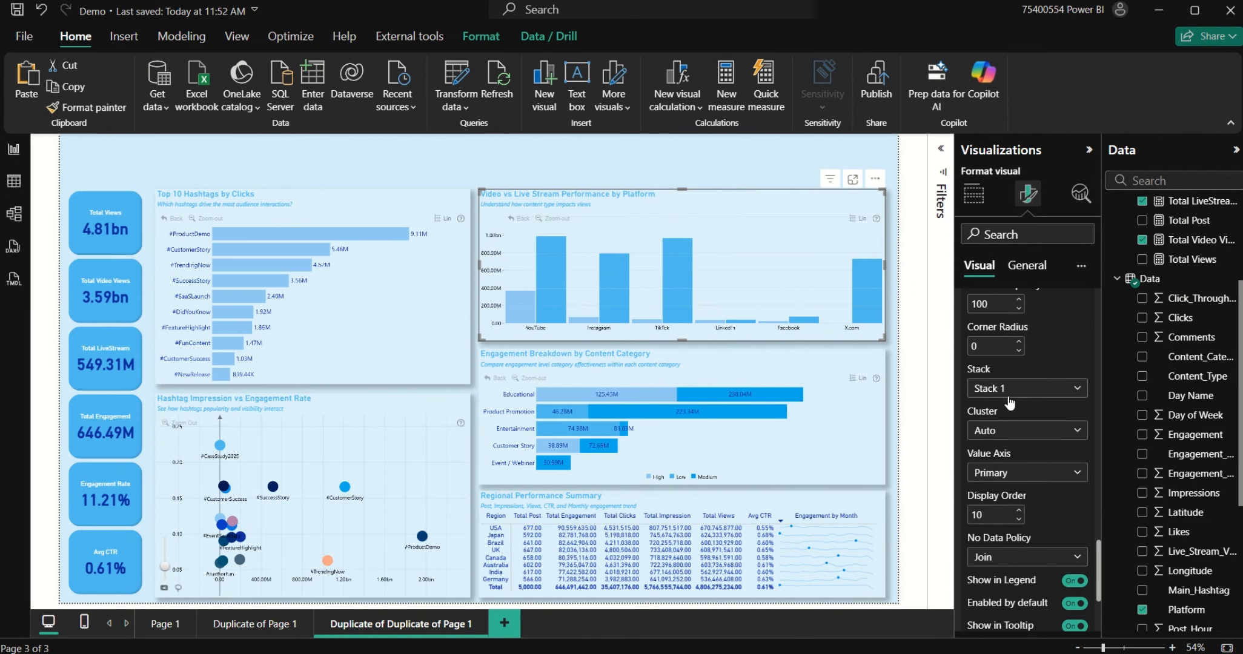
pyautogui.scroll(4, 1009, 395)
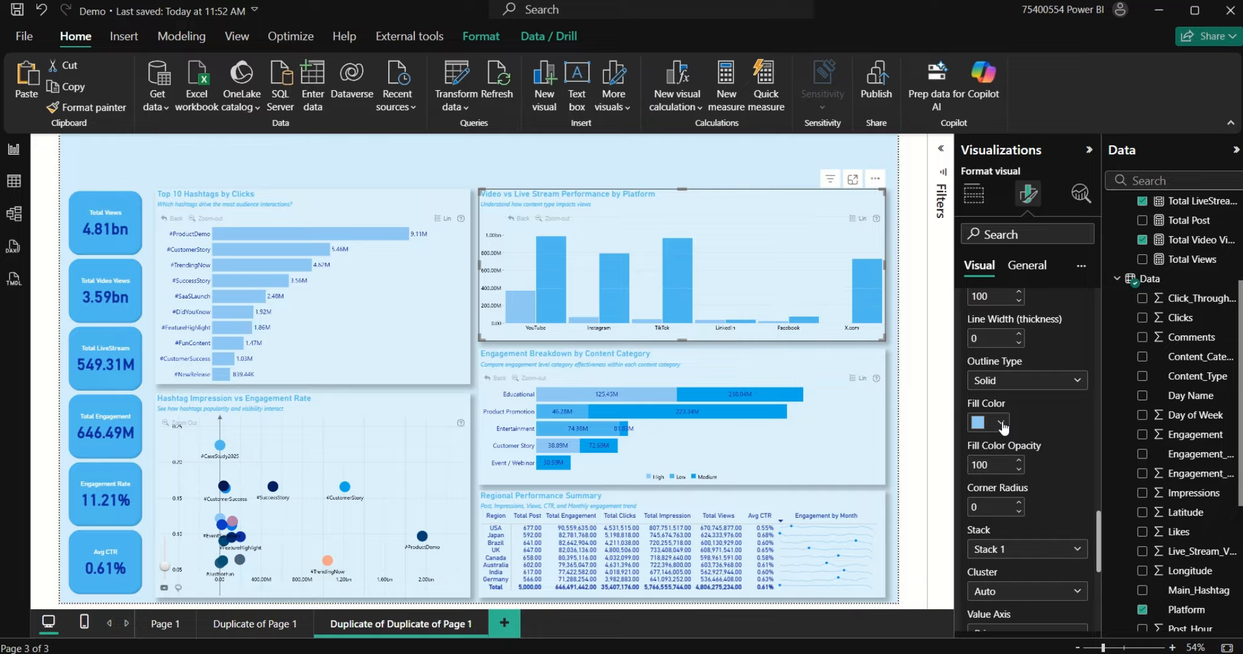
pyautogui.scroll(8, 1003, 433)
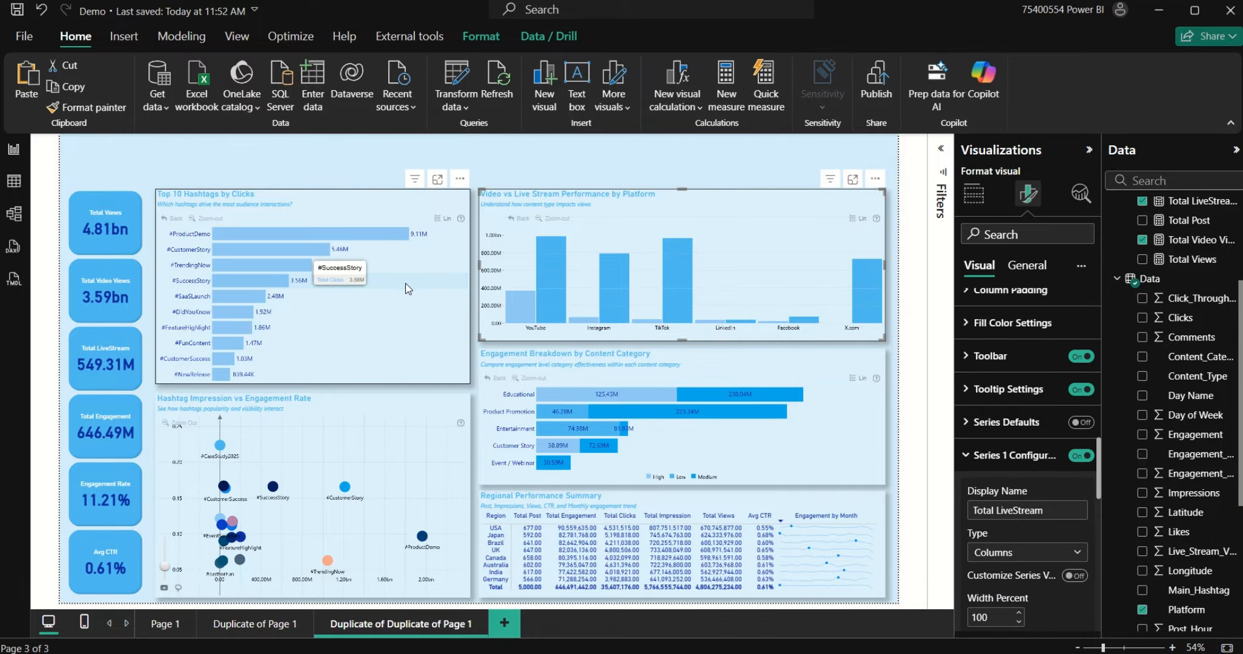
pyautogui.click(586, 356)
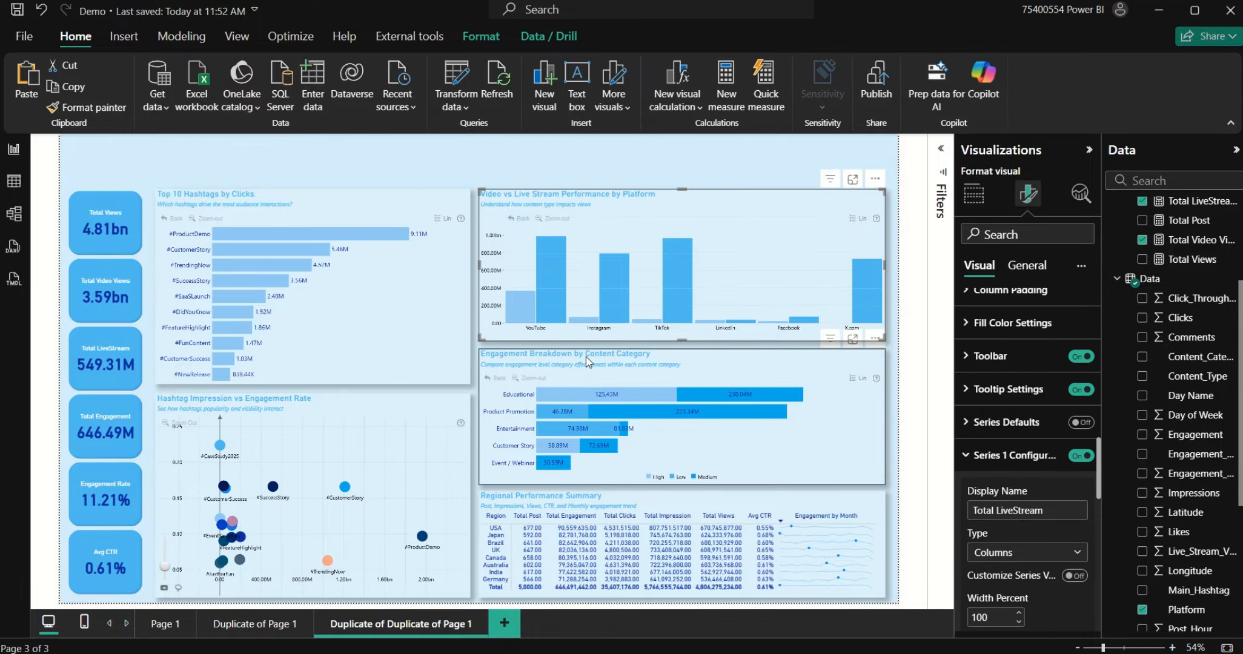
pyautogui.click(397, 264)
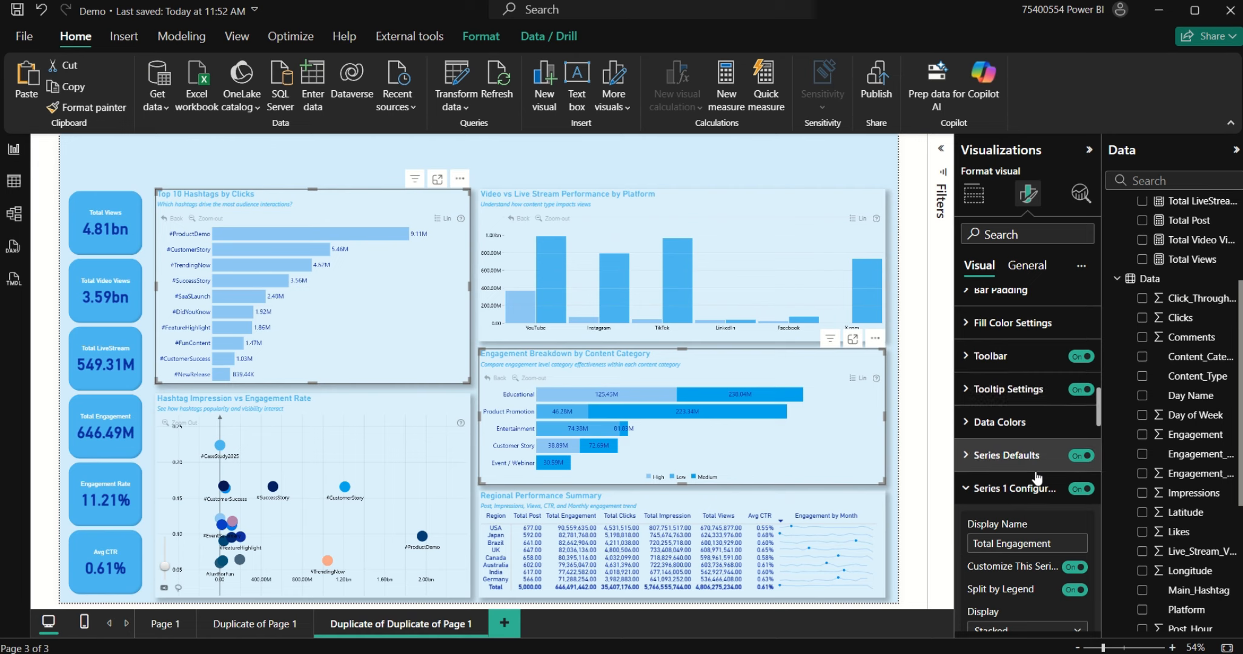
pyautogui.click(1018, 487)
pyautogui.scroll(-2, 1020, 527)
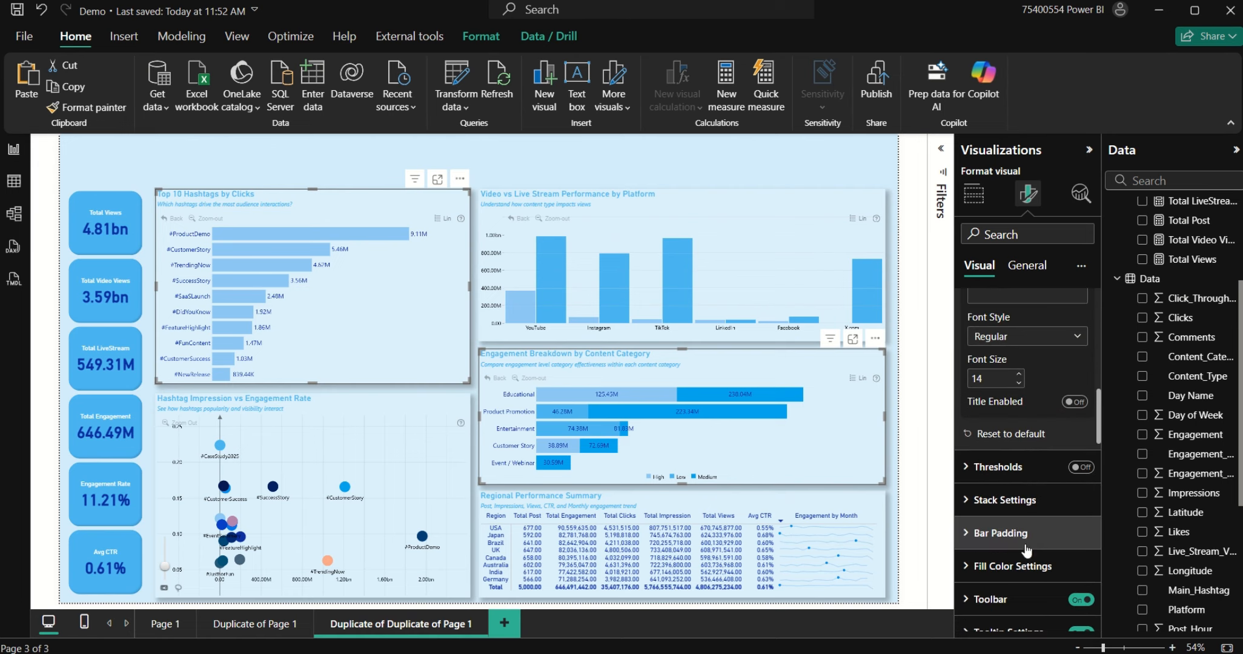
pyautogui.click(1043, 573)
pyautogui.scroll(-1, 1046, 573)
pyautogui.click(1040, 544)
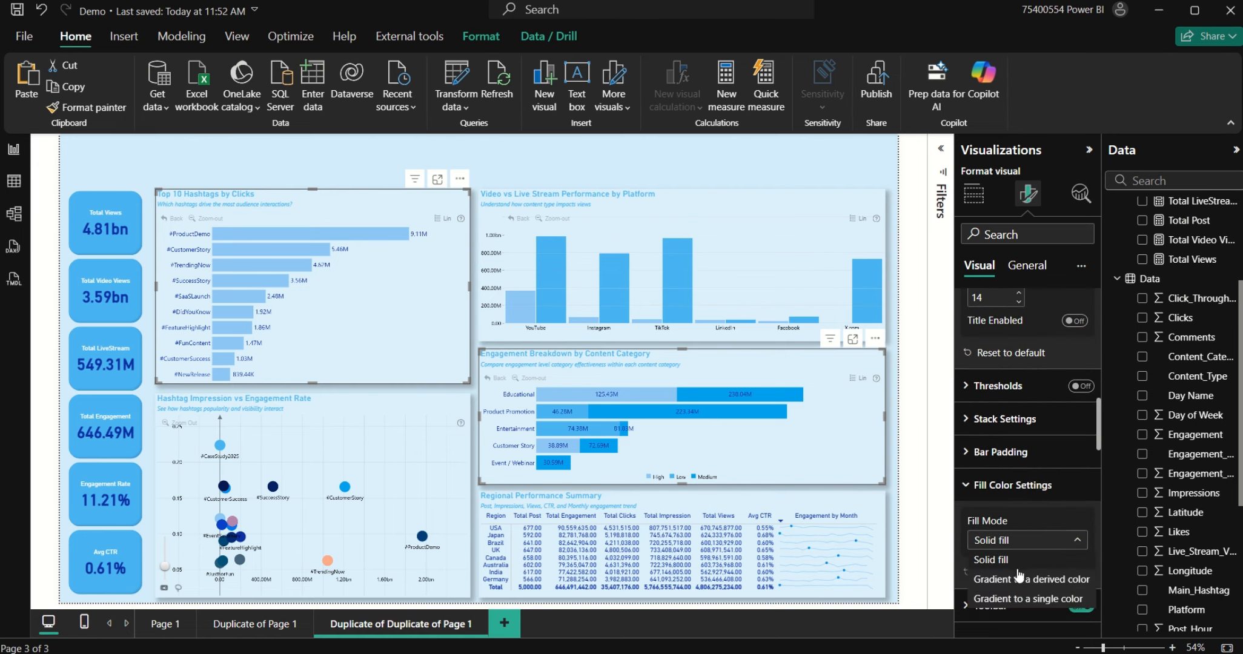
pyautogui.click(689, 195)
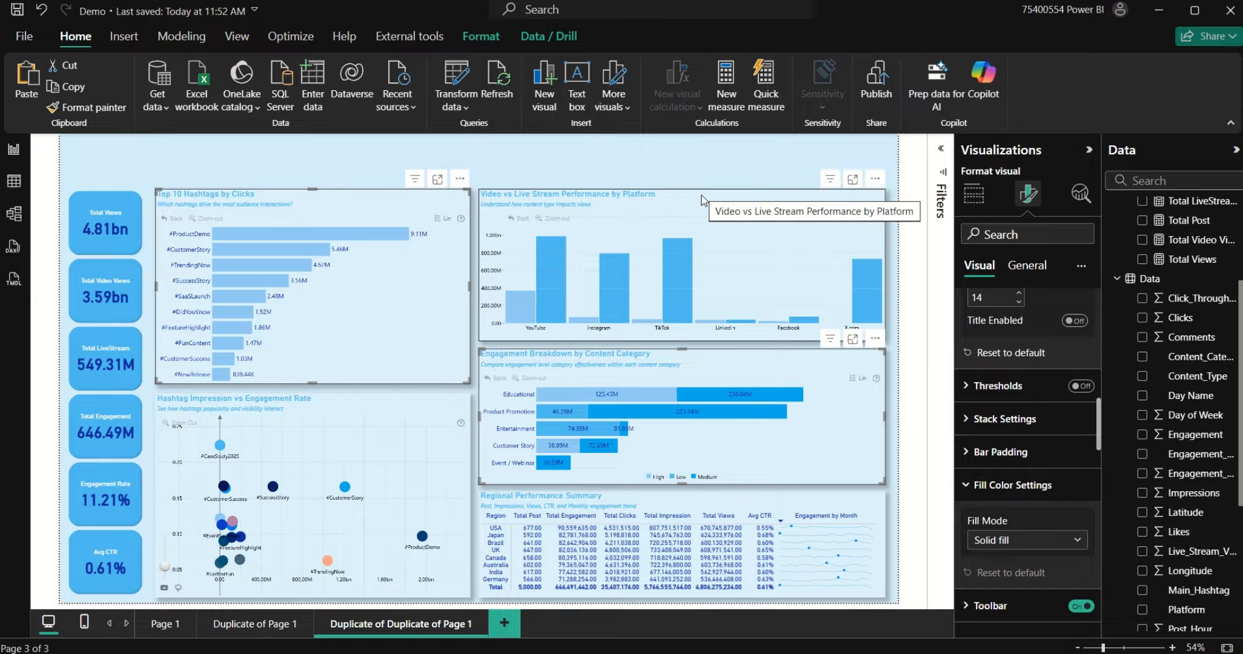
# Step: Apply the Gradient to a derived color fill mode to the Video vs Live Stream Performance chart
pyautogui.click(703, 195)
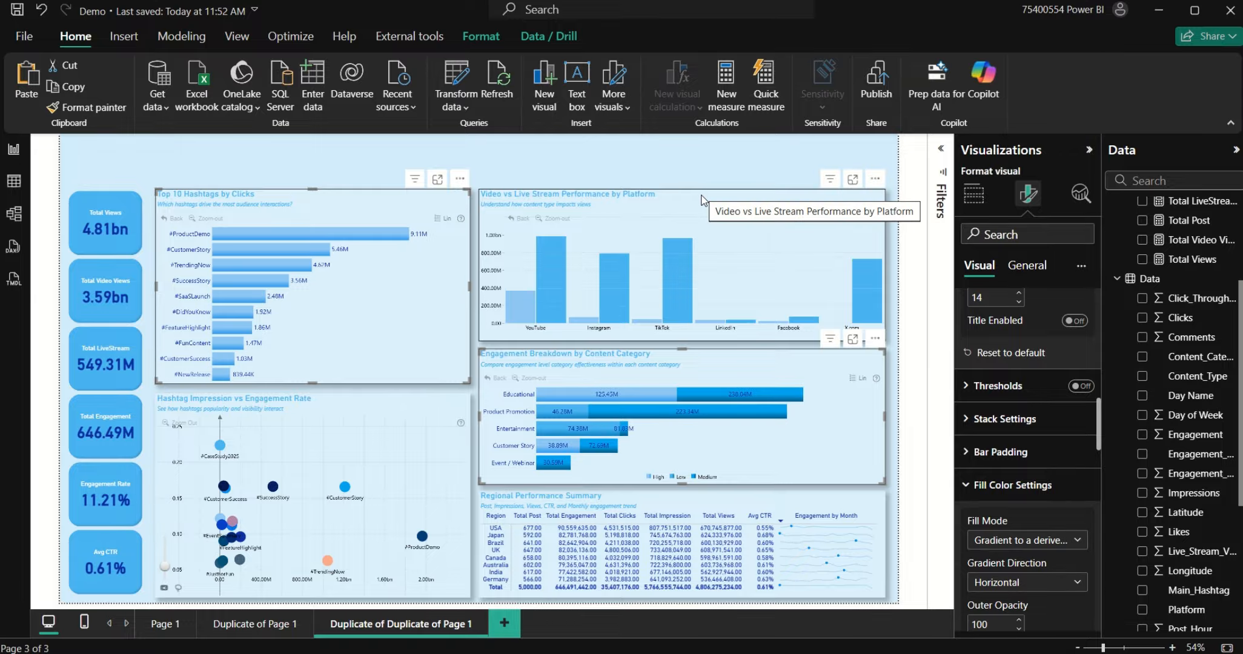
pyautogui.click(1033, 540)
pyautogui.click(742, 276)
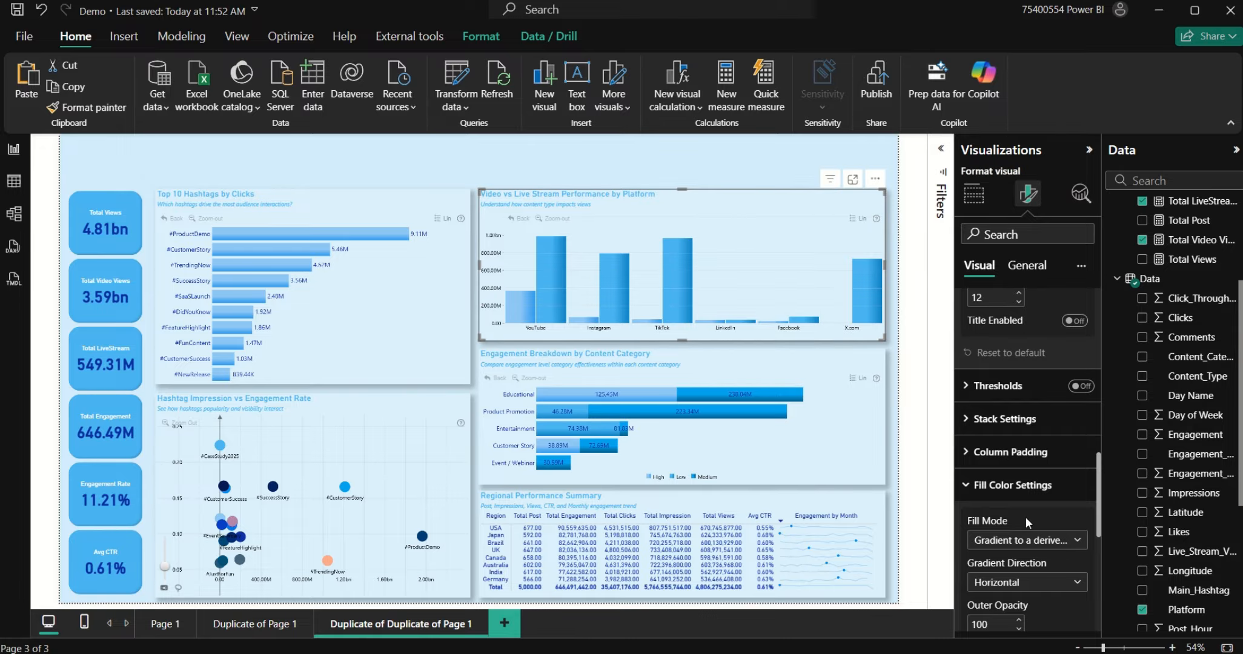
pyautogui.click(1011, 485)
# Step: Turn on customized value labels for Series 1 (Total LiveStream) in the Video vs Live Stream chart
pyautogui.scroll(-1, 1040, 536)
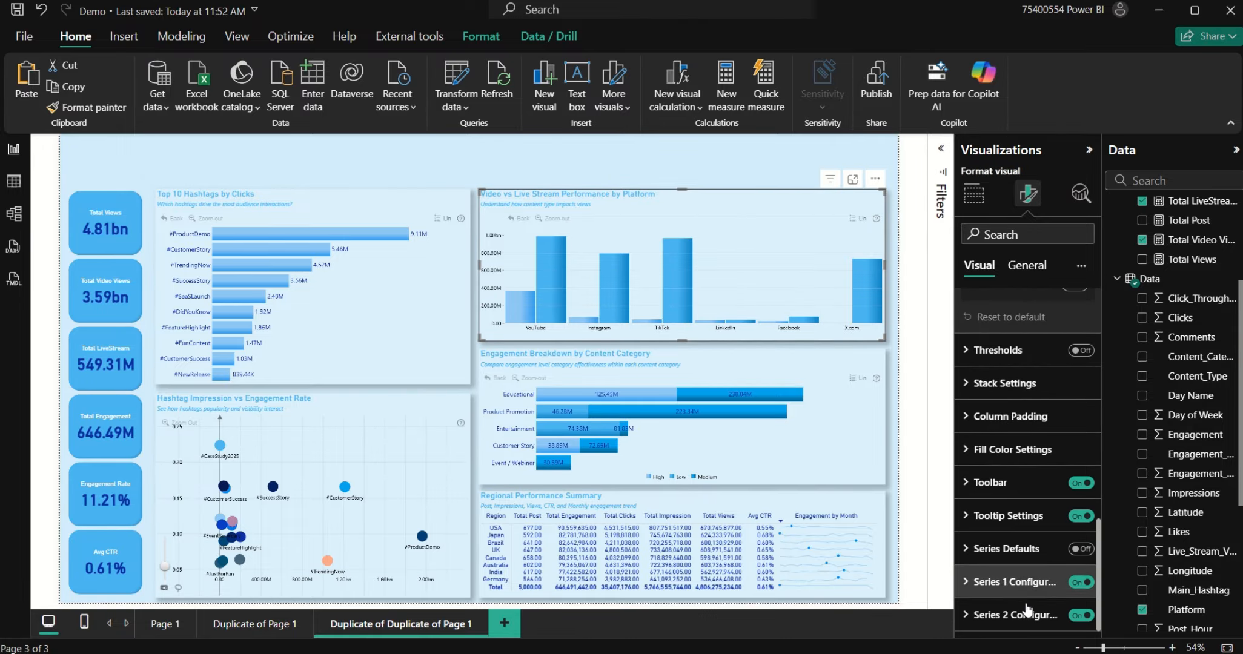
pyautogui.click(1037, 583)
pyautogui.scroll(-3, 1037, 585)
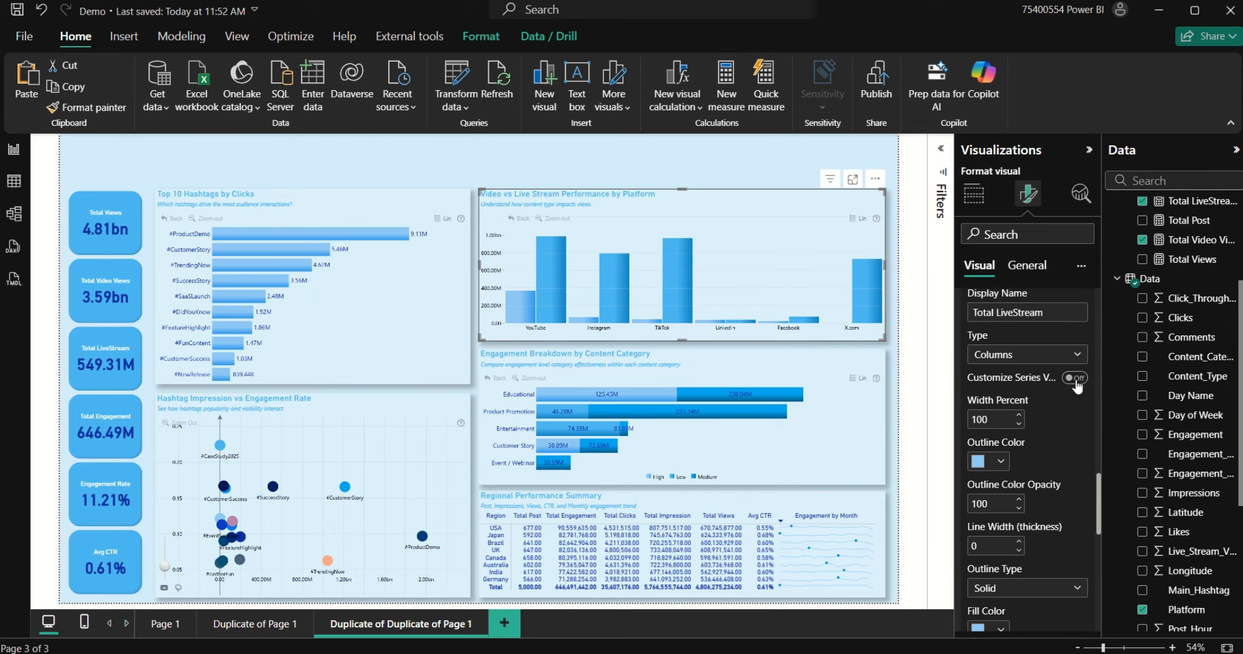
pyautogui.scroll(-4, 1030, 460)
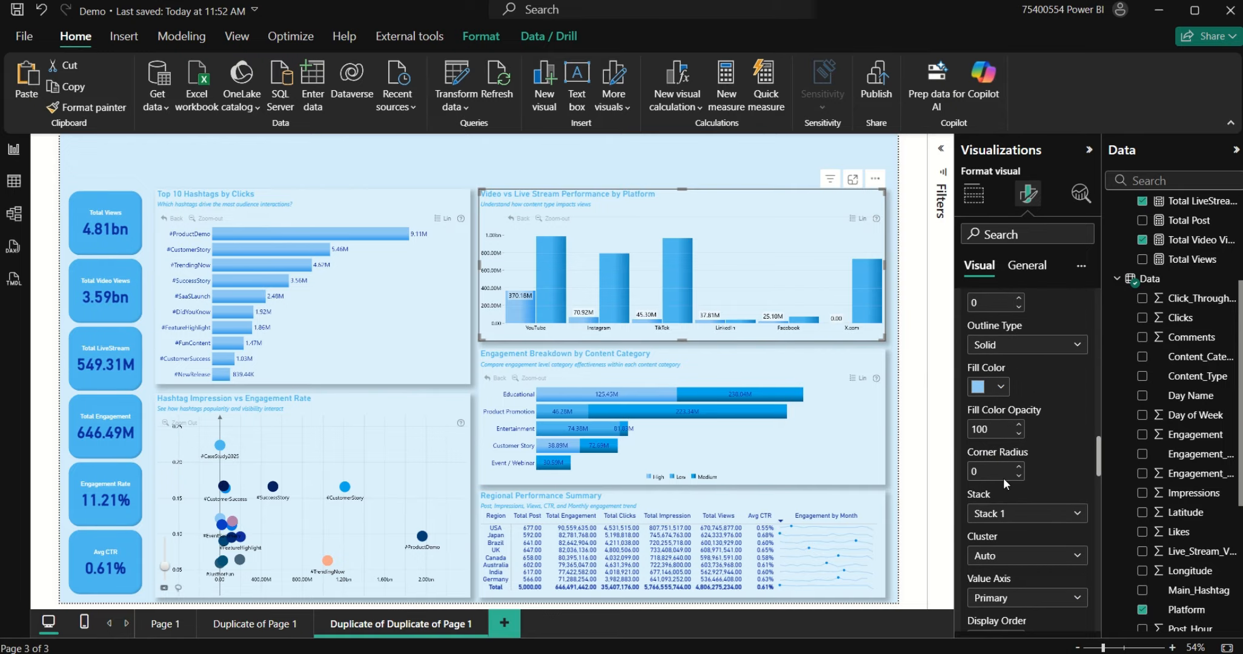
pyautogui.scroll(-5, 1011, 531)
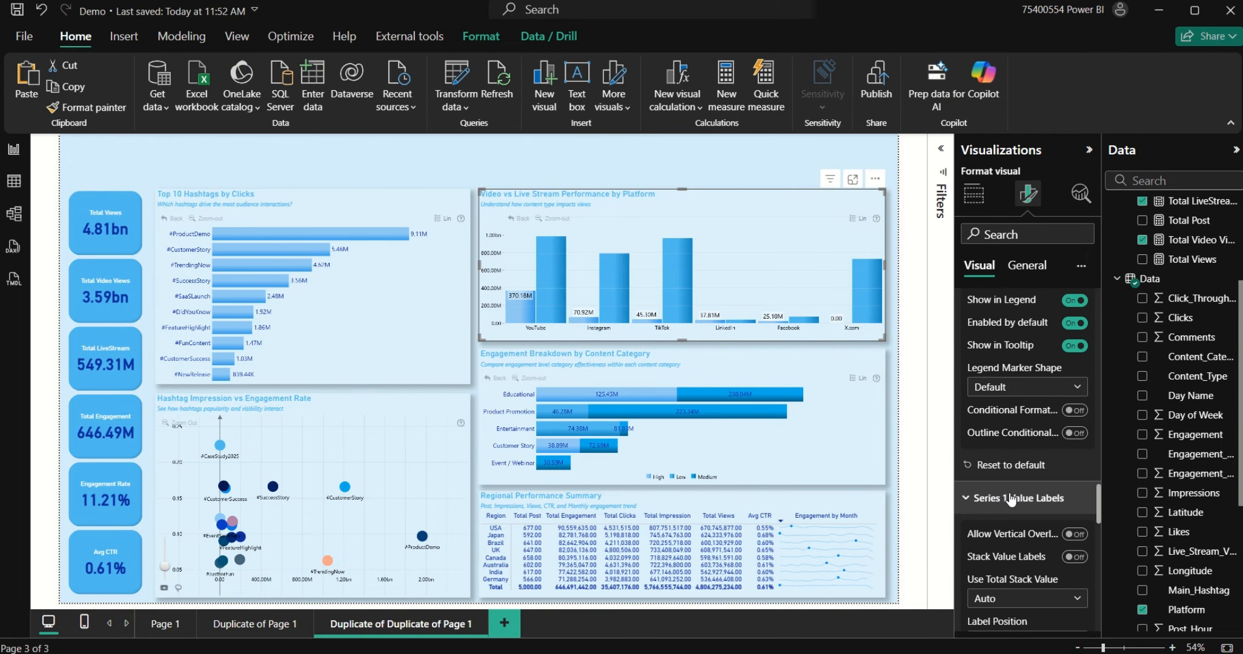
# Step: Set the label position of the Series 1 value labels to Outside
pyautogui.click(1023, 498)
pyautogui.click(1025, 579)
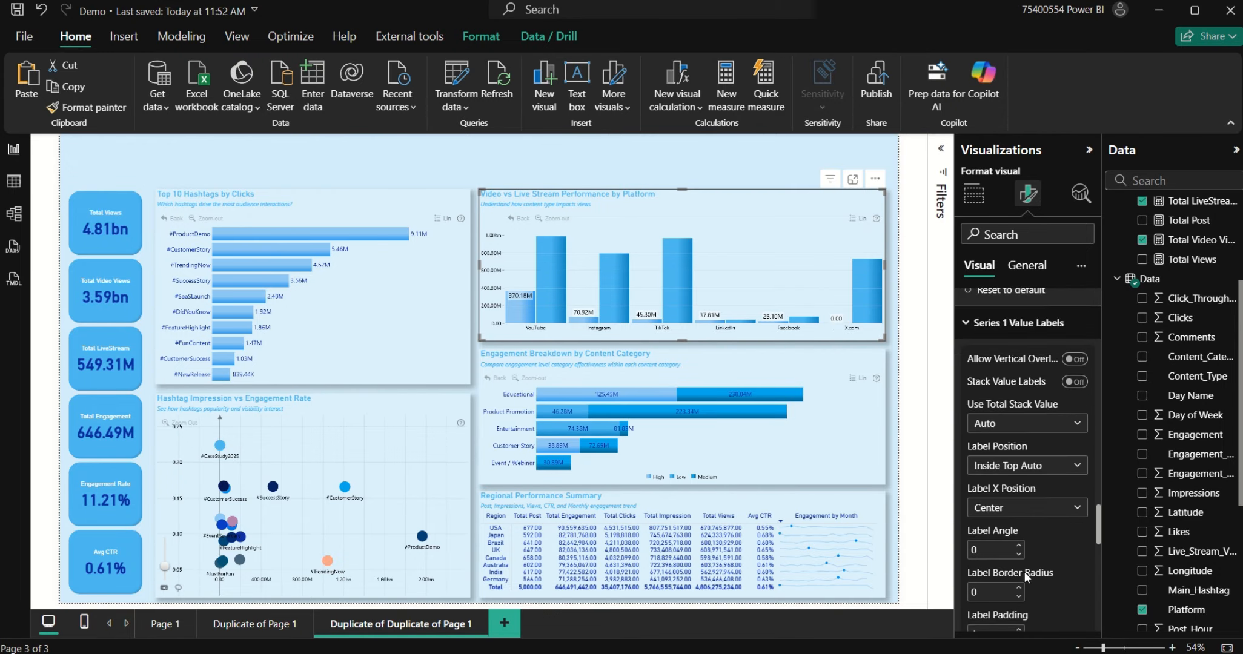
pyautogui.scroll(-1, 1030, 485)
pyautogui.click(1034, 404)
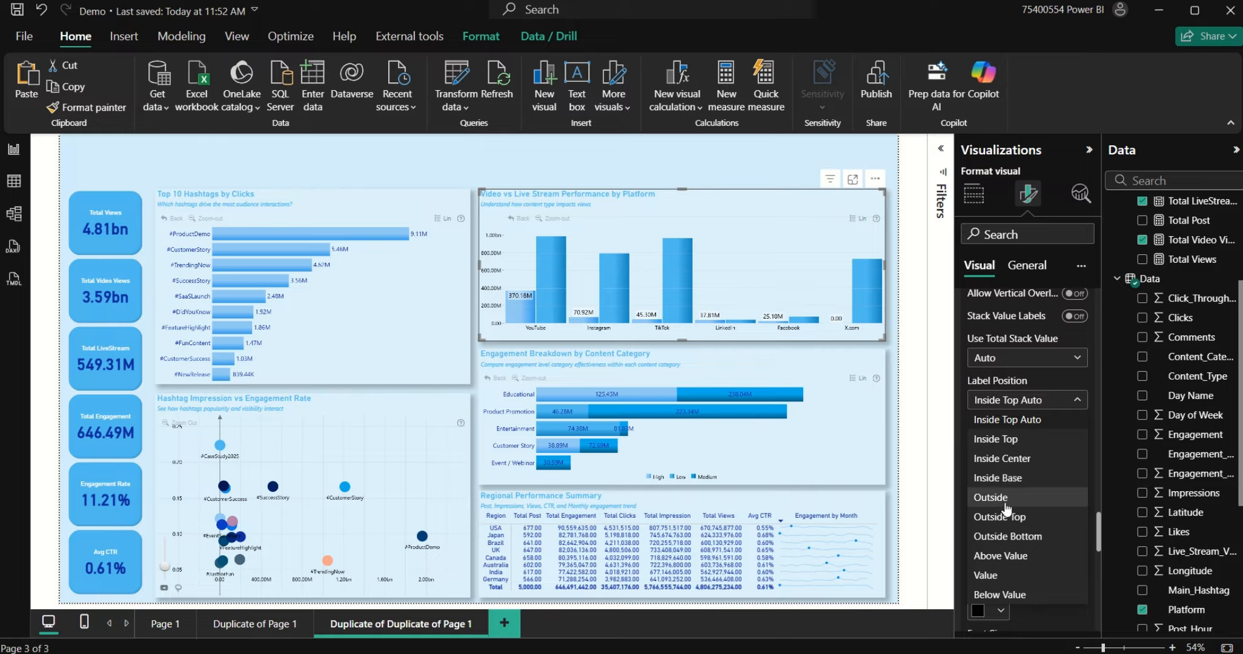
pyautogui.click(1007, 500)
# Step: Format the Series 1 value labels with a dark blue font and background and background line opacity of 0
pyautogui.scroll(-3, 993, 546)
pyautogui.click(985, 442)
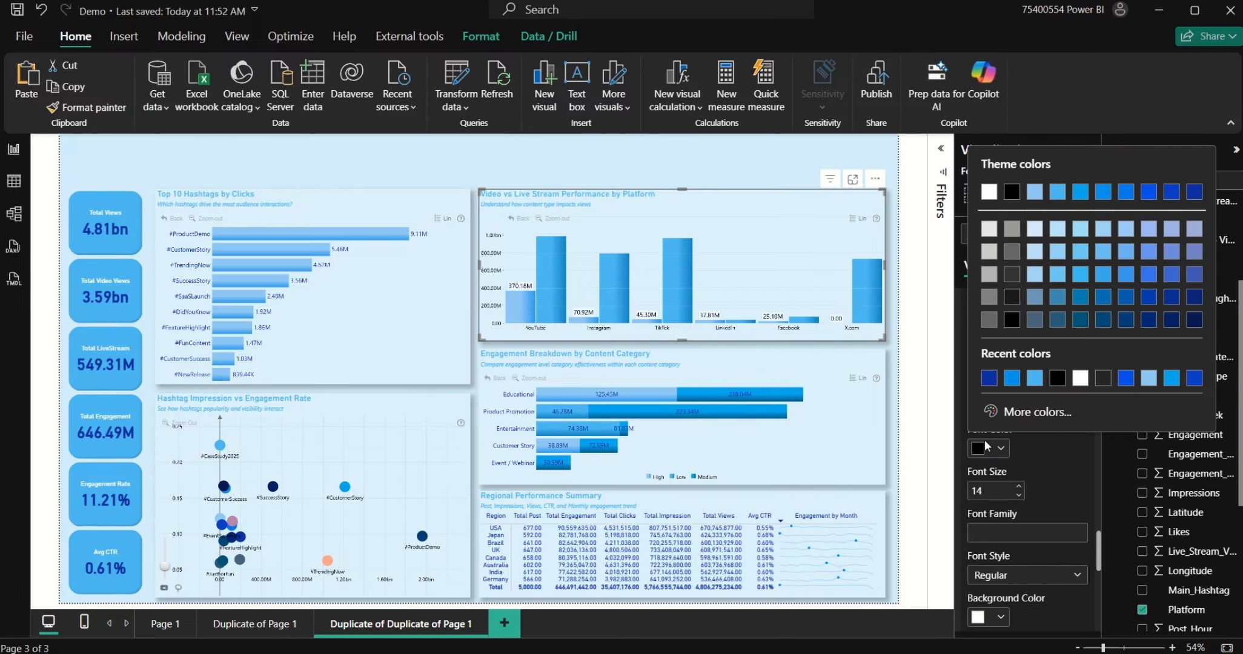
pyautogui.click(1049, 385)
pyautogui.scroll(-1, 991, 565)
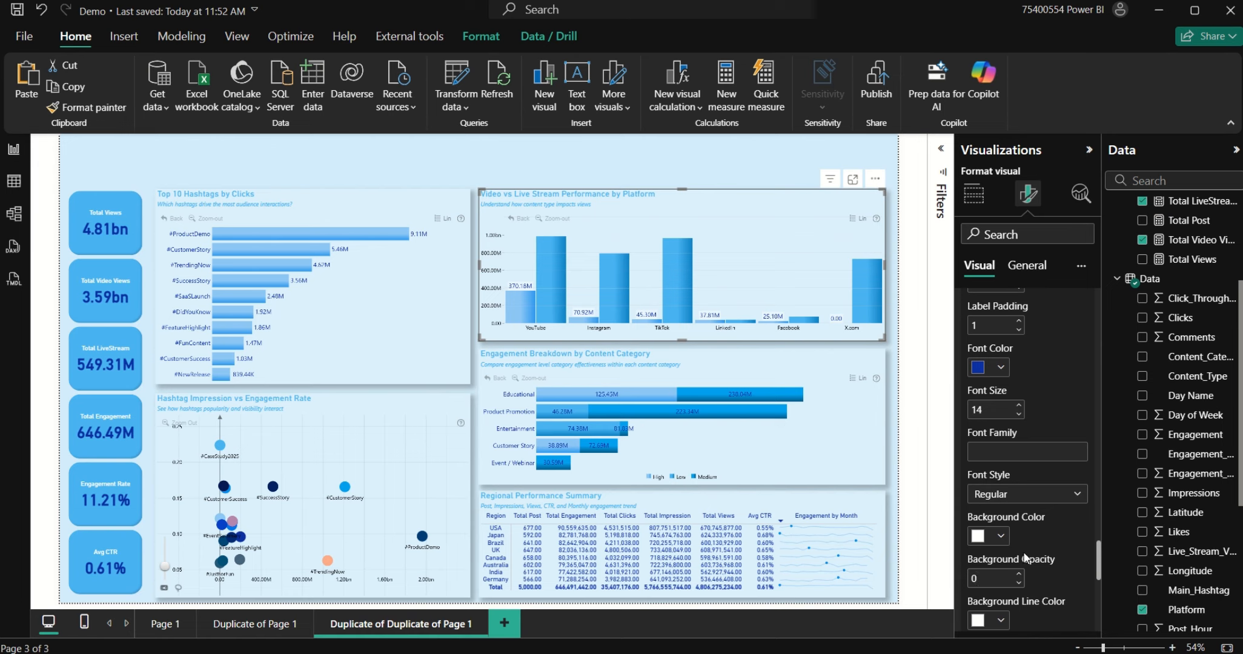
pyautogui.scroll(-2, 1010, 554)
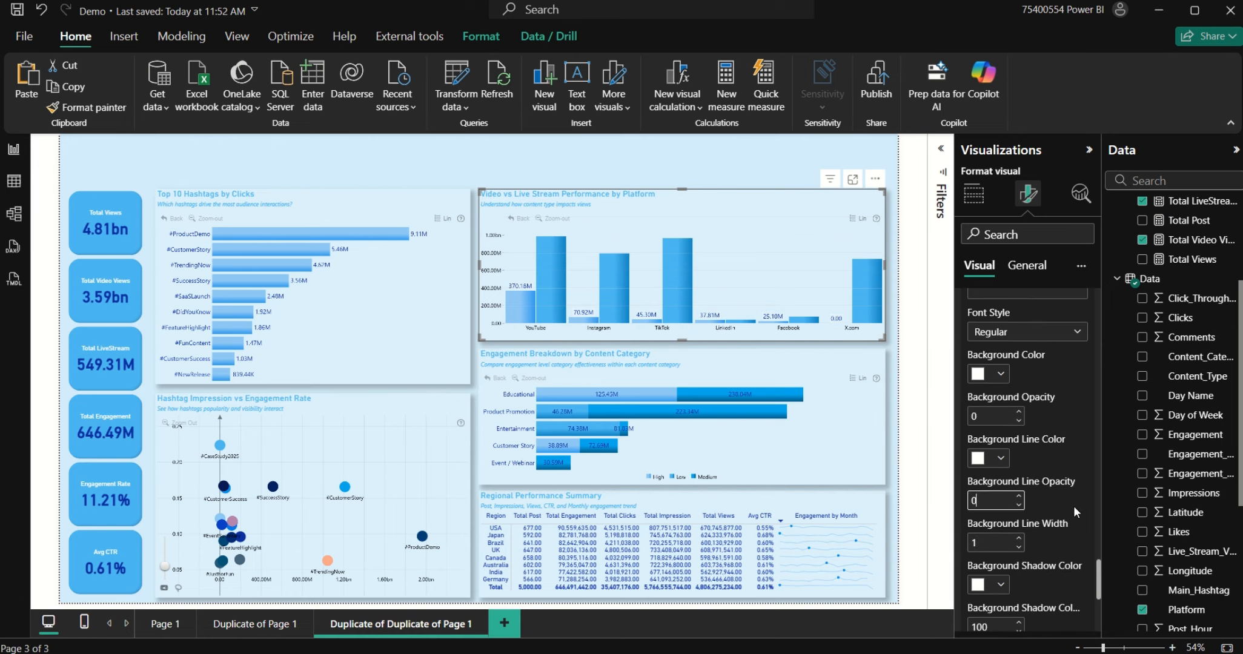
pyautogui.scroll(-3, 1048, 557)
pyautogui.scroll(-1, 1008, 537)
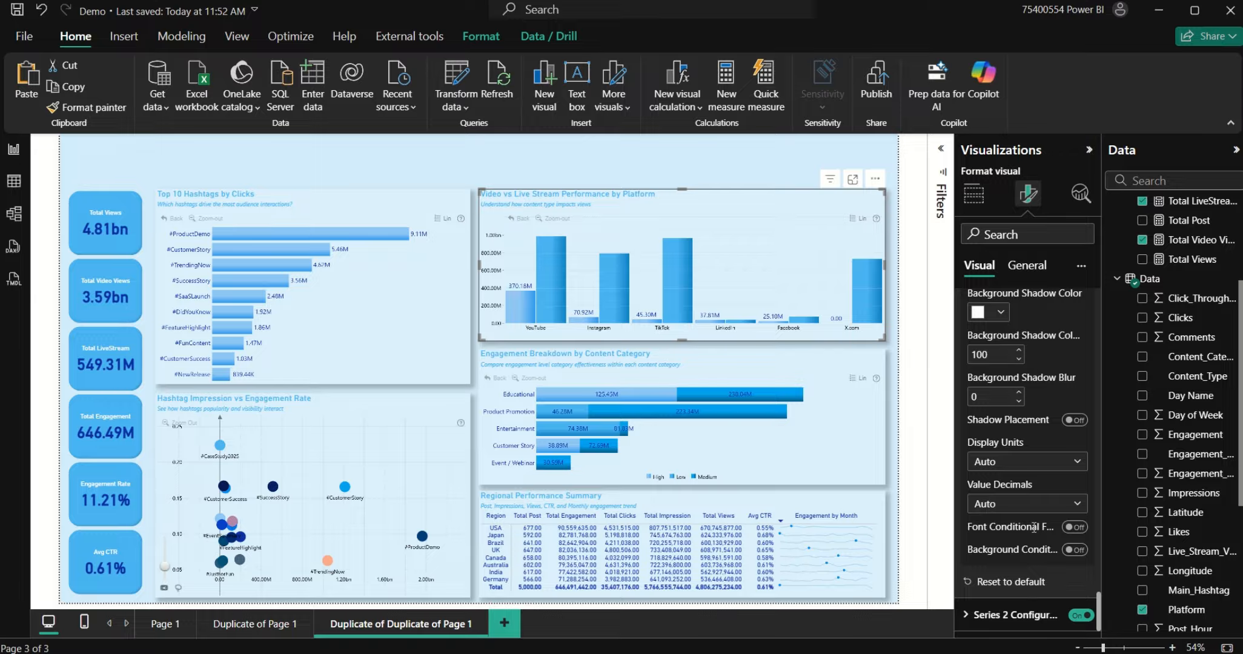
# Step: Turn on customized value labels for Series 2 (Total Video Views) in the Video vs Live Stream chart
pyautogui.click(1018, 615)
pyautogui.scroll(-3, 1030, 607)
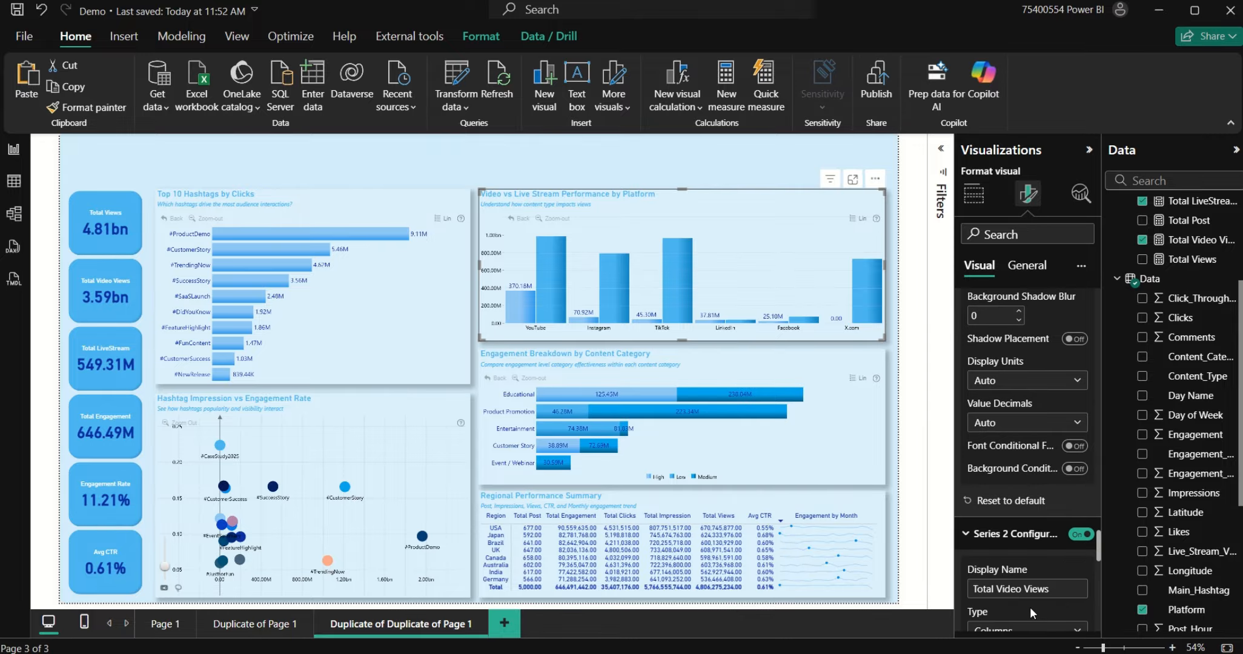
pyautogui.click(1076, 492)
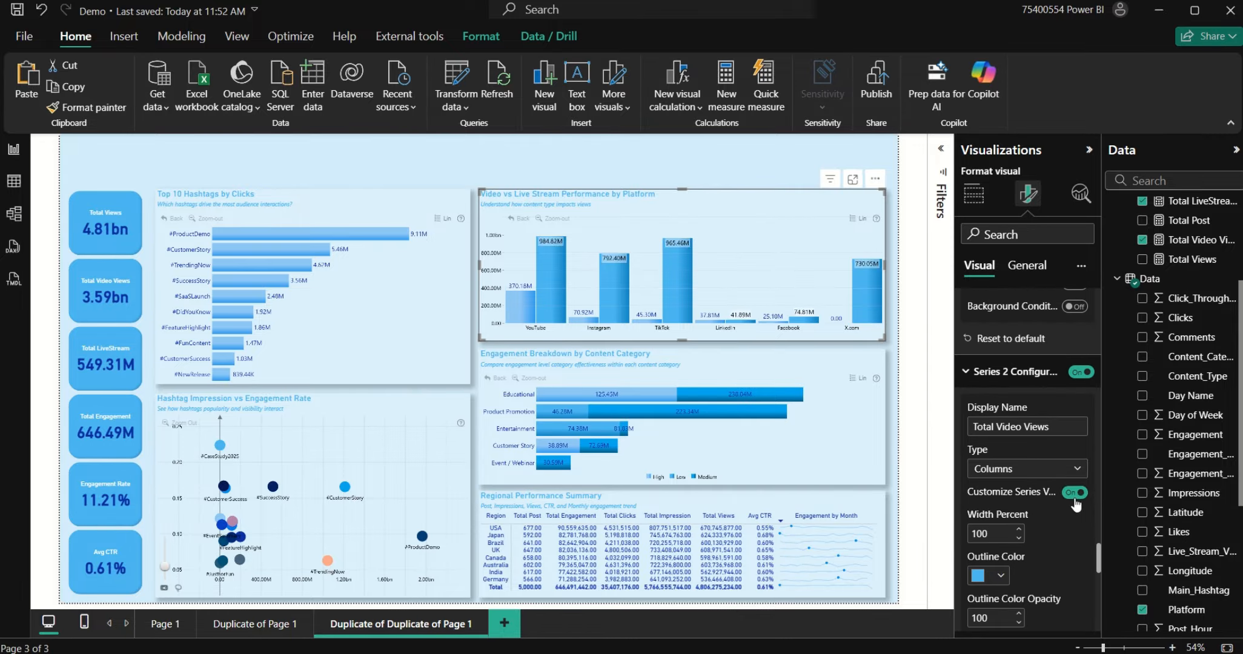
pyautogui.scroll(-8, 1063, 530)
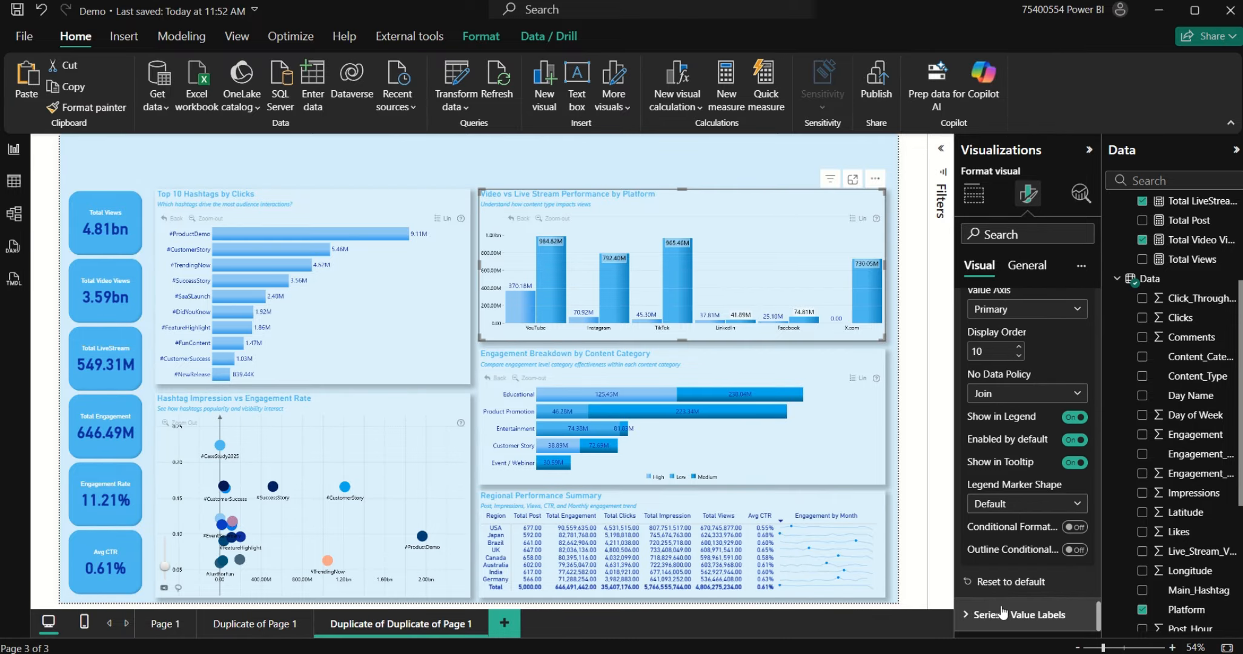
# Step: Set the label position of the Series 2 value labels to Outside
pyautogui.click(1003, 613)
pyautogui.scroll(-5, 1026, 535)
pyautogui.click(1040, 355)
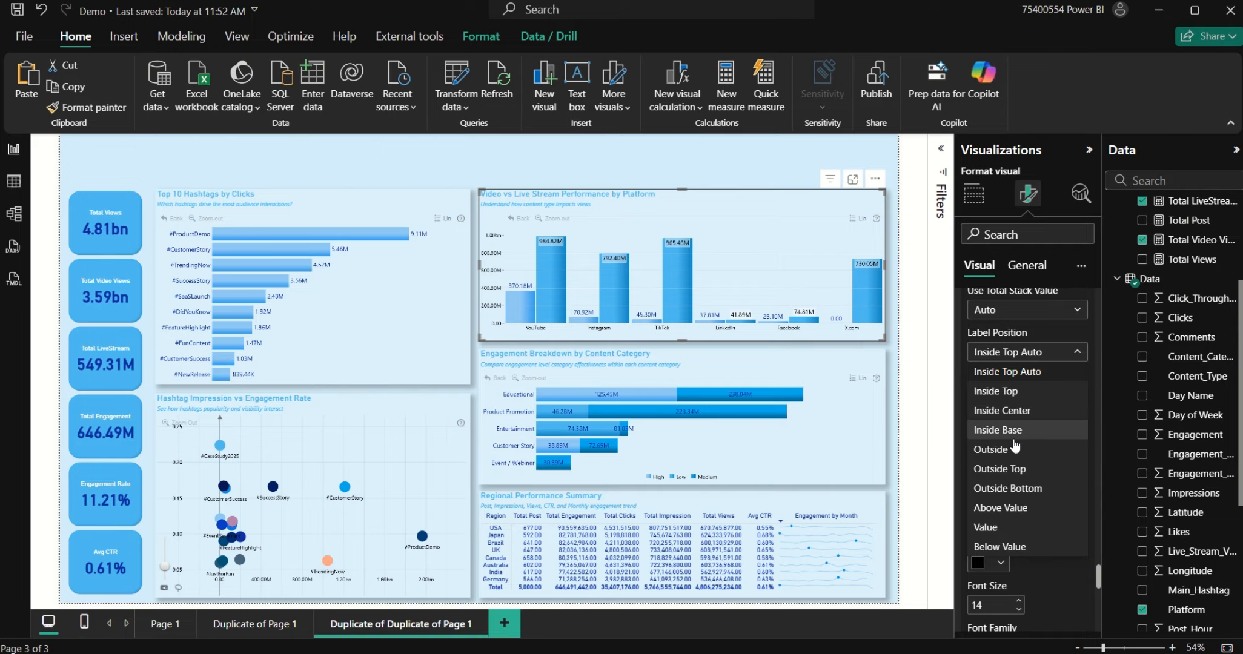
pyautogui.click(1029, 412)
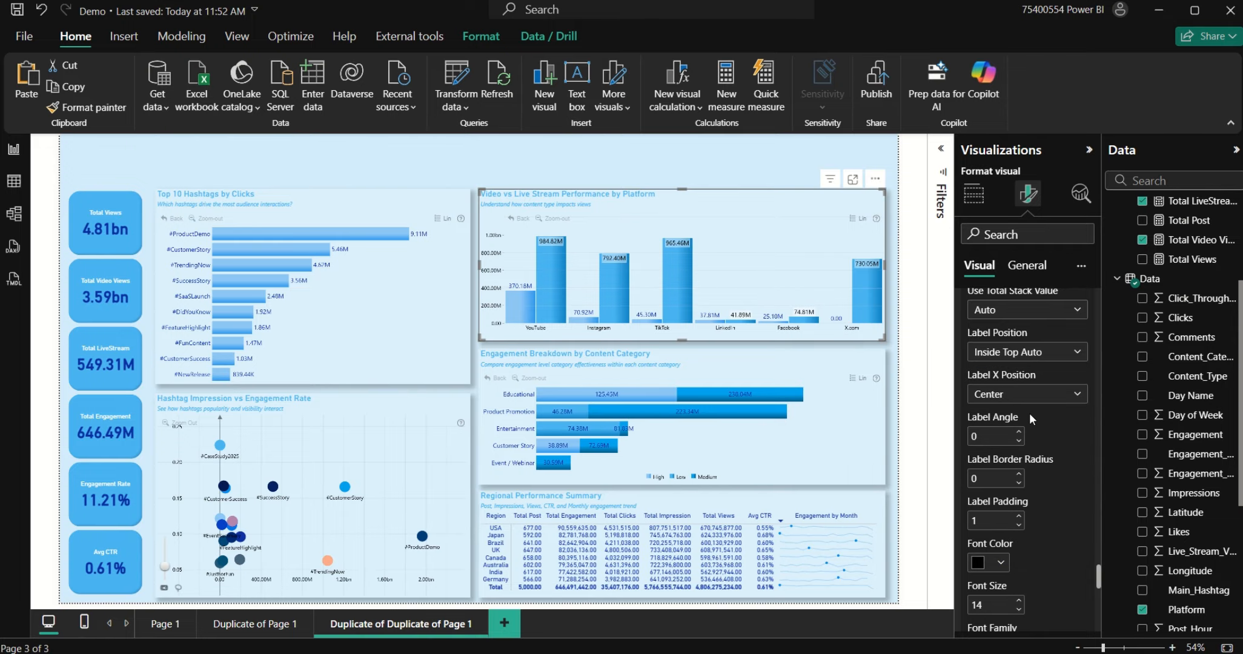
# Step: Format the Series 2 value labels with a dark blue font and background and background line opacity of 0
pyautogui.click(991, 563)
pyautogui.click(988, 494)
pyautogui.scroll(-5, 1005, 510)
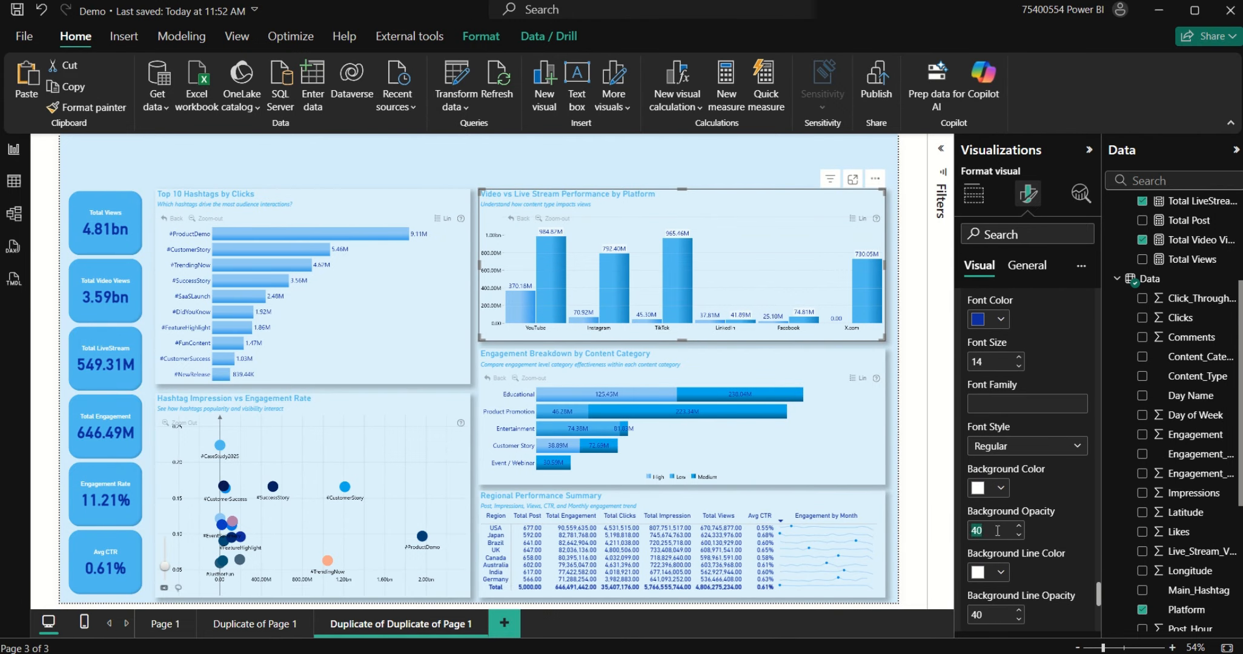
pyautogui.doubleClick(993, 617)
pyautogui.write('0')
pyautogui.scroll(-3, 1069, 566)
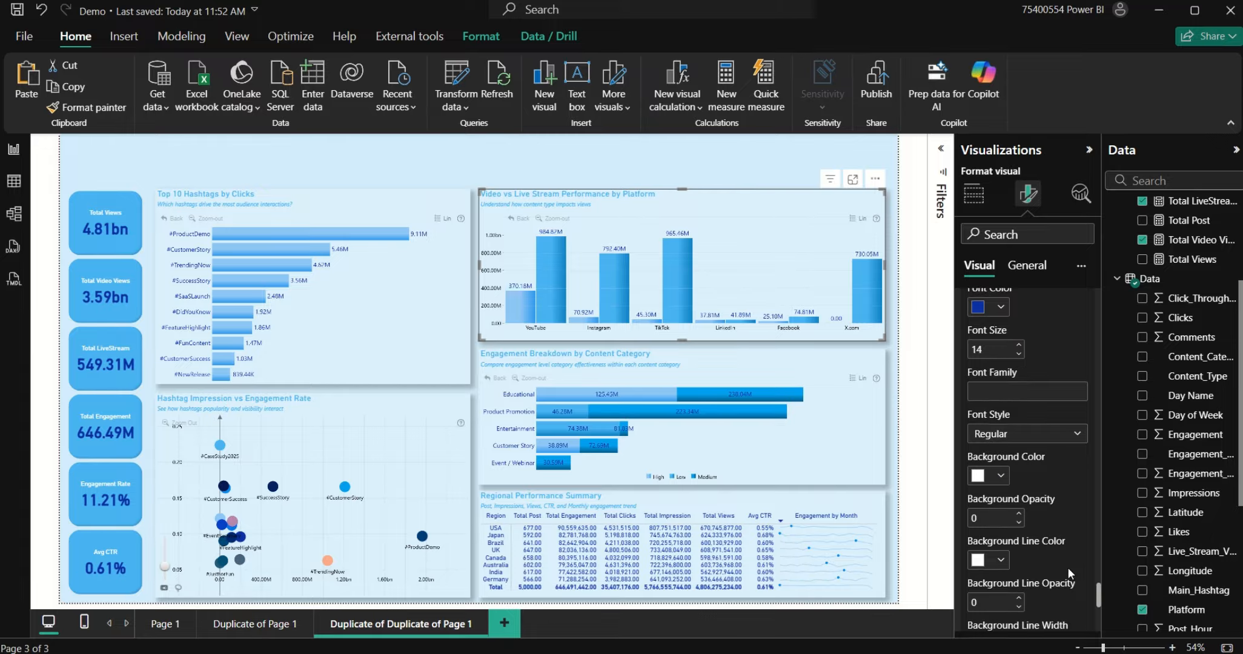
pyautogui.scroll(-3, 1039, 501)
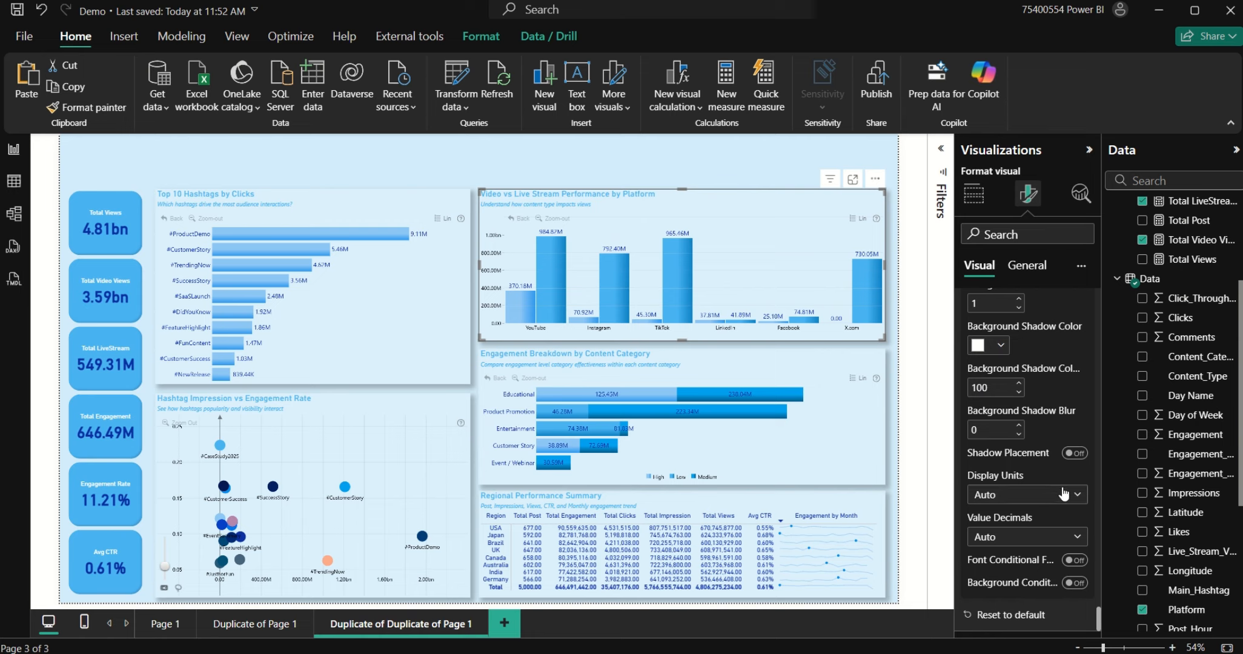
# Step: Turn off the primary Y-axis of the Video vs Live Stream Performance chart and collapse its X-axis settings
pyautogui.scroll(-15, 1064, 494)
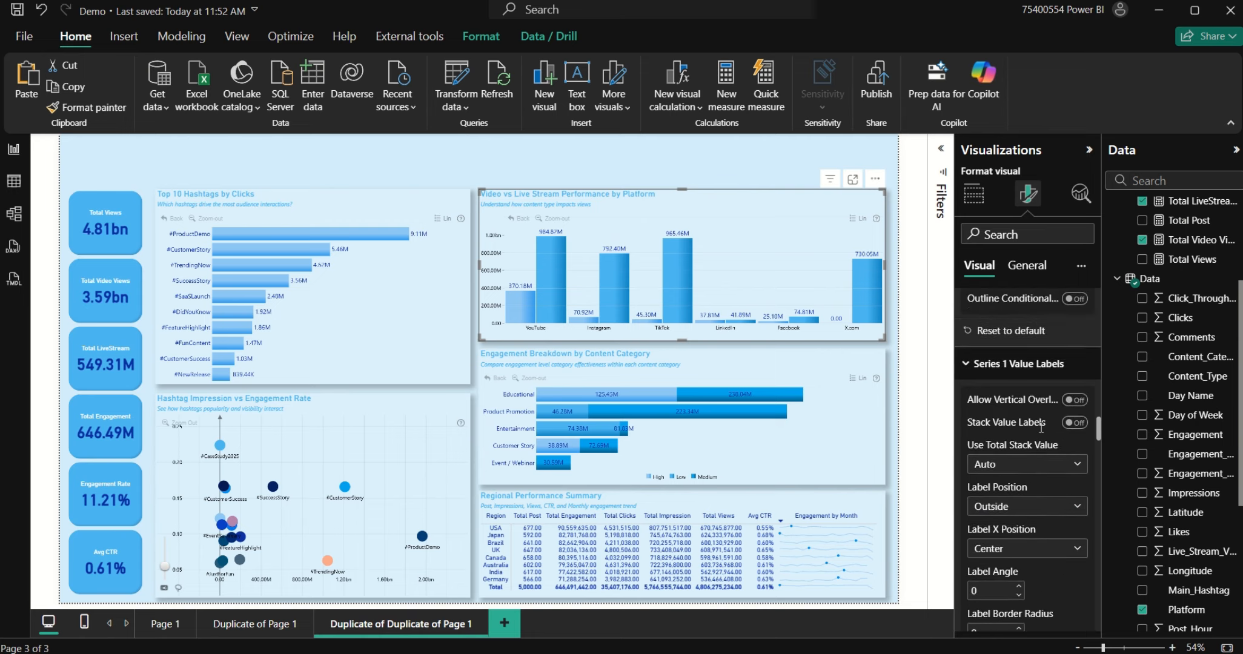
pyautogui.scroll(15, 1030, 432)
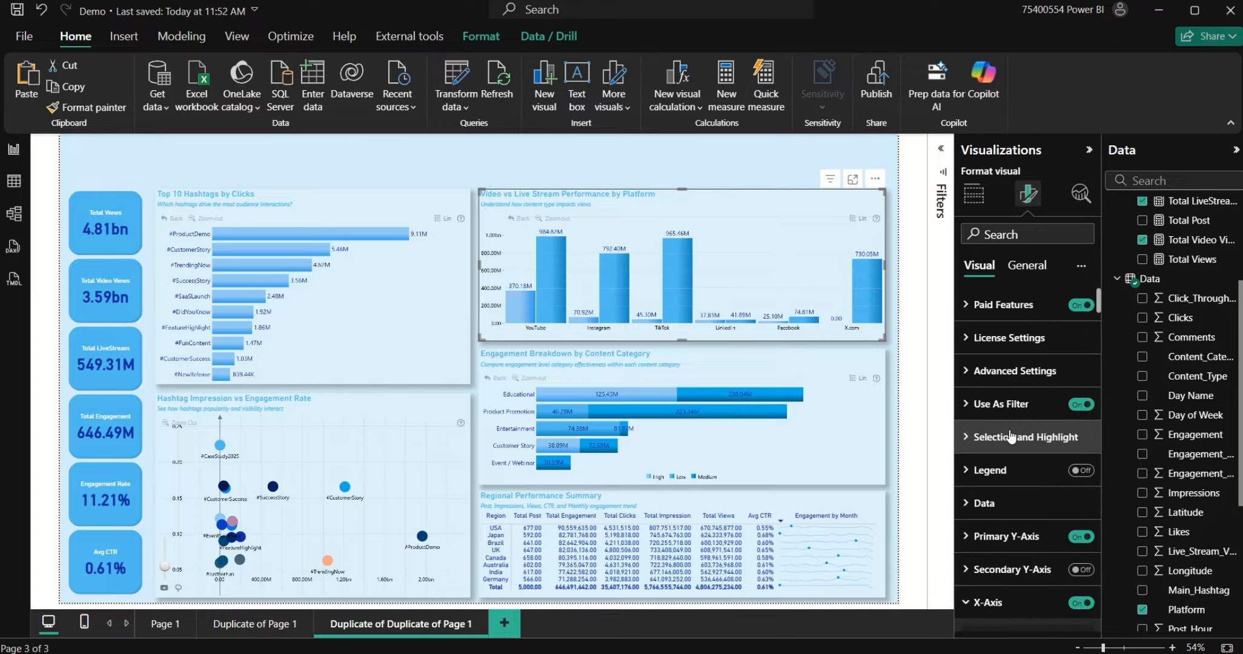
pyautogui.click(1080, 538)
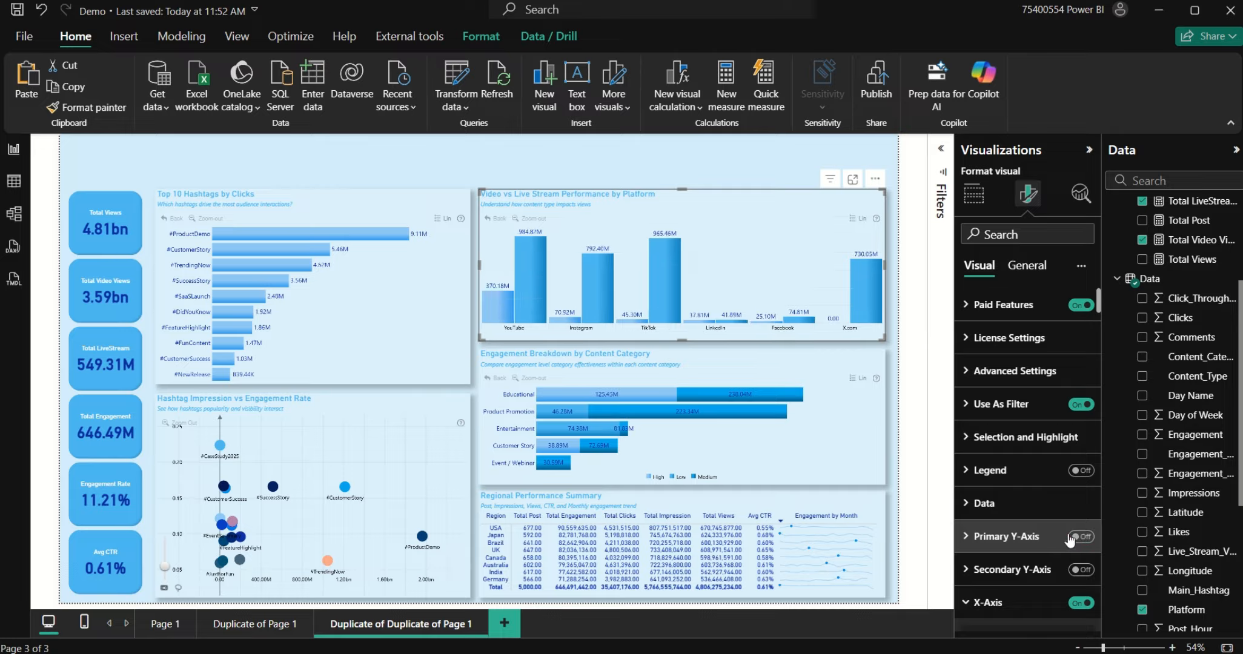
pyautogui.click(1039, 603)
pyautogui.scroll(-5, 1038, 599)
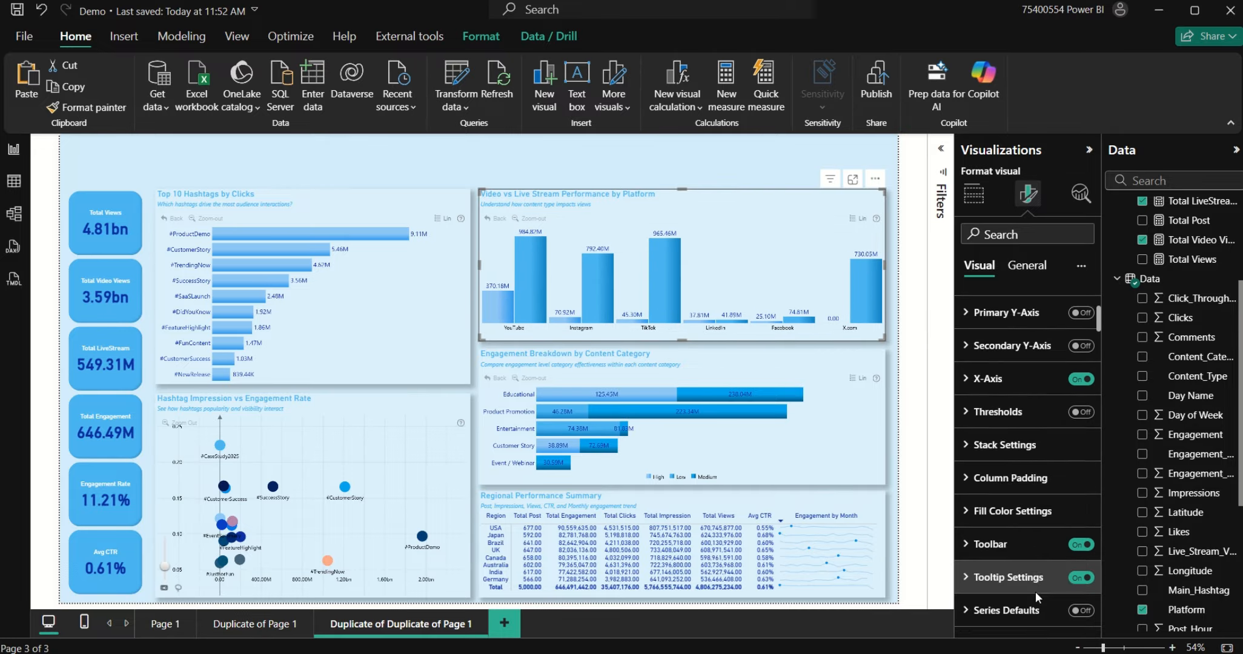
pyautogui.scroll(-4, 1013, 567)
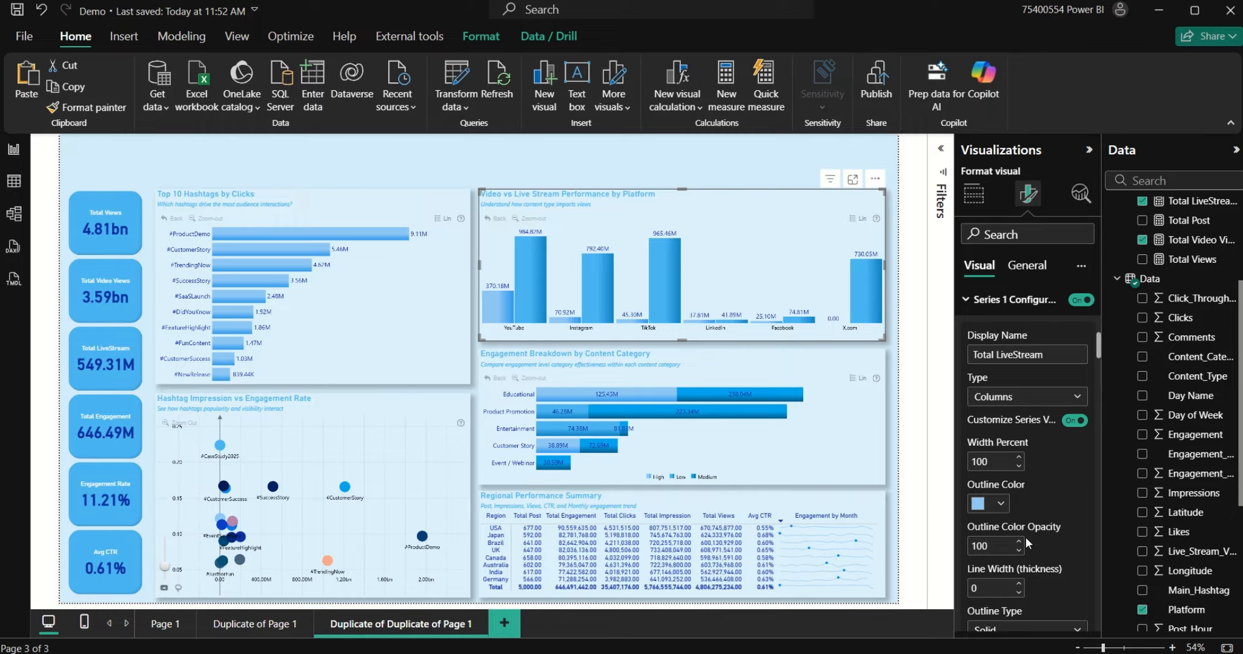
# Step: Set the X-axis labels of the Video vs Live Stream Performance chart to a dark blue font at size 14
pyautogui.scroll(-3, 1024, 541)
pyautogui.scroll(5, 1023, 509)
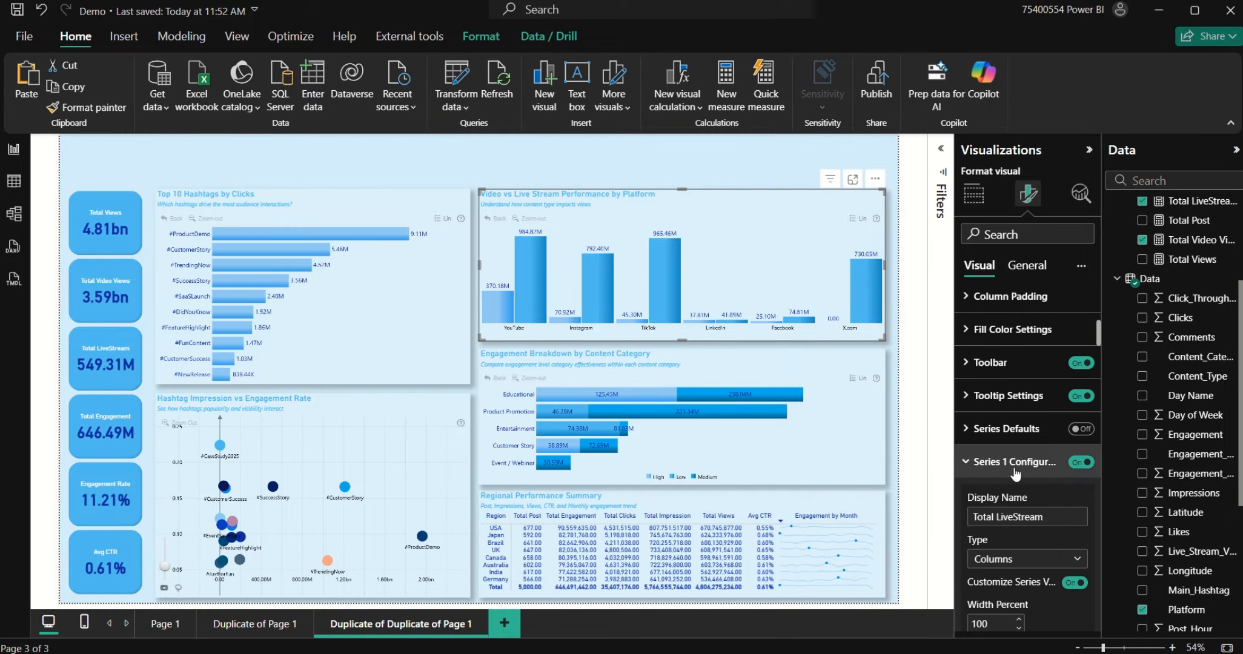
pyautogui.scroll(5, 1030, 458)
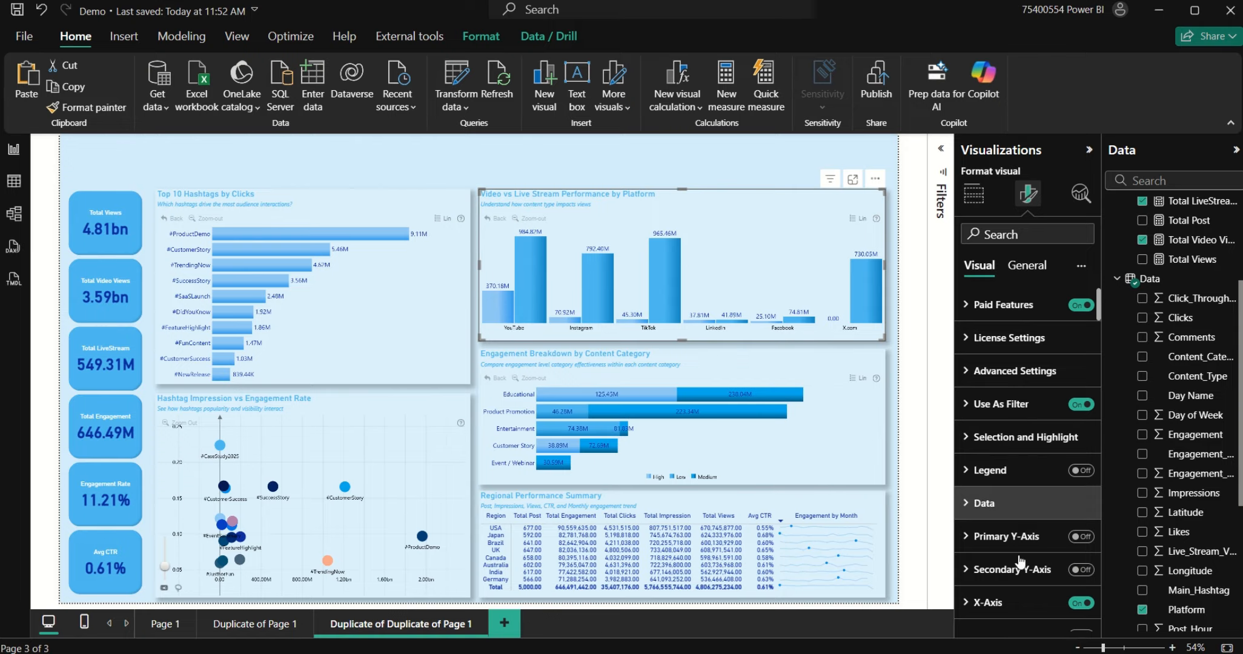
pyautogui.scroll(-5, 1006, 566)
pyautogui.click(999, 455)
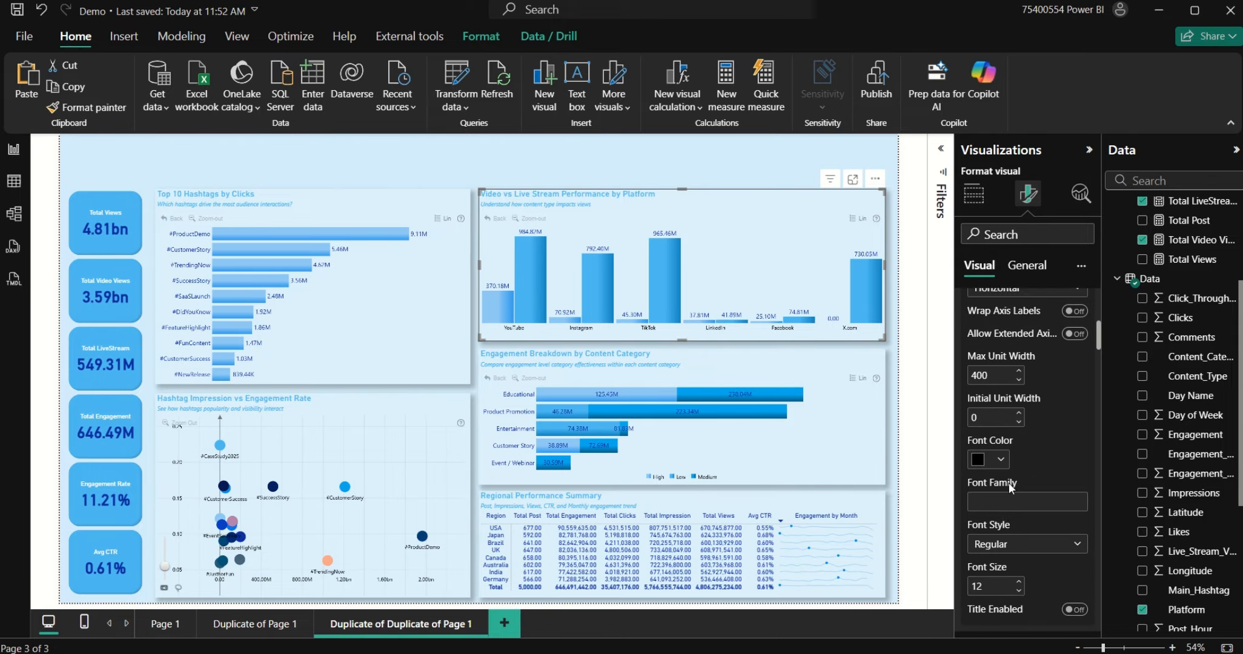
pyautogui.scroll(-2, 1009, 483)
pyautogui.click(988, 433)
pyautogui.click(989, 356)
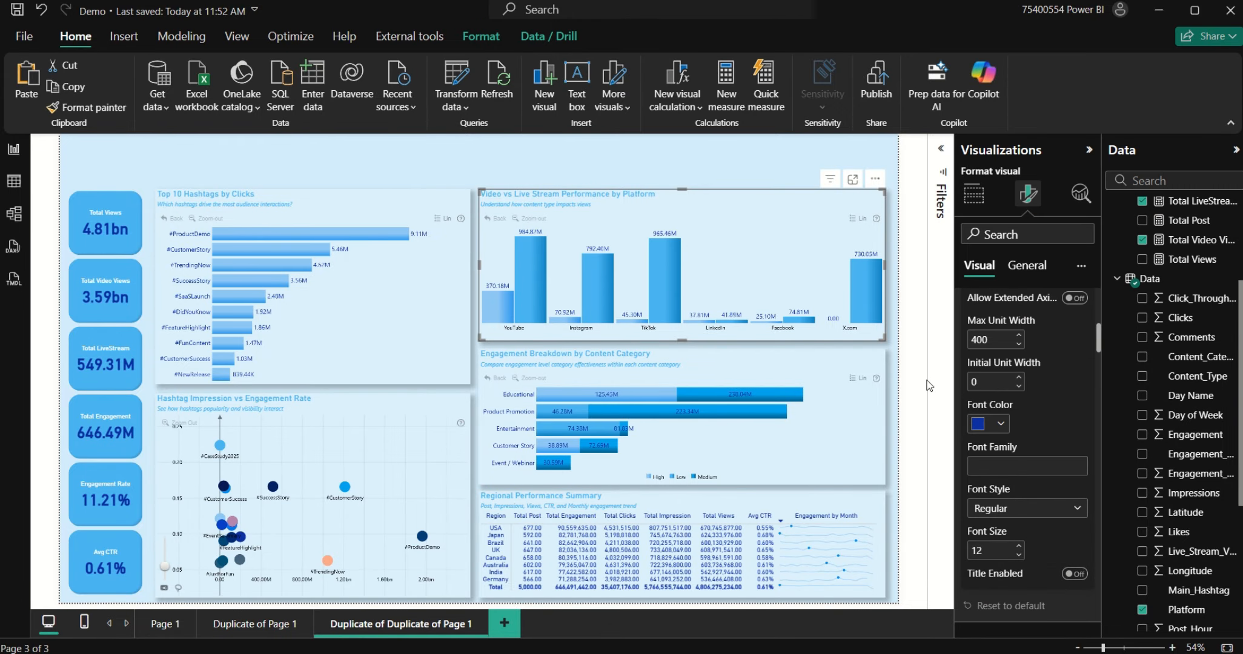
pyautogui.click(1019, 547)
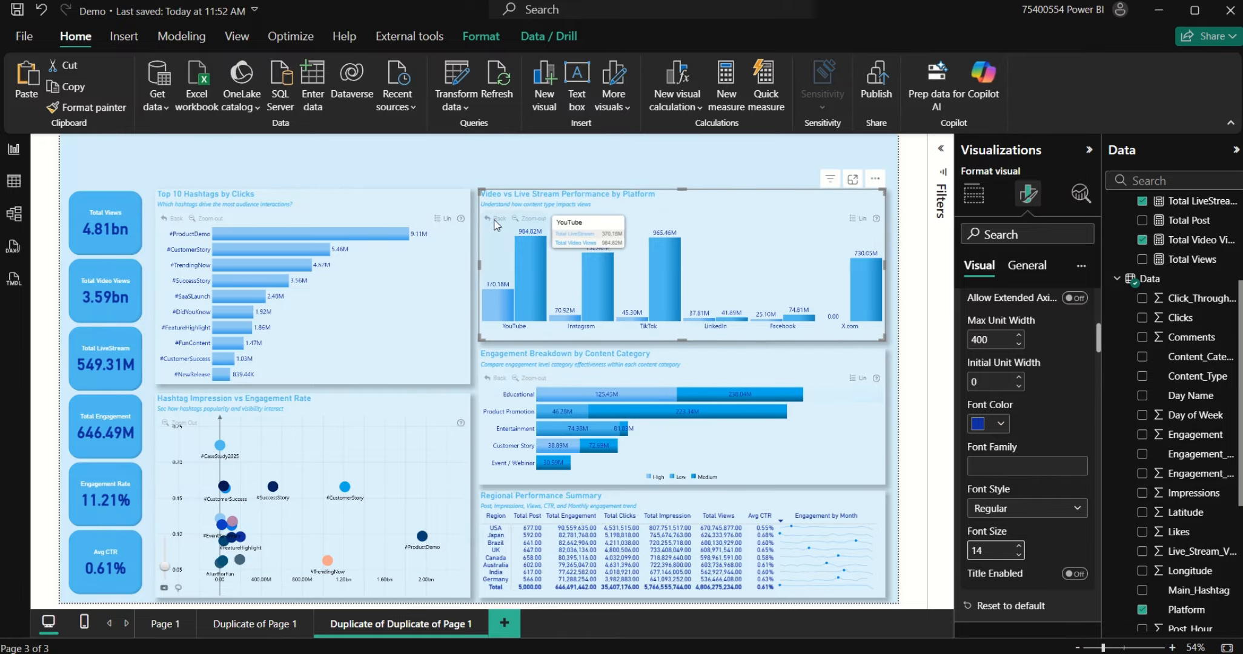
pyautogui.scroll(5, 1049, 439)
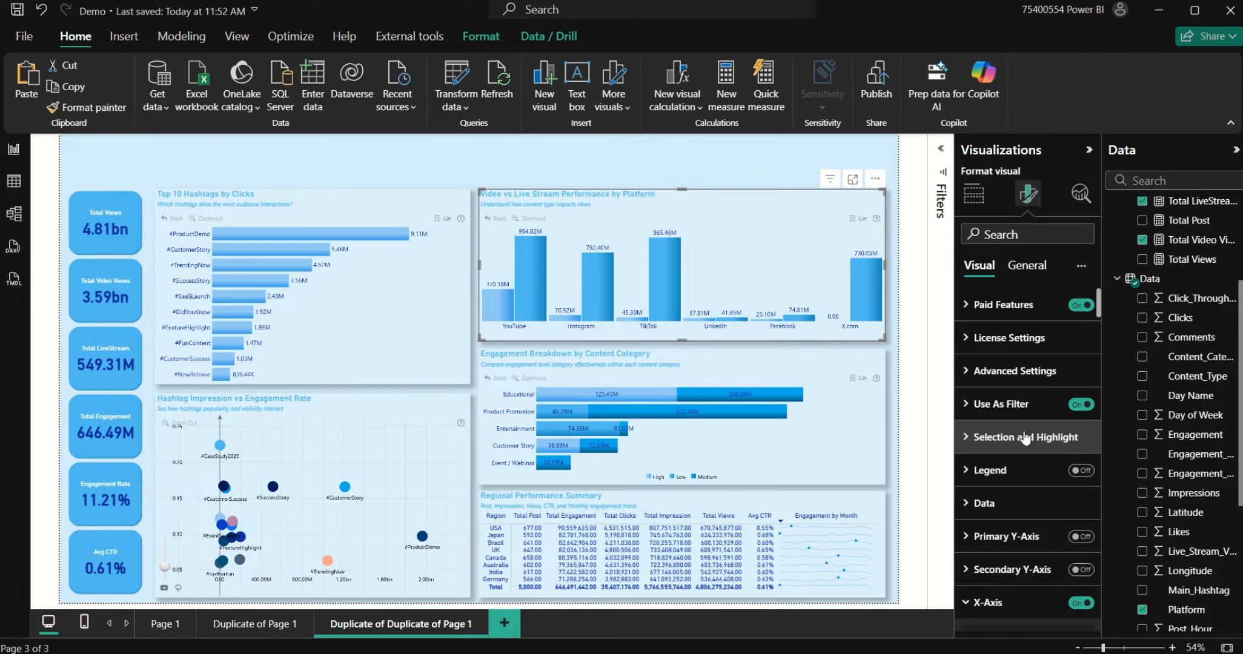
pyautogui.click(1015, 610)
# Step: Turn on the Video vs Live Stream chart's legend with Inline display mode, Top position and Right alignment
pyautogui.click(1086, 474)
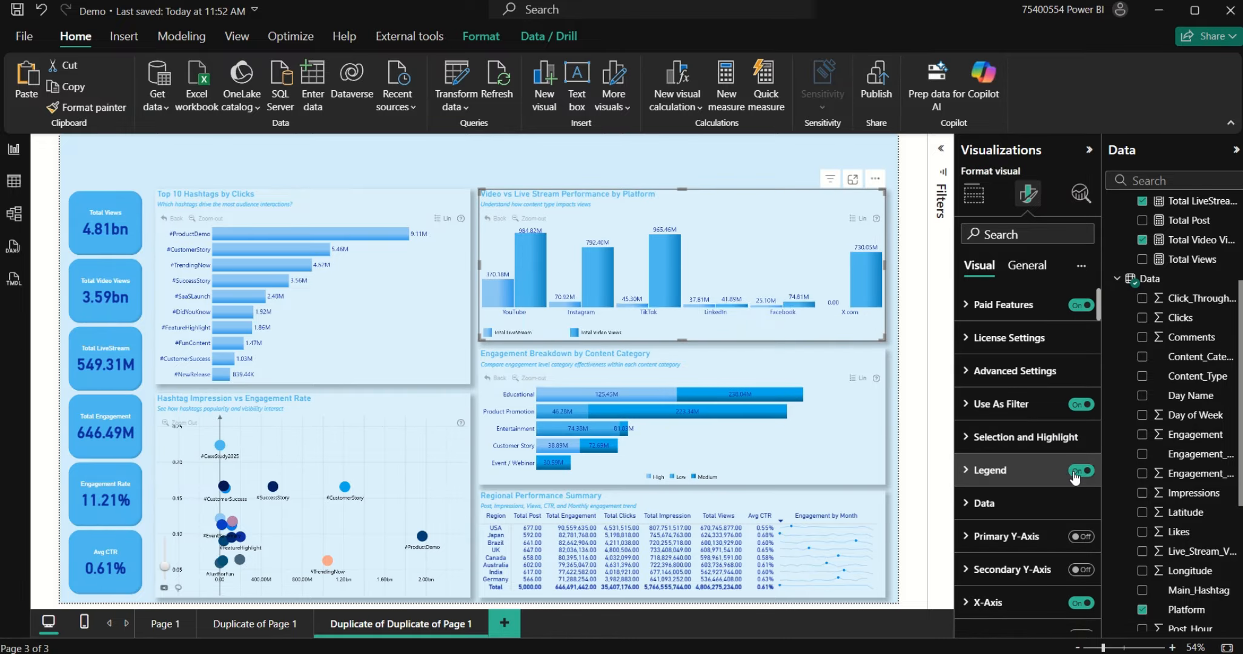
pyautogui.click(1024, 475)
pyautogui.click(1050, 526)
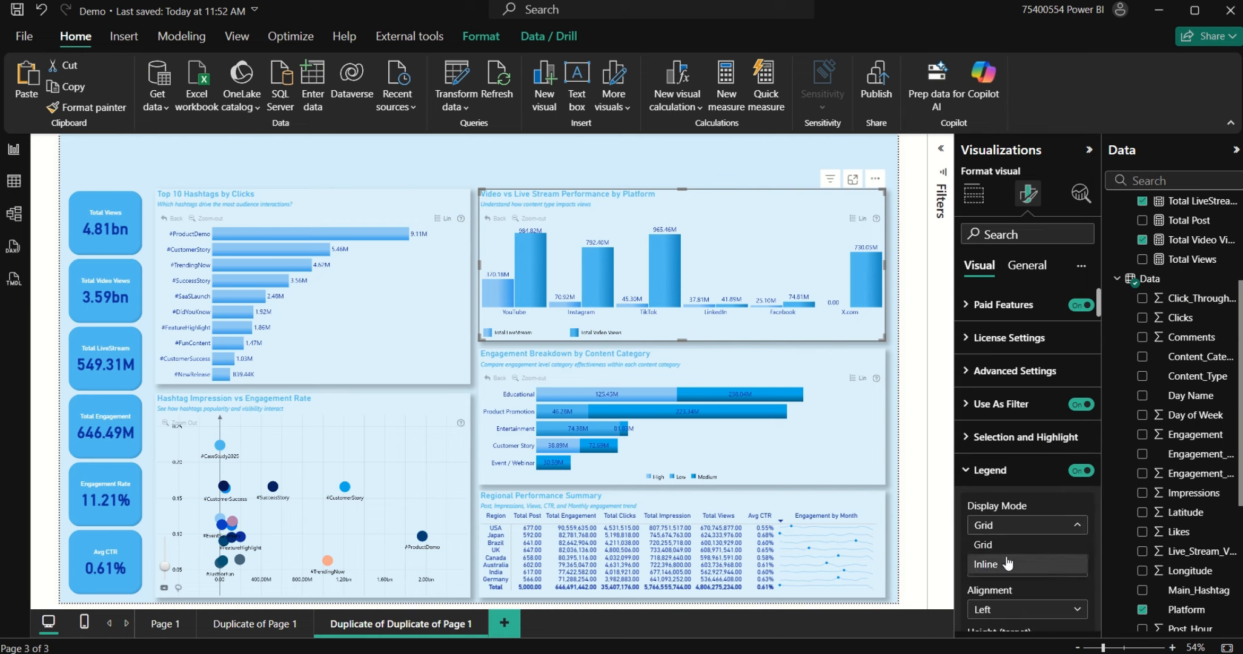
pyautogui.click(1008, 566)
pyautogui.click(1022, 569)
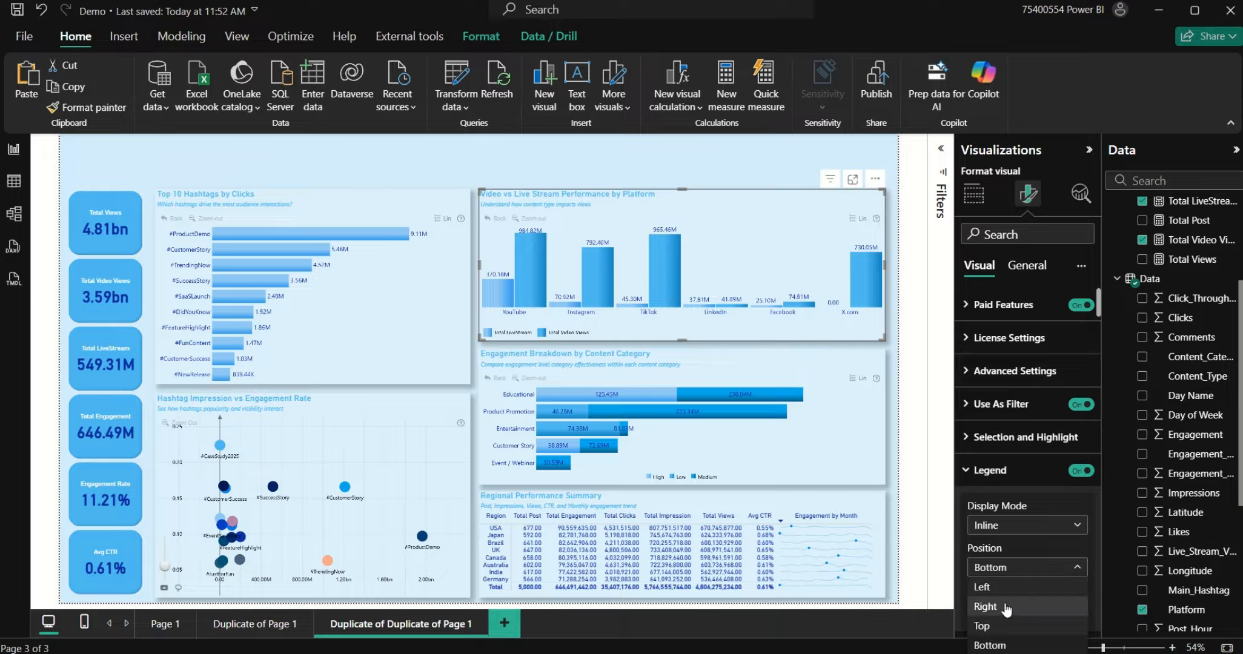
pyautogui.click(1042, 600)
pyautogui.click(1040, 605)
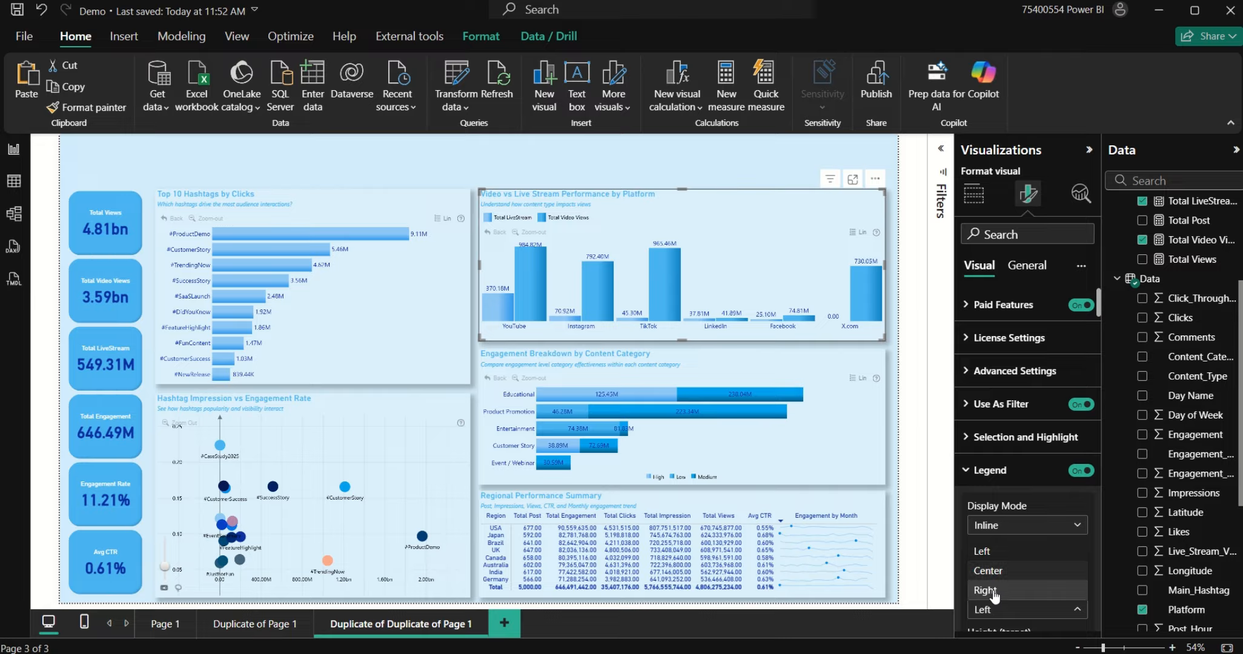
pyautogui.click(1000, 589)
# Step: Give the Video vs Live Stream chart's legend a dark blue font and a marker size of 10
pyautogui.scroll(-5, 1023, 583)
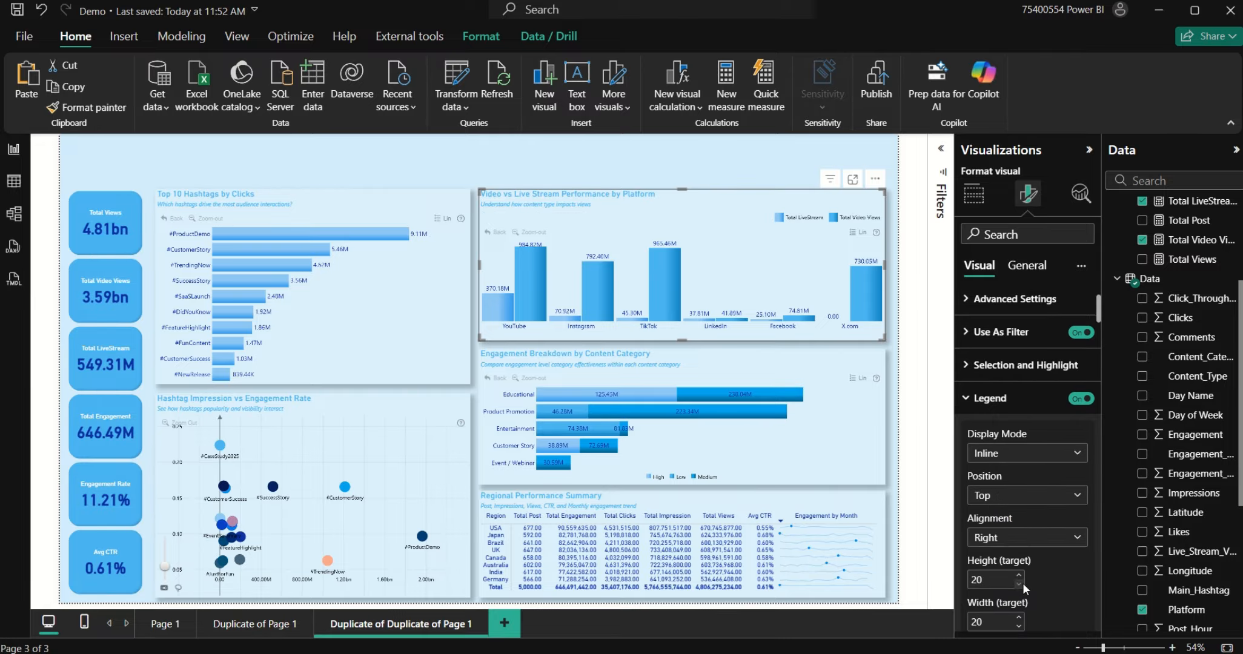
pyautogui.click(995, 575)
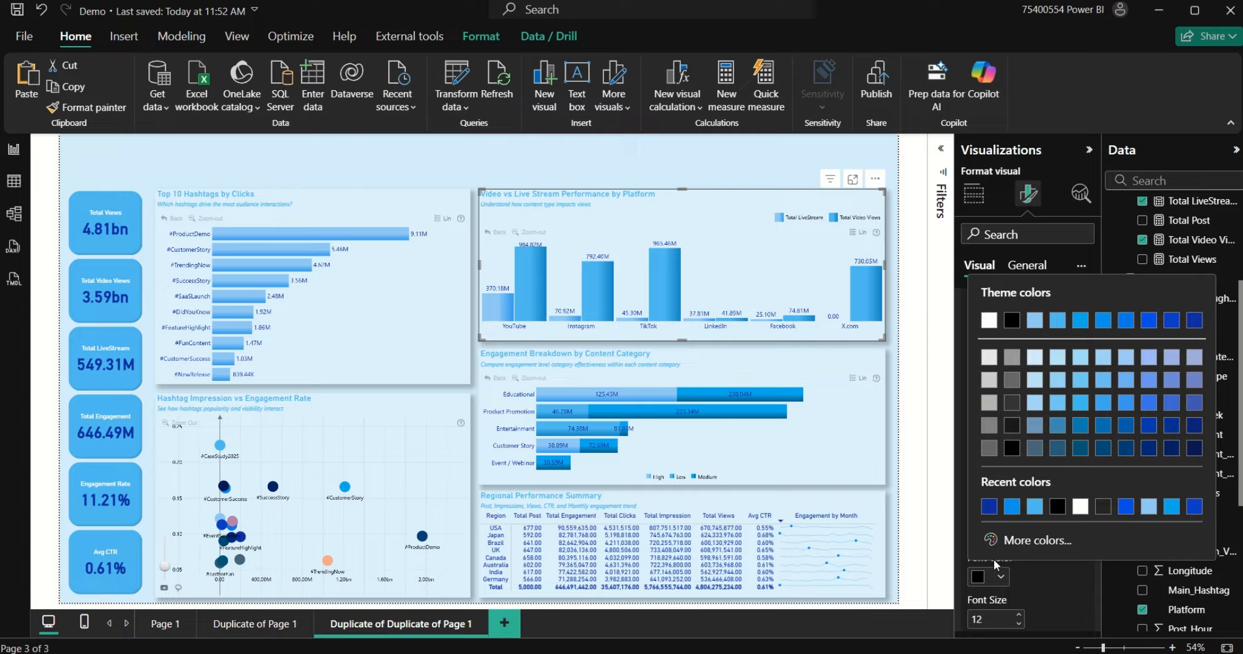
pyautogui.click(989, 507)
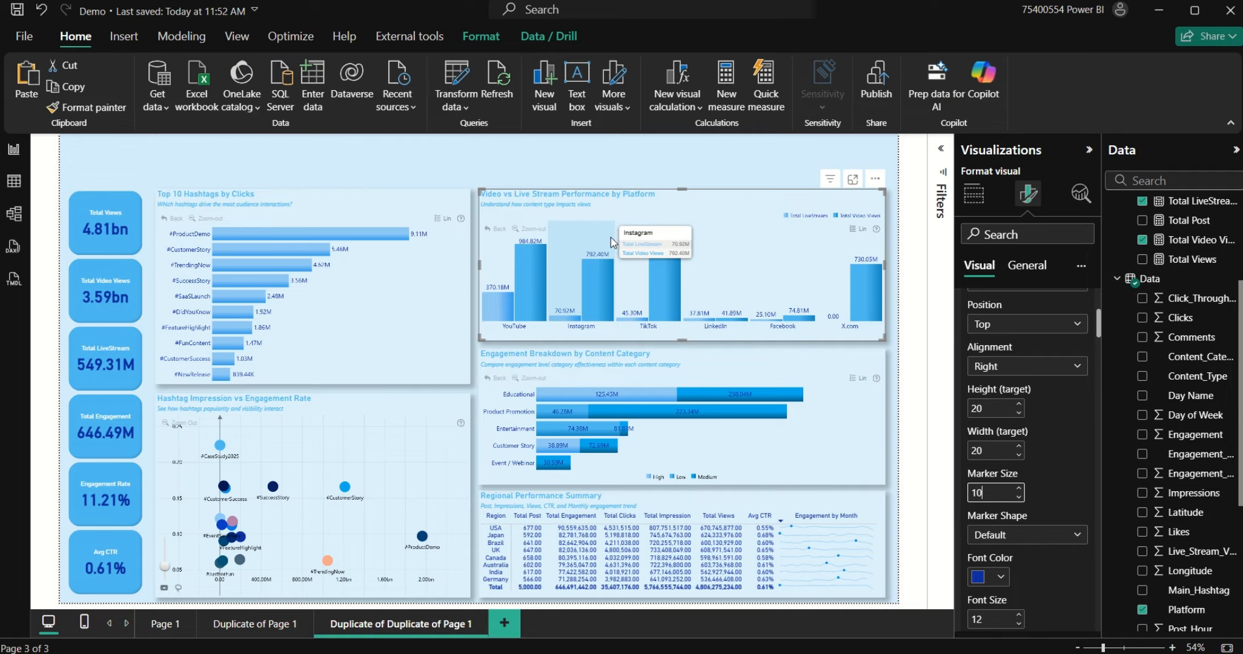
pyautogui.click(699, 167)
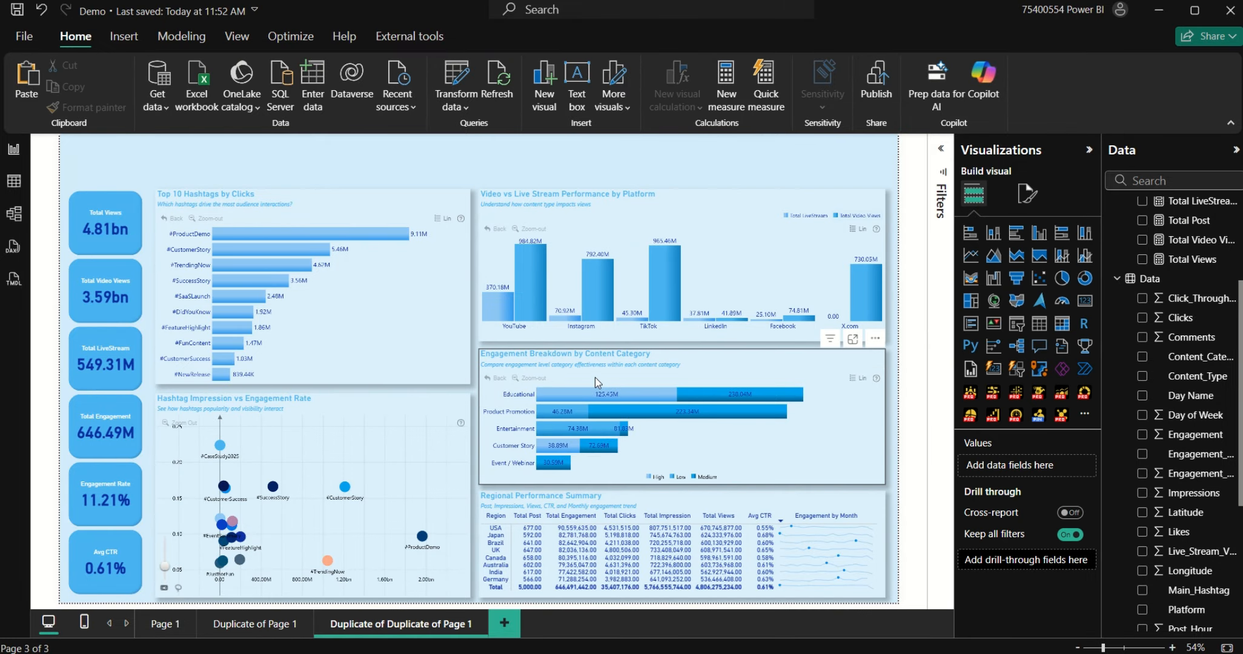
# Step: Set the outside labels of the Hashtag Impression vs Engagement Rate chart to a dark blue font
pyautogui.click(336, 397)
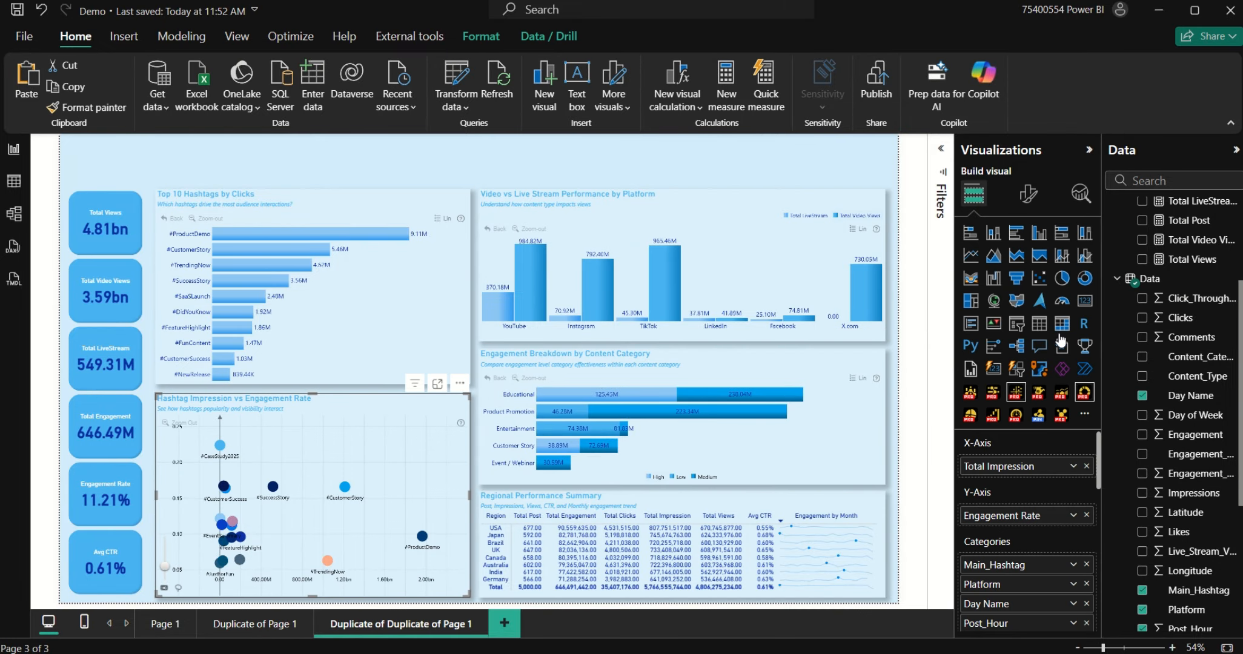
pyautogui.click(1029, 194)
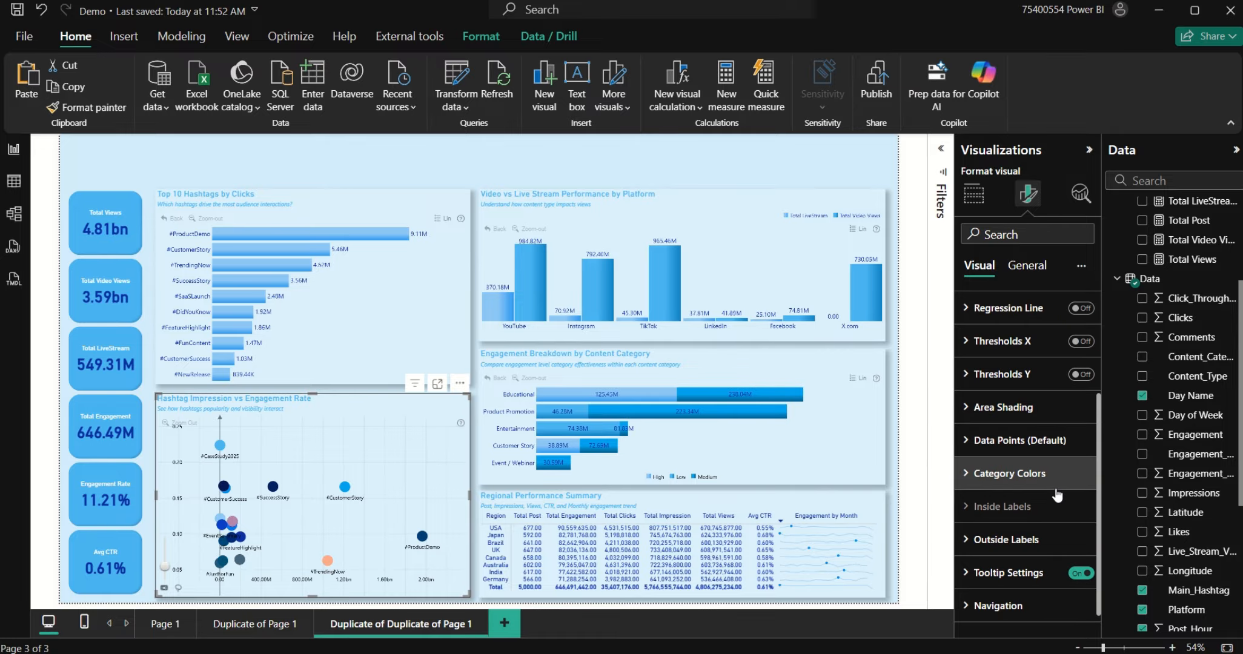
pyautogui.click(1030, 539)
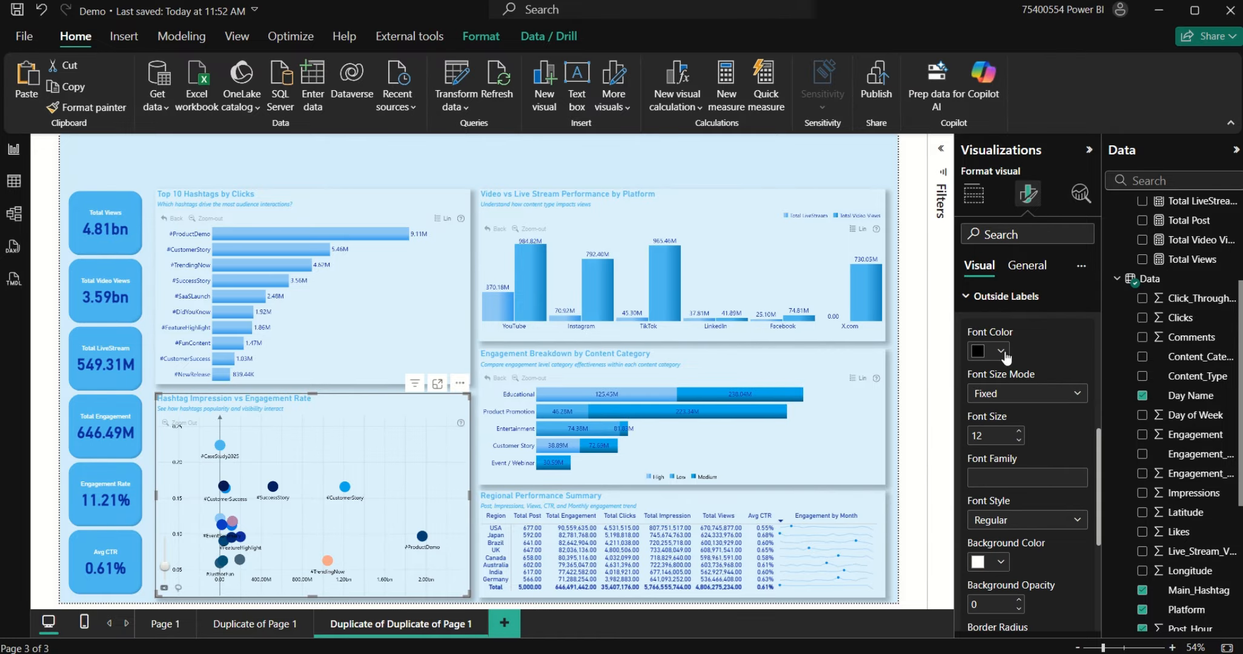
pyautogui.click(1002, 353)
pyautogui.click(989, 594)
pyautogui.scroll(5, 999, 545)
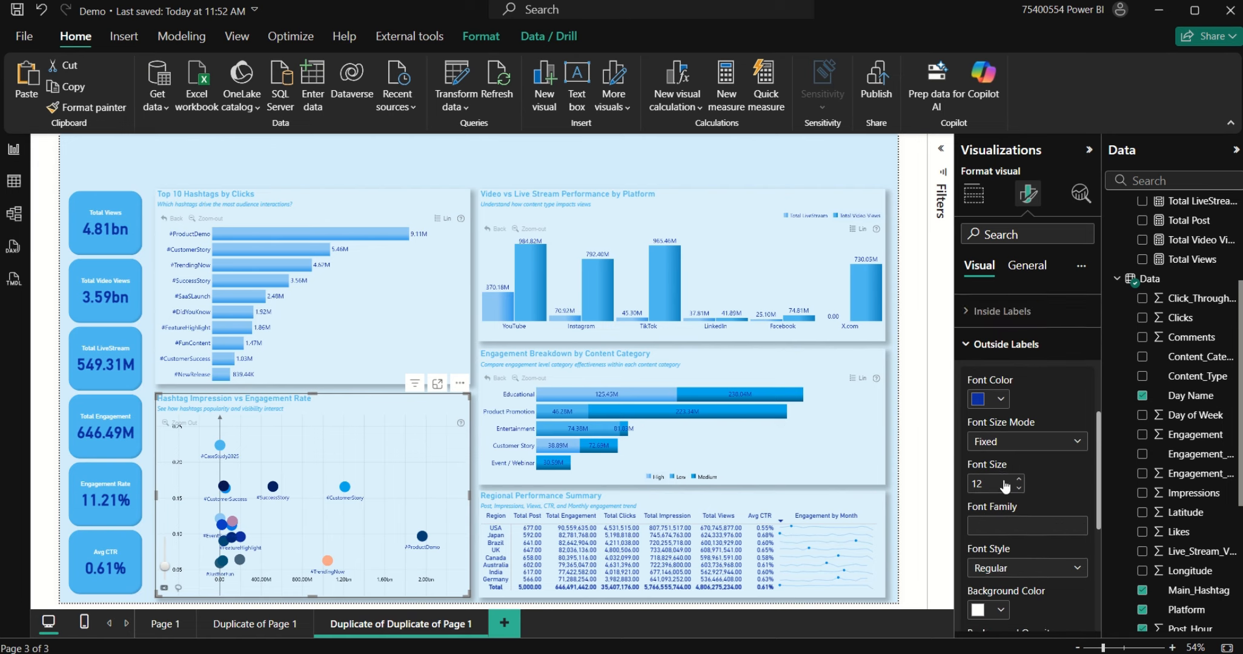
pyautogui.click(1005, 463)
pyautogui.click(1022, 451)
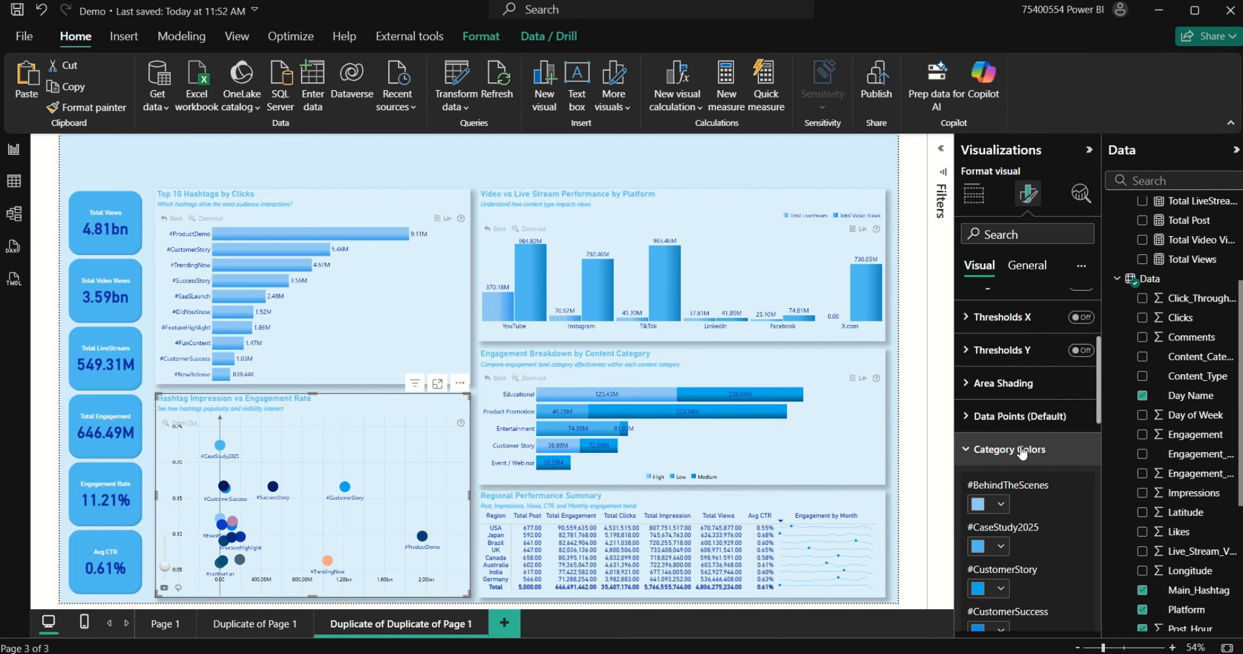
pyautogui.click(1024, 456)
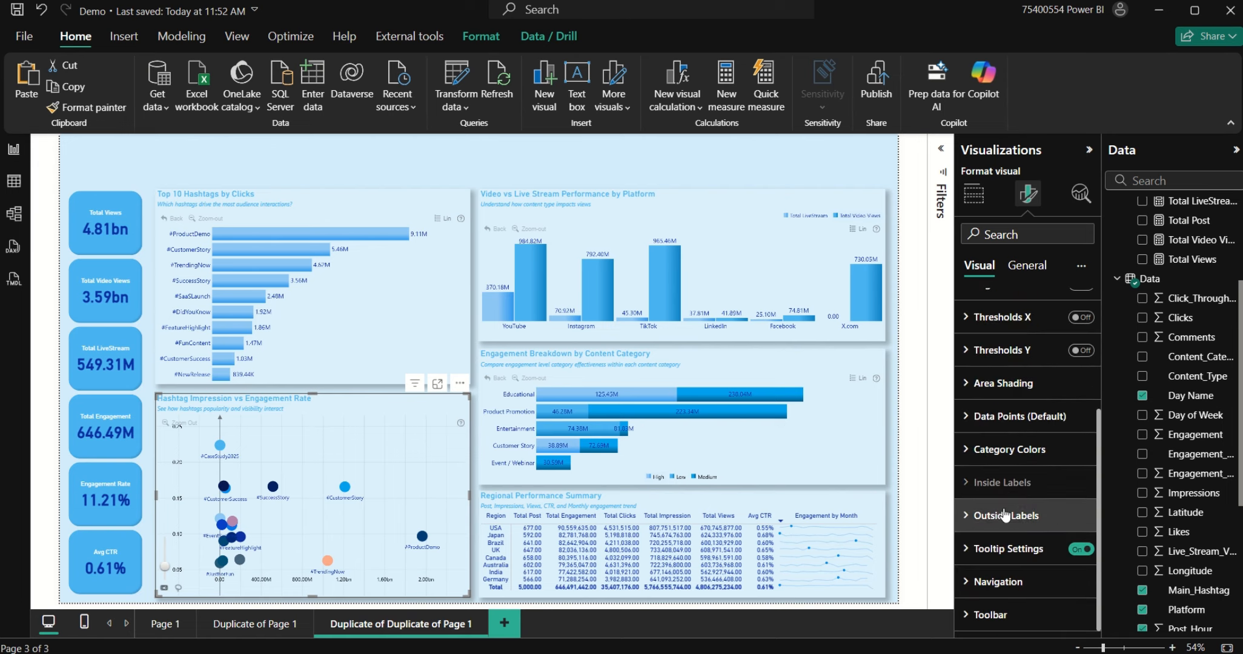
pyautogui.click(1015, 421)
pyautogui.click(1017, 424)
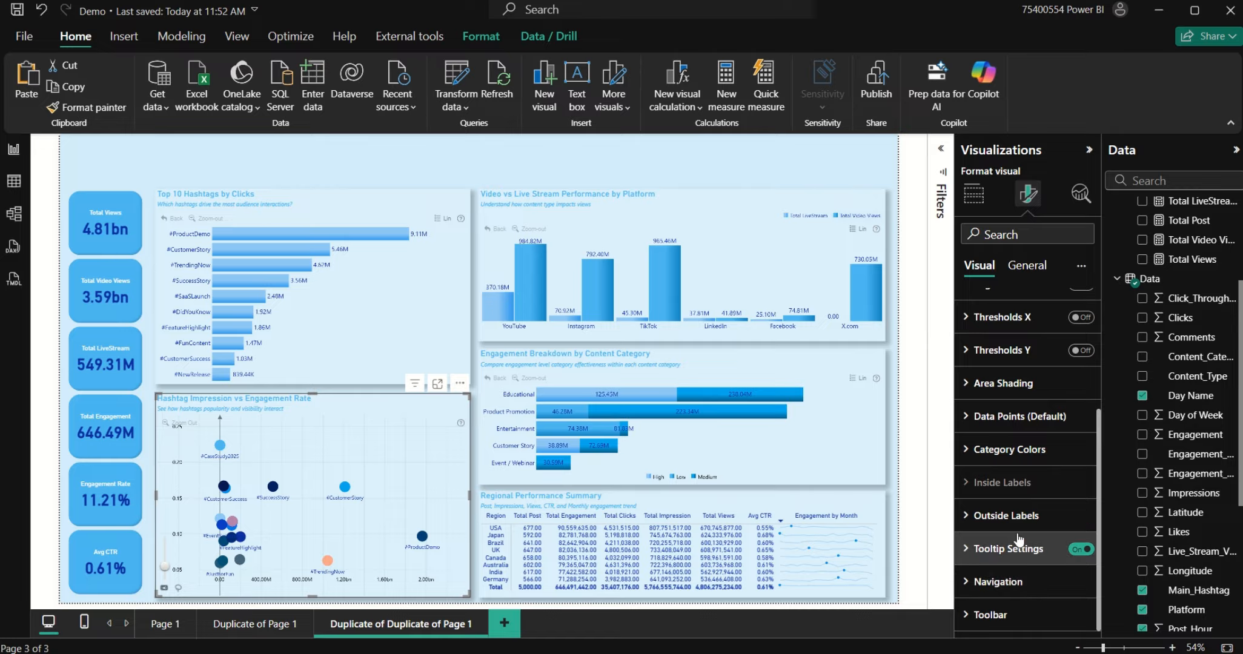
pyautogui.click(1020, 611)
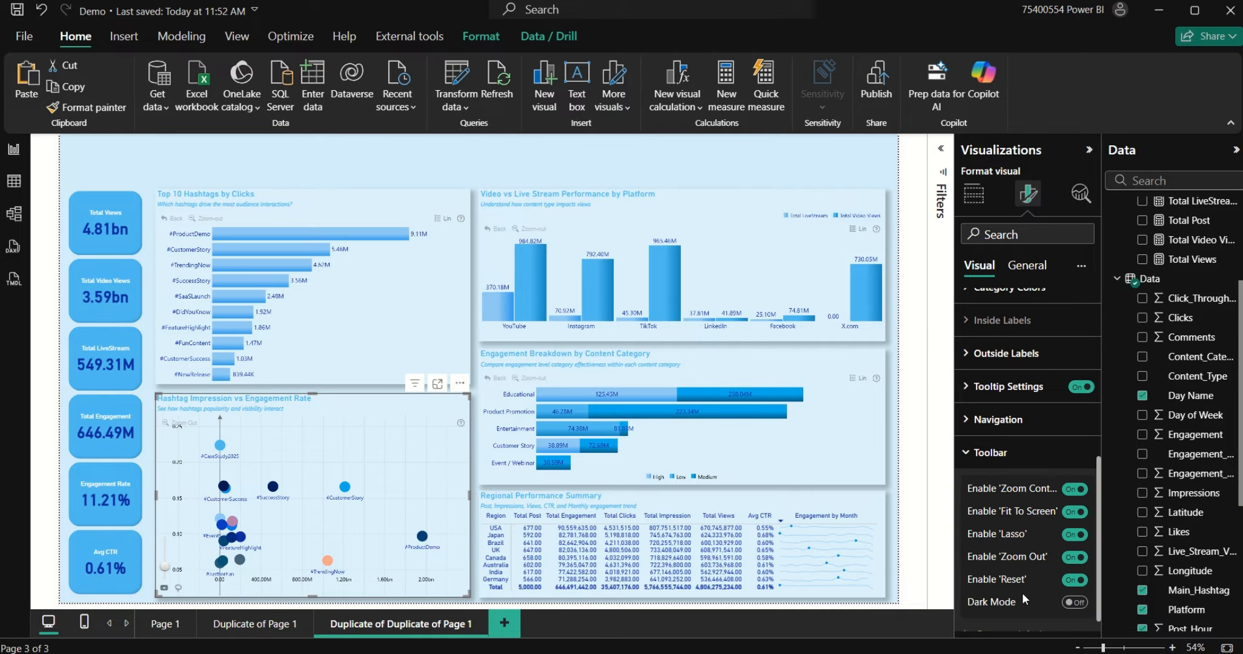
pyautogui.click(1008, 466)
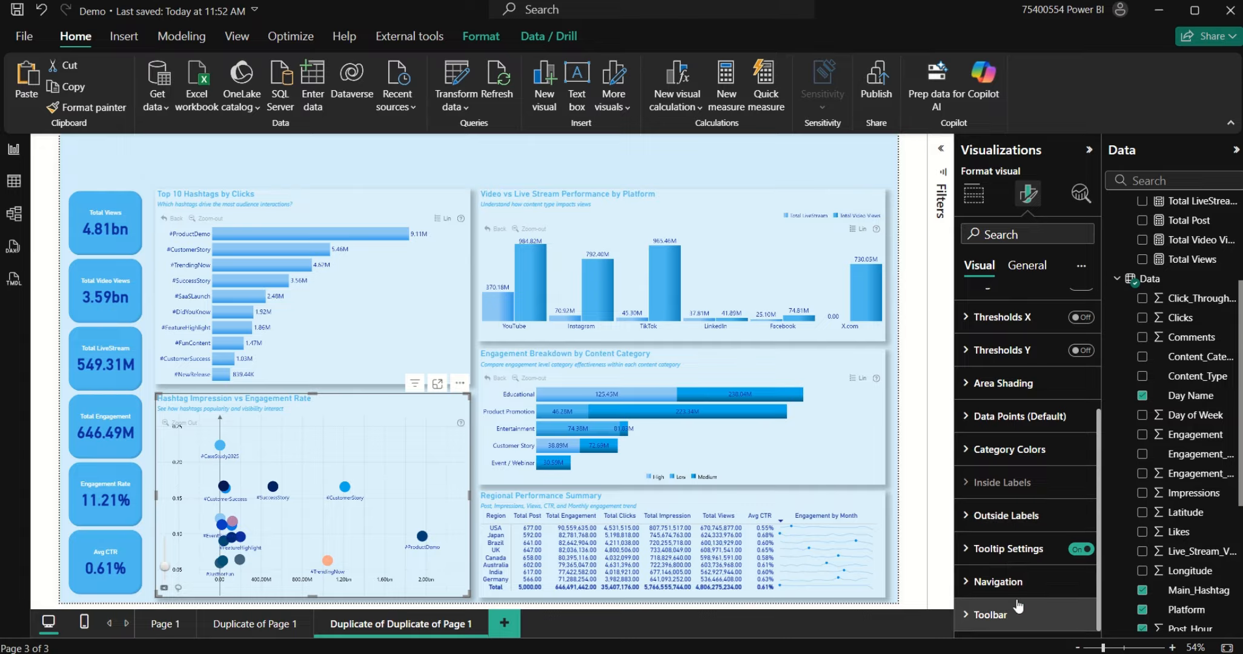
pyautogui.click(1023, 583)
pyautogui.click(1024, 502)
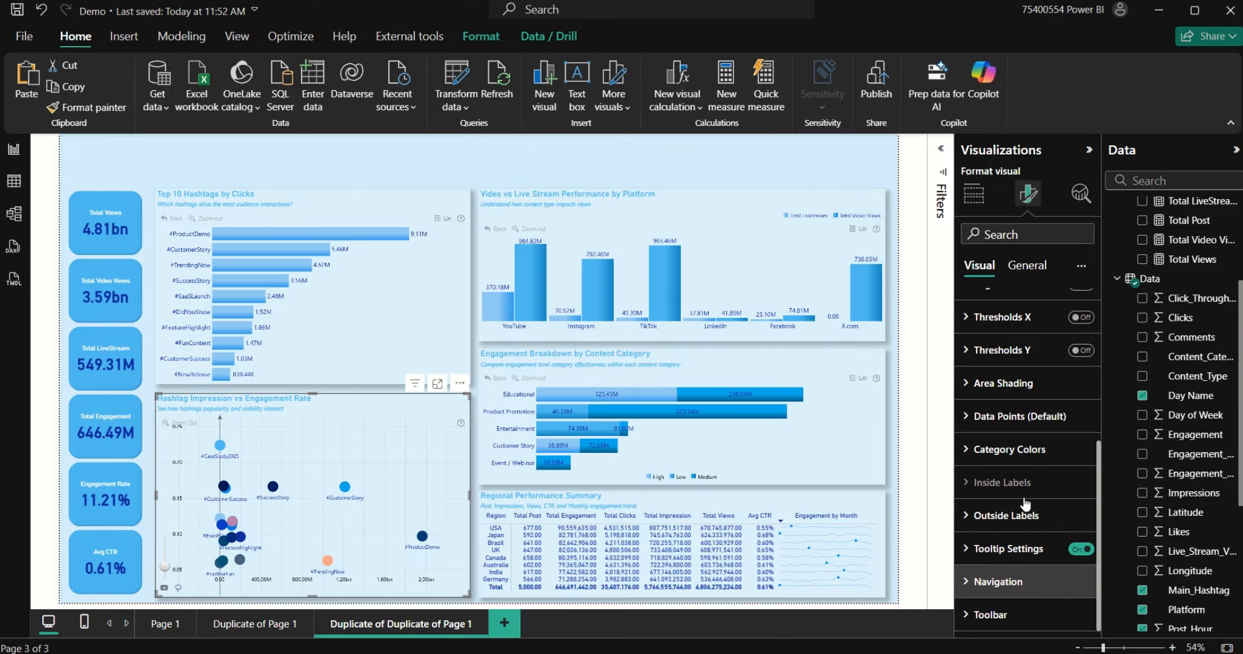
# Step: Set the grid color and axis color of the hashtag scatter chart's value axis to dark blue
pyautogui.scroll(3, 1024, 470)
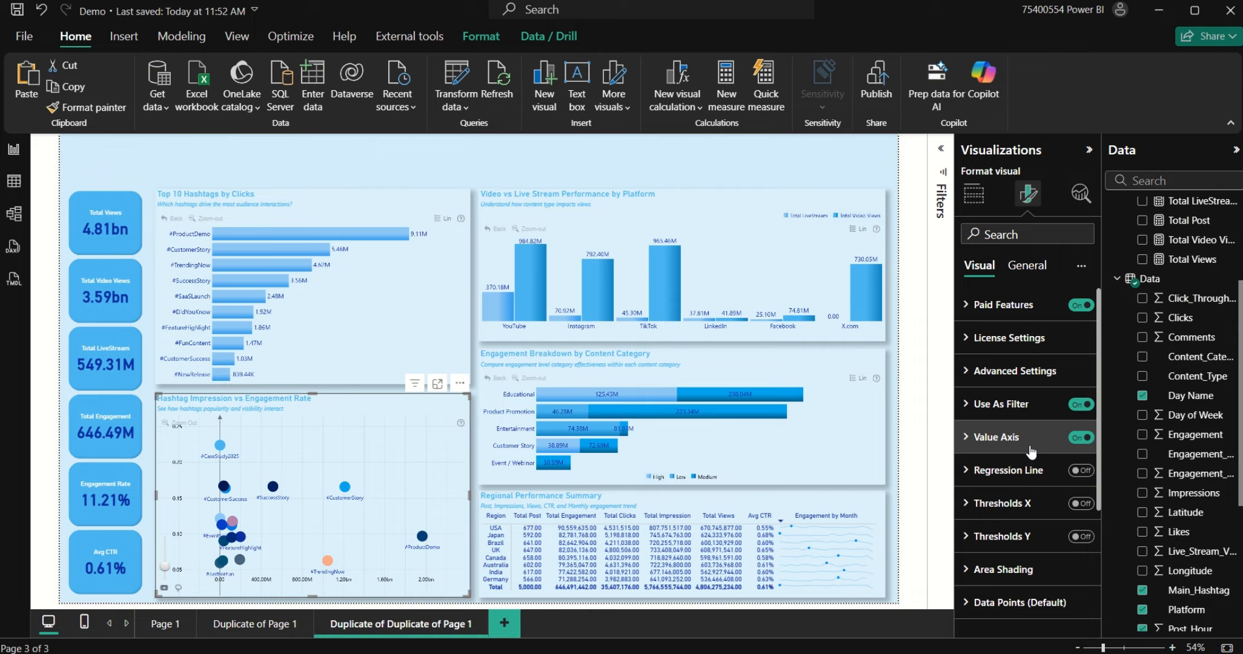
pyautogui.click(1035, 454)
pyautogui.scroll(-3, 1039, 520)
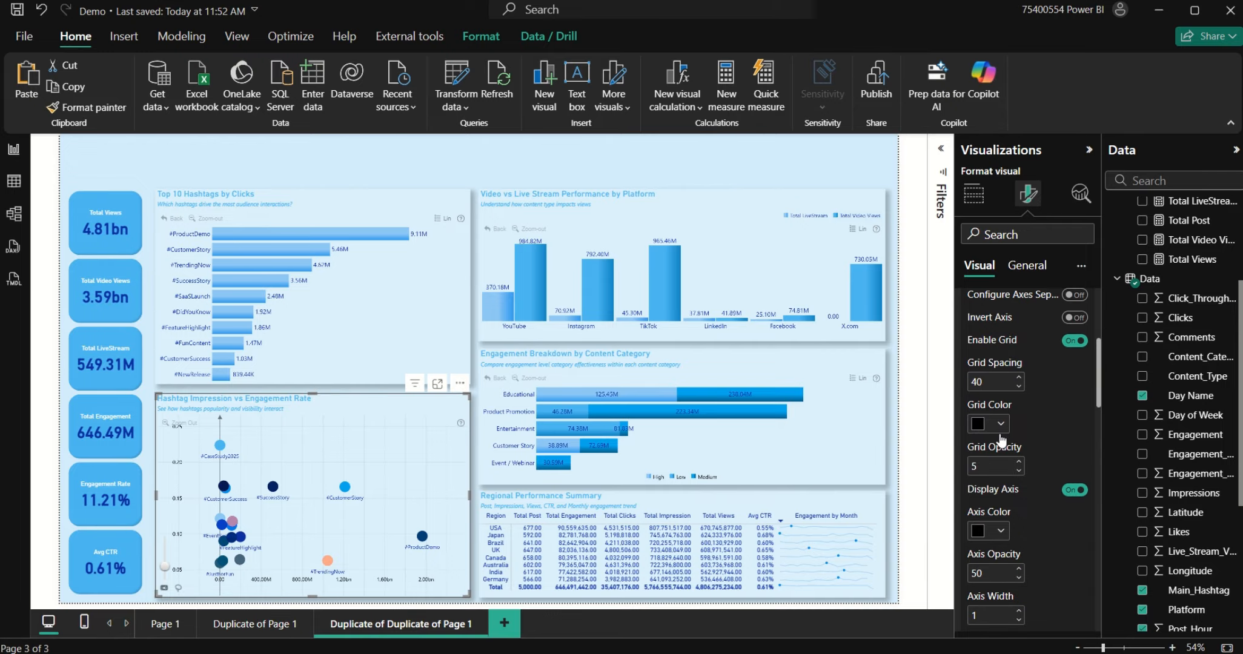
pyautogui.scroll(3, 984, 315)
pyautogui.click(997, 424)
pyautogui.click(995, 365)
pyautogui.click(1000, 531)
pyautogui.click(982, 473)
# Step: Set the axis label font color of the hashtag scatter chart to dark blue and deselect the chart
pyautogui.scroll(-4, 1012, 574)
pyautogui.click(1001, 564)
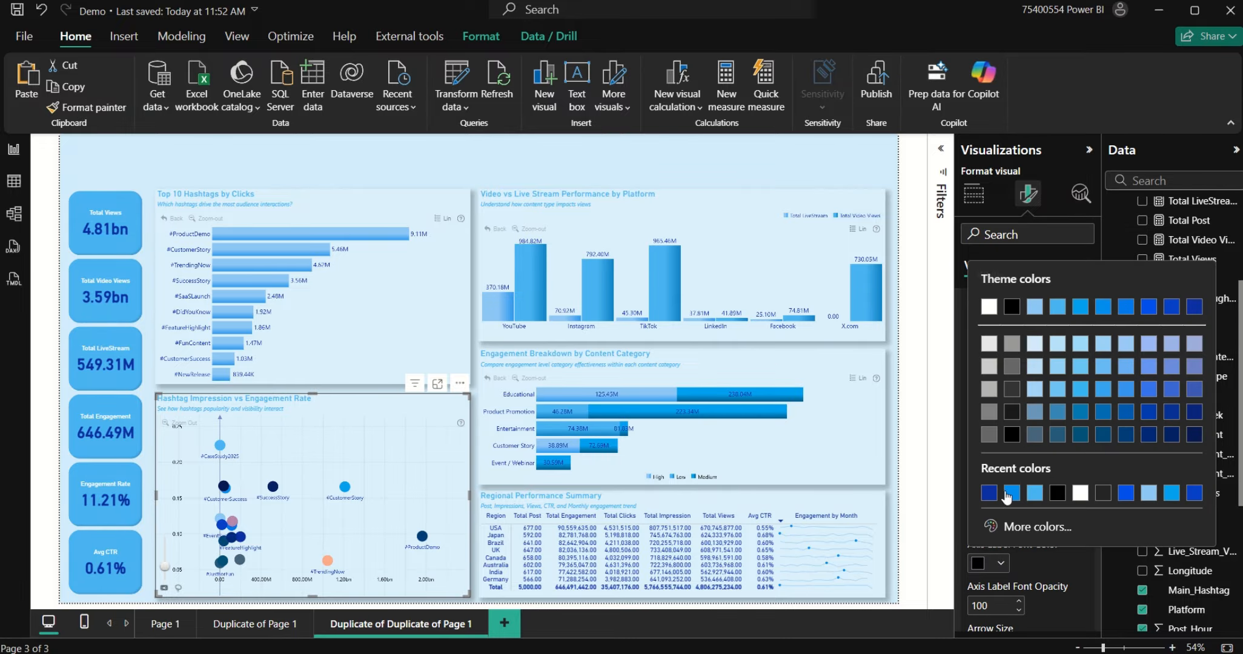
pyautogui.click(989, 493)
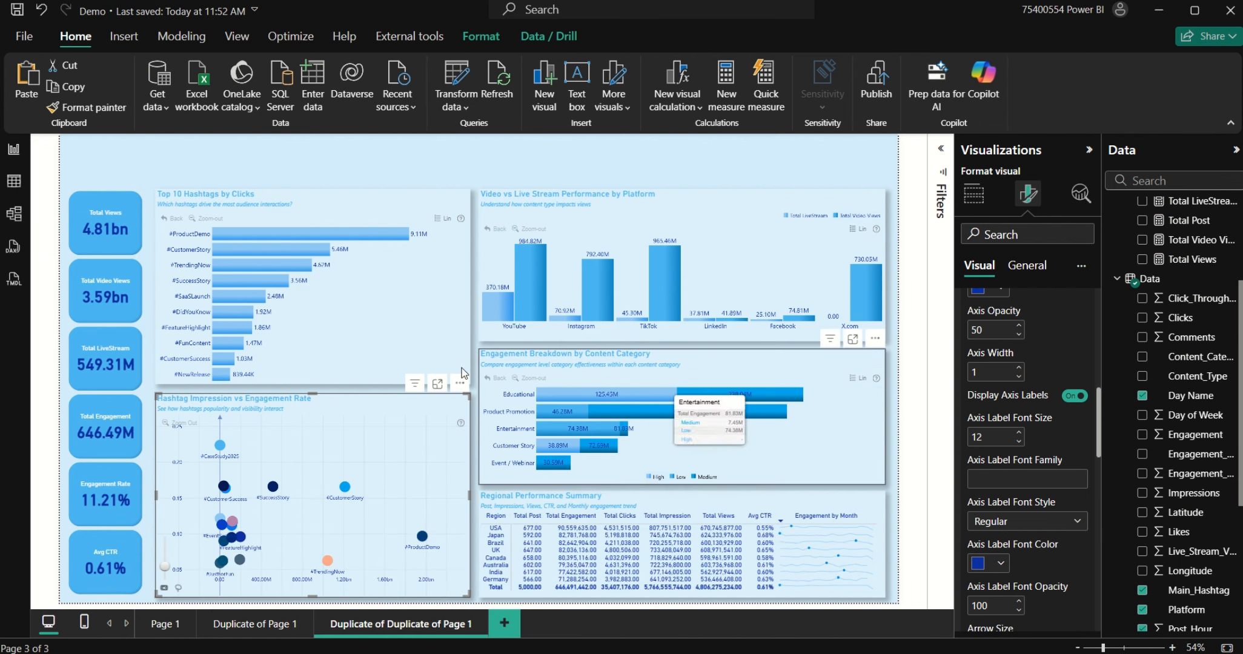
pyautogui.click(558, 172)
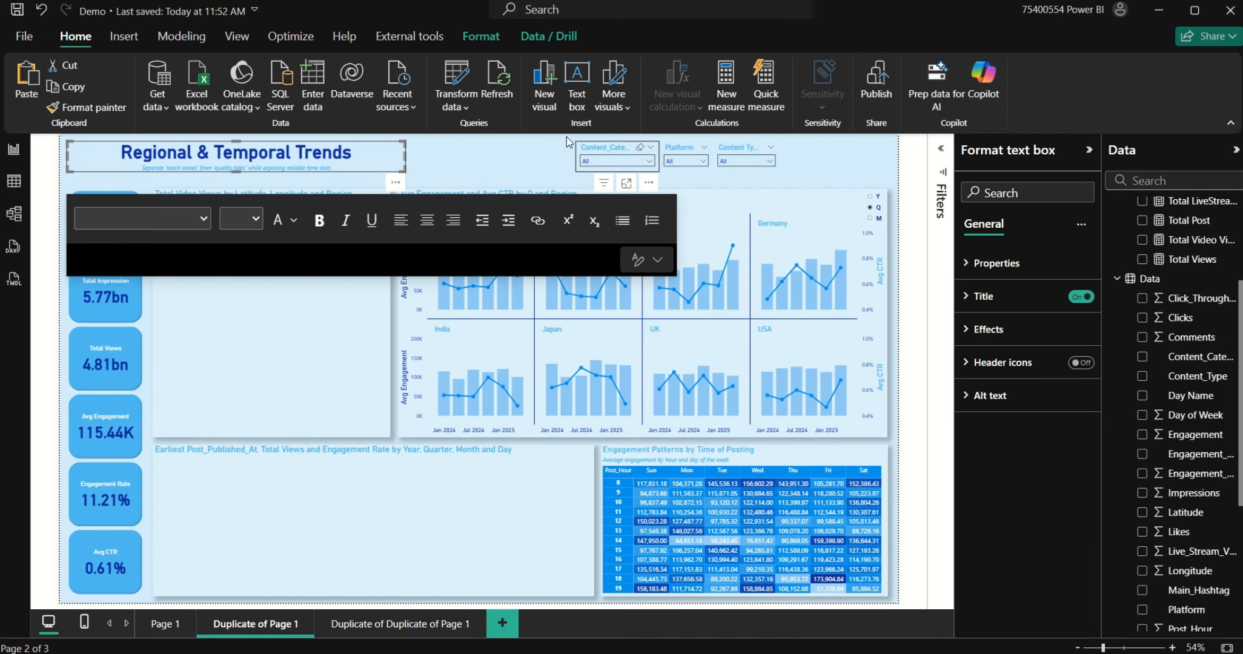
# Step: Copy the header text box and three slicers from Duplicate of Page 1 onto Duplicate of Duplicate of Page 1 without syncing them
pyautogui.moveTo(564, 137); pyautogui.dragTo(789, 196)
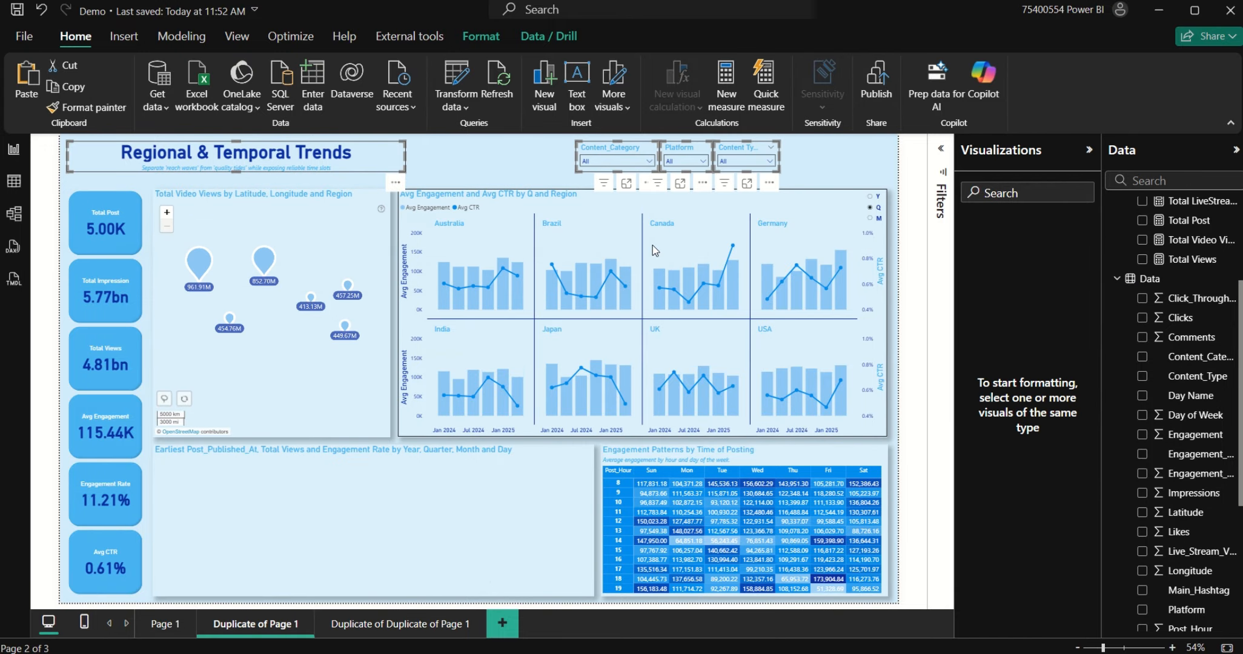
pyautogui.click(357, 624)
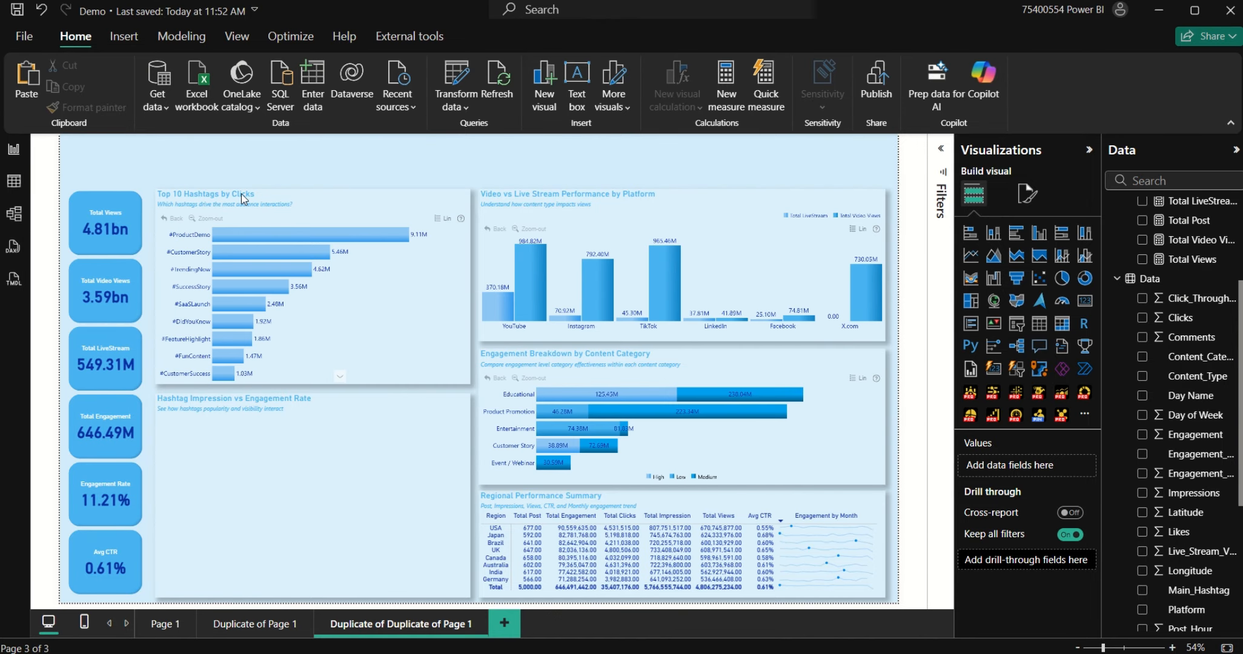
pyautogui.hotkey('ctrl', 'v')
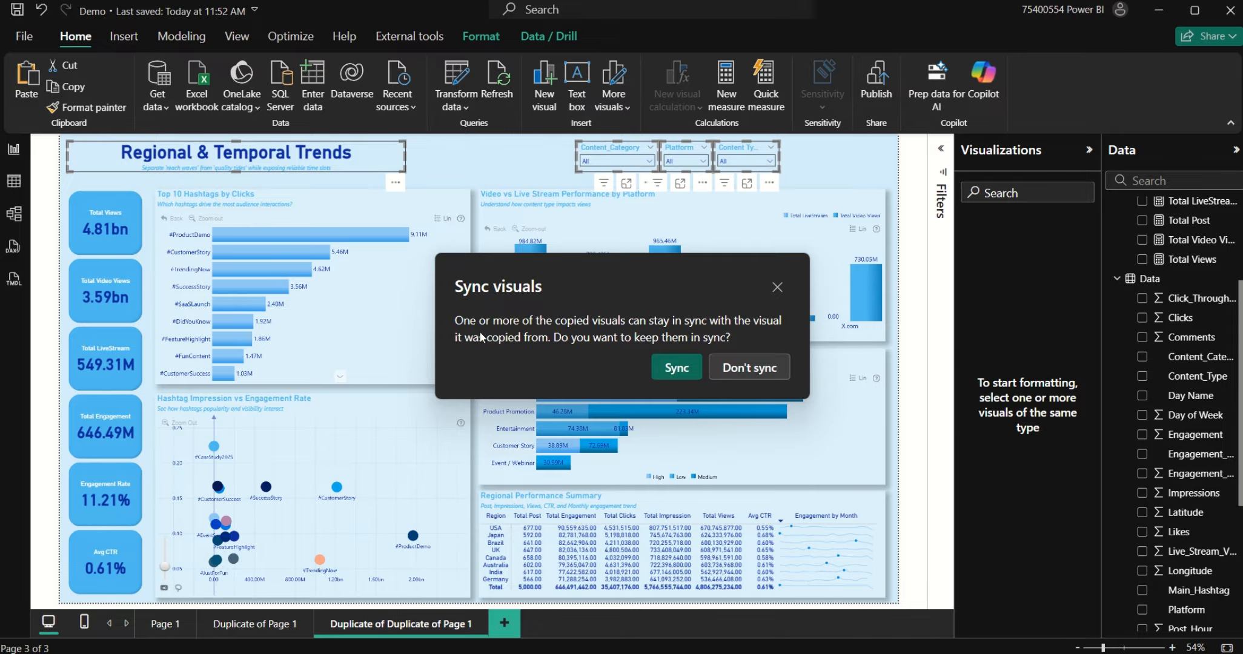
pyautogui.click(749, 367)
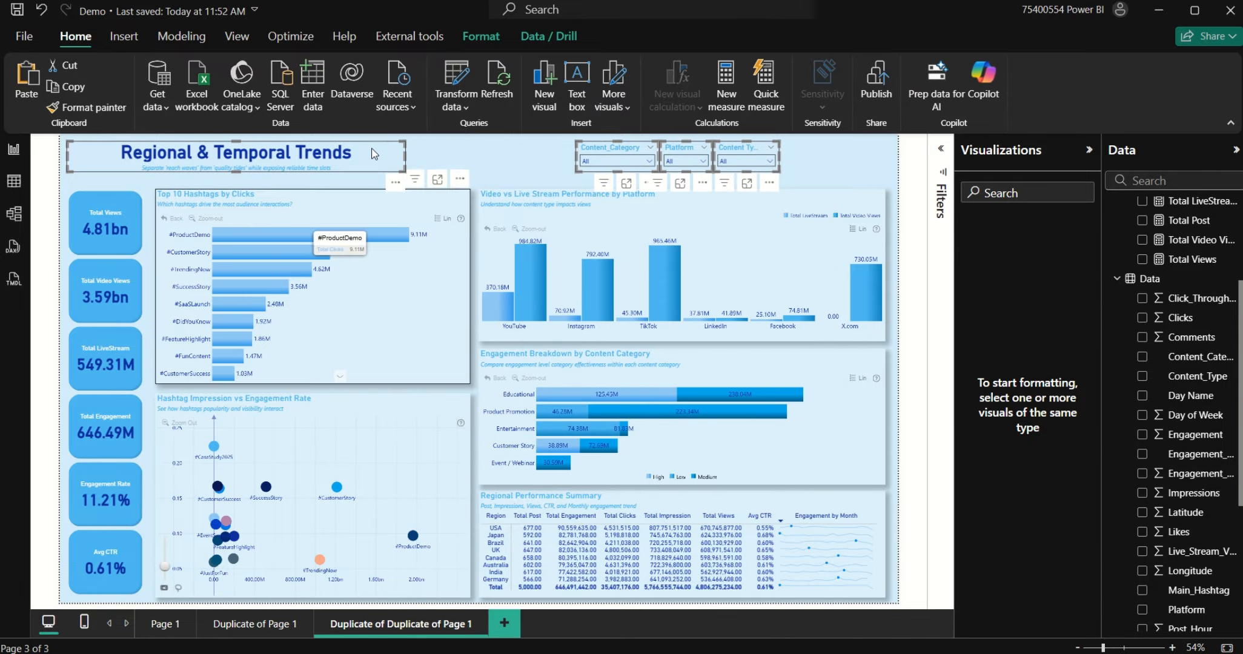
# Step: Change the header text box title on Duplicate of Duplicate of Page 1 to "Hashtag & Content Strategy Deep Dive"
pyautogui.click(365, 167)
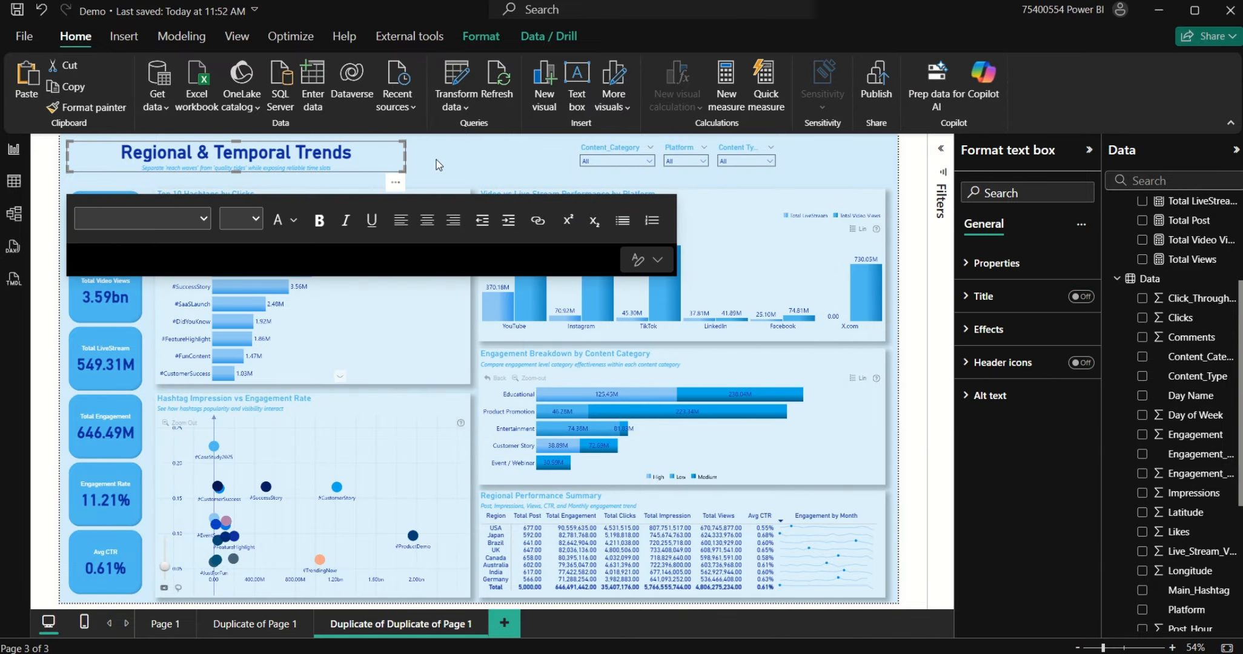
pyautogui.click(1010, 300)
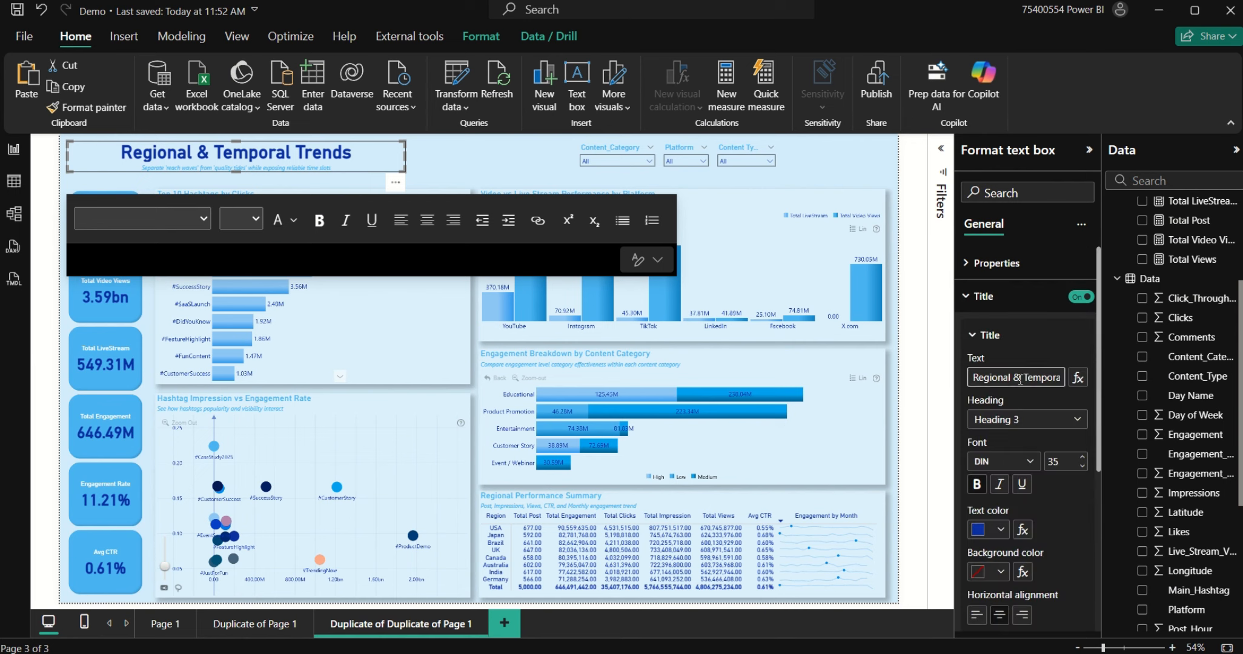
pyautogui.tripleClick(1020, 380)
pyautogui.write('hA')
pyautogui.press('BackSpace')
pyautogui.press('BackSpace')
pyautogui.press('BackSpace')
pyautogui.press('BackSpace')
pyautogui.press('capslock')
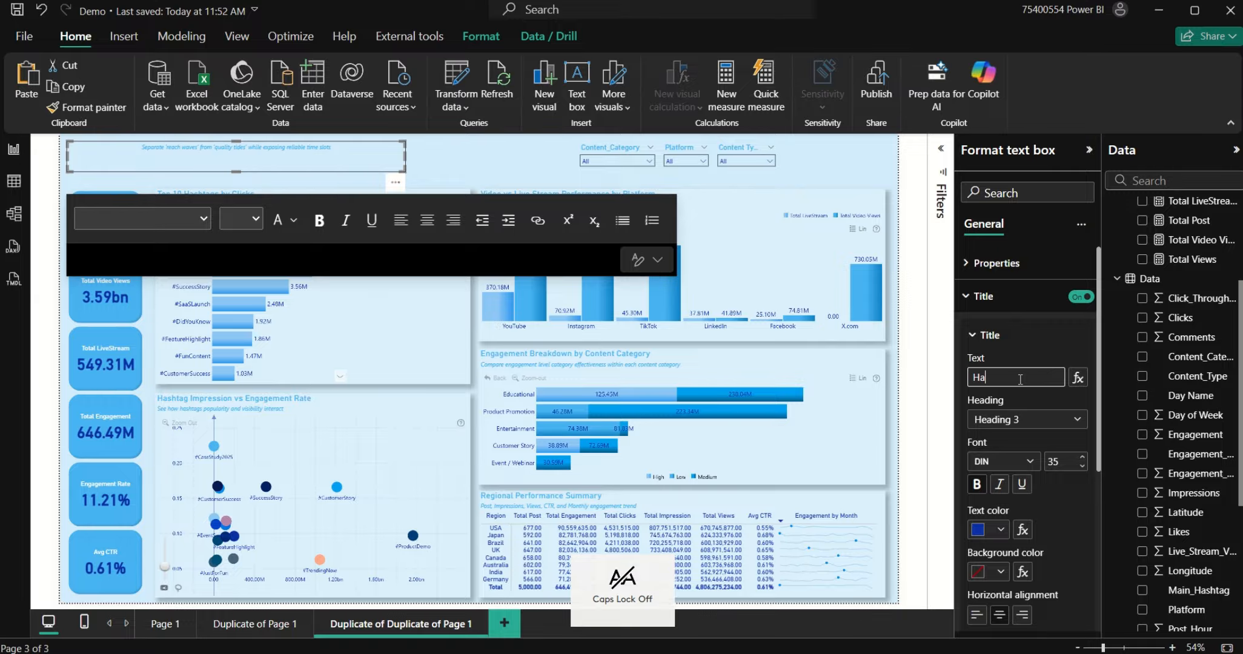
pyautogui.write('Hashtag')
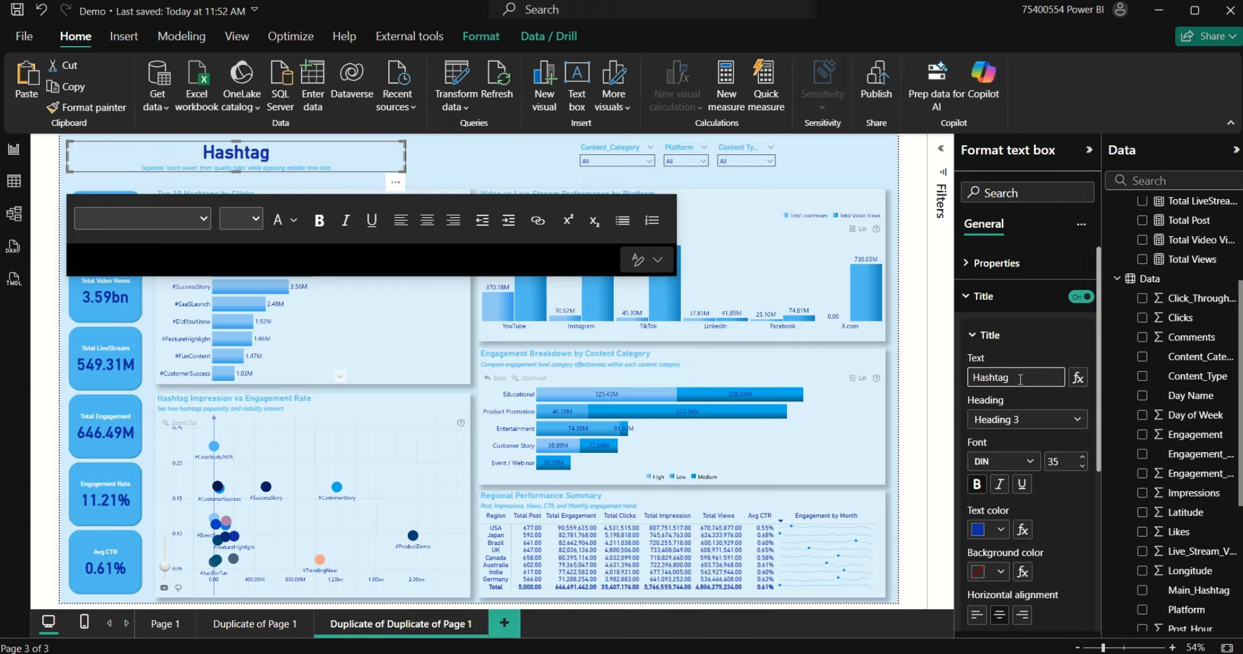
pyautogui.write(' & Conten')
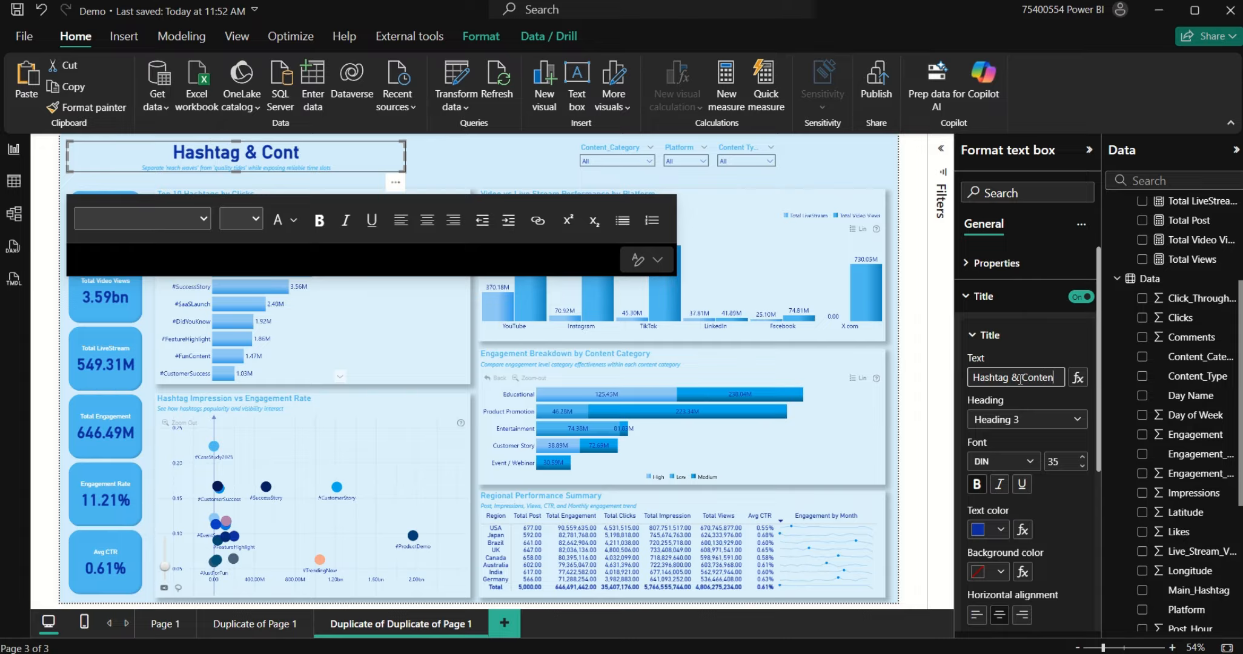
pyautogui.write('t')
pyautogui.write(' Stra')
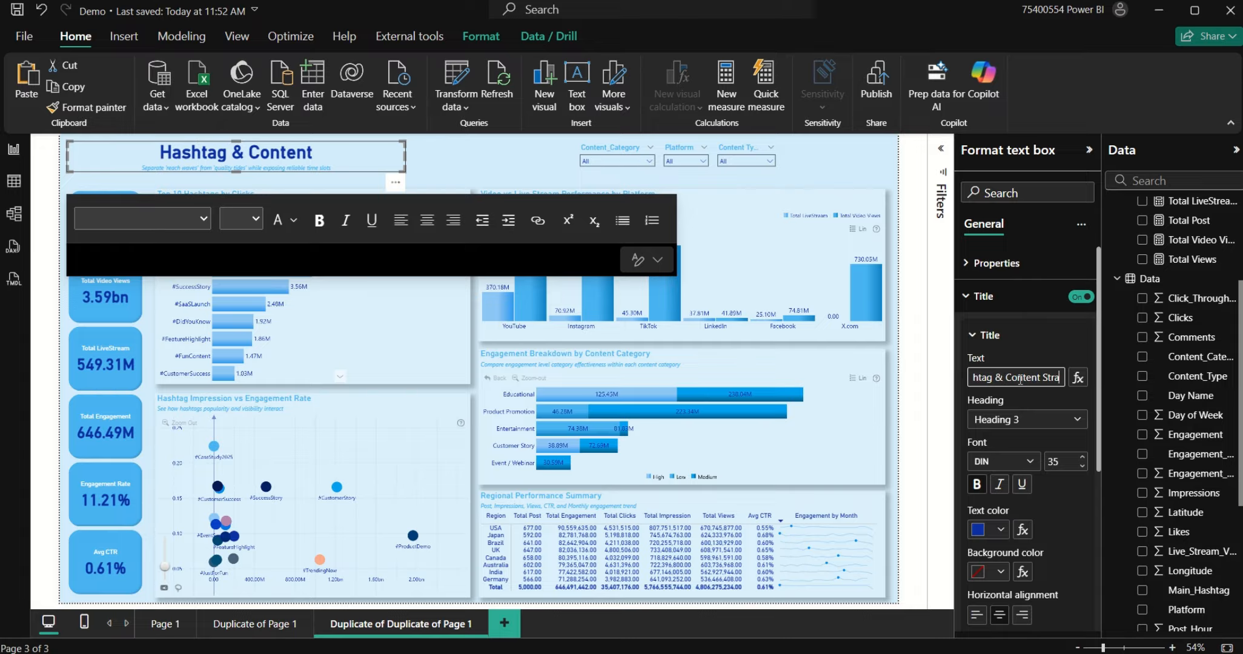
pyautogui.write('tegy')
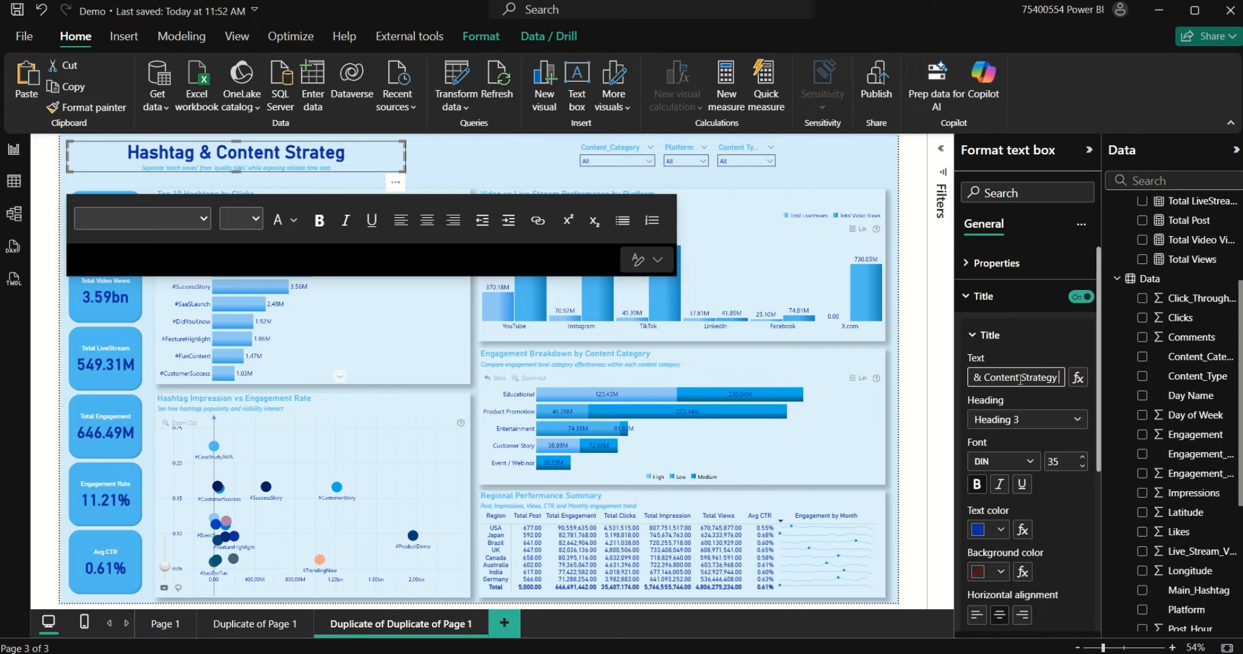
pyautogui.write(' Deep')
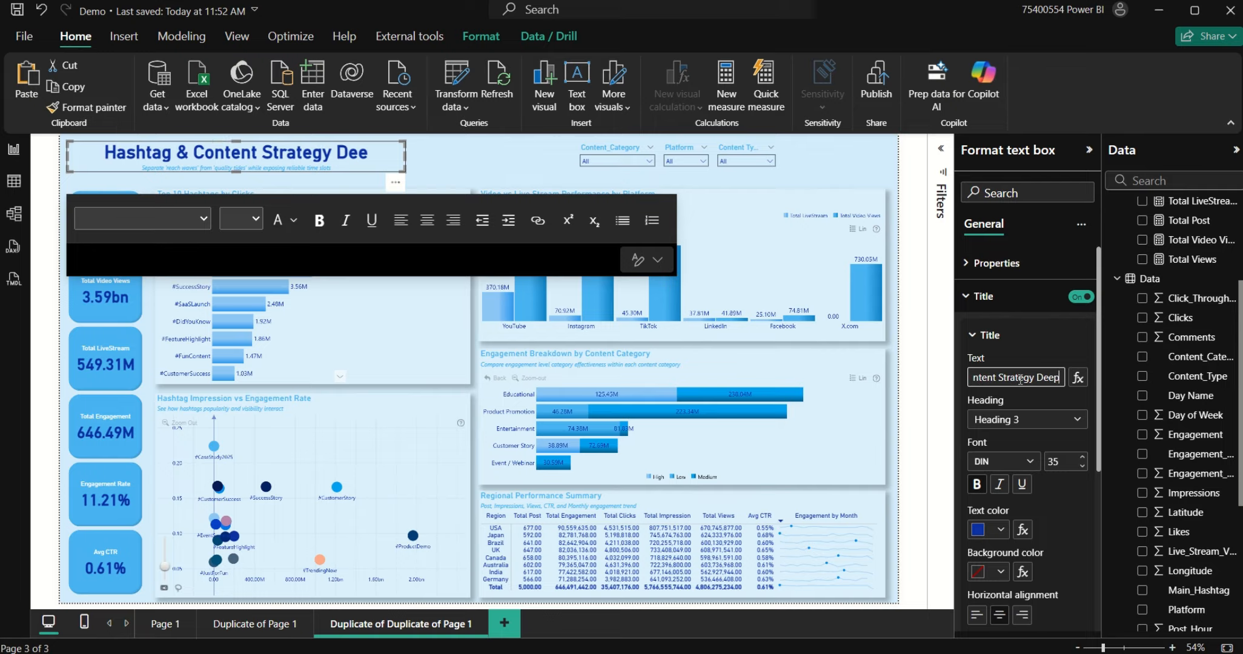
pyautogui.write(' Dive')
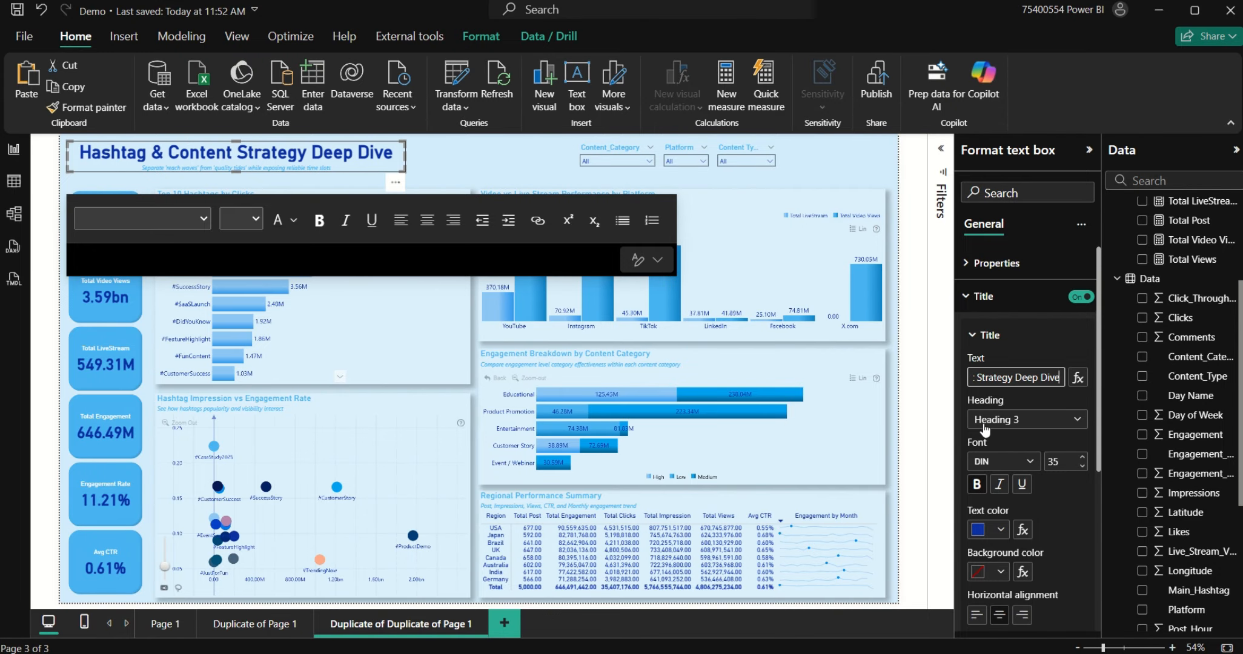
# Step: Set the header subtitle to "Pivots from Vanity volume to efficiency, surfacing the hashtags and paid tactics that punch above their weight."
pyautogui.scroll(-4, 1067, 528)
pyautogui.click(1006, 437)
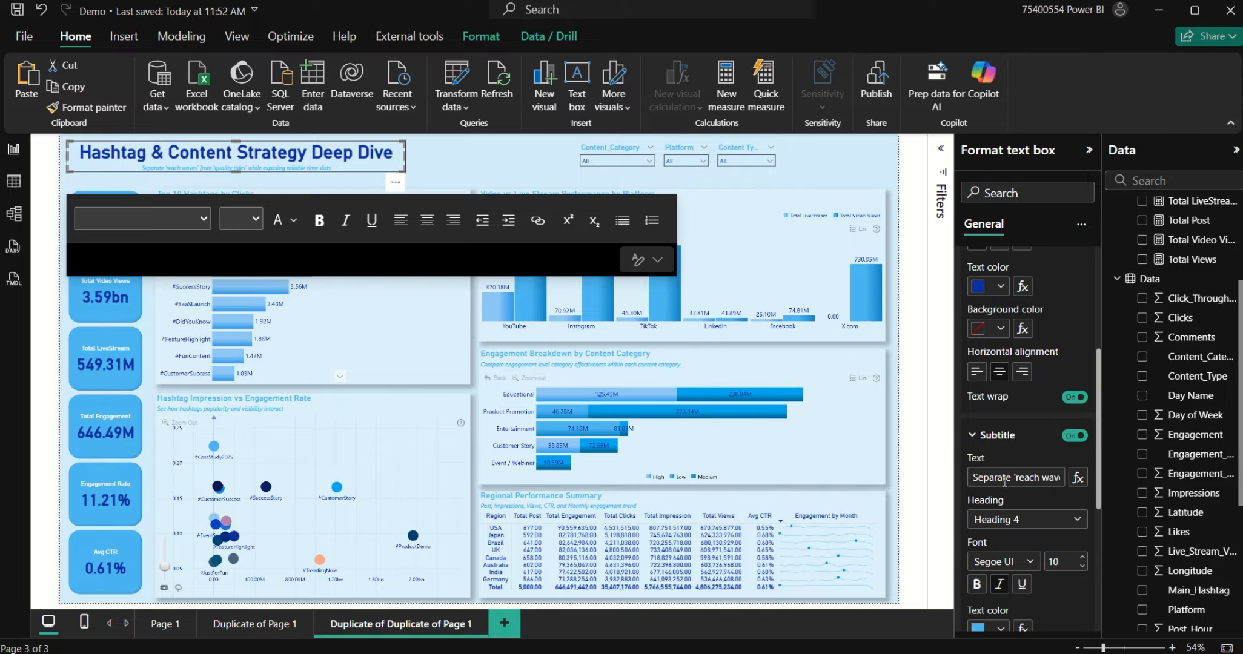
pyautogui.click(1004, 479)
pyautogui.hotkey('ctrl', 'a')
pyautogui.write('p')
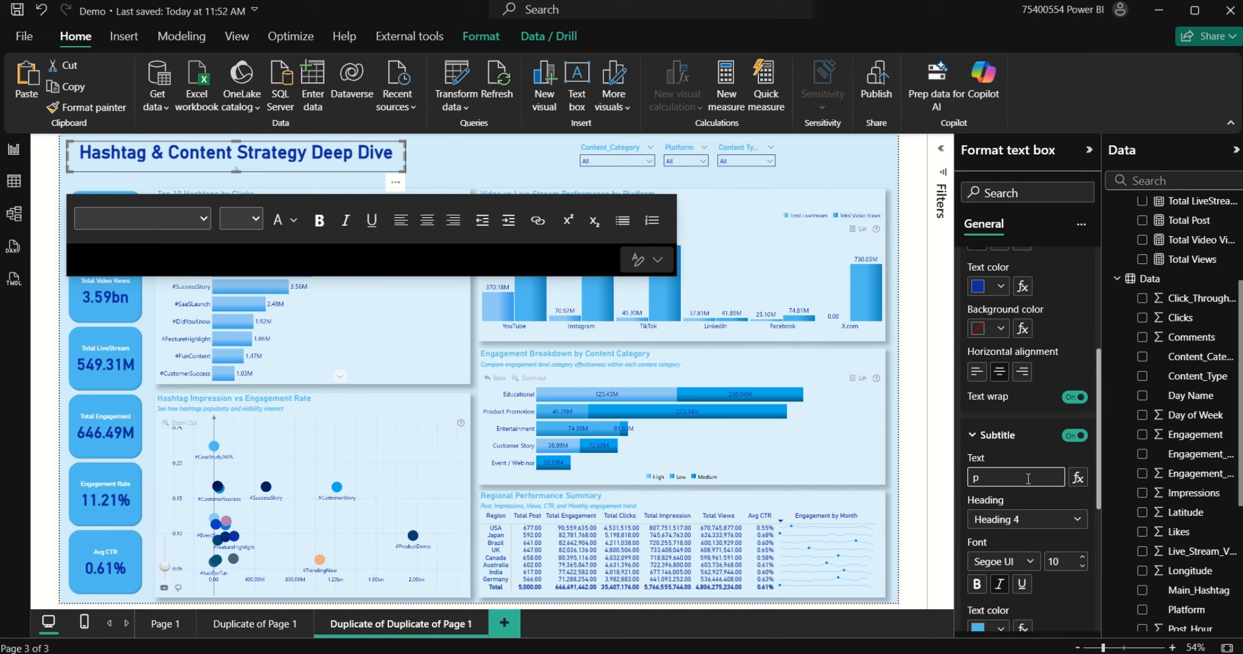
pyautogui.write('ivots from Vanity volumne')
pyautogui.press('BackSpace')
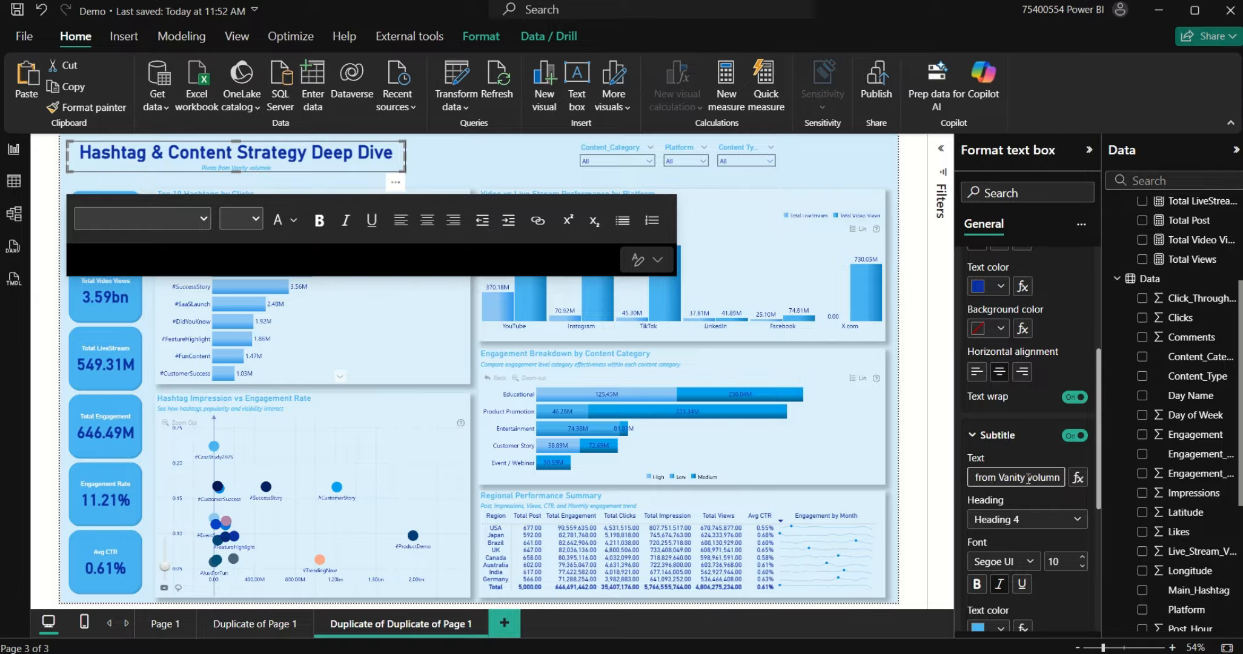
pyautogui.write('to effienc')
pyautogui.press('BackSpace')
pyautogui.press('BackSpace')
pyautogui.press('BackSpace')
pyautogui.write('cienc')
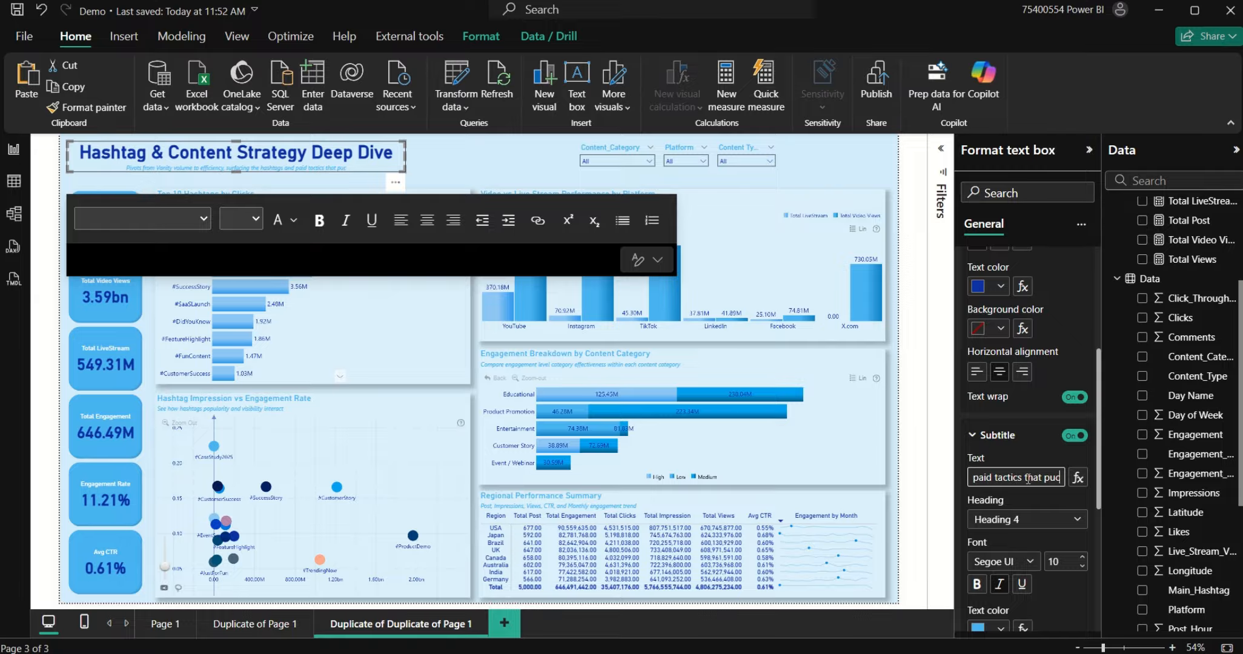
pyautogui.write('nch above their wr')
pyautogui.press('BackSpace')
pyautogui.write('eight')
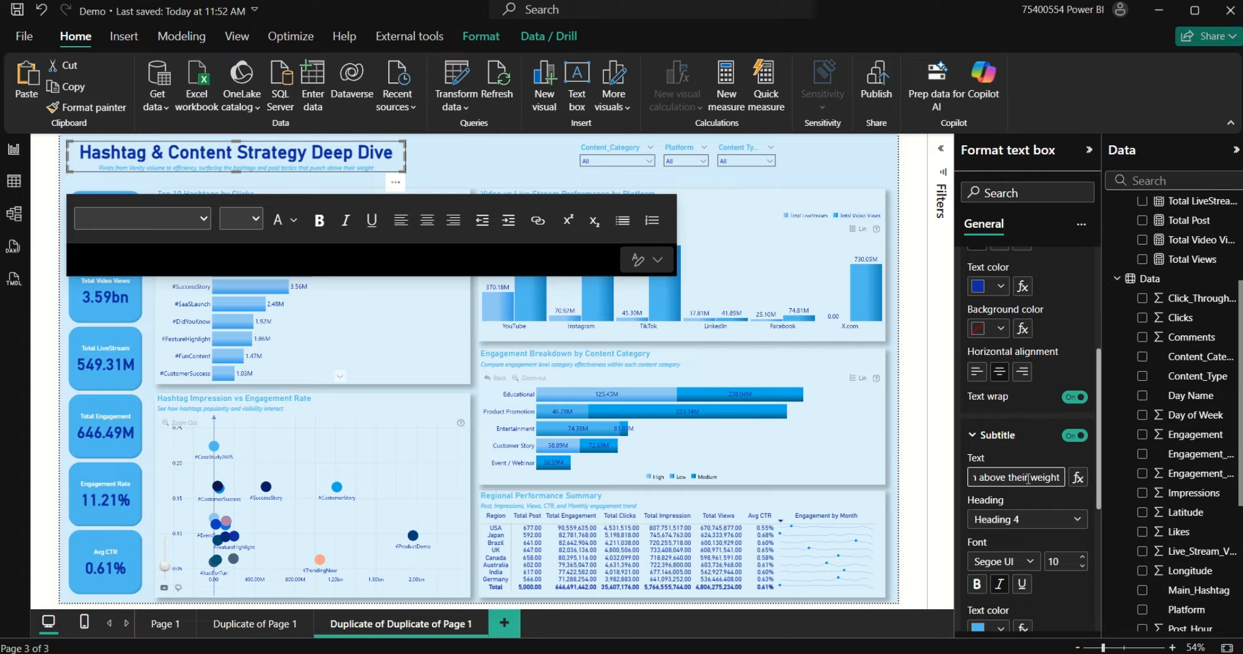
pyautogui.write('.')
pyautogui.click(512, 165)
# Step: Replace the Content_Category field with Post_Type in the first header slicer
pyautogui.click(633, 158)
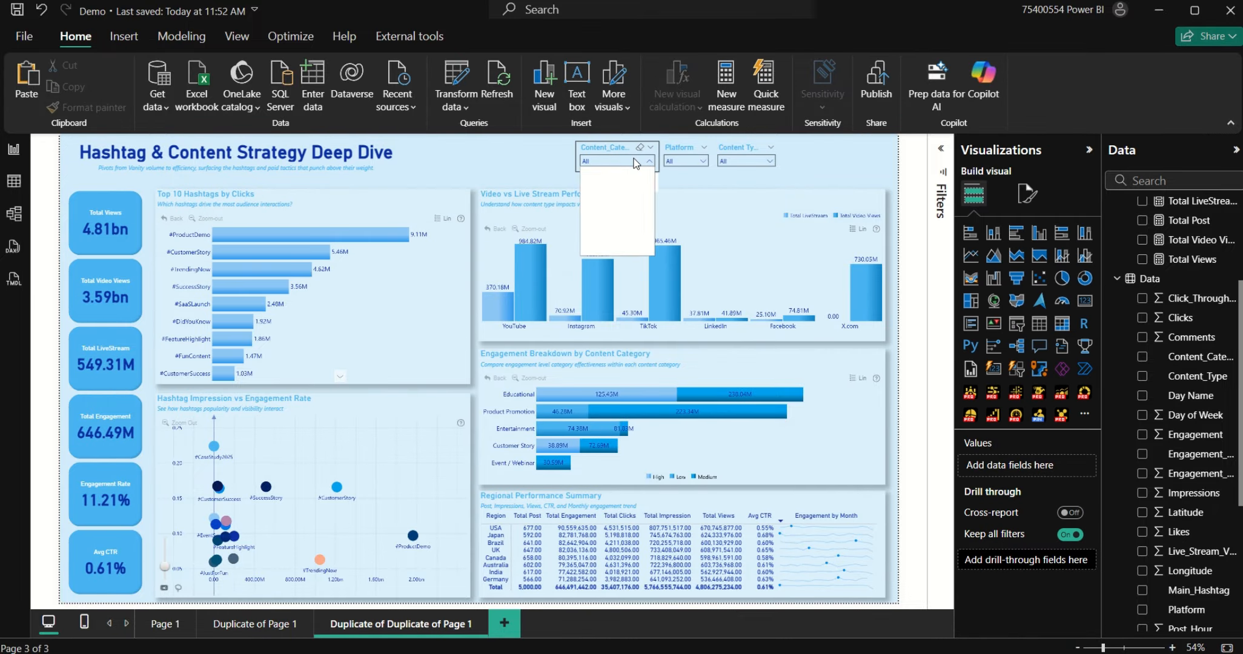
pyautogui.click(601, 159)
pyautogui.click(601, 155)
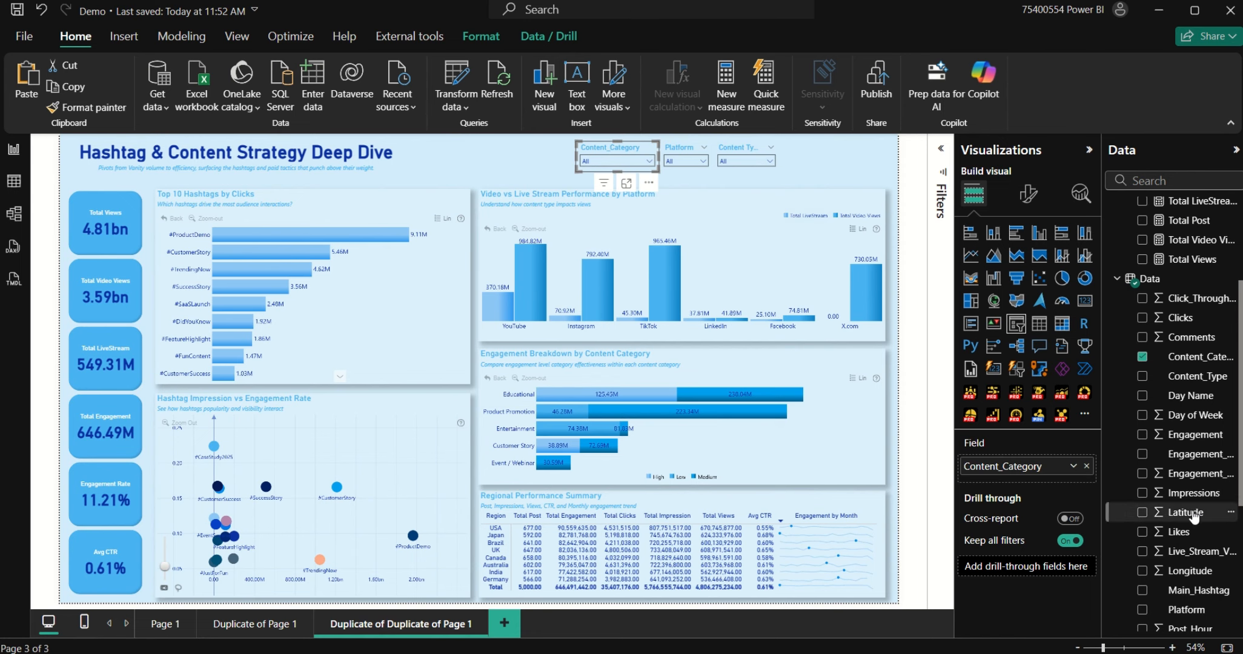
pyautogui.scroll(-3, 1197, 545)
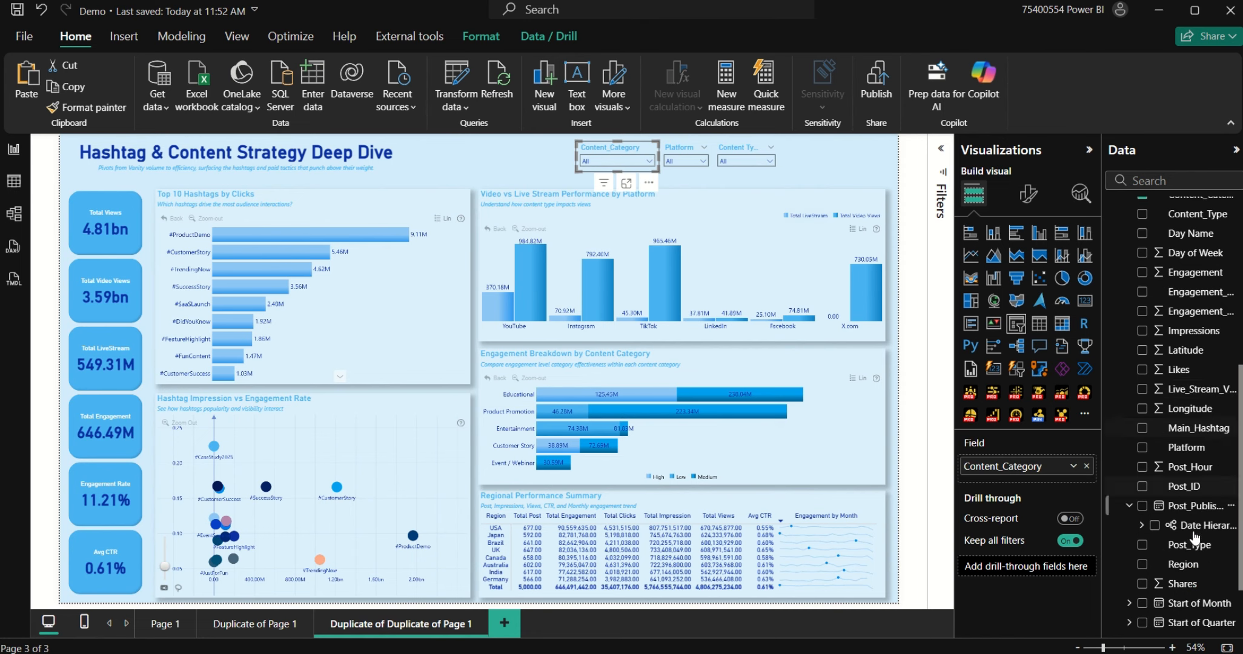
pyautogui.moveTo(1189, 545); pyautogui.dragTo(1088, 472)
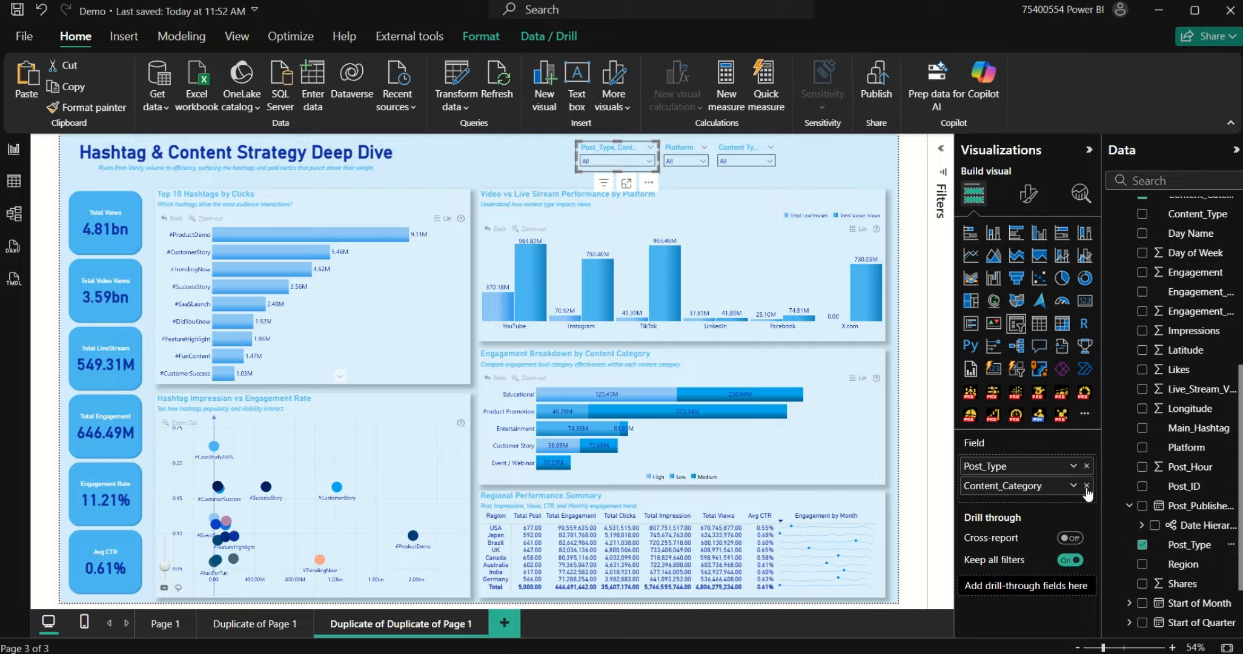
pyautogui.click(1086, 485)
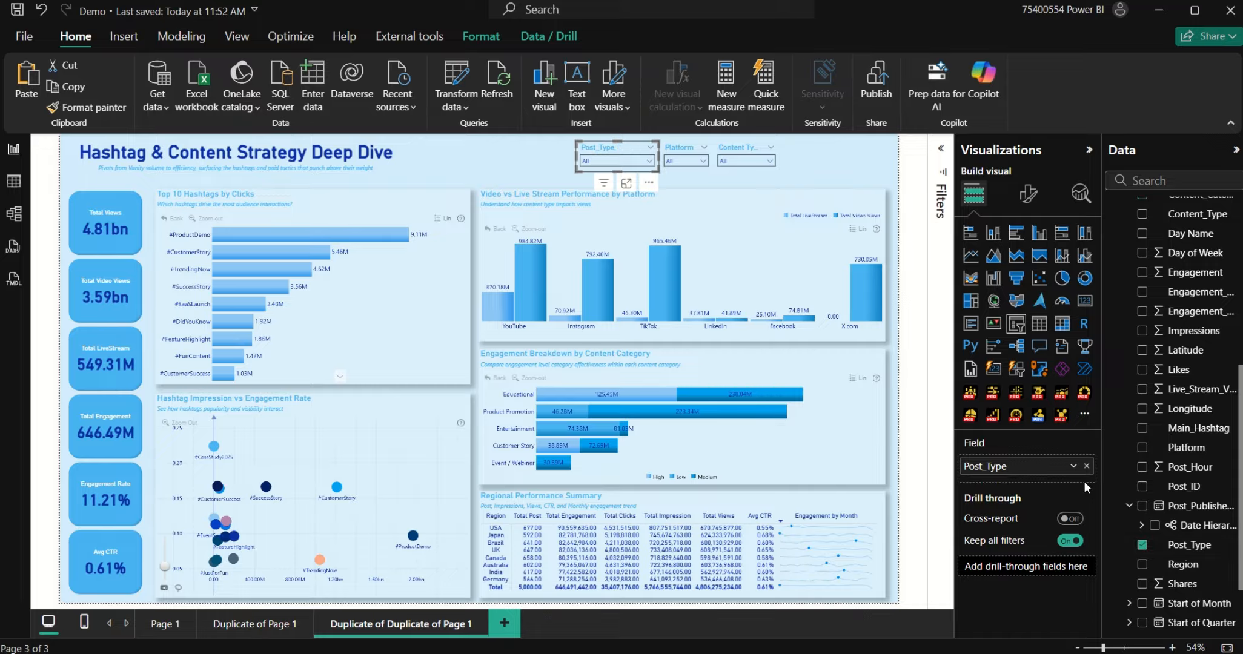
# Step: Delete the Platform slicer and move the Post_Type slicer directly beside the Content Type slicer
pyautogui.click(679, 147)
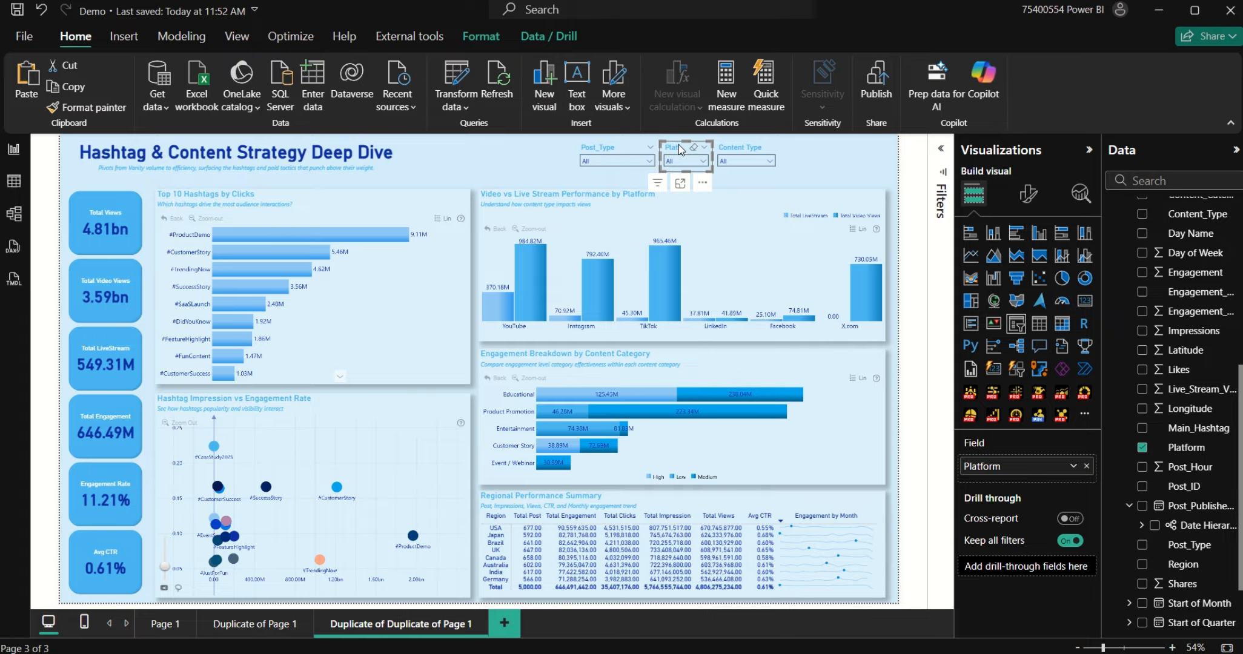
pyautogui.press('Delete')
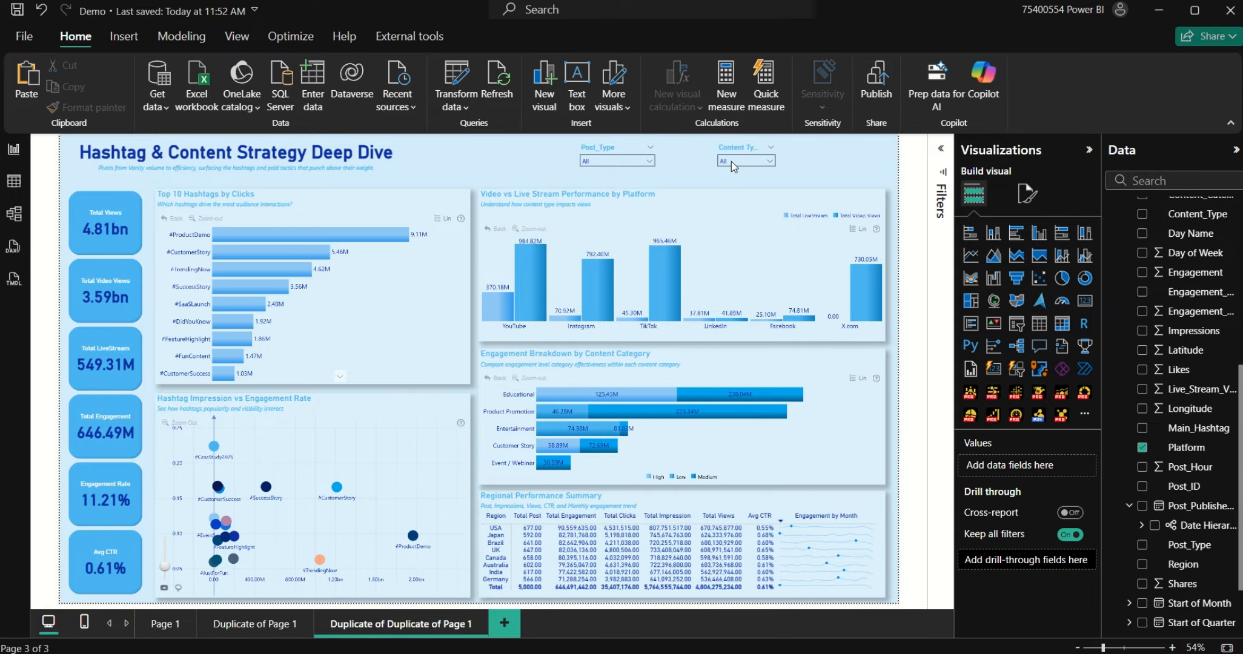
pyautogui.click(633, 150)
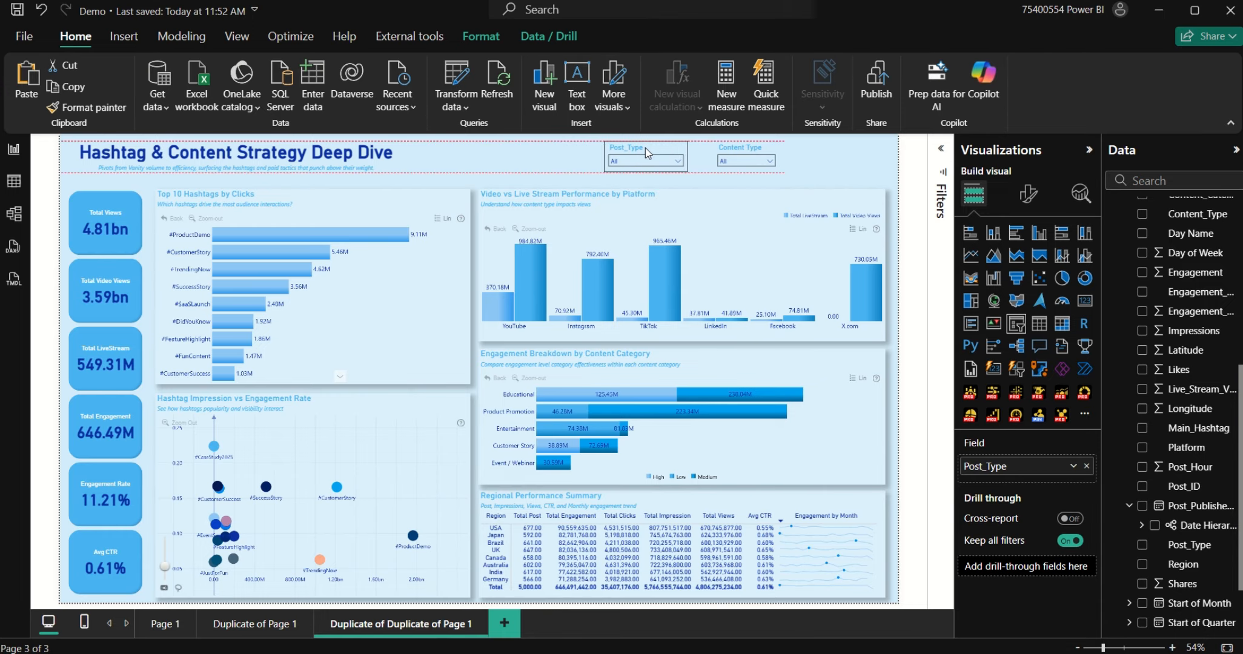
pyautogui.moveTo(644, 148); pyautogui.dragTo(655, 150)
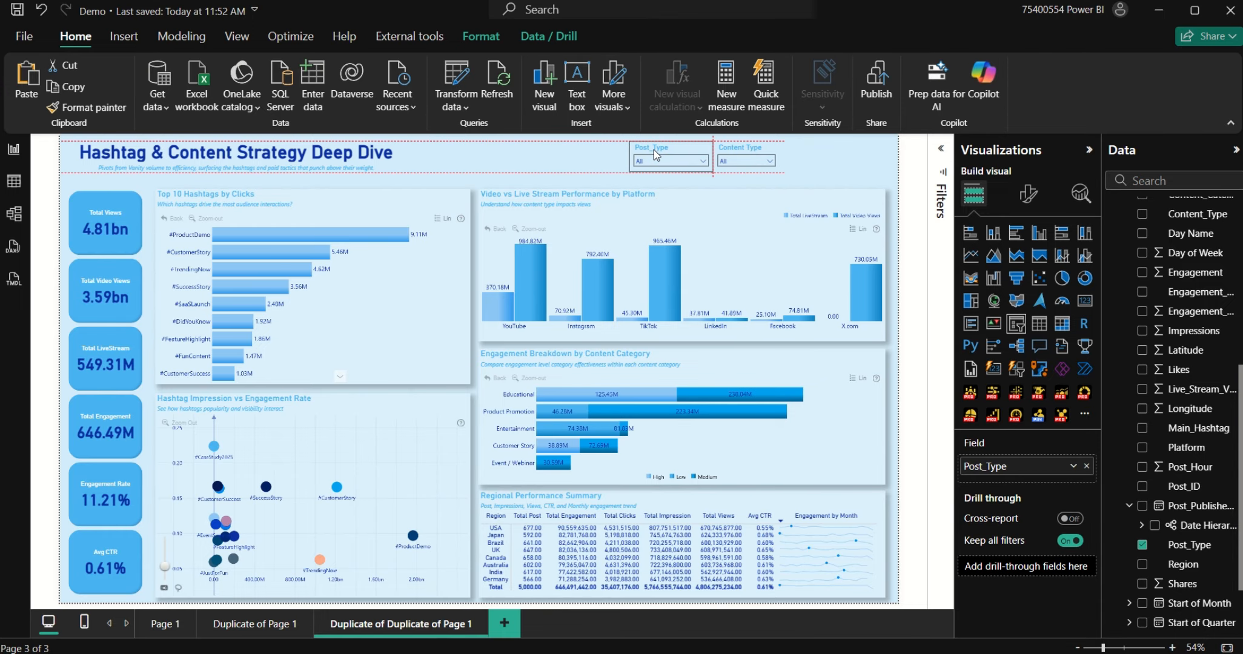
pyautogui.click(816, 171)
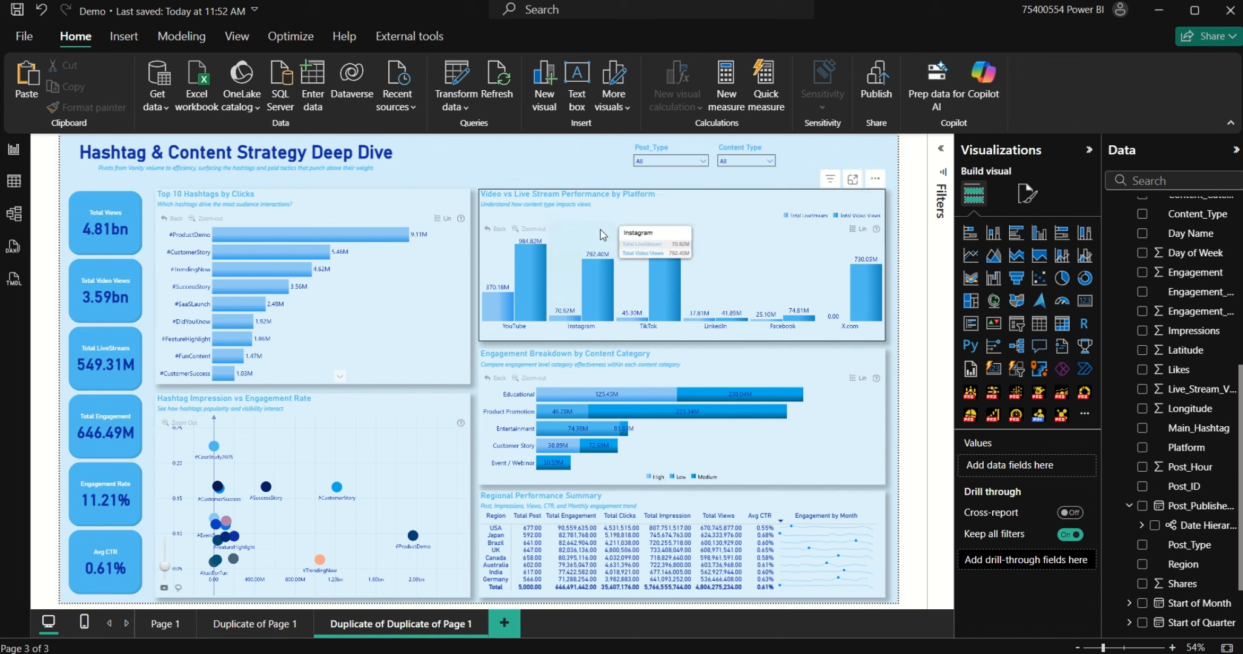
# Step: Rename the report page Page 1 as Overview
pyautogui.doubleClick(170, 628)
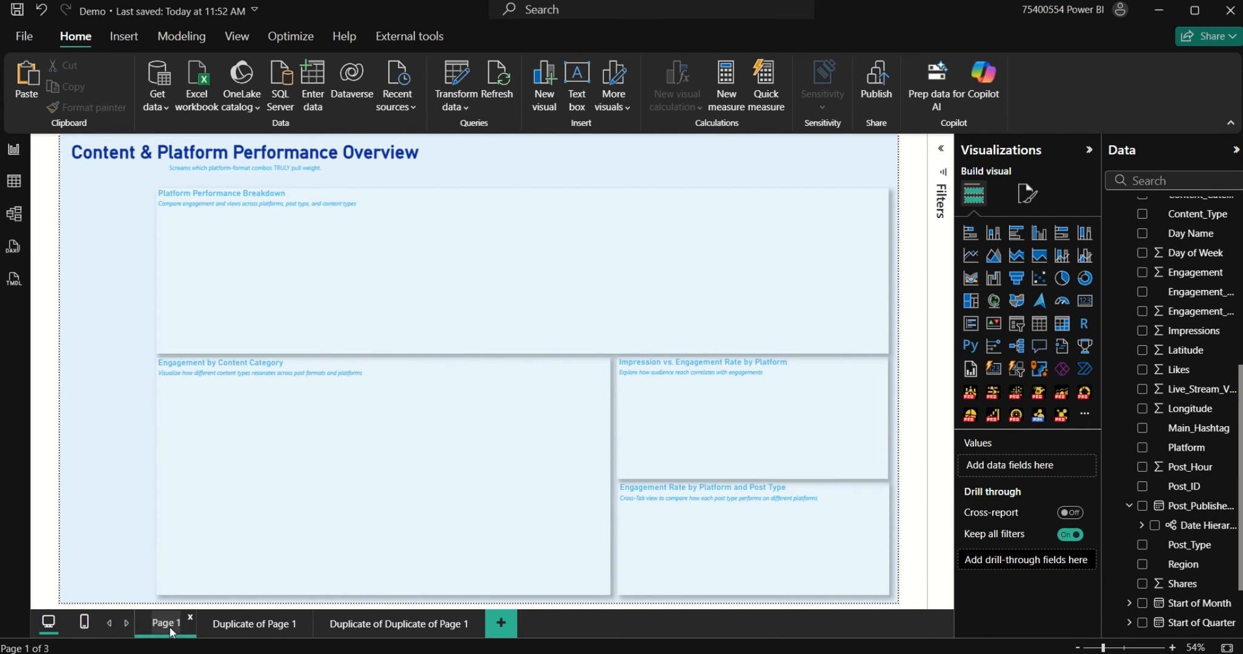
pyautogui.write('Over')
pyautogui.hotkey('ctrl', 'a')
pyautogui.press('BackSpace')
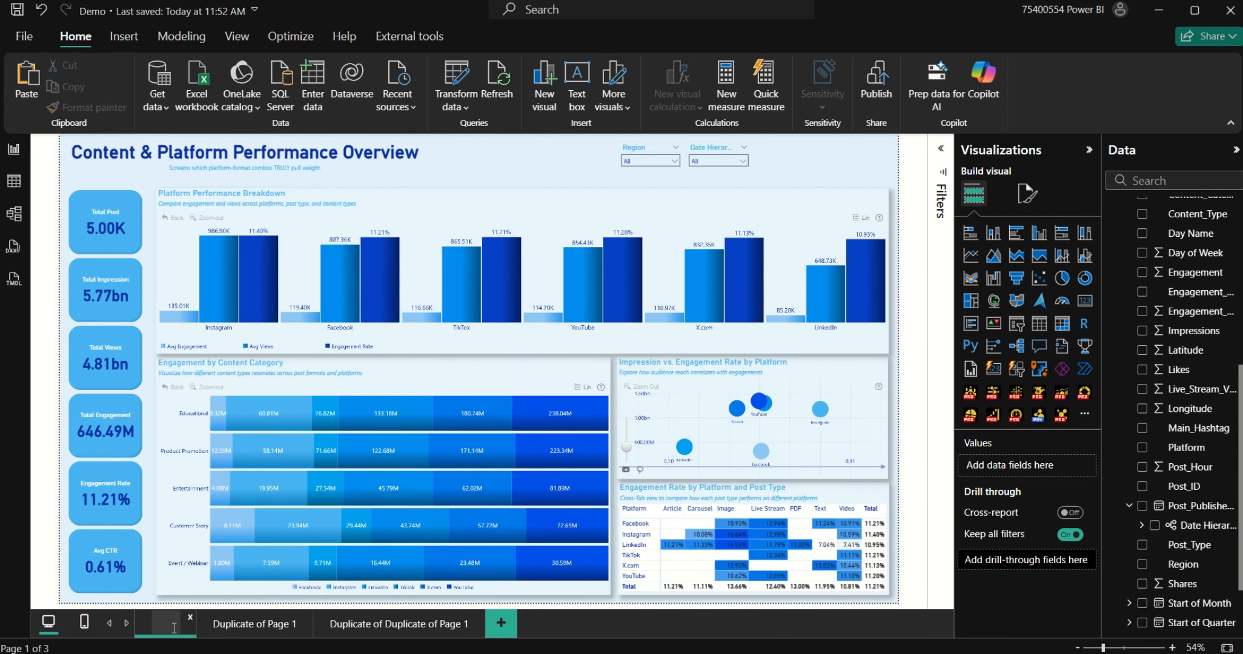
pyautogui.write('Overview')
pyautogui.press('Return')
# Step: Rename the report page Duplicate of Page 1 as Trend
pyautogui.click(258, 629)
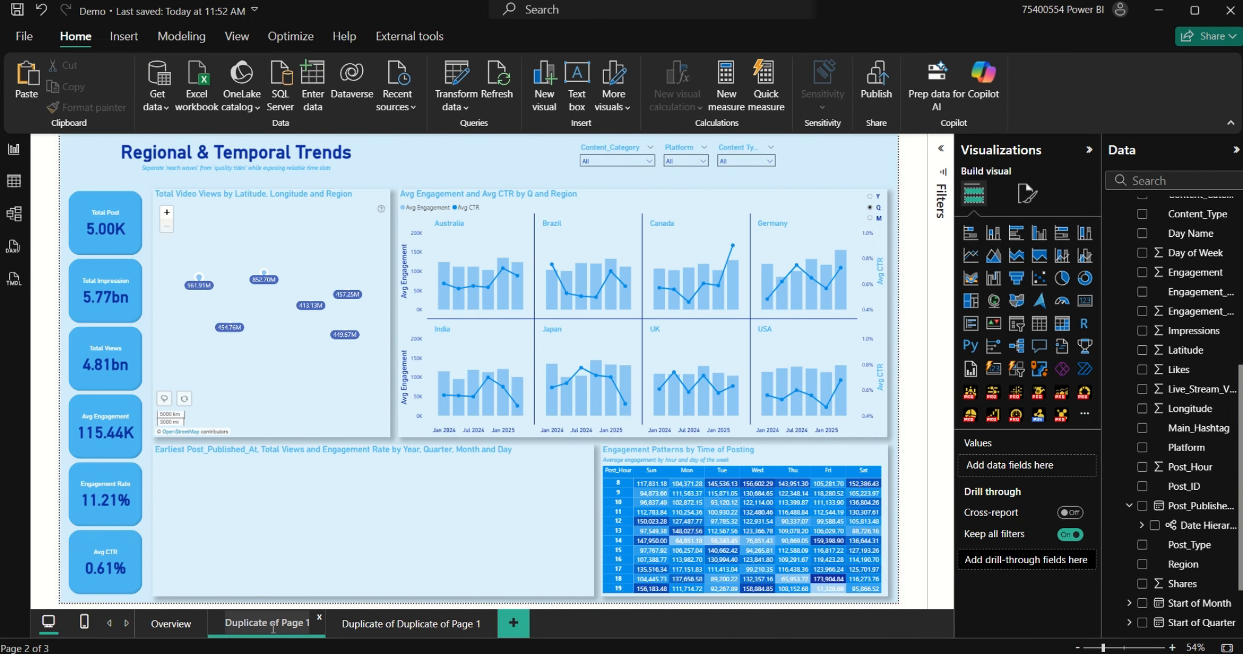
pyautogui.doubleClick(272, 626)
pyautogui.write('Trend')
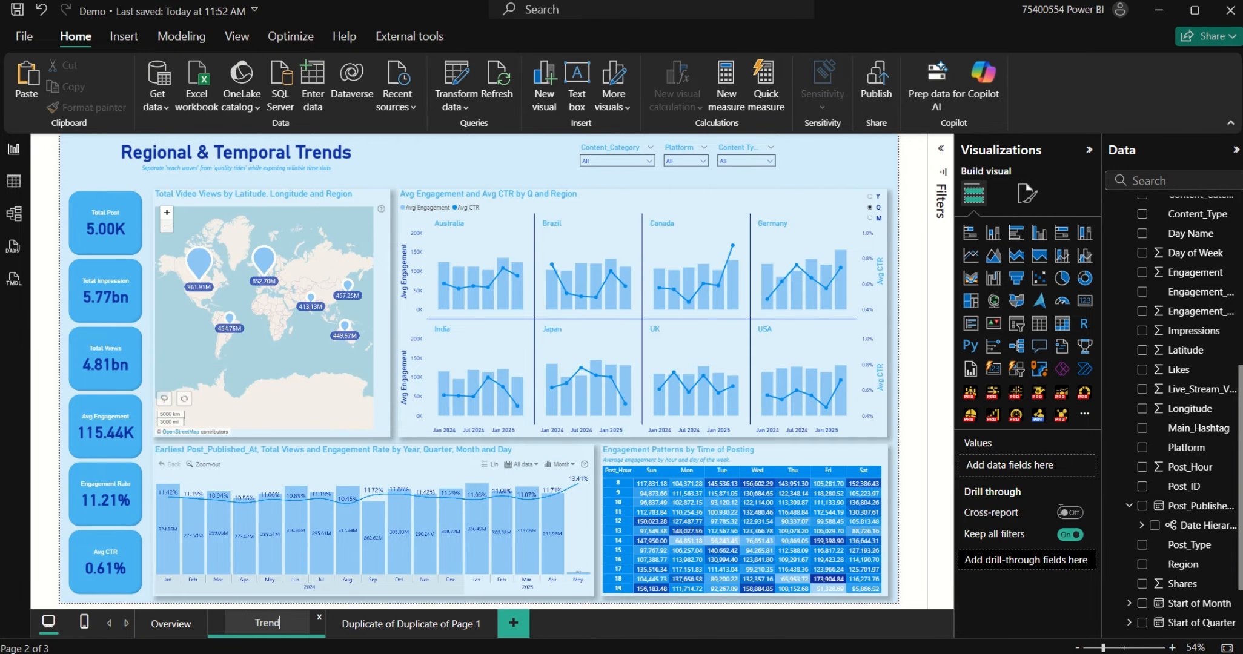
pyautogui.press('Return')
# Step: Rename the report page Duplicate of Duplicate of Page 1 as Deep Dive
pyautogui.click(407, 629)
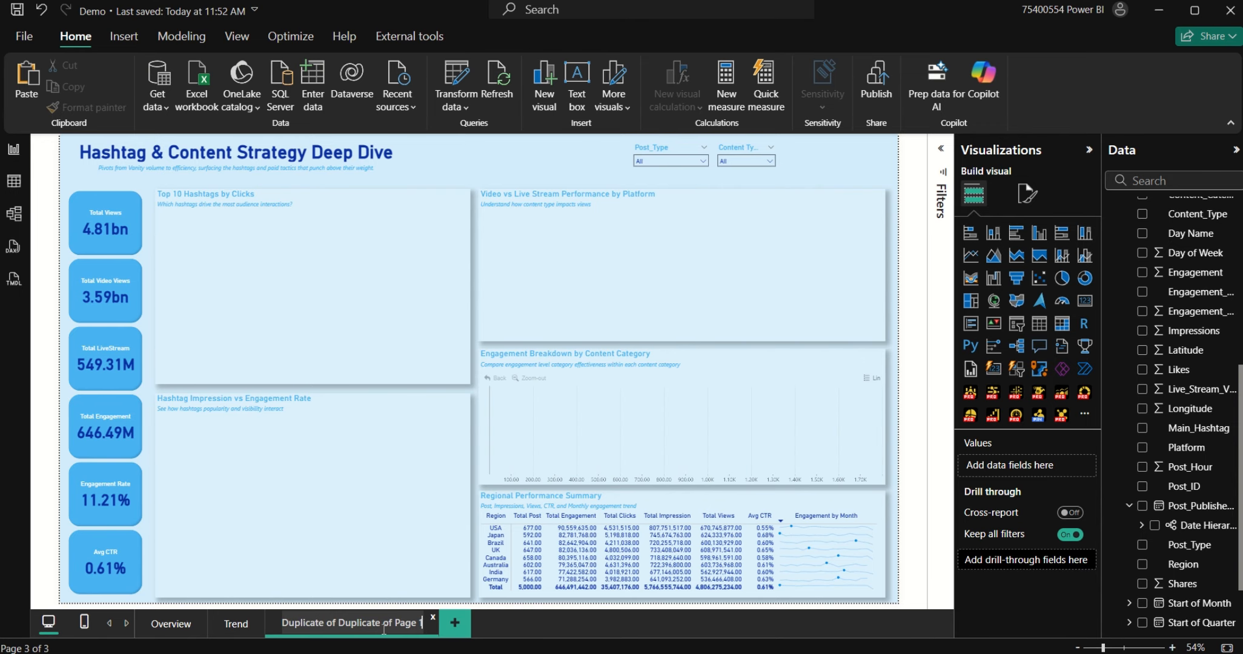
pyautogui.doubleClick(382, 628)
pyautogui.write('Deep Dive')
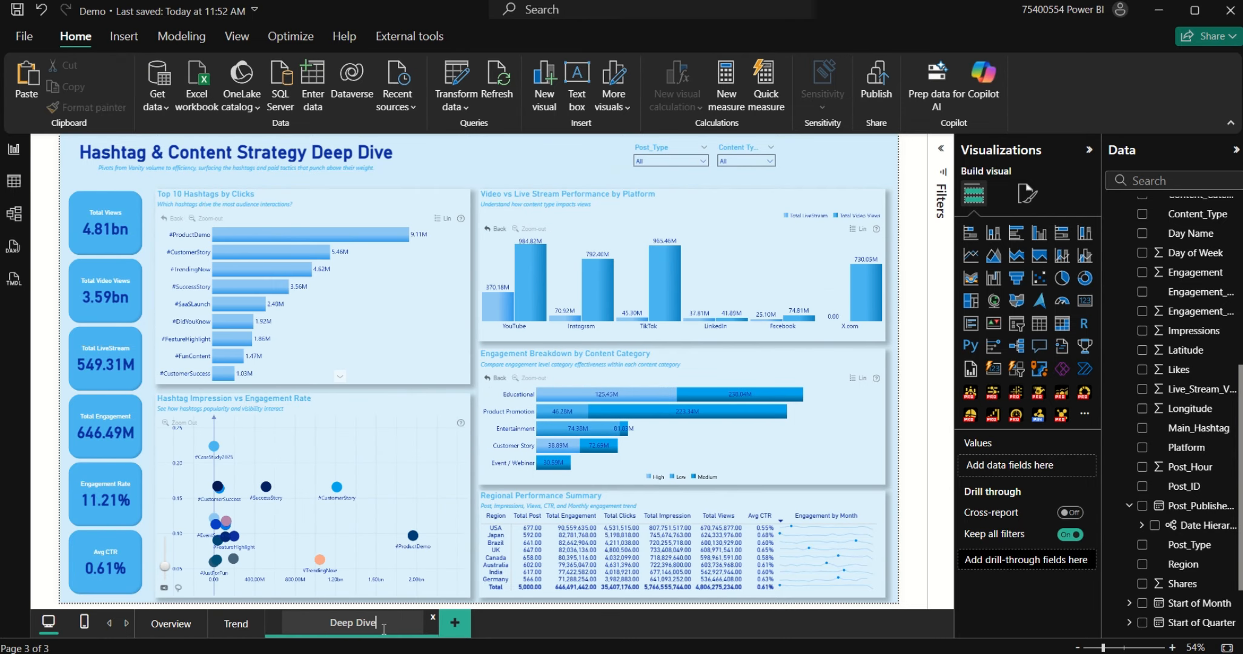
pyautogui.press('Return')
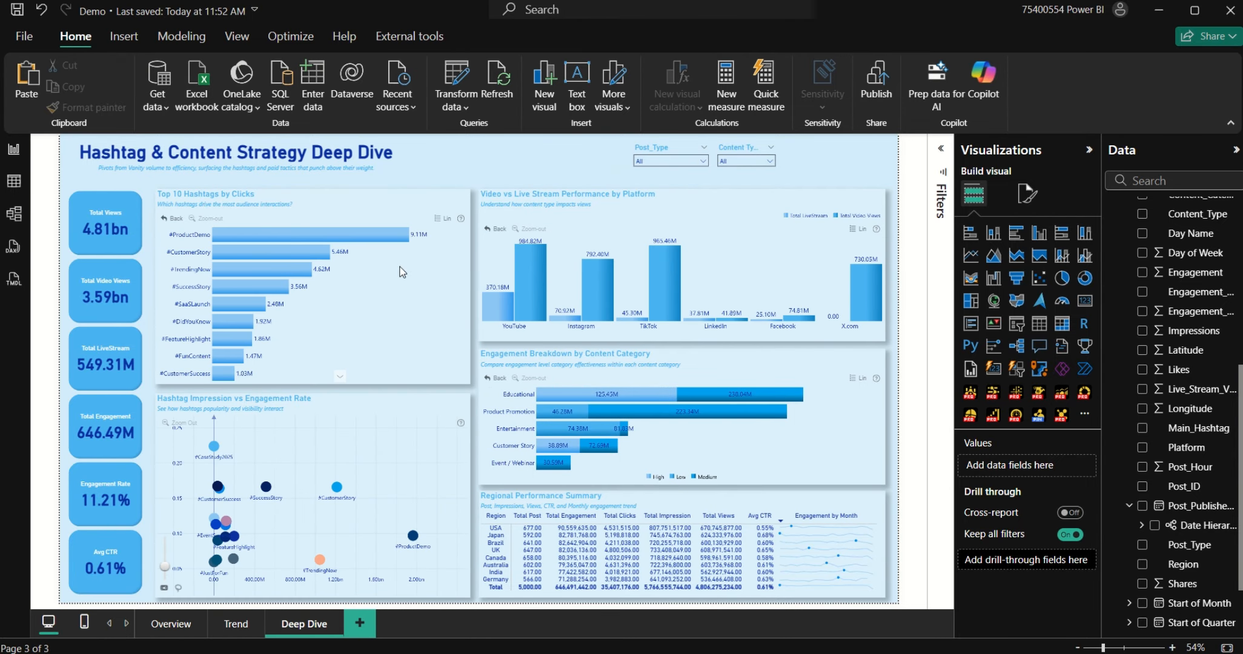
# Step: Insert a page navigator on the Overview page
pyautogui.click(172, 625)
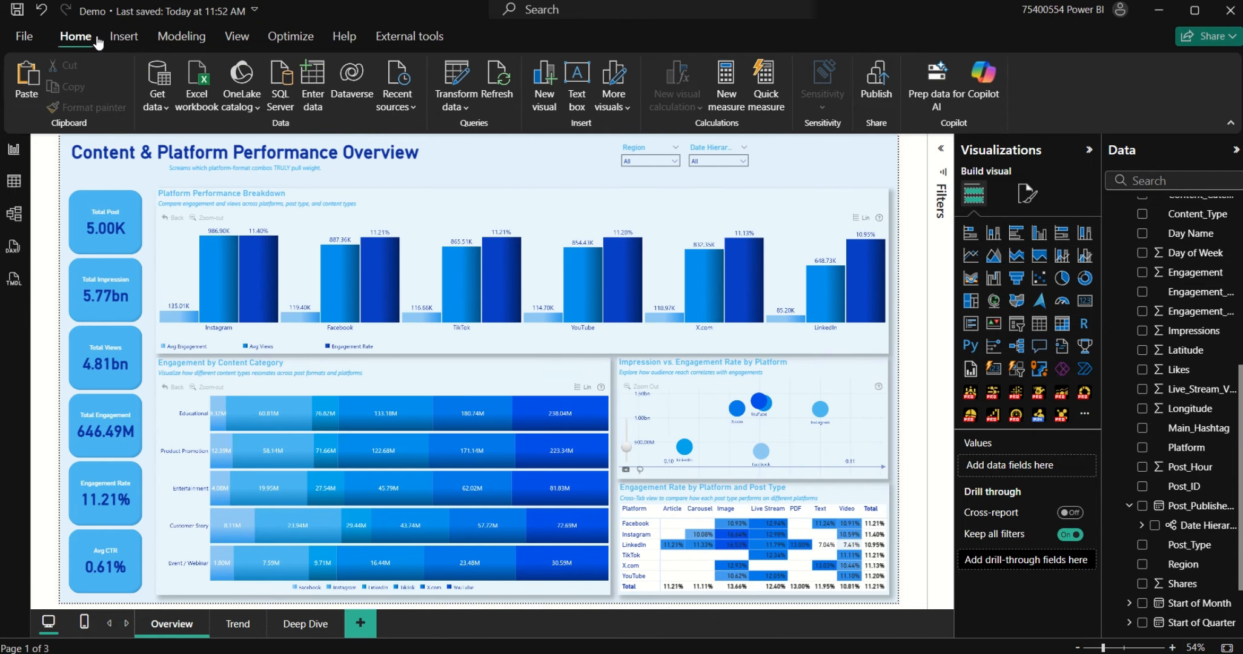
pyautogui.click(124, 38)
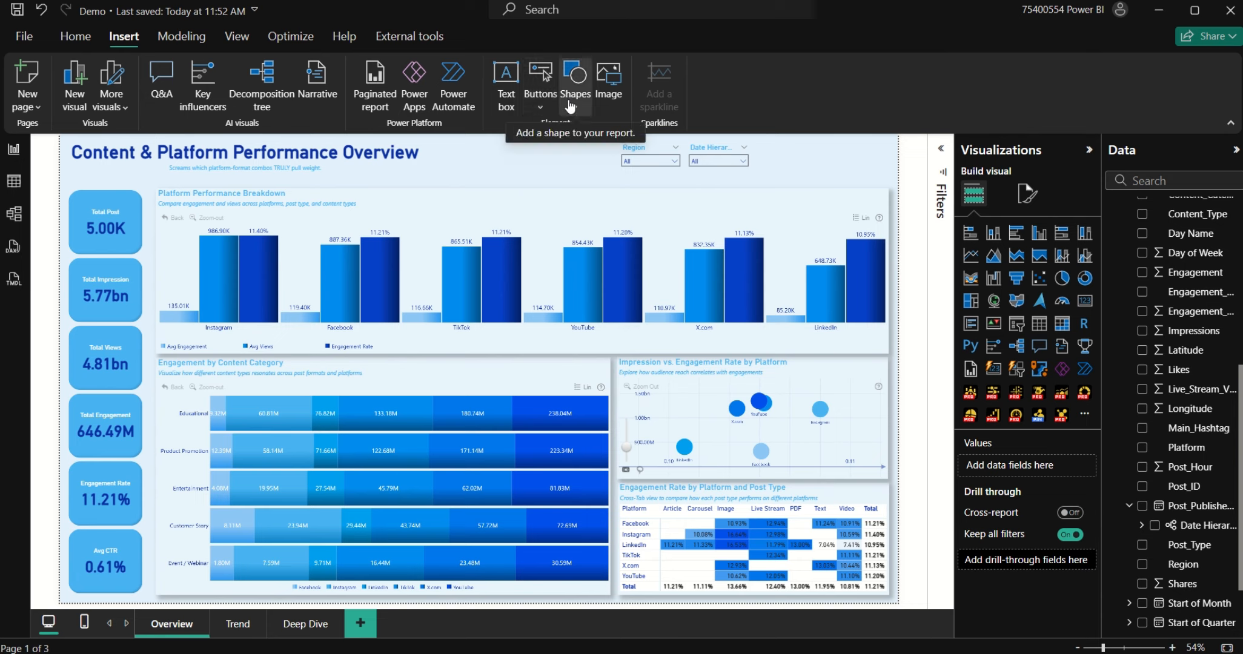
pyautogui.click(540, 97)
pyautogui.moveTo(603, 420)
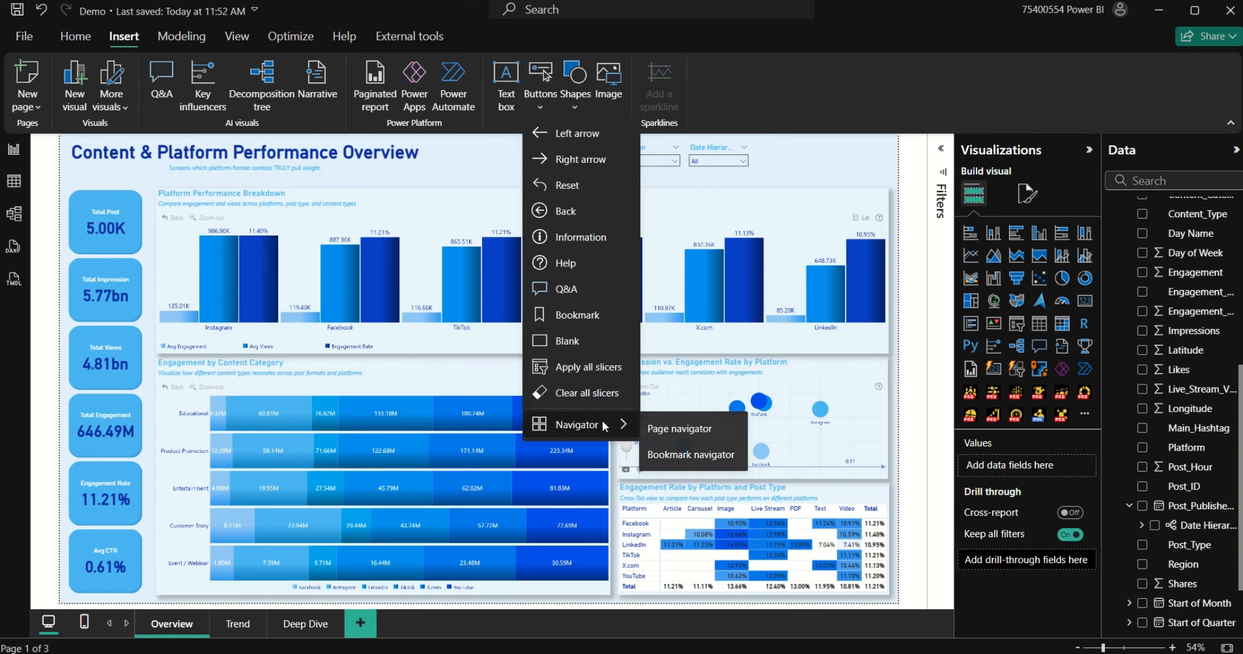
pyautogui.click(698, 429)
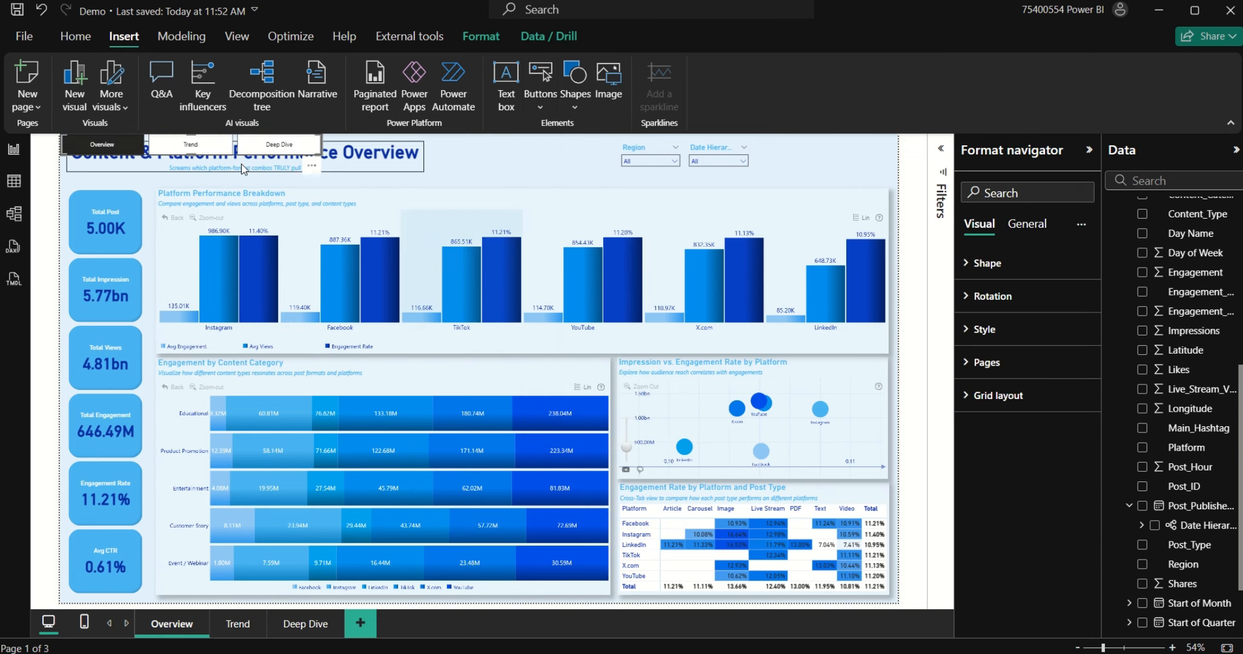
# Step: Fit the page navigator between the page title and the slicers, shifting the Region and Date Hierarchy slicers aside and narrowing the navigator
pyautogui.moveTo(241, 163); pyautogui.dragTo(538, 169)
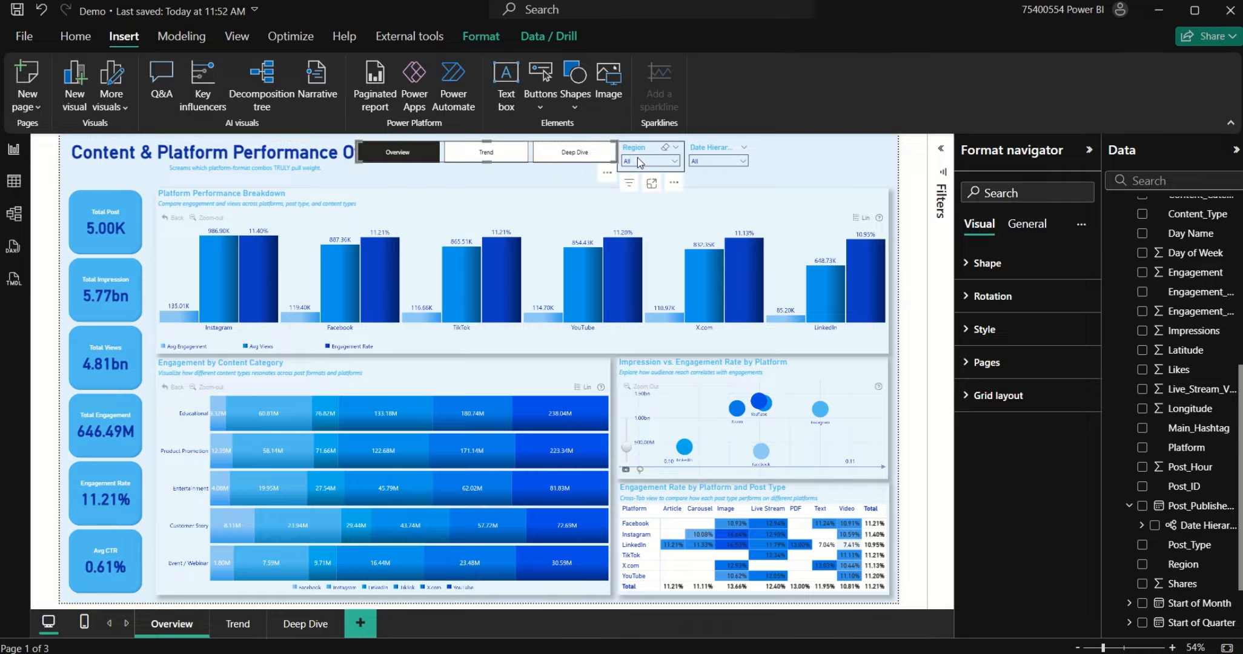
pyautogui.moveTo(757, 182); pyautogui.dragTo(715, 148)
pyautogui.click(715, 147)
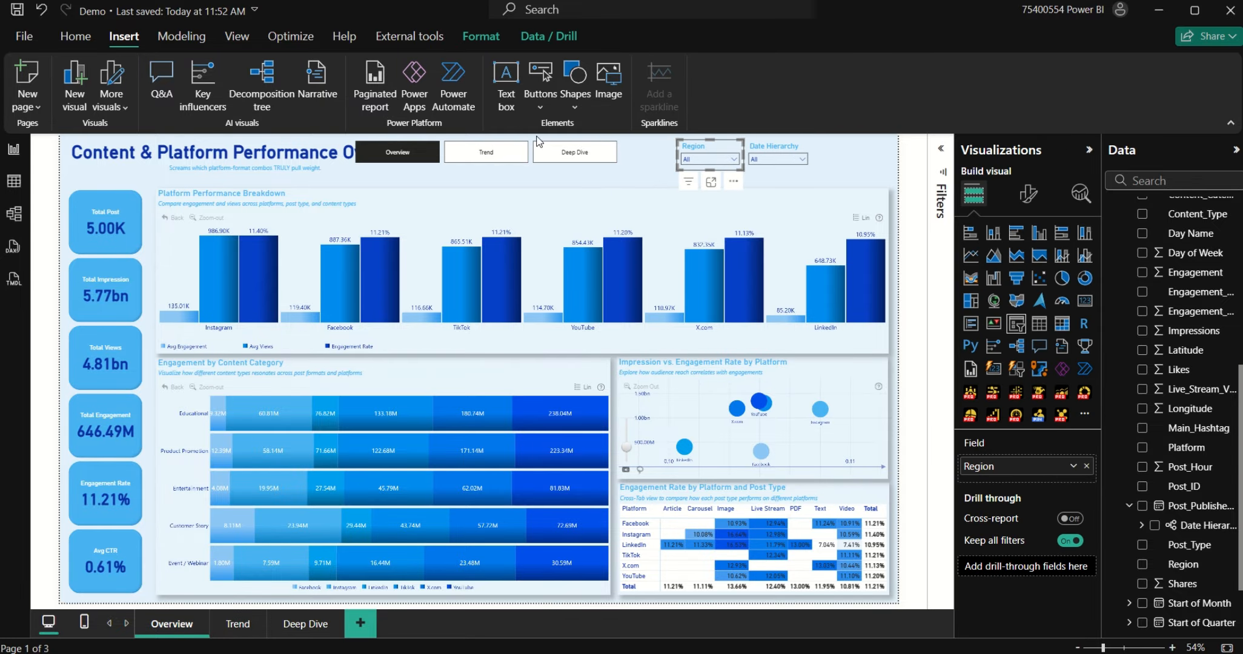
pyautogui.moveTo(519, 154); pyautogui.dragTo(578, 160)
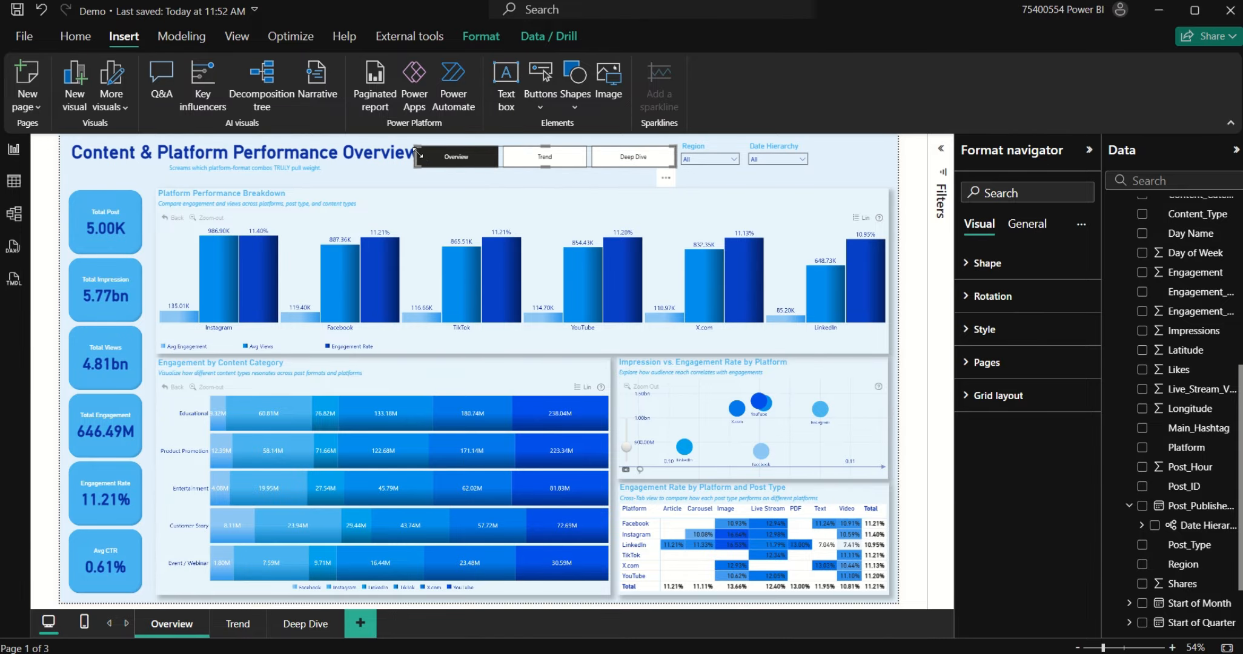
pyautogui.moveTo(415, 157); pyautogui.dragTo(438, 153)
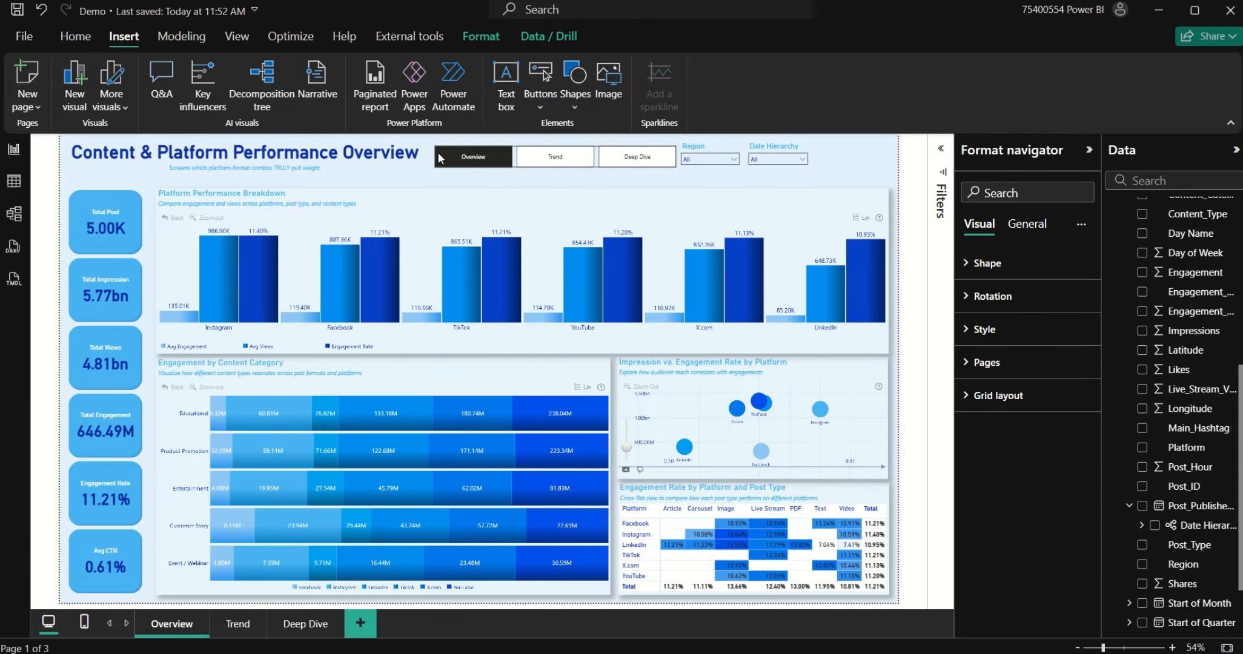
pyautogui.click(573, 177)
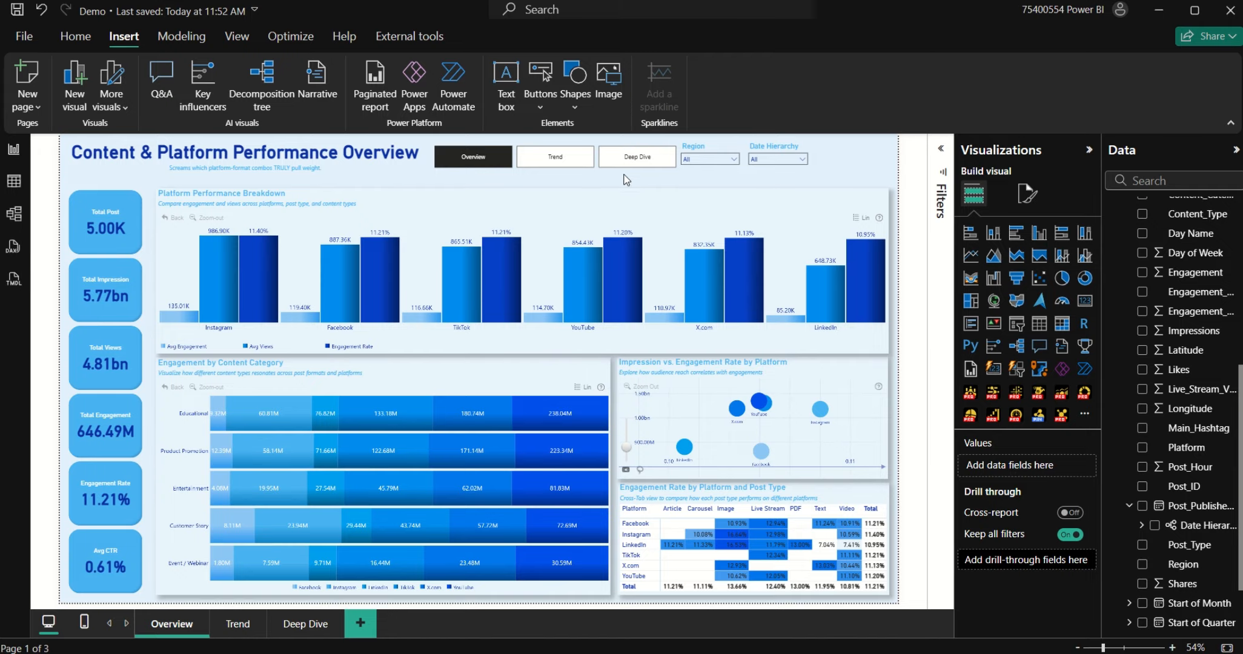
# Step: Change the page navigator's button shape to Rounded Rectangle with 29% rounded corners
pyautogui.click(502, 162)
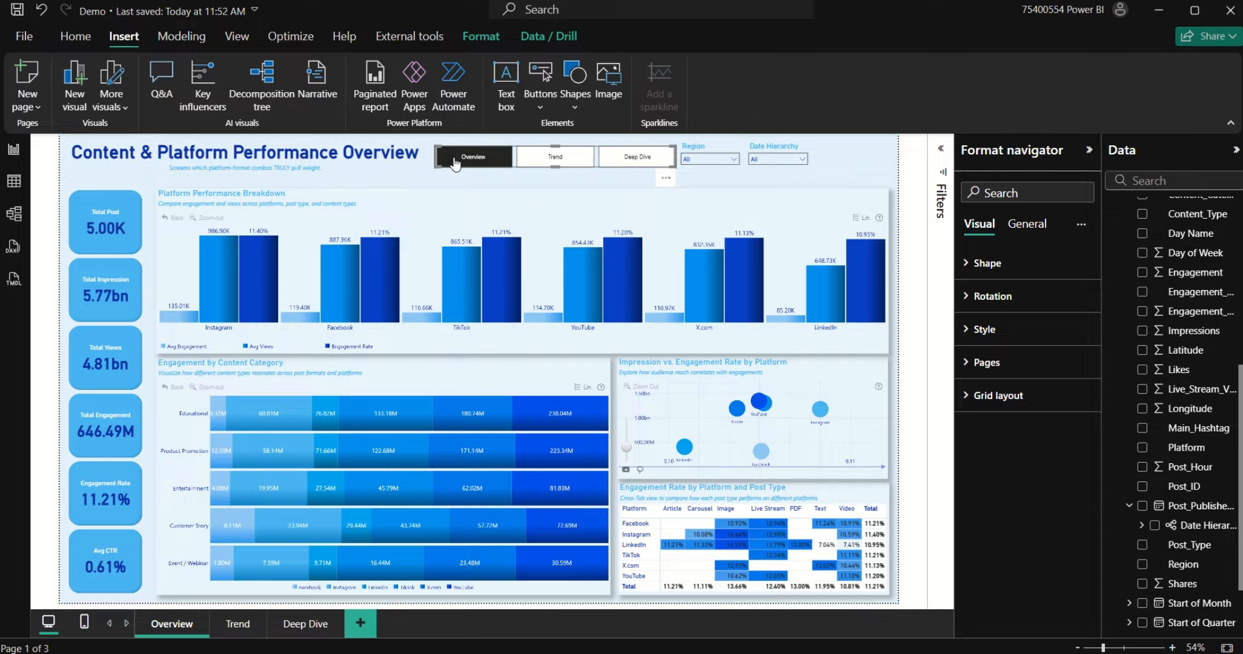
pyautogui.click(507, 174)
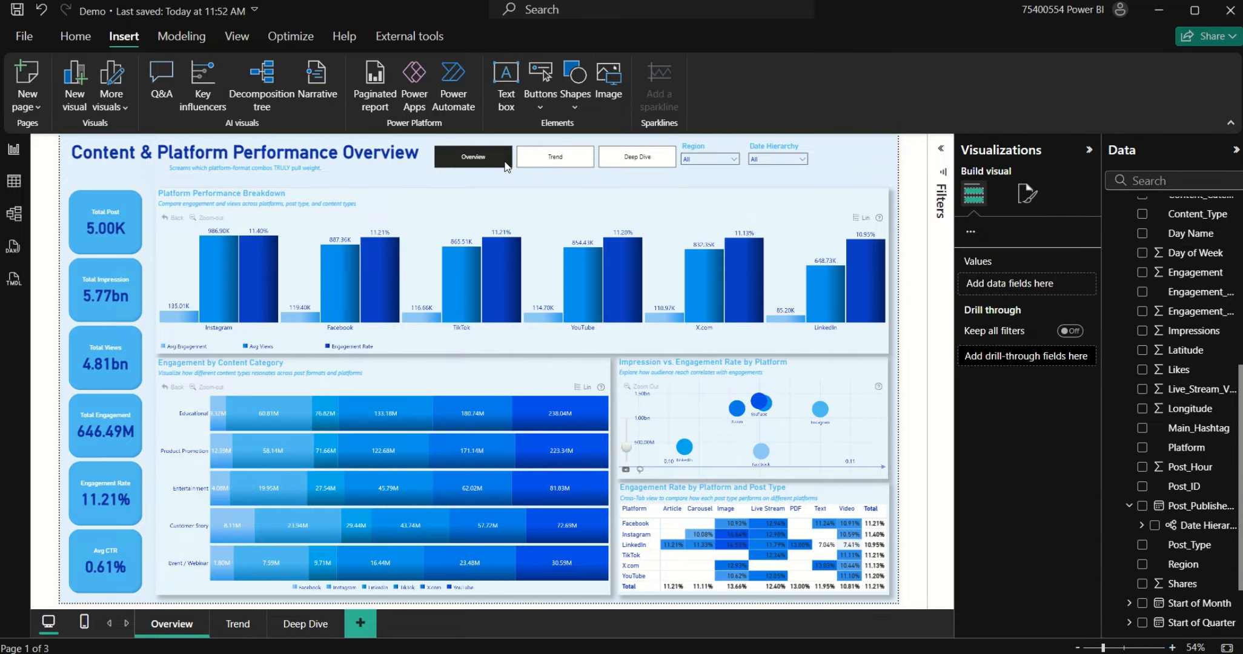
pyautogui.click(511, 163)
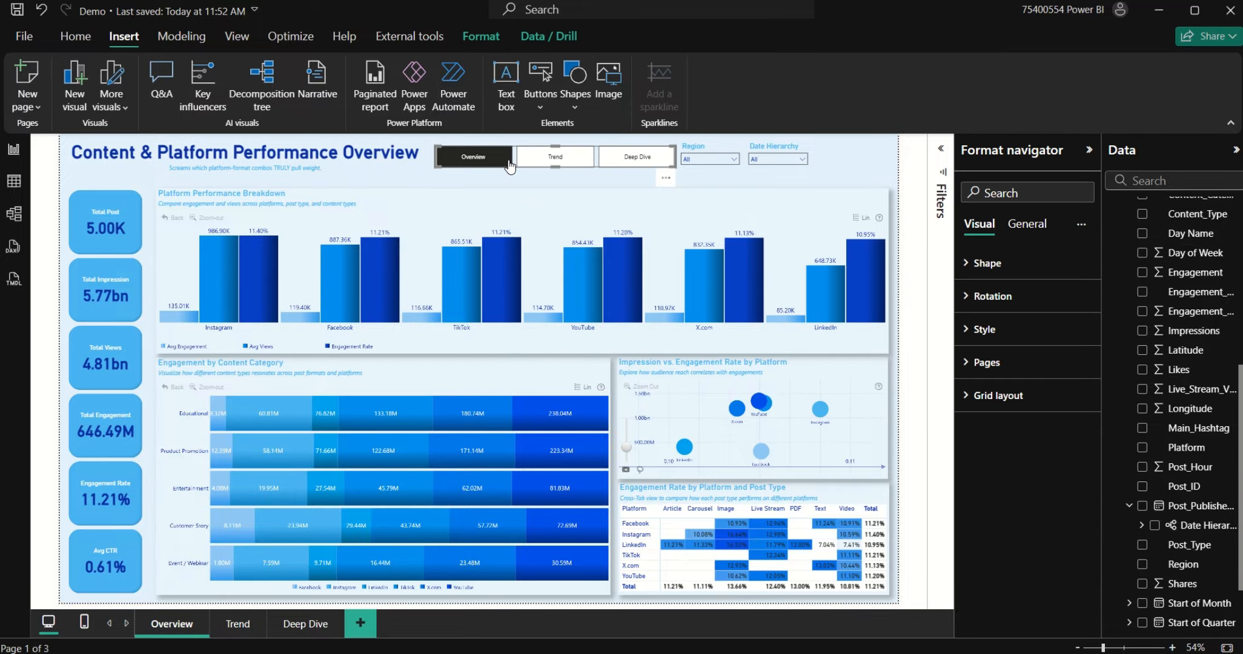
pyautogui.click(1015, 280)
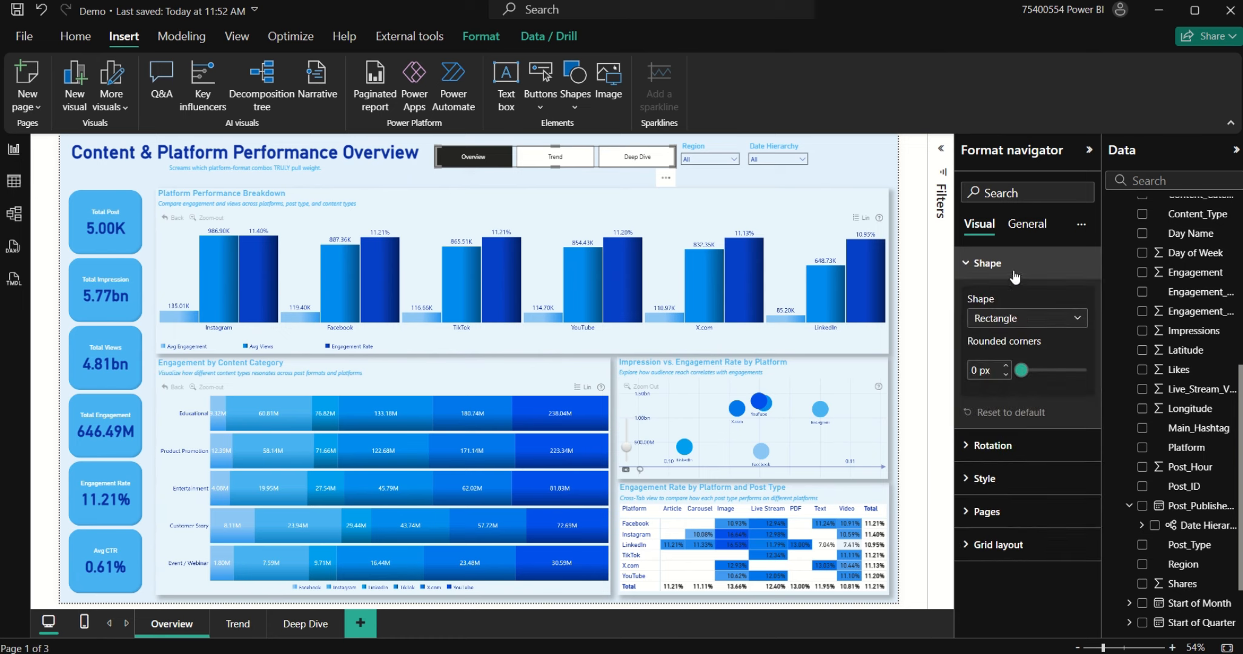
pyautogui.click(1014, 318)
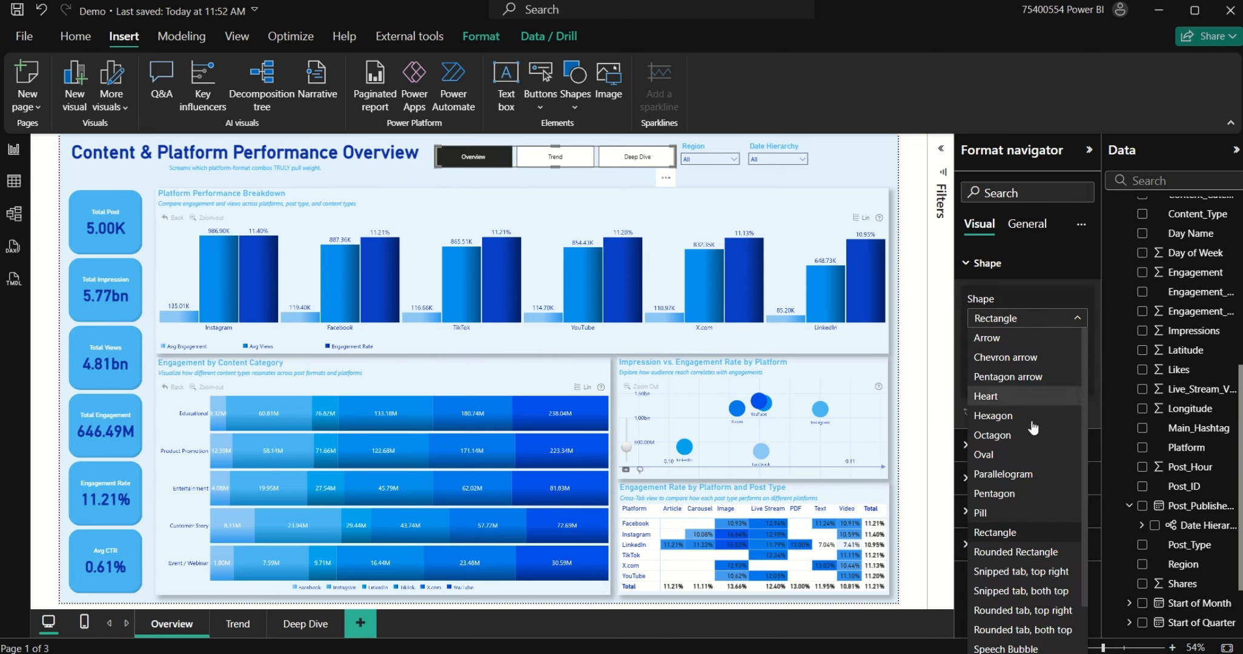
pyautogui.click(1029, 551)
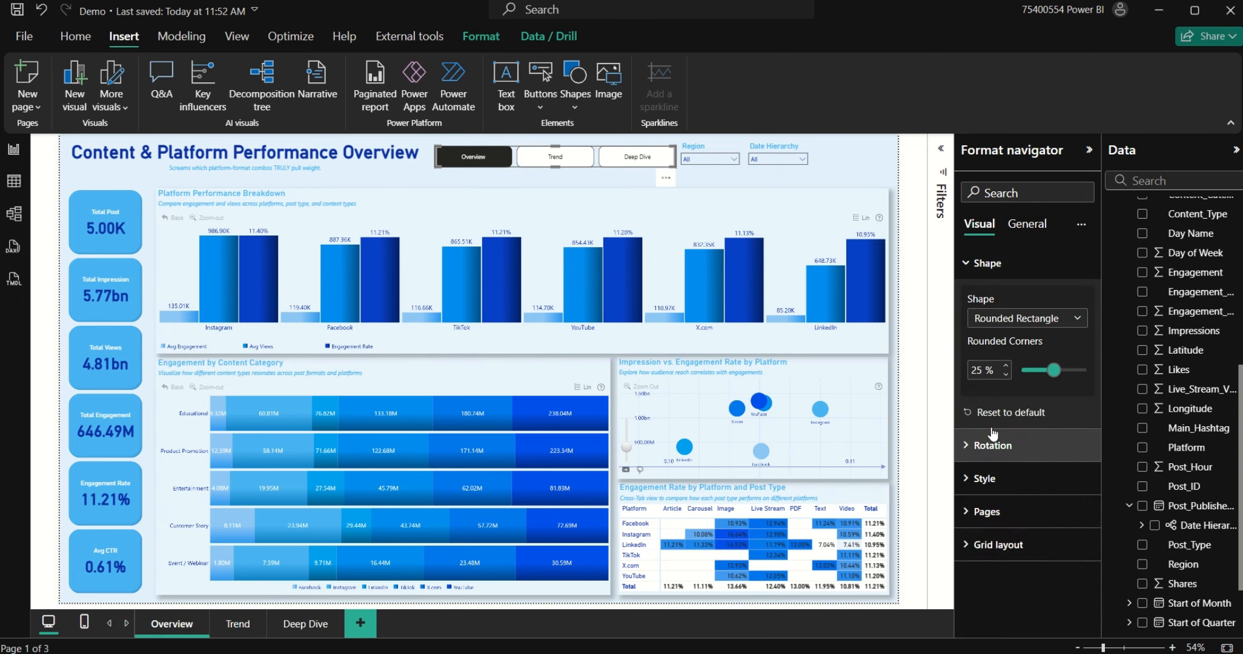
pyautogui.click(1007, 368)
pyautogui.click(1007, 368)
pyautogui.click(1007, 368)
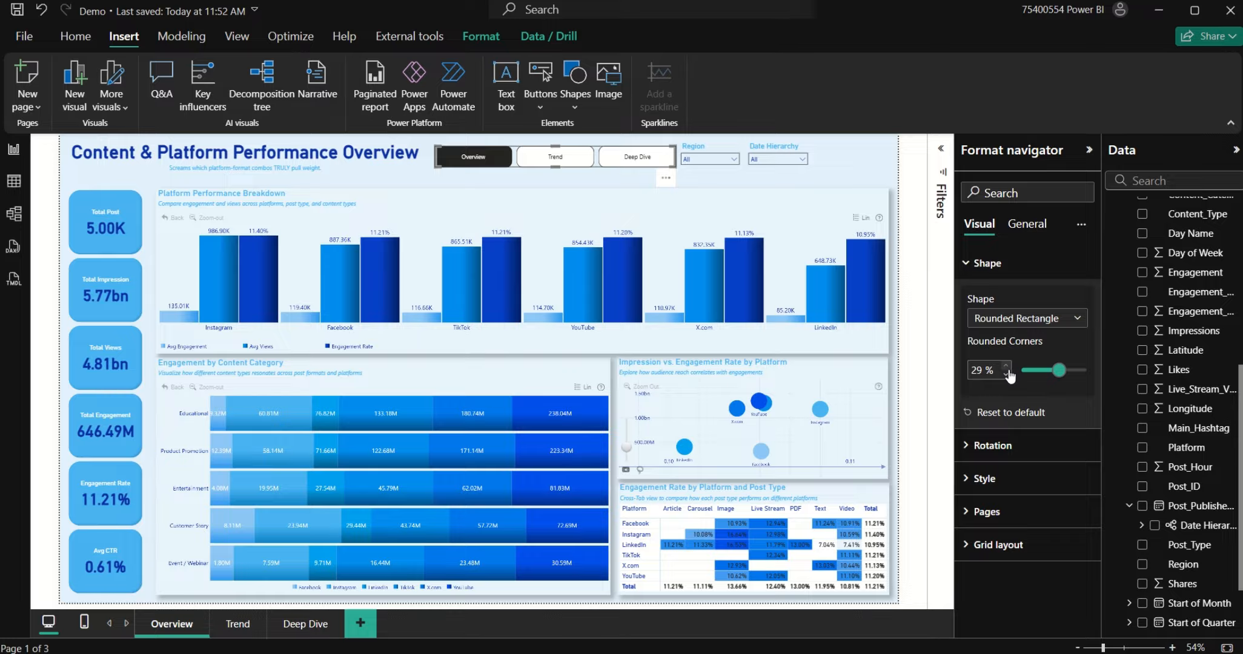
# Step: Format the navigator's Default state text as DIN, size 14, in dark blue
pyautogui.click(1002, 264)
pyautogui.click(1002, 308)
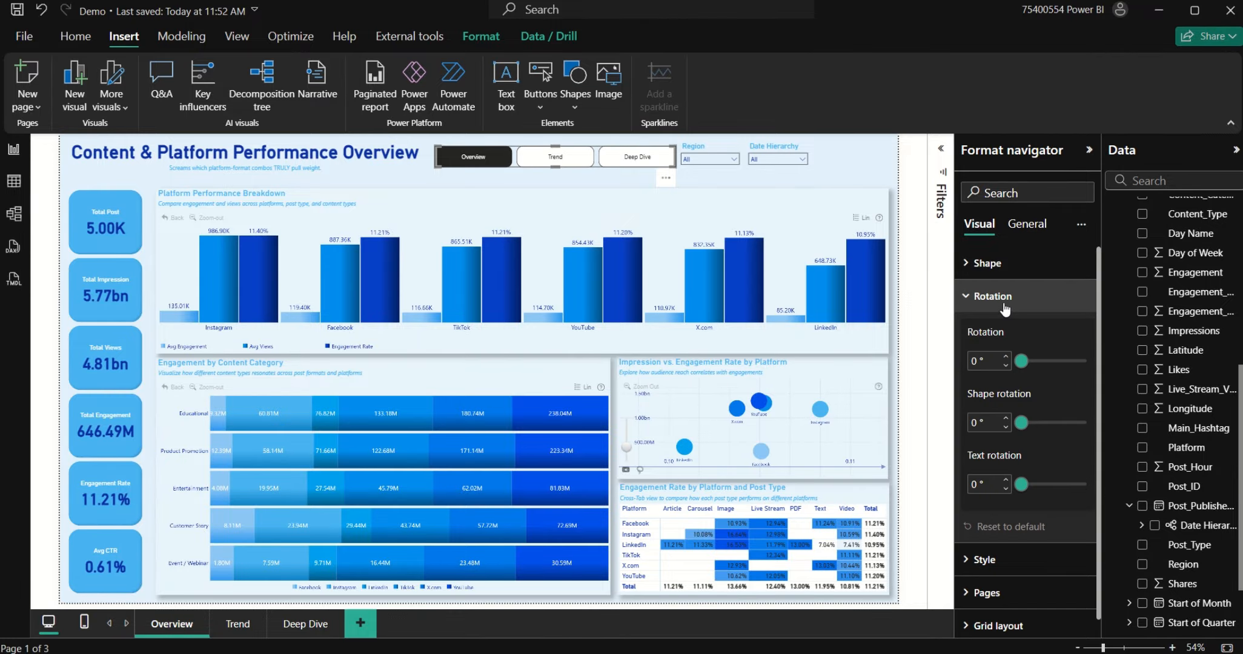
pyautogui.click(1003, 303)
pyautogui.click(1005, 329)
pyautogui.click(1021, 412)
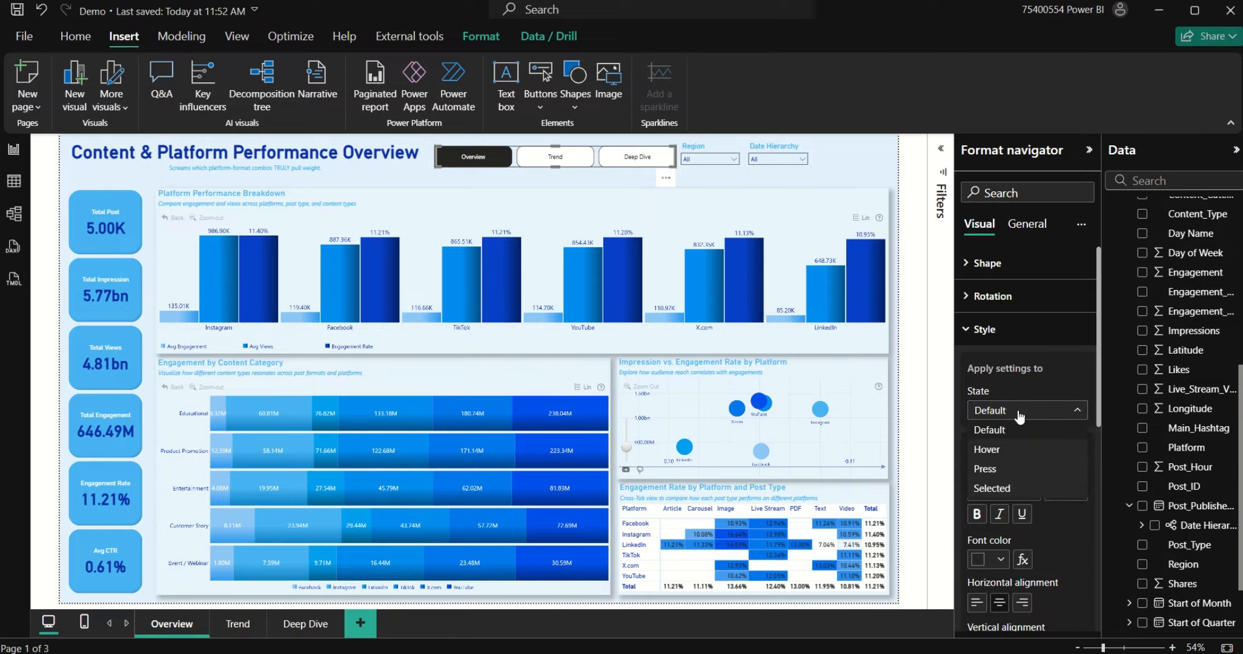
pyautogui.click(1048, 431)
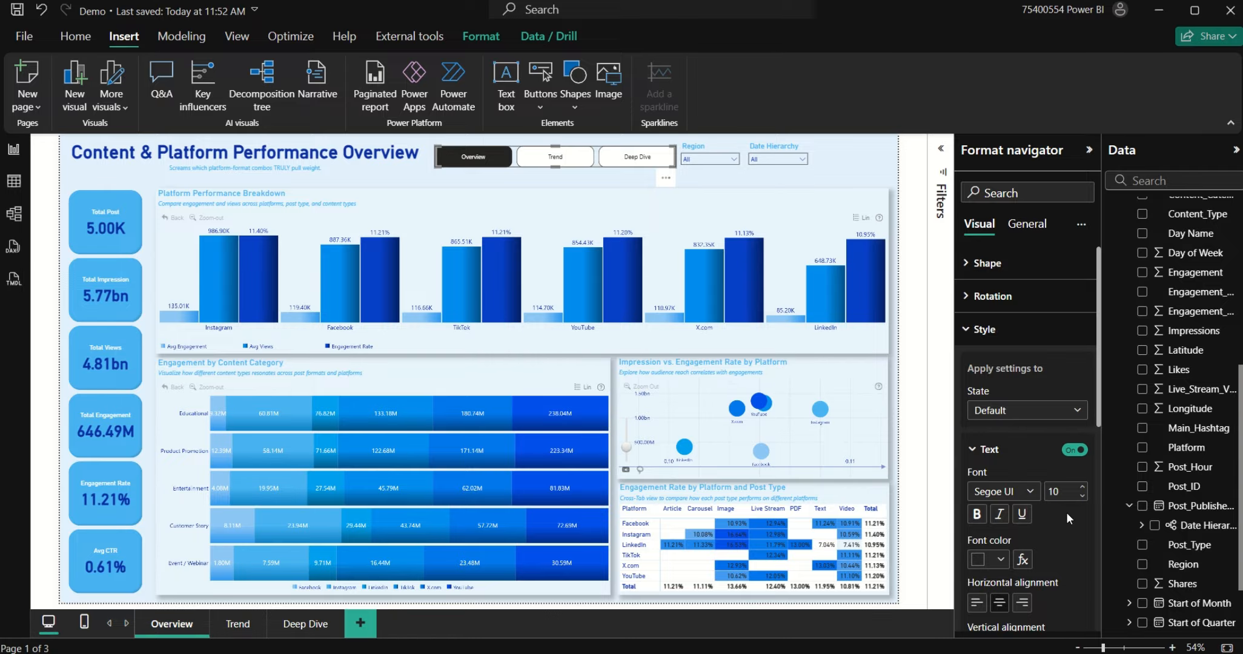
pyautogui.click(1005, 493)
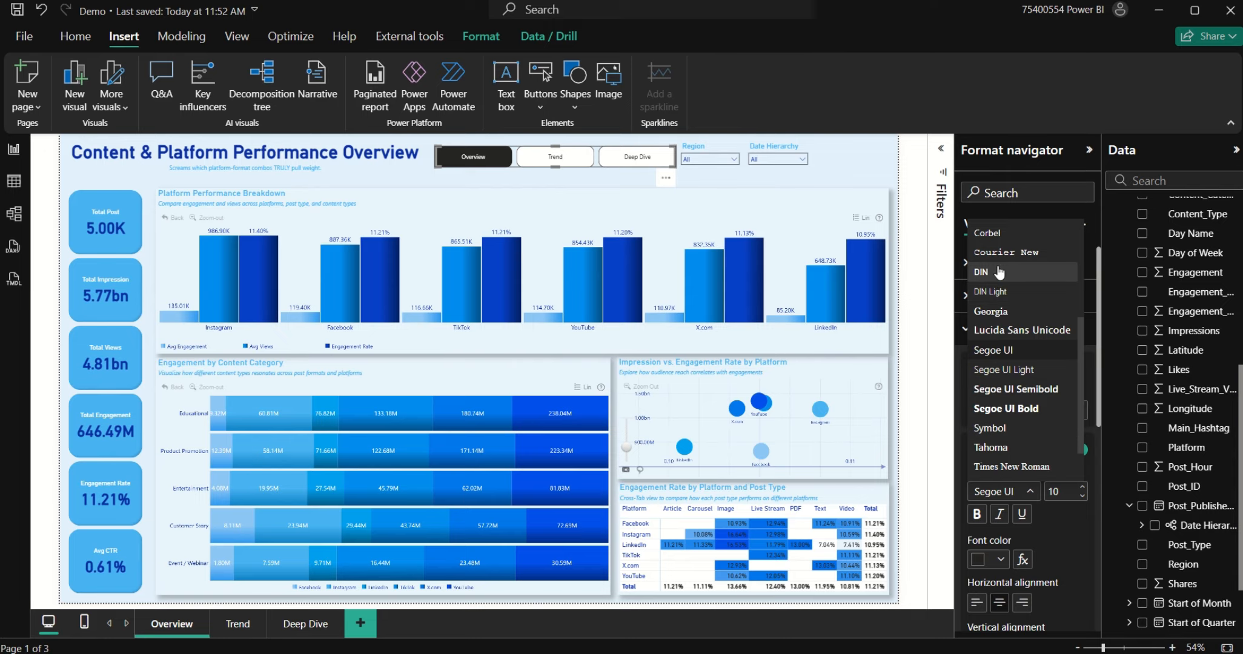
pyautogui.click(1023, 272)
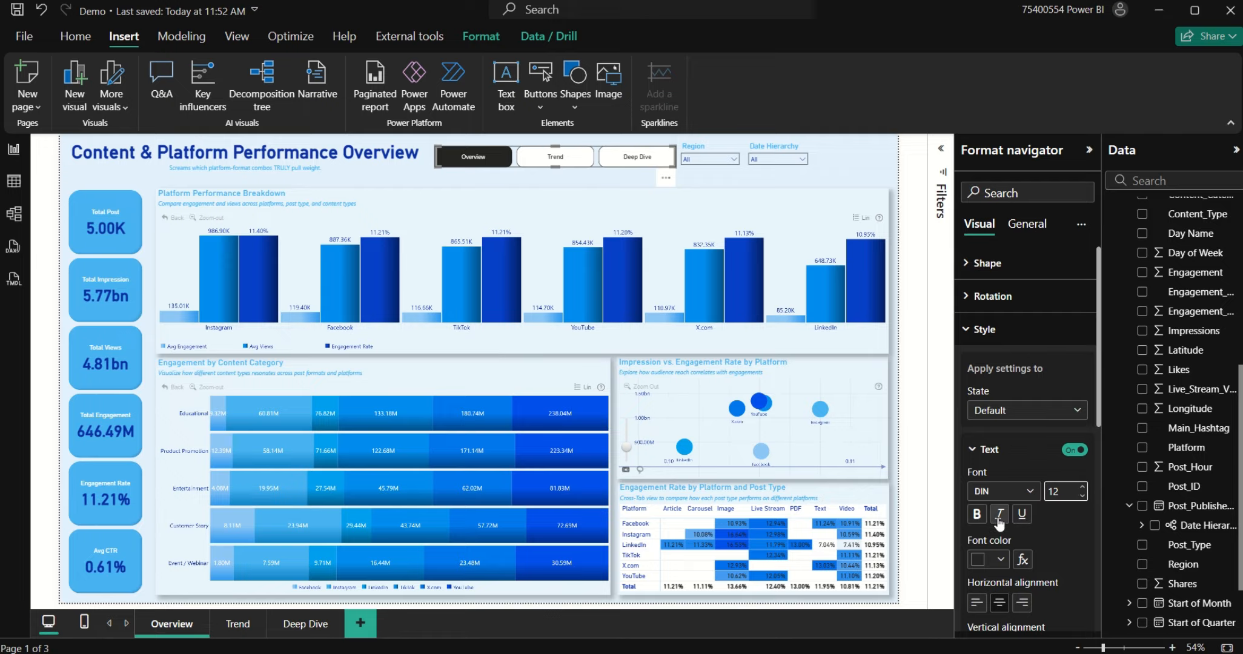
pyautogui.click(1000, 561)
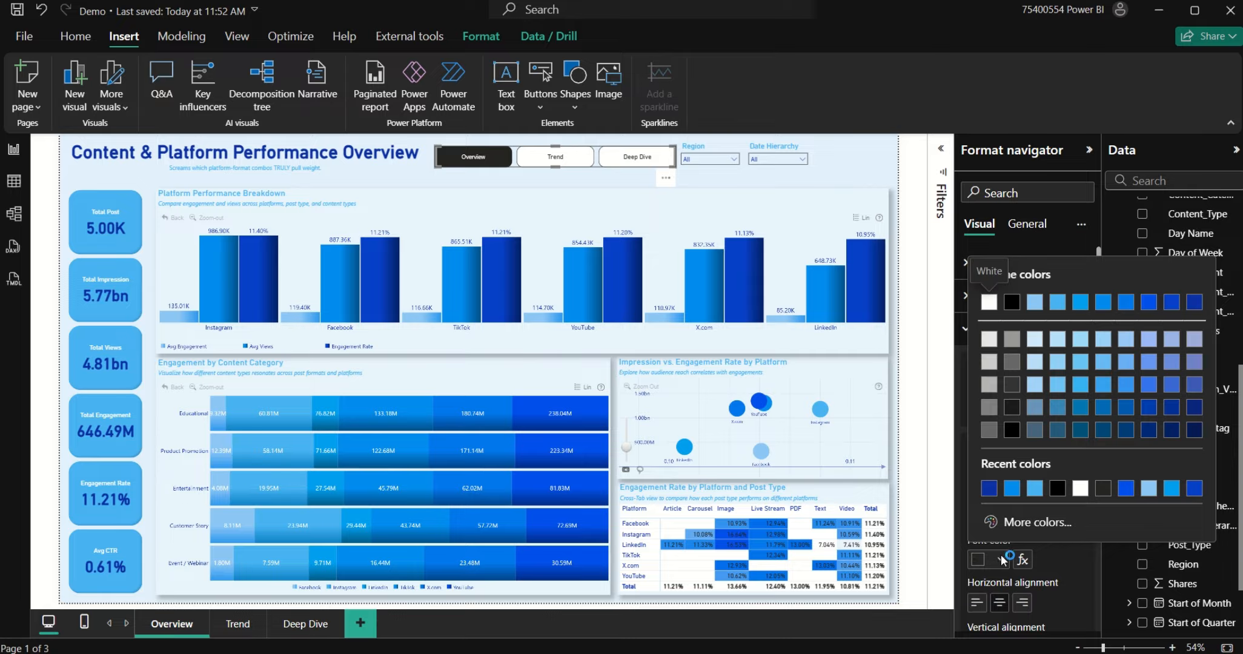
pyautogui.click(990, 490)
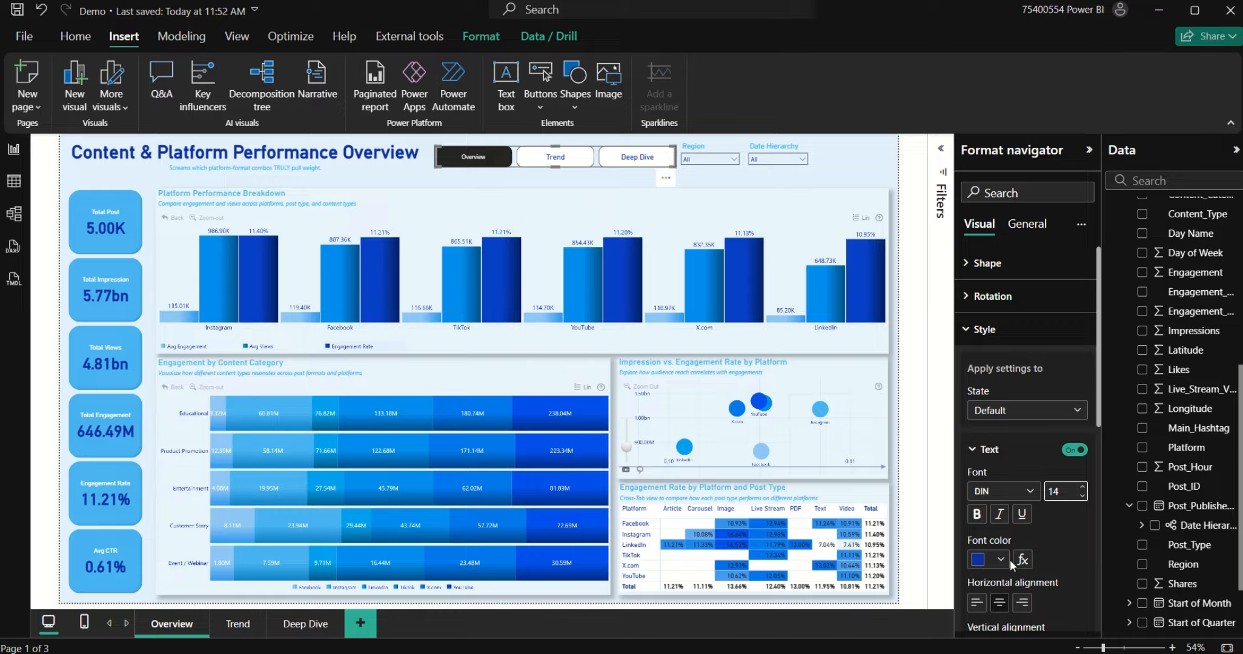
# Step: Set the navigator's Default state fill transparency to 100% and turn off its button border
pyautogui.scroll(-5, 1030, 557)
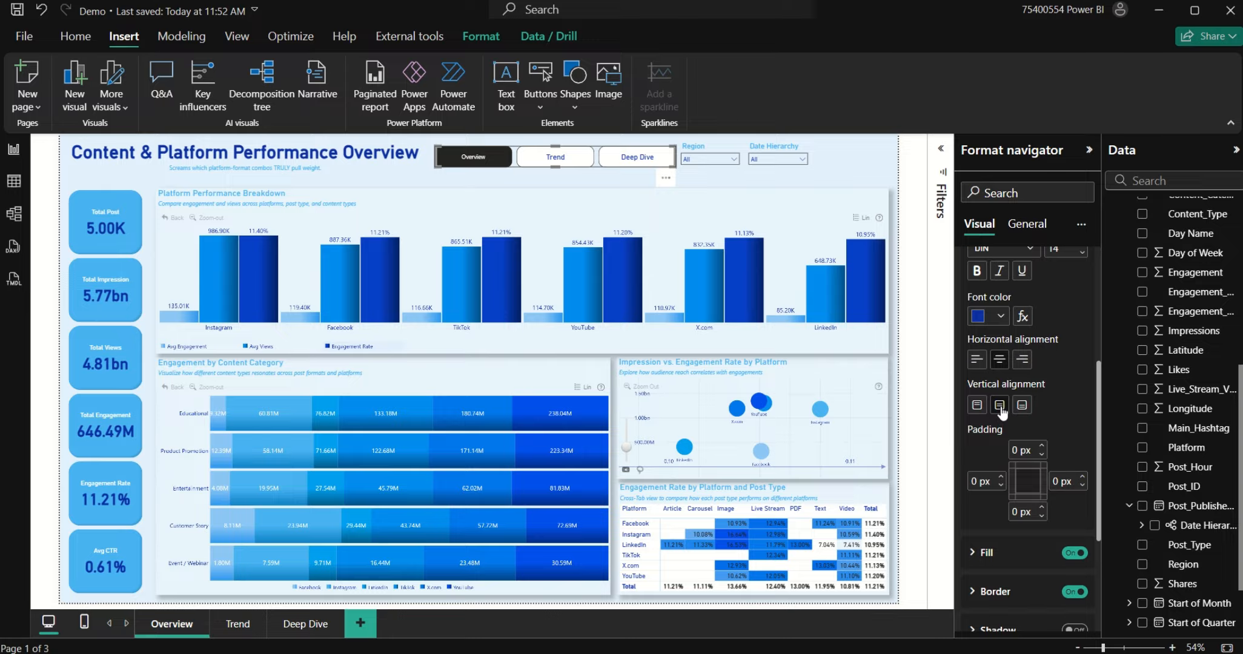
pyautogui.scroll(-2, 1054, 509)
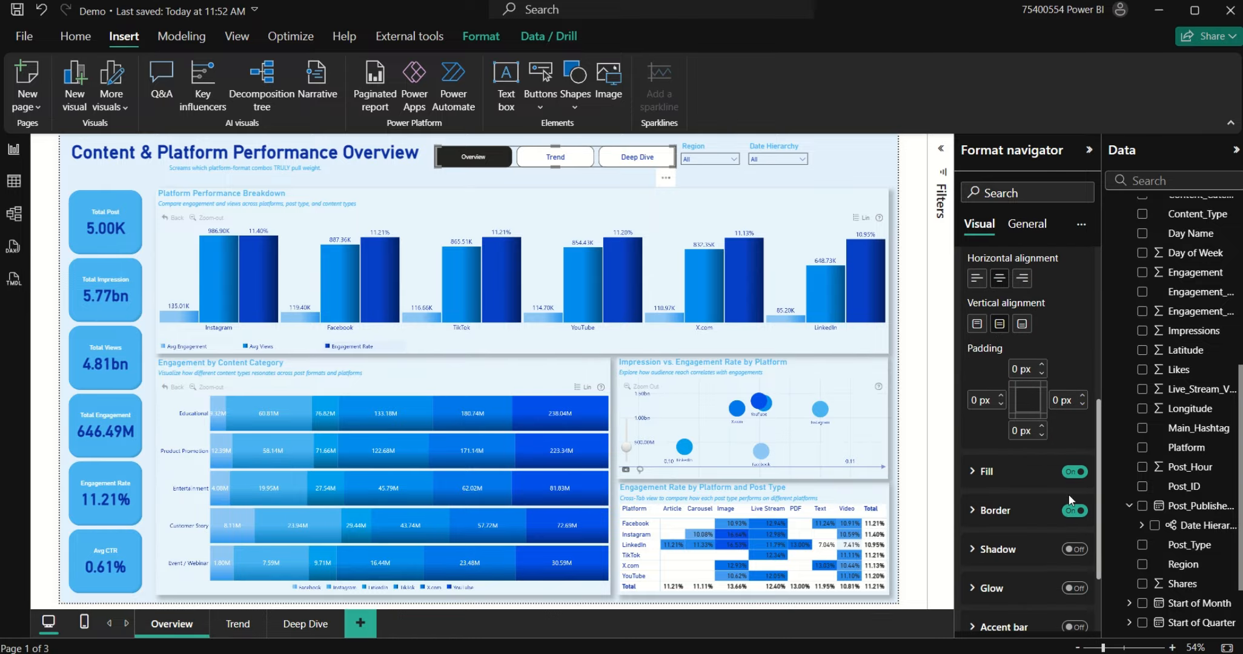
pyautogui.click(1026, 480)
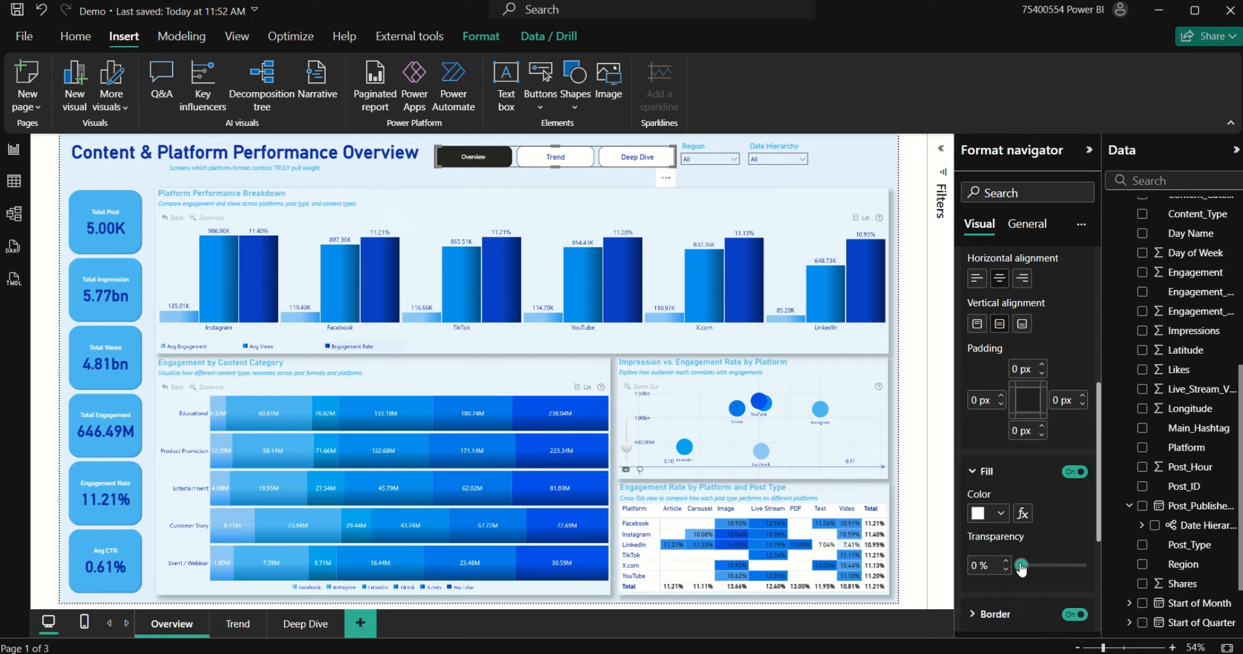
pyautogui.moveTo(1021, 566); pyautogui.dragTo(1085, 566)
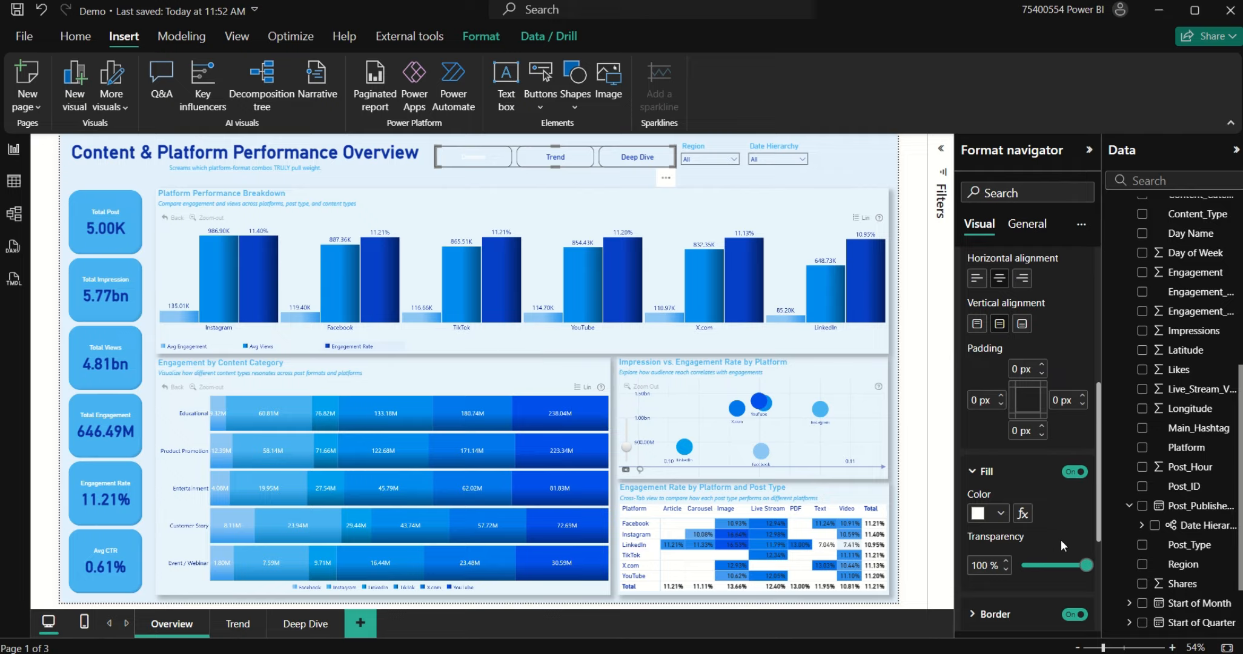
pyautogui.scroll(-5, 1061, 539)
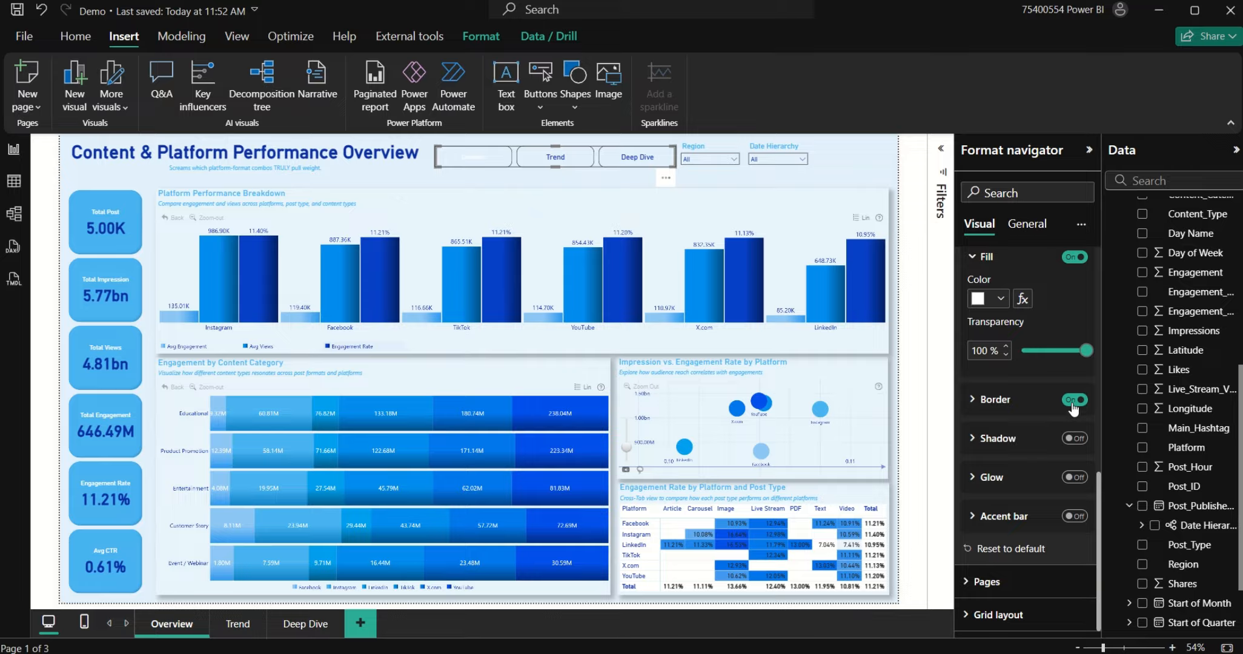
pyautogui.click(1073, 401)
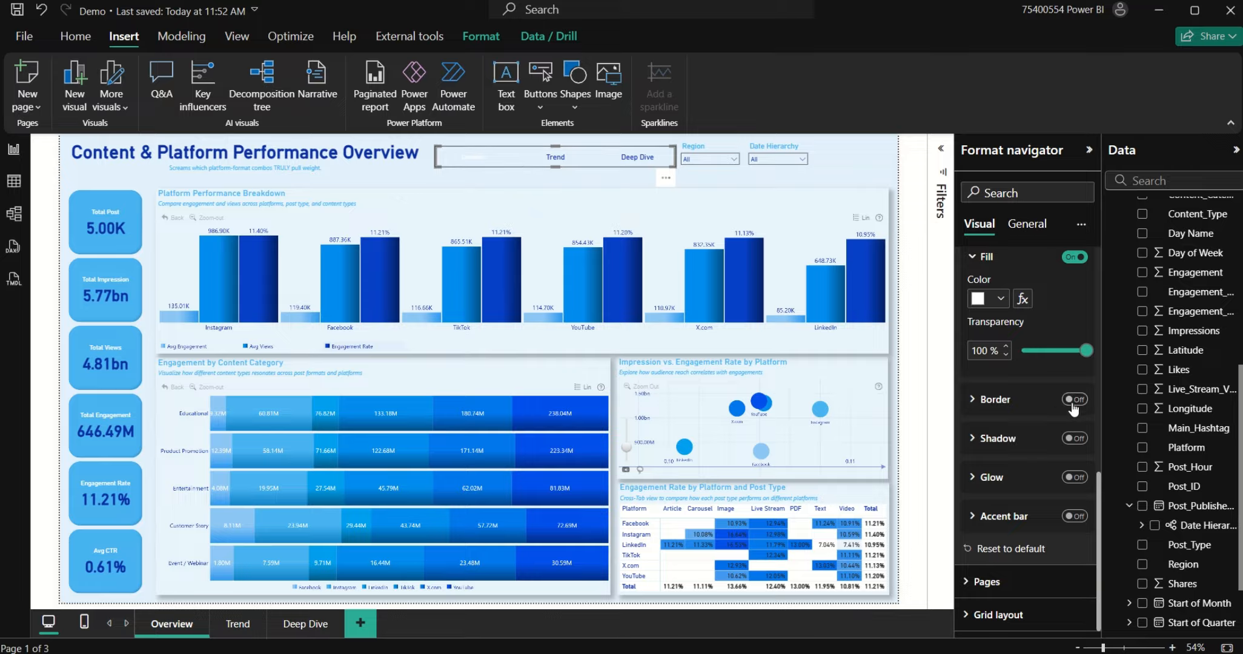
# Step: Turn on the accent bar for the navigator's Default state and set its position to Bottom
pyautogui.click(1076, 519)
pyautogui.click(1033, 526)
pyautogui.click(1026, 559)
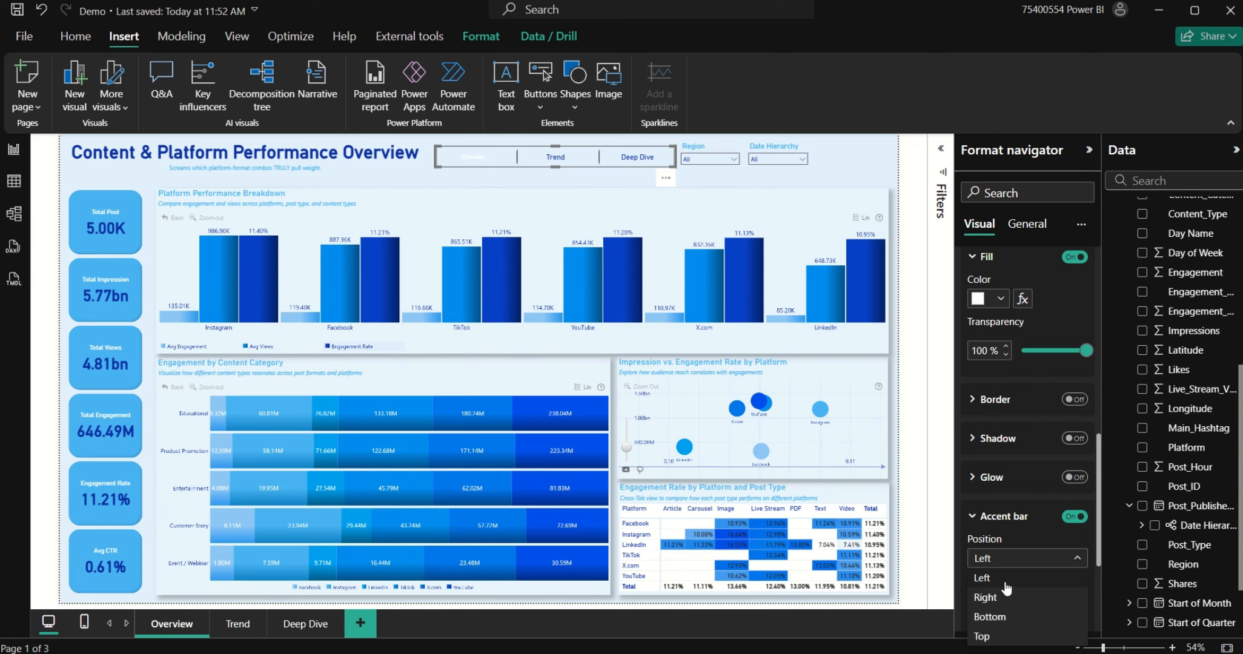
pyautogui.click(1005, 617)
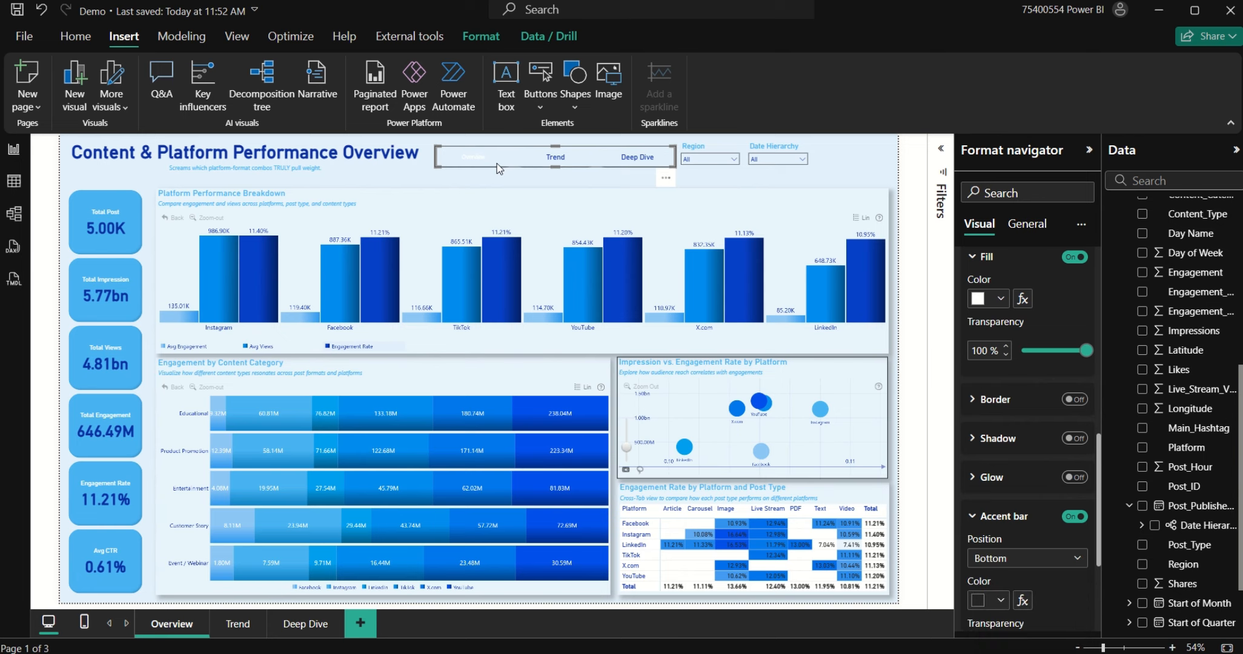
pyautogui.click(659, 187)
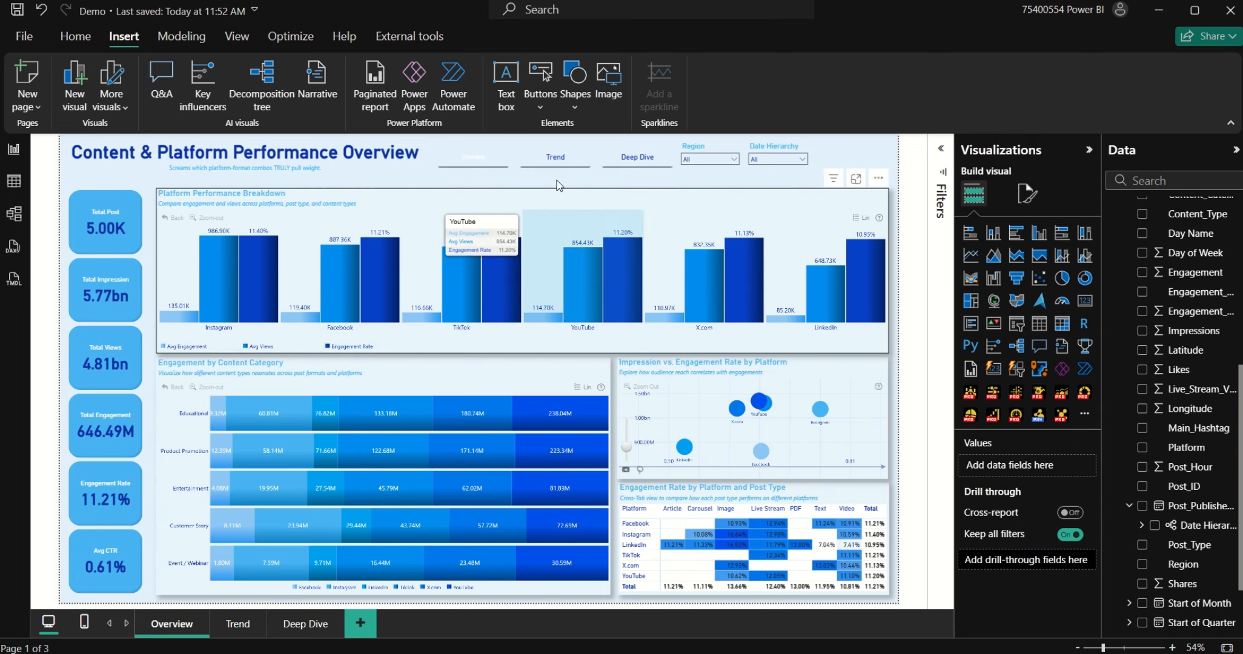
# Step: Give the navigator's Selected state a dark blue fill with 0% transparency
pyautogui.click(533, 167)
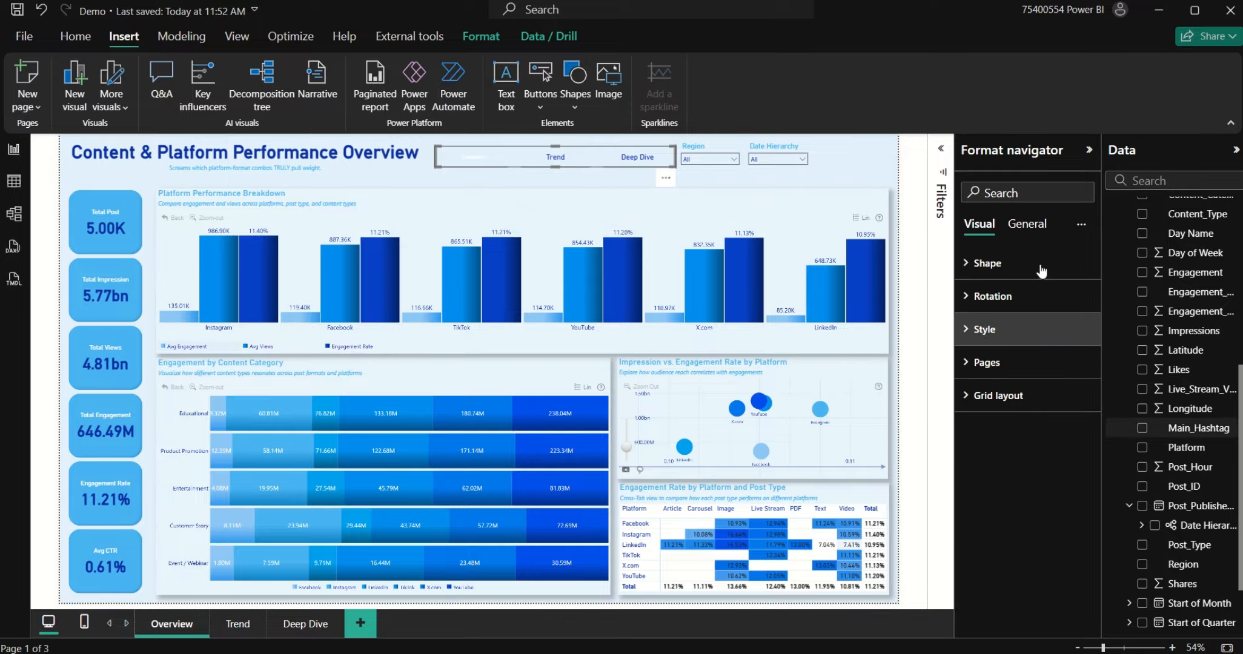
pyautogui.click(1041, 331)
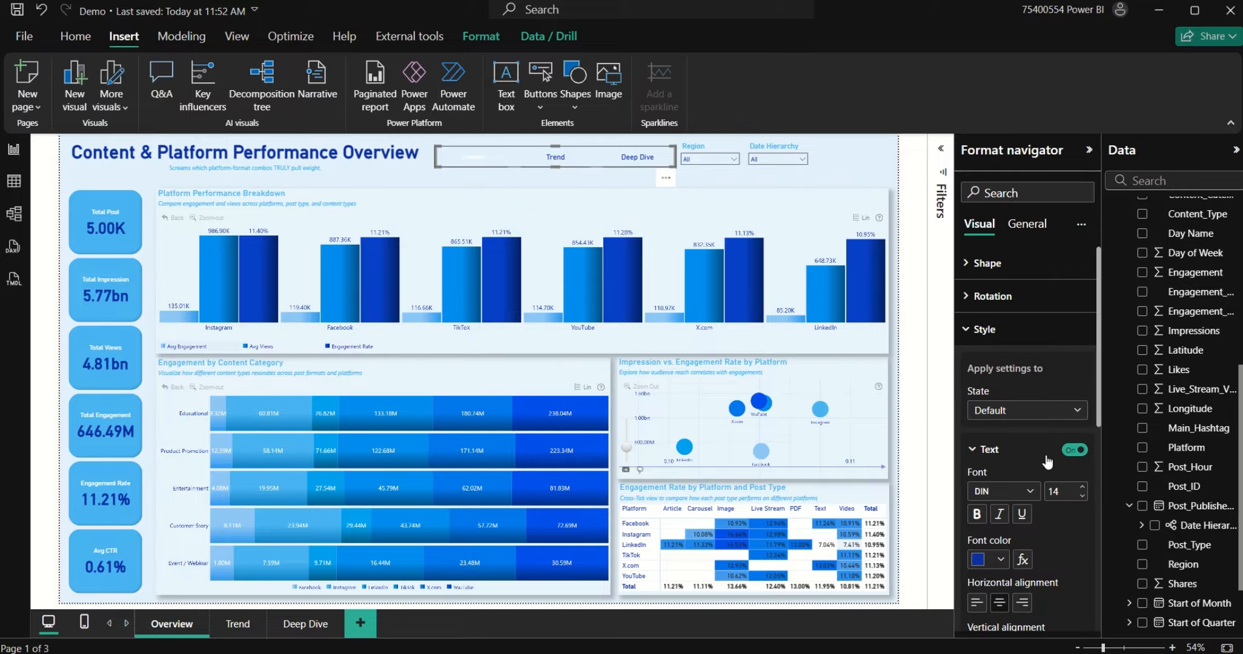
pyautogui.click(1026, 412)
pyautogui.click(1012, 488)
pyautogui.click(997, 452)
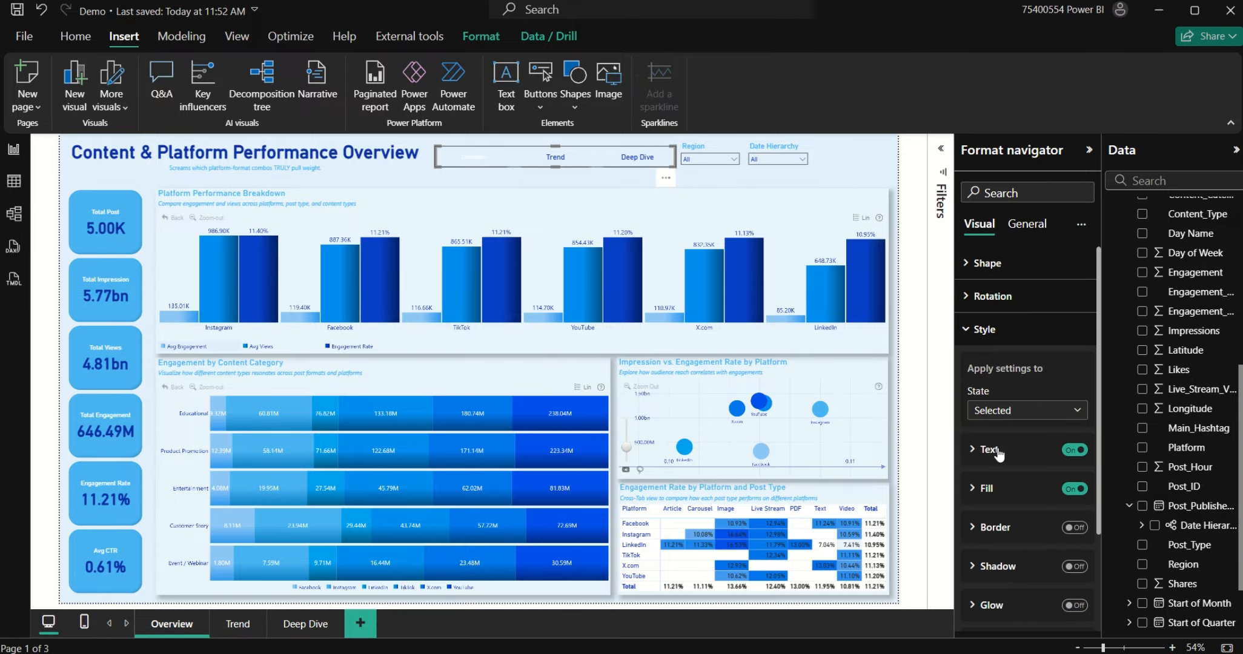
pyautogui.click(1020, 492)
pyautogui.click(993, 533)
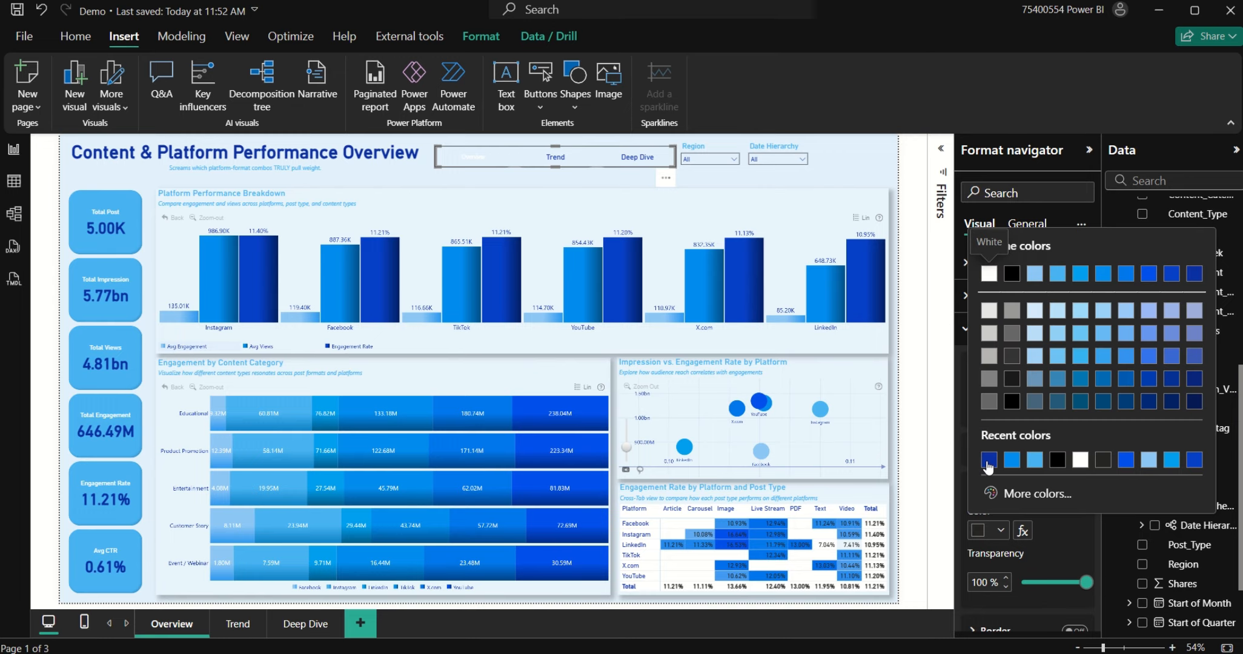
pyautogui.click(986, 464)
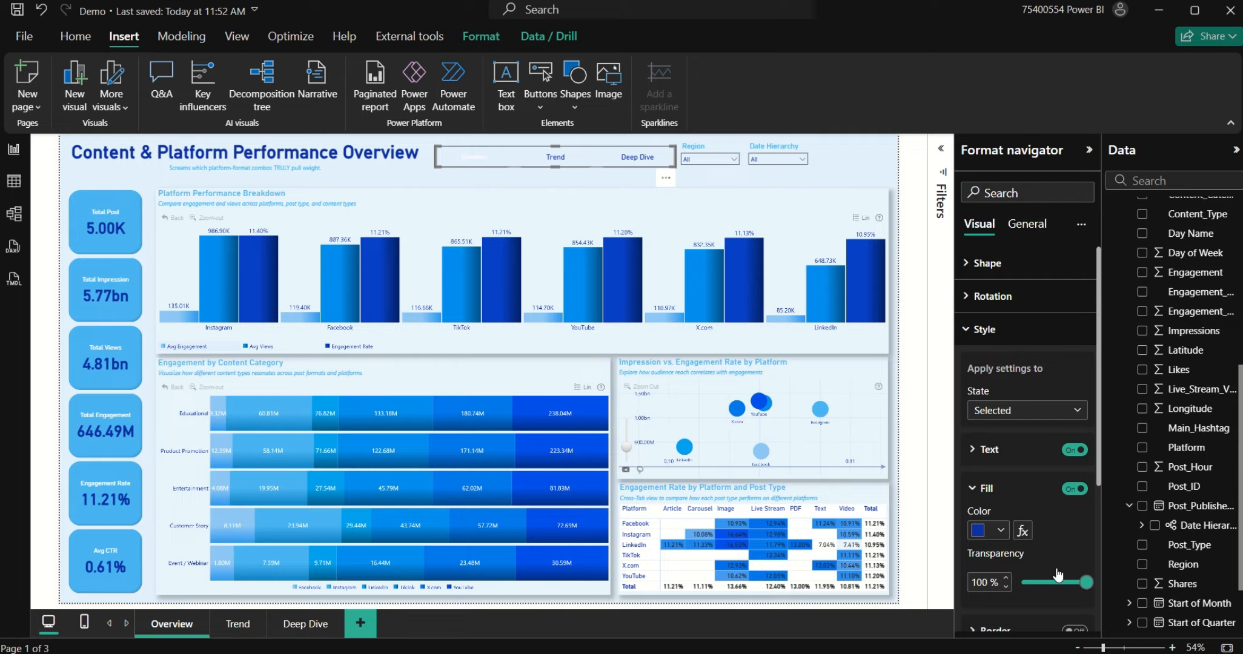
pyautogui.moveTo(1086, 583); pyautogui.dragTo(1009, 595)
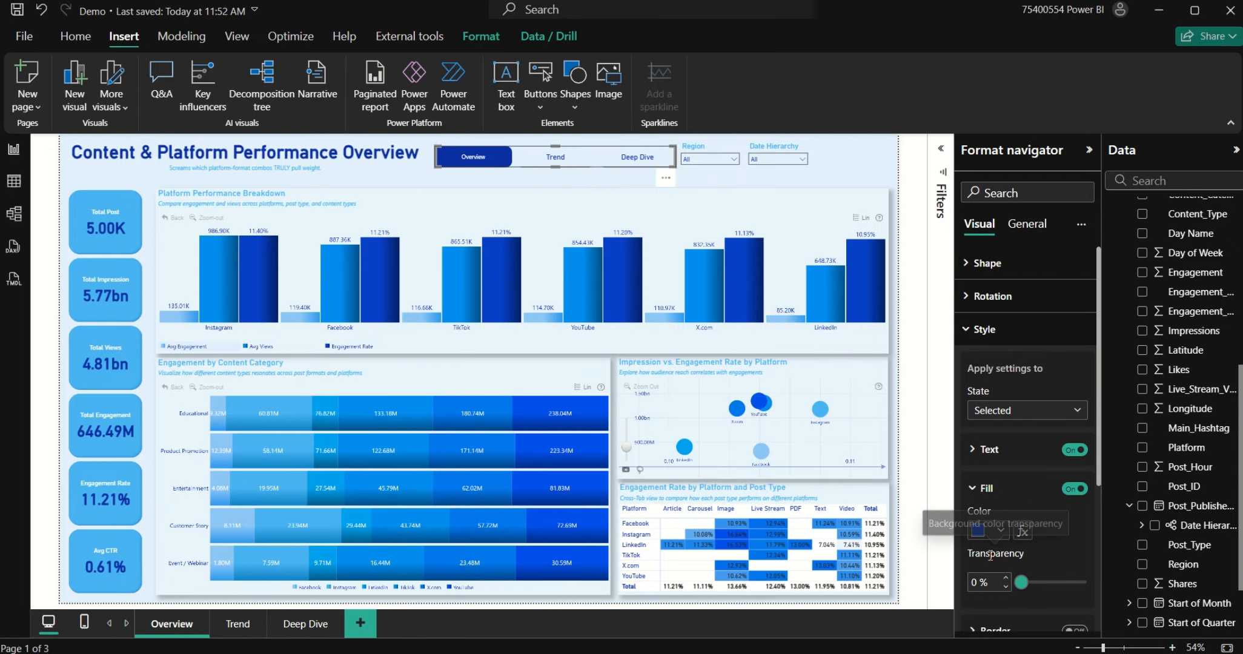
pyautogui.click(713, 180)
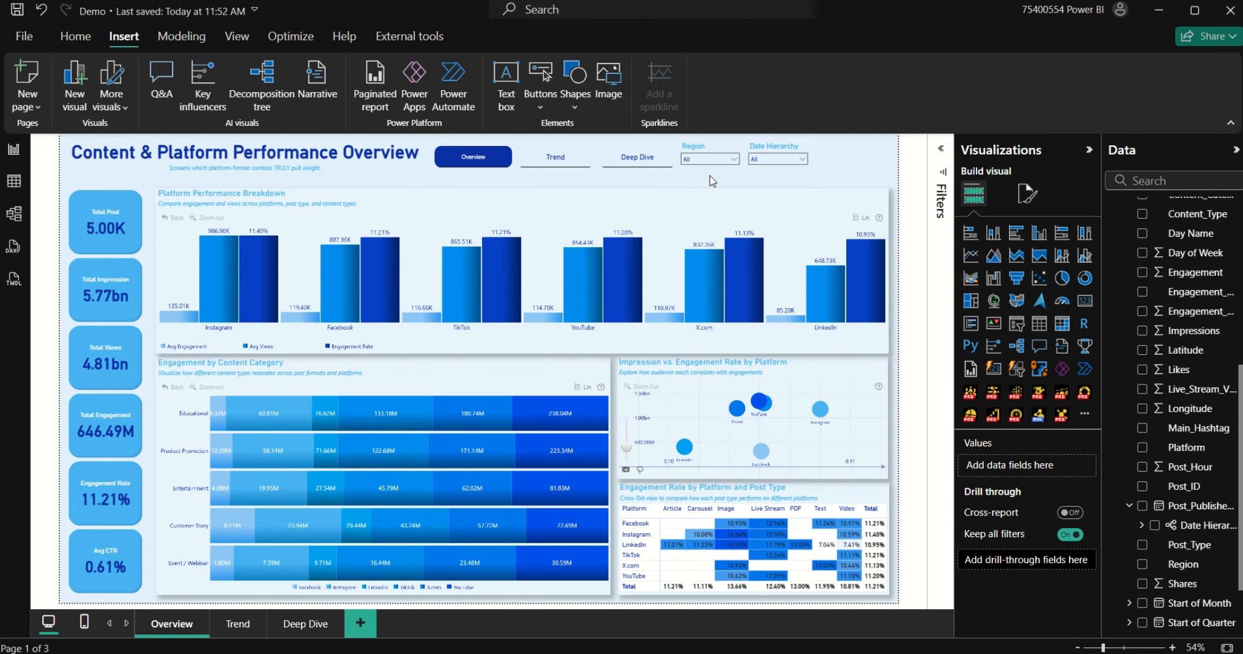
# Step: Set the width of the page navigator's accent bar to 4 px
pyautogui.click(585, 160)
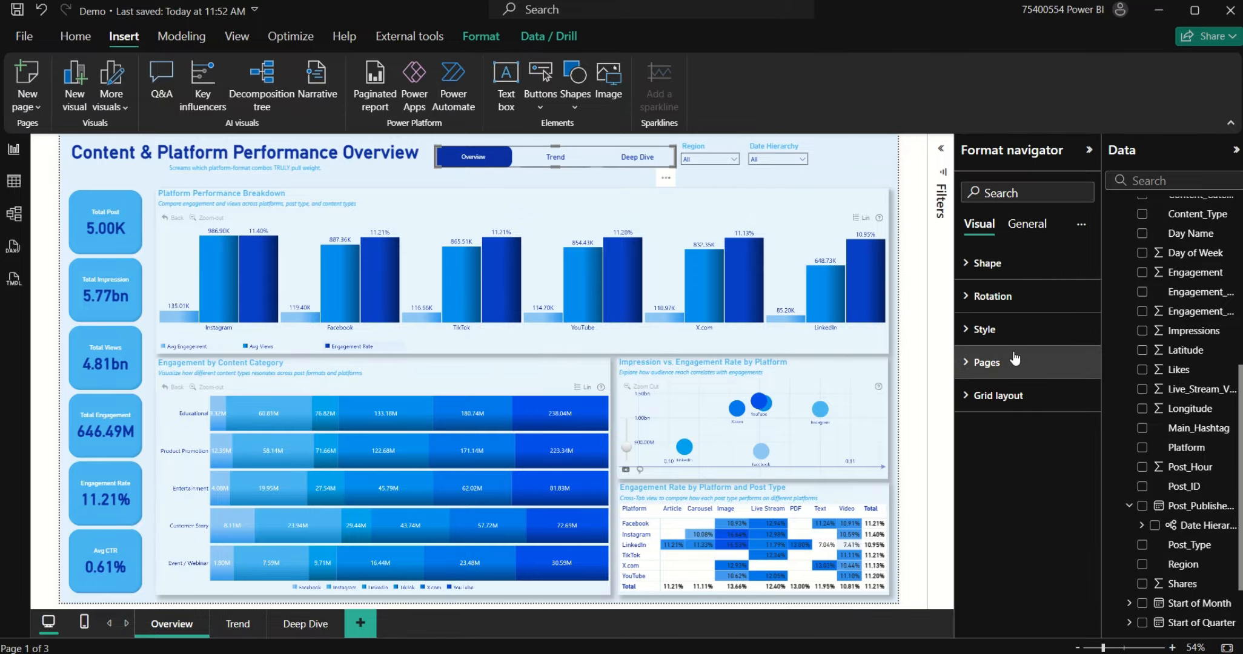
pyautogui.click(987, 329)
pyautogui.scroll(-5, 1054, 559)
pyautogui.scroll(-3, 1054, 558)
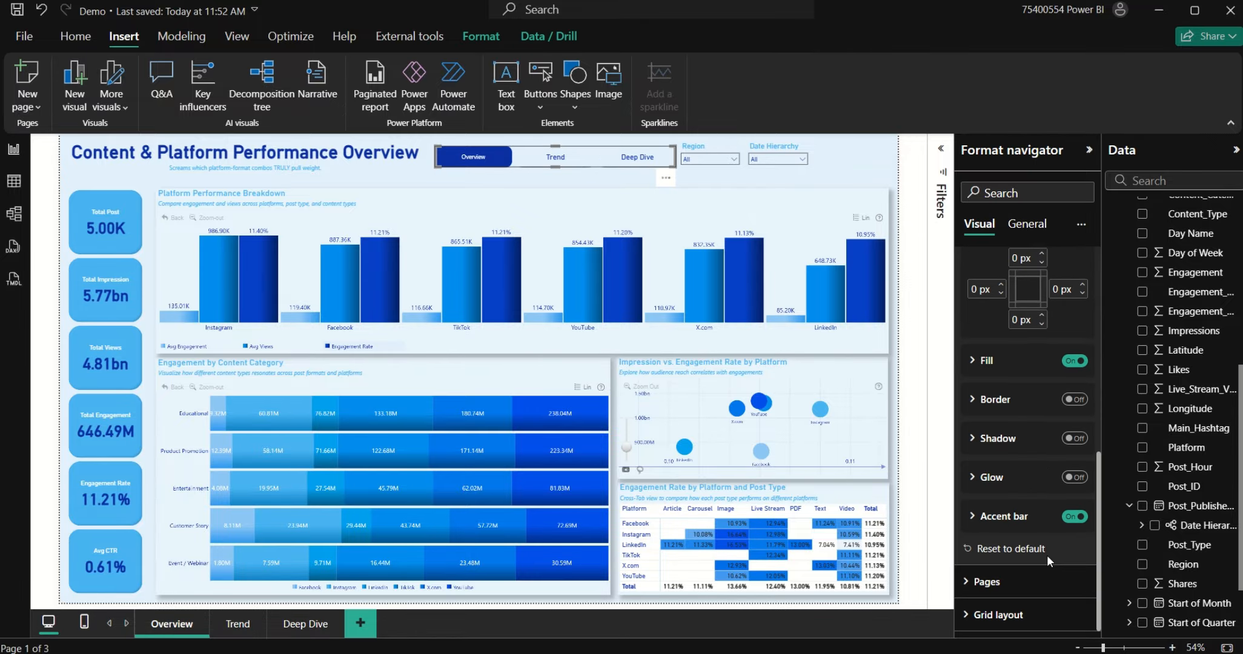
pyautogui.click(1023, 513)
pyautogui.scroll(-3, 1018, 545)
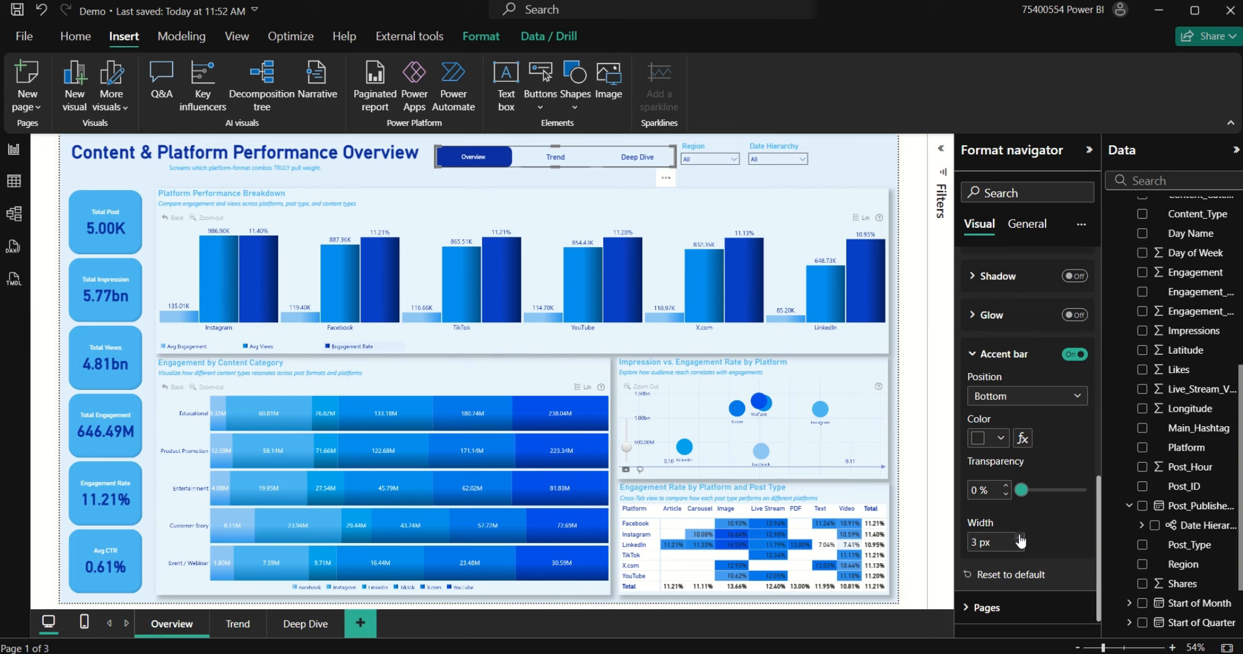
pyautogui.click(523, 178)
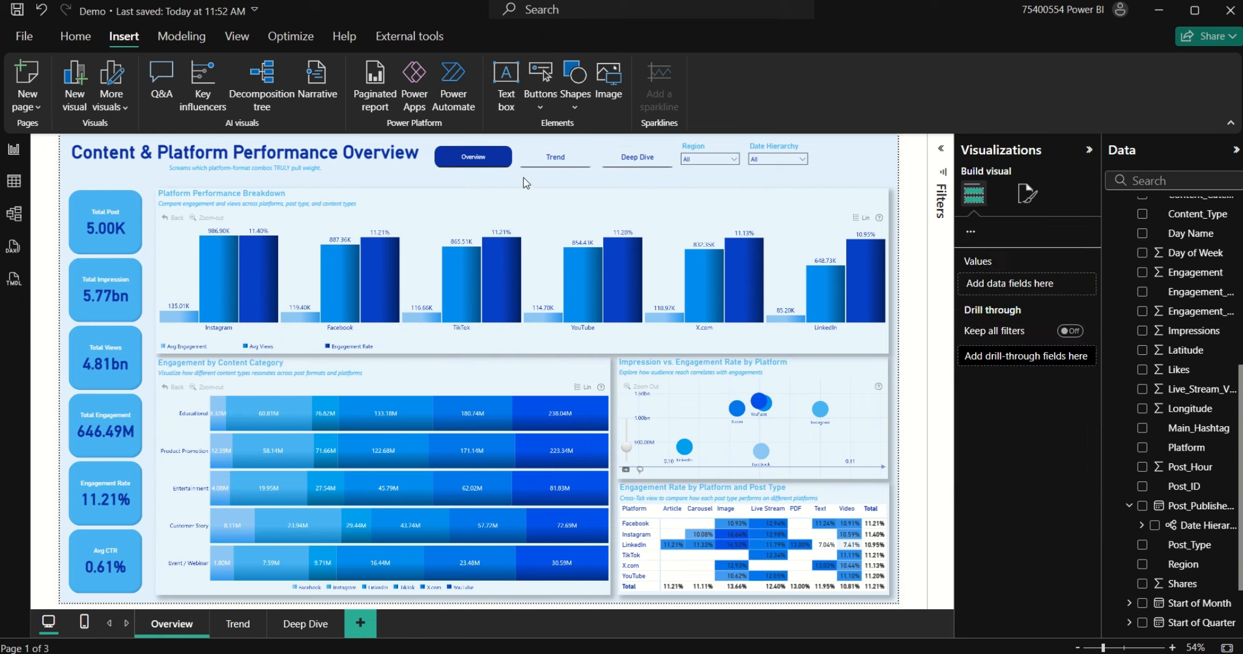
pyautogui.click(536, 160)
pyautogui.click(1008, 330)
pyautogui.scroll(-5, 1036, 567)
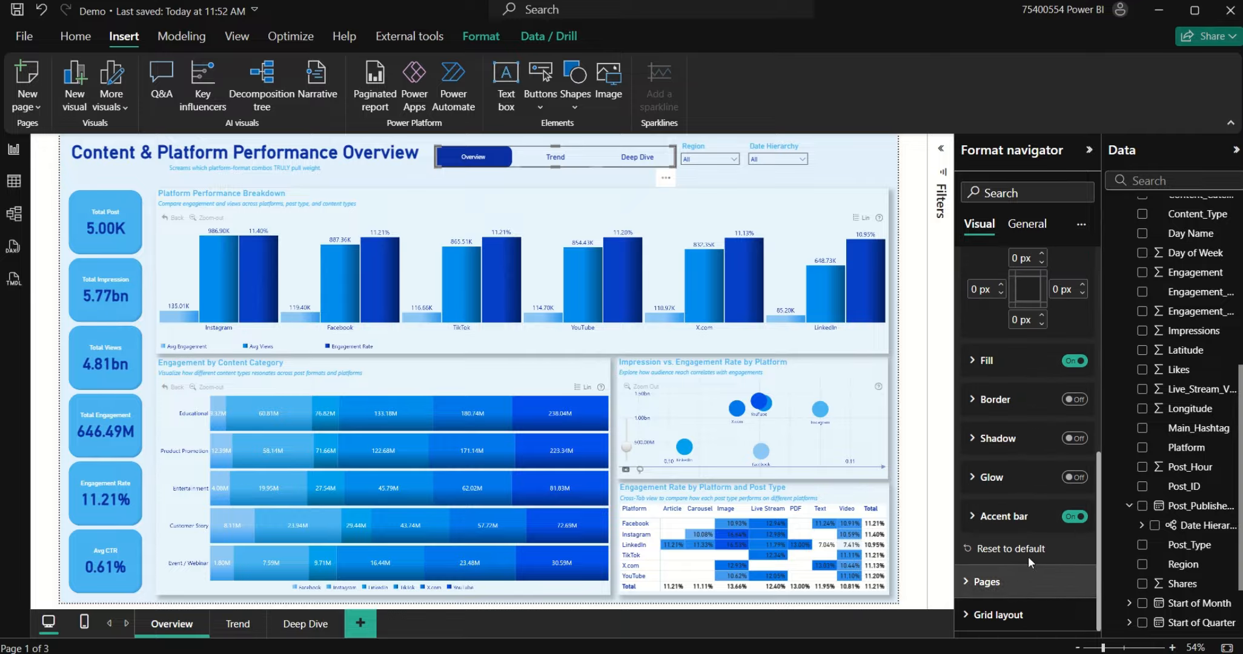
pyautogui.click(1006, 513)
pyautogui.scroll(-1, 1039, 583)
pyautogui.click(1019, 618)
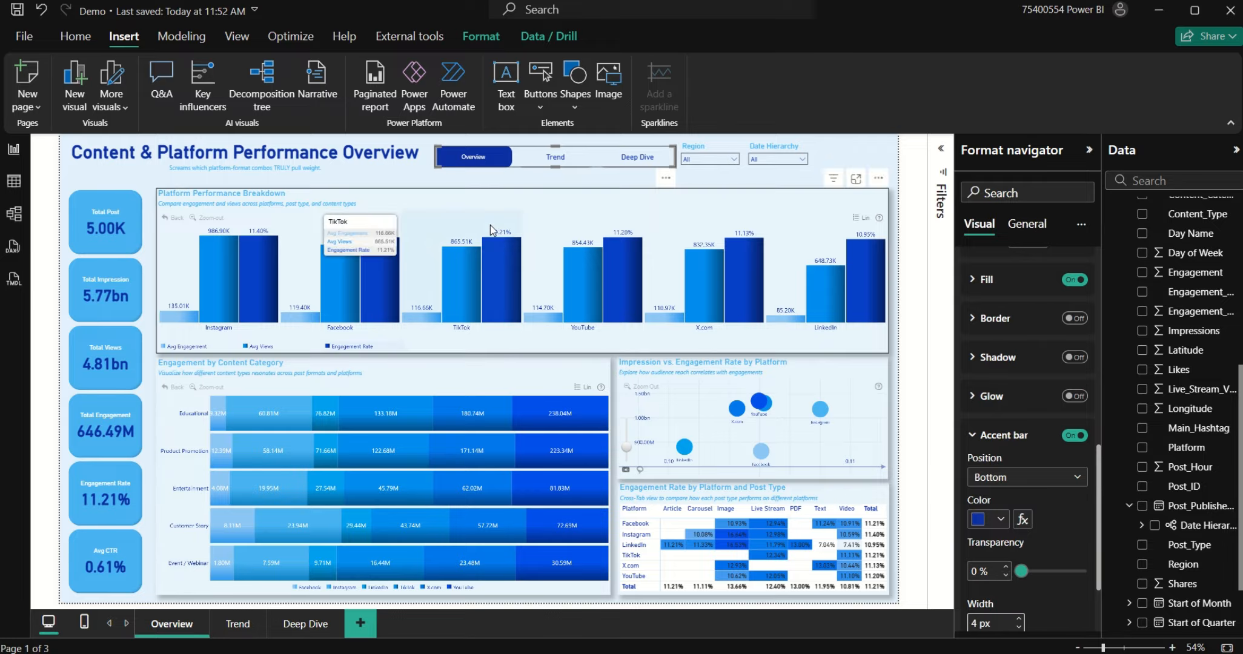
# Step: Increase the width of the page navigator's accent bar to 6 px
pyautogui.click(559, 174)
pyautogui.click(572, 165)
pyautogui.click(1018, 296)
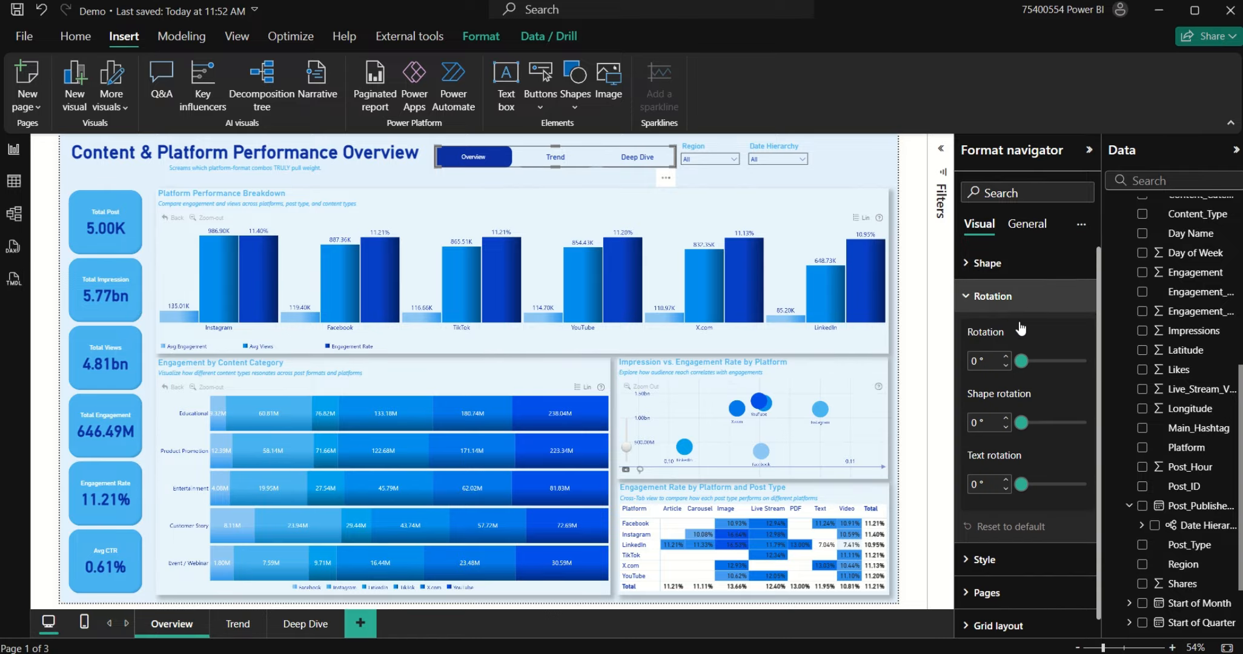
pyautogui.click(1005, 297)
pyautogui.click(1006, 327)
pyautogui.click(1002, 337)
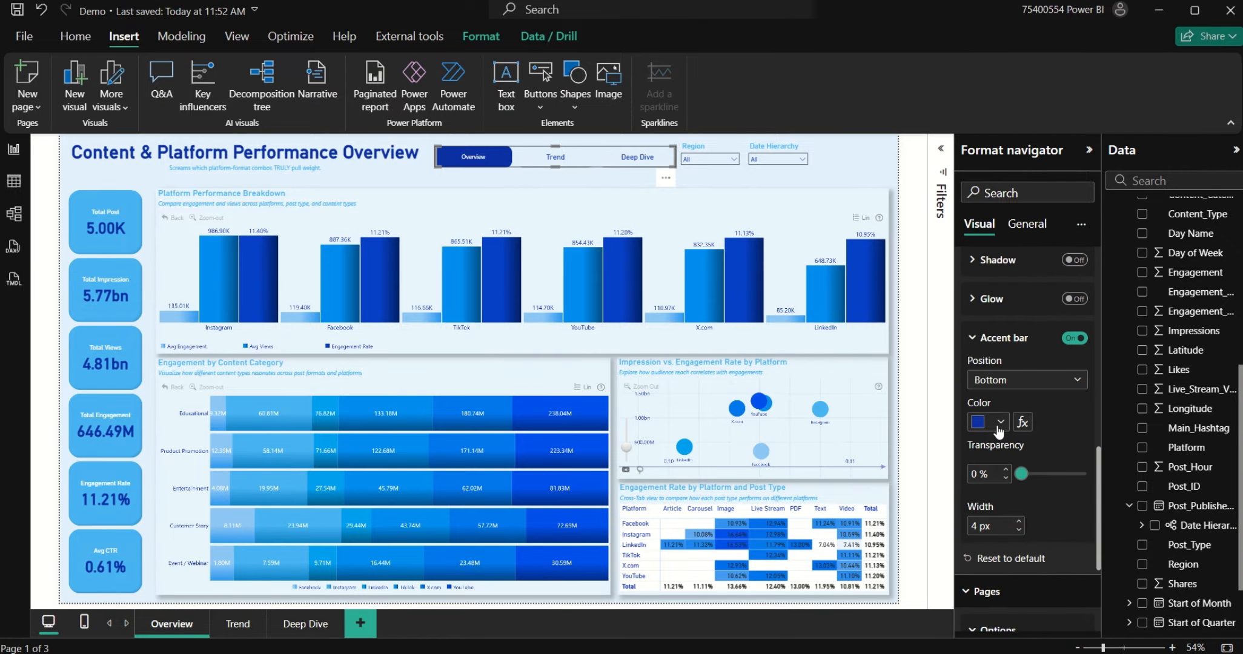
pyautogui.click(1015, 336)
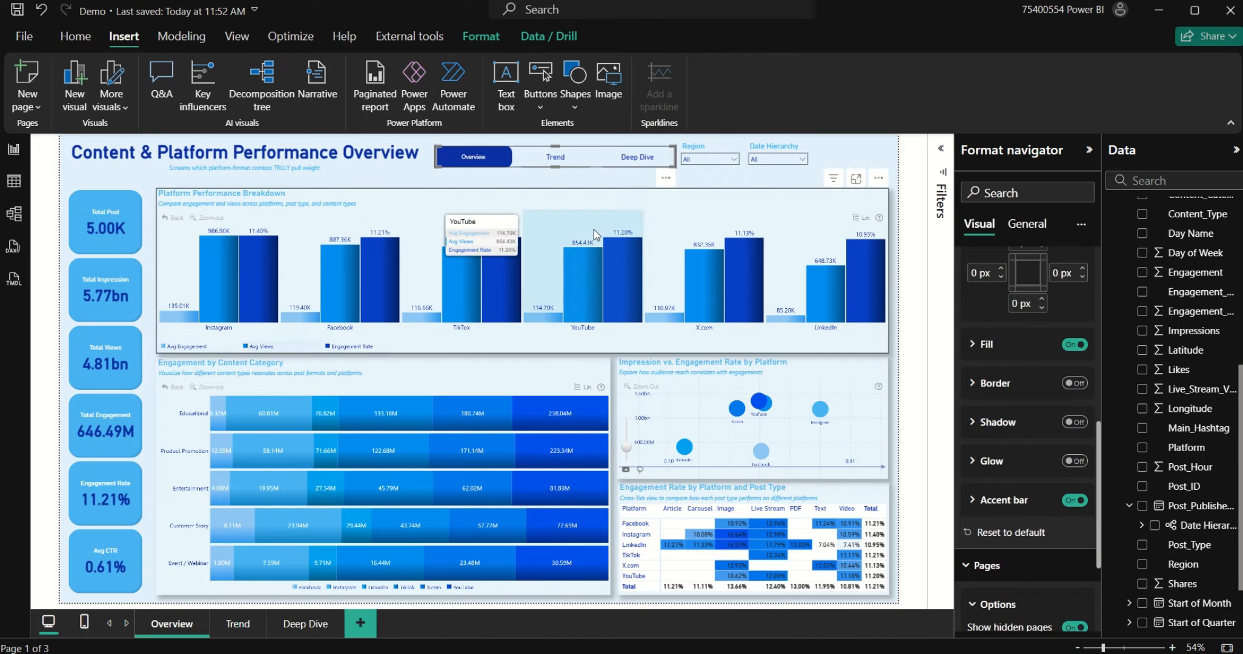
pyautogui.click(1004, 500)
pyautogui.scroll(-1, 1013, 587)
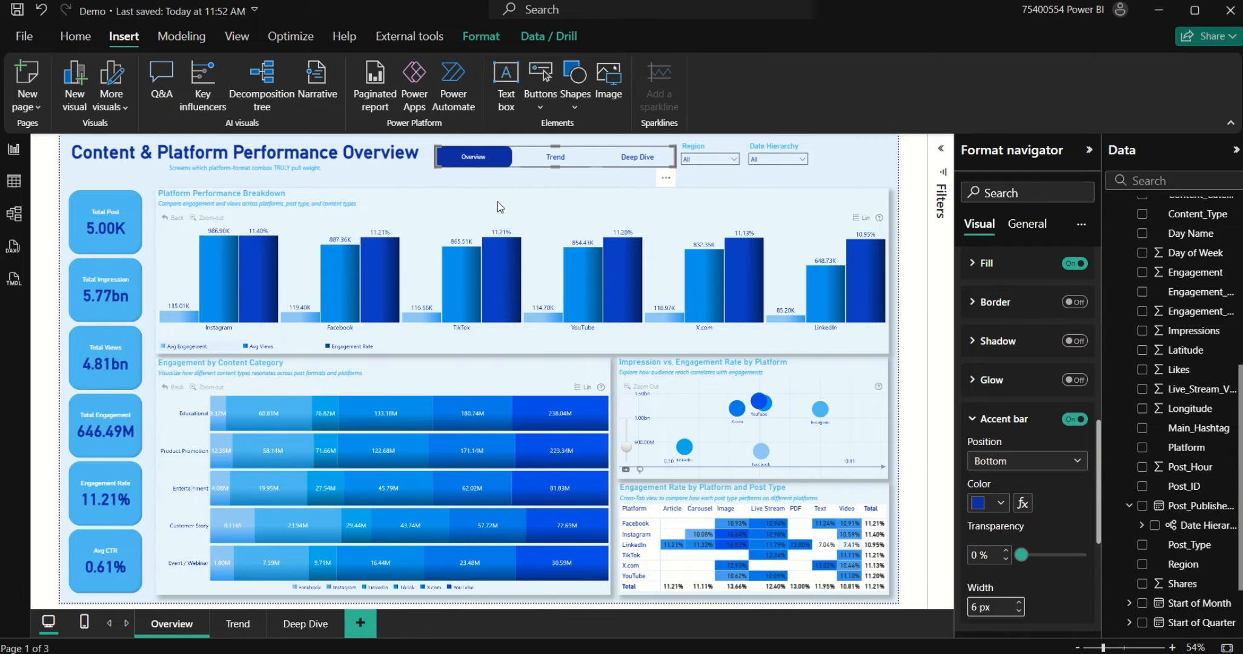
# Step: Test the page navigator by going to the Trend page and back to Overview
pyautogui.click(515, 175)
pyautogui.keyDown('ctrl'); pyautogui.click(558, 159); pyautogui.keyUp('ctrl')
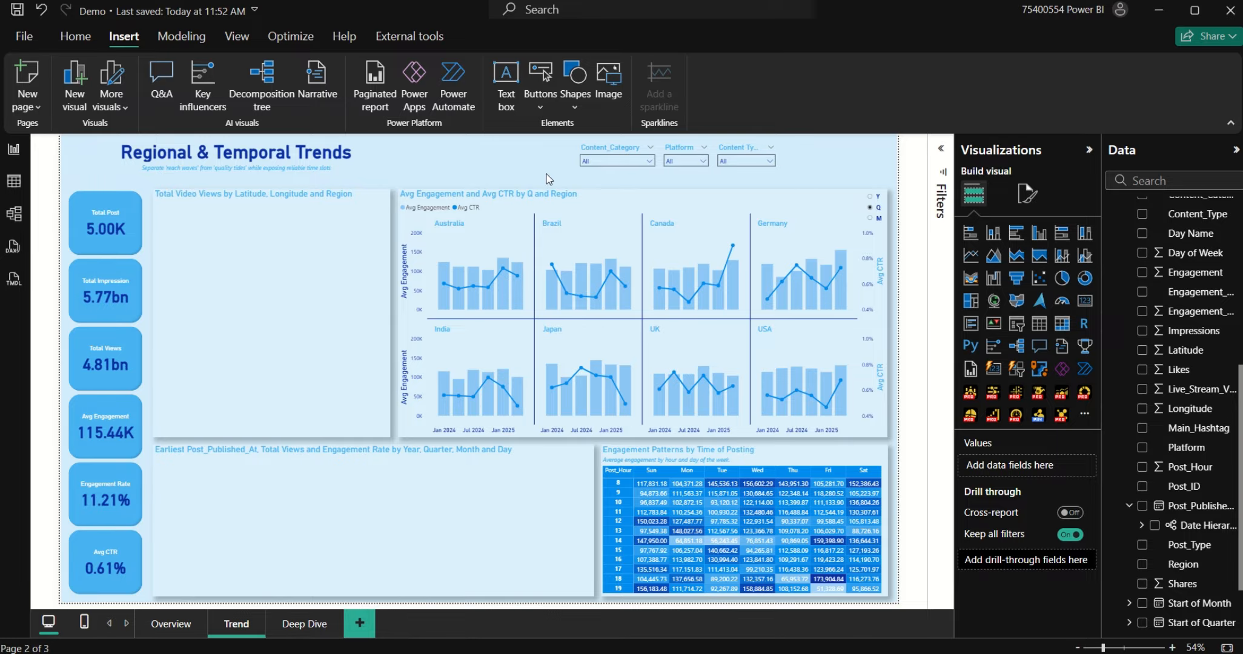
pyautogui.keyDown('ctrl'); pyautogui.click(488, 160); pyautogui.keyUp('ctrl')
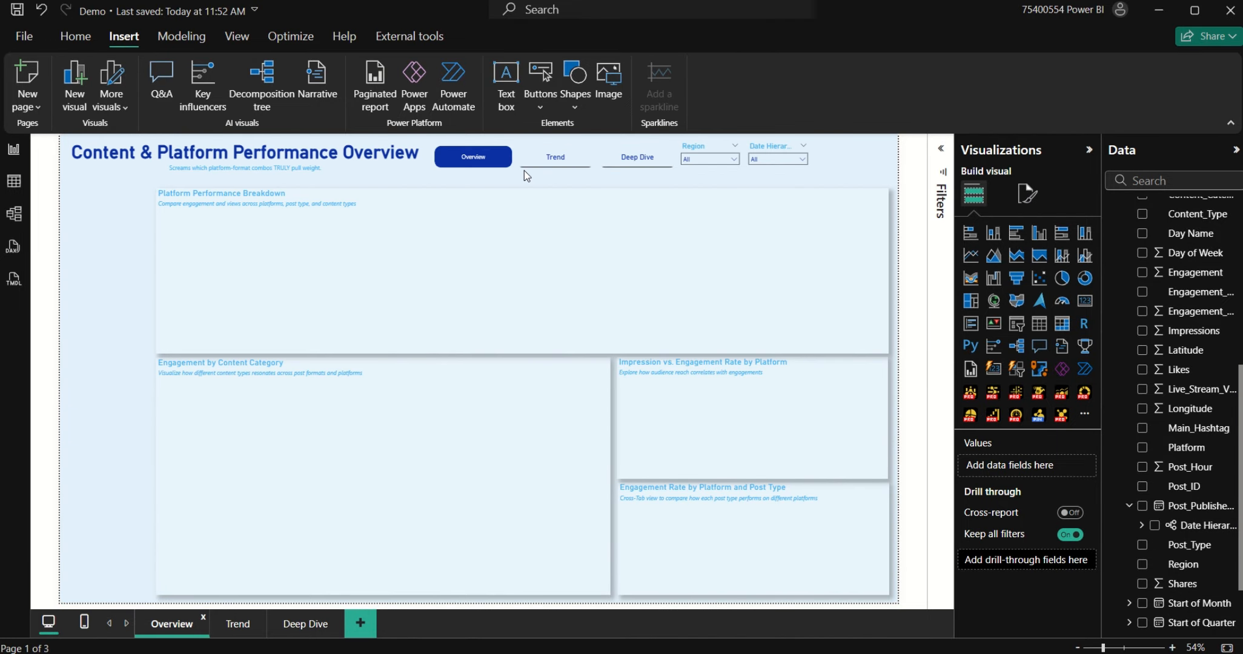
# Step: Format the navigator's Selected state text in bold at size 14
pyautogui.click(545, 158)
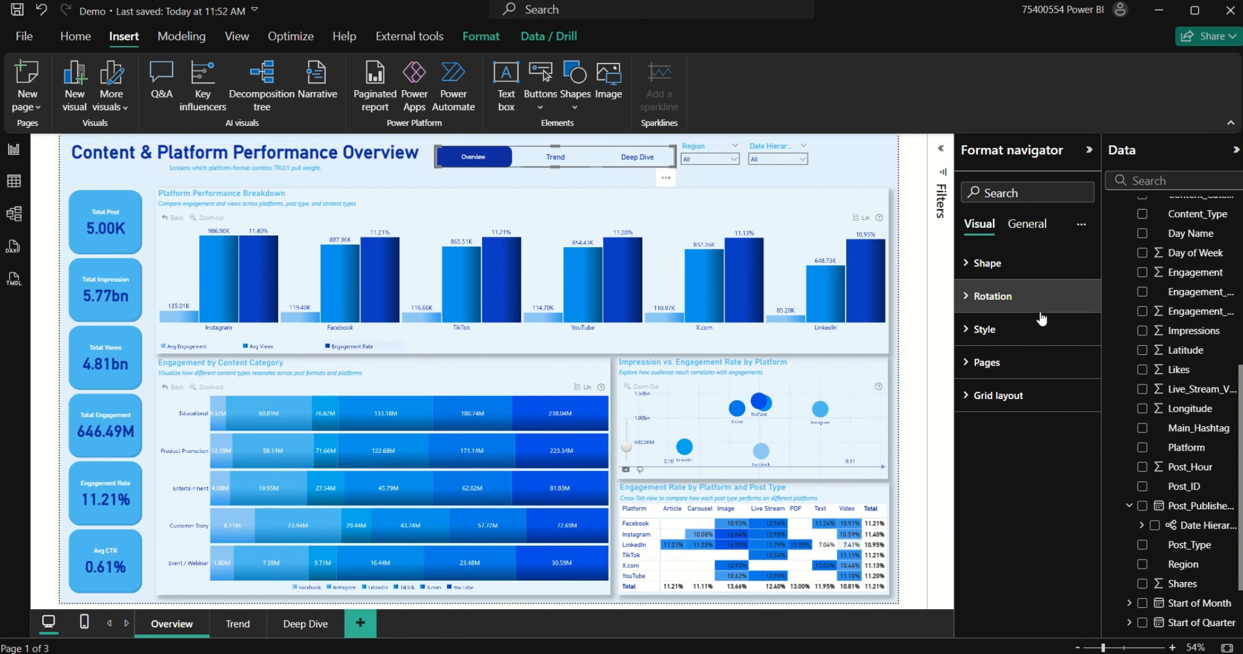
pyautogui.click(1029, 332)
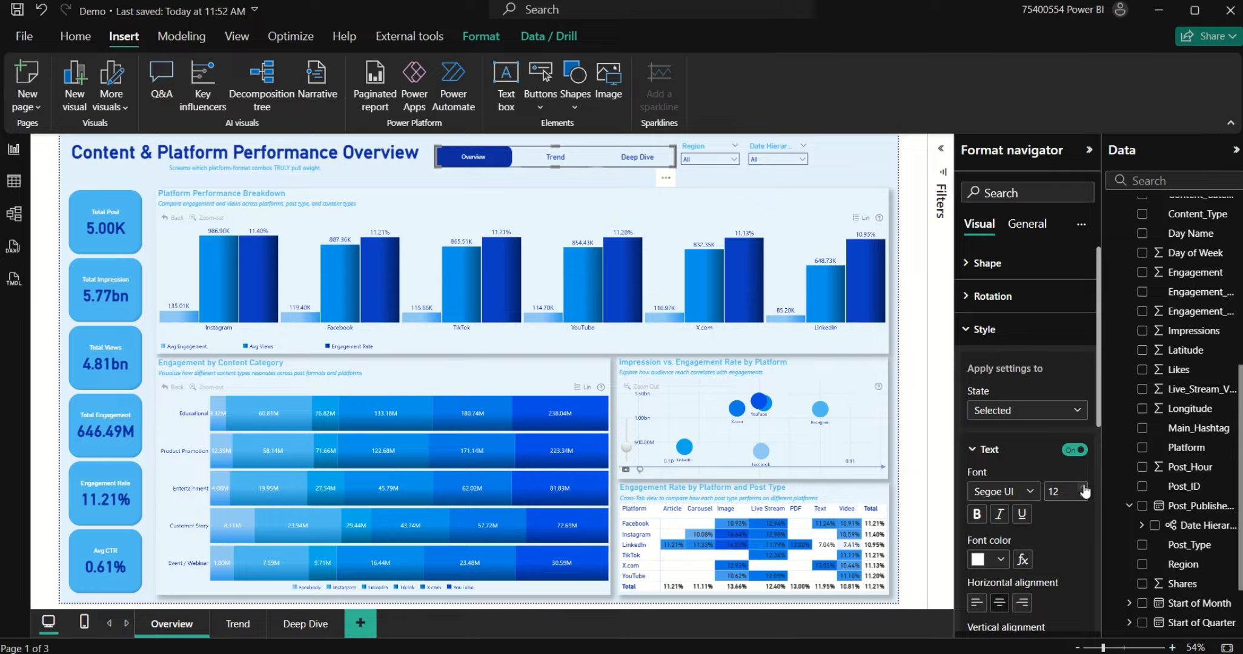
pyautogui.click(979, 515)
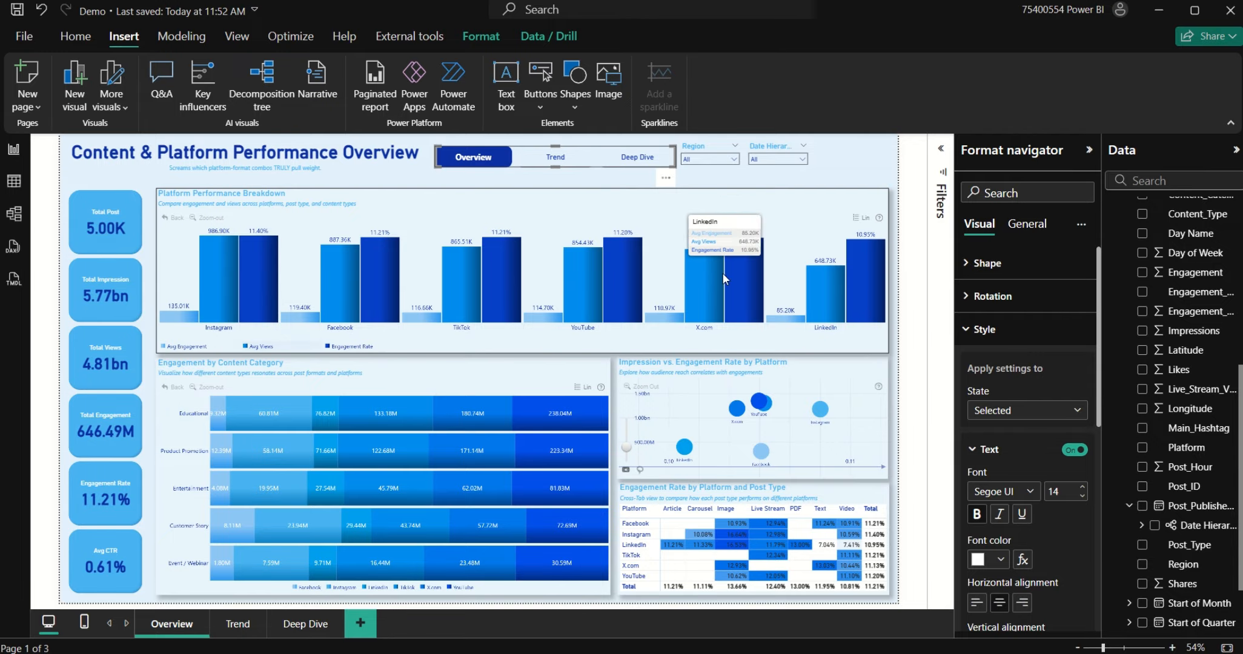
# Step: Give the navigator's Hover state a light blue fill with 65% transparency
pyautogui.click(1003, 413)
pyautogui.click(1020, 451)
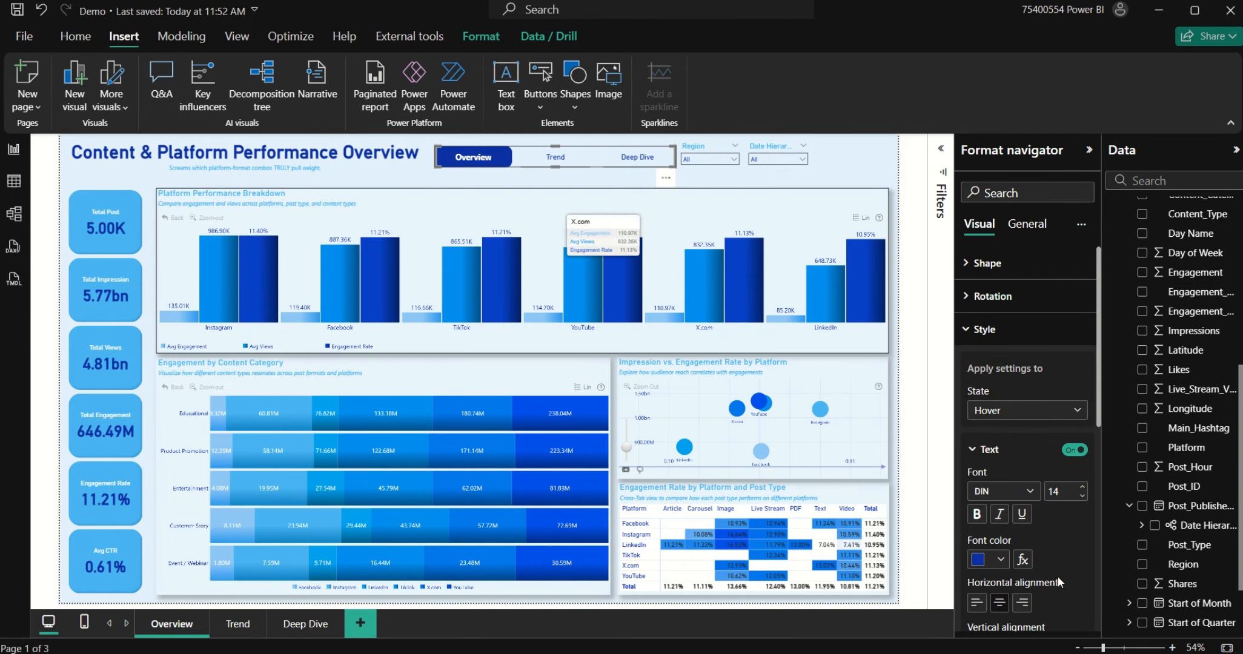
pyautogui.scroll(-5, 1030, 545)
pyautogui.scroll(-2, 1019, 535)
pyautogui.click(1018, 479)
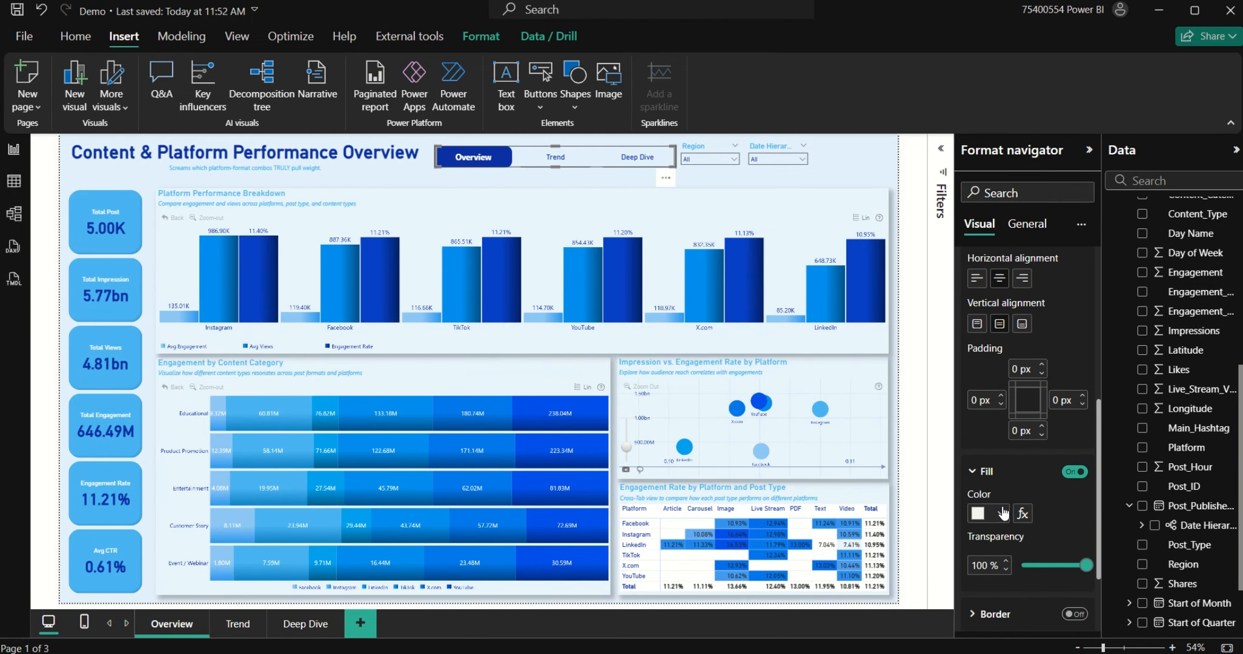
pyautogui.click(1000, 514)
pyautogui.moveTo(1086, 565); pyautogui.dragTo(1064, 568)
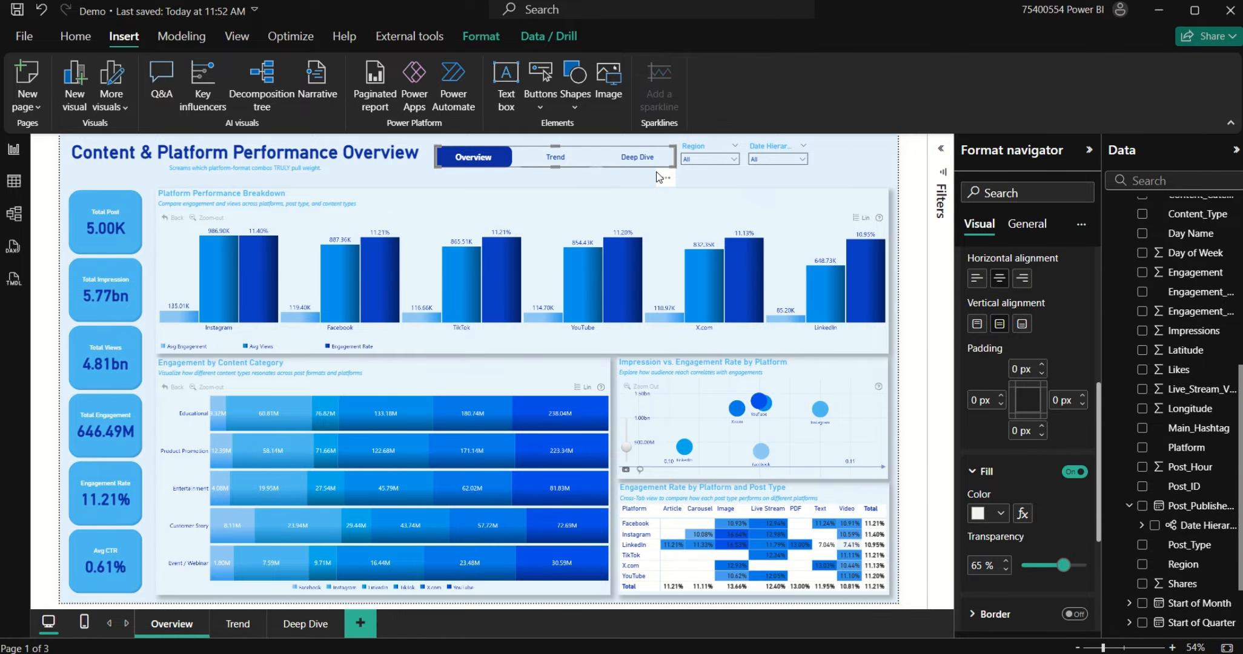
pyautogui.click(999, 513)
pyautogui.click(1057, 444)
pyautogui.scroll(3, 1052, 335)
pyautogui.scroll(3, 1039, 376)
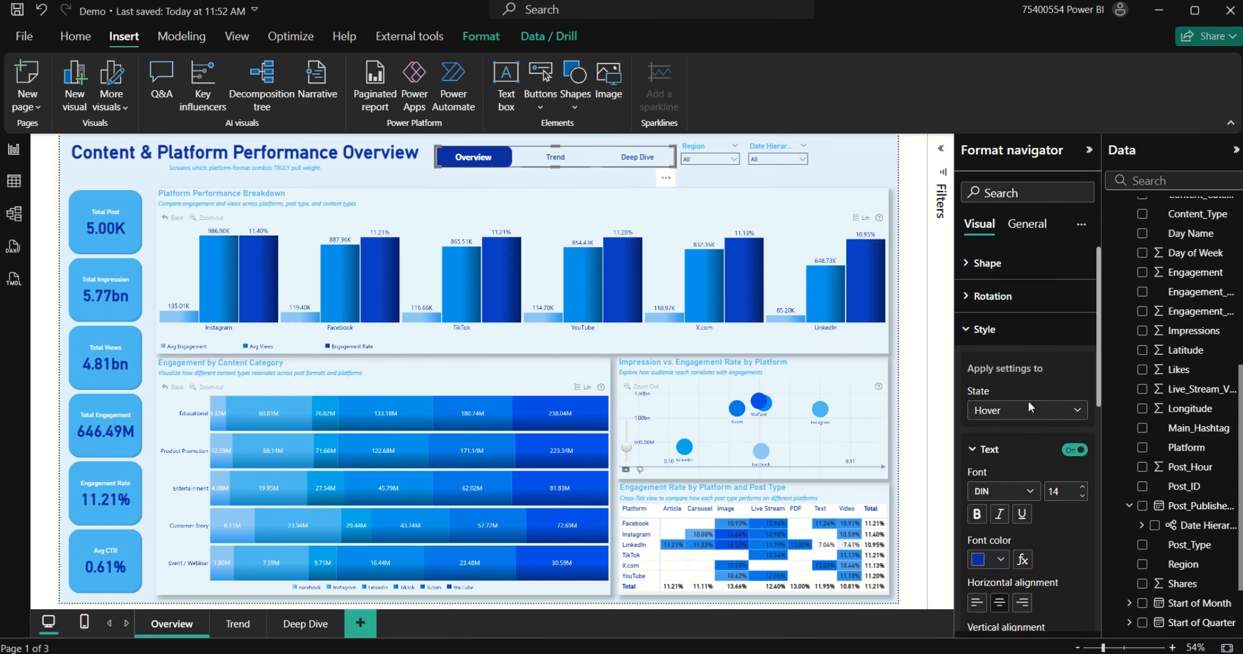
# Step: Give the navigator's Press state a blue fill with 20% transparency
pyautogui.click(1028, 410)
pyautogui.click(1028, 504)
pyautogui.scroll(-6, 1029, 515)
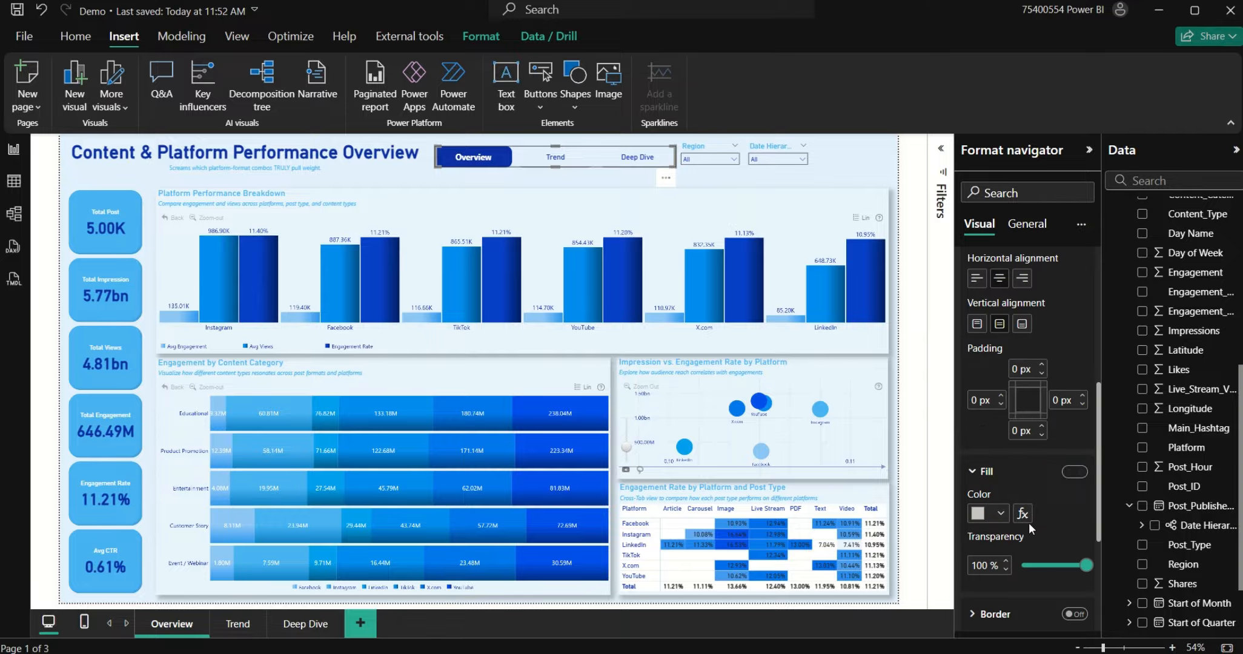
pyautogui.scroll(2, 1038, 412)
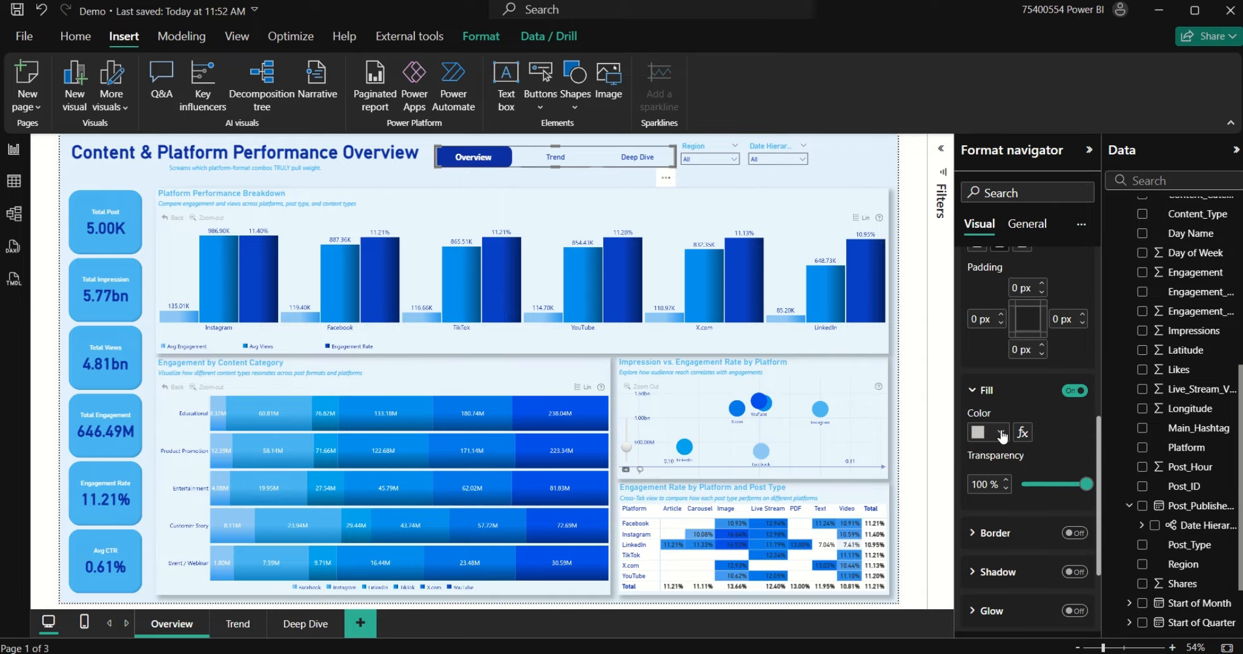
pyautogui.click(994, 432)
pyautogui.click(1055, 376)
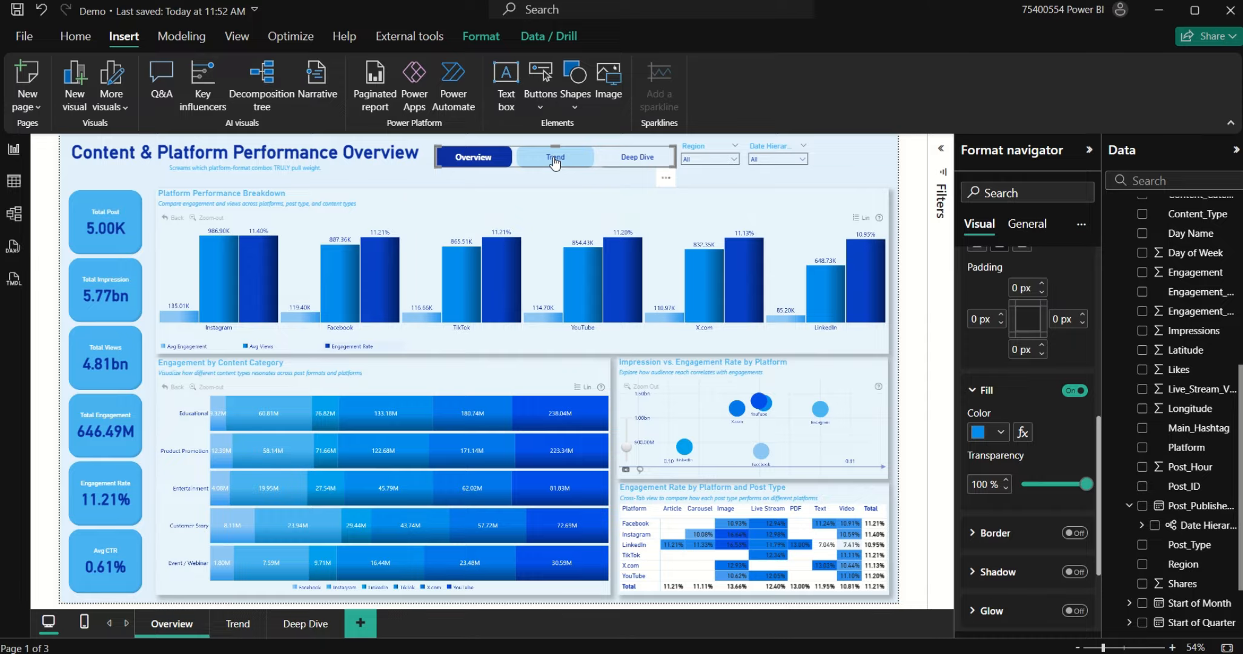
pyautogui.click(1034, 484)
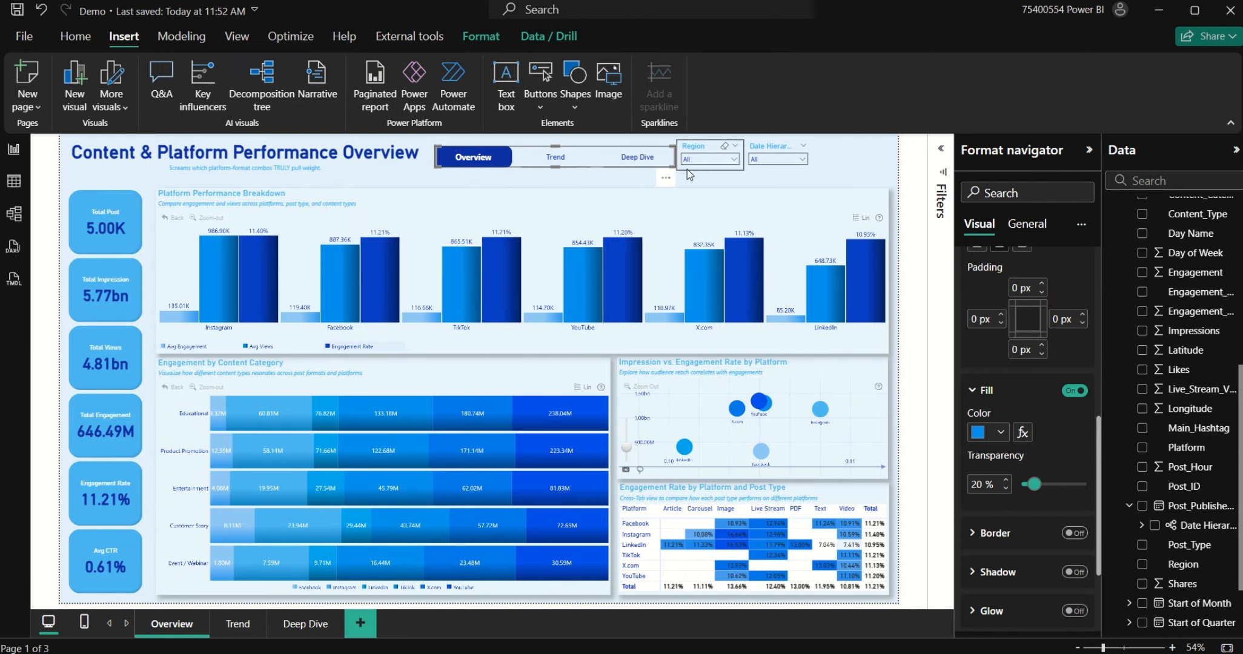
# Step: Narrow the page navigator to leave a small gap before the Region slicer and nudge it slightly upward in the header
pyautogui.moveTo(673, 154); pyautogui.dragTo(647, 155)
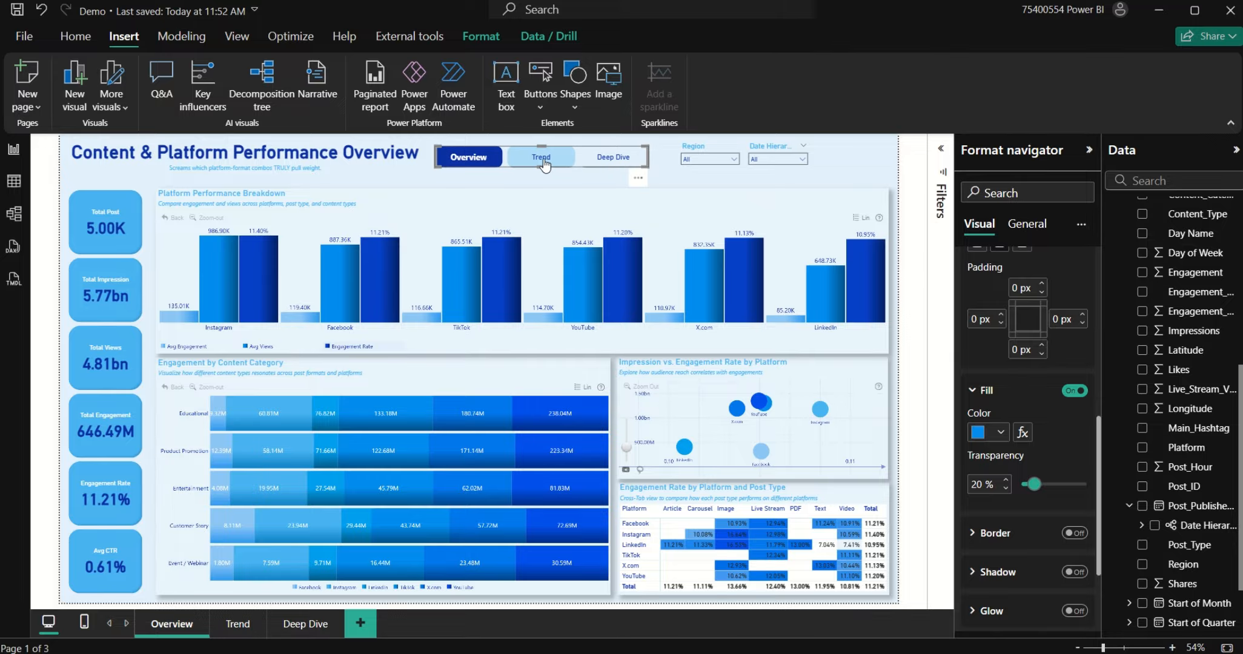
pyautogui.moveTo(647, 156); pyautogui.dragTo(666, 162)
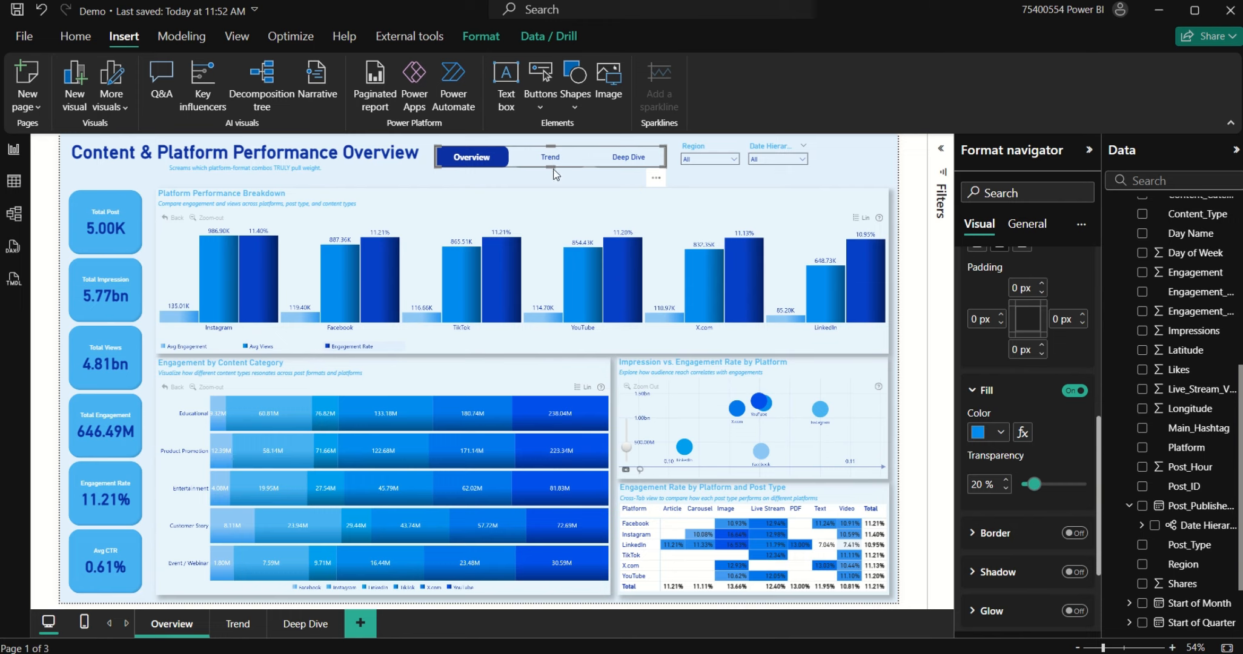
pyautogui.moveTo(556, 173); pyautogui.dragTo(564, 163)
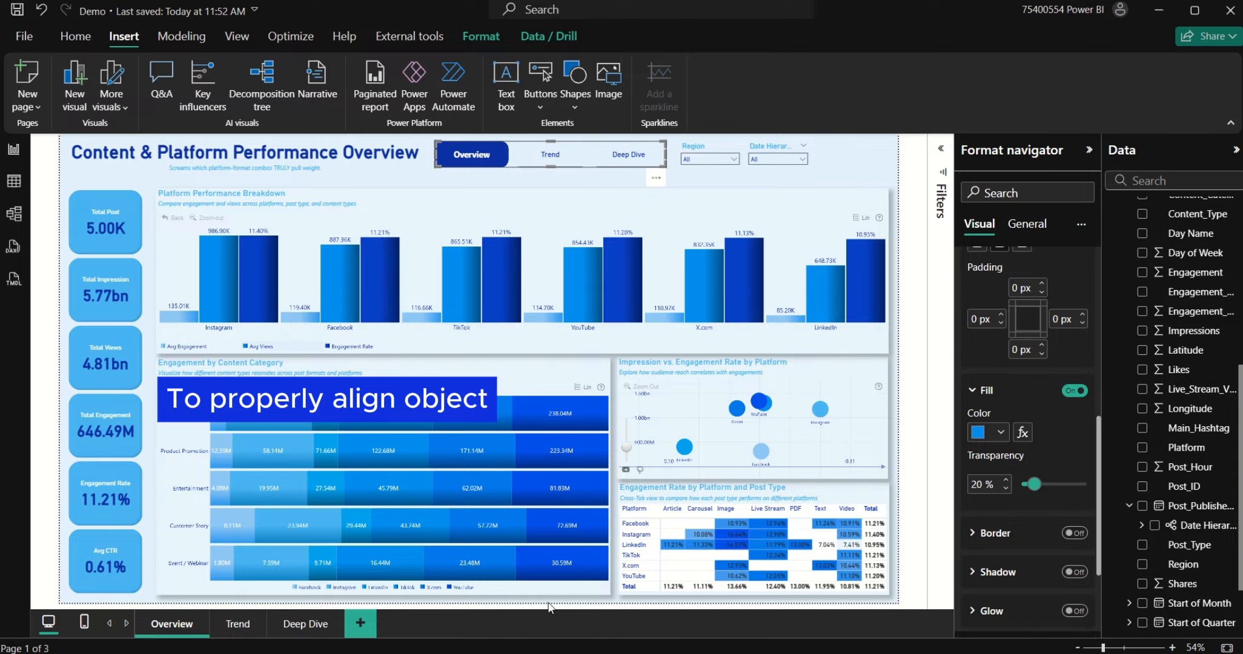
# Step: Paste the page navigator onto the Trend page, shifting the page title left to fit the navigator directly beside it
pyautogui.click(245, 624)
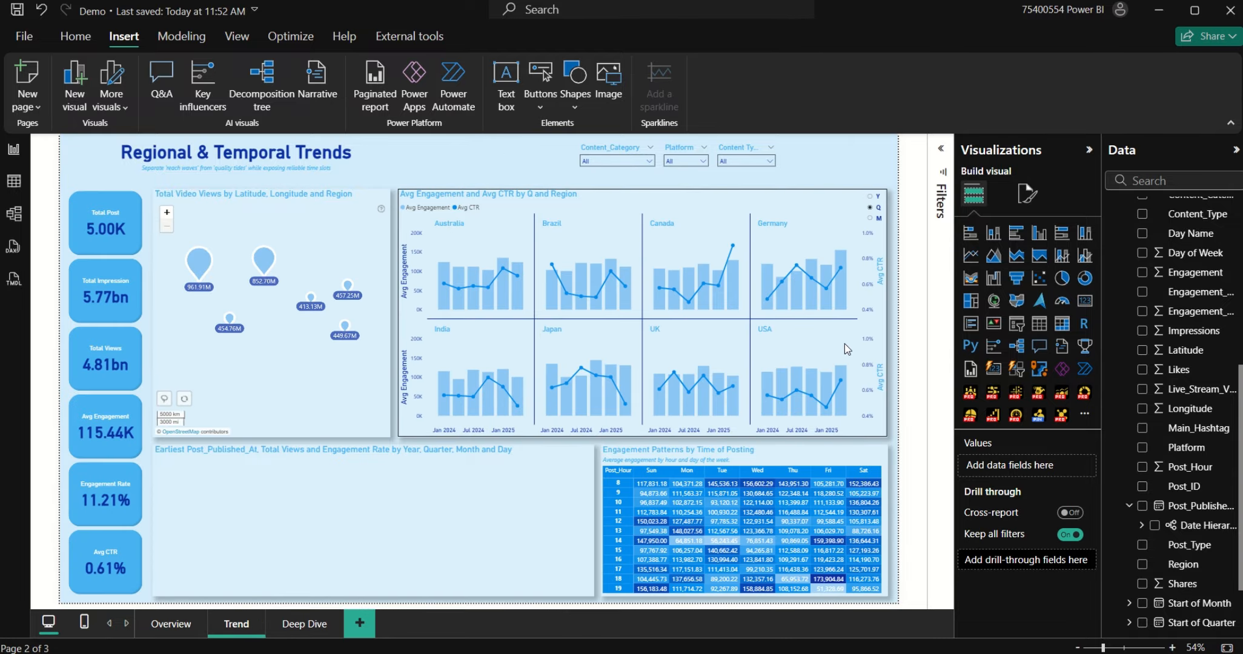
pyautogui.hotkey('ctrl', 'v')
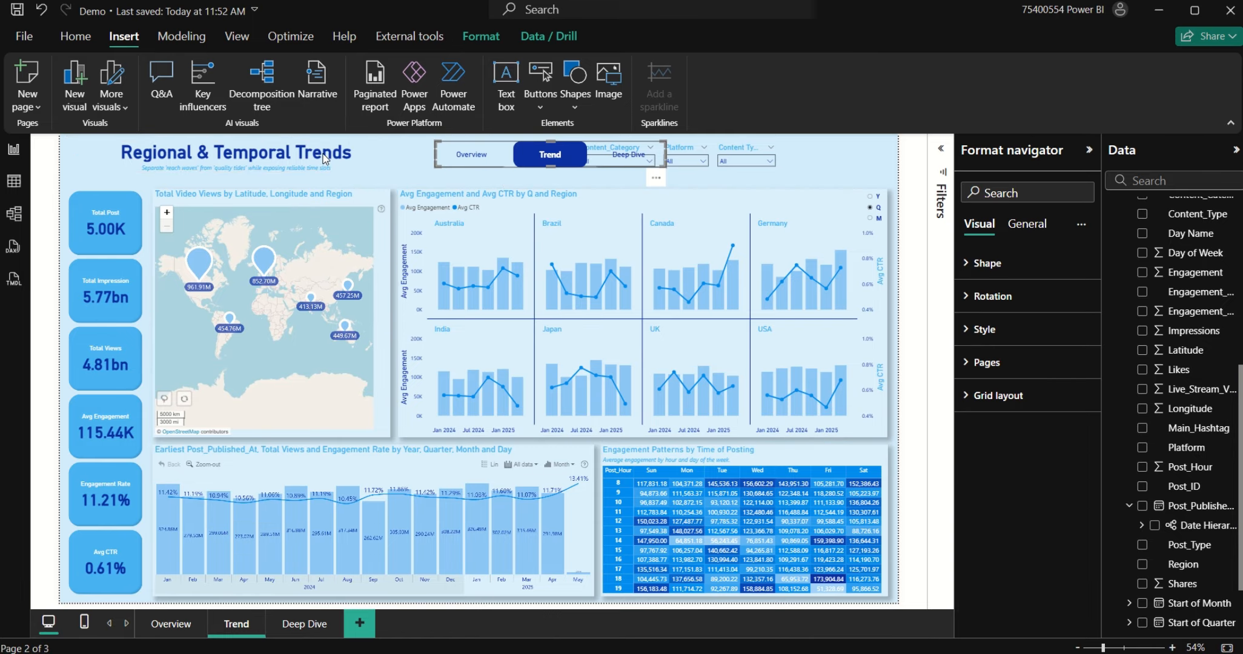
pyautogui.click(389, 158)
pyautogui.moveTo(406, 157); pyautogui.dragTo(362, 157)
pyautogui.moveTo(450, 165); pyautogui.dragTo(370, 164)
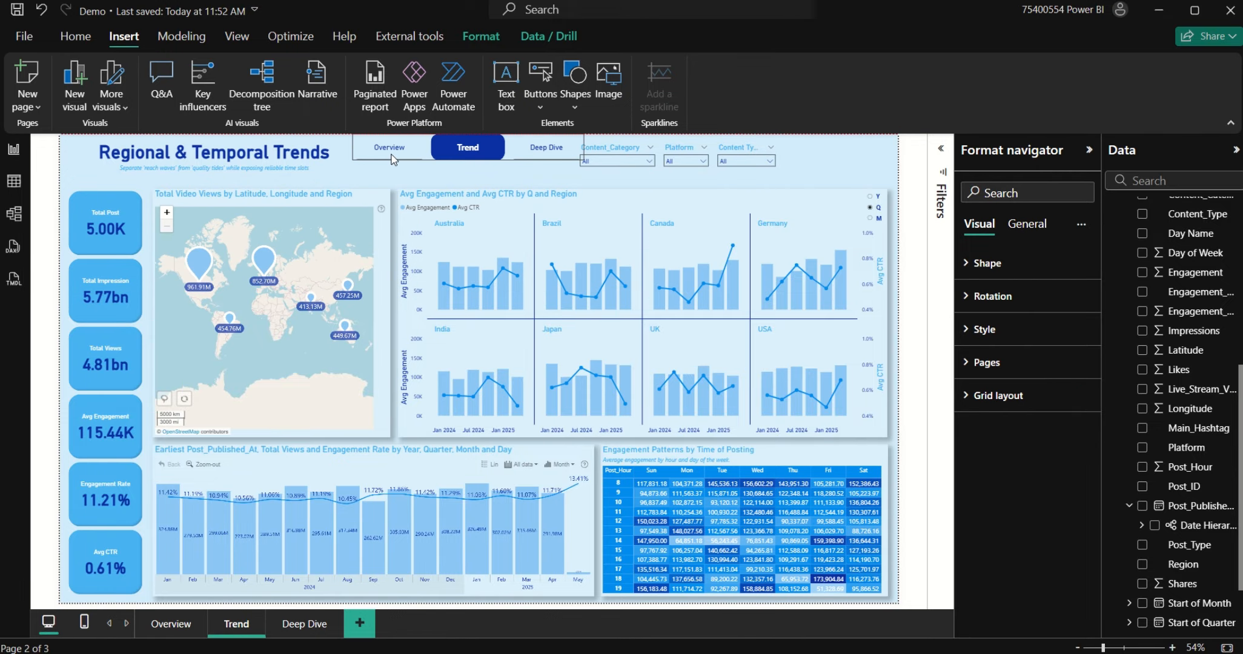
# Step: Shift the Content_Category, Platform and Content Type slicers right of the navigator and space them evenly in the header
pyautogui.moveTo(564, 138); pyautogui.dragTo(792, 183)
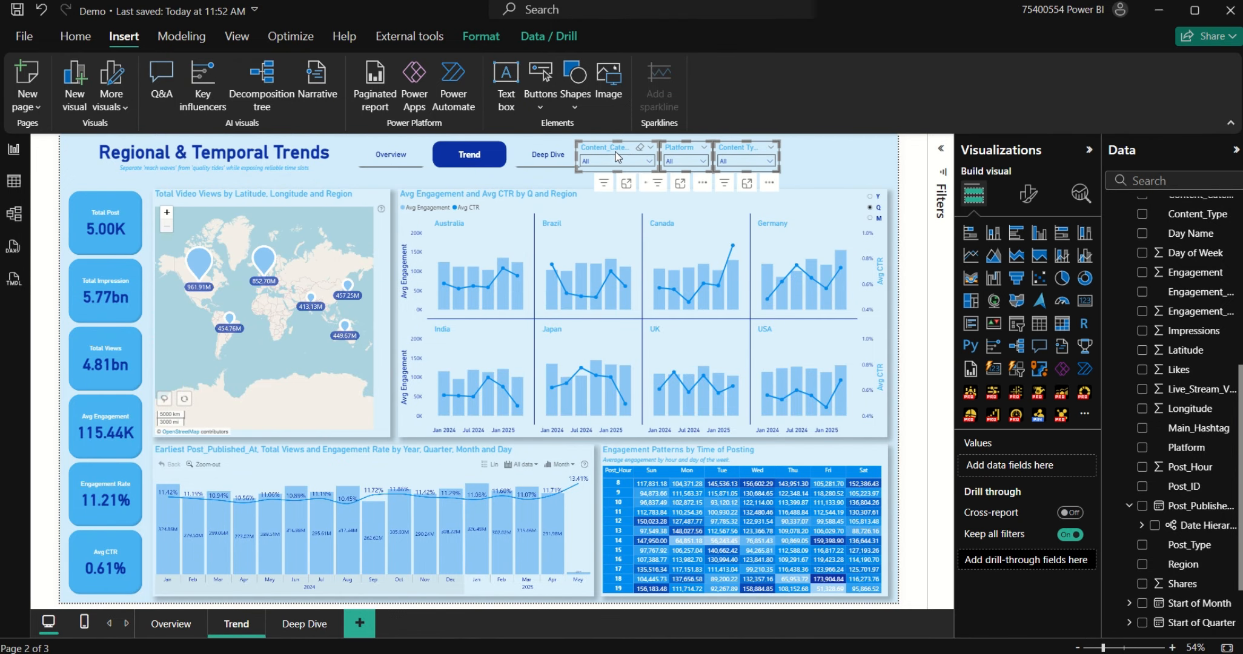
pyautogui.moveTo(614, 157); pyautogui.dragTo(635, 157)
pyautogui.click(635, 158)
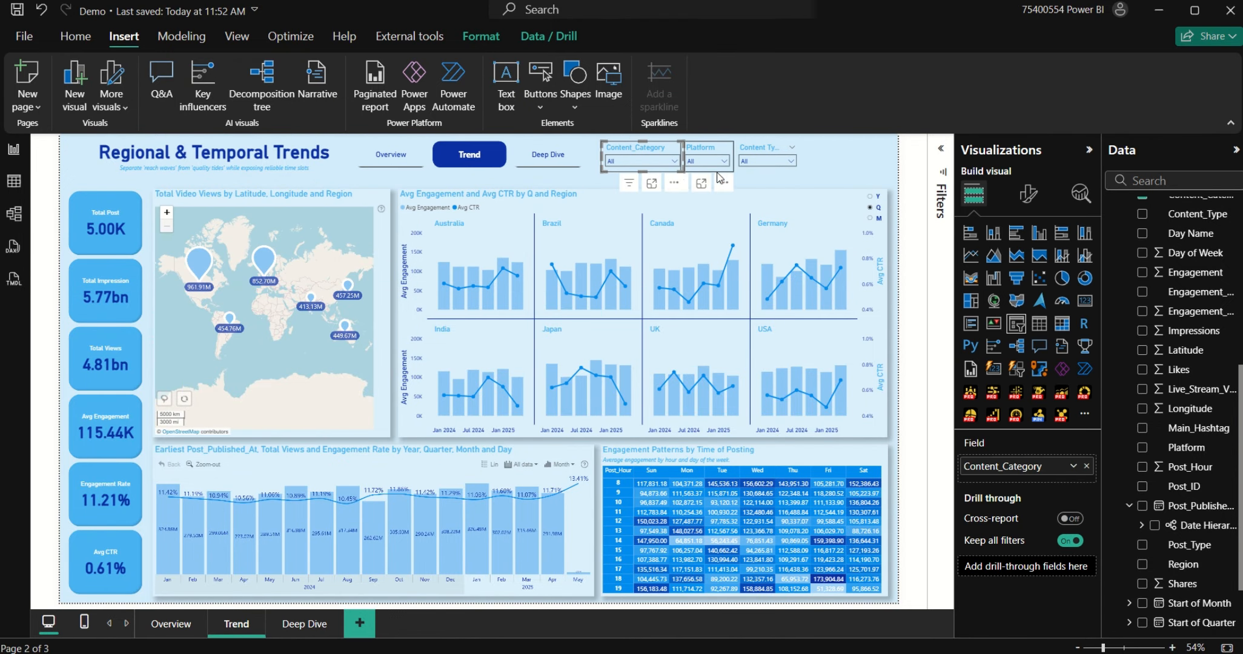
pyautogui.click(721, 159)
pyautogui.moveTo(721, 159); pyautogui.dragTo(802, 152)
pyautogui.click(782, 151)
pyautogui.click(672, 180)
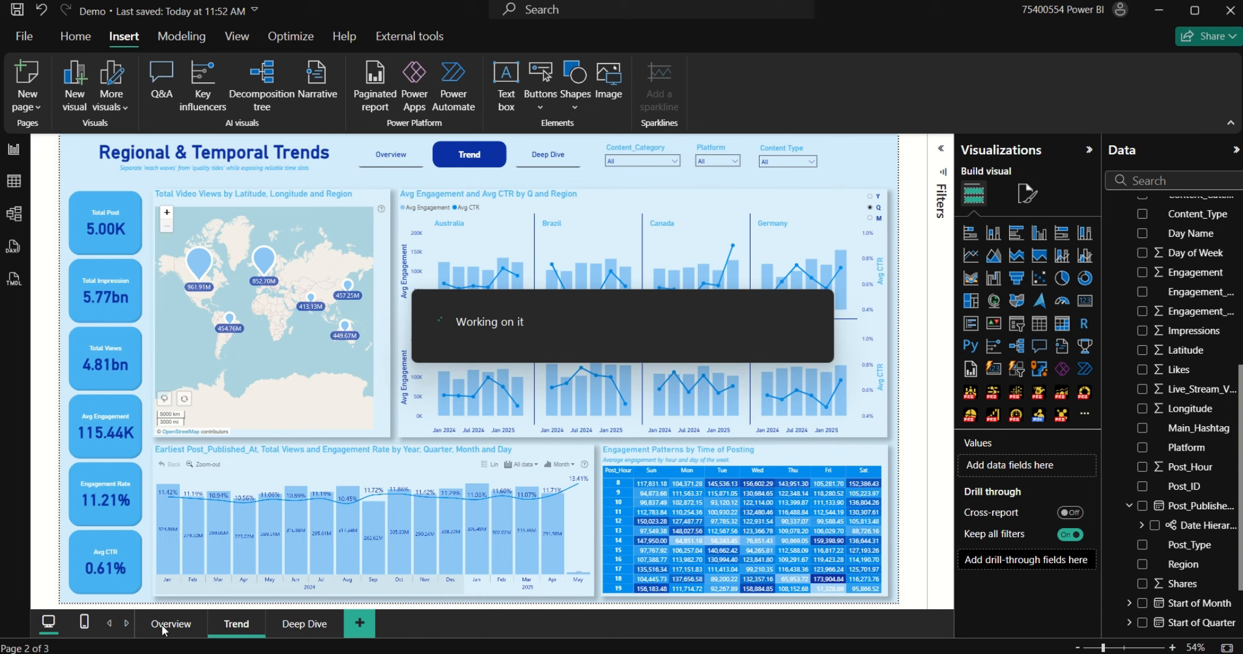
# Step: Paste the page navigator onto the Deep Dive page, fitting it between the page title and the Post_Type slicer
pyautogui.click(490, 168)
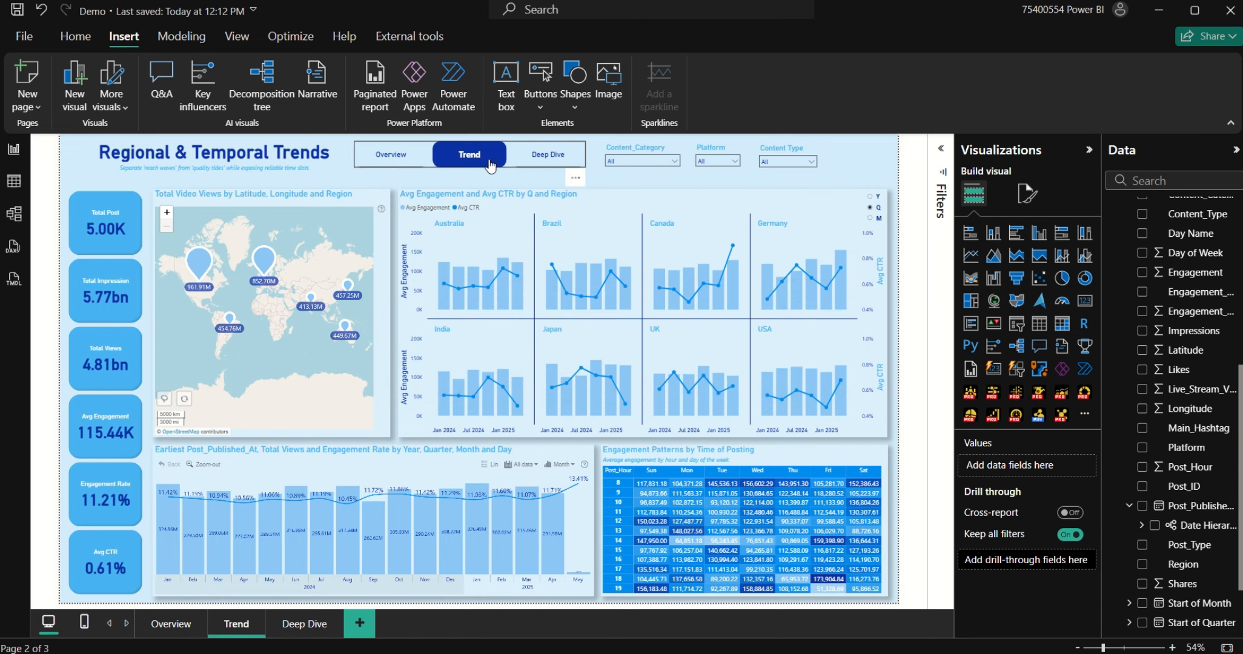
pyautogui.click(491, 166)
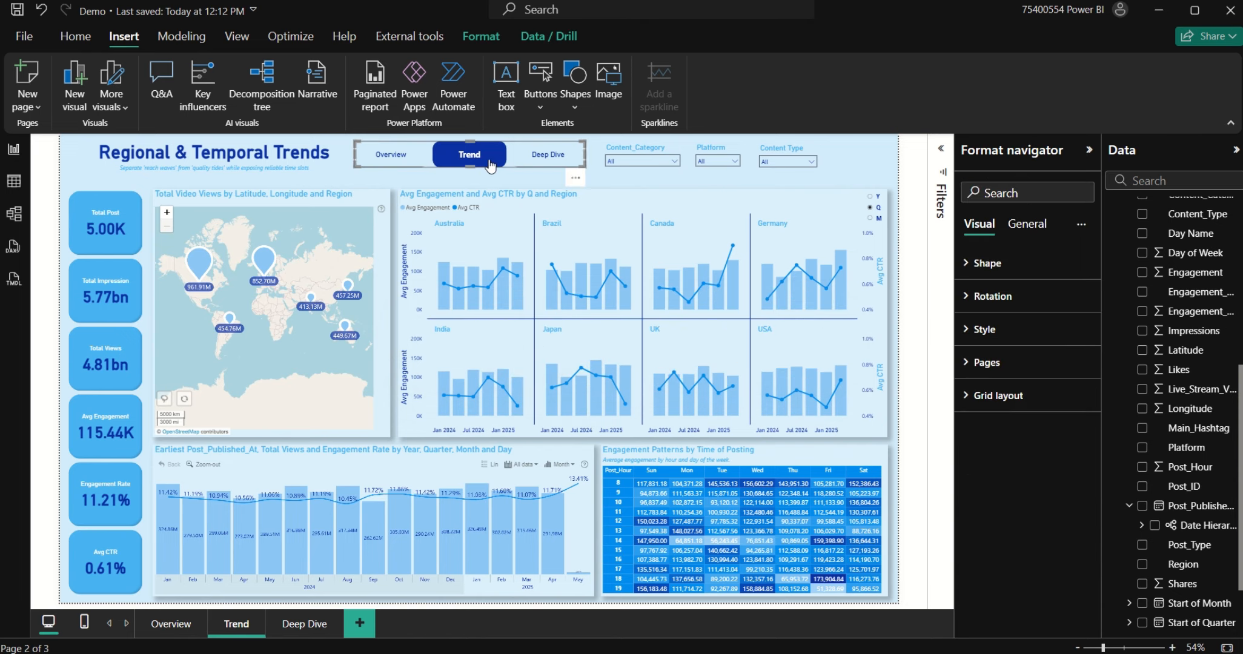
pyautogui.click(317, 625)
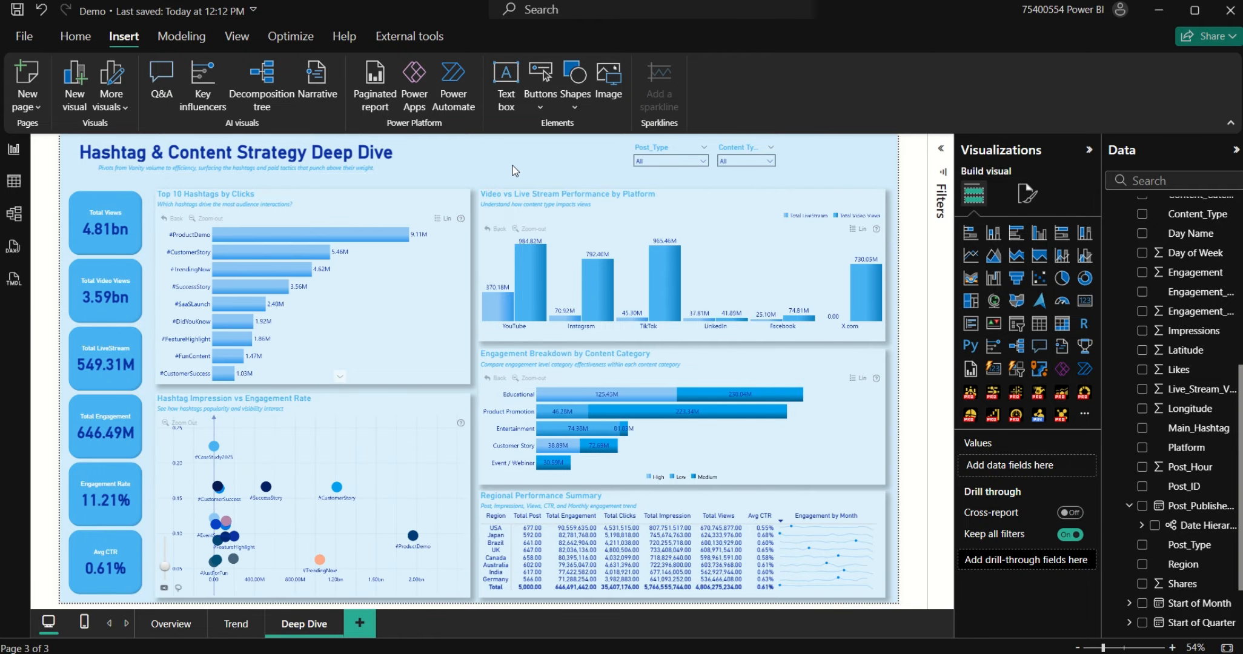
pyautogui.hotkey('ctrl', 'v')
pyautogui.moveTo(443, 157); pyautogui.dragTo(488, 155)
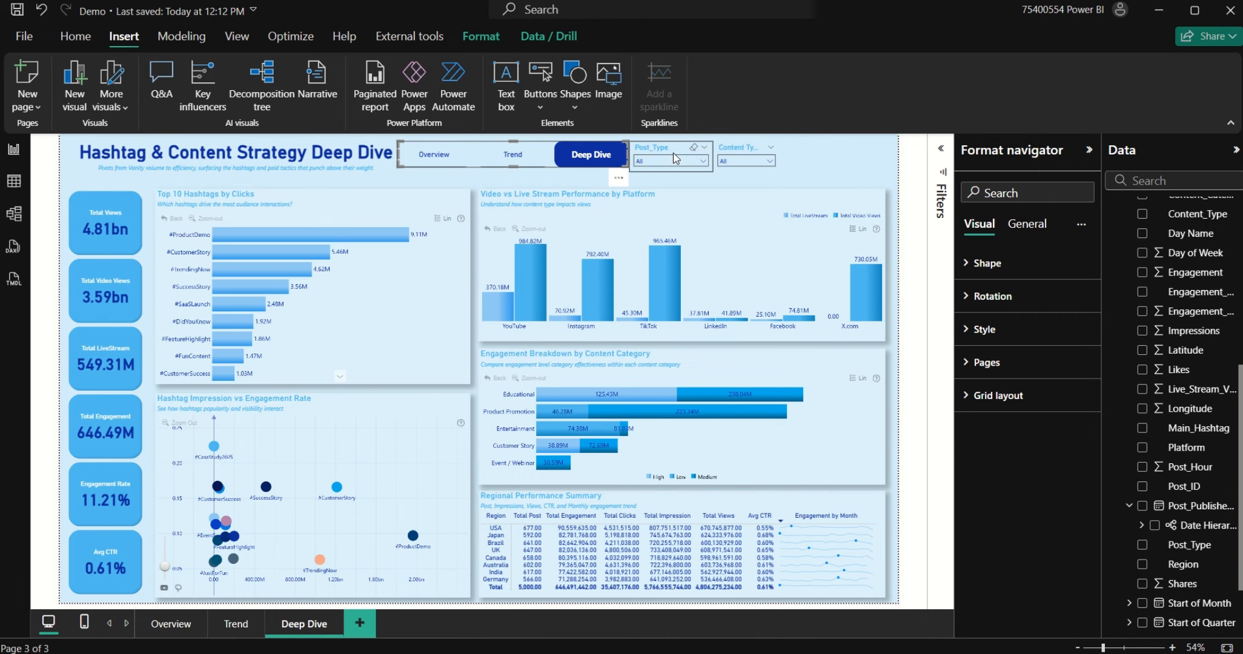
# Step: Shift the Post_Type and Content Type slicers right of the navigator, leaving a gap between them
pyautogui.click(695, 149)
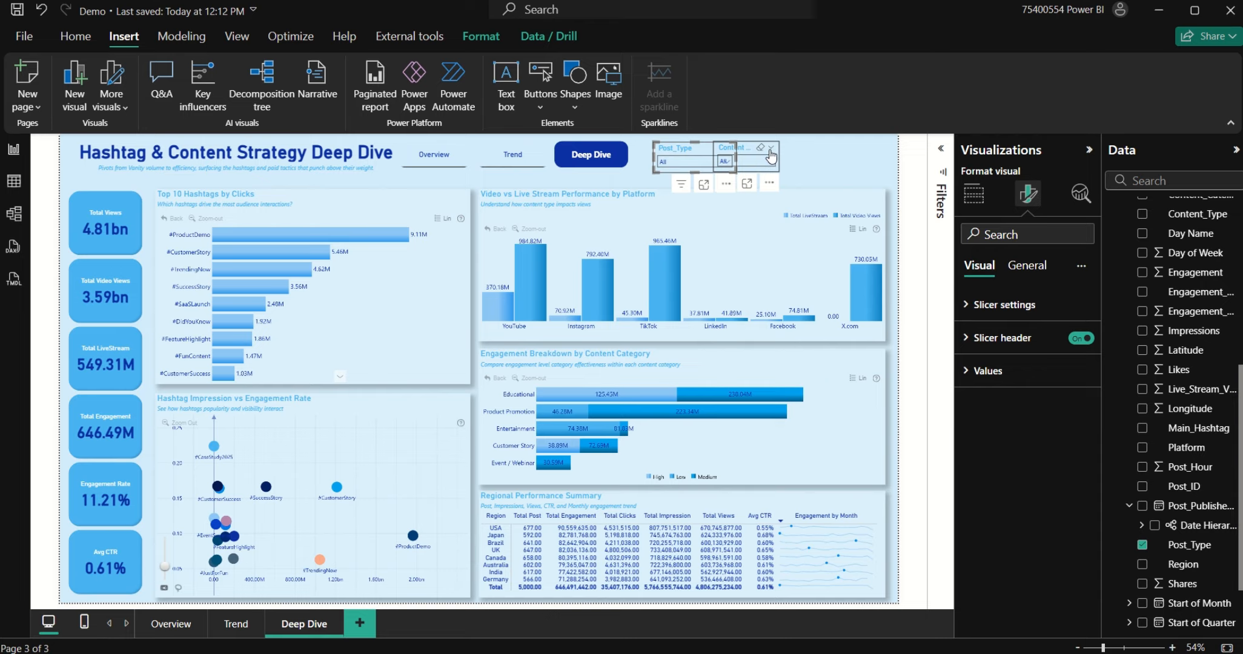
pyautogui.moveTo(771, 156); pyautogui.dragTo(805, 157)
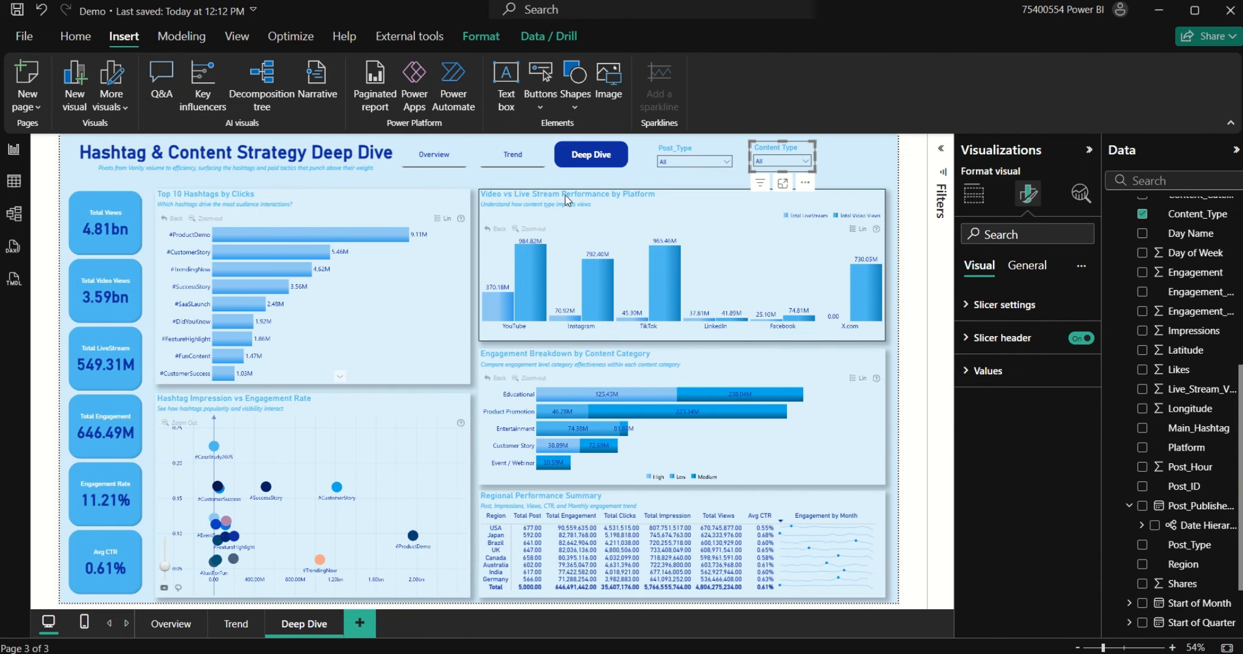
pyautogui.click(586, 177)
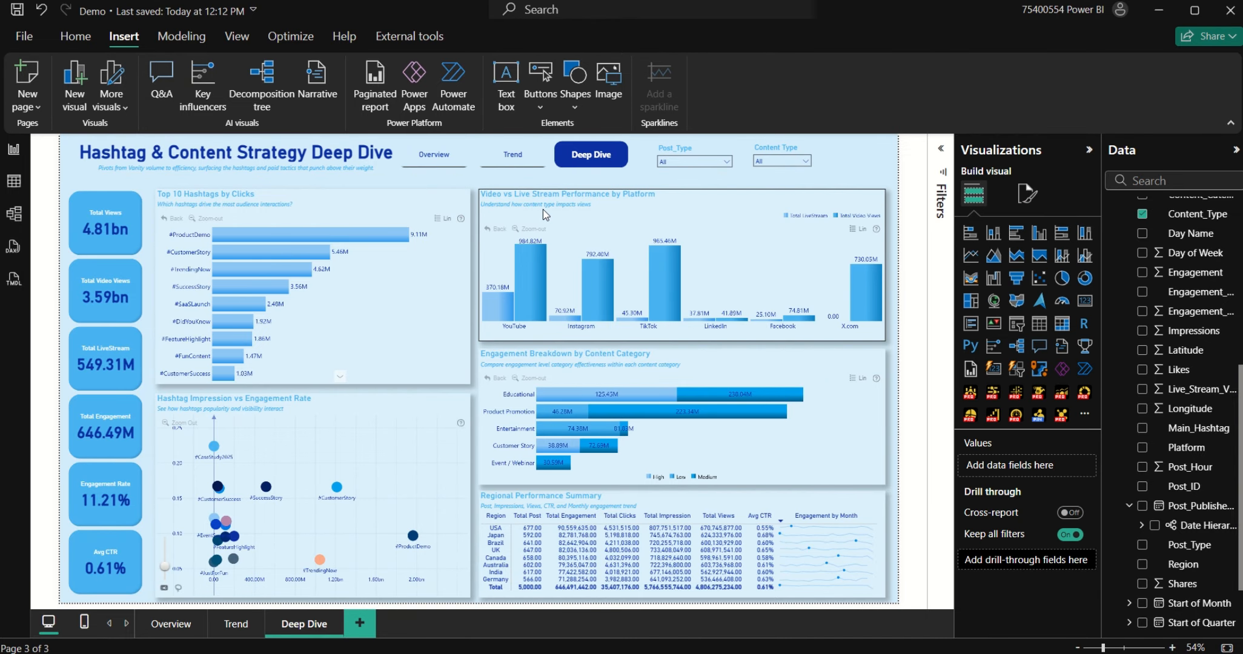
# Step: Nudge the Deep Dive page navigator slightly right to leave a small gap after the page title
pyautogui.click(111, 163)
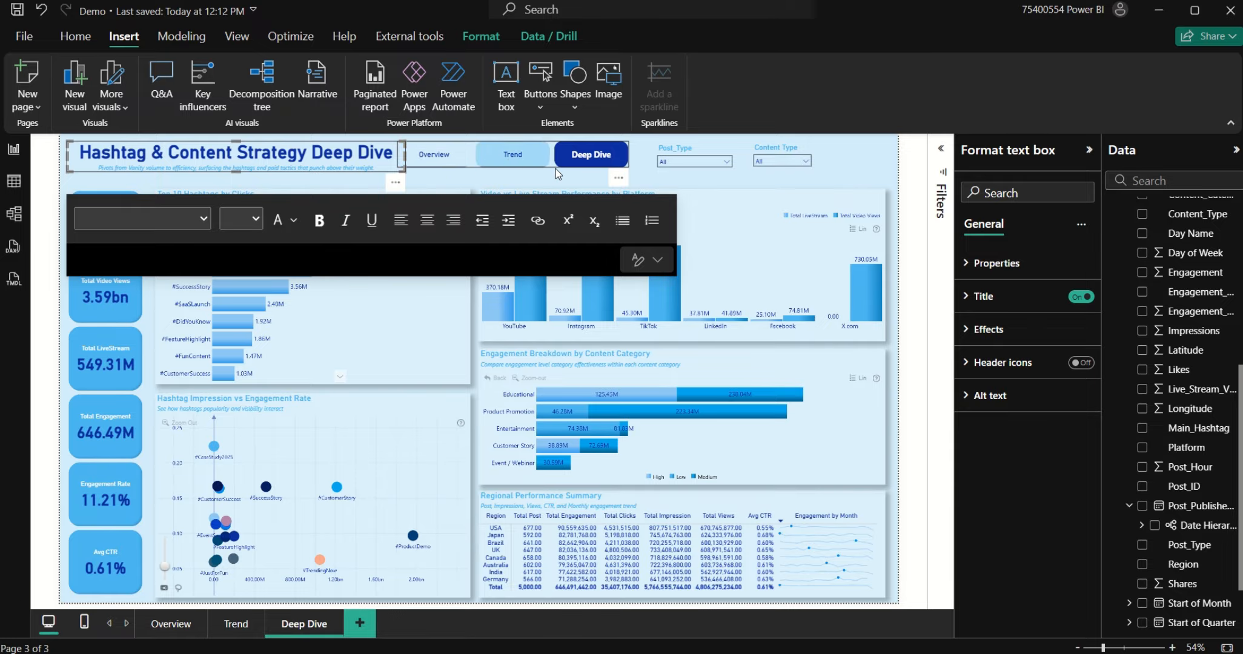
pyautogui.click(604, 163)
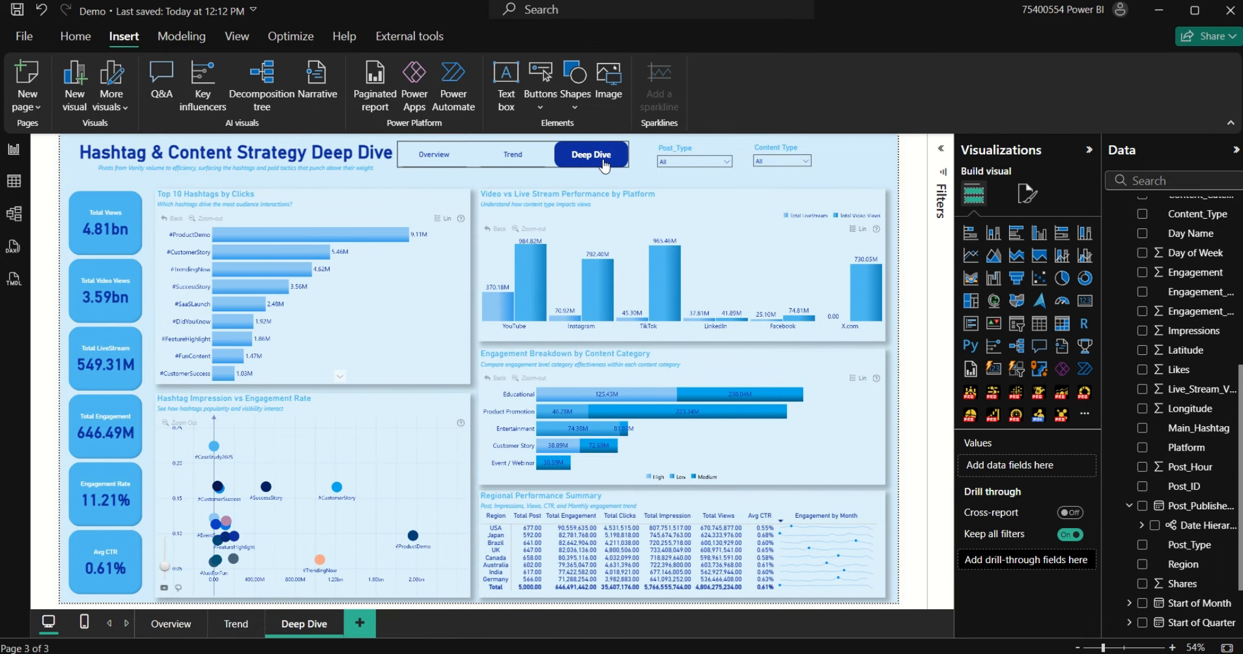
pyautogui.click(518, 160)
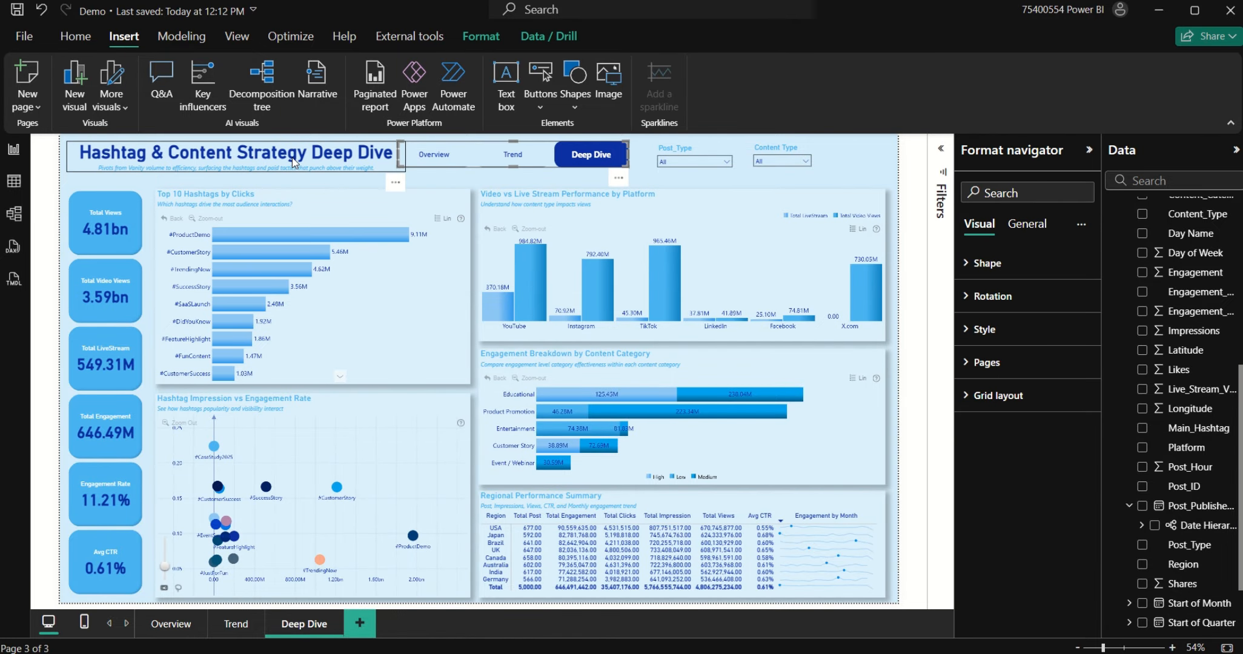
pyautogui.keyDown('ctrl'); pyautogui.click(382, 161); pyautogui.keyUp('ctrl')
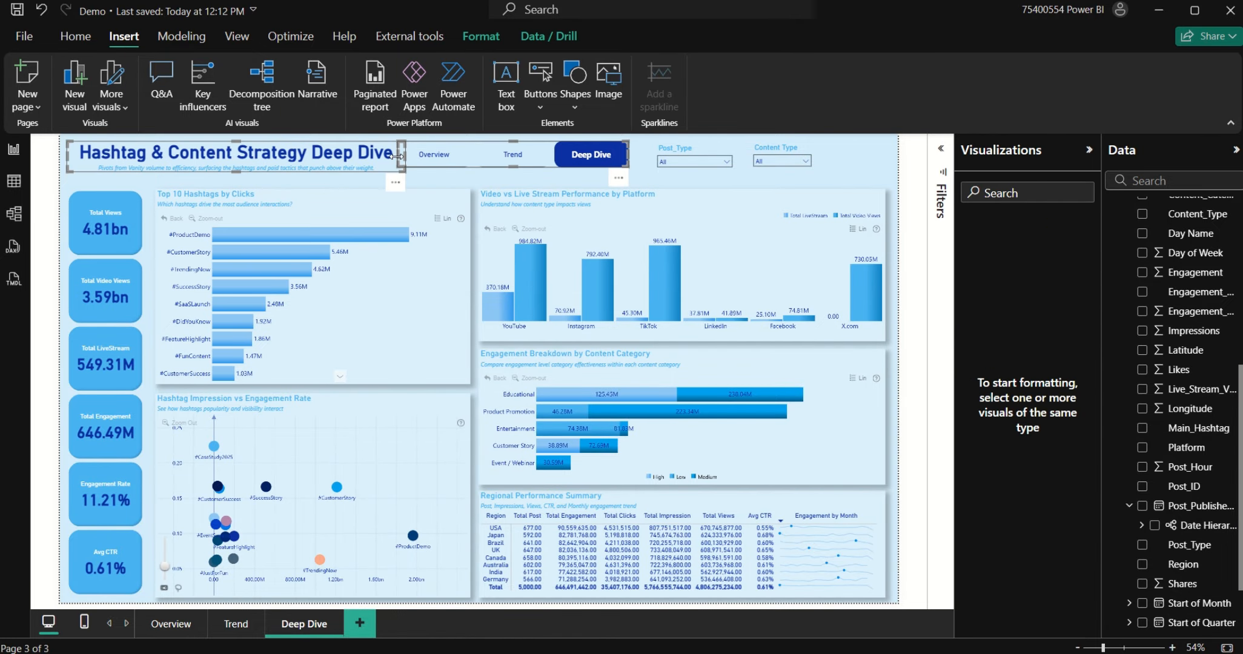
pyautogui.click(347, 160)
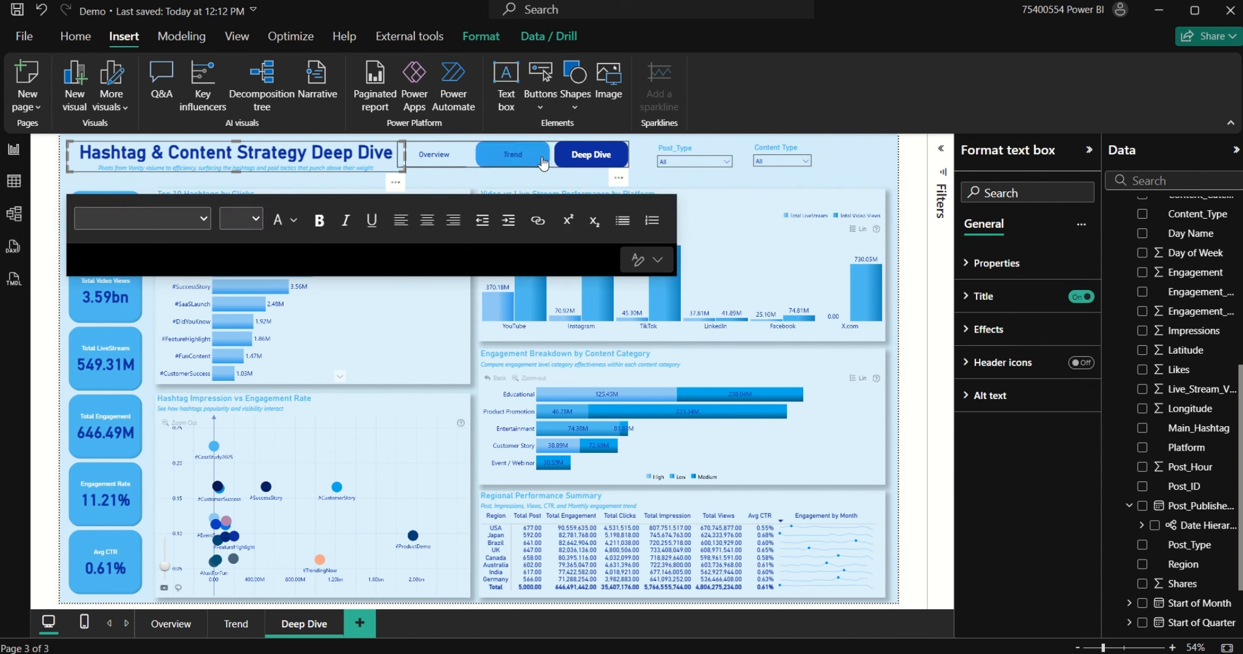
pyautogui.moveTo(541, 161); pyautogui.dragTo(548, 160)
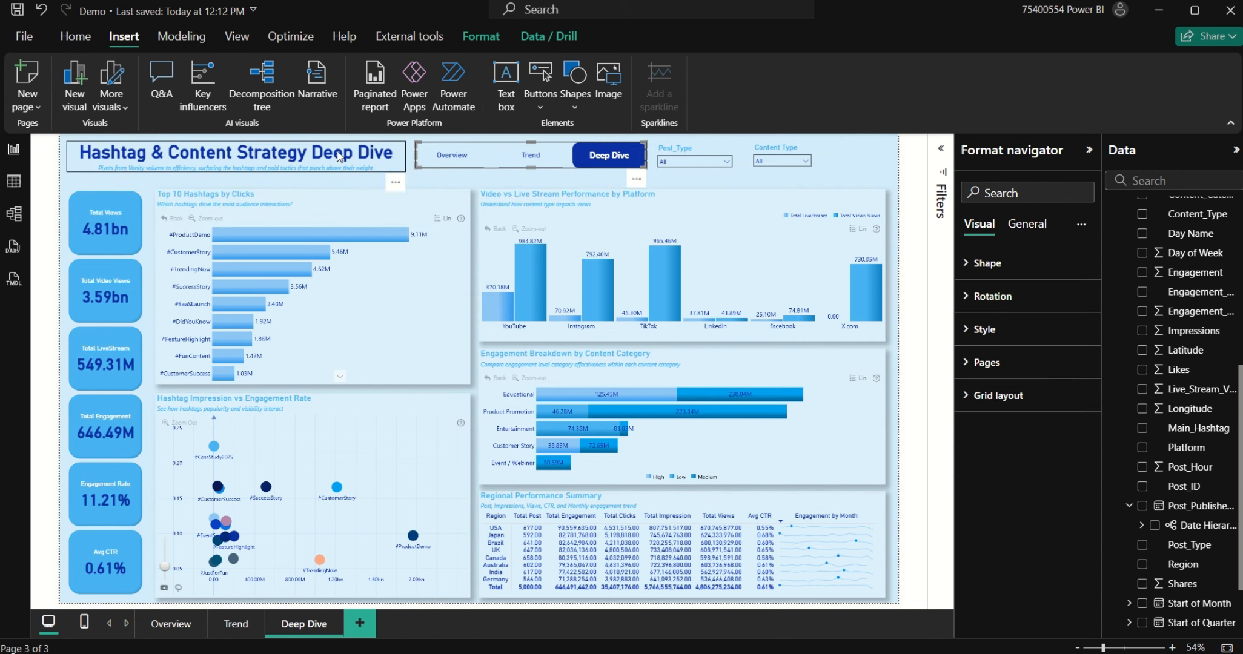
# Step: Distribute the Deep Dive title, navigator and both slicers horizontally and align their tops
pyautogui.keyDown('ctrl'); pyautogui.click(690, 153); pyautogui.keyUp('ctrl')
pyautogui.keyDown('ctrl'); pyautogui.click(775, 161); pyautogui.keyUp('ctrl')
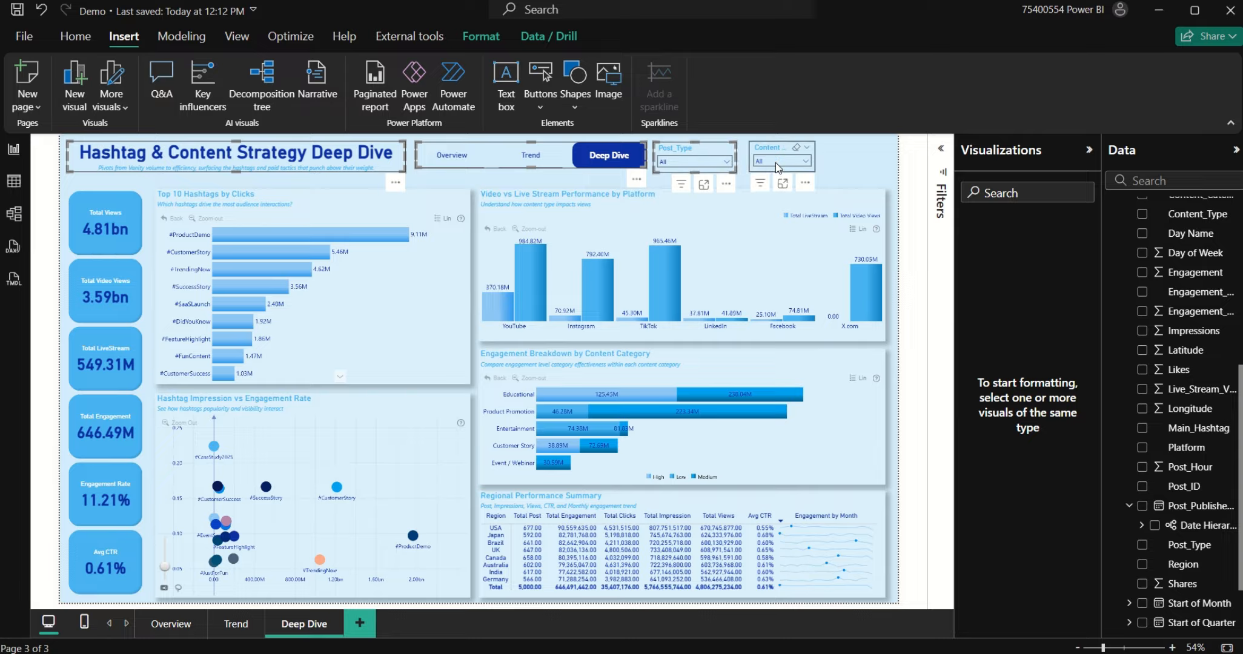
pyautogui.click(481, 36)
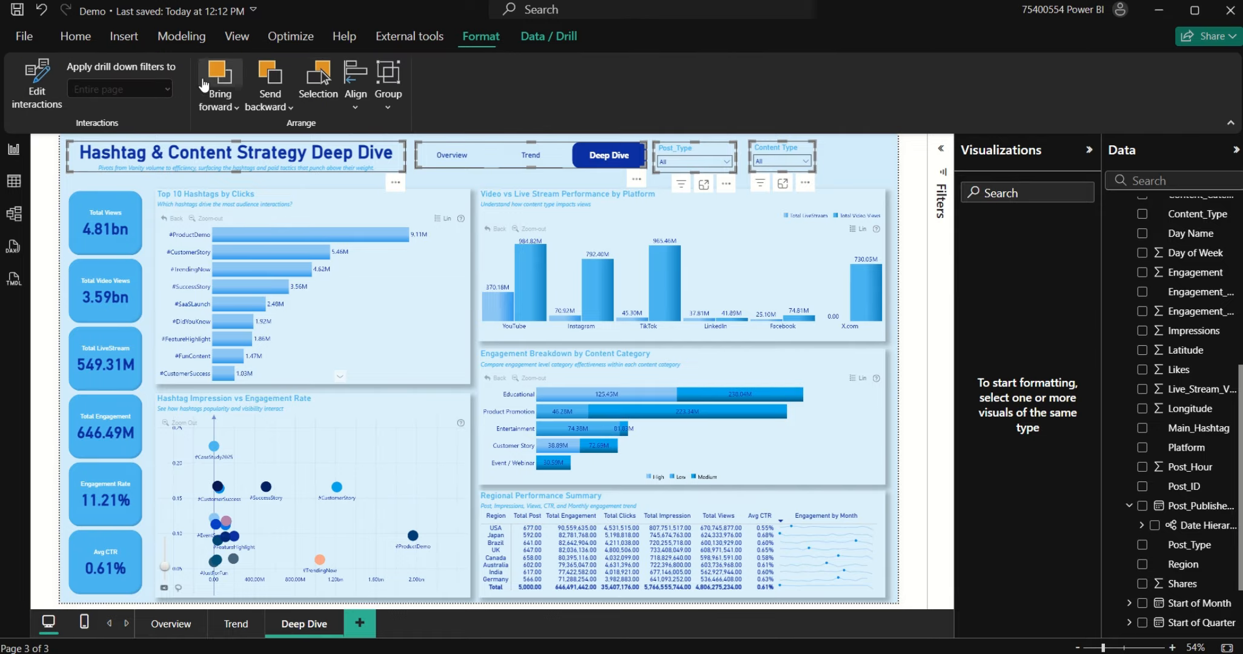
pyautogui.click(355, 85)
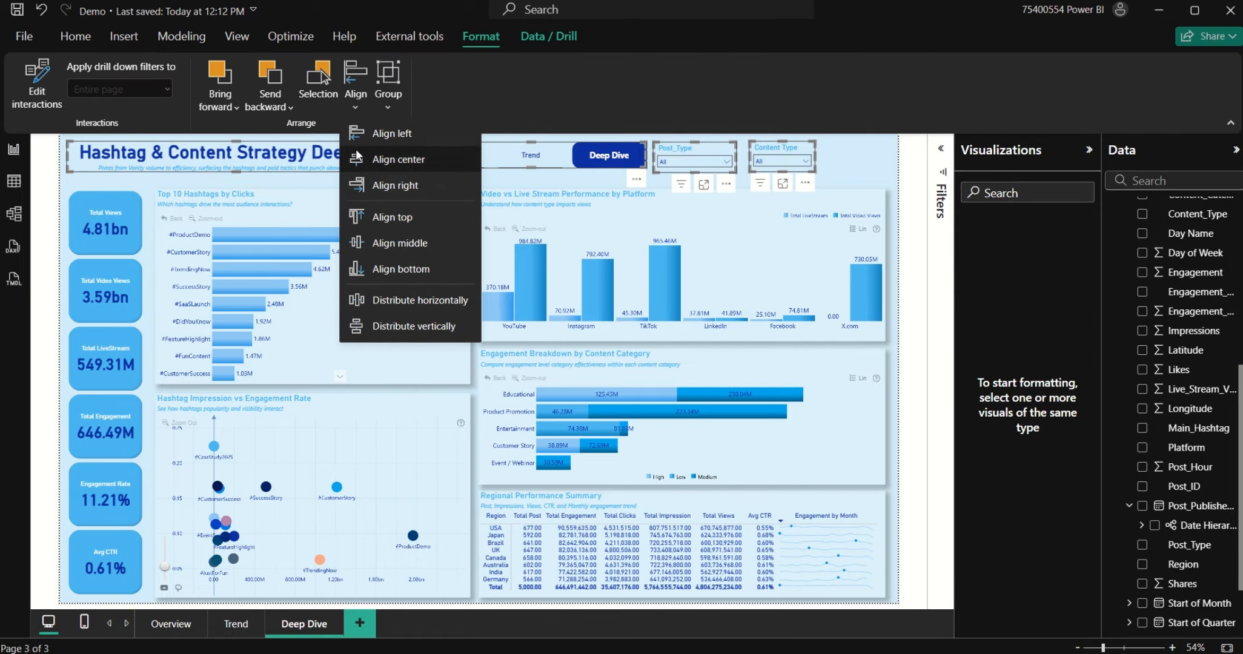
pyautogui.click(412, 300)
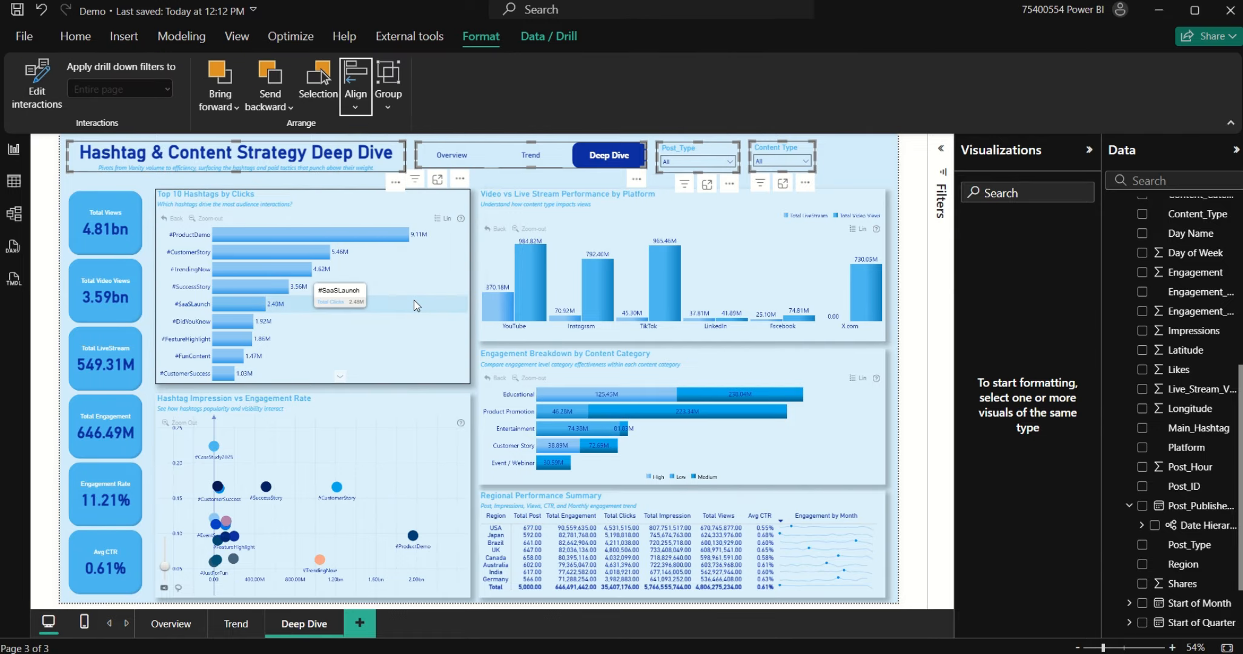
pyautogui.click(355, 85)
pyautogui.click(412, 217)
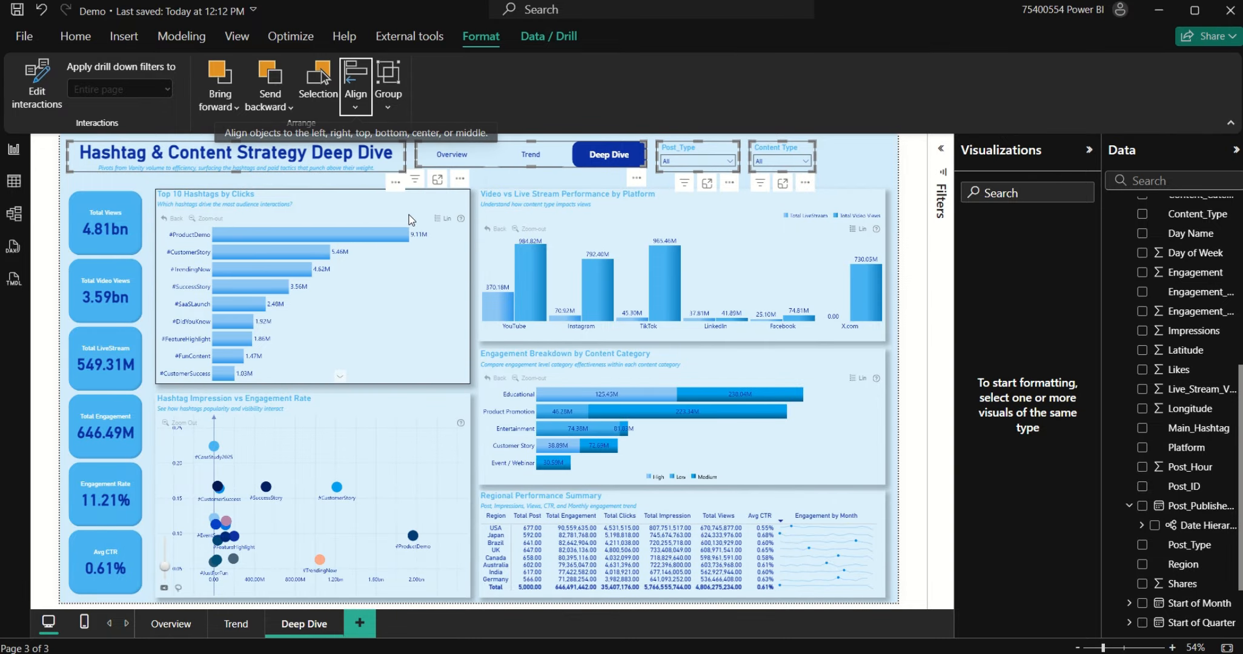
pyautogui.click(940, 149)
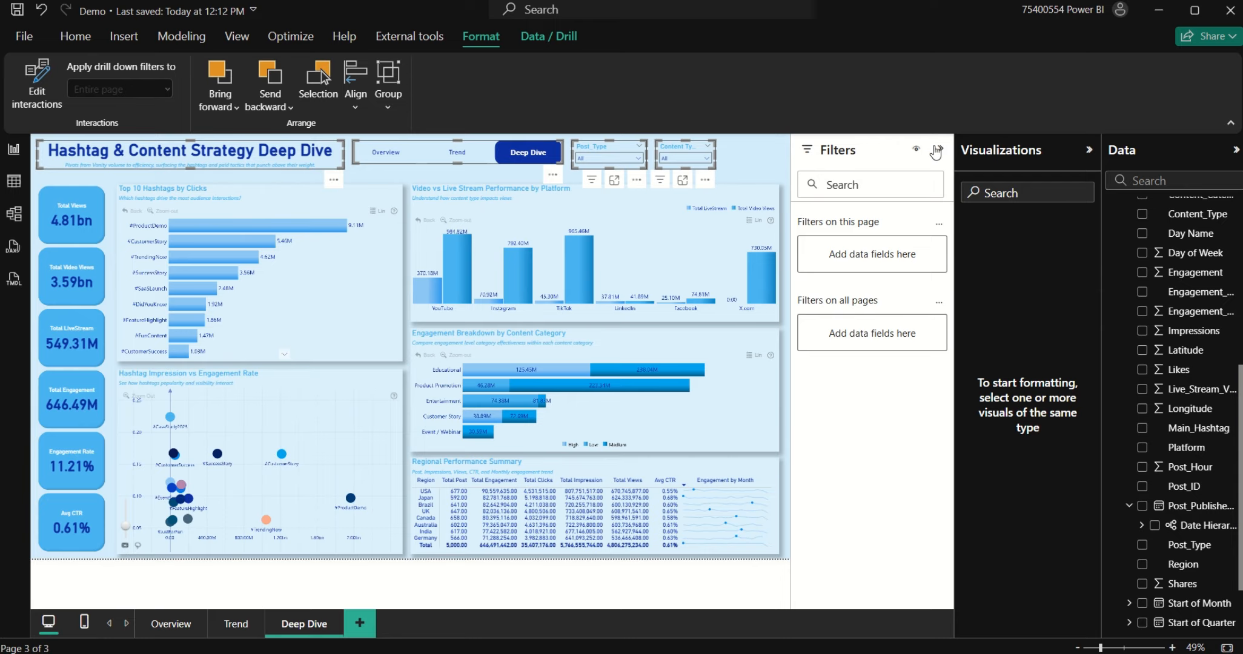
pyautogui.click(937, 151)
pyautogui.click(775, 161)
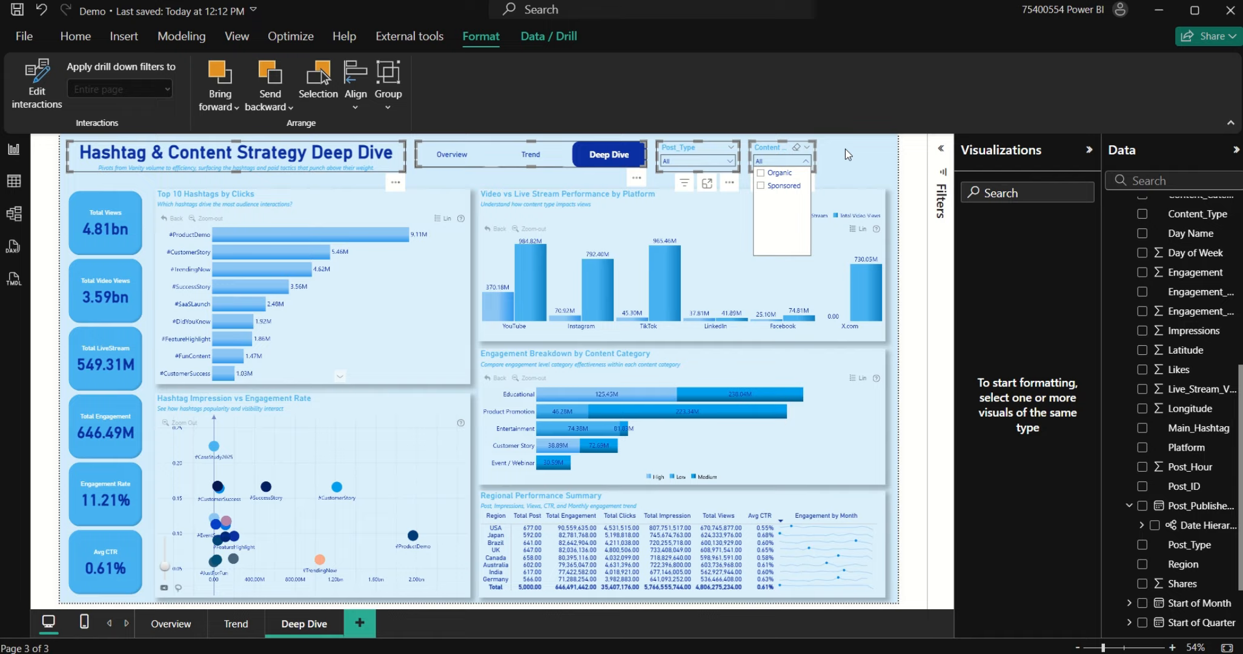
pyautogui.click(842, 182)
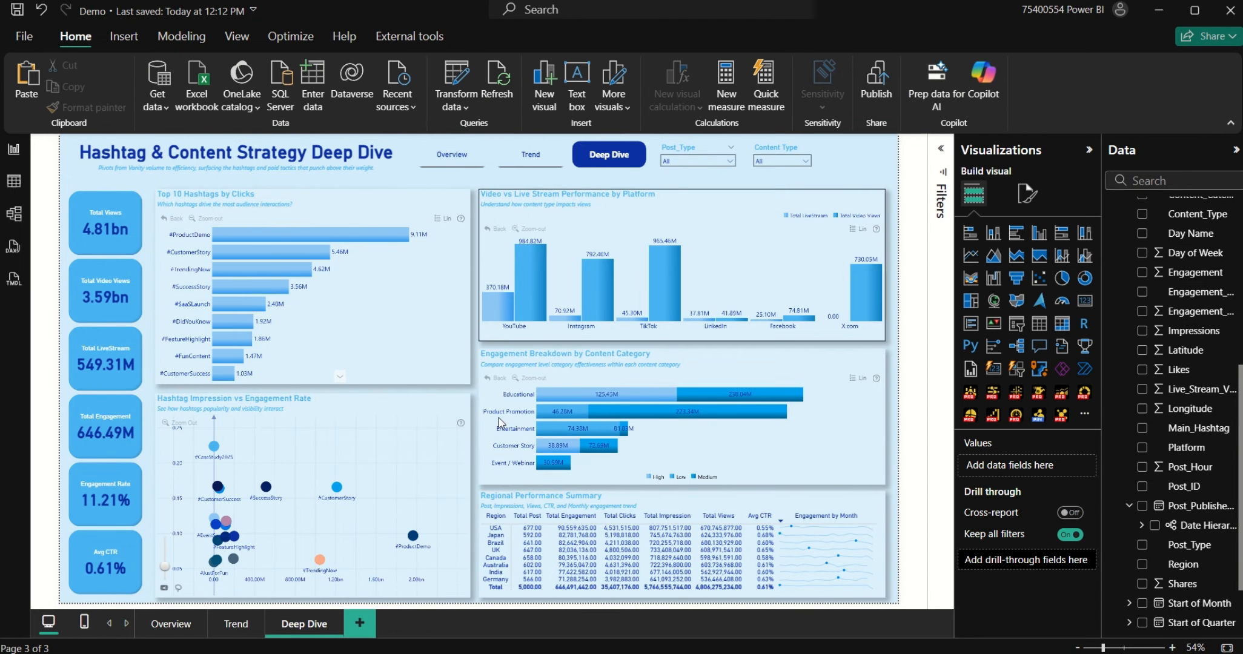
# Step: Narrow the title text box on the Trend page and reposition the page navigator with a small gap beside it
pyautogui.click(230, 631)
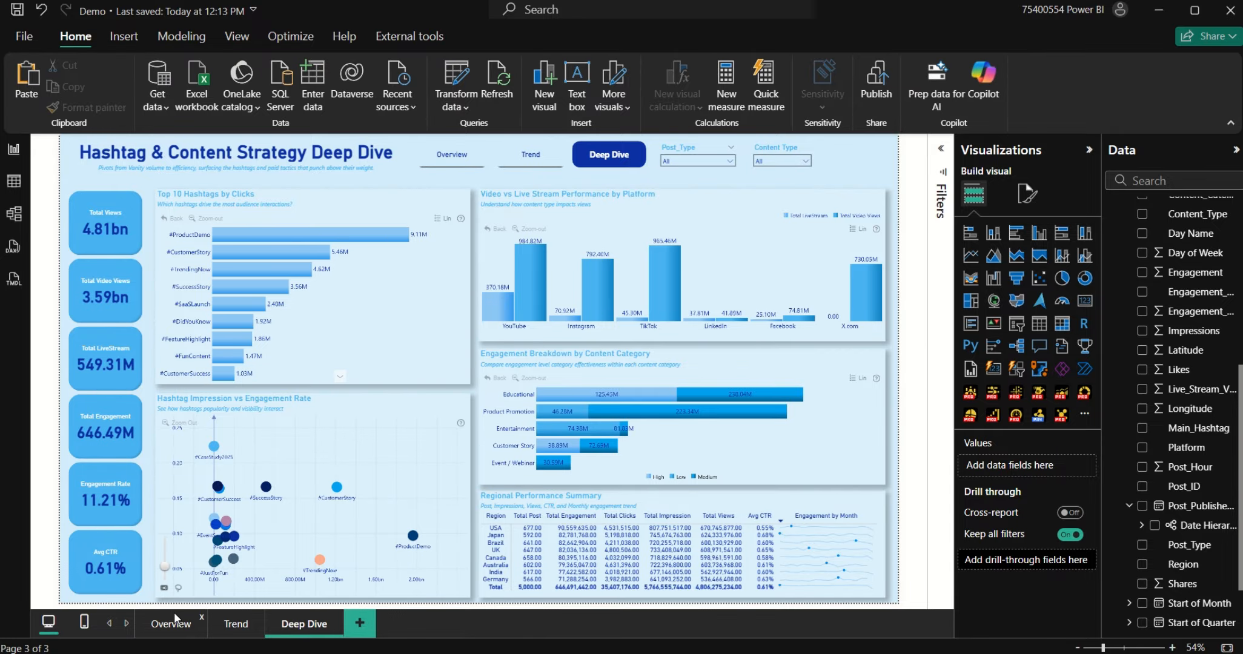
pyautogui.click(237, 630)
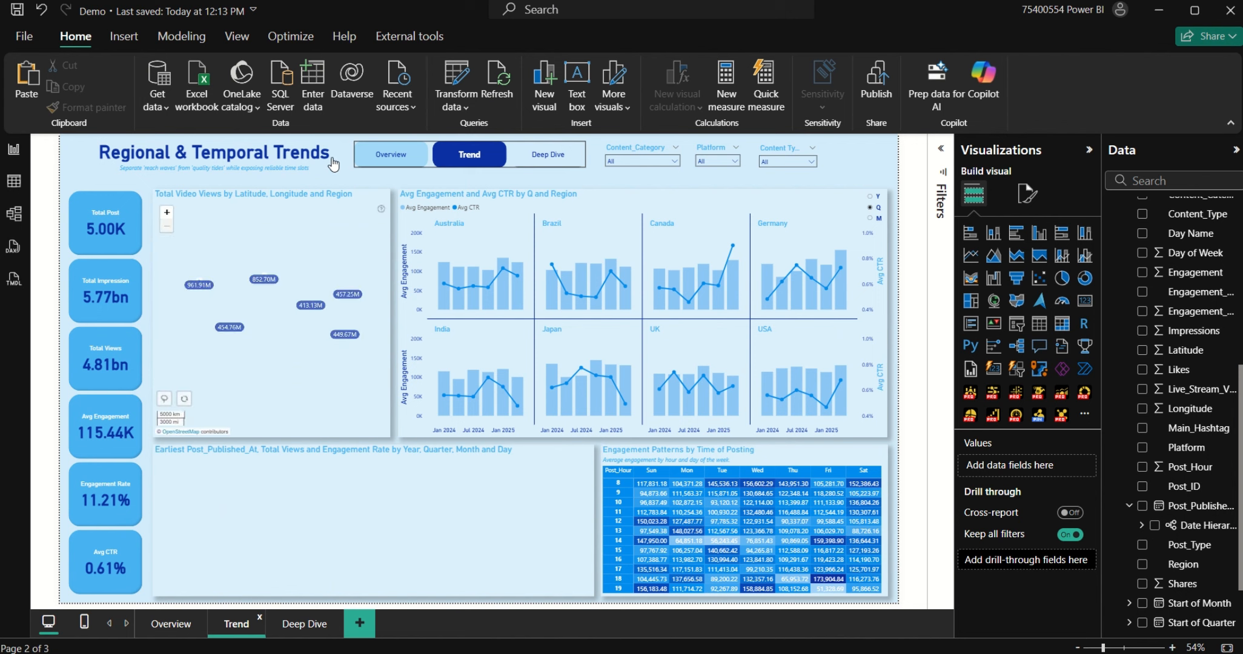
pyautogui.click(415, 154)
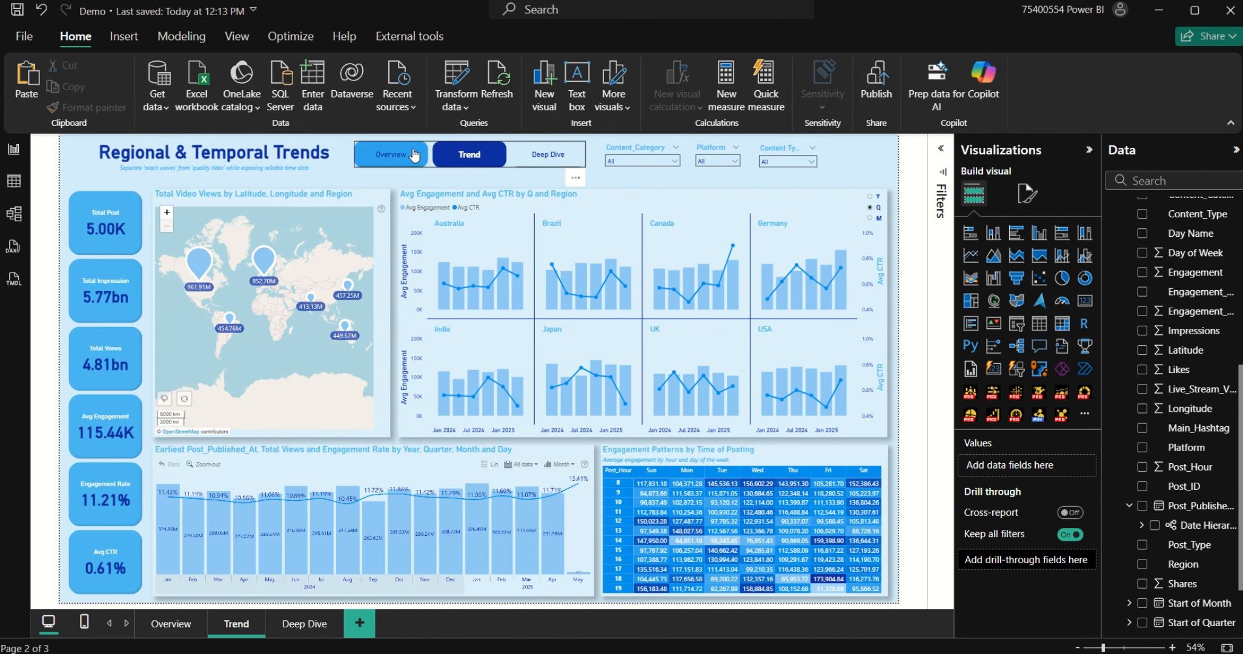
pyautogui.moveTo(390, 161)
pyautogui.mouseDown()
pyautogui.moveTo(420, 161)
pyautogui.moveTo(409, 165)
pyautogui.mouseUp()
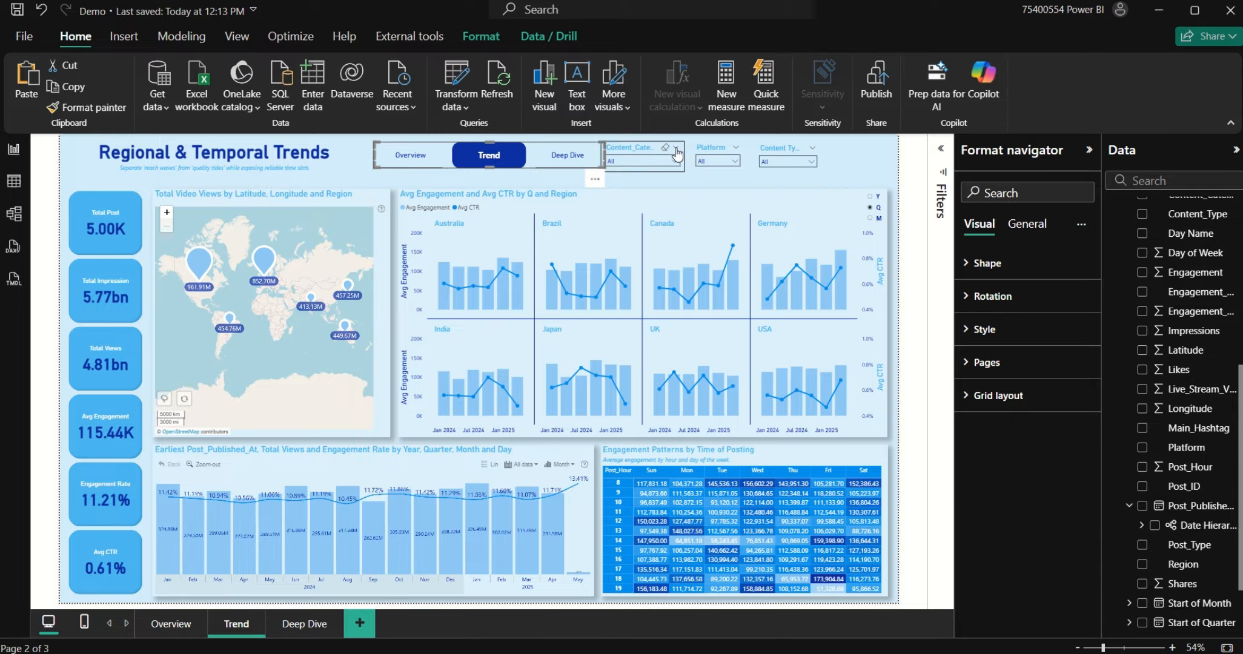
pyautogui.click(357, 163)
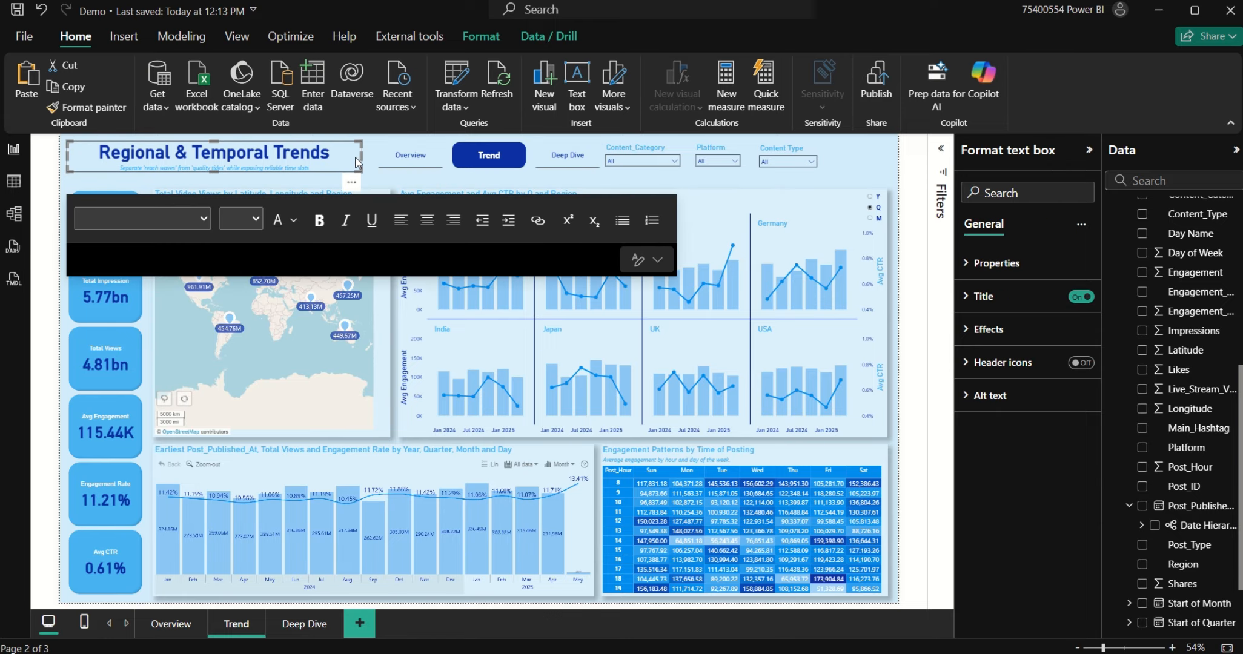
pyautogui.moveTo(363, 155); pyautogui.dragTo(394, 149)
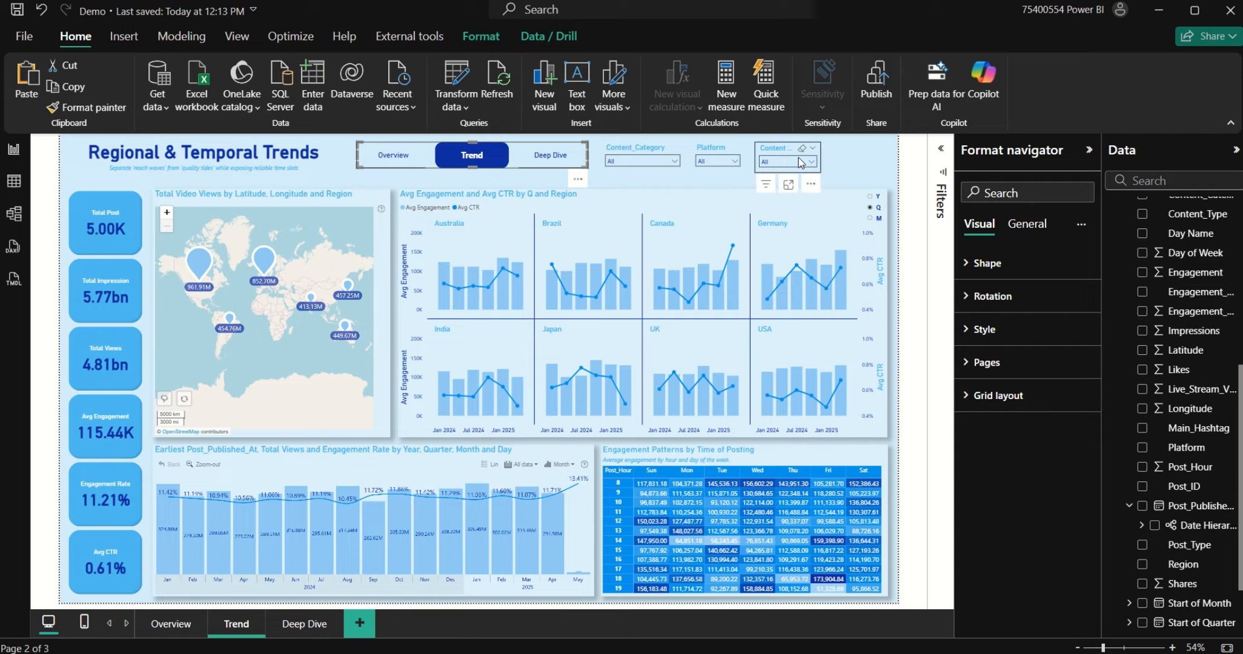
# Step: Align the tops of the Trend page's title, navigator and three slicers and distribute them horizontally
pyautogui.click(208, 159)
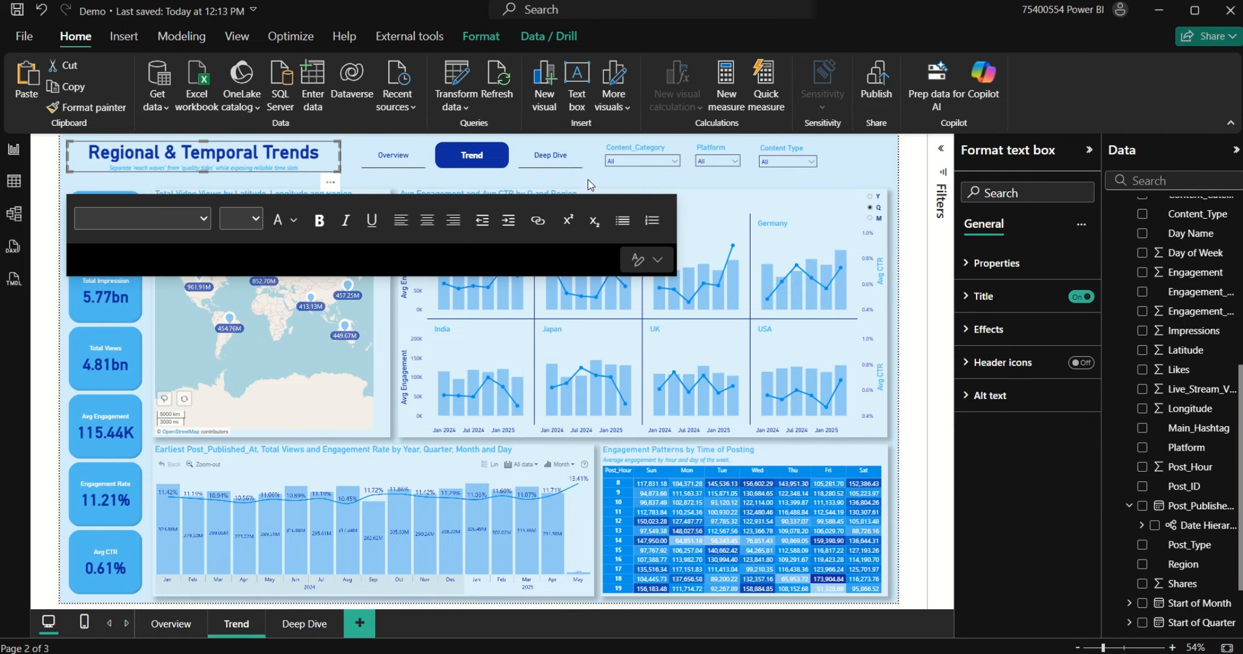
pyautogui.click(585, 143)
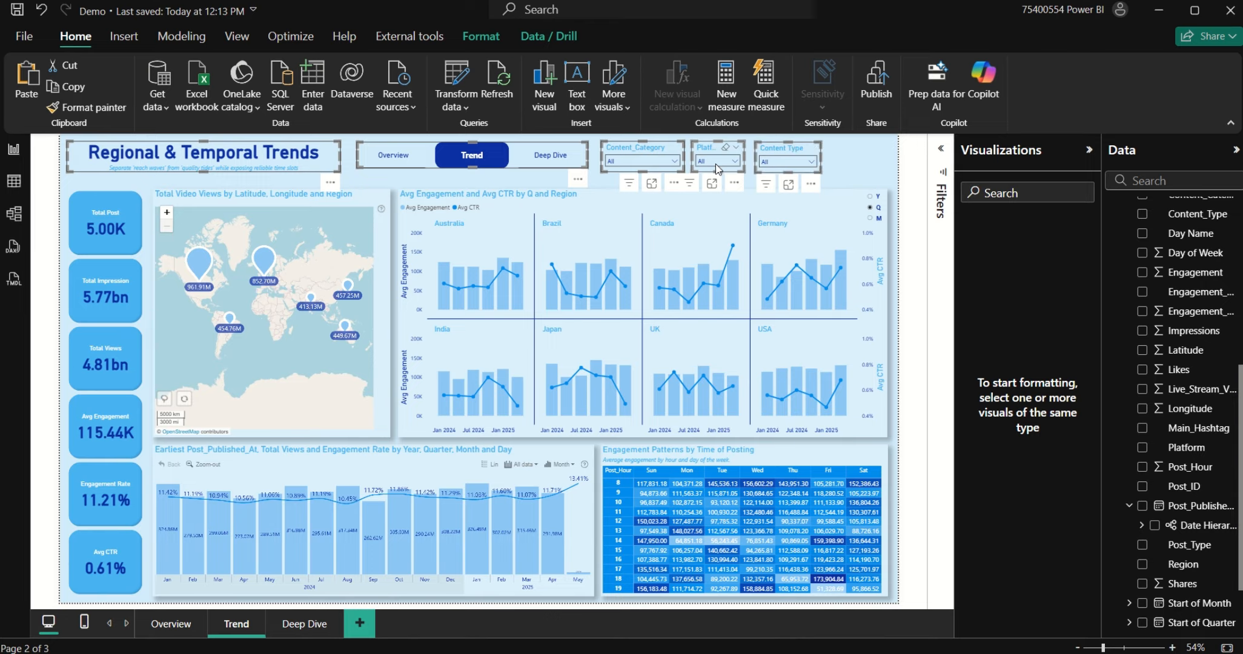
pyautogui.click(493, 41)
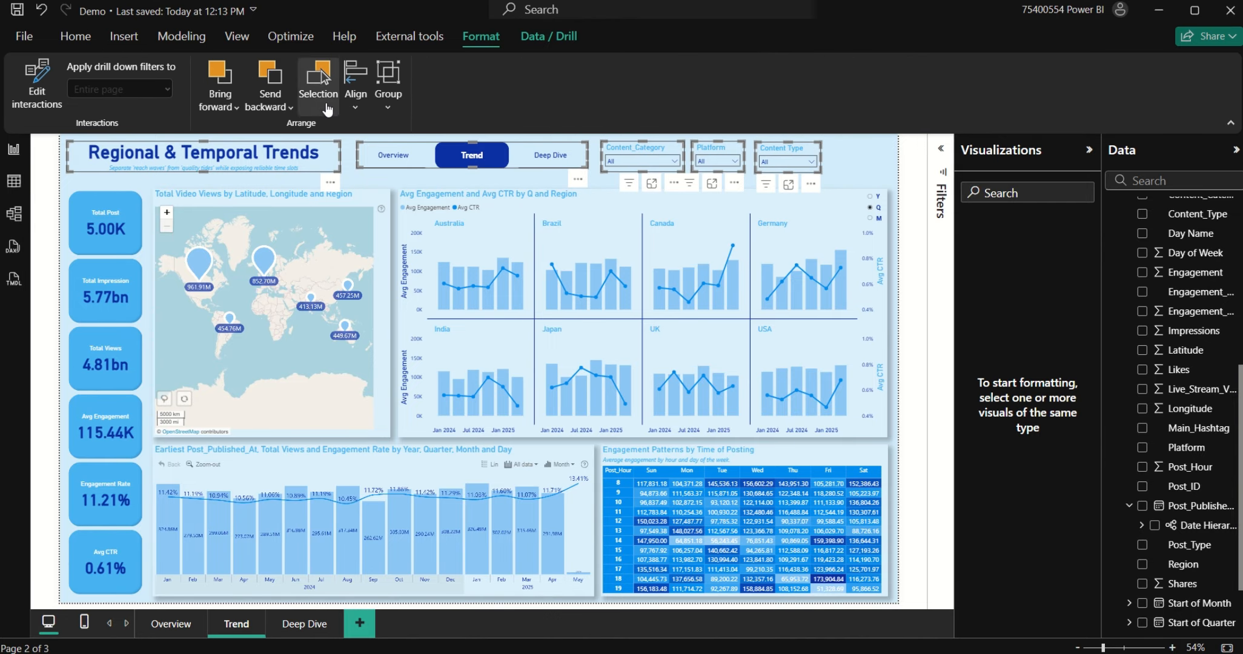
pyautogui.click(355, 91)
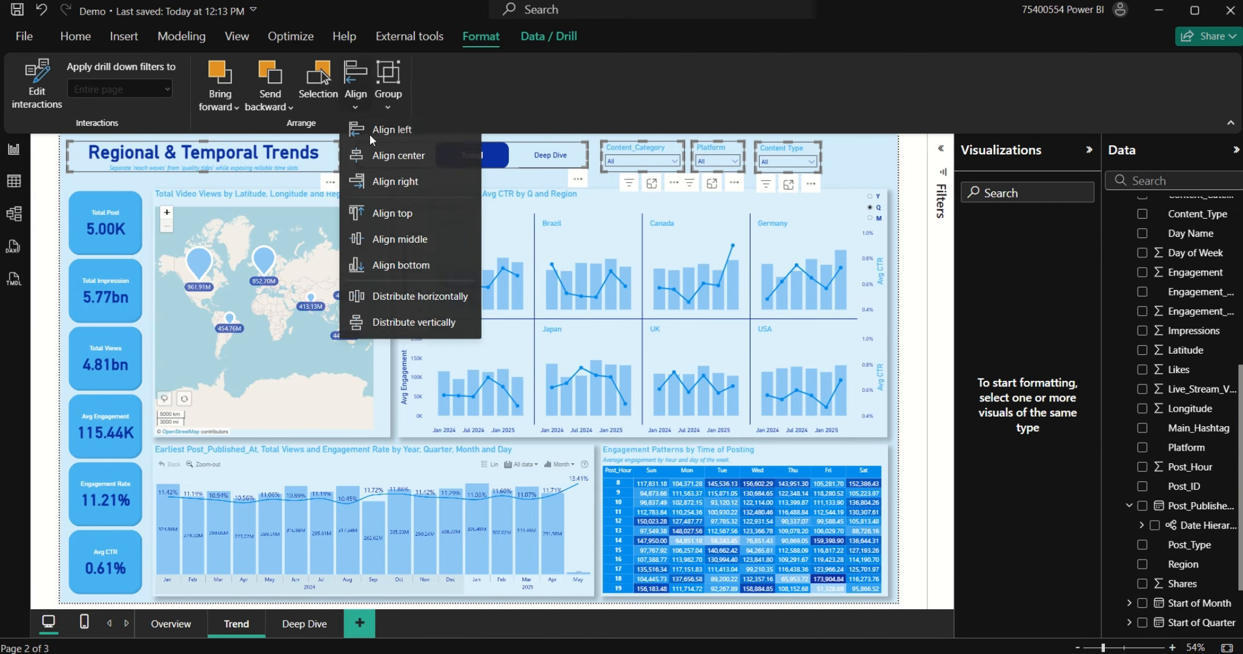
pyautogui.click(390, 208)
pyautogui.click(356, 91)
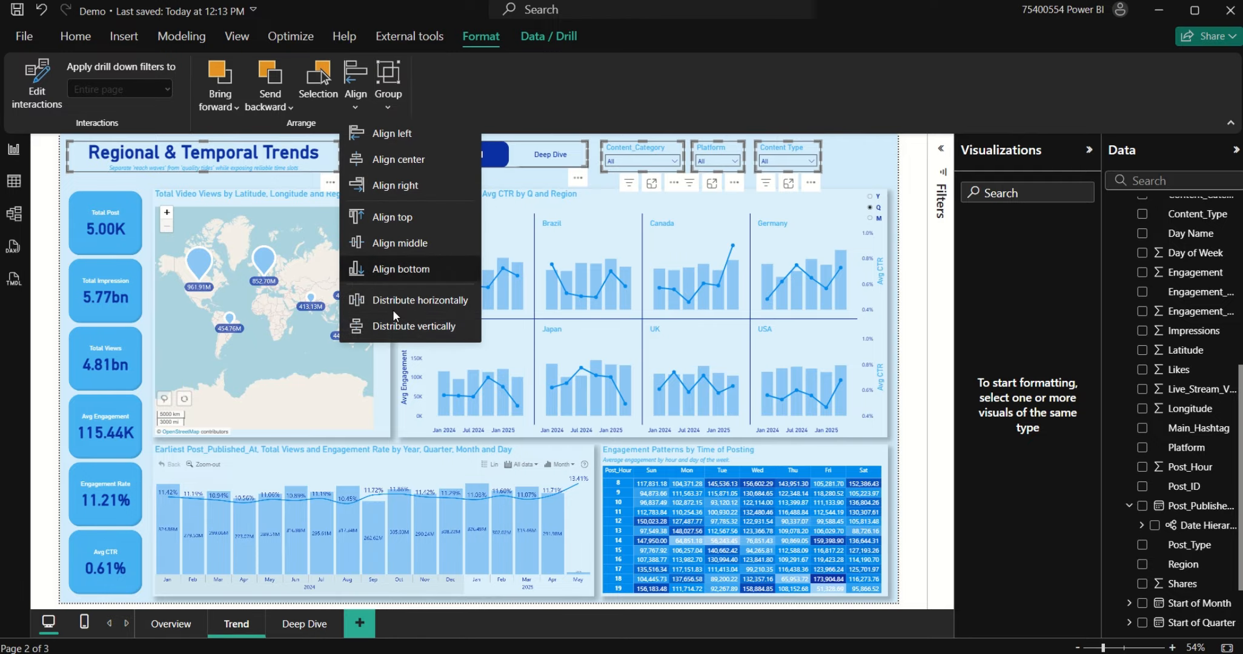
pyautogui.click(407, 299)
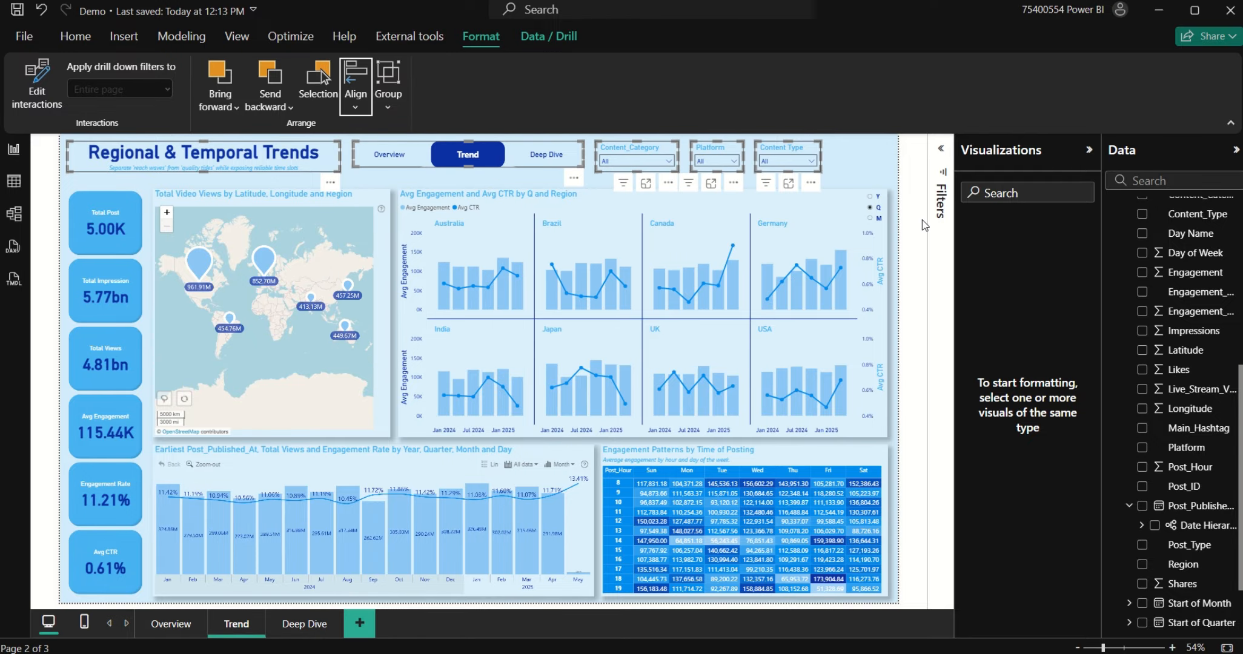
pyautogui.click(861, 177)
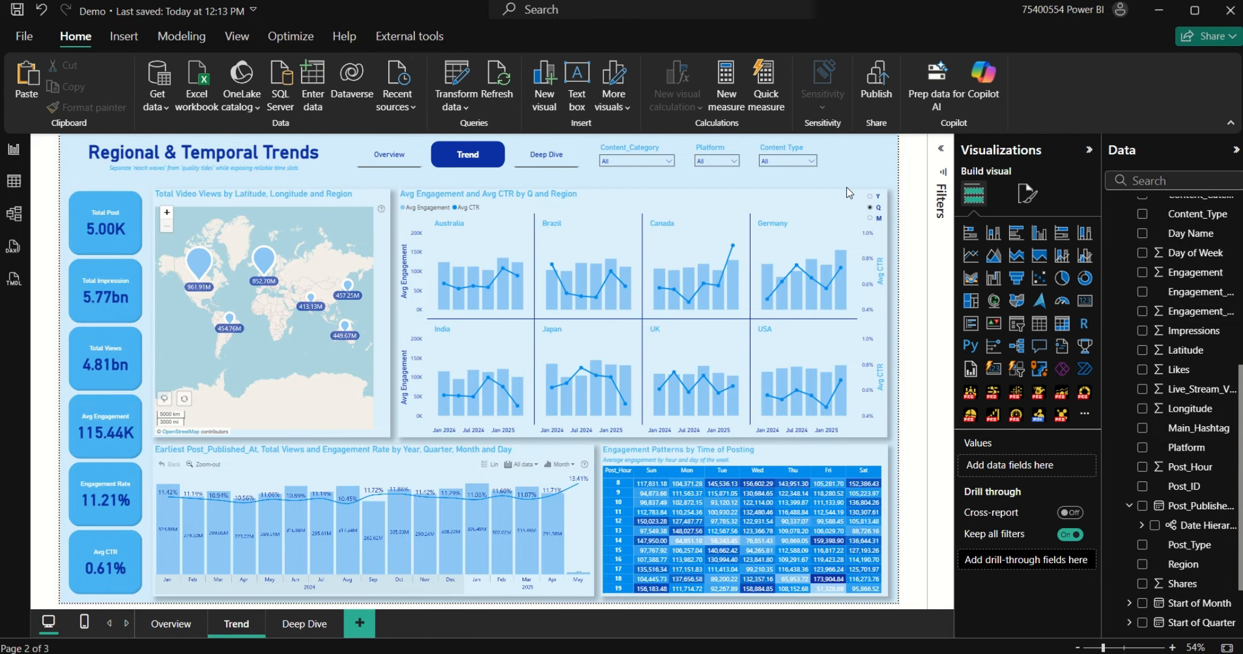
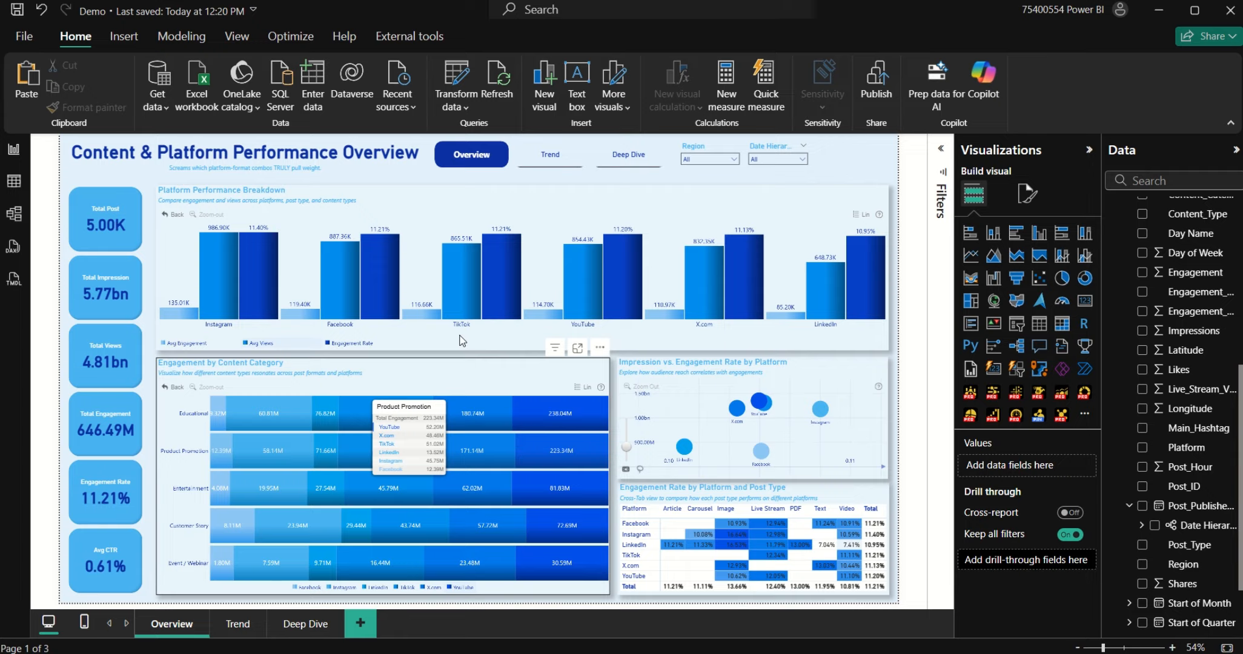
# Step: Add Post_Type and Content_Type below Platform as category levels of the Platform Performance Breakdown chart
pyautogui.click(260, 324)
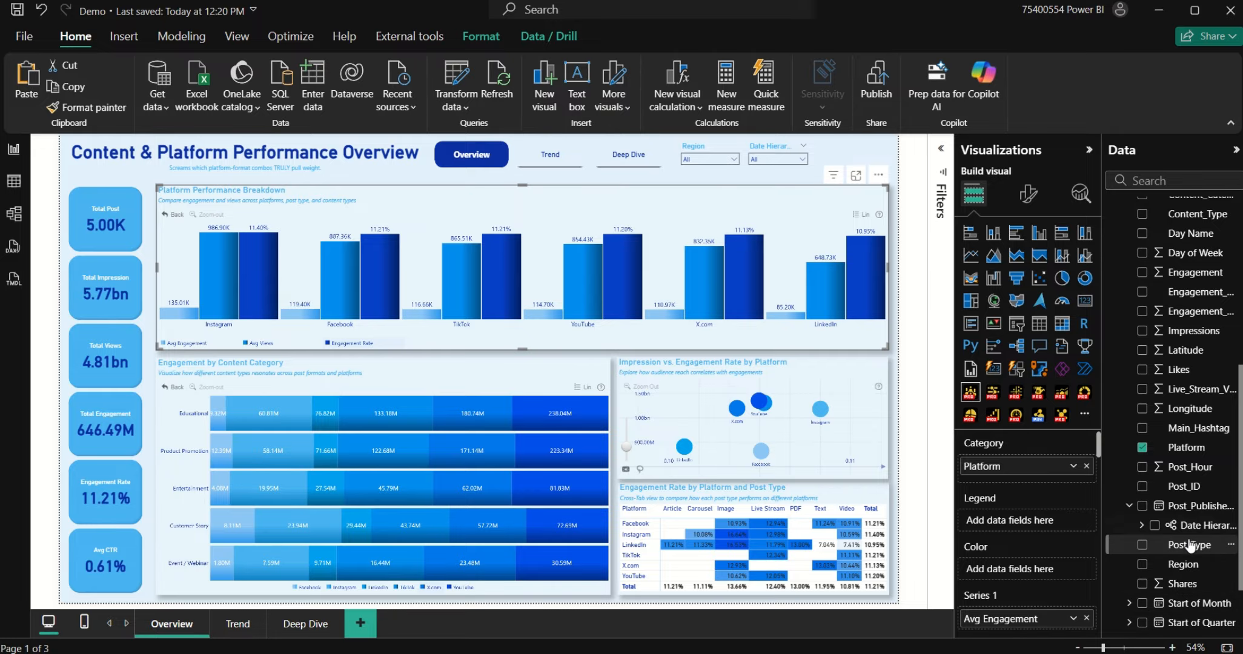
pyautogui.moveTo(1190, 547); pyautogui.dragTo(1030, 475)
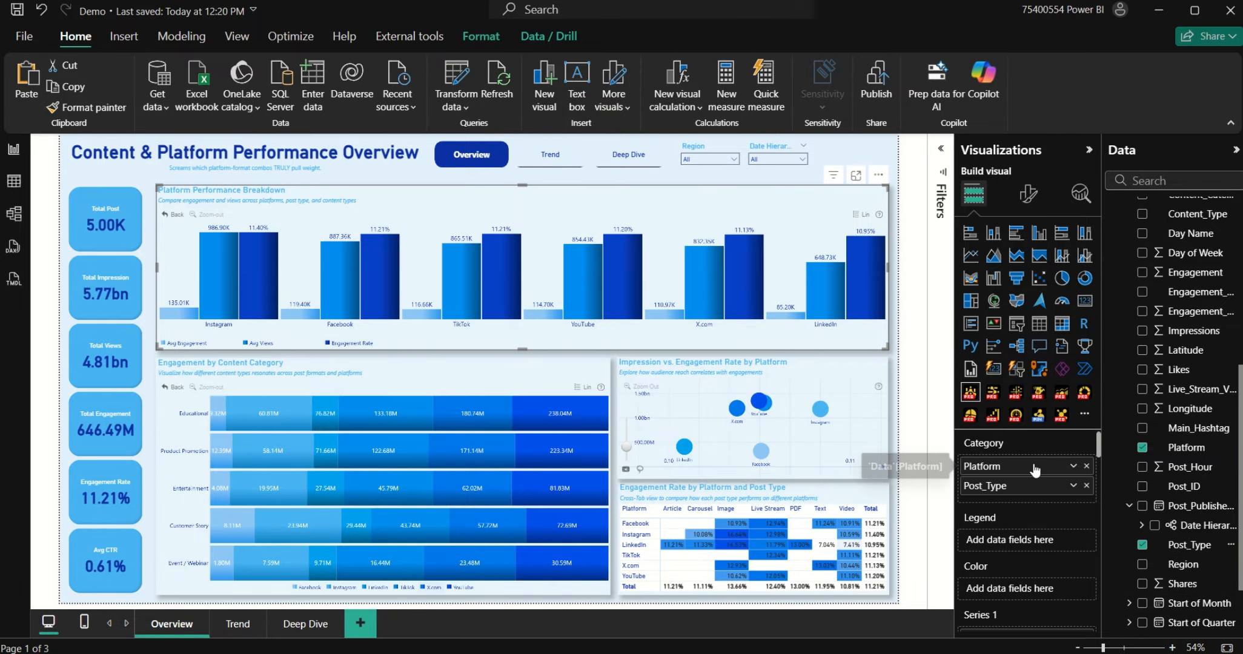
pyautogui.scroll(2, 1187, 473)
pyautogui.scroll(2, 1197, 473)
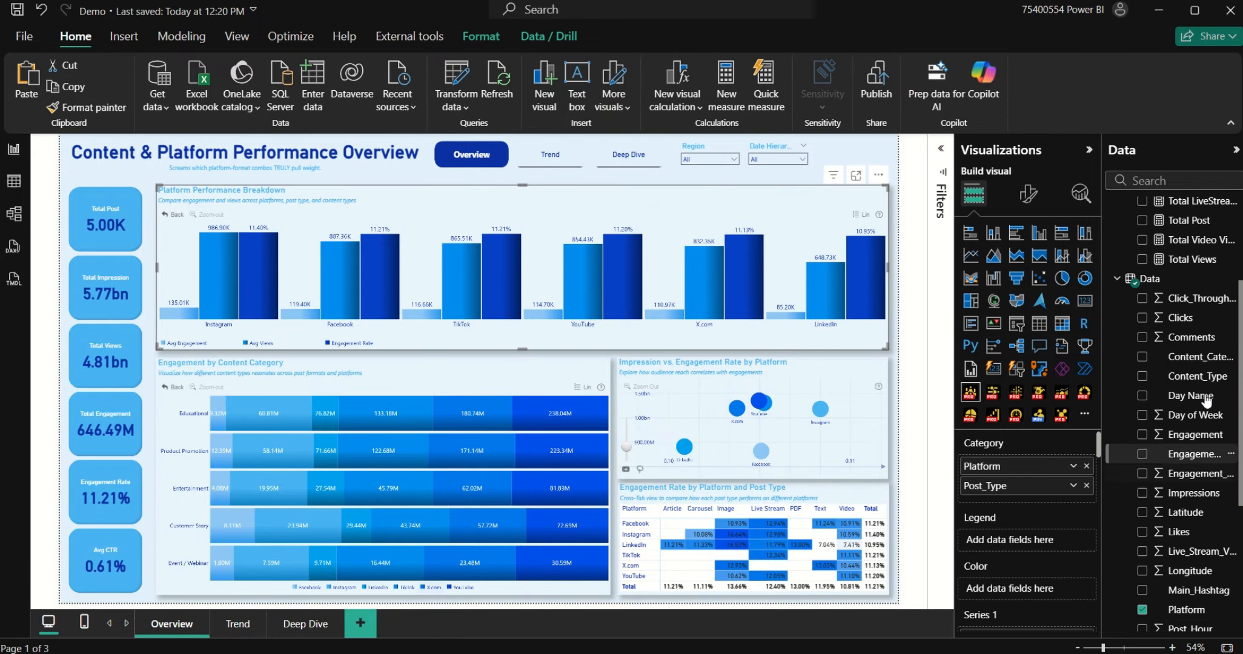
pyautogui.moveTo(1206, 379); pyautogui.dragTo(1065, 498)
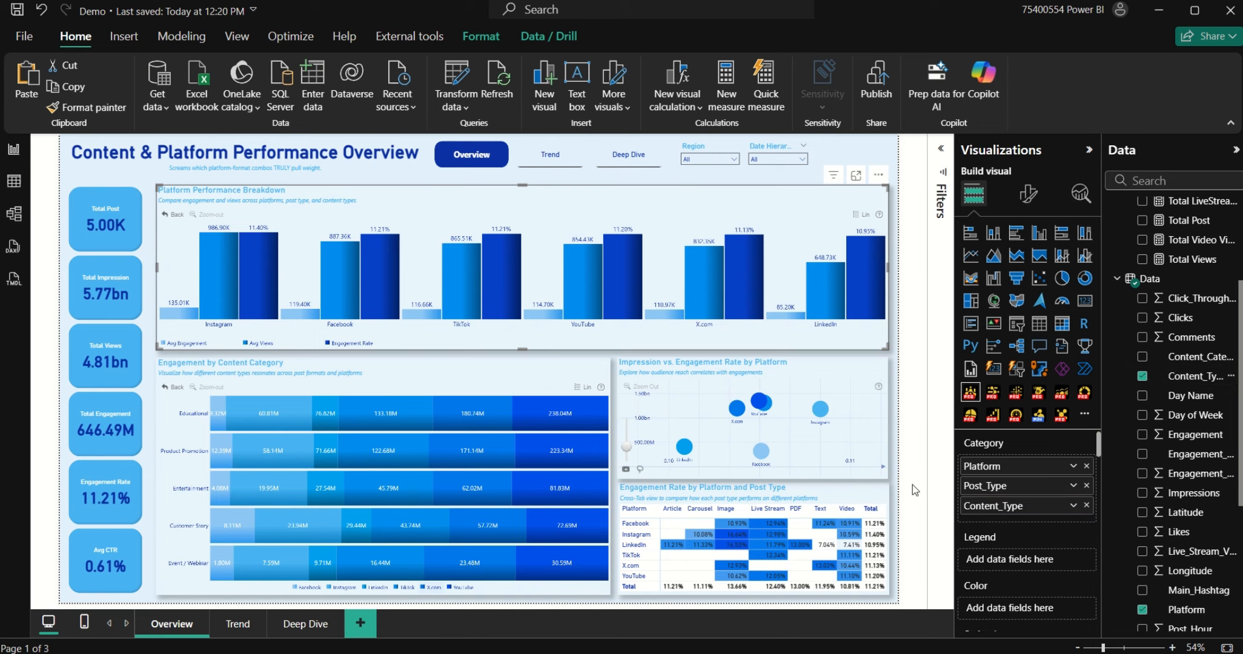
# Step: Test the Platform Performance Breakdown drill-down through Instagram and Video to content type, and return to the platform level
pyautogui.click(208, 280)
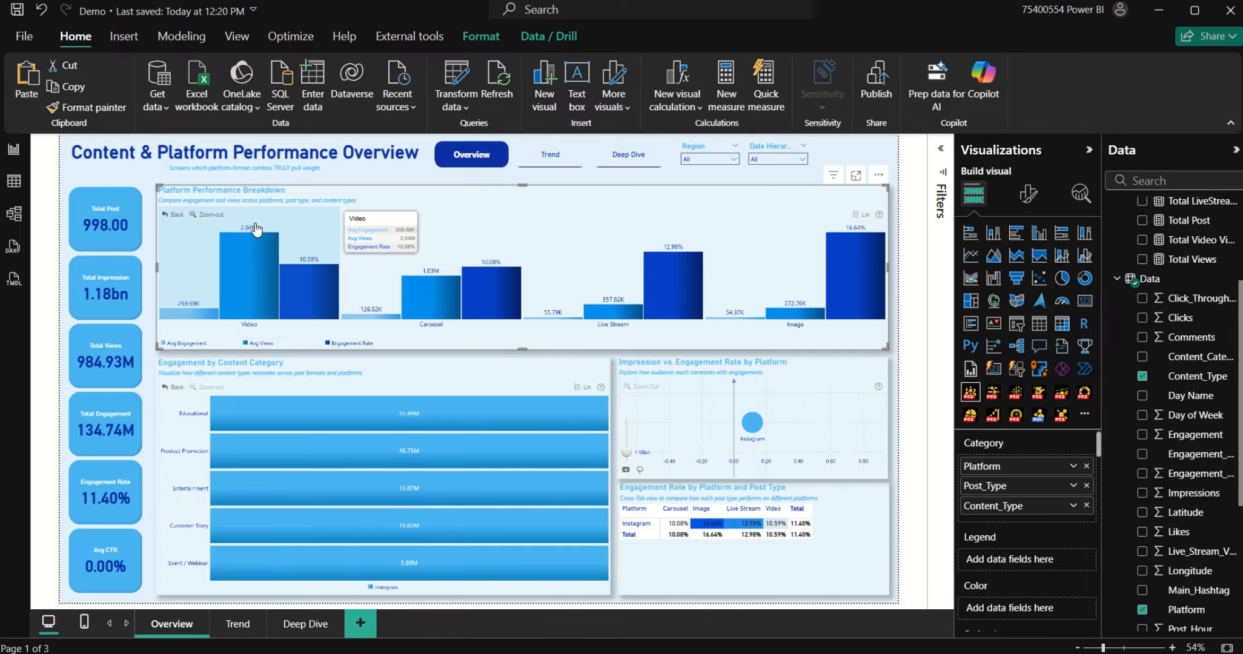
pyautogui.click(237, 267)
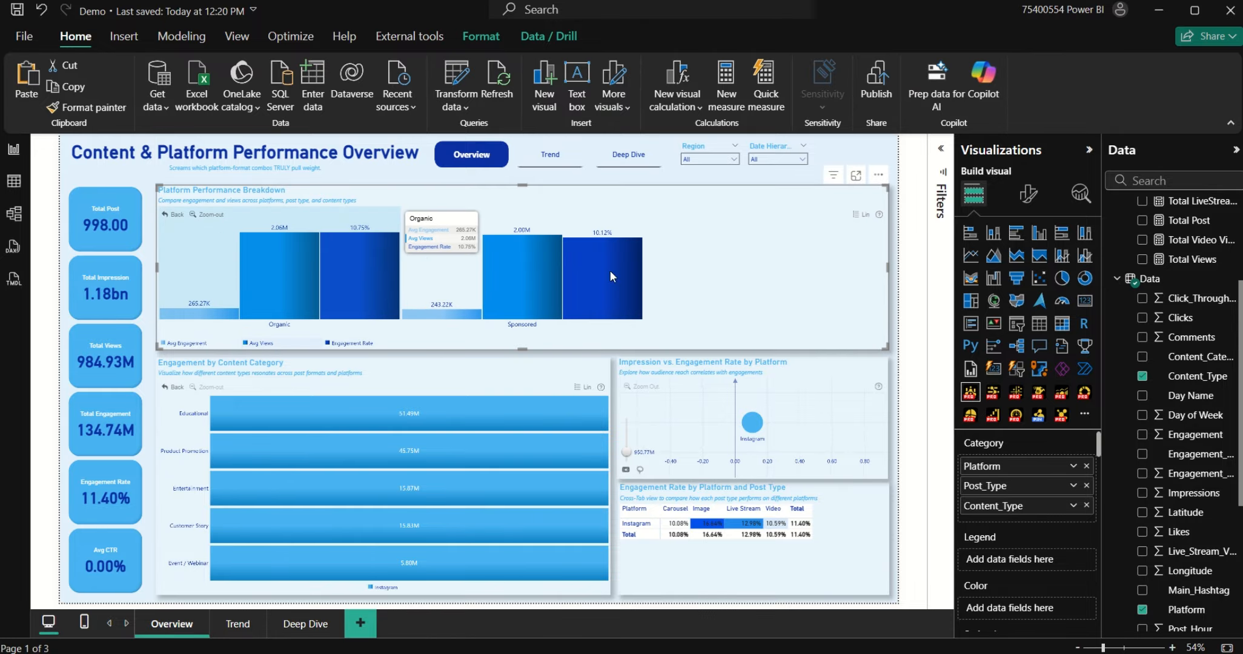
pyautogui.click(609, 279)
pyautogui.click(193, 215)
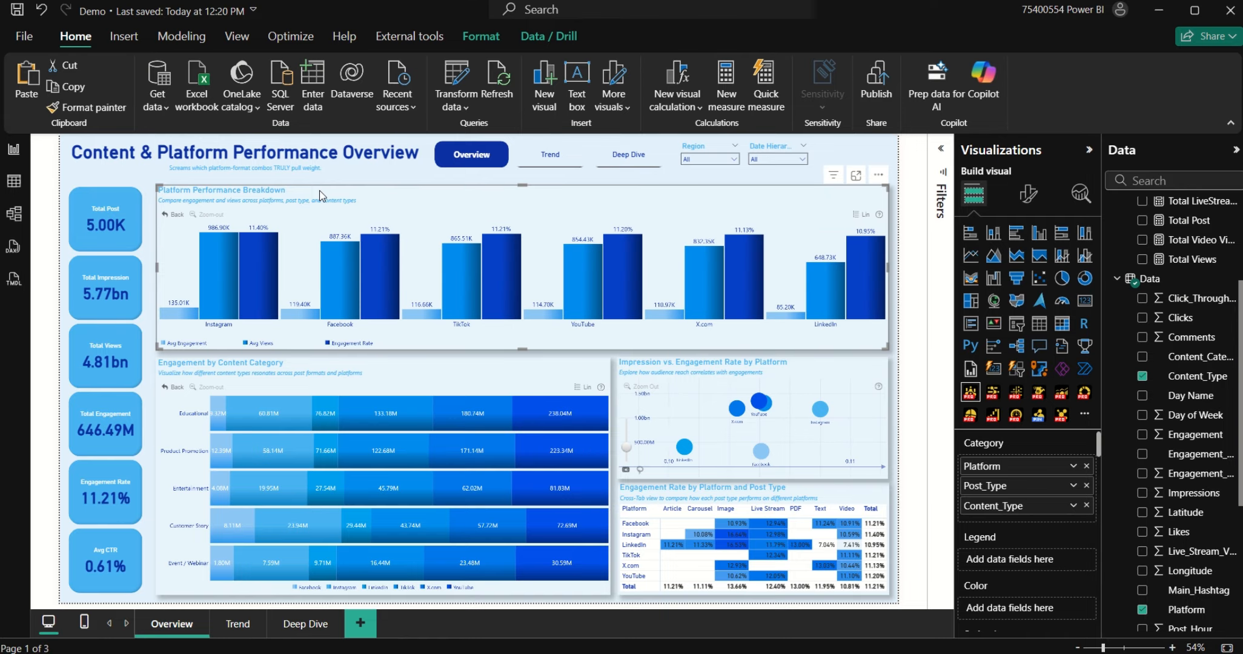
# Step: Turn on the toolbar's reset button for the Platform Performance Breakdown and Engagement by Content Category charts, and check the Impression vs. Engagement chart's toolbar options
pyautogui.click(1028, 194)
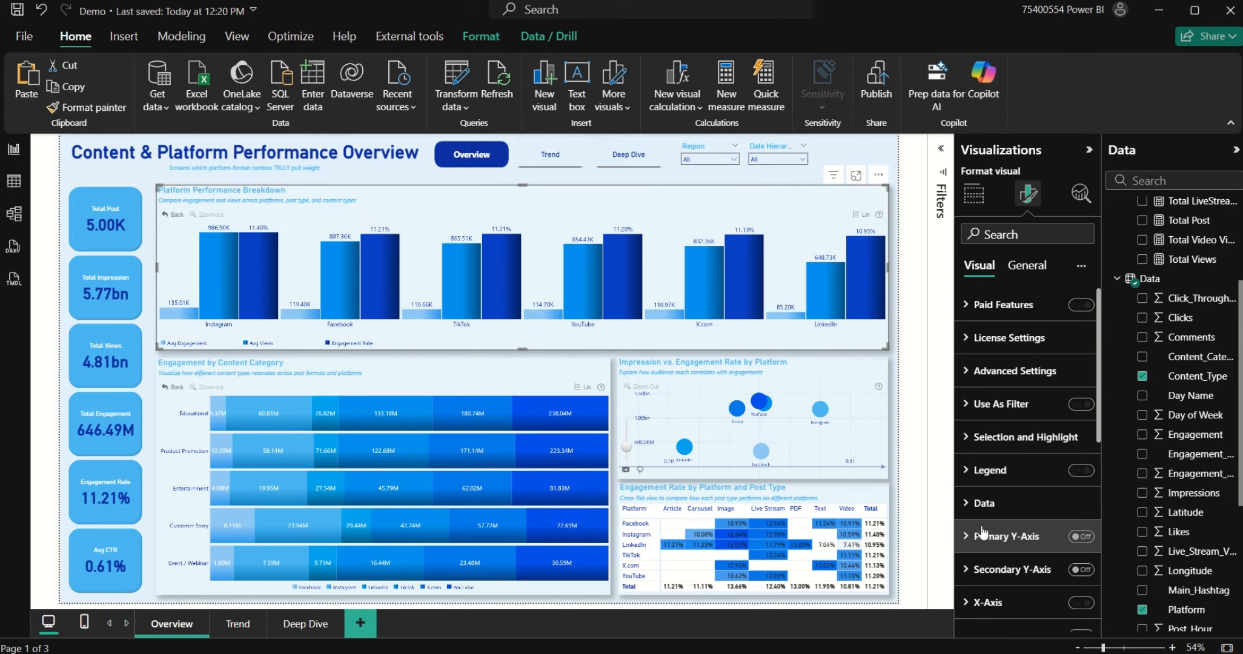
pyautogui.scroll(-5, 1025, 523)
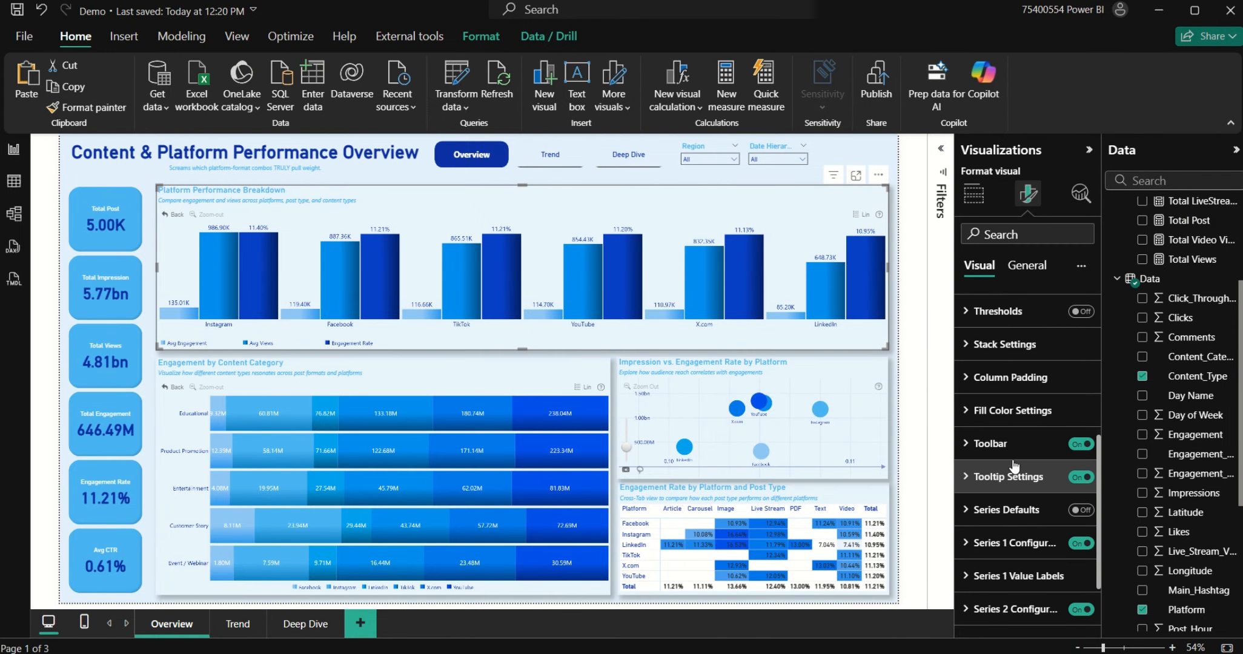
pyautogui.click(1042, 516)
pyautogui.click(1076, 571)
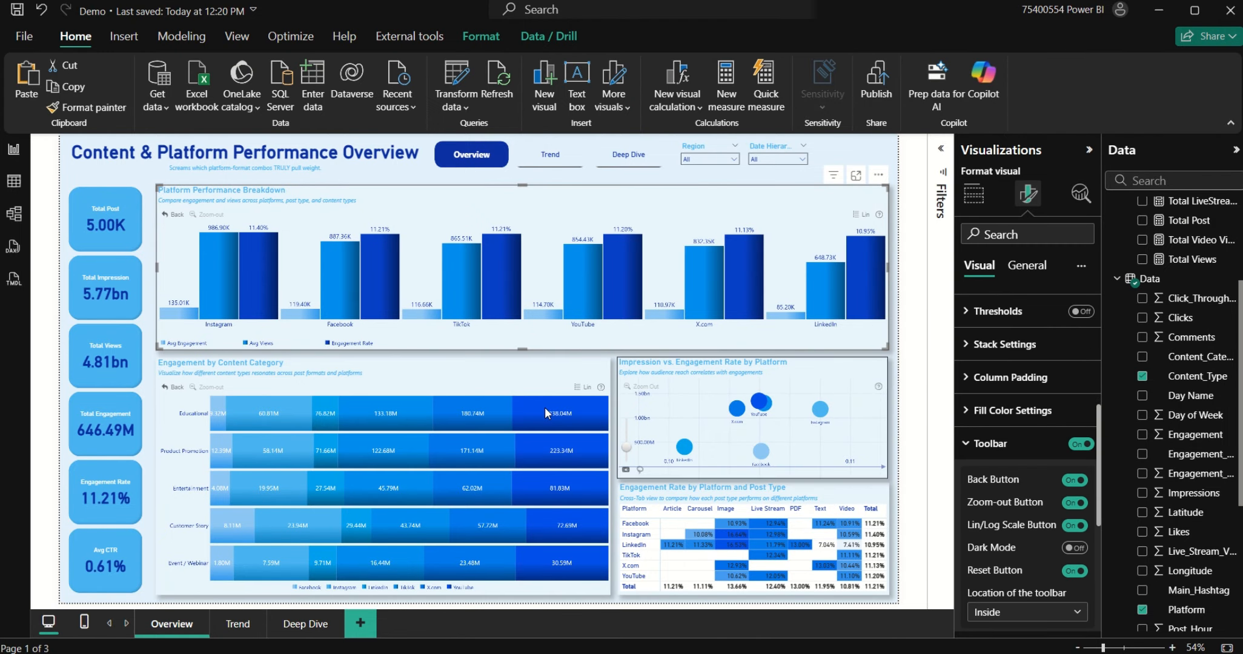
pyautogui.click(549, 370)
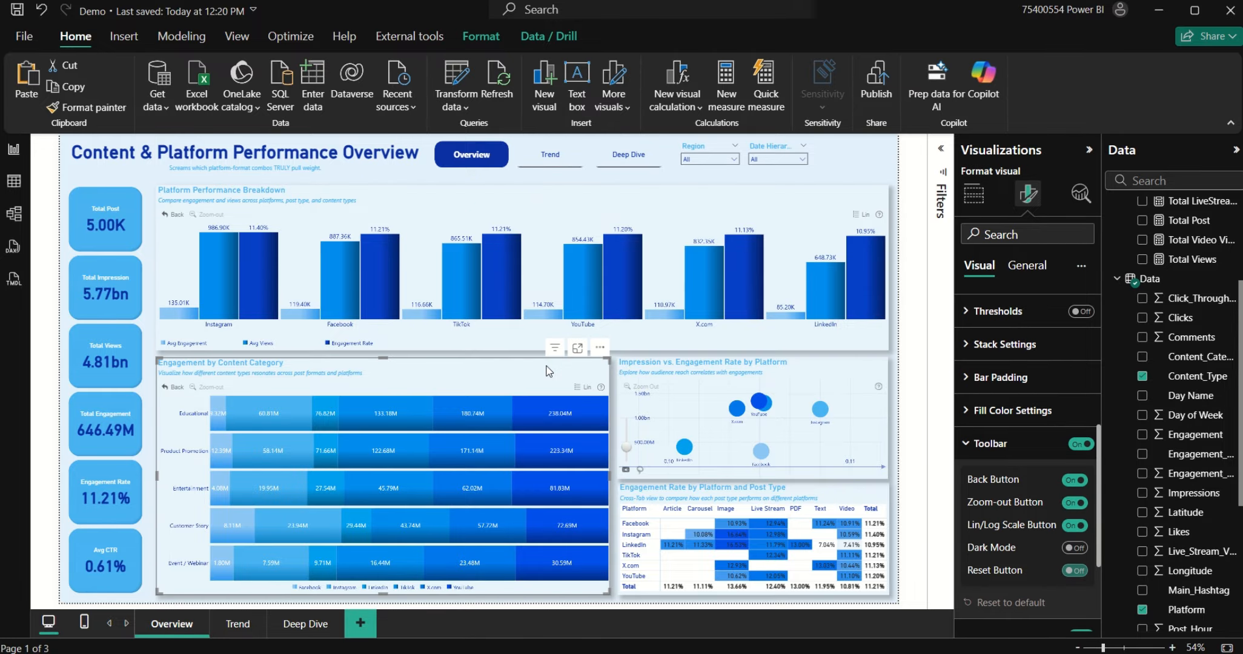
pyautogui.click(1067, 570)
pyautogui.click(816, 370)
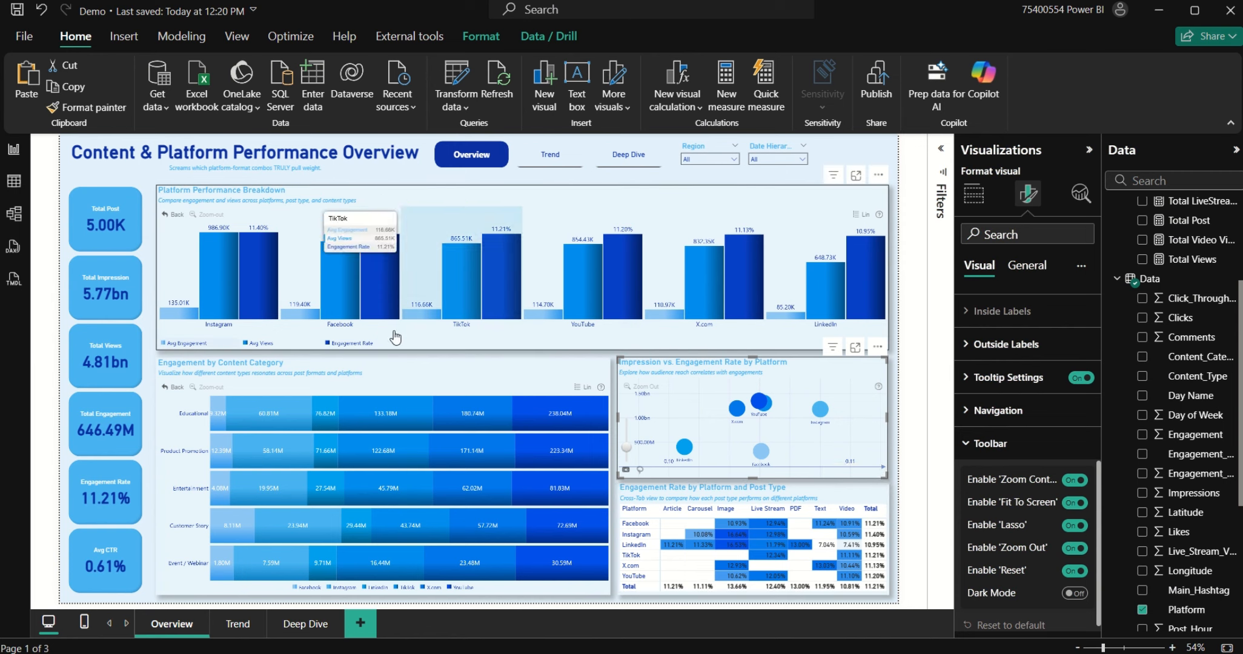
# Step: Add Post_Type below Content_Category in the Engagement by Content Category chart and test drilling into Educational and back
pyautogui.click(343, 361)
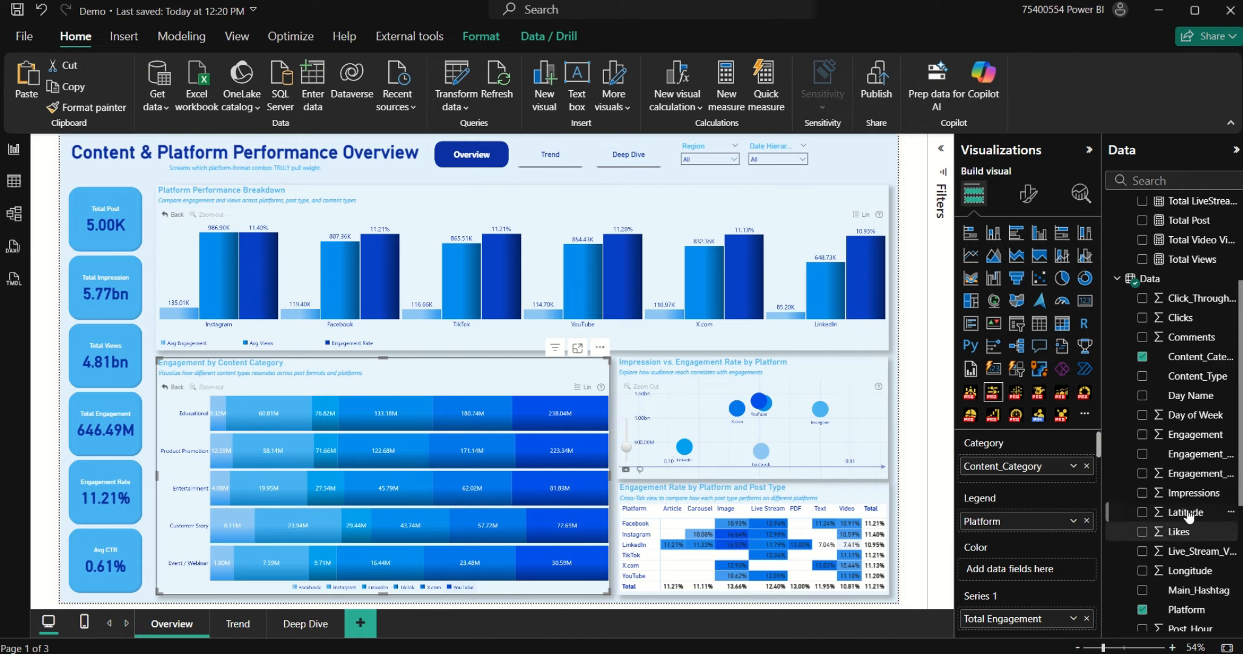
pyautogui.scroll(-3, 1199, 563)
pyautogui.moveTo(1195, 549); pyautogui.dragTo(1018, 485)
pyautogui.click(241, 402)
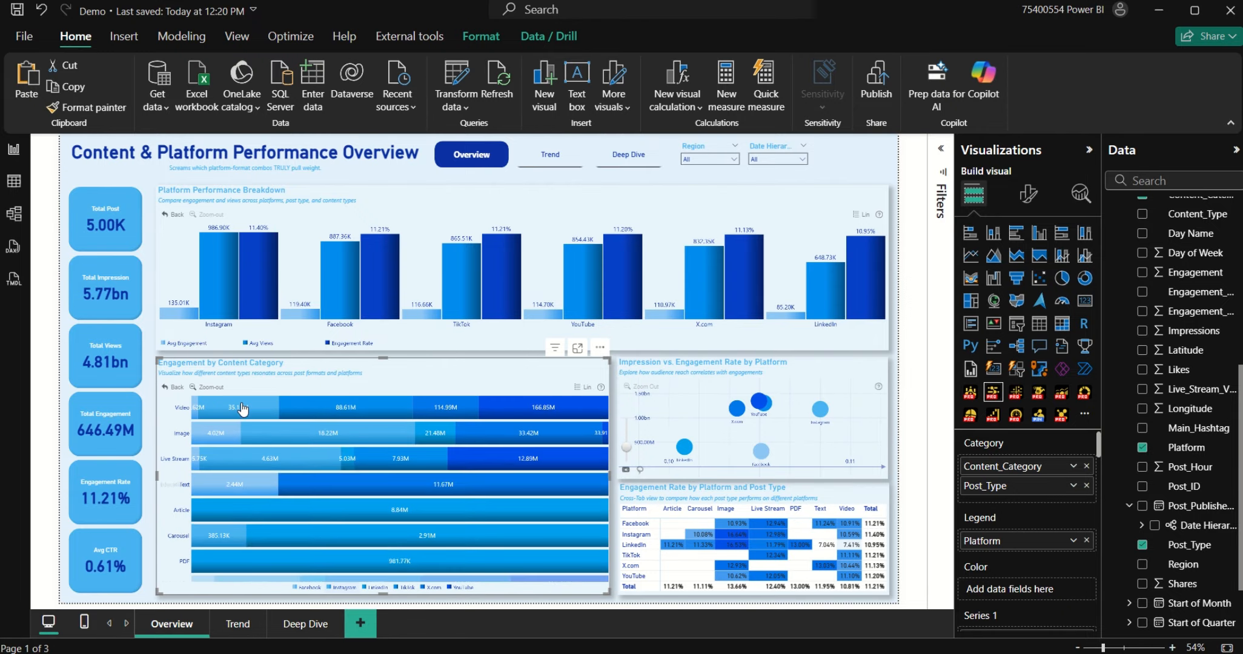
pyautogui.click(179, 389)
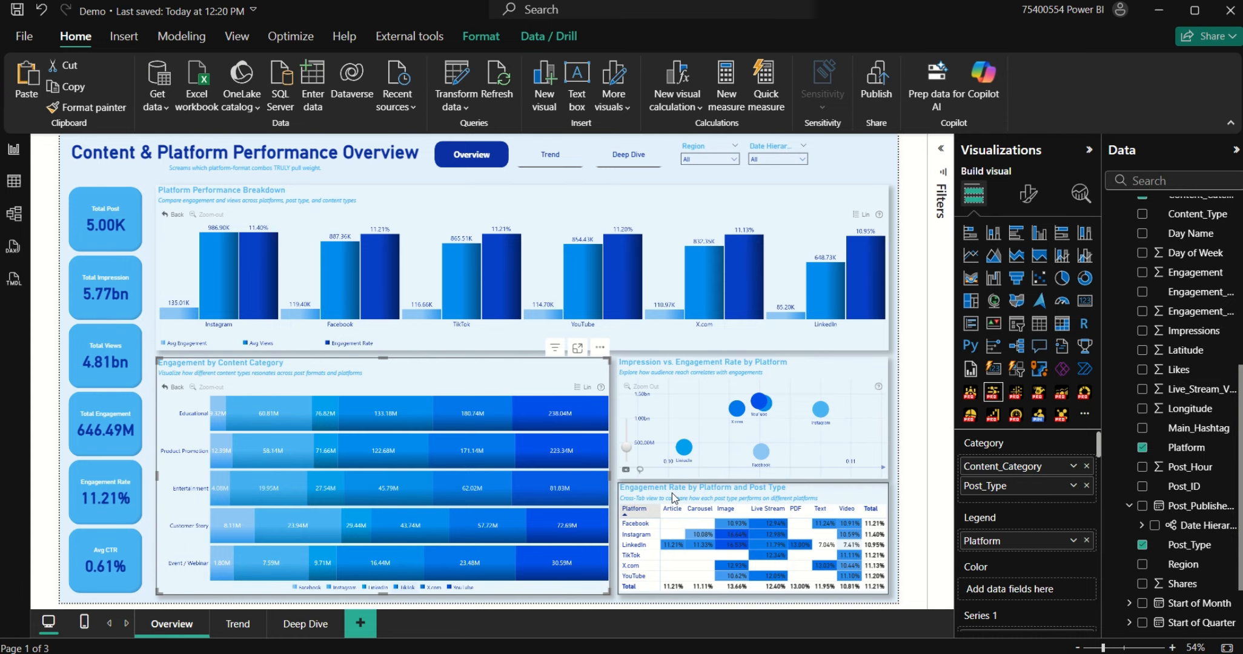
# Step: Save the report and add Day Name and Post_Hour below Platform in the categories of the Impression vs Engagement Rate chart
pyautogui.hotkey('ctrl', 's')
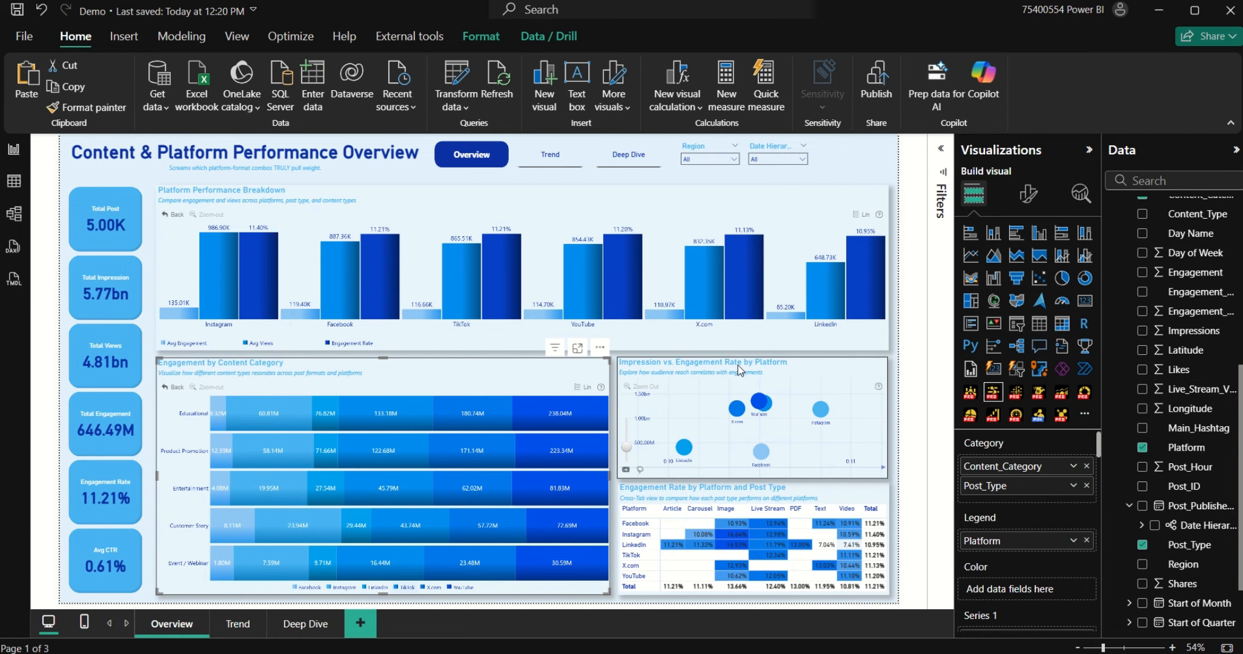
pyautogui.click(783, 366)
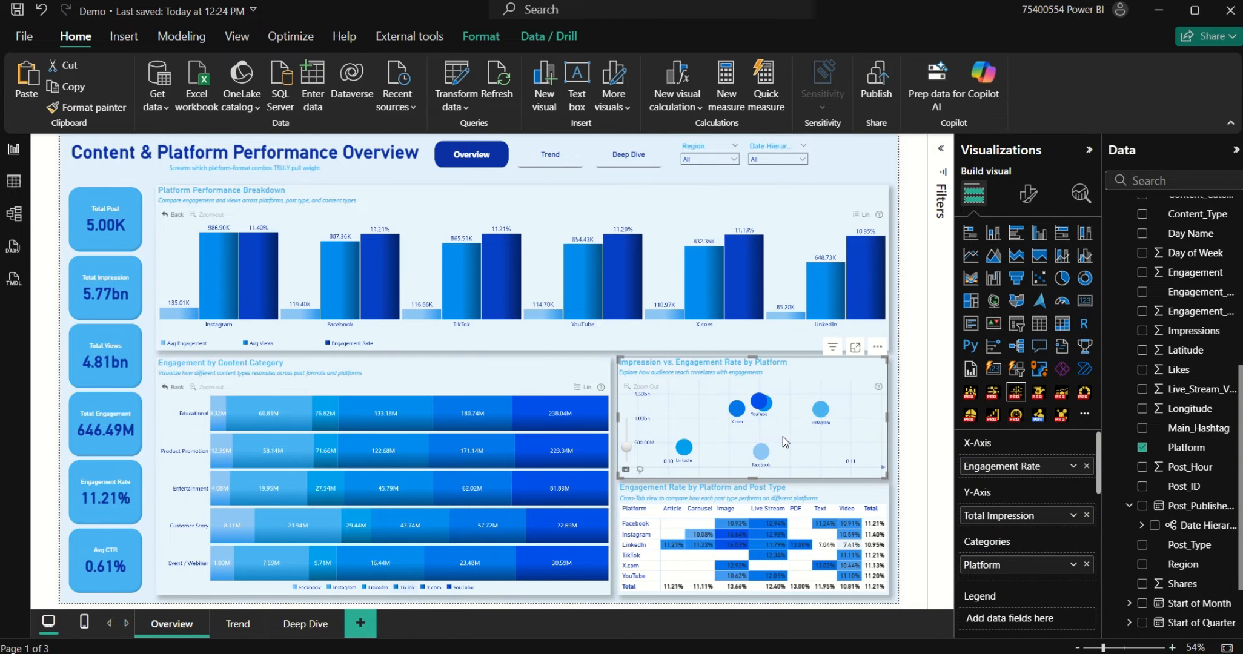
pyautogui.scroll(-3, 1206, 545)
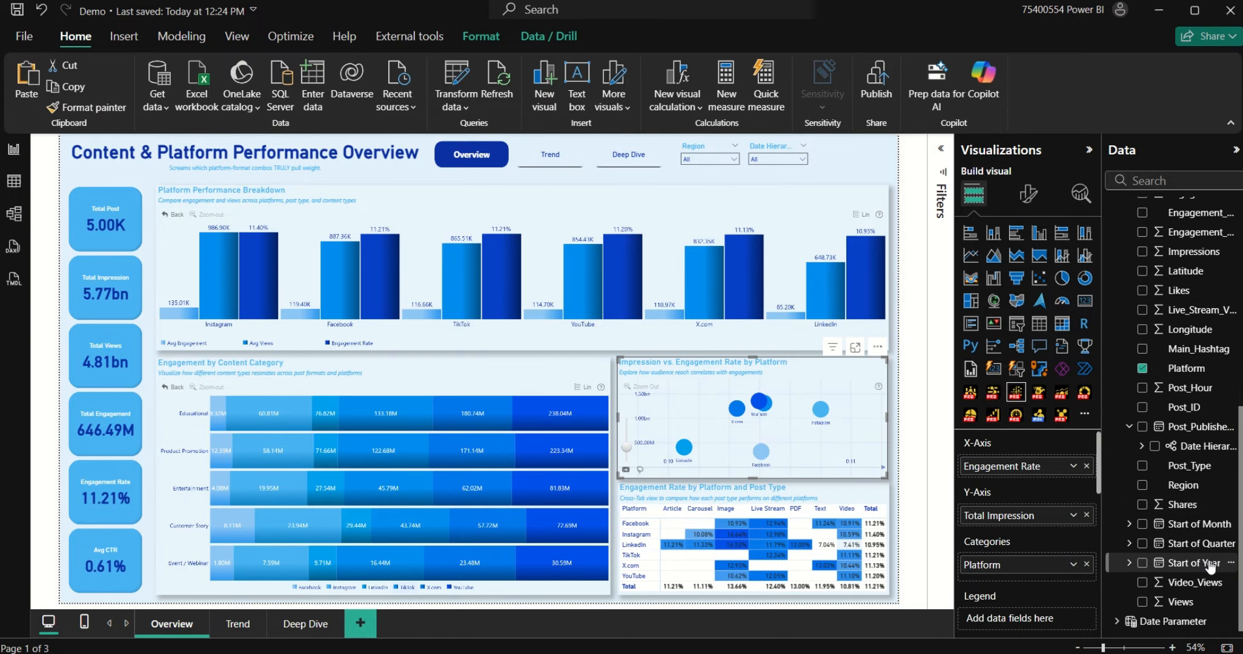
pyautogui.scroll(5, 1202, 346)
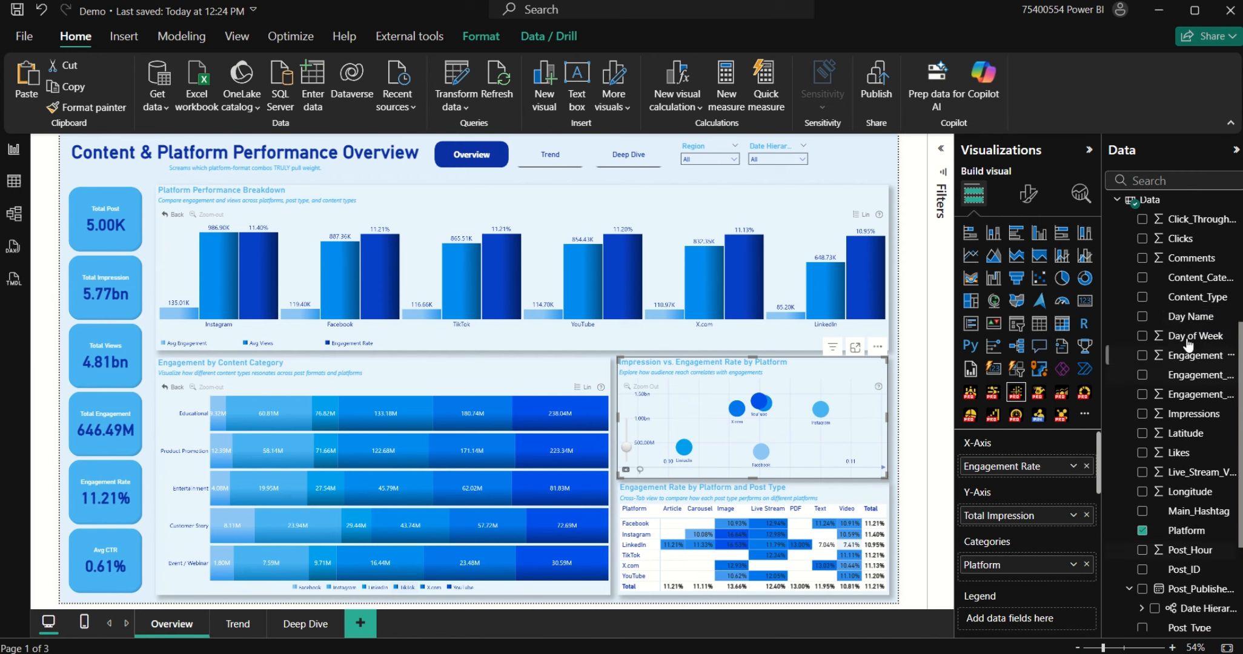
pyautogui.moveTo(1202, 324); pyautogui.dragTo(1039, 582)
pyautogui.moveTo(1206, 550); pyautogui.dragTo(1046, 592)
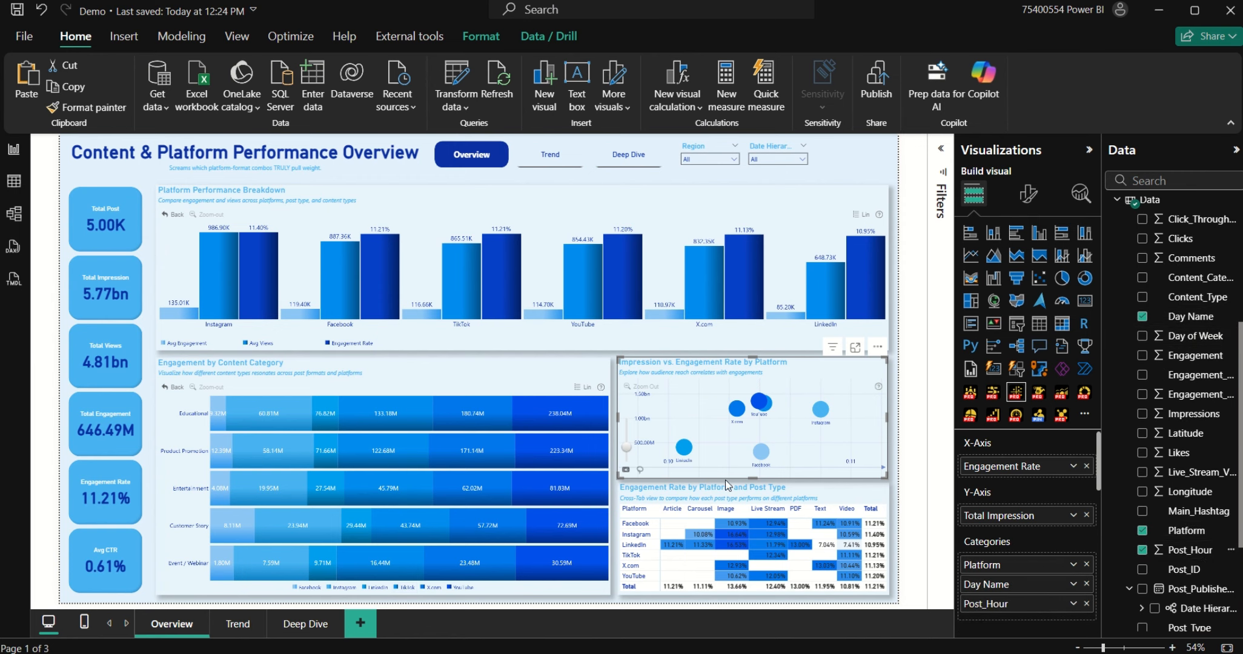
# Step: Drill into the LinkedIn bubble of the scatter chart and set its outside labels' font size mode to Fixed
pyautogui.click(684, 449)
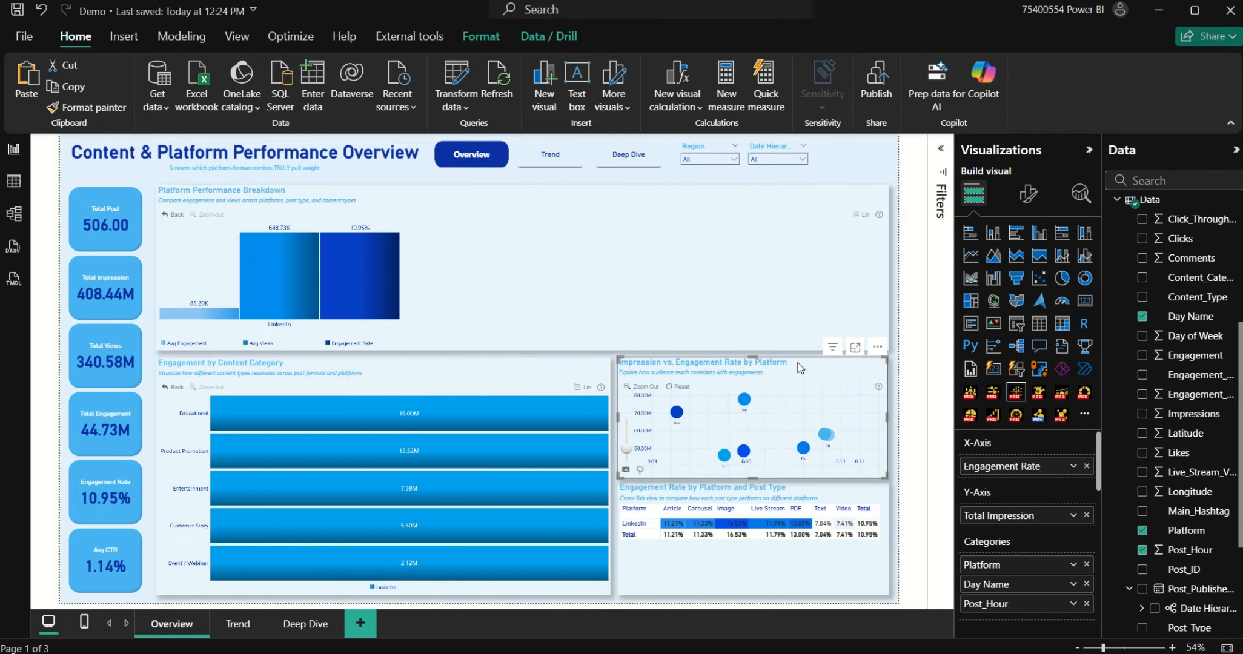
pyautogui.click(1028, 193)
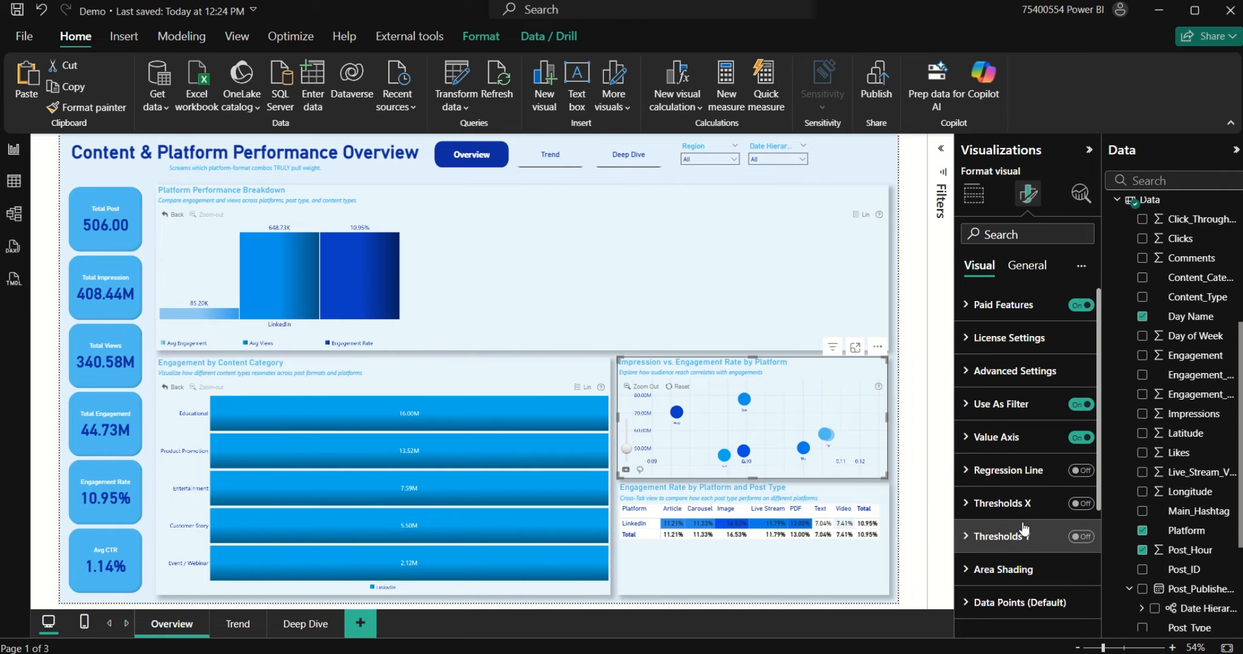
pyautogui.scroll(-3, 1024, 373)
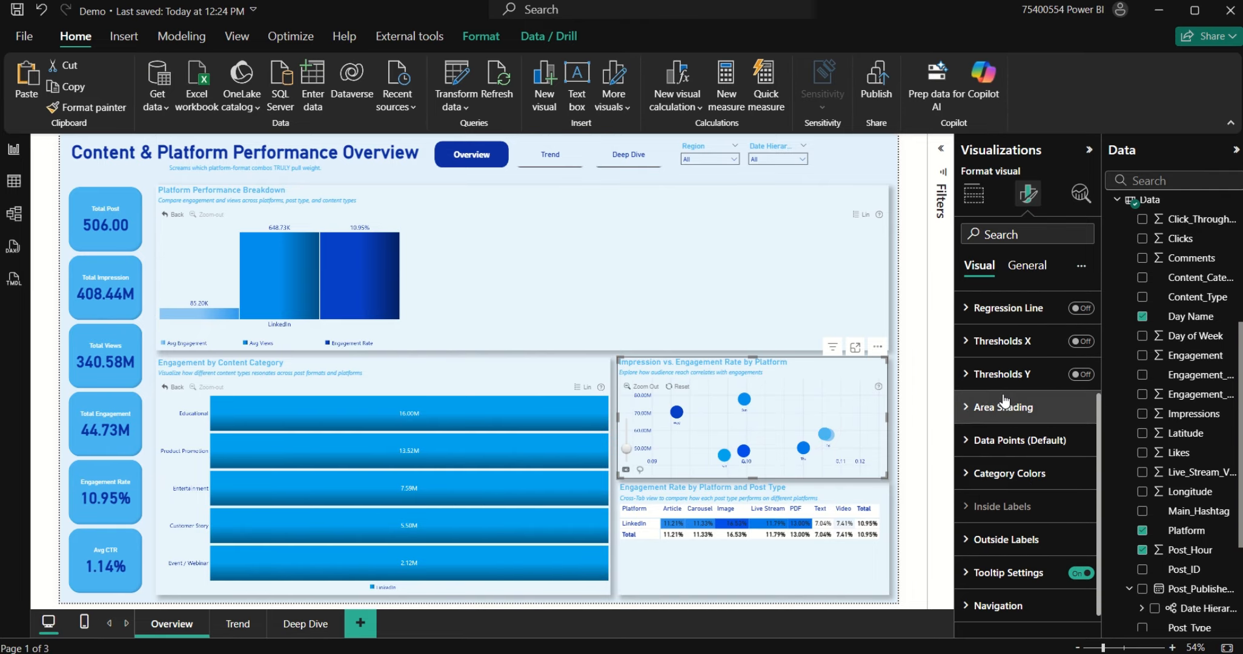
pyautogui.click(1055, 549)
pyautogui.scroll(-1, 1030, 560)
pyautogui.click(1029, 556)
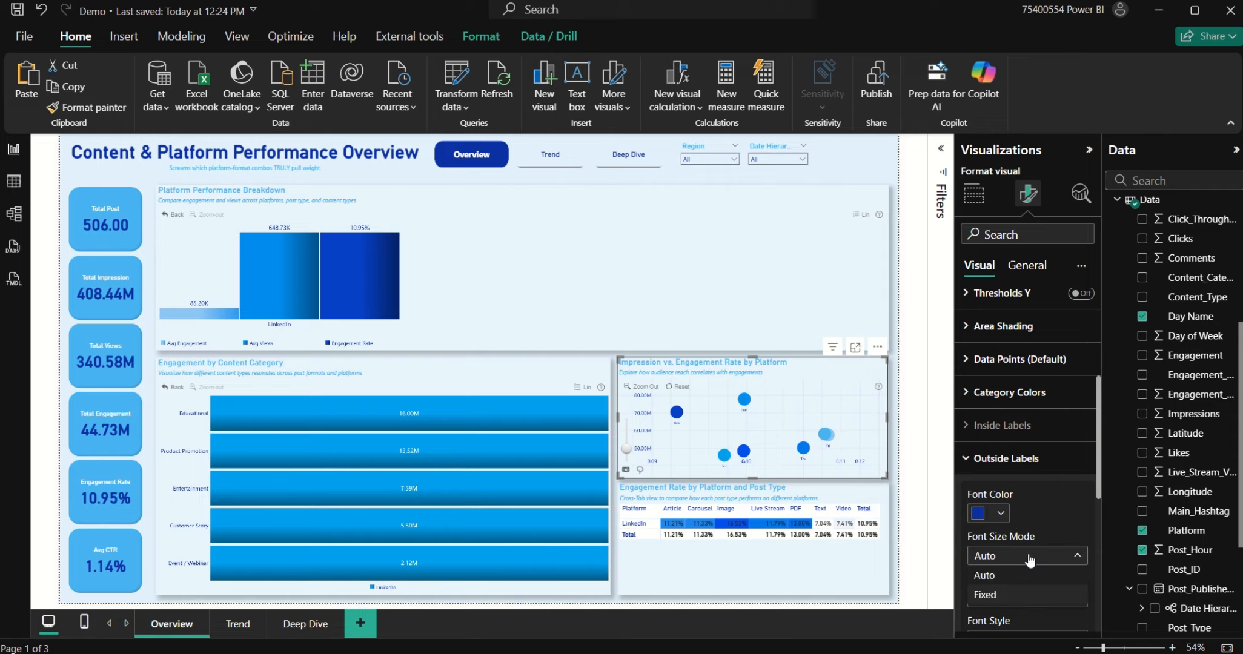
pyautogui.click(1012, 596)
pyautogui.scroll(-1, 1024, 583)
pyautogui.rightClick(1024, 584)
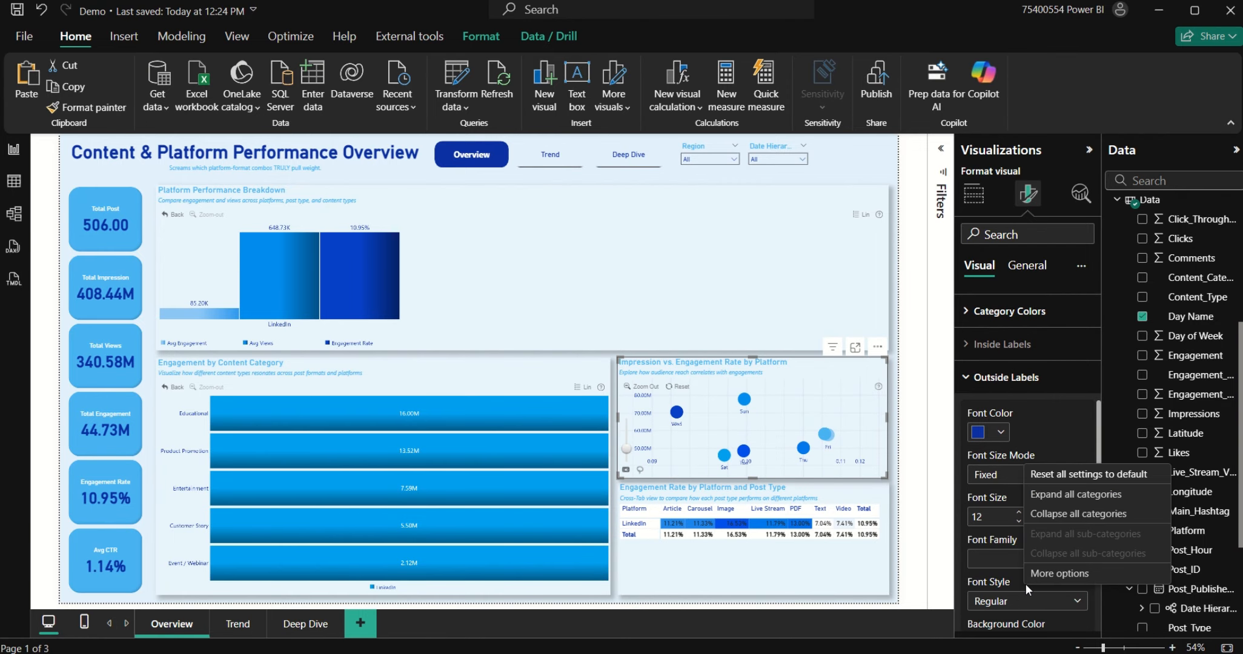
pyautogui.click(1004, 538)
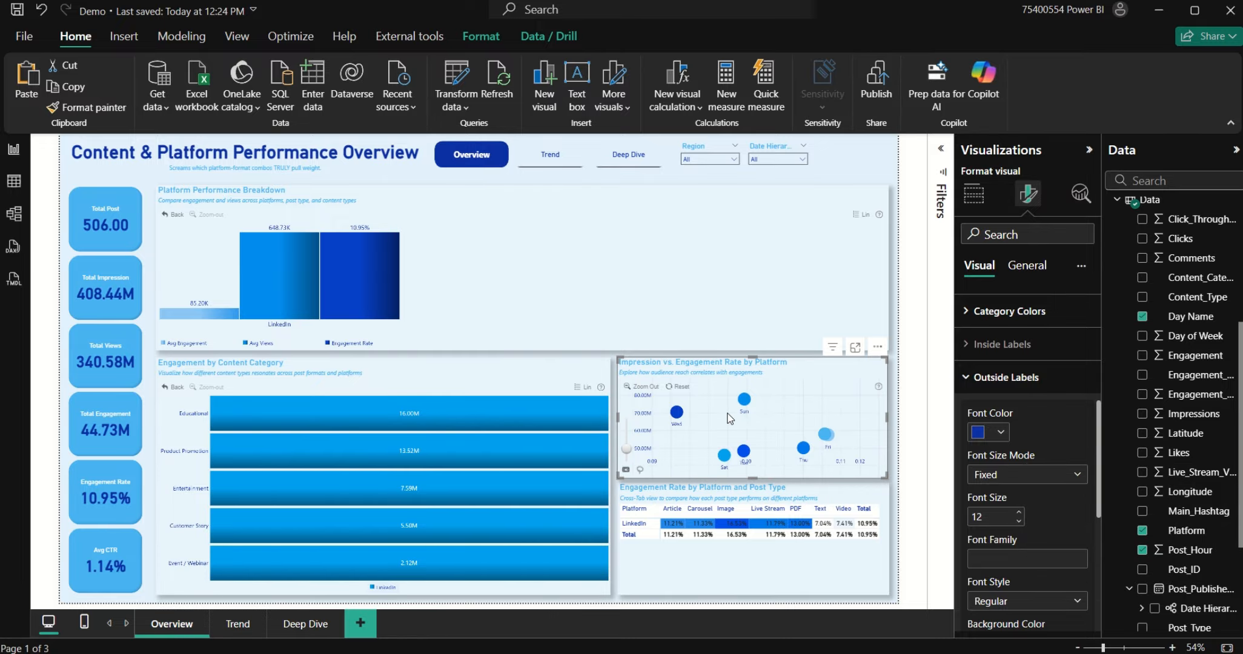
# Step: Reset the scatter chart's drill-down, clear its LinkedIn selection and follow the page navigator to the Trend page
pyautogui.click(679, 386)
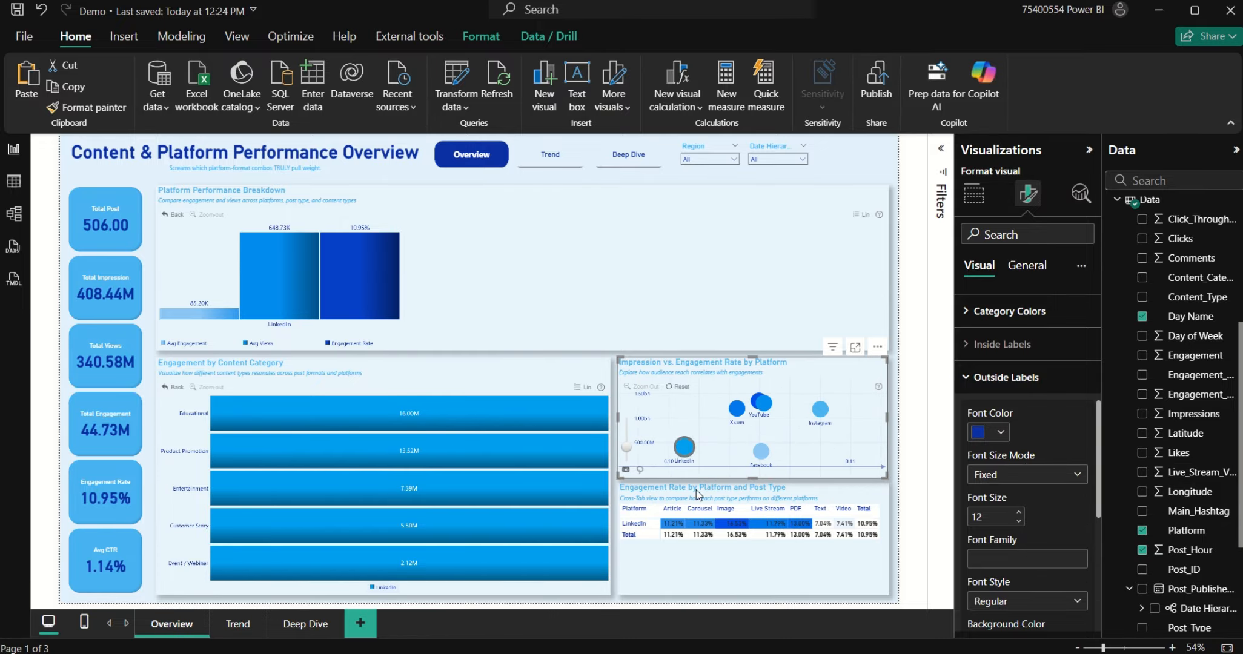
pyautogui.click(783, 449)
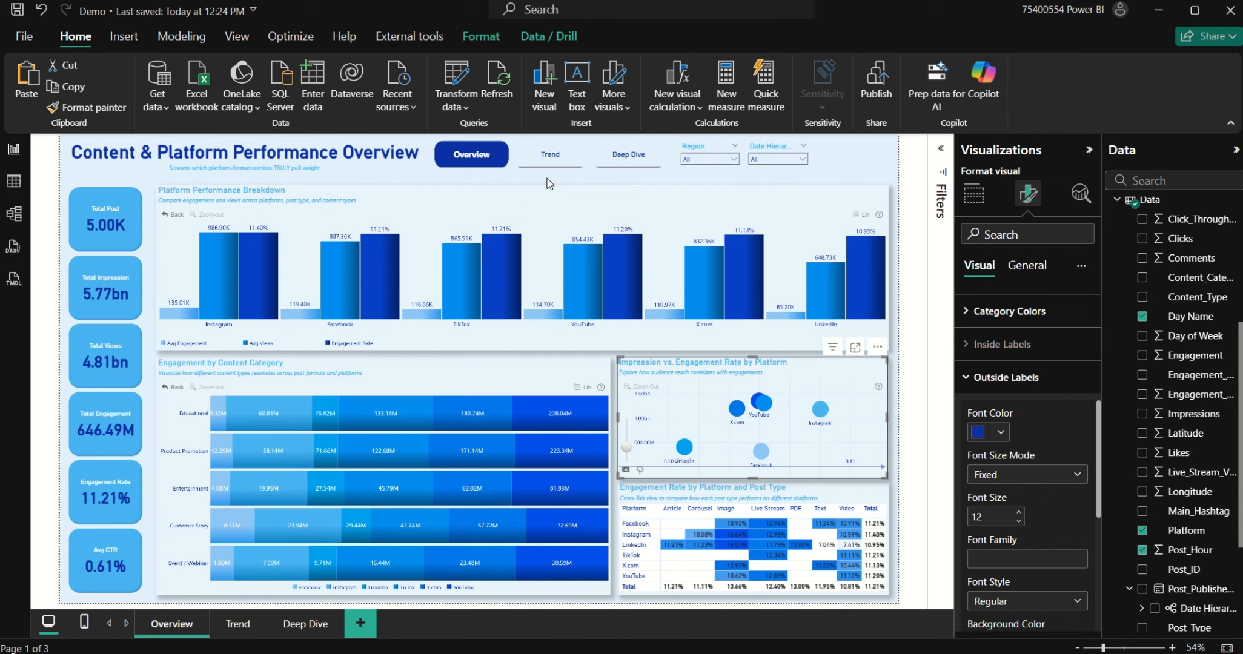
pyautogui.click(550, 159)
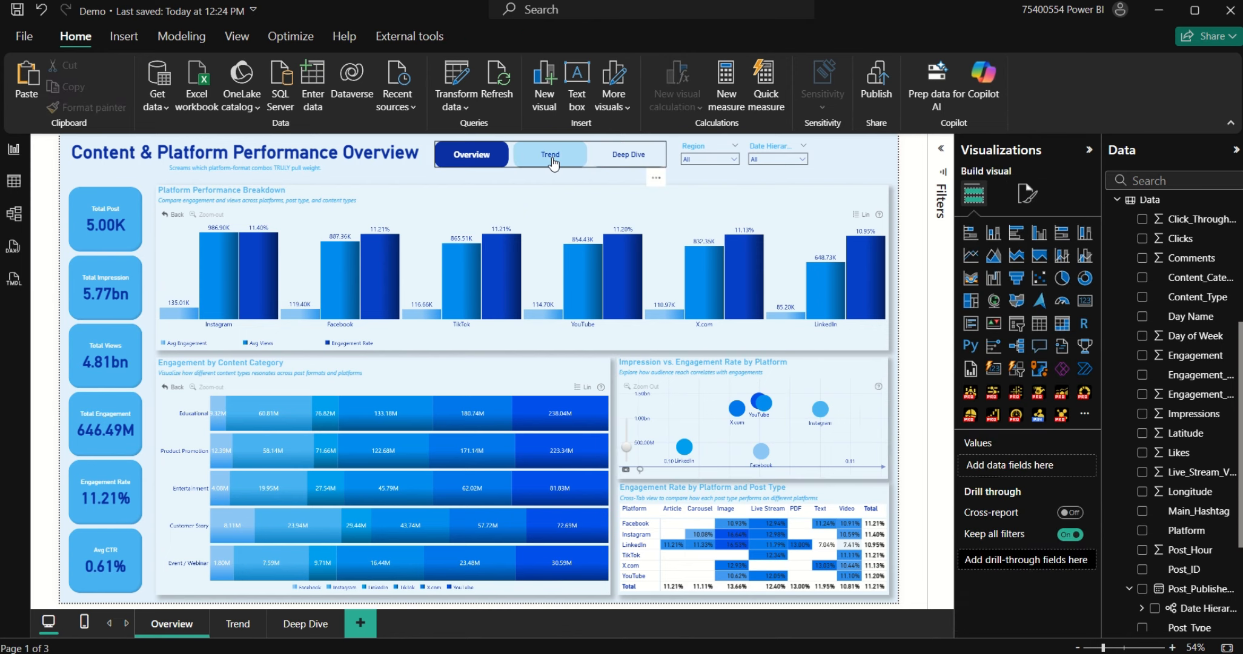
pyautogui.keyDown('ctrl'); pyautogui.click(549, 159); pyautogui.keyUp('ctrl')
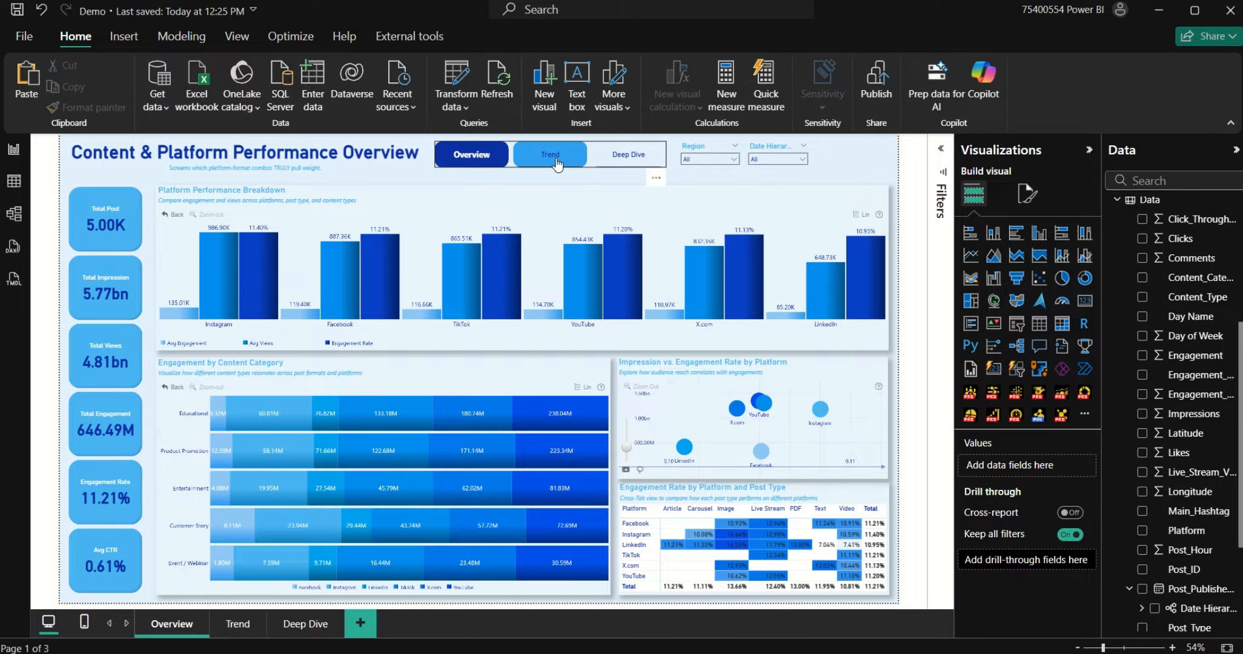
pyautogui.keyDown('ctrl'); pyautogui.click(557, 160); pyautogui.keyUp('ctrl')
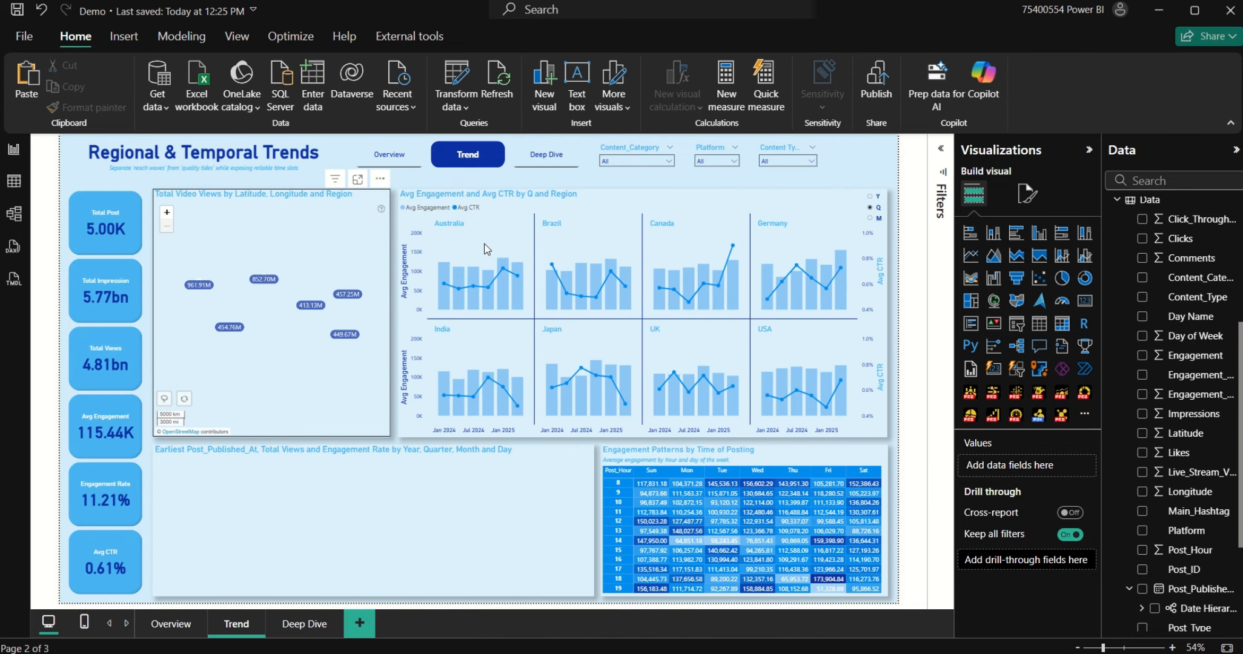
# Step: Examine the toolbar format settings of the Earliest Post_Published_At chart and the video views map, and reset the map view
pyautogui.click(419, 449)
pyautogui.click(1028, 194)
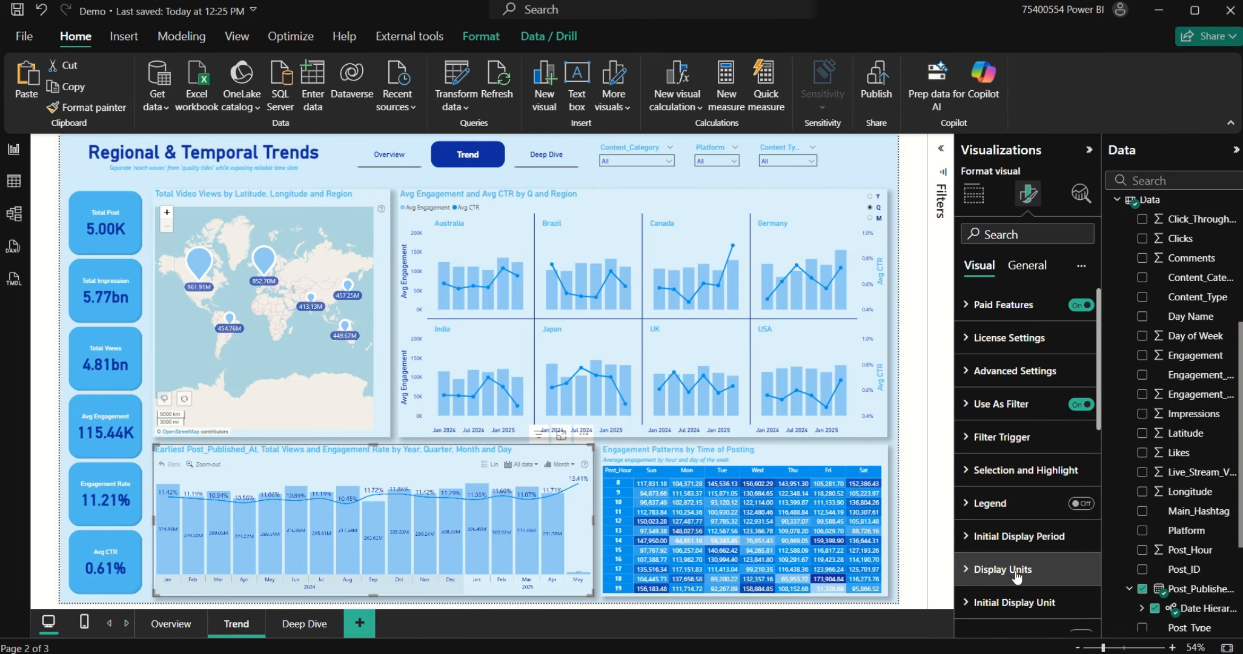
pyautogui.scroll(-8, 1032, 569)
pyautogui.click(1038, 395)
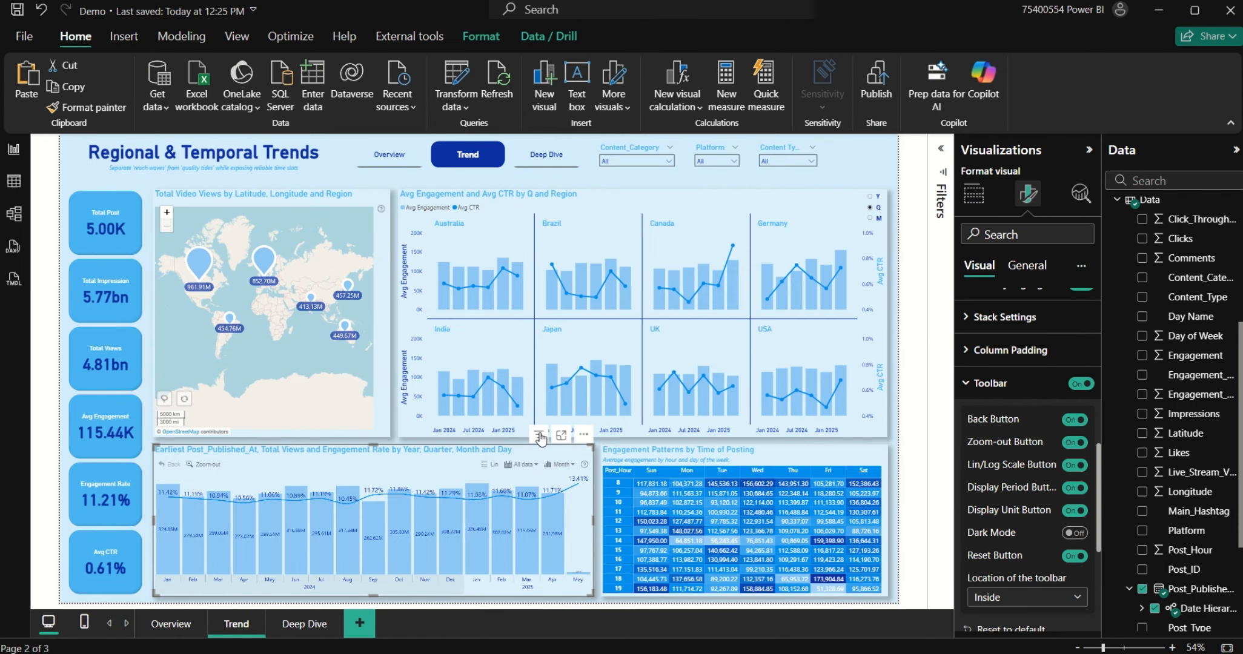
pyautogui.click(337, 198)
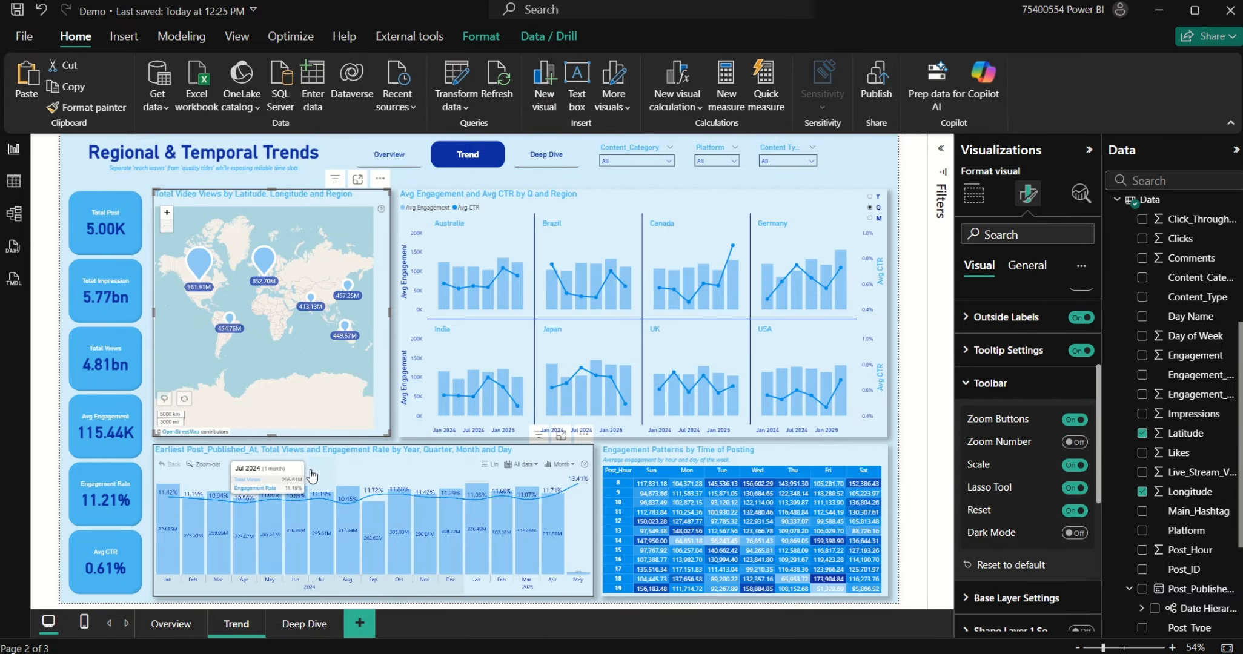
pyautogui.click(184, 399)
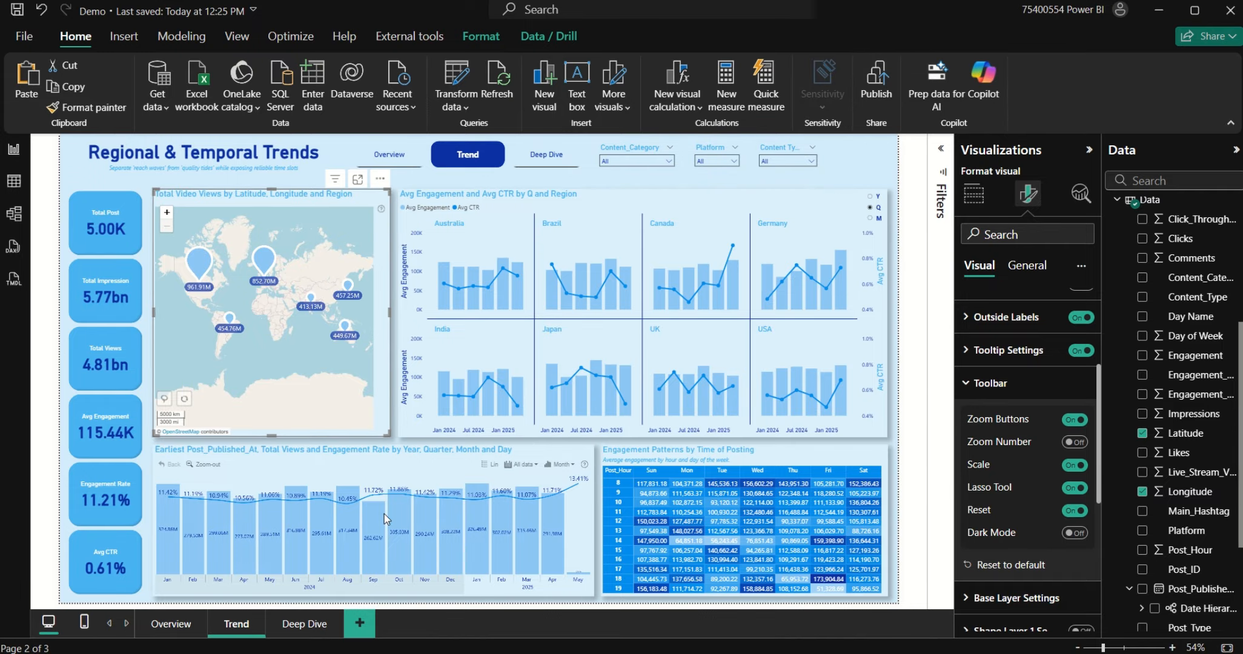
# Step: On the Deep Dive page, add Content_Type below Platform in the Video vs Live Stream chart's category and test drilling into YouTube and back
pyautogui.click(298, 624)
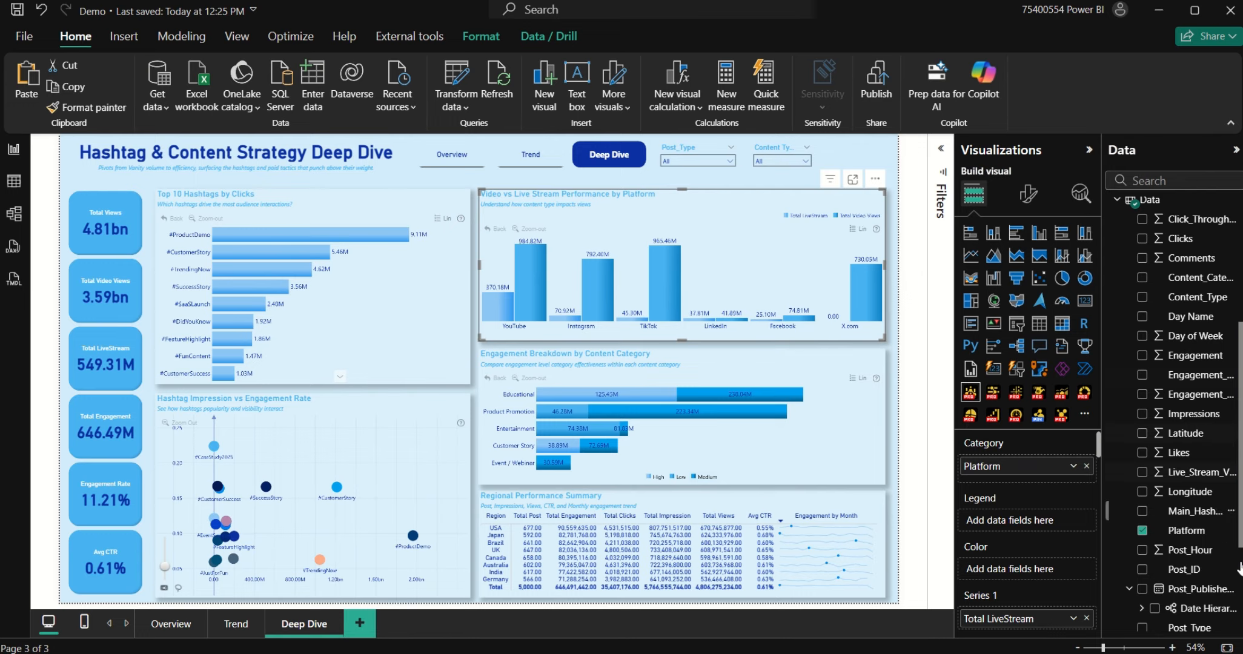
pyautogui.scroll(-3, 1203, 579)
pyautogui.scroll(6, 1206, 553)
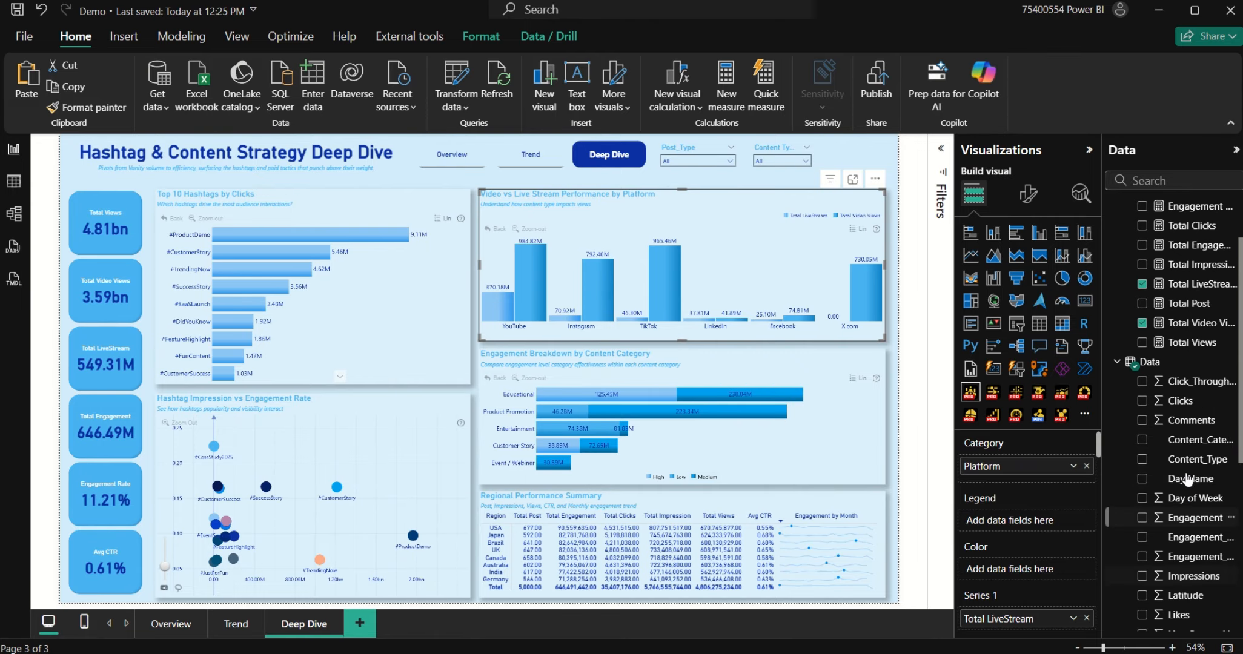
pyautogui.moveTo(1181, 459); pyautogui.dragTo(1048, 481)
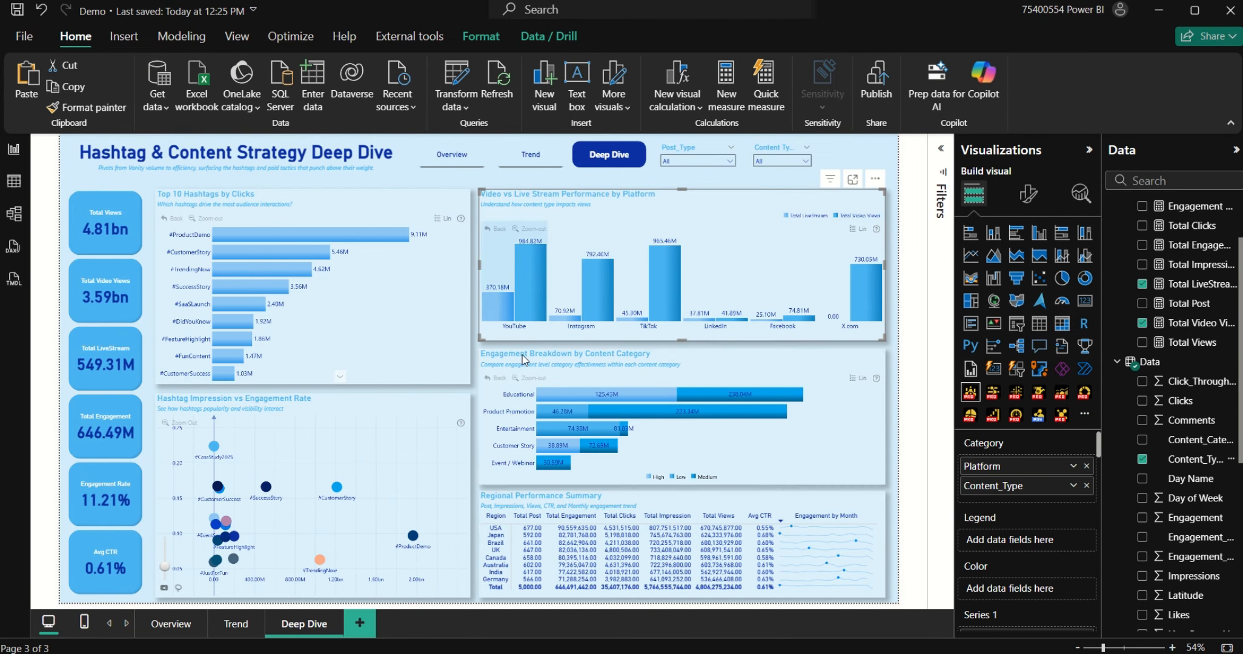
pyautogui.click(538, 267)
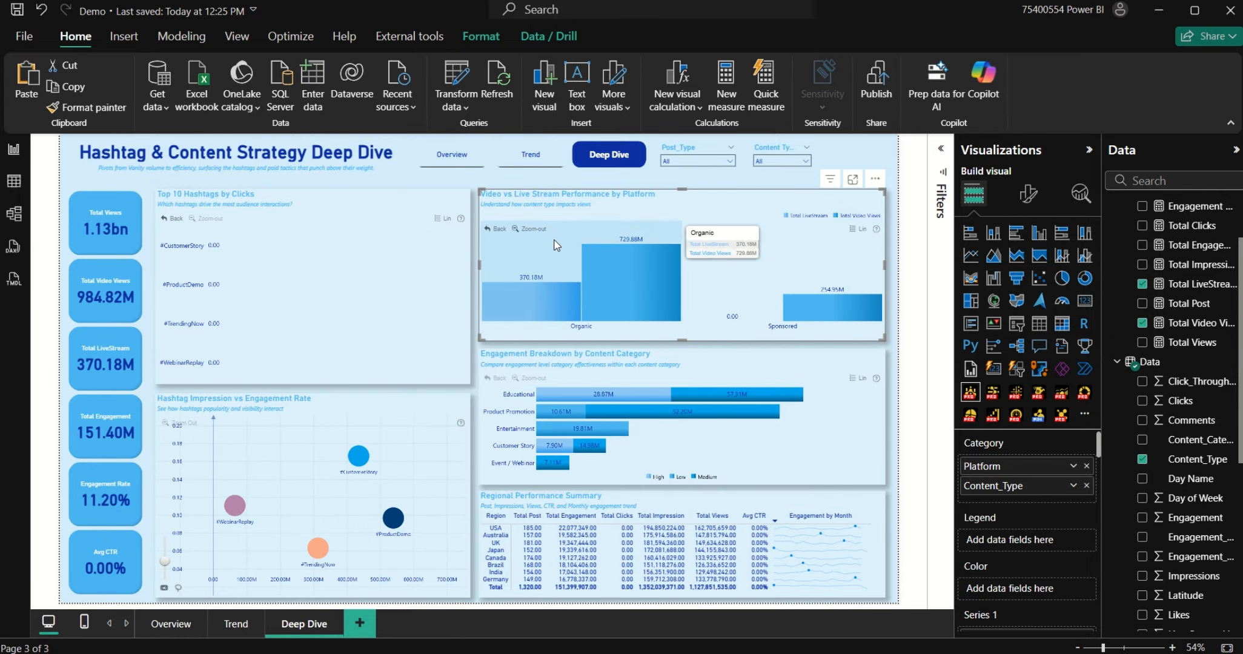
pyautogui.click(485, 231)
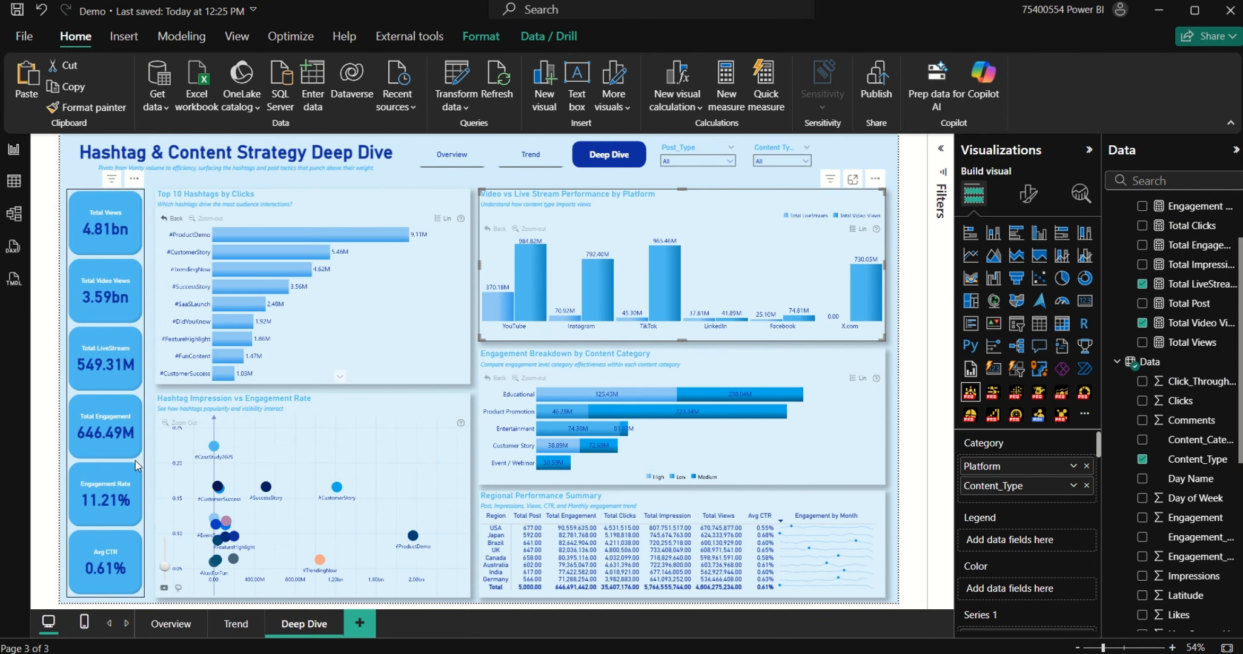
# Step: On the Overview page, shift the Region slicer slightly left and widen the Date Hierarchy slicer a little
pyautogui.click(164, 627)
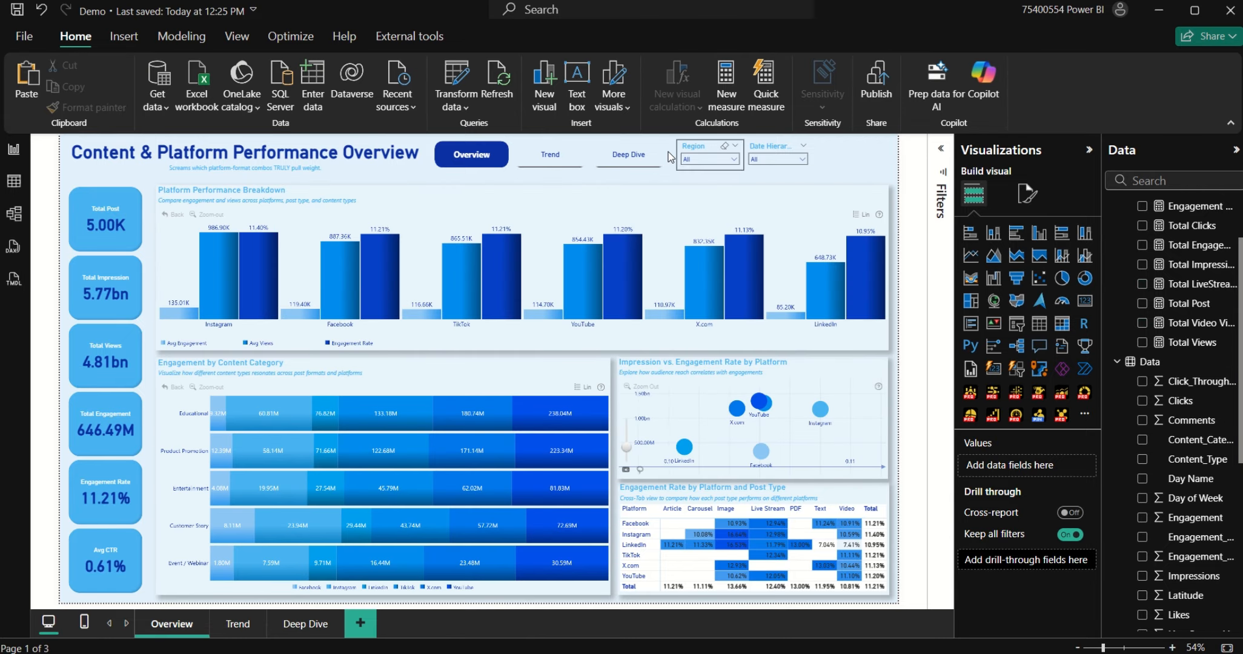
pyautogui.click(698, 149)
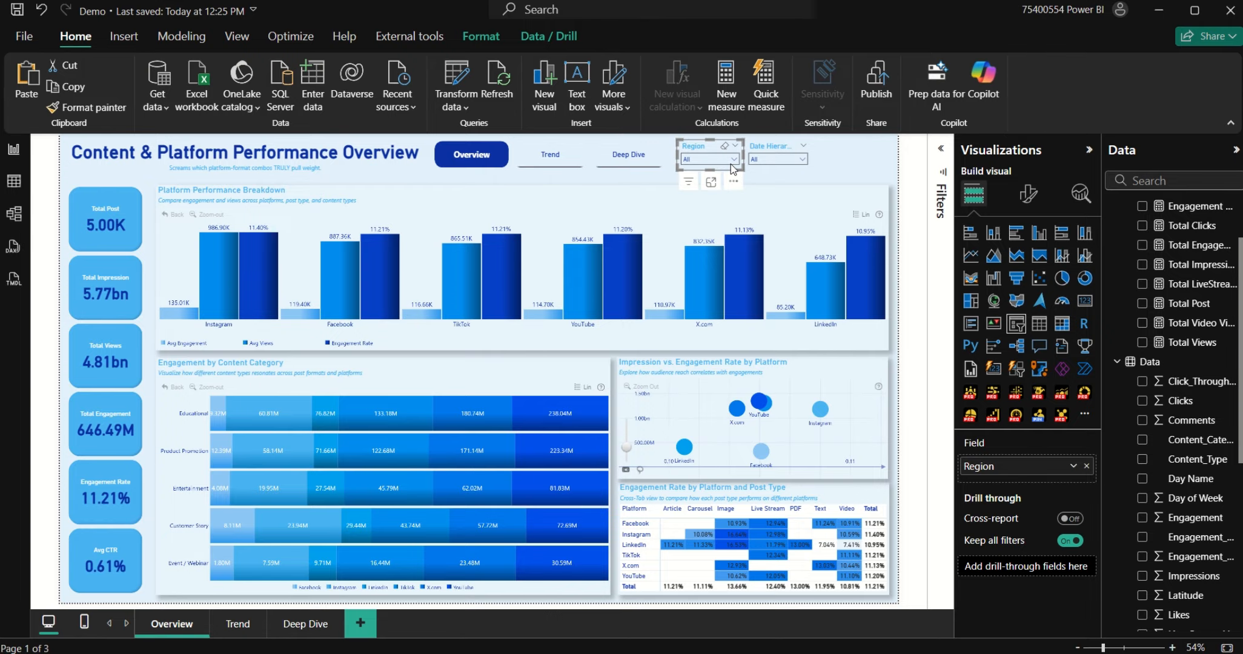
pyautogui.moveTo(731, 163); pyautogui.dragTo(727, 163)
pyautogui.click(758, 144)
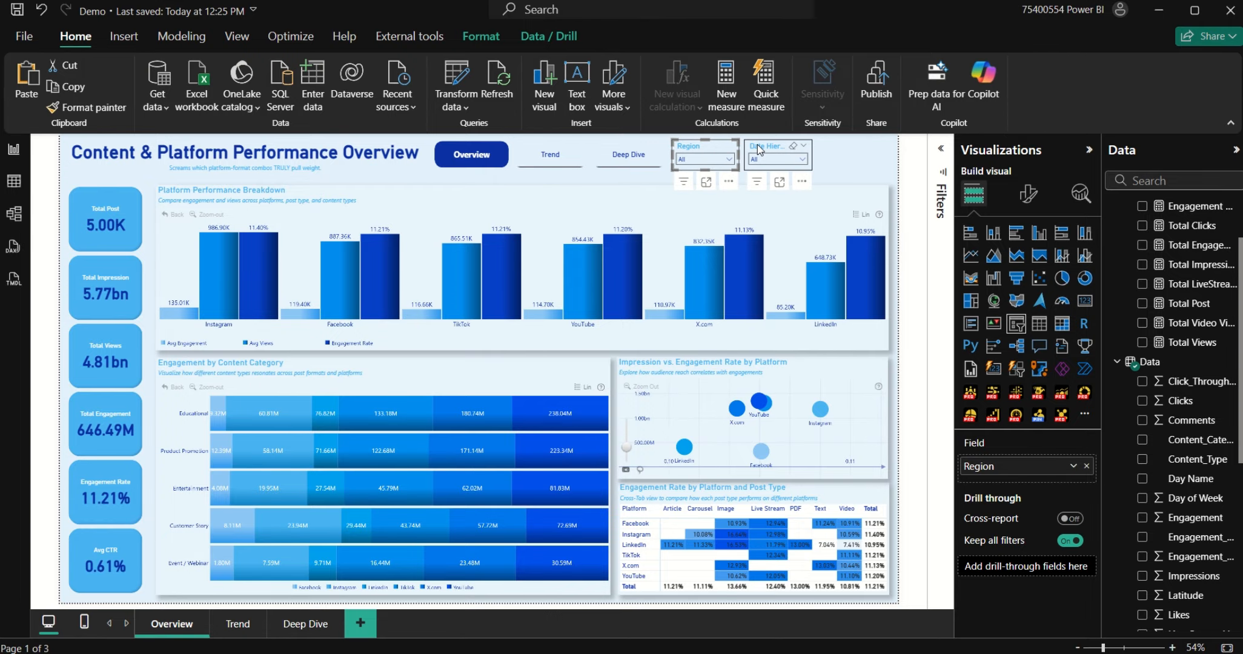
pyautogui.click(741, 154)
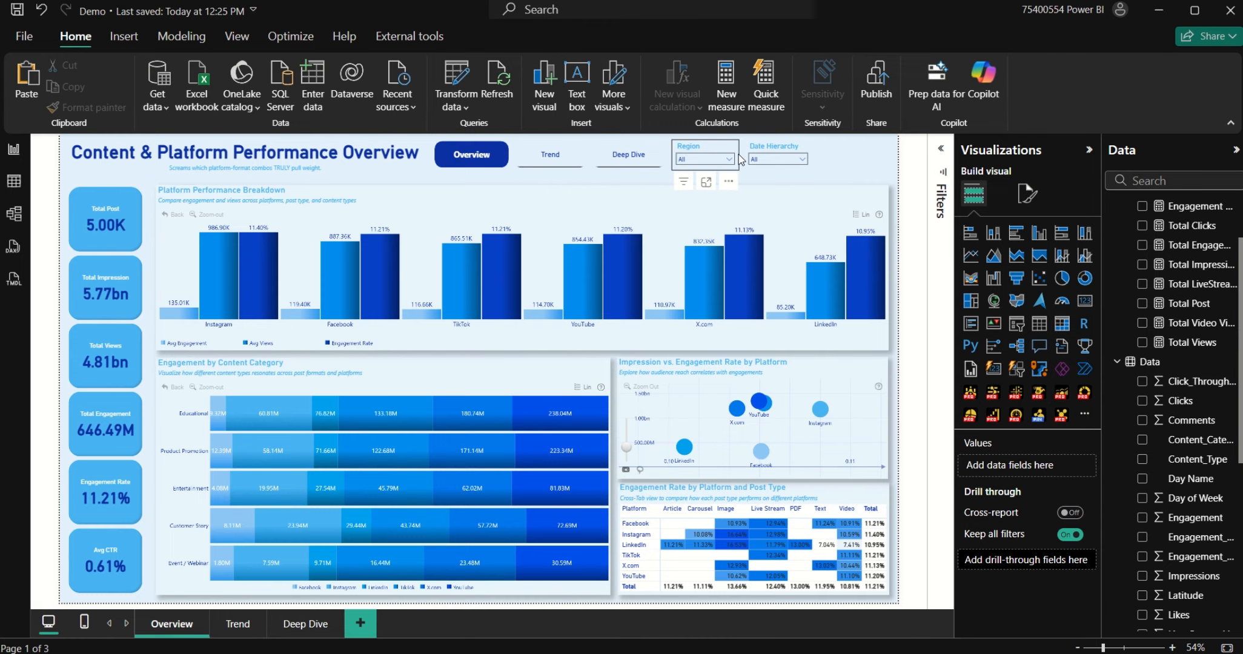
pyautogui.click(738, 155)
pyautogui.click(745, 157)
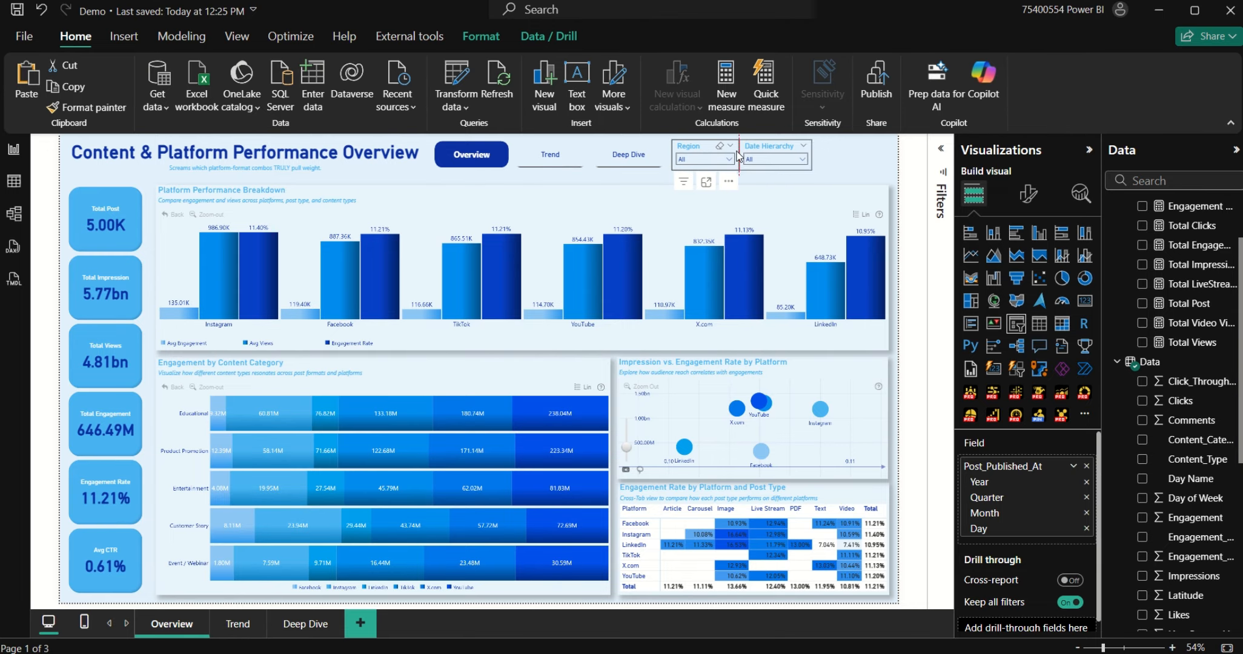
pyautogui.moveTo(812, 155); pyautogui.dragTo(816, 156)
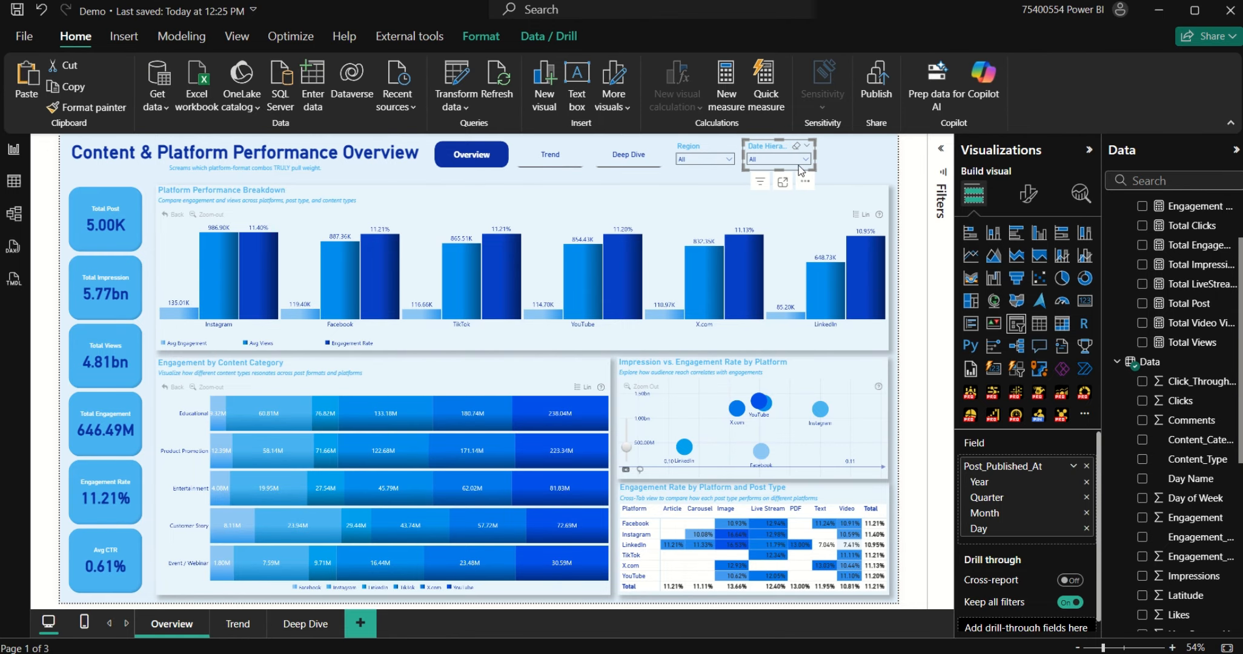
pyautogui.click(842, 149)
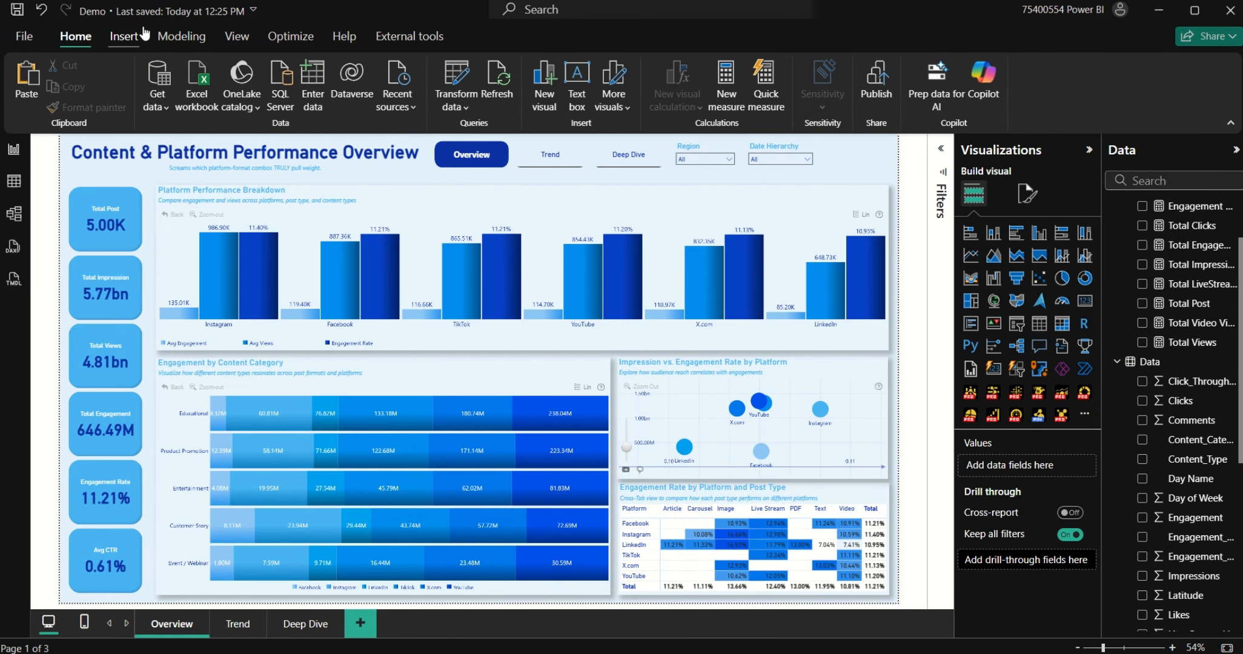
# Step: Insert a blank button and place it small in the page header, to the right of the Date Hierarchy slicer
pyautogui.click(126, 37)
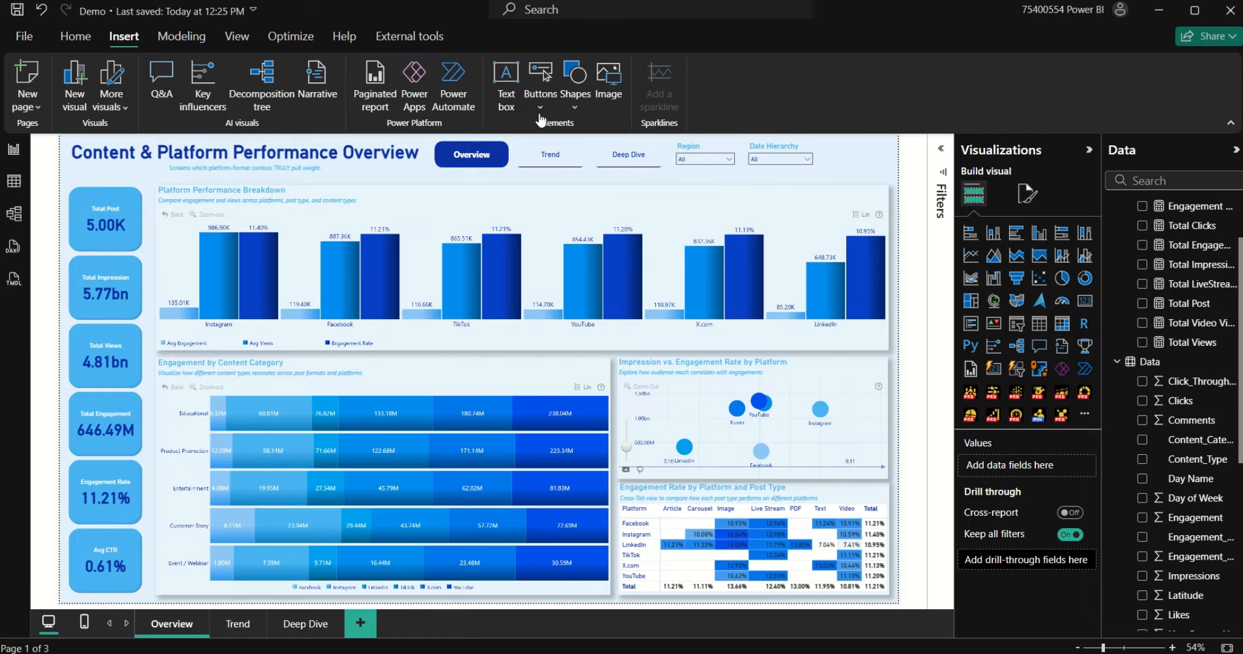
pyautogui.click(540, 91)
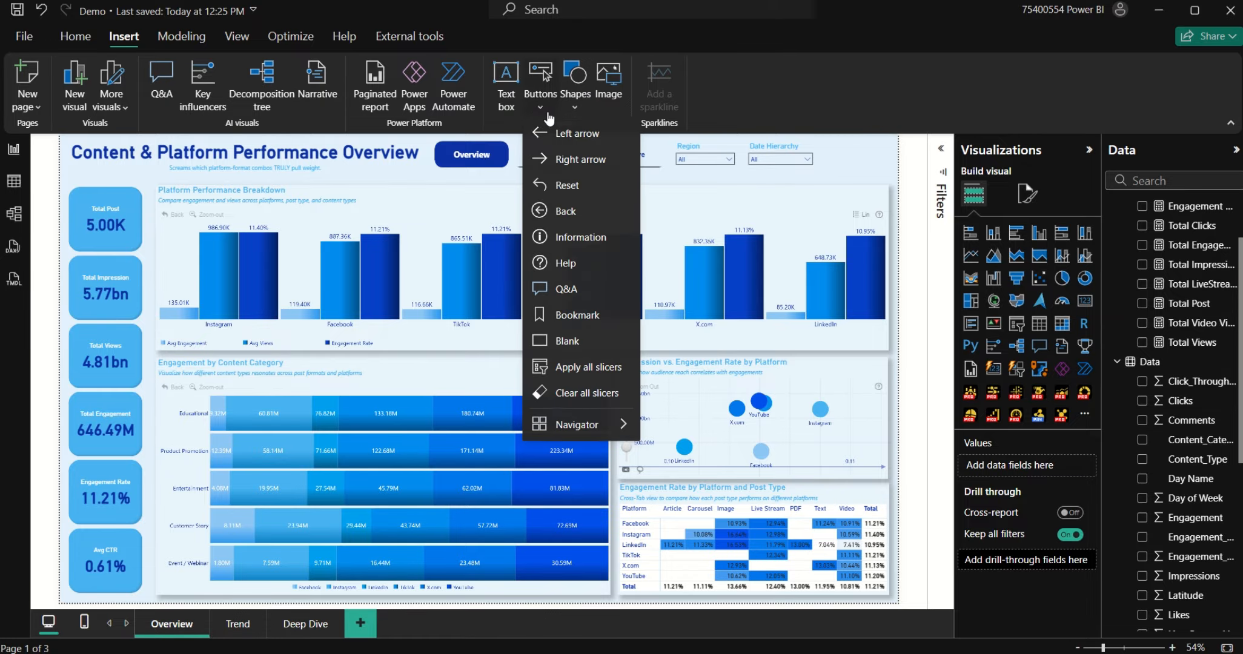
pyautogui.click(572, 343)
pyautogui.moveTo(65, 144); pyautogui.dragTo(868, 157)
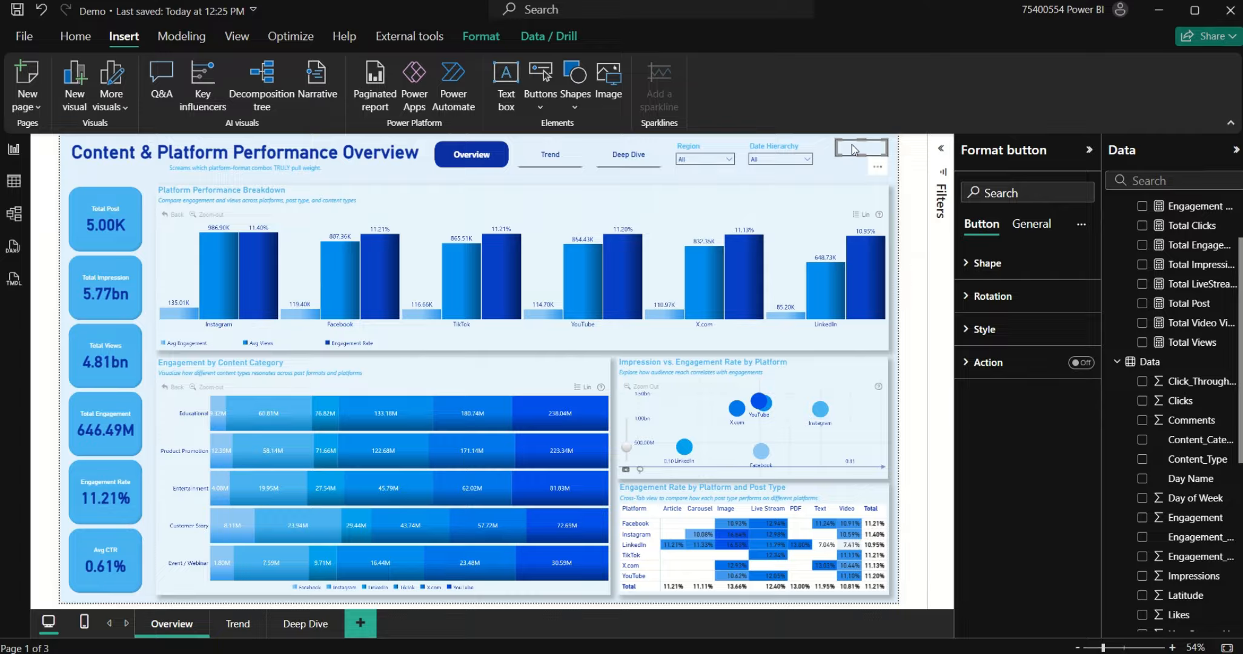
# Step: Turn on the default-state text of the blank header button and label it "Reset Page"
pyautogui.moveTo(852, 144); pyautogui.dragTo(852, 148)
pyautogui.click(1015, 331)
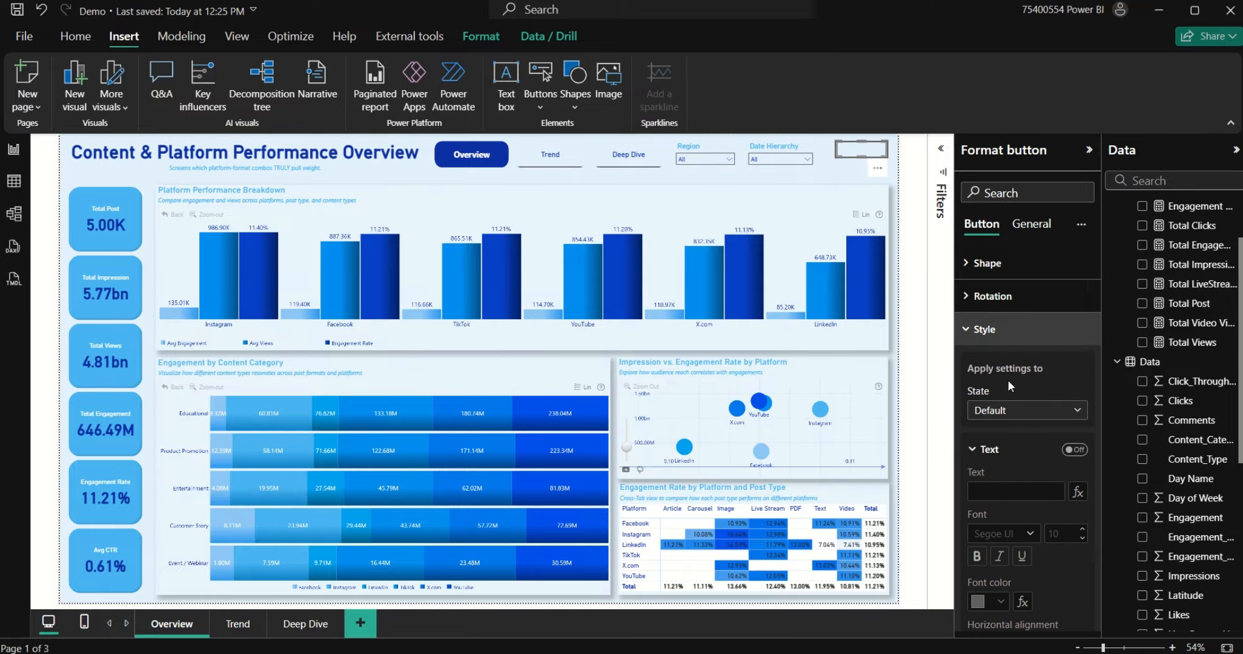
pyautogui.click(1038, 413)
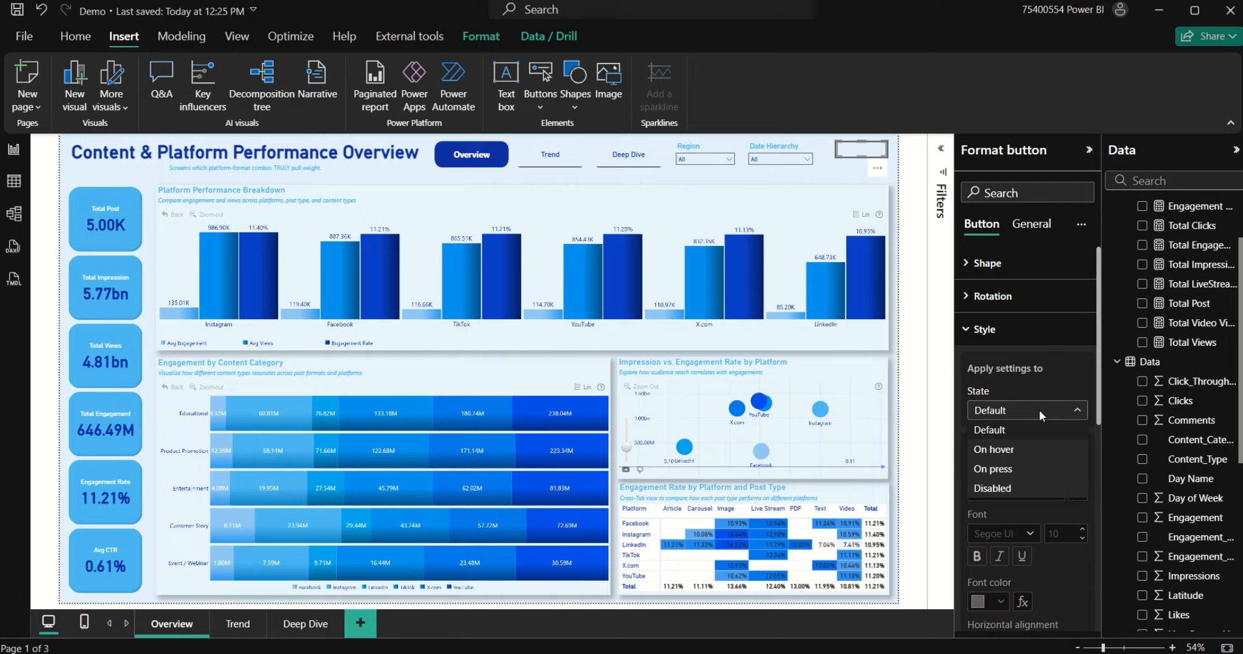
pyautogui.click(1036, 473)
pyautogui.click(1075, 450)
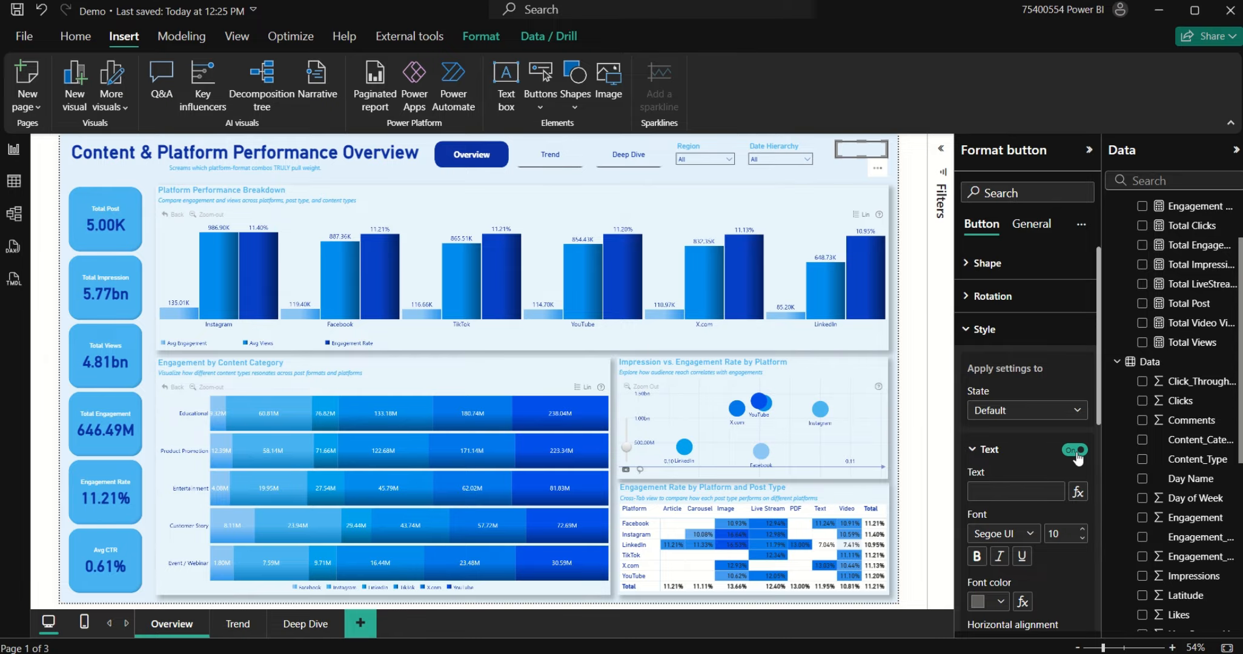
pyautogui.click(1037, 494)
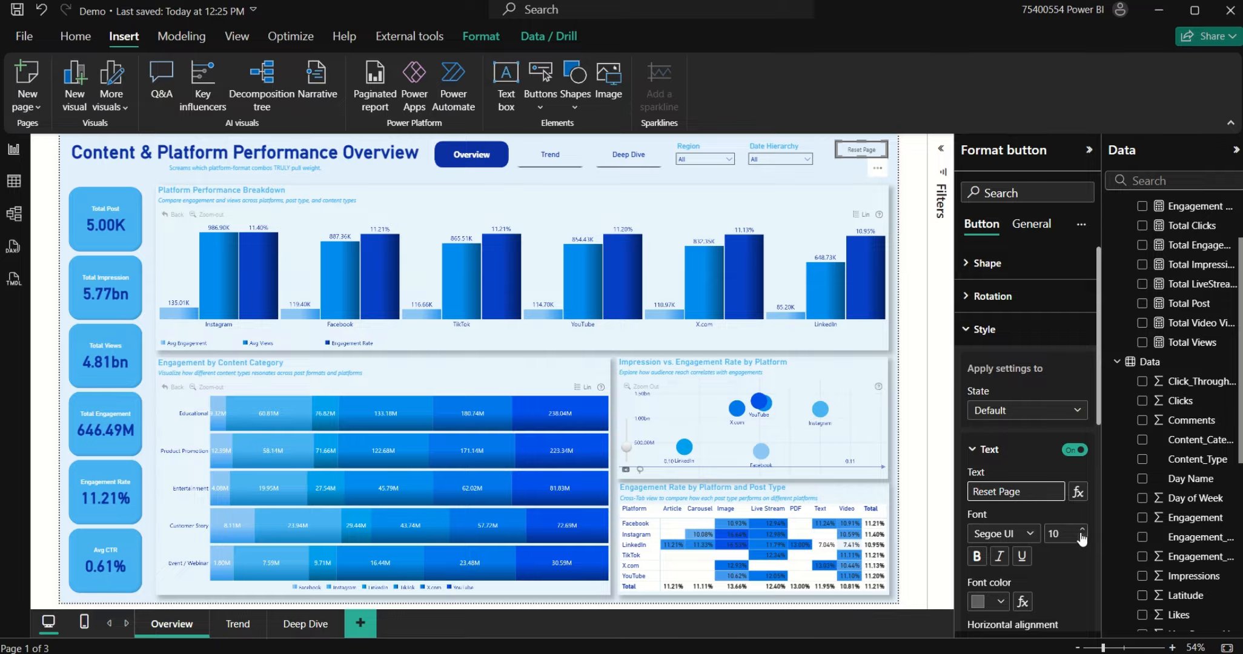
# Step: Set the Reset Page button's text to the DIN font at size 14
pyautogui.click(1082, 529)
pyautogui.click(1082, 529)
pyautogui.click(1009, 534)
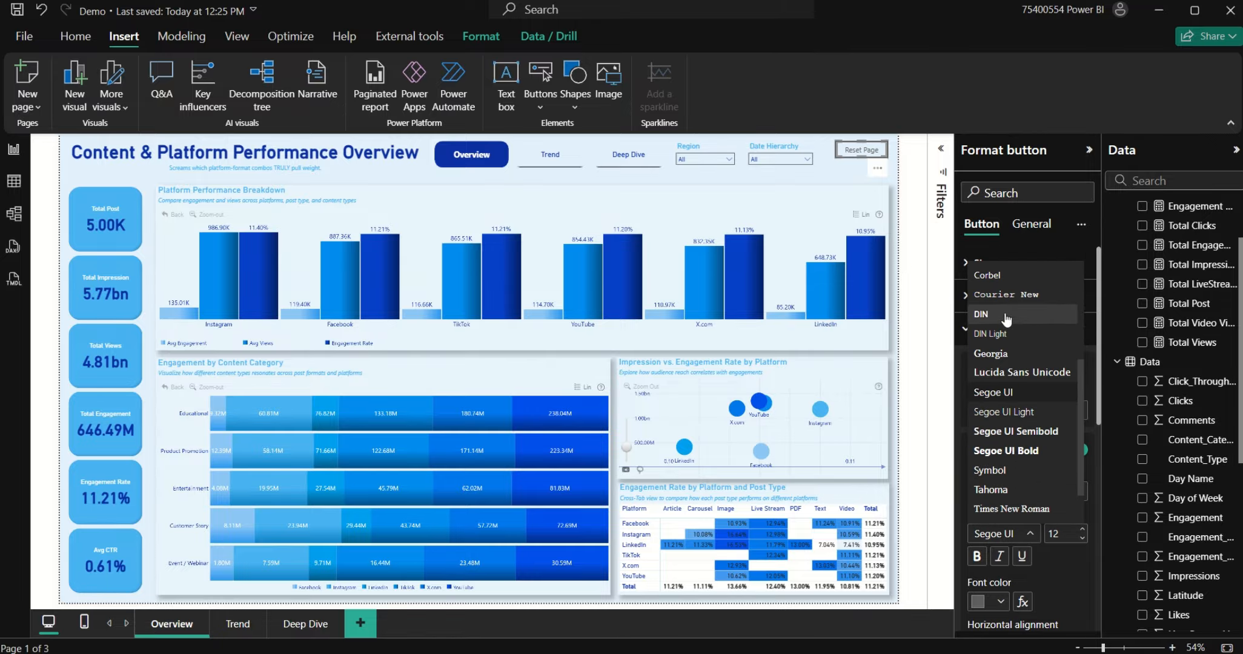
pyautogui.click(994, 314)
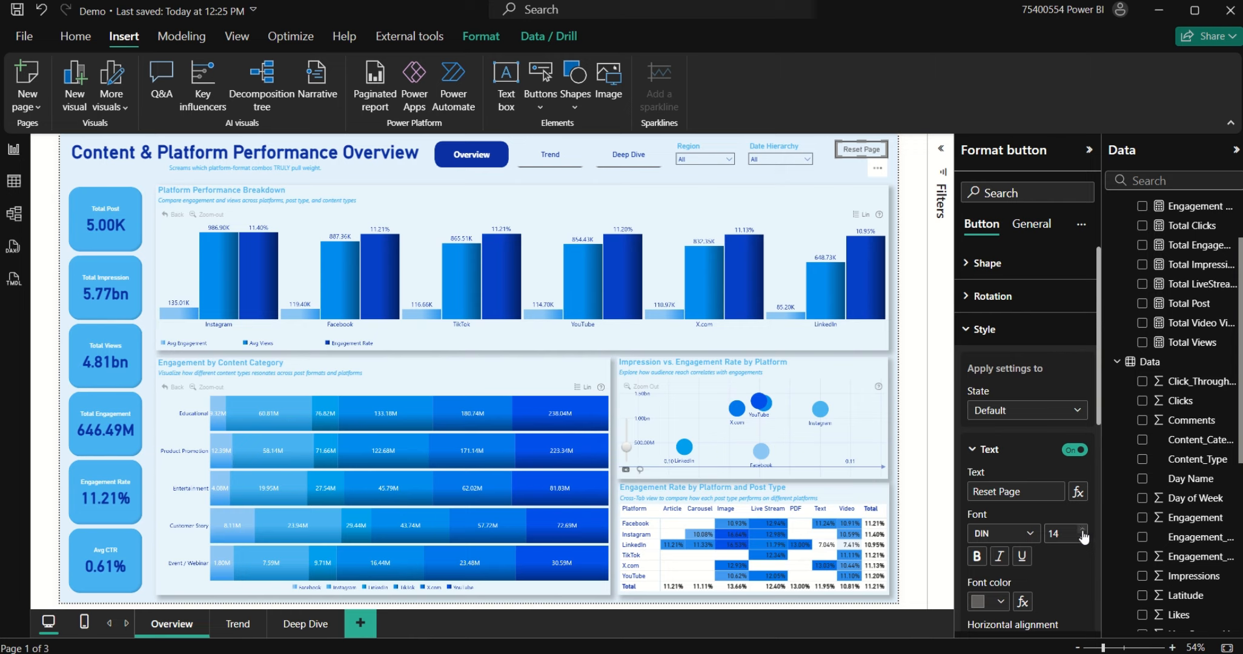
# Step: Turn off the Reset Page button's icon and enable its fill with a light blue color
pyautogui.click(1002, 447)
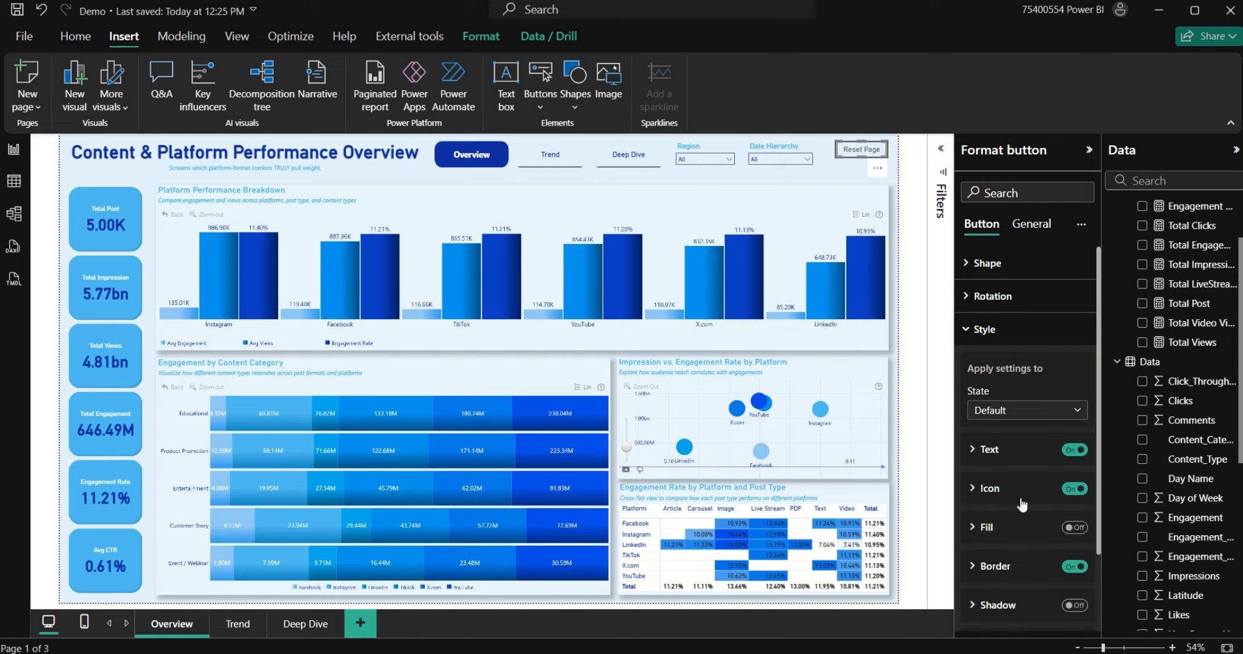
pyautogui.click(1069, 489)
pyautogui.click(1067, 528)
pyautogui.click(1032, 537)
pyautogui.click(1009, 572)
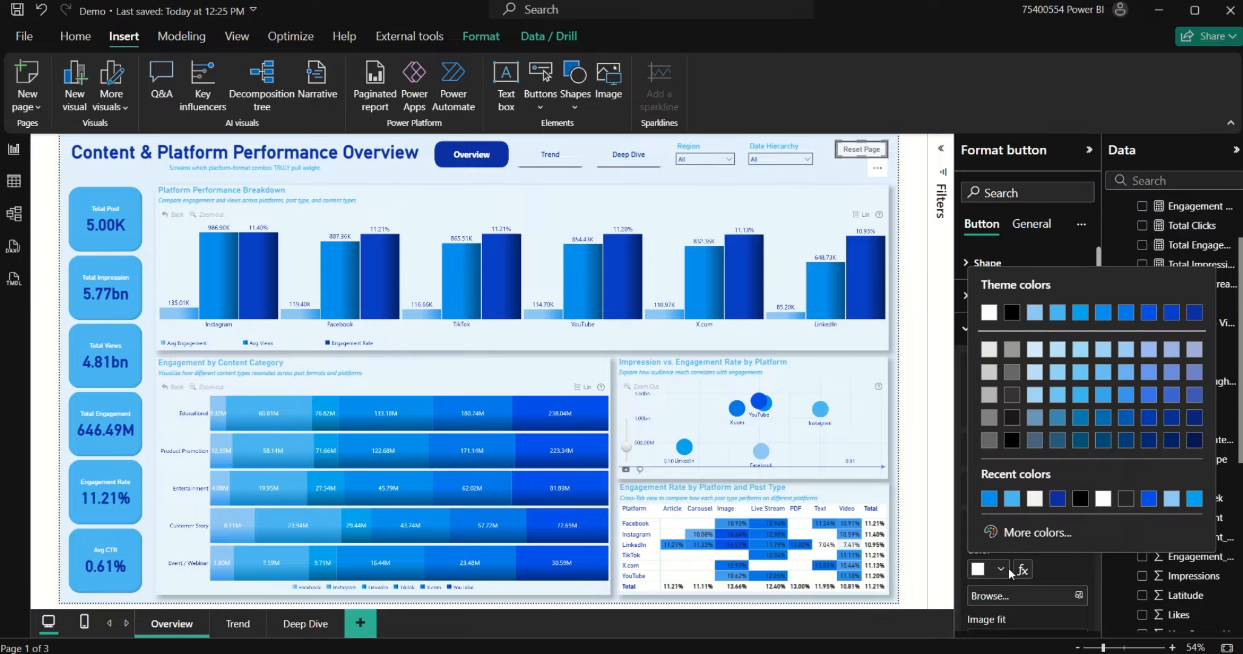
pyautogui.click(1016, 503)
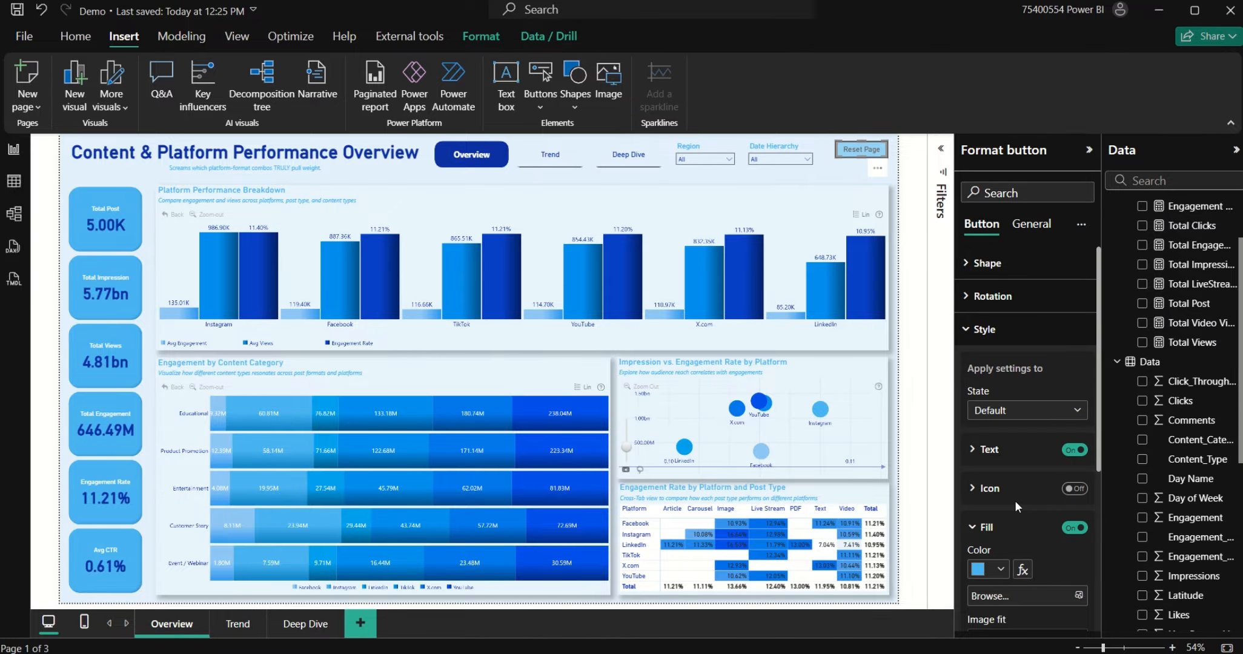
# Step: Set the Reset Page button's font color to white
pyautogui.click(987, 449)
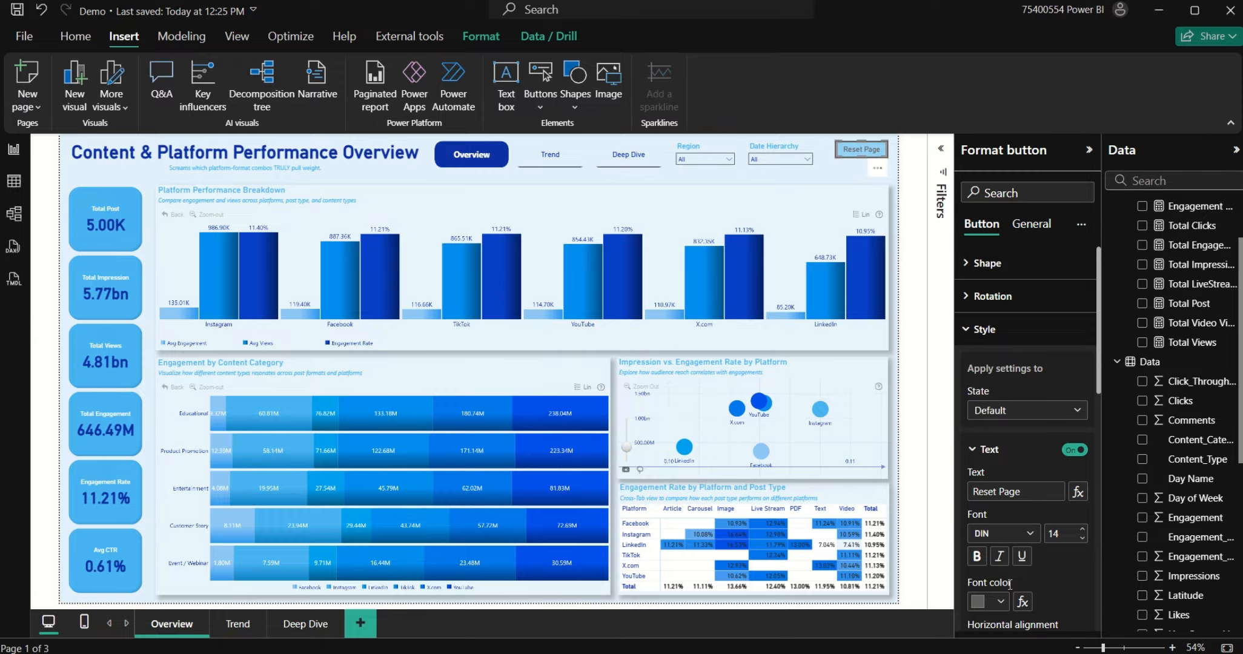
pyautogui.click(1006, 604)
pyautogui.click(1041, 533)
pyautogui.scroll(-4, 1043, 566)
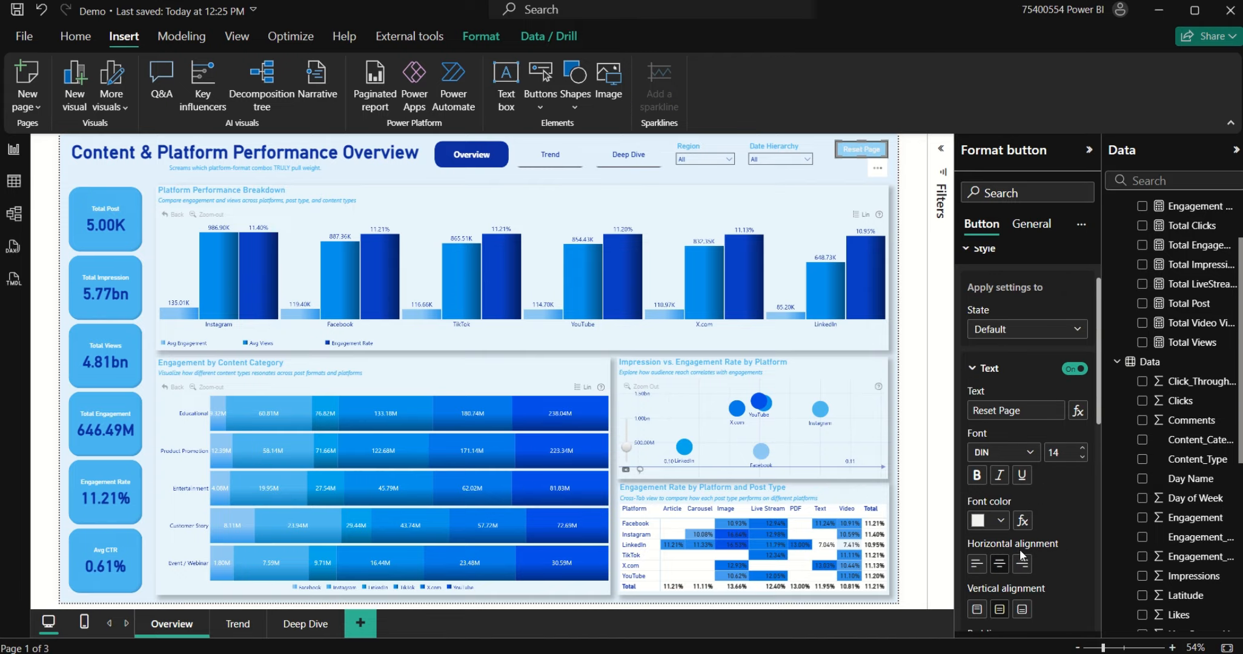
# Step: Set the Reset Page button's fill transparency to 0% and its fill color to a brighter blue
pyautogui.scroll(-4, 1020, 553)
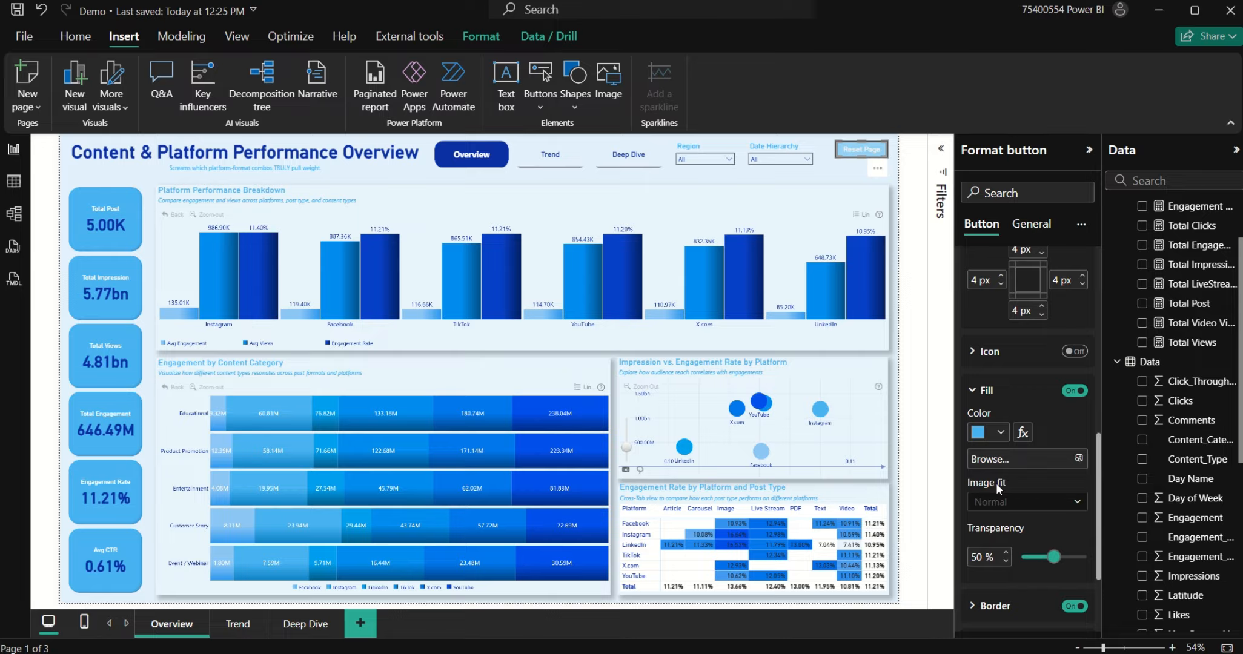
pyautogui.moveTo(1054, 557); pyautogui.dragTo(1009, 562)
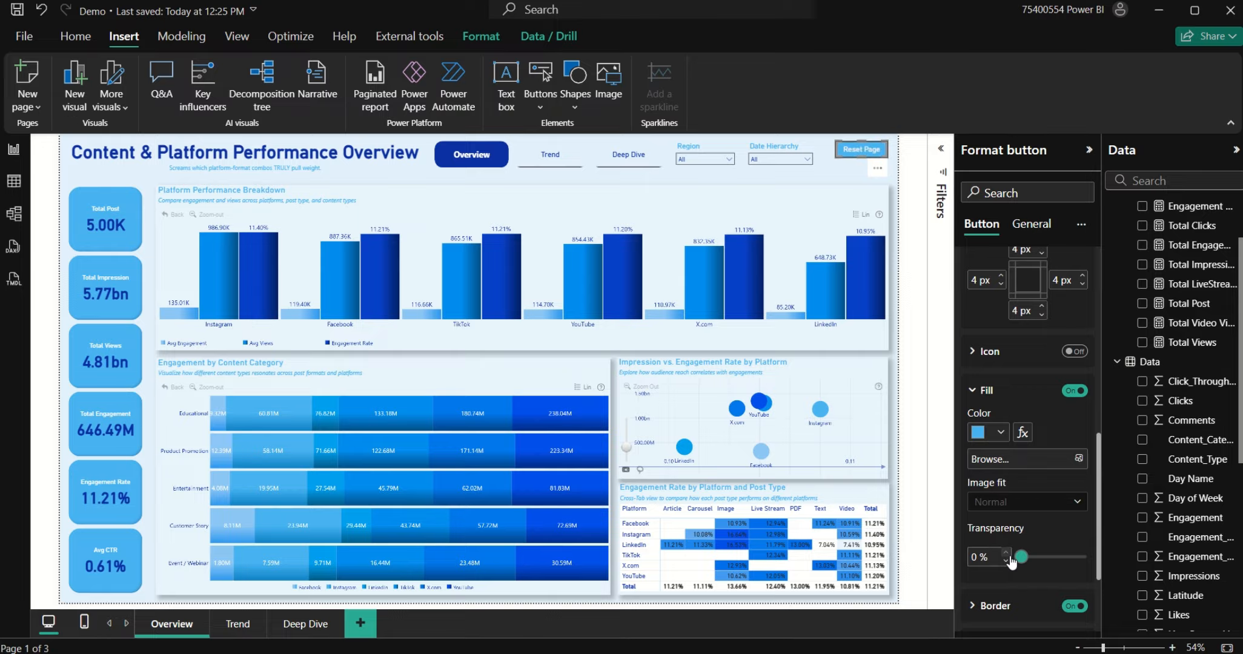
pyautogui.click(1001, 432)
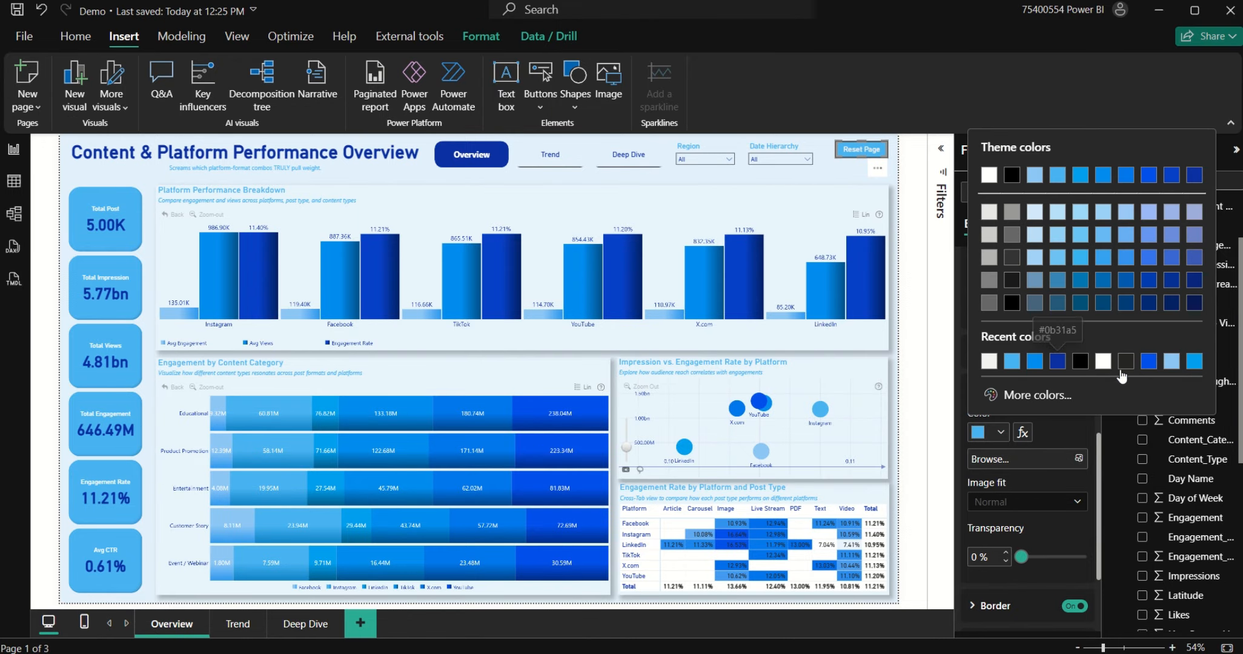
pyautogui.click(1194, 362)
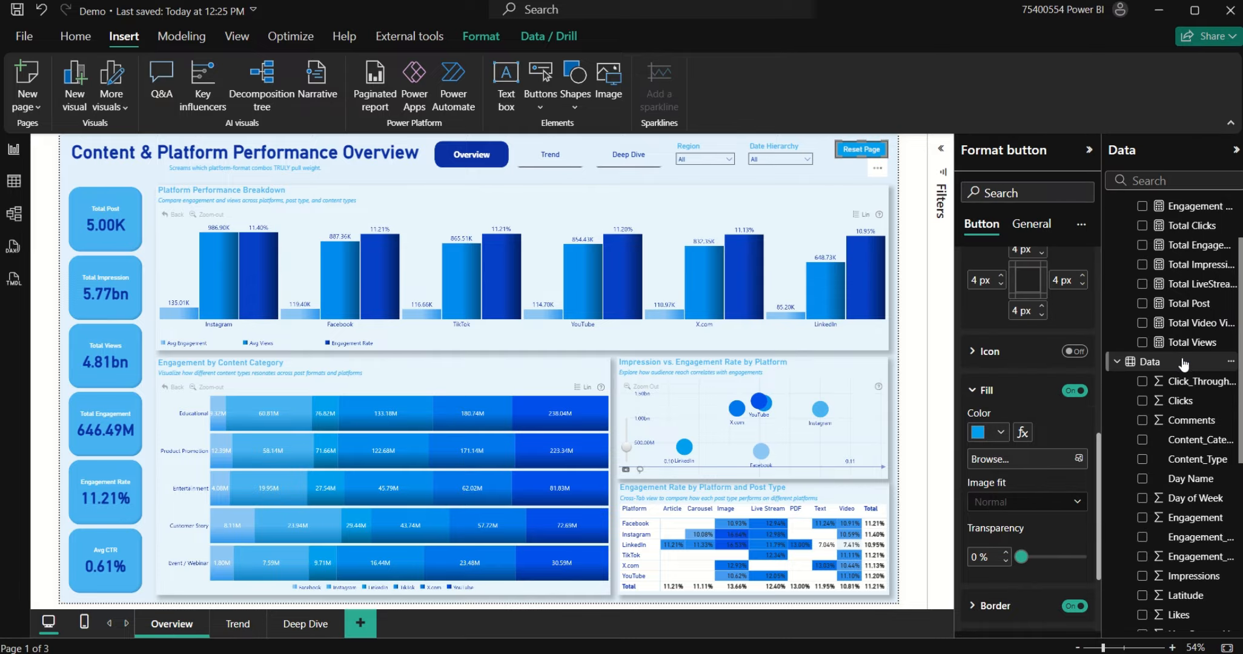
# Step: Turn off the Reset Page button's border
pyautogui.scroll(6, 1041, 405)
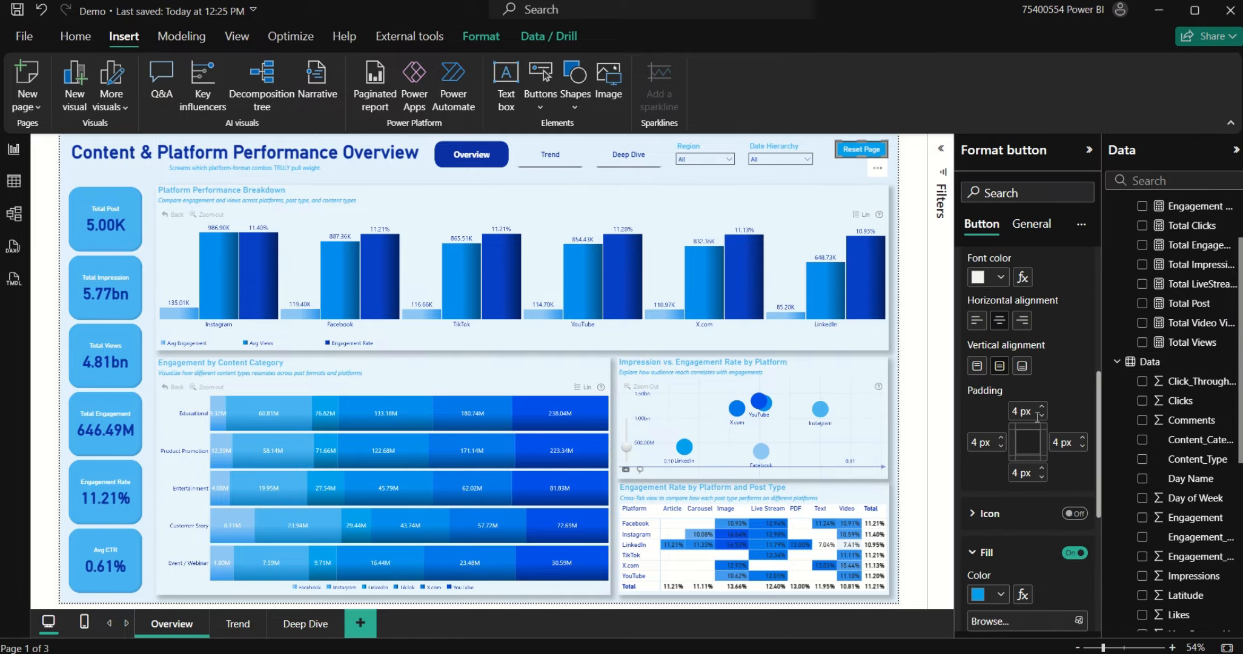
pyautogui.scroll(-5, 1044, 511)
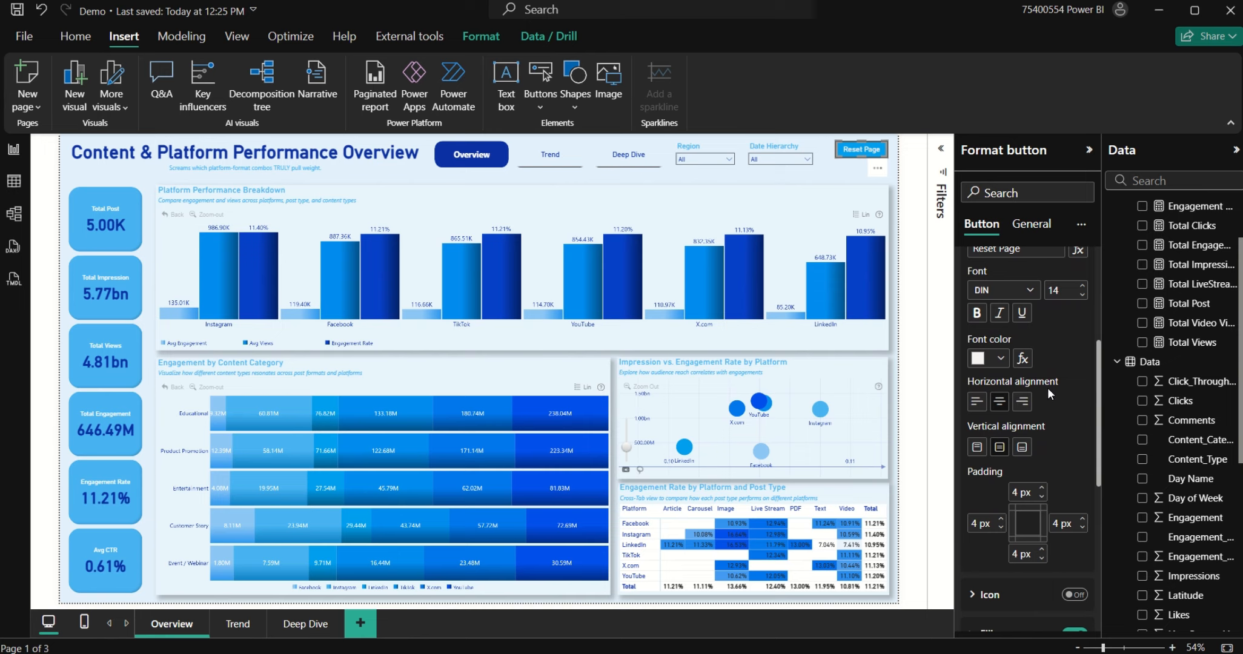
pyautogui.scroll(3, 1012, 416)
pyautogui.scroll(-7, 1010, 422)
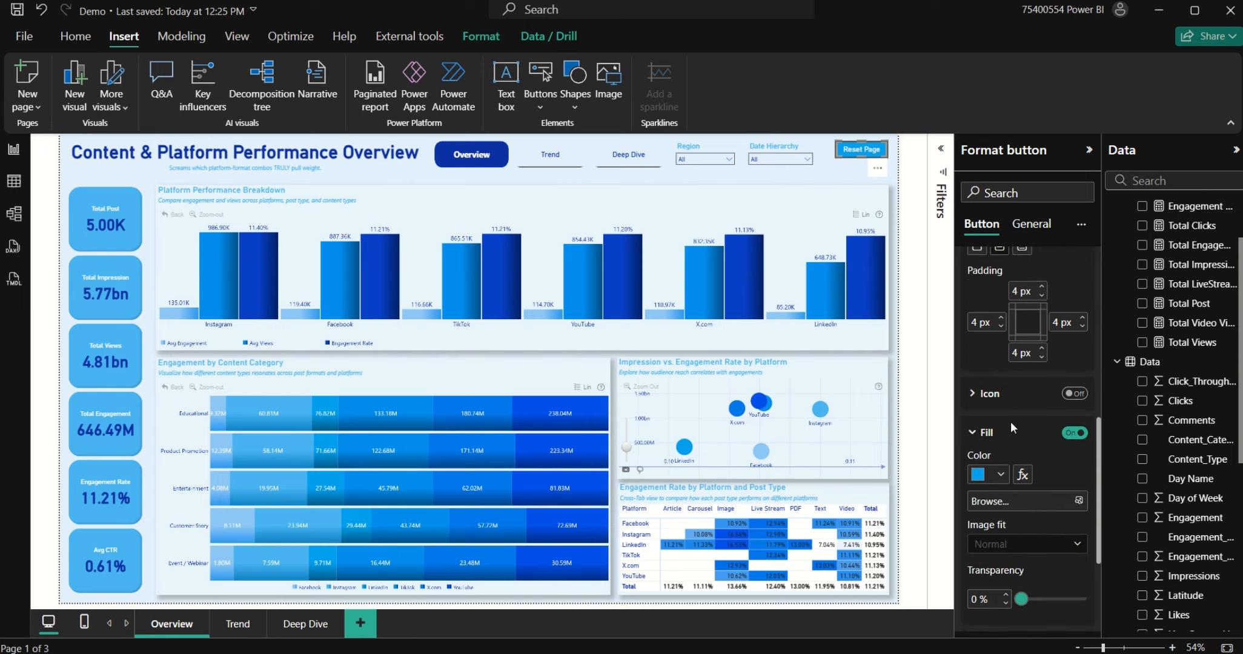
pyautogui.click(1018, 392)
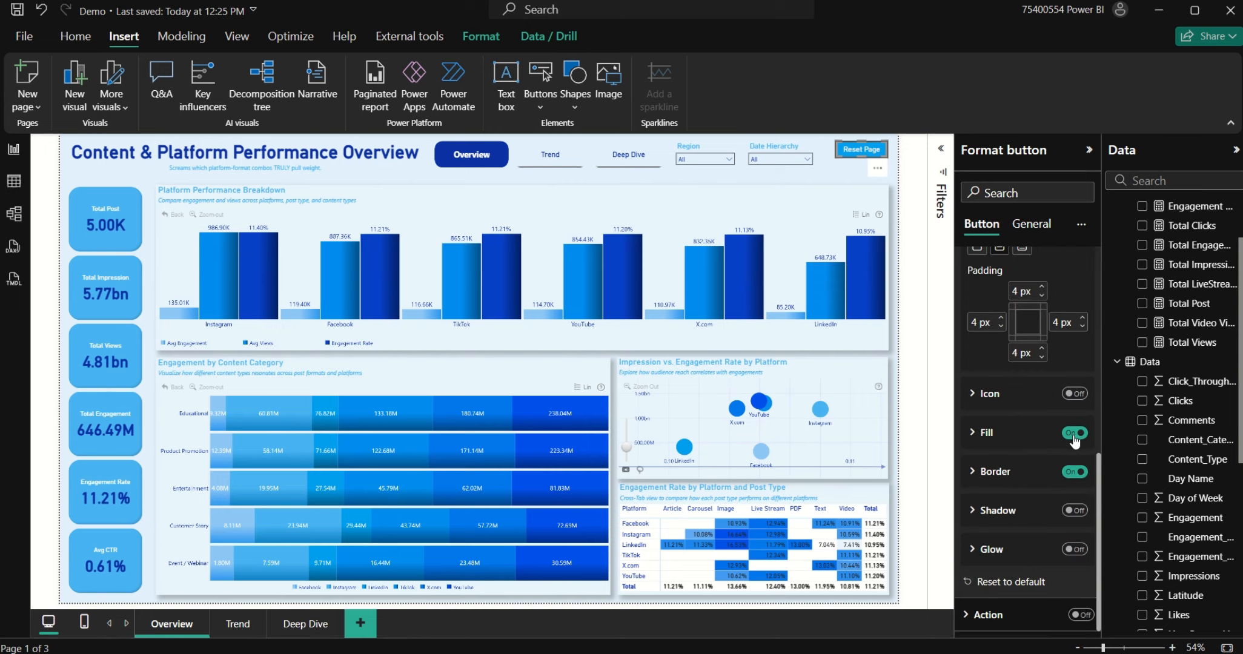
pyautogui.click(1075, 473)
# Step: Duplicate the Reset Page button and align the copy directly below the original in the header
pyautogui.click(874, 202)
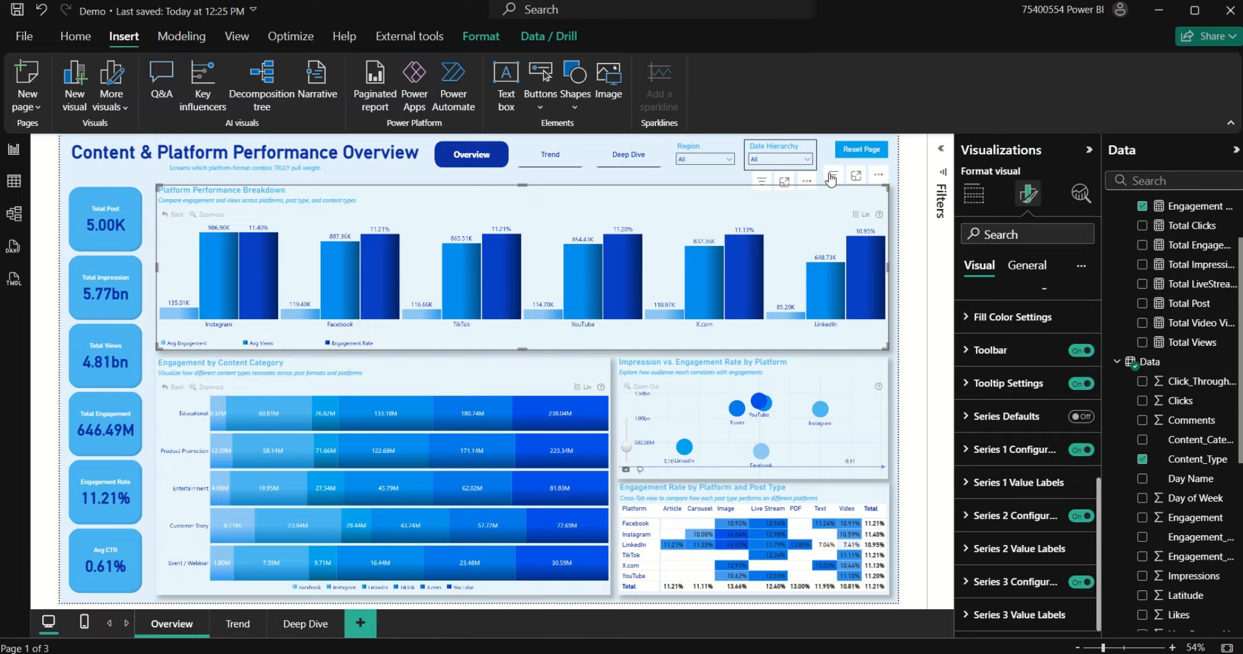
pyautogui.click(831, 165)
pyautogui.click(860, 157)
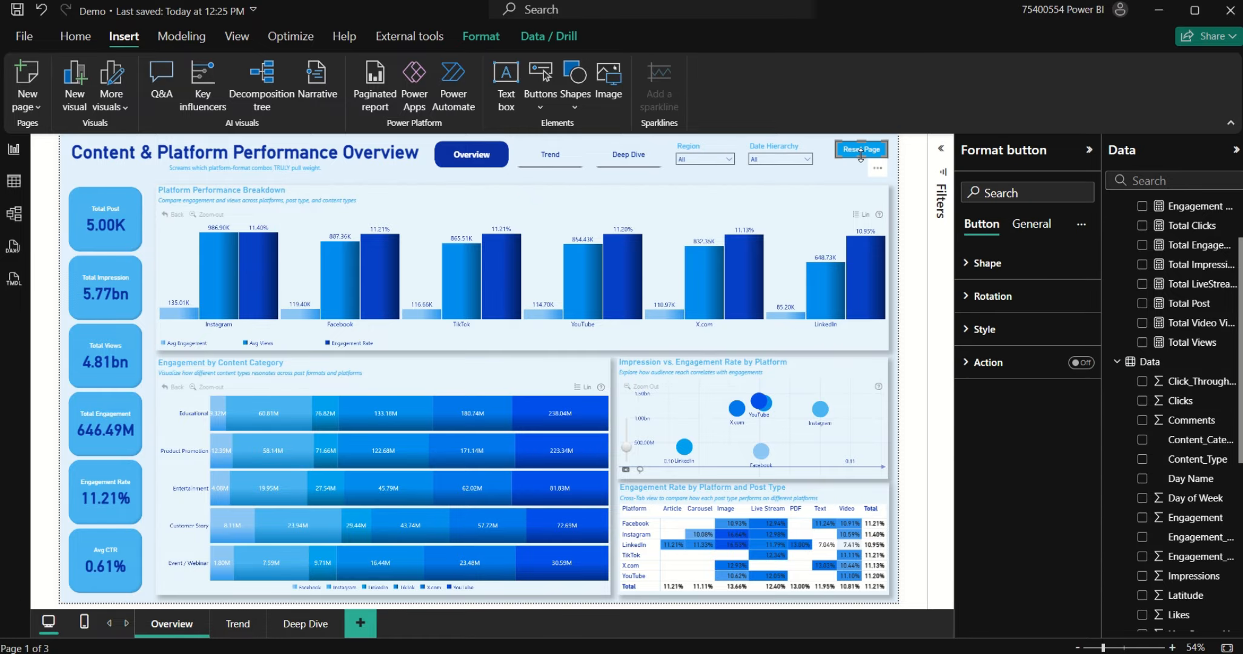
pyautogui.hotkey('ctrl', 'v')
pyautogui.moveTo(865, 146)
pyautogui.mouseDown()
pyautogui.moveTo(867, 176)
pyautogui.moveTo(868, 160)
pyautogui.mouseUp()
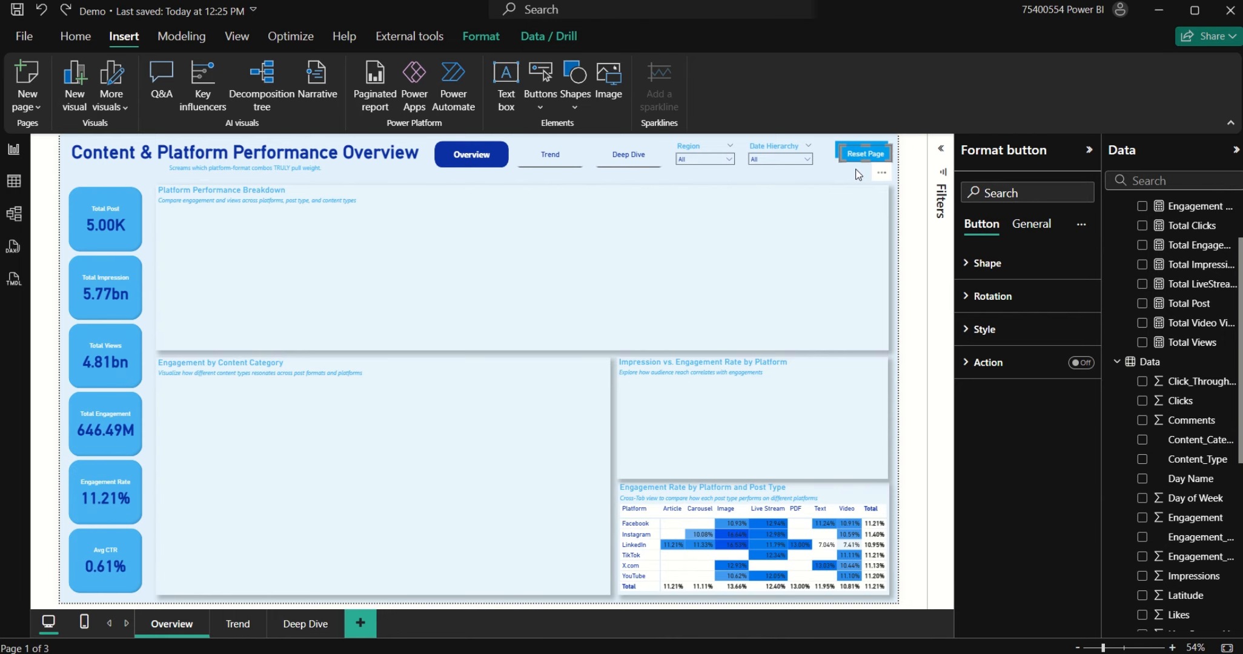
pyautogui.moveTo(868, 158); pyautogui.dragTo(857, 176)
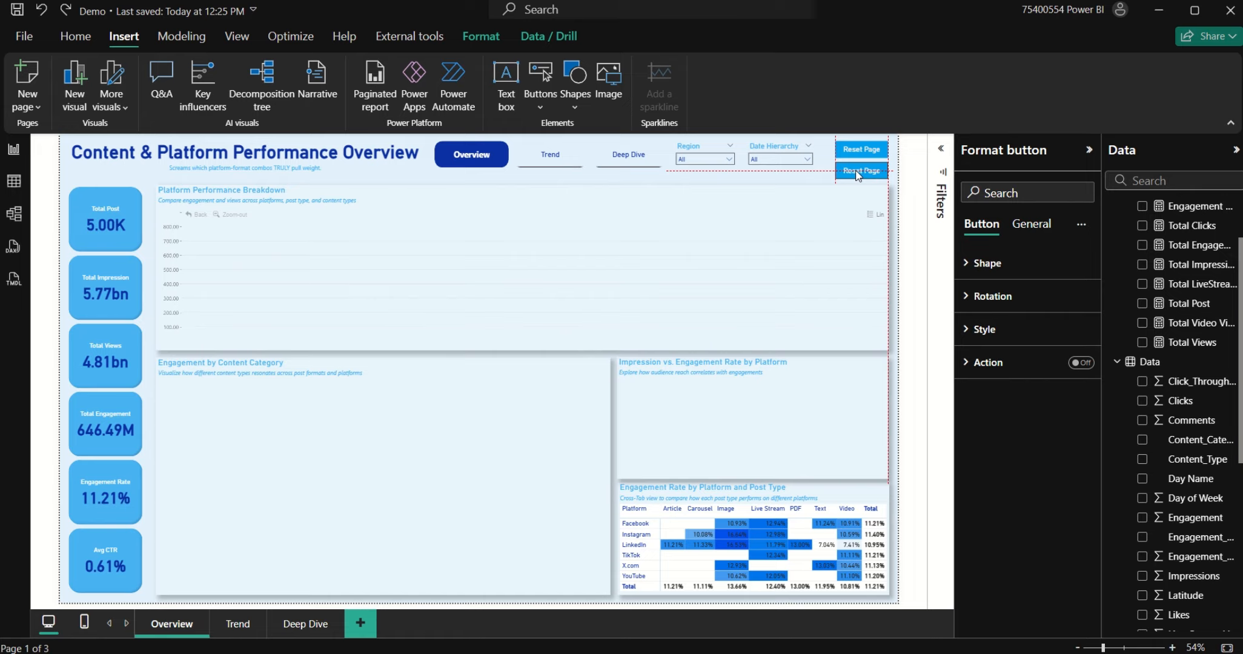
# Step: Turn on the text of the copied lower button and relabel it "See Info"
pyautogui.click(984, 330)
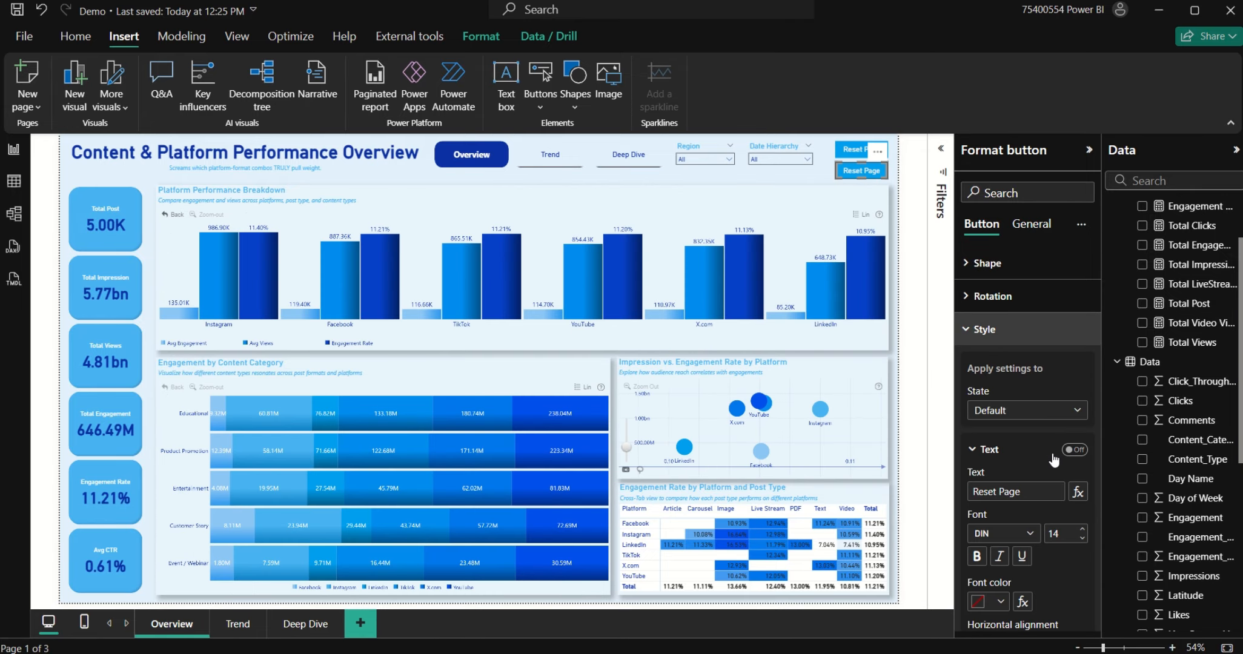
pyautogui.click(1074, 450)
pyautogui.moveTo(1037, 491); pyautogui.dragTo(962, 477)
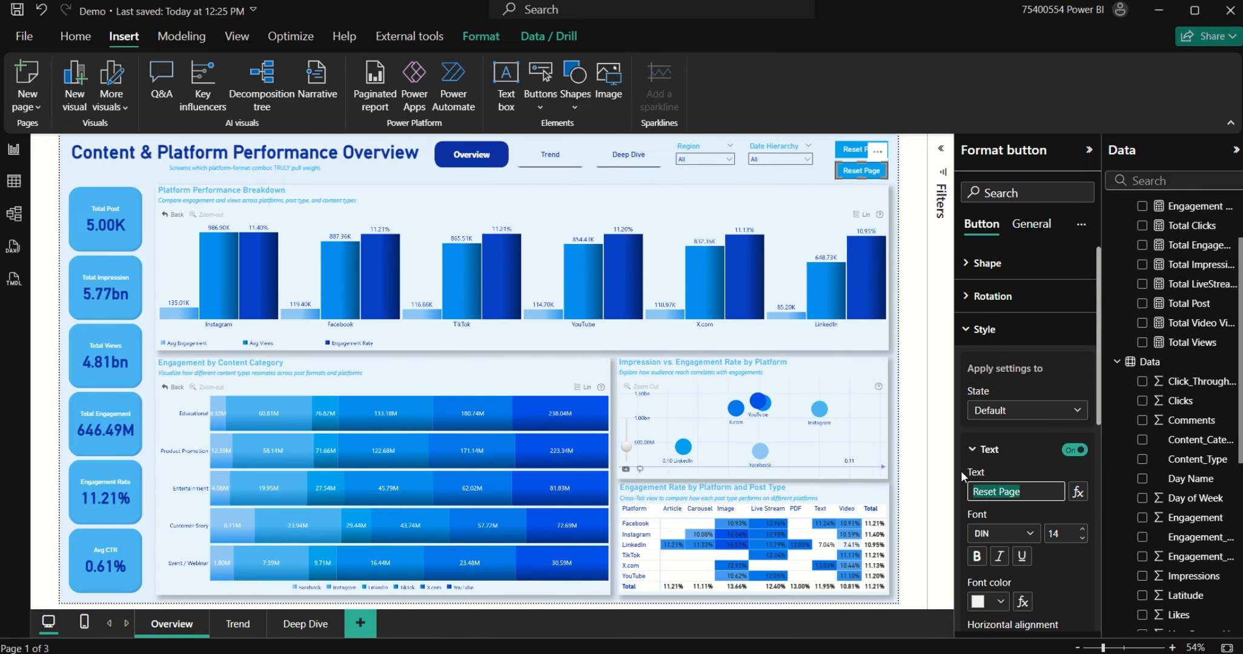
pyautogui.write('See In')
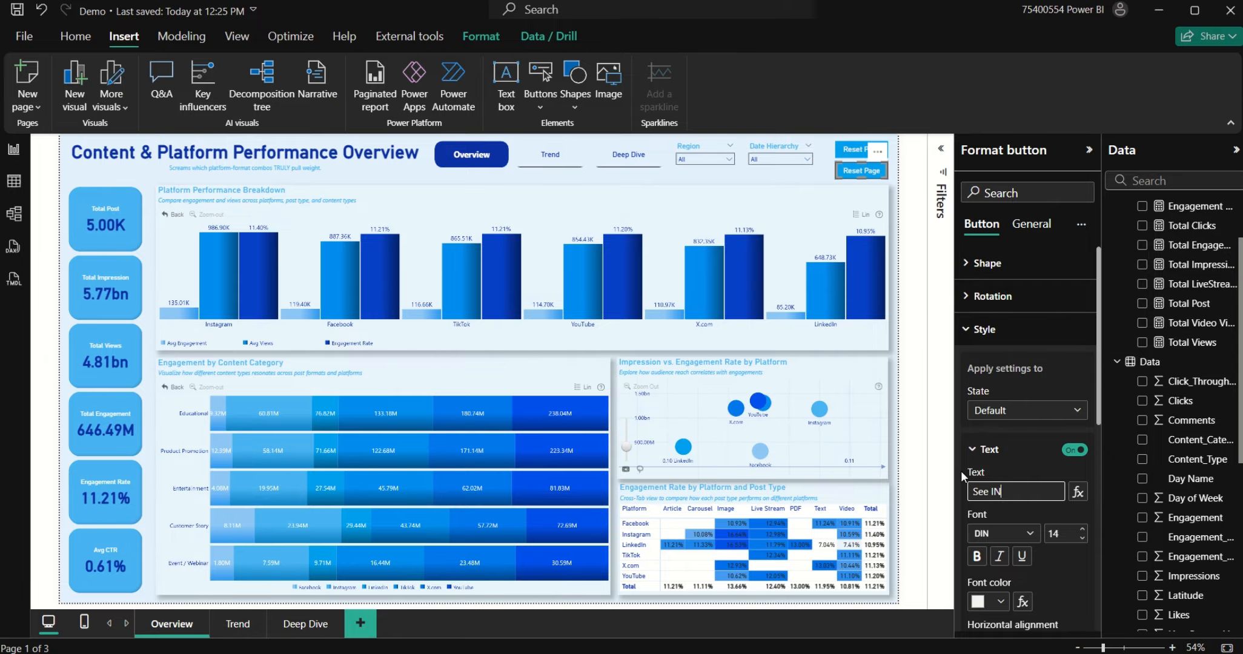
pyautogui.write('fo')
pyautogui.click(745, 184)
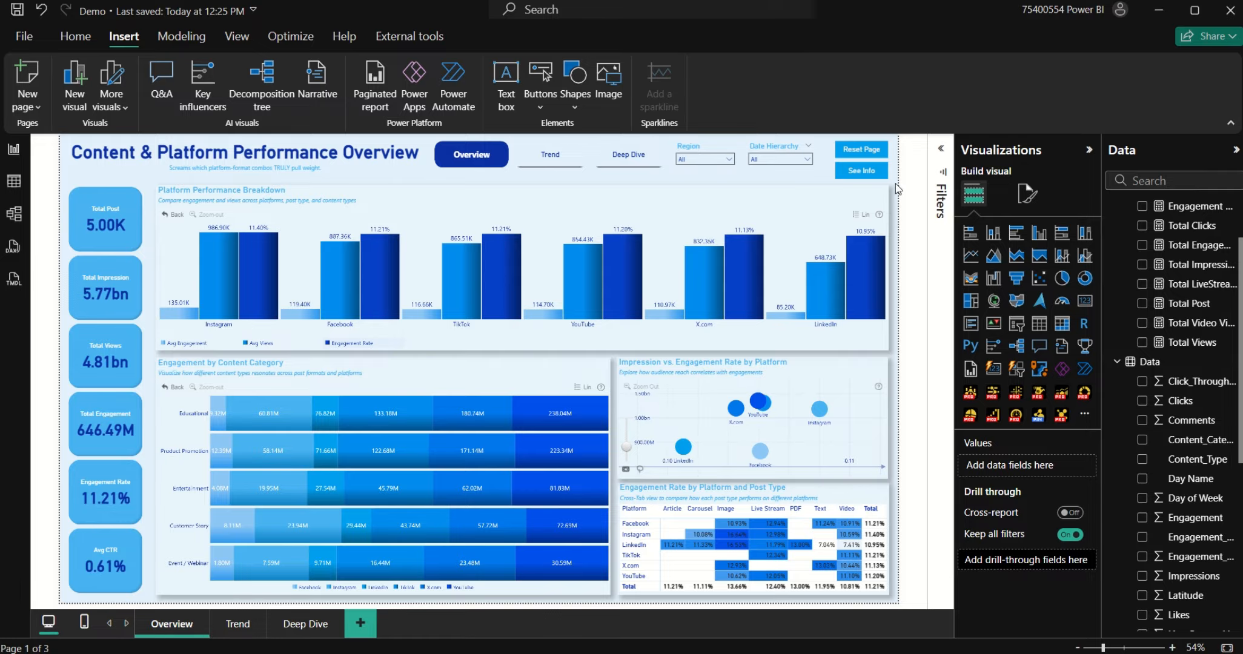
# Step: Copy the Reset Page and See Info buttons to the Trend page and shift its Content Type and Platform slicers slightly left
pyautogui.moveTo(861, 161); pyautogui.dragTo(822, 130)
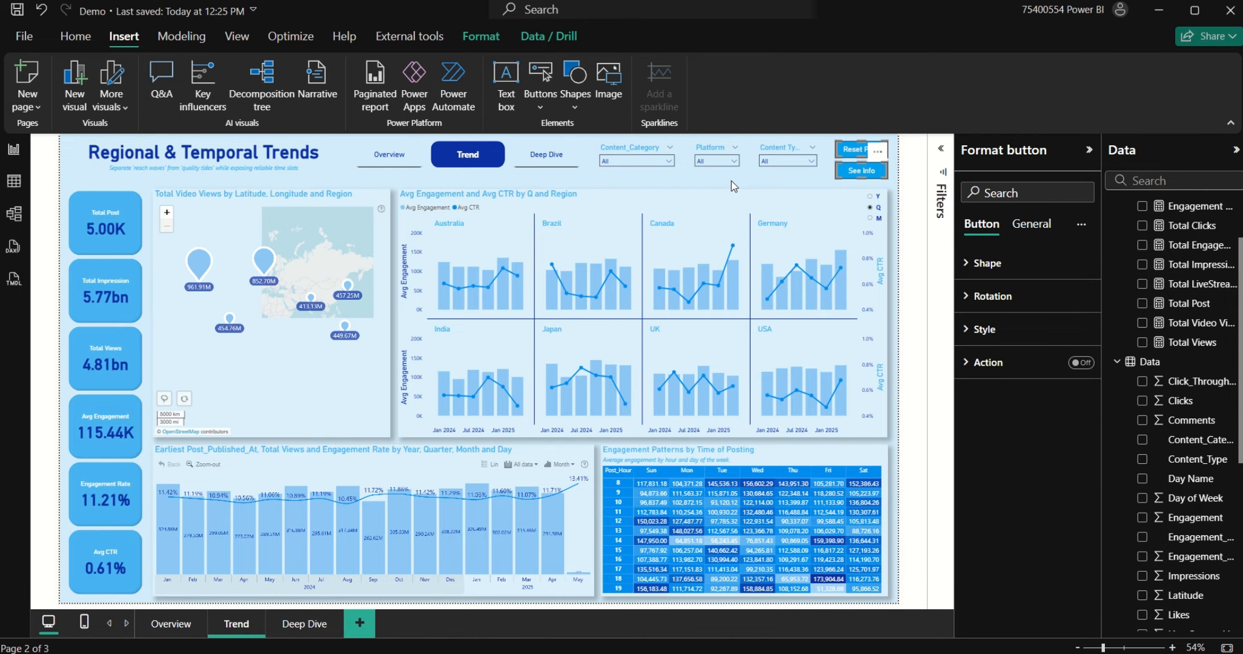
pyautogui.click(755, 160)
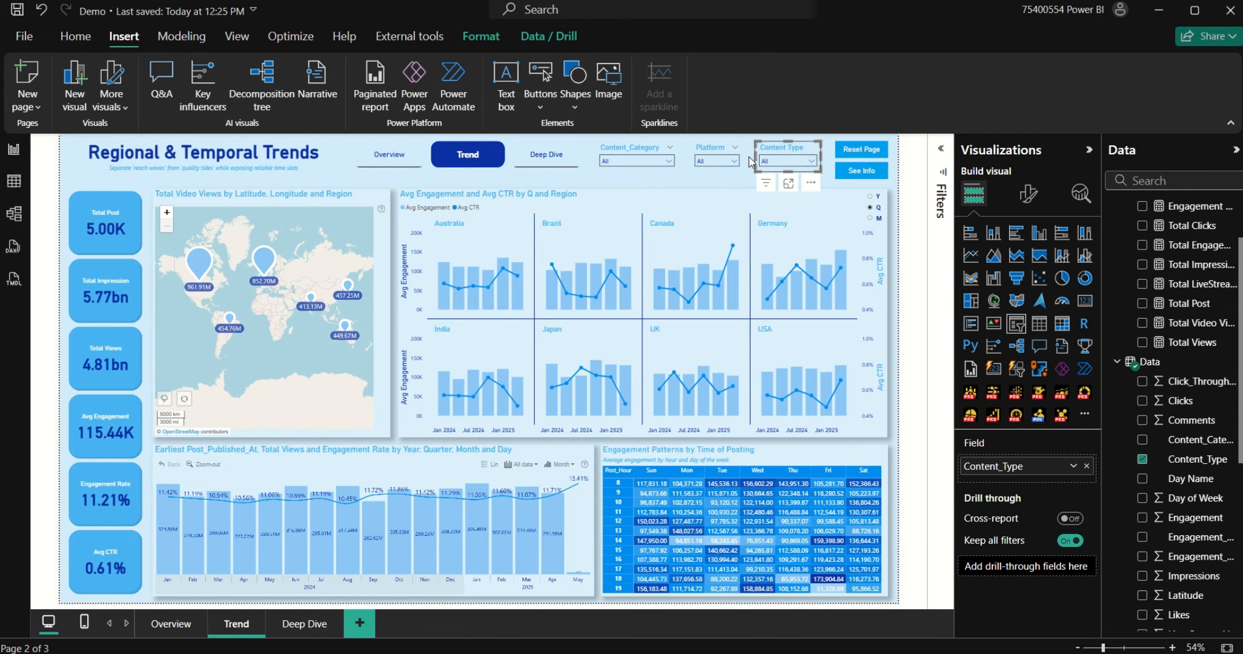
pyautogui.moveTo(753, 156); pyautogui.dragTo(745, 153)
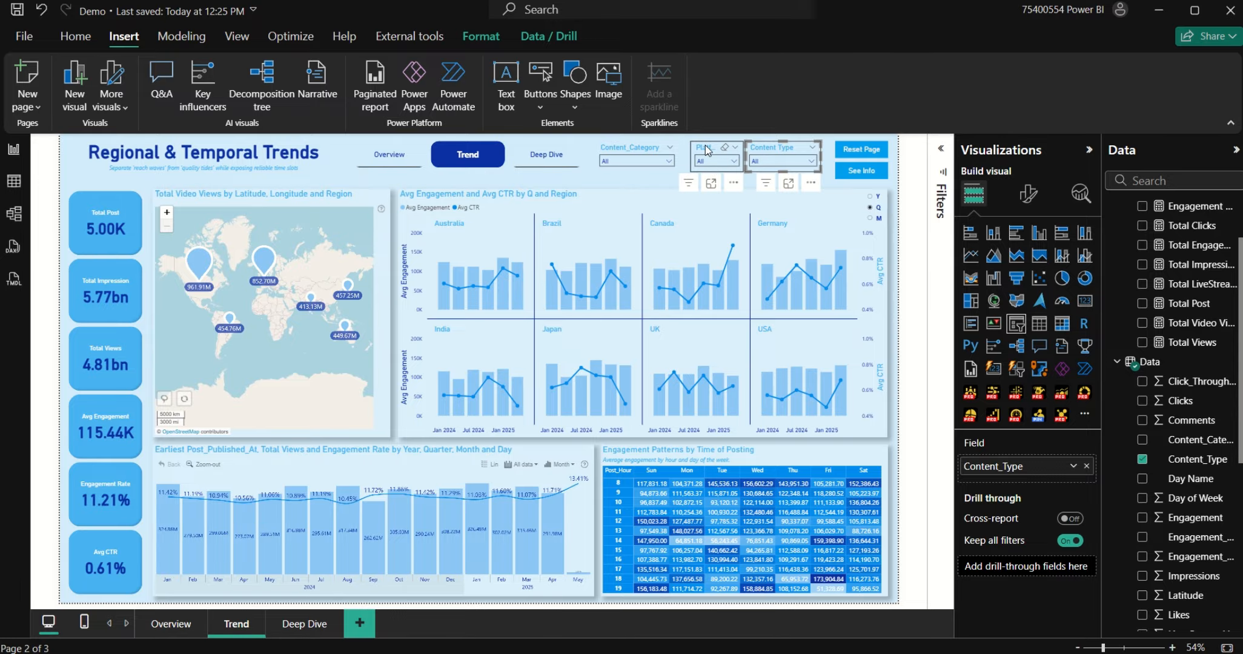
pyautogui.click(705, 146)
pyautogui.press('Left')
pyautogui.press('Left')
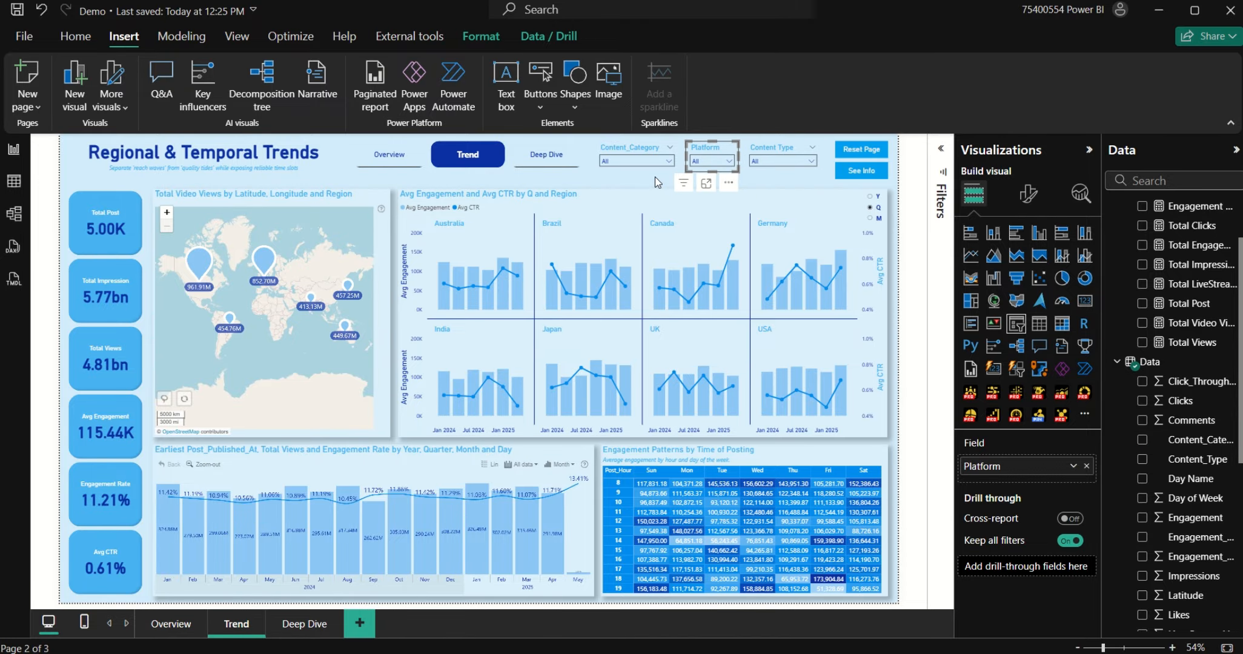
pyautogui.click(755, 177)
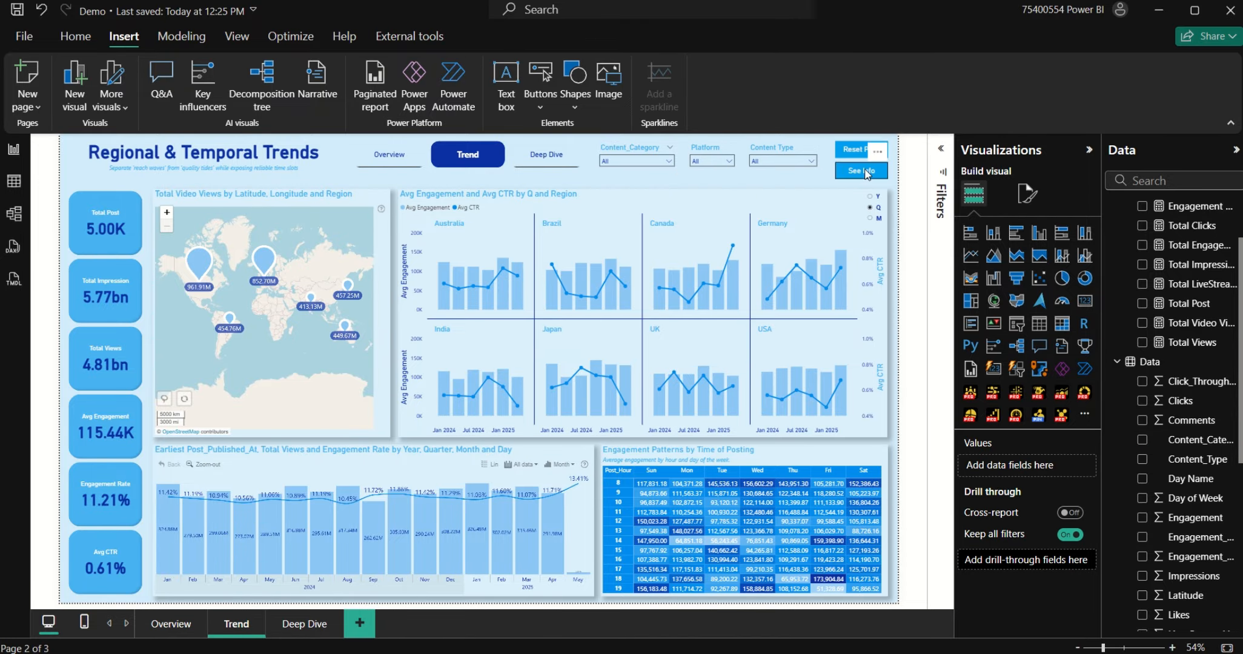
# Step: Paste the Reset Page and See Info buttons into the Deep Dive page header
pyautogui.click(302, 623)
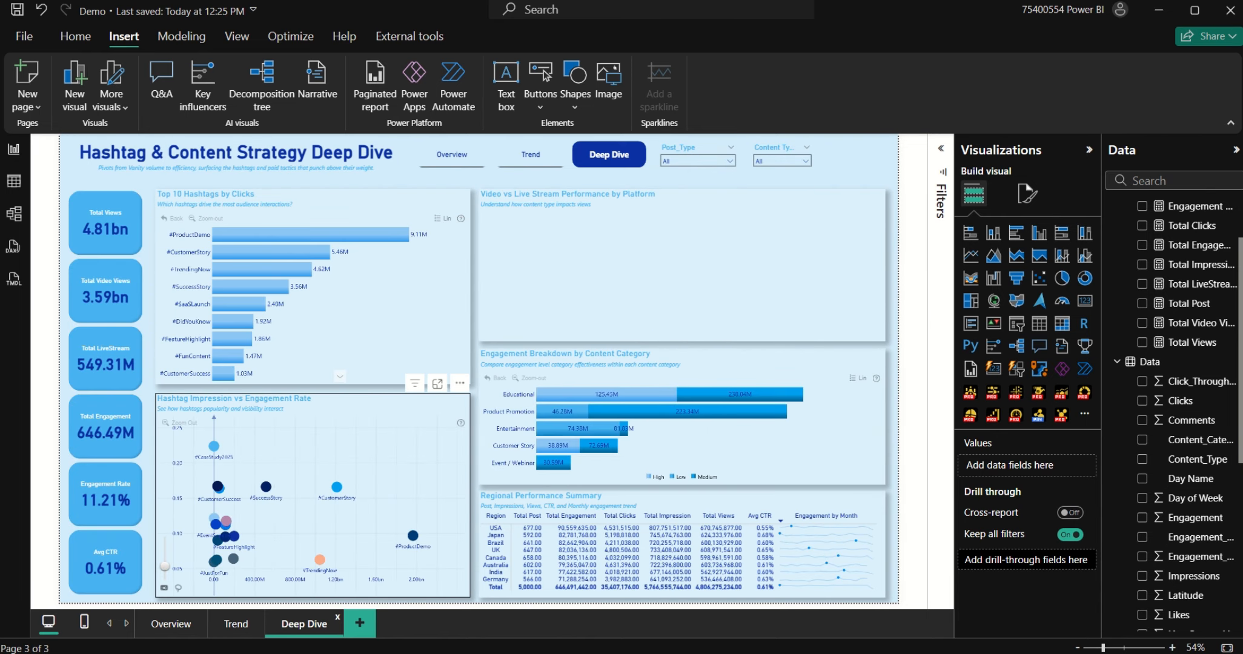
pyautogui.hotkey('ctrl', 'v')
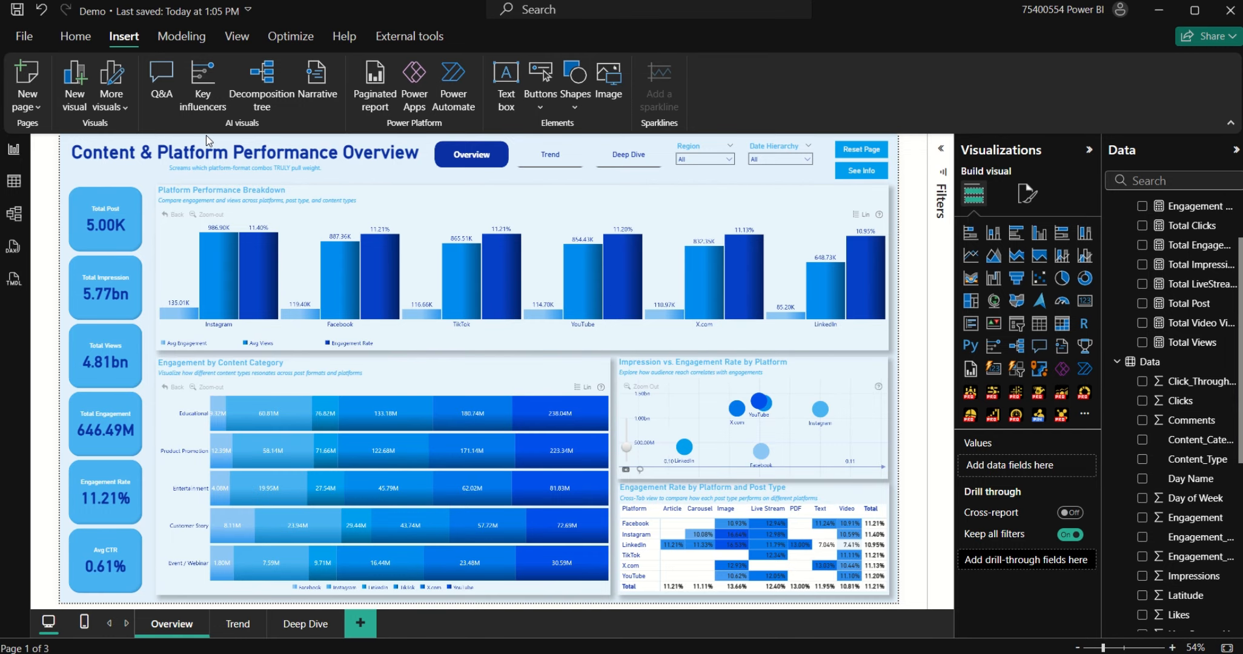
# Step: Insert a rectangle shape on the Overview page and enlarge it to cover the whole canvas
pyautogui.click(579, 107)
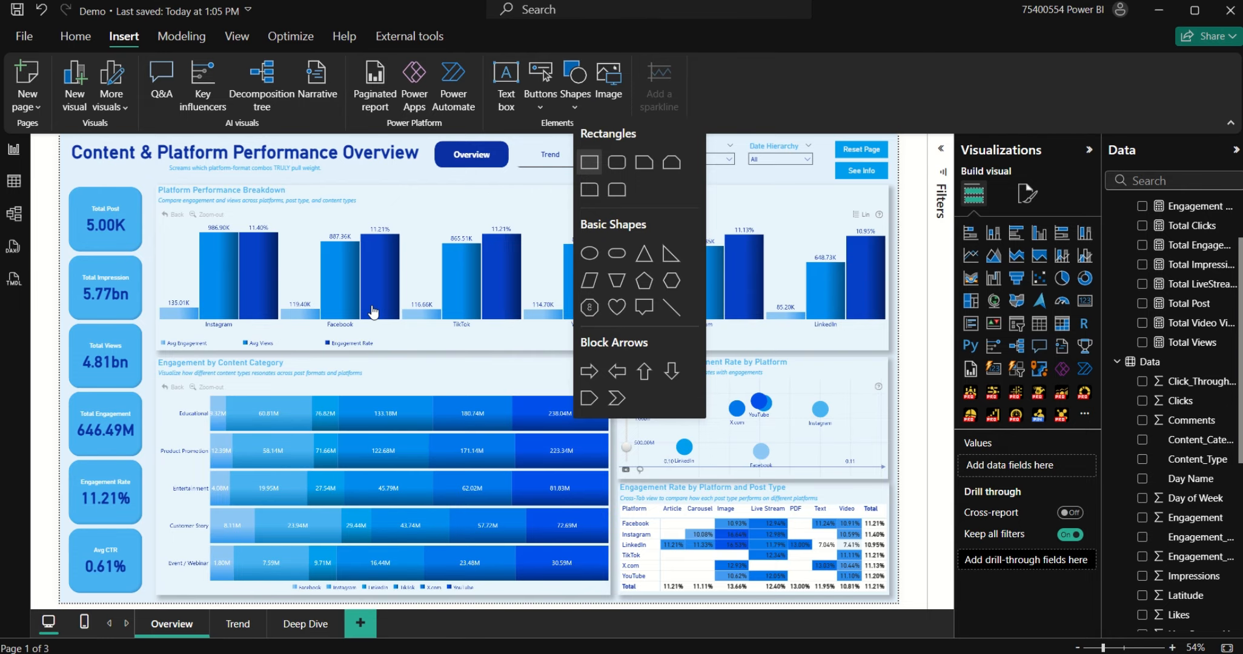
pyautogui.click(587, 164)
pyautogui.moveTo(115, 251); pyautogui.dragTo(69, 200)
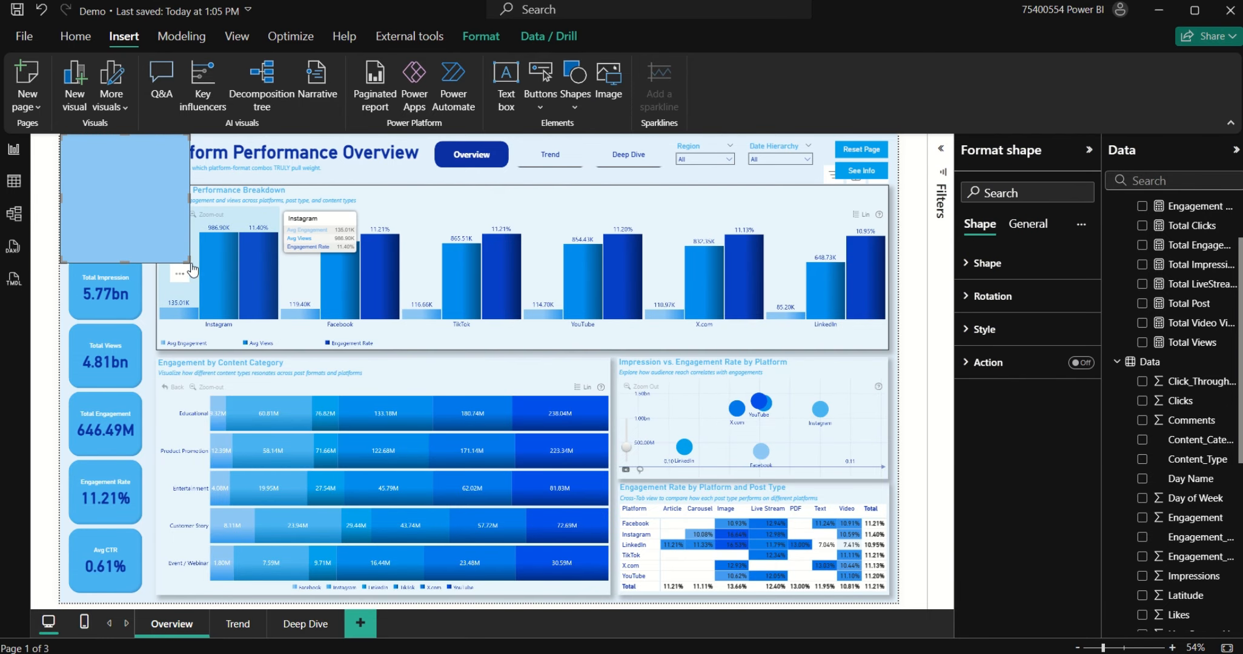
pyautogui.moveTo(149, 233); pyautogui.dragTo(114, 231)
pyautogui.moveTo(188, 260); pyautogui.dragTo(946, 633)
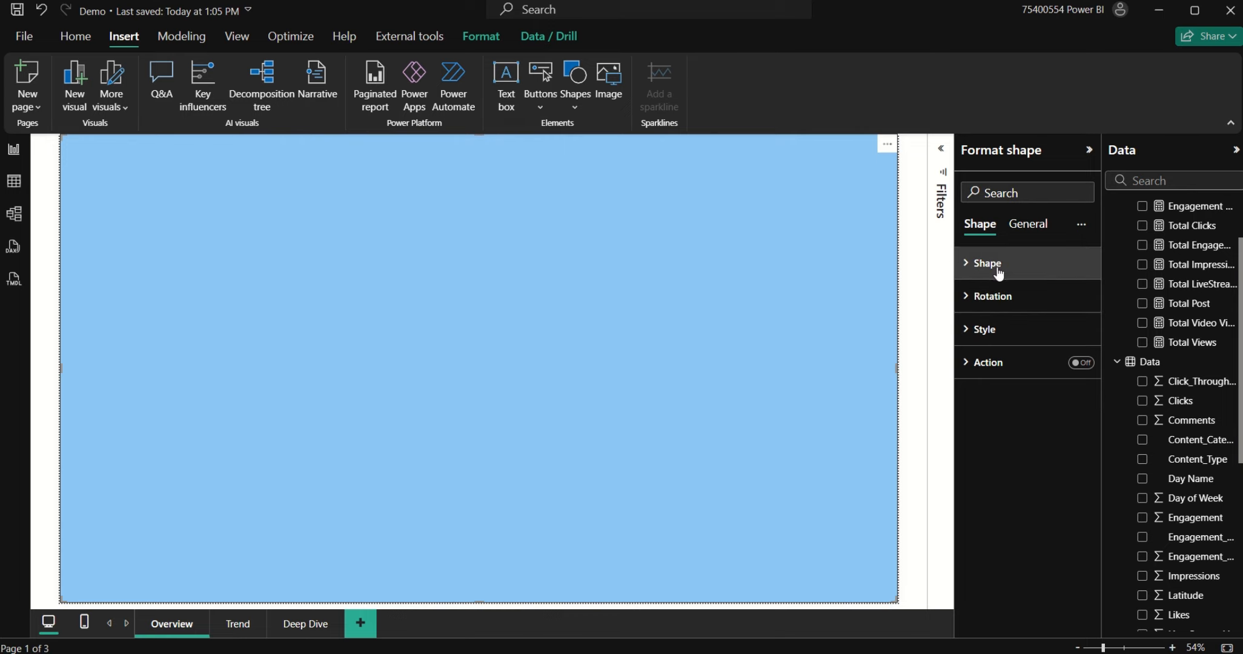
# Step: Set the full-page rectangle's fill transparency to 60% and its fill color to medium blue
pyautogui.click(1029, 229)
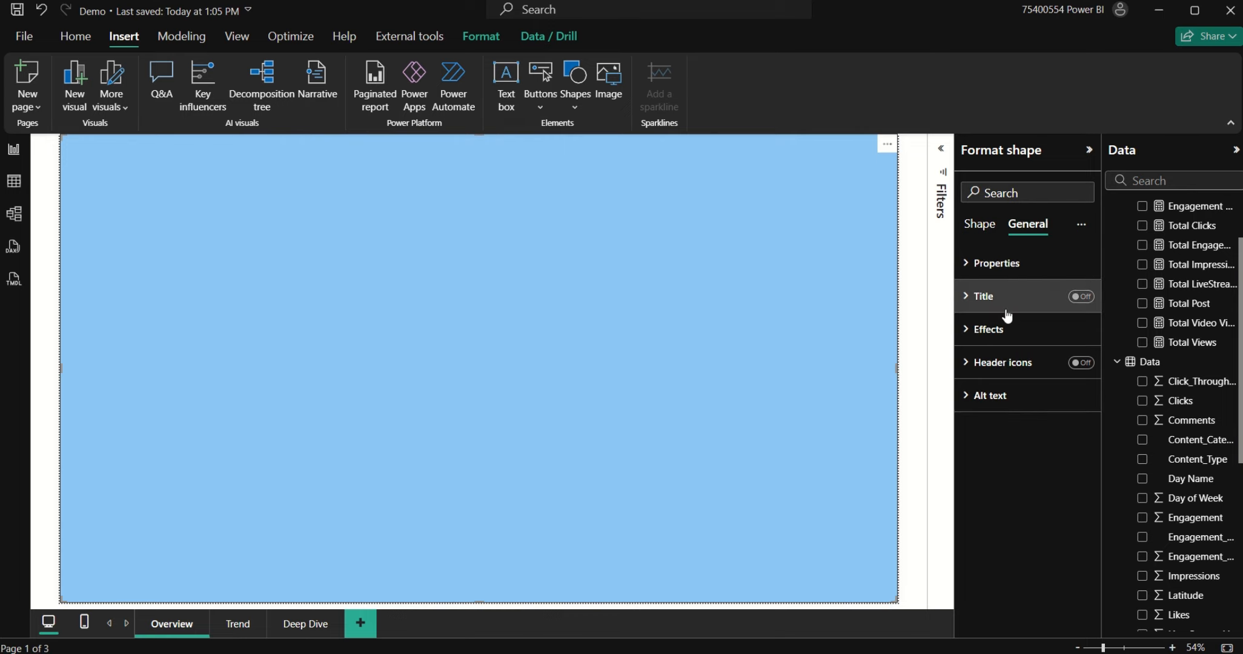
pyautogui.click(978, 225)
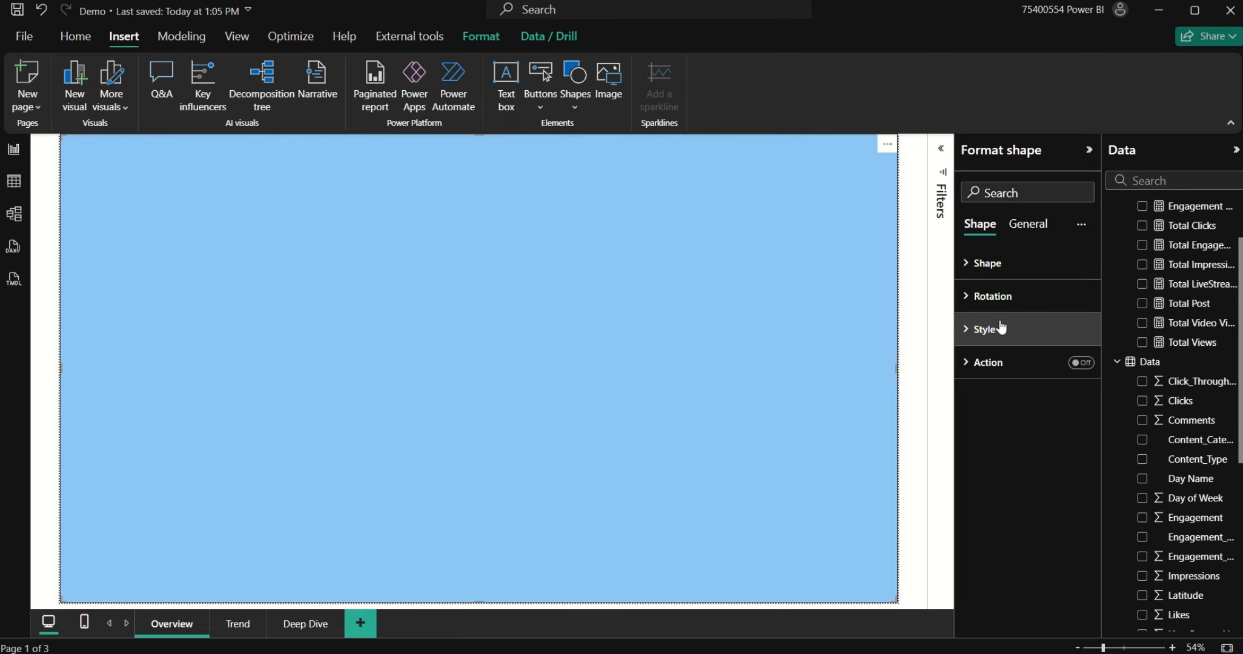
pyautogui.click(1030, 329)
pyautogui.moveTo(1067, 462); pyautogui.dragTo(1057, 463)
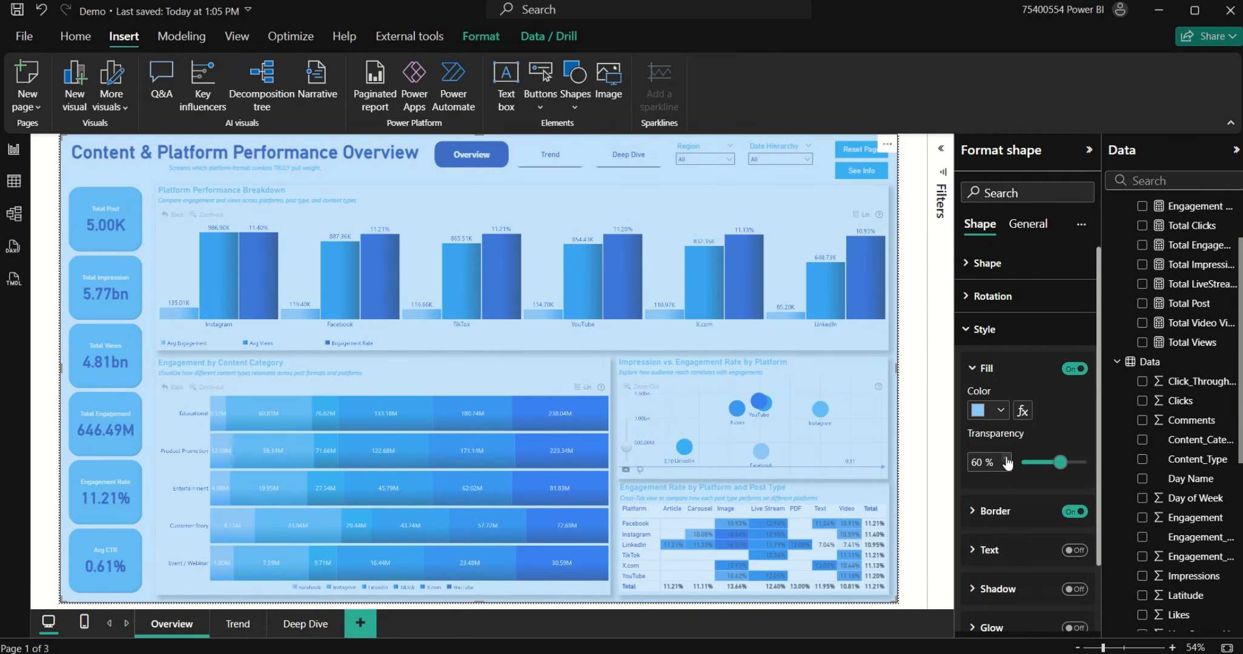
pyautogui.click(999, 411)
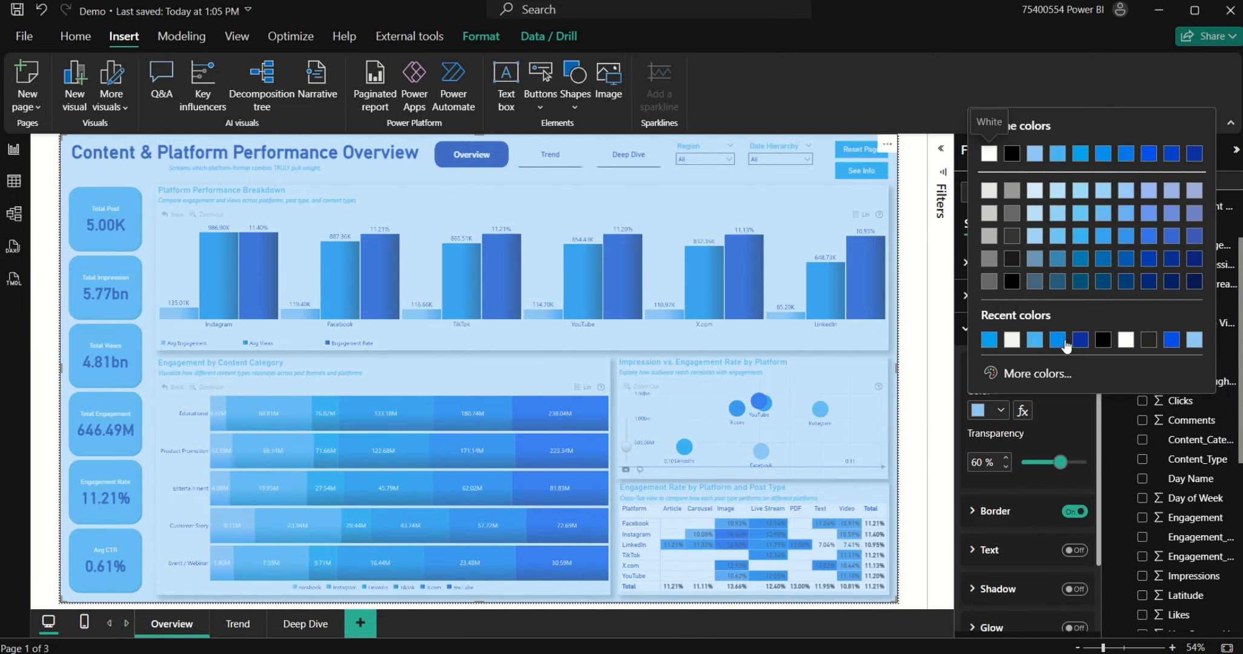
pyautogui.click(1066, 345)
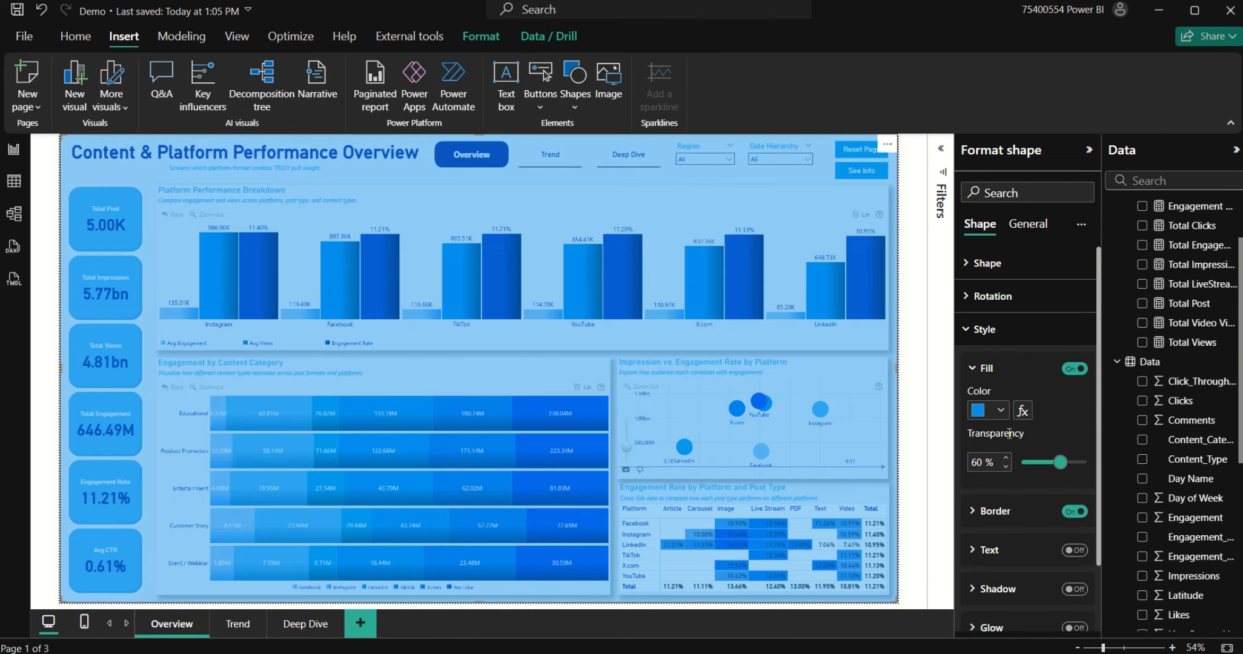
# Step: Try a black fill at 79% and 50% transparency on the full-page rectangle, followed by dark blue at 50%
pyautogui.click(999, 412)
pyautogui.click(1102, 341)
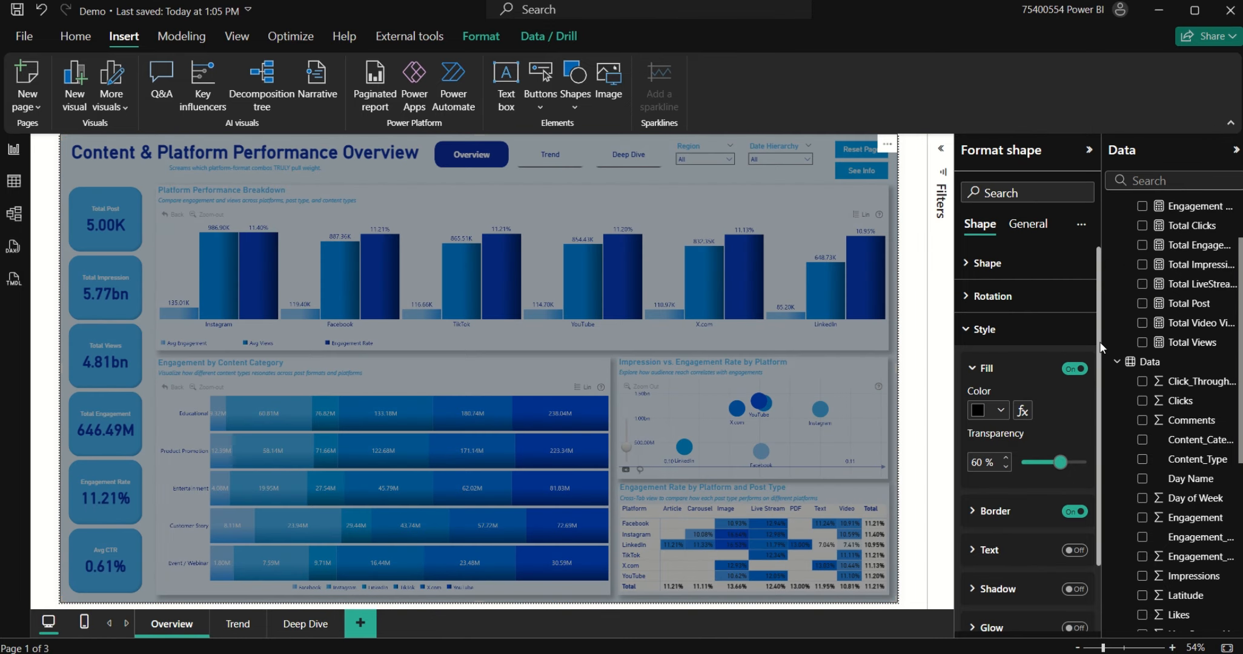
pyautogui.click(1074, 463)
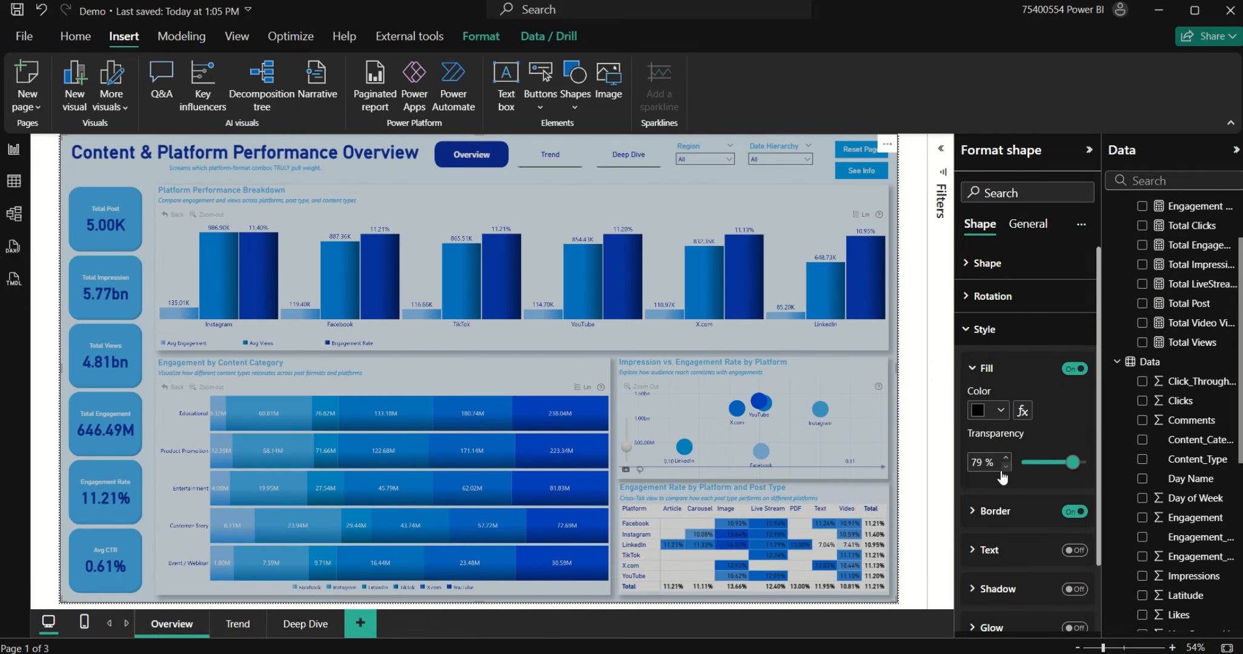
pyautogui.click(1054, 464)
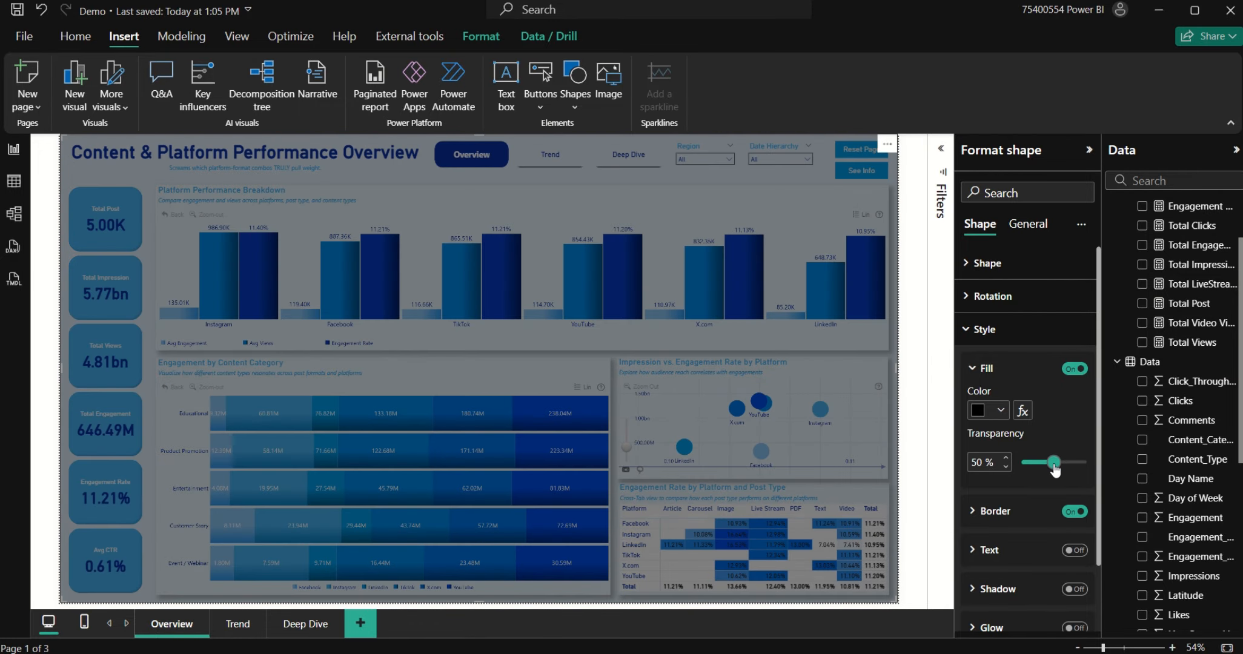
pyautogui.click(993, 411)
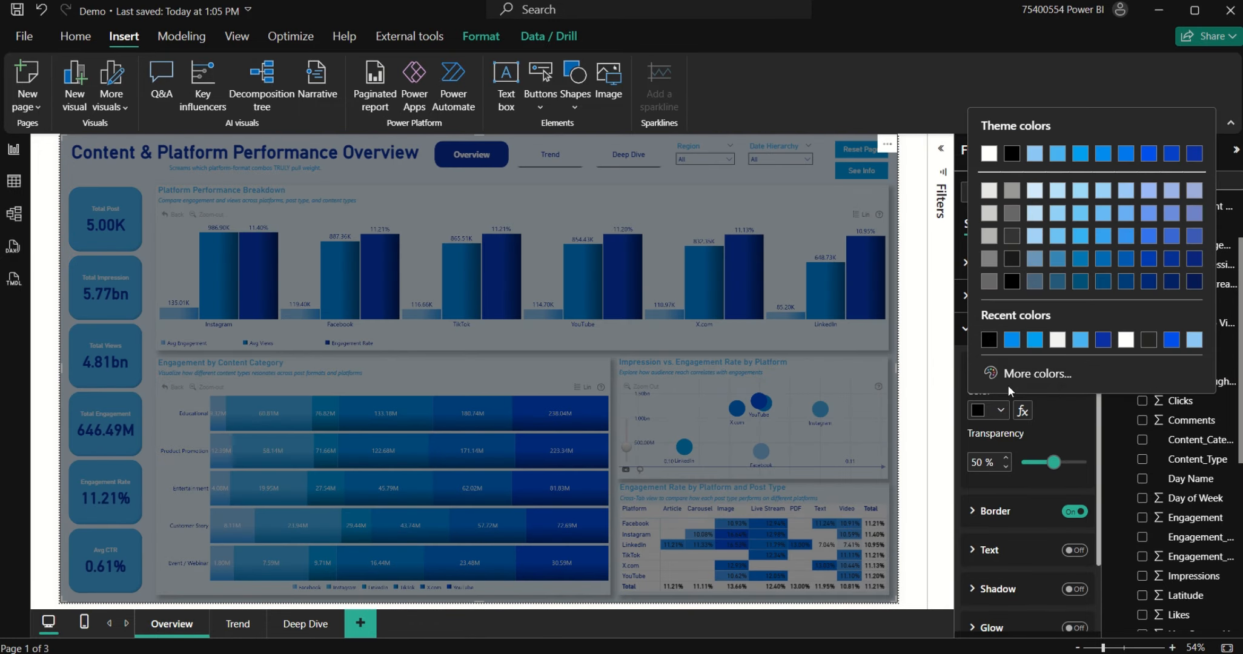
pyautogui.click(1103, 341)
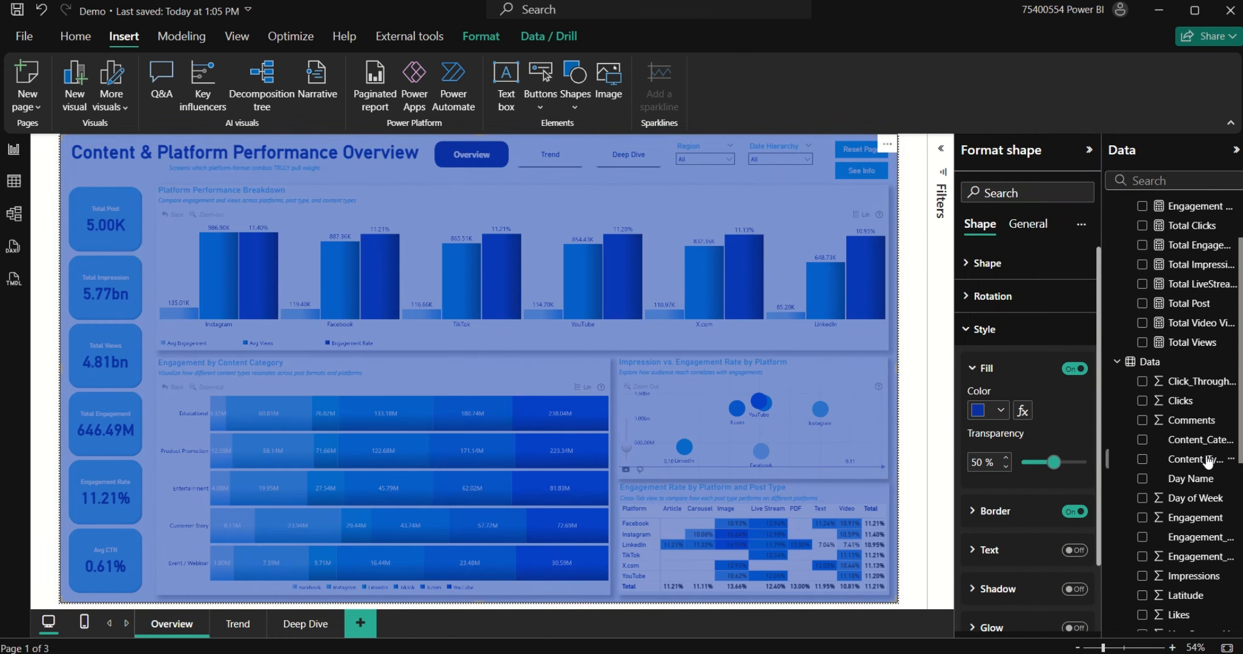
# Step: Set the full-page rectangle's fill to medium blue with 70% transparency
pyautogui.click(1006, 410)
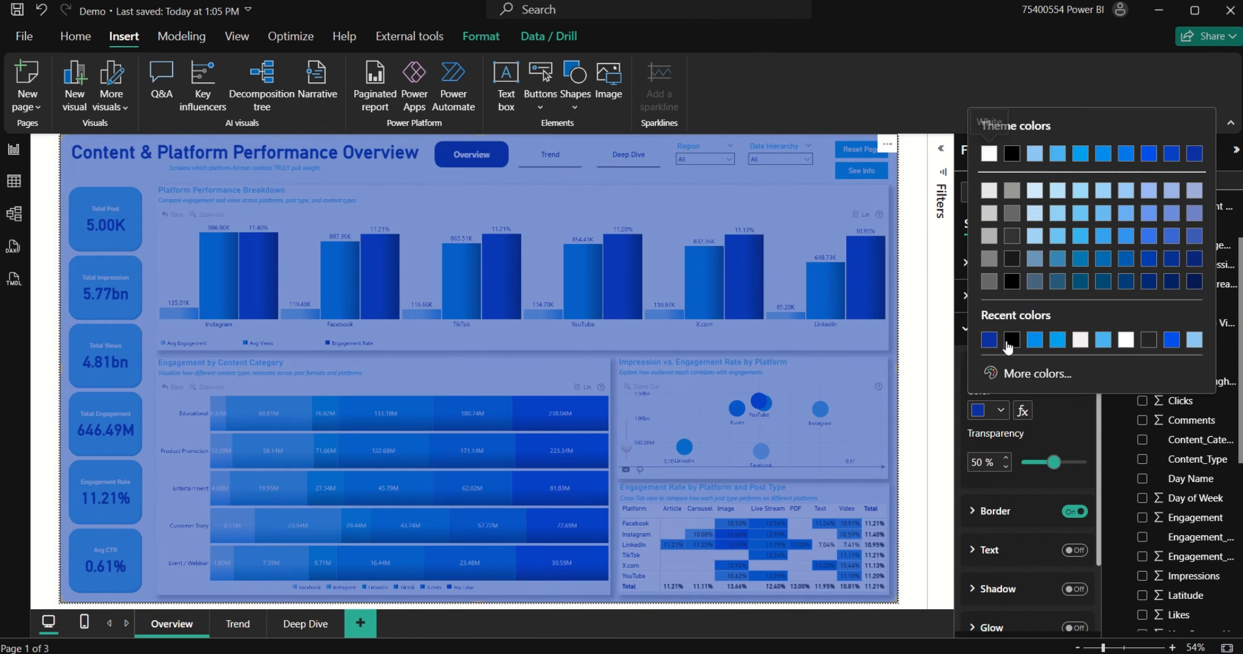
pyautogui.click(1037, 342)
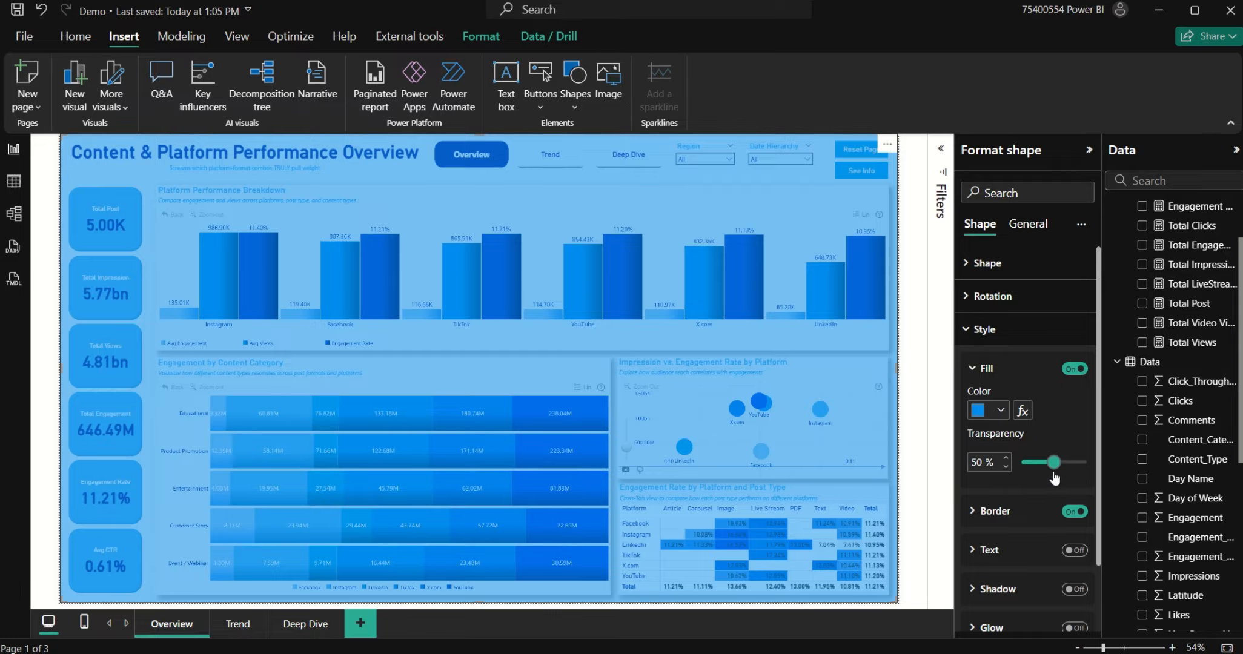
pyautogui.moveTo(1054, 463); pyautogui.dragTo(1063, 465)
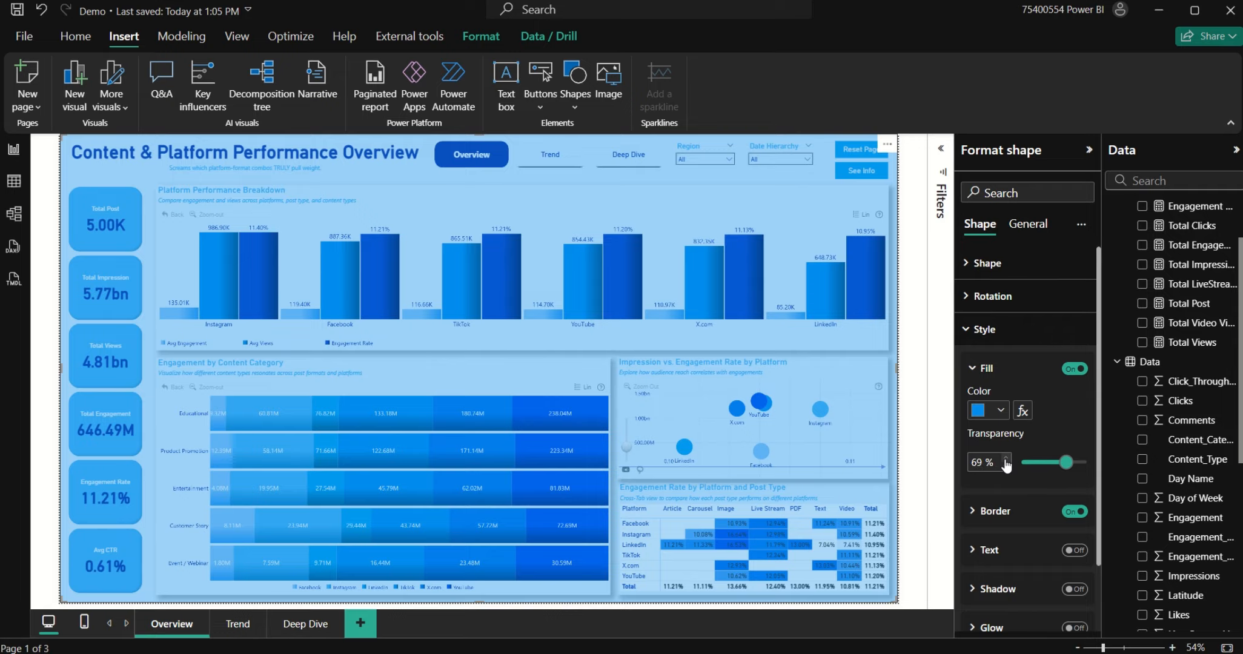
pyautogui.click(1005, 460)
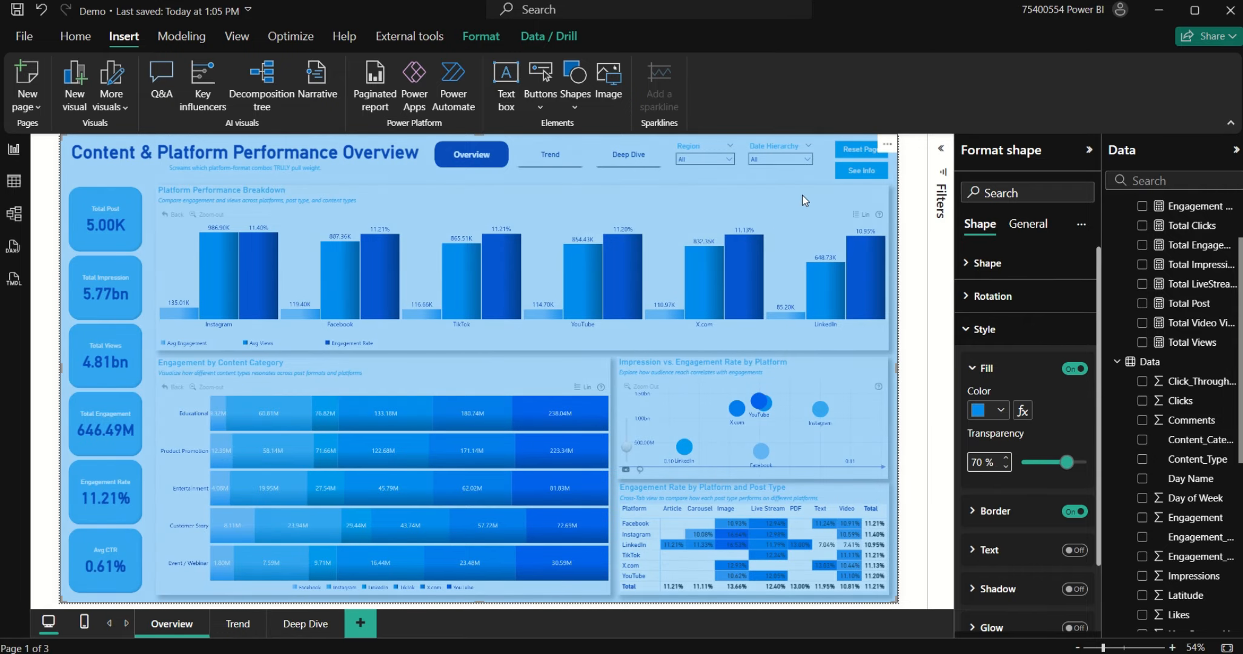
# Step: Show the list of page objects and rename the full-page rectangle to bg1
pyautogui.click(237, 44)
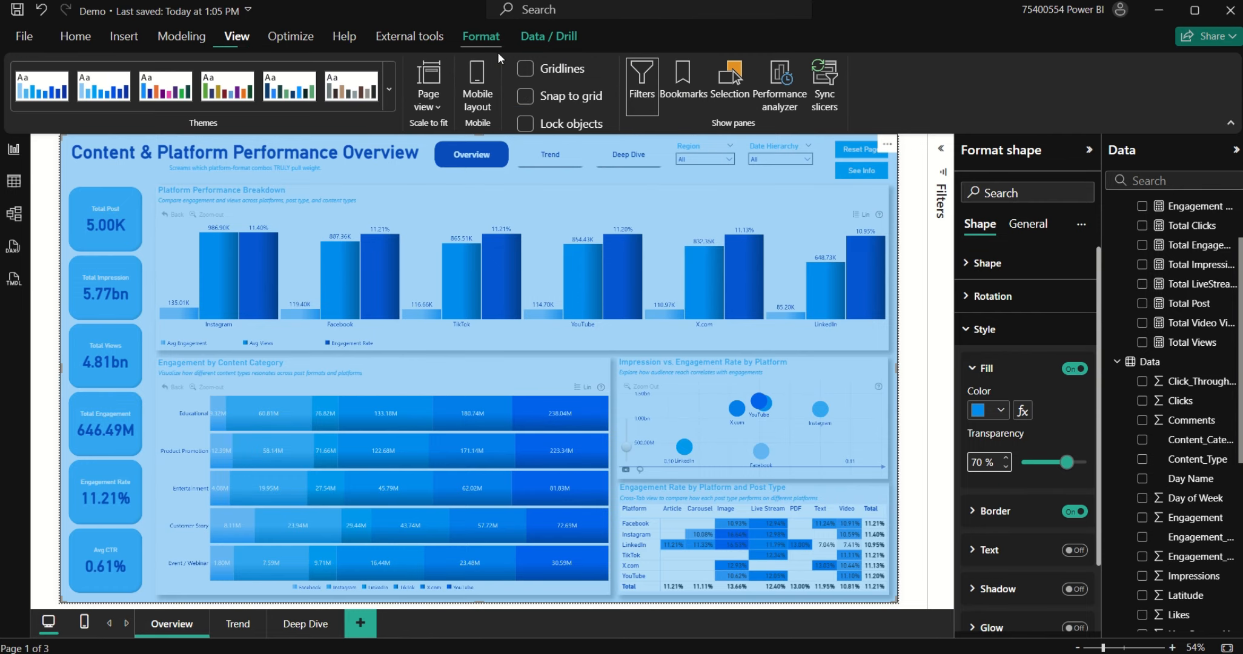
pyautogui.click(729, 109)
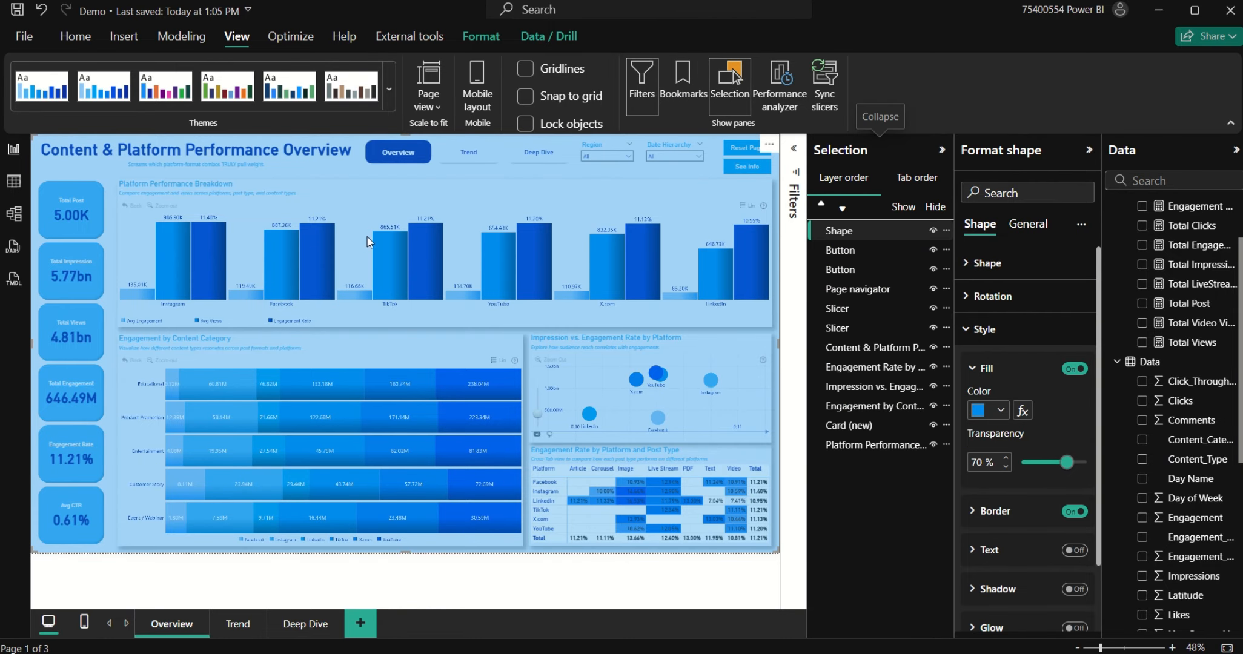
pyautogui.doubleClick(834, 232)
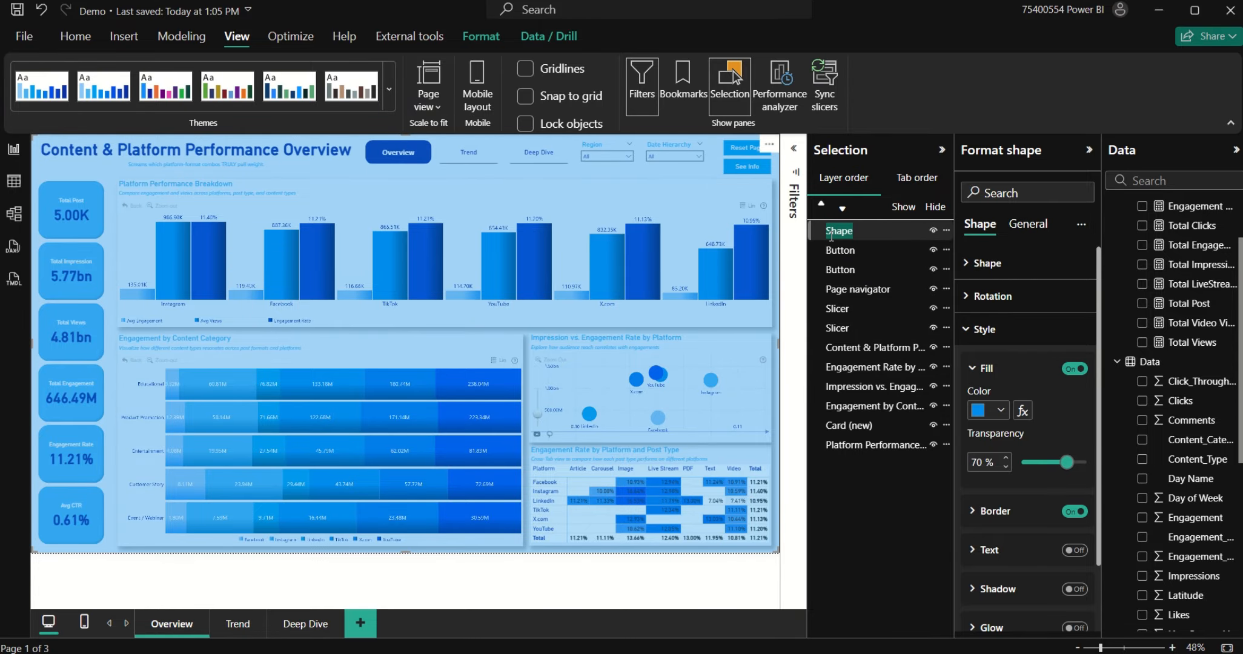
pyautogui.write('bg1')
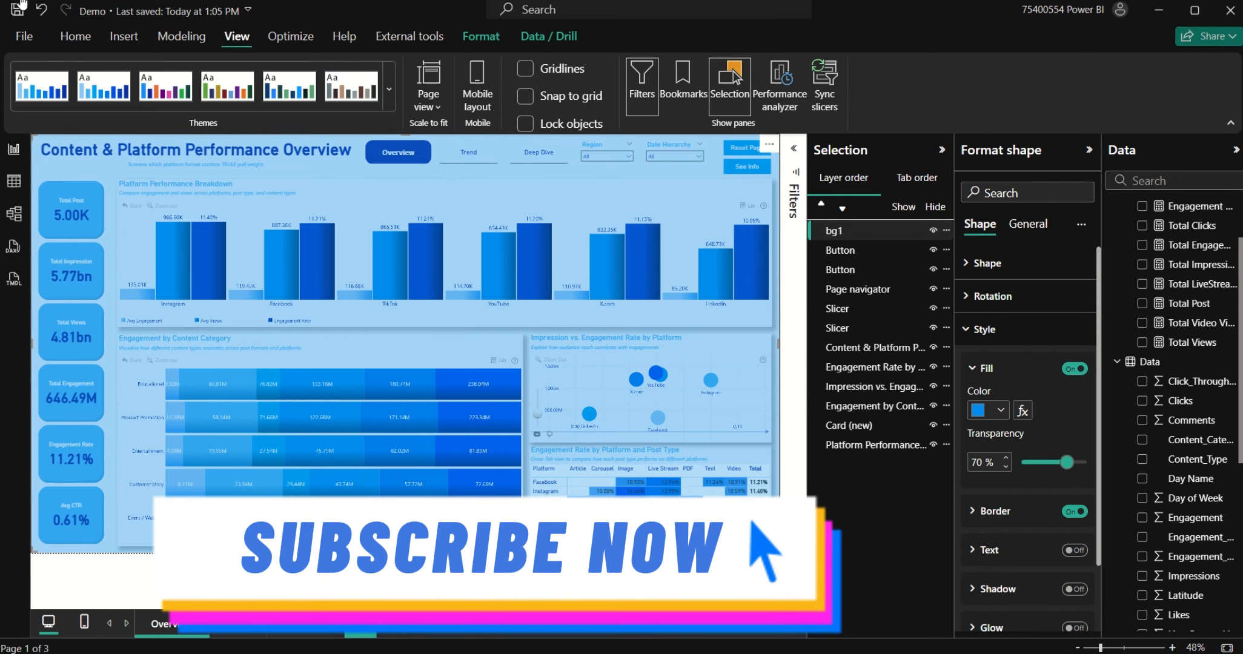
# Step: Insert a speech bubble shape, reduce its height, and widen it over the Platform Performance Breakdown chart
pyautogui.click(123, 36)
pyautogui.click(573, 111)
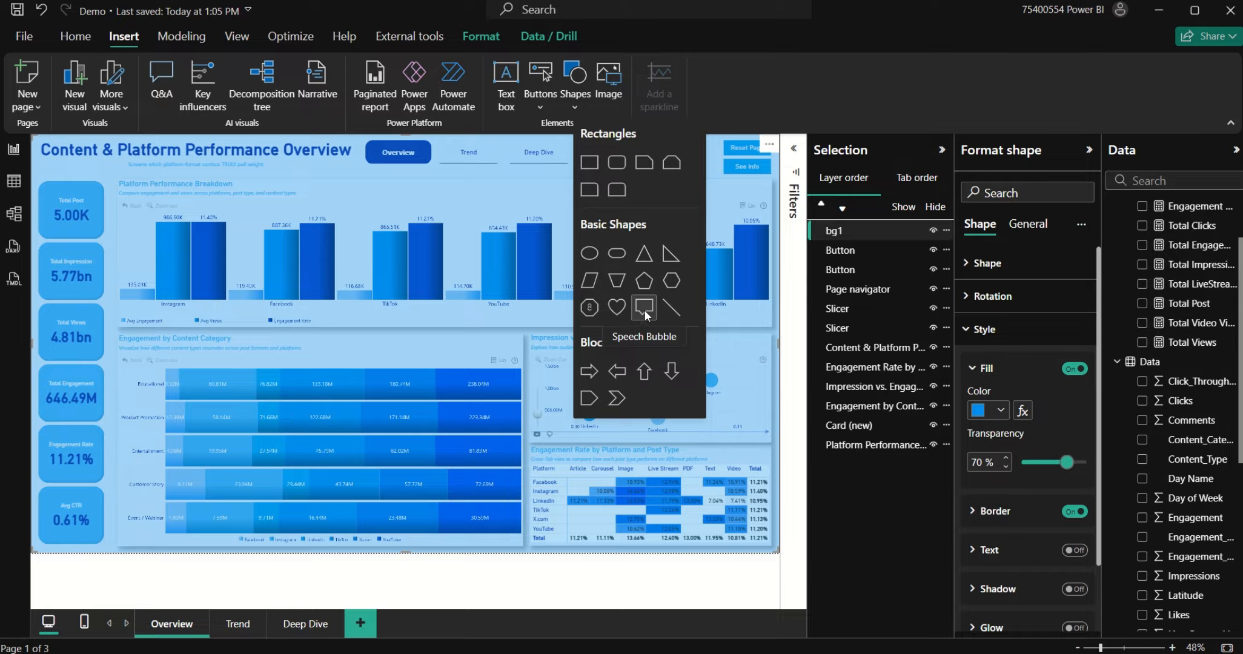
pyautogui.click(644, 309)
pyautogui.moveTo(119, 228); pyautogui.dragTo(185, 263)
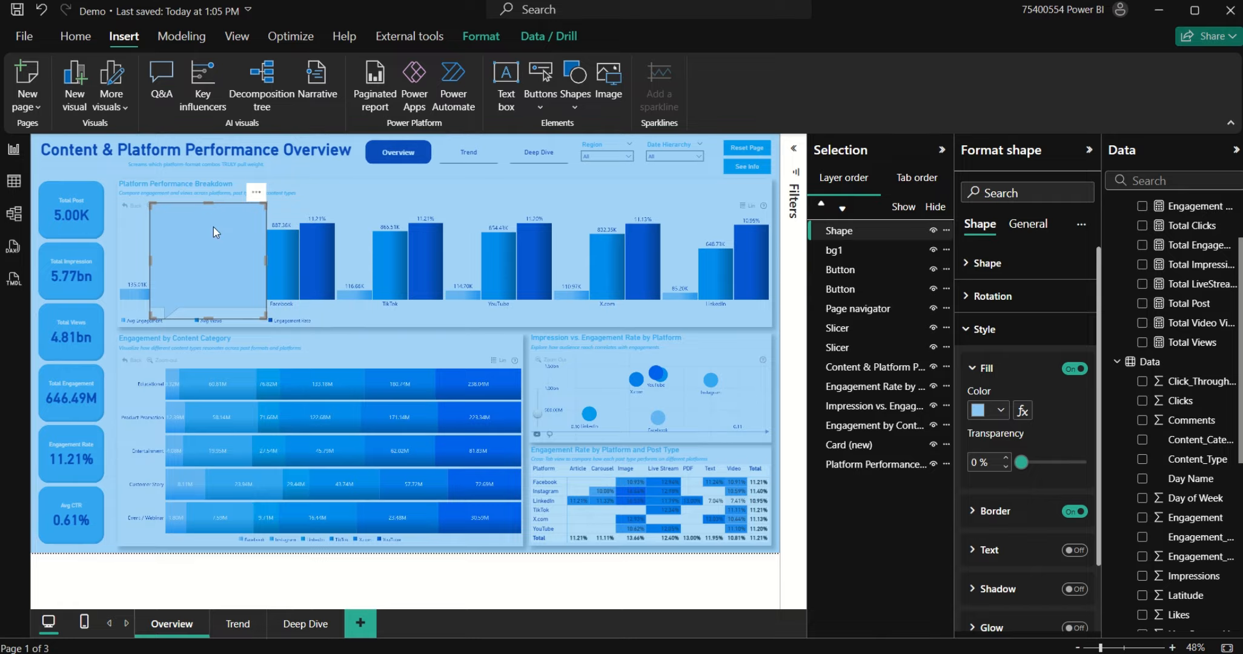
pyautogui.moveTo(209, 203); pyautogui.dragTo(454, 266)
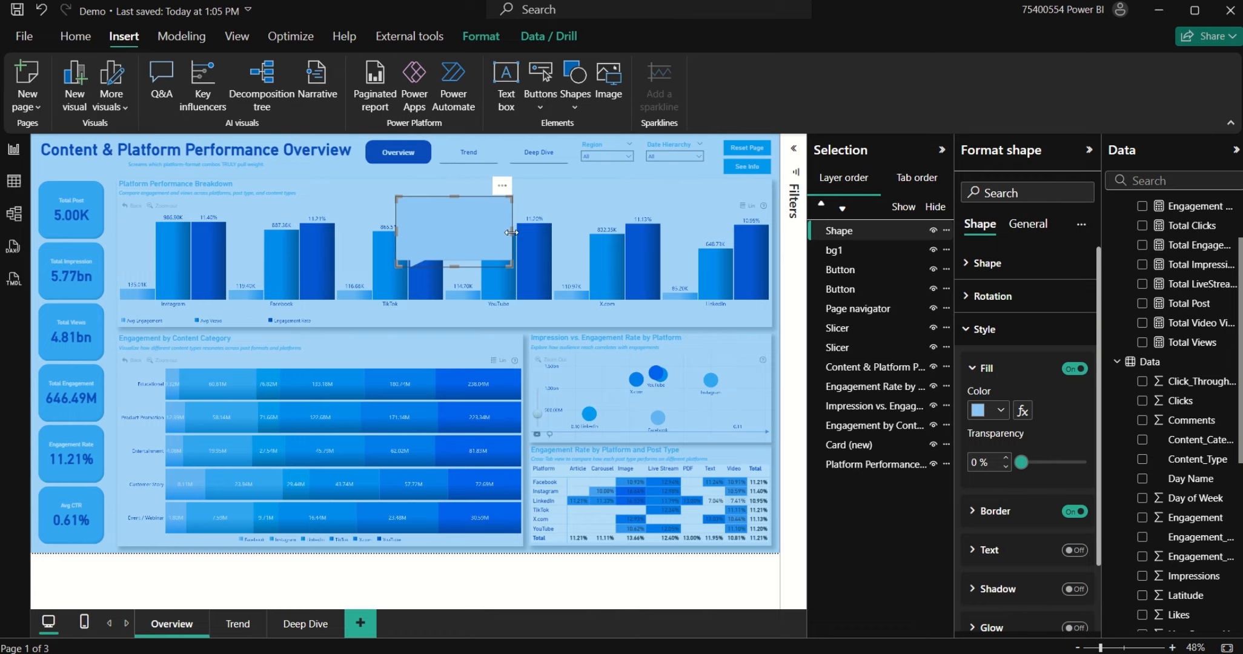
pyautogui.moveTo(510, 233); pyautogui.dragTo(593, 233)
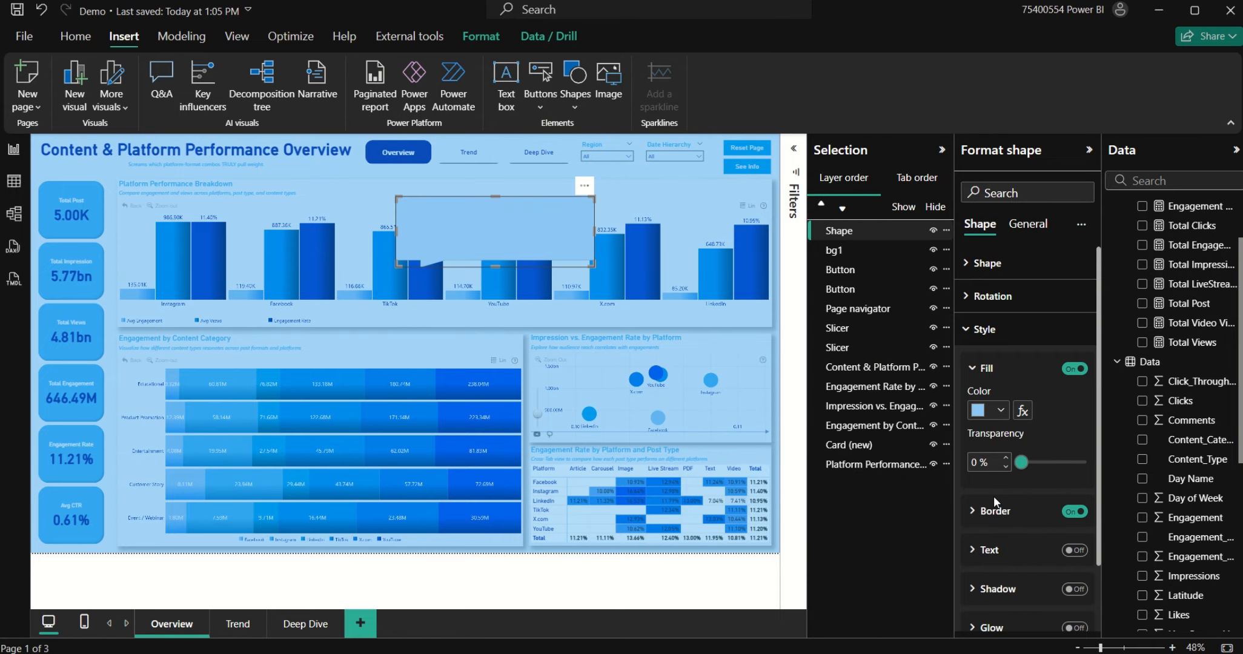
# Step: Turn off the speech bubble's border and fill it bright sky blue after trying dark blue, off-white and royal blue
pyautogui.click(1072, 513)
pyautogui.click(1000, 410)
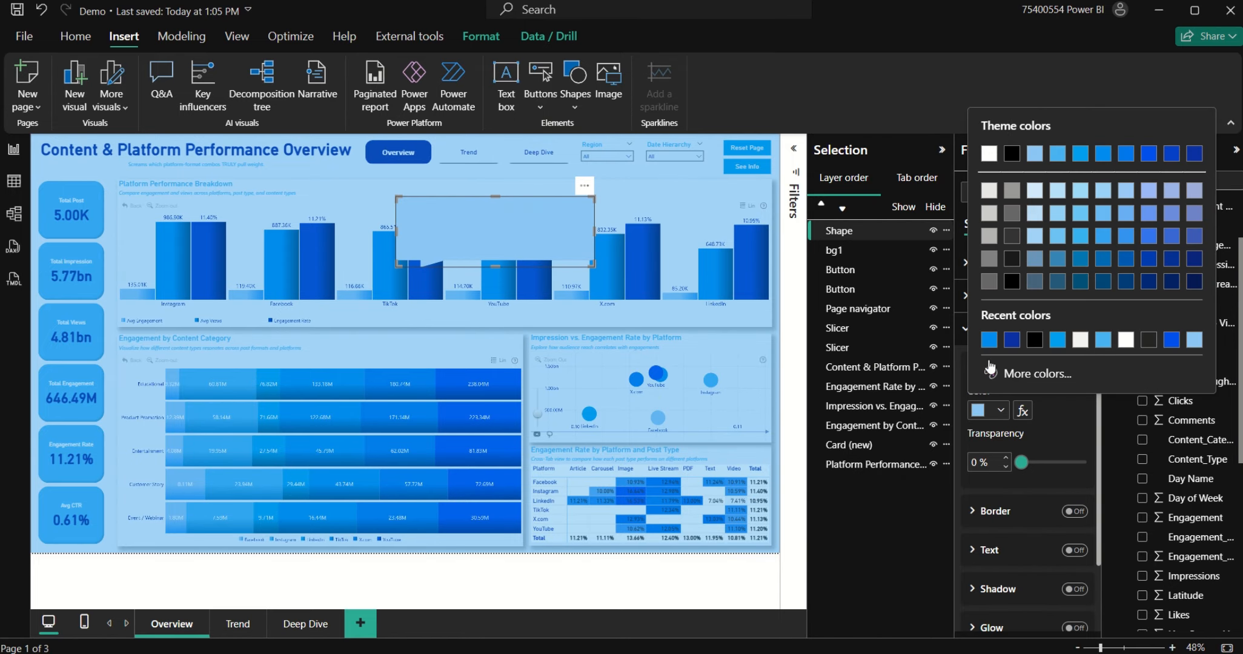
pyautogui.click(1010, 342)
pyautogui.click(1001, 410)
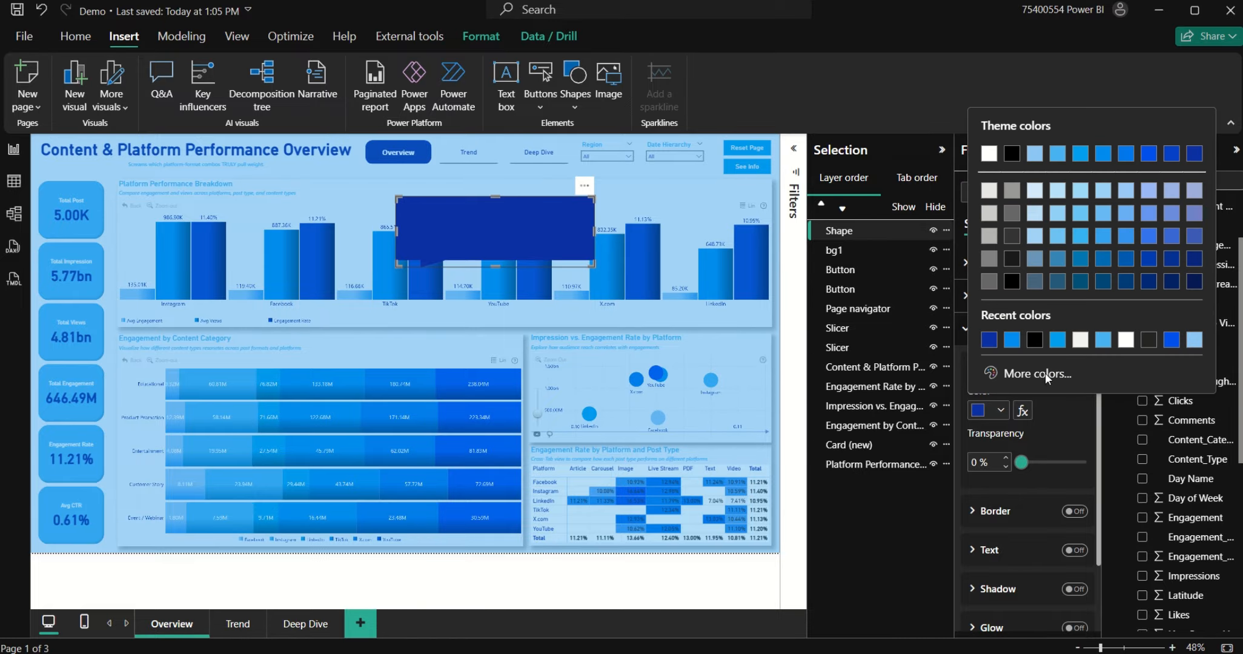
pyautogui.click(987, 141)
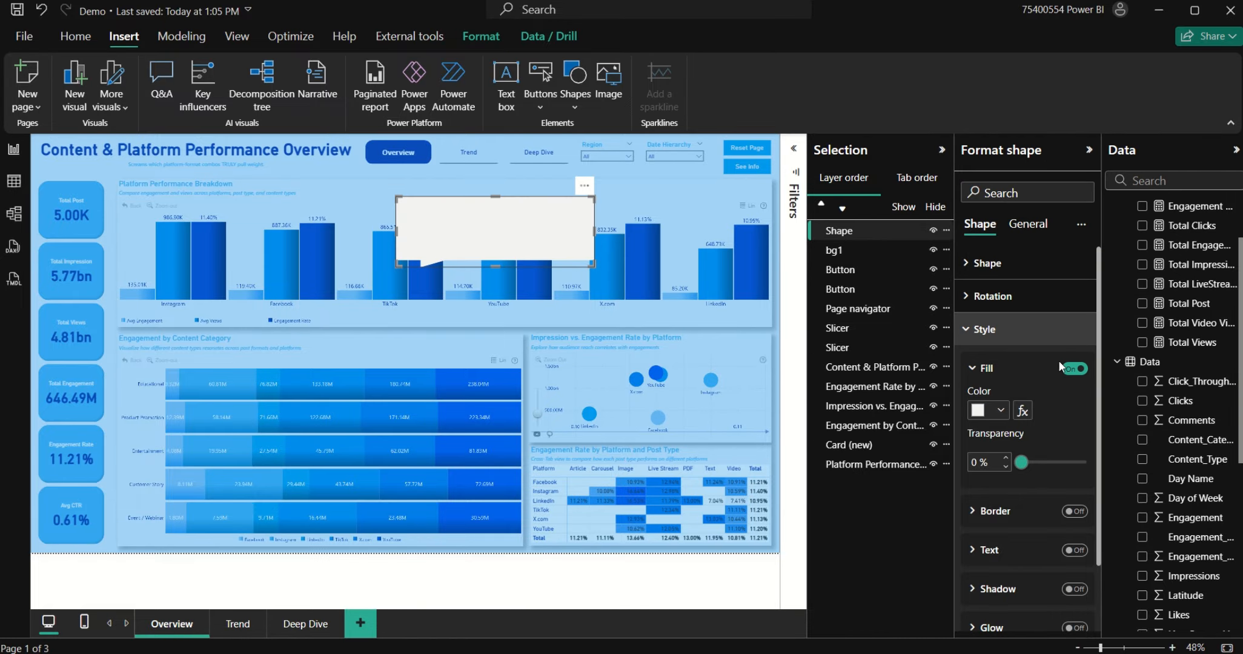
pyautogui.click(1001, 410)
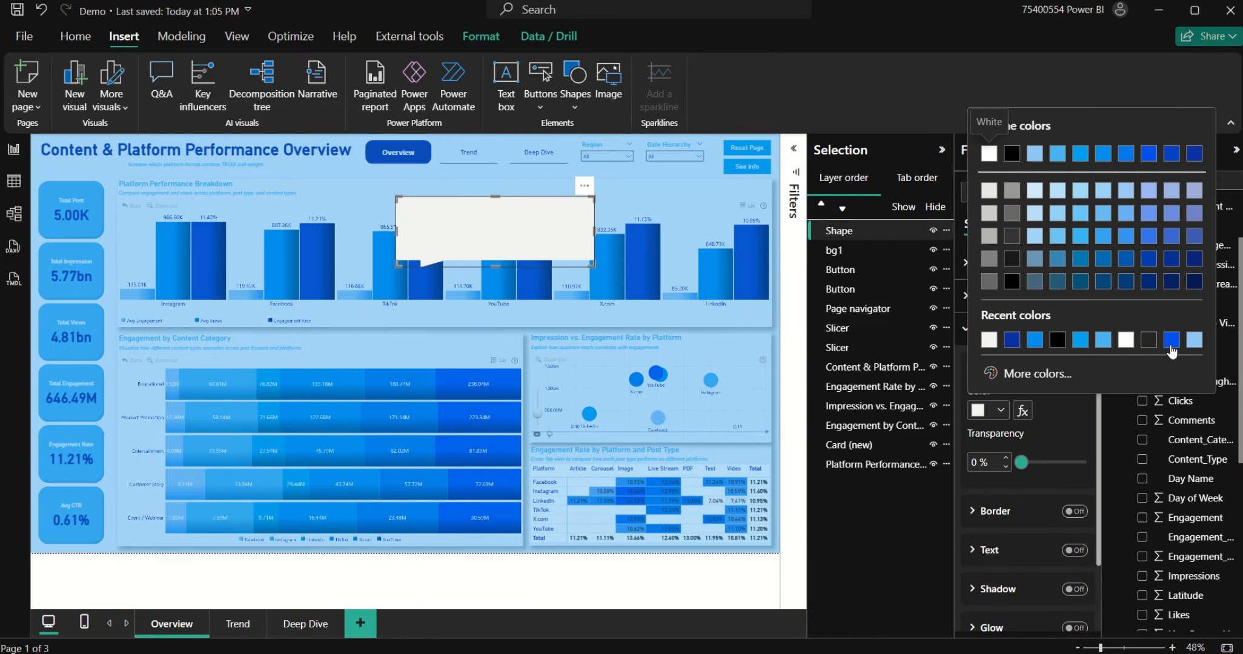
pyautogui.click(1172, 340)
pyautogui.click(1000, 410)
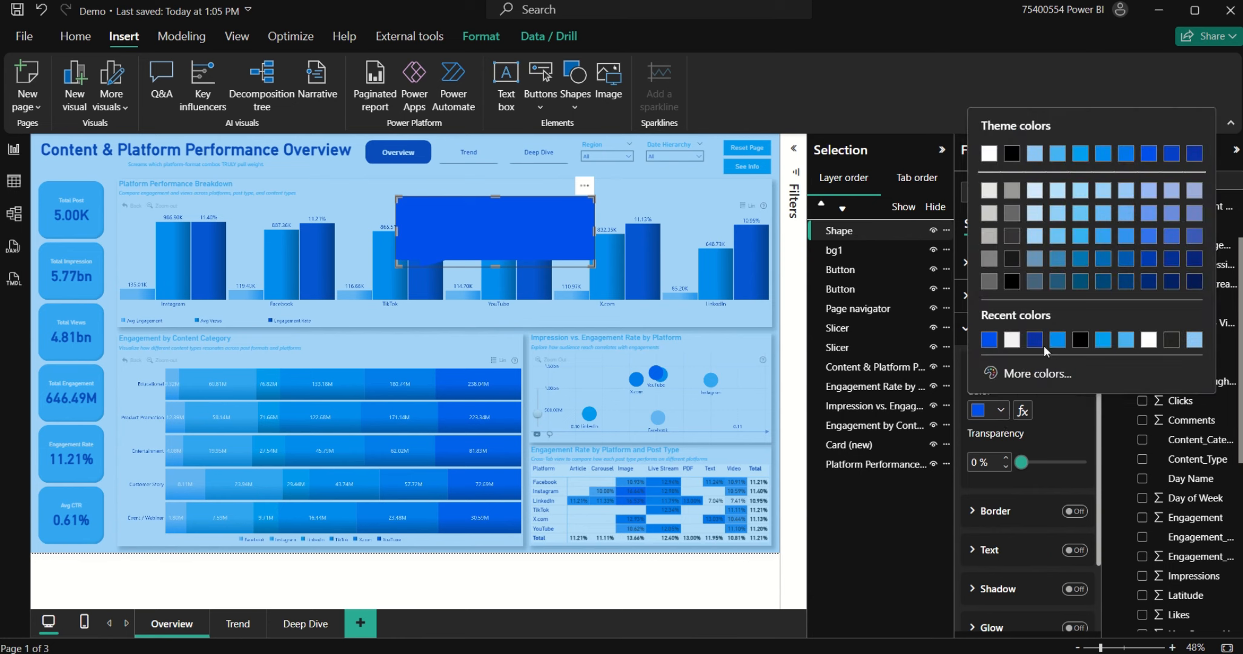
pyautogui.click(1101, 343)
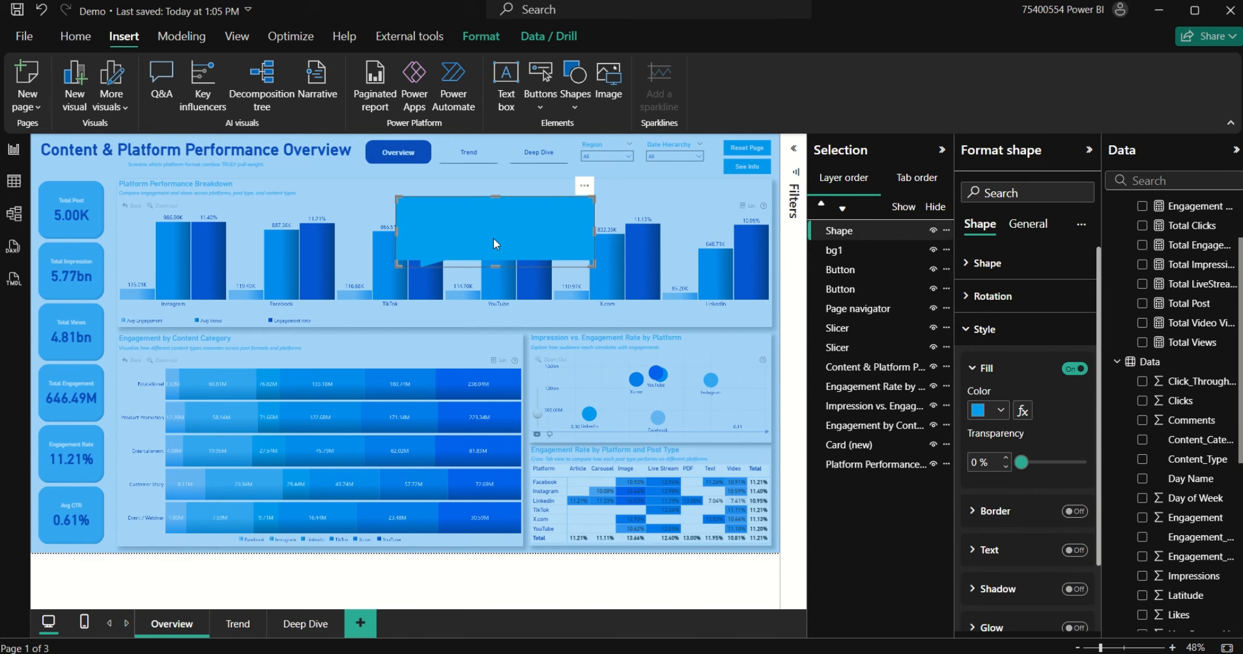
# Step: Move the speech bubble slightly up and right, and place a copy over the Engagement by Content Category chart
pyautogui.moveTo(496, 236); pyautogui.dragTo(533, 215)
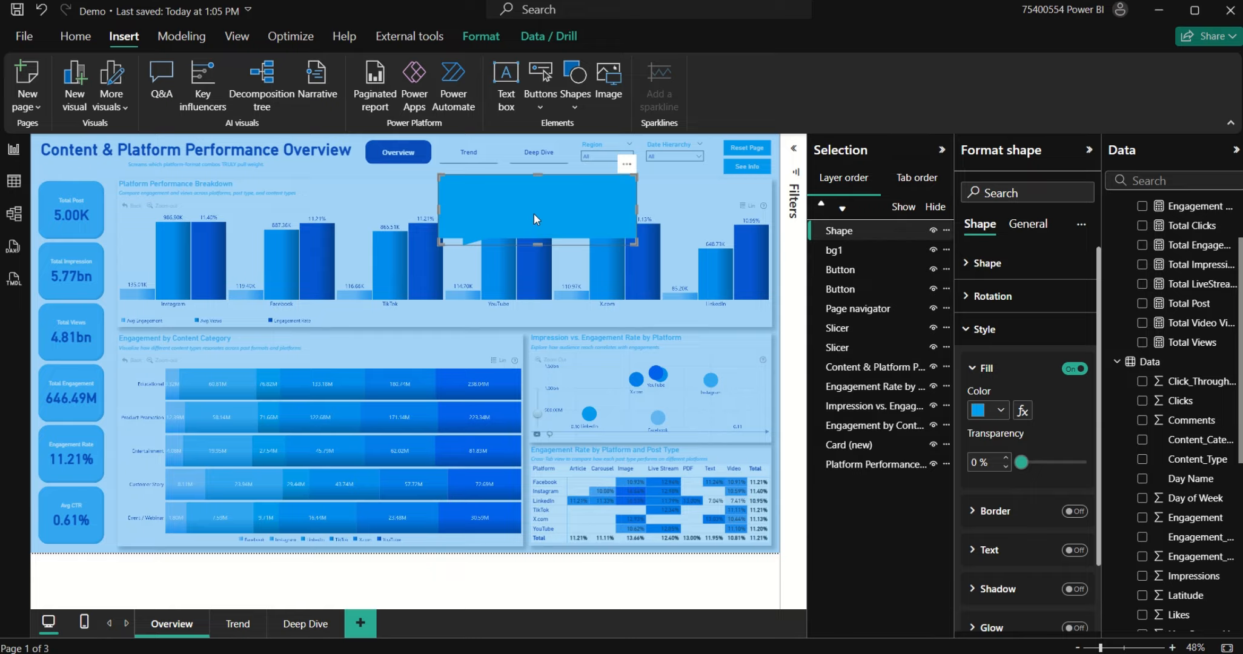
pyautogui.hotkey('ctrl', 'c')
pyautogui.hotkey('ctrl', 'v')
pyautogui.moveTo(533, 213); pyautogui.dragTo(368, 385)
# Step: Paste another speech bubble over the Impression vs. Engagement Rate by Platform chart and shrink it
pyautogui.hotkey('ctrl', 'v')
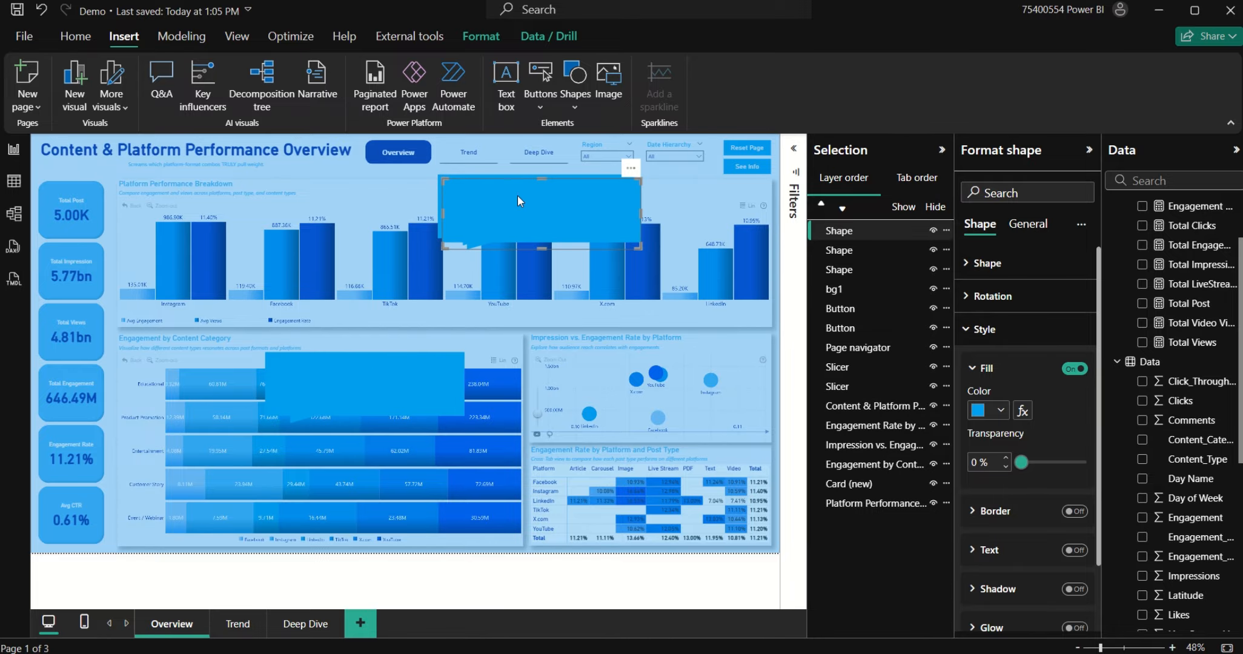
pyautogui.moveTo(518, 195); pyautogui.dragTo(637, 355)
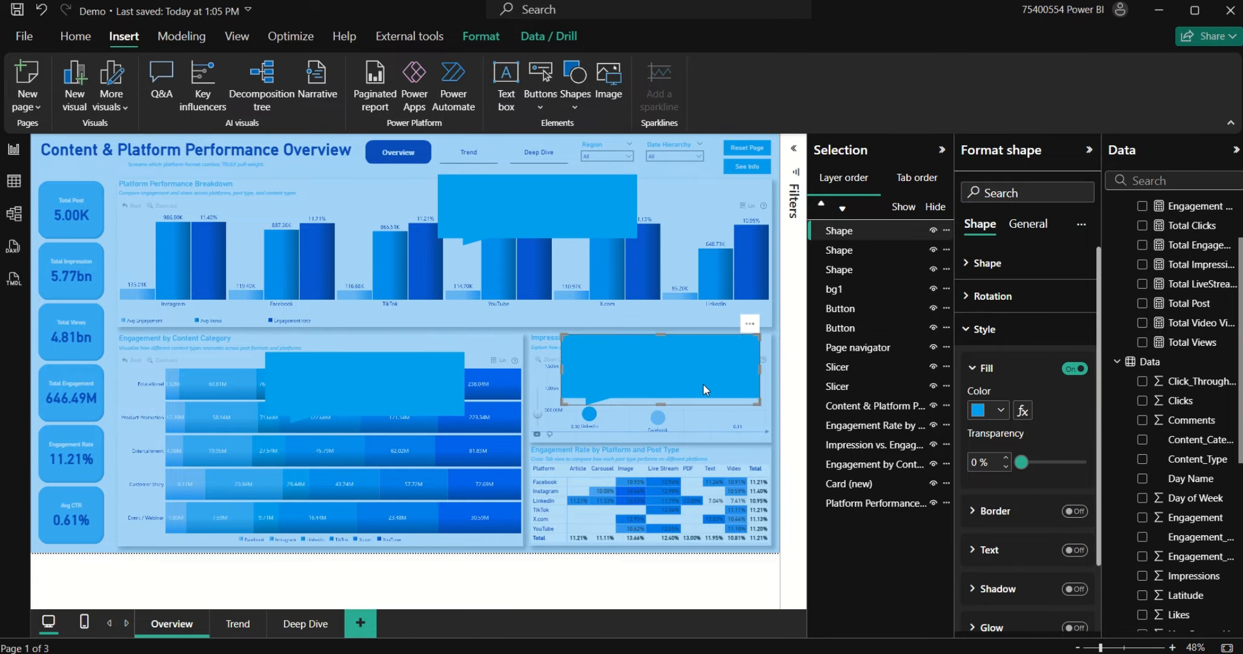
pyautogui.moveTo(759, 404); pyautogui.dragTo(707, 379)
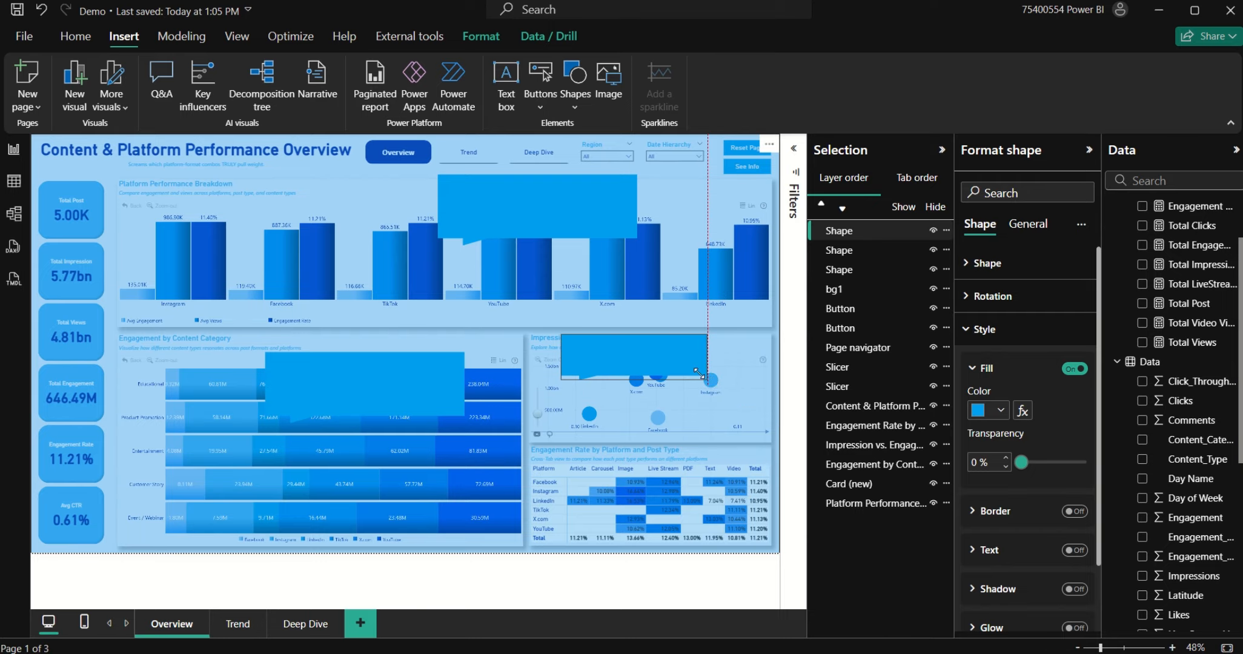
# Step: Paste a speech bubble over the Engagement Rate by Platform and Post Type matrix and shrink it to fit
pyautogui.hotkey('ctrl', 'v')
pyautogui.moveTo(499, 206); pyautogui.dragTo(633, 478)
pyautogui.moveTo(770, 516); pyautogui.dragTo(732, 485)
pyautogui.moveTo(646, 465); pyautogui.dragTo(651, 480)
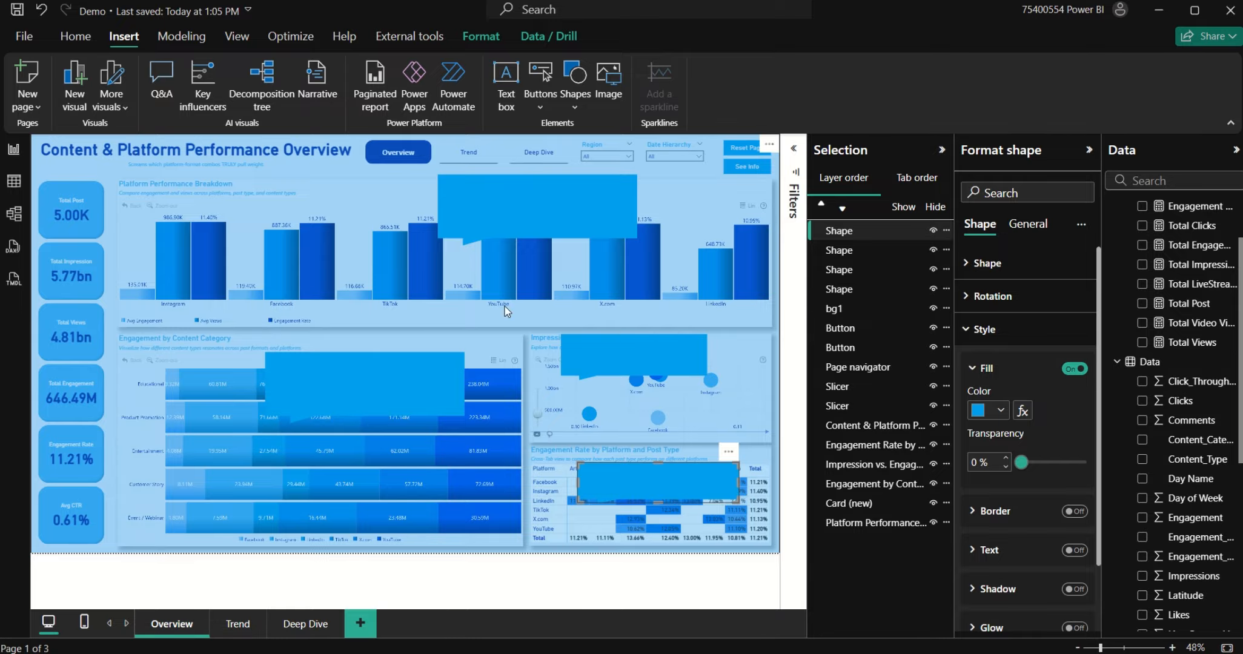
# Step: Paste one speech bubble over the upper KPI cards and another over the middle of the Platform Performance Breakdown chart
pyautogui.hotkey('ctrl', 'v')
pyautogui.moveTo(489, 203); pyautogui.dragTo(117, 228)
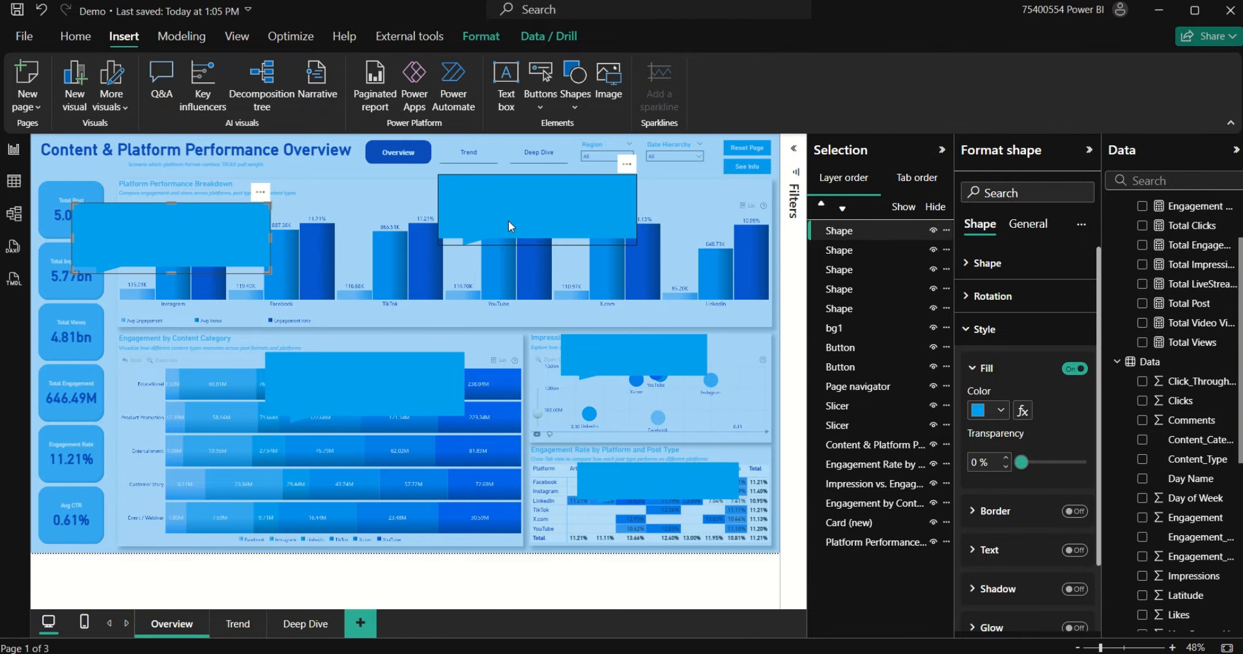
pyautogui.moveTo(509, 221); pyautogui.dragTo(449, 251)
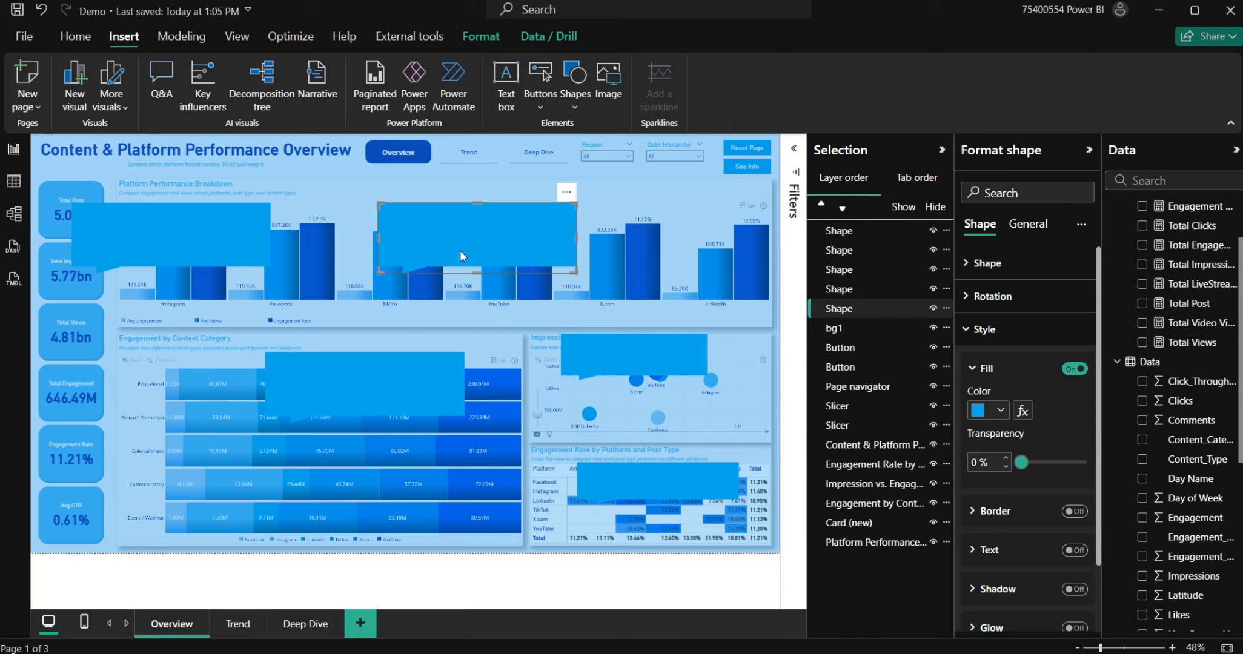
pyautogui.hotkey('ctrl', 'v')
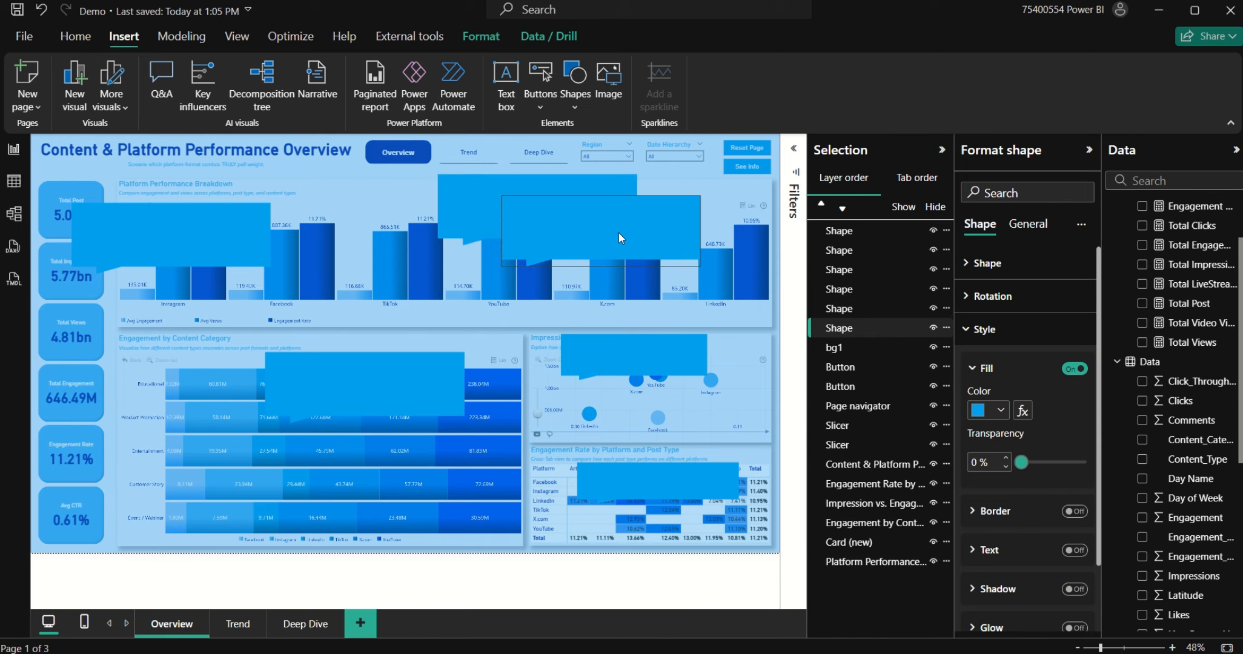
pyautogui.moveTo(494, 239); pyautogui.dragTo(439, 243)
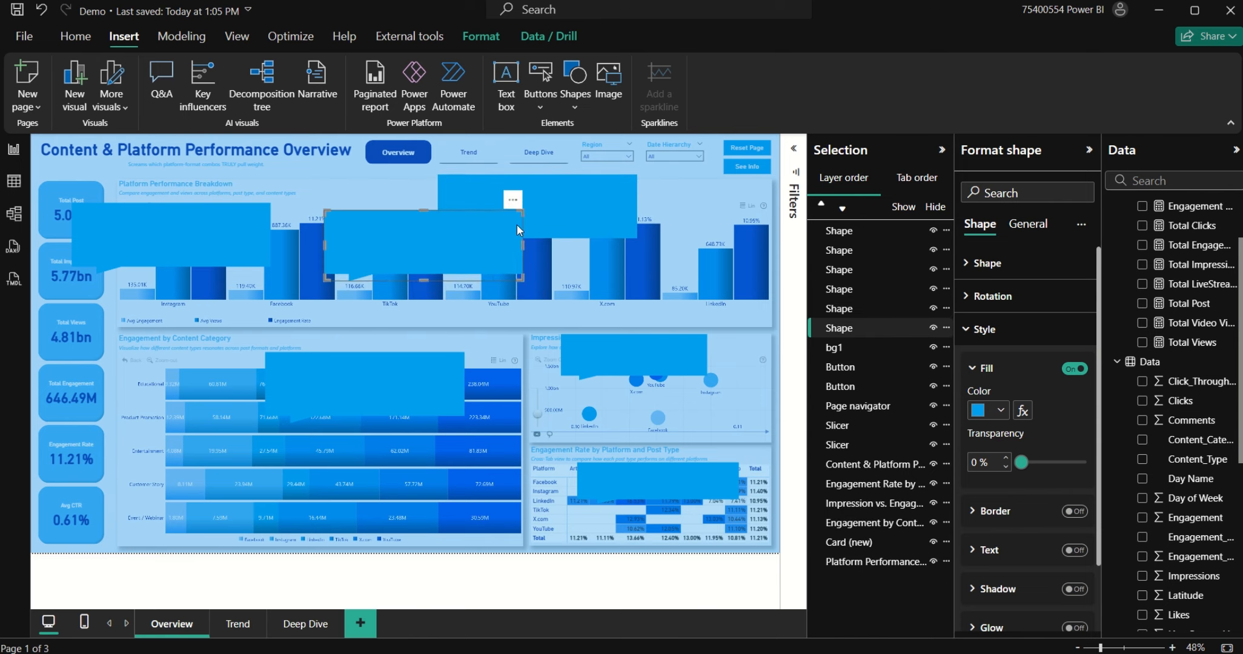
# Step: Set the remaining upper speech bubble's tail position to Top right, shrink it and place it beneath the Deep Dive page link
pyautogui.moveTo(560, 228); pyautogui.dragTo(666, 223)
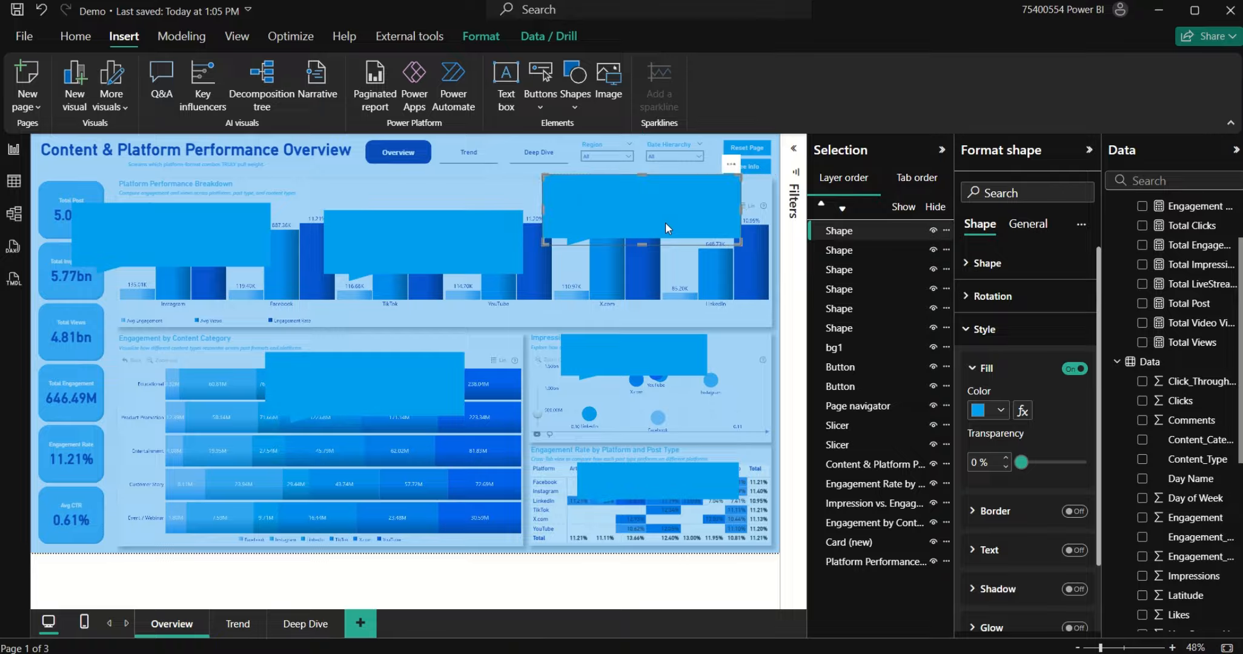
pyautogui.click(1011, 267)
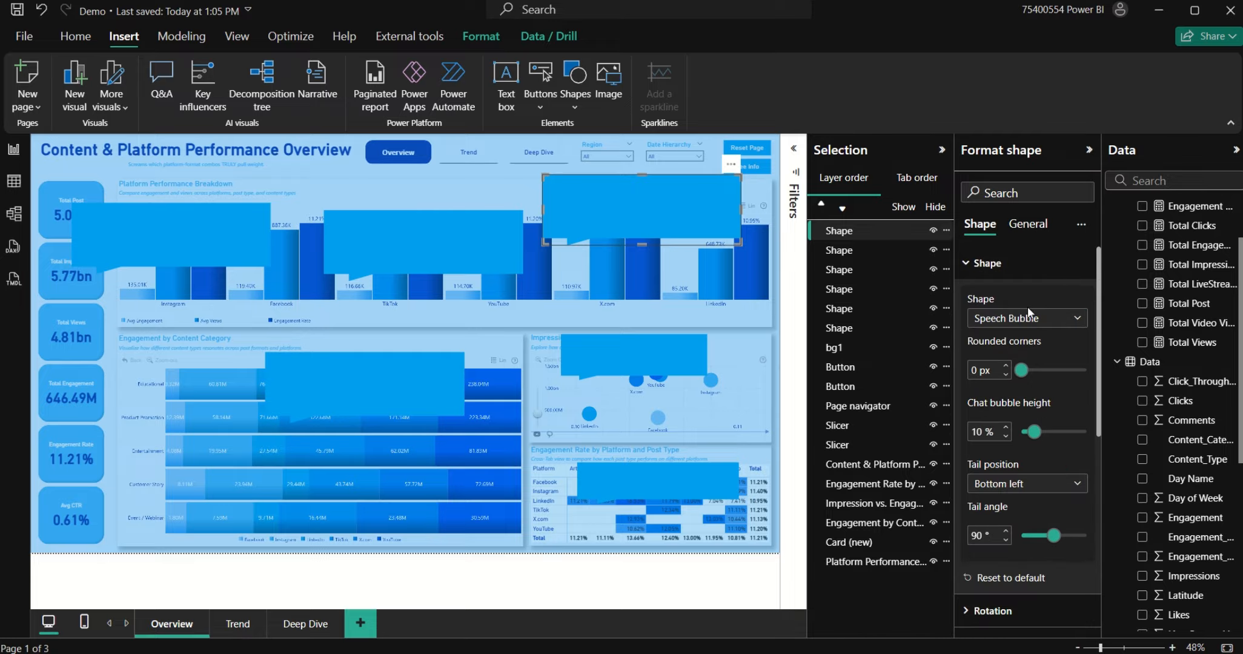
pyautogui.click(1020, 484)
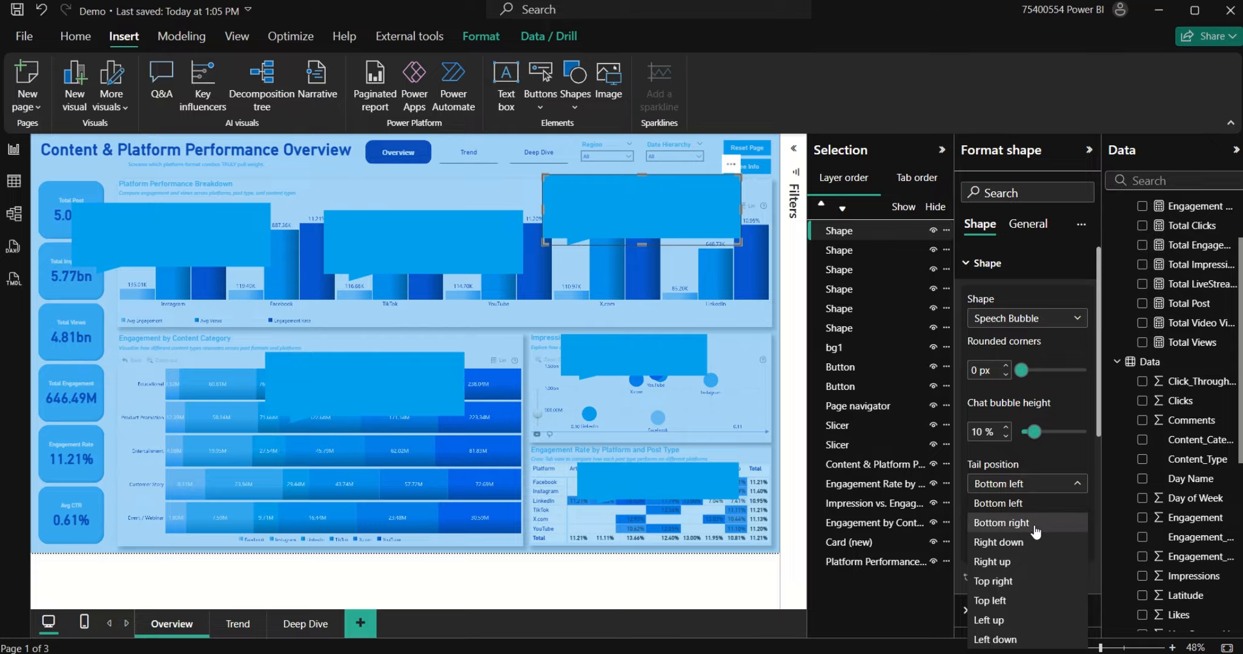
pyautogui.click(1006, 581)
pyautogui.moveTo(656, 203); pyautogui.dragTo(512, 193)
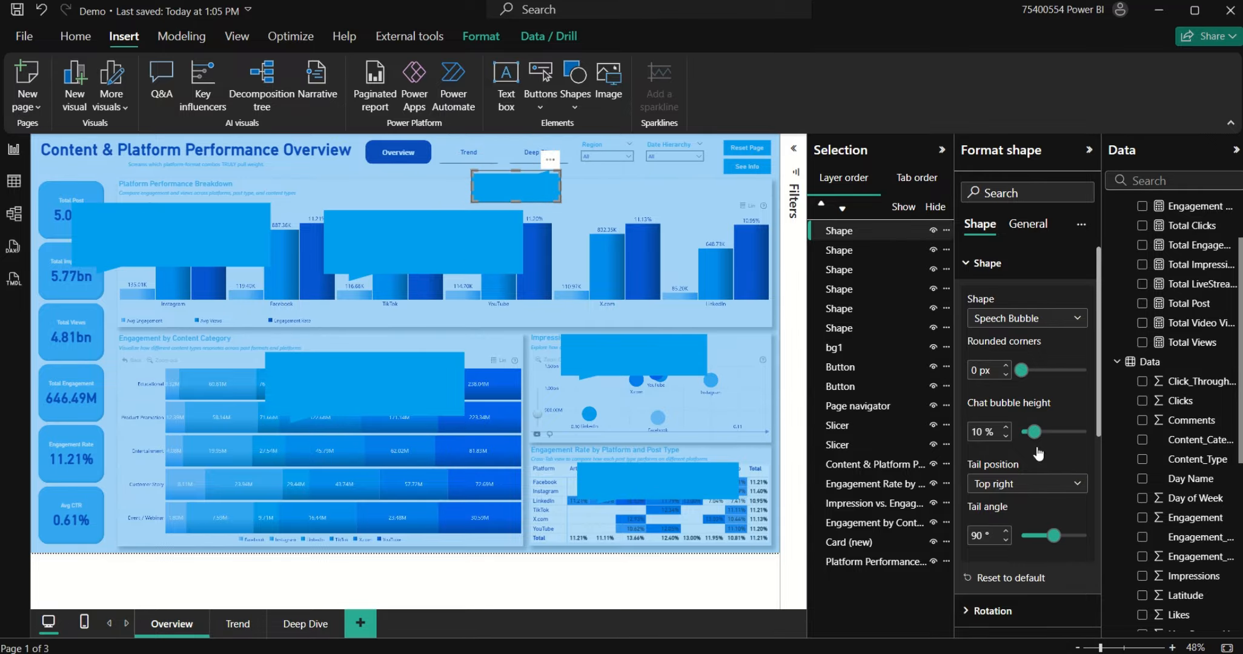
# Step: Set the small bubble's chat bubble height to 15% and nudge it up against the Deep Dive page link
pyautogui.moveTo(1036, 432); pyautogui.dragTo(1049, 433)
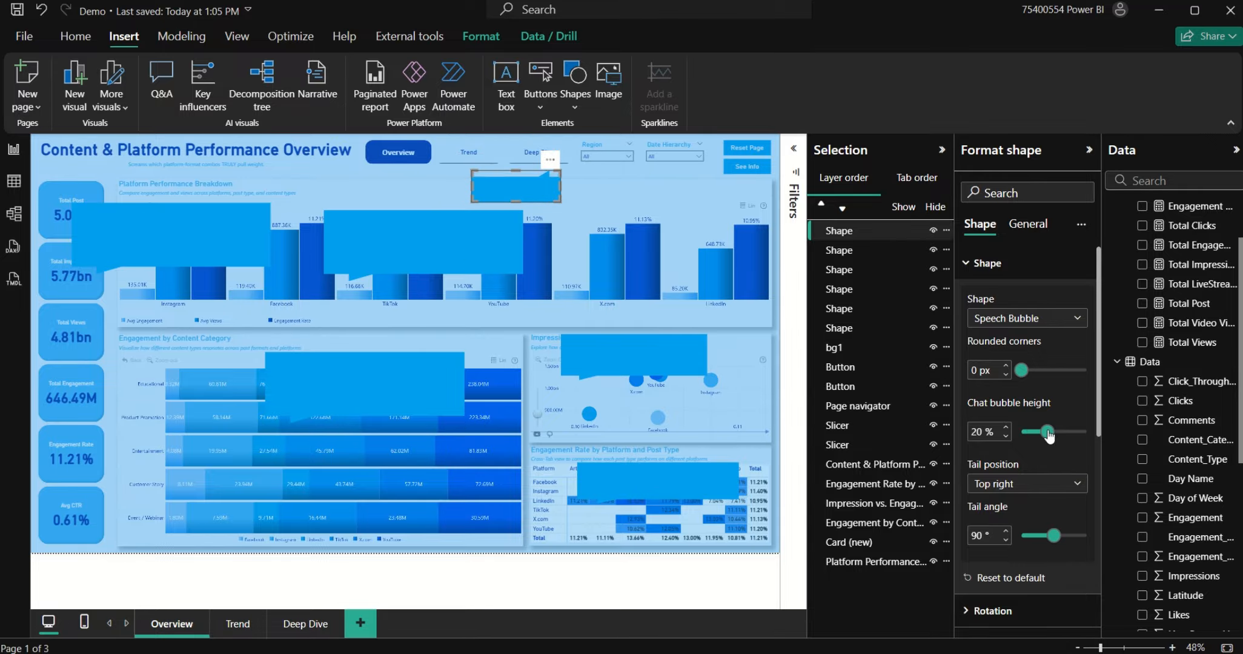
pyautogui.click(1009, 441)
pyautogui.click(1009, 441)
pyautogui.click(1008, 440)
pyautogui.click(1008, 441)
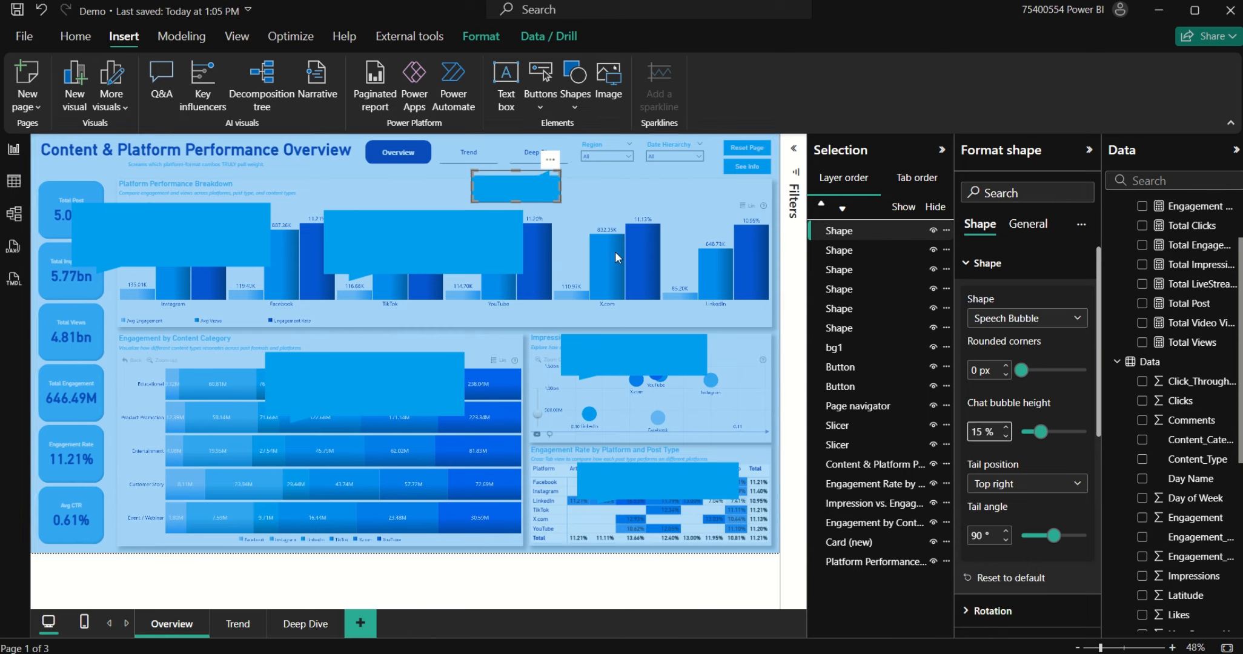
pyautogui.moveTo(537, 188); pyautogui.dragTo(535, 184)
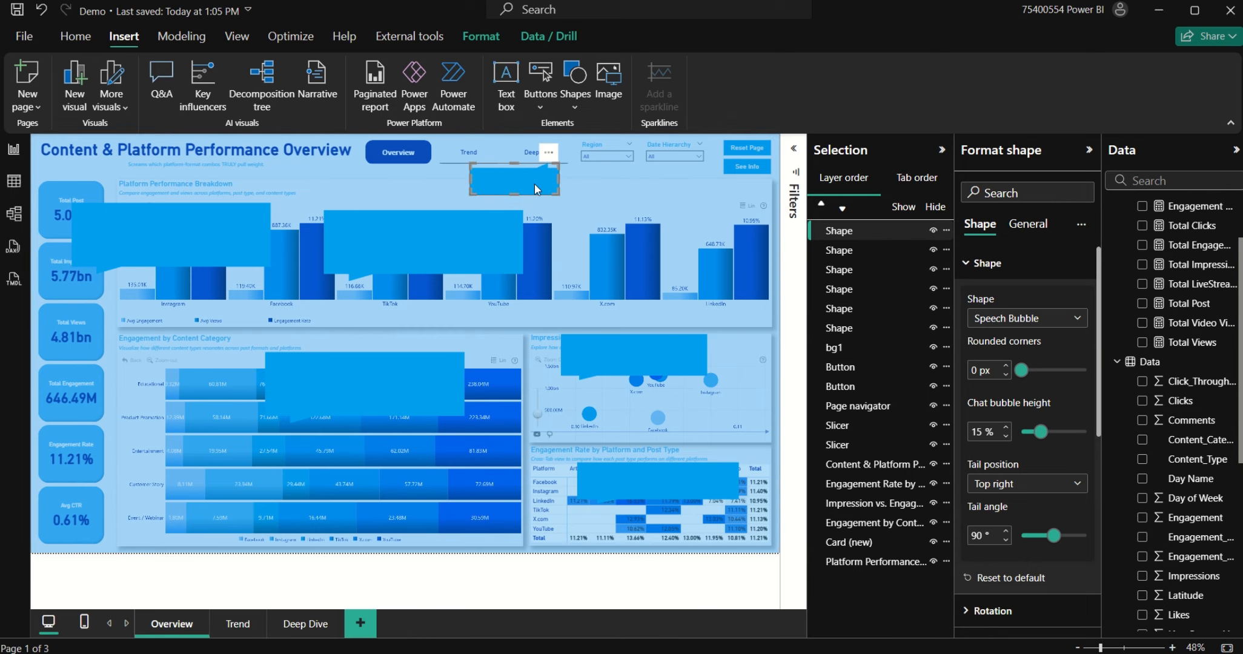
pyautogui.moveTo(538, 177); pyautogui.dragTo(542, 177)
# Step: Copy the small speech bubble and place the duplicate beneath the Trend page link
pyautogui.hotkey('ctrl', 'c')
pyautogui.hotkey('ctrl', 'v')
pyautogui.moveTo(527, 181); pyautogui.dragTo(426, 178)
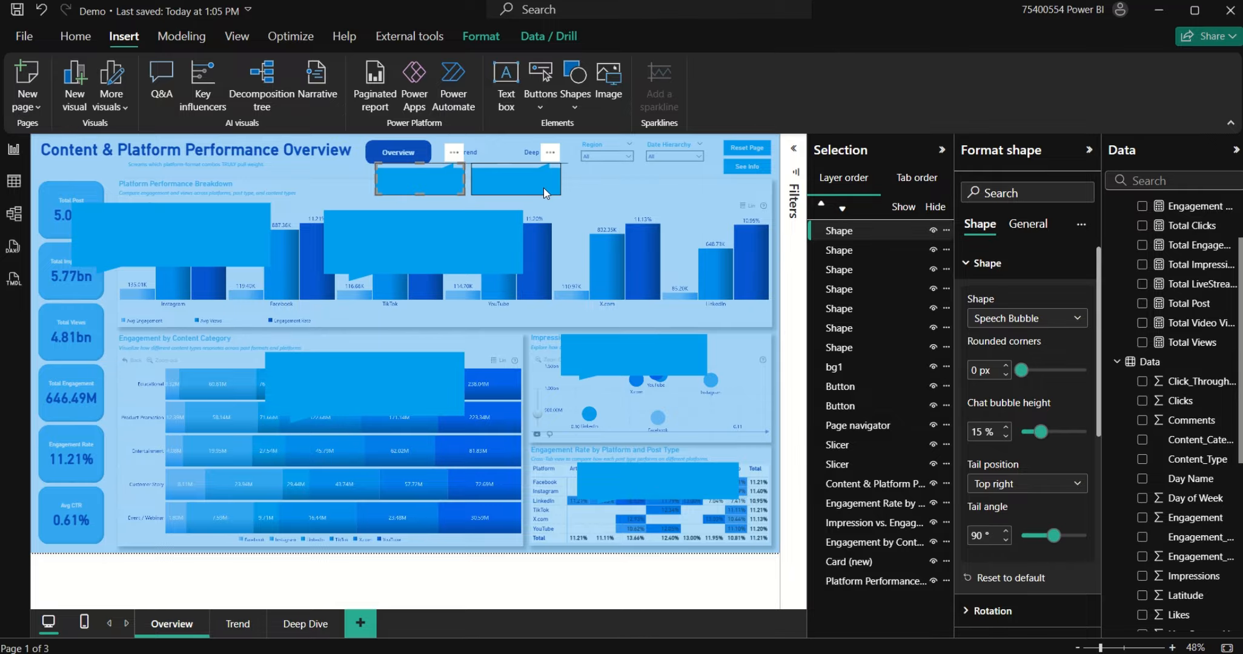
pyautogui.hotkey('ctrl', 'v')
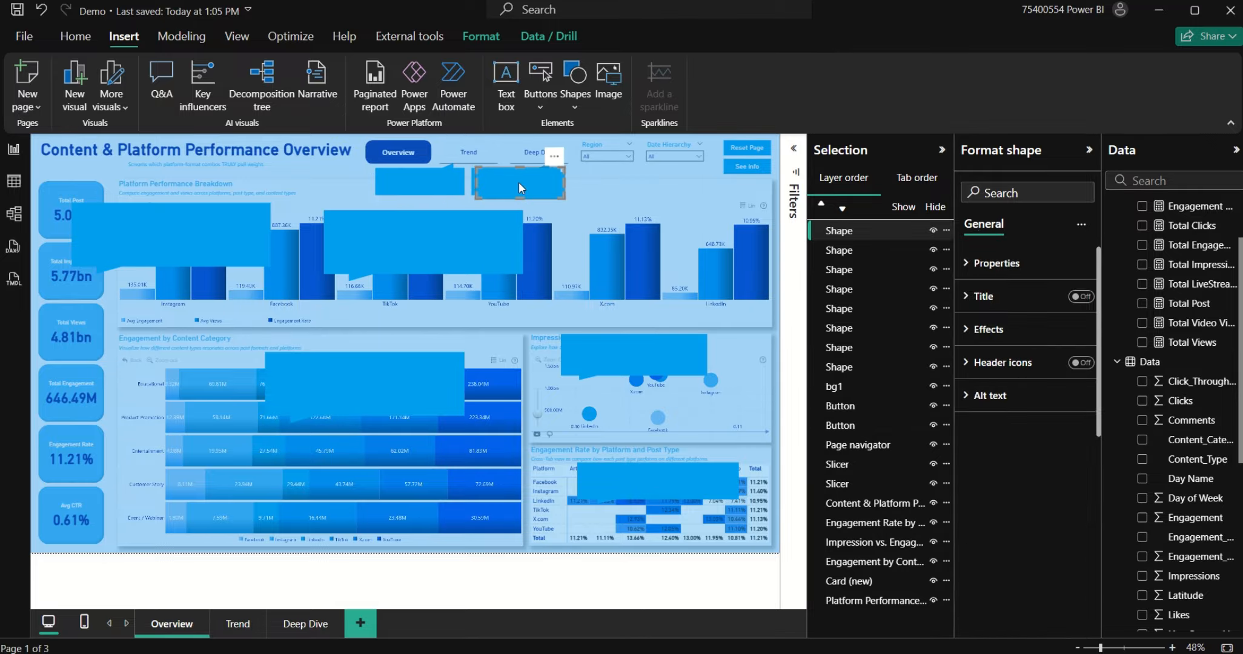
pyautogui.moveTo(518, 182); pyautogui.dragTo(625, 218)
pyautogui.press('Delete')
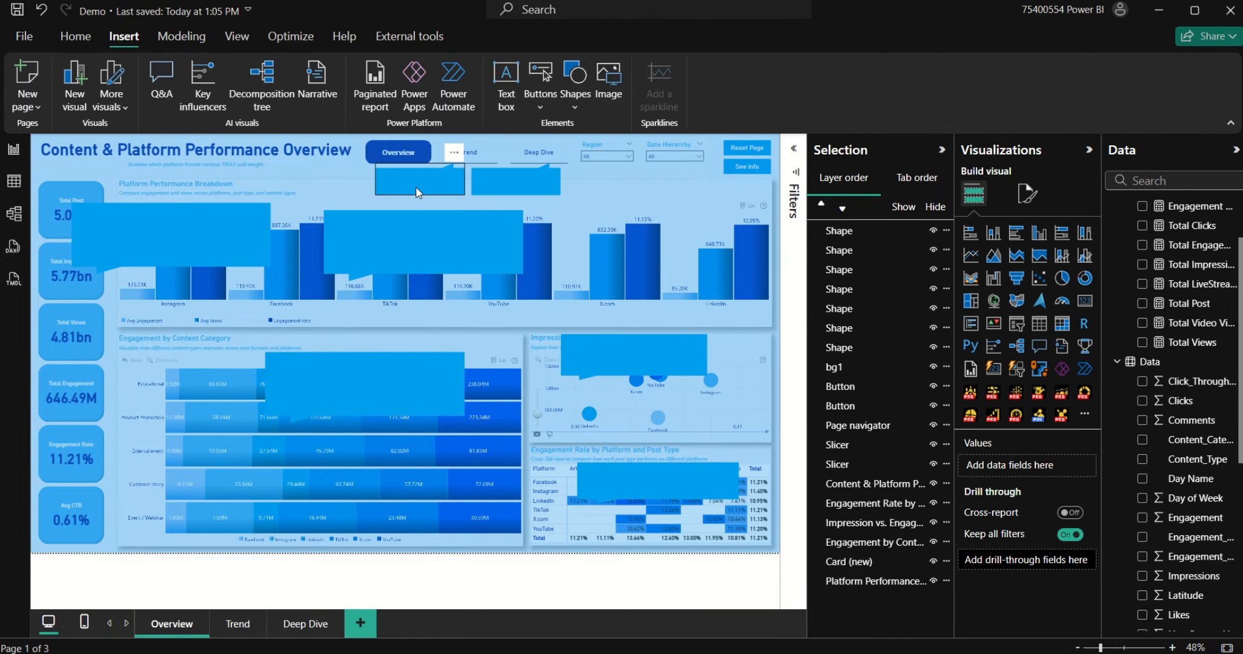
# Step: Turn on text for the bubble beneath the Trend link and enter "Go to Regional & Temporal Trend Page"
pyautogui.click(164, 228)
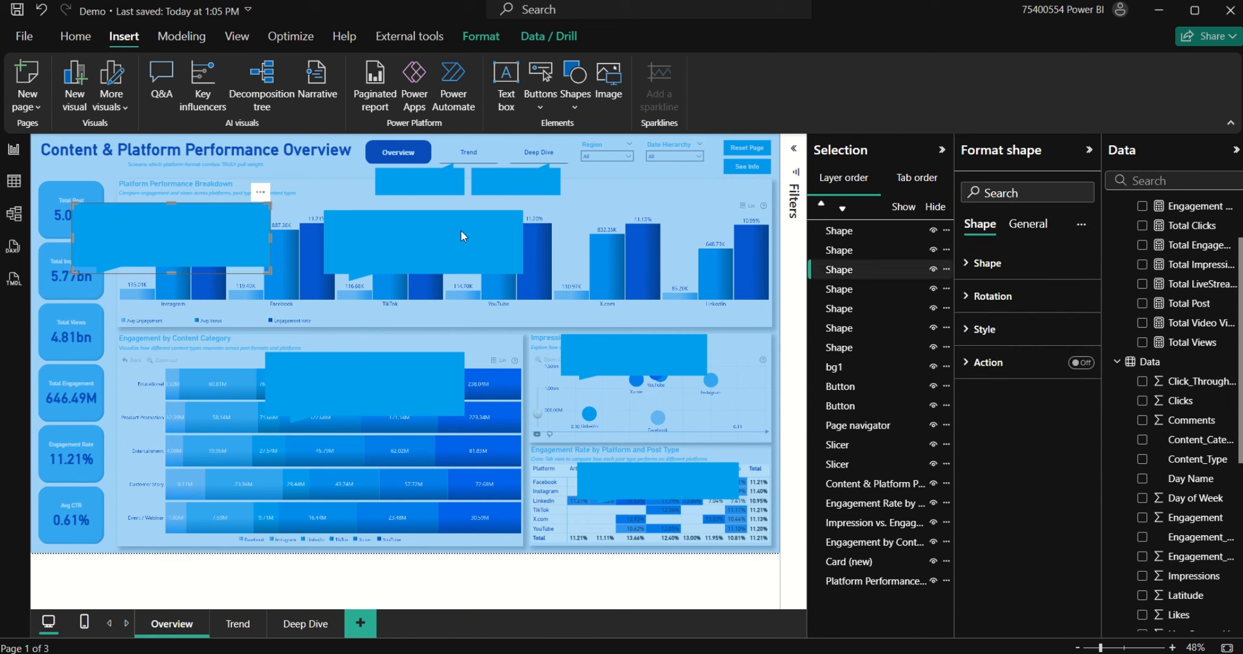
pyautogui.click(445, 187)
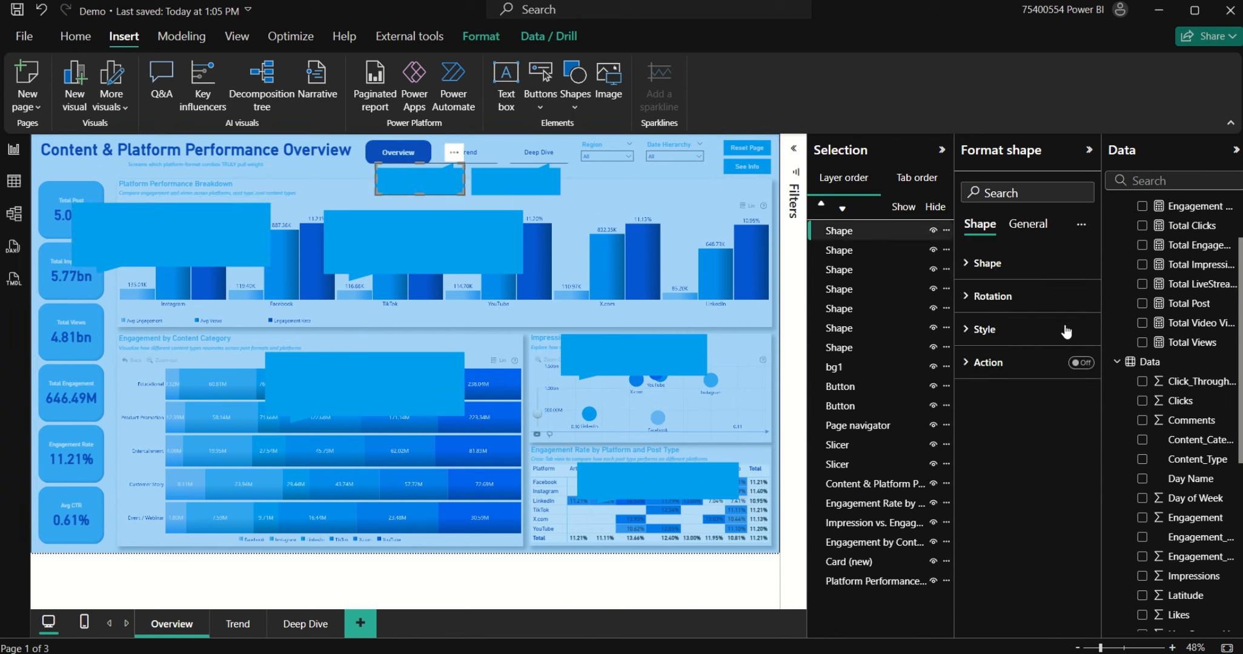
pyautogui.click(1033, 333)
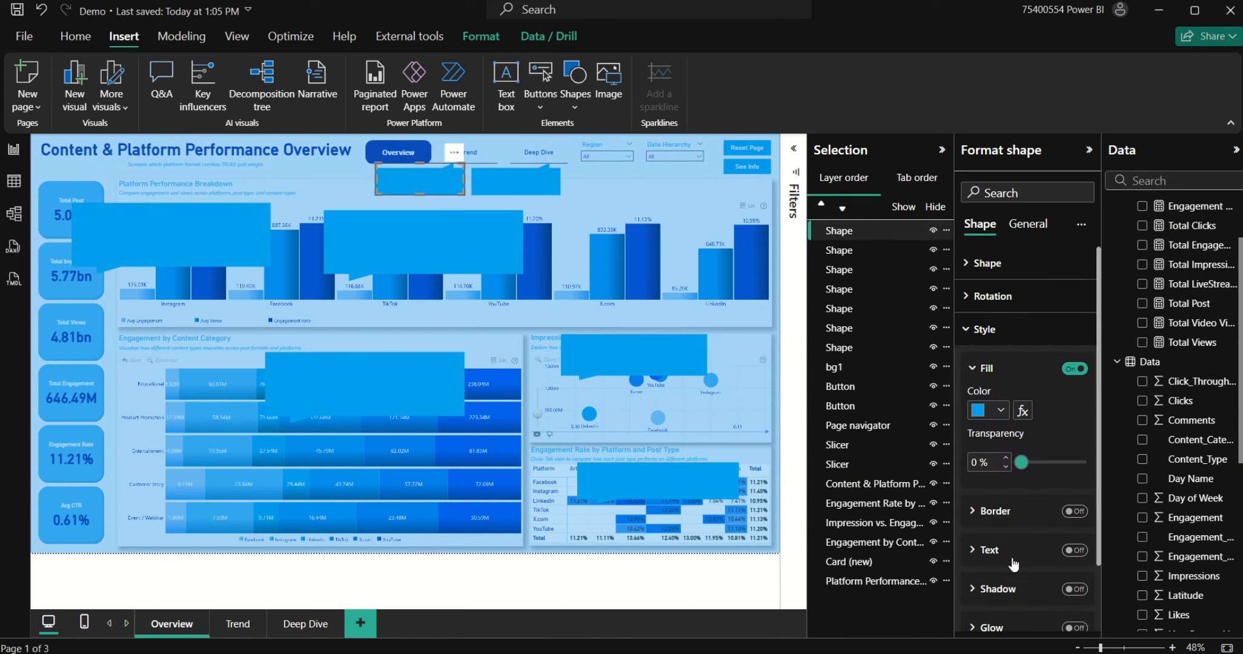
pyautogui.click(1009, 553)
pyautogui.click(1012, 594)
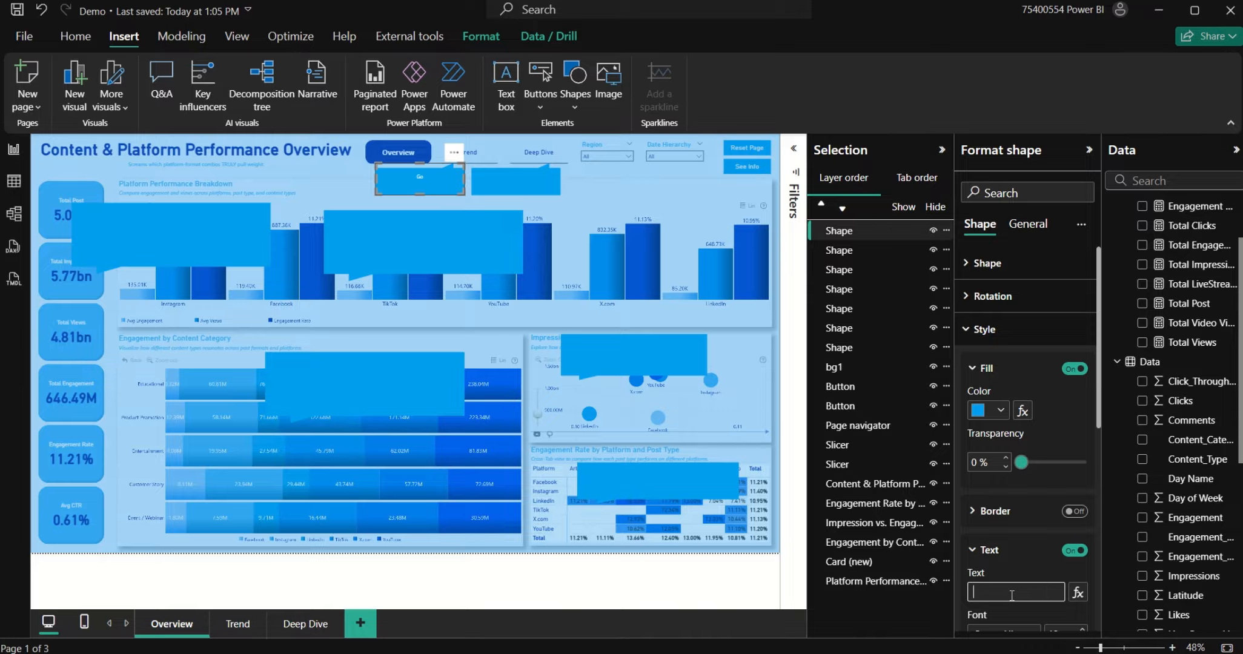
pyautogui.write('Click go to')
pyautogui.press('BackSpace')
pyautogui.press('BackSpace')
pyautogui.press('BackSpace')
pyautogui.press('BackSpace')
pyautogui.press('BackSpace')
pyautogui.press('BackSpace')
pyautogui.press('BackSpace')
pyautogui.write('Go t')
pyautogui.write('o Regional ')
pyautogui.write('& Temporal T')
pyautogui.write('rend')
pyautogui.write(' Page')
# Step: Set the Trend bubble's text font to DIN at size 14
pyautogui.scroll(-3, 1048, 588)
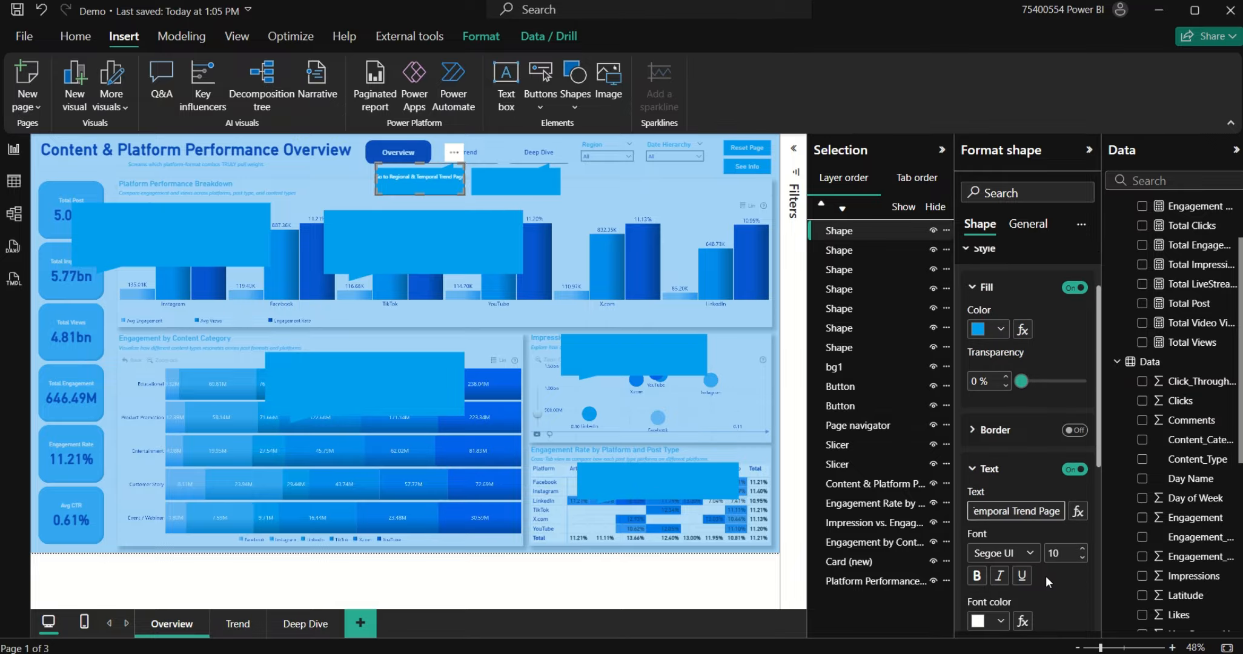
pyautogui.scroll(-3, 1045, 576)
pyautogui.scroll(-3, 1003, 567)
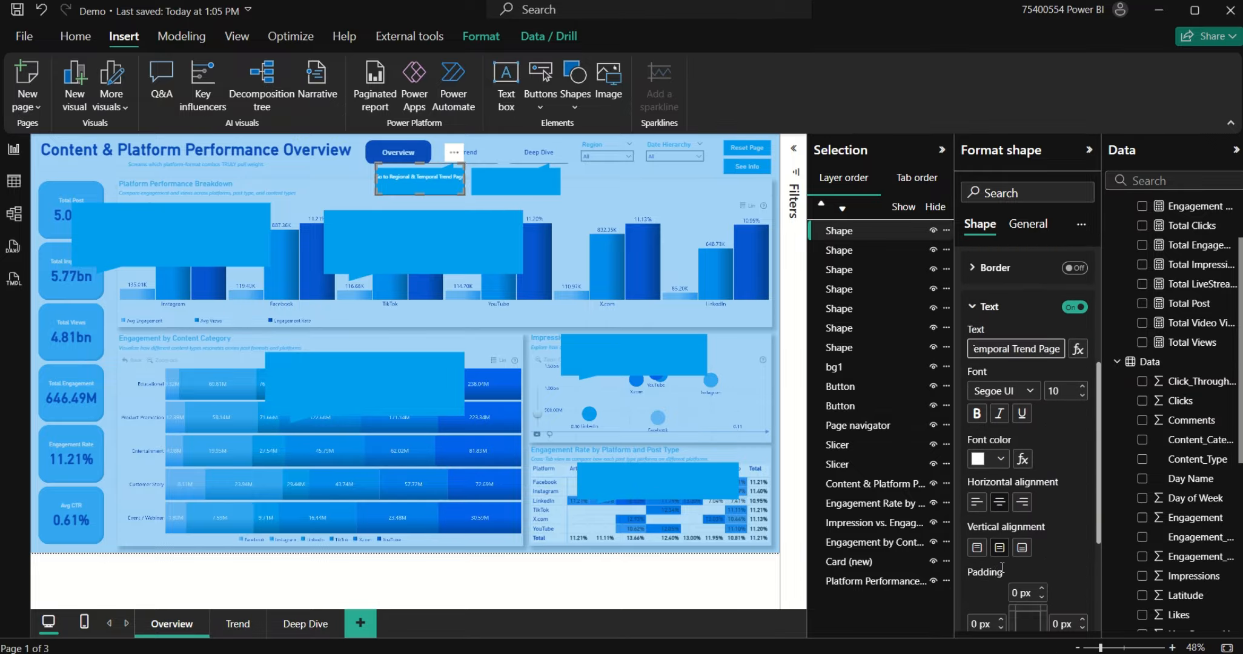
pyautogui.scroll(-5, 1030, 619)
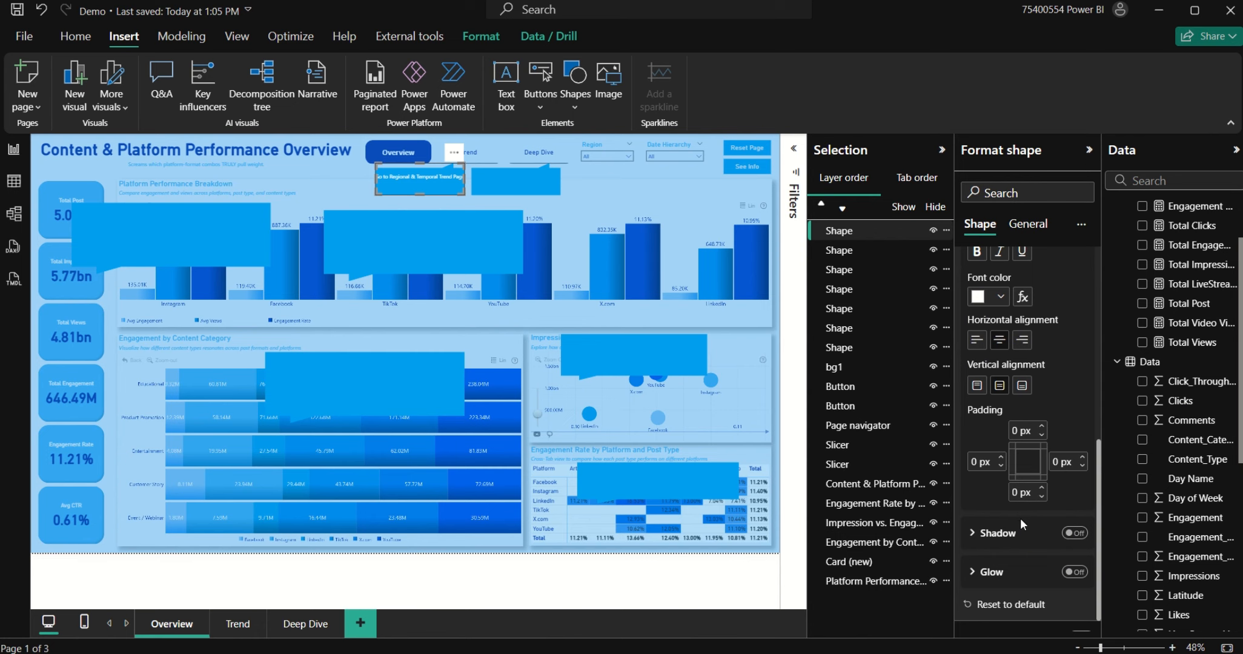
pyautogui.scroll(9, 1057, 444)
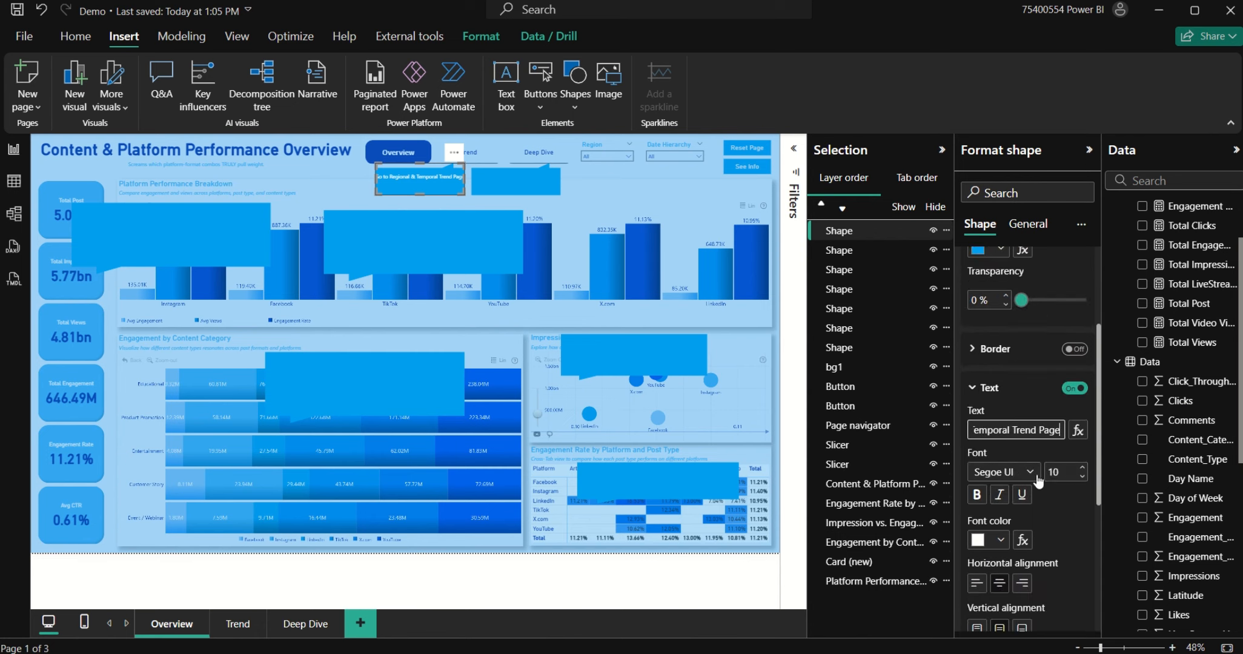
pyautogui.click(1003, 472)
pyautogui.click(1000, 255)
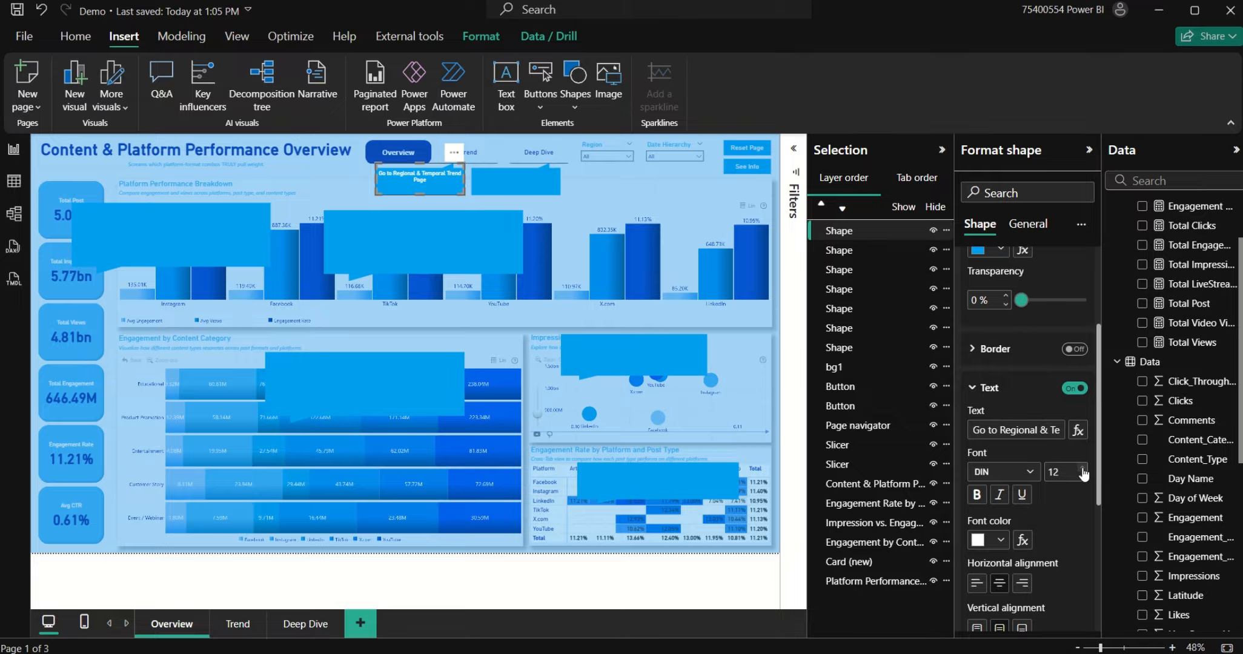
pyautogui.click(1082, 468)
pyautogui.click(1083, 469)
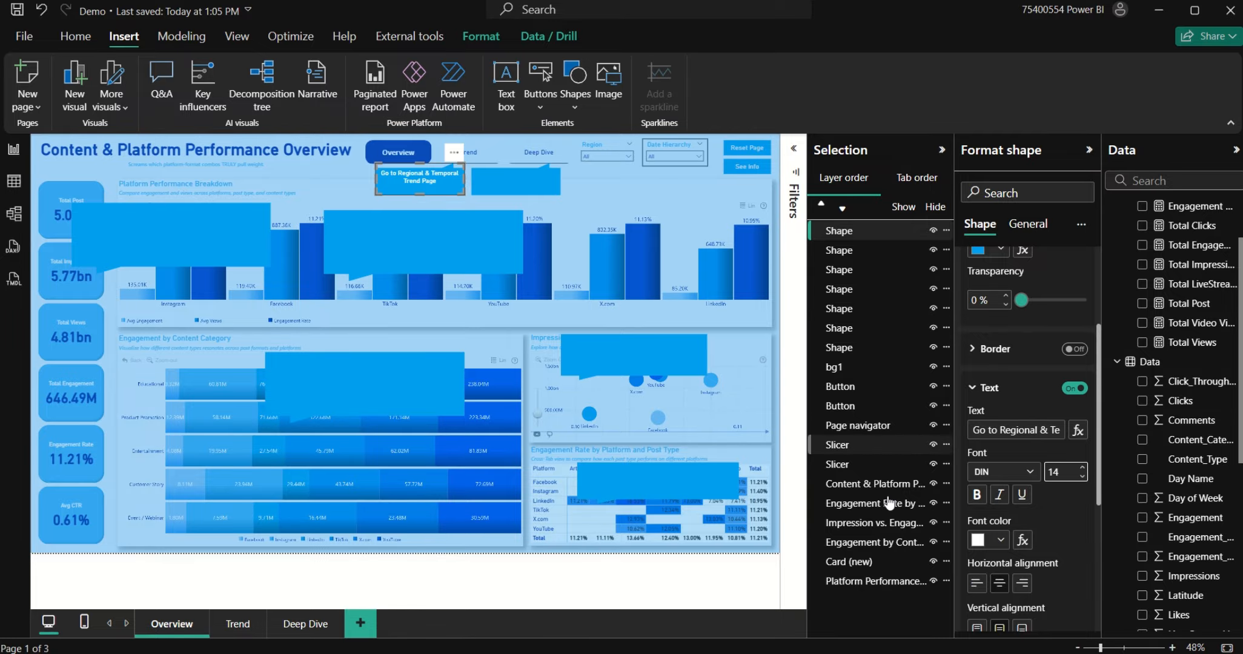
pyautogui.scroll(-3, 1037, 562)
pyautogui.scroll(5, 1037, 563)
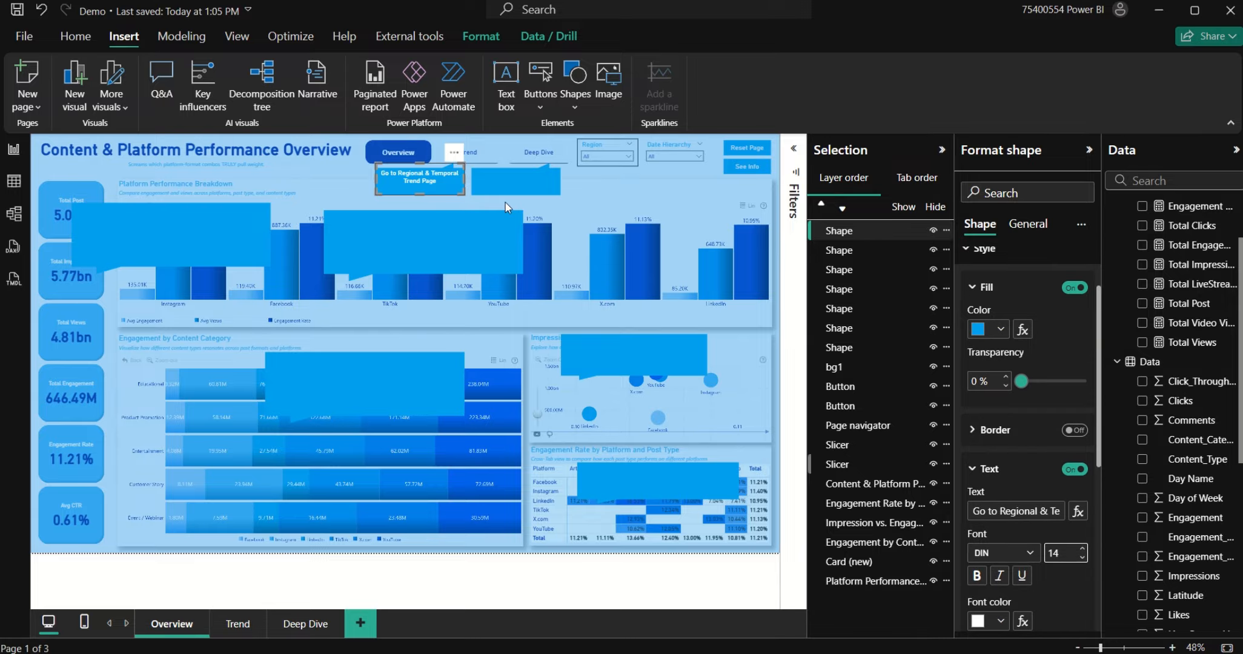
# Step: Reduce the Trend bubble's height and set its text's top padding to 10 px after trying 15 px
pyautogui.moveTo(416, 188); pyautogui.dragTo(416, 180)
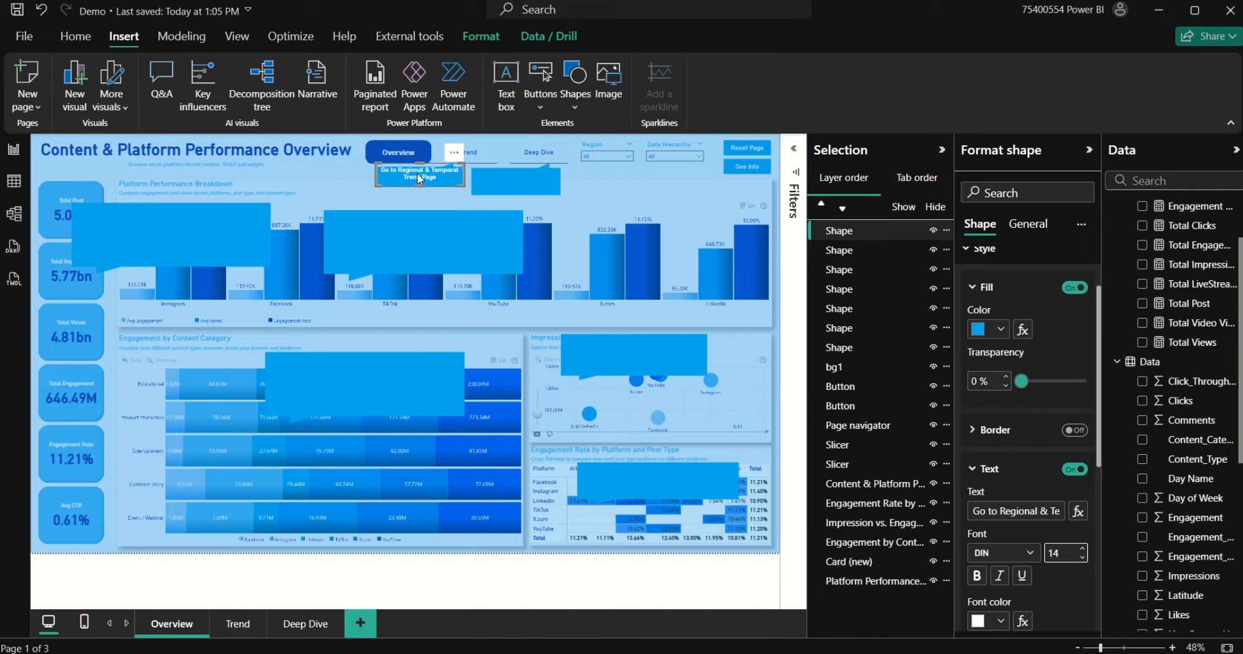
pyautogui.scroll(-4, 1013, 510)
pyautogui.scroll(-2, 1013, 511)
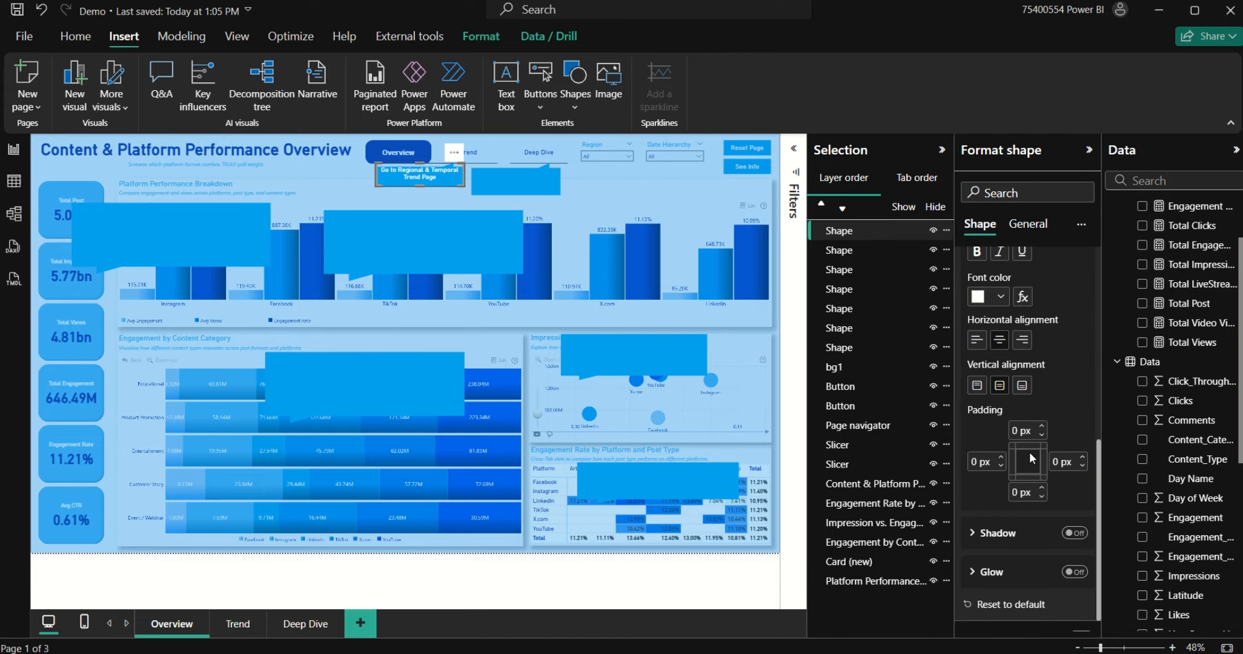
pyautogui.click(1018, 430)
pyautogui.write('10')
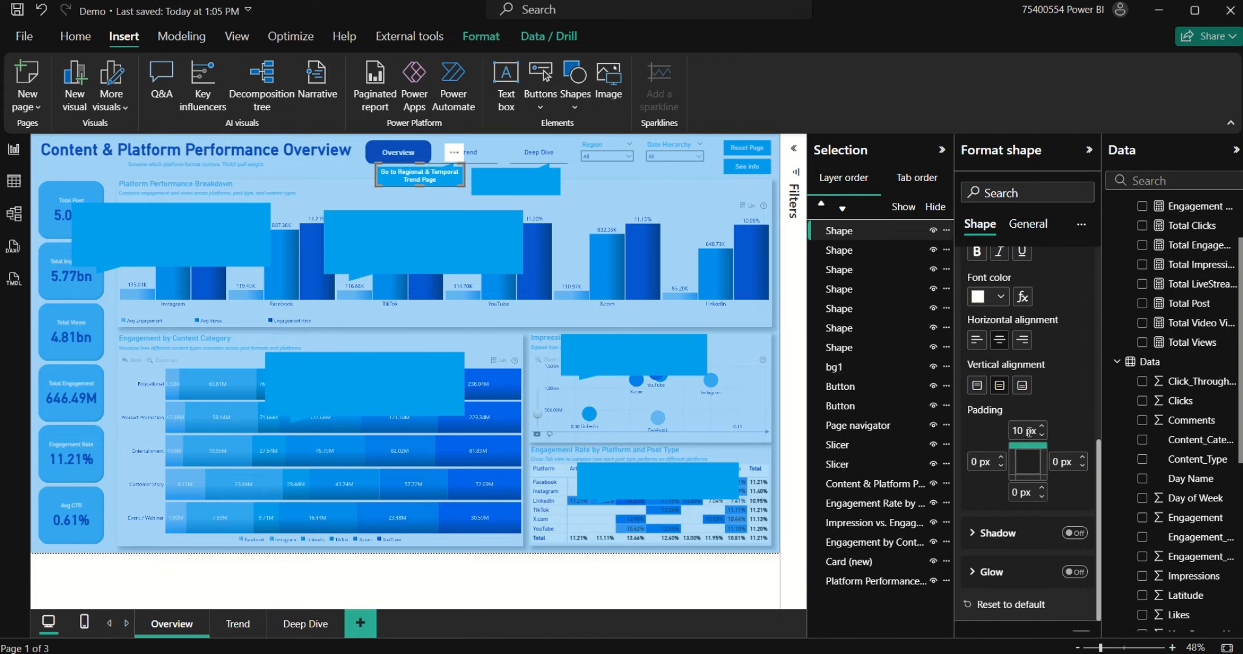
pyautogui.press('BackSpace')
pyautogui.write('5')
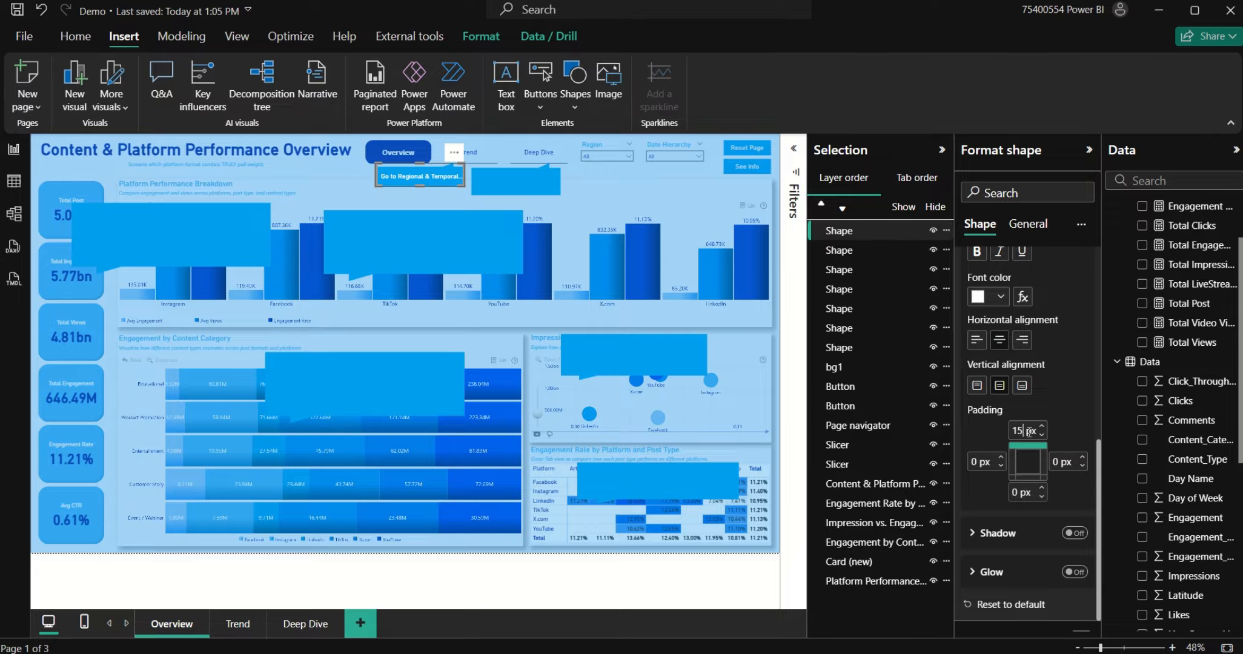
pyautogui.press('BackSpace')
pyautogui.write('0')
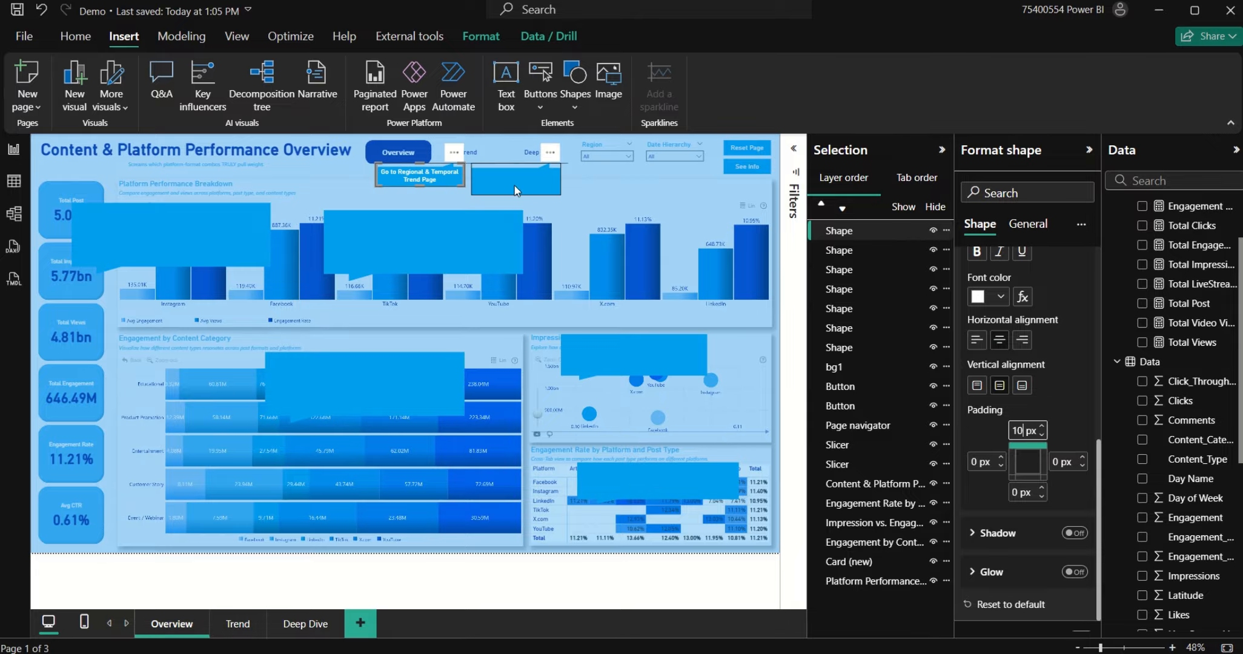
# Step: Replace the blank bubble beneath the Deep Dive link with a copy of the formatted Trend bubble
pyautogui.click(430, 177)
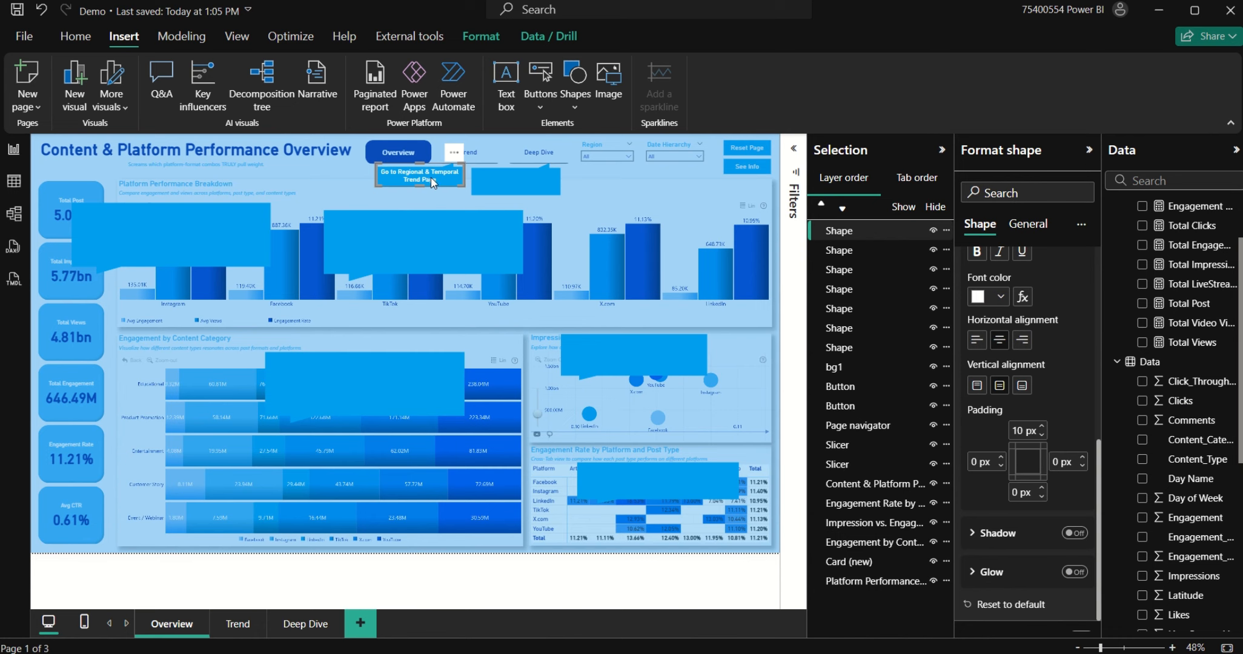
pyautogui.hotkey('ctrl', 'c')
pyautogui.hotkey('ctrl', 'v')
pyautogui.click(501, 178)
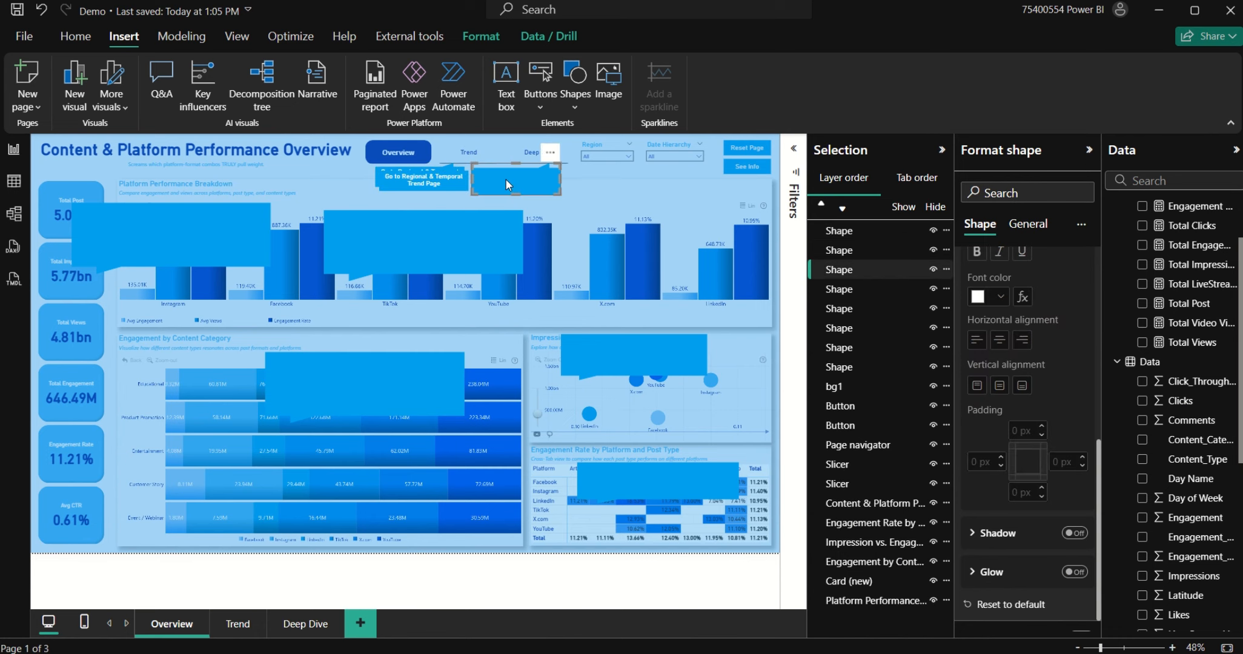
pyautogui.press('Delete')
pyautogui.click(435, 184)
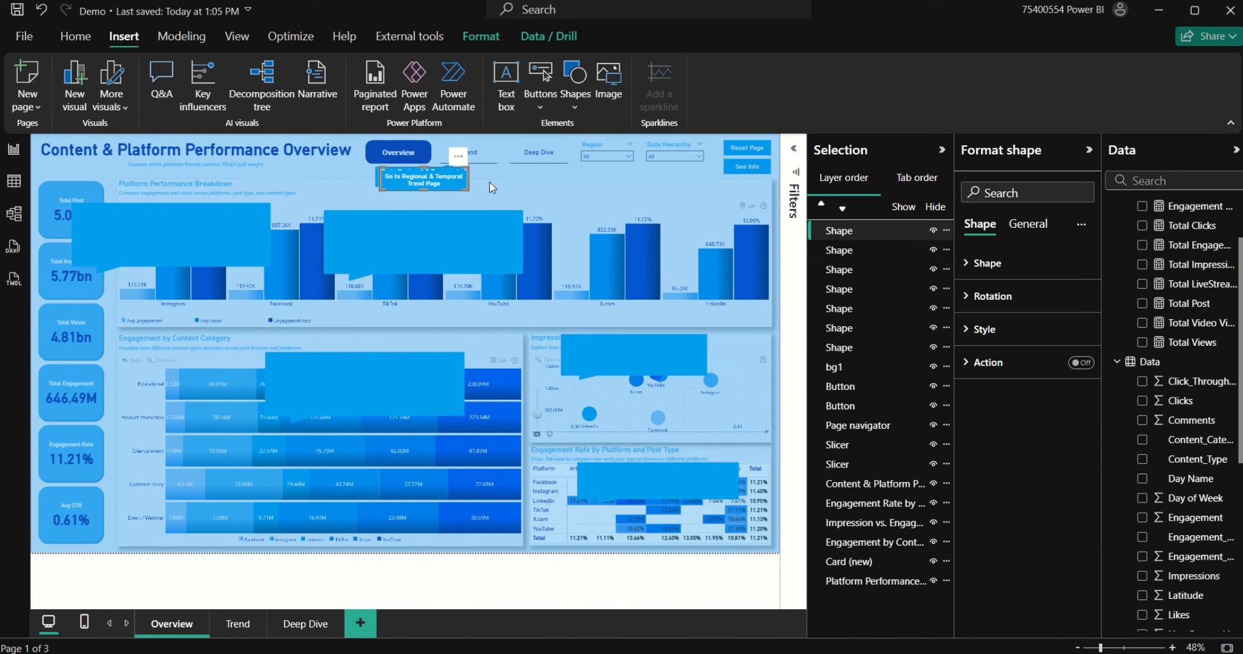
pyautogui.moveTo(461, 182); pyautogui.dragTo(552, 177)
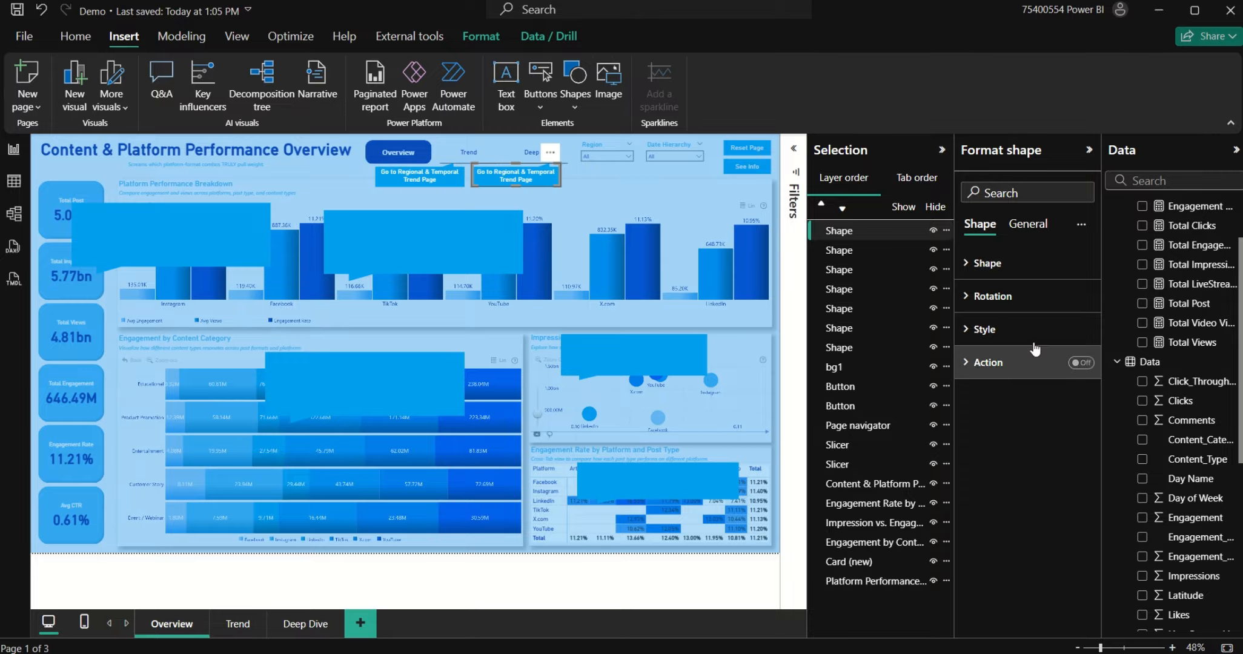
# Step: Change the text of the bubble beneath the Deep Dive link to "Go to Hashtag and Content Strategy Drive Page"
pyautogui.click(1016, 332)
pyautogui.click(1007, 513)
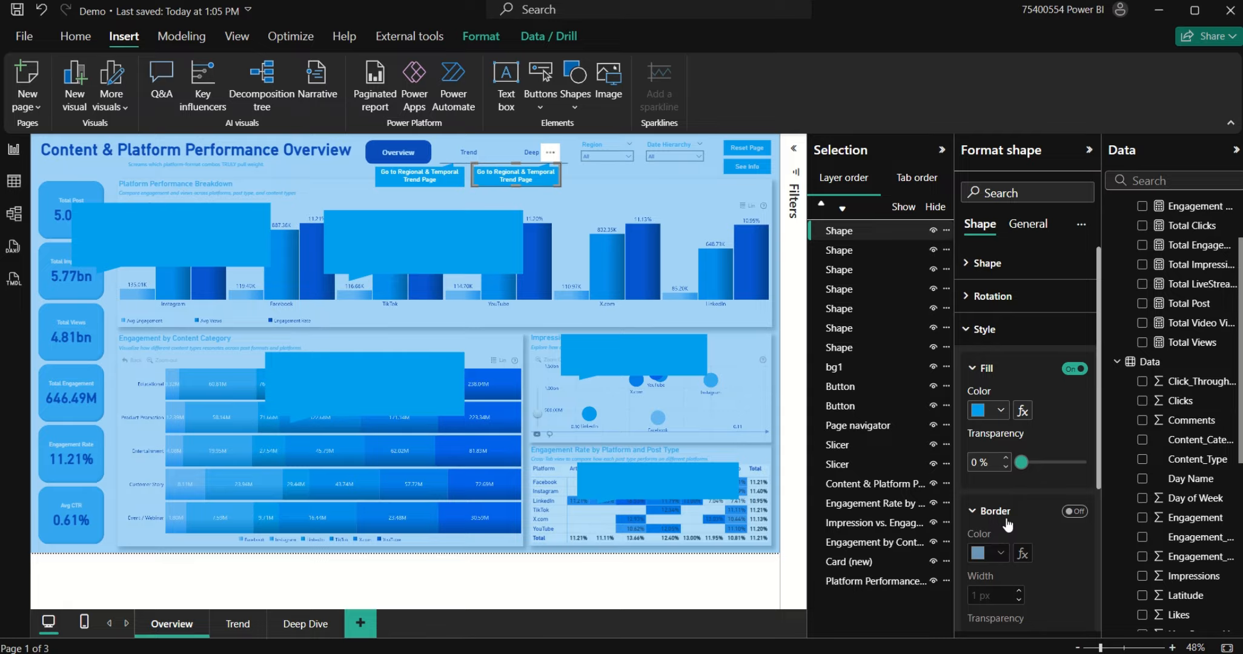
pyautogui.click(1006, 513)
pyautogui.click(991, 550)
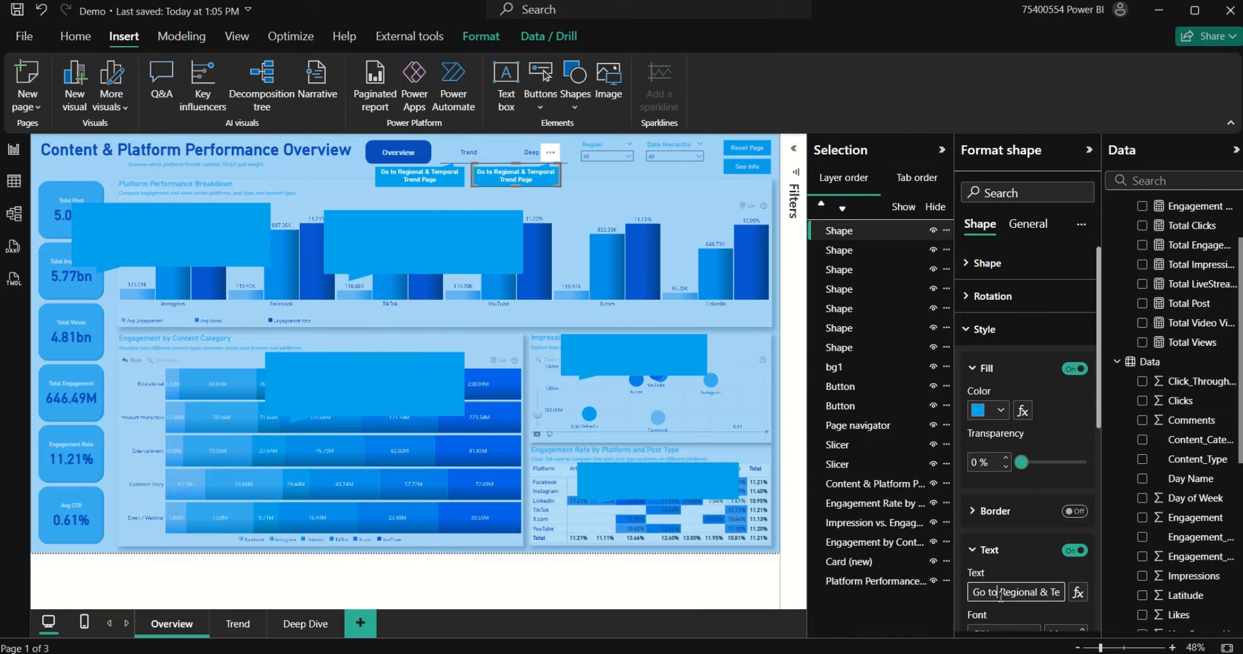
pyautogui.moveTo(1001, 597); pyautogui.dragTo(1235, 606)
pyautogui.write('J')
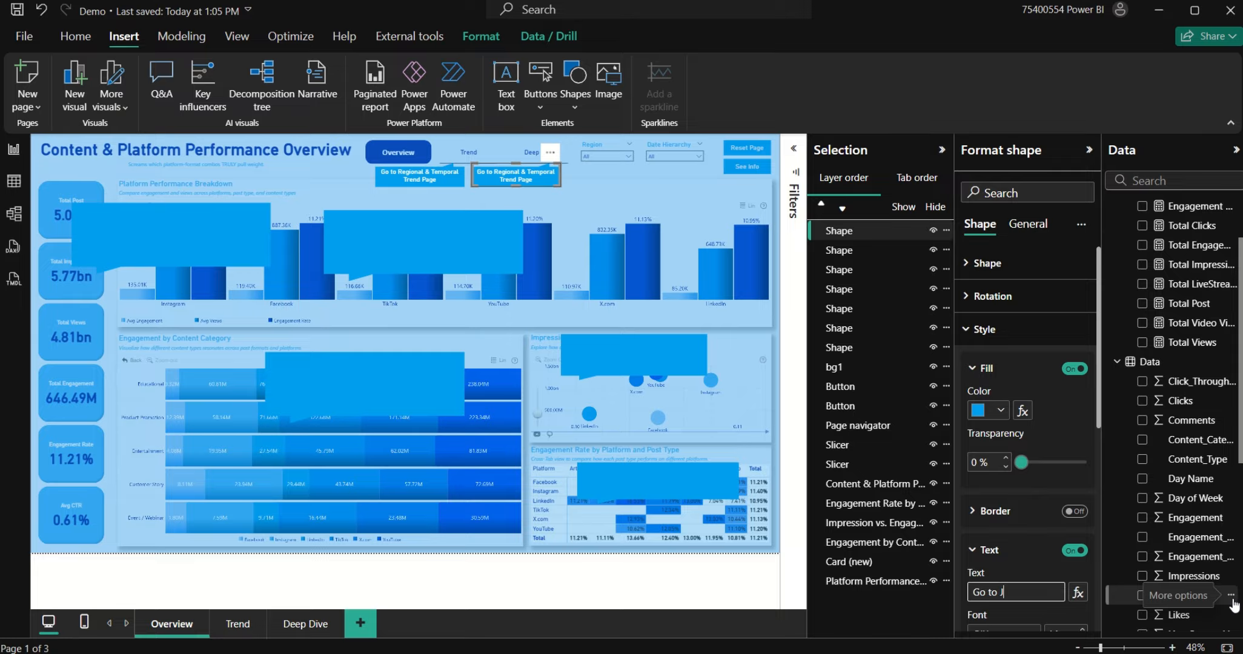
pyautogui.press('BackSpace')
pyautogui.write('Hashtag')
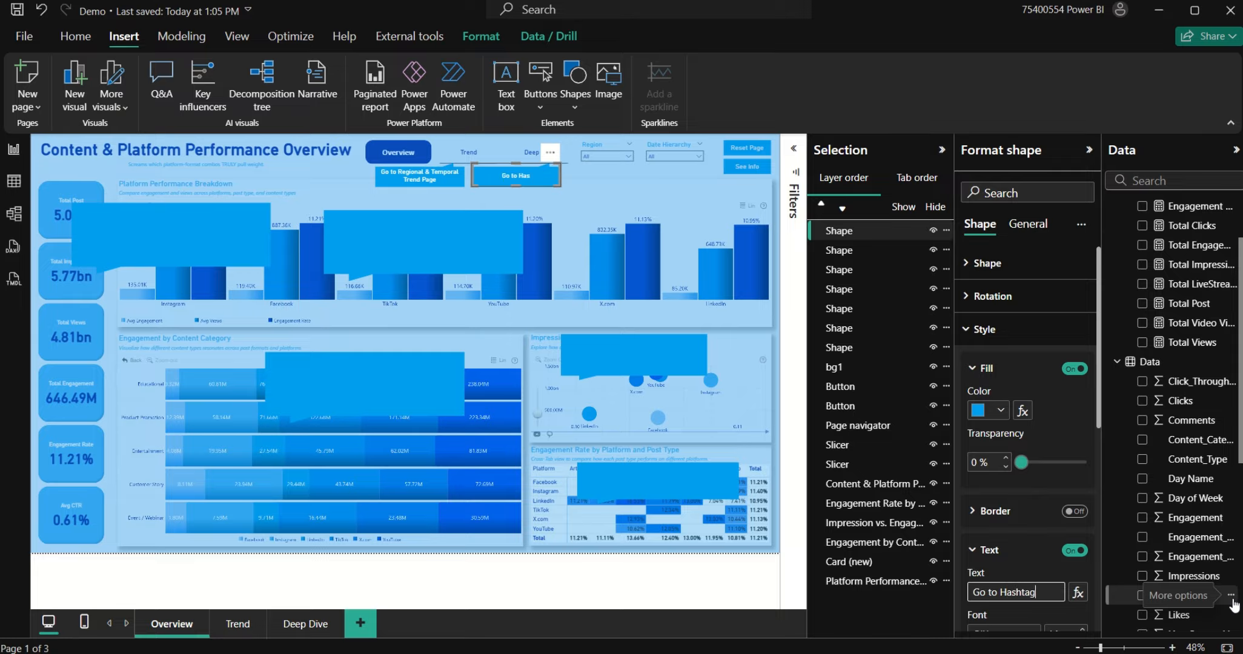
pyautogui.write(' anm Contaent Stra')
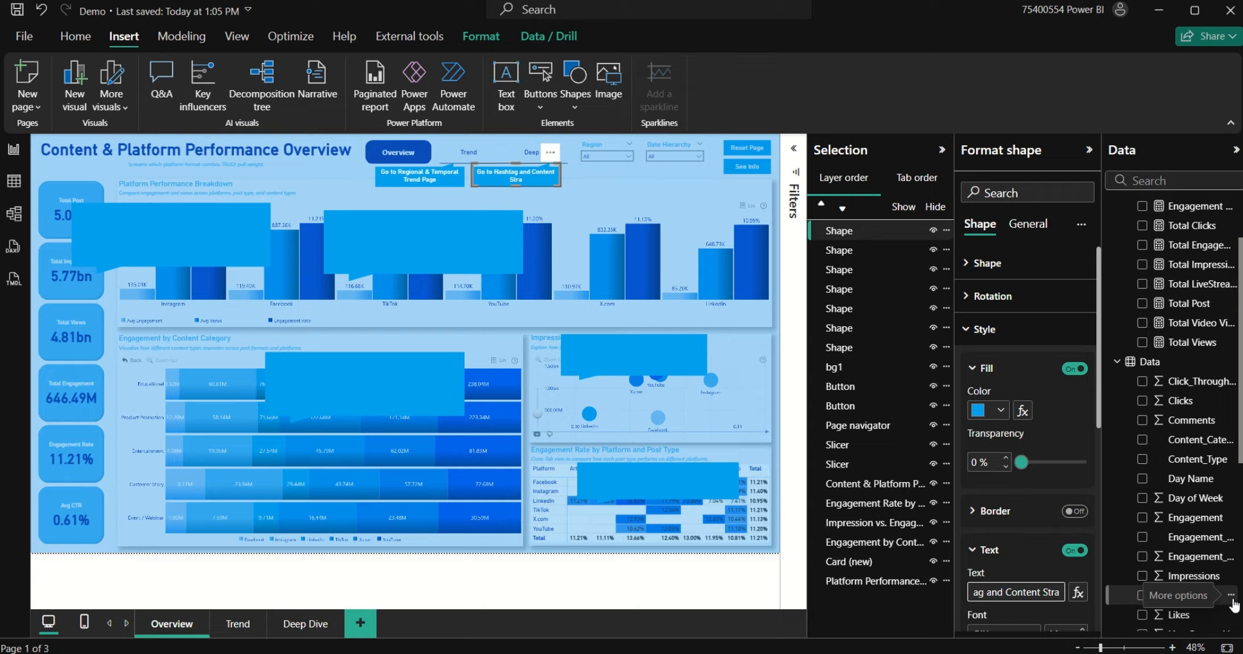
pyautogui.write('teguy')
pyautogui.press('BackSpace')
pyautogui.press('BackSpace')
pyautogui.write('y Drive Page')
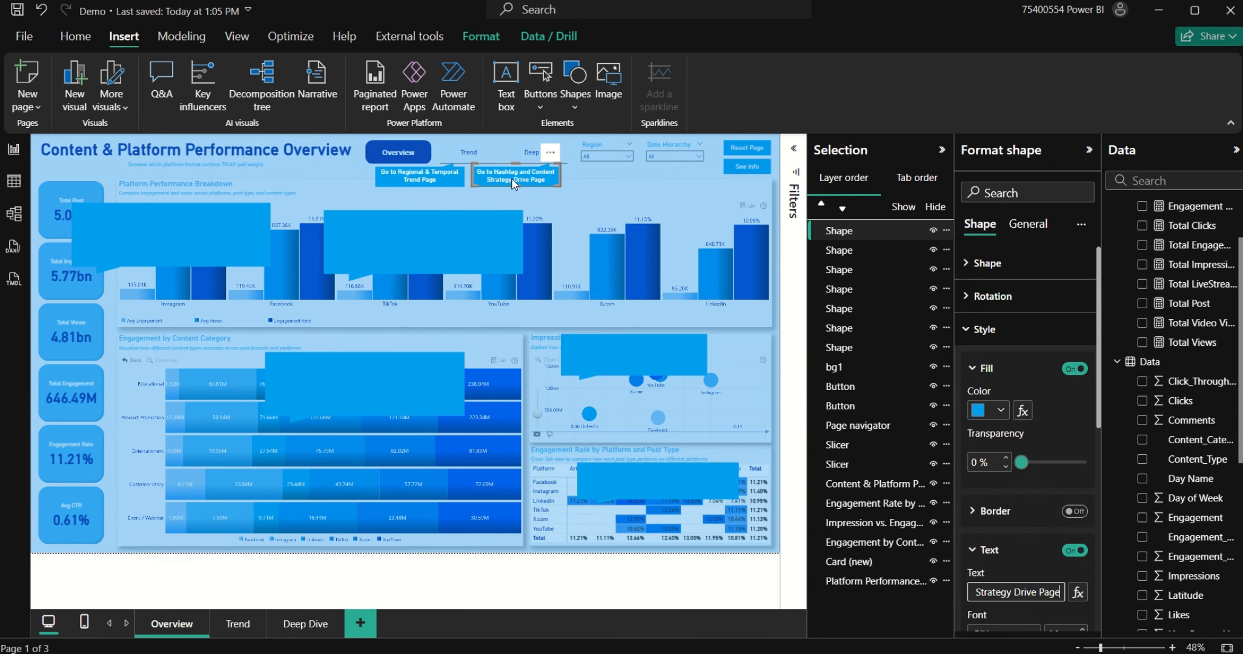
# Step: Duplicate the Deep Dive bubble and place the copy beneath the See Info button
pyautogui.moveTo(514, 183); pyautogui.dragTo(710, 183)
pyautogui.hotkey('ctrl', 'c')
pyautogui.hotkey('ctrl', 'v')
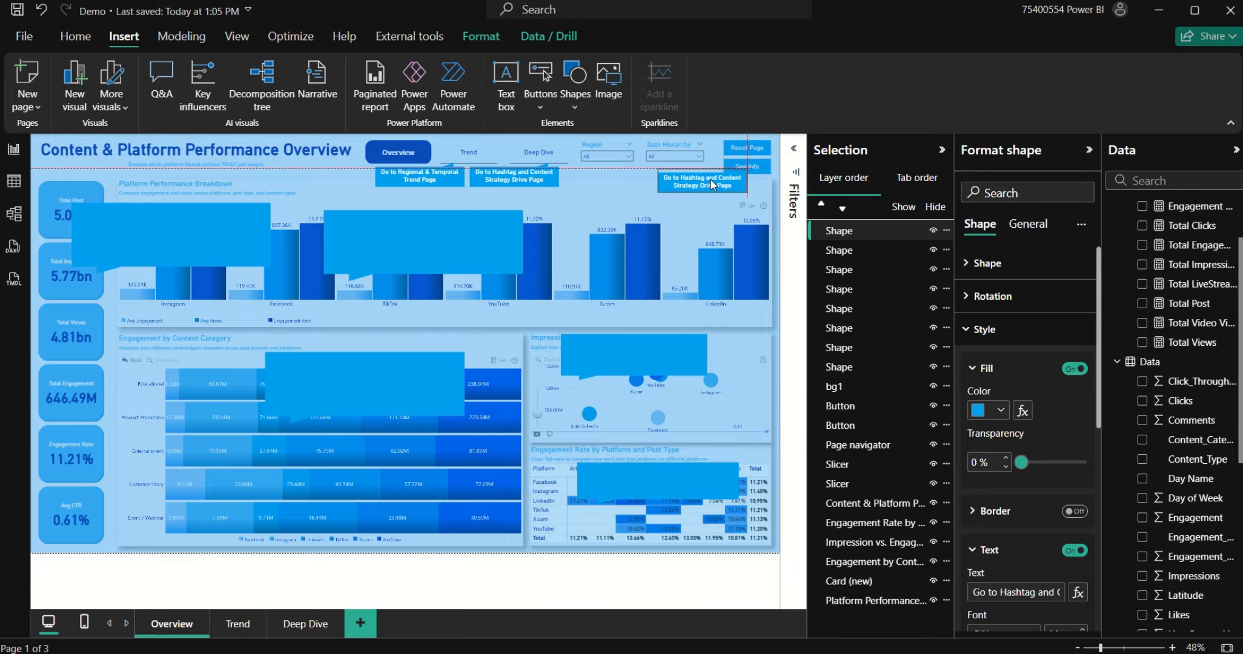
pyautogui.moveTo(710, 178); pyautogui.dragTo(710, 179)
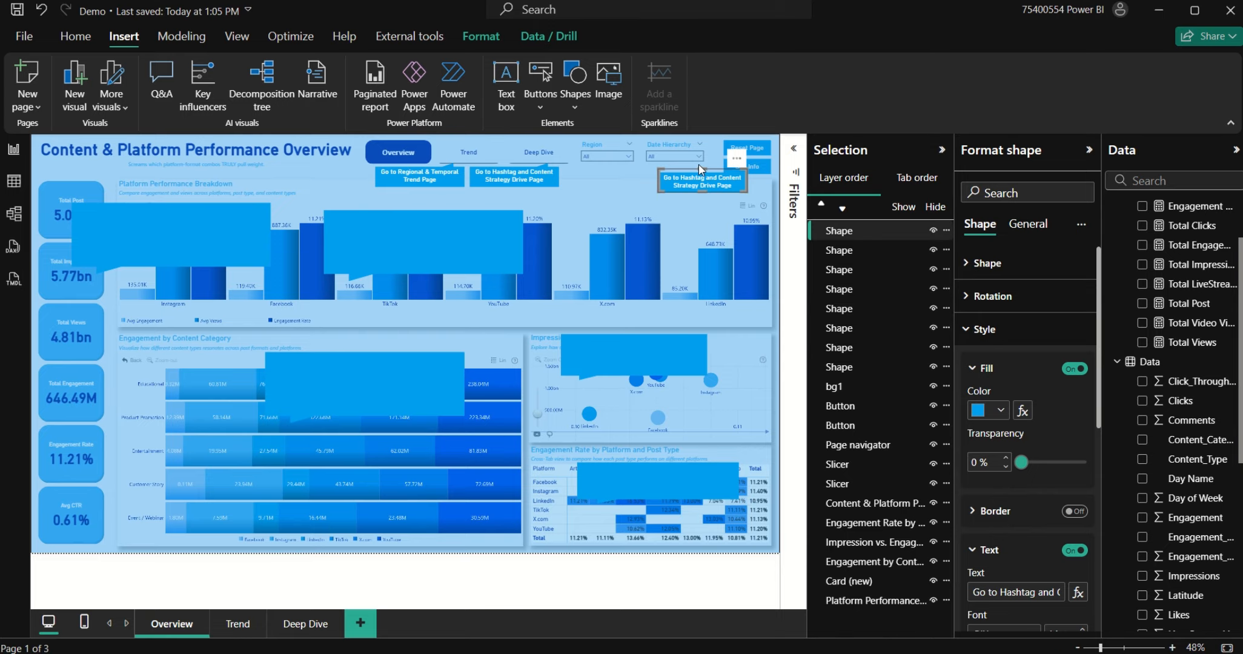
# Step: Select all eight speech bubbles and set their fill color to the recent off-white after trying black
pyautogui.keyDown('ctrl'); pyautogui.click(503, 174); pyautogui.keyUp('ctrl')
pyautogui.keyDown('ctrl'); pyautogui.click(439, 184); pyautogui.keyUp('ctrl')
pyautogui.keyDown('ctrl'); pyautogui.click(206, 245); pyautogui.keyUp('ctrl')
pyautogui.keyDown('ctrl'); pyautogui.click(496, 248); pyautogui.keyUp('ctrl')
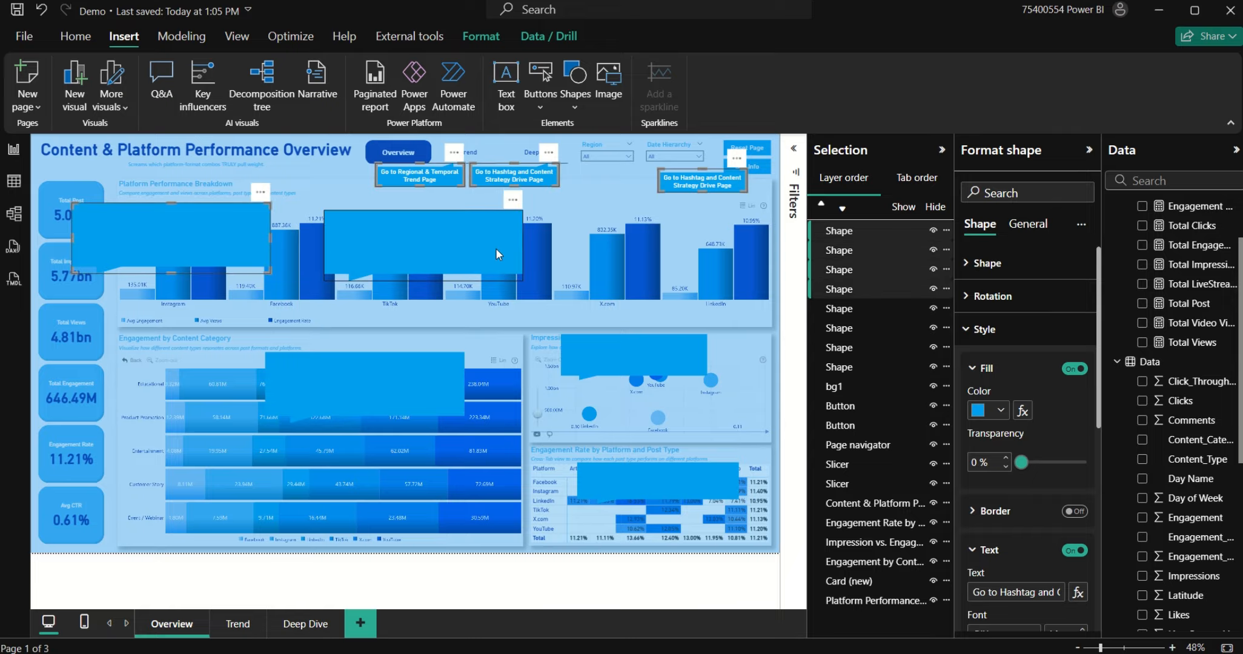
pyautogui.keyDown('ctrl'); pyautogui.click(321, 423); pyautogui.keyUp('ctrl')
pyautogui.keyDown('ctrl'); pyautogui.click(599, 372); pyautogui.keyUp('ctrl')
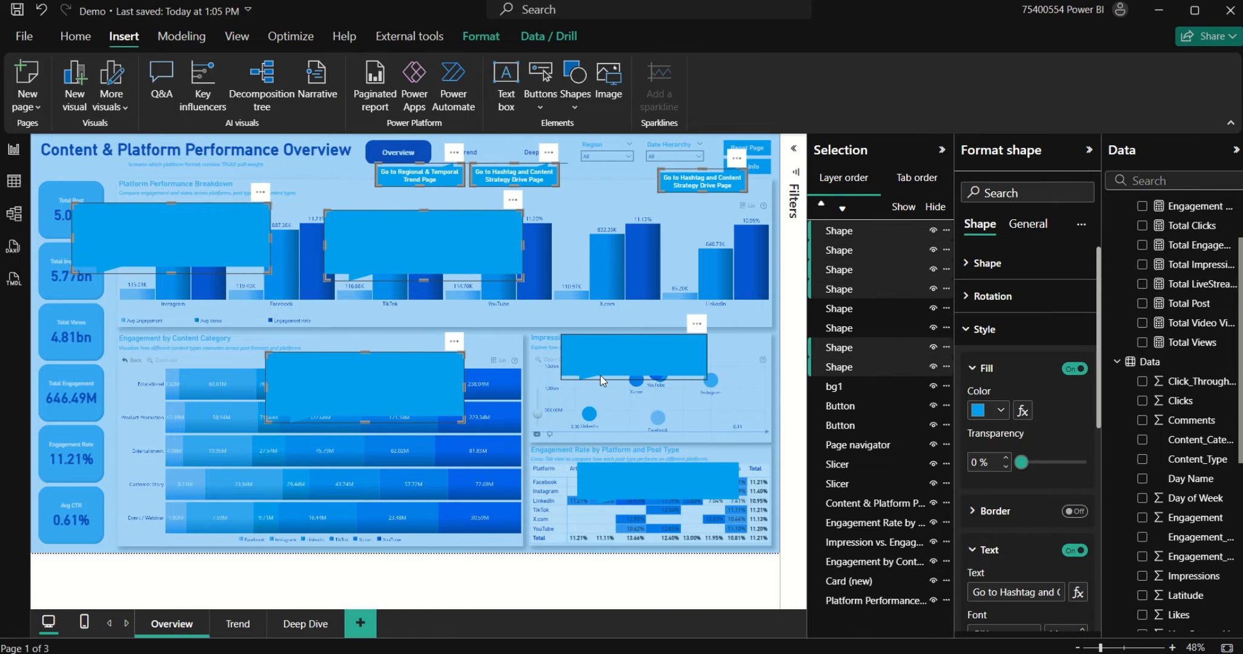
pyautogui.keyDown('ctrl'); pyautogui.click(617, 487); pyautogui.keyUp('ctrl')
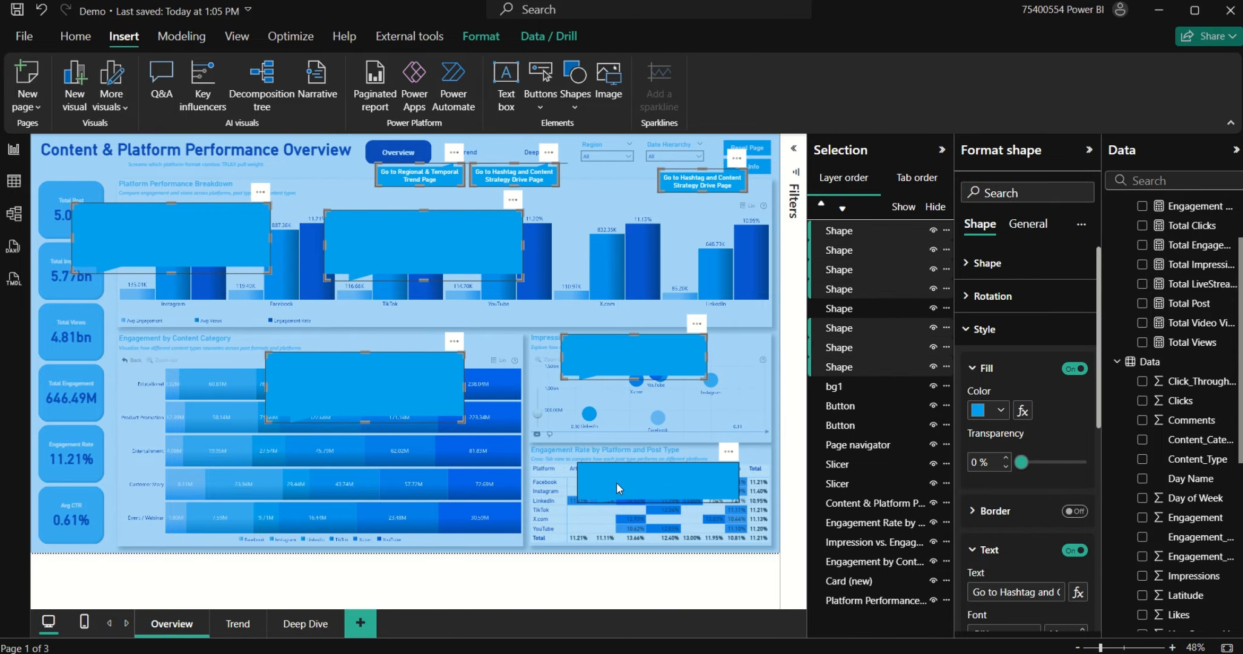
pyautogui.click(1001, 411)
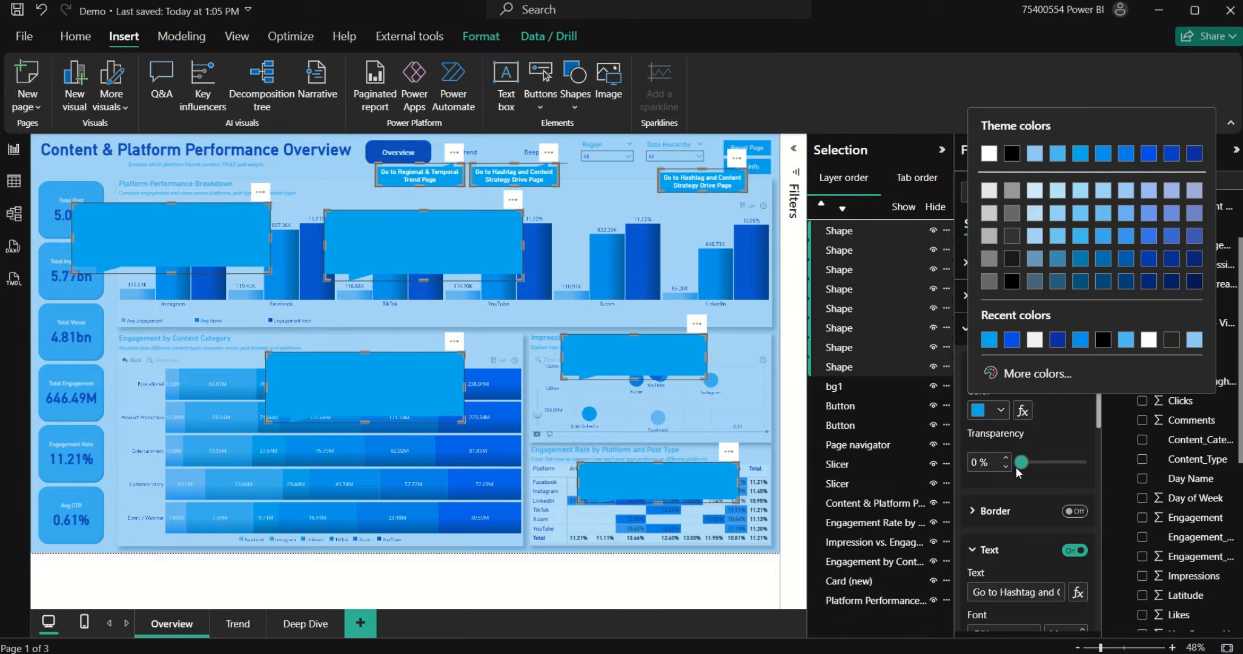
pyautogui.click(1102, 342)
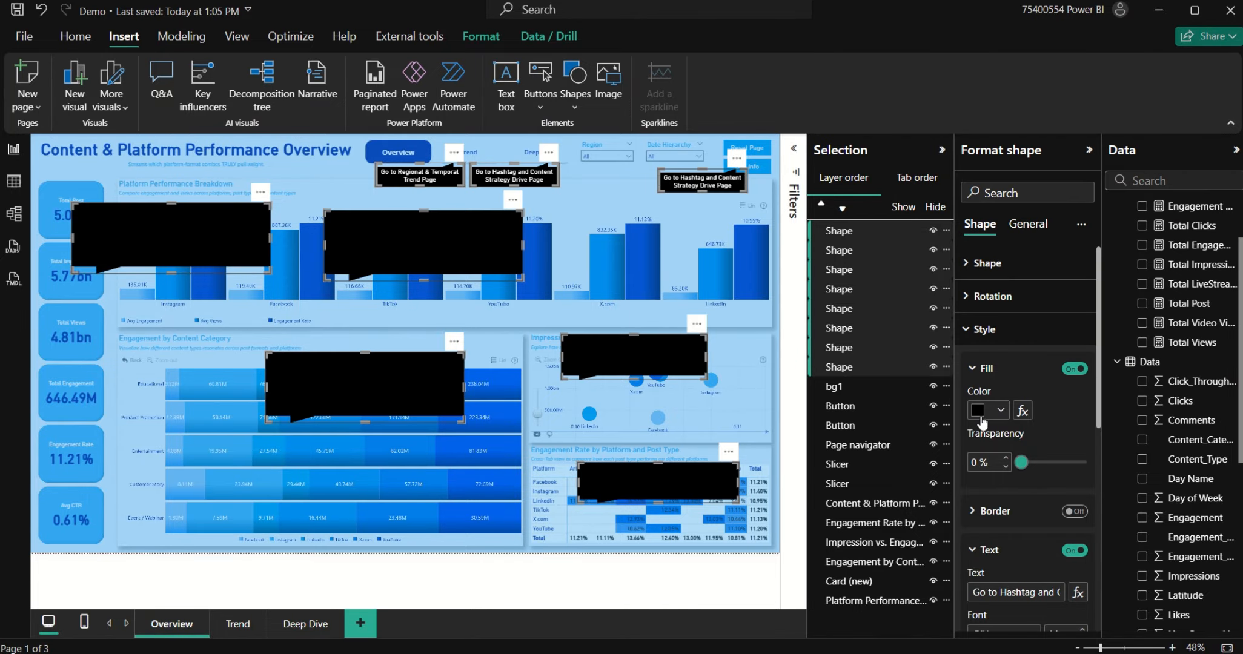
pyautogui.click(1001, 410)
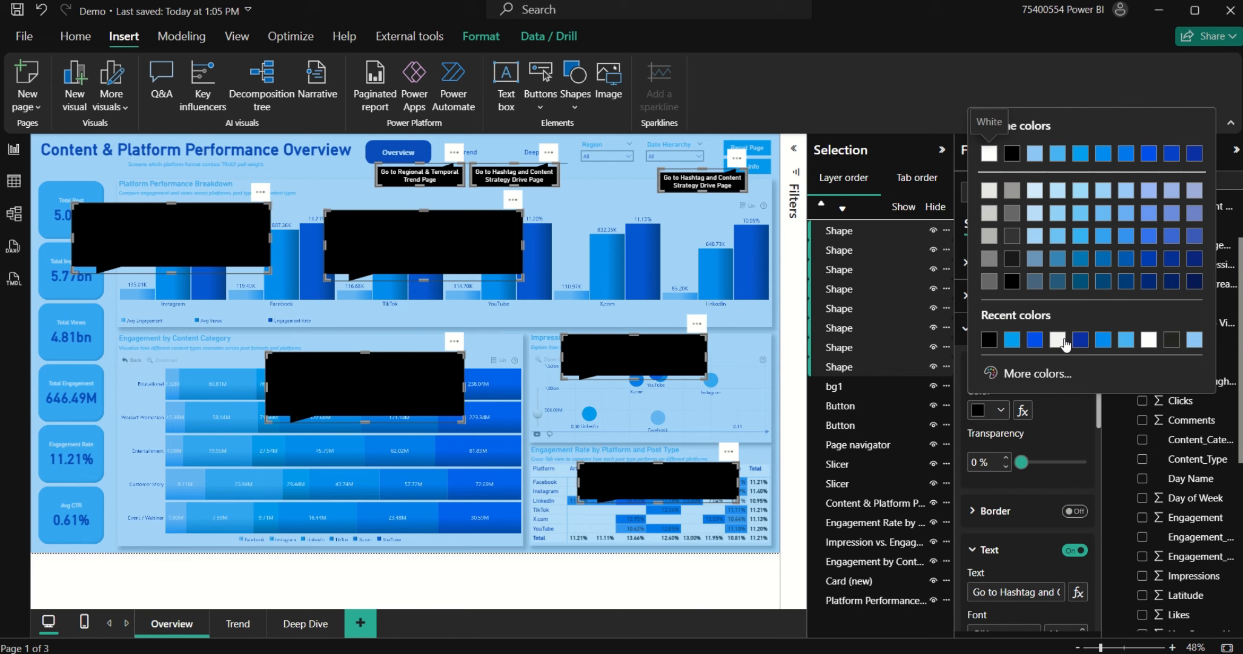
pyautogui.click(1064, 343)
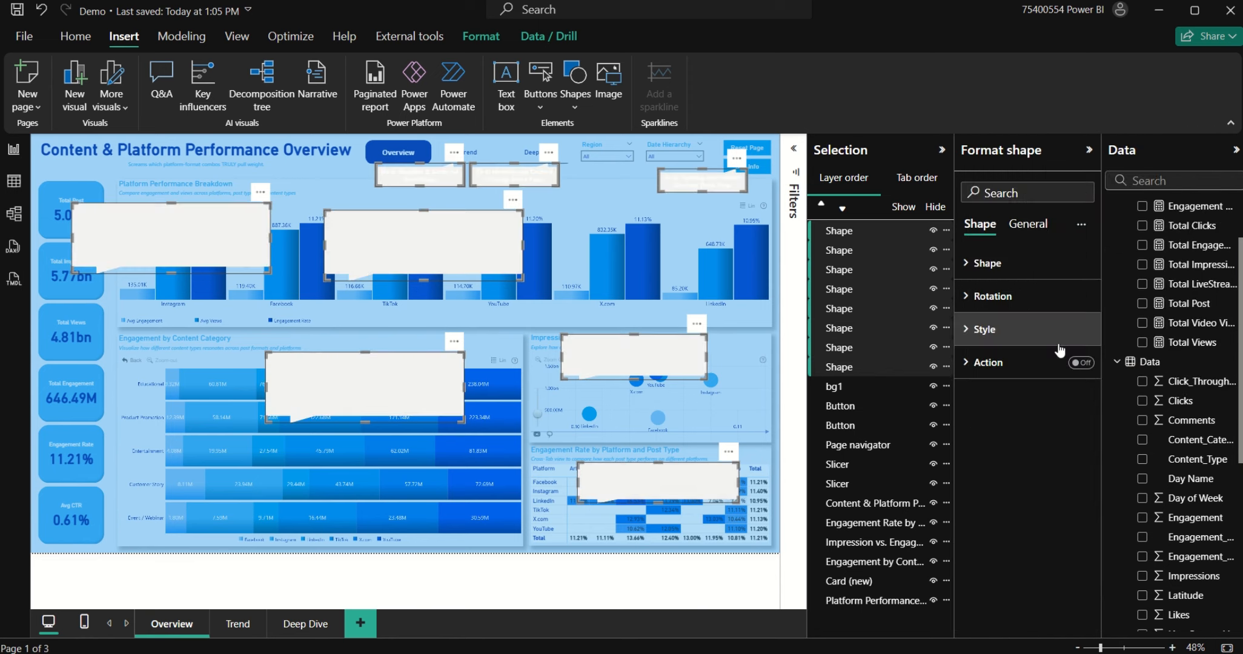
# Step: Set the font color of the selected speech bubbles to the recent dark blue
pyautogui.click(996, 330)
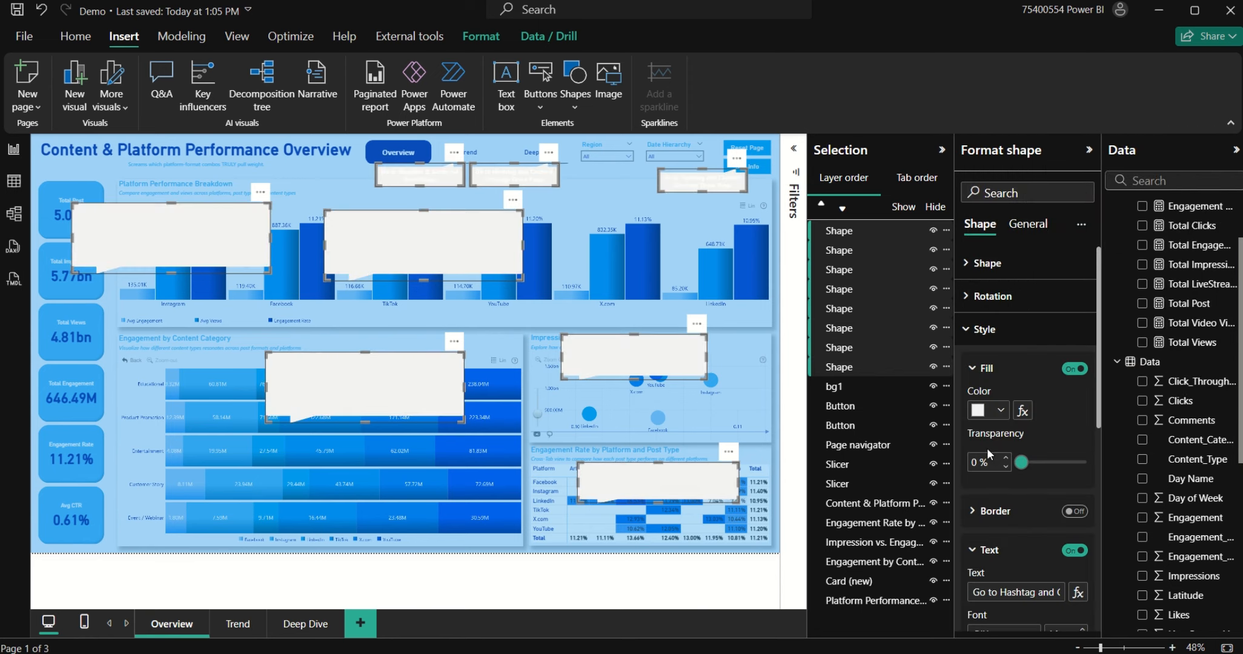
pyautogui.scroll(-3, 1019, 586)
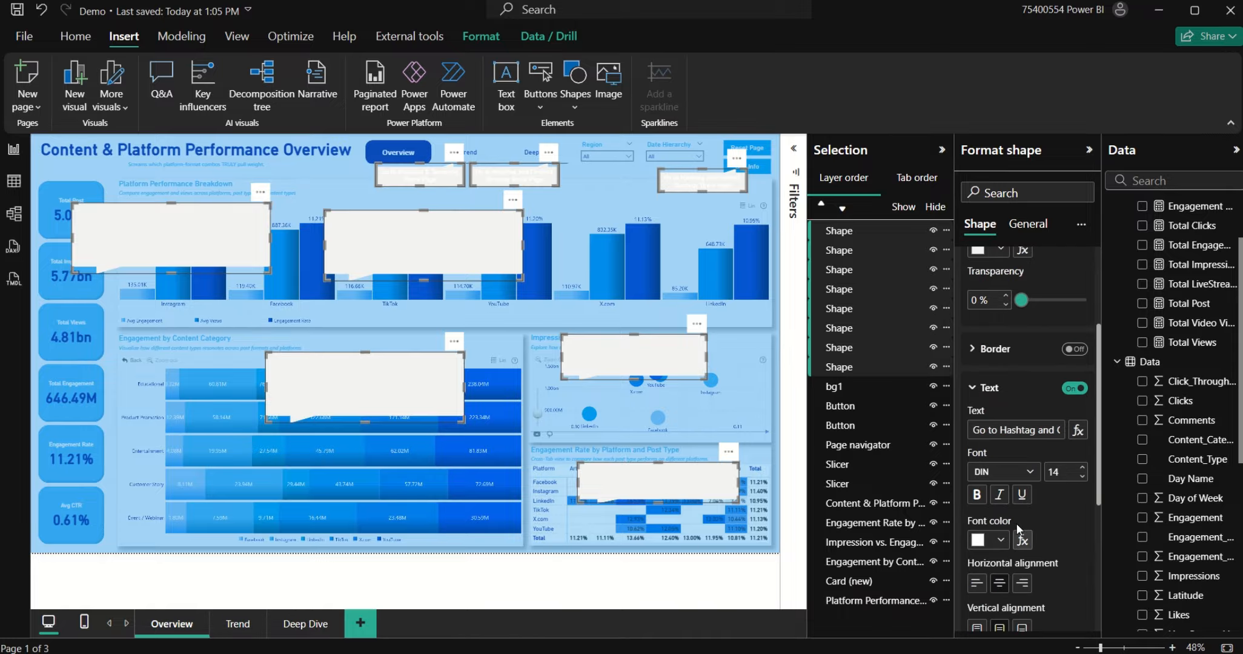
pyautogui.click(997, 540)
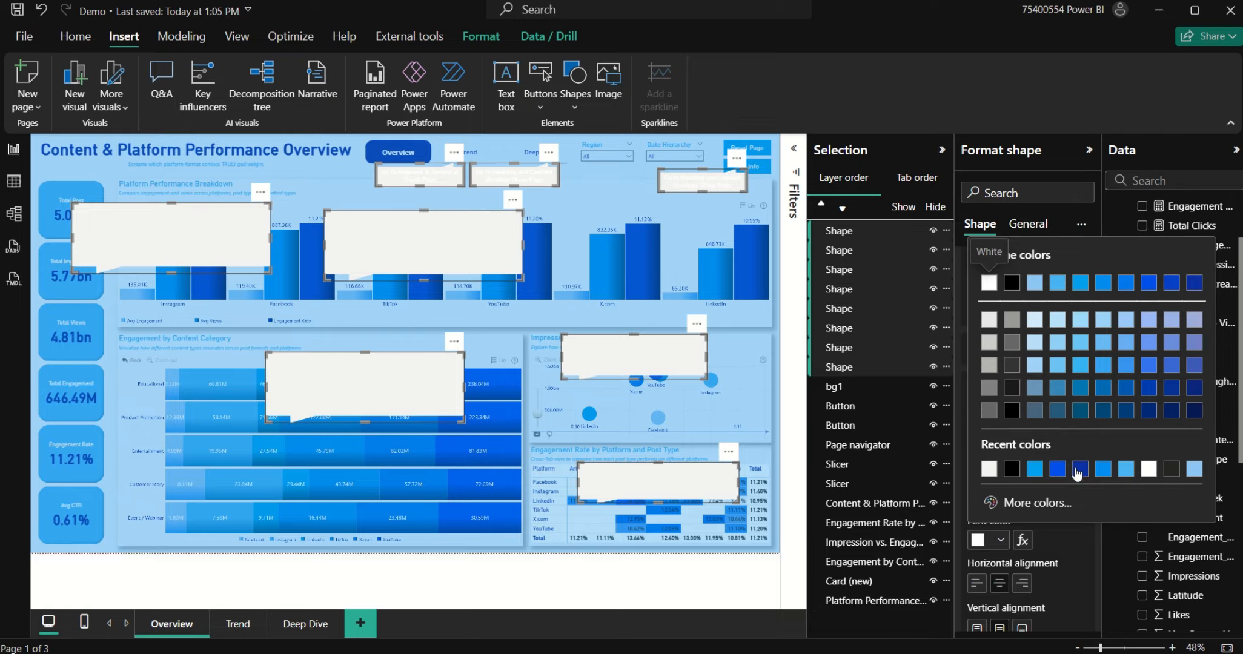
pyautogui.click(1077, 471)
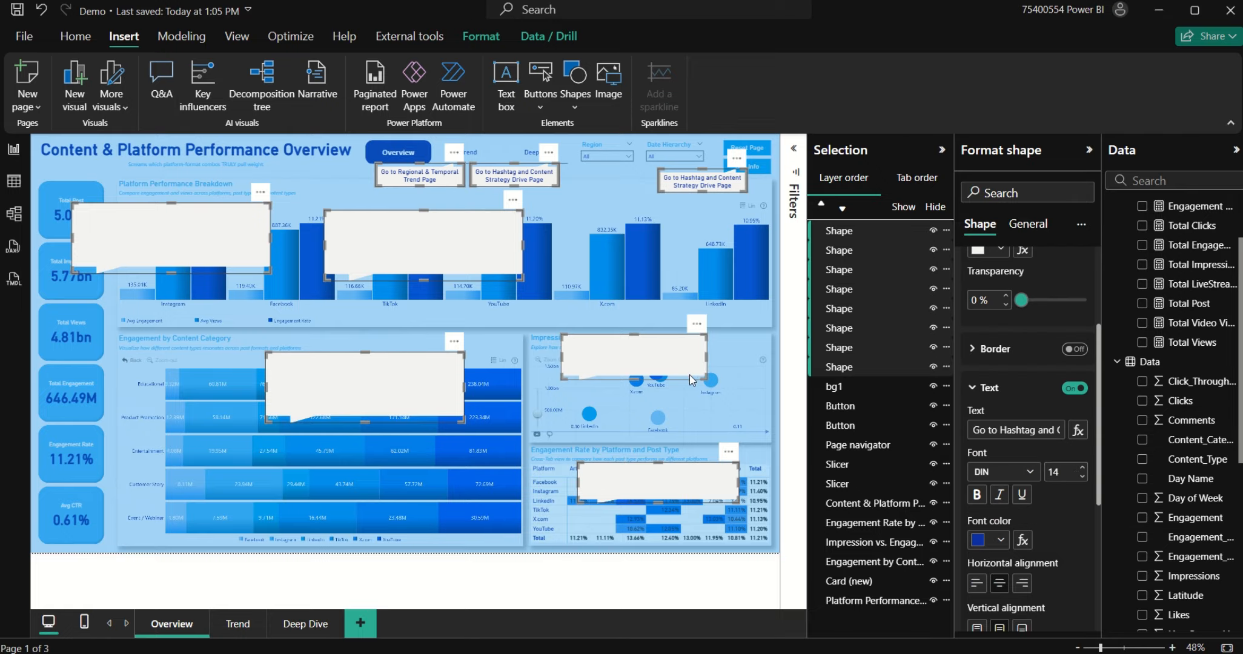
# Step: Try fill transparencies of 41% and 20% on the selected speech bubbles and return them to 0%
pyautogui.click(987, 388)
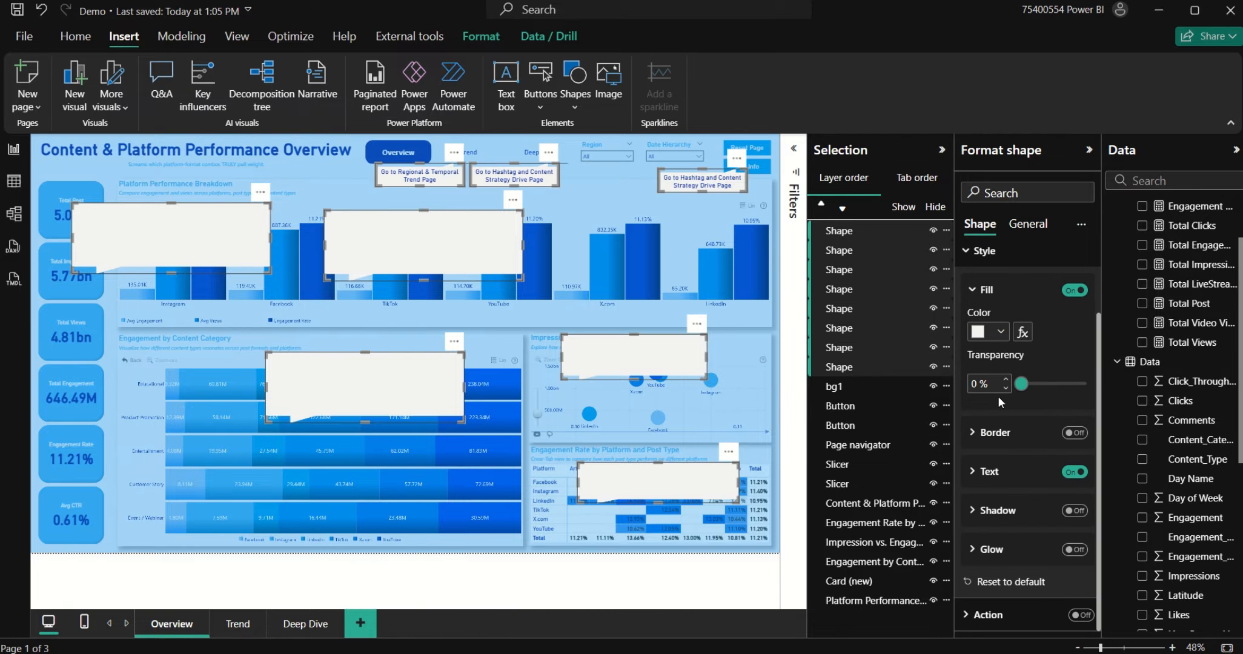
pyautogui.click(1047, 385)
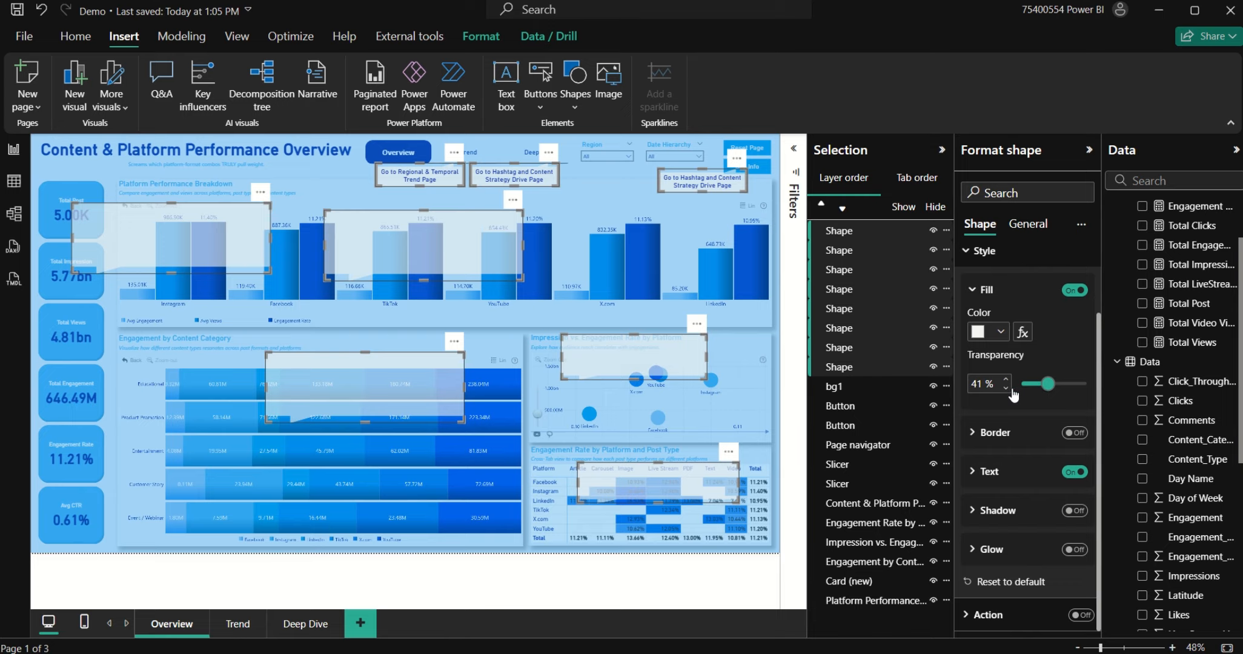
pyautogui.doubleClick(973, 383)
pyautogui.write('20')
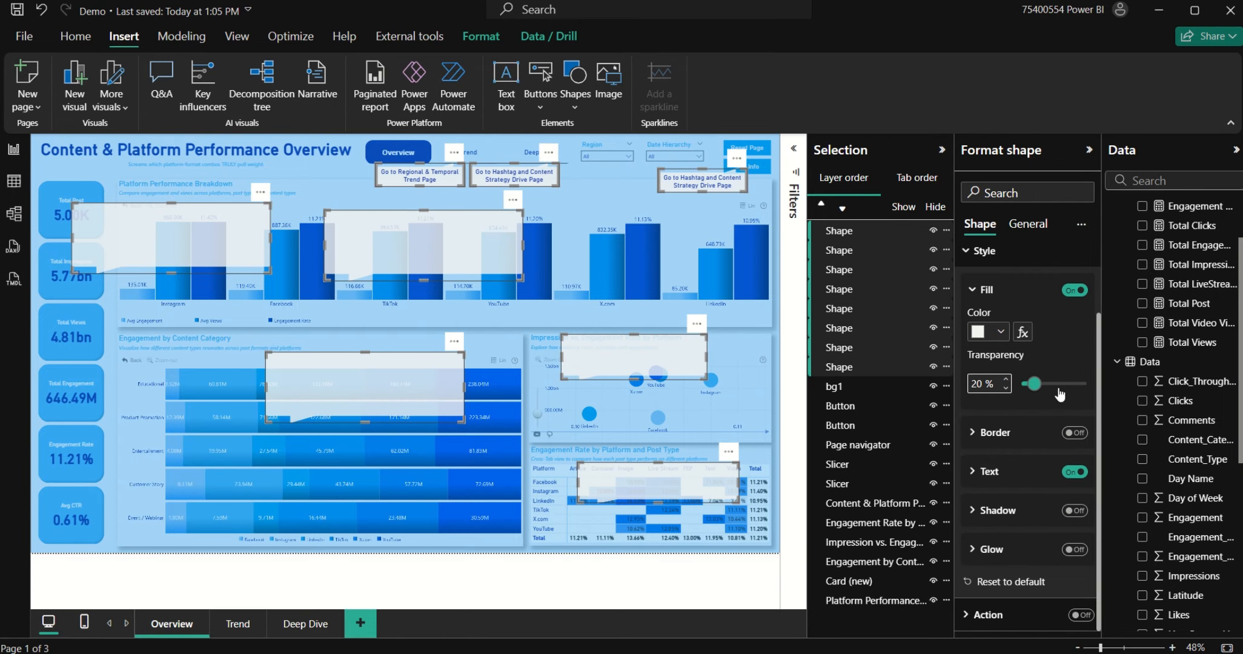
pyautogui.click(1018, 384)
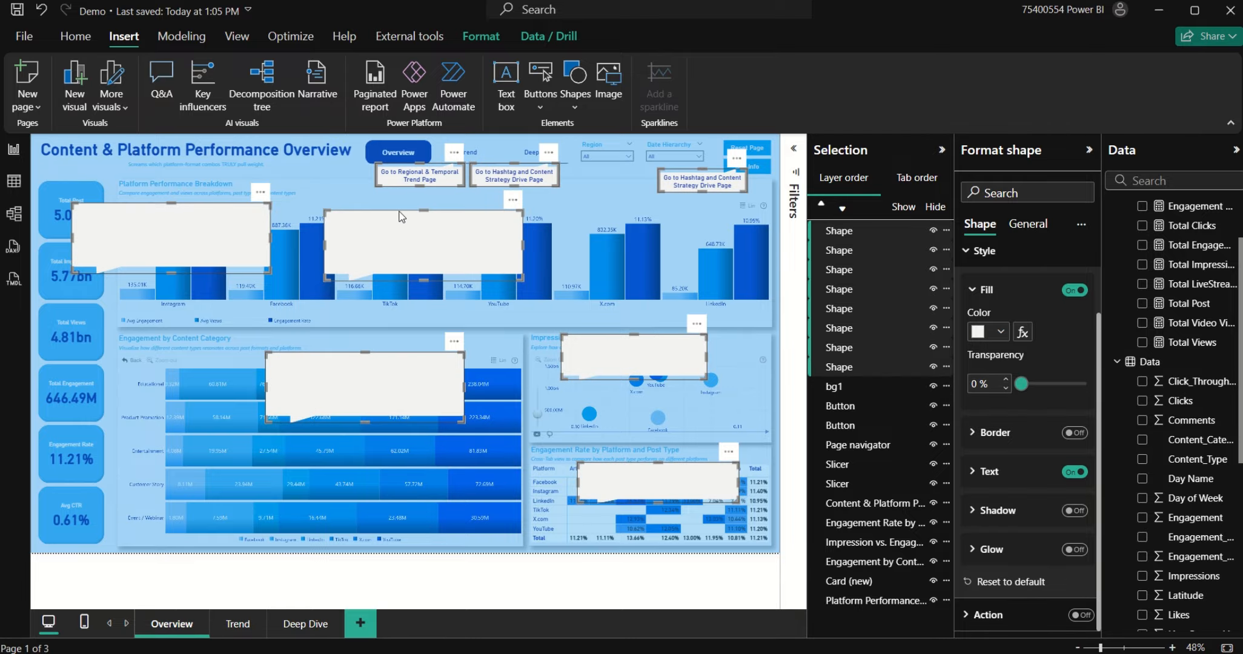
# Step: Turn on text for the speech bubble pointing at the KPI cards and enter "See KPI"
pyautogui.click(160, 236)
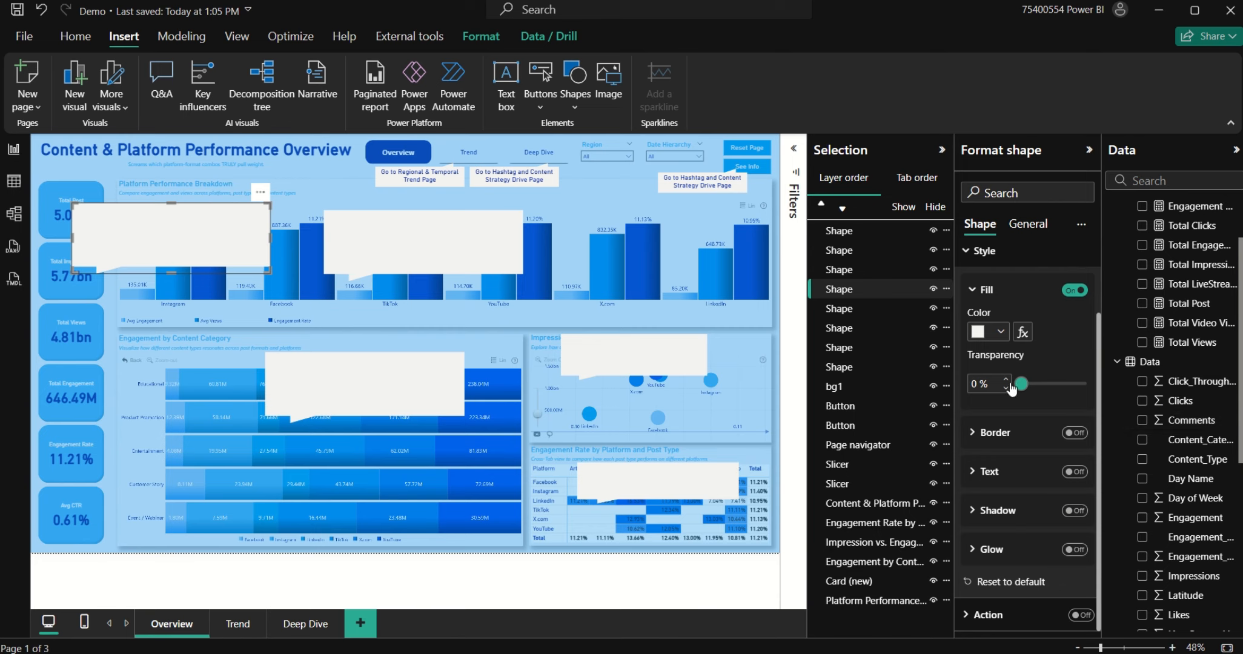
pyautogui.click(1008, 475)
pyautogui.click(1015, 510)
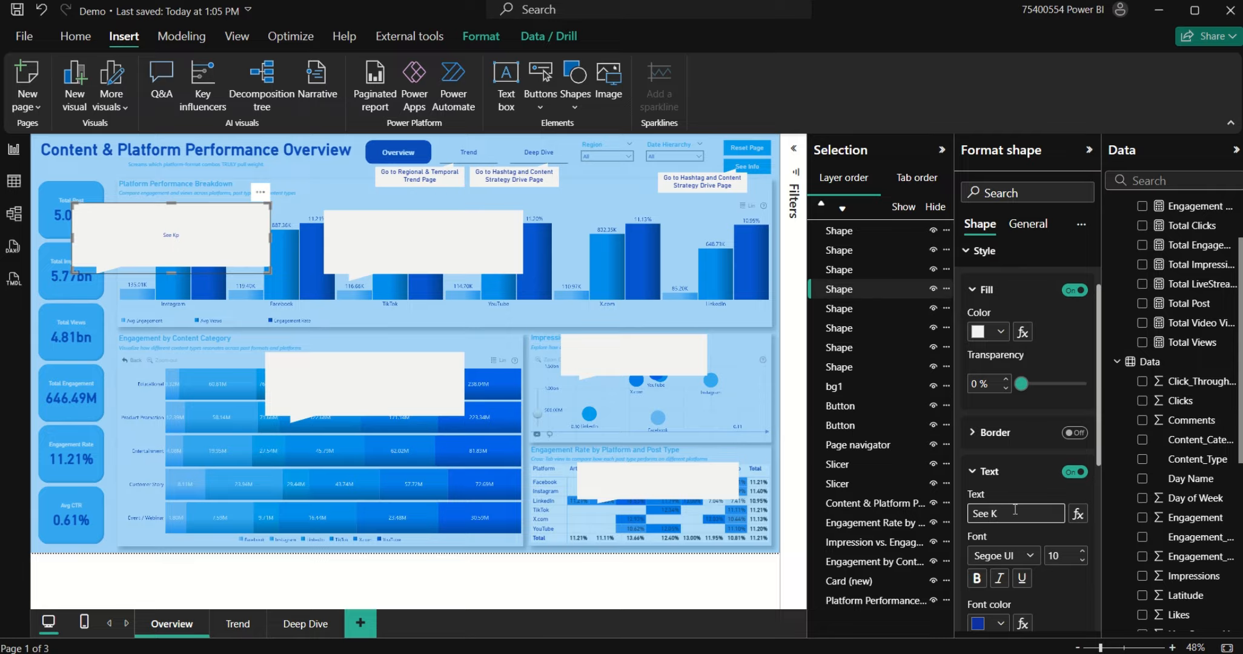
pyautogui.write('See KPI')
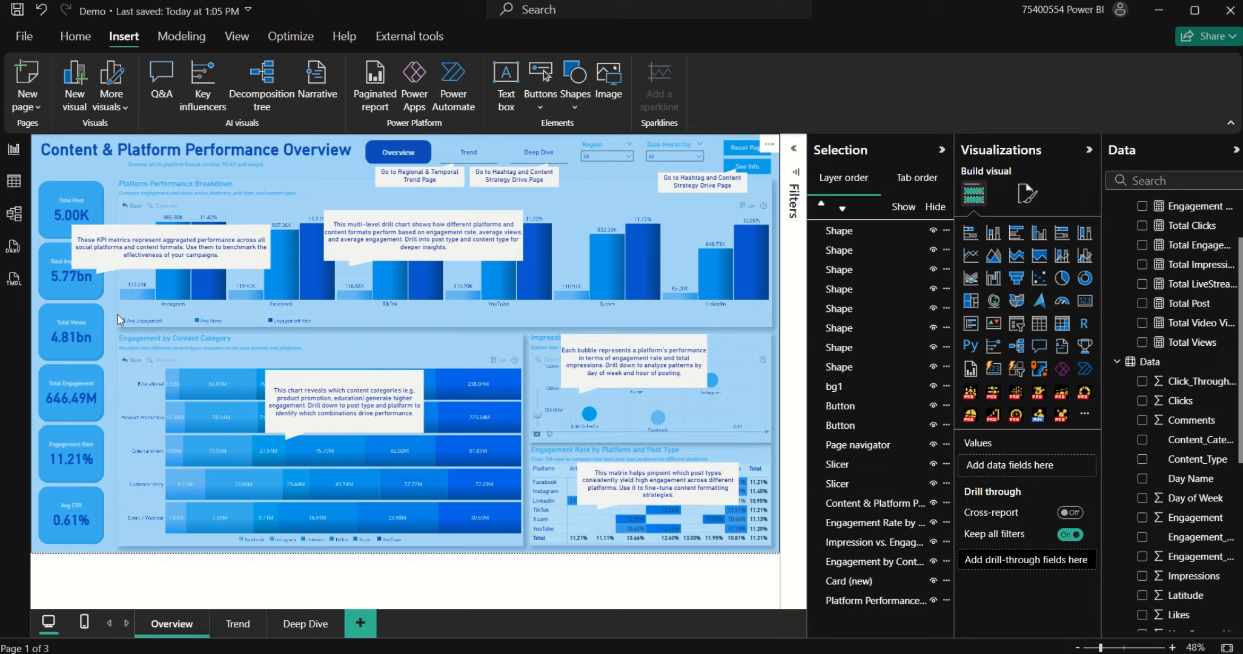
# Step: Insert a Reset button and place it over the platform chart, beneath the See Info bubble
pyautogui.click(532, 86)
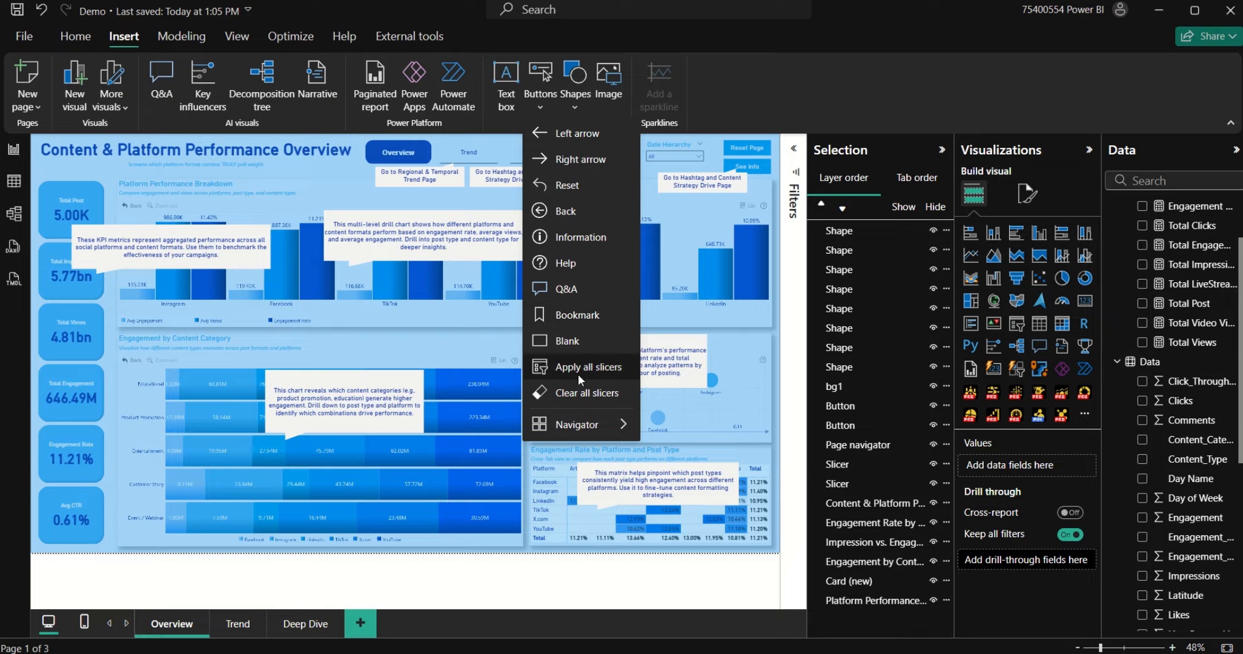
pyautogui.click(567, 188)
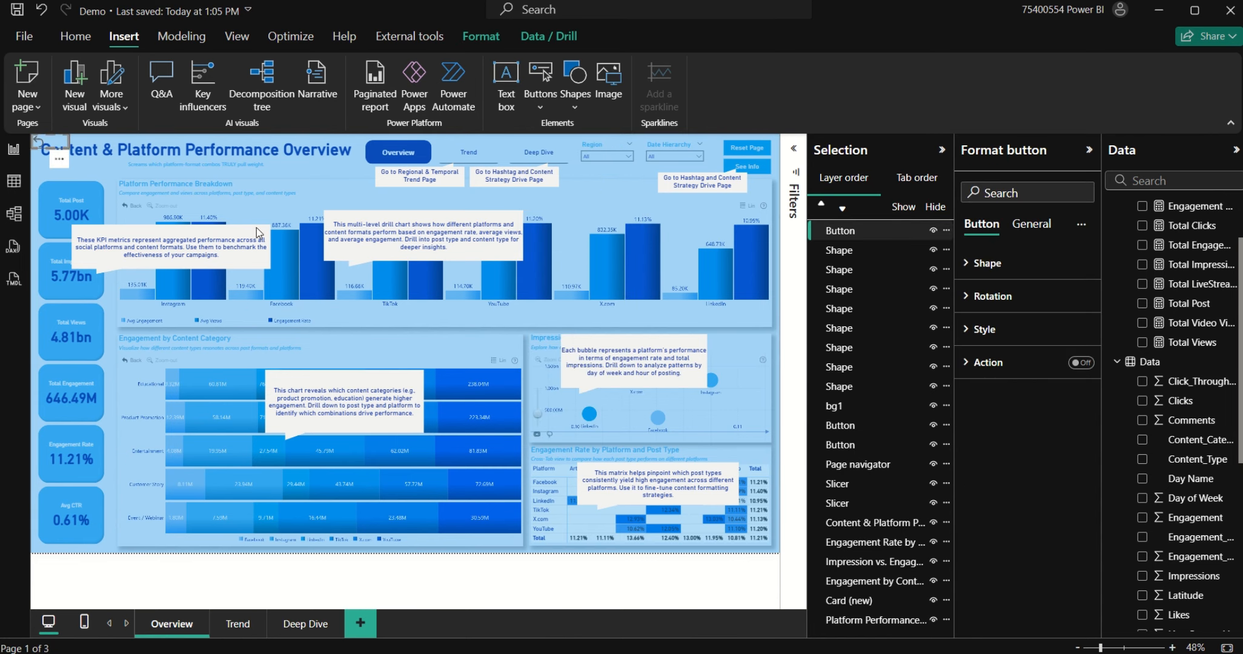
pyautogui.moveTo(57, 147); pyautogui.dragTo(705, 249)
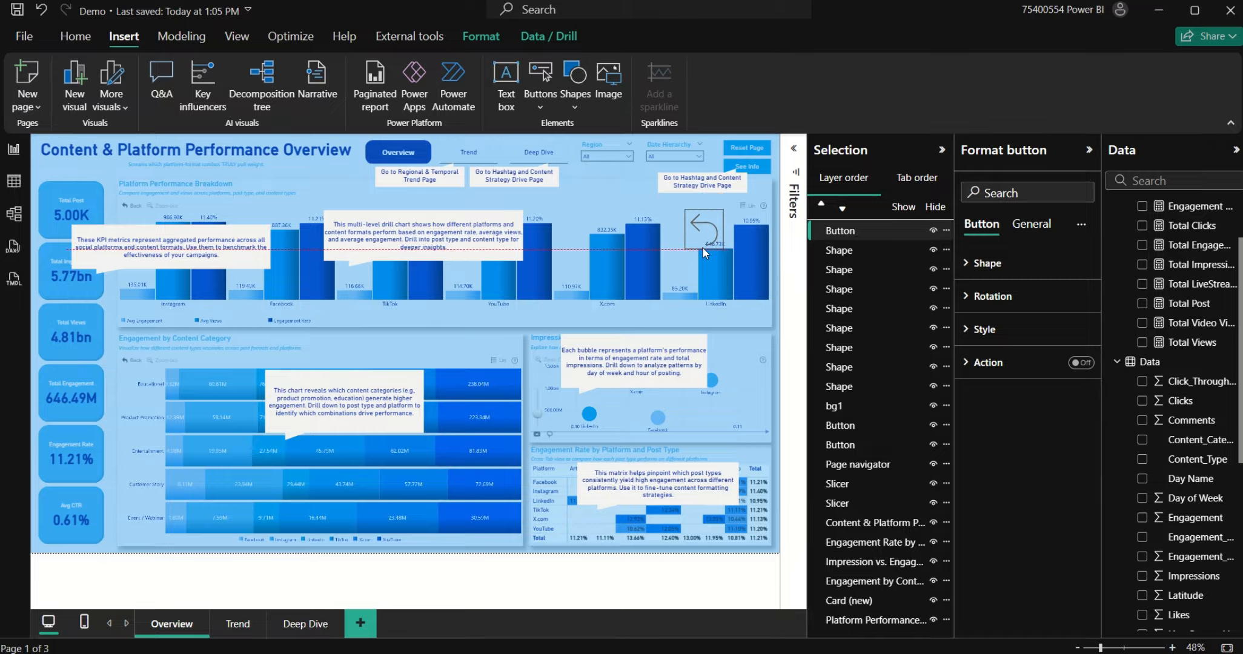
# Step: Set the new Reset button's icon line color to red, #FF0000
pyautogui.click(1011, 342)
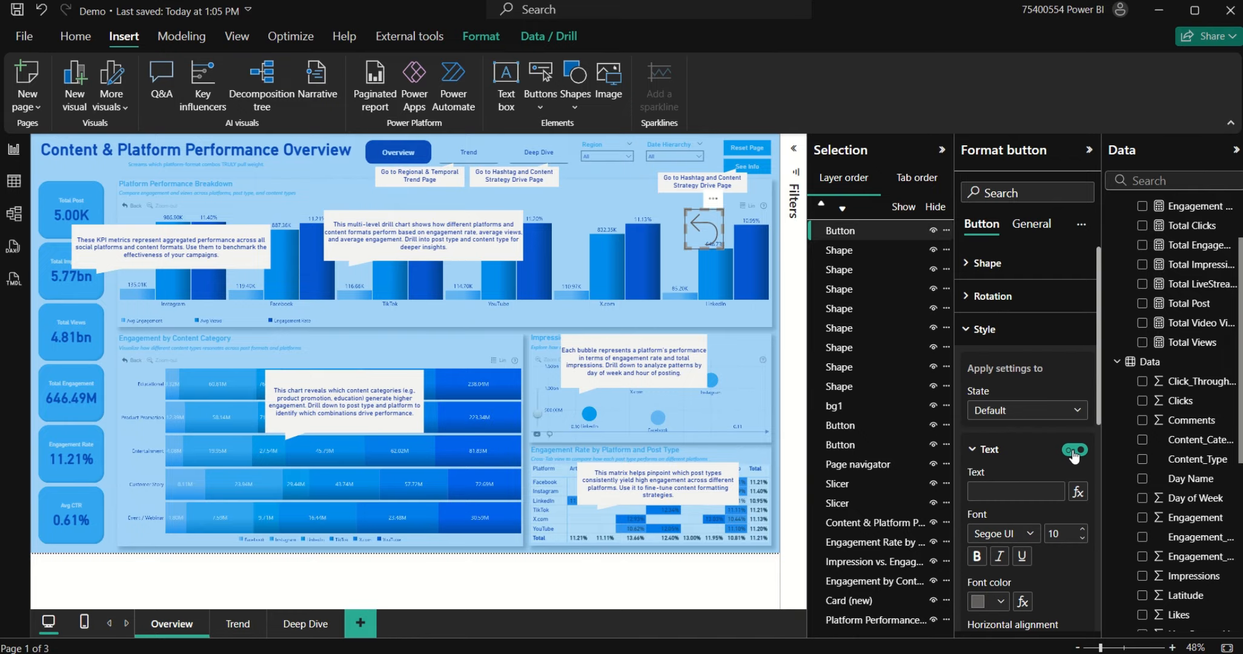
pyautogui.click(1030, 452)
pyautogui.click(1021, 488)
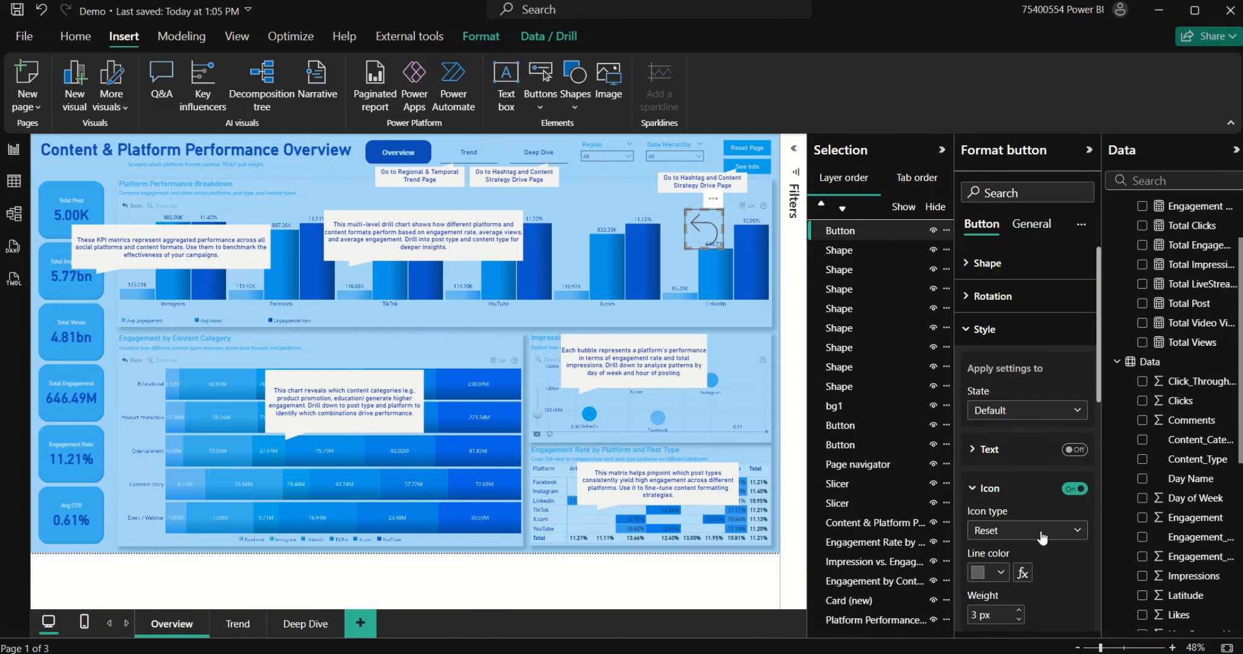
pyautogui.scroll(-3, 1021, 487)
pyautogui.click(993, 491)
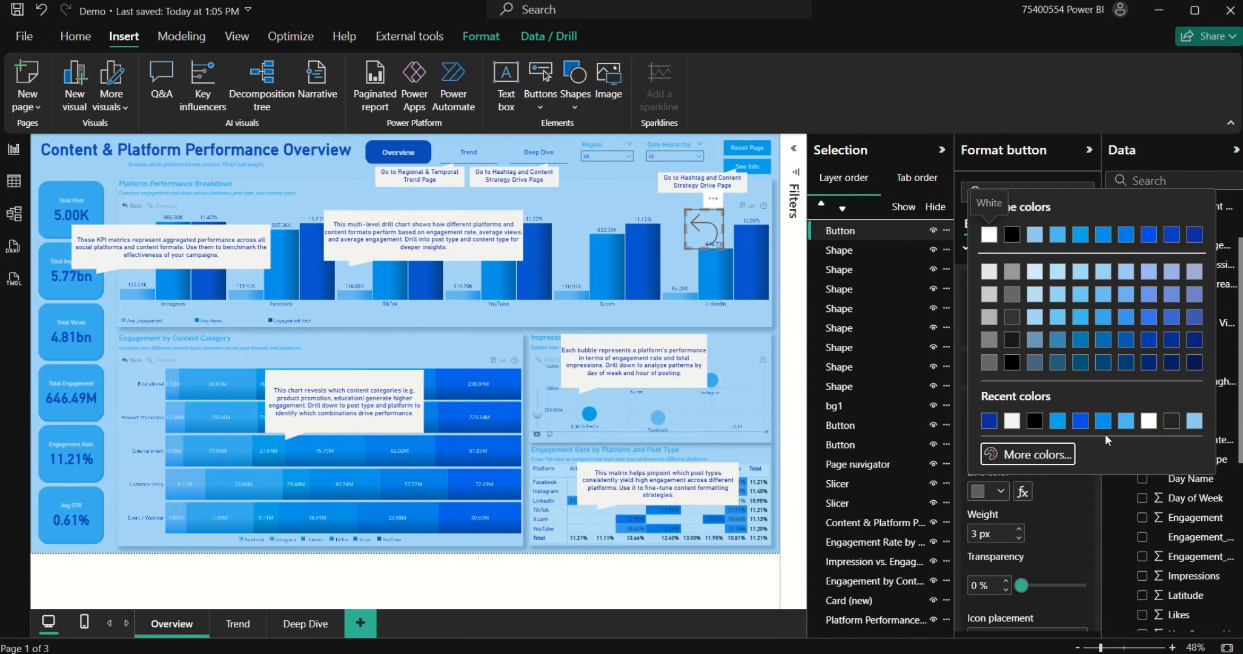
pyautogui.click(1030, 455)
pyautogui.click(1201, 398)
pyautogui.click(1194, 204)
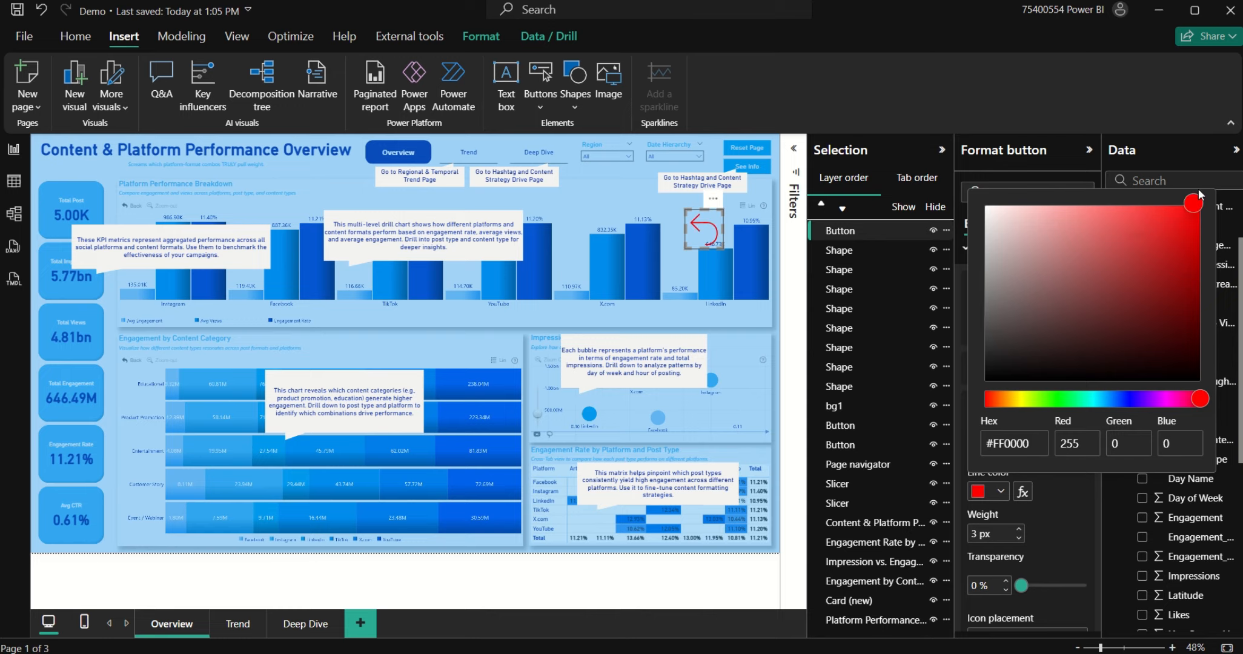
pyautogui.click(1058, 501)
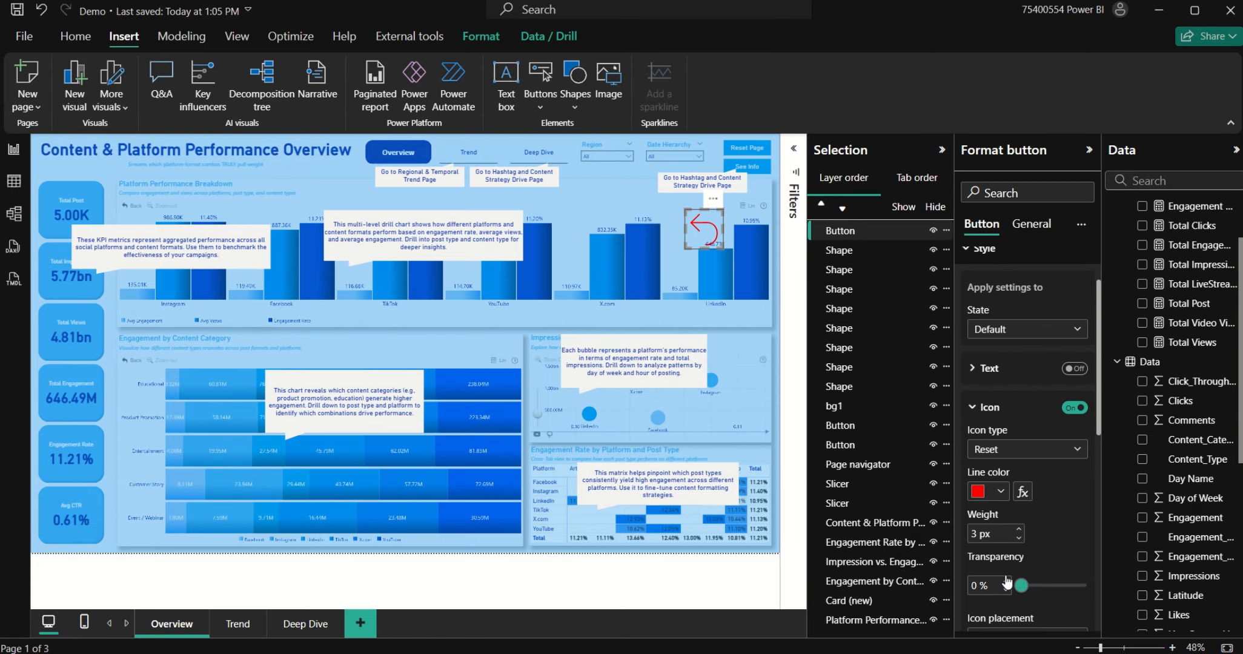
pyautogui.scroll(-2, 1036, 479)
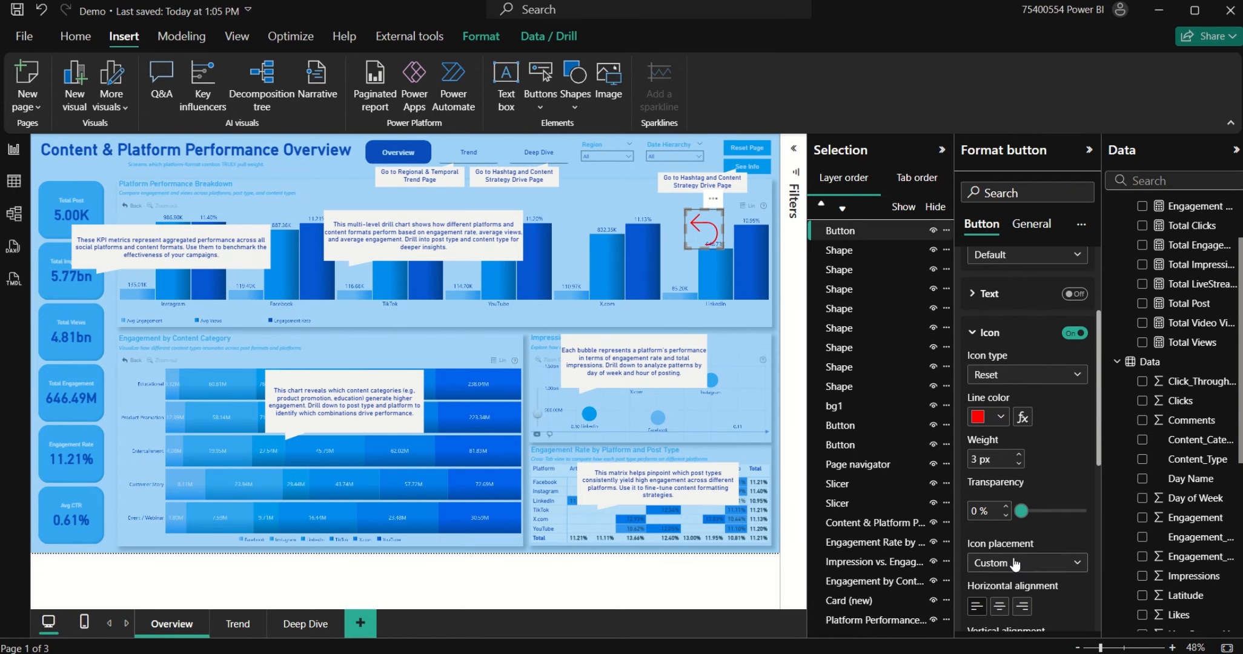
# Step: Set the Reset button's icon weight to 8 px and shrink the button over the platform chart
pyautogui.click(1020, 448)
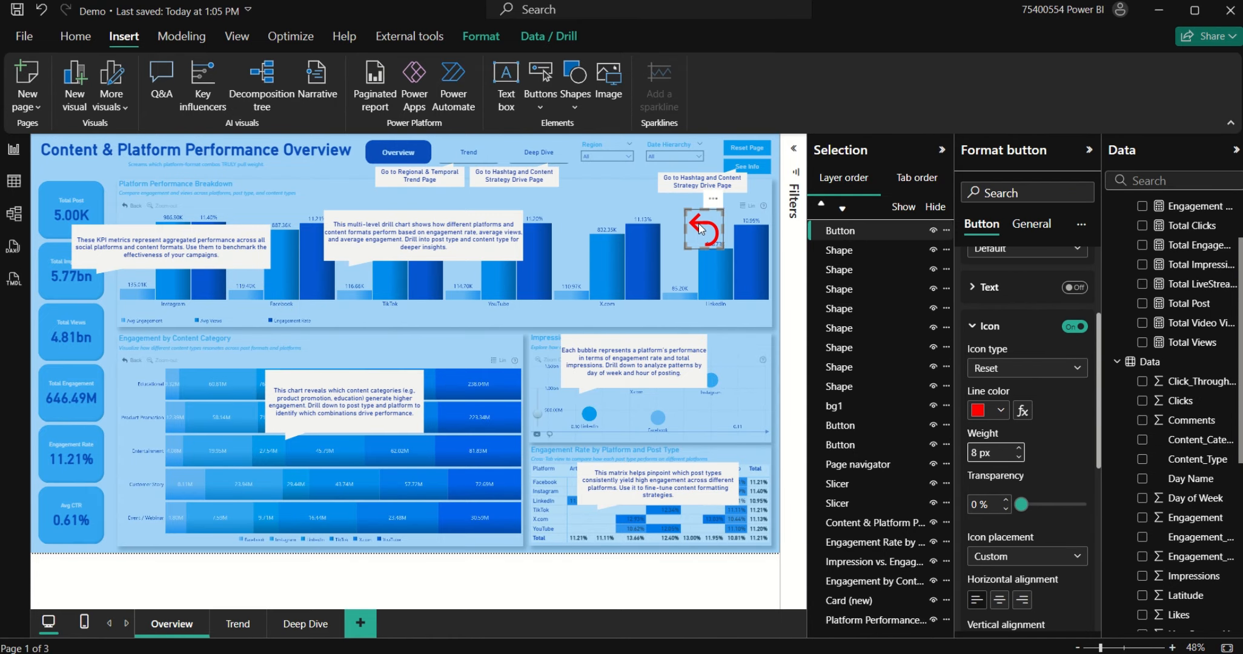
pyautogui.moveTo(691, 226); pyautogui.dragTo(701, 235)
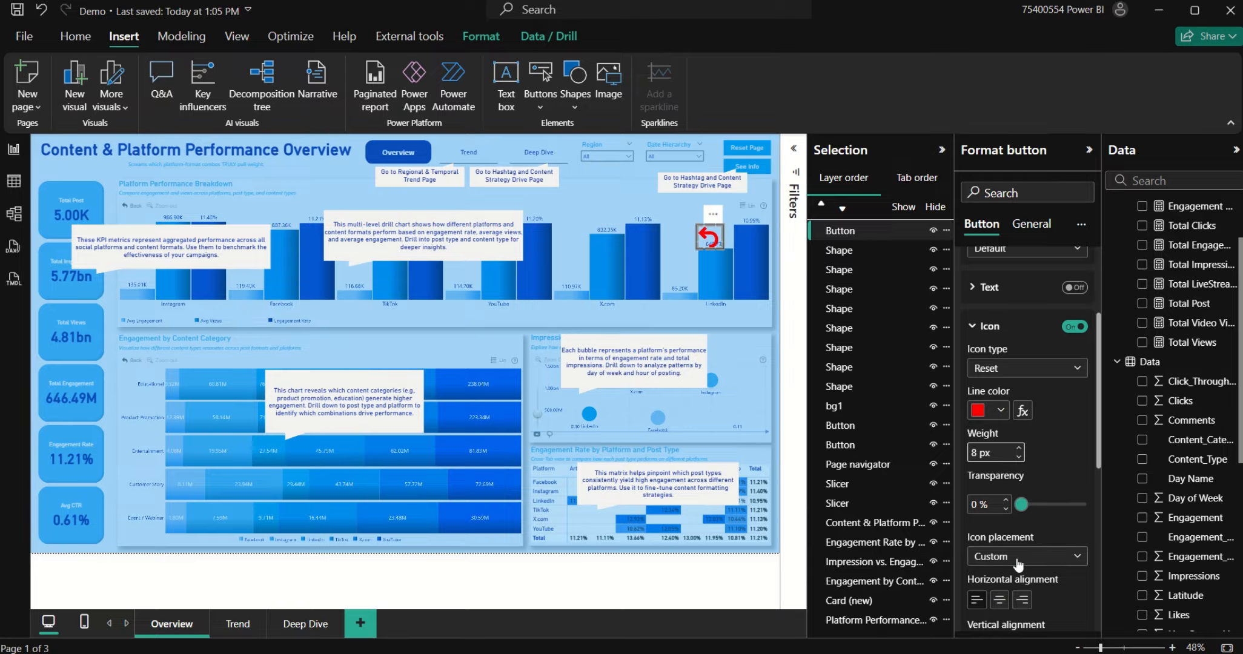
pyautogui.scroll(-2, 993, 546)
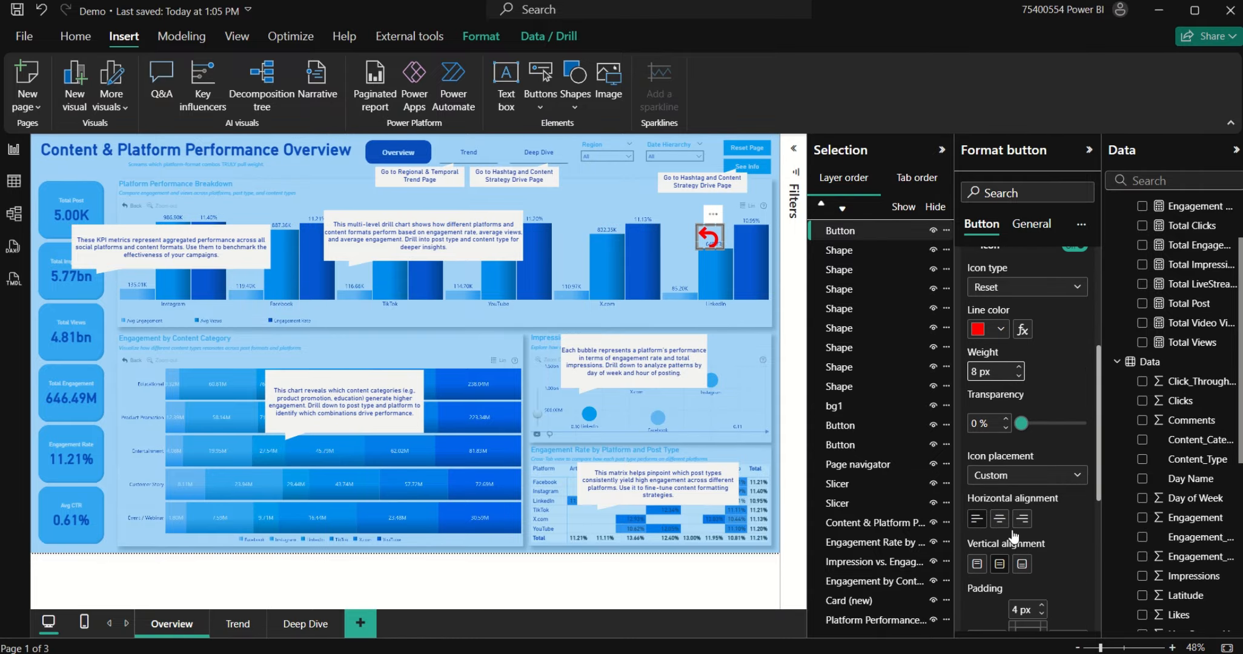
pyautogui.scroll(-3, 994, 515)
pyautogui.scroll(5, 1039, 483)
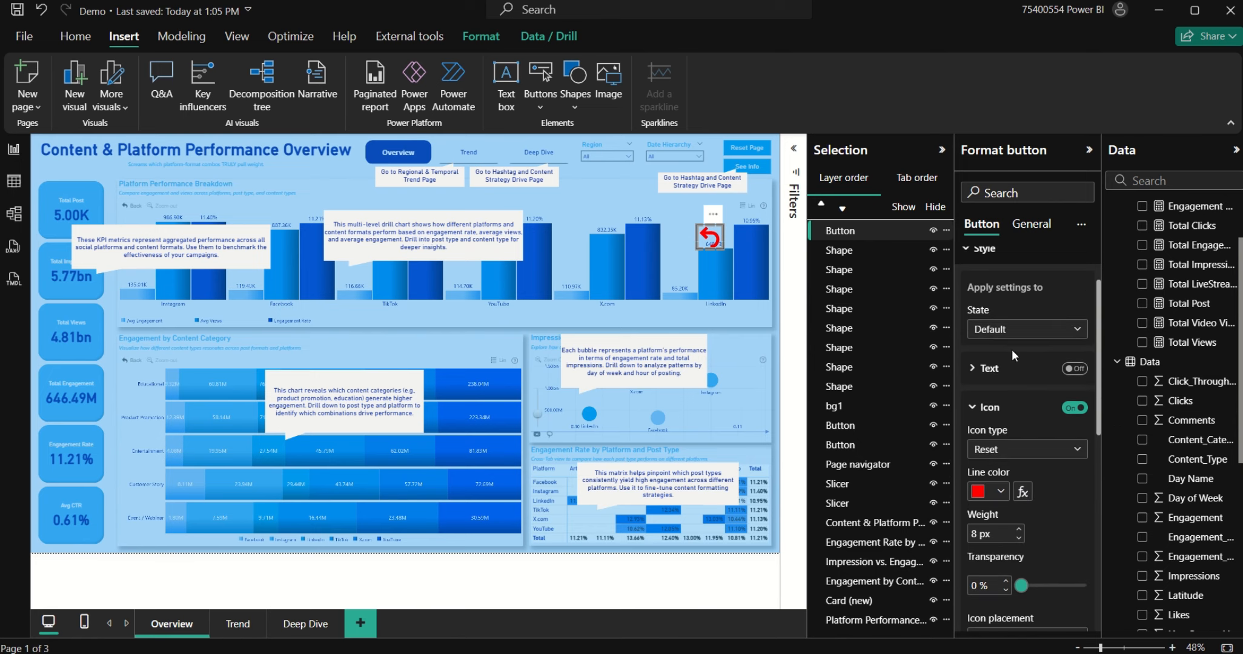
# Step: Turn on the button's text with the label "Close", size 12, bold and red, centered horizontally and aligned to the top
pyautogui.click(1074, 369)
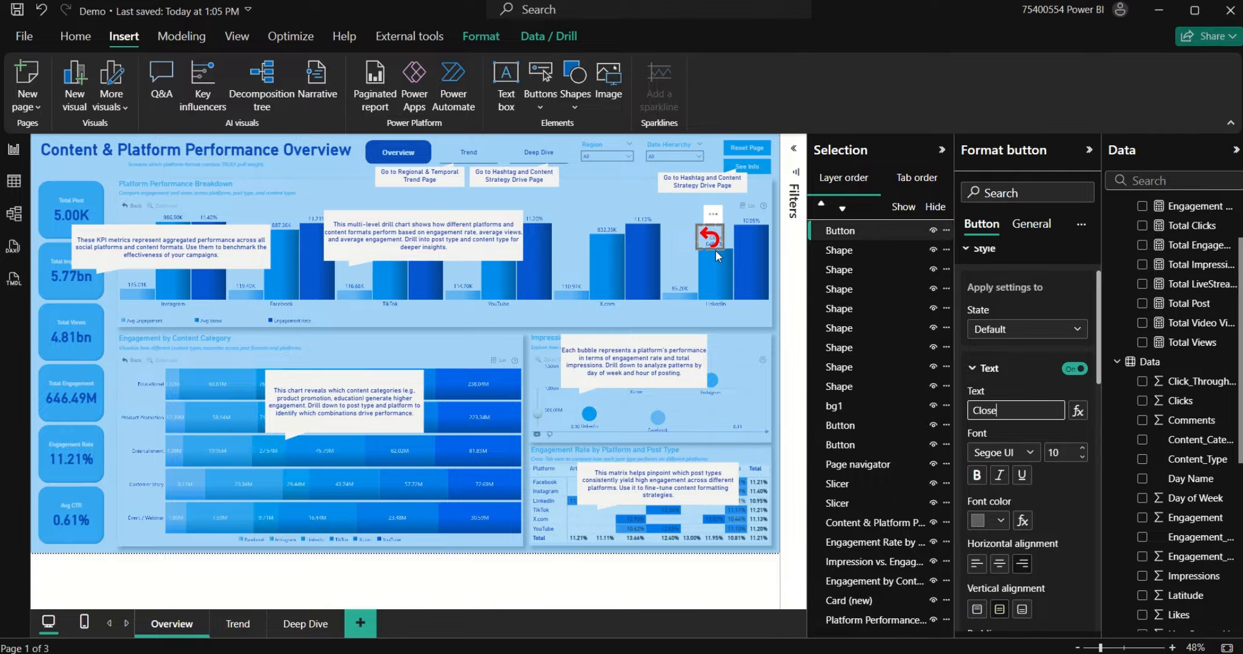
pyautogui.click(999, 564)
pyautogui.scroll(-3, 1000, 572)
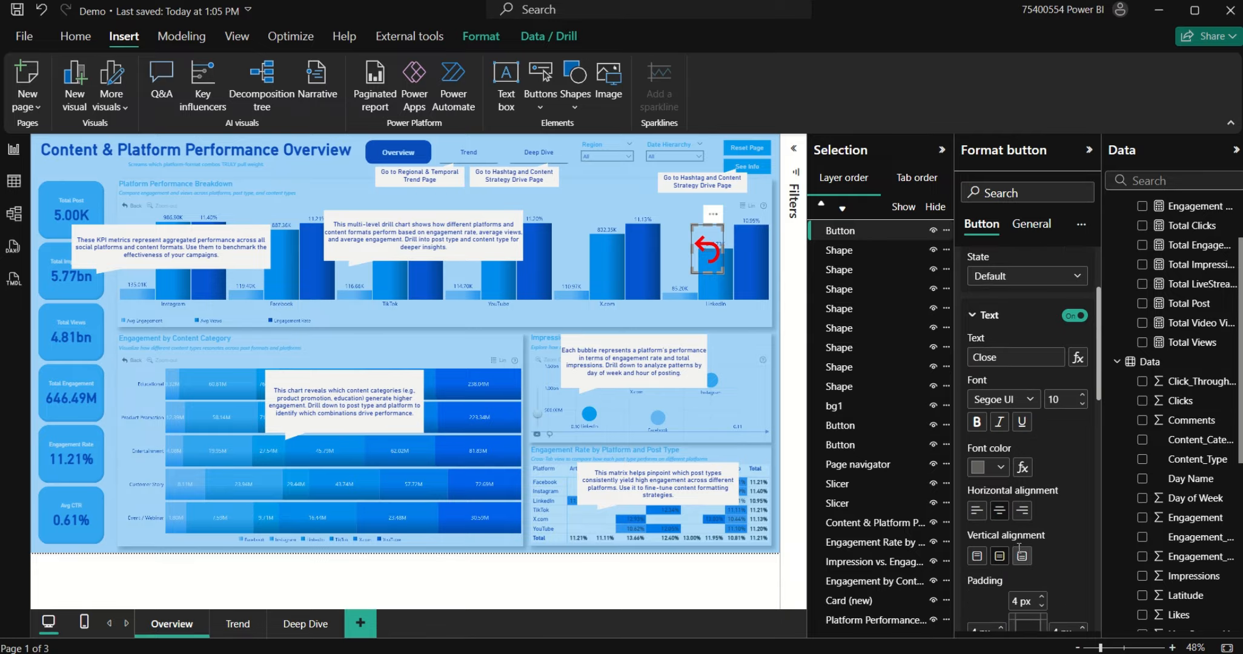
pyautogui.click(977, 447)
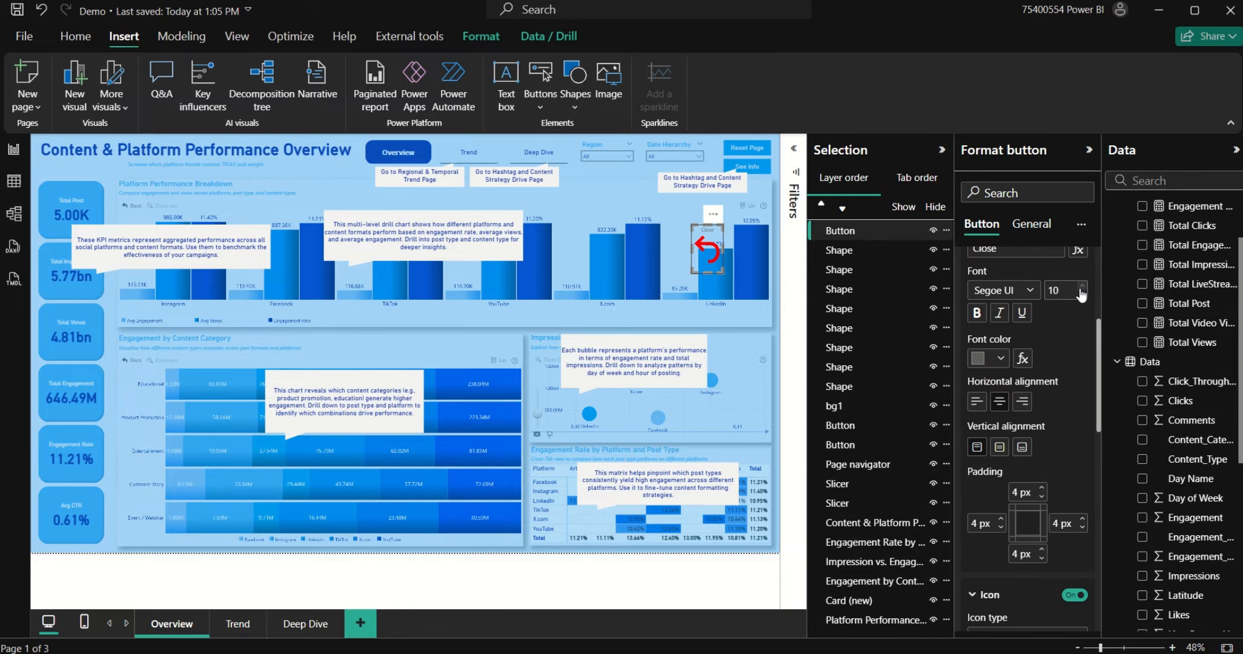
pyautogui.click(997, 358)
pyautogui.click(989, 286)
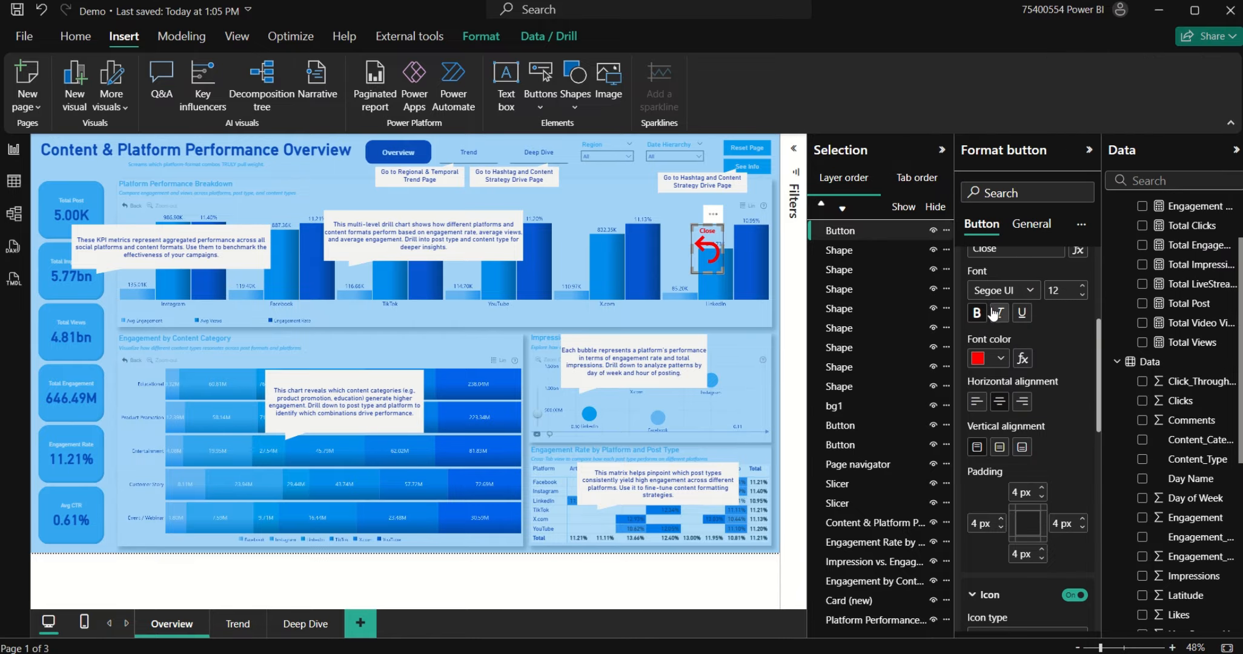
# Step: Place the Close button's icon below its text and resize the button to a compact box beneath the See Info bubble
pyautogui.scroll(-4, 1056, 461)
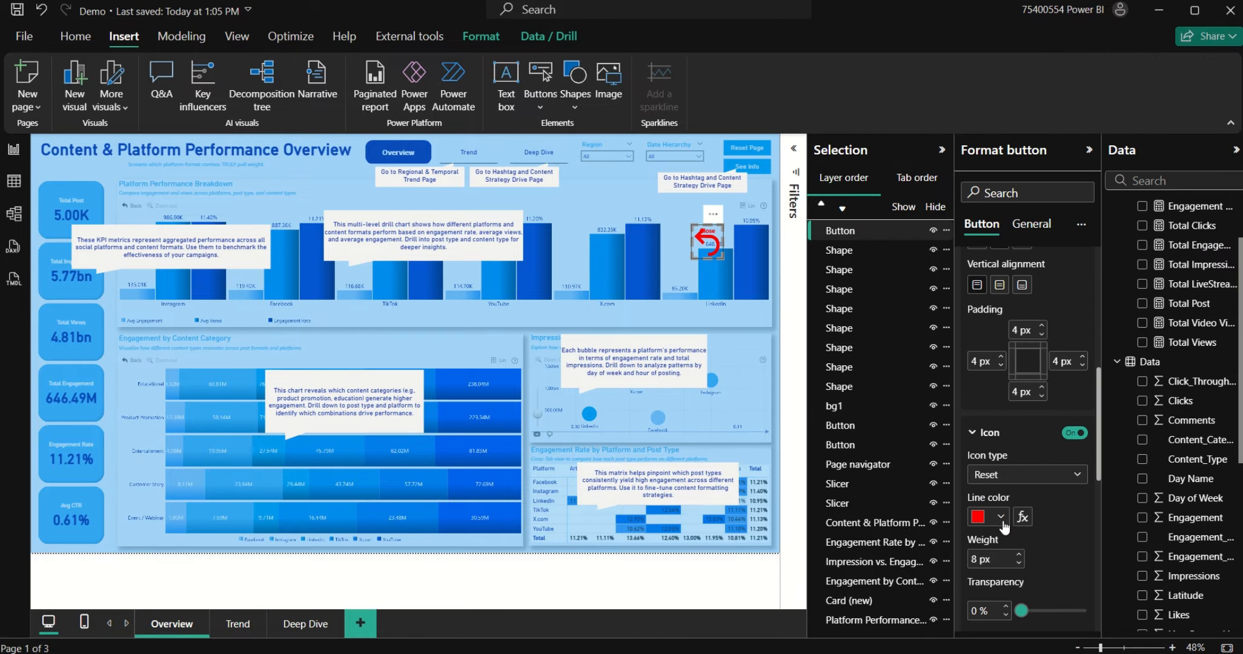
pyautogui.click(1023, 499)
pyautogui.click(1006, 596)
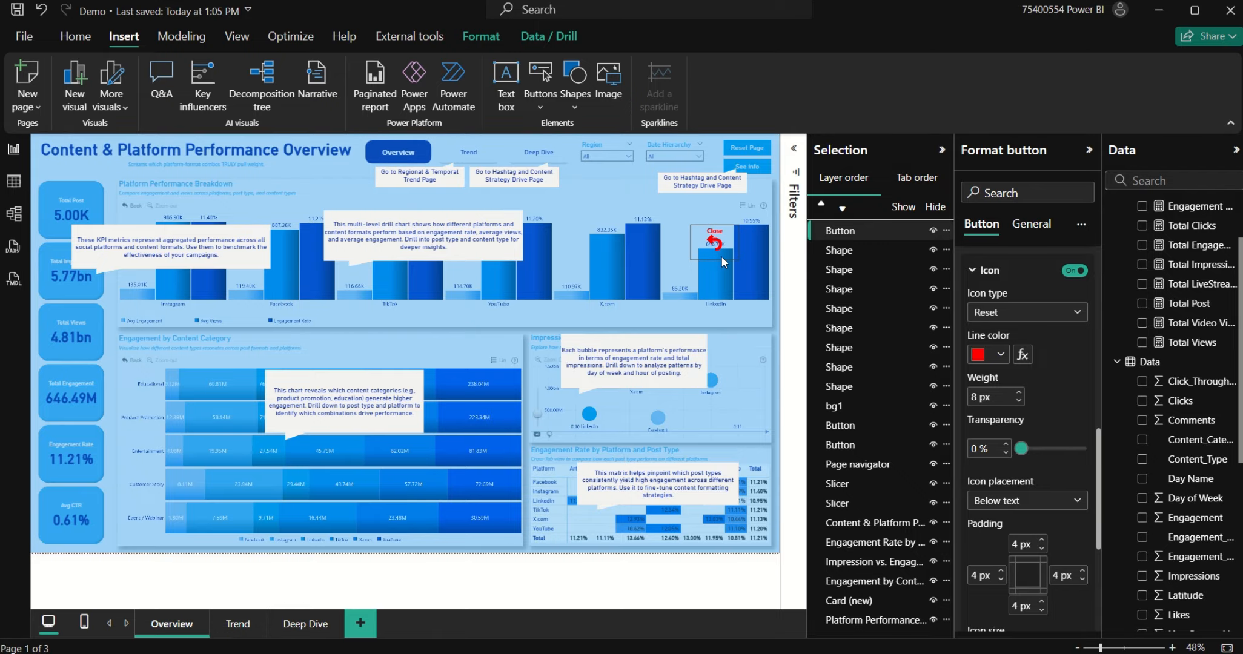
pyautogui.scroll(2, 1020, 450)
pyautogui.scroll(-5, 1020, 450)
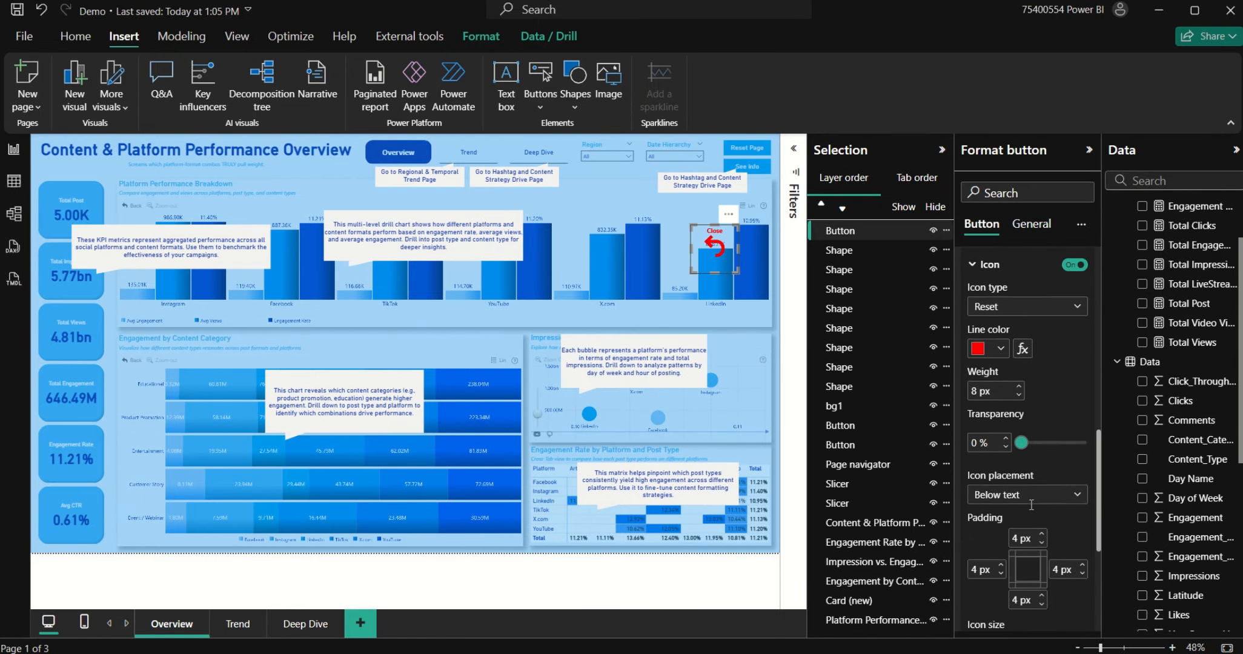
pyautogui.moveTo(691, 272); pyautogui.dragTo(689, 239)
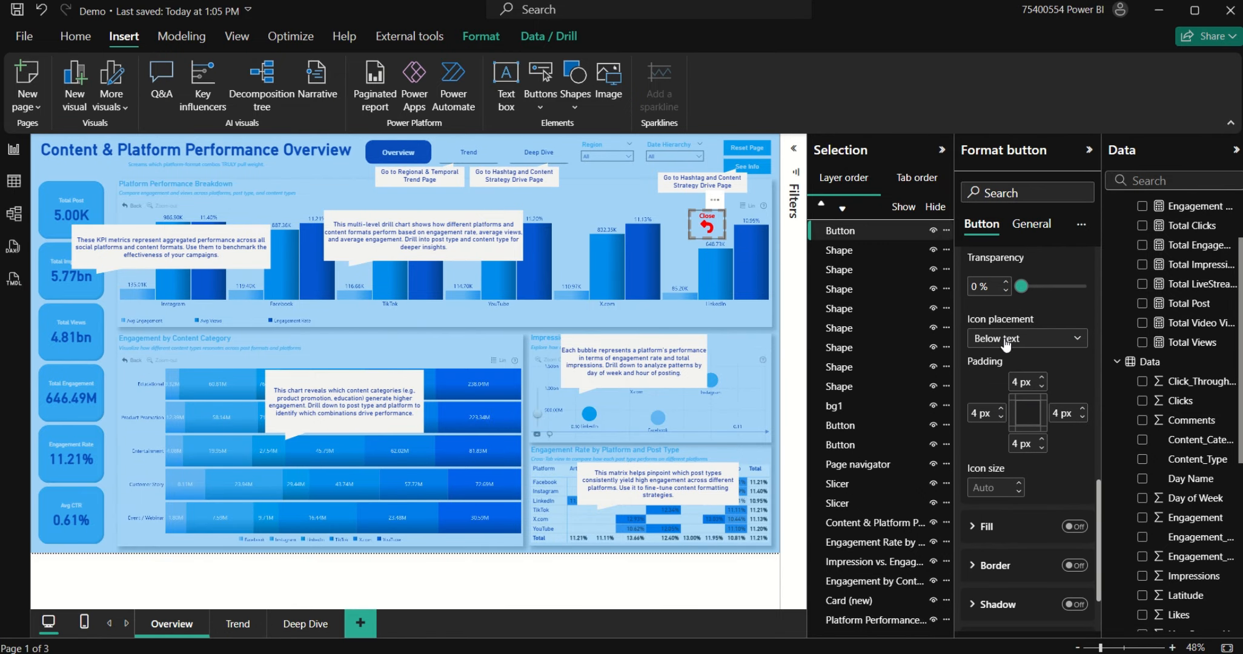
# Step: Turn on a white fill with 0% transparency for the Close button
pyautogui.click(1021, 528)
pyautogui.scroll(-2, 1001, 554)
pyautogui.moveTo(1055, 532); pyautogui.dragTo(1004, 535)
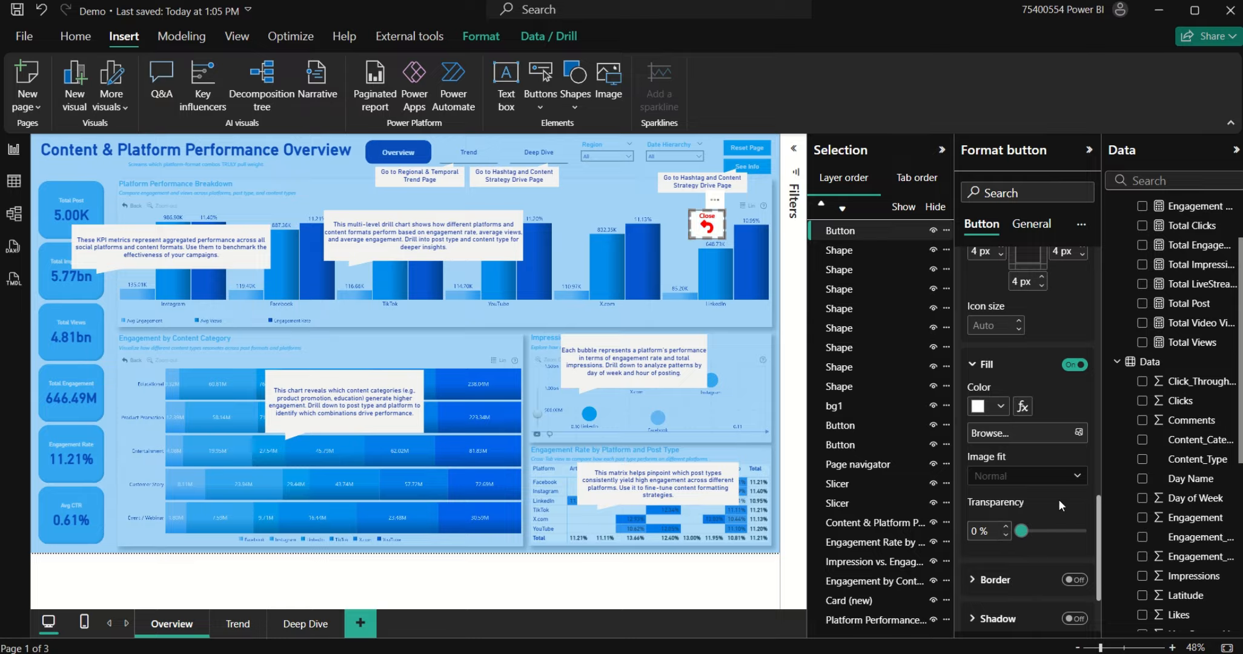
# Step: Try adding a border to the Close button and switch it off again
pyautogui.click(1013, 581)
pyautogui.scroll(-2, 1013, 582)
pyautogui.click(1000, 461)
pyautogui.click(1000, 506)
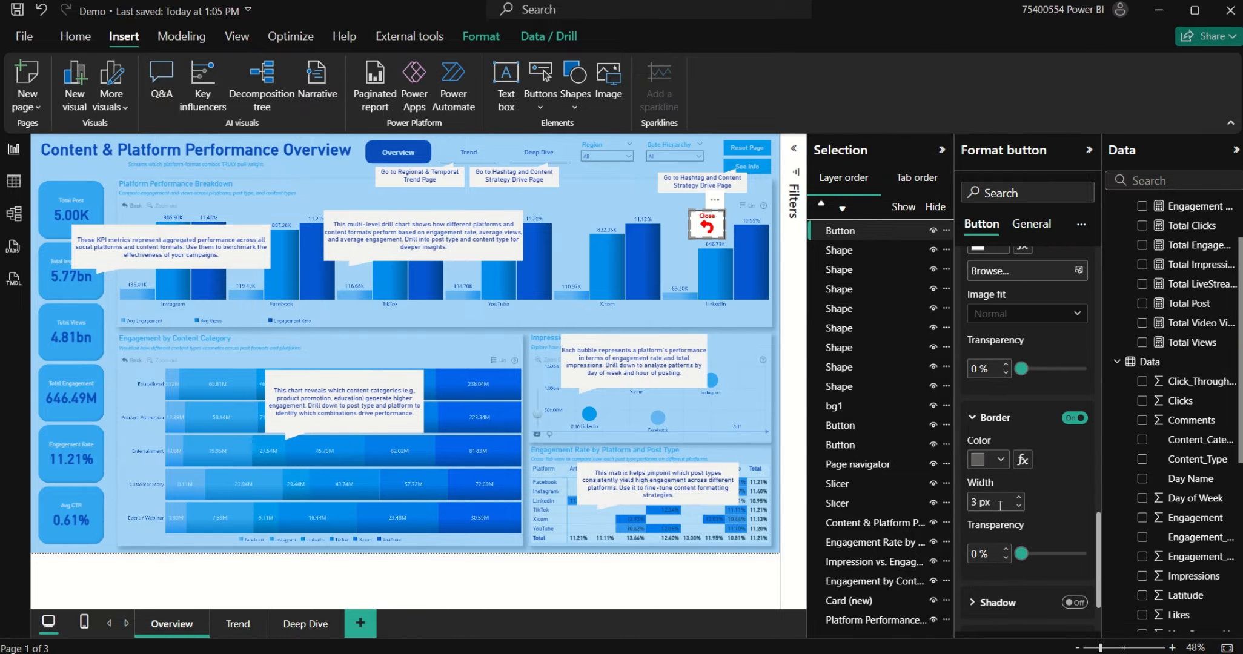
pyautogui.click(1074, 418)
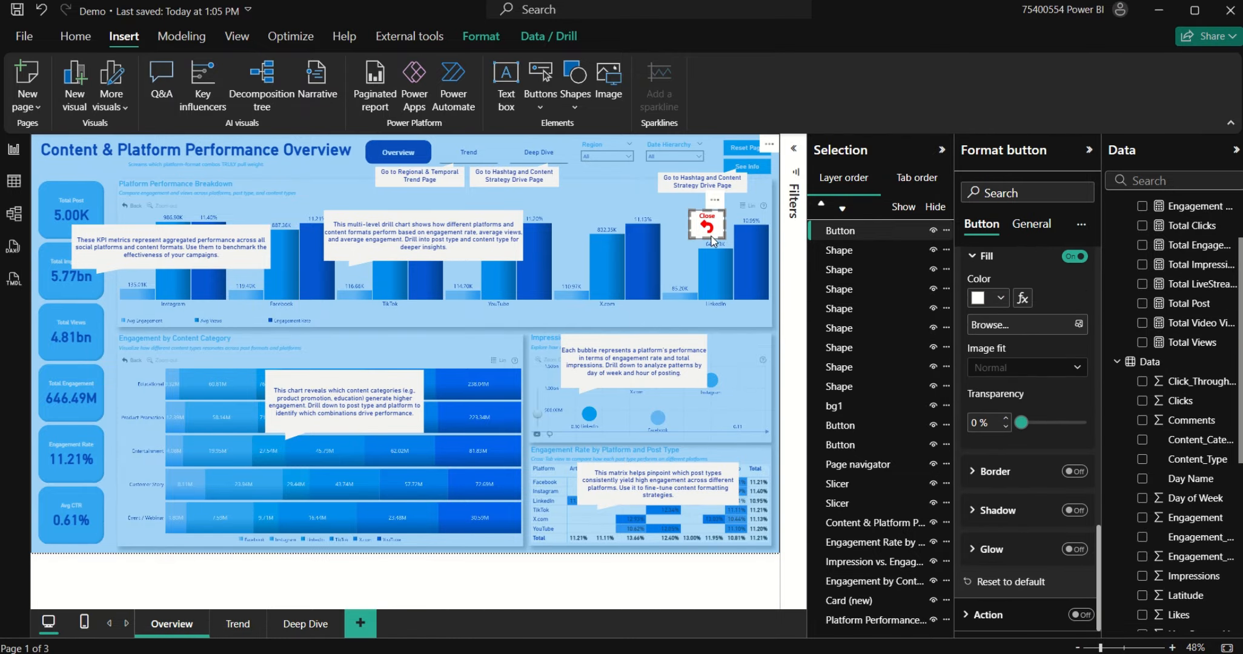
# Step: Narrow the Close button around its label and set its icon weight to 5 px
pyautogui.moveTo(690, 239); pyautogui.dragTo(705, 230)
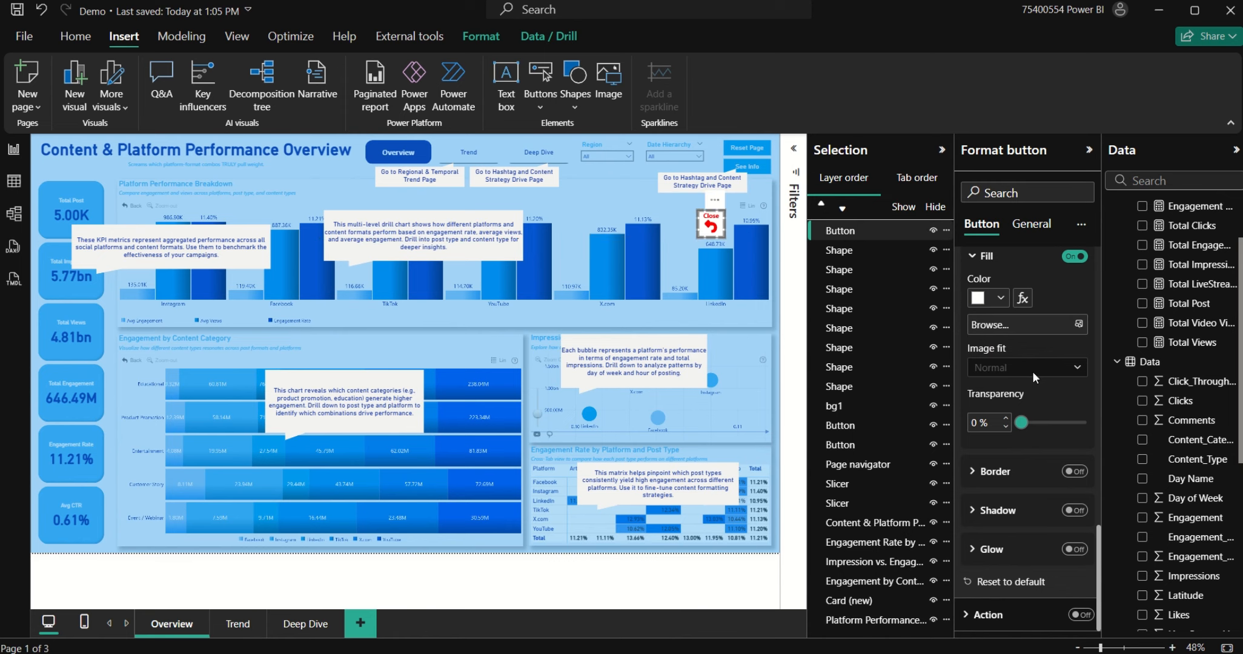
pyautogui.scroll(5, 1033, 371)
pyautogui.scroll(3, 1004, 371)
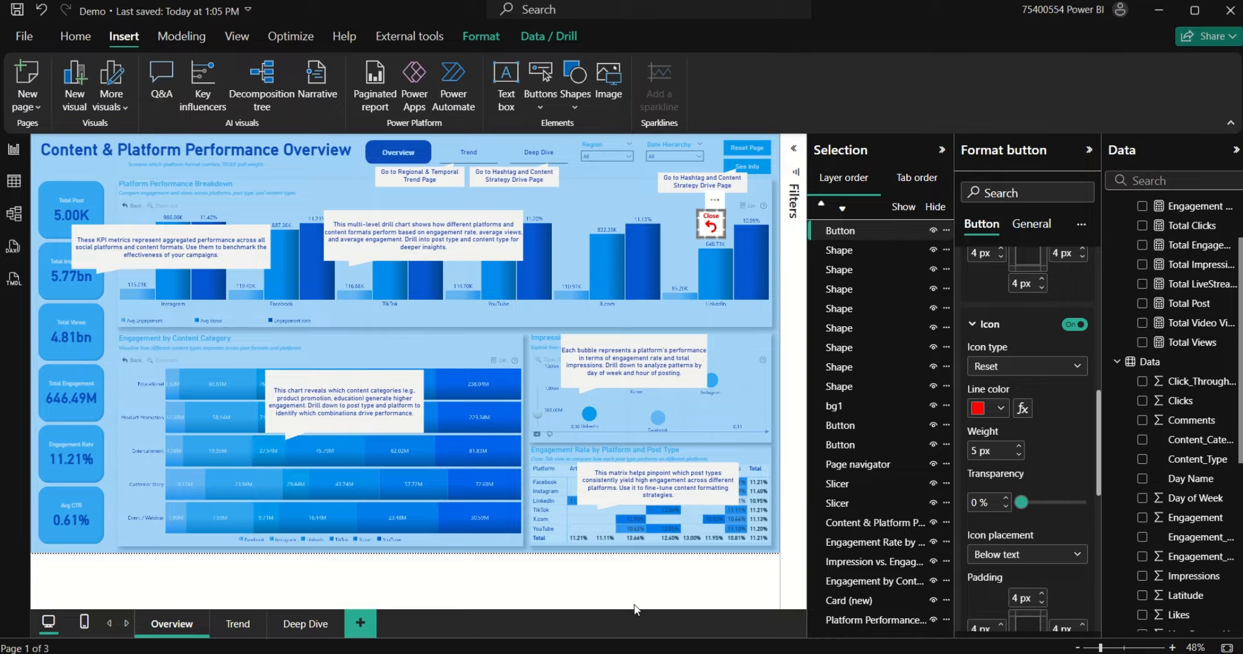
pyautogui.click(641, 592)
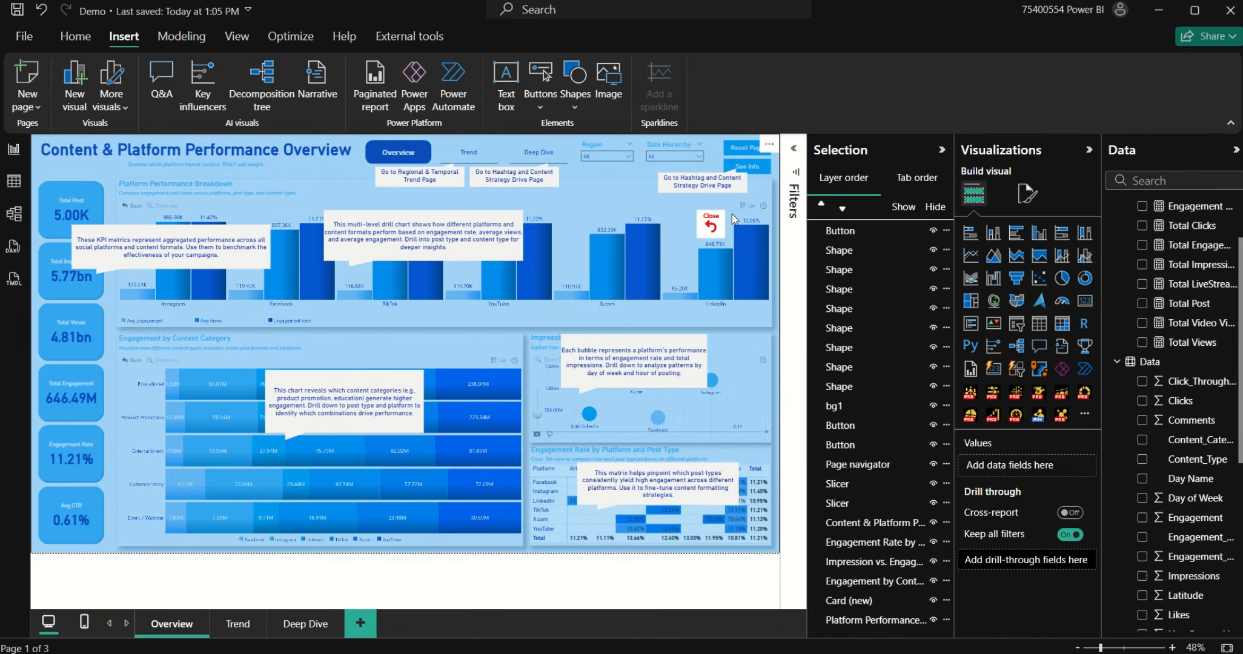
pyautogui.click(712, 227)
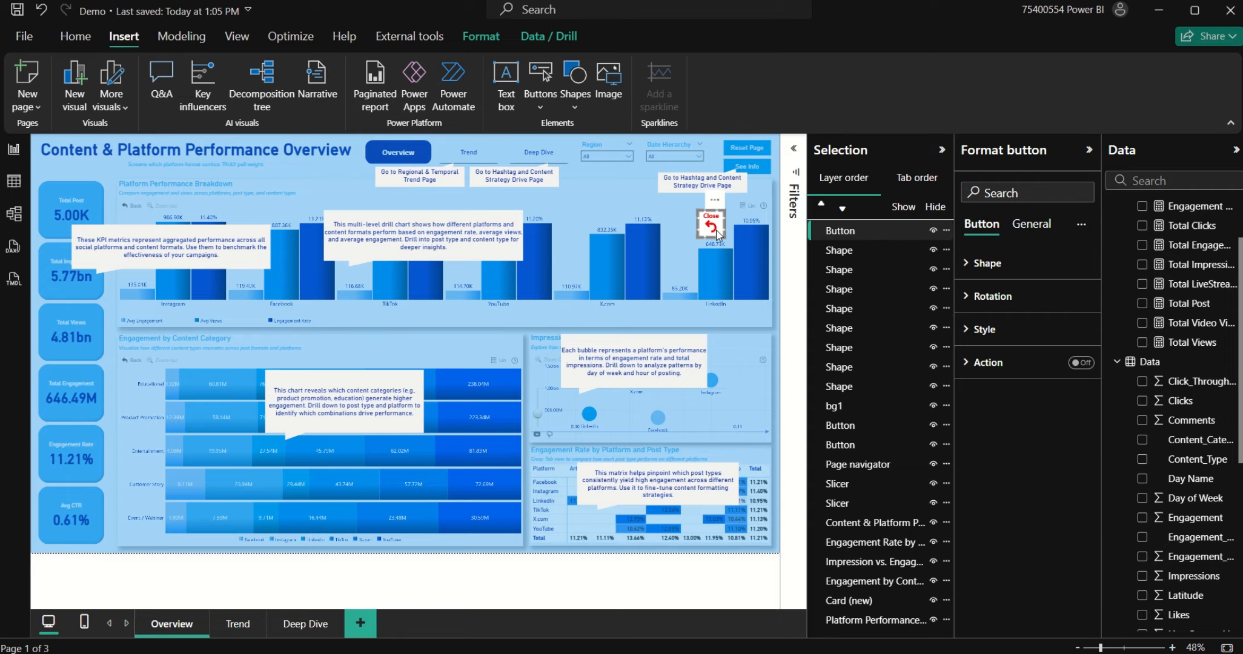
pyautogui.click(592, 591)
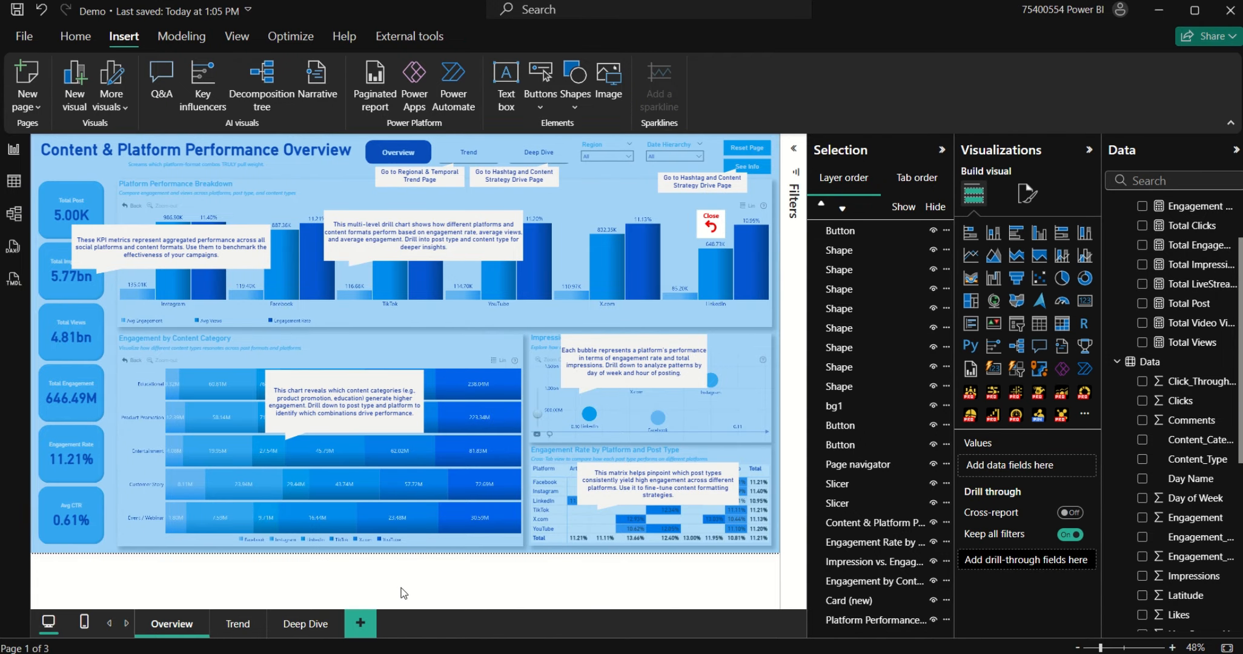
# Step: Group the Close button, all the speech bubble shapes and the bg1 background into one object
pyautogui.click(894, 249)
pyautogui.click(876, 233)
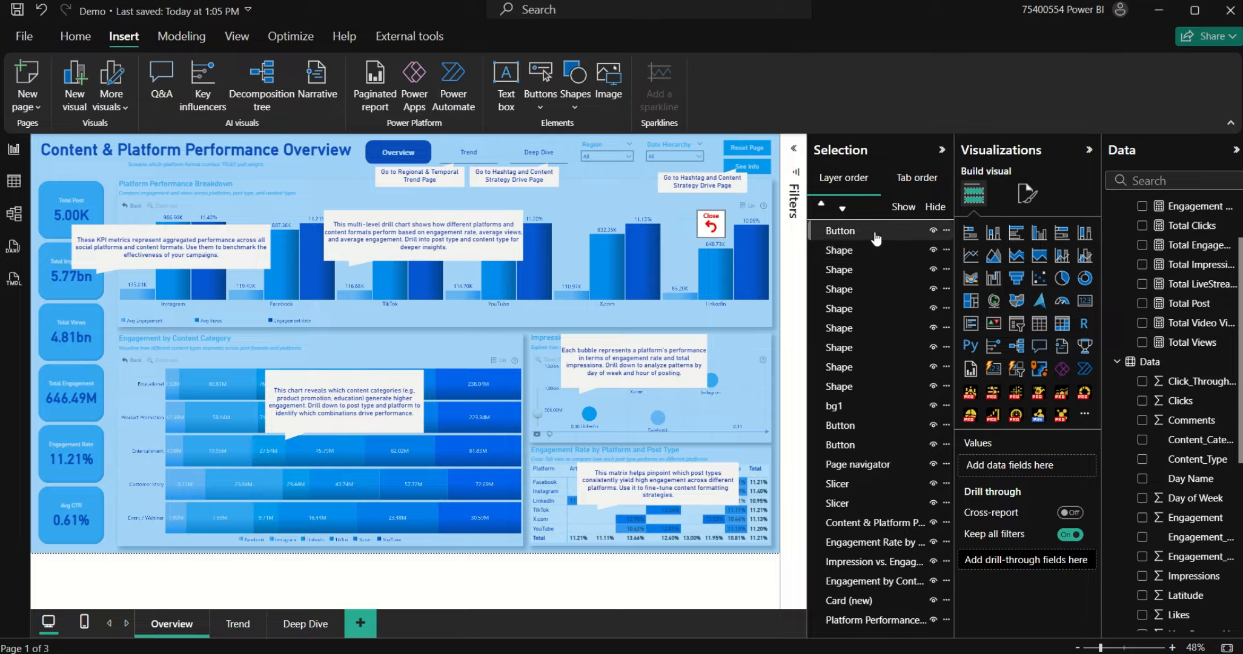
pyautogui.click(867, 252)
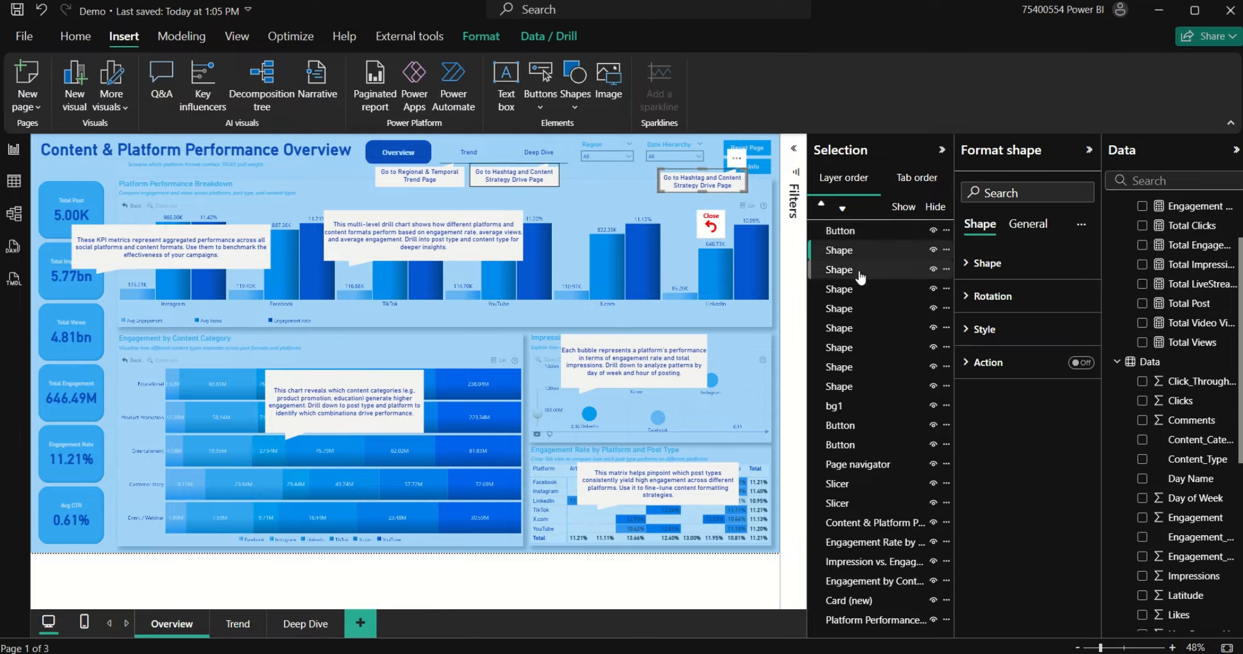
pyautogui.click(866, 234)
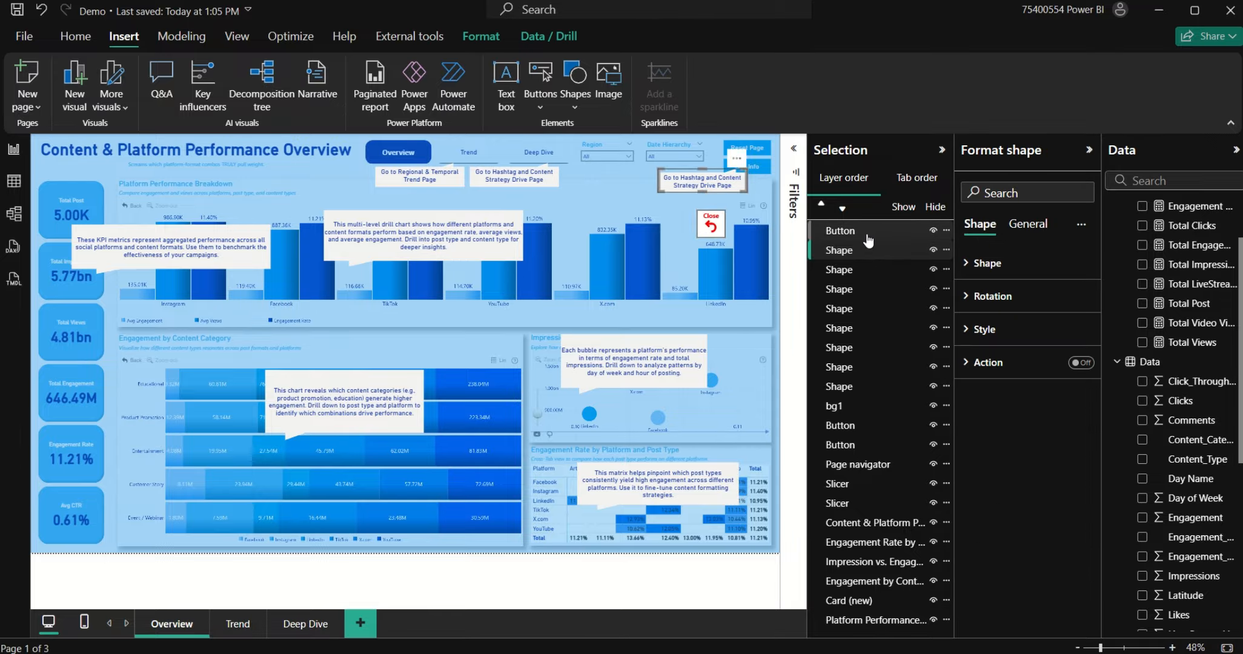
pyautogui.keyDown('shift'); pyautogui.click(857, 368); pyautogui.keyUp('shift')
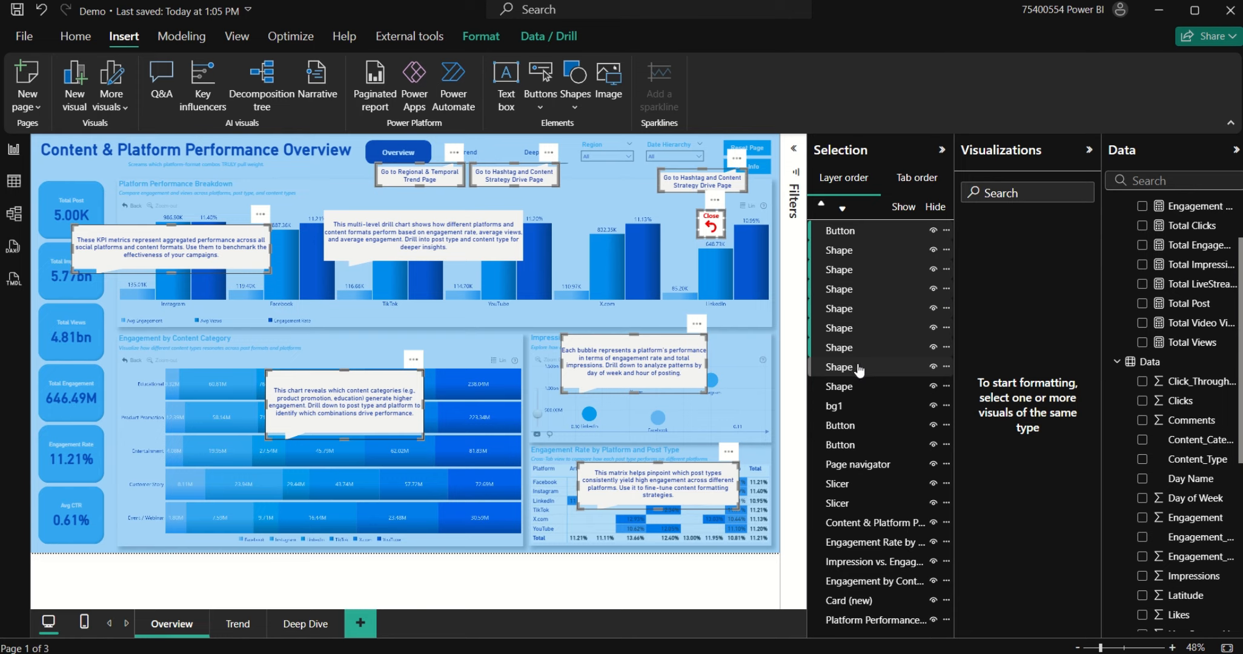
pyautogui.keyDown('shift'); pyautogui.click(861, 386); pyautogui.keyUp('shift')
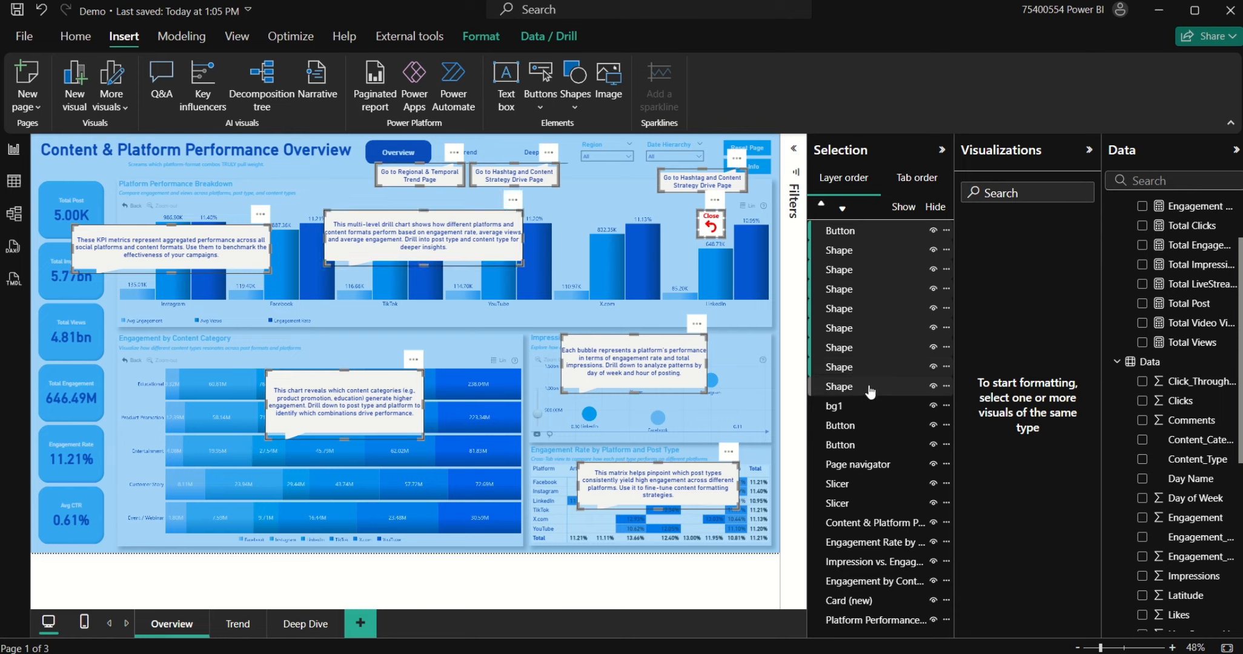
pyautogui.keyDown('shift'); pyautogui.click(858, 407); pyautogui.keyUp('shift')
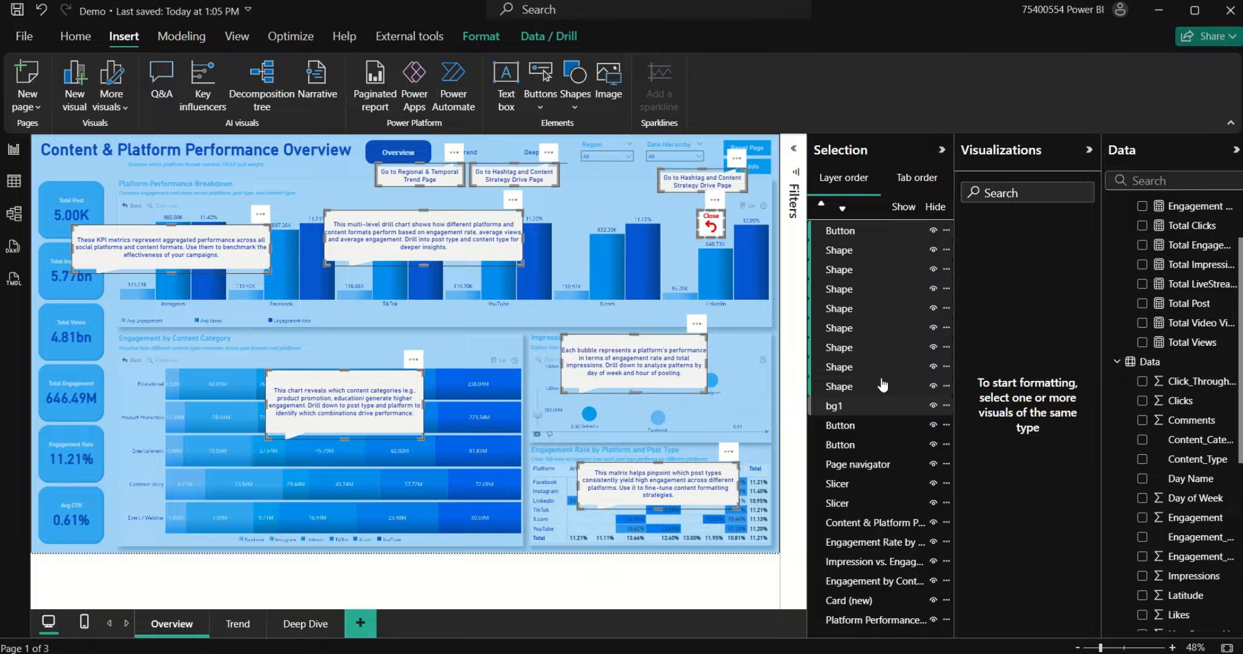
pyautogui.rightClick(871, 350)
pyautogui.moveTo(993, 352)
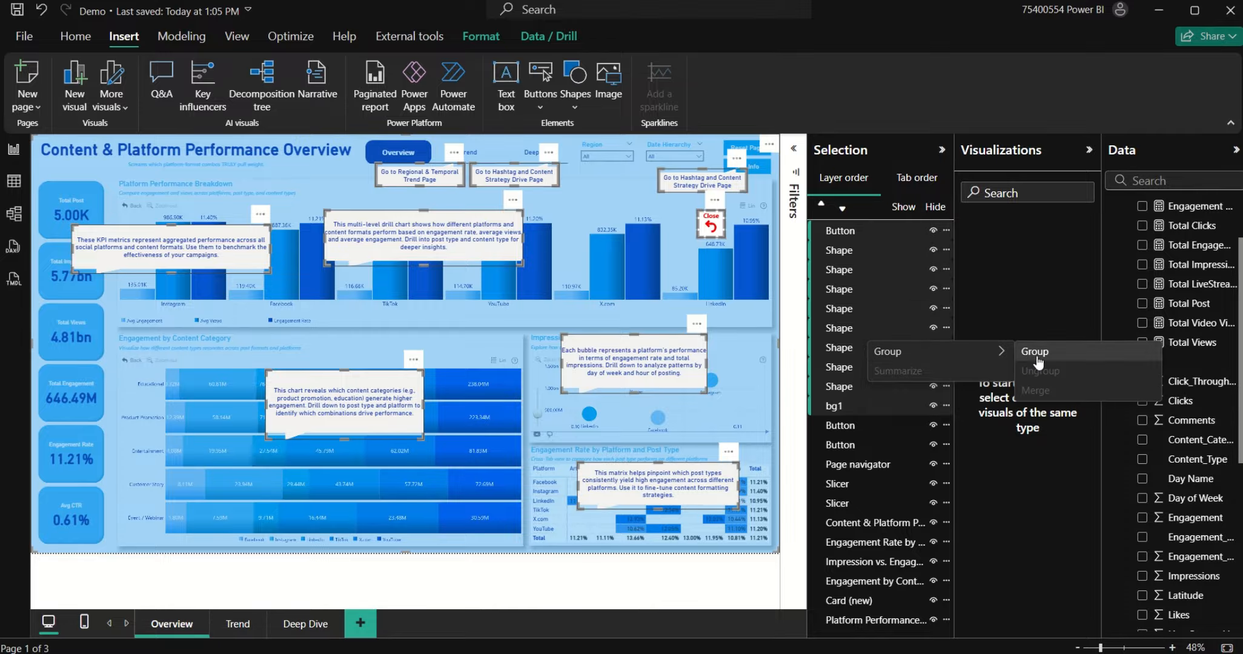
pyautogui.click(1033, 352)
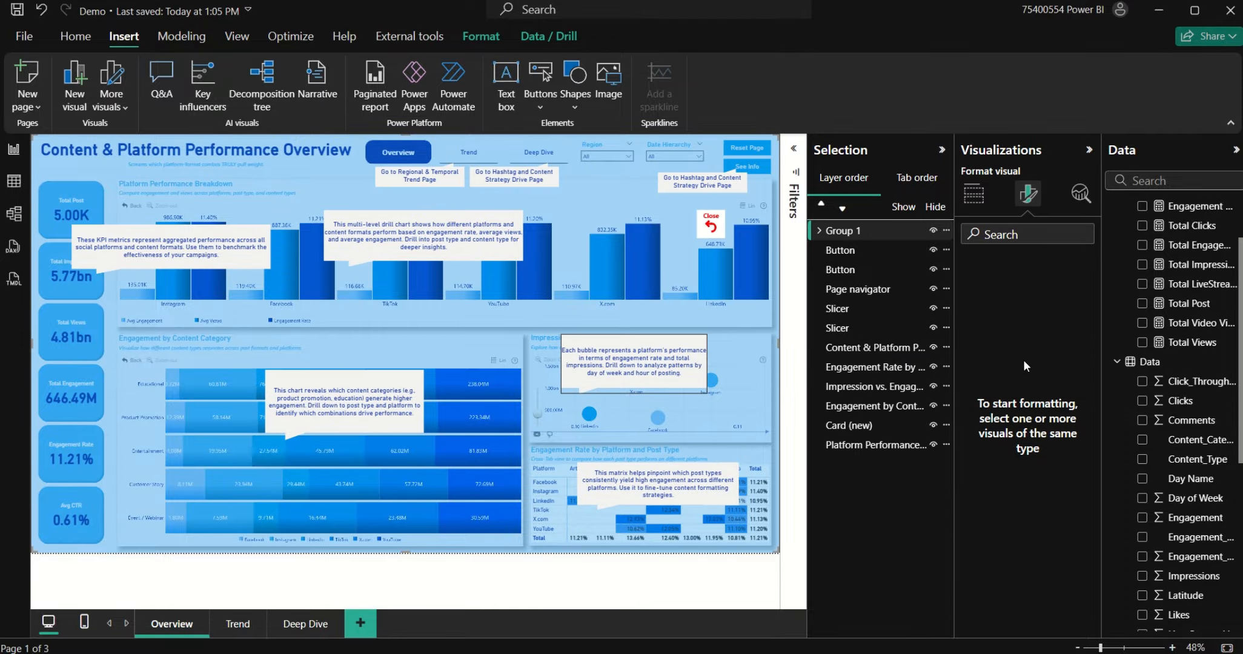
# Step: Check the overlay group by hiding it from the page and showing it again
pyautogui.click(933, 231)
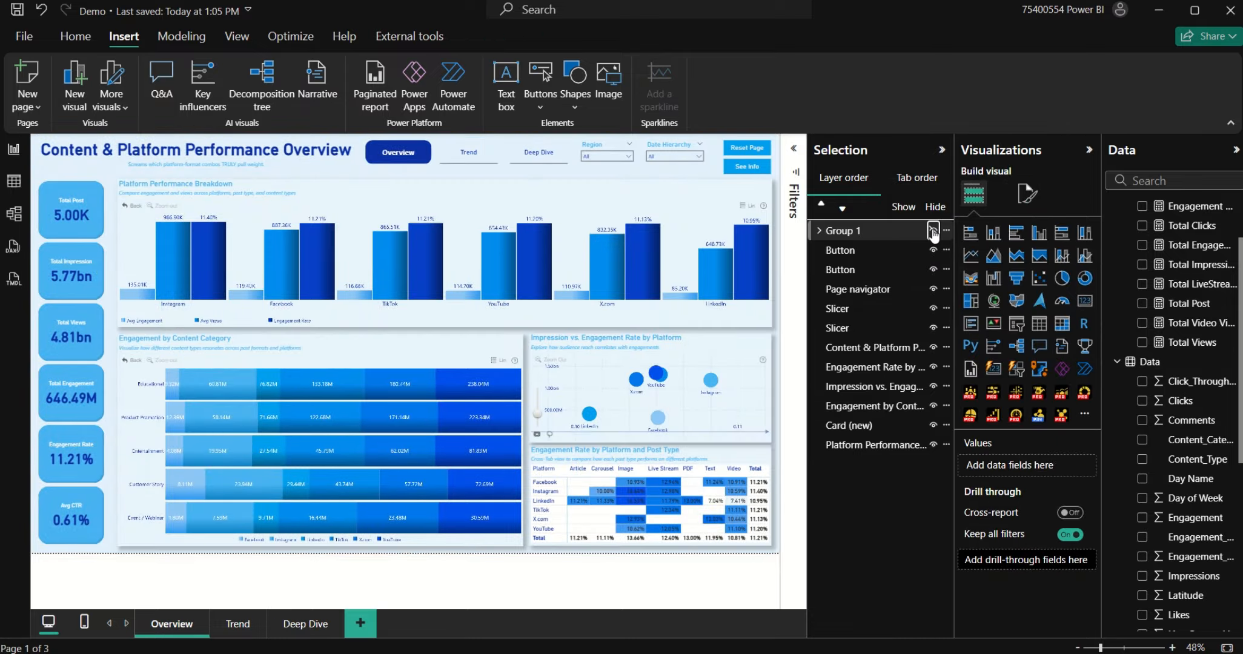
pyautogui.click(934, 231)
pyautogui.click(882, 292)
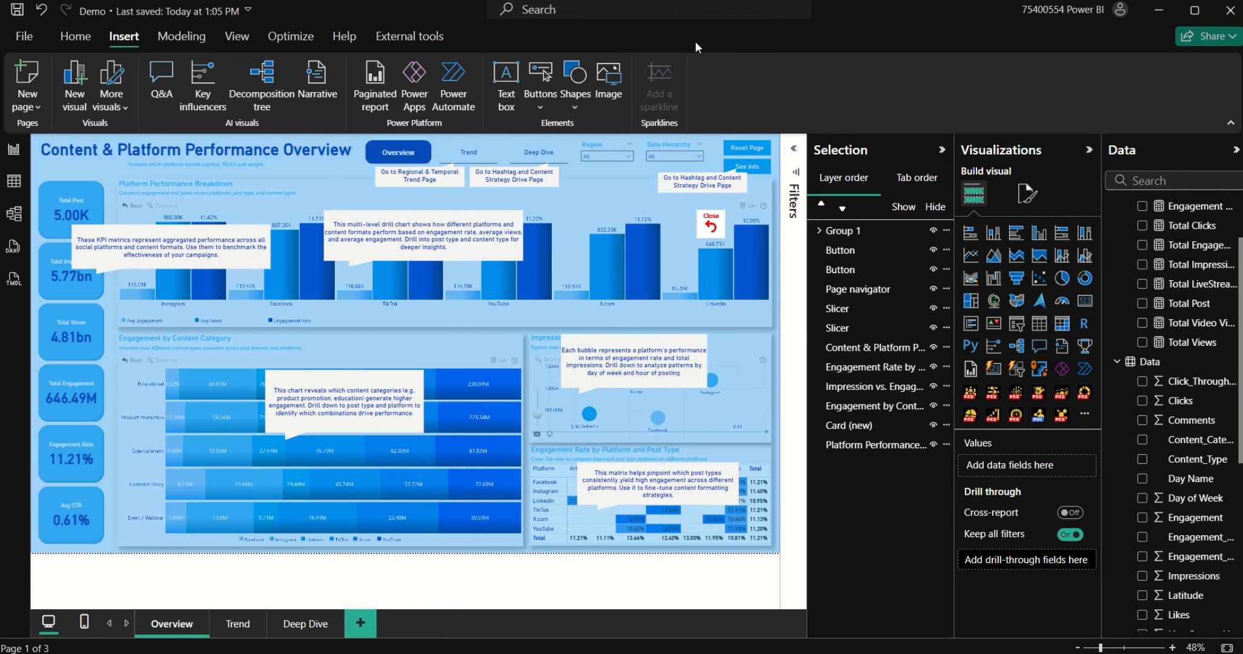
# Step: Show the Bookmarks pane and collapse the Data pane to make room
pyautogui.click(237, 36)
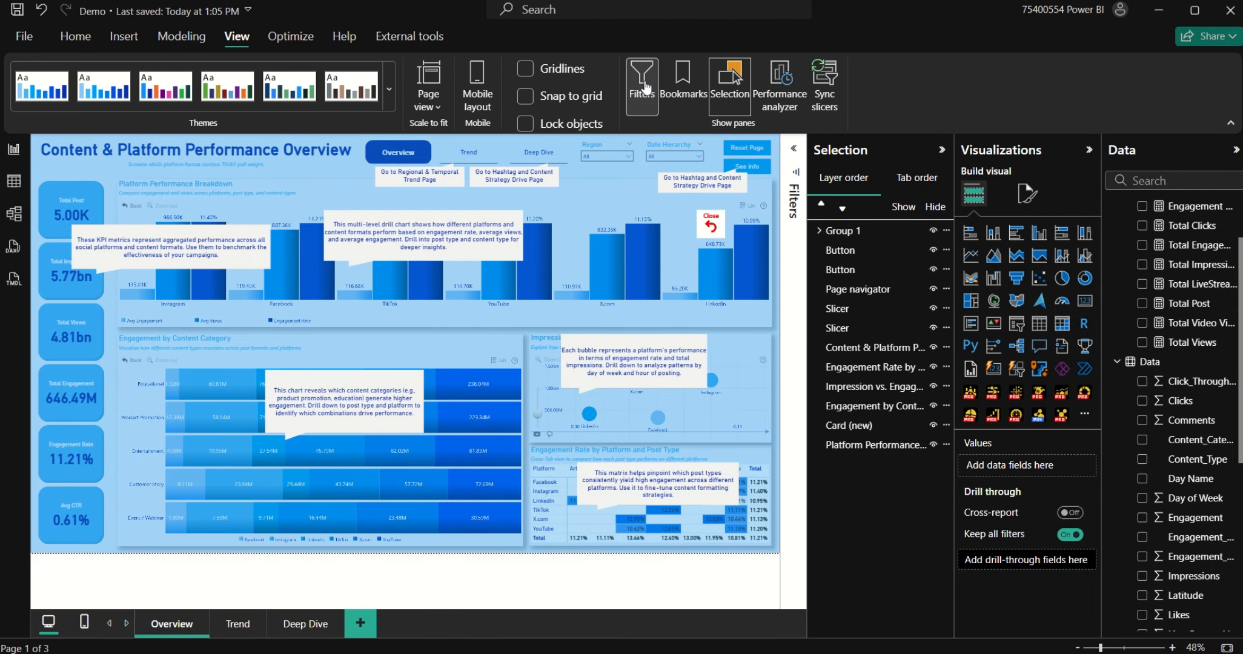
pyautogui.click(684, 85)
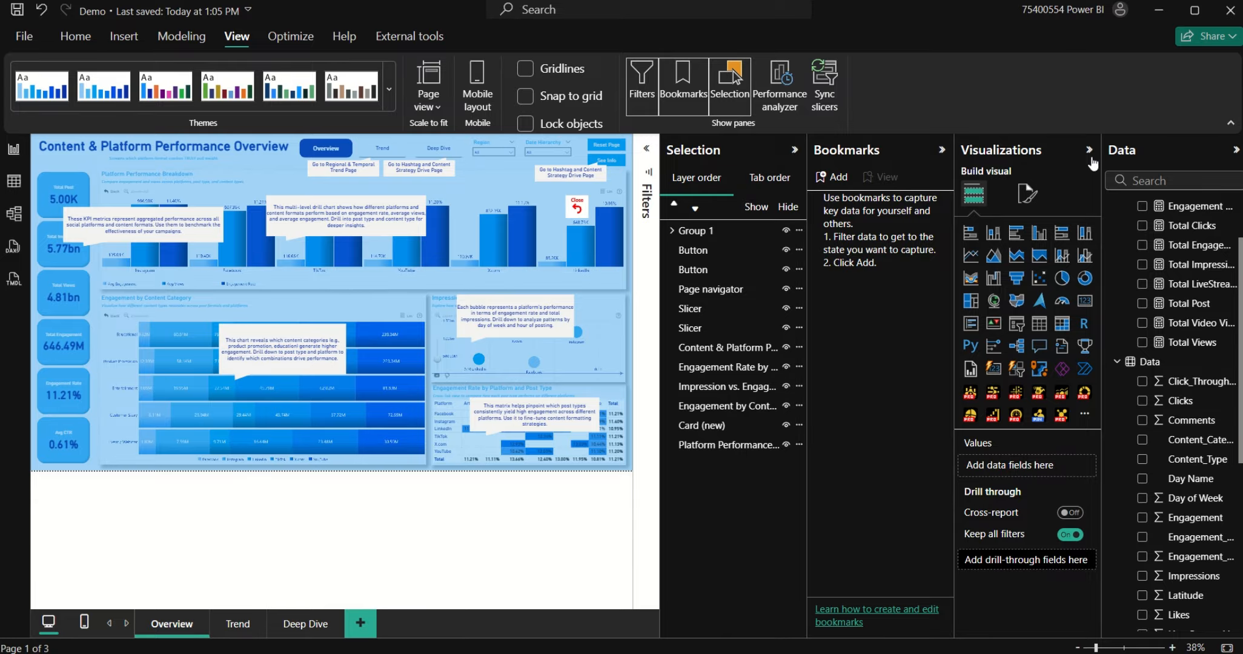
pyautogui.click(1236, 150)
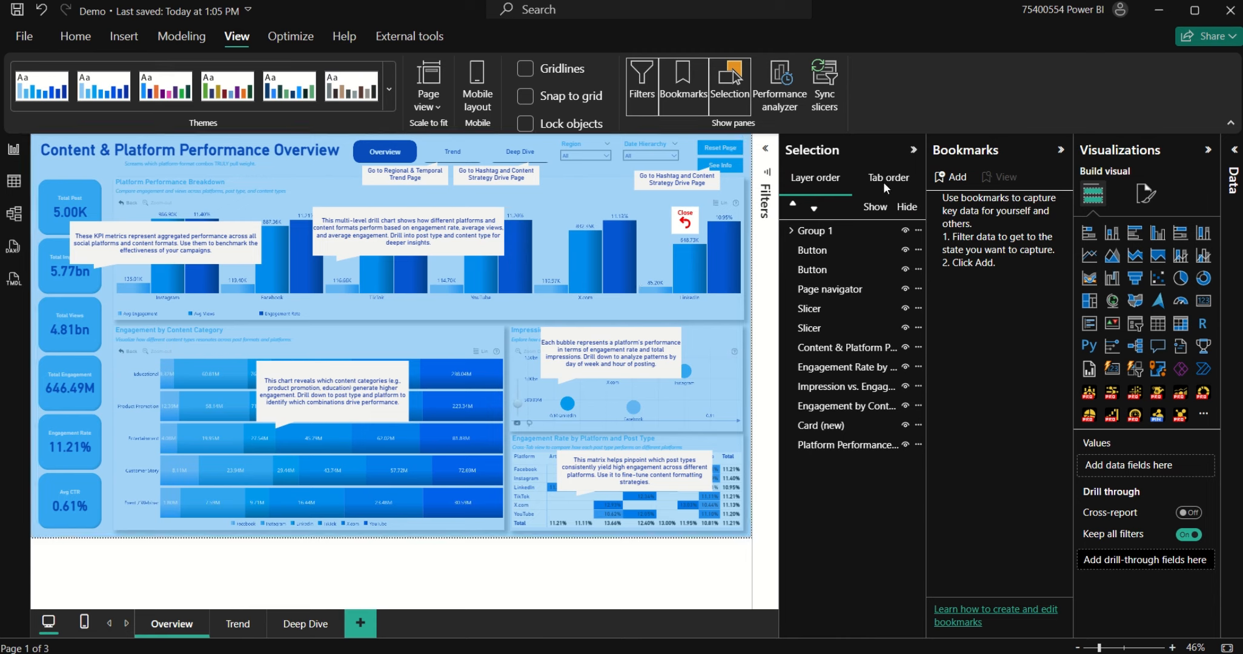
# Step: Add a bookmark of the Overview page with the information overlay showing and name it Info1
pyautogui.click(968, 180)
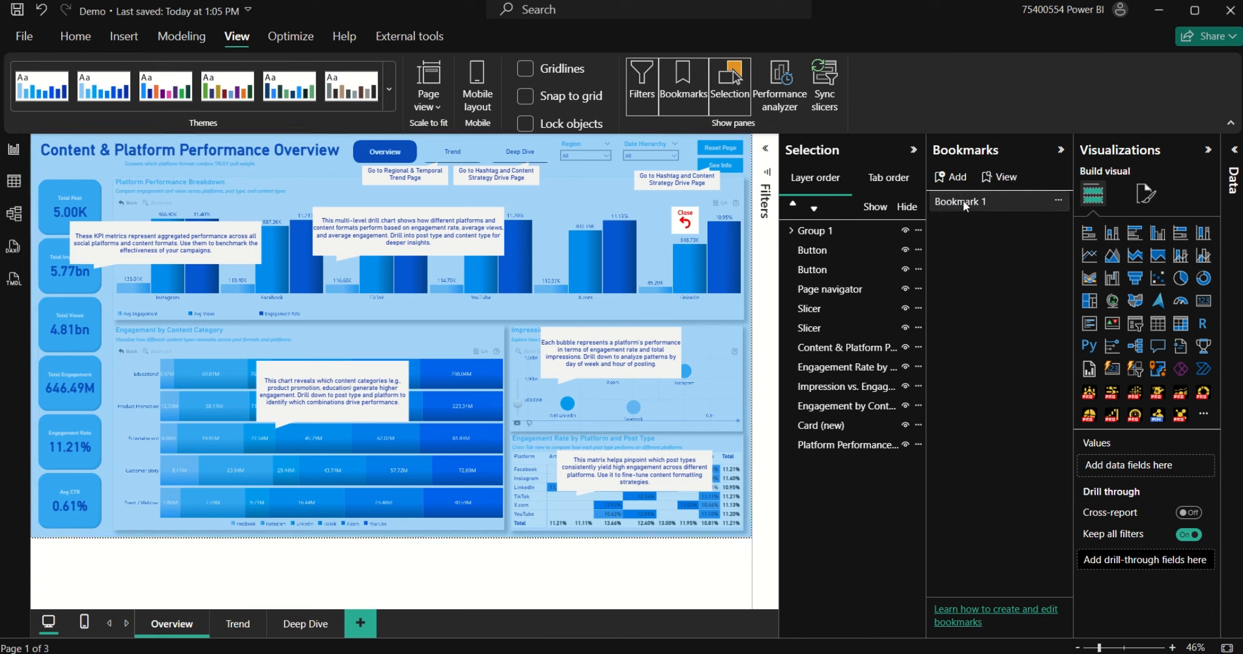
pyautogui.doubleClick(998, 200)
pyautogui.hotkey('ctrl', 'a')
pyautogui.write('I')
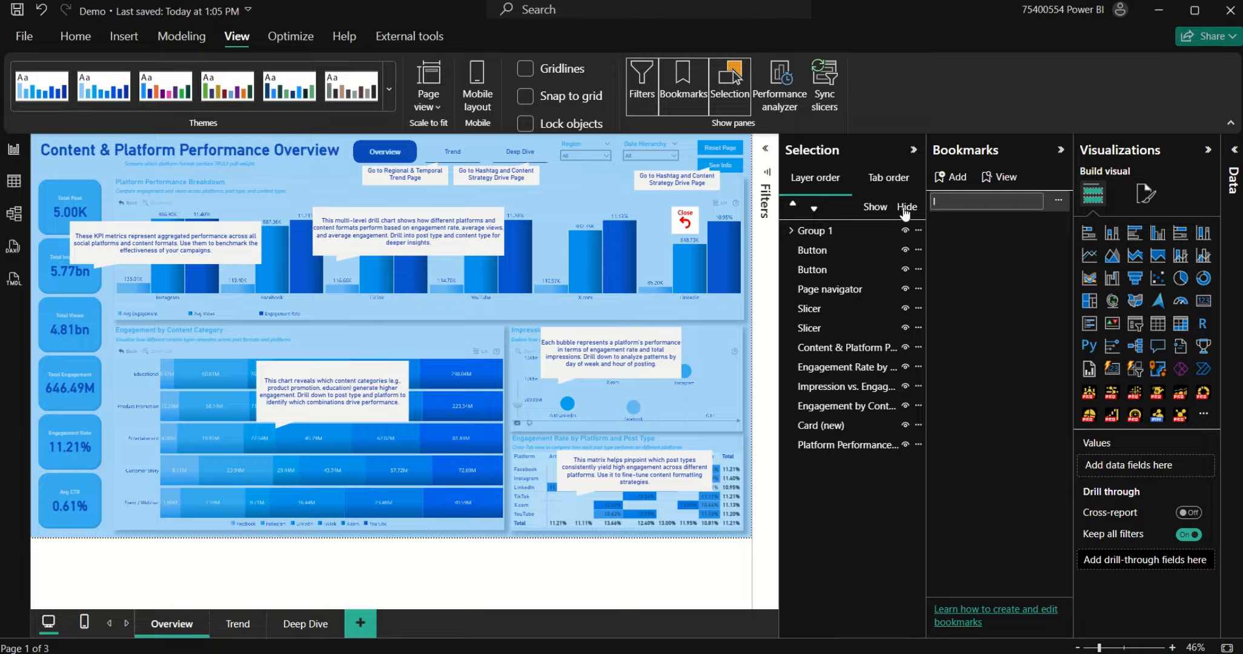
pyautogui.write('Nfo1')
pyautogui.press('Return')
# Step: Hide the overlay group Group 1 and capture that state as a second bookmark named Page1
pyautogui.click(905, 230)
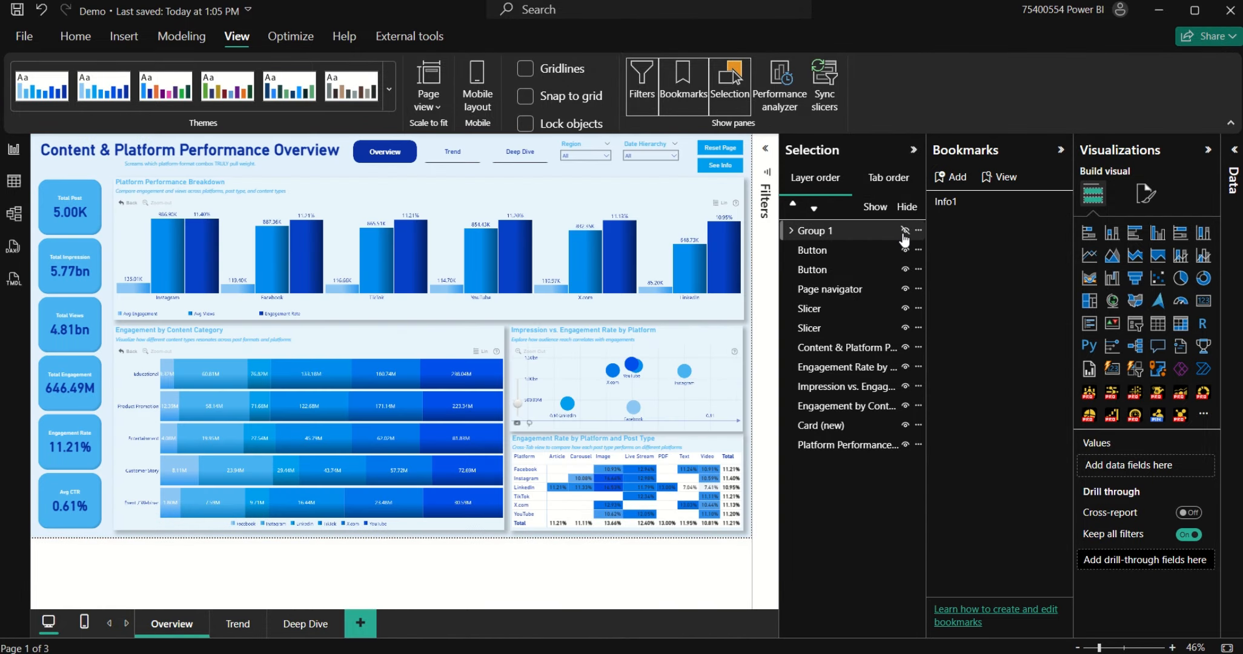
pyautogui.click(955, 176)
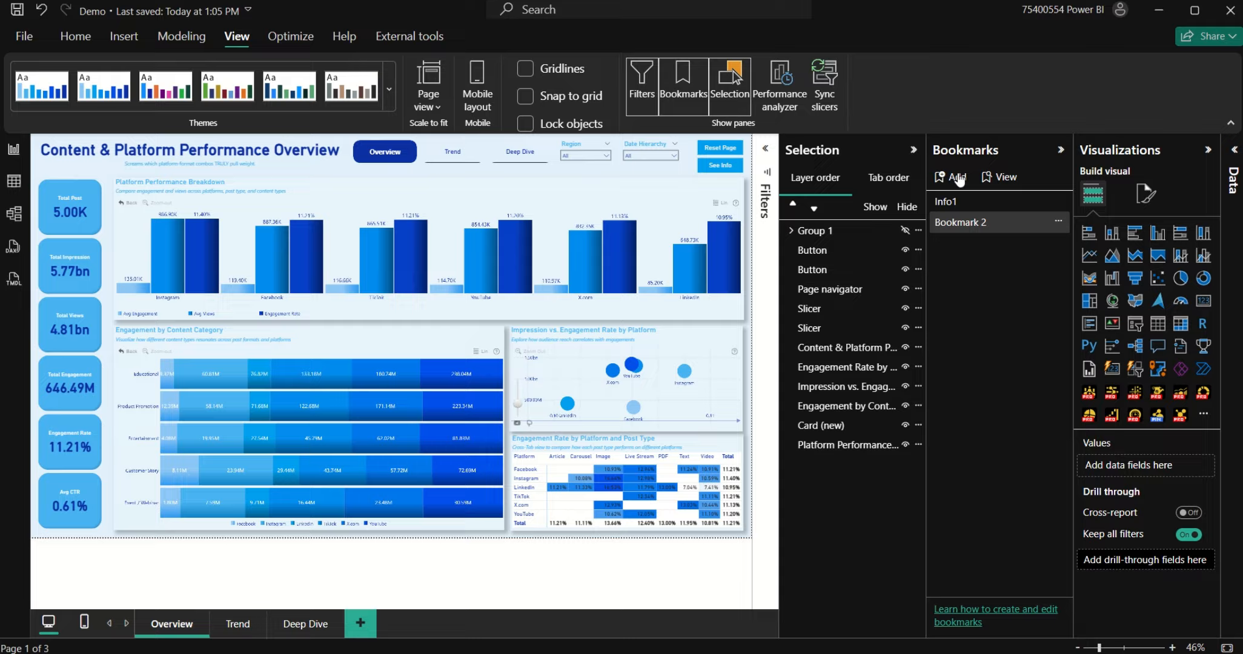
pyautogui.doubleClick(987, 222)
pyautogui.write('P')
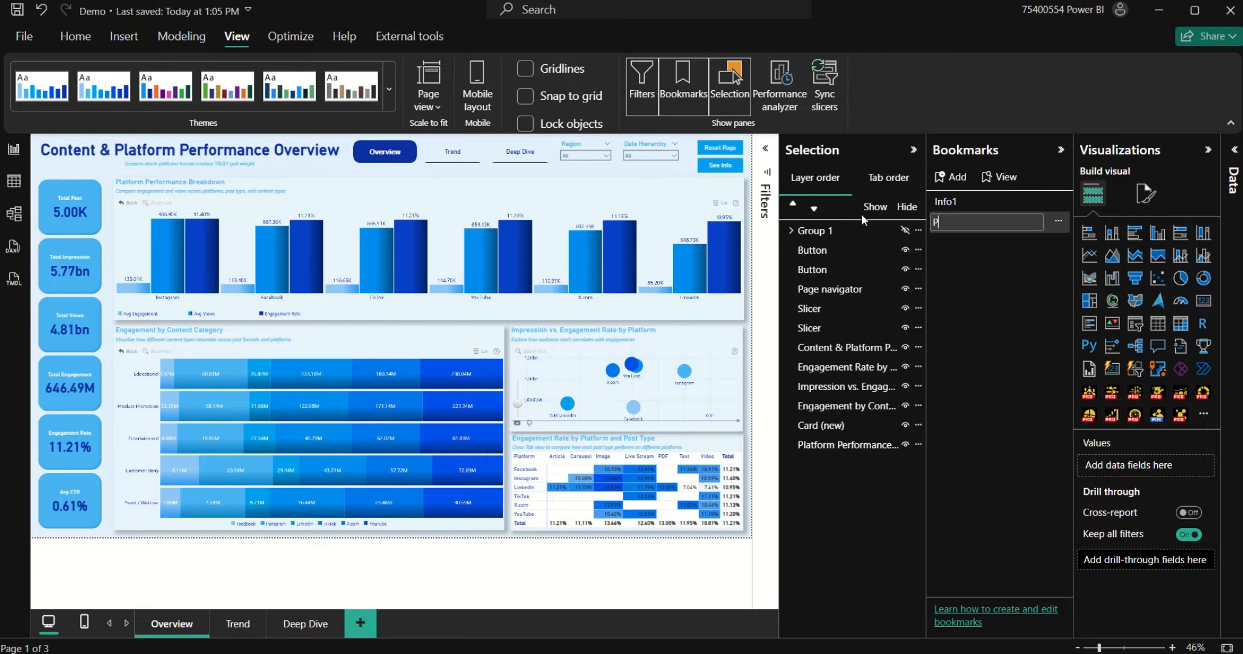
pyautogui.write('agr 1')
pyautogui.press('BackSpace')
pyautogui.press('BackSpace')
pyautogui.press('BackSpace')
pyautogui.write('e1')
pyautogui.press('Return')
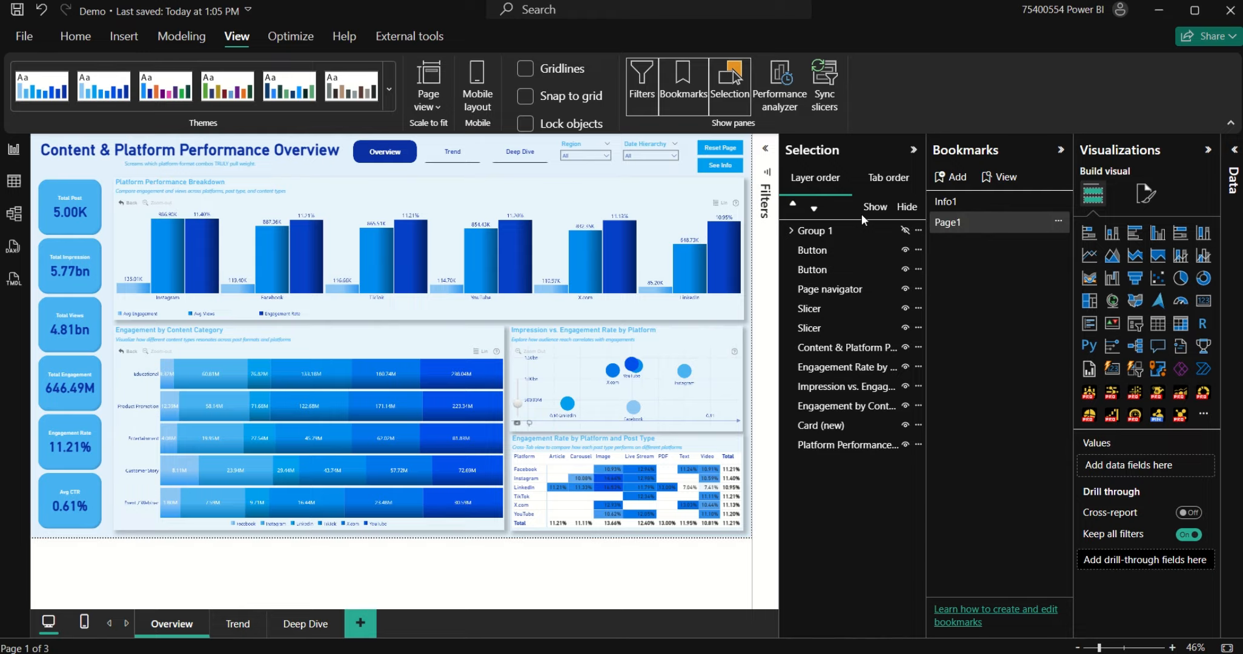
# Step: Turn on the Reset Page button's action with type Bookmark and the Page1 bookmark as its target
pyautogui.click(717, 152)
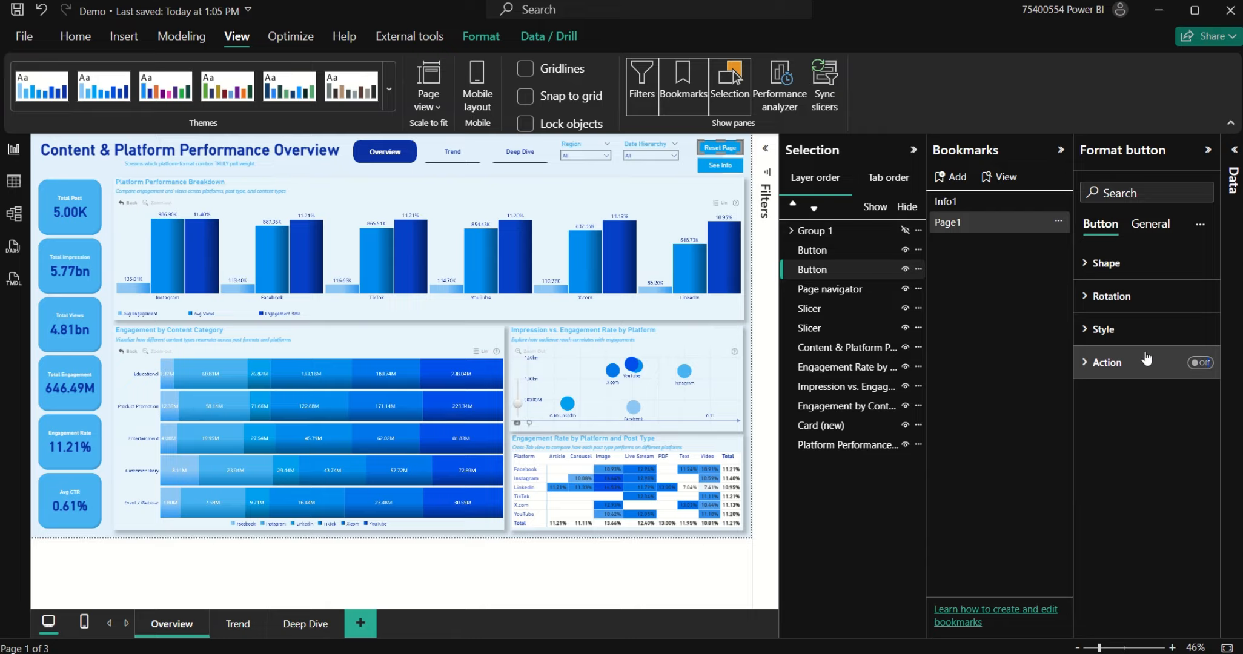
pyautogui.click(1198, 363)
pyautogui.click(1168, 364)
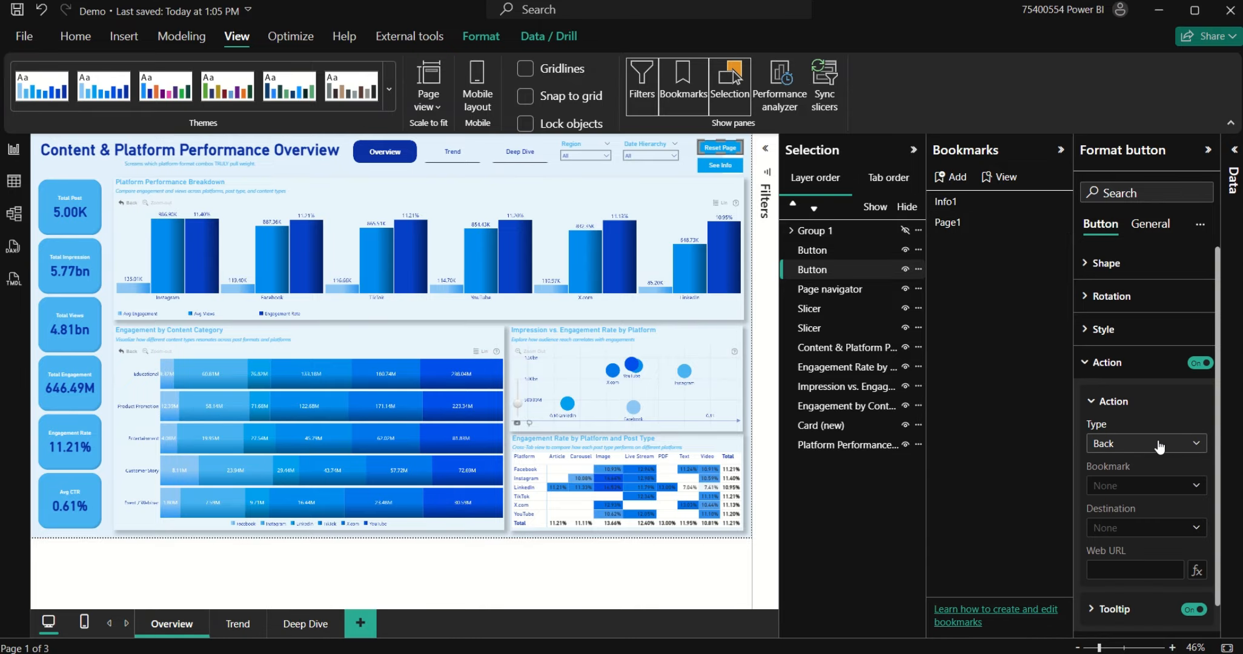
pyautogui.click(1159, 446)
pyautogui.click(1114, 483)
pyautogui.click(1142, 486)
pyautogui.click(1143, 486)
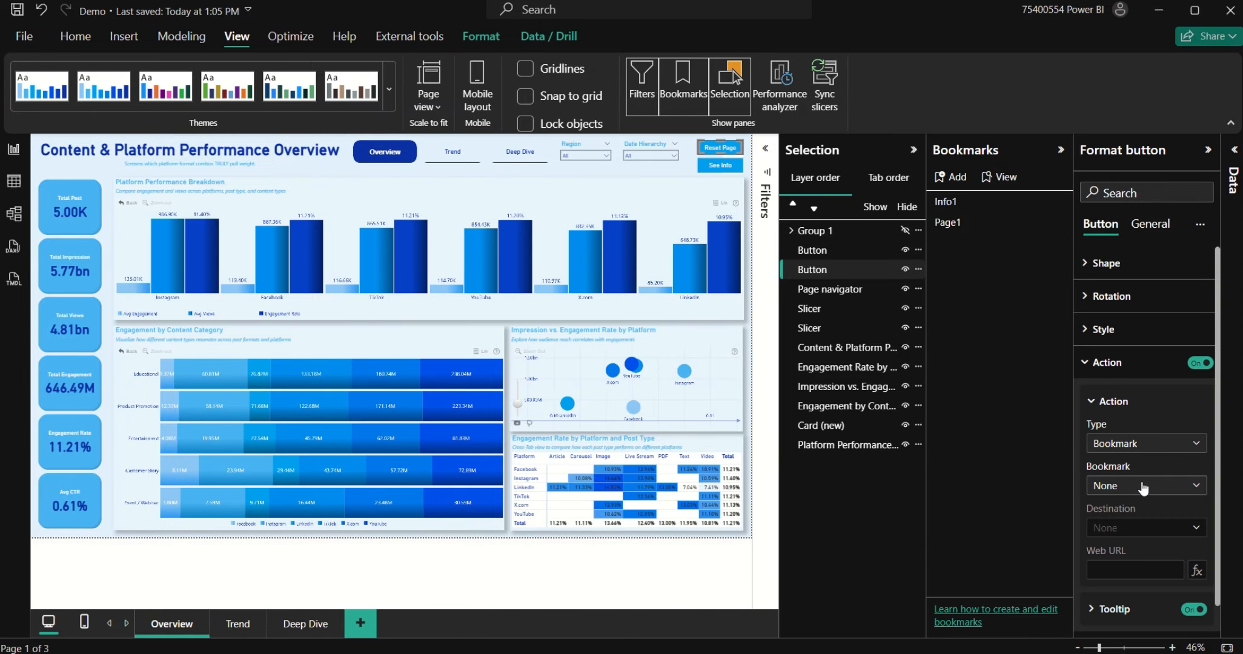
pyautogui.click(1144, 487)
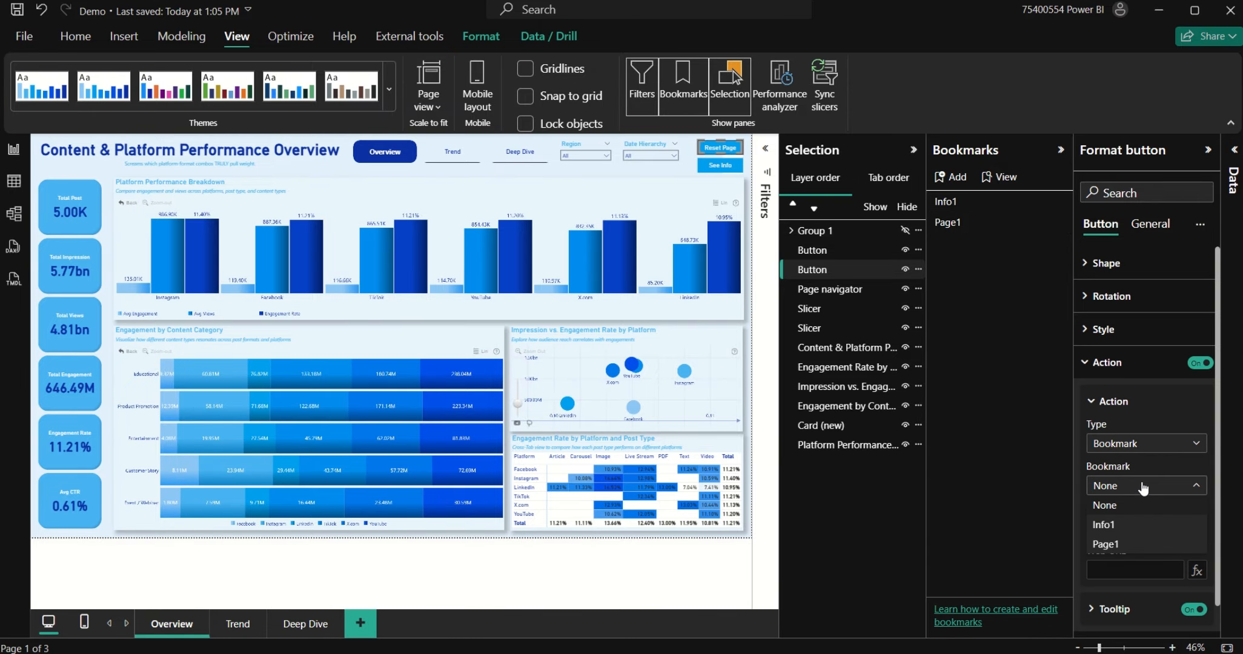
pyautogui.click(1133, 545)
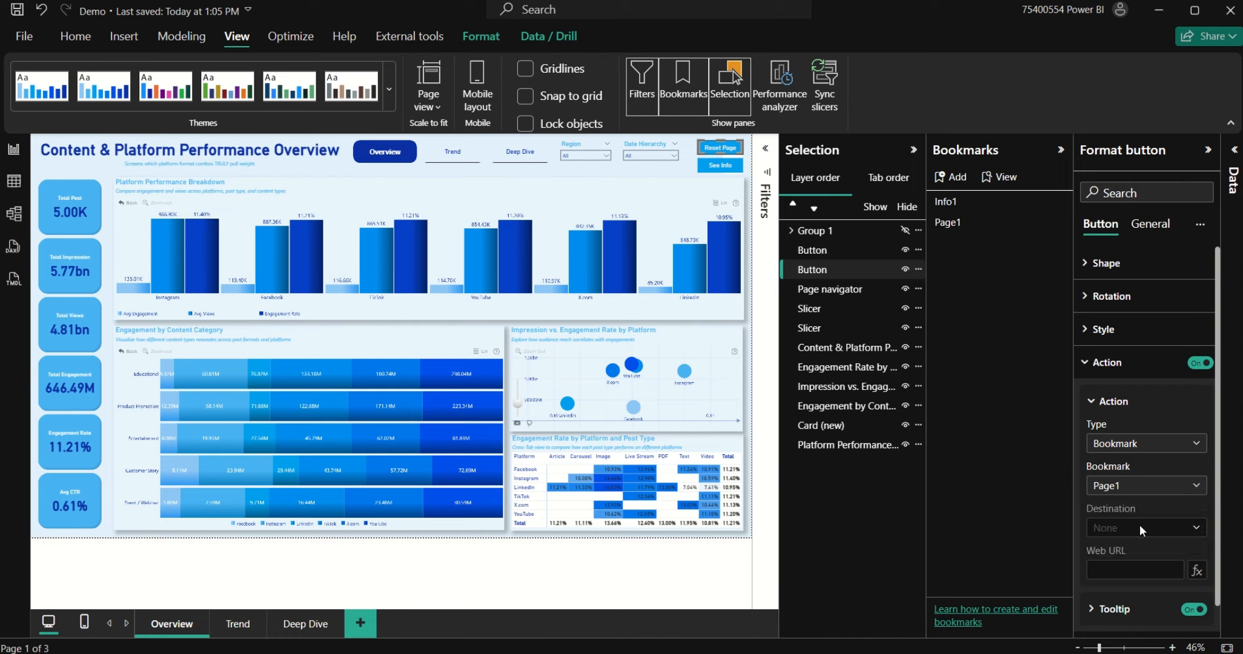
# Step: Set the Reset Page button's tooltip text to "Click to reset this page"
pyautogui.scroll(-2, 1130, 567)
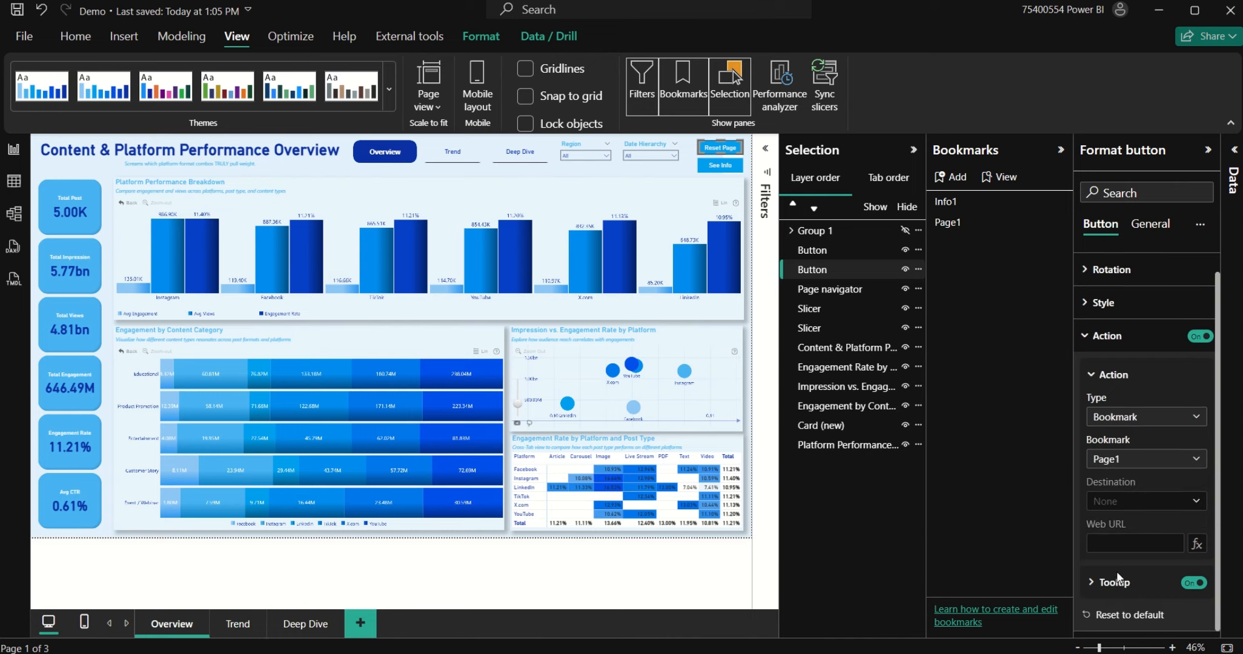
pyautogui.click(1137, 584)
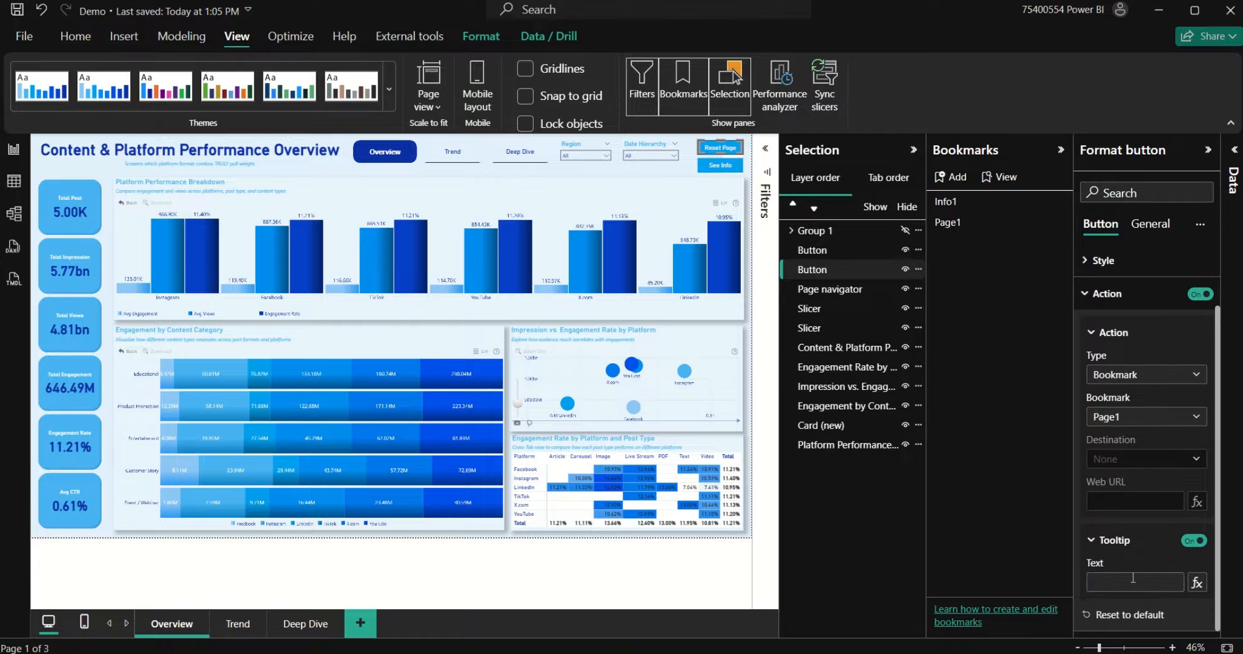
pyautogui.click(1133, 578)
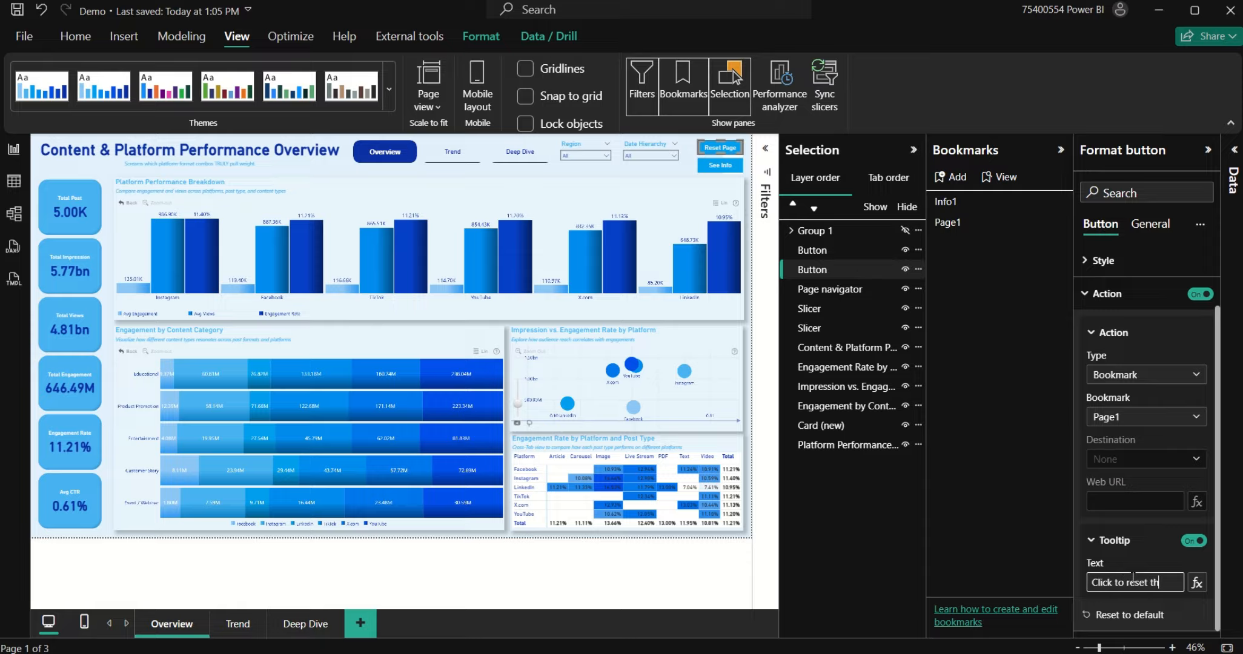
pyautogui.write('Click to reset this page')
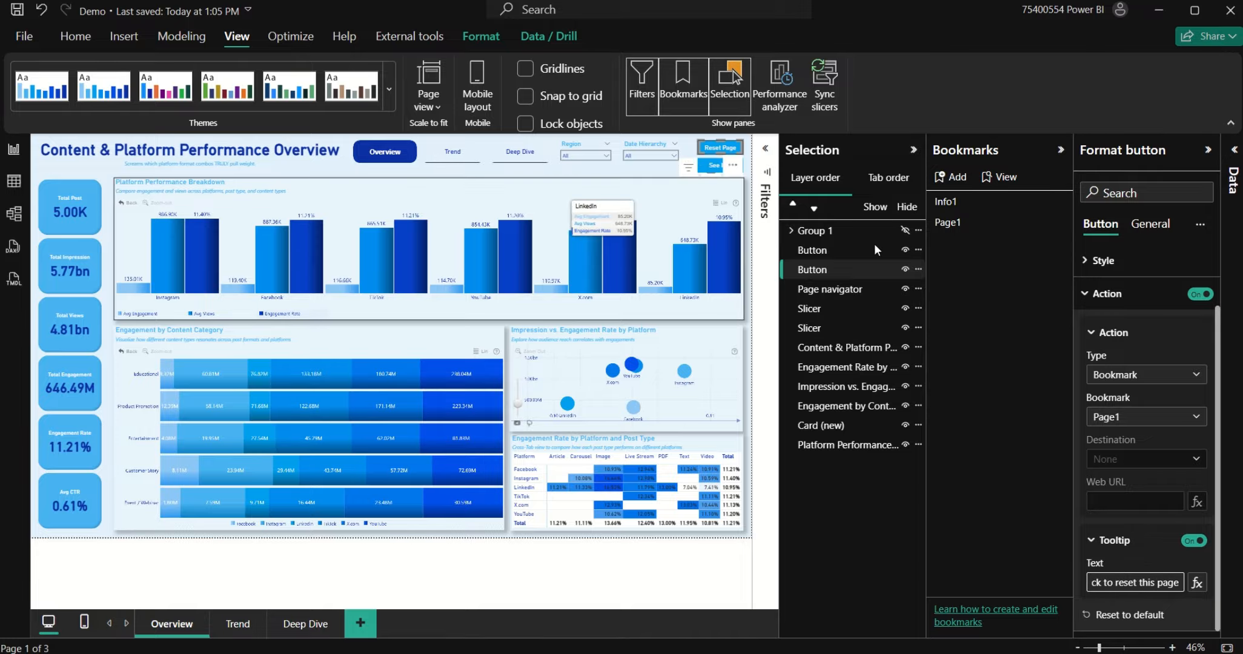
pyautogui.click(1104, 541)
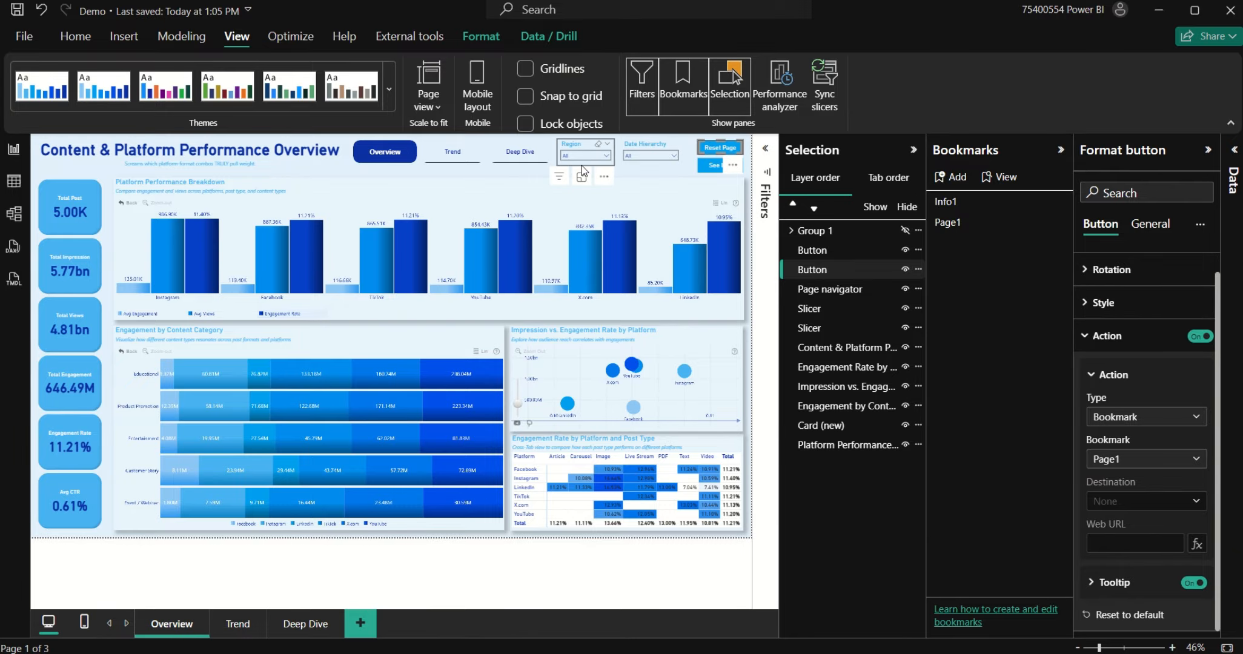
# Step: Turn on the See Info button's action with type Bookmark and the Info1 bookmark as its target
pyautogui.click(713, 170)
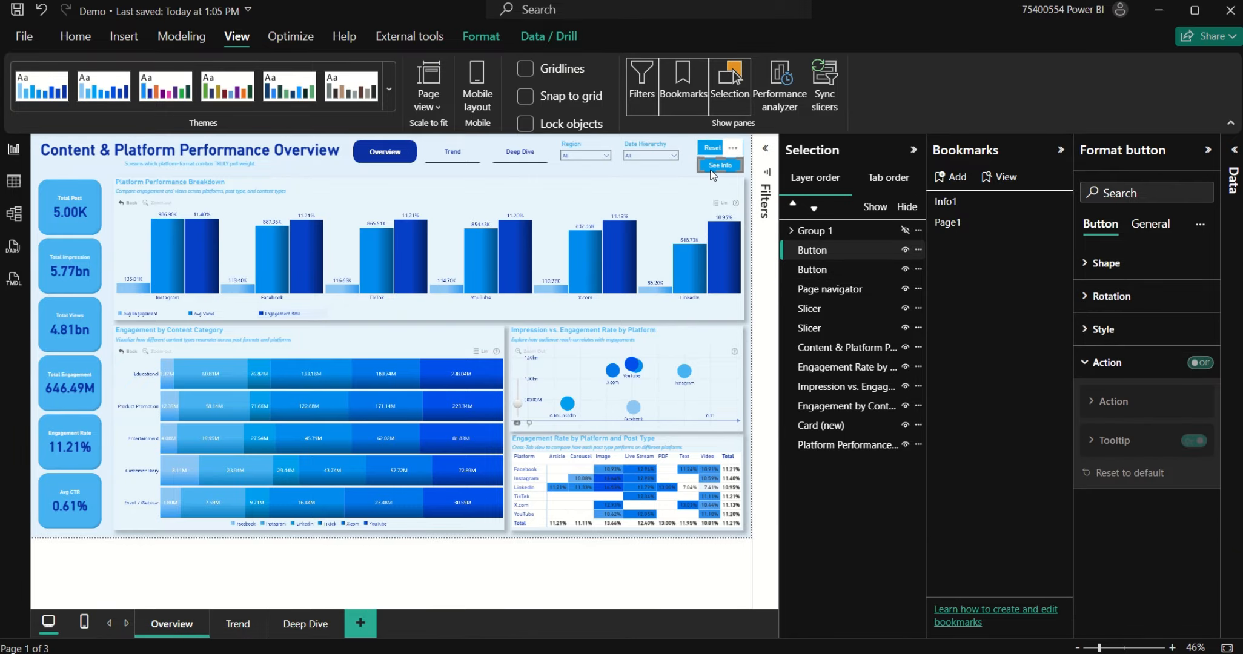
pyautogui.click(1196, 363)
pyautogui.click(1170, 363)
pyautogui.click(1154, 364)
pyautogui.click(1163, 449)
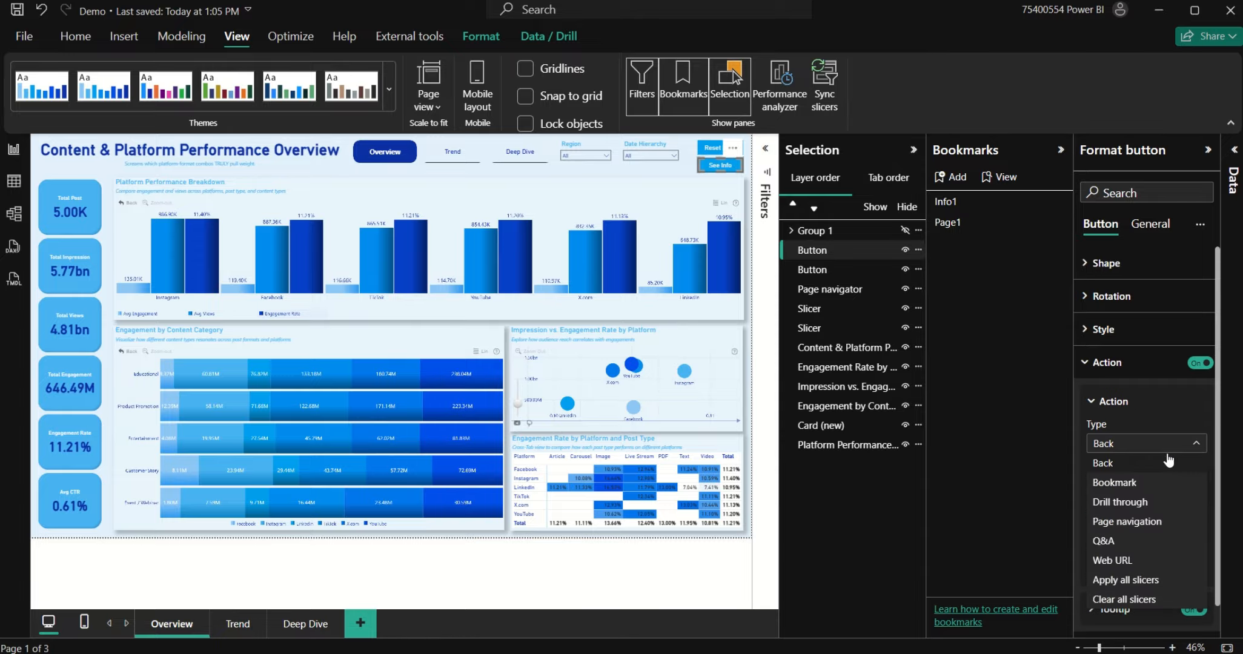
pyautogui.click(1139, 492)
pyautogui.click(1137, 487)
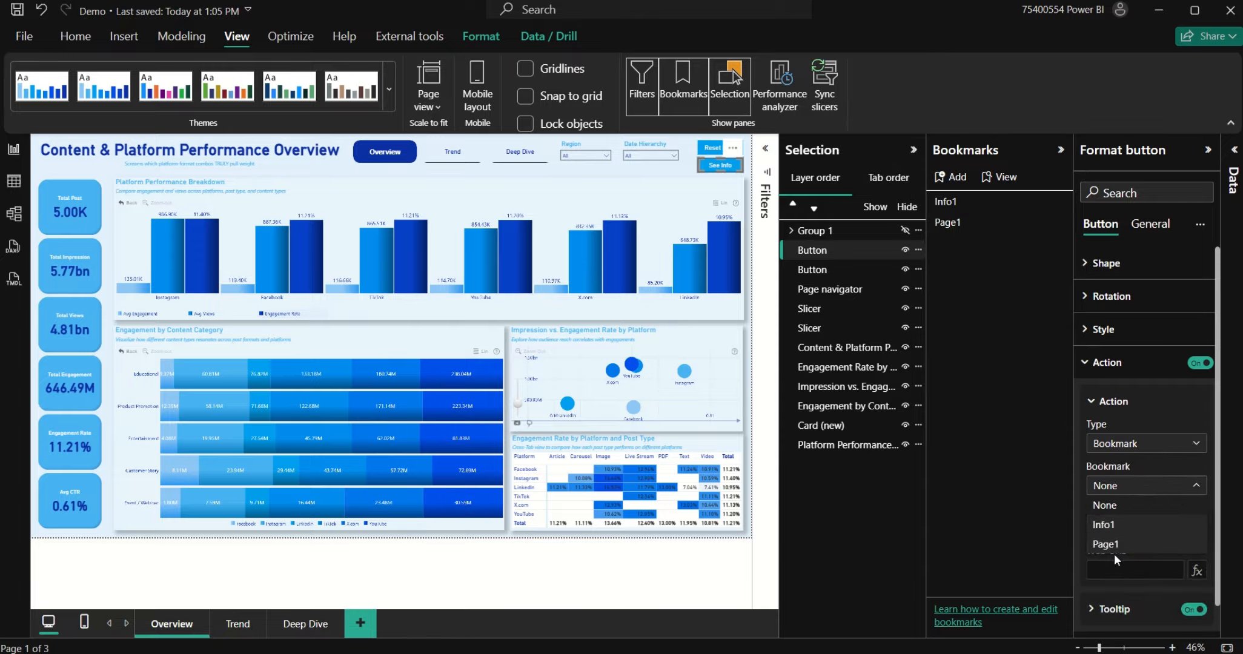
pyautogui.click(1116, 526)
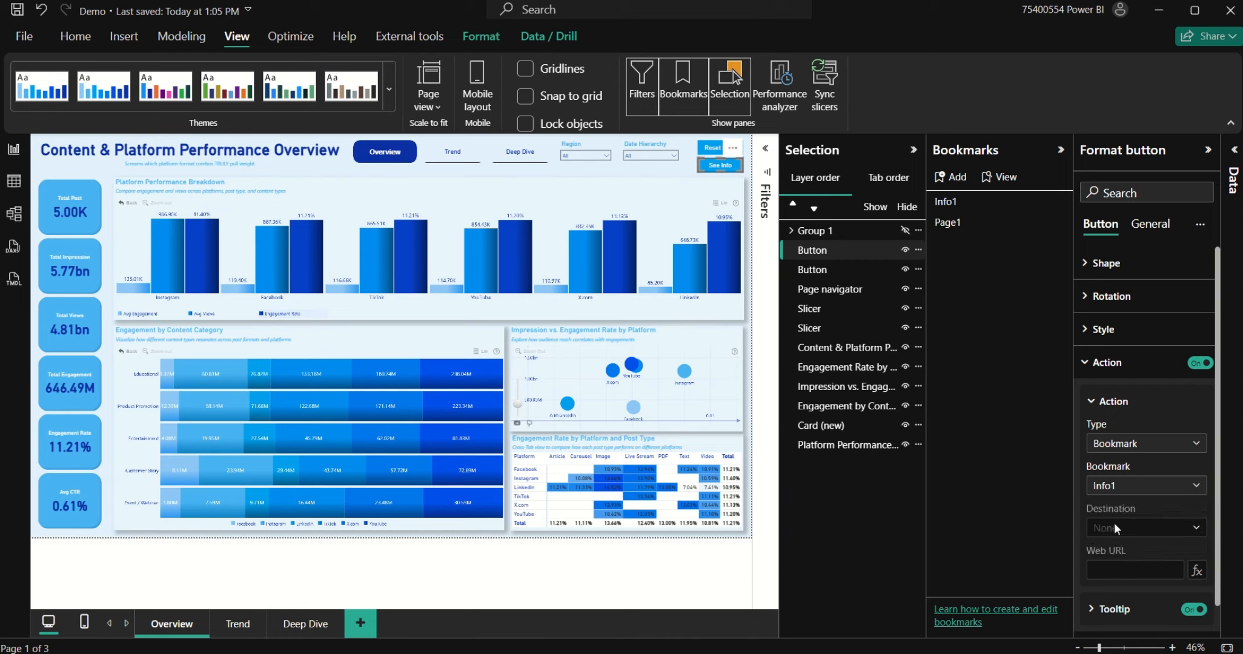
# Step: Set the See Info button's tooltip text to "Click to see information overlay"
pyautogui.scroll(-1, 1132, 587)
pyautogui.click(1131, 583)
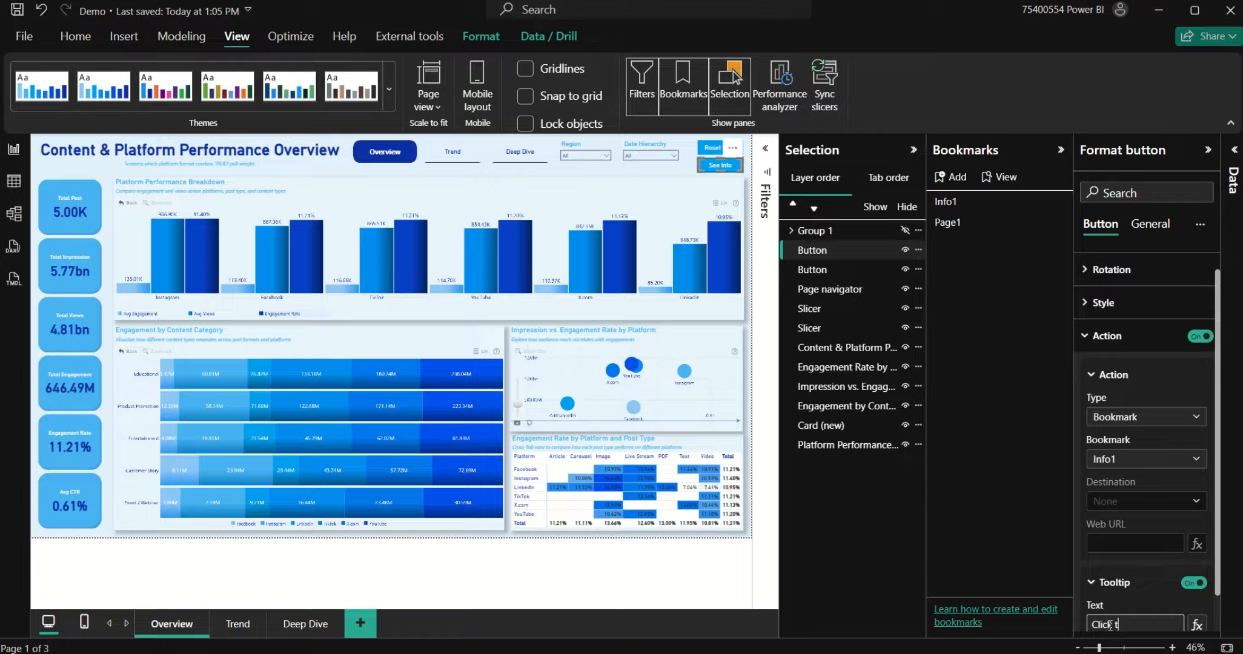
pyautogui.write('Click to see information overlay')
pyautogui.click(1106, 583)
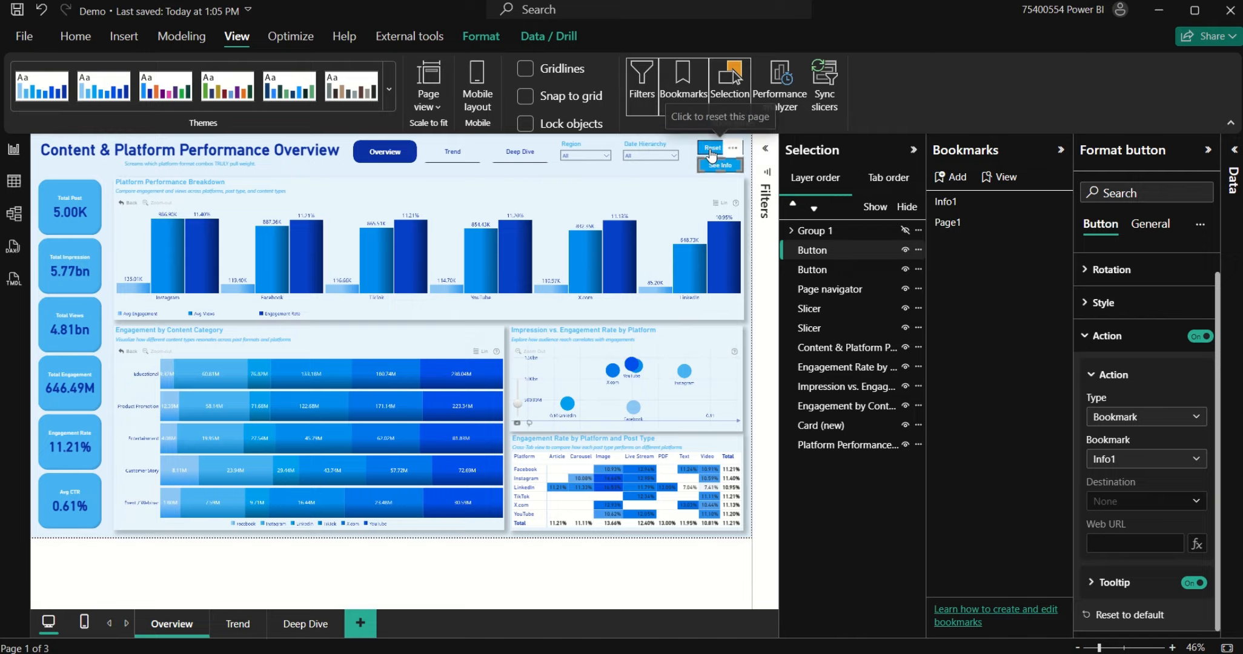
# Step: Test the See Info button by triggering its action to open the information overlay
pyautogui.click(671, 171)
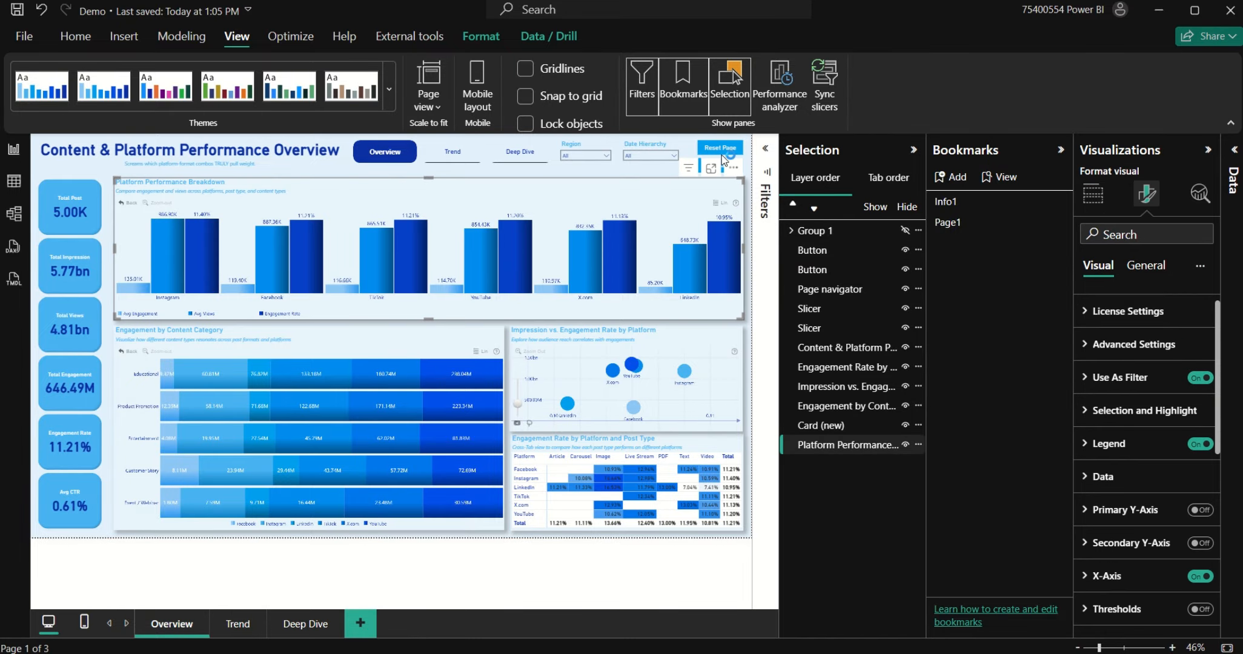
pyautogui.click(701, 162)
pyautogui.click(702, 164)
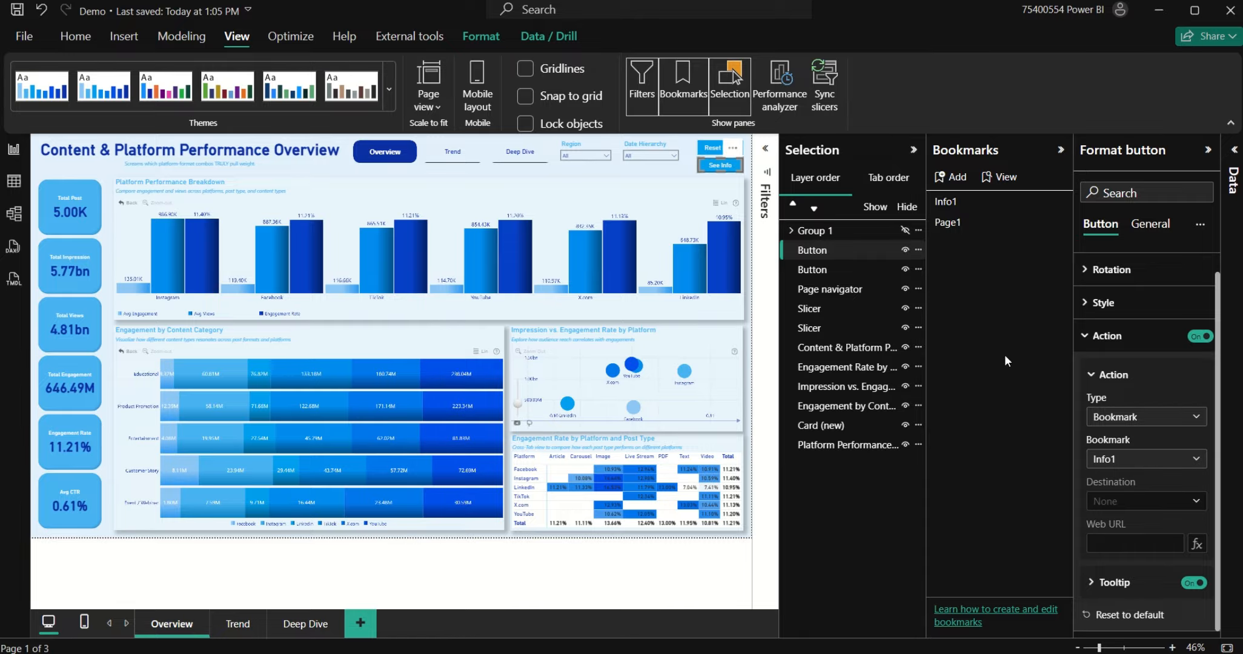
pyautogui.click(689, 171)
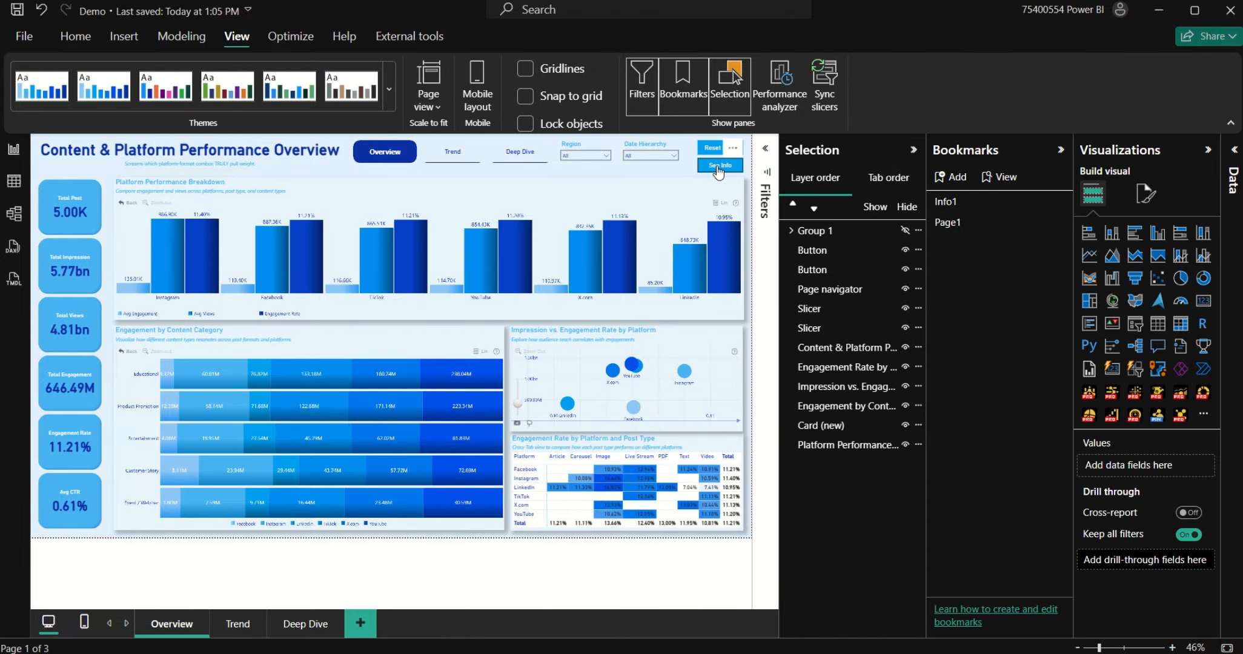
pyautogui.keyDown('ctrl'); pyautogui.click(719, 172); pyautogui.keyUp('ctrl')
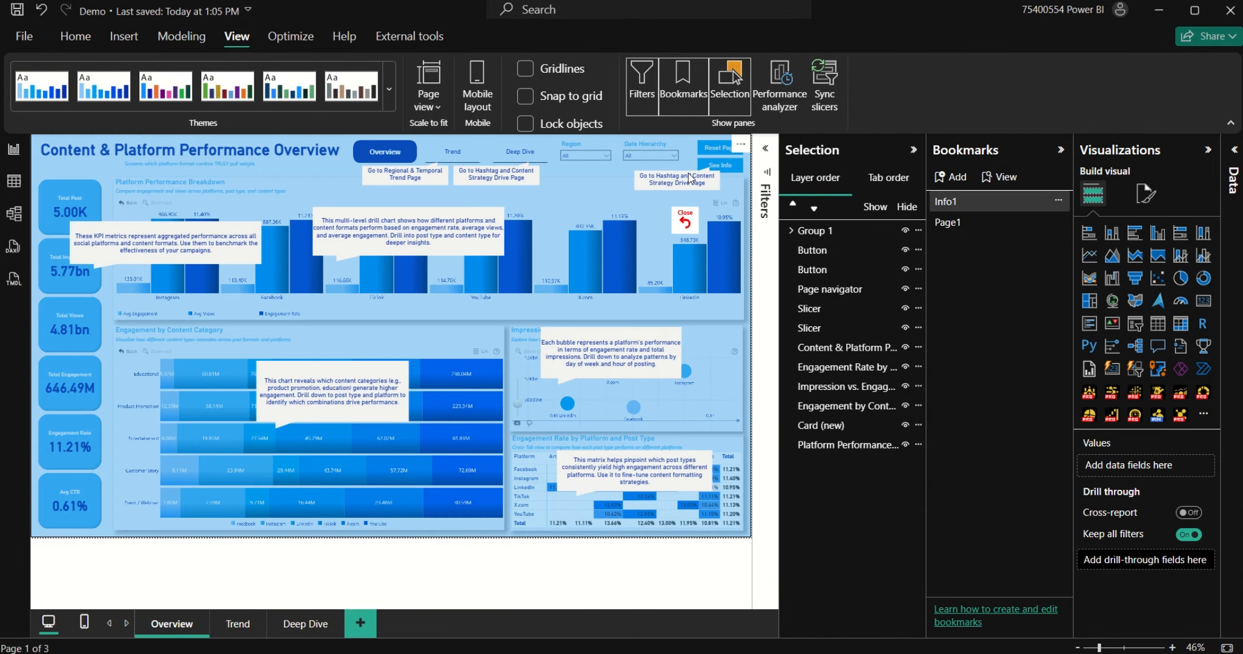
# Step: Turn on the overlay's Close button action with type Bookmark and the Page1 bookmark as its target
pyautogui.click(684, 225)
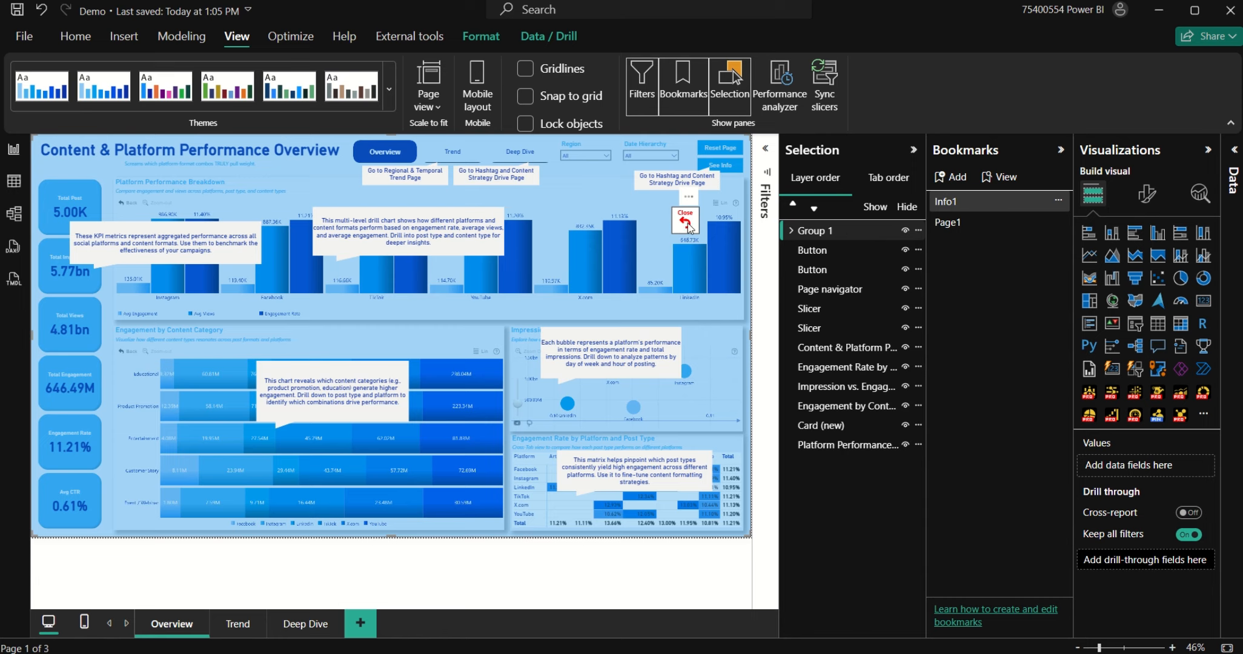
pyautogui.click(687, 227)
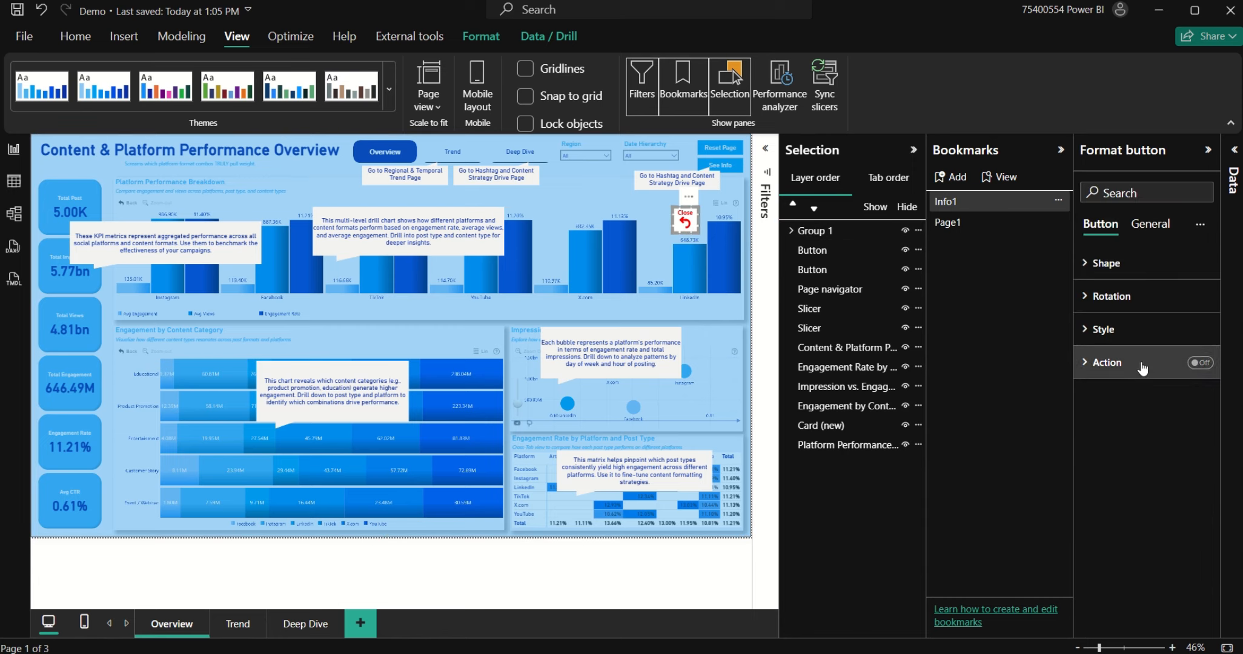
pyautogui.click(1200, 362)
pyautogui.click(1151, 366)
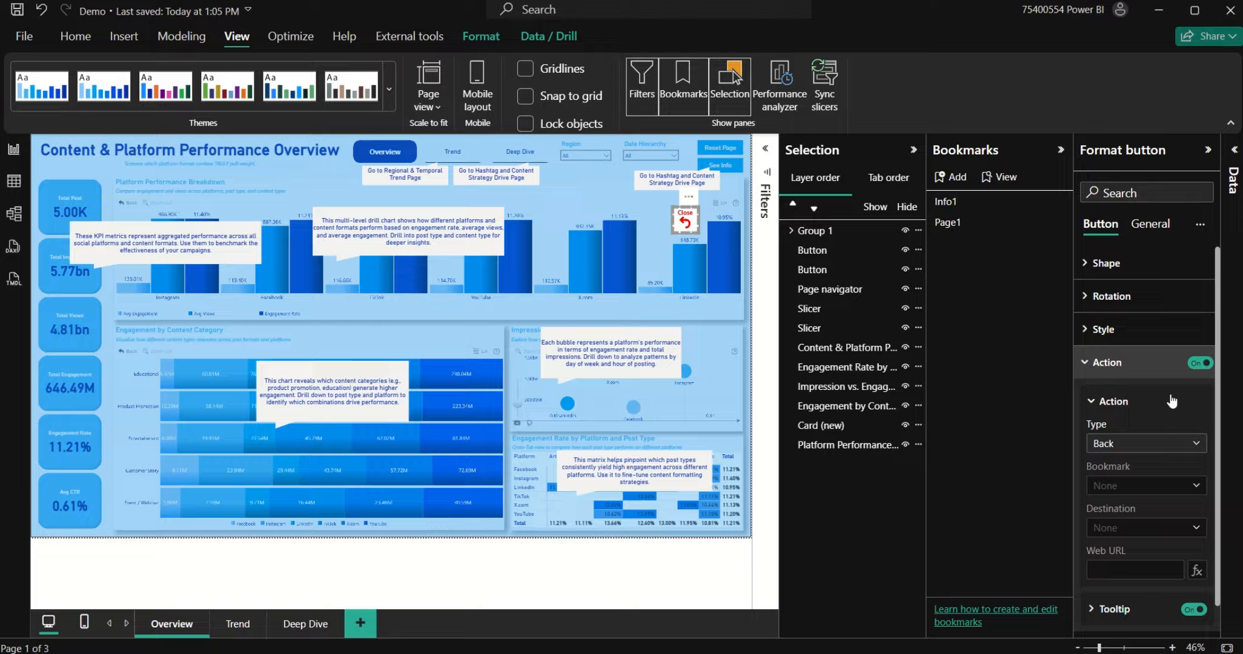
pyautogui.click(1159, 444)
pyautogui.click(1115, 487)
pyautogui.click(1139, 485)
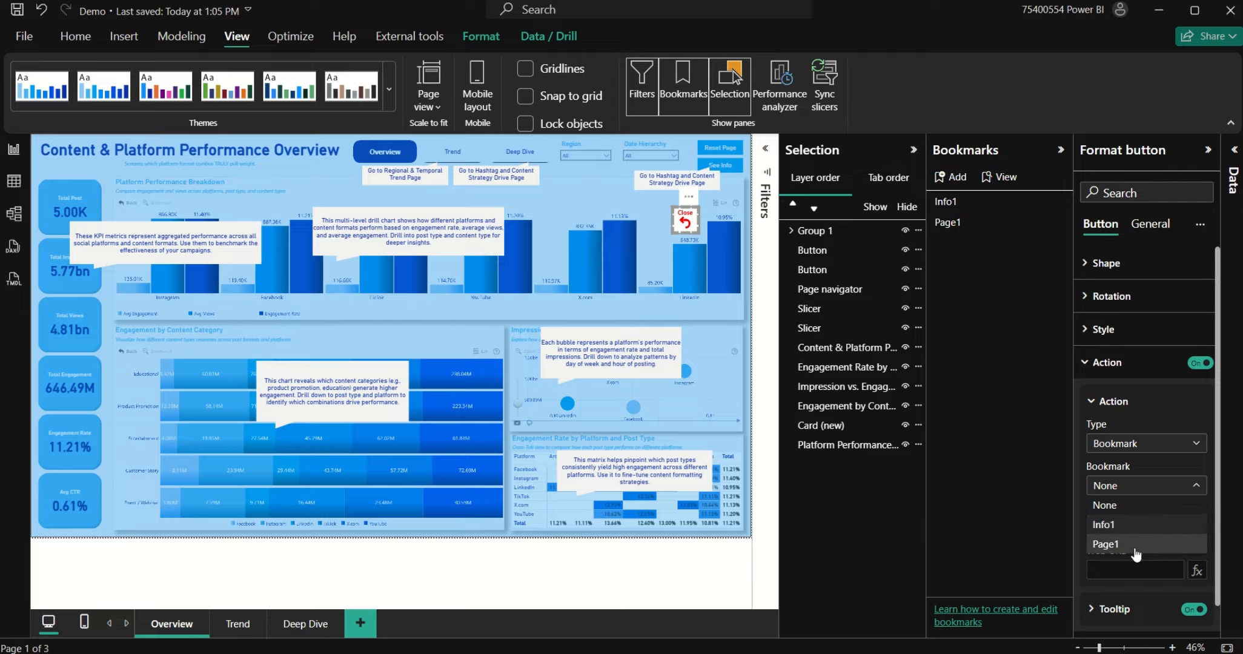
pyautogui.click(1135, 545)
# Step: Set the Close button's tooltip text to "Close information Overlay"
pyautogui.scroll(-1, 1149, 531)
pyautogui.click(1118, 582)
pyautogui.click(1131, 623)
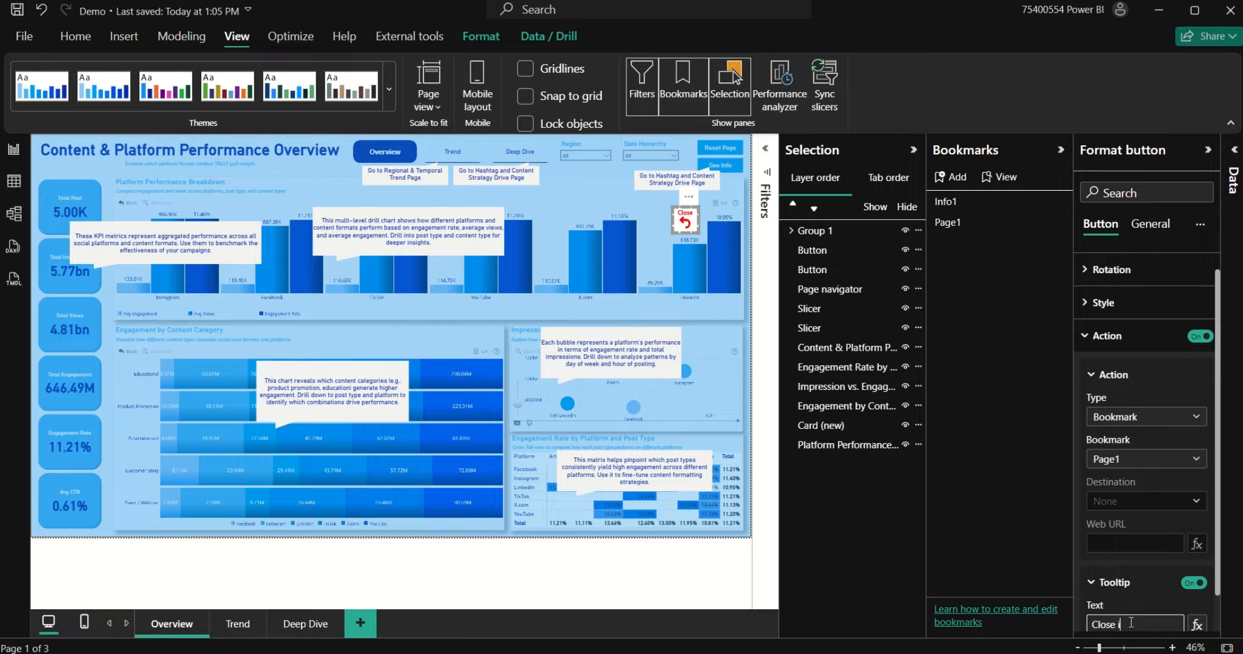
pyautogui.write('Close information Overlay')
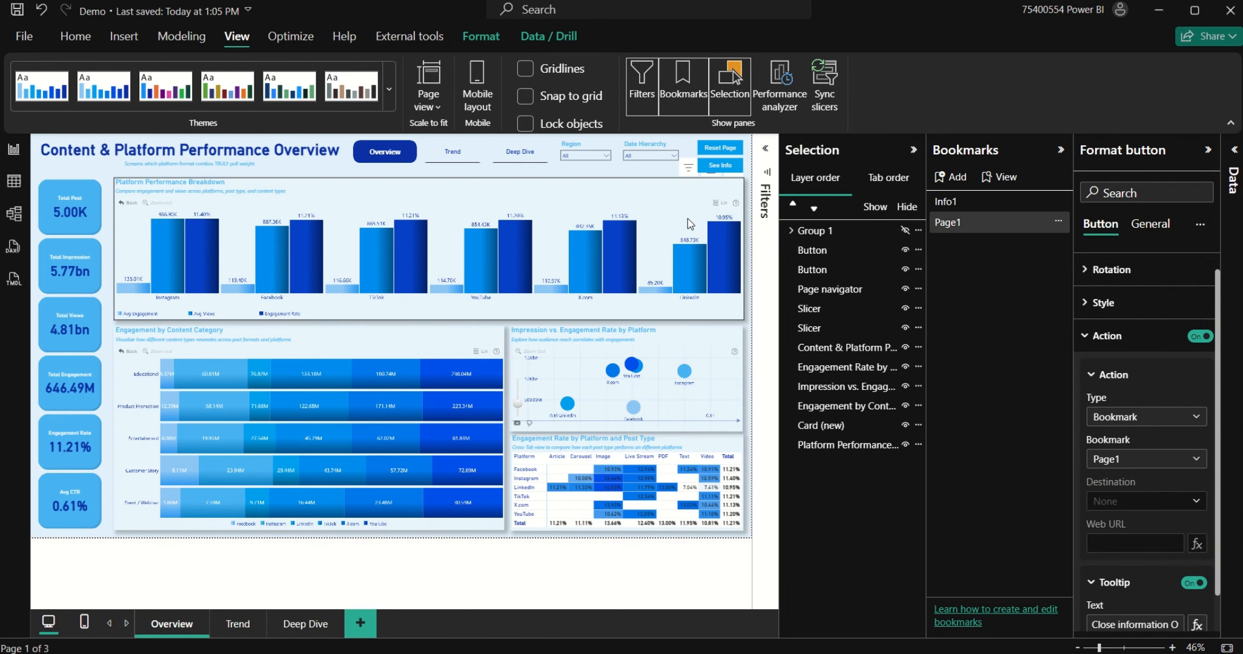
# Step: Test the button actions by closing the overlay, reopening it with See Info and closing it again
pyautogui.keyDown('ctrl'); pyautogui.click(690, 223); pyautogui.keyUp('ctrl')
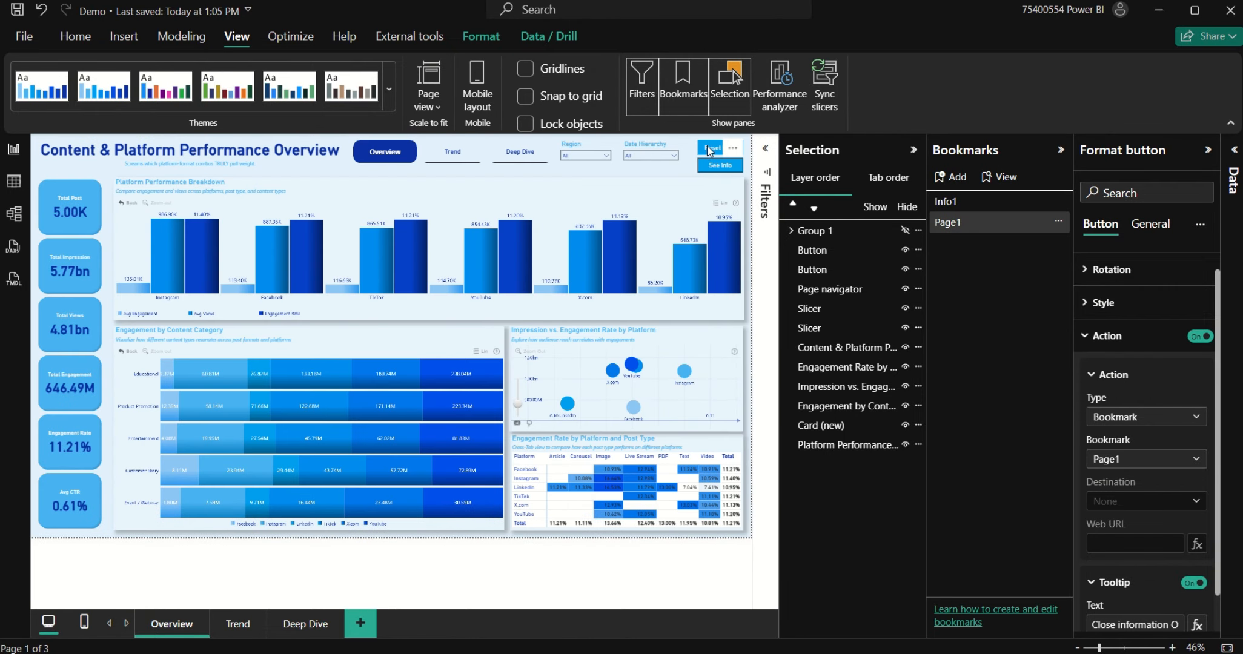
pyautogui.keyDown('ctrl'); pyautogui.click(705, 165); pyautogui.keyUp('ctrl')
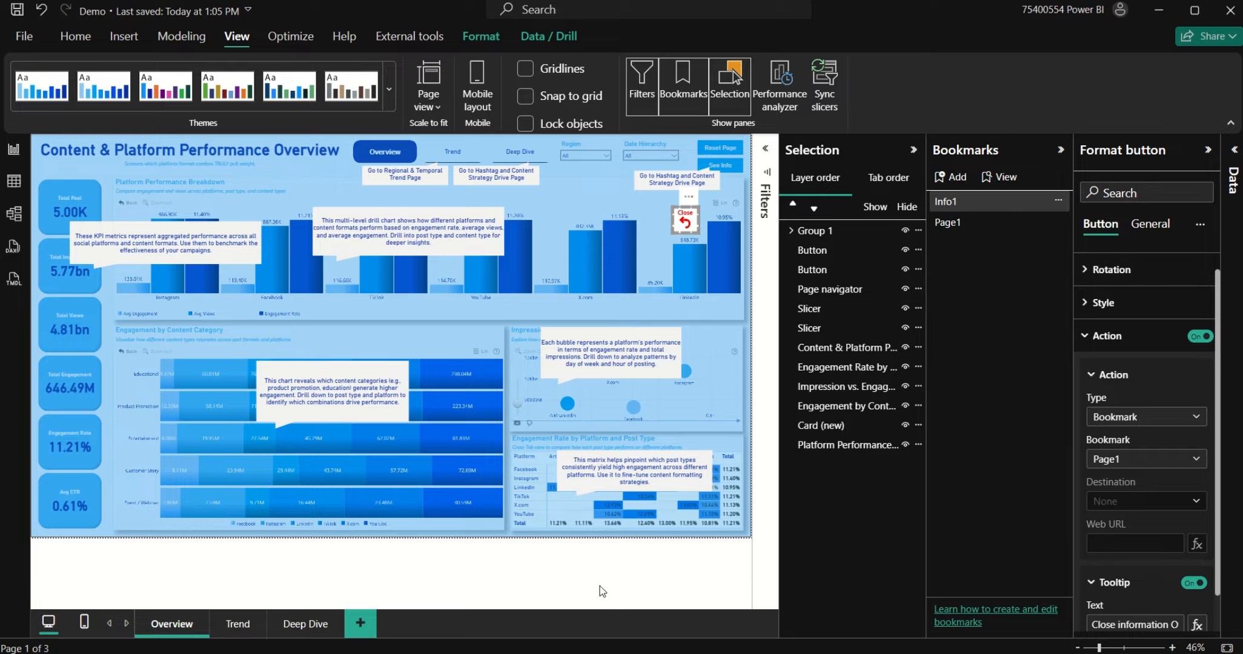
pyautogui.keyDown('ctrl'); pyautogui.click(685, 222); pyautogui.keyUp('ctrl')
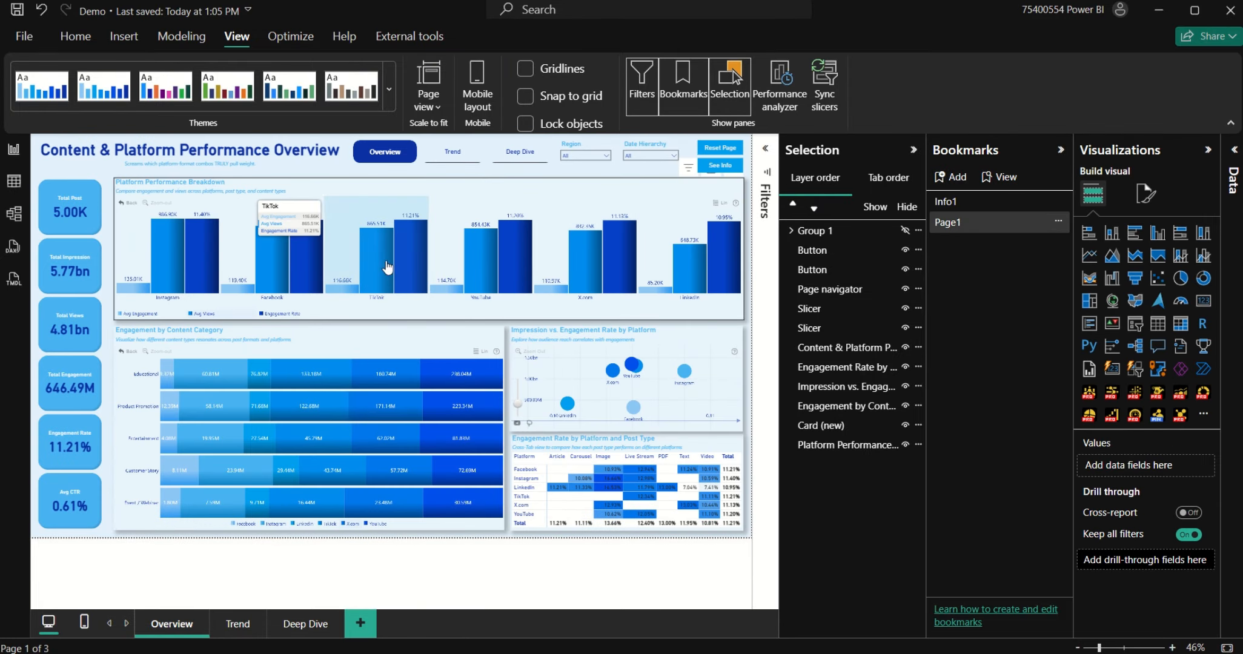
# Step: Test drill-down on the TikTok columns and the Educational bar of the Overview page, and restore both charts with the Reset Page button
pyautogui.click(383, 256)
pyautogui.click(383, 256)
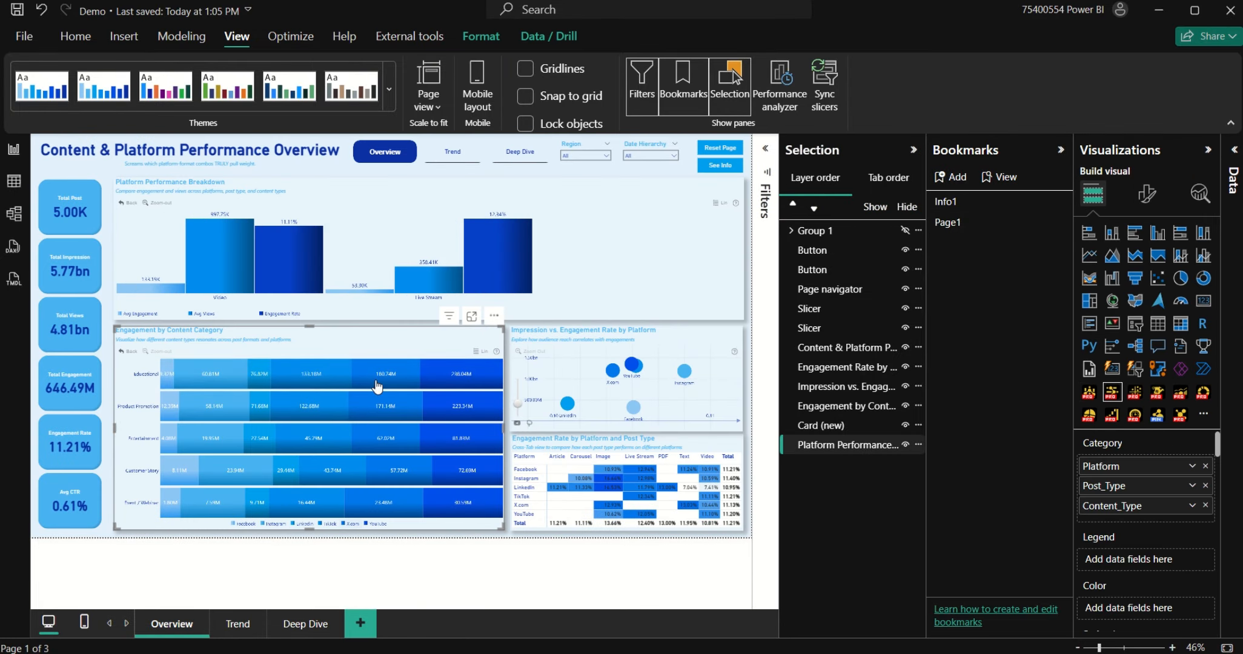
pyautogui.click(390, 383)
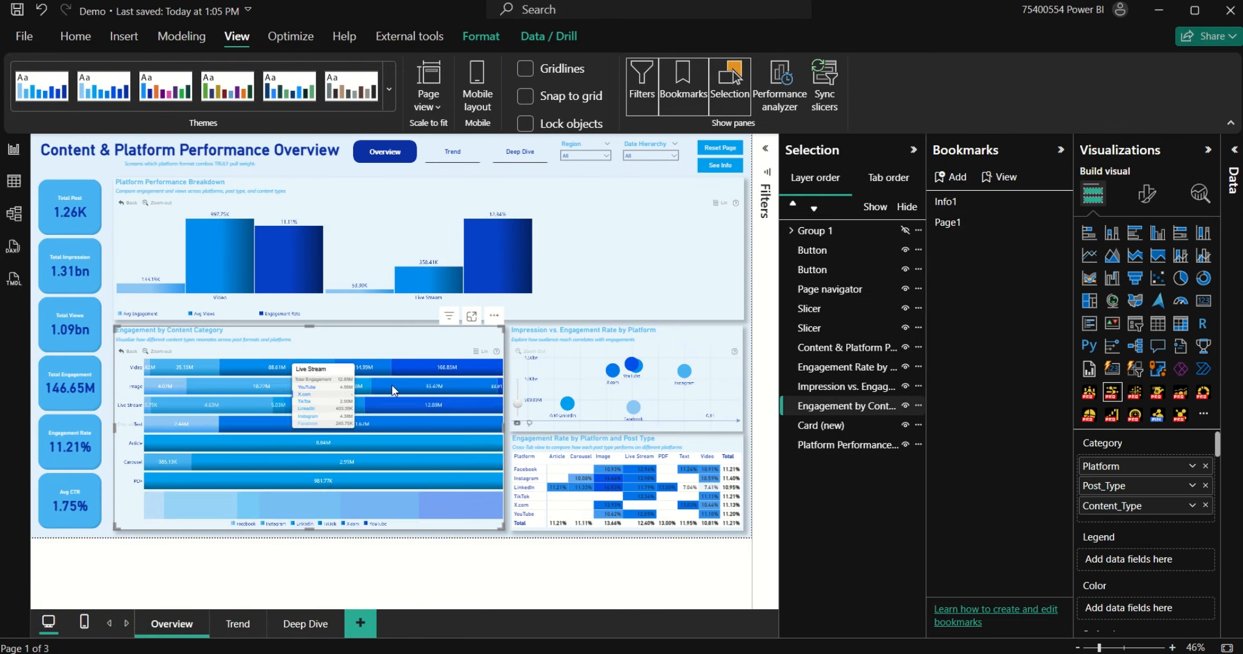
pyautogui.keyDown('ctrl'); pyautogui.click(720, 150); pyautogui.keyUp('ctrl')
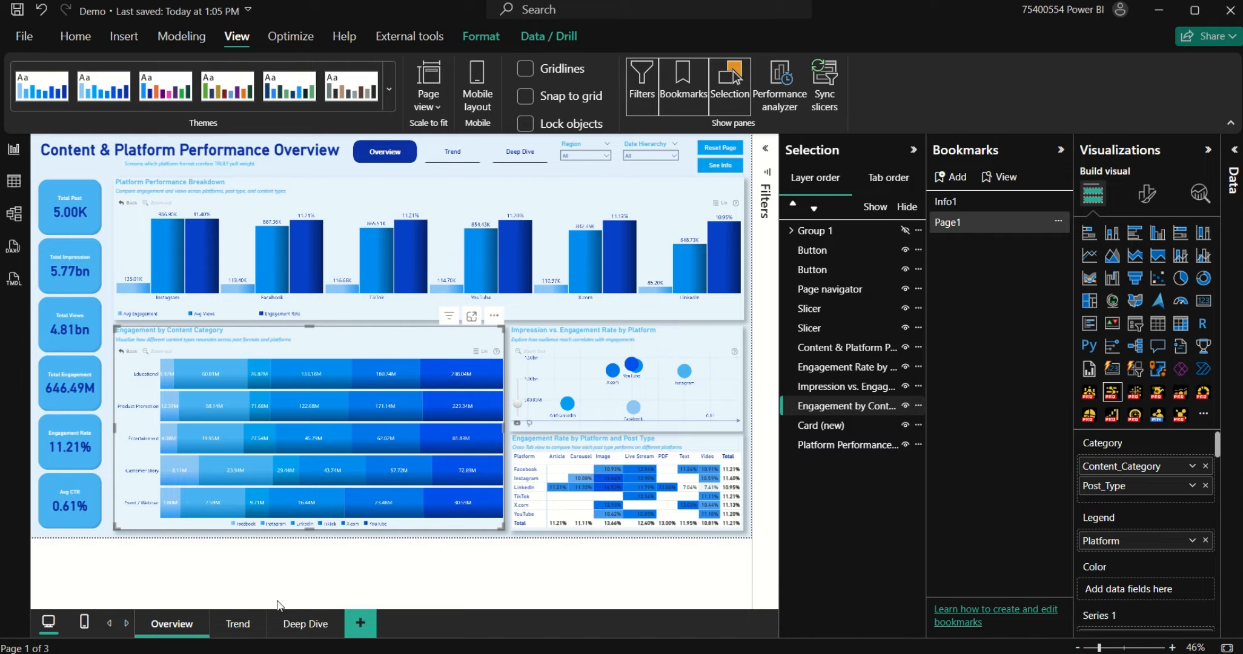
pyautogui.click(420, 578)
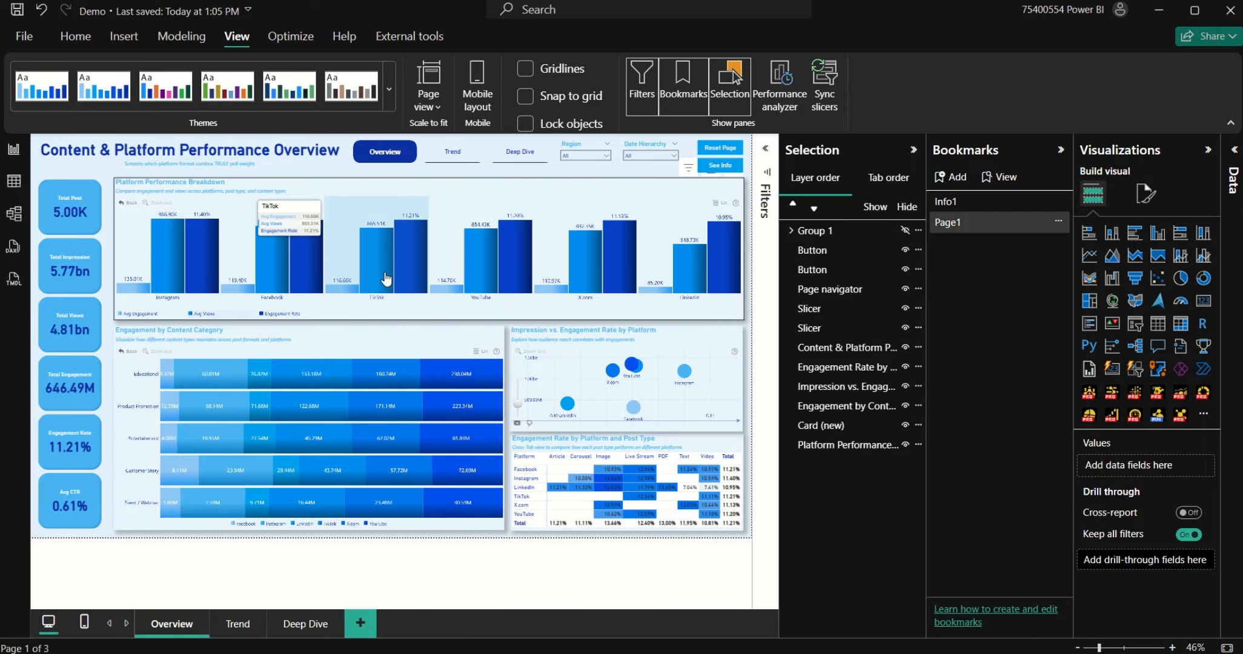
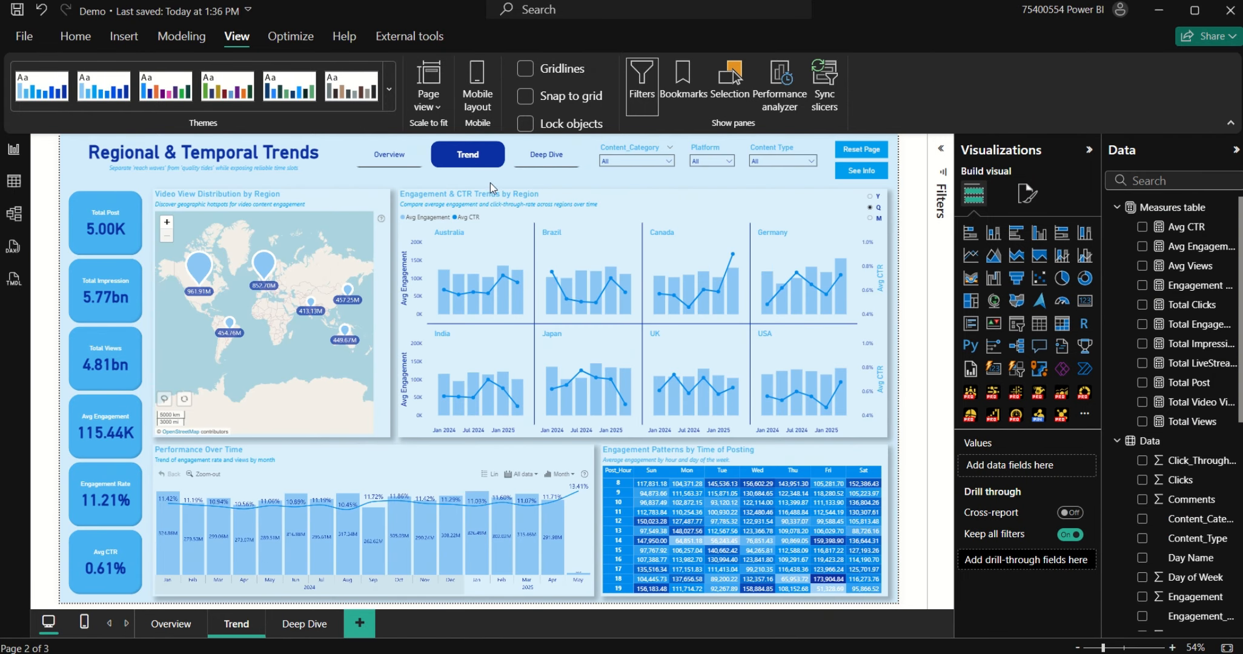
# Step: Go to the Overview page through the page navigator and test opening and closing its information overlay
pyautogui.keyDown('ctrl'); pyautogui.click(400, 159); pyautogui.keyUp('ctrl')
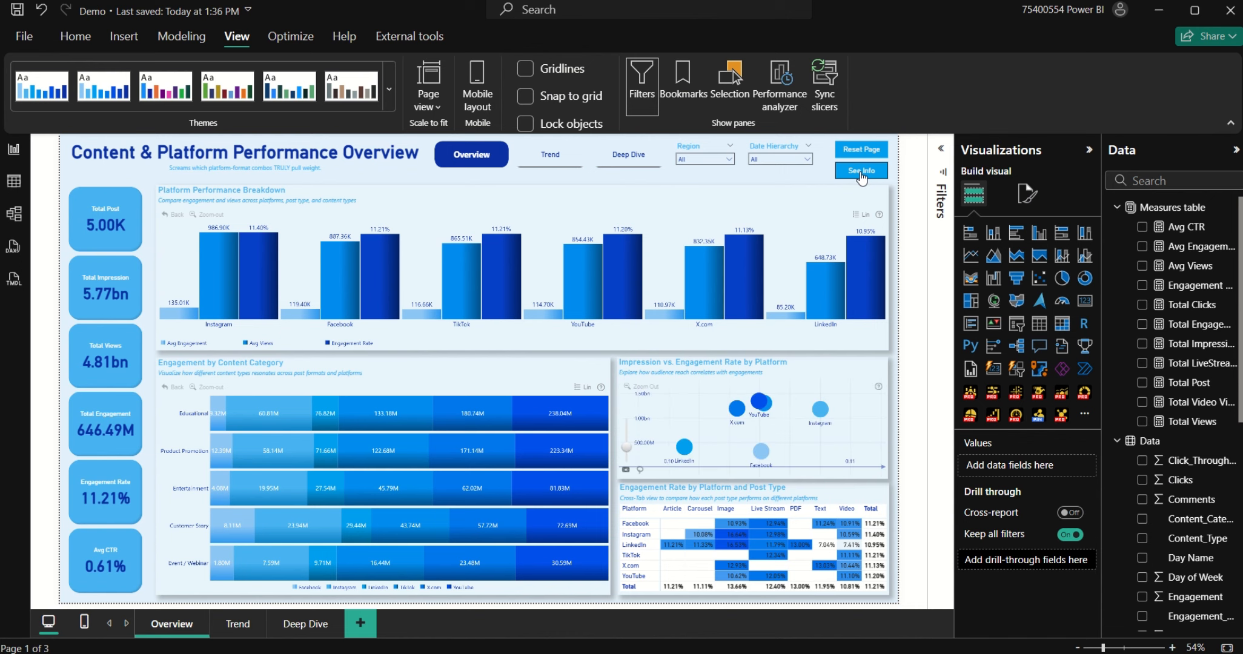
pyautogui.keyDown('ctrl'); pyautogui.click(861, 173); pyautogui.keyUp('ctrl')
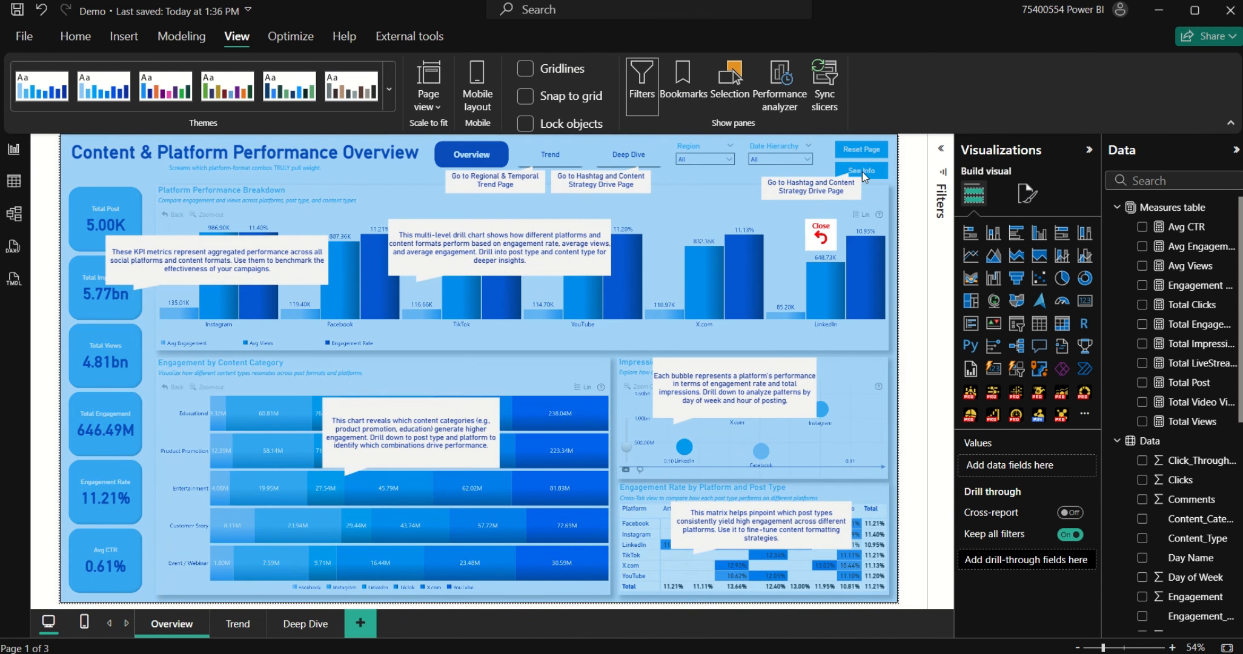
pyautogui.keyDown('ctrl'); pyautogui.click(822, 238); pyautogui.keyUp('ctrl')
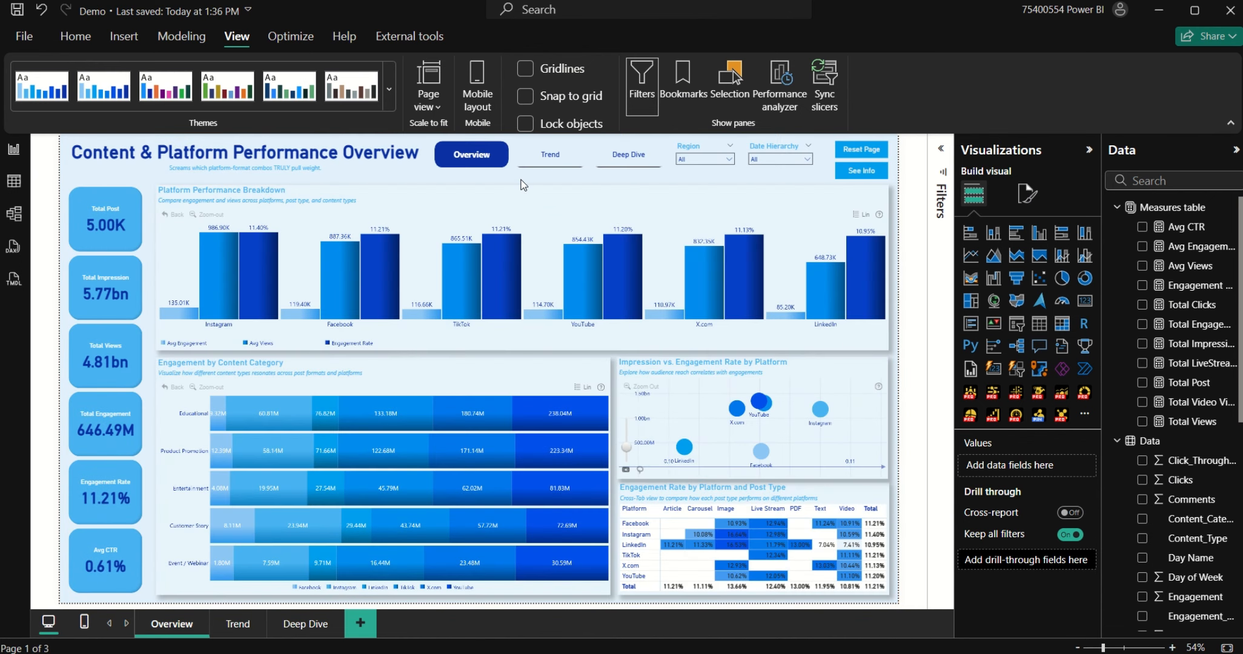
# Step: Go to the Trend page through the page navigator and test opening and closing its information overlay
pyautogui.keyDown('ctrl'); pyautogui.click(586, 163); pyautogui.keyUp('ctrl')
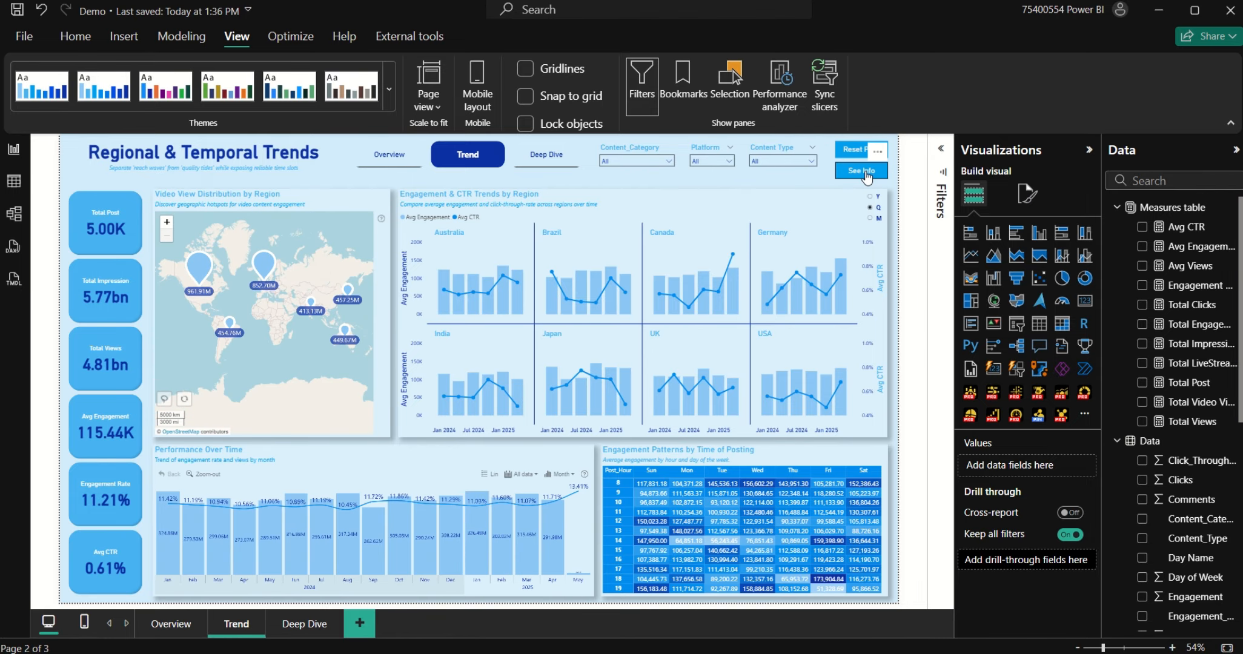
pyautogui.keyDown('ctrl'); pyautogui.click(865, 172); pyautogui.keyUp('ctrl')
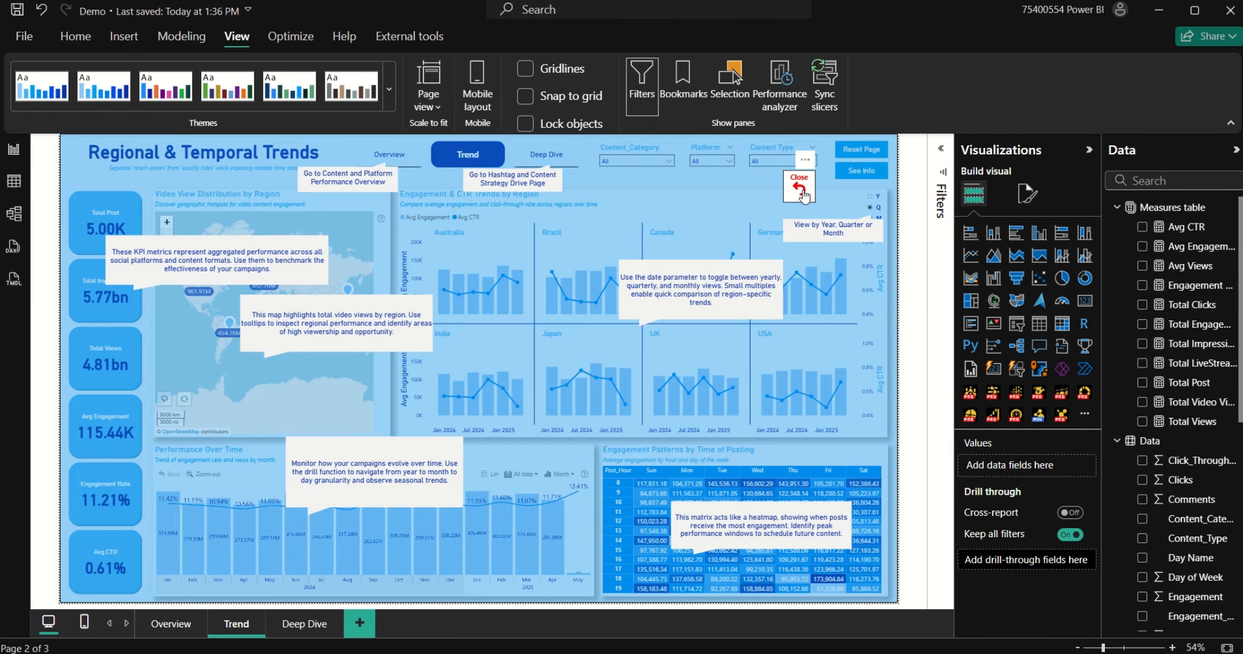
pyautogui.keyDown('ctrl'); pyautogui.click(800, 189); pyautogui.keyUp('ctrl')
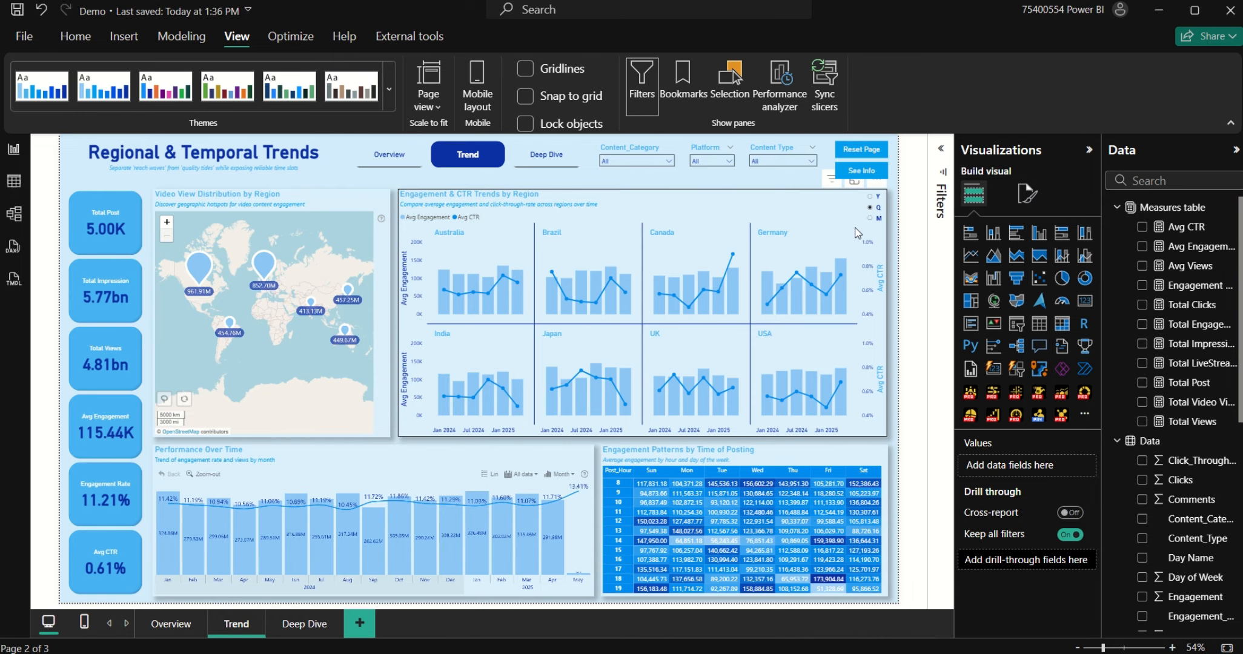
# Step: Test the date toggle of the Engagement & CTR Trends chart by switching to M, Y and back to Q
pyautogui.click(871, 219)
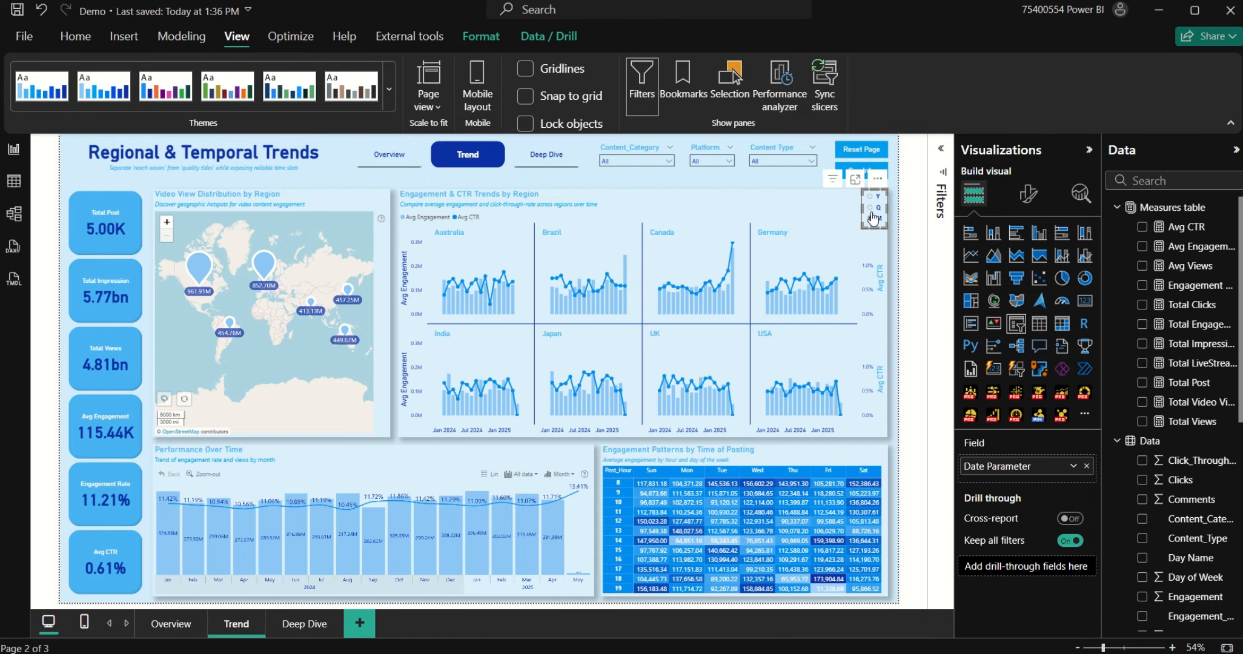
pyautogui.click(873, 199)
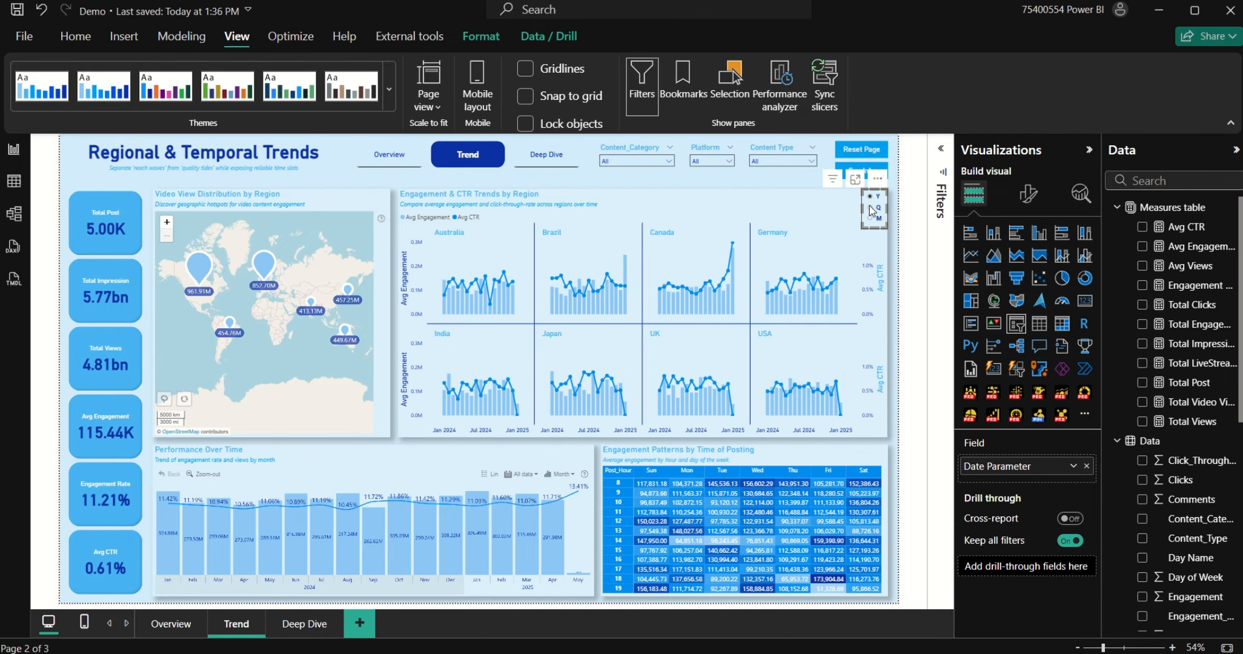
pyautogui.click(871, 209)
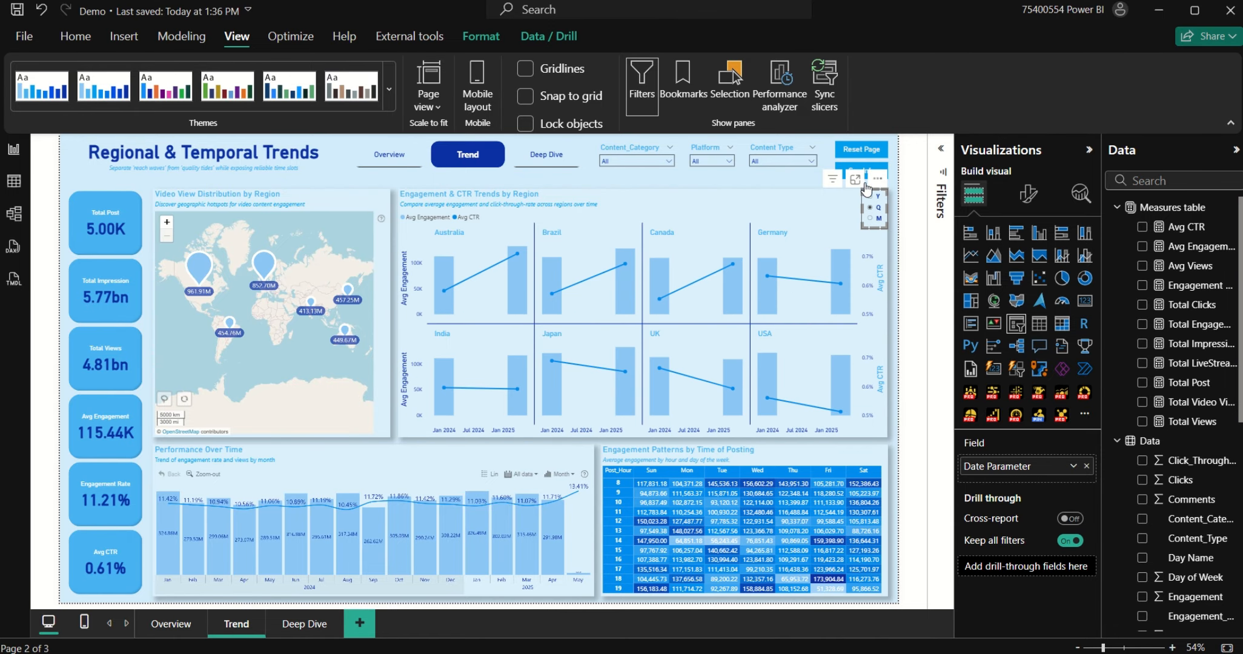
pyautogui.click(817, 172)
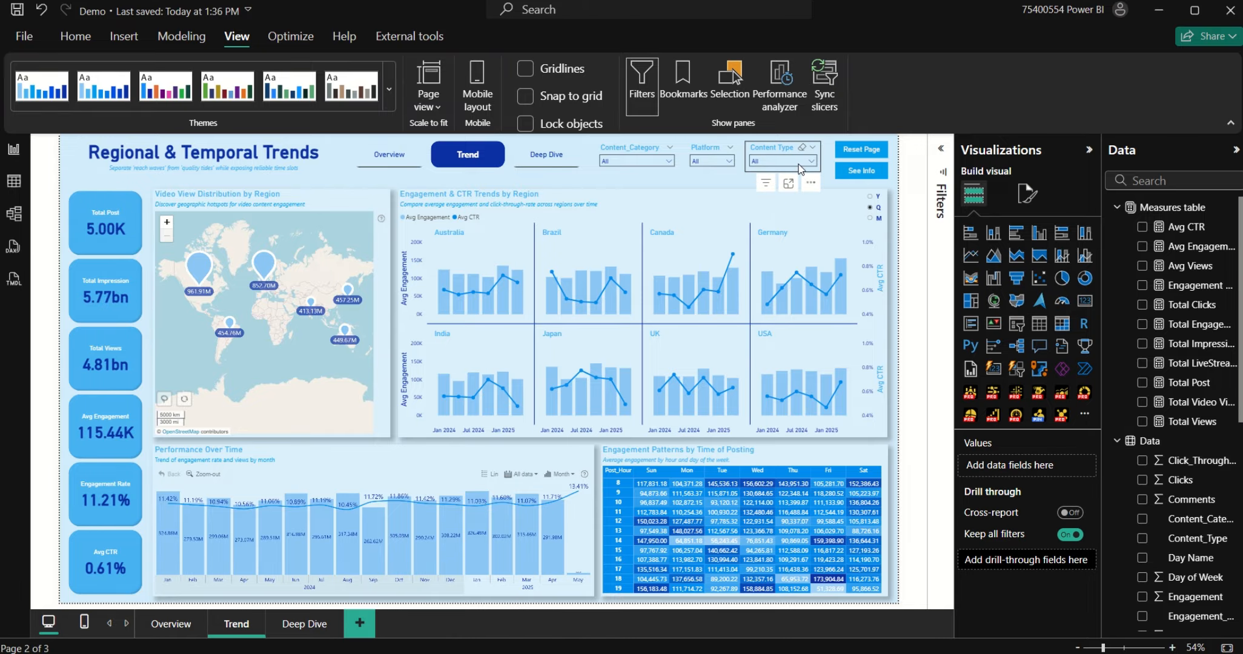
# Step: Test the Content Type slicer with Sponsored and Organic, and clear its selection
pyautogui.click(787, 161)
pyautogui.click(780, 188)
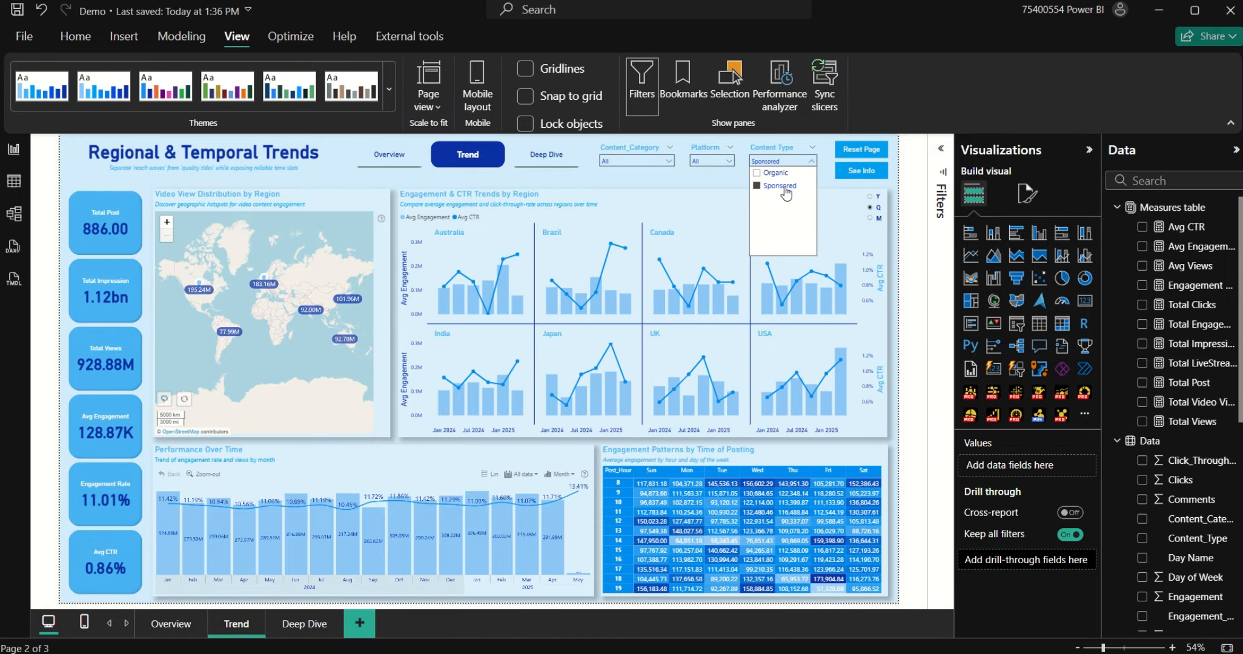
pyautogui.click(781, 175)
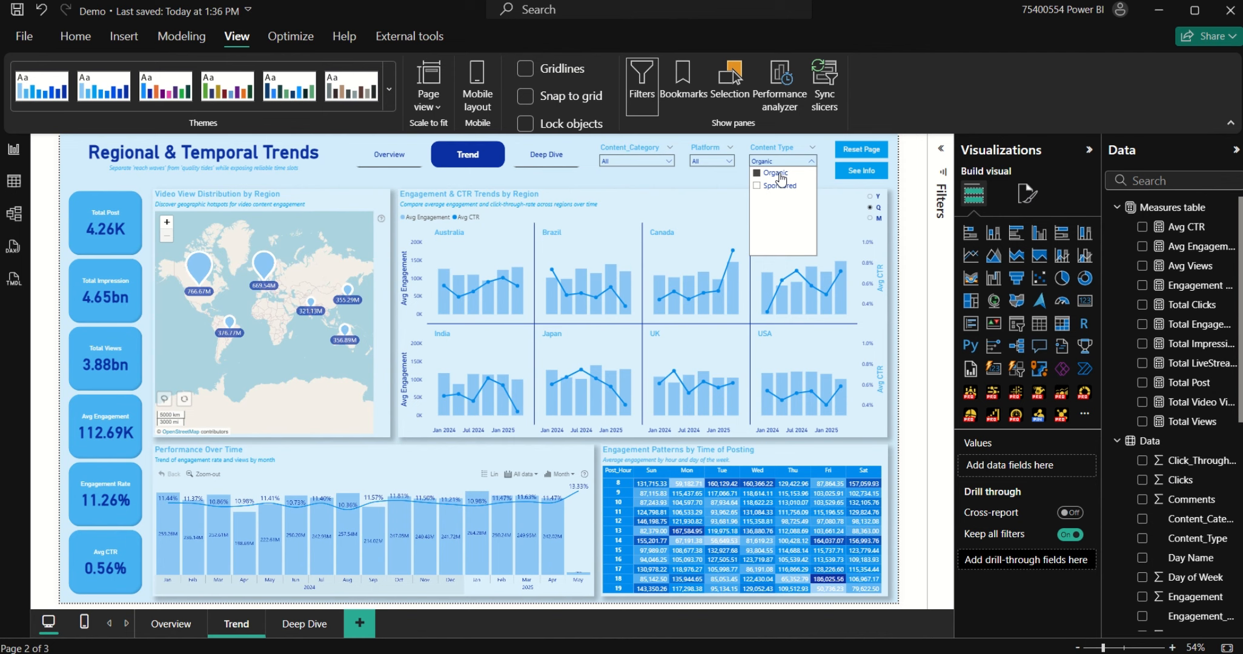
pyautogui.click(781, 176)
# Step: Test the Platform slicer with LinkedIn, TikTok, X.com, Facebook and YouTube, and clear its selection
pyautogui.click(713, 160)
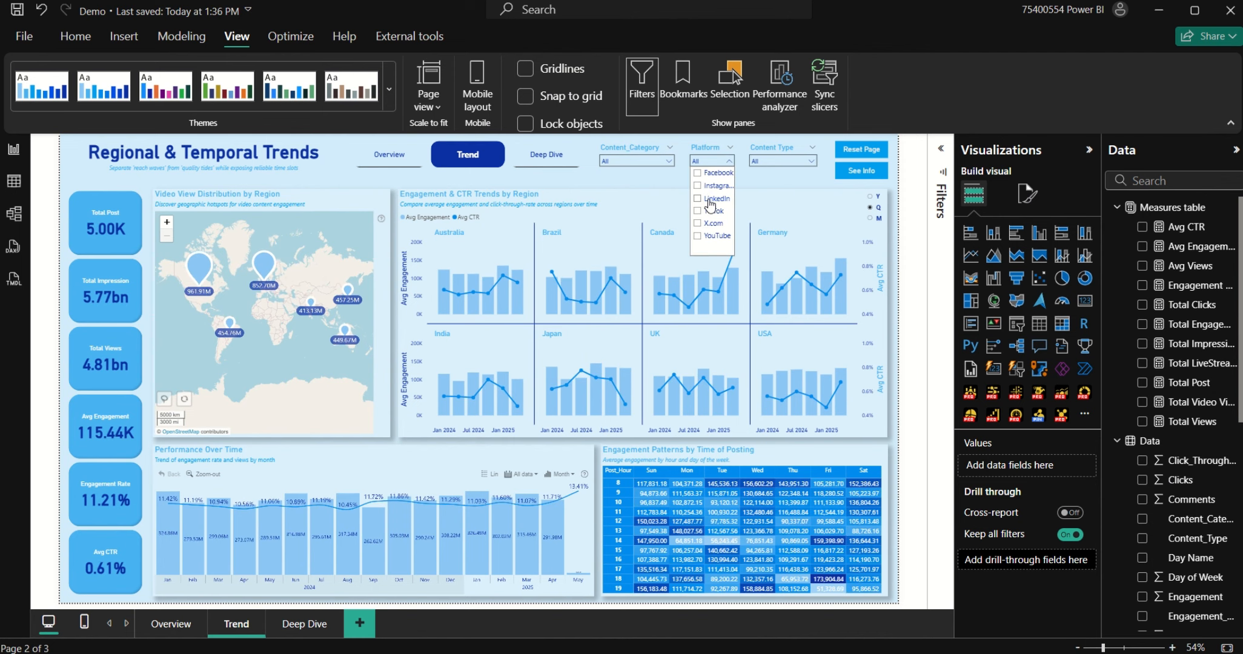
pyautogui.click(729, 160)
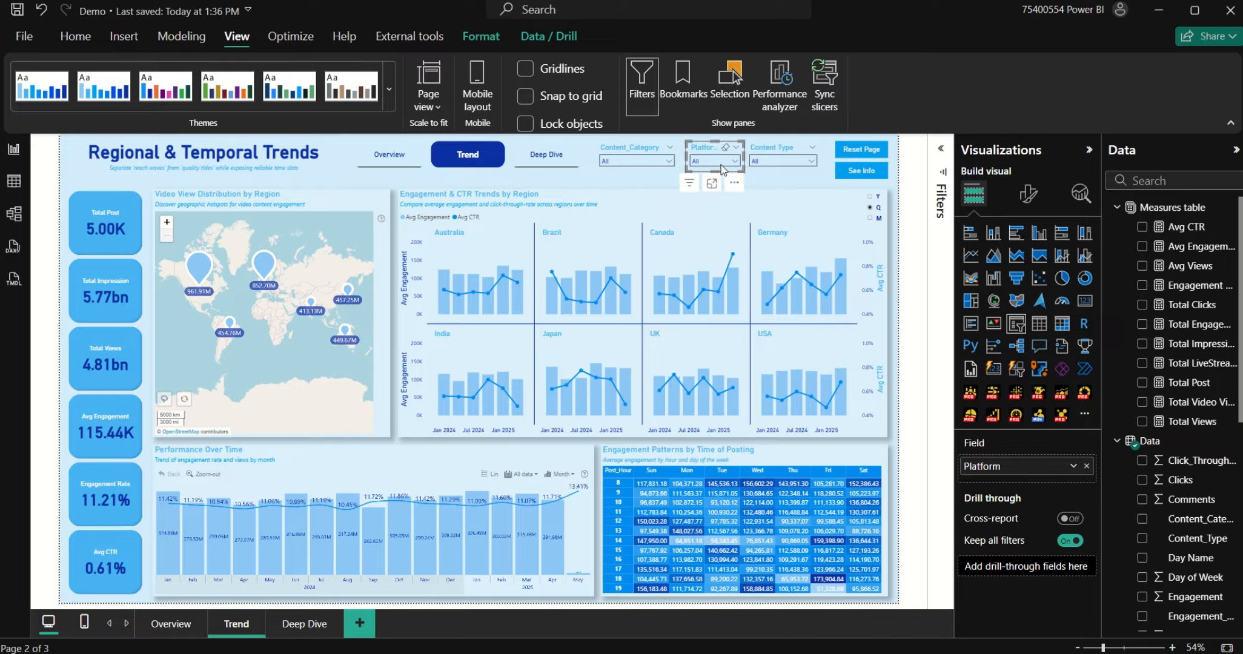
pyautogui.click(726, 162)
pyautogui.click(727, 200)
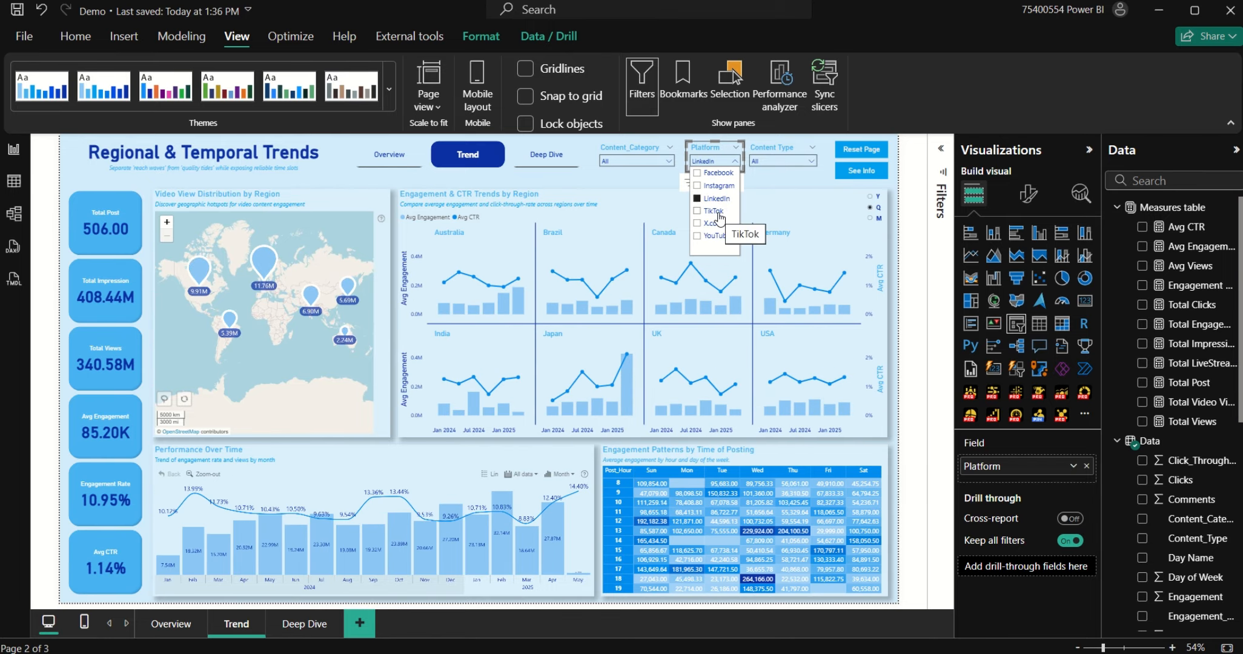
pyautogui.click(720, 213)
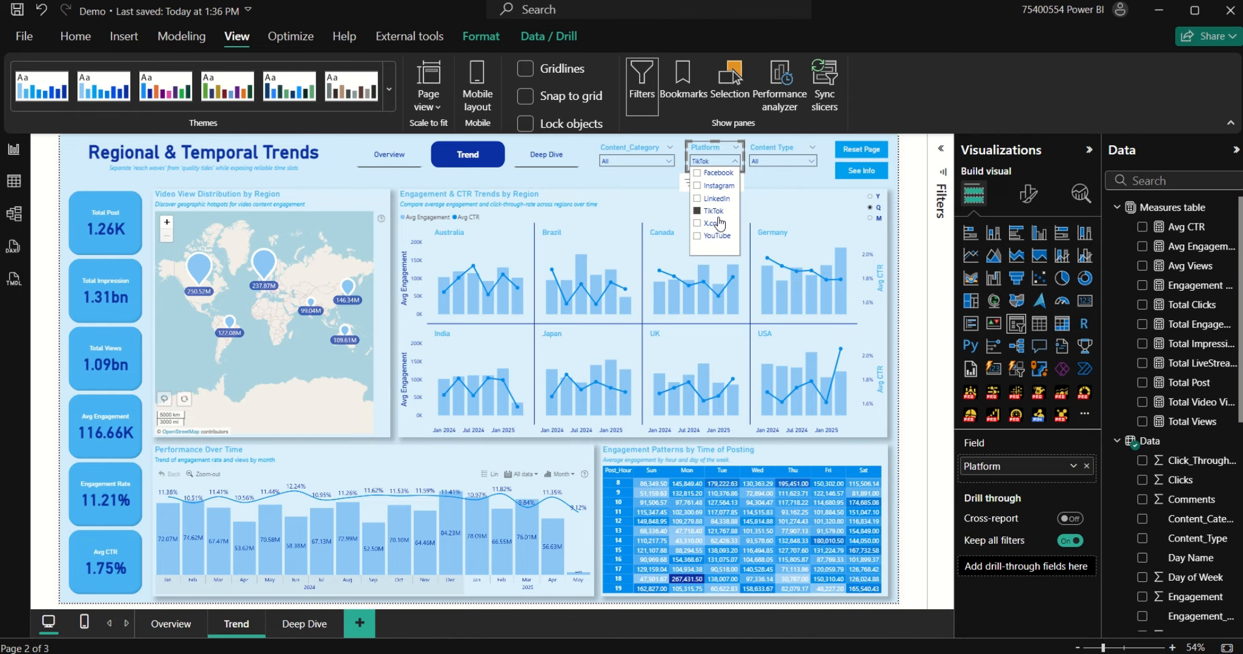
pyautogui.click(719, 186)
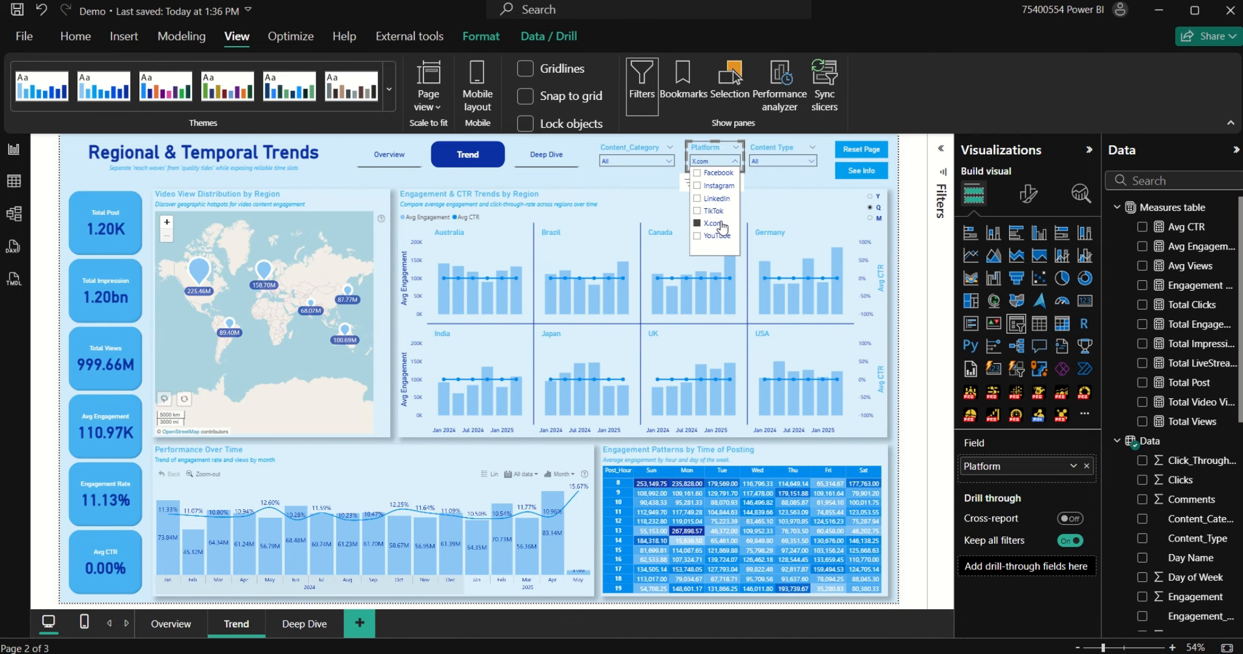
pyautogui.click(716, 174)
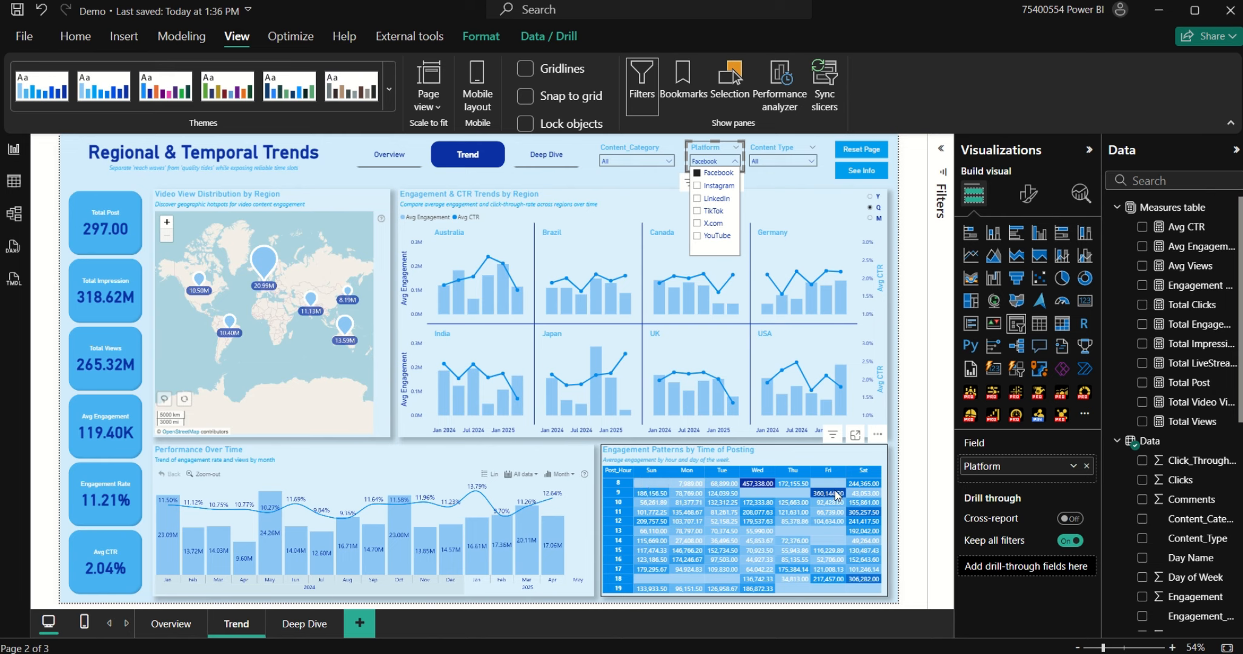
pyautogui.click(715, 201)
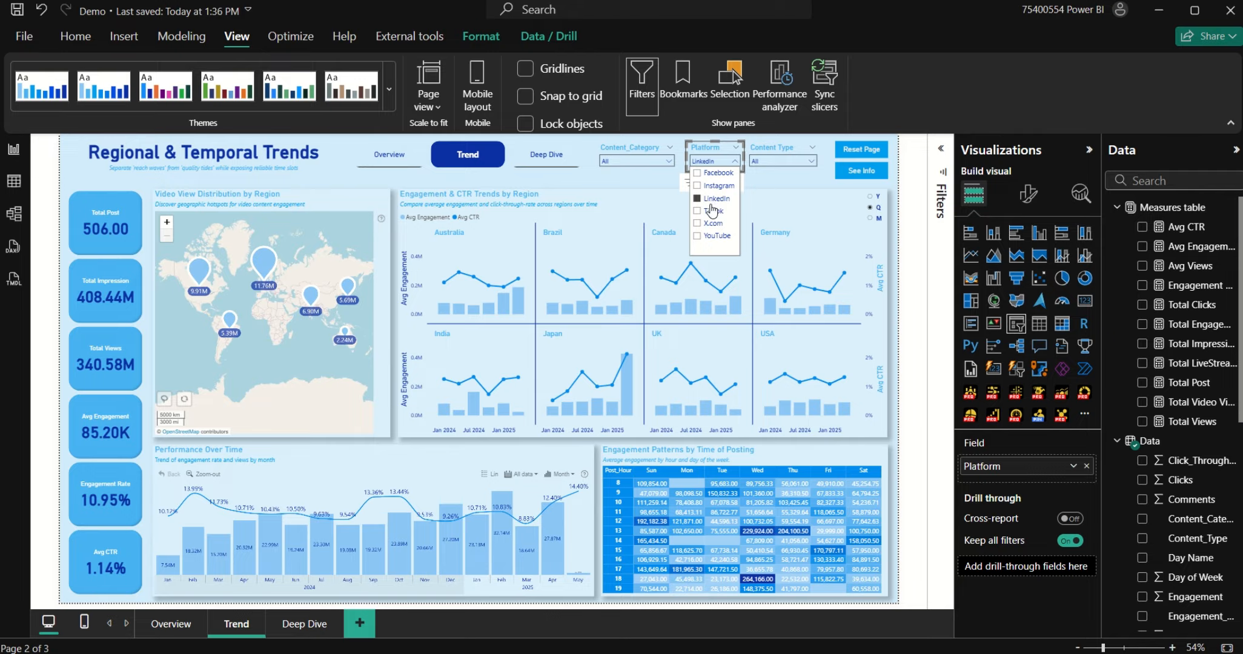
pyautogui.click(727, 238)
pyautogui.click(727, 240)
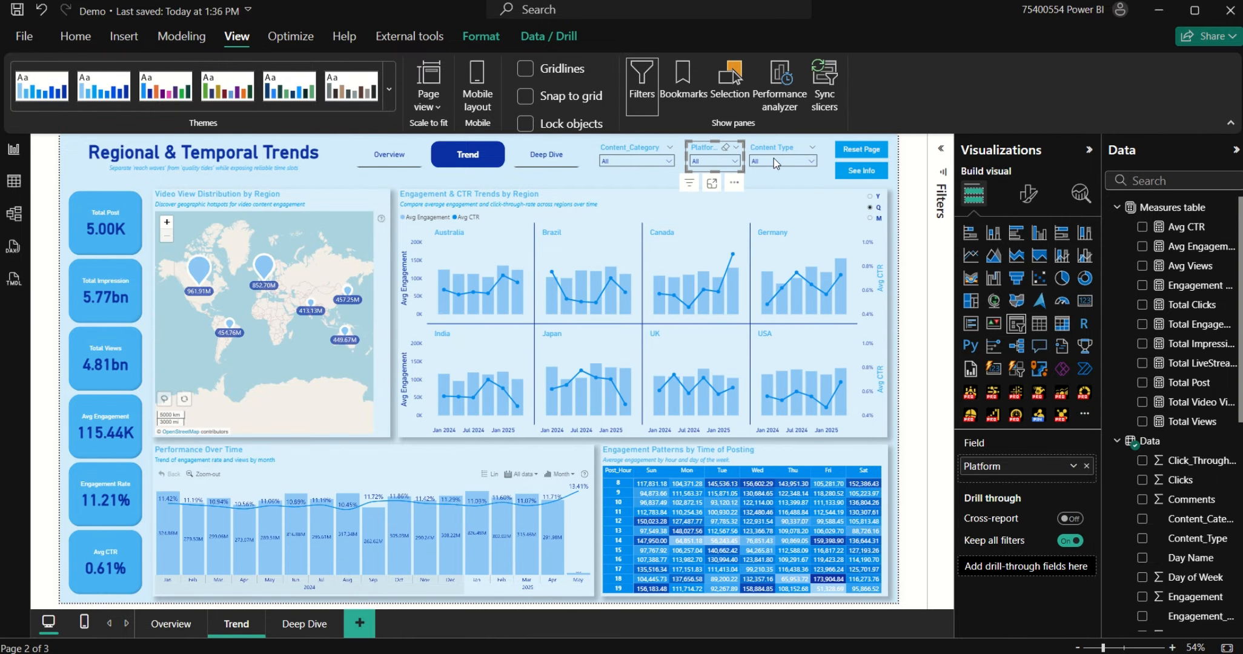
# Step: Go to the Deep Dive page and test opening and closing its information overlay with See Info and Close
pyautogui.click(558, 166)
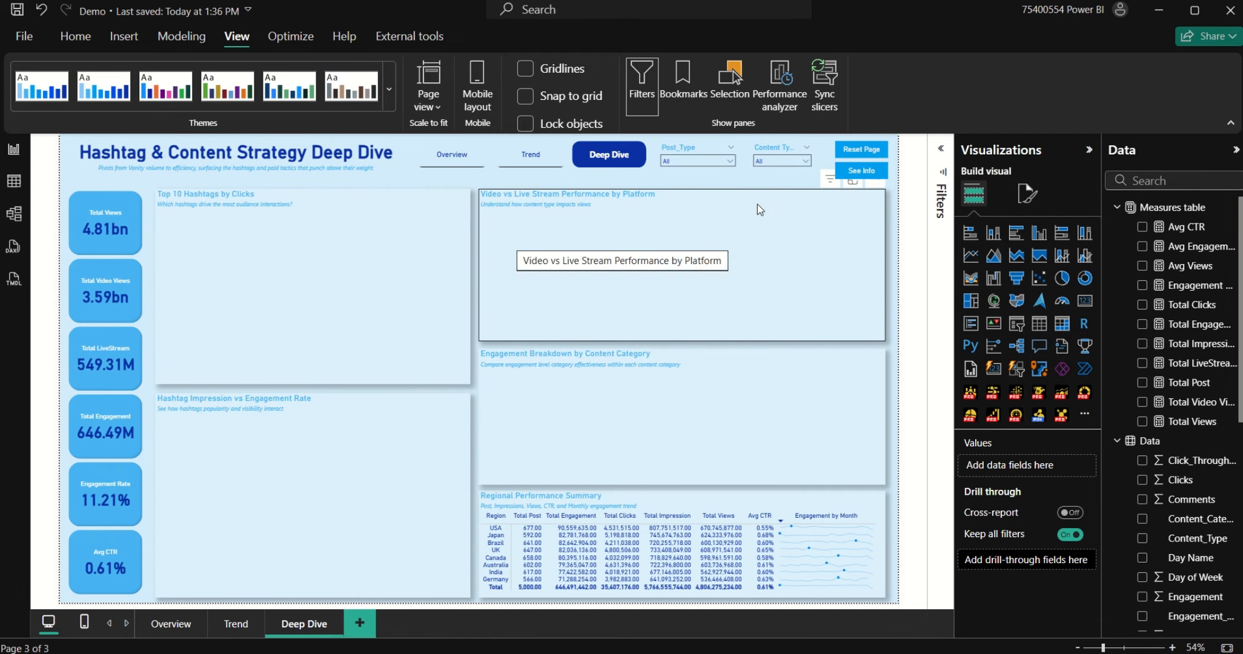
pyautogui.click(868, 176)
pyautogui.click(795, 182)
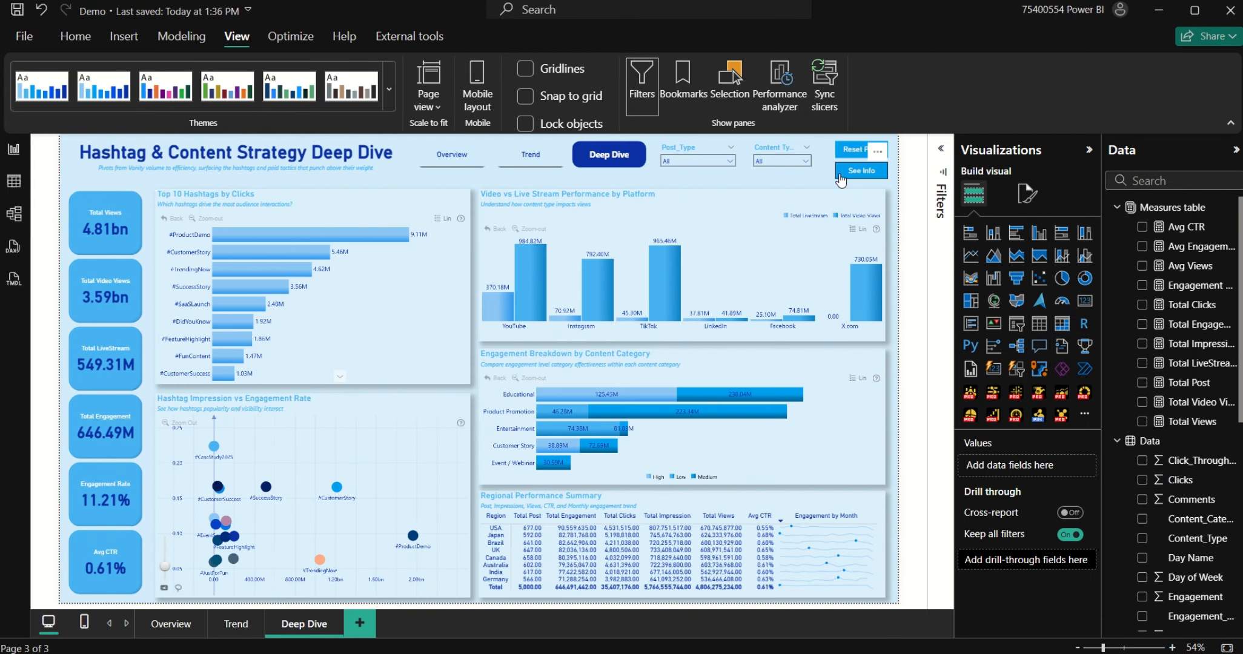
pyautogui.keyDown('ctrl'); pyautogui.click(841, 177); pyautogui.keyUp('ctrl')
pyautogui.keyDown('ctrl'); pyautogui.click(796, 190); pyautogui.keyUp('ctrl')
# Step: Drill into TikTok in the Video vs Live Stream chart and restore the chart with the Reset Page button
pyautogui.click(666, 247)
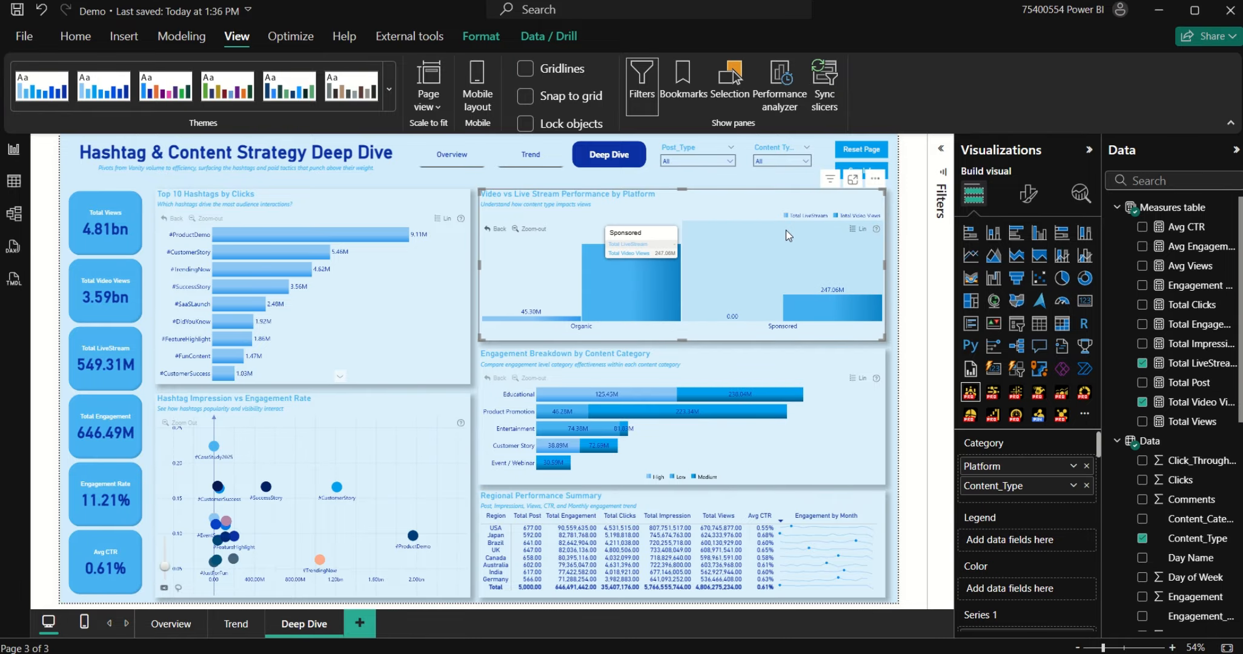
pyautogui.keyDown('ctrl'); pyautogui.click(857, 156); pyautogui.keyUp('ctrl')
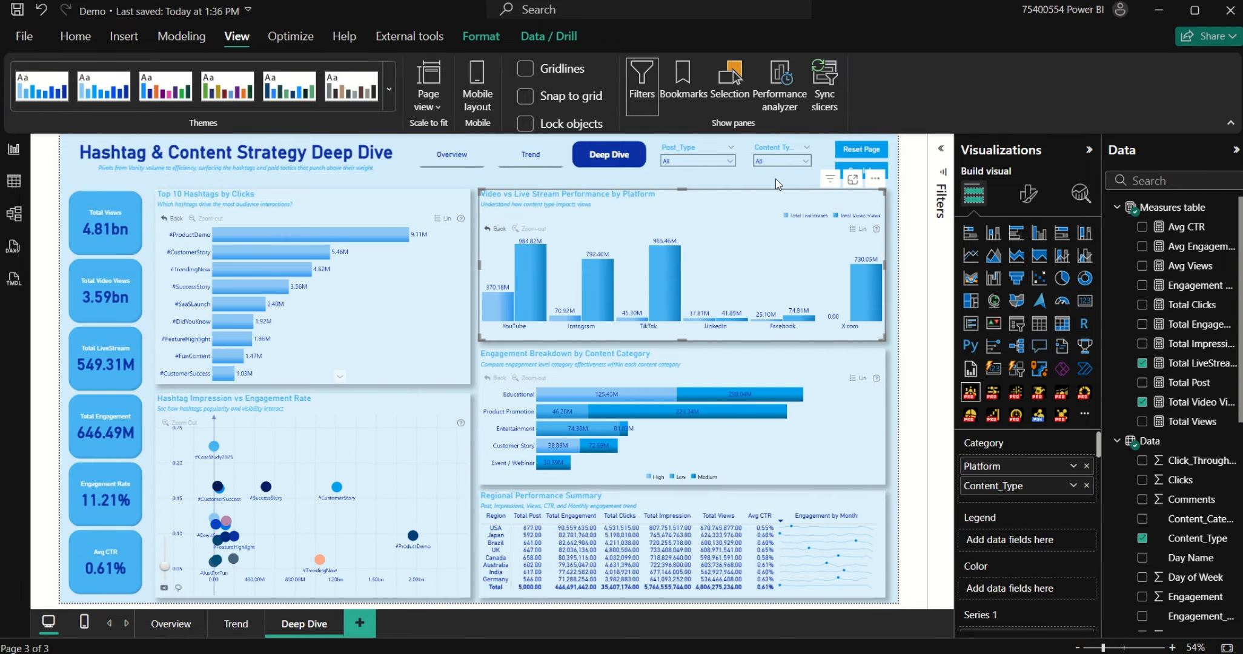
pyautogui.click(775, 179)
pyautogui.click(747, 155)
# Step: Switch through the Overview and Deep Dive pages and return to the Trend page
pyautogui.keyDown('ctrl'); pyautogui.click(456, 152); pyautogui.keyUp('ctrl')
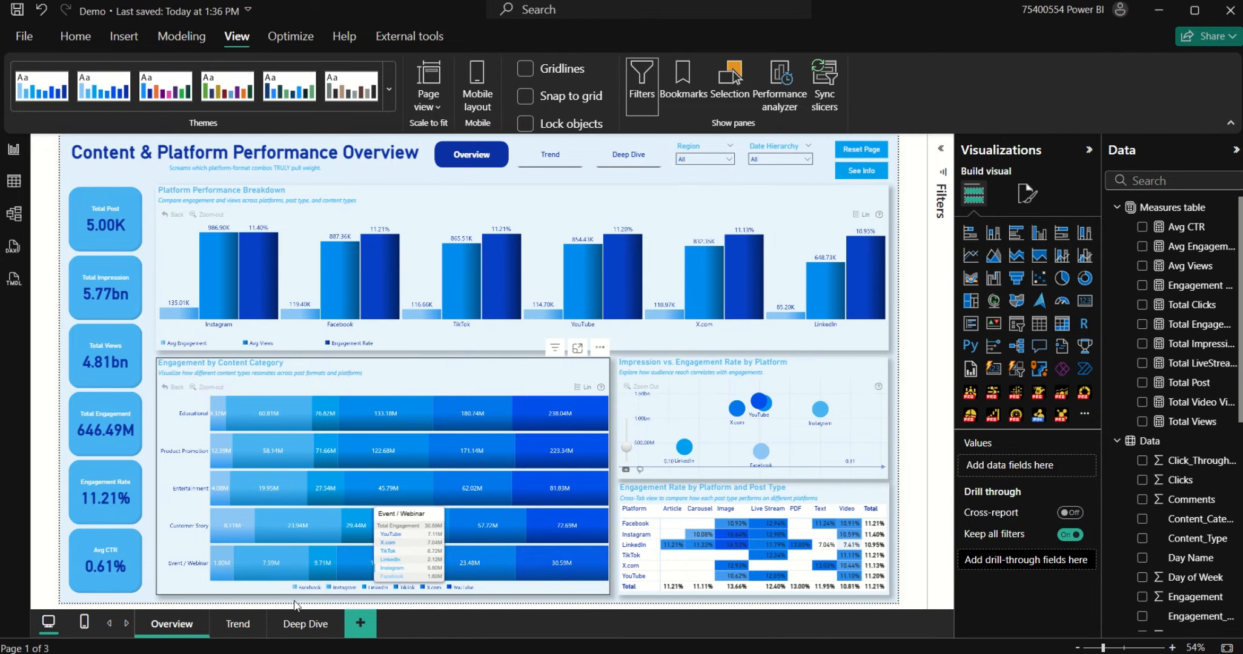
pyautogui.click(295, 625)
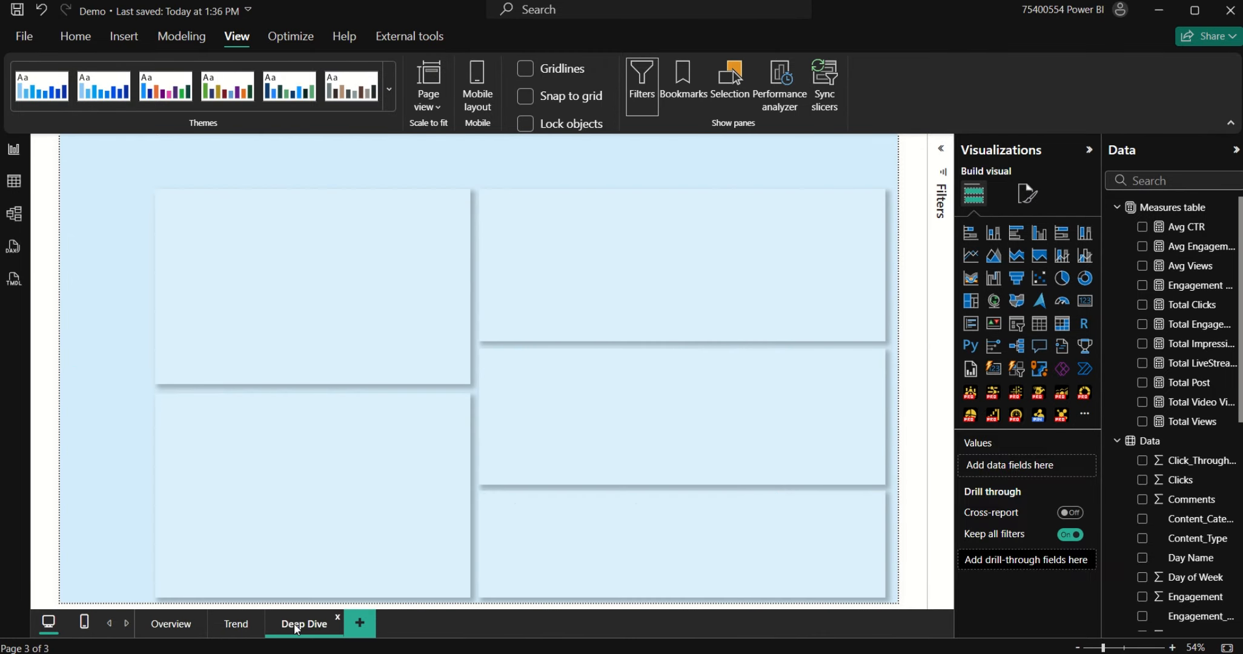
pyautogui.click(243, 621)
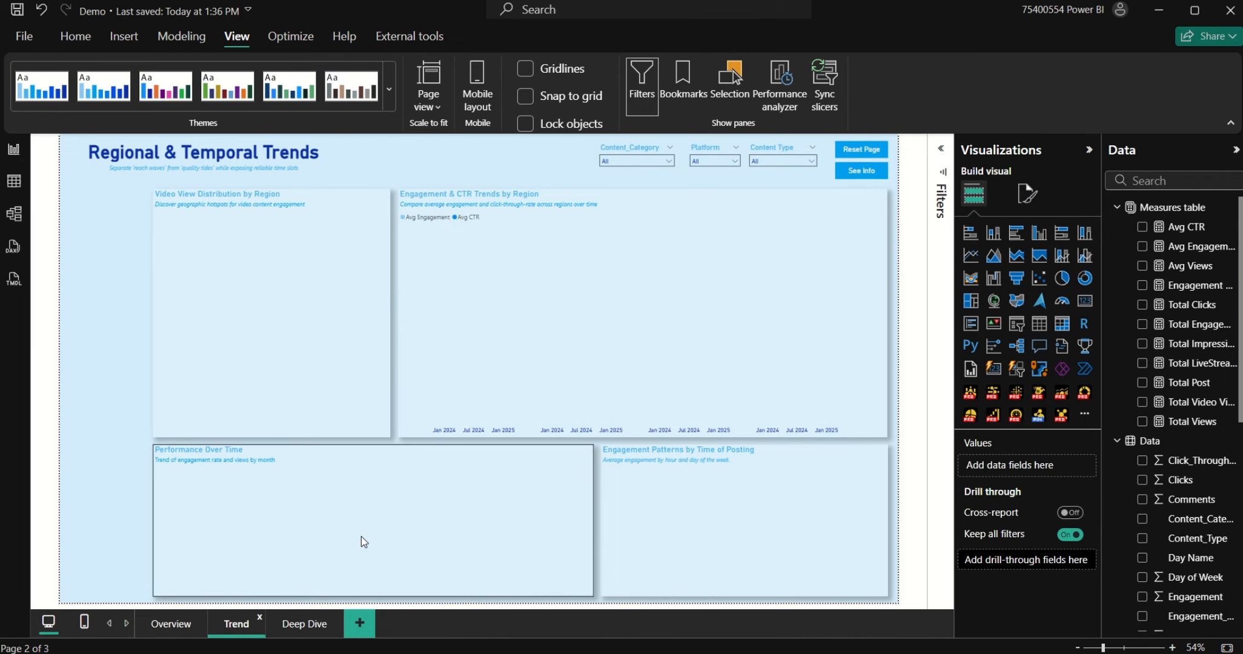
# Step: Enable conditional formatting for the Total Views columns, Series 1, in the Performance Over Time chart
pyautogui.click(381, 454)
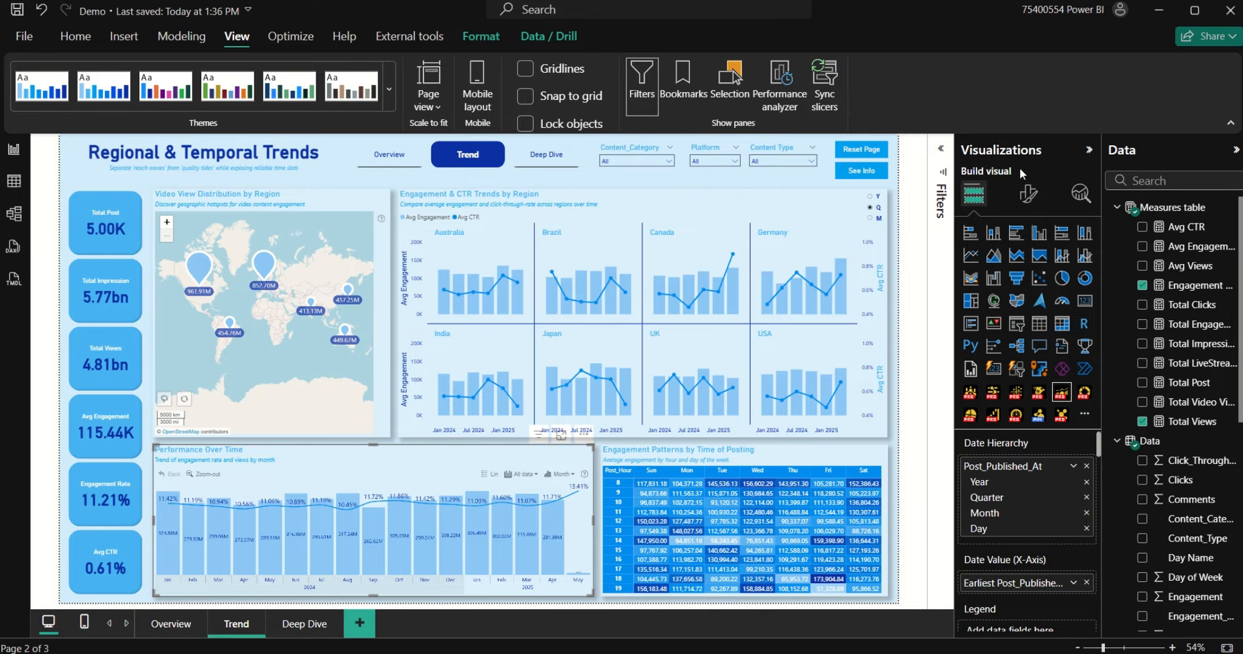
pyautogui.click(1028, 195)
pyautogui.scroll(-10, 1030, 552)
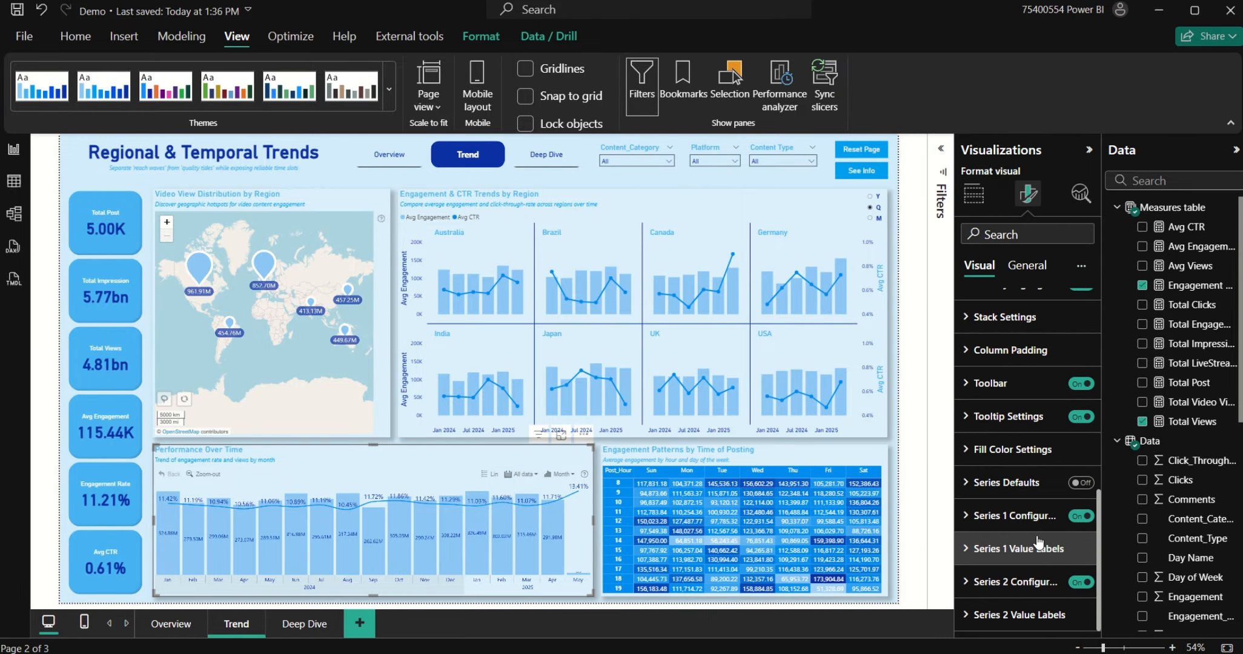
pyautogui.click(1032, 523)
pyautogui.scroll(-3, 1027, 544)
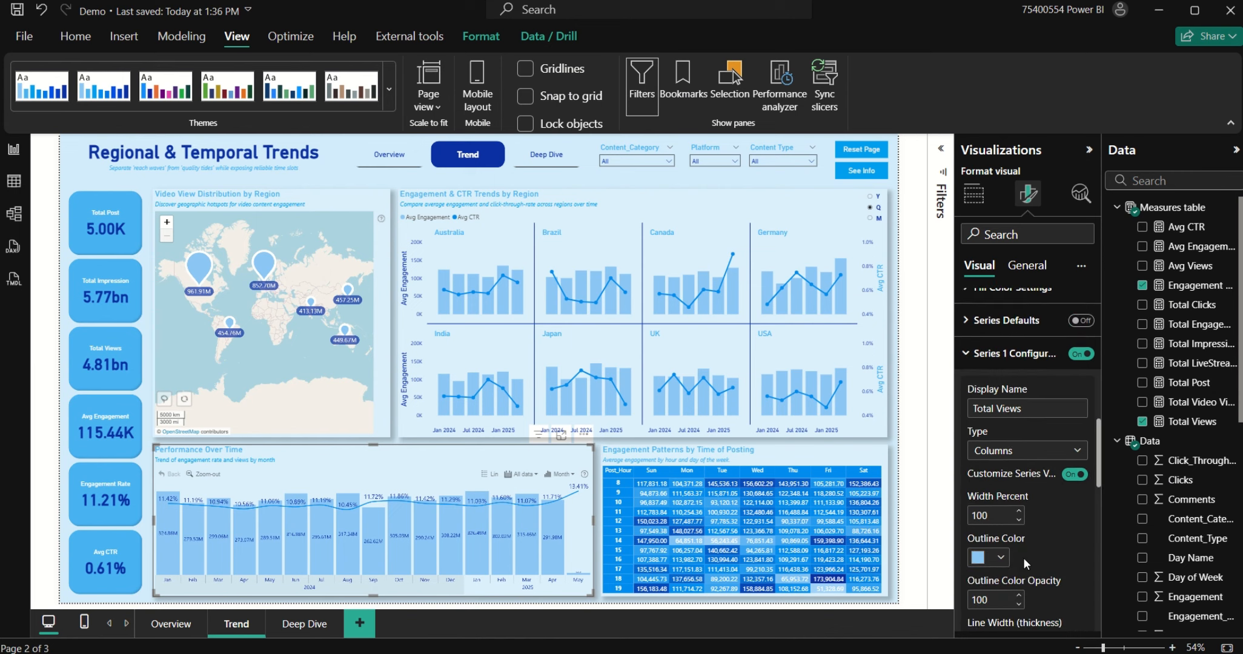
pyautogui.scroll(-8, 1024, 558)
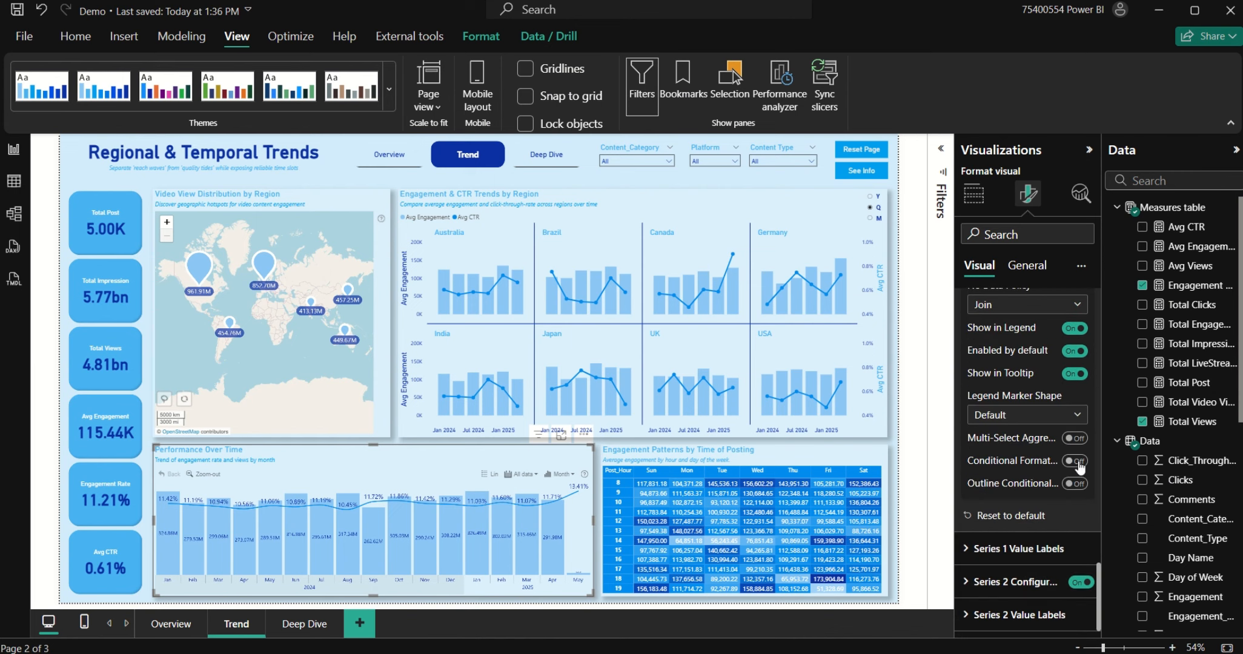
pyautogui.click(1076, 464)
# Step: Set the lower color of the Total Views conditional formatting to light blue
pyautogui.scroll(-2, 1076, 464)
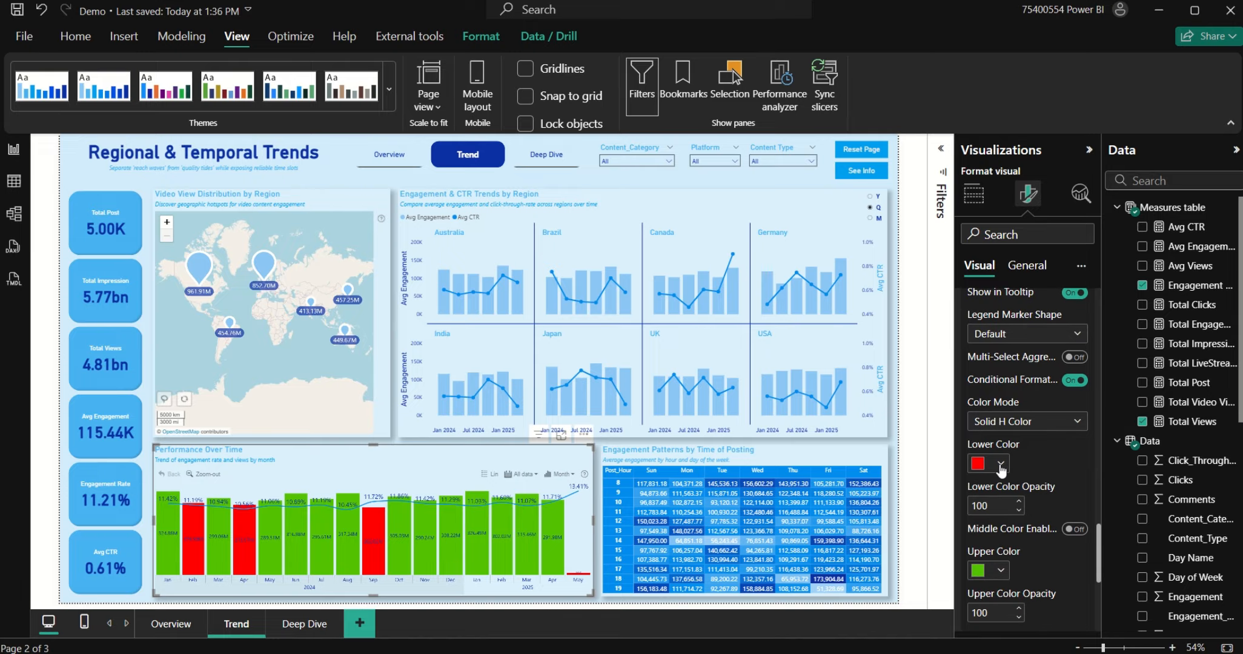
pyautogui.click(1001, 464)
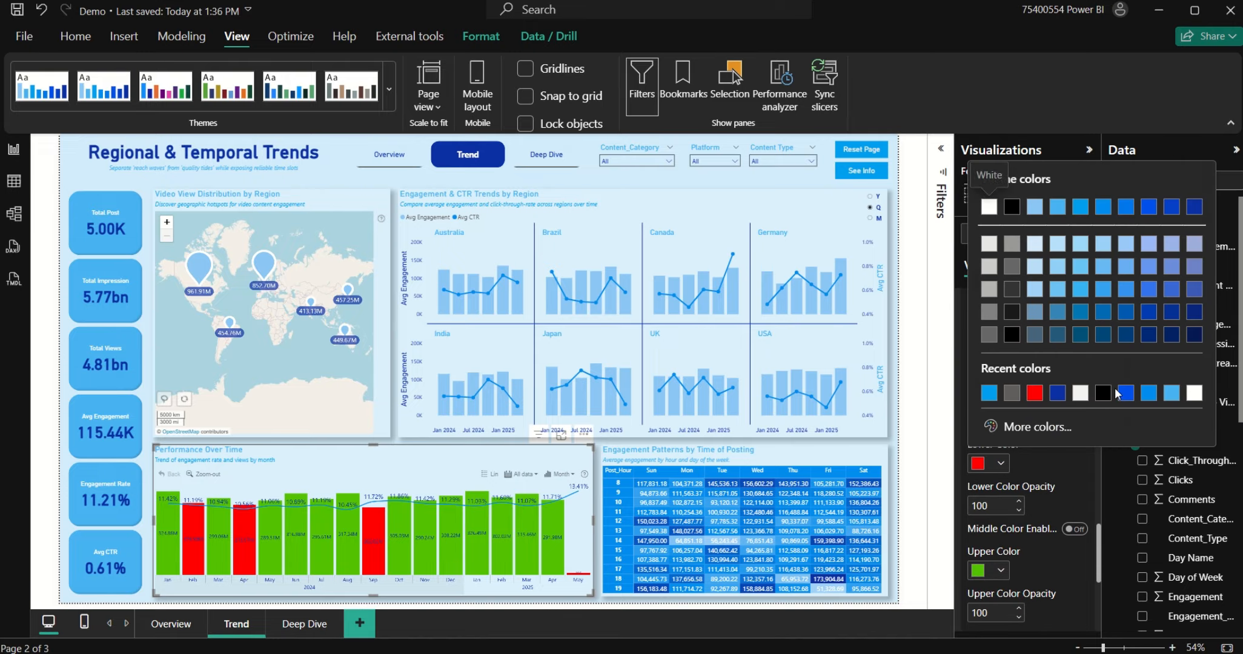
pyautogui.click(1171, 393)
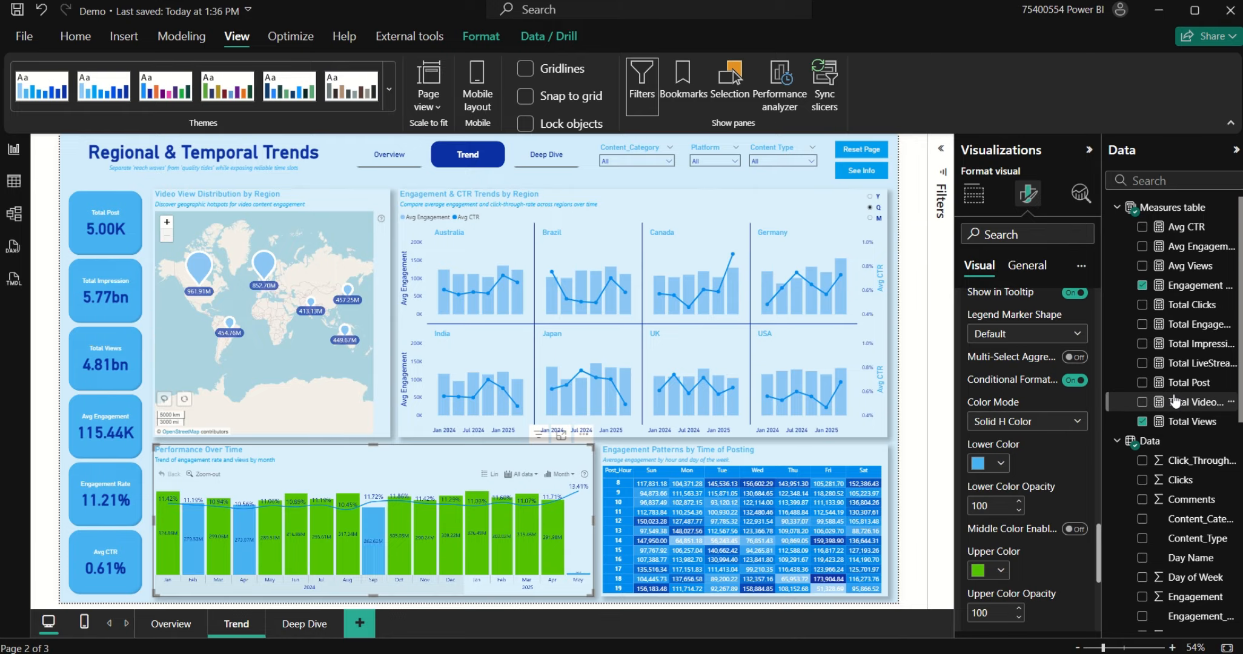
# Step: Enable the middle color for the Total Views columns and set it to #008cee blue
pyautogui.scroll(-2, 1022, 490)
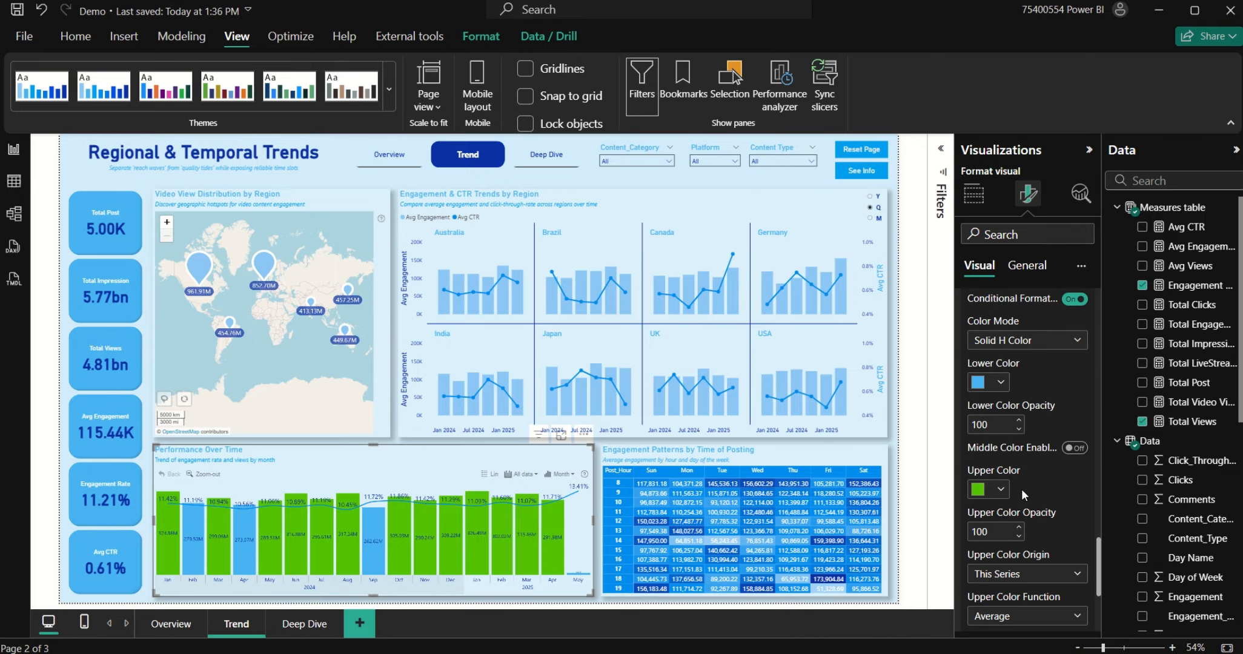
pyautogui.click(1075, 448)
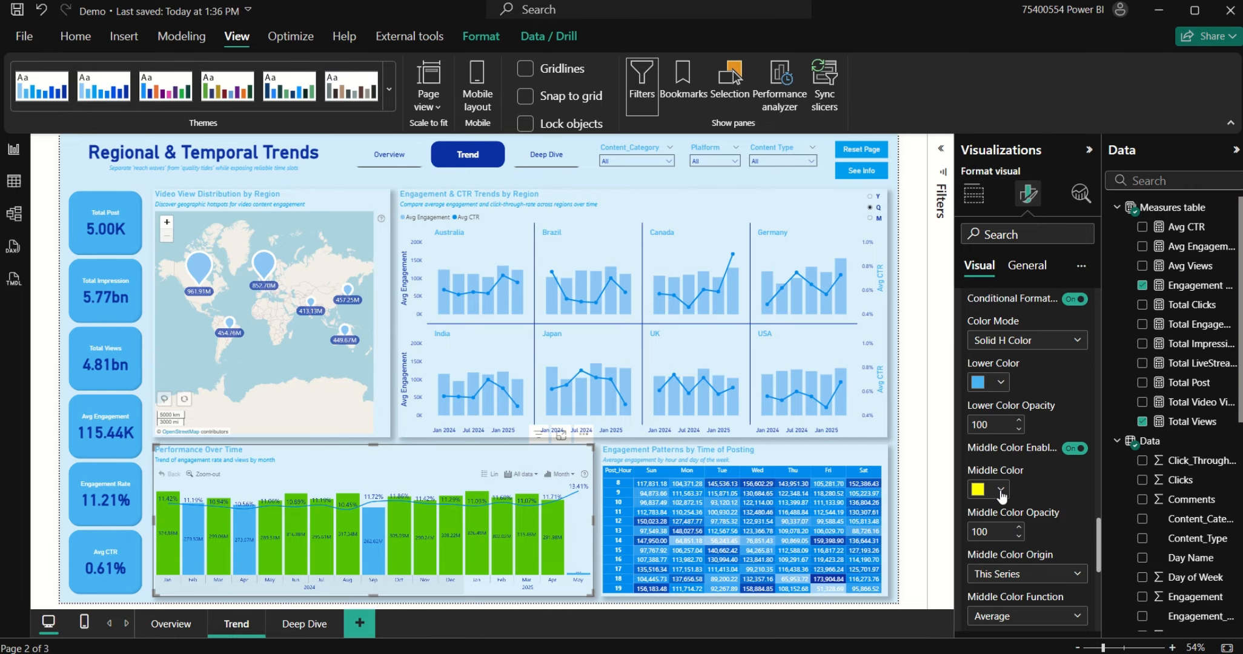
pyautogui.click(1001, 489)
pyautogui.click(1048, 503)
pyautogui.click(1003, 490)
pyautogui.click(1005, 490)
pyautogui.click(1004, 492)
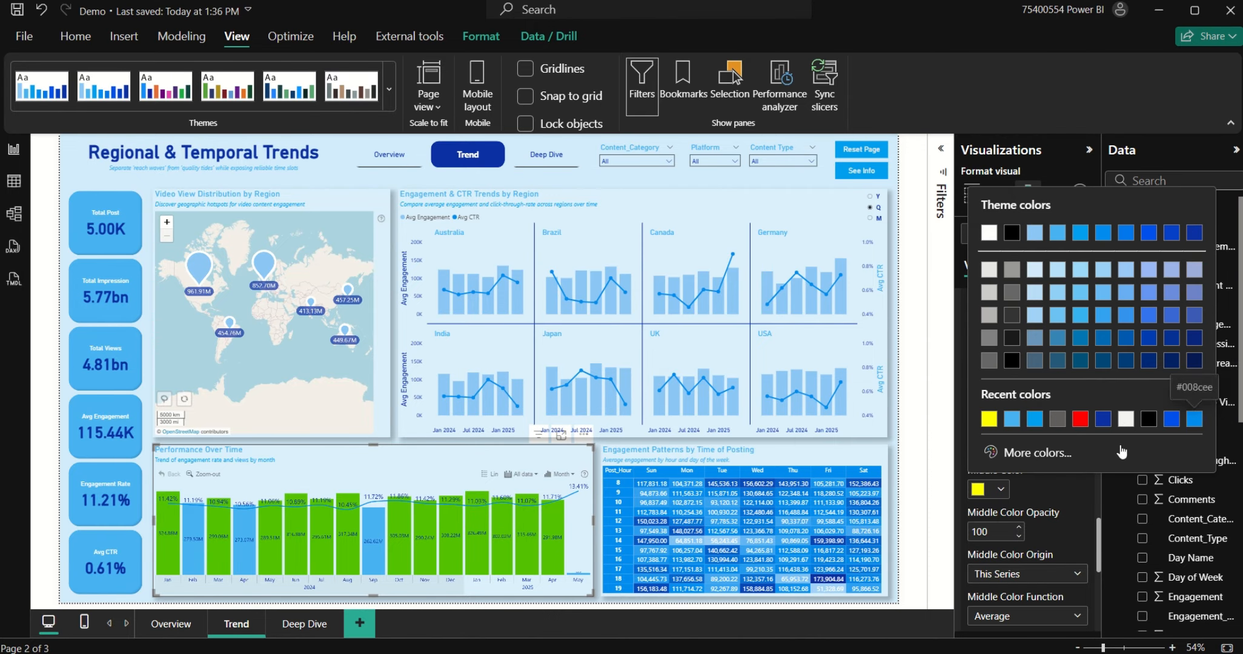
pyautogui.click(1194, 420)
# Step: Set the Total Views upper color to dark blue and its Upper Color Function to Max
pyautogui.scroll(-3, 1014, 525)
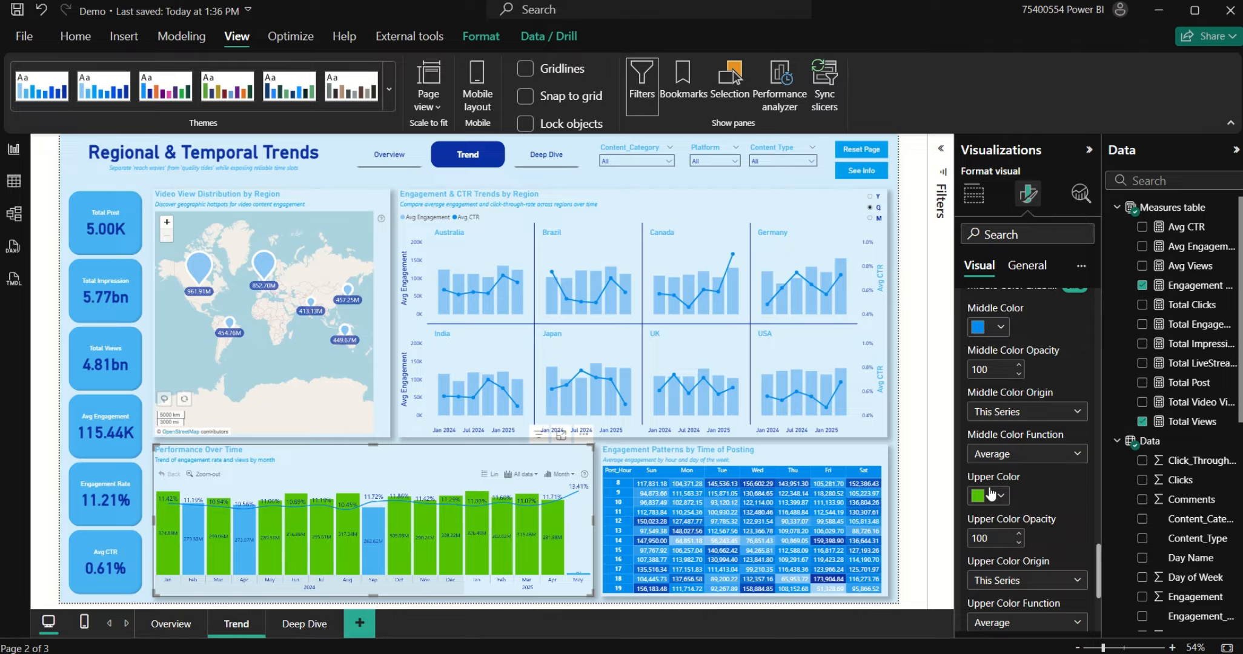
pyautogui.click(1001, 495)
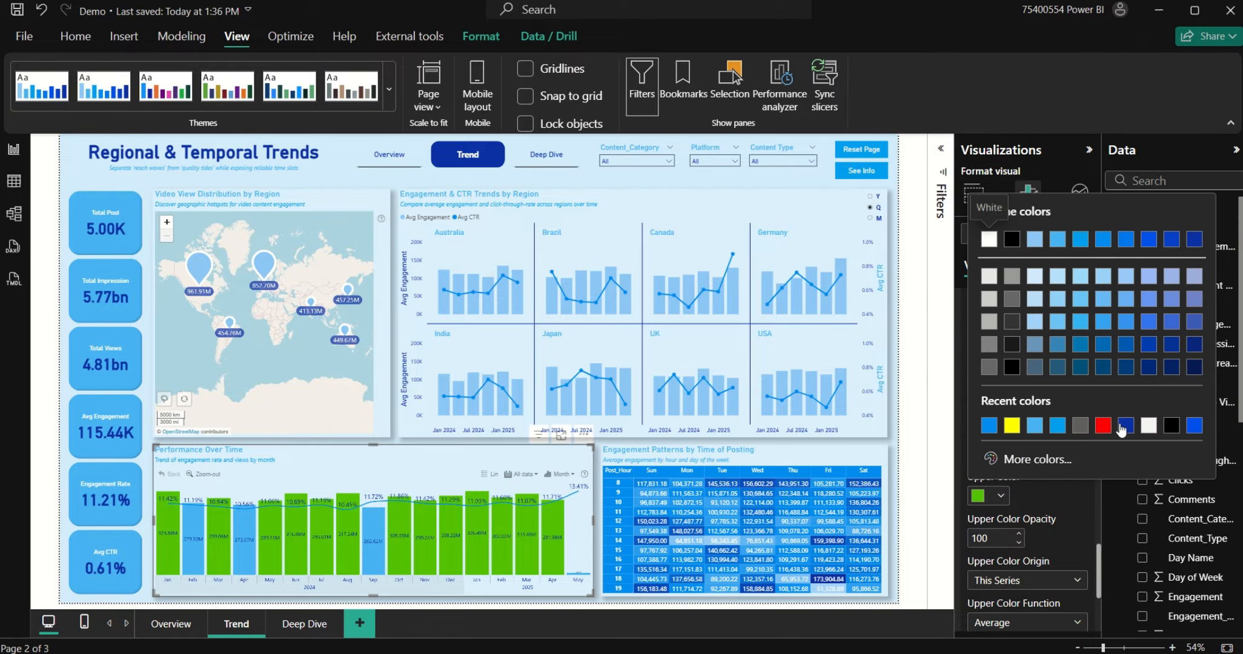
pyautogui.click(1125, 427)
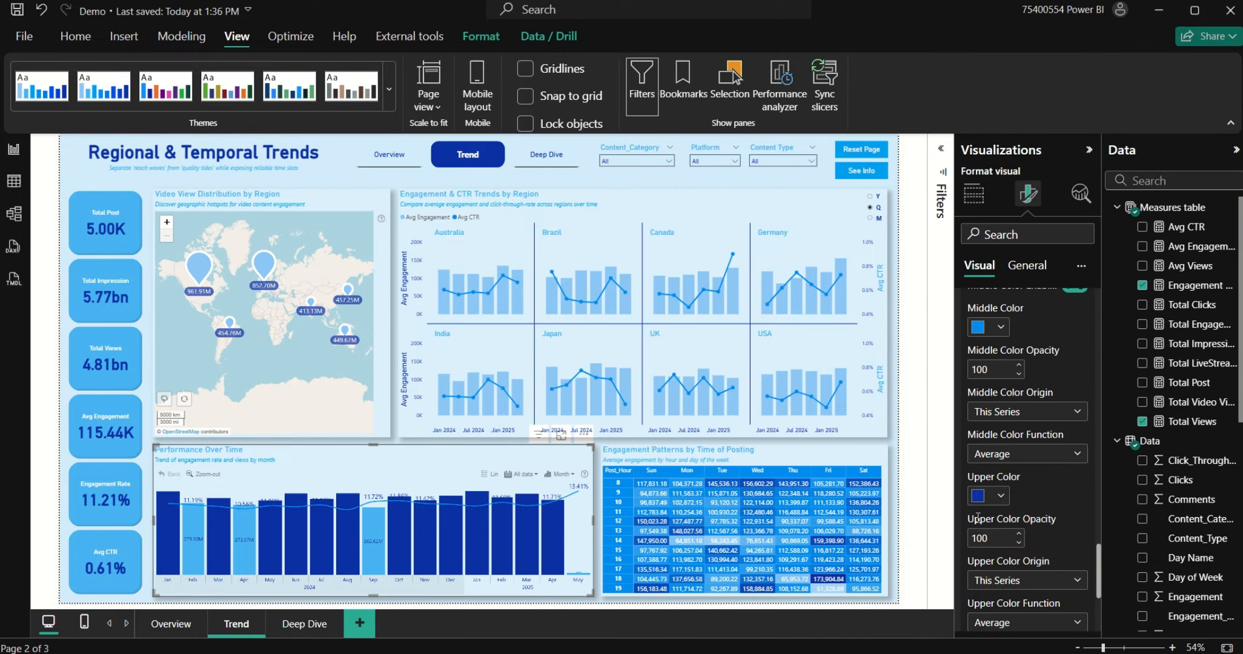
pyautogui.scroll(-3, 1010, 544)
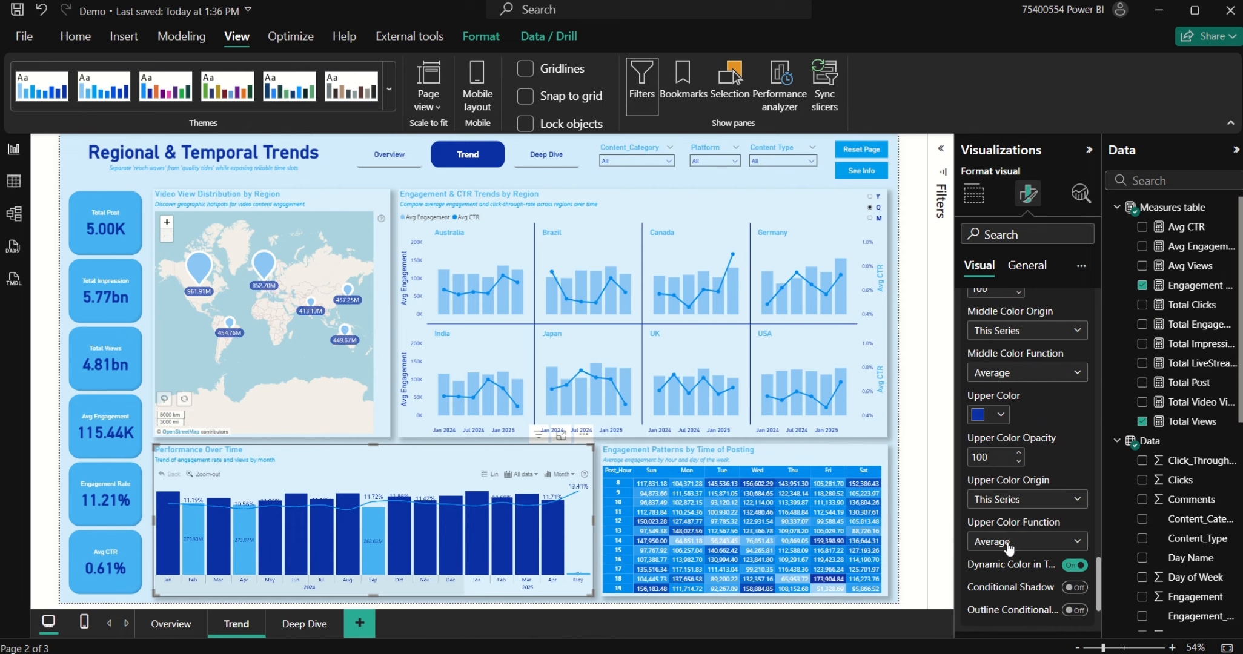
pyautogui.click(1009, 545)
pyautogui.click(999, 621)
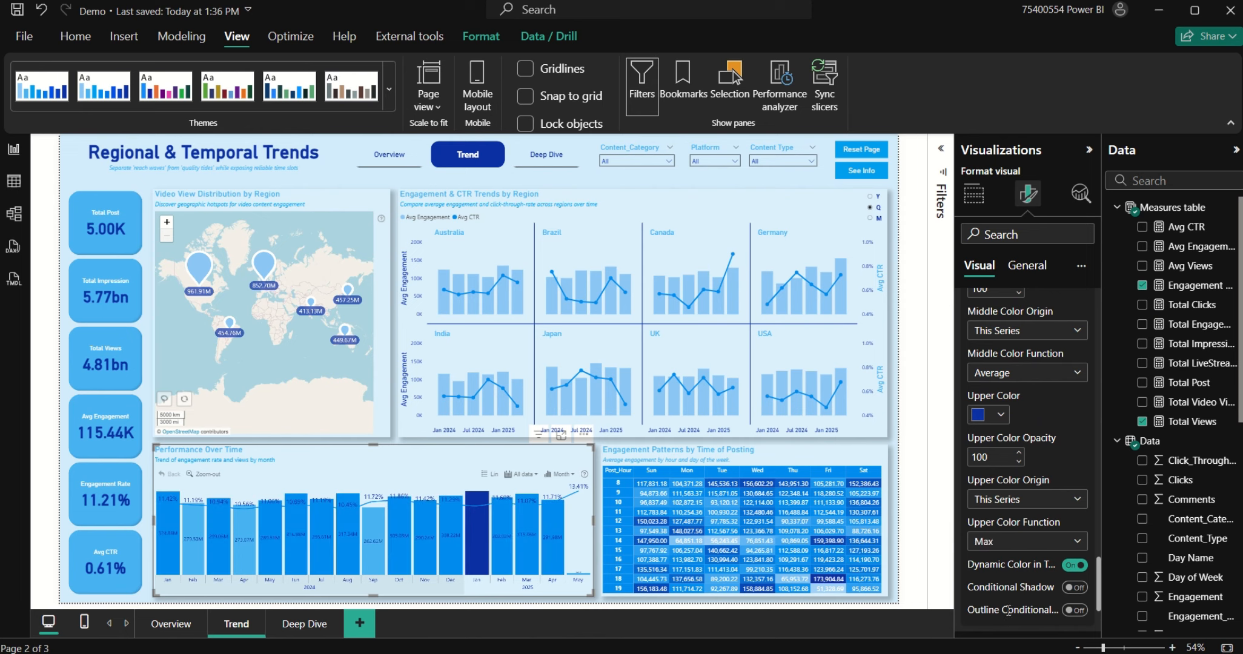
pyautogui.click(1022, 547)
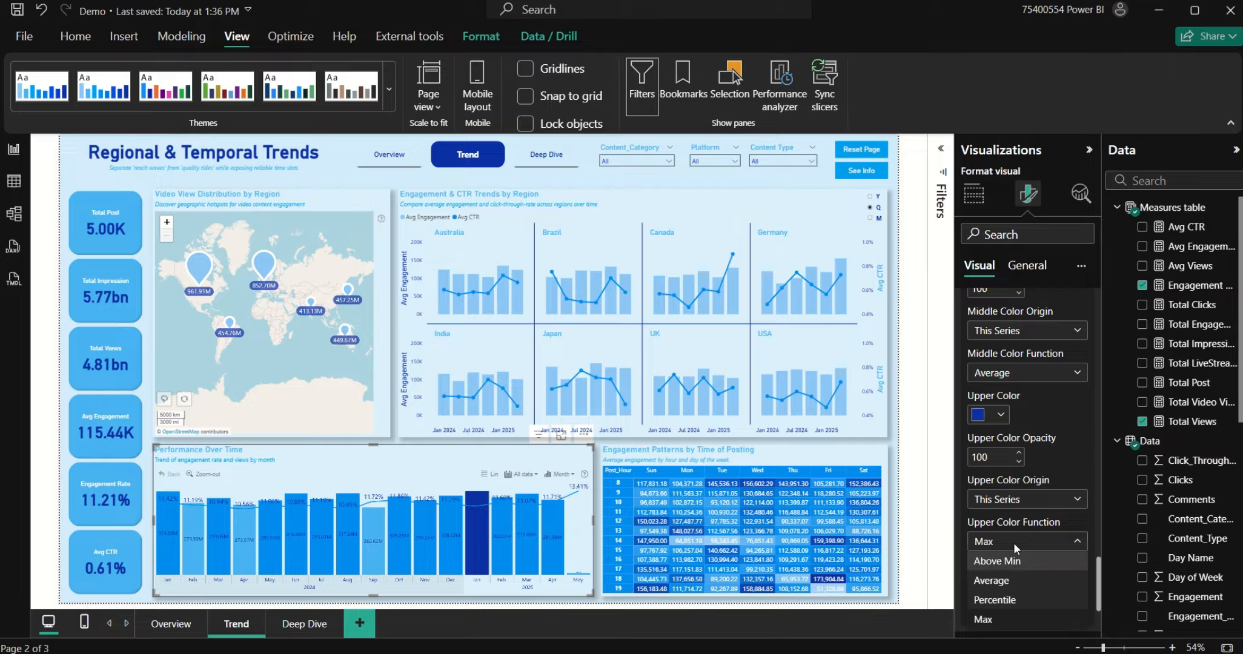
# Step: Try a lighter blue and a bright royal blue as the upper color of the Total Views columns
pyautogui.click(1007, 419)
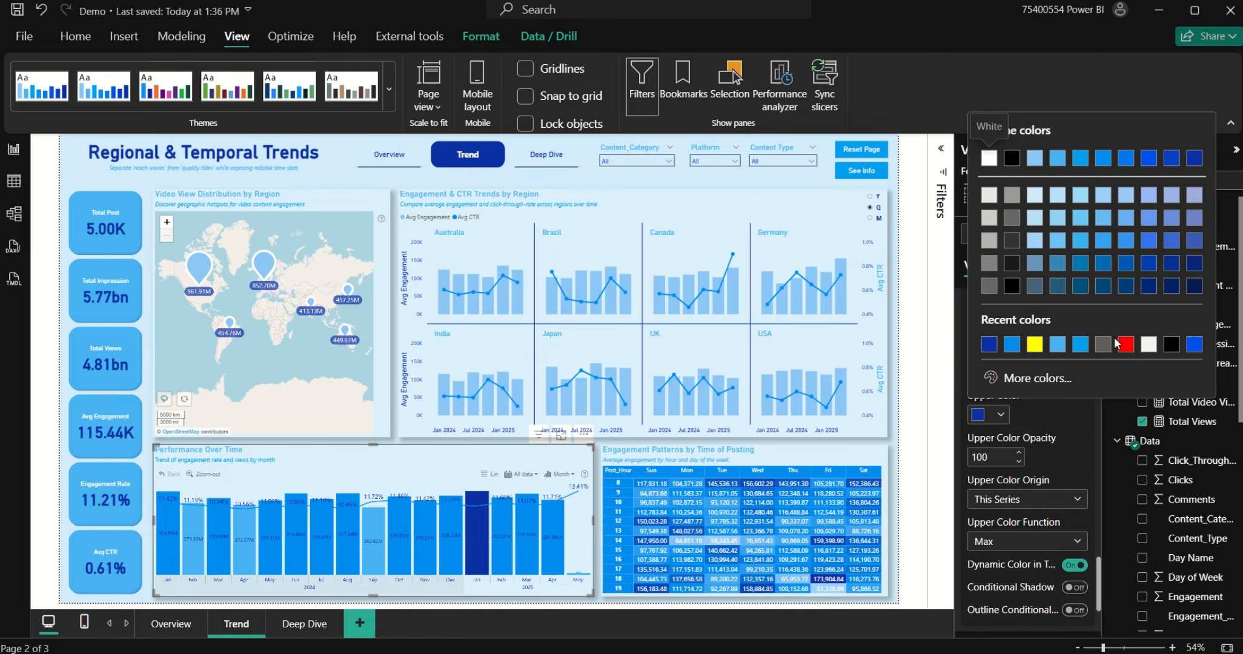
pyautogui.click(1082, 350)
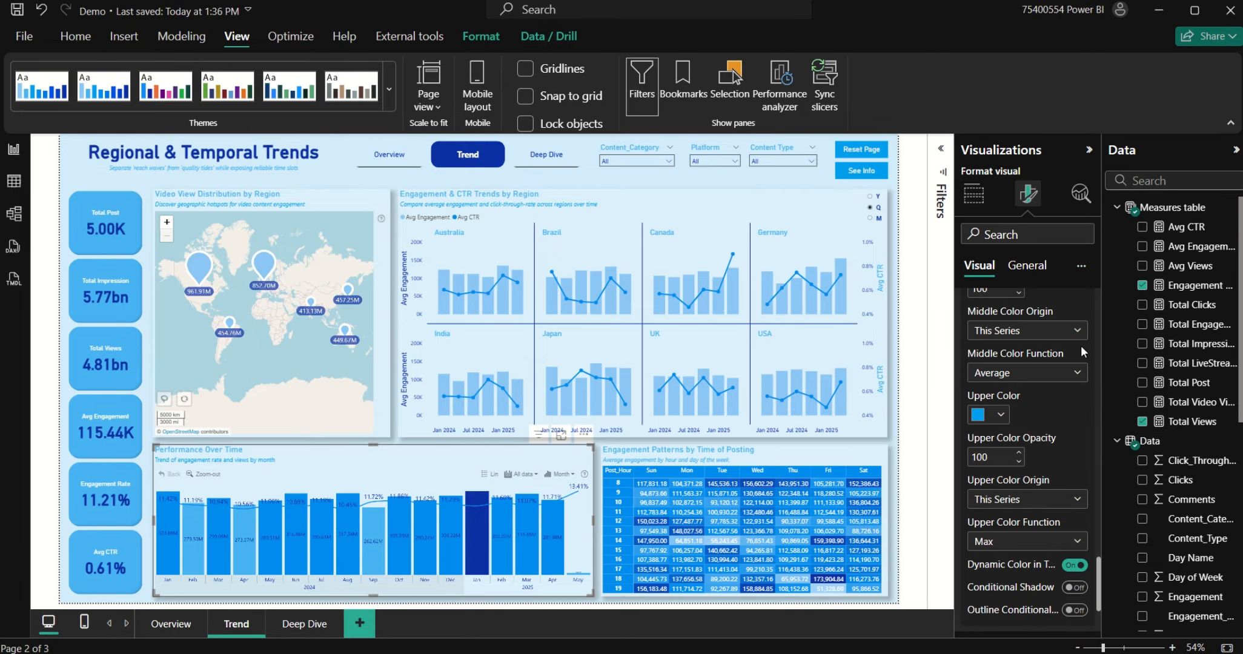
pyautogui.click(993, 415)
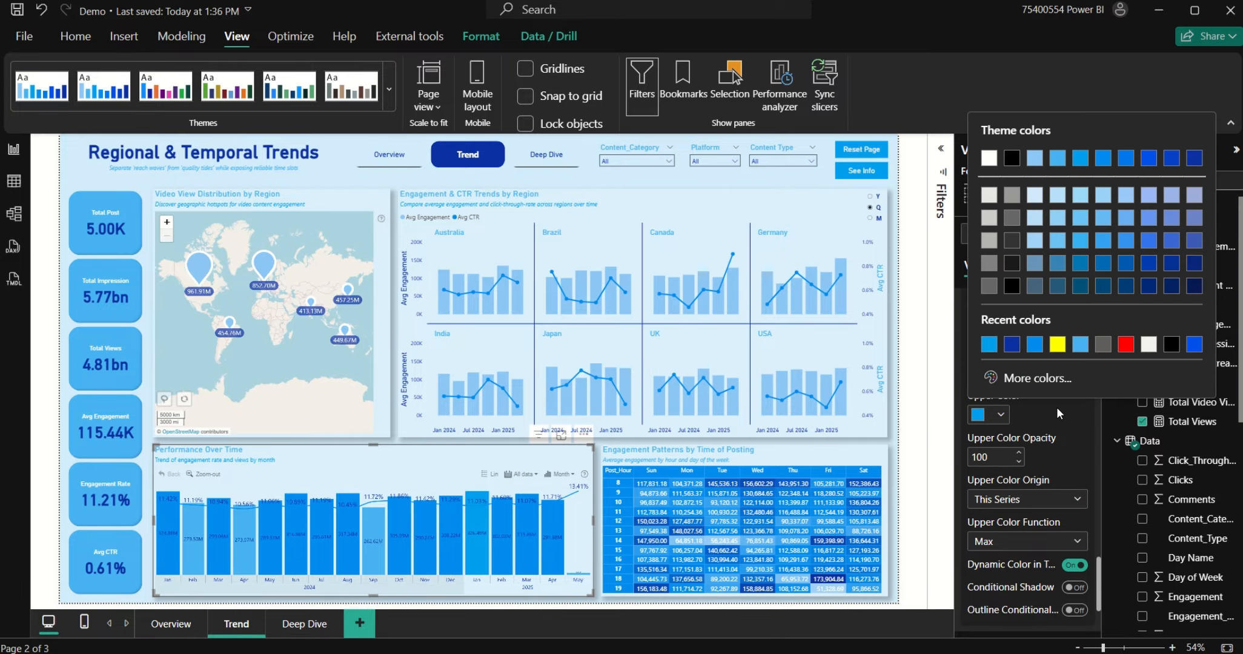
pyautogui.click(1194, 345)
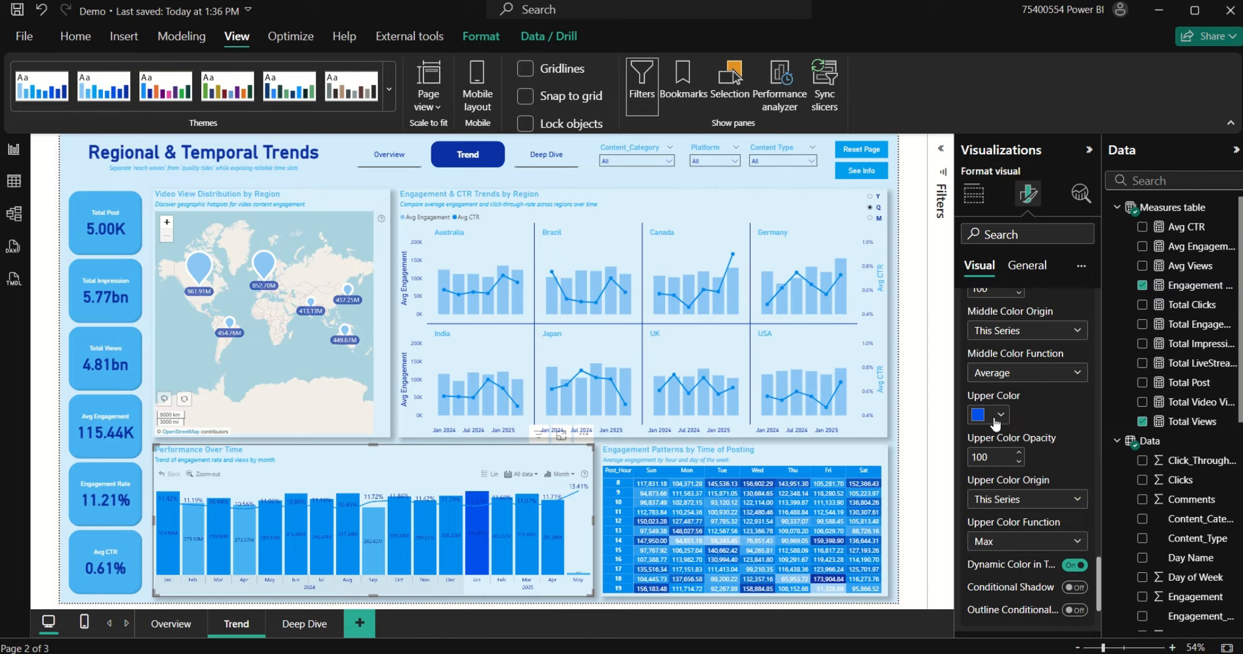
# Step: Set the font color of the Series 1 value labels on the Total Views columns to off-white
pyautogui.scroll(5, 1008, 418)
pyautogui.scroll(4, 1008, 418)
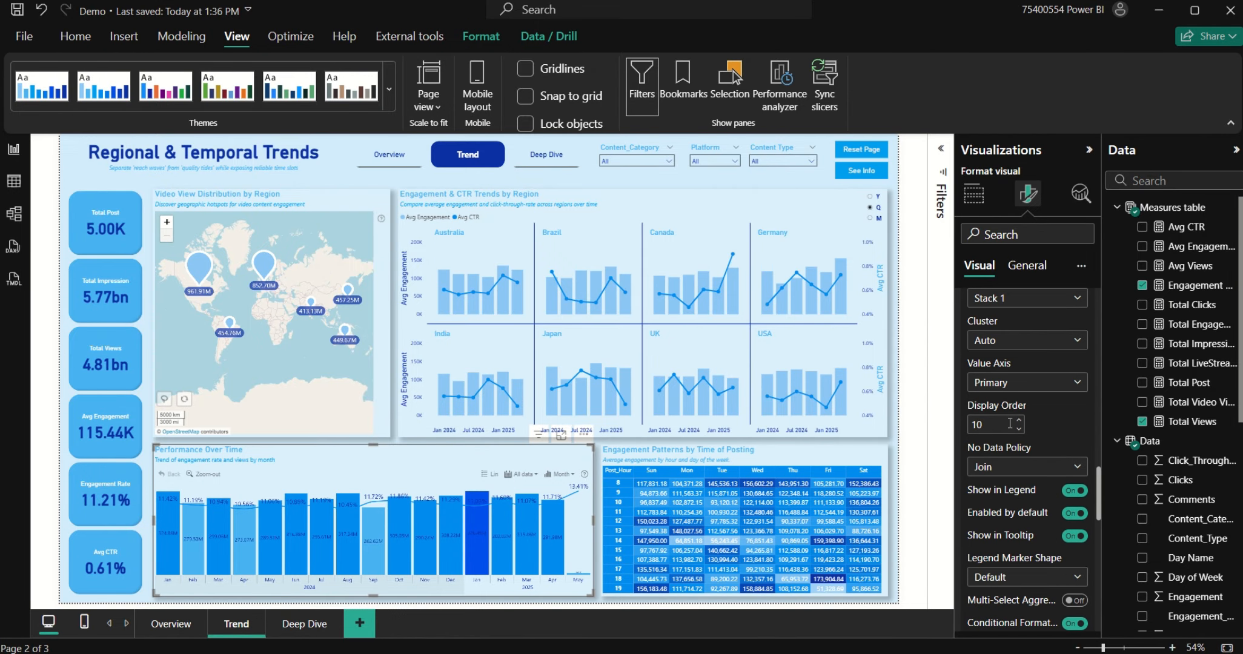
pyautogui.scroll(-10, 1093, 525)
pyautogui.click(1025, 549)
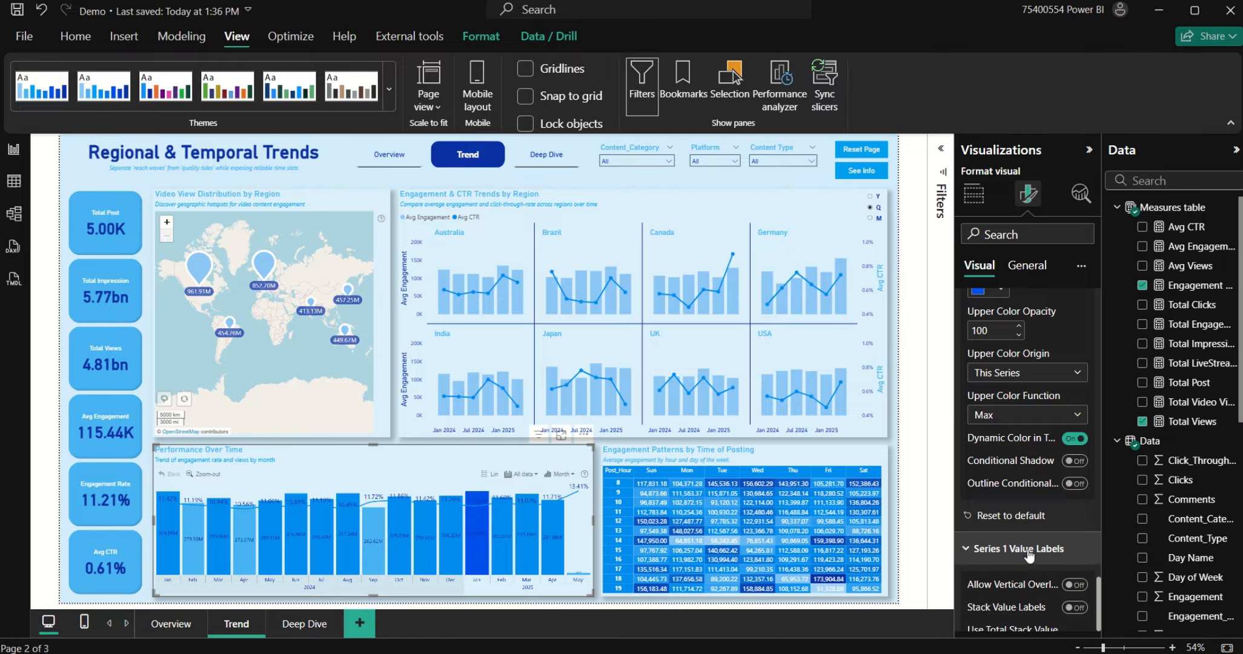
pyautogui.scroll(-8, 1024, 552)
pyautogui.scroll(-4, 1014, 537)
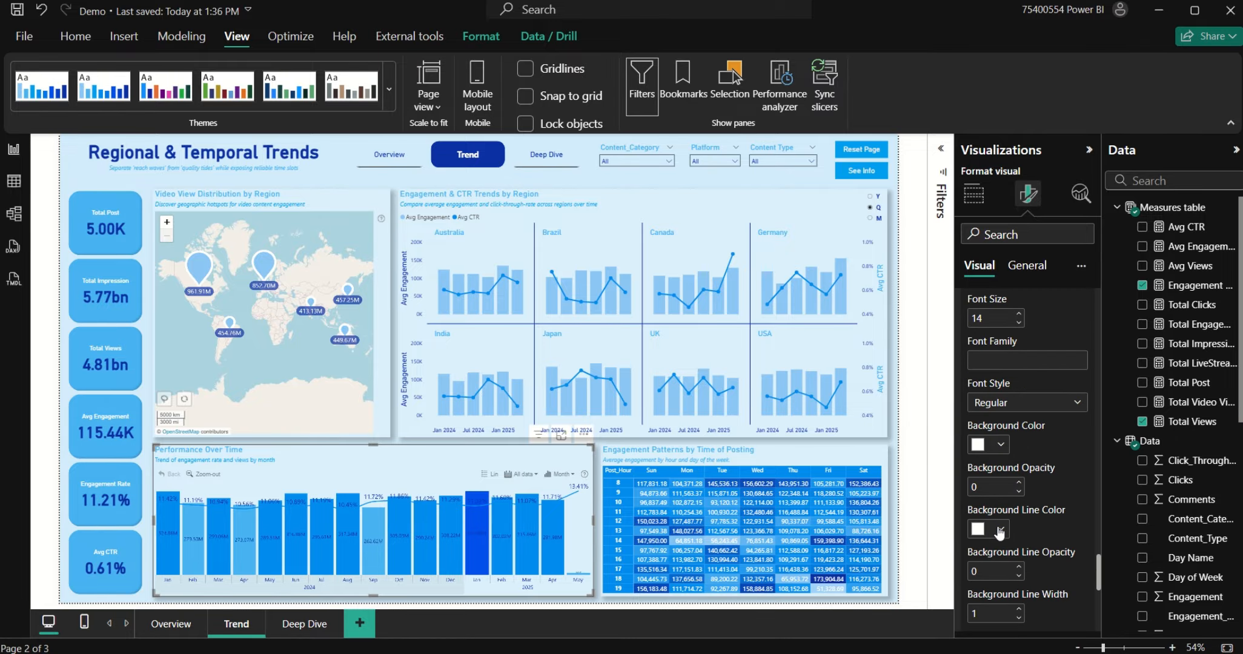
pyautogui.scroll(3, 1006, 359)
pyautogui.click(1006, 441)
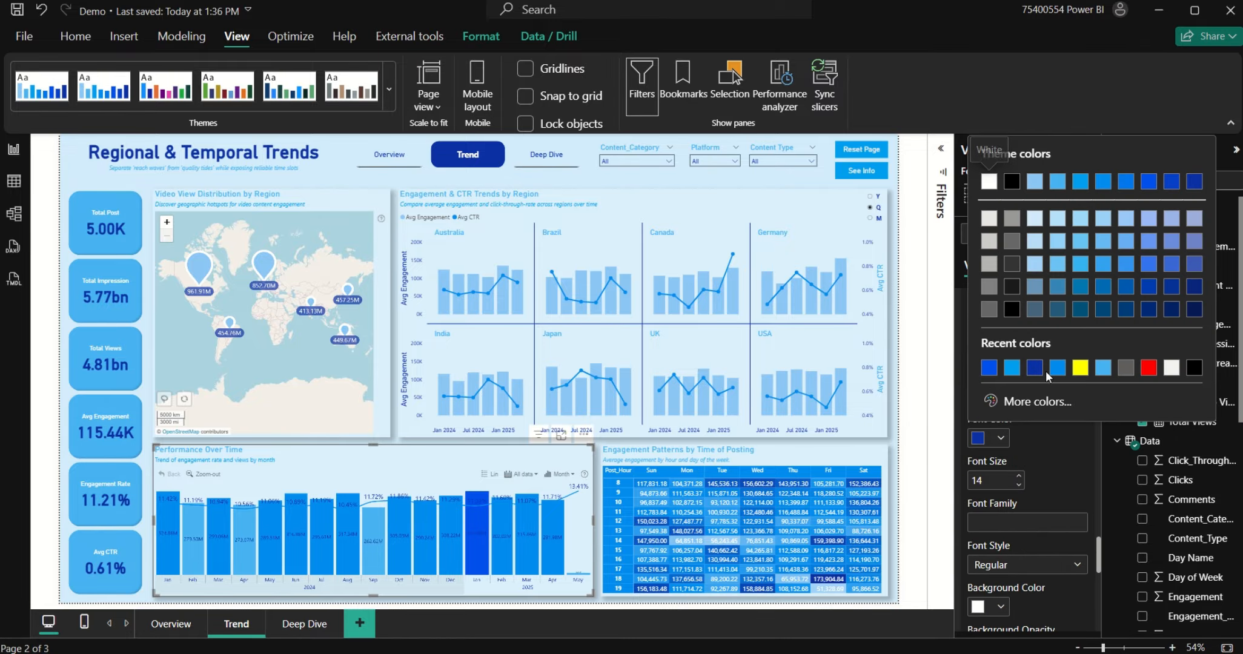
pyautogui.click(1171, 367)
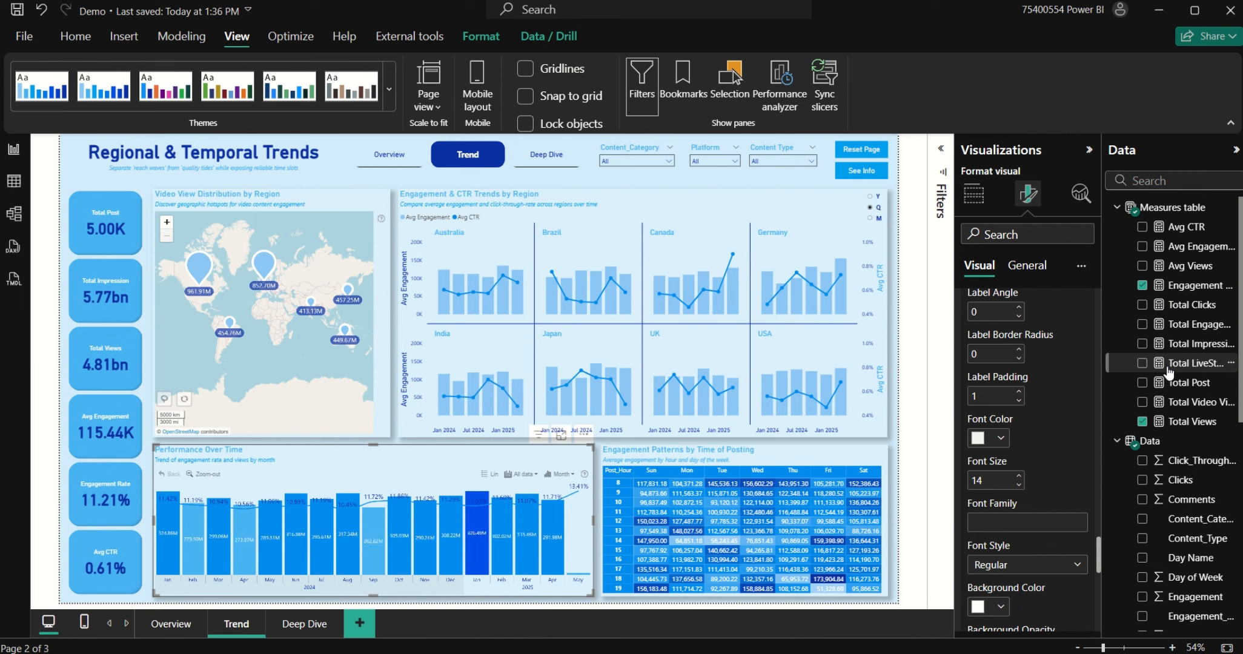
# Step: Change the upper color of the Total Views conditional formatting back to dark blue
pyautogui.scroll(-10, 1027, 435)
pyautogui.scroll(5, 1025, 435)
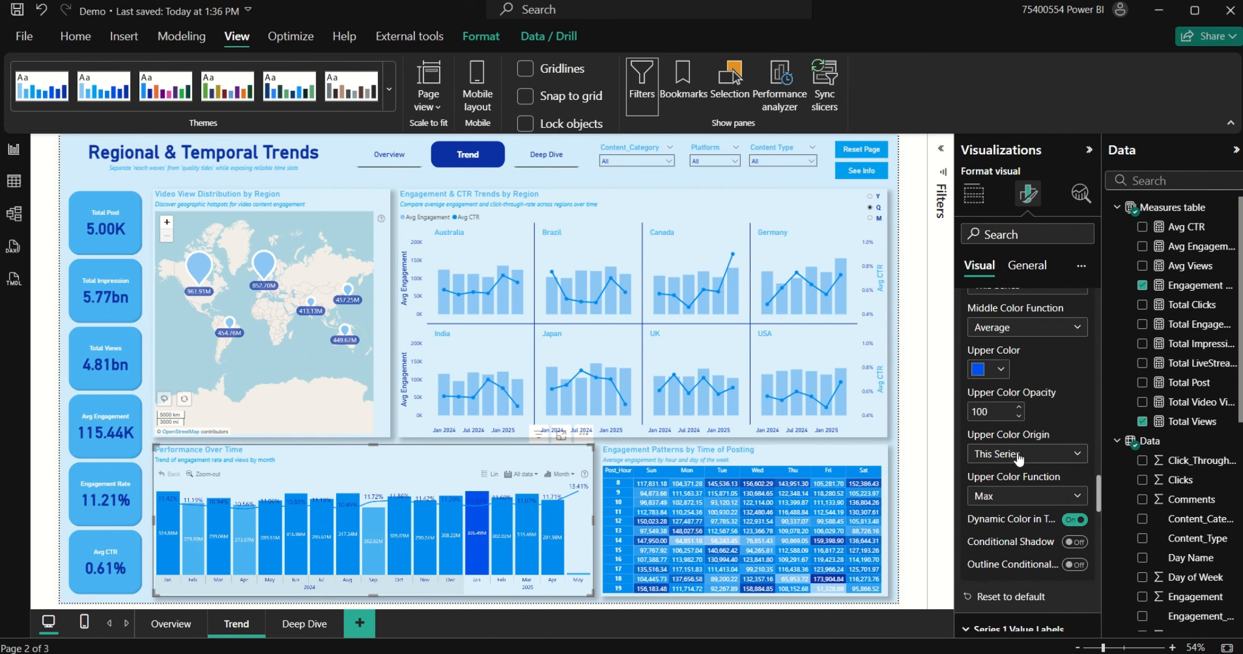
pyautogui.click(1001, 369)
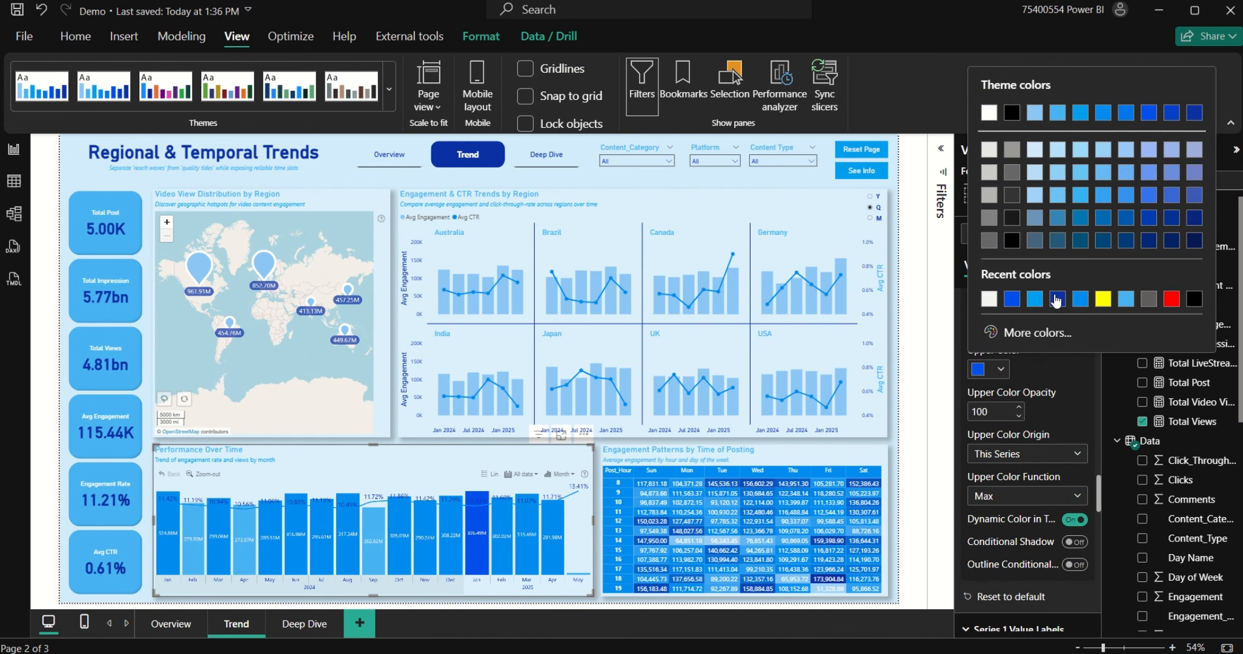
pyautogui.click(1055, 295)
# Step: Set the Middle Color Function of the Total Views conditional formatting to Above Min
pyautogui.scroll(4, 1018, 404)
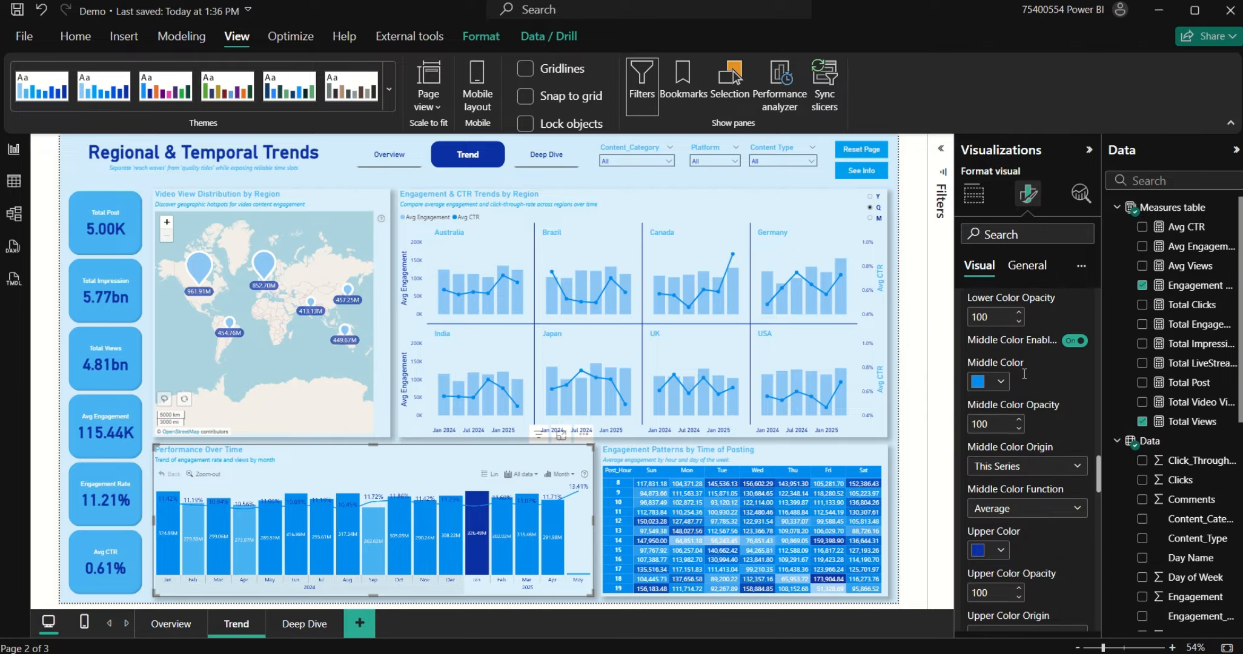
pyautogui.scroll(-2, 1015, 395)
pyautogui.click(1001, 363)
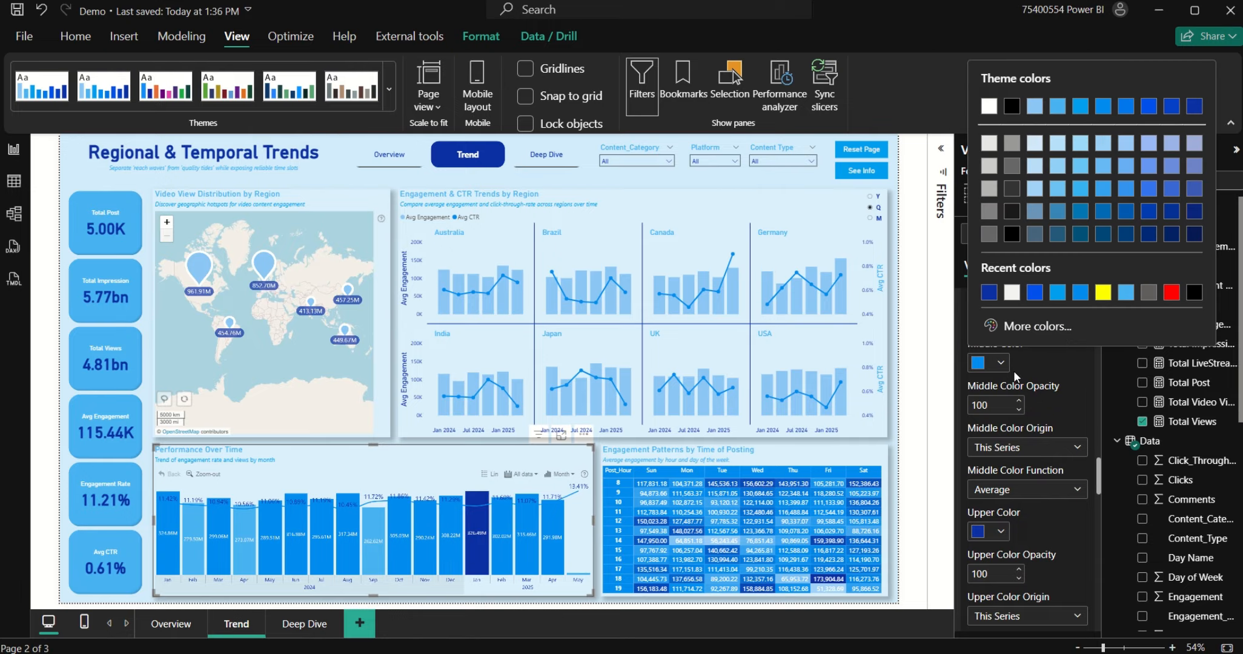
pyautogui.click(1064, 375)
pyautogui.scroll(2, 1030, 412)
pyautogui.scroll(-2, 1018, 461)
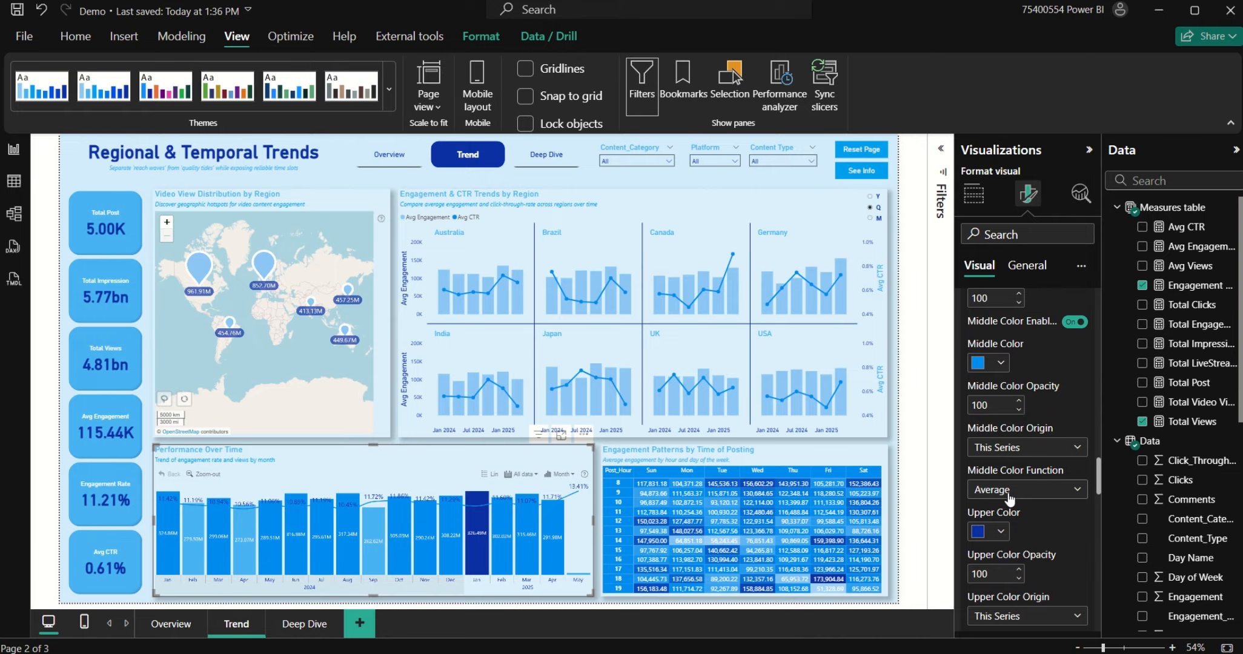
pyautogui.click(1010, 497)
pyautogui.click(1010, 527)
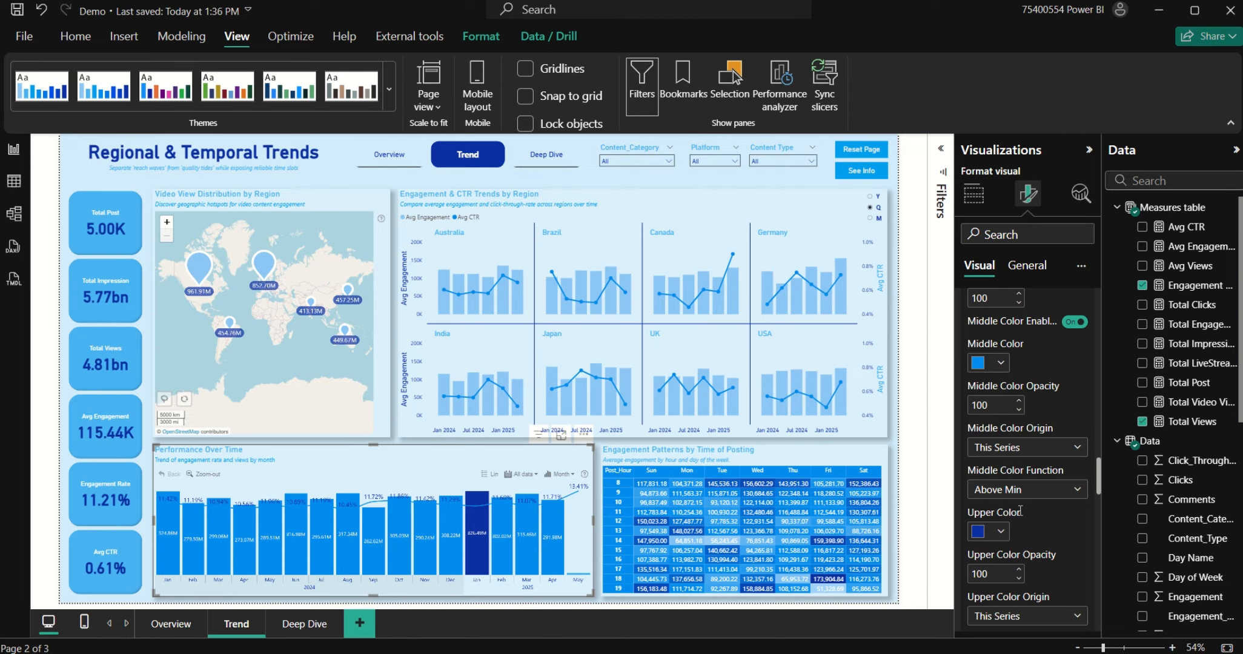
# Step: Reapply light blue as the Total Views lower color and inspect the monthly columns' tooltips in the chart
pyautogui.scroll(-1, 1000, 424)
pyautogui.scroll(3, 997, 388)
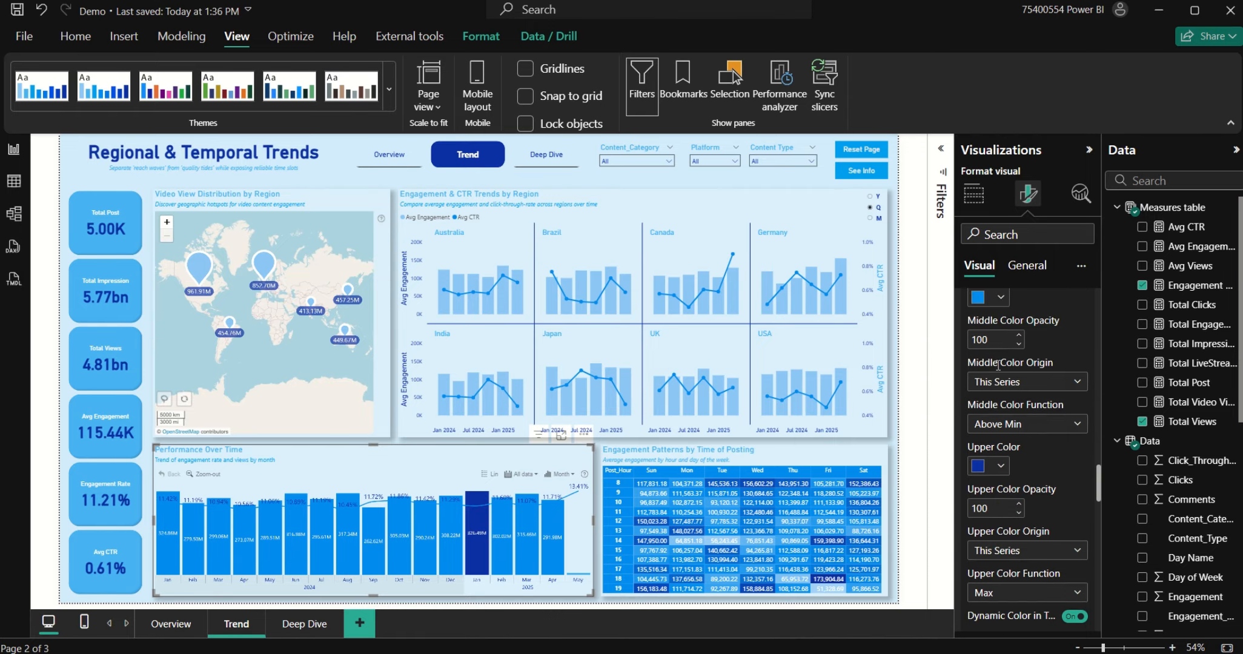
pyautogui.click(1000, 337)
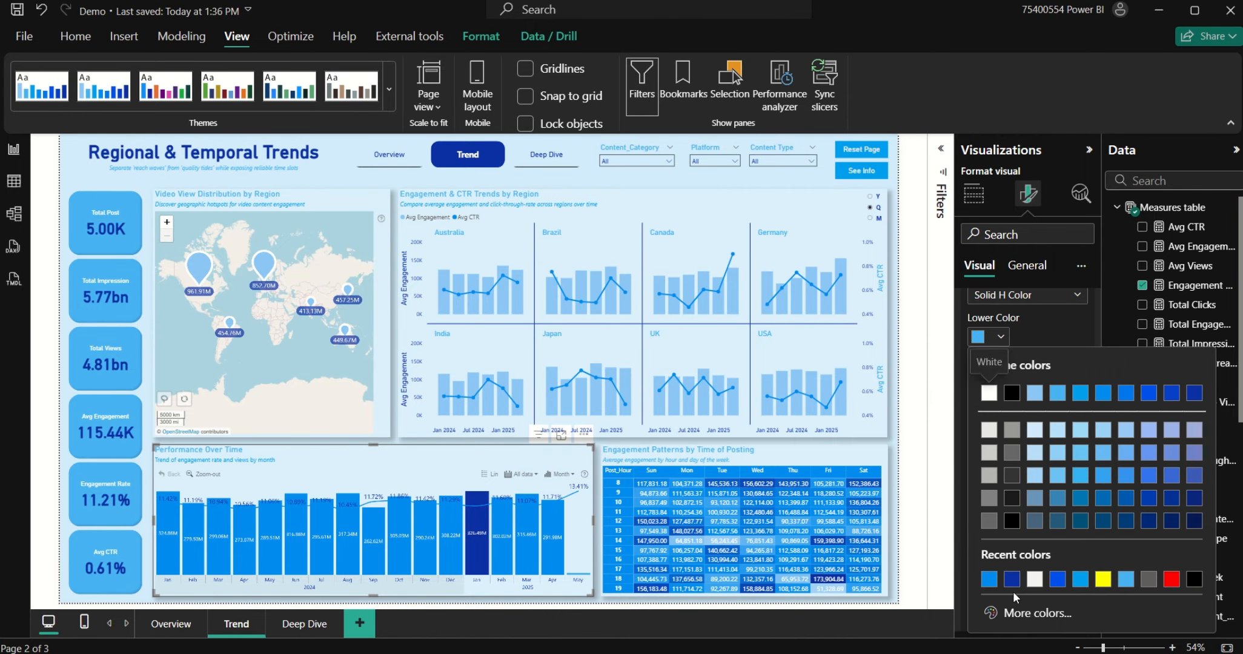
pyautogui.click(1126, 580)
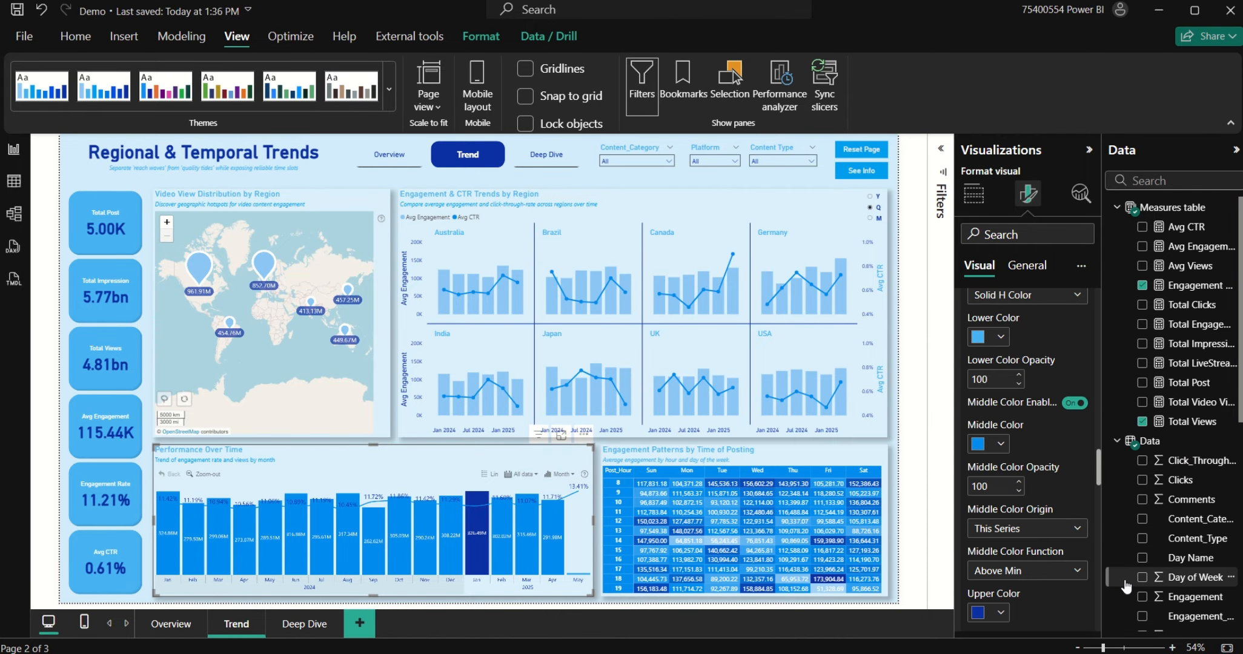
pyautogui.moveTo(576, 572)
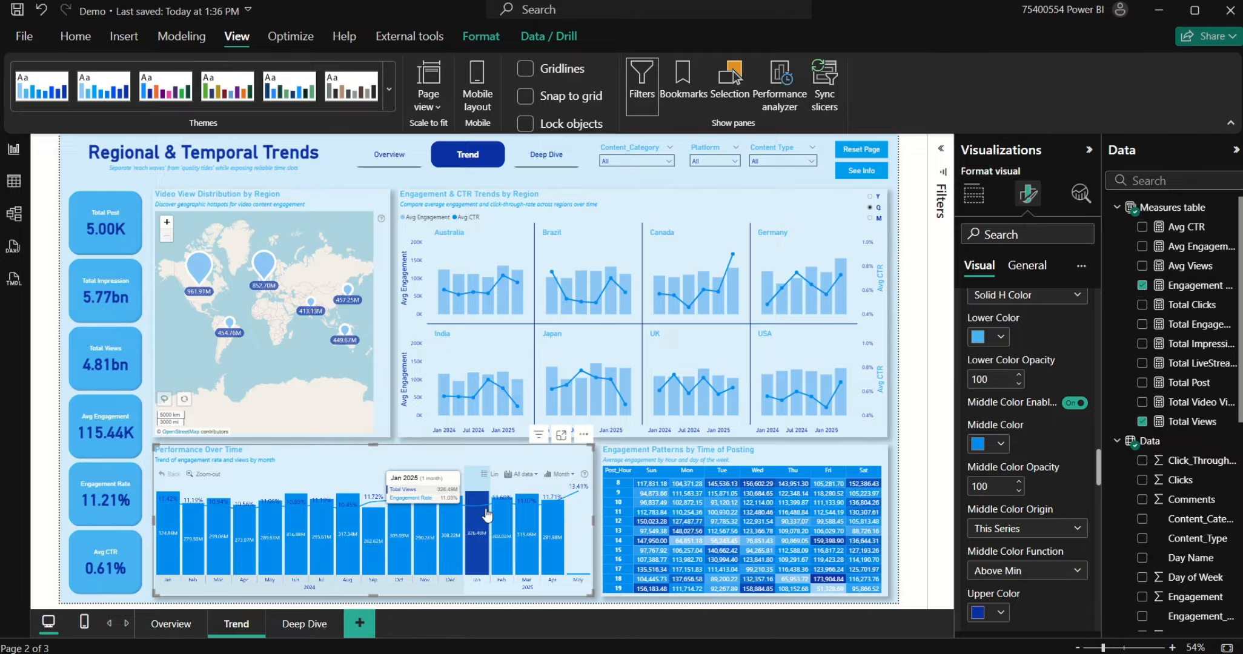
# Step: Change the Total Views conditional formatting upper color from dark blue to bright blue and the middle color to light blue
pyautogui.scroll(-2, 1026, 584)
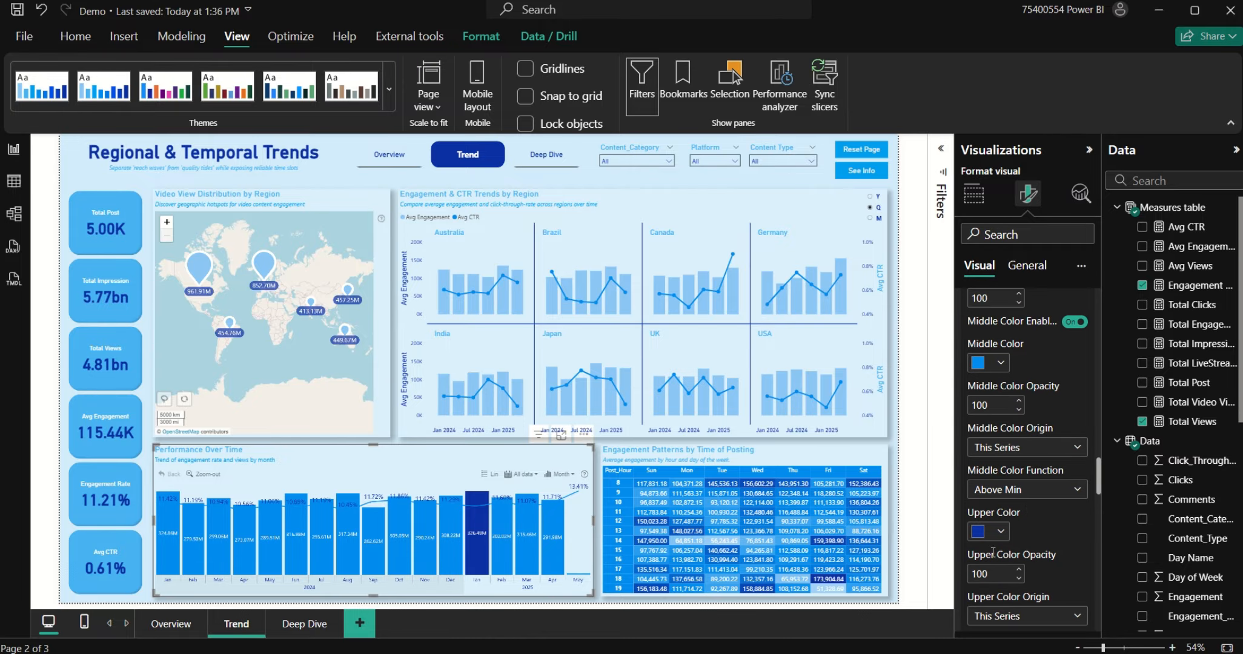
pyautogui.click(1001, 531)
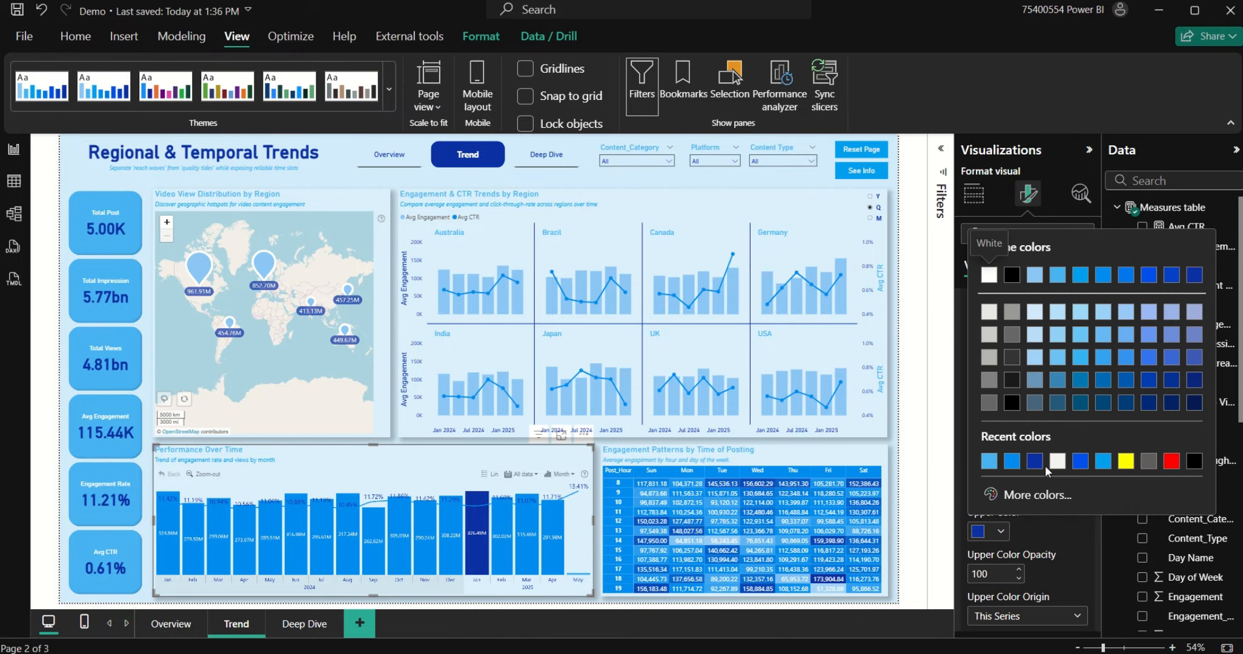
pyautogui.click(1108, 464)
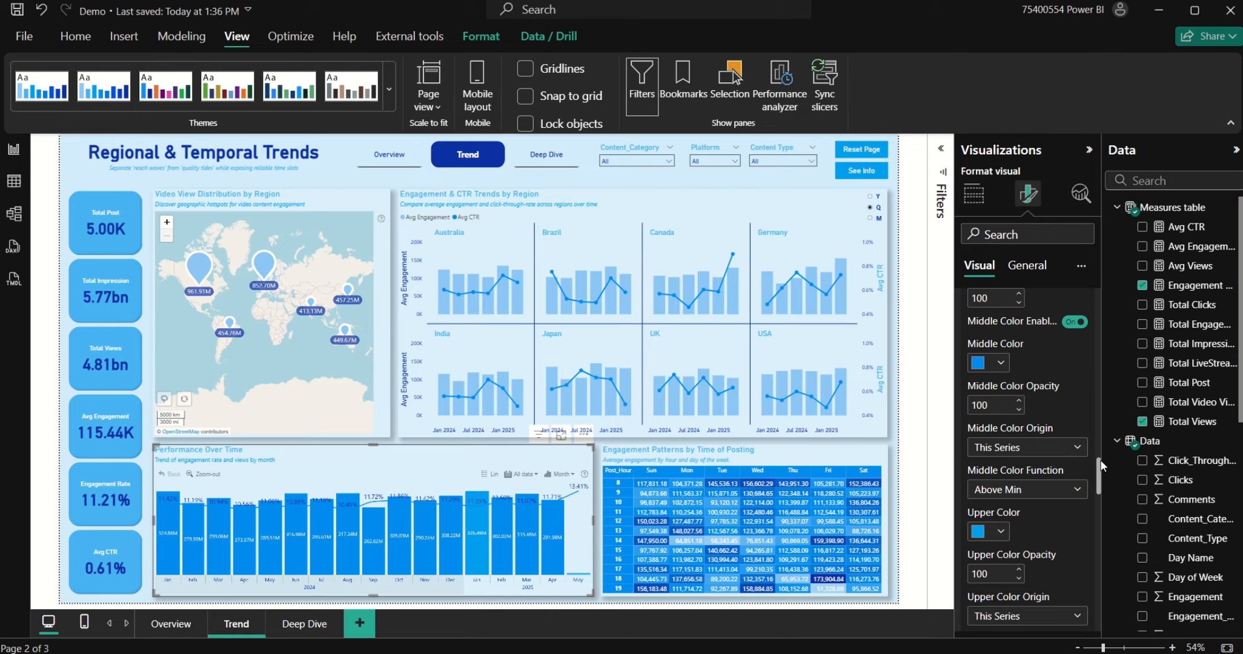
pyautogui.click(994, 364)
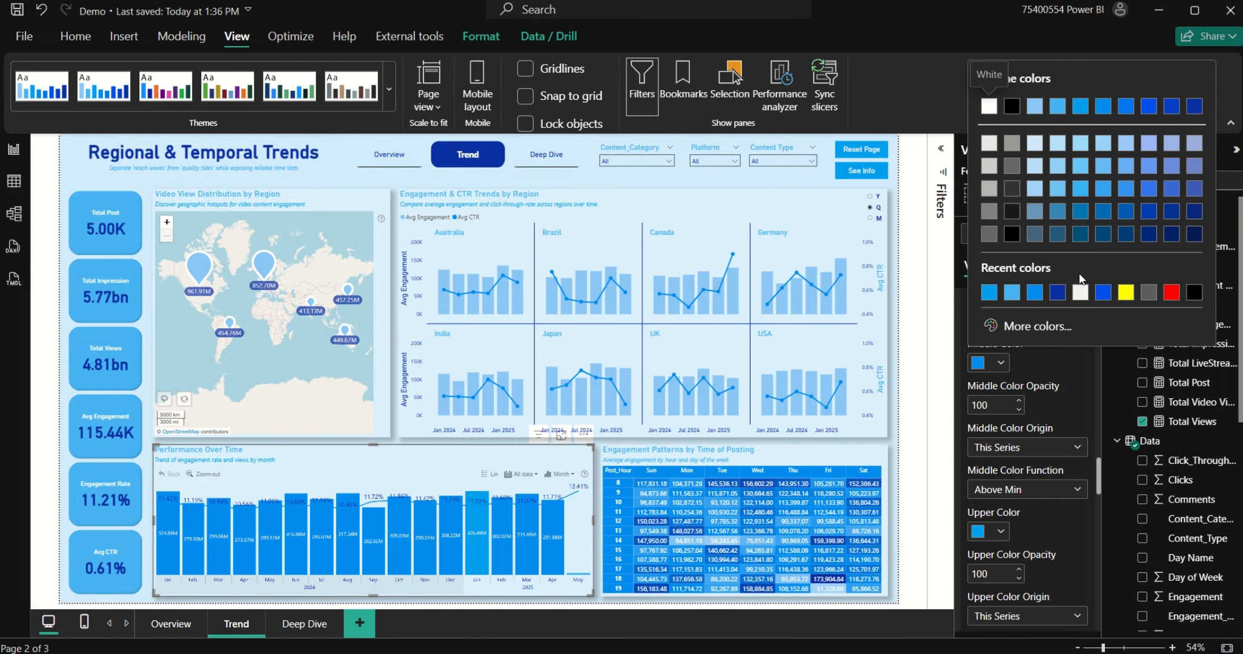
pyautogui.click(1012, 293)
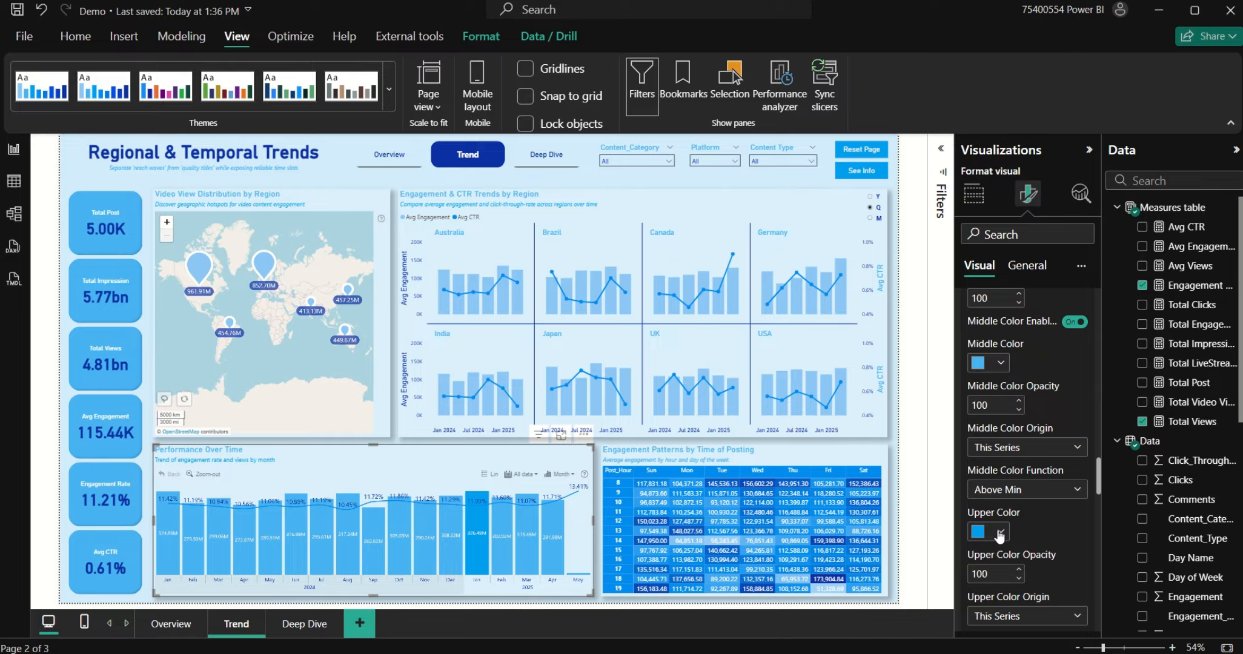
# Step: Set the upper color of the Total Views conditional formatting to the slightly deeper medium blue from the recent colors
pyautogui.scroll(-2, 1000, 535)
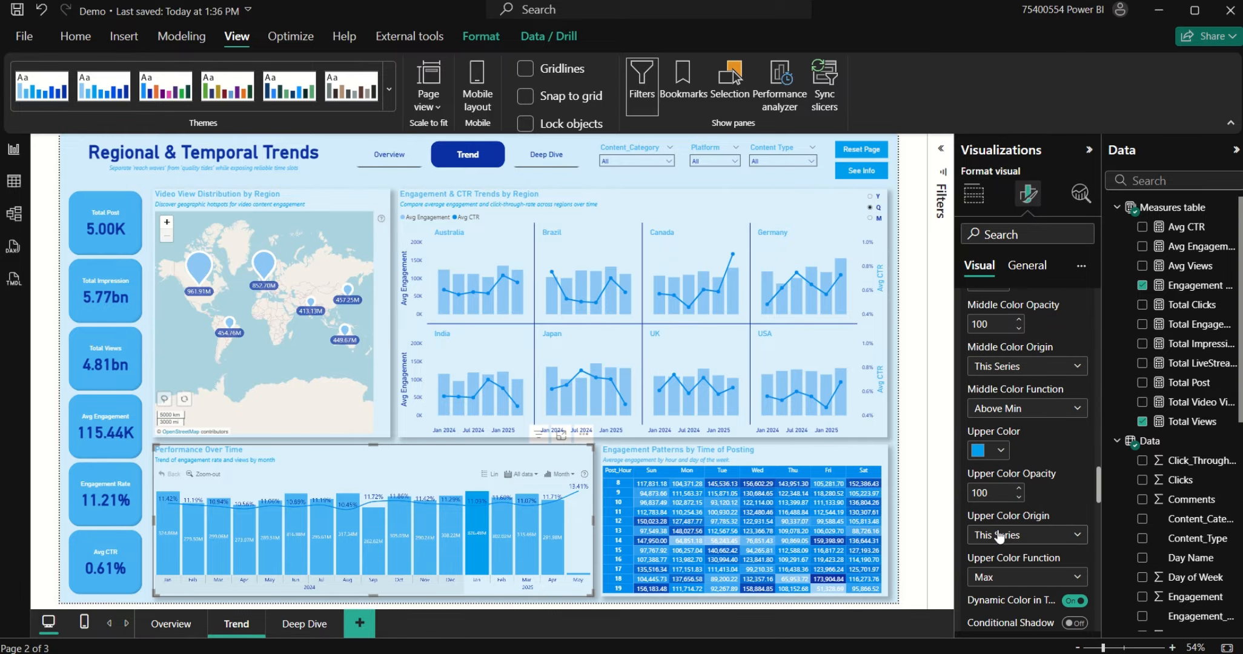
pyautogui.scroll(4, 986, 479)
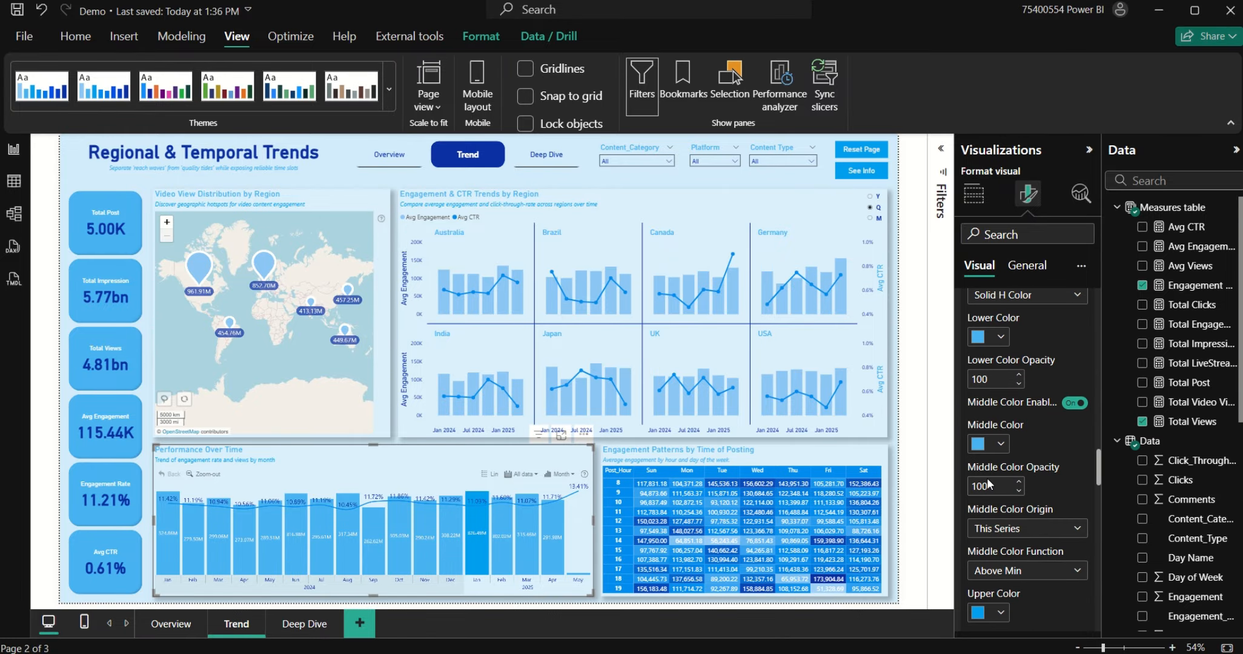
pyautogui.click(999, 611)
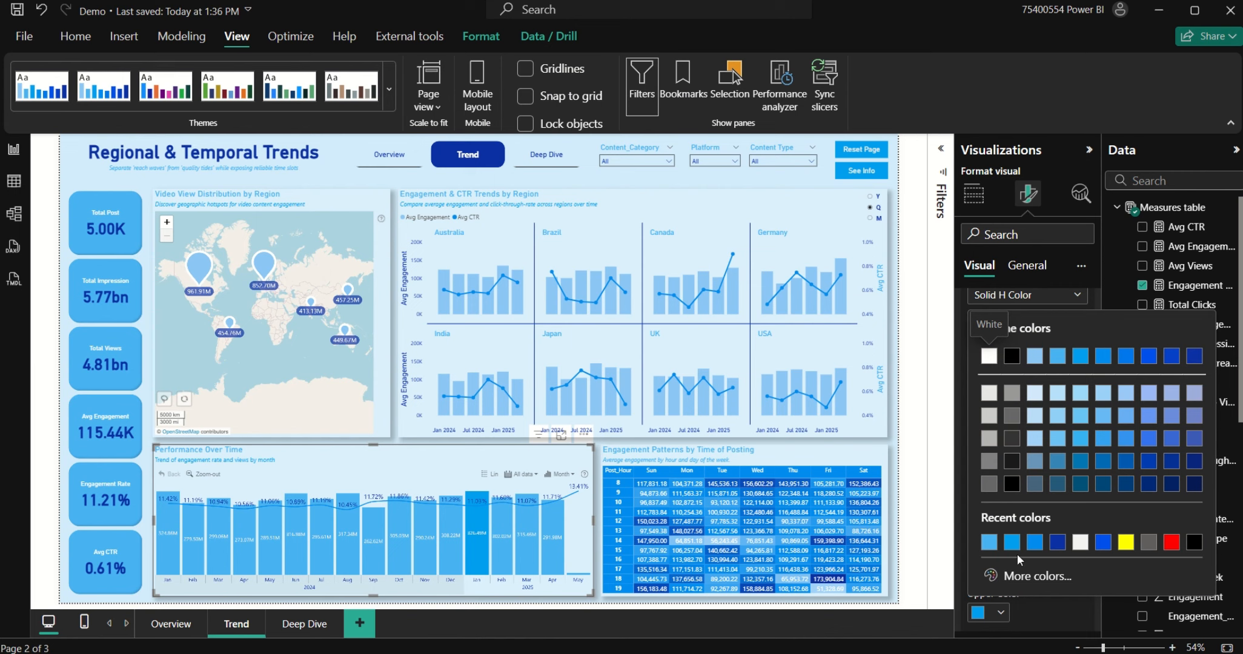
pyautogui.click(1033, 543)
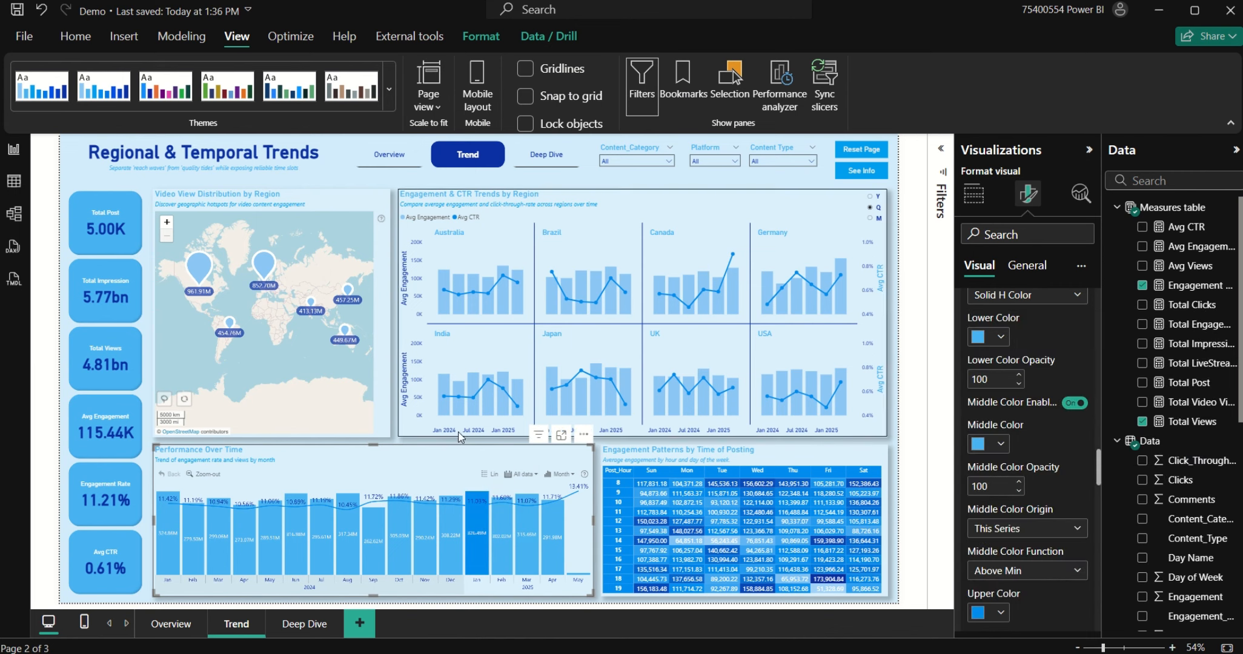
# Step: Set the Series 2 Engagement Rate line width to 4 in the Performance Over Time chart
pyautogui.scroll(3, 1035, 377)
pyautogui.scroll(10, 996, 388)
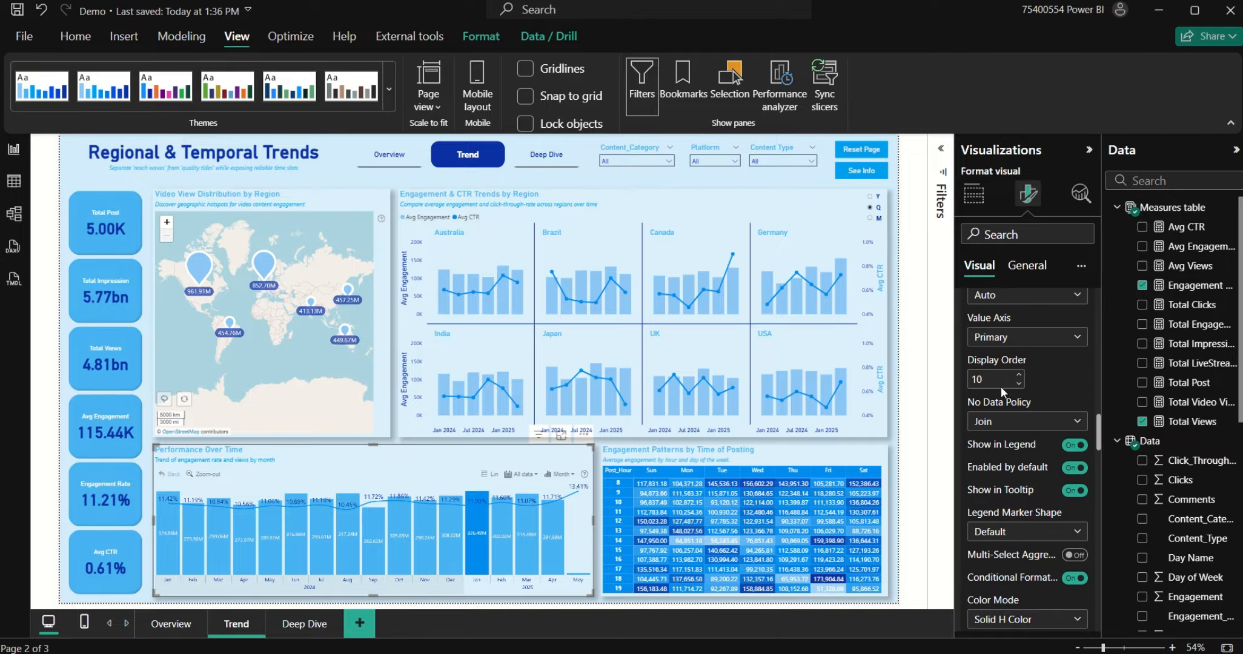
pyautogui.scroll(5, 999, 367)
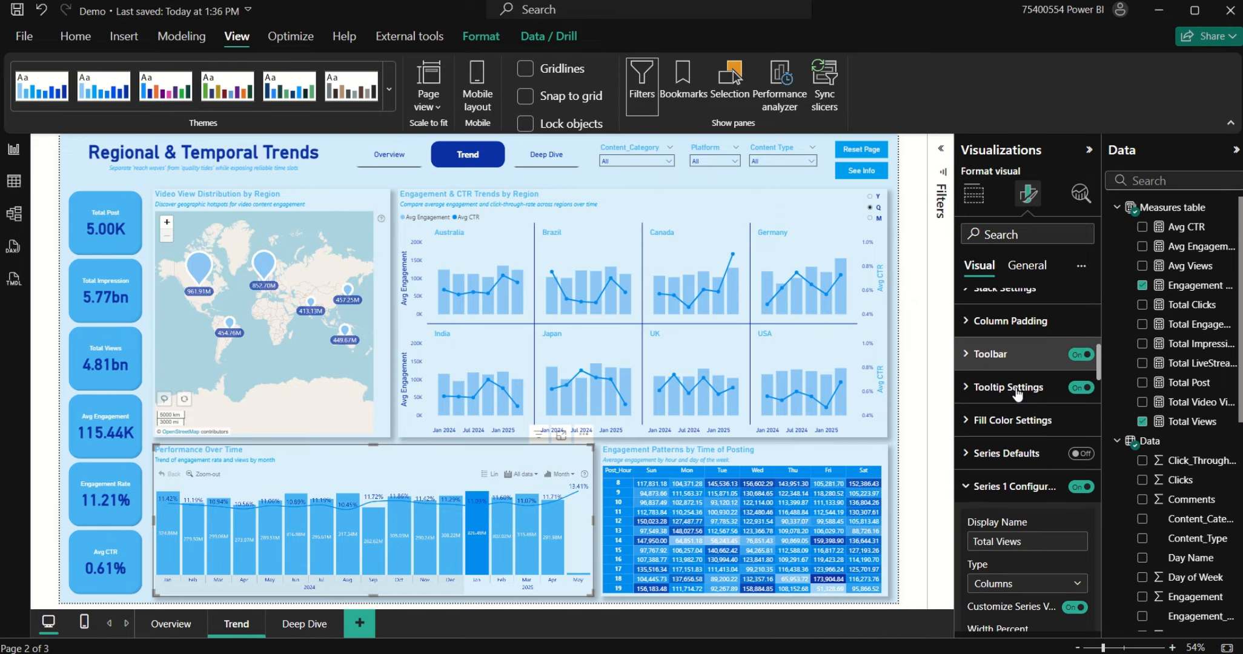
pyautogui.click(1005, 498)
pyautogui.scroll(-5, 1024, 533)
pyautogui.scroll(-8, 1022, 530)
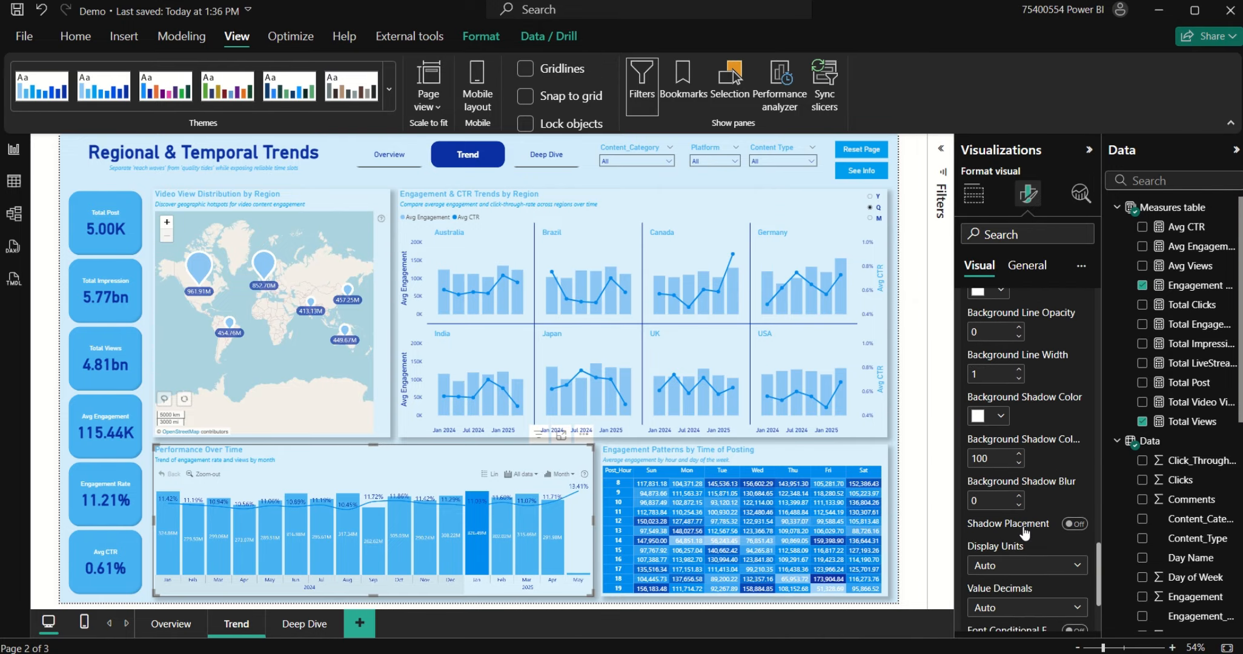
pyautogui.click(1035, 591)
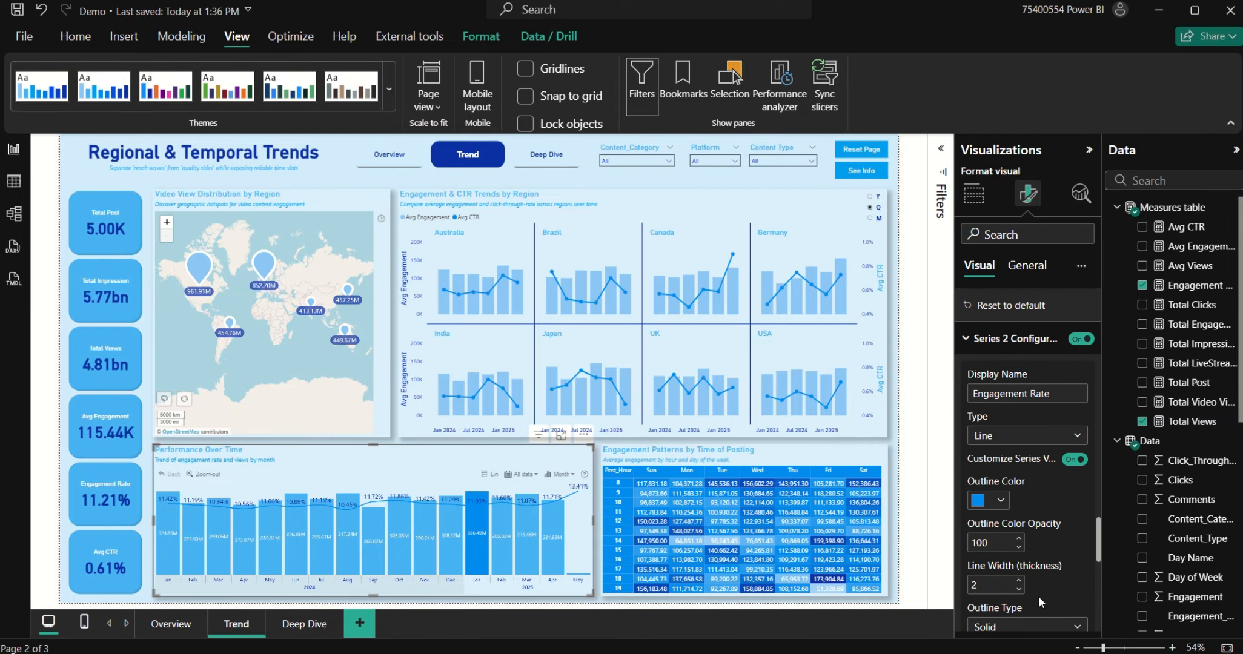
pyautogui.scroll(-10, 1034, 577)
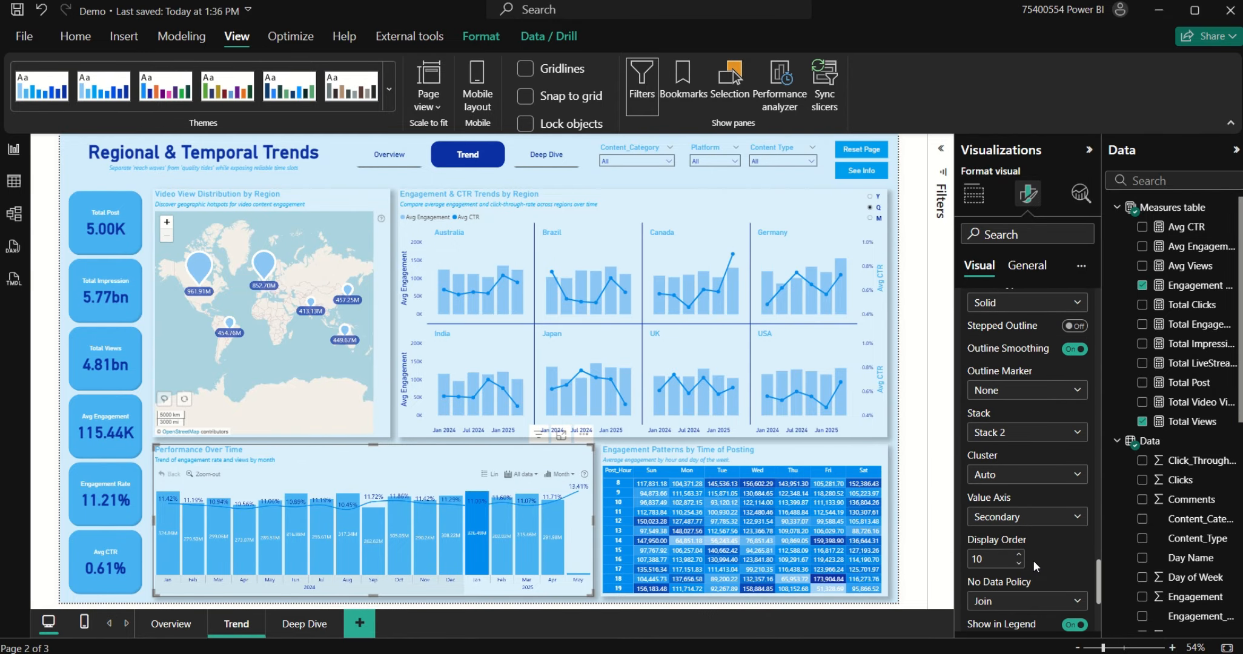
pyautogui.scroll(3, 1034, 566)
pyautogui.scroll(3, 1028, 412)
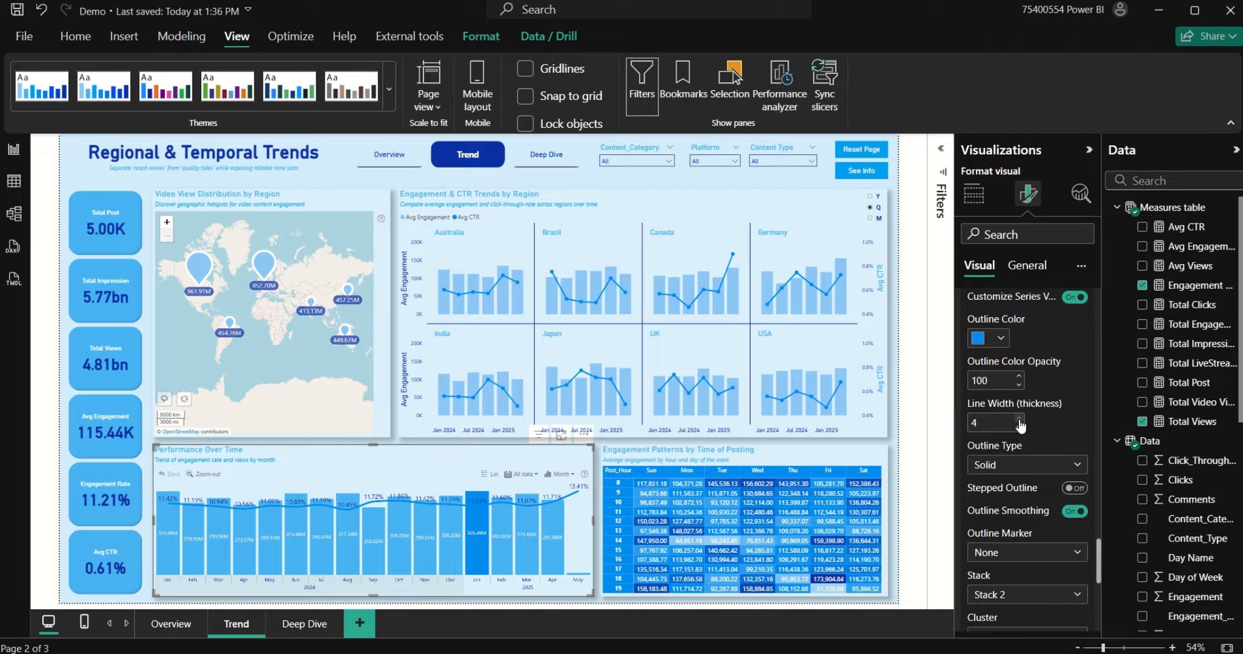
pyautogui.click(809, 183)
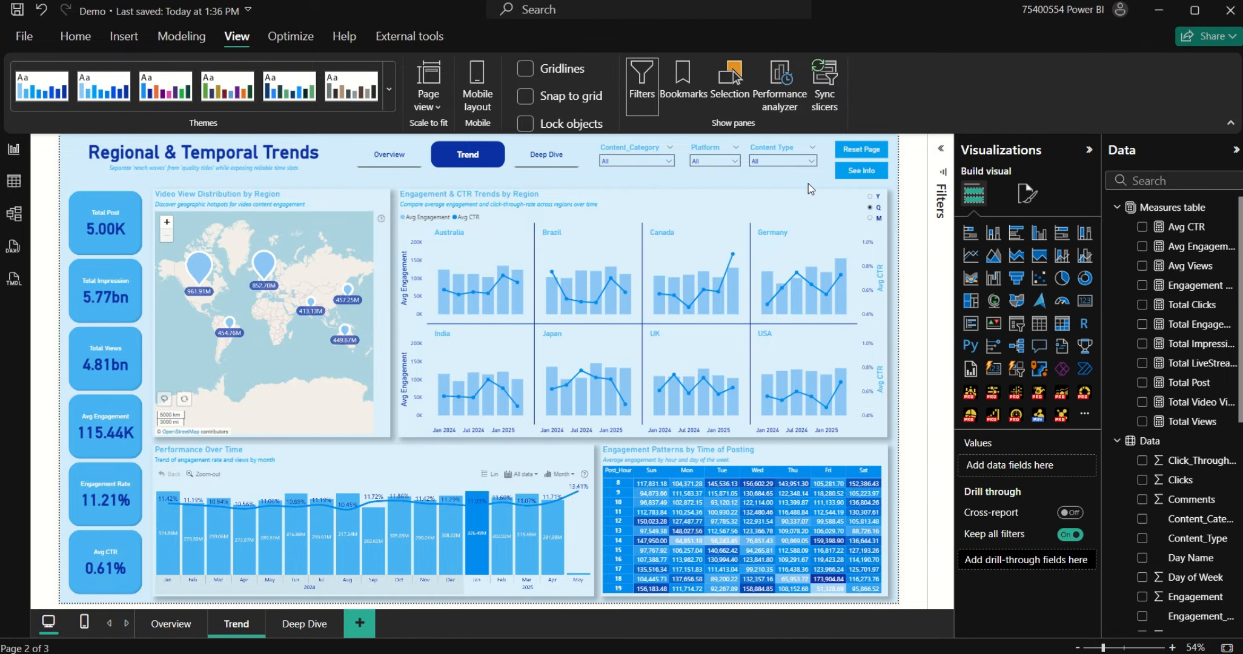